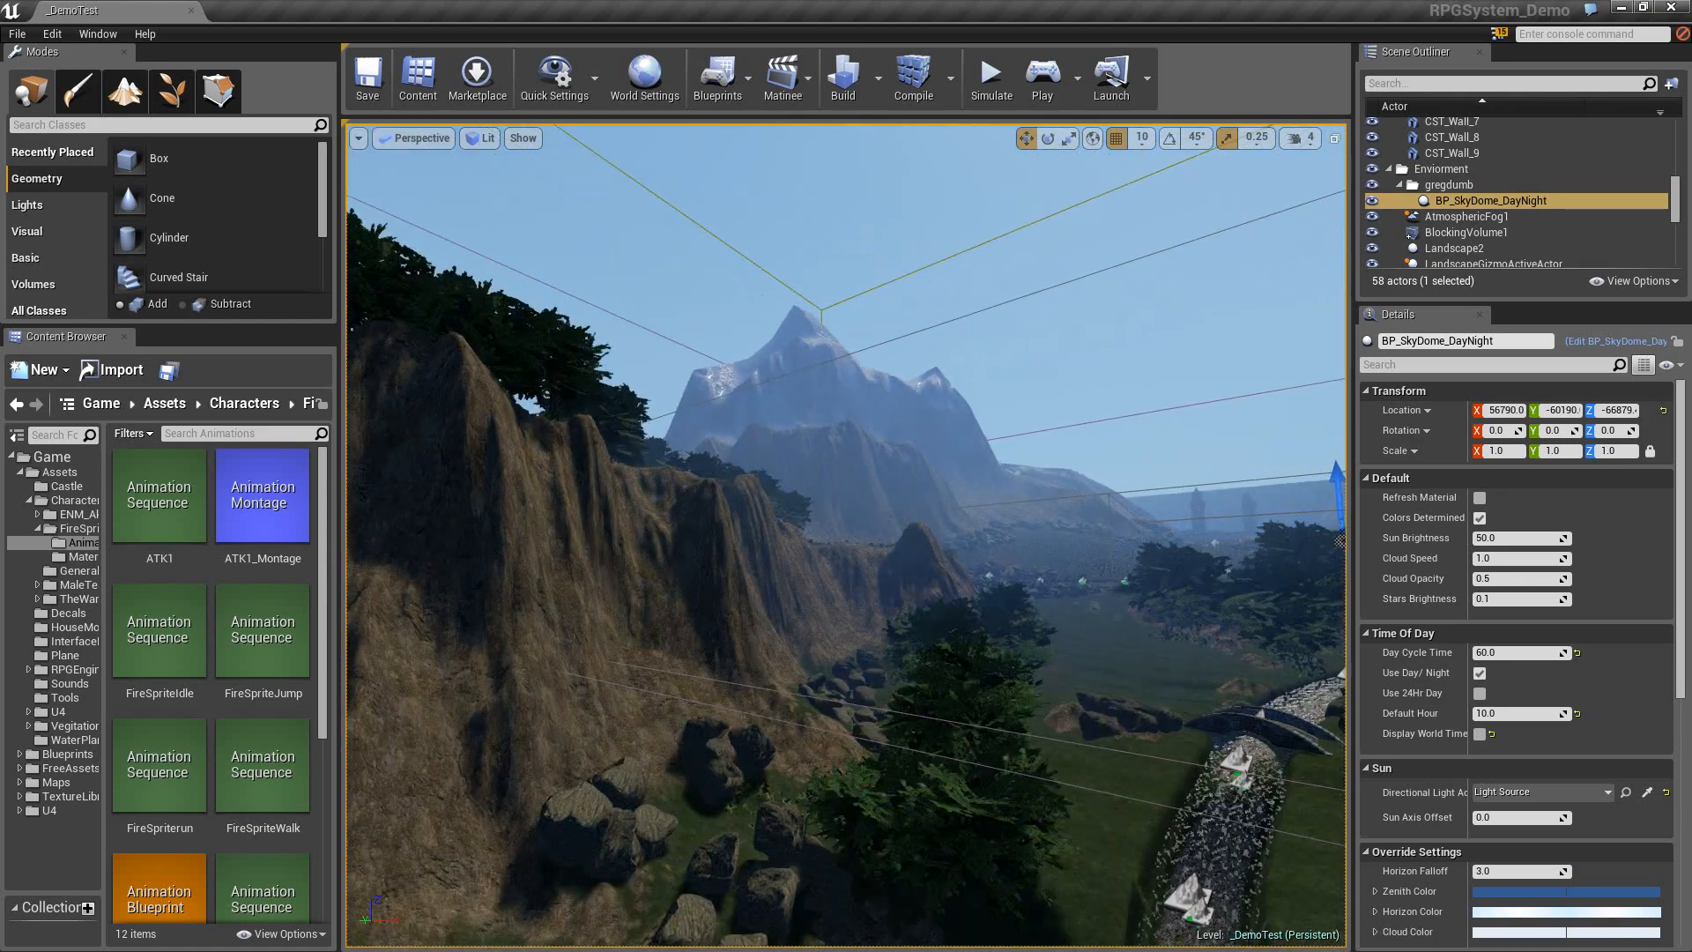
Survey the existing demo landscape and create a new level from the Default template.
right_click_drag(846, 529, 767, 537)
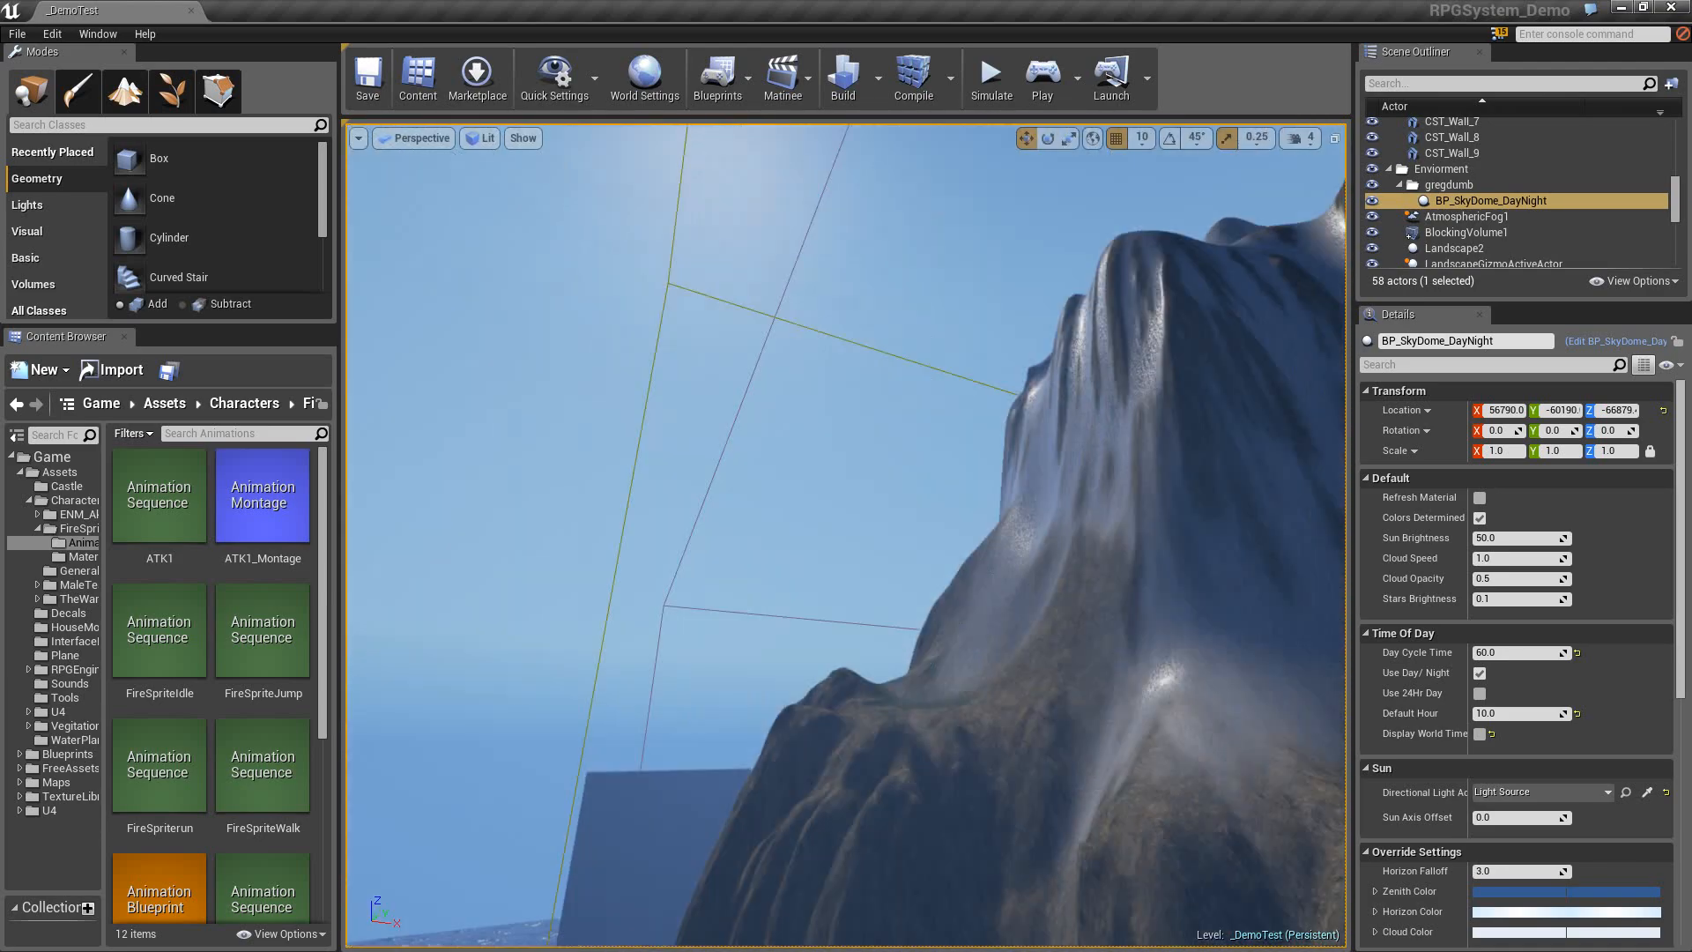
right_click_drag(767, 537, 885, 609)
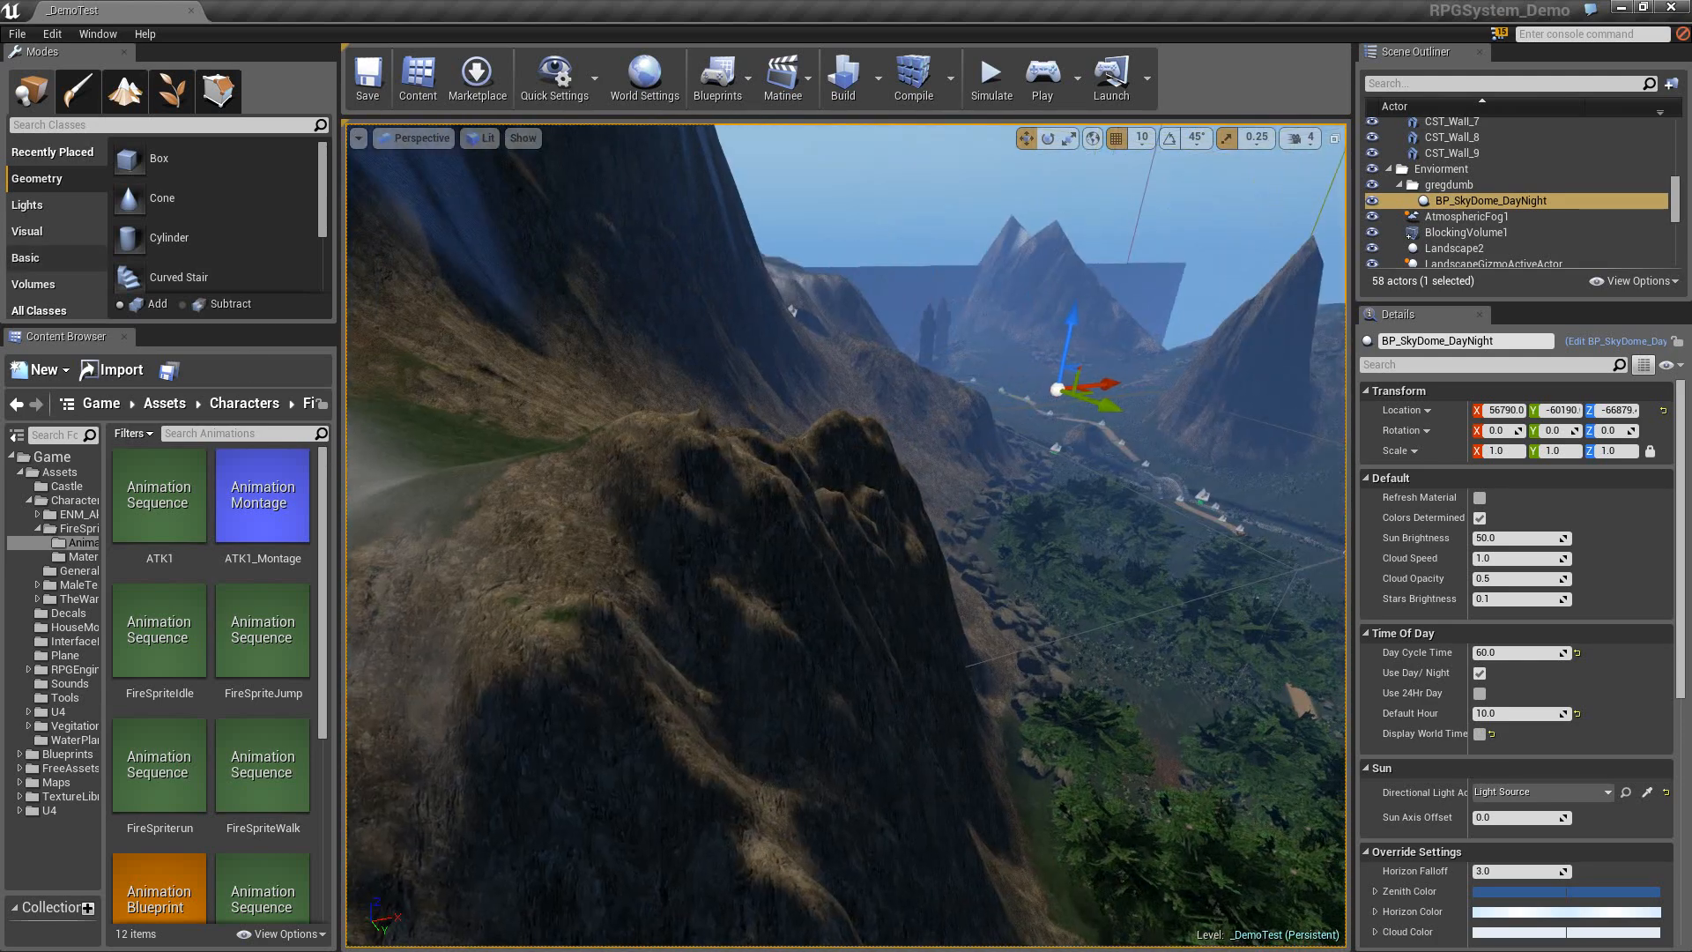
left_click(17, 34)
left_click(68, 70)
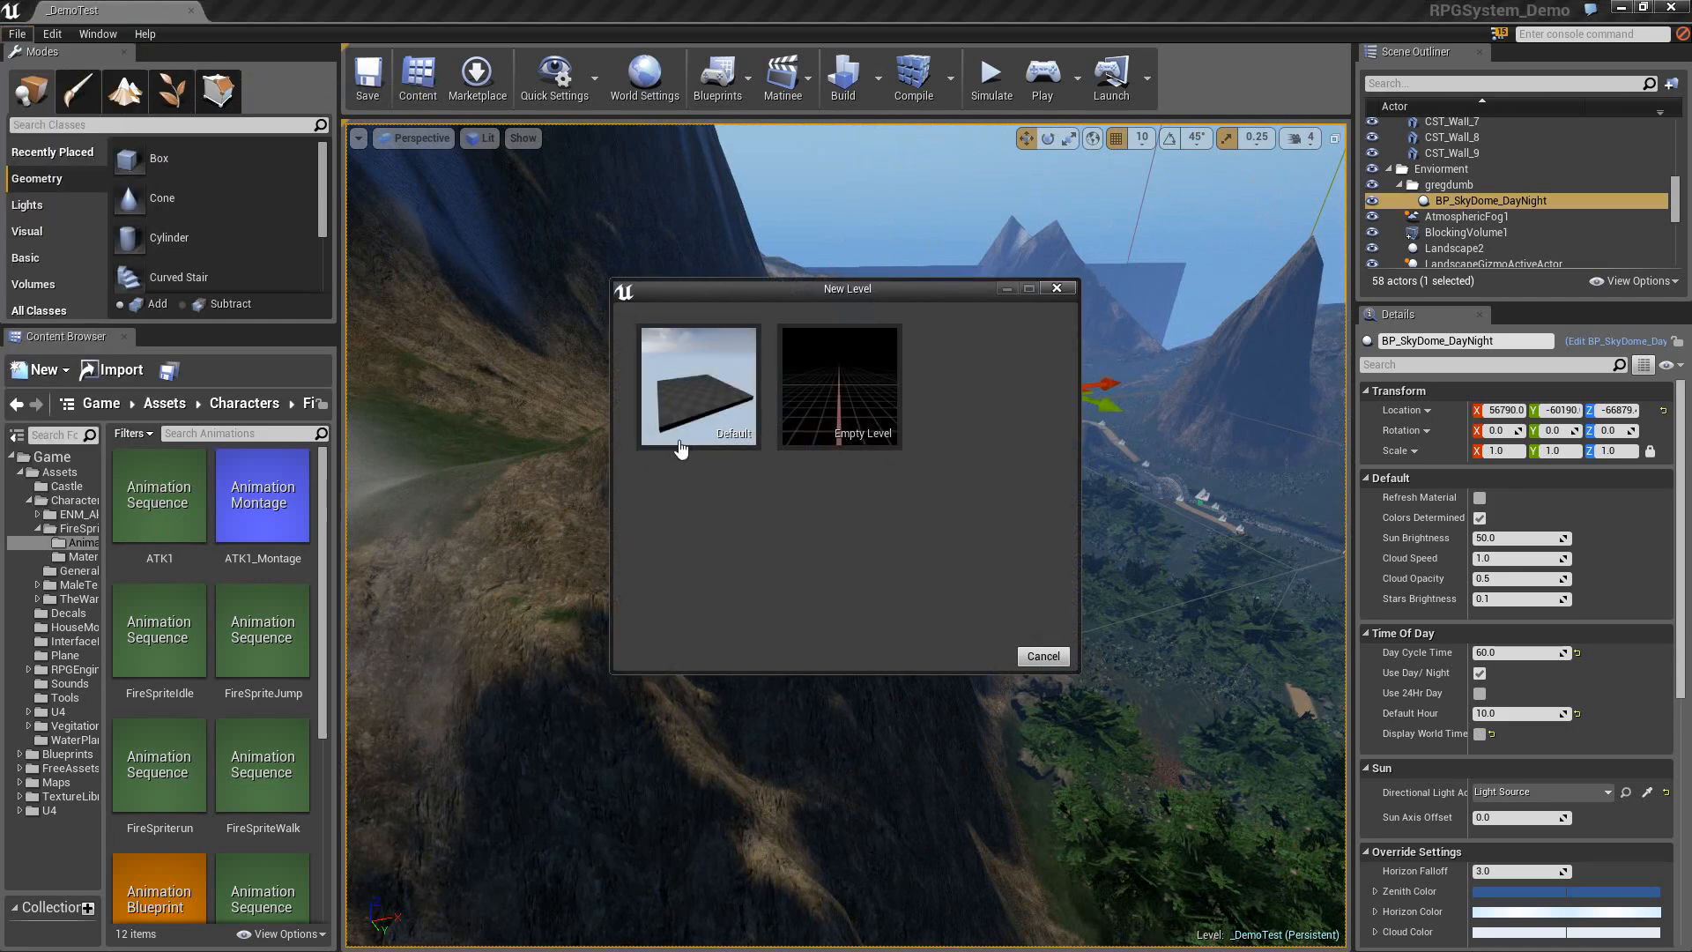
left_click(709, 407)
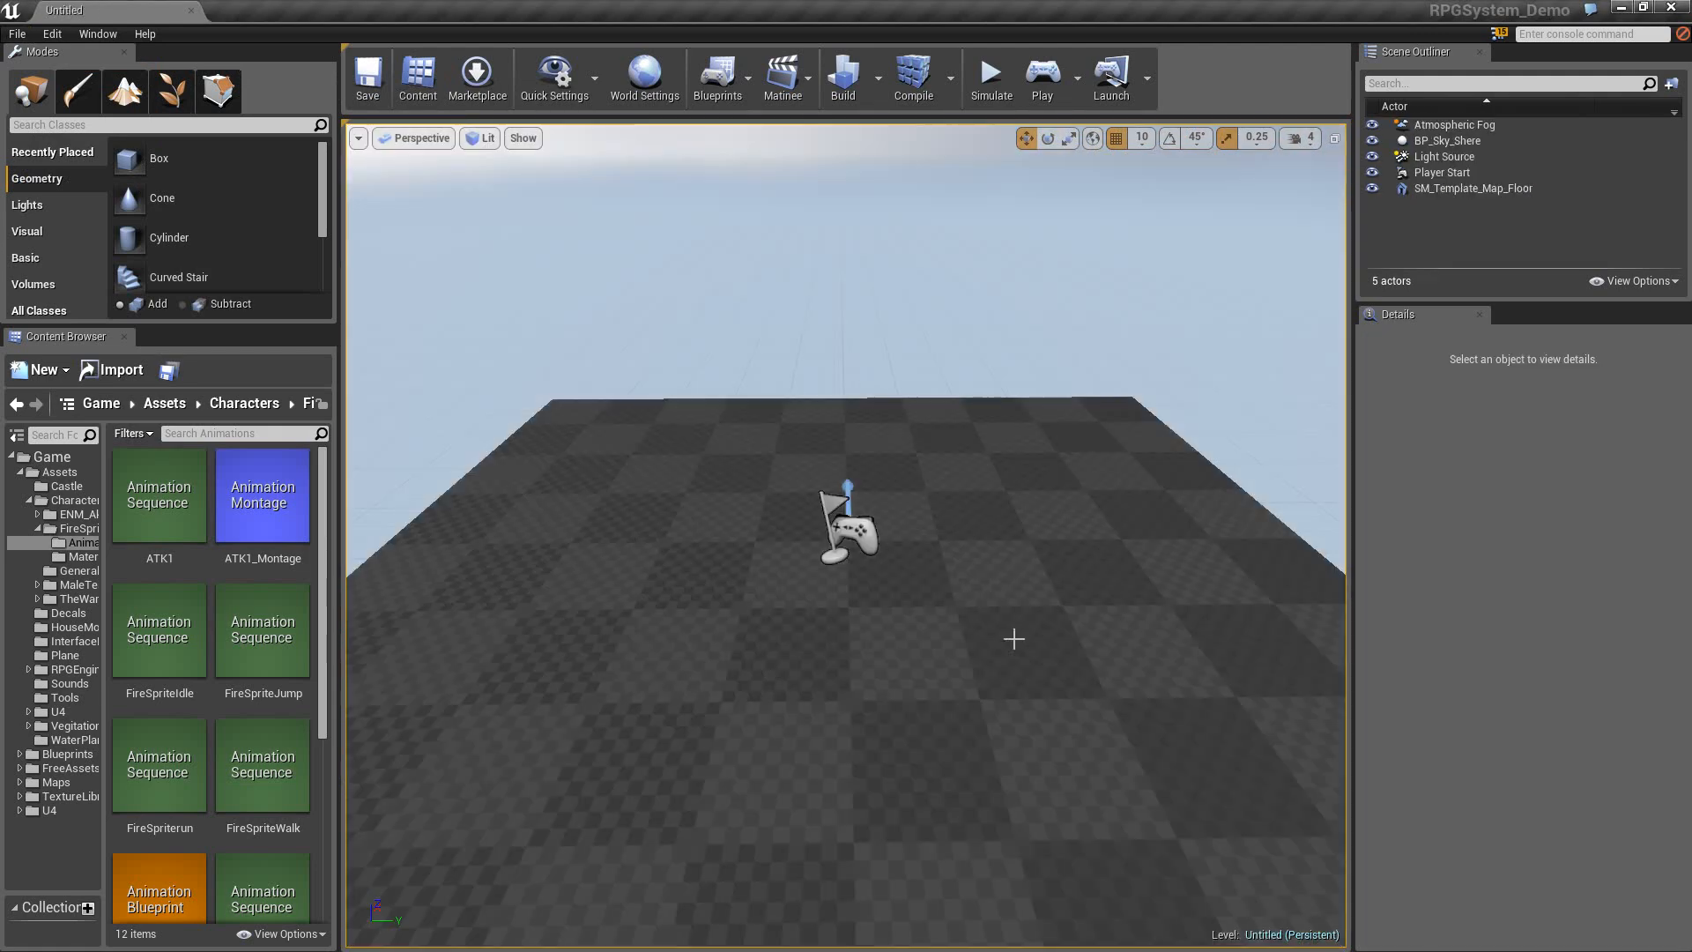
right_click_drag(922, 608, 896, 563)
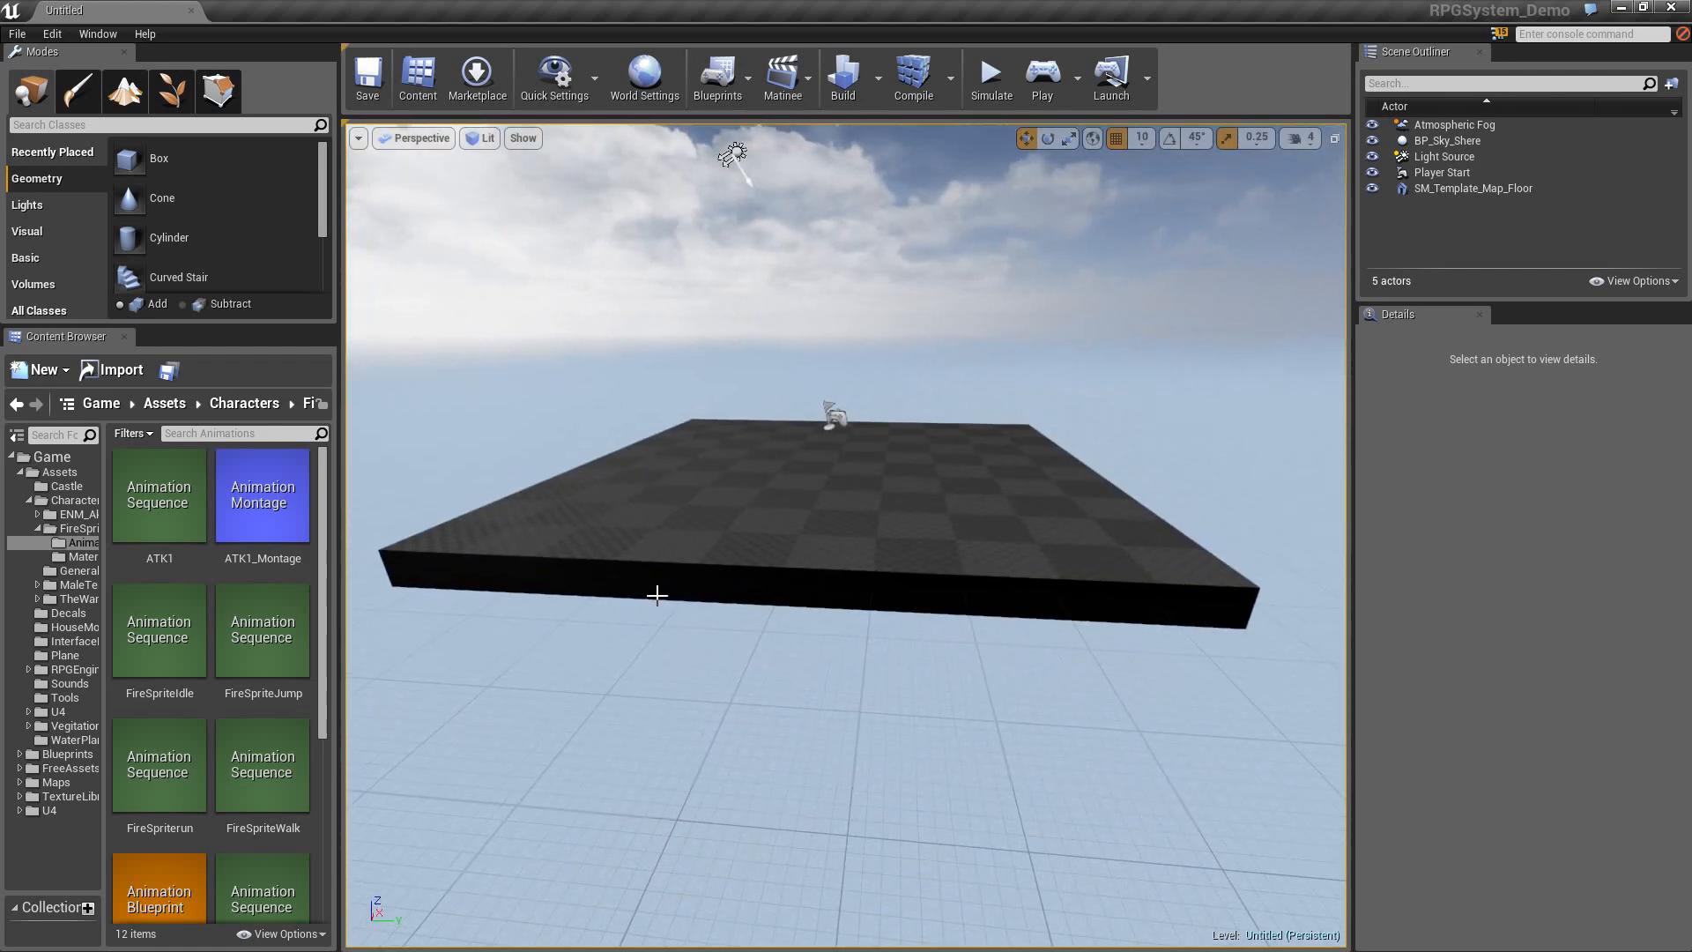
right_click_drag(654, 591, 674, 635)
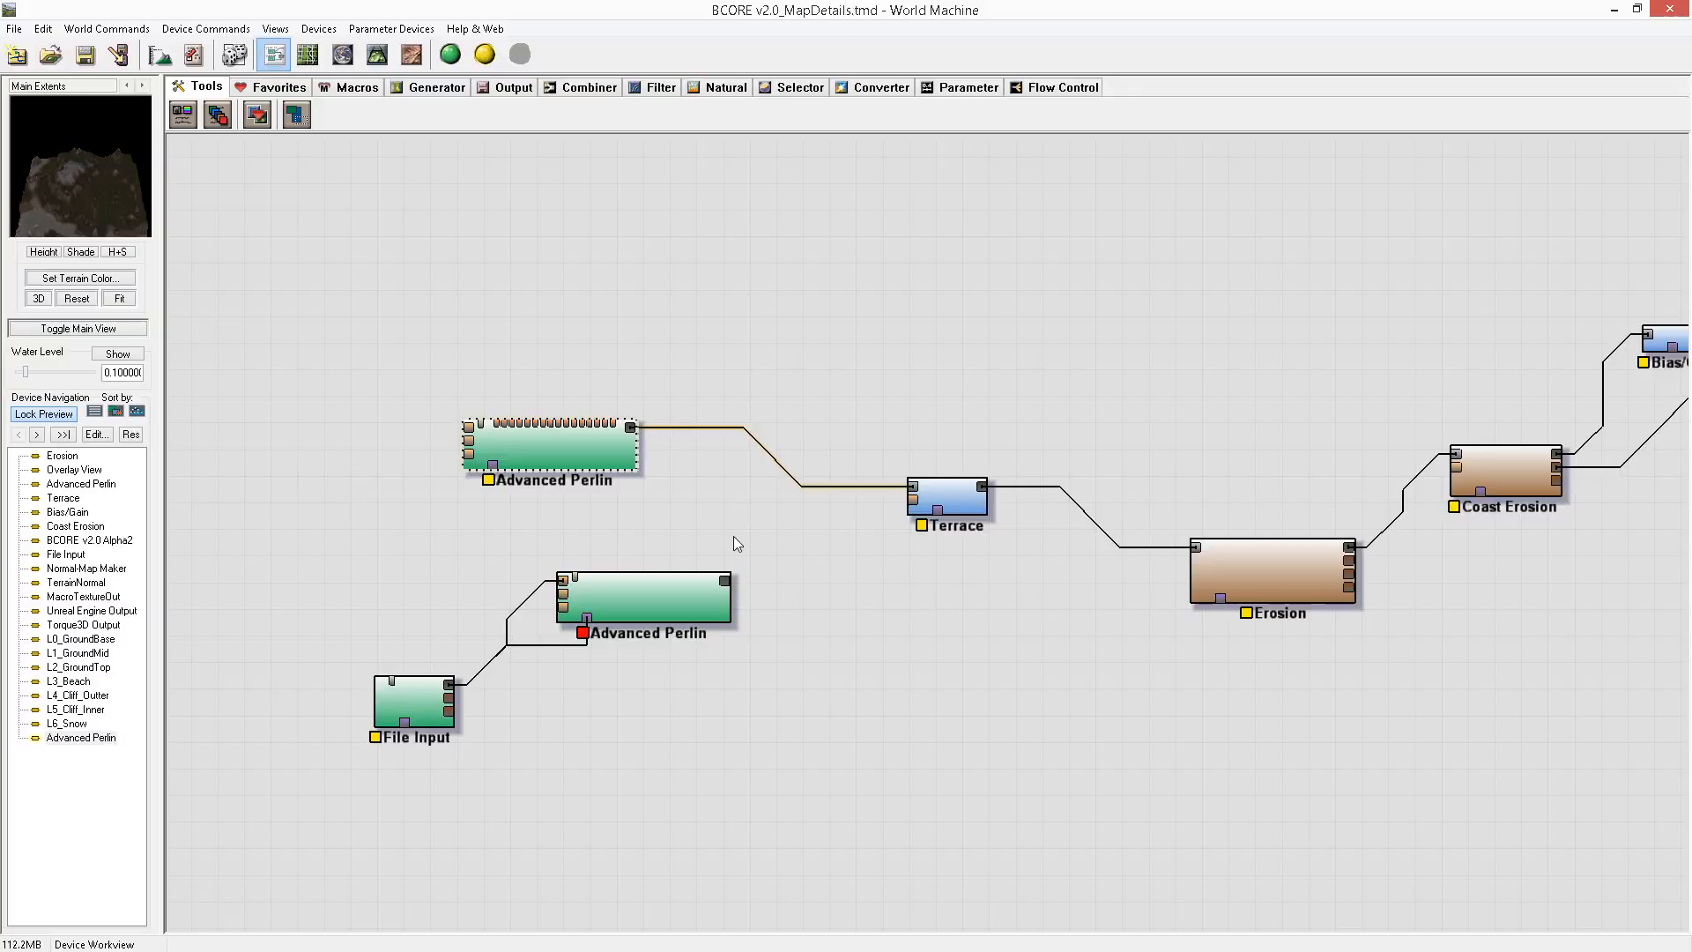
Switch to World Machine and examine the BCORE v2.0_MapDetails device network from the Advanced Perlin generators to the BCORE macro.
left_click(589, 511)
middle_click_drag(1022, 654, 7, 510)
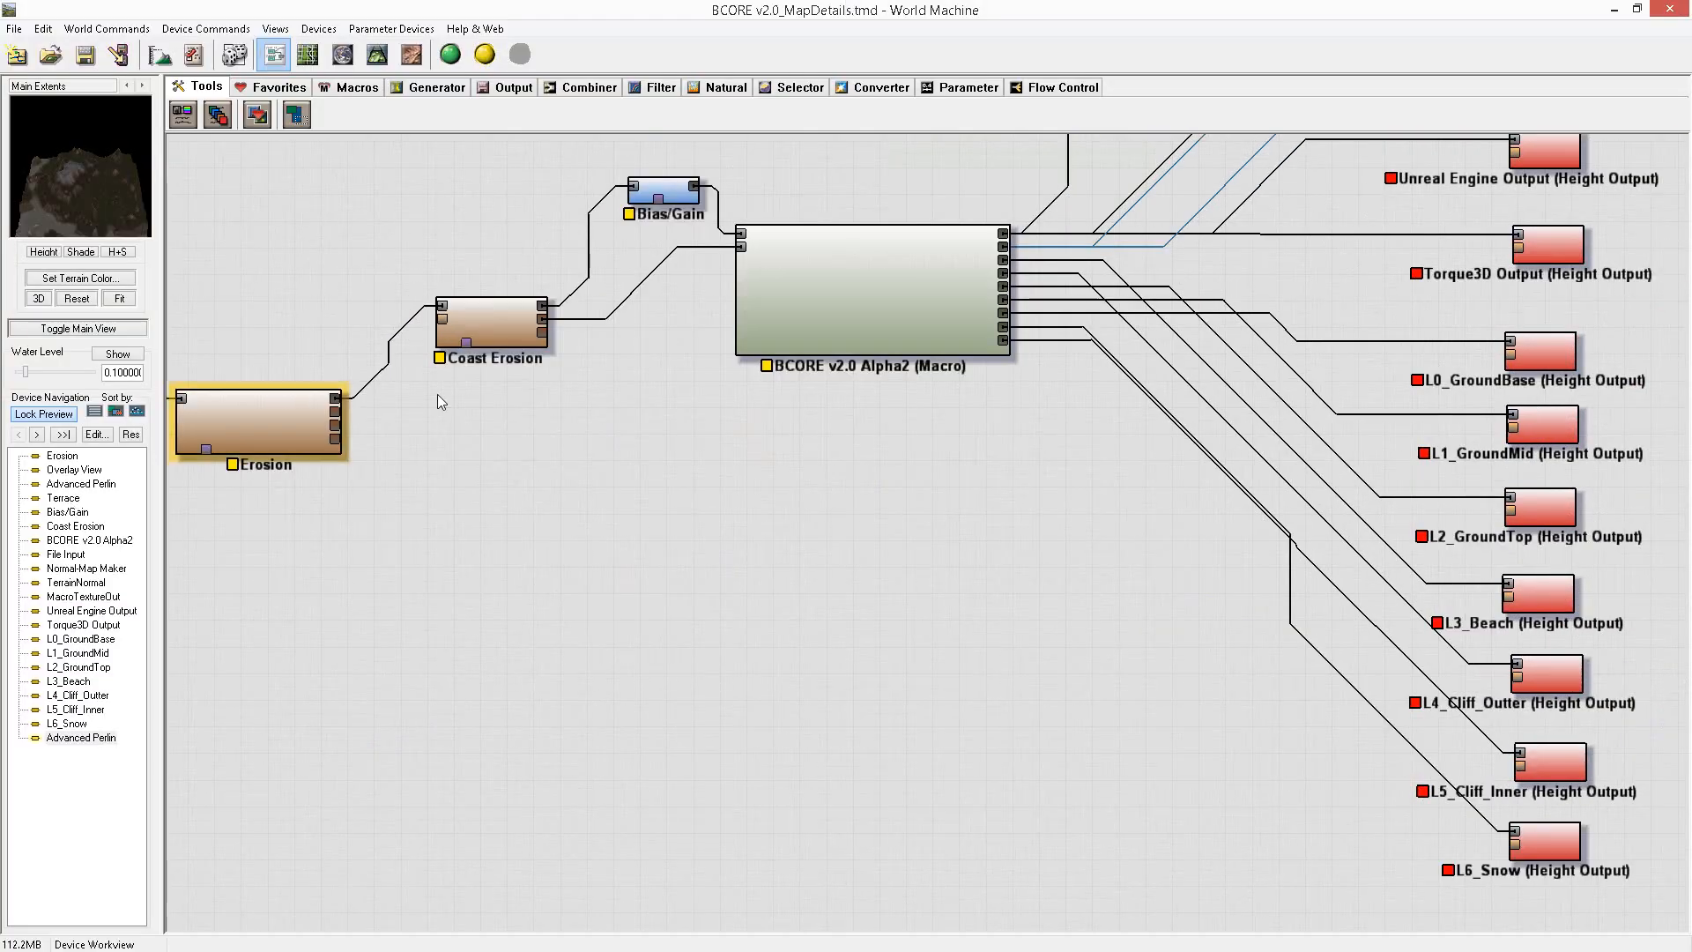
middle_click_drag(880, 532, 700, 784)
scroll(580, 633, "up", 4)
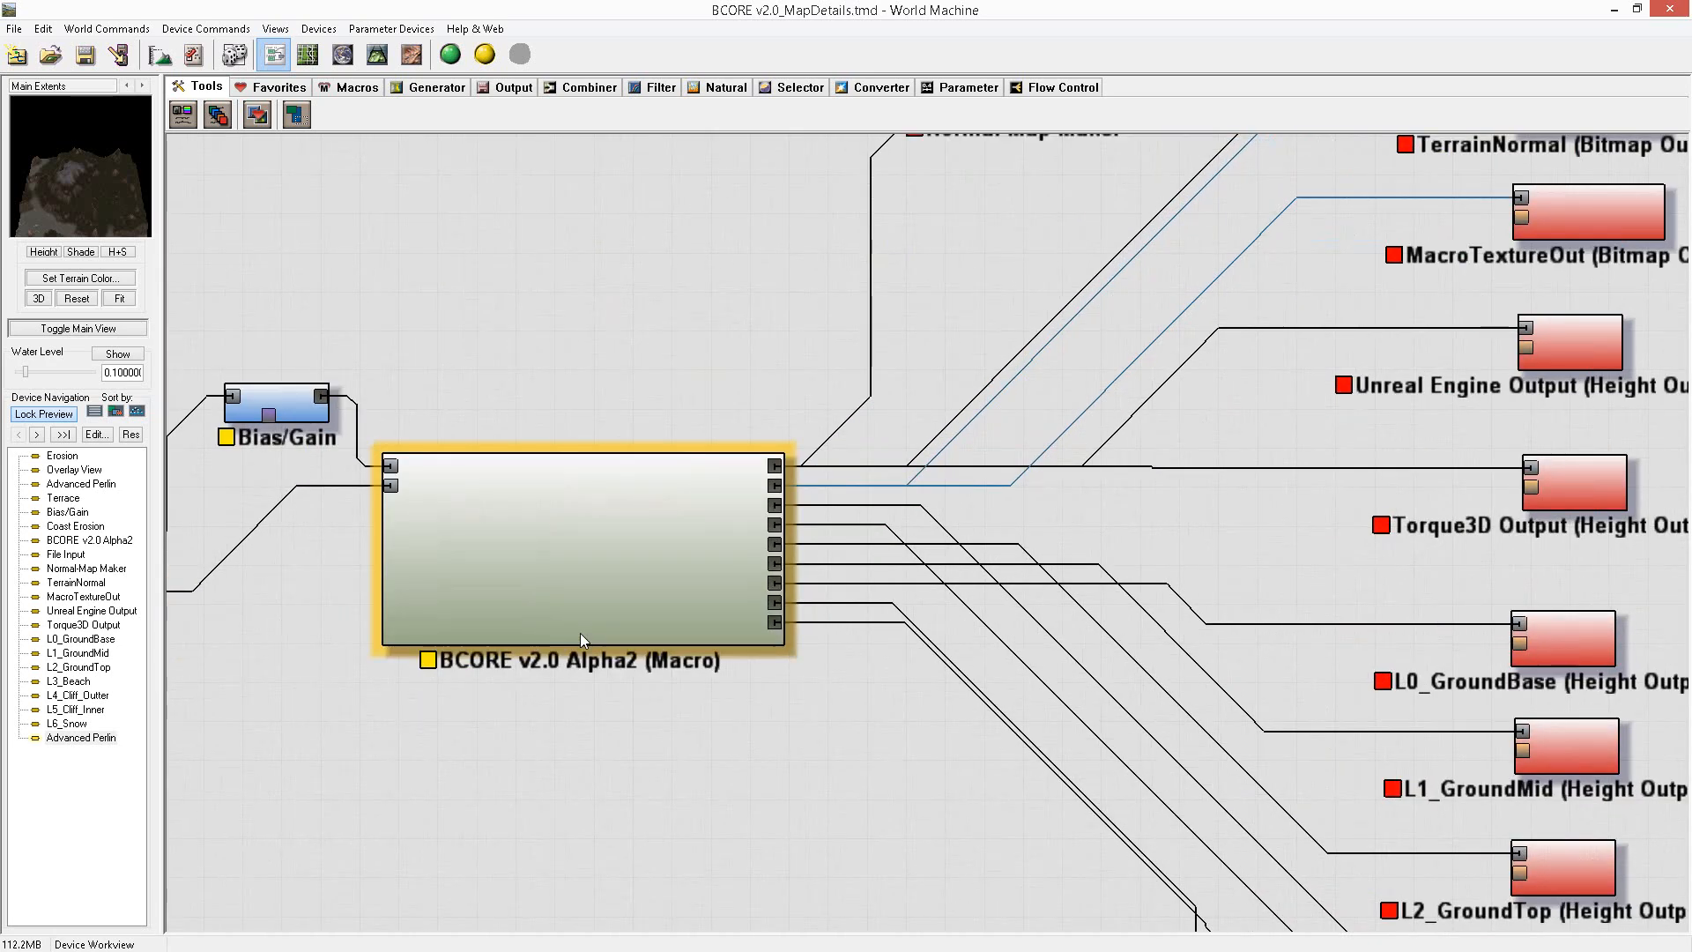
Switch to the browser and read the Polycount forum post about the World Machine advanced coloring macro and its downloads.
key("alt+Tab")
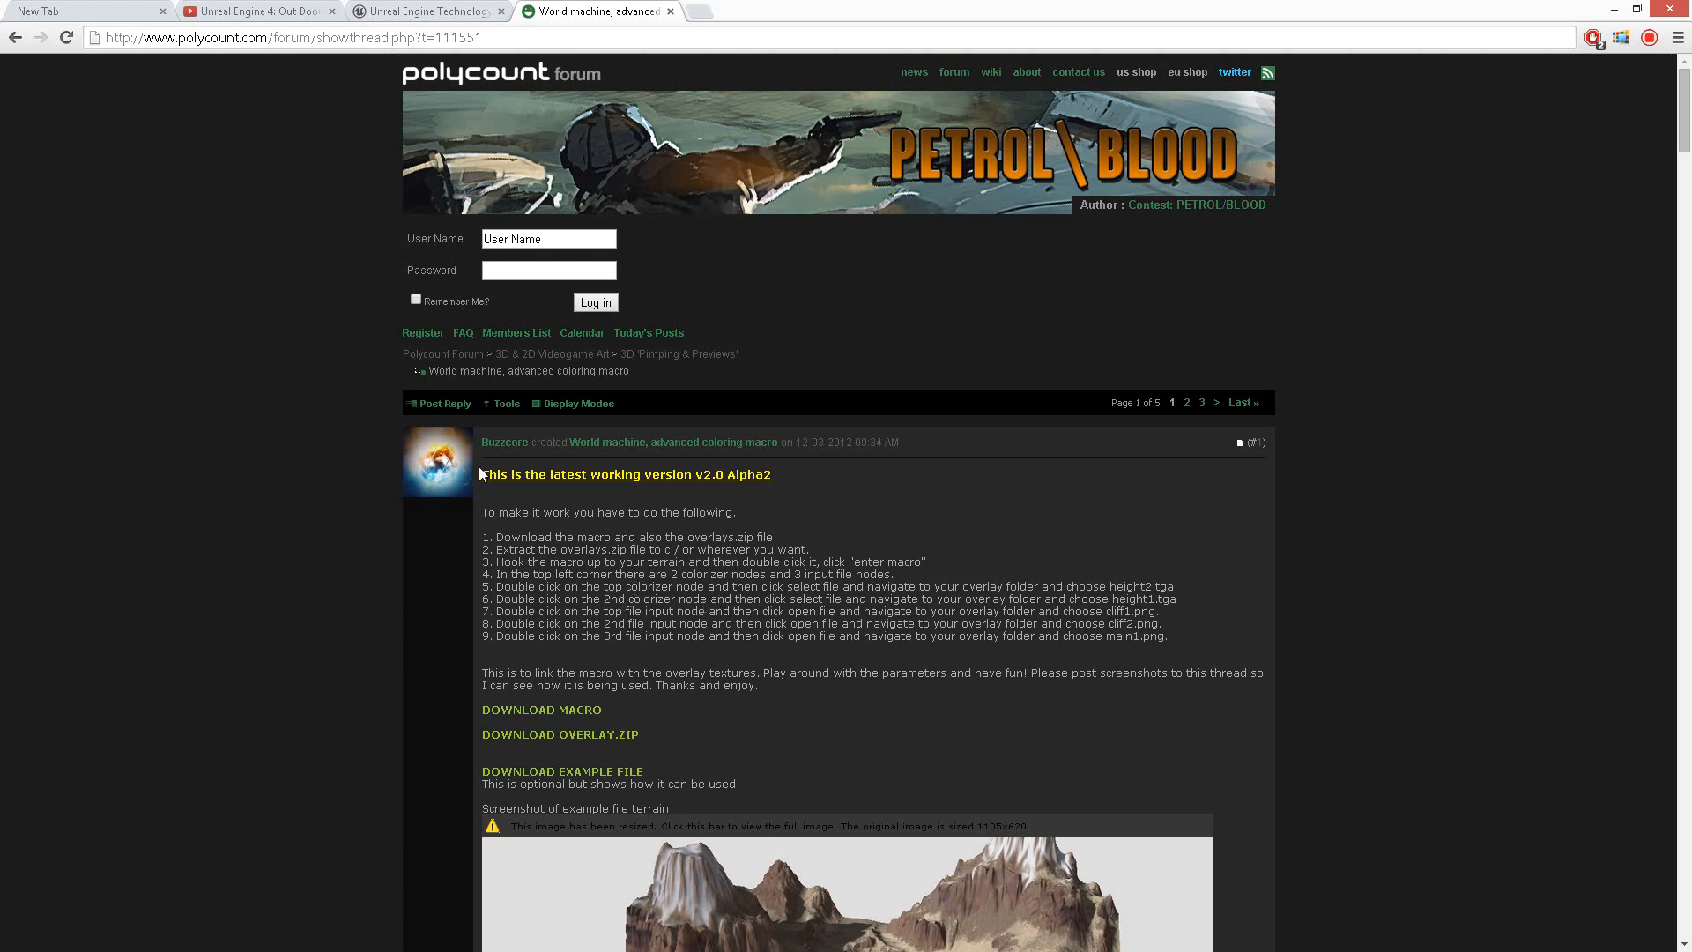
scroll(490, 459, "down", 2)
scroll(659, 576, "down", 1)
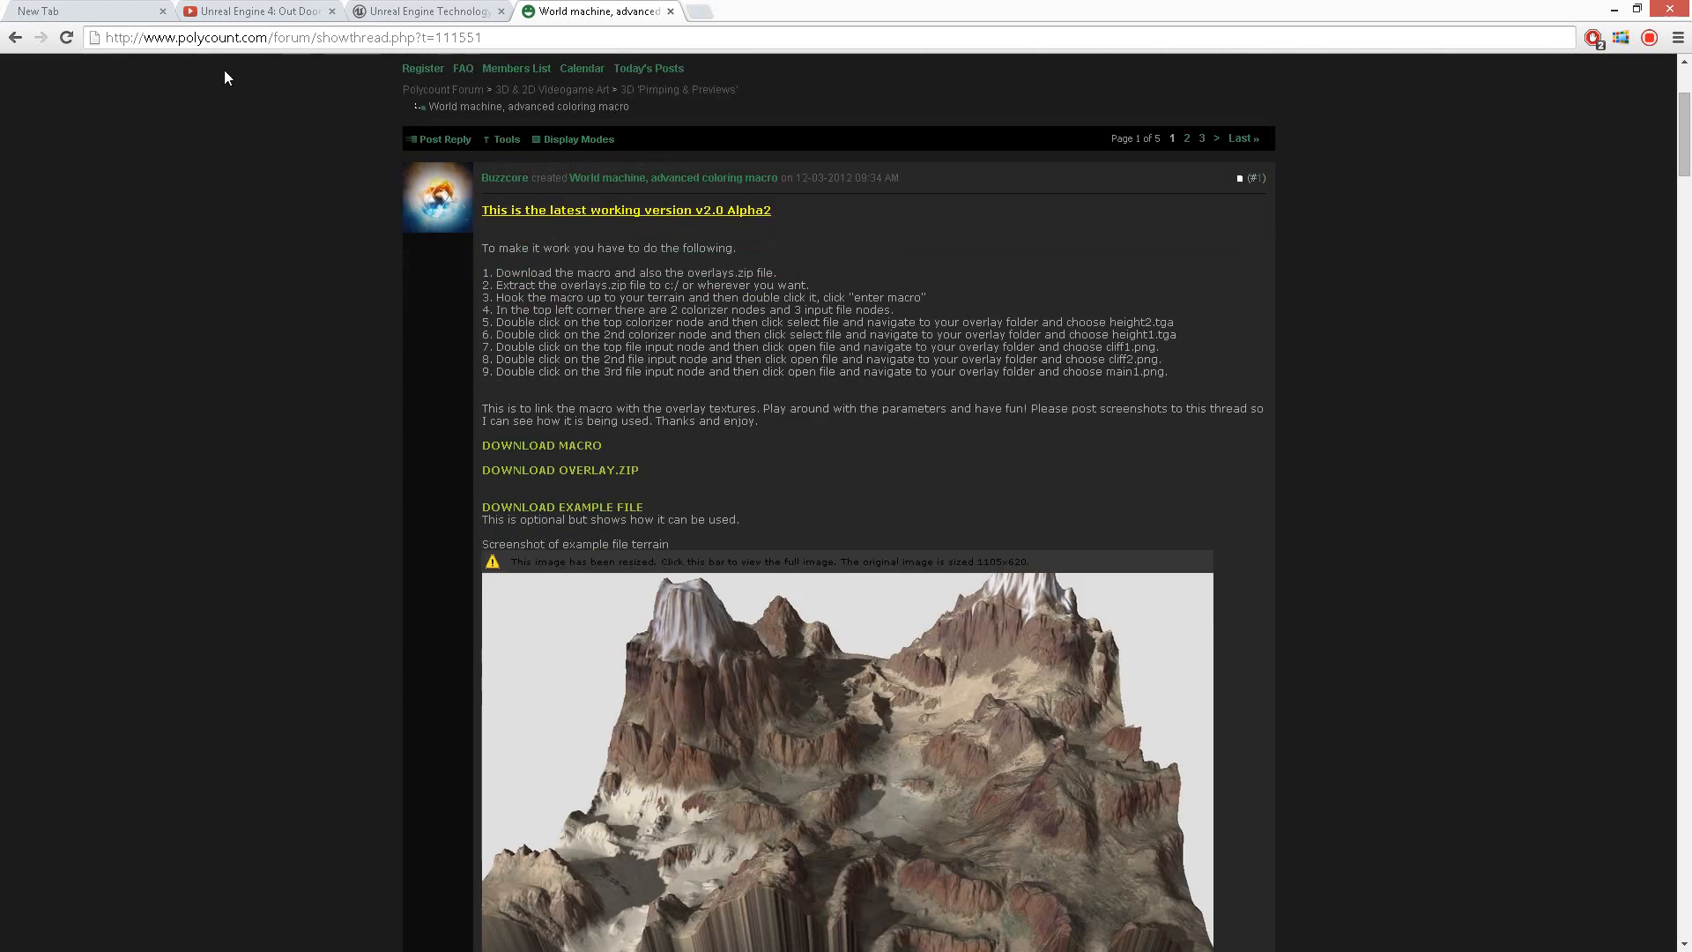
scroll(323, 368, "down", 3)
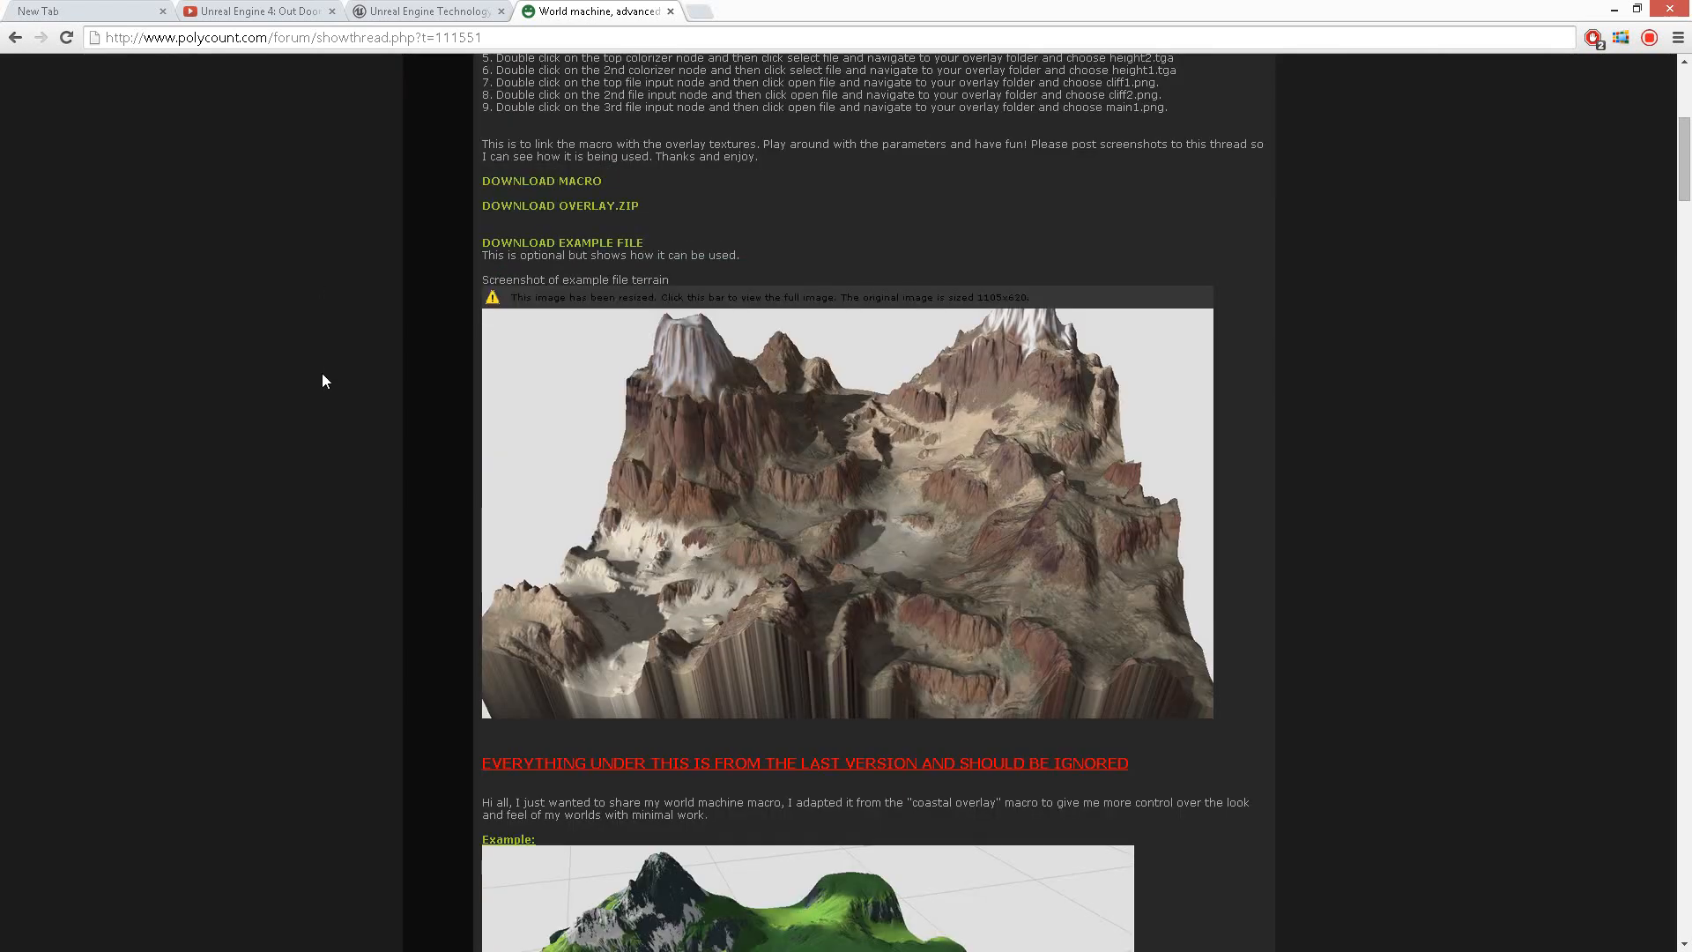
scroll(322, 373, "up", 3)
scroll(322, 373, "down", 3)
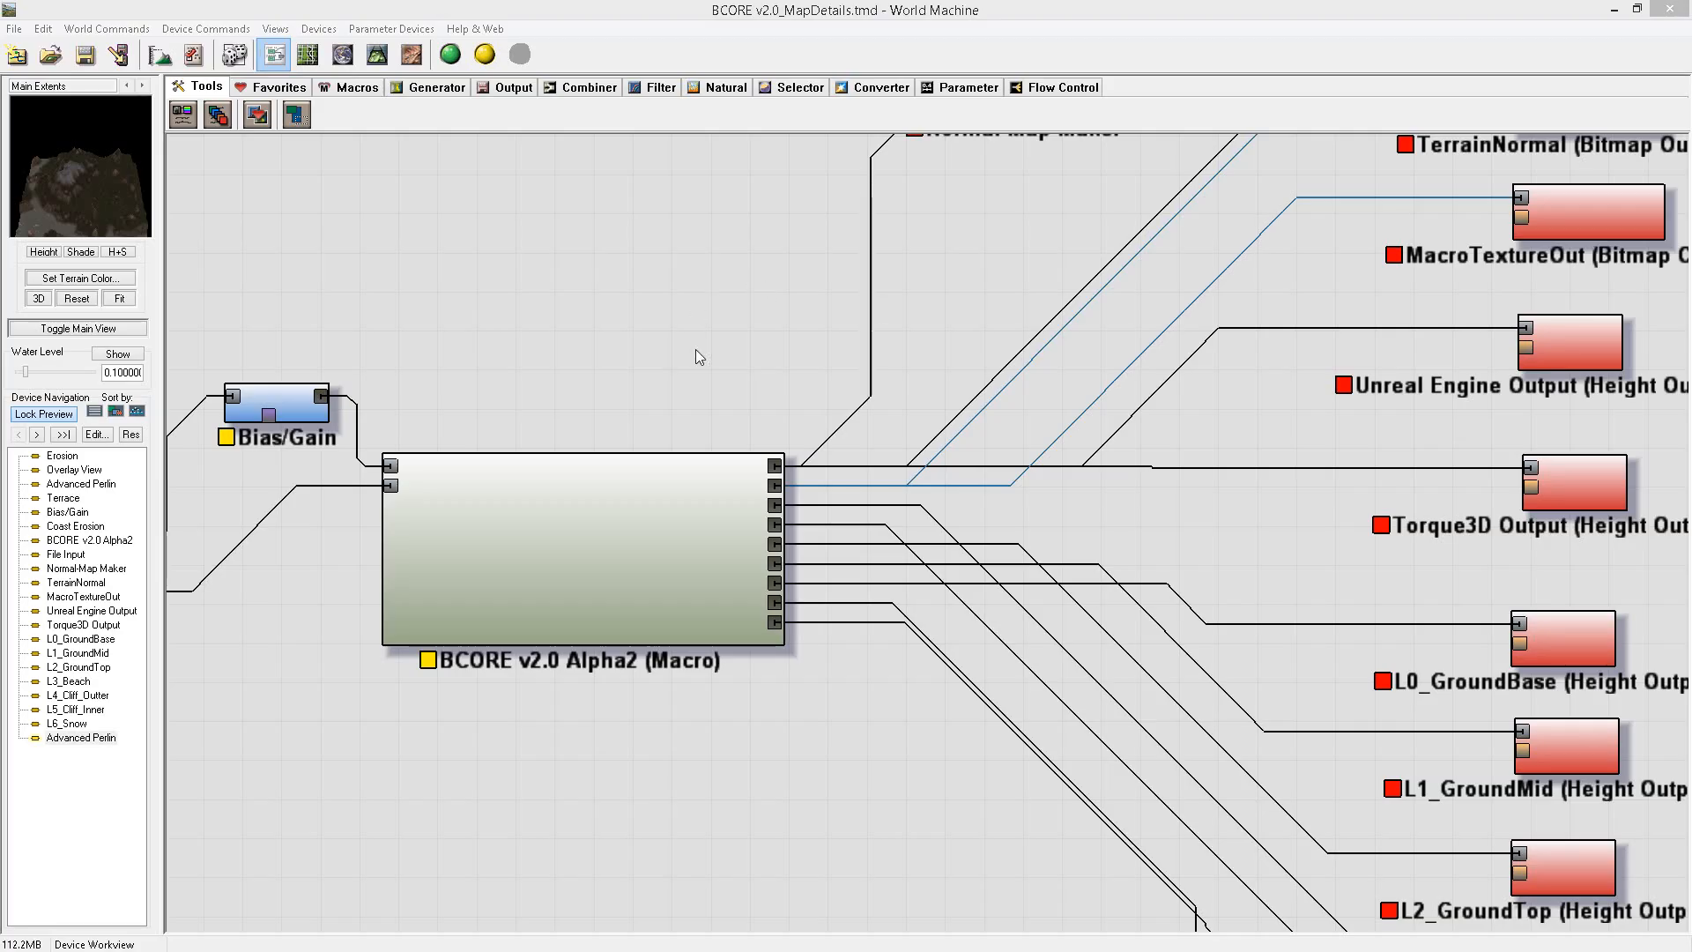
Switch back to World Machine and review the BCORE v2.0 Alpha2 macro's properties without changing them.
left_click(771, 455)
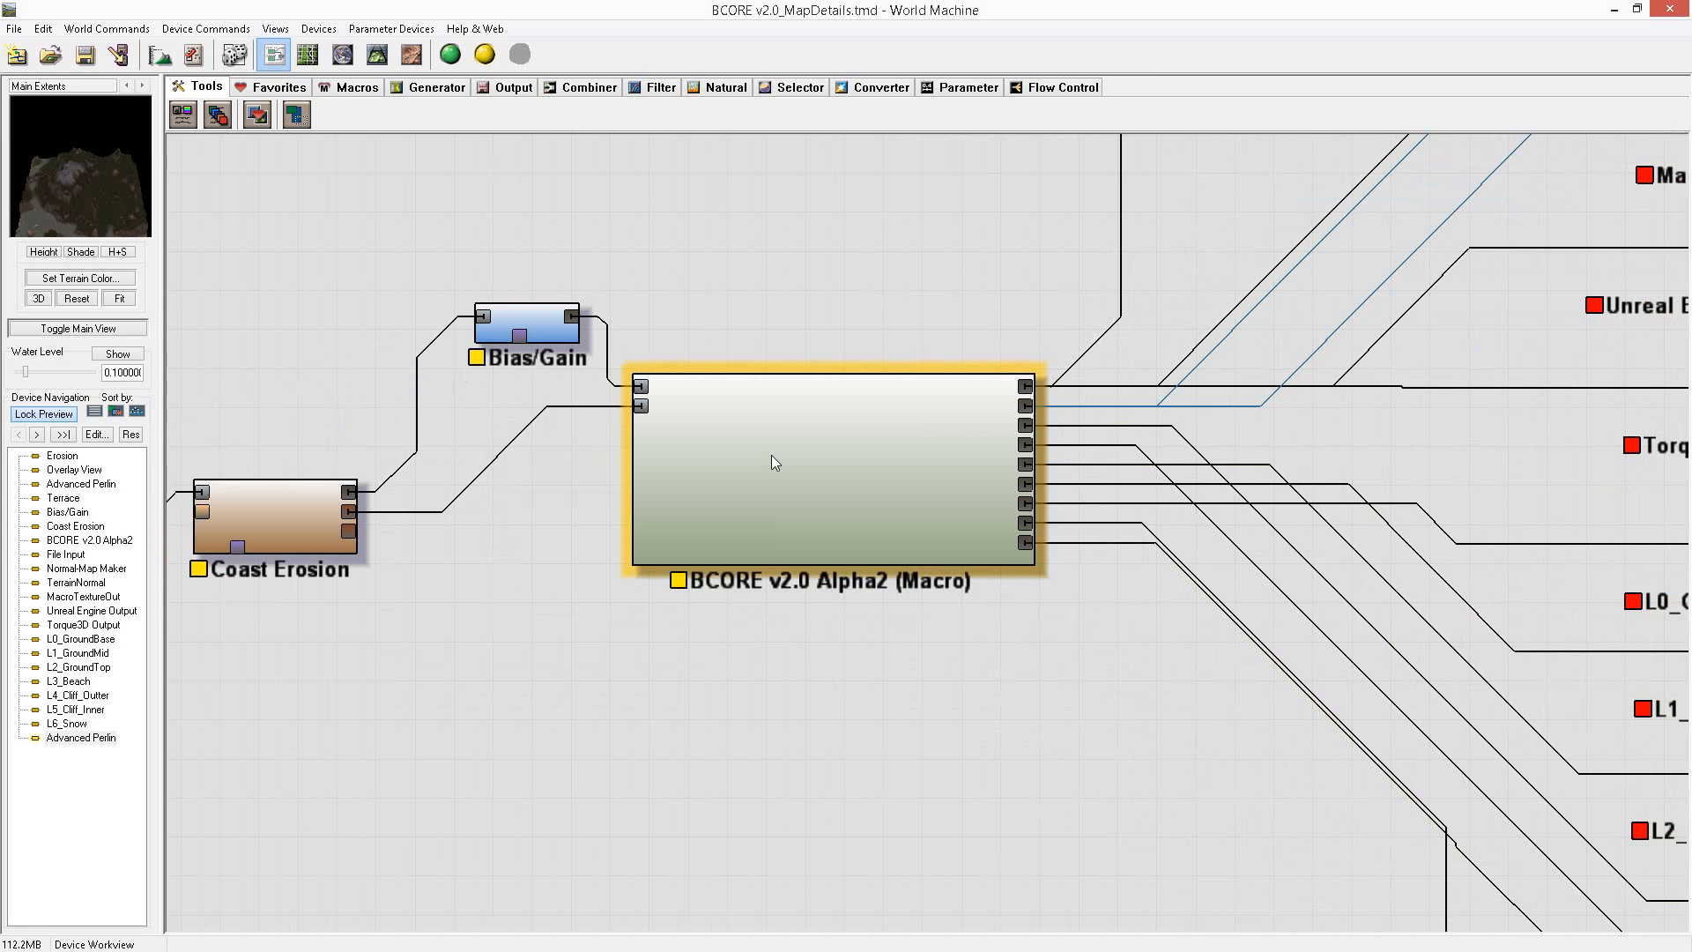
double_click(774, 462)
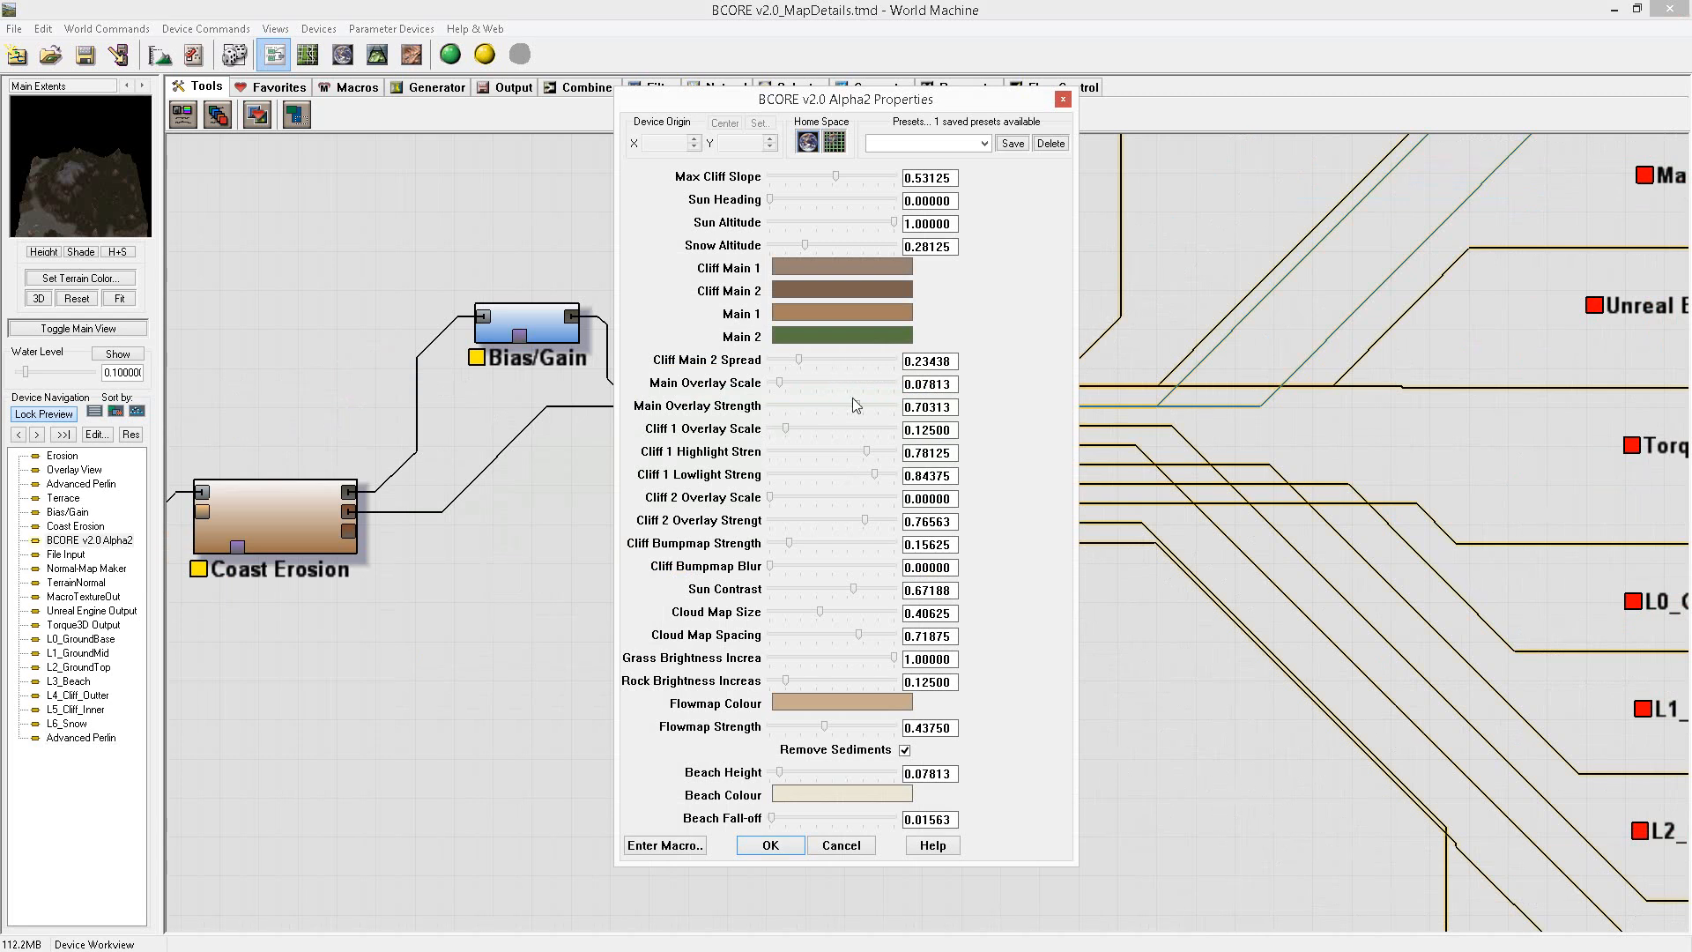
left_click(842, 848)
Examine the macro's bitmap and height output devices and the Terrace, Erosion, Coast Erosion and Bias/Gain chain that feeds it.
middle_click_drag(1275, 862, 485, 717)
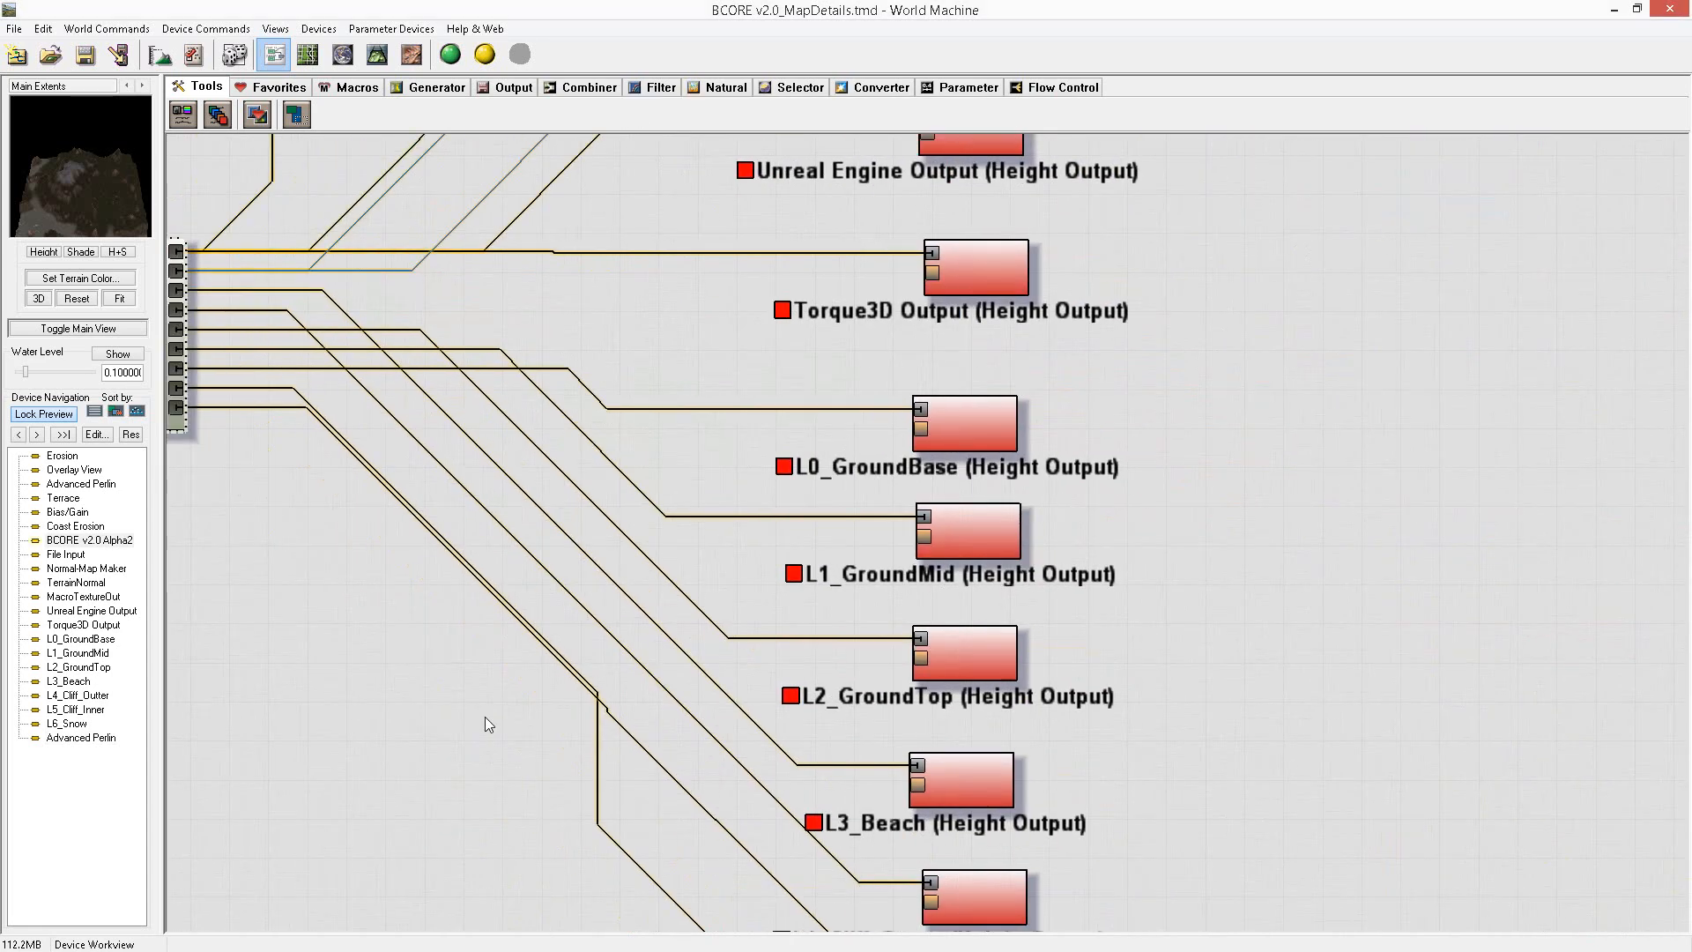
scroll(580, 647, "down", 2)
middle_click_drag(580, 647, 442, 943)
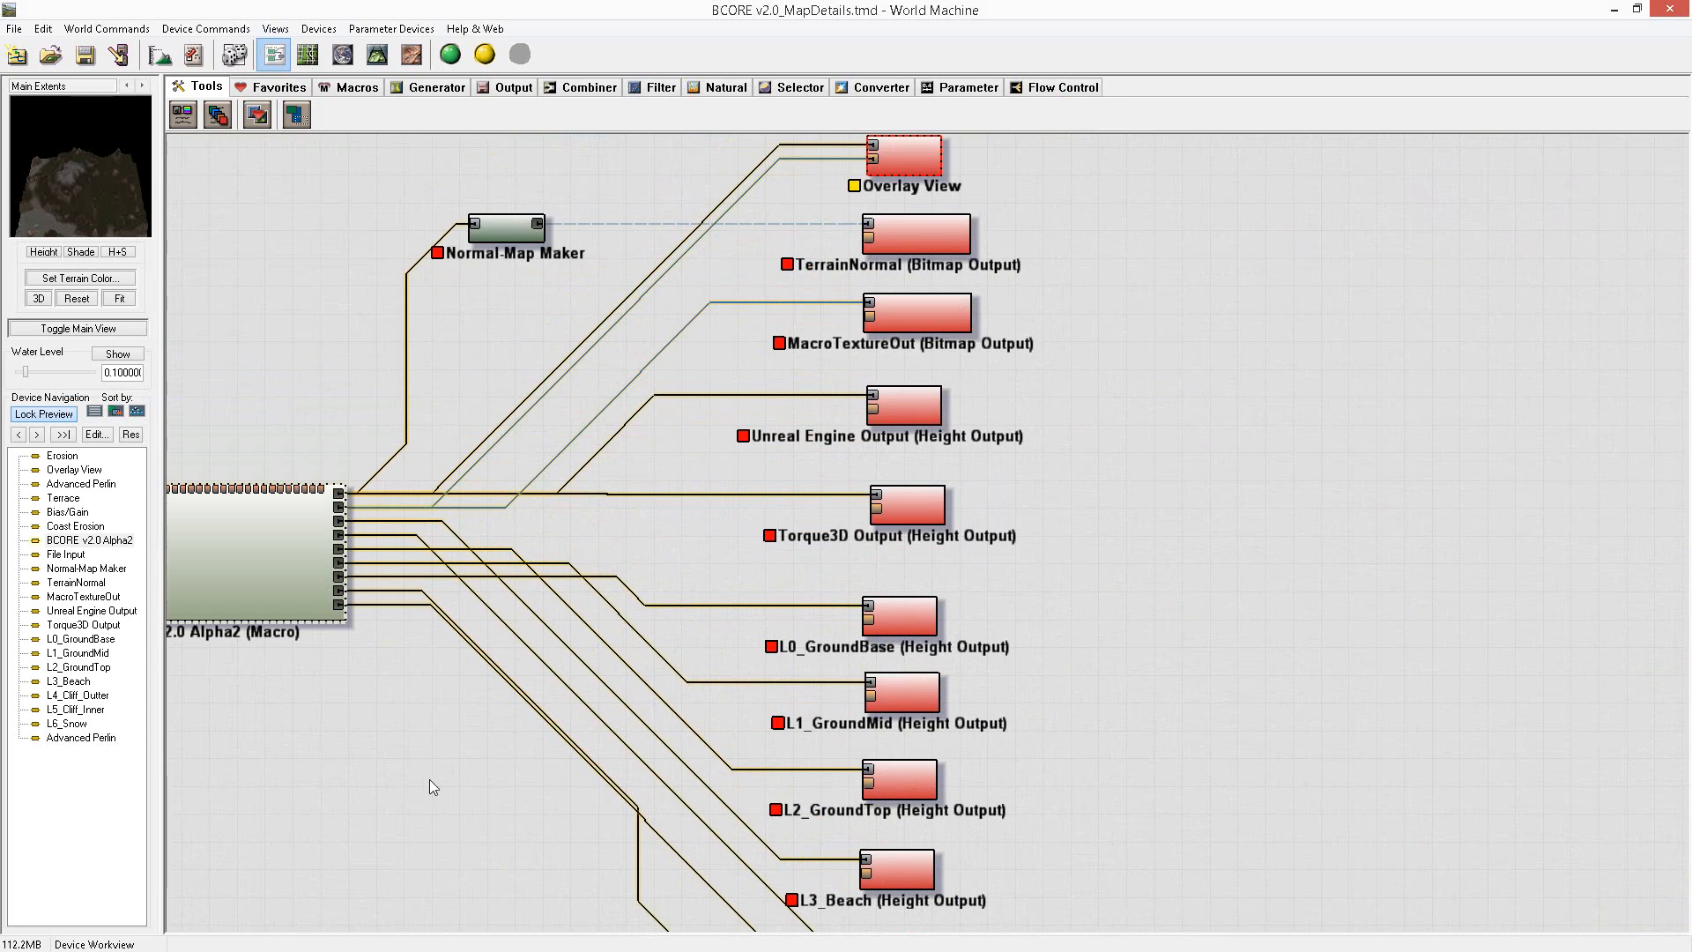
middle_click_drag(524, 721, 452, 834)
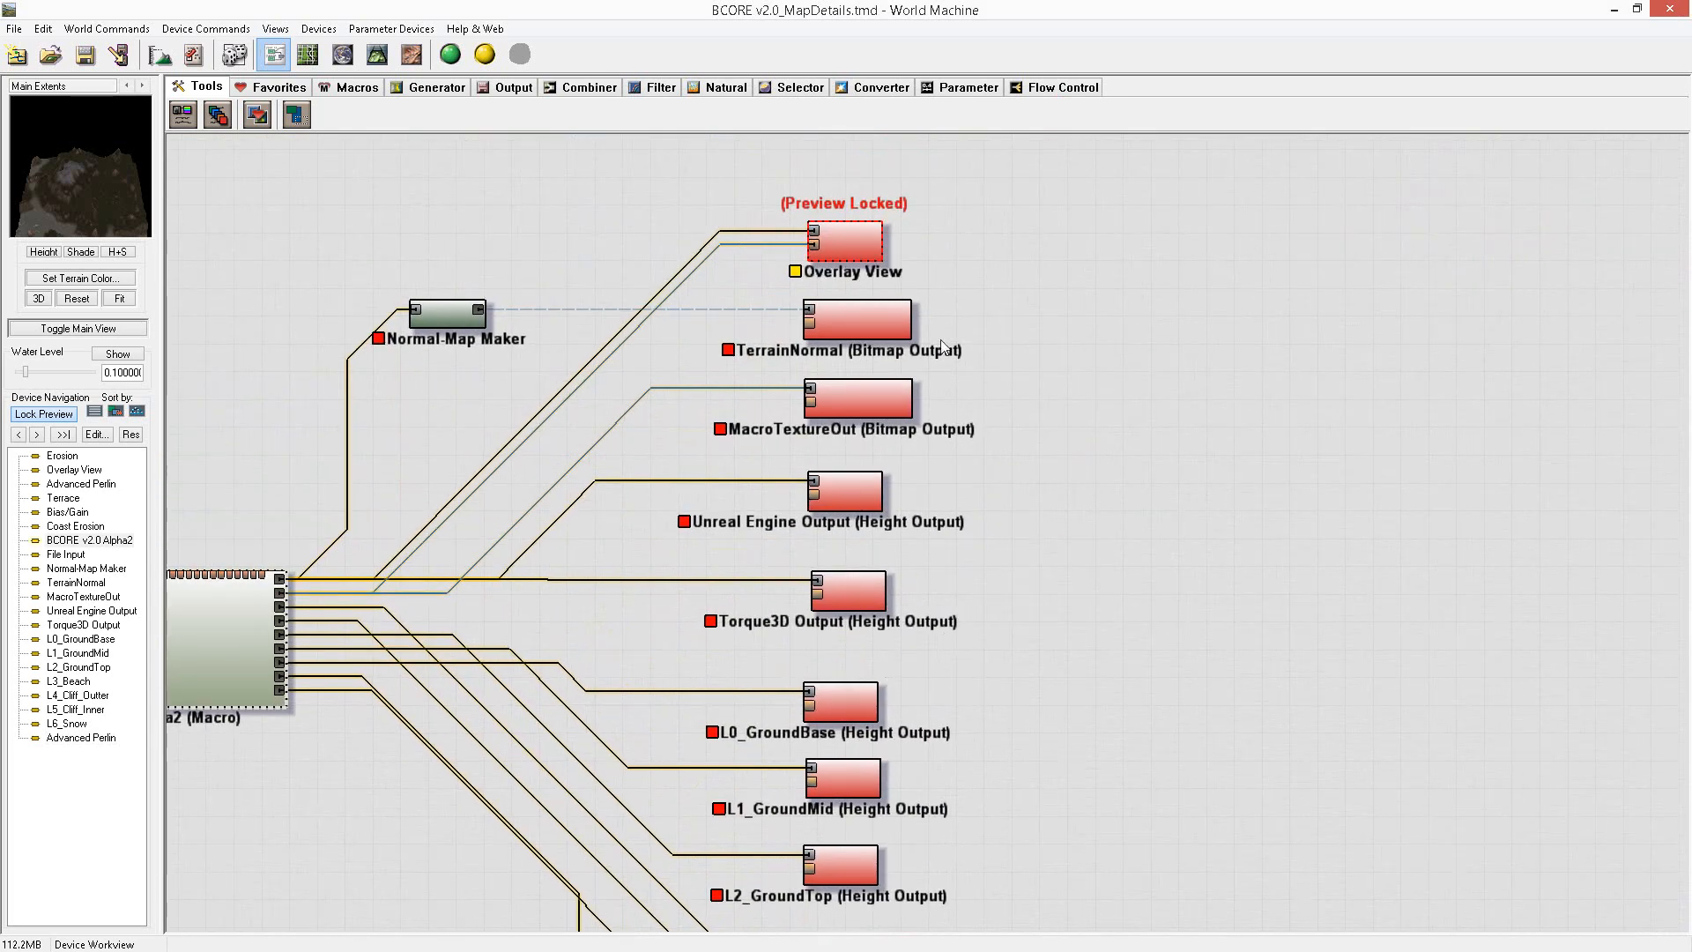
middle_click_drag(377, 495, 1363, 475)
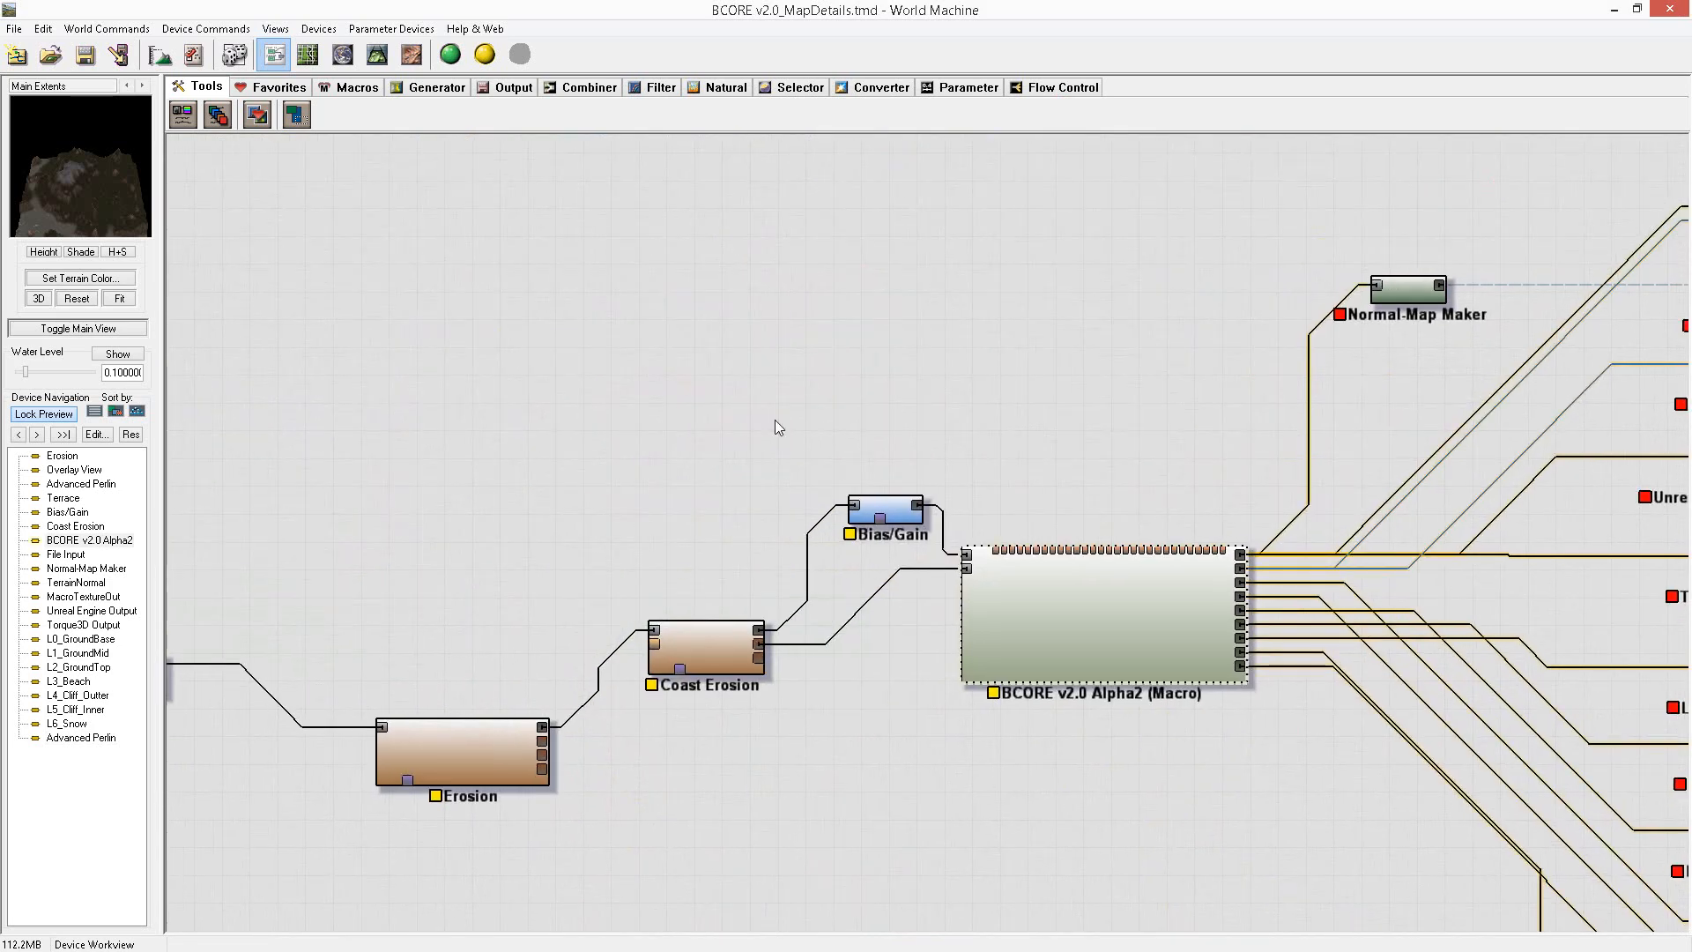
middle_click_drag(500, 553, 254, 338)
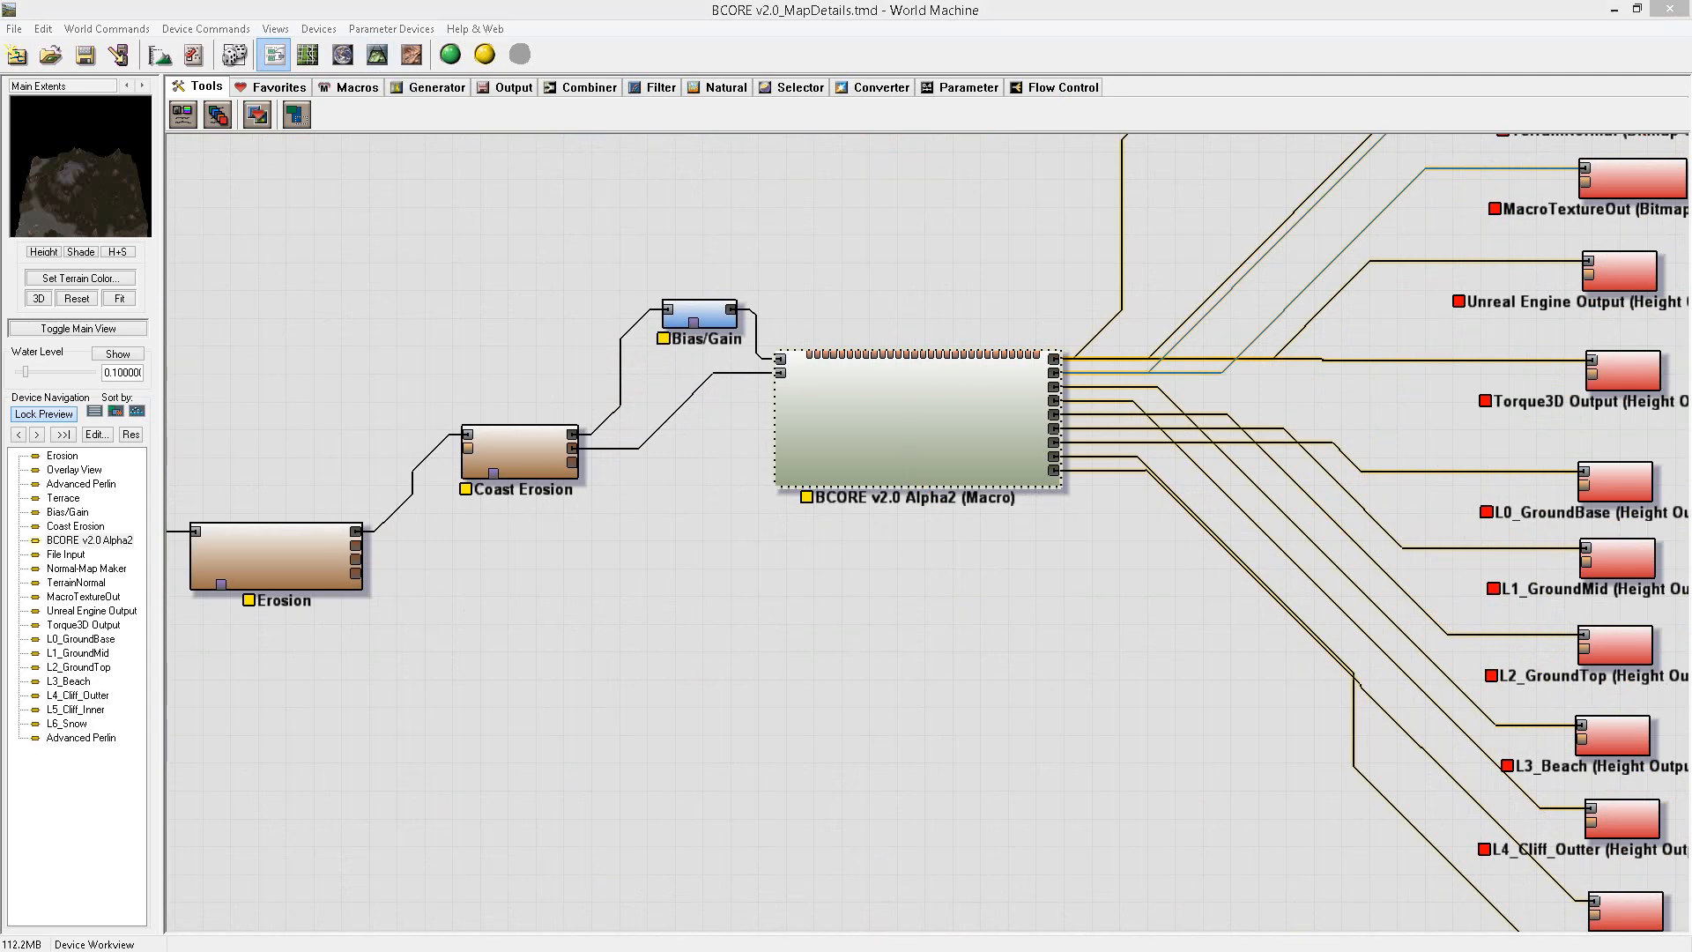
middle_click_drag(584, 634, 1072, 658)
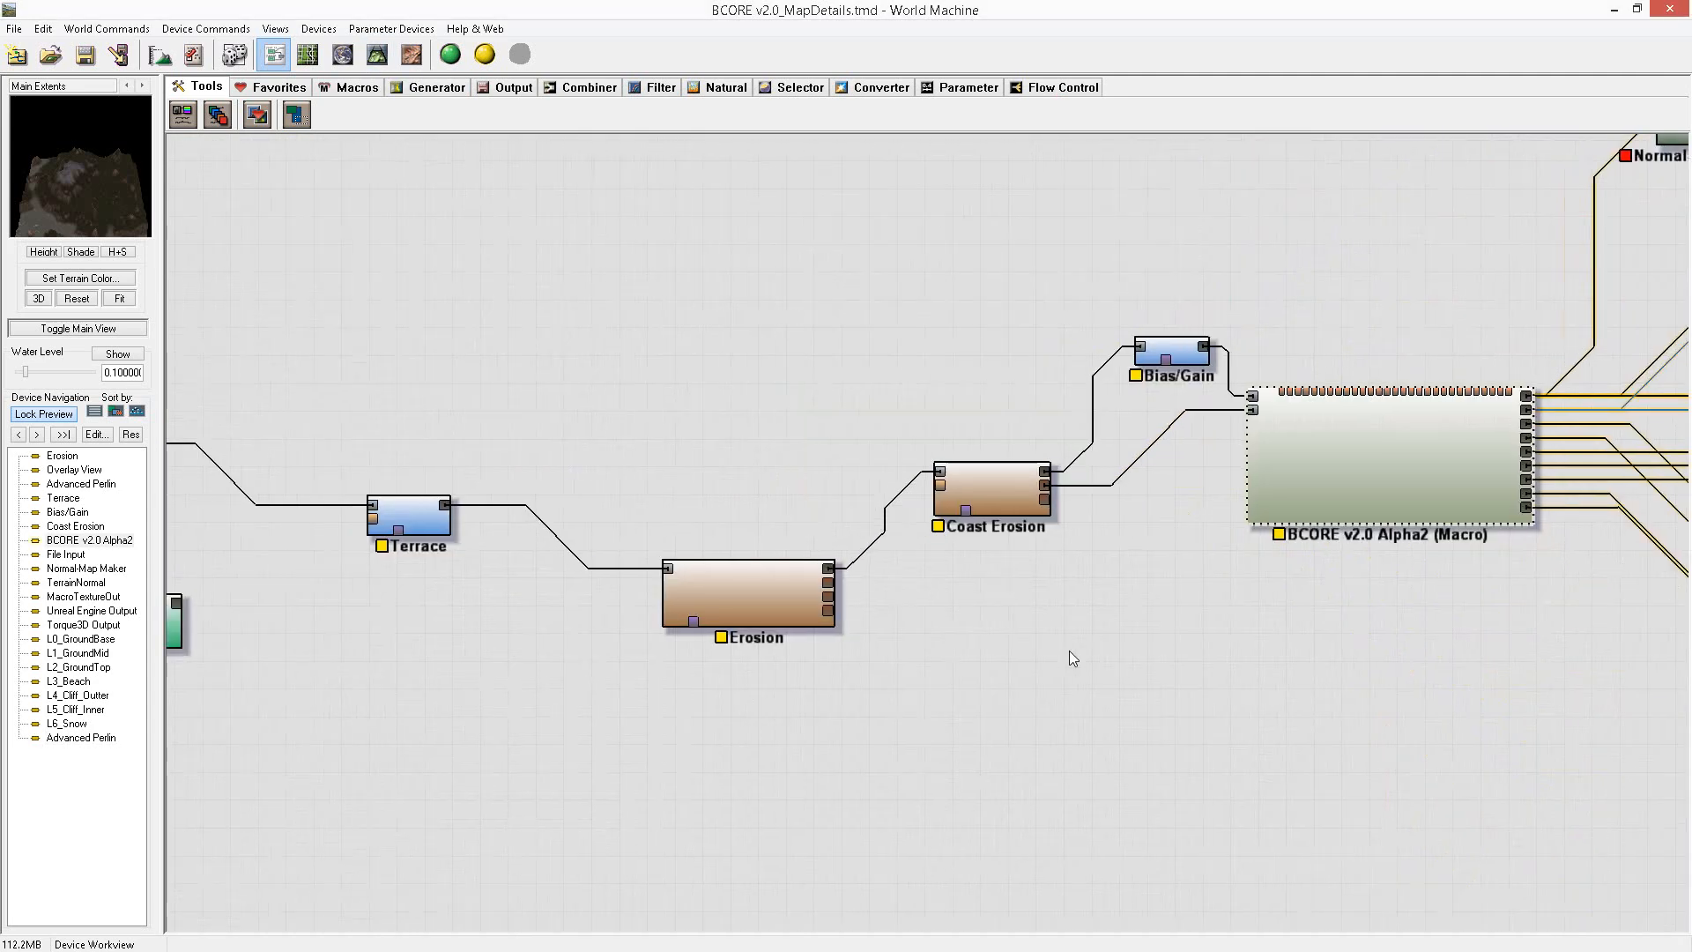
middle_click_drag(493, 370, 137, 370)
middle_click_drag(680, 201, 878, 367)
scroll(876, 358, "down", 2)
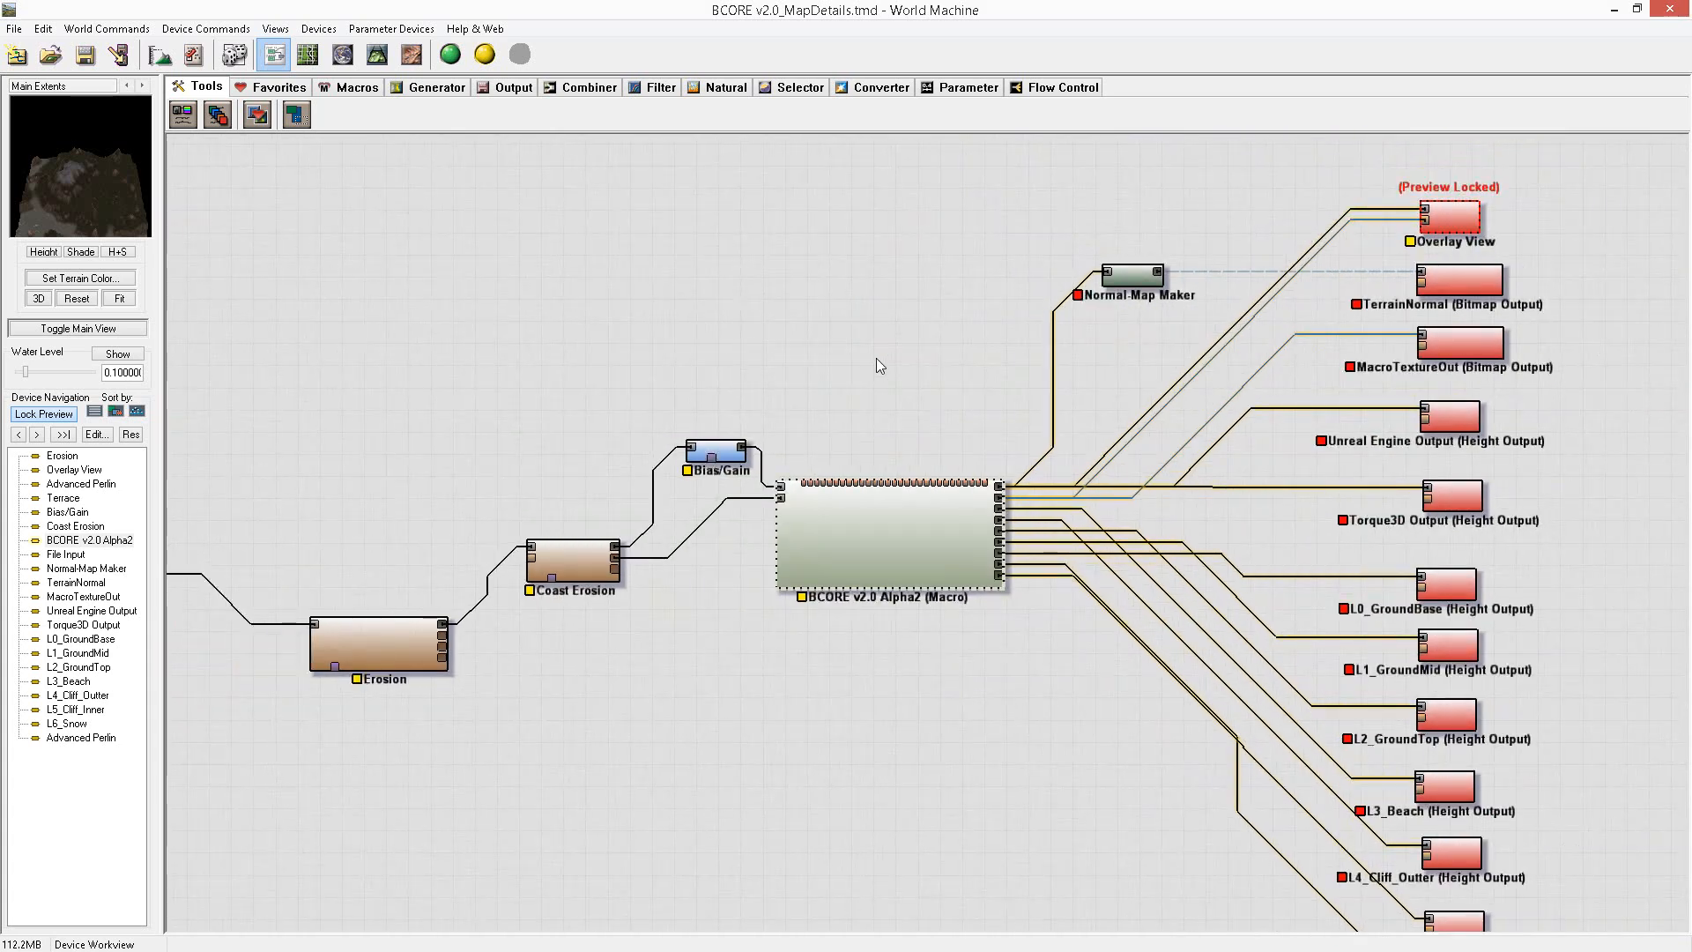
mouse_move(770, 288)
middle_mouse_down()
mouse_move(886, 288)
mouse_move(745, 309)
middle_mouse_up()
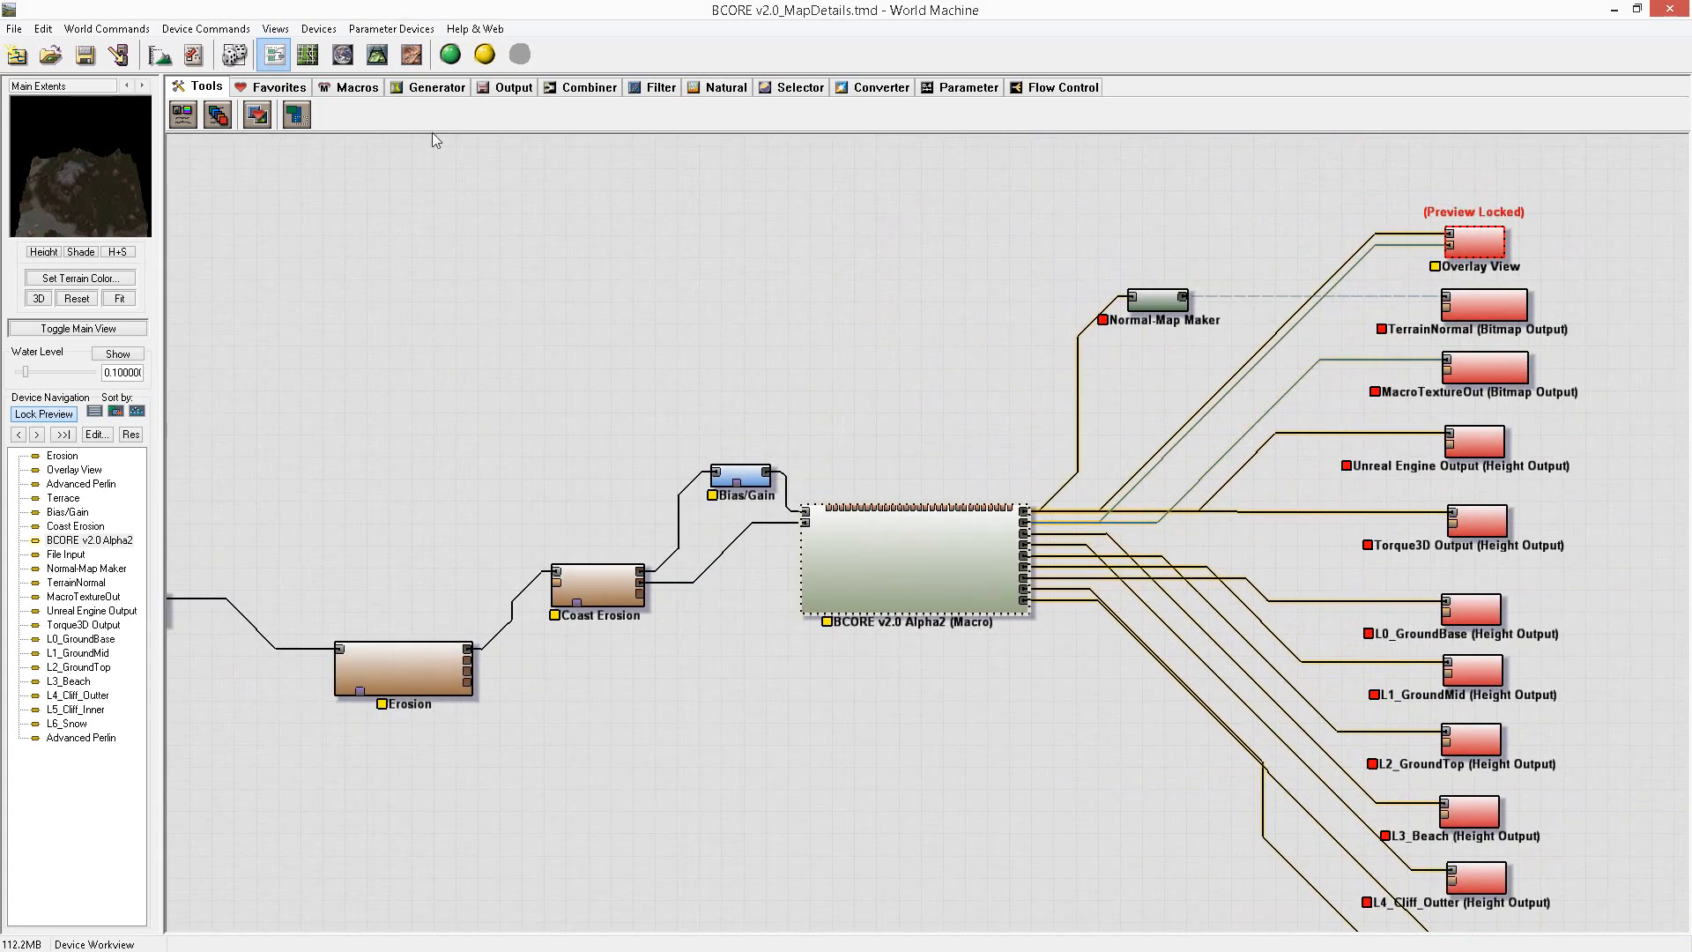
Show the terrain in the 3D view and open the last-listed Advanced Perlin device's settings clear of the terrain preview.
left_click(377, 55)
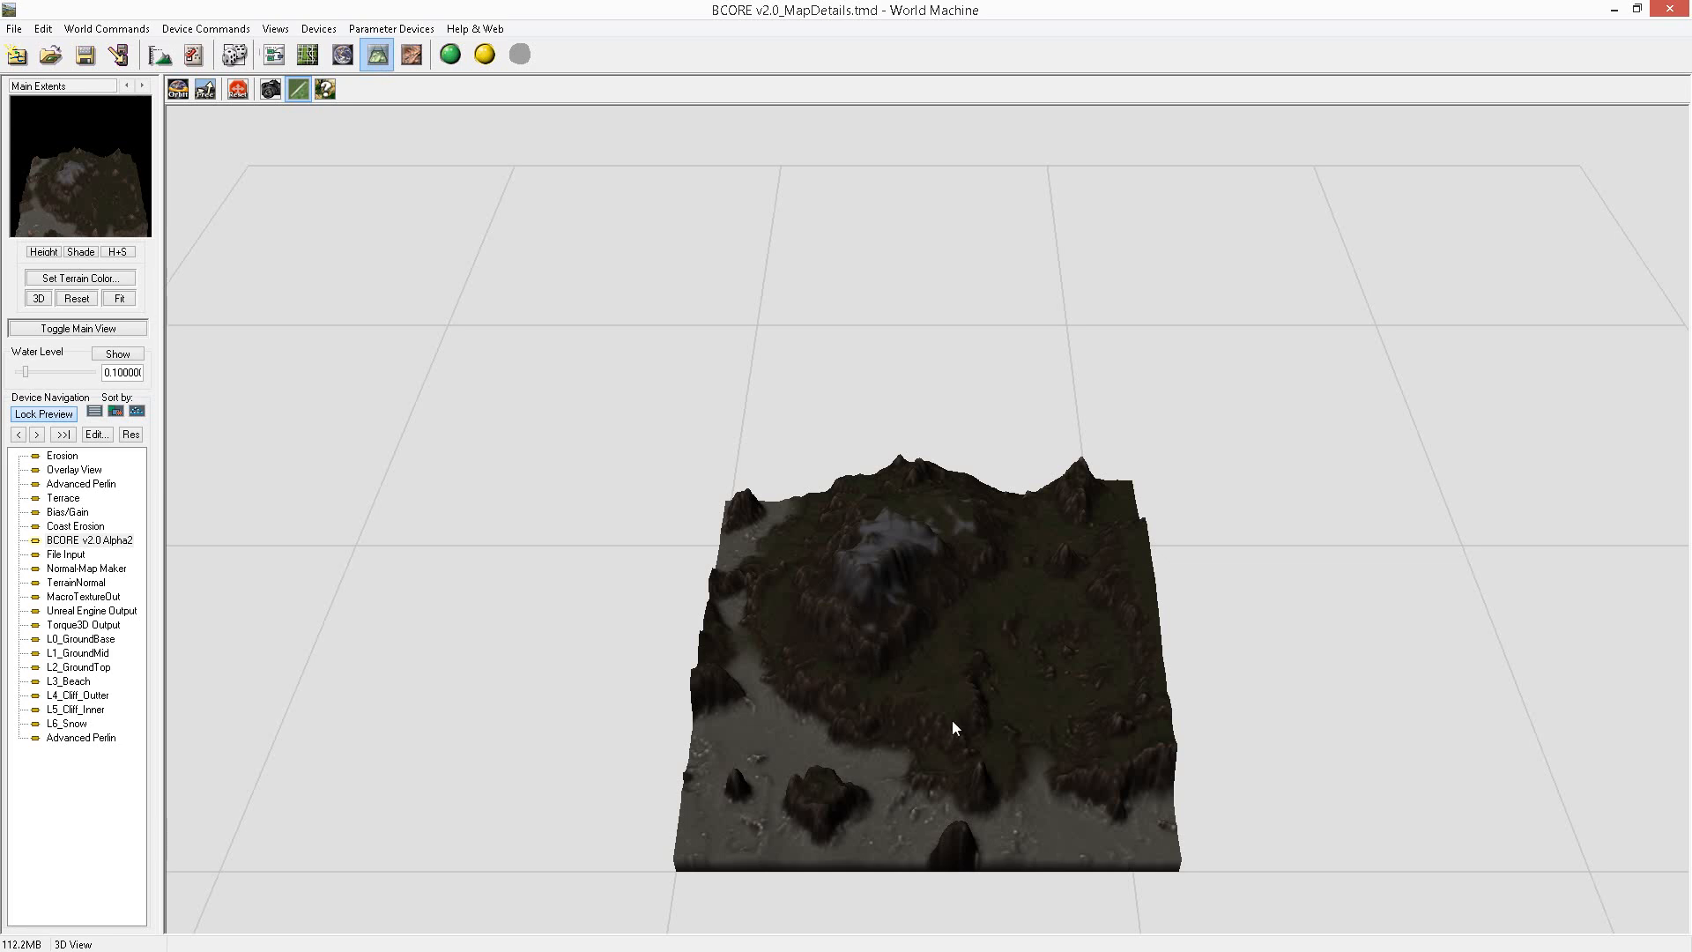
right_click_drag(954, 718, 1182, 834)
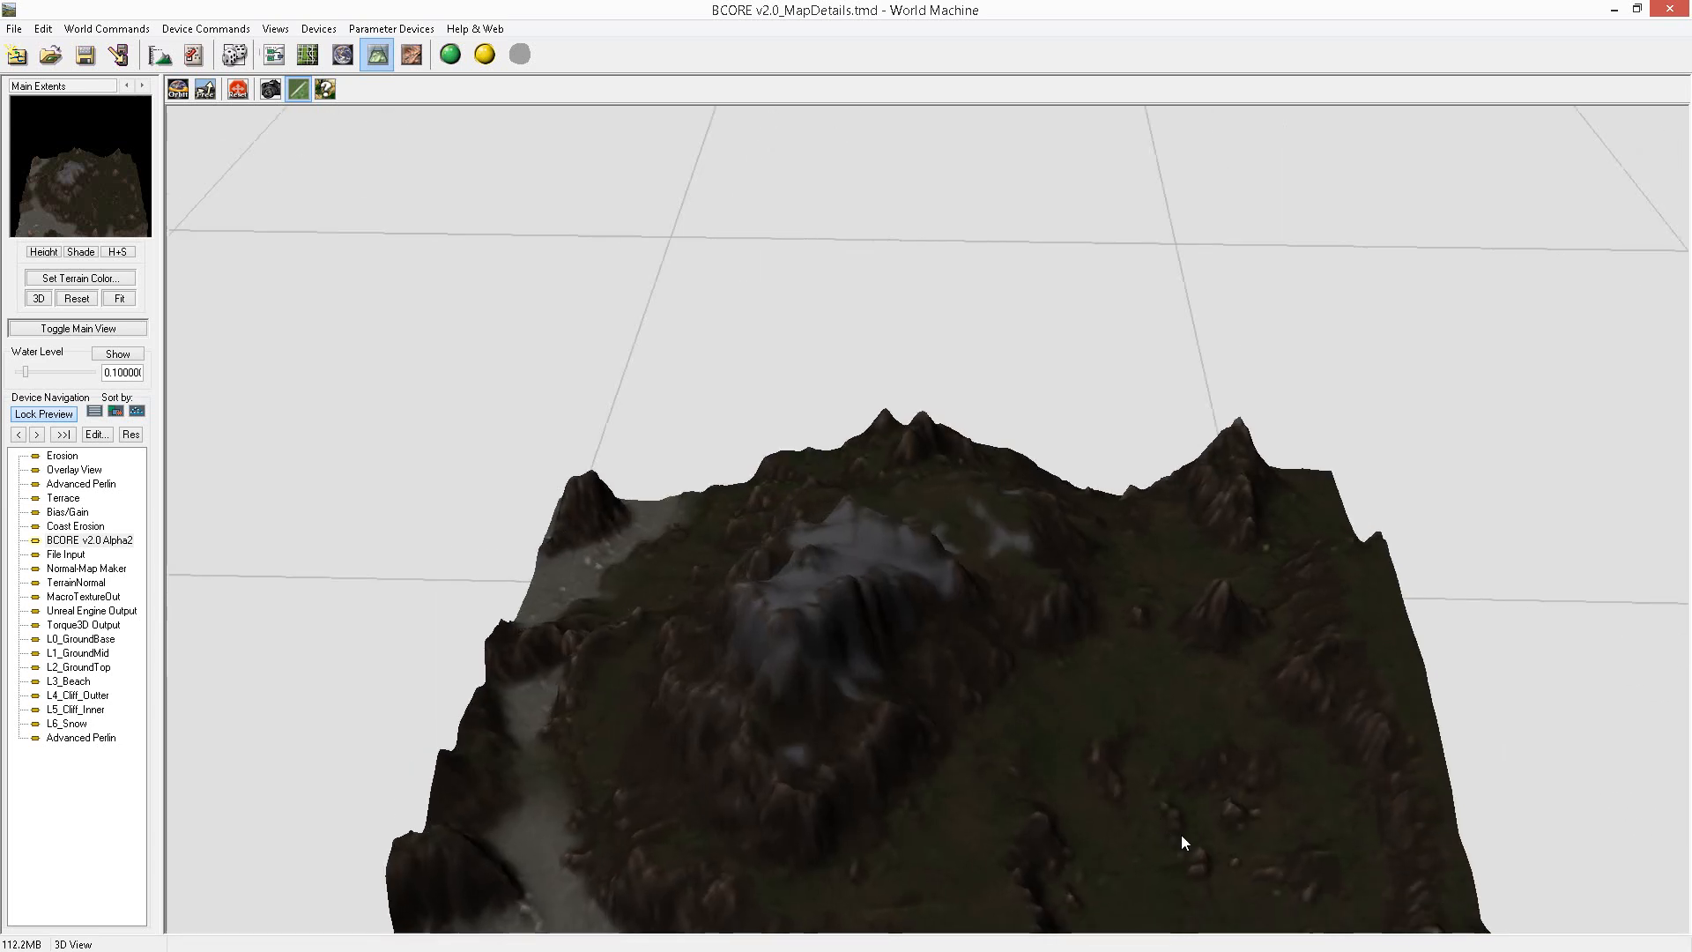
left_click(85, 738)
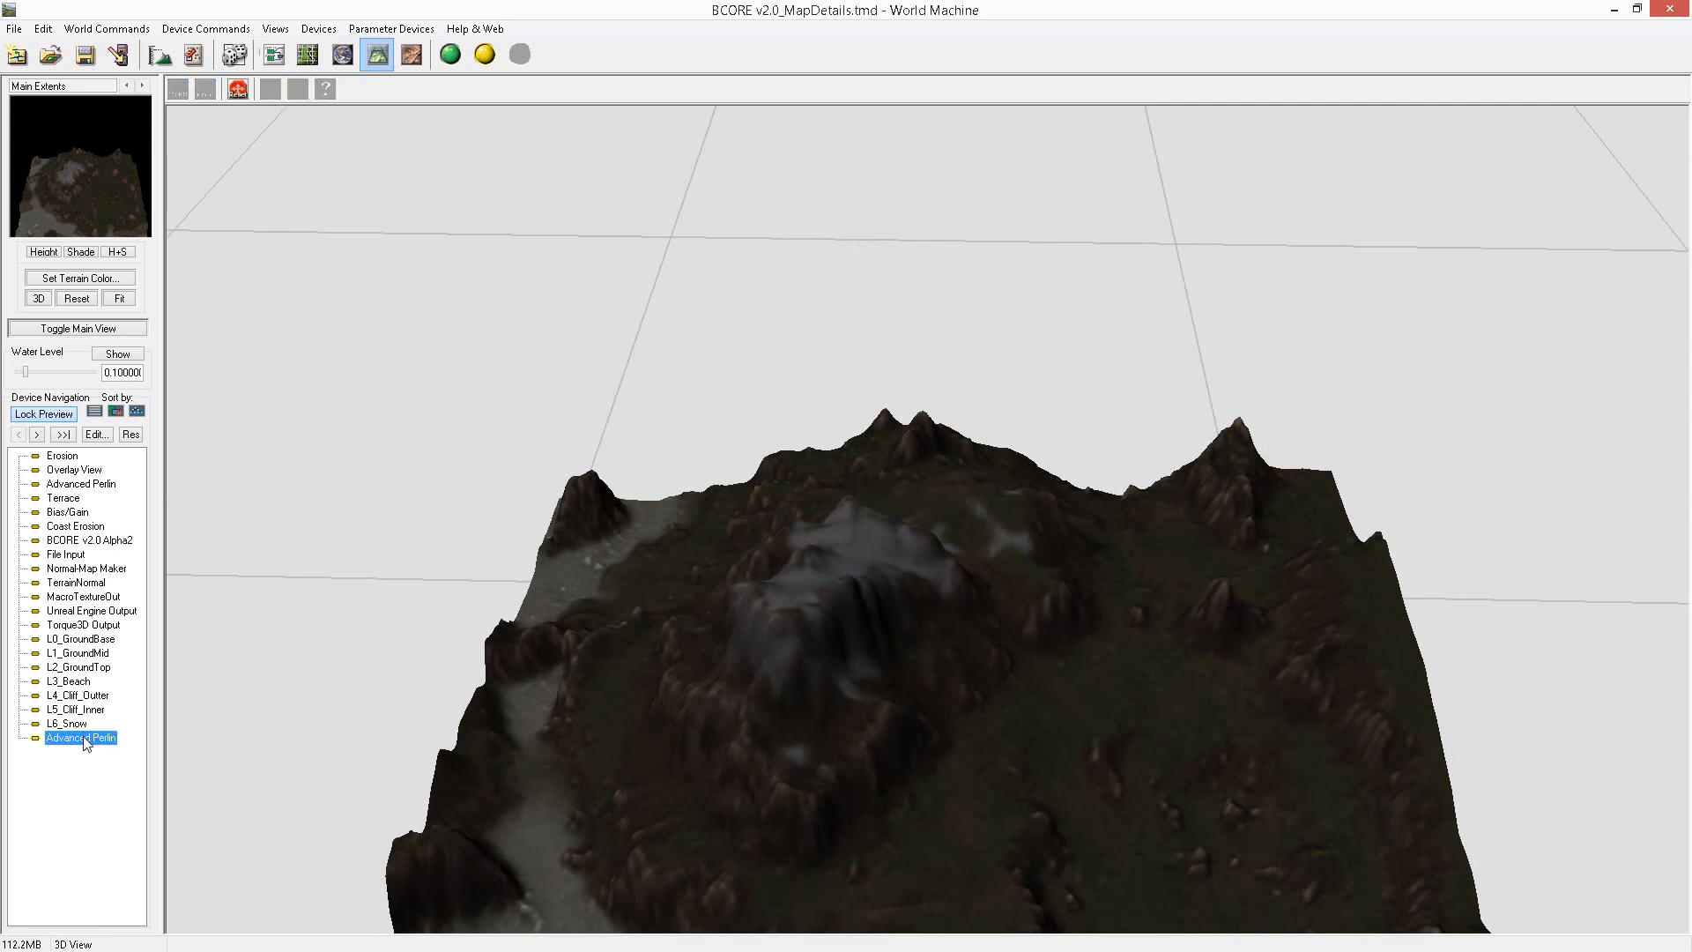
double_click(85, 741)
left_click_drag(641, 285, 647, 179)
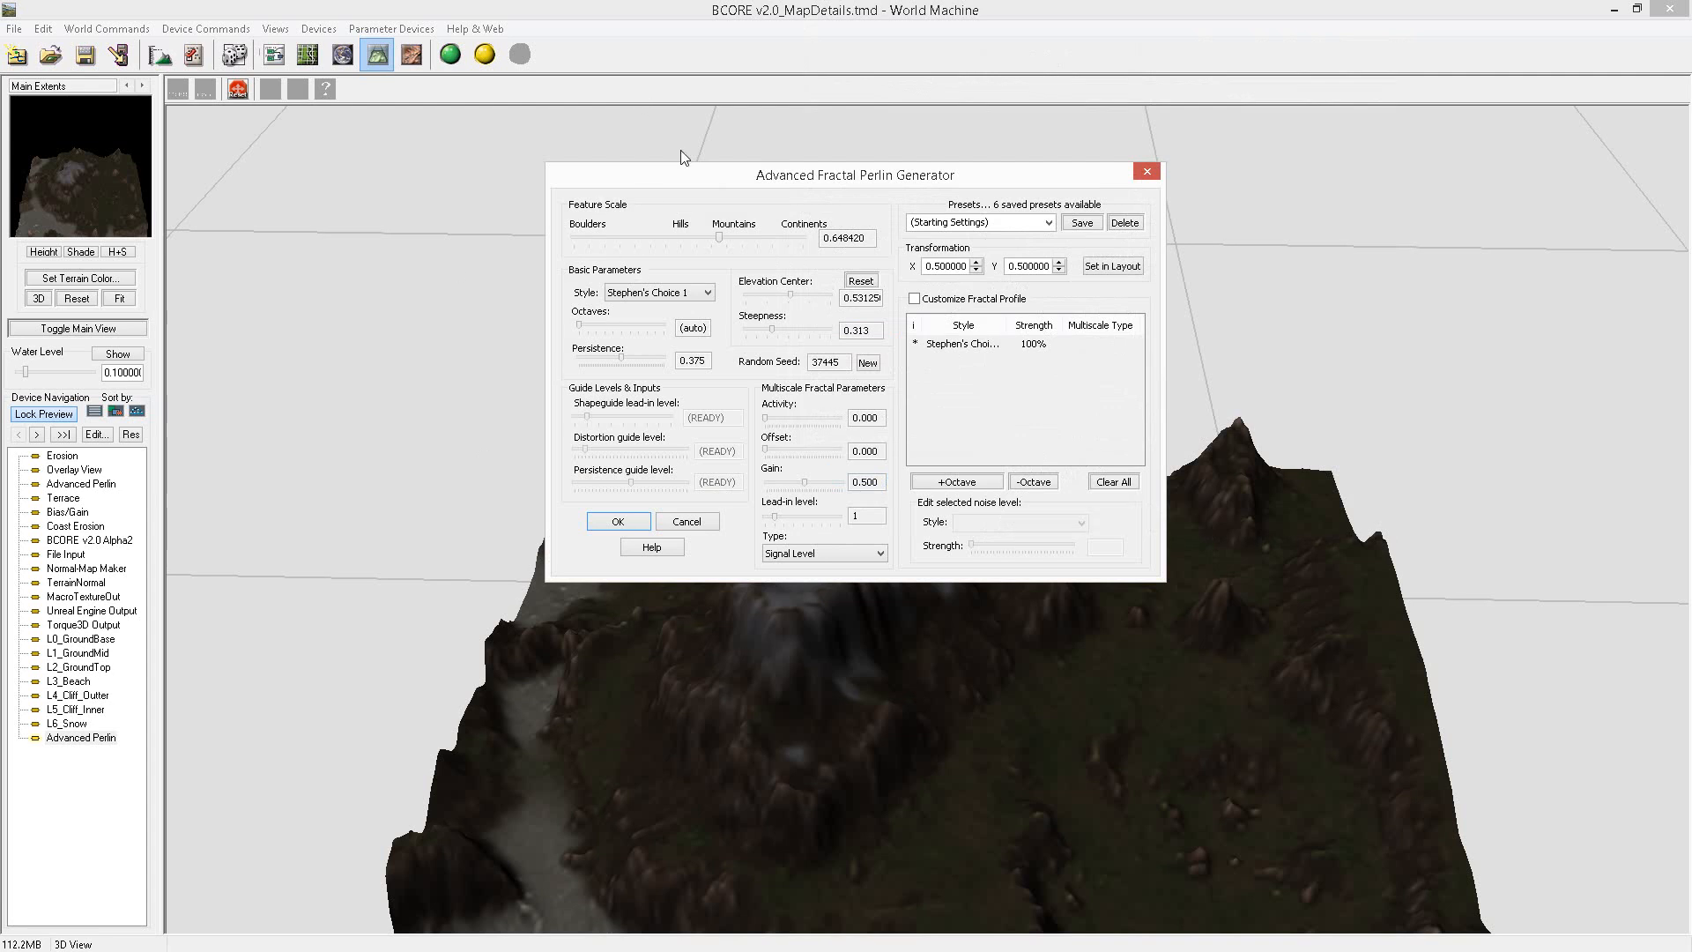
left_click_drag(724, 182, 226, 61)
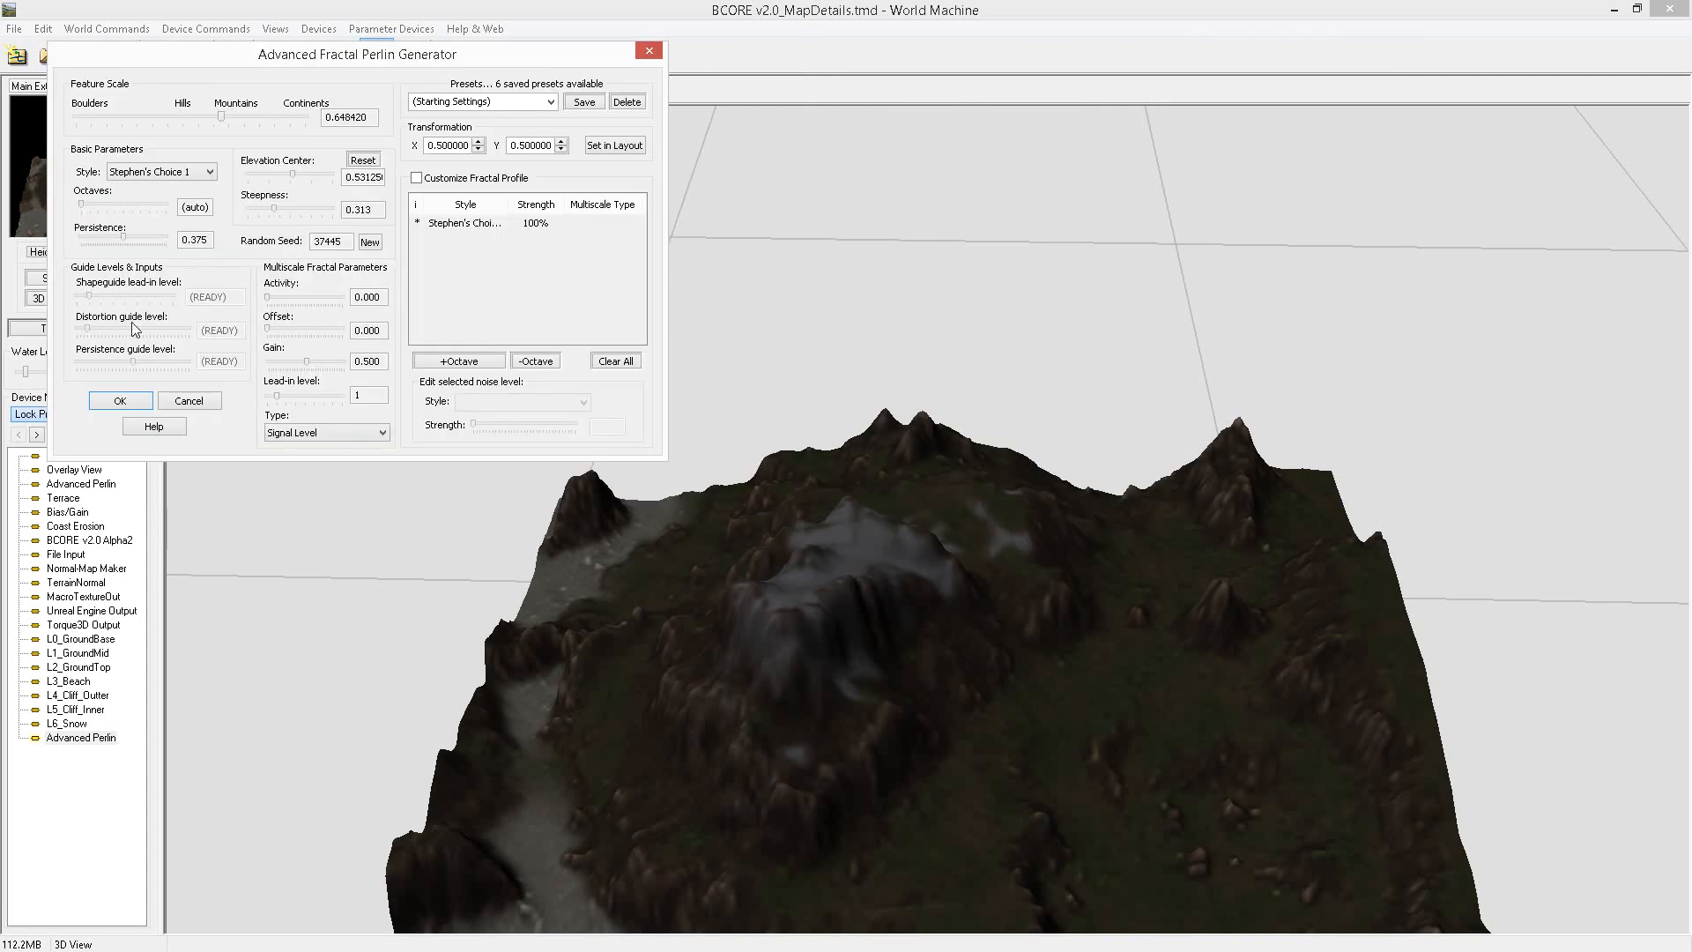
Keep the noise style at Stephen's Choice 1 and set Elevation Center to 0.34375 and Steepness to 0.063.
left_click(206, 173)
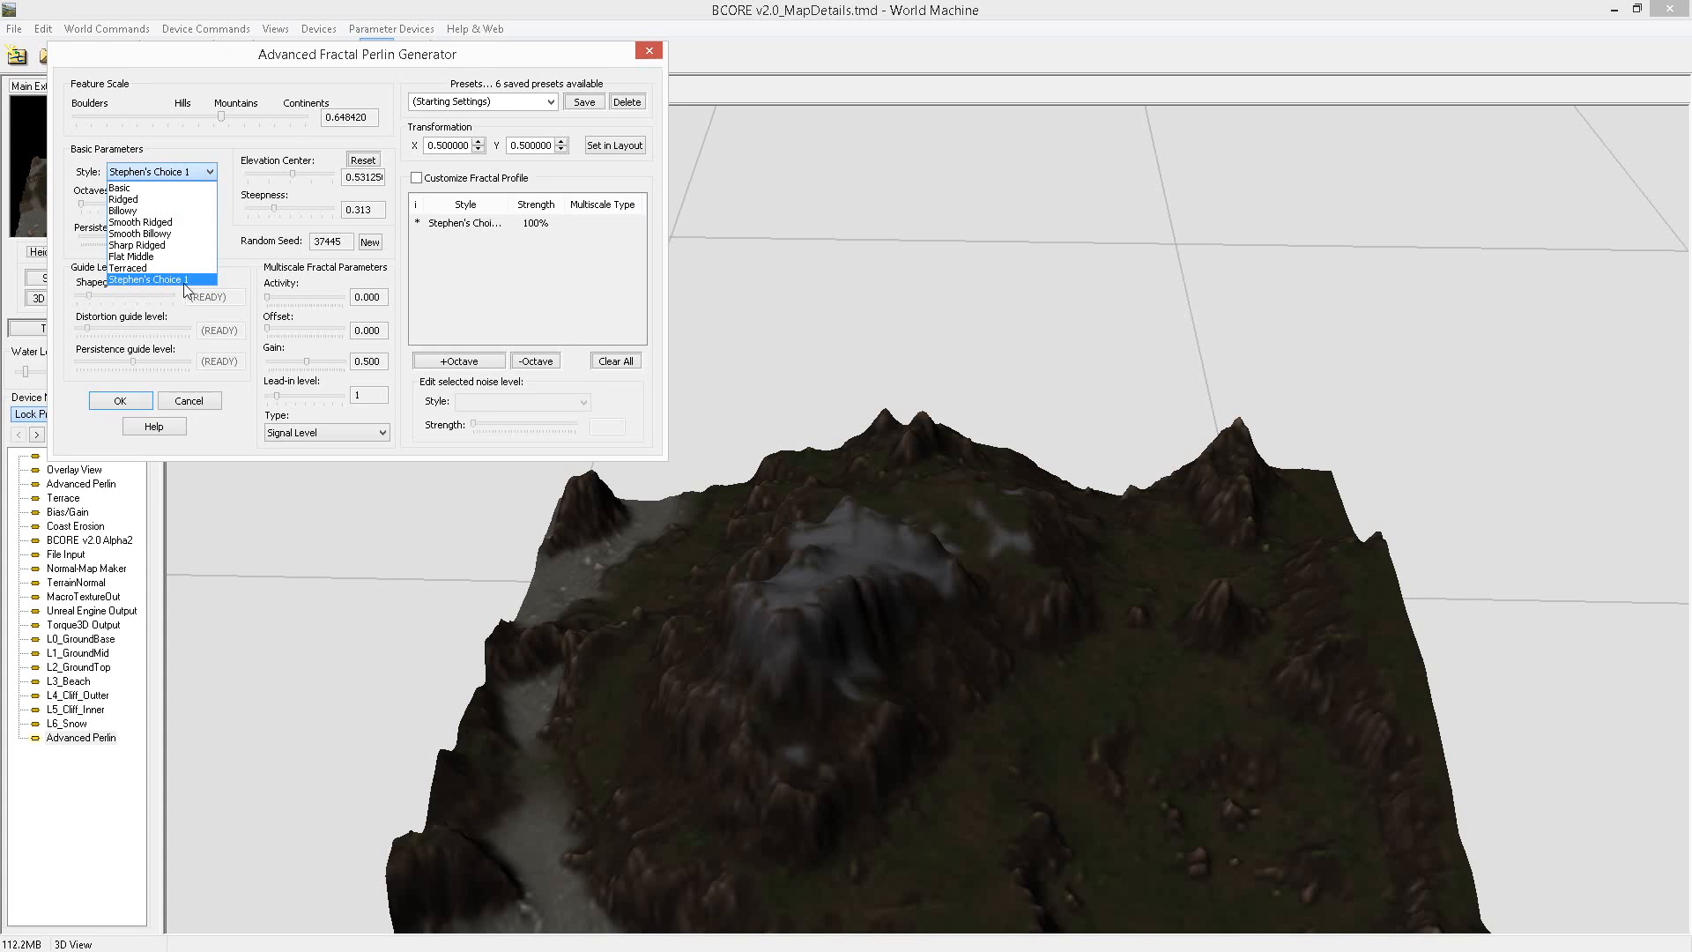
left_click(140, 280)
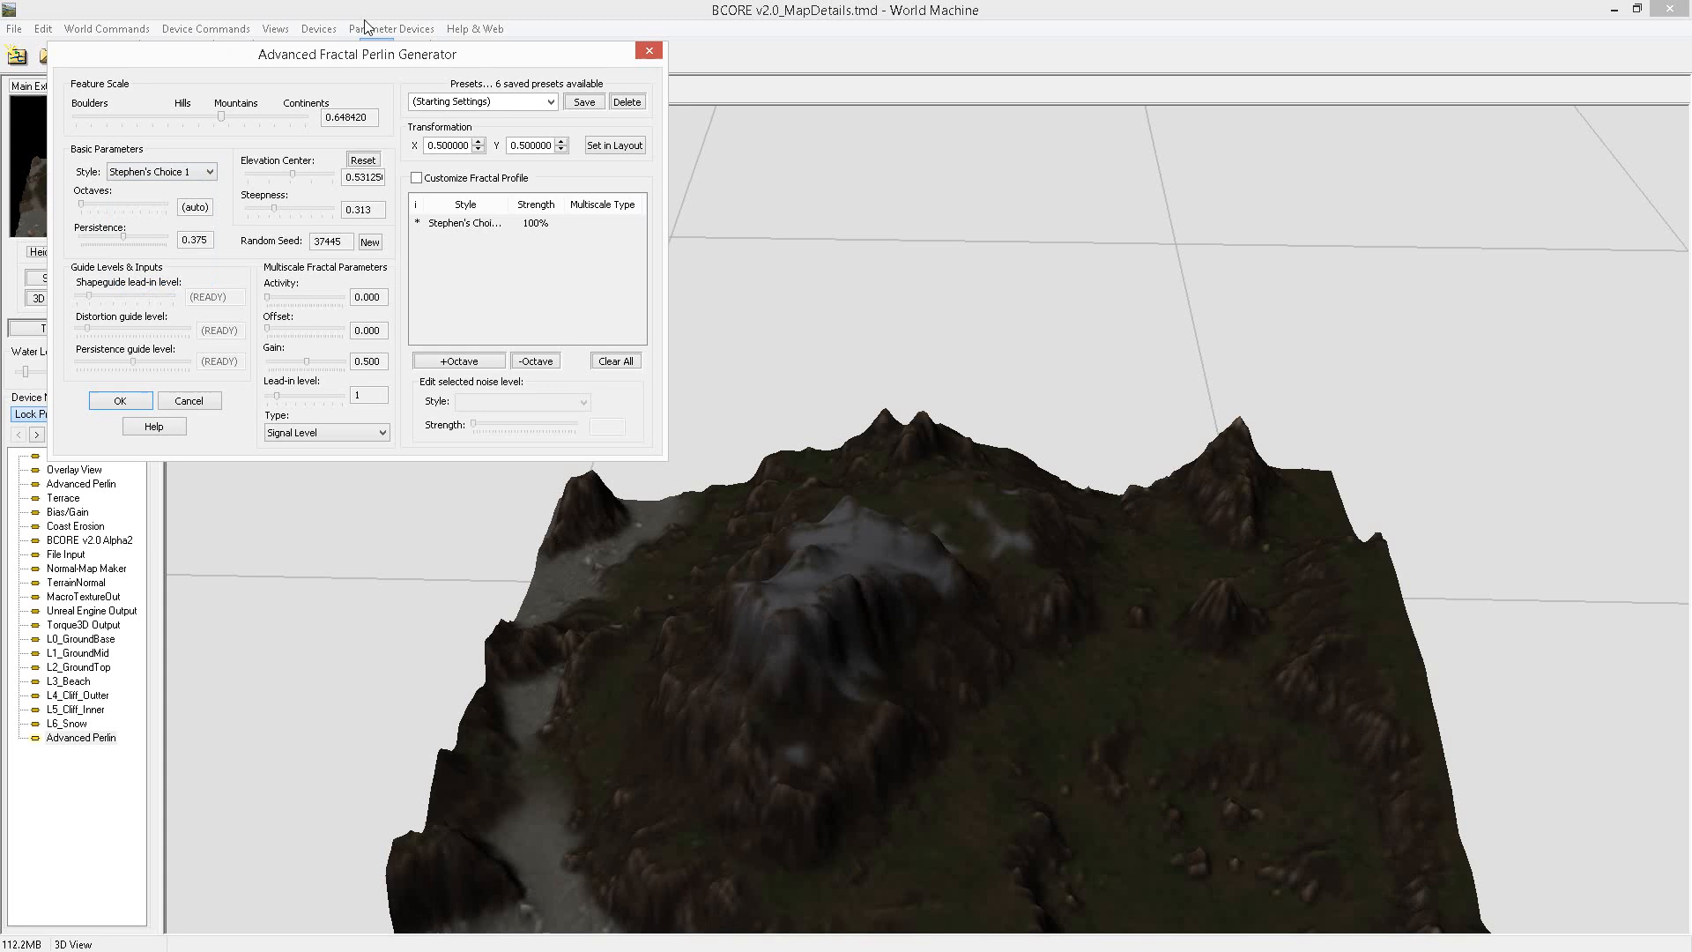
left_click_drag(274, 172, 257, 213)
left_click(284, 177)
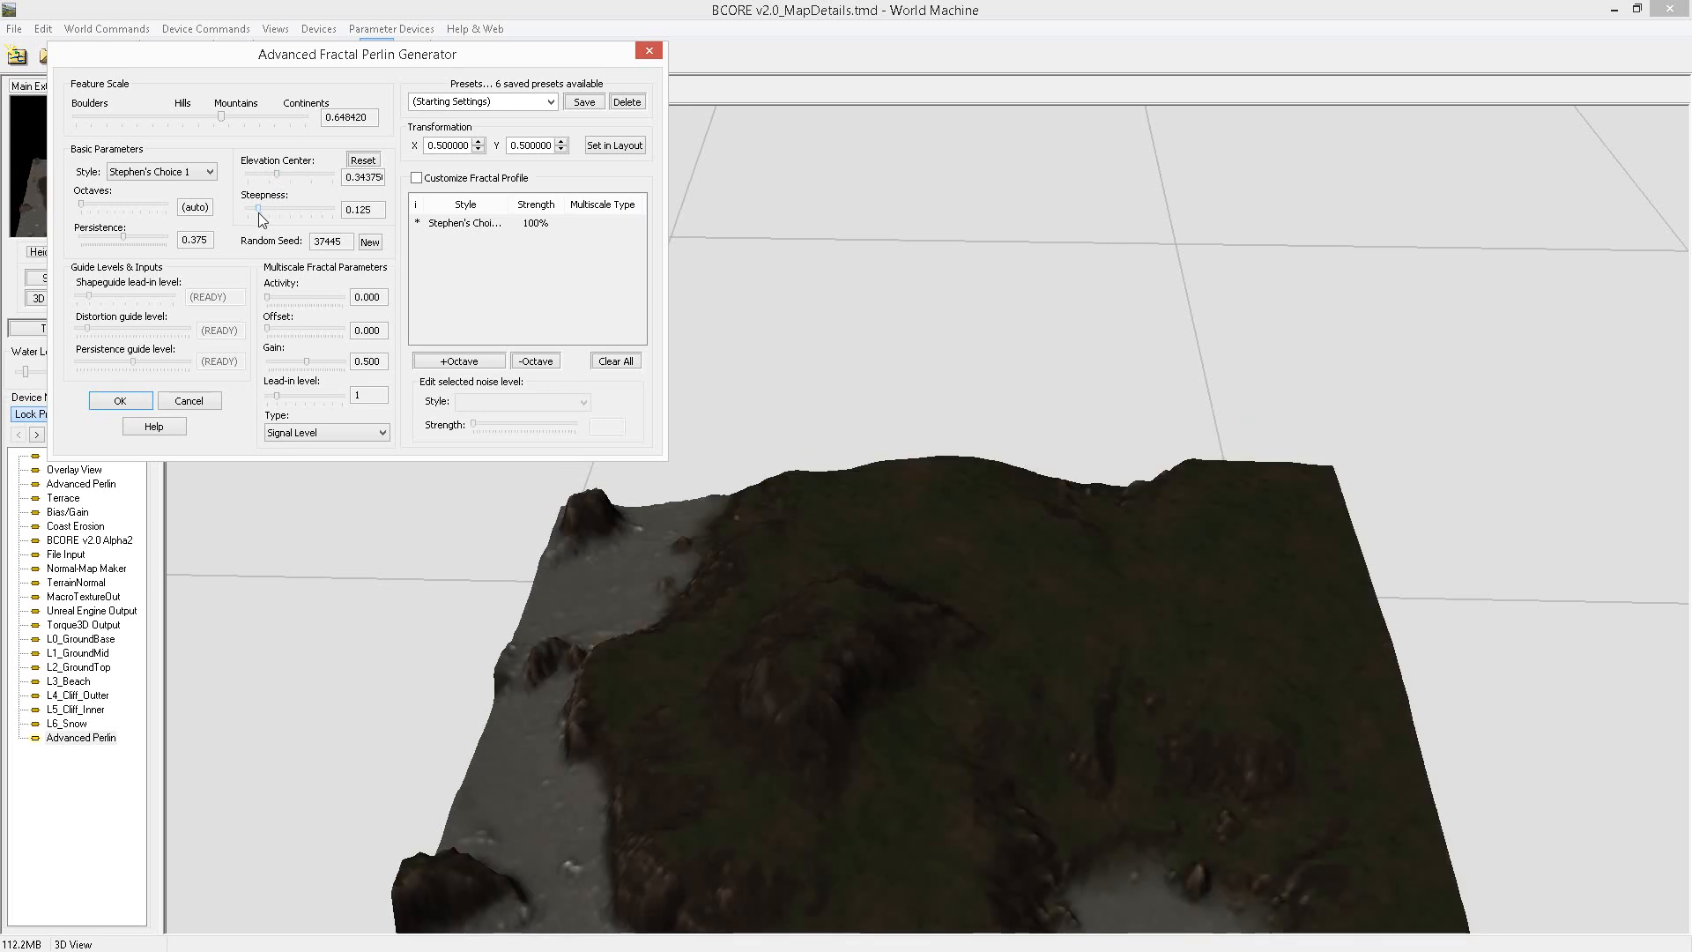
left_click(273, 212)
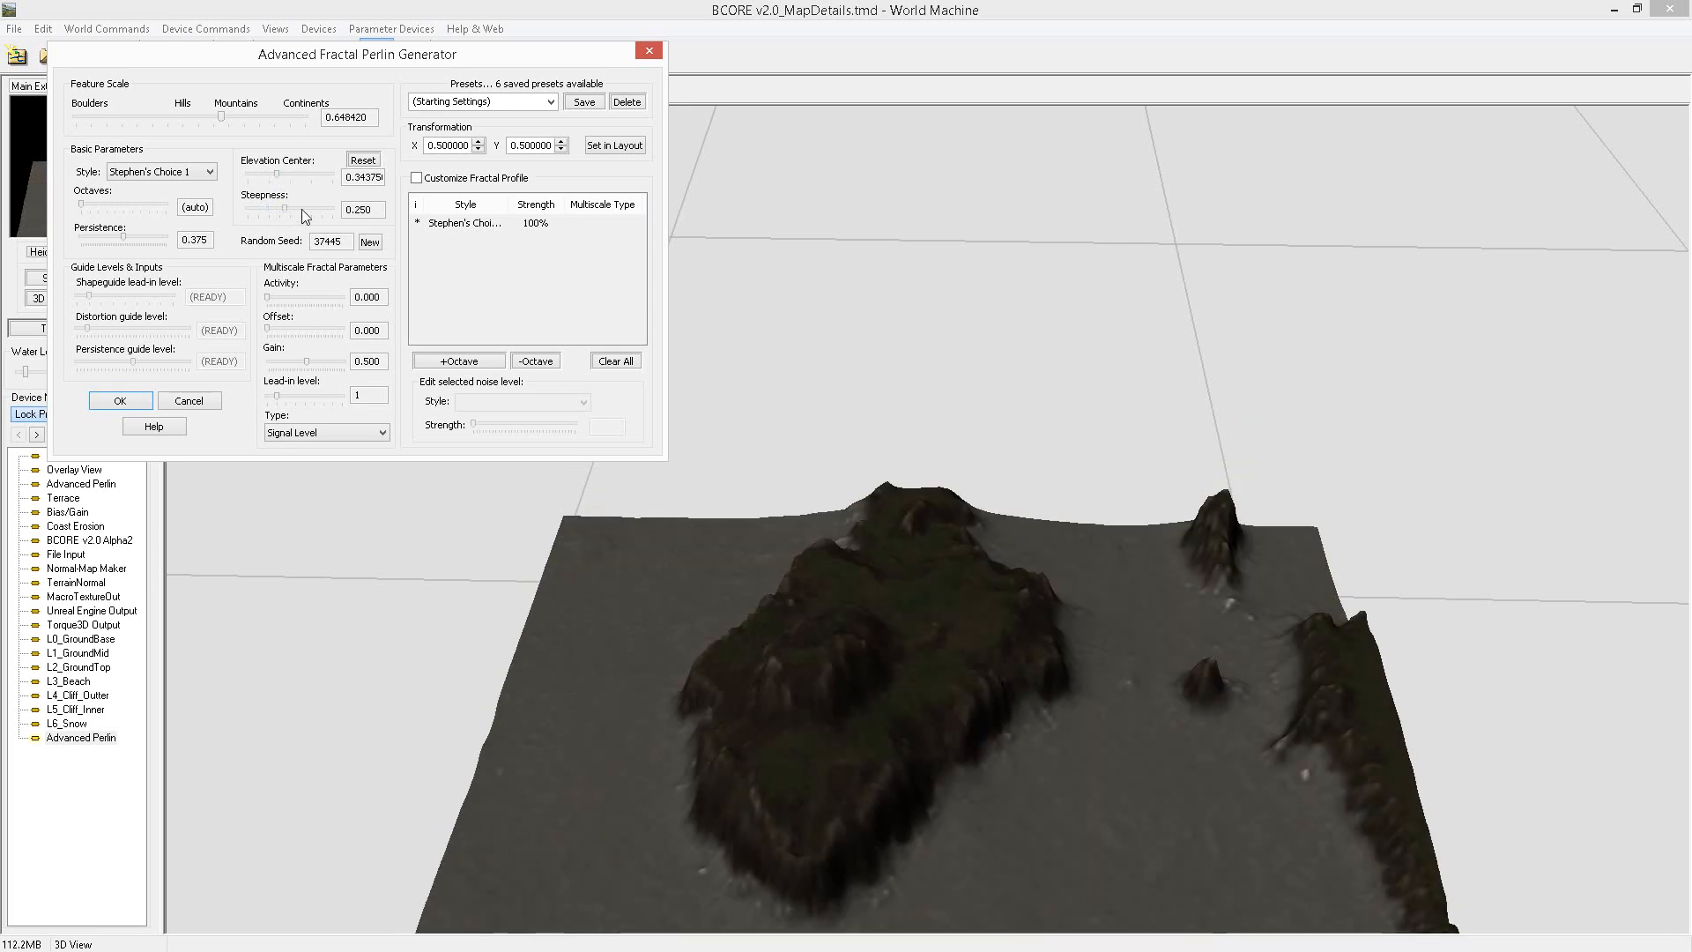
left_click(304, 216)
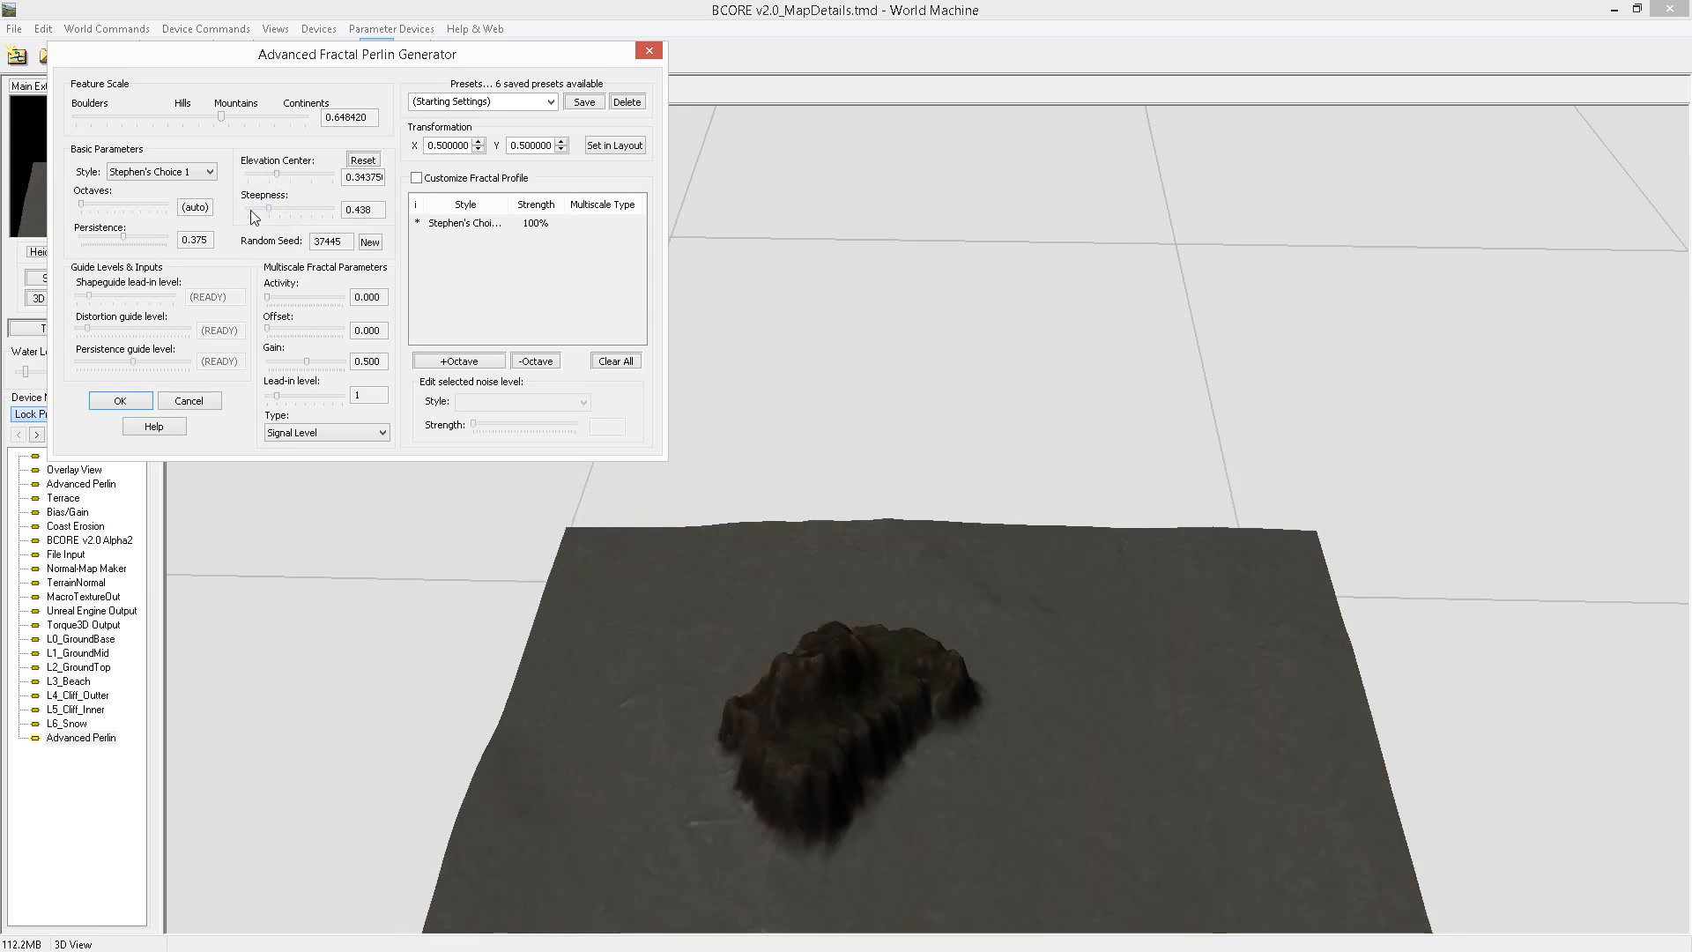
left_click(252, 212)
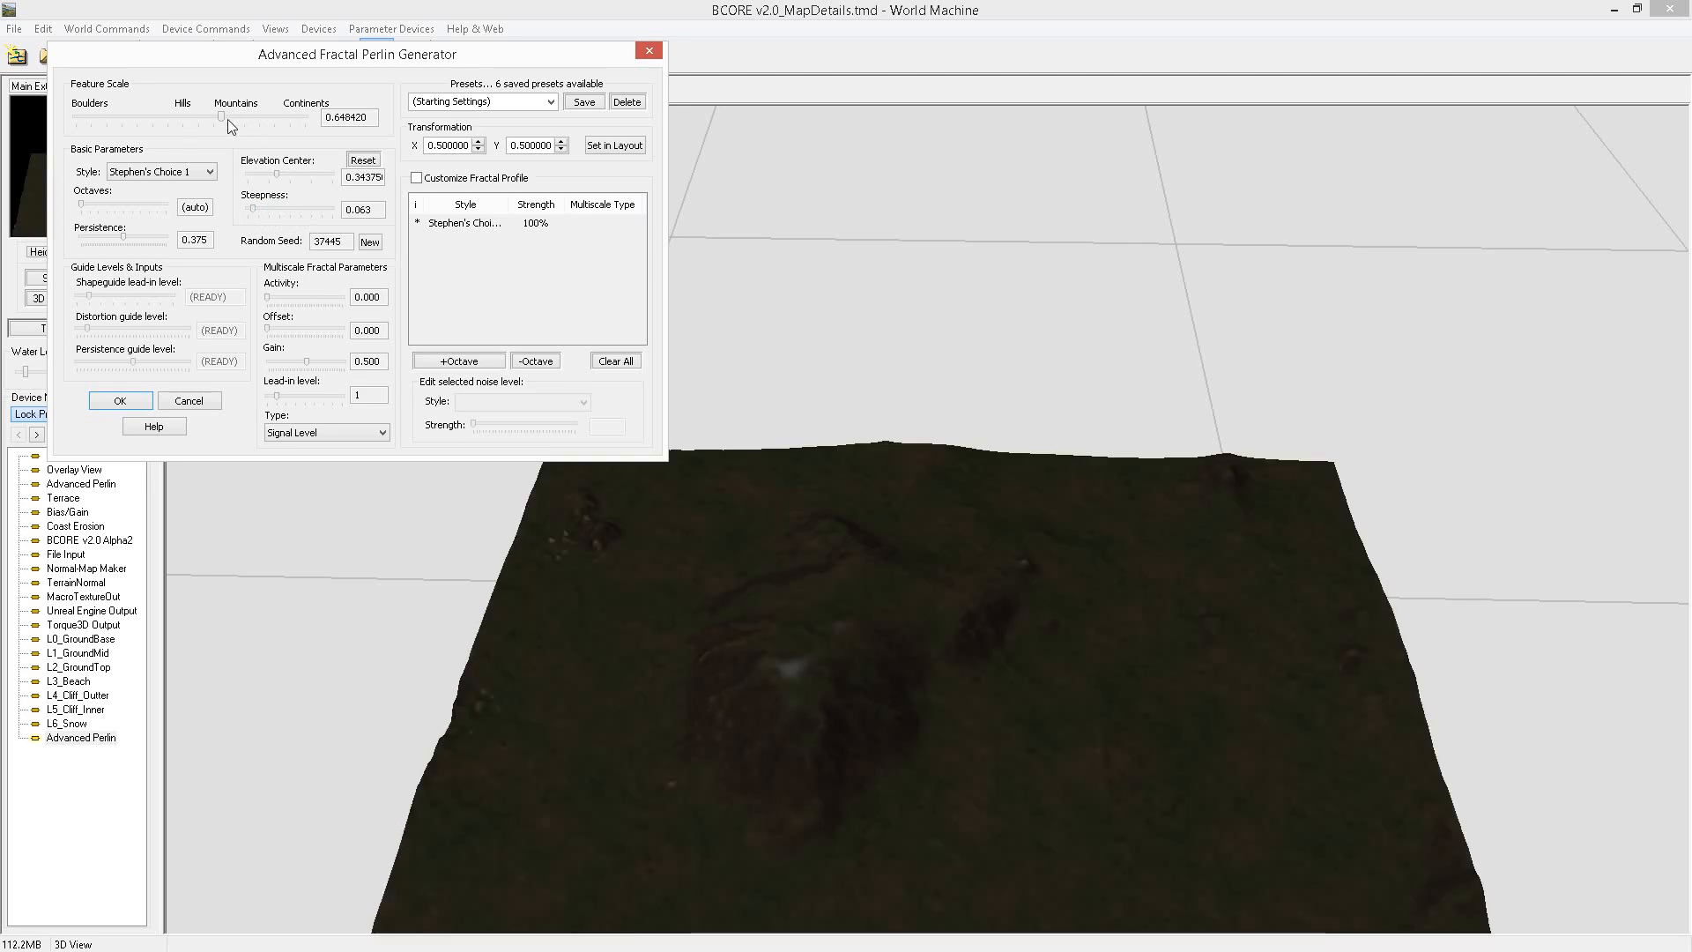
Try different Perlin feature scales between hills and continents, ending at 5.656854.
left_click(195, 119)
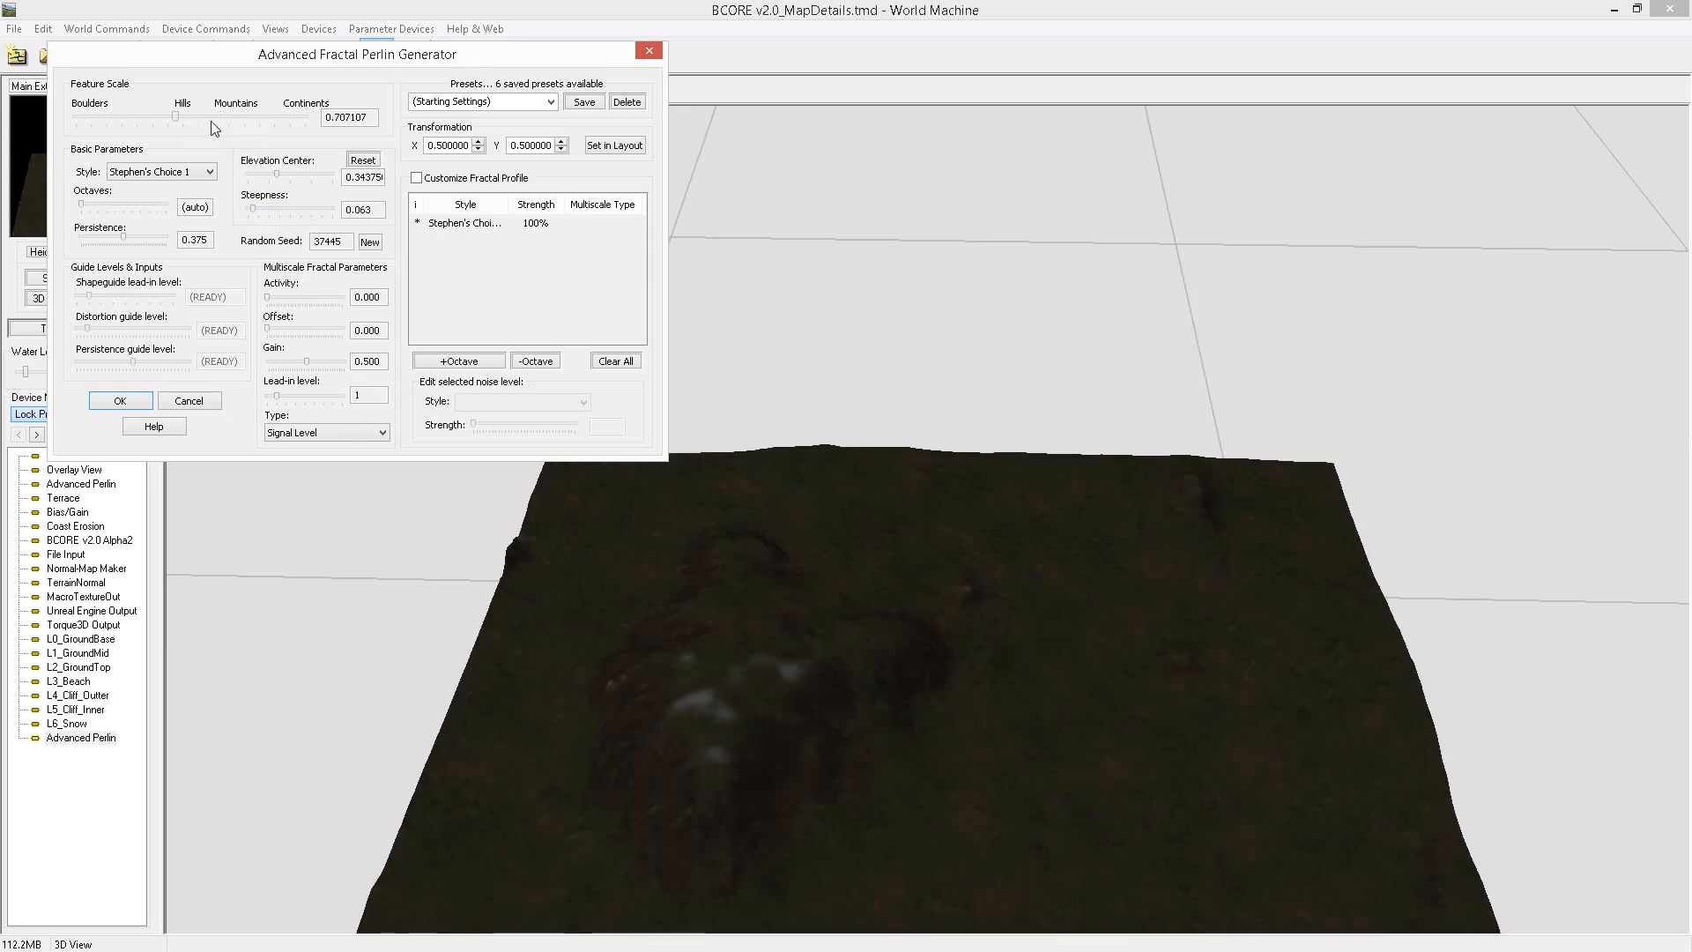
left_click(225, 122)
left_click(268, 122)
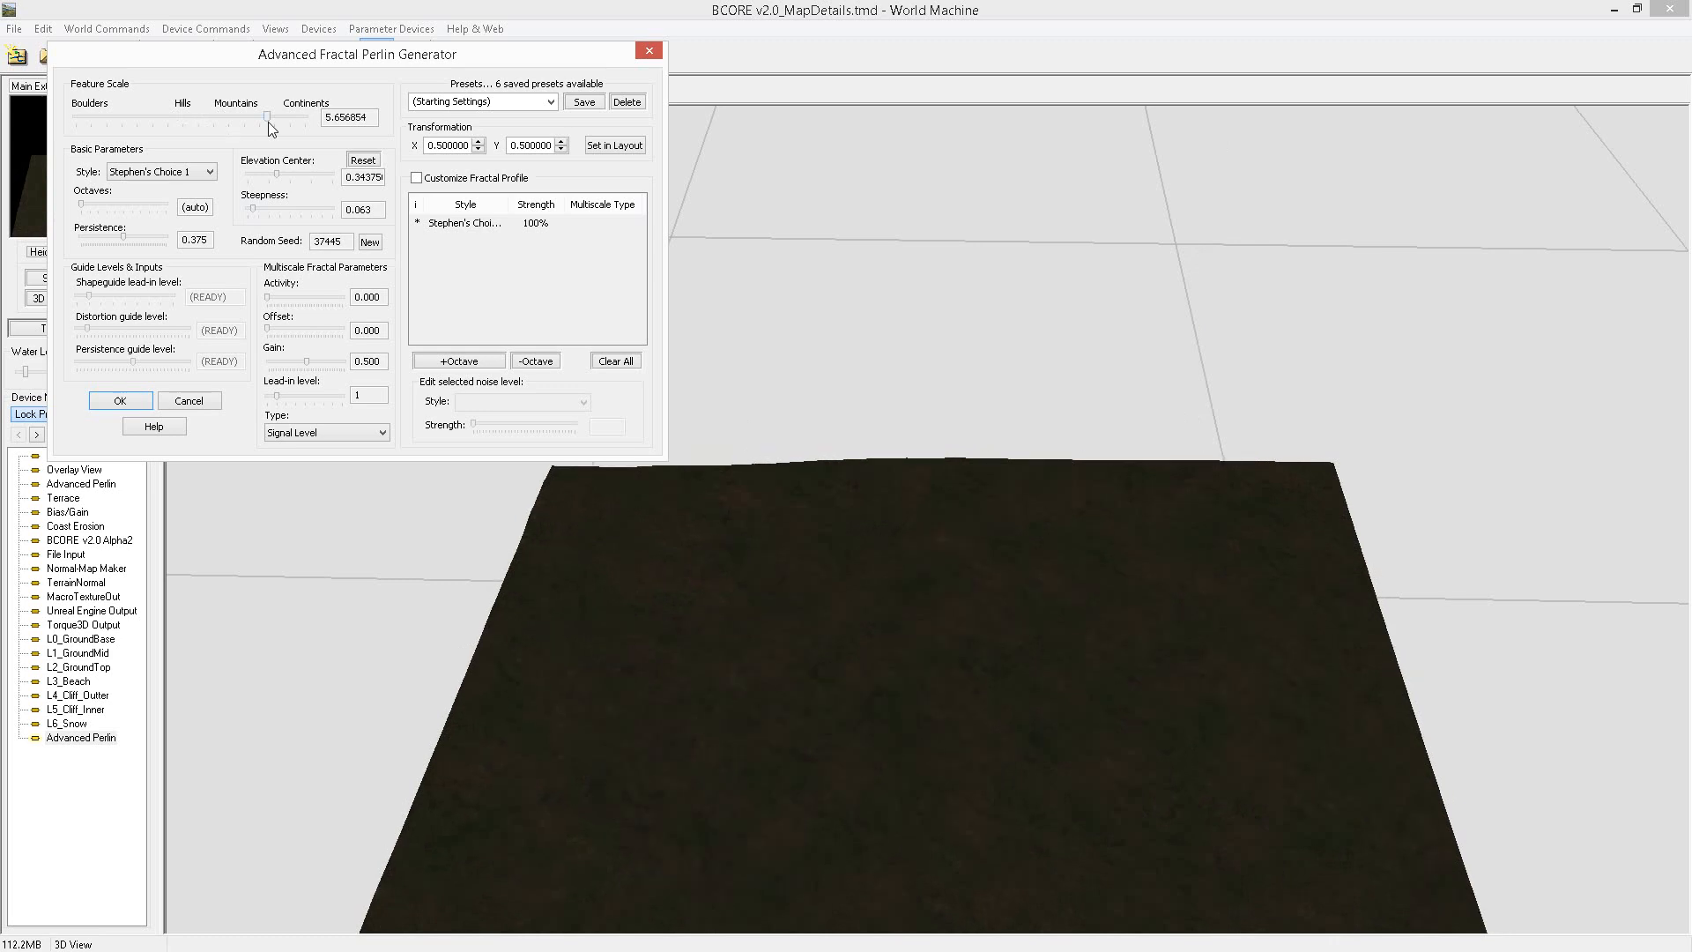
Set the Perlin feature scale to 0.176777 and try Elevation Center at 0.53125 before returning it to 0.34375.
left_click(245, 118)
left_click(215, 120)
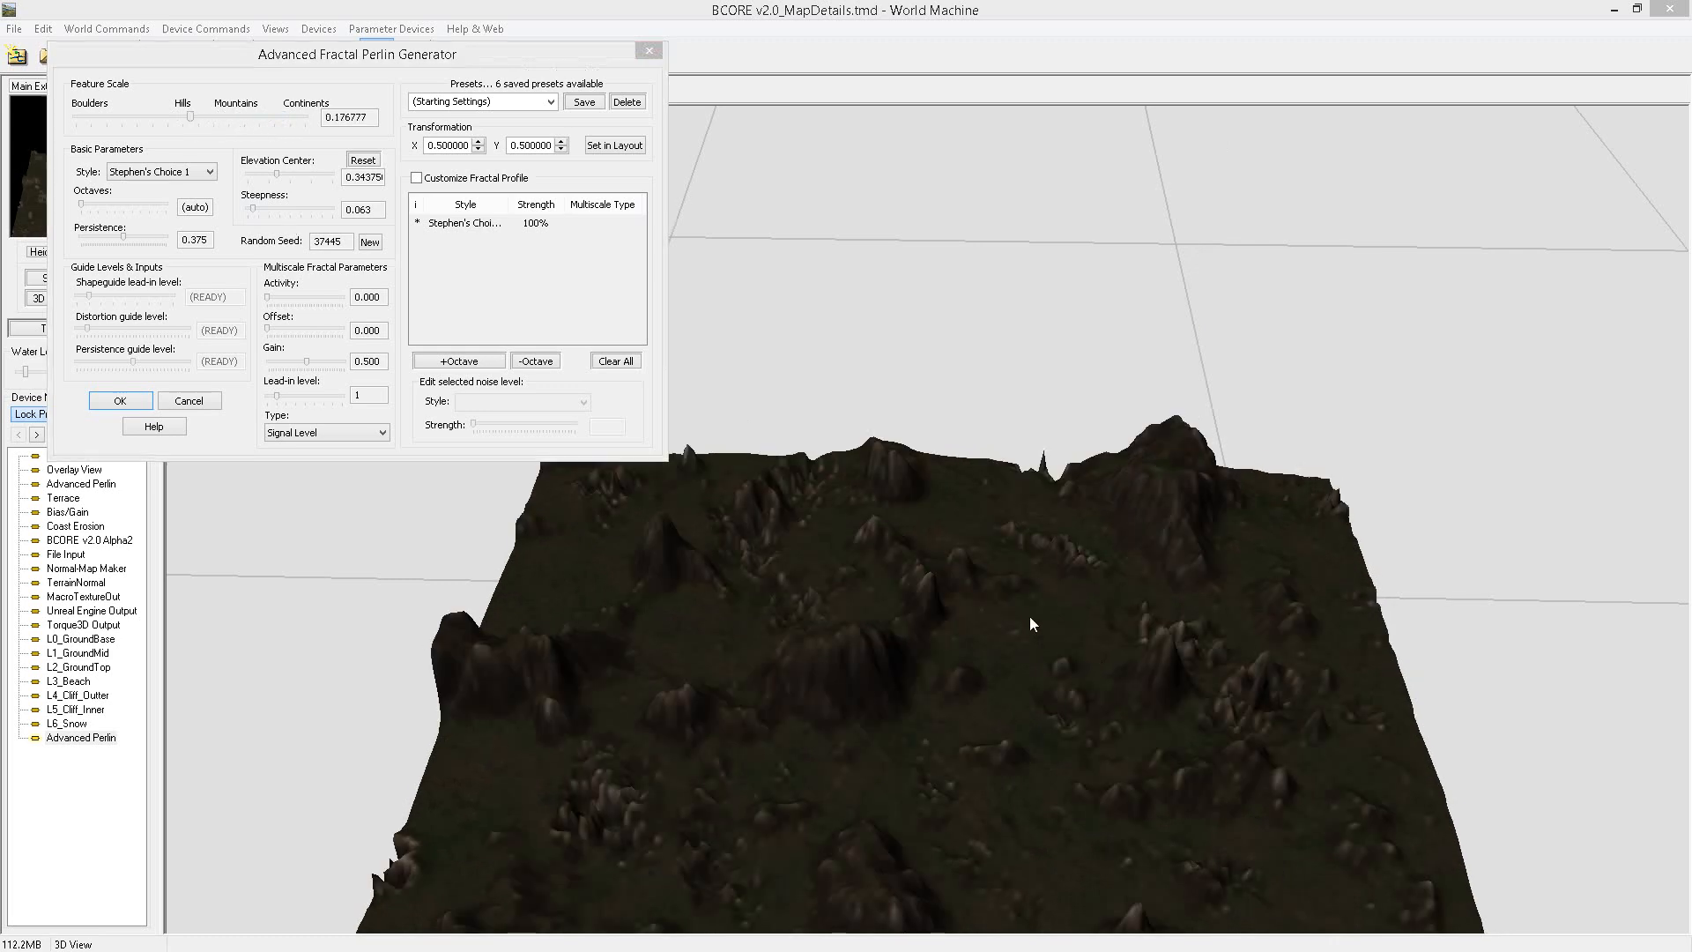
left_click_drag(258, 175, 291, 177)
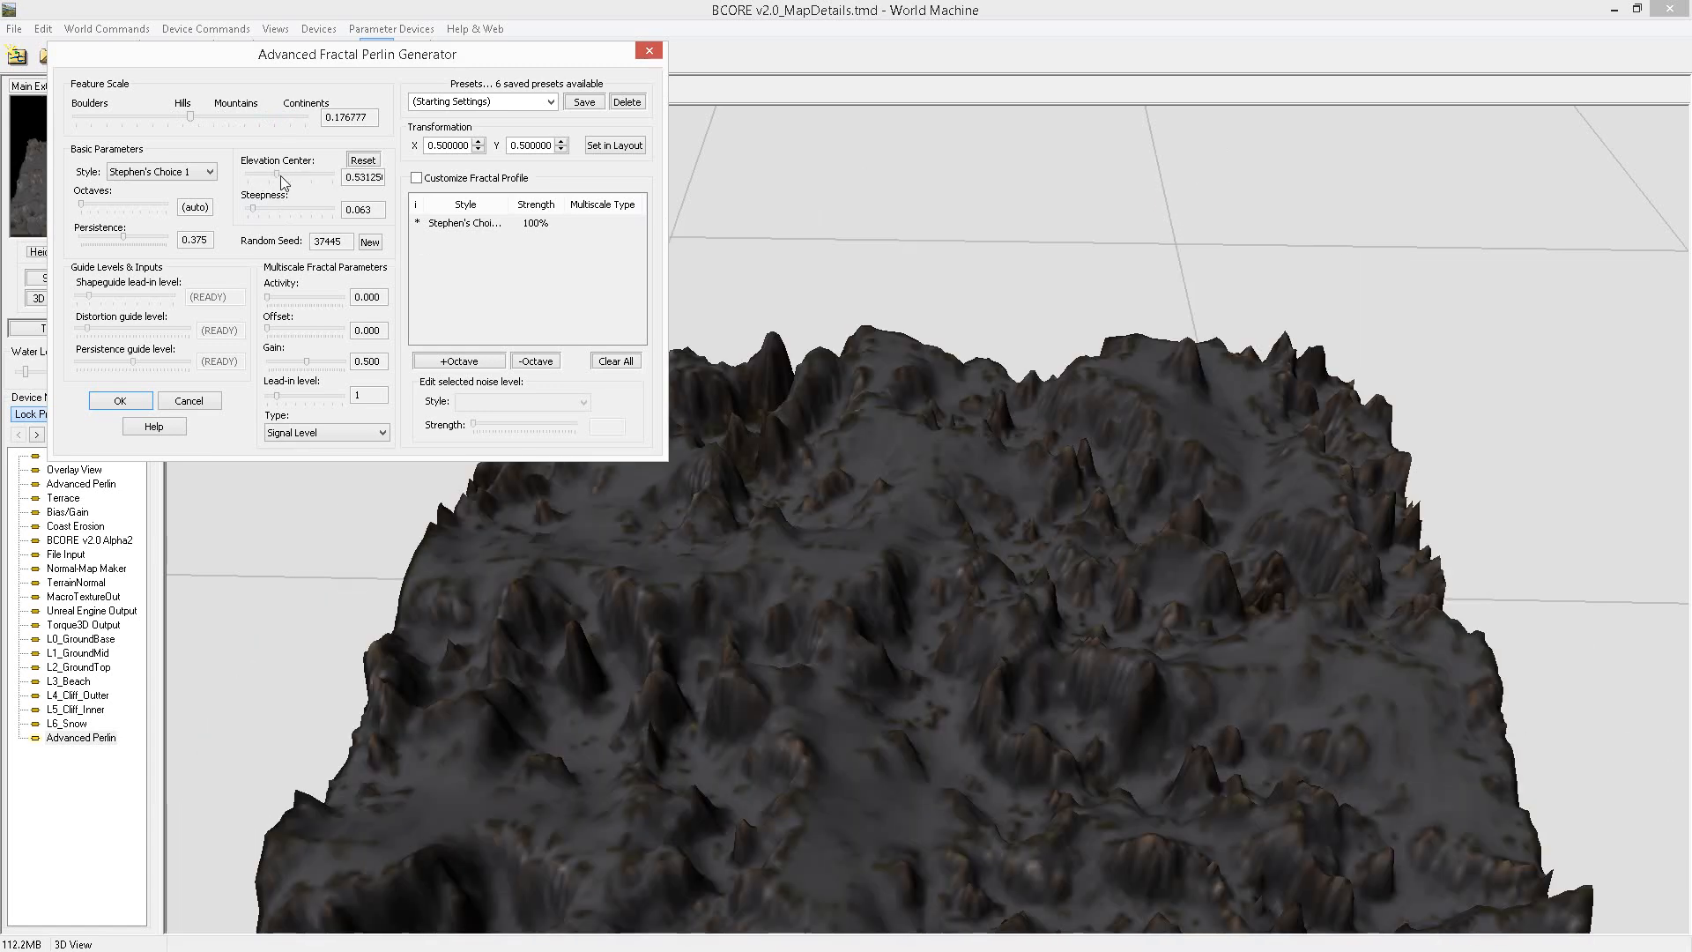
left_click(284, 174)
left_click(282, 176)
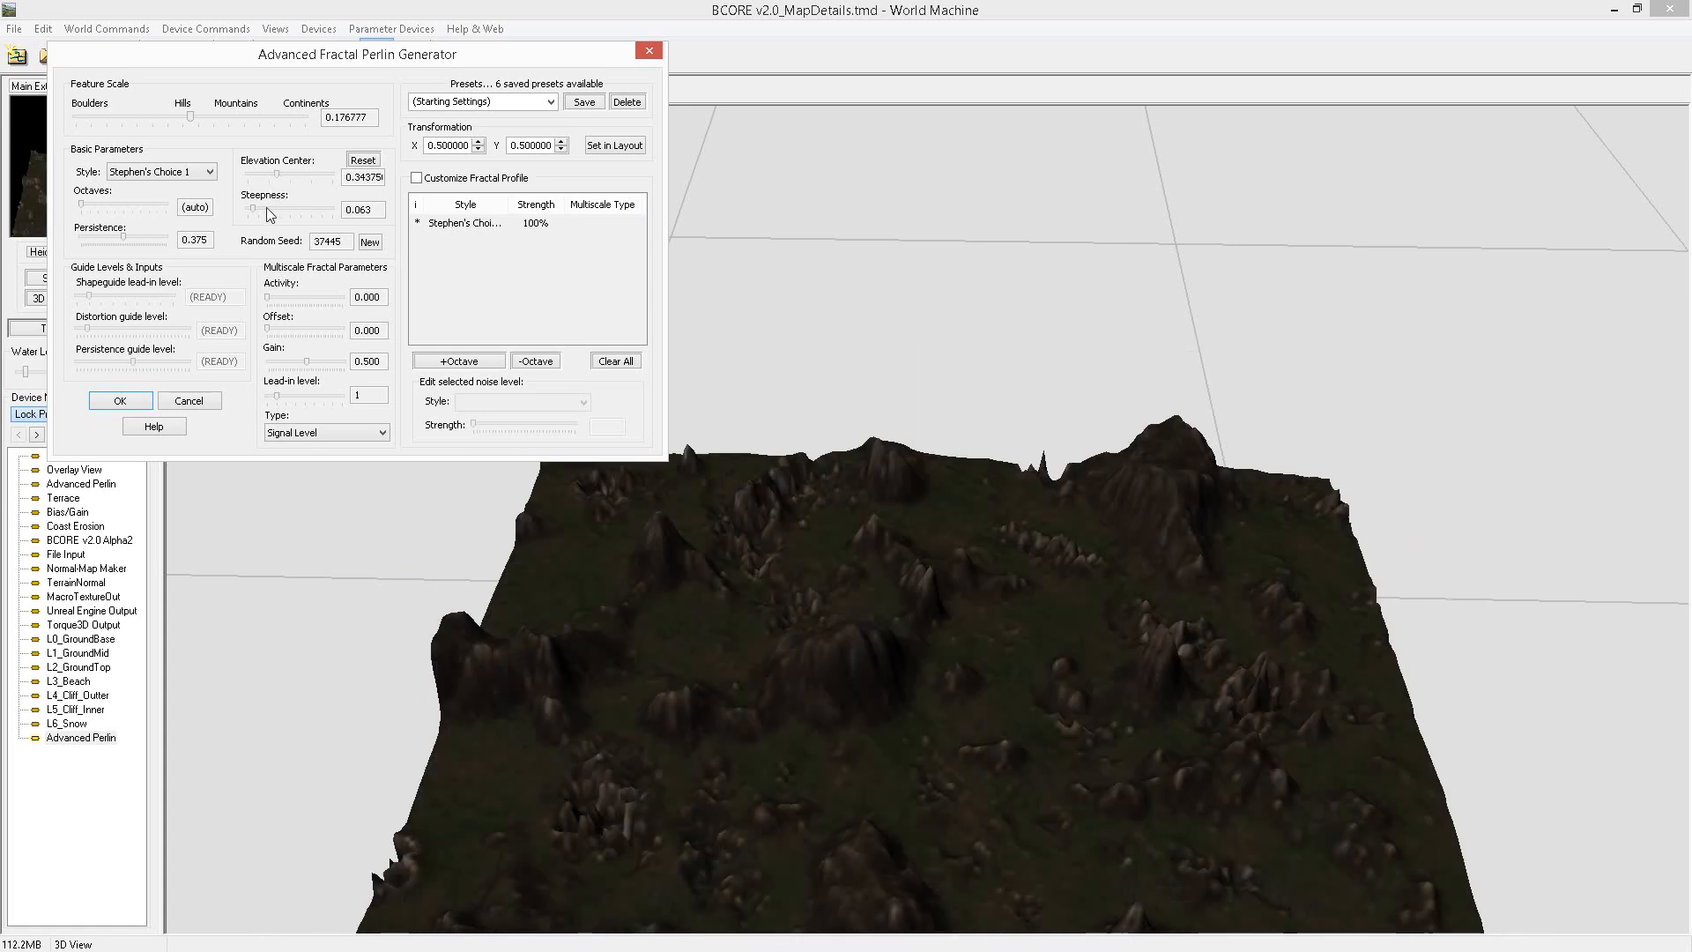
Change the noise style to Ridged, set Elevation Center to 0.15625 and accept the Perlin settings.
left_click(187, 174)
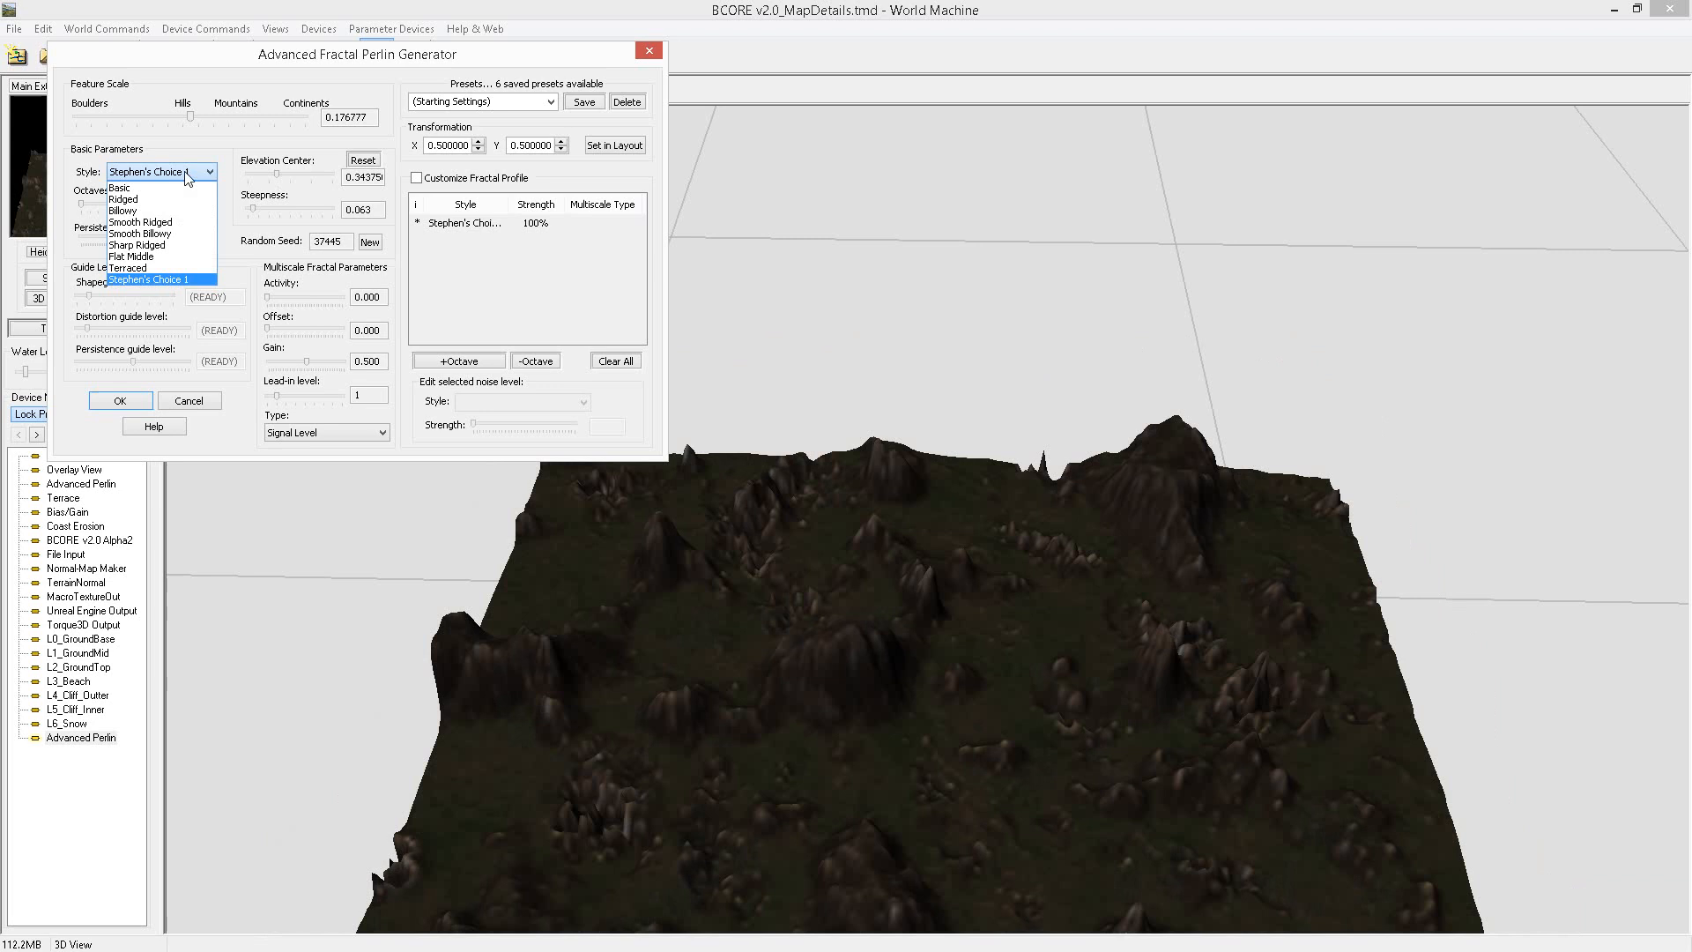
left_click(133, 200)
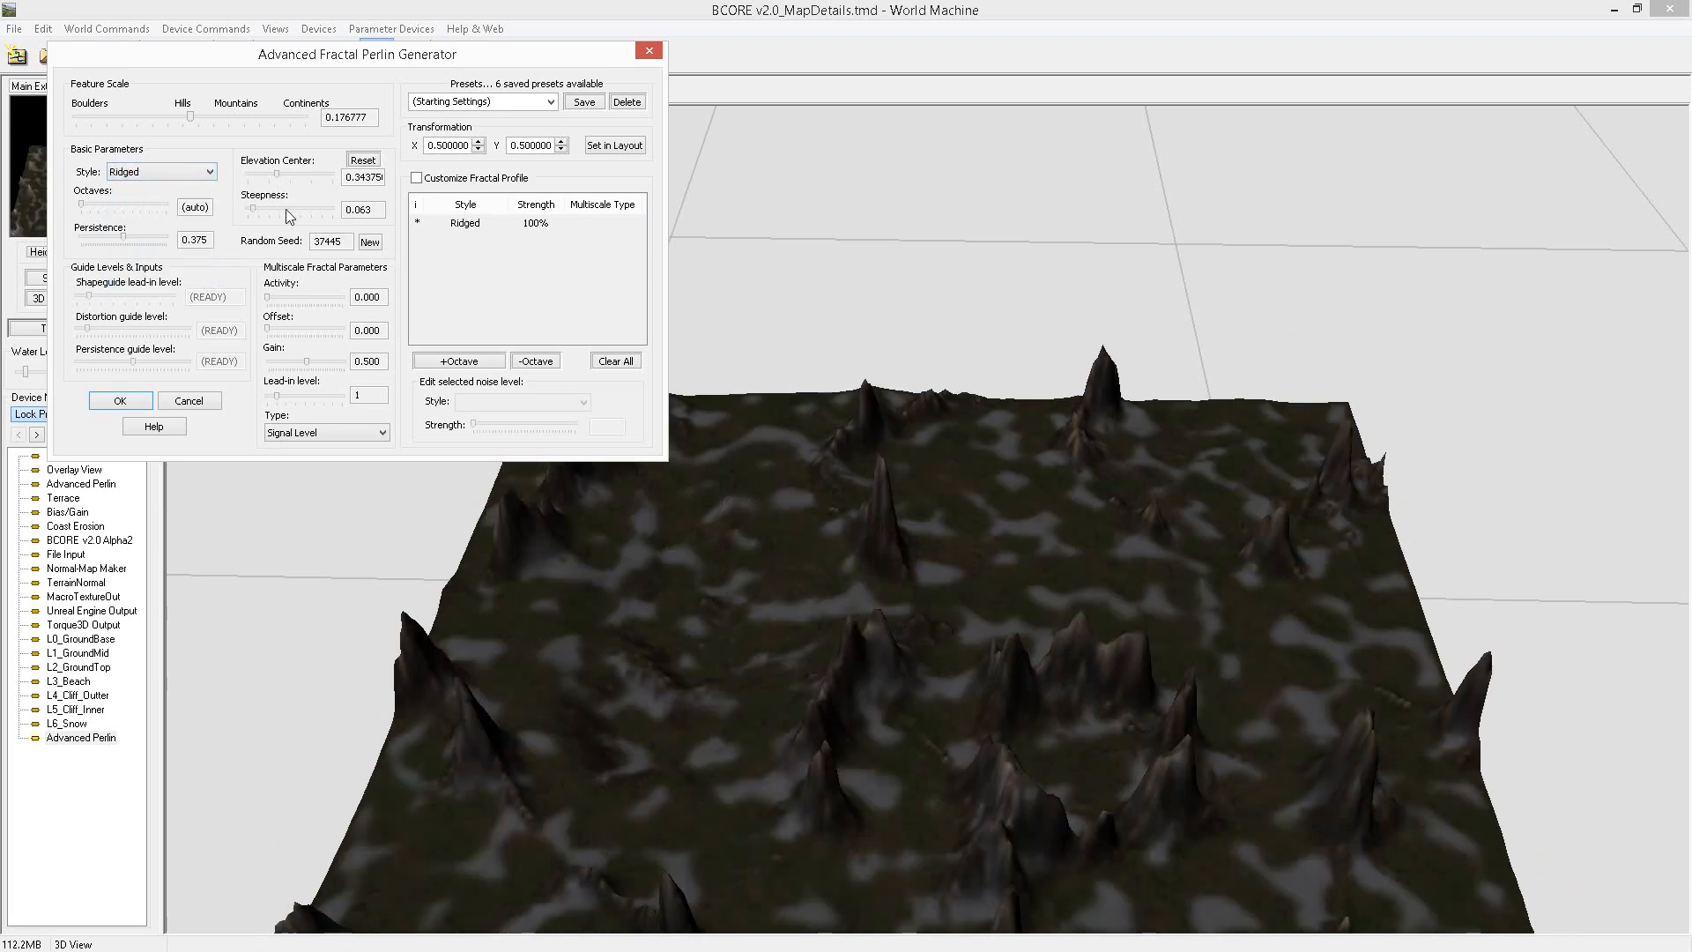
left_click(264, 176)
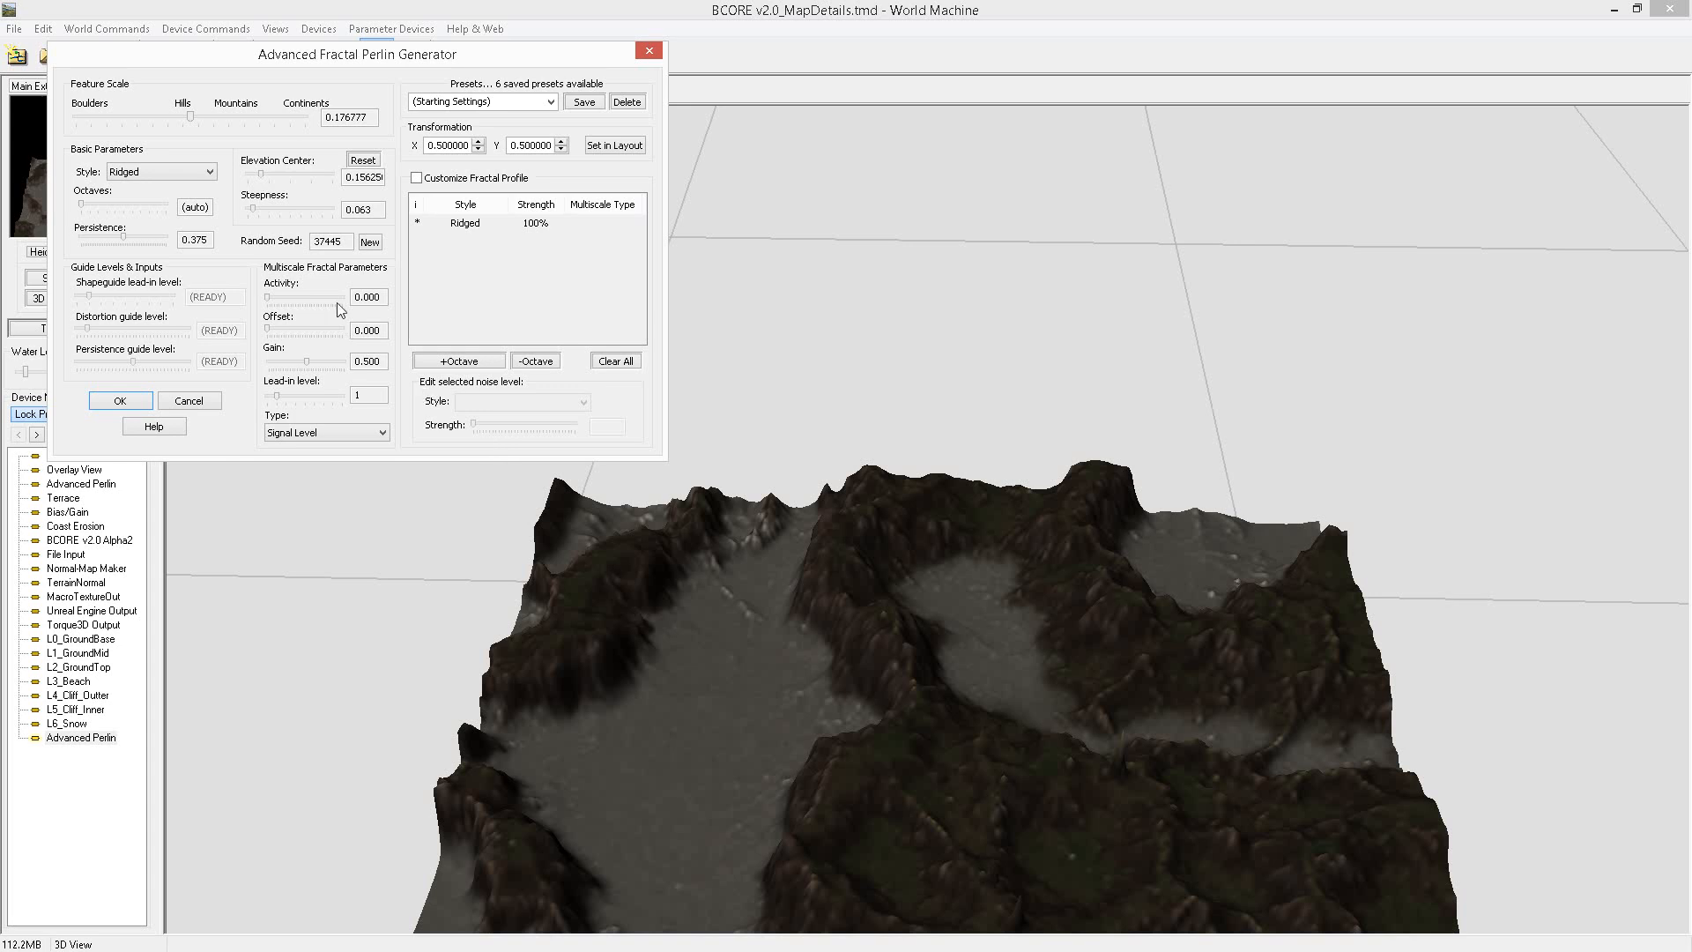
left_click(257, 174)
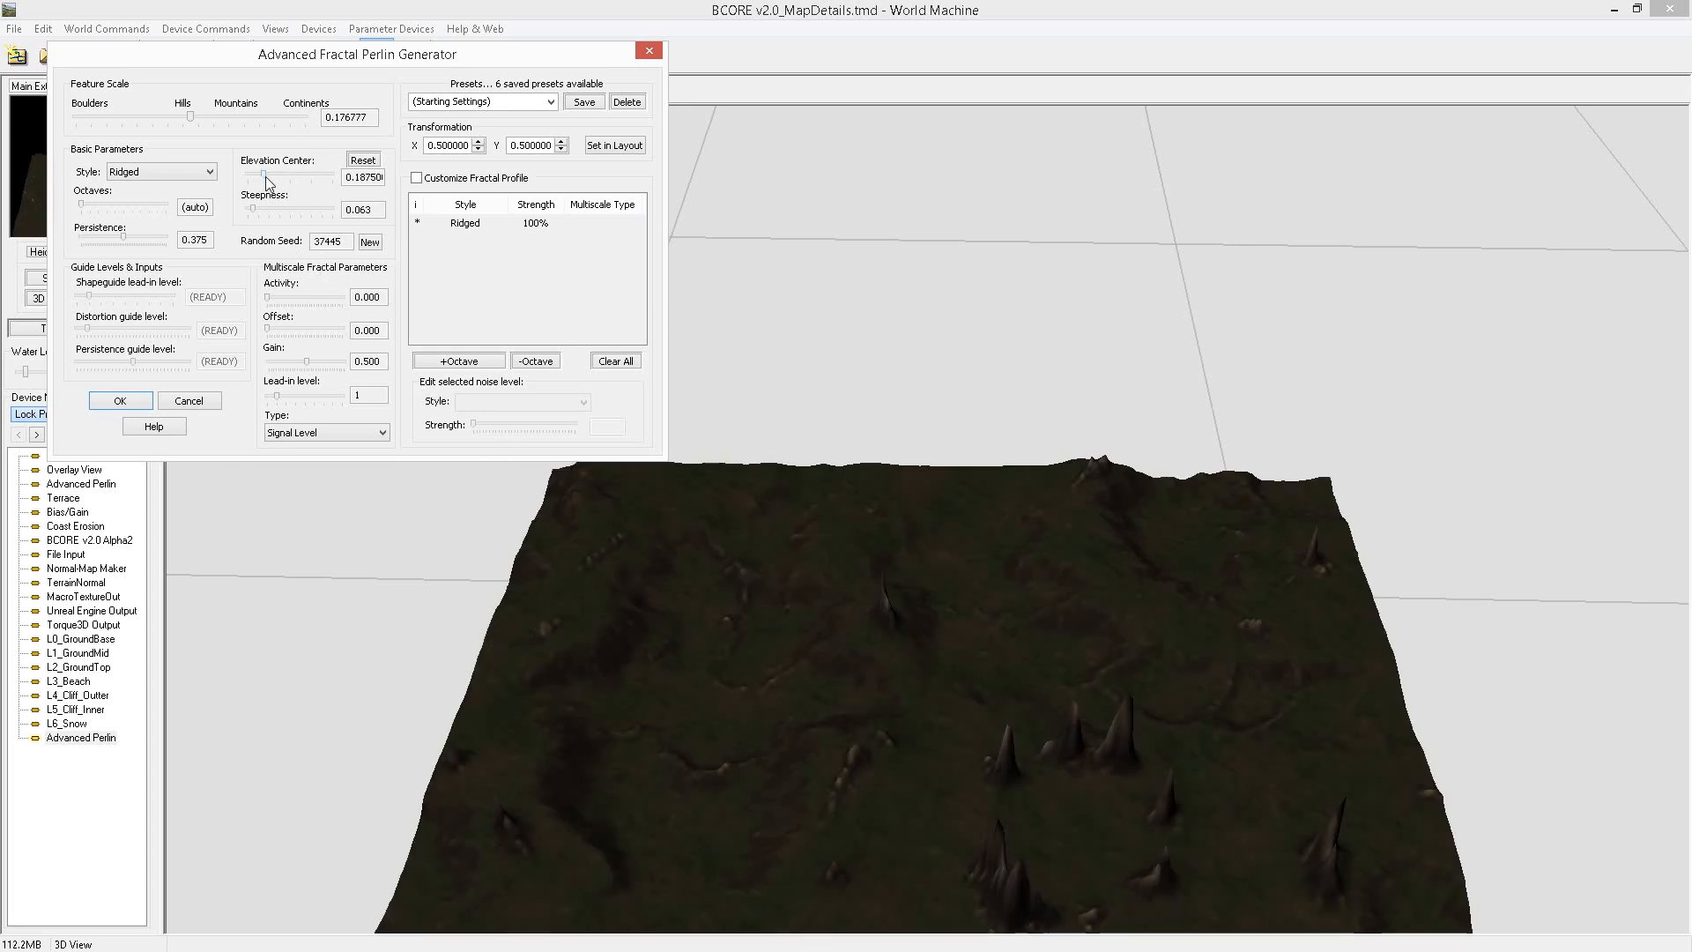
left_click(261, 176)
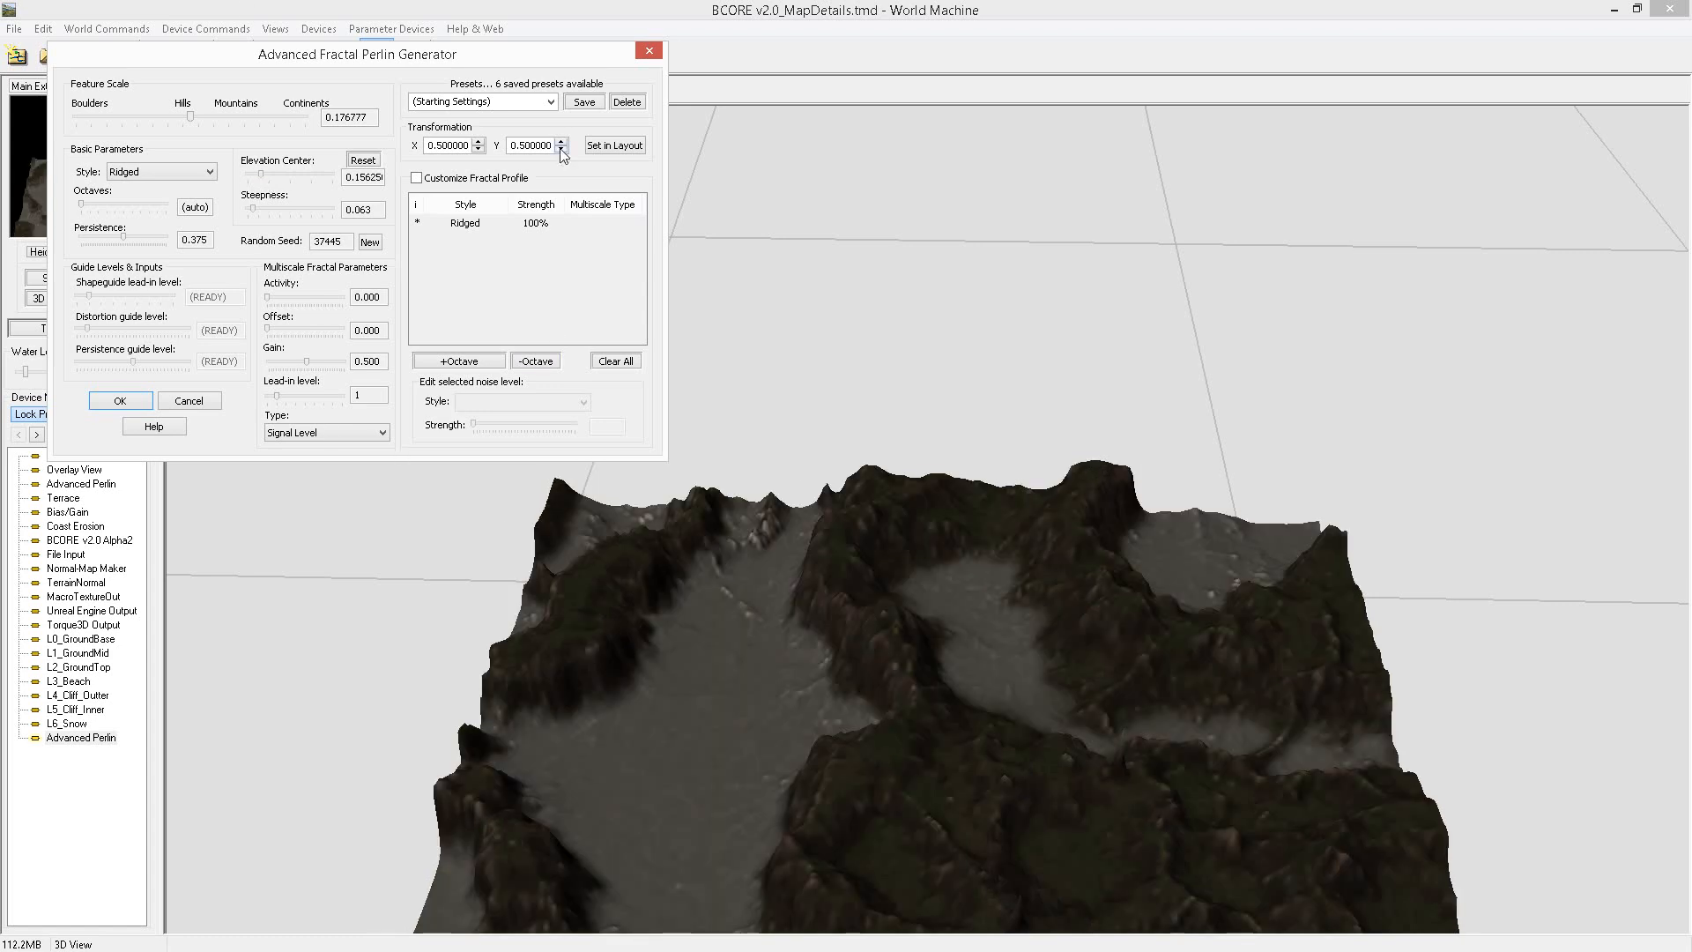
left_click(122, 403)
Run a normal build of the terrain's main extents and close the build report.
scroll(908, 681, "down", 5)
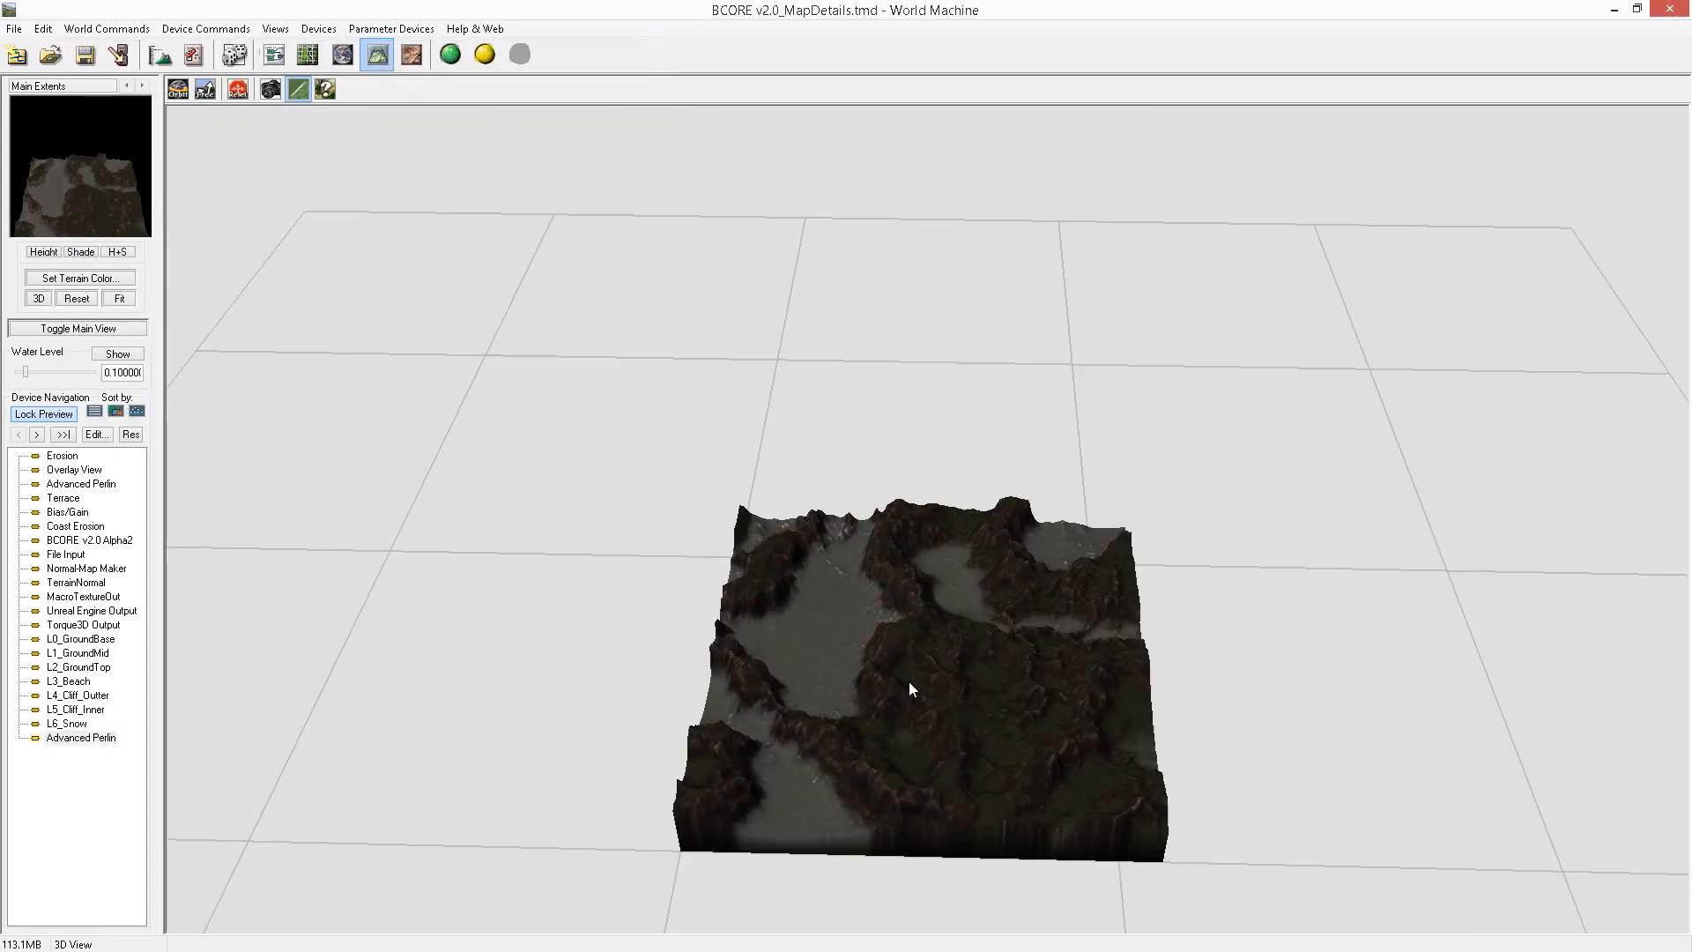
left_click_drag(895, 621, 1144, 638)
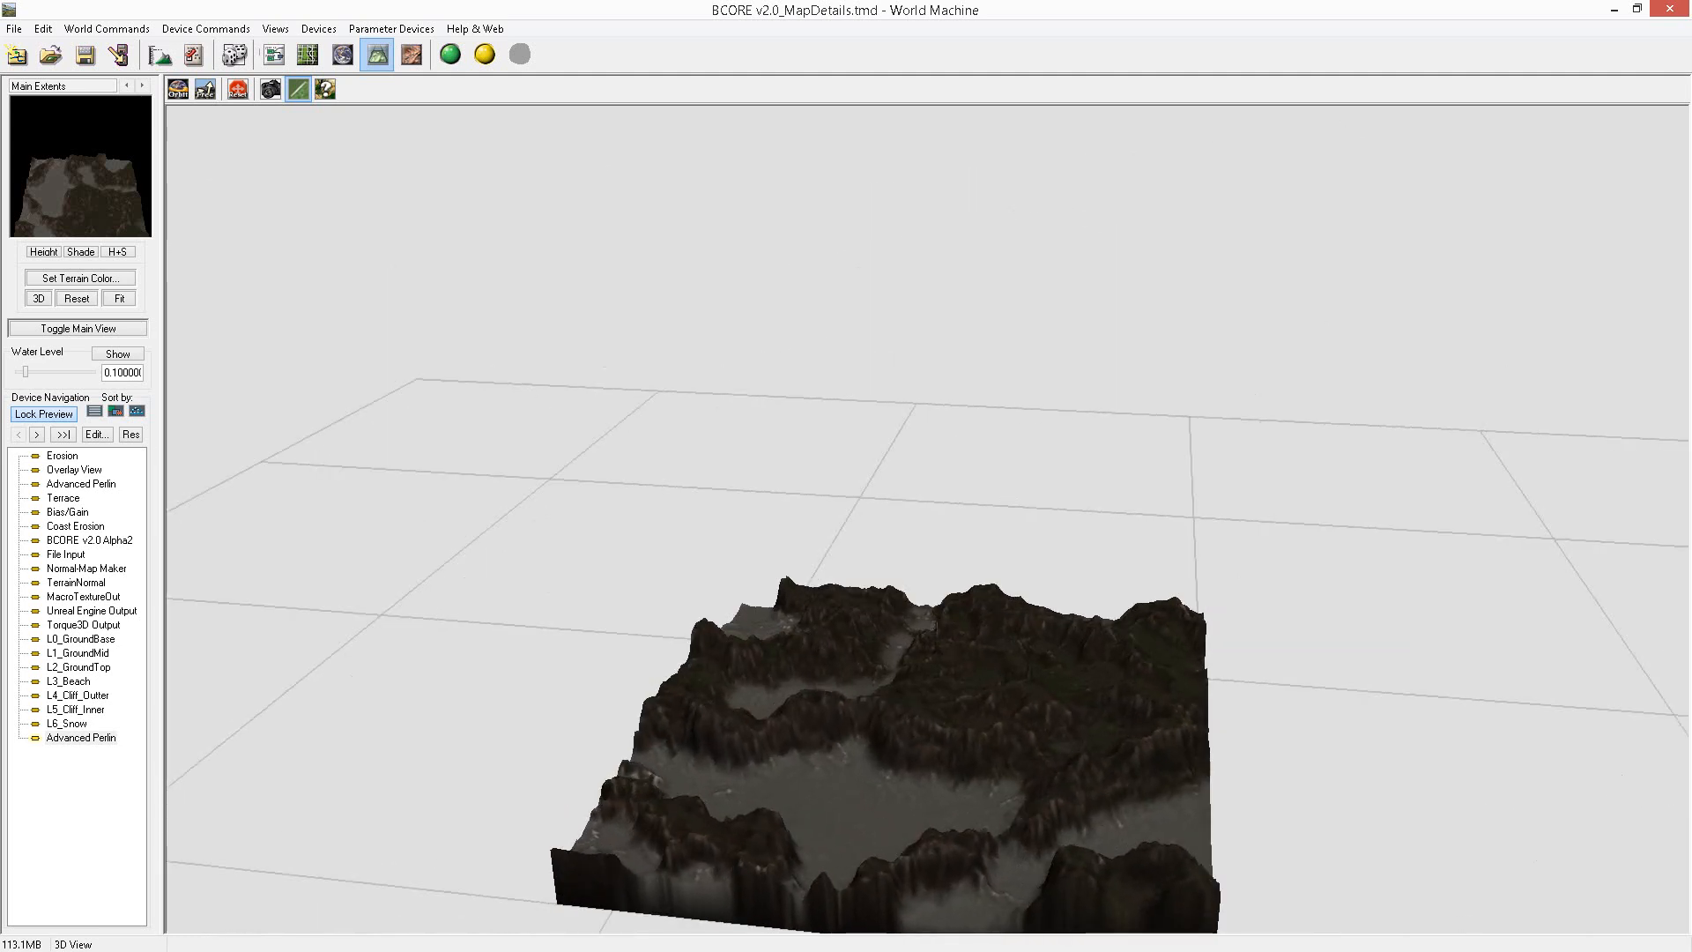
key("F5")
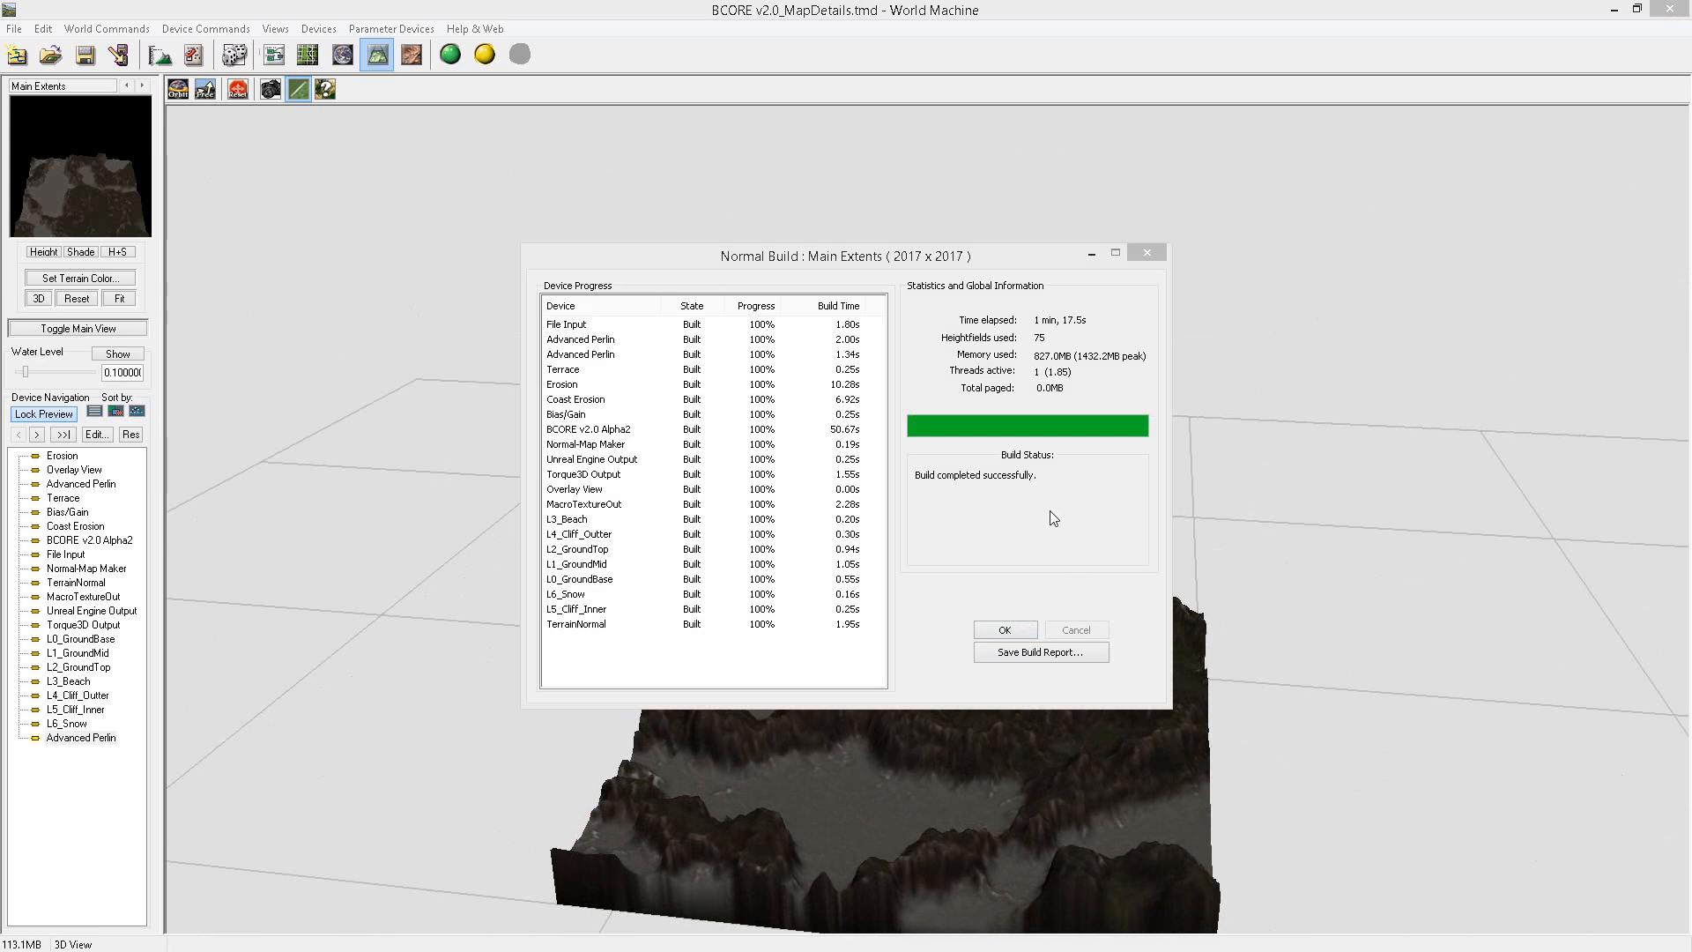
left_click(997, 631)
Examine the built terrain's spikes, cliffs, grassy areas and pale valley floors up close from several angles.
scroll(1052, 804, "down", 3)
scroll(1049, 794, "up", 8)
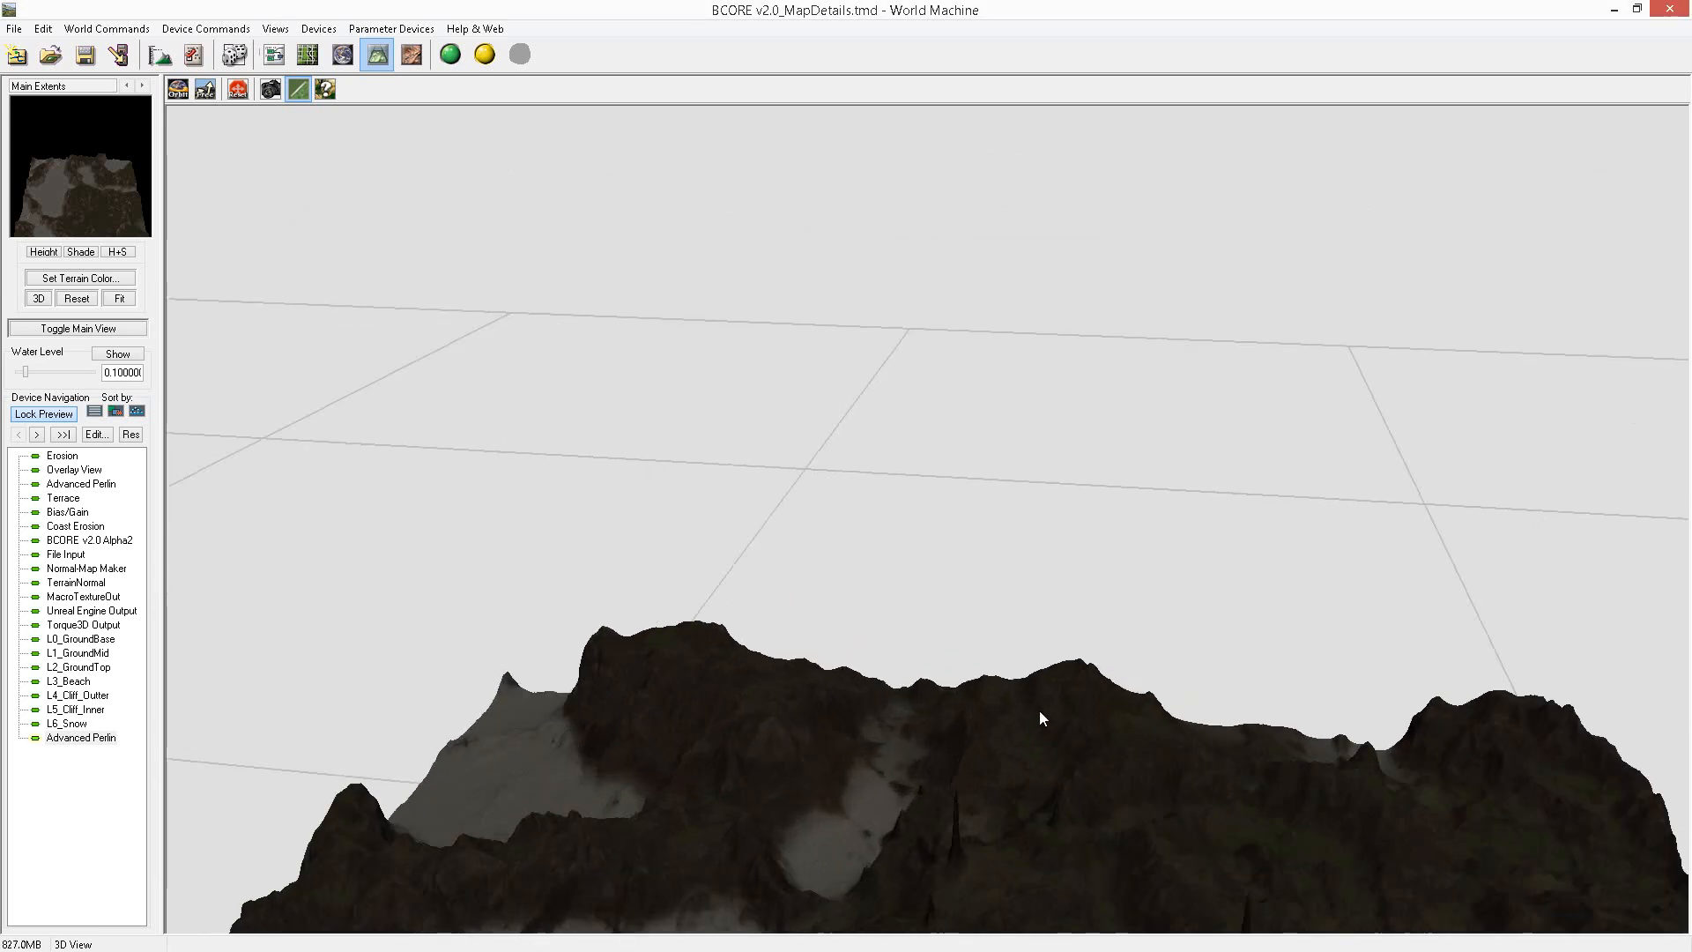
left_click_drag(1036, 753, 1176, 848)
scroll(1173, 845, "up", 5)
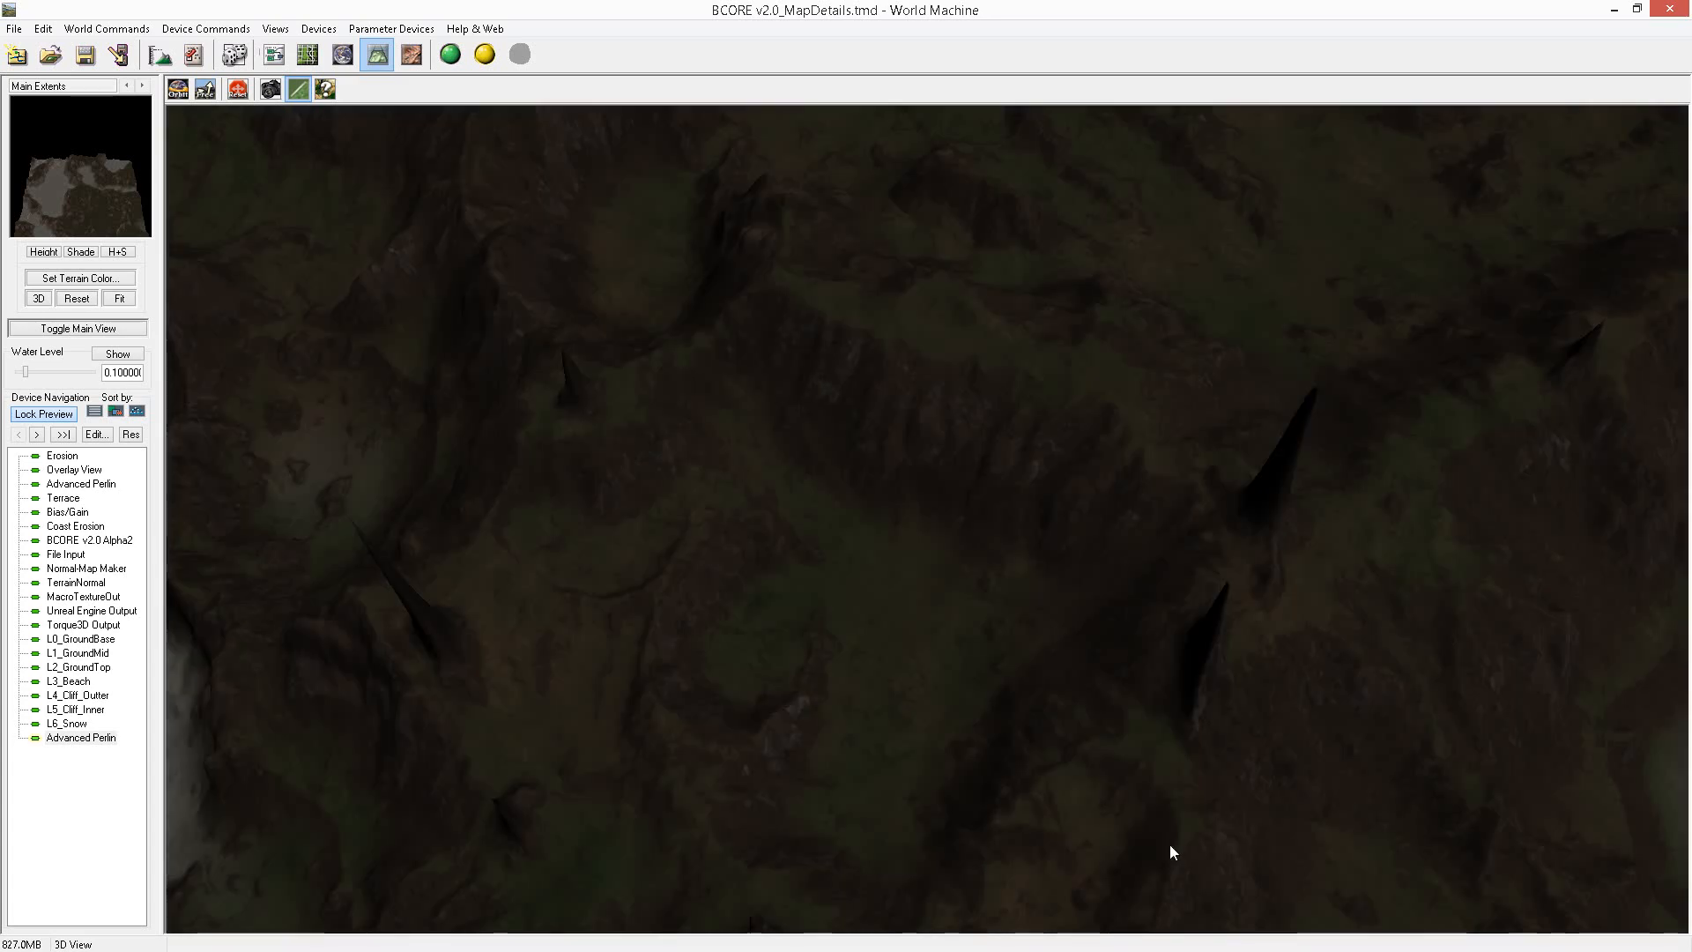
left_click_drag(990, 722, 1220, 690)
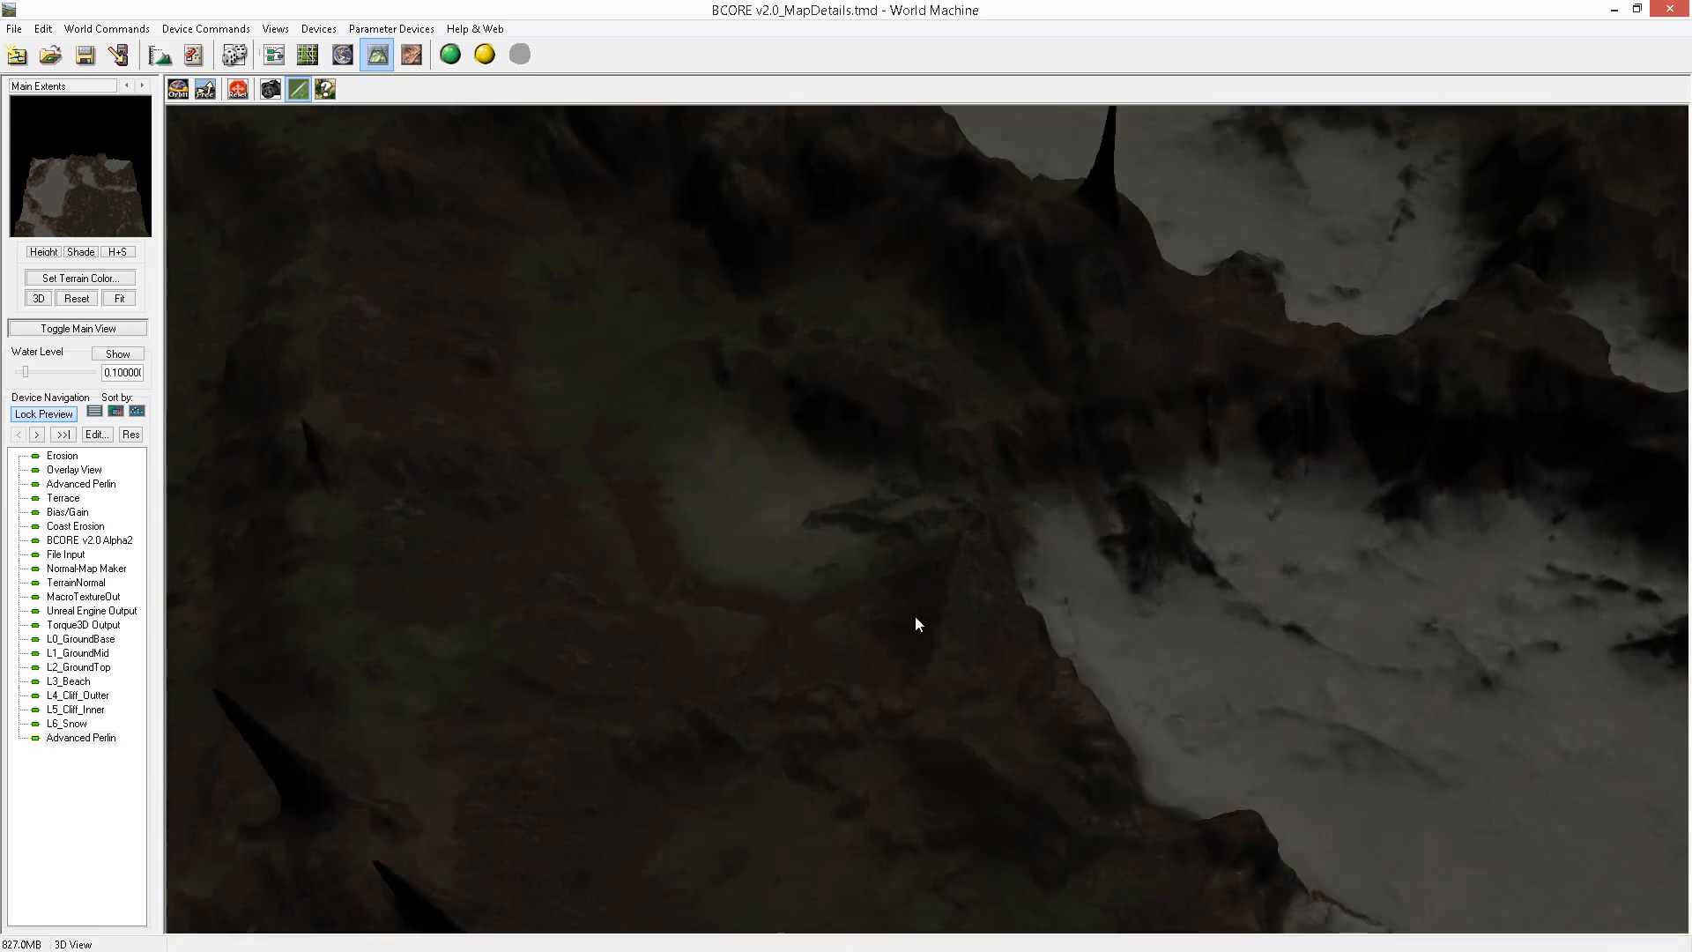
left_click_drag(940, 620, 1084, 504)
left_click_drag(838, 632, 526, 627)
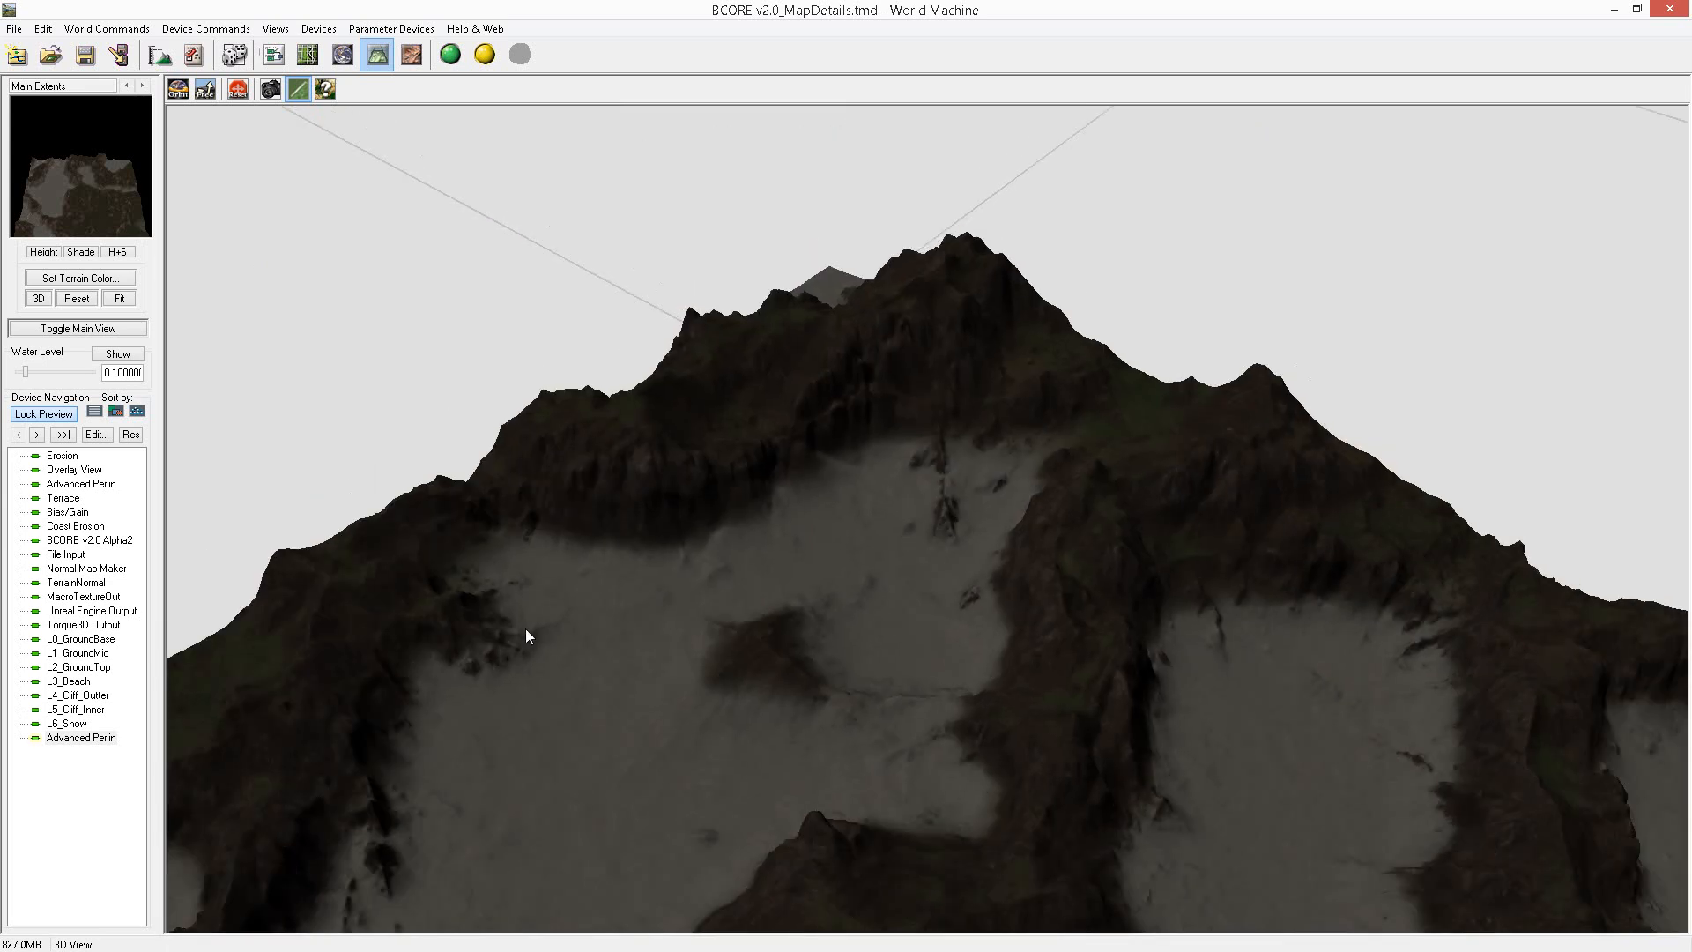
Review the BCORE v2.0 Alpha2 macro's parameters, dismiss them without changes and view the terrain from another side.
left_click(97, 542)
double_click(72, 544)
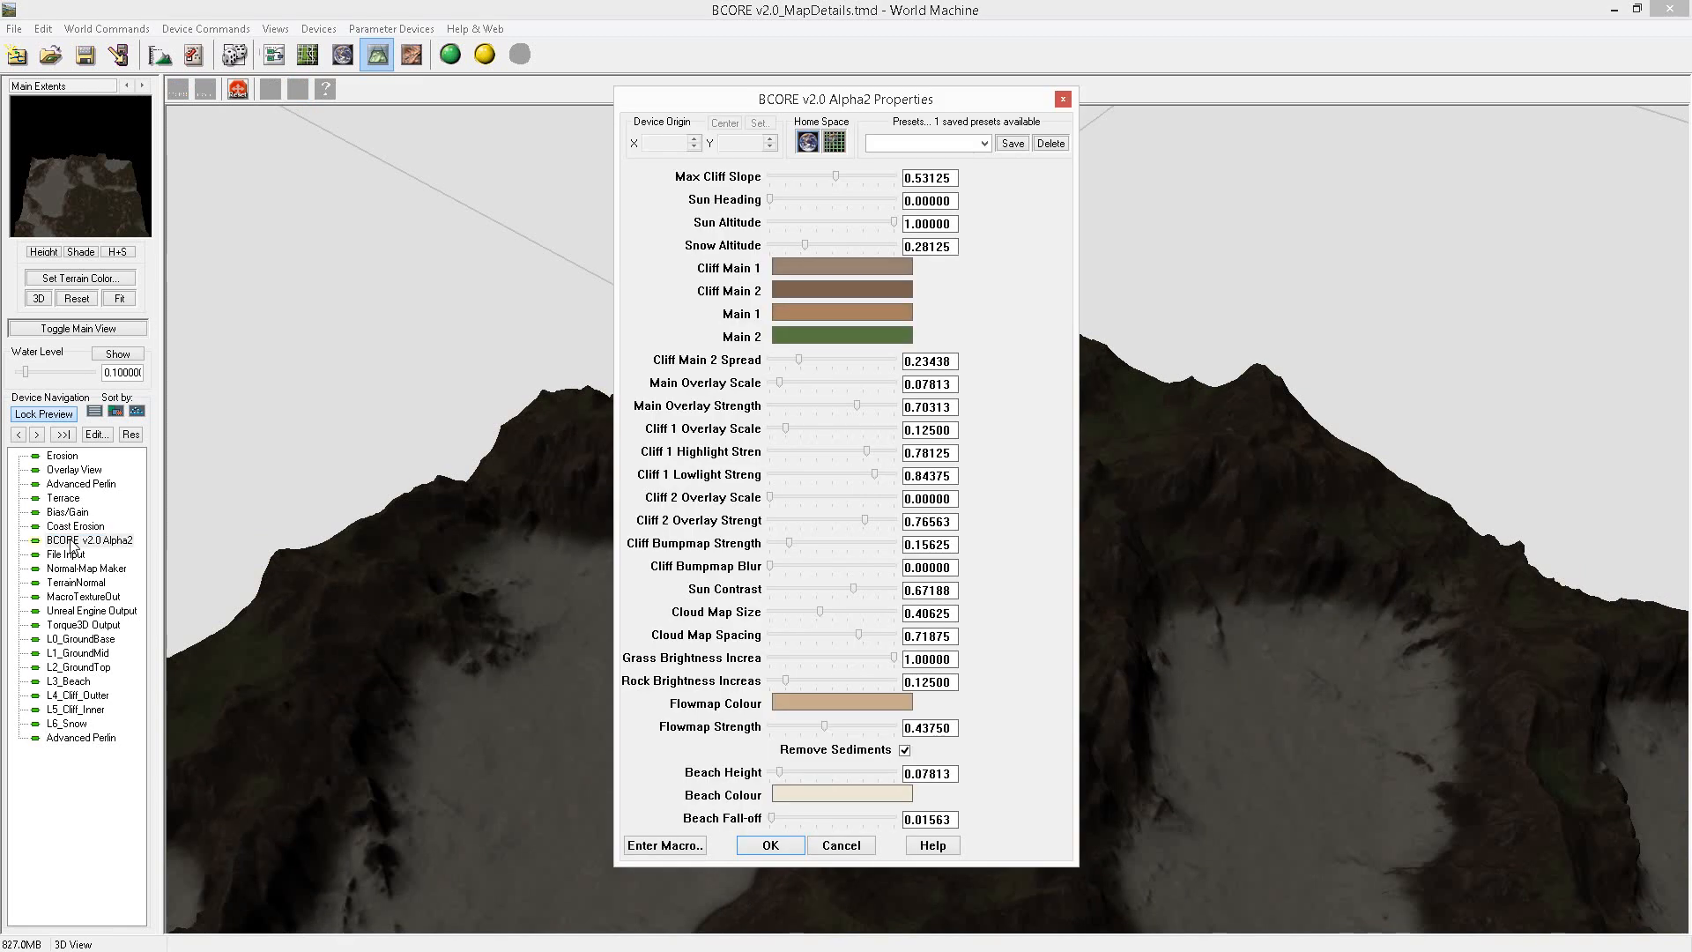
left_click_drag(895, 101, 1275, 103)
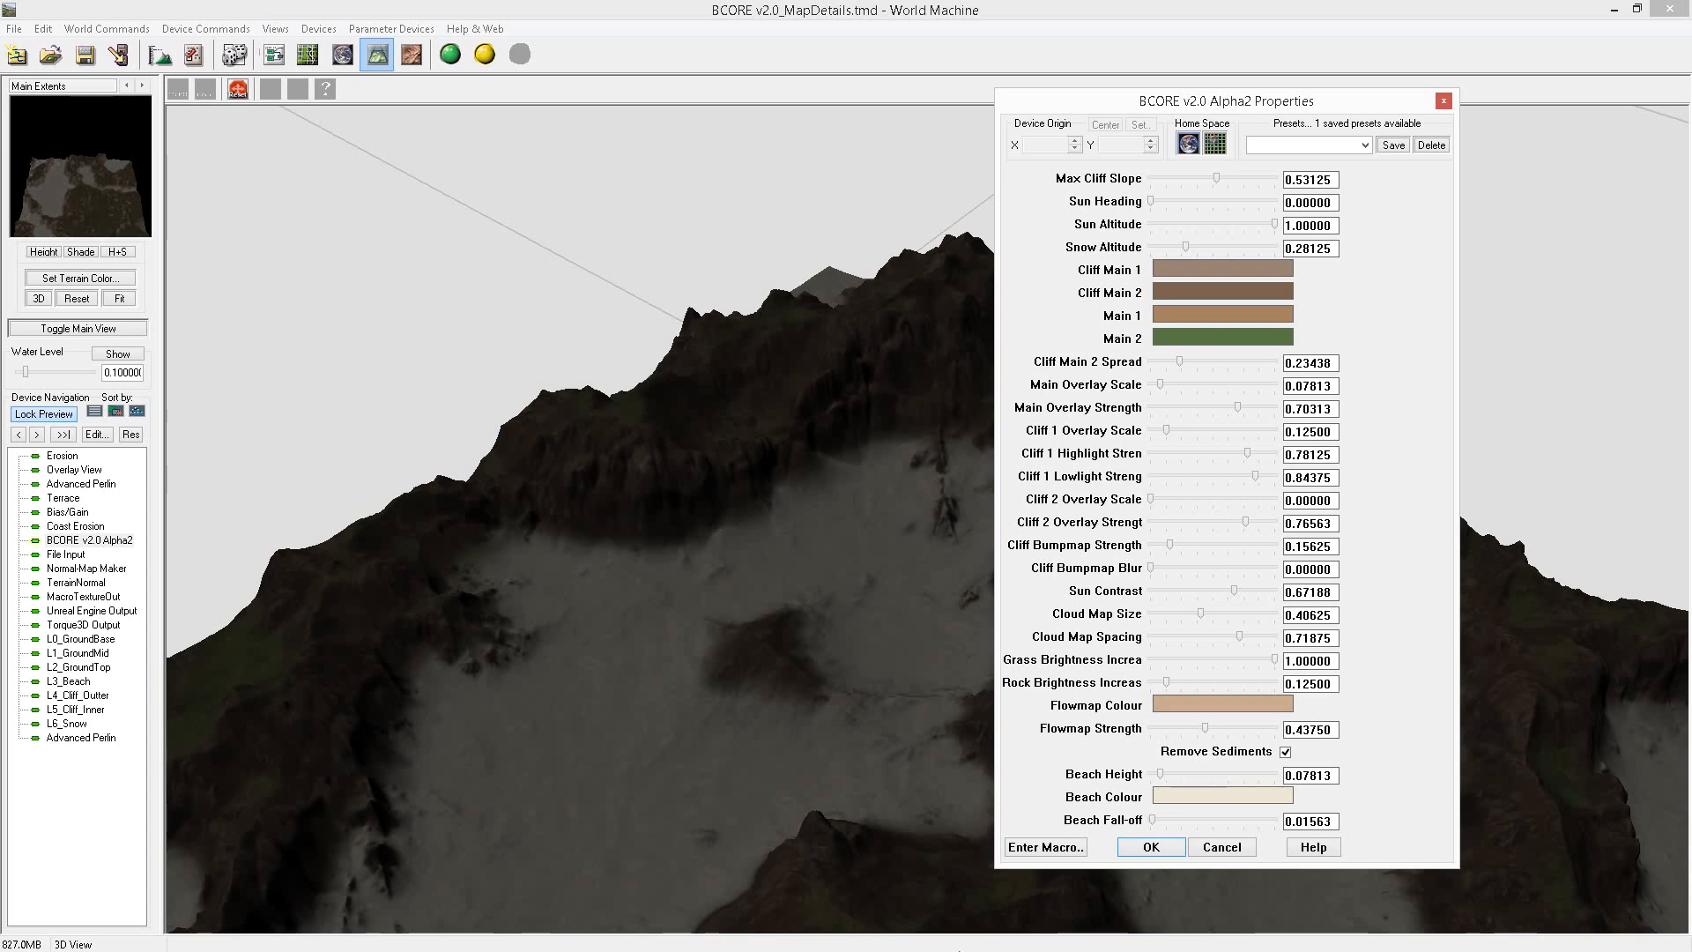
left_click(1246, 847)
scroll(1108, 740, "up", 4)
scroll(1108, 740, "down", 1)
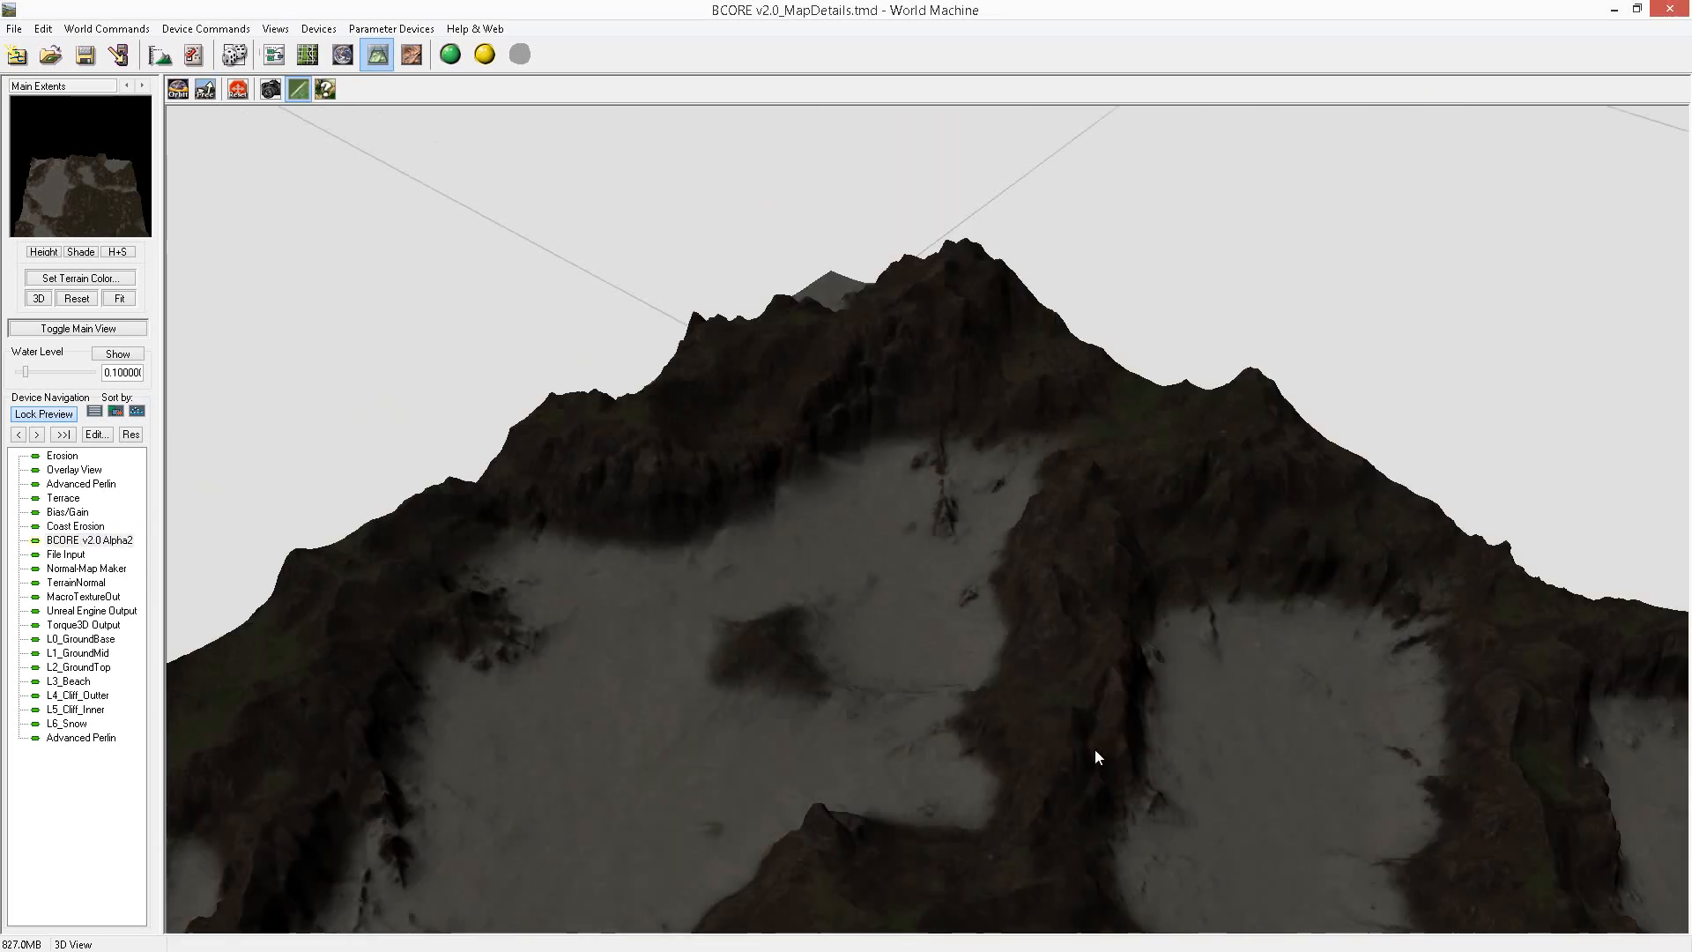
left_click_drag(1095, 750, 348, 758)
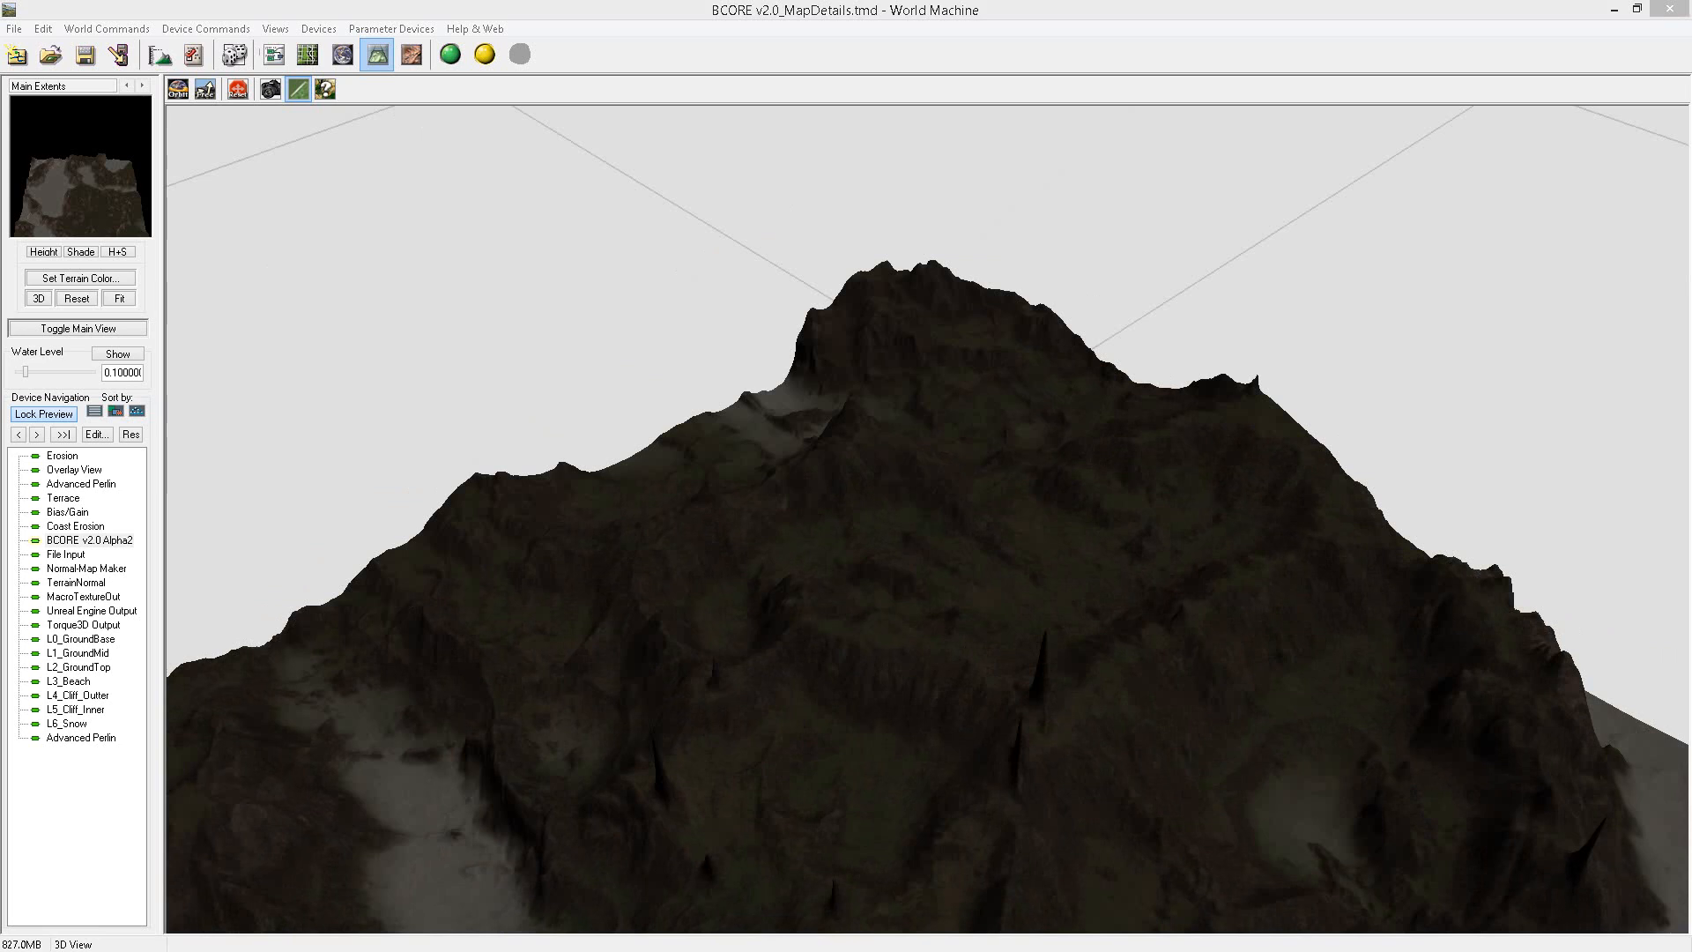
Switch to File Explorer and look over the exported layer masks and terrain height file in the _MapDataOut folder.
key("alt+Tab")
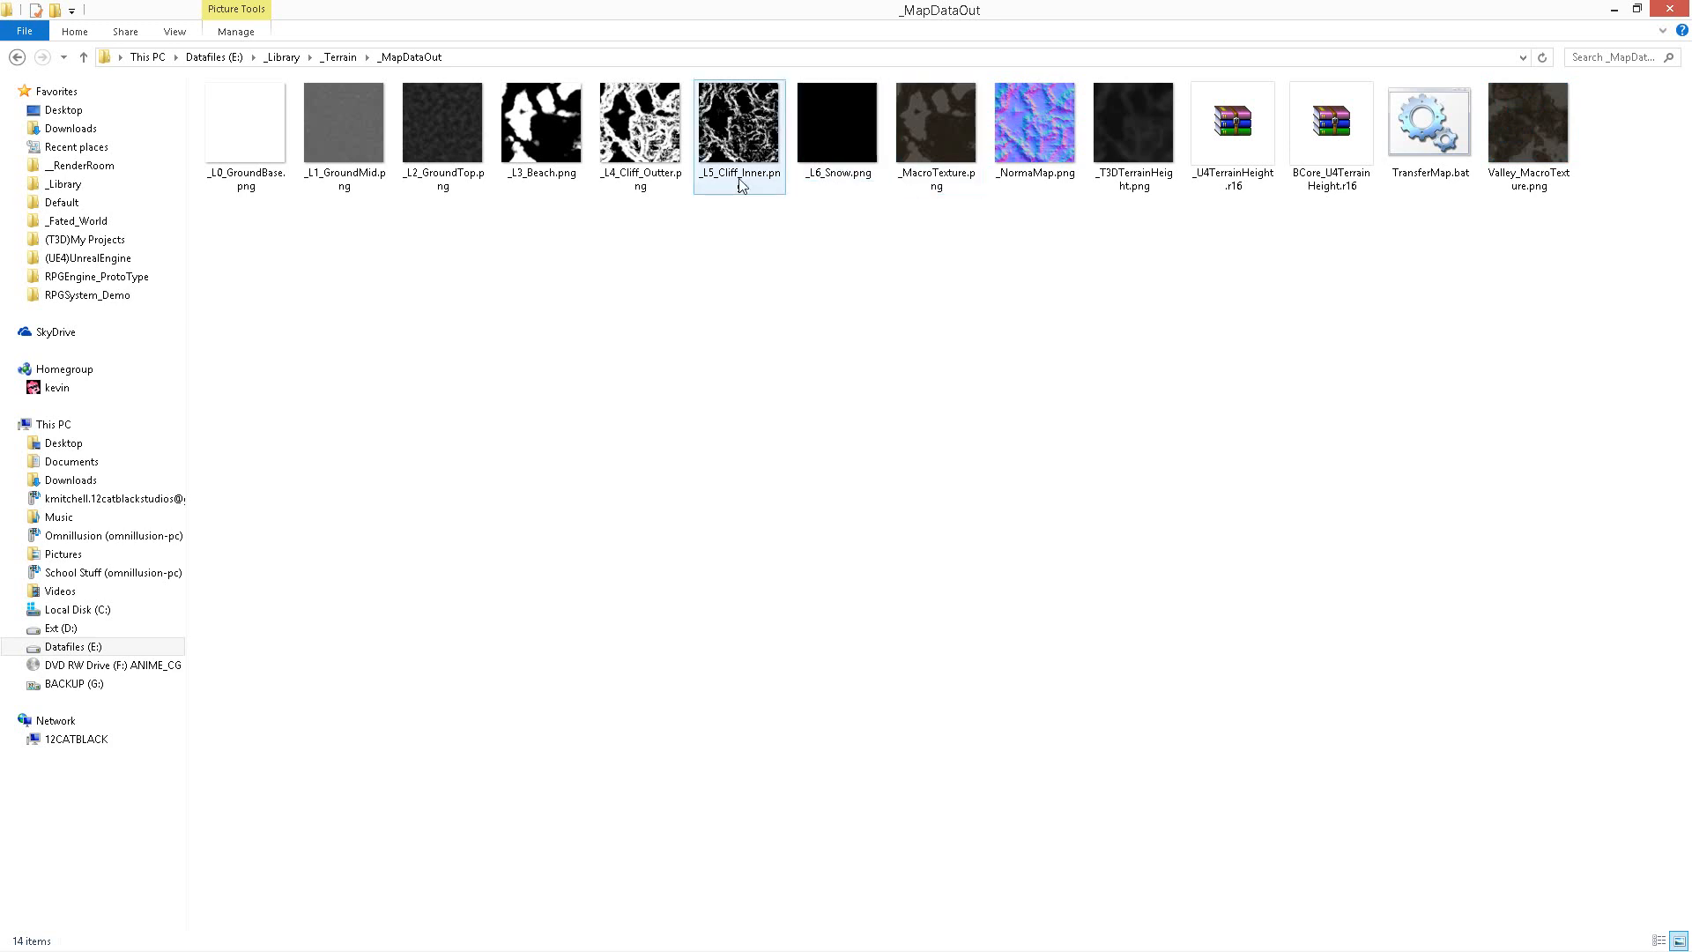
left_click(837, 127)
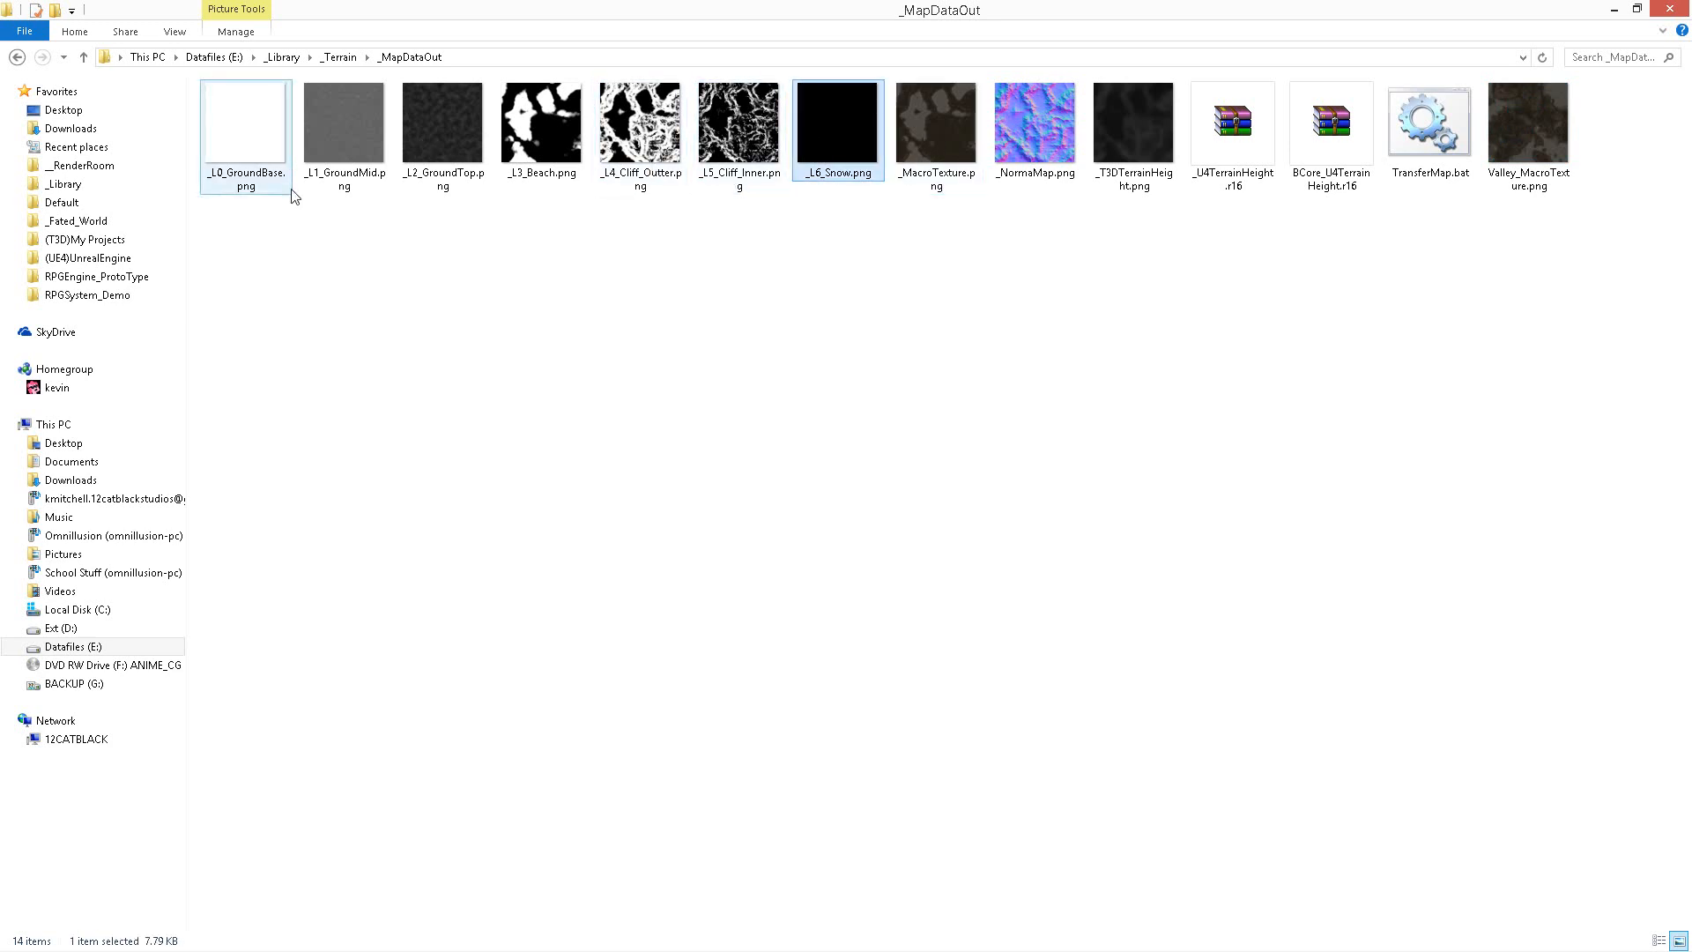
left_click(365, 154)
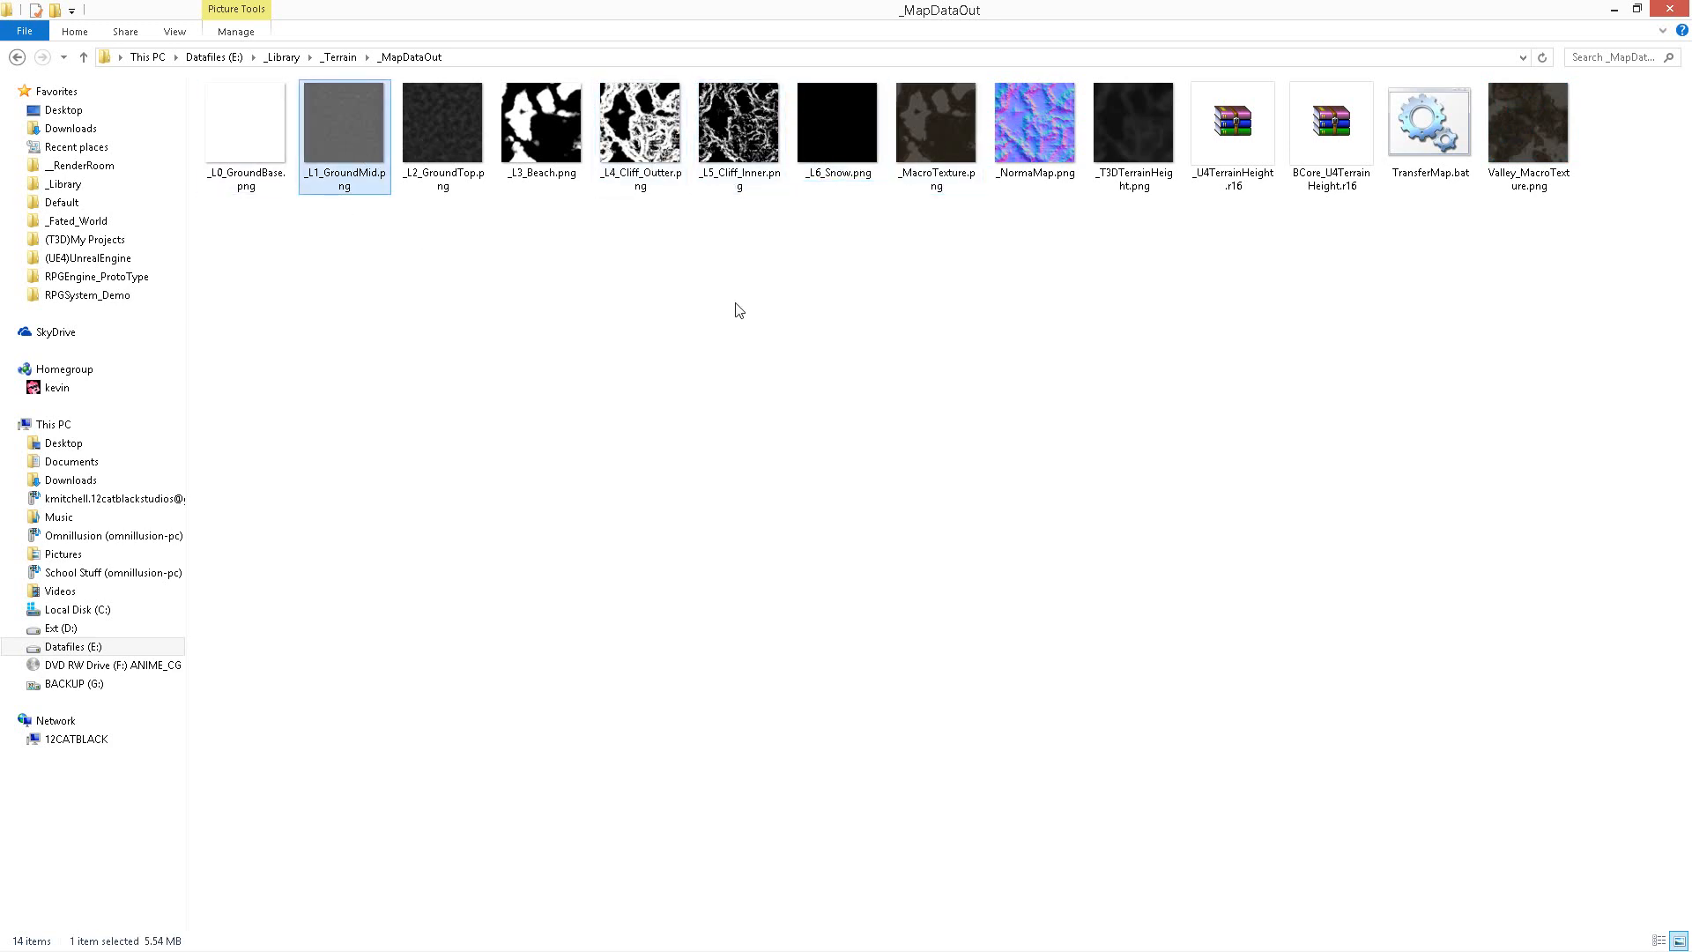
left_click(1224, 144)
left_click(1362, 345)
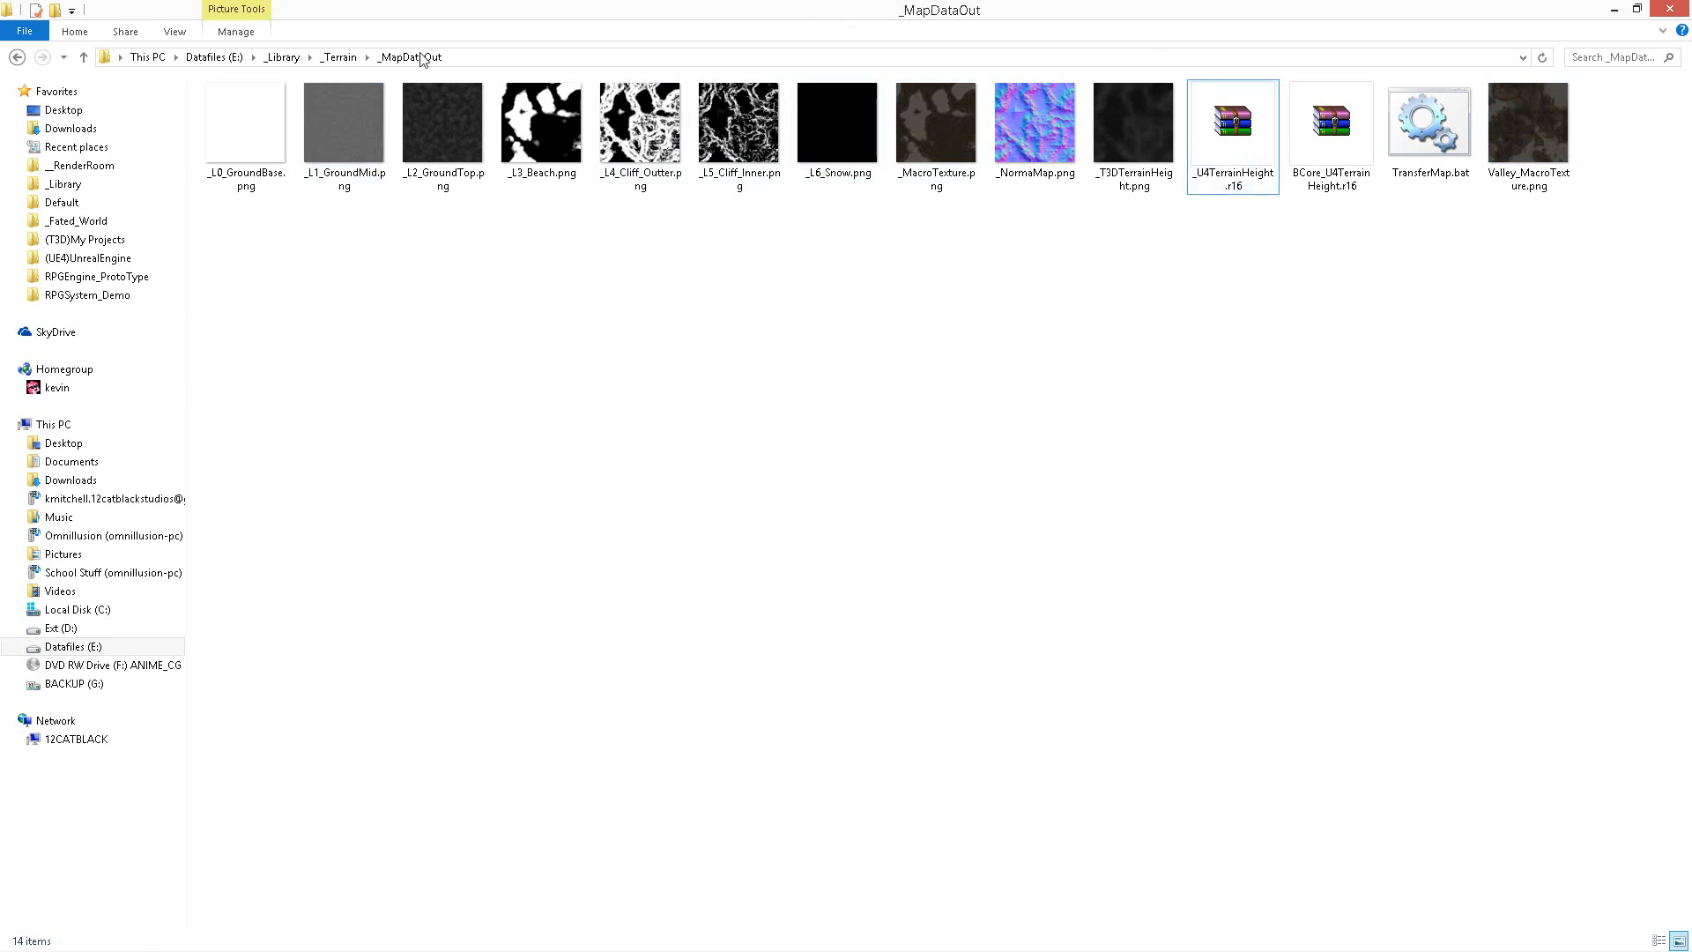
Display the _MapDataOut files in Details view and sort them by date.
right_click(549, 420)
mouse_move(641, 439)
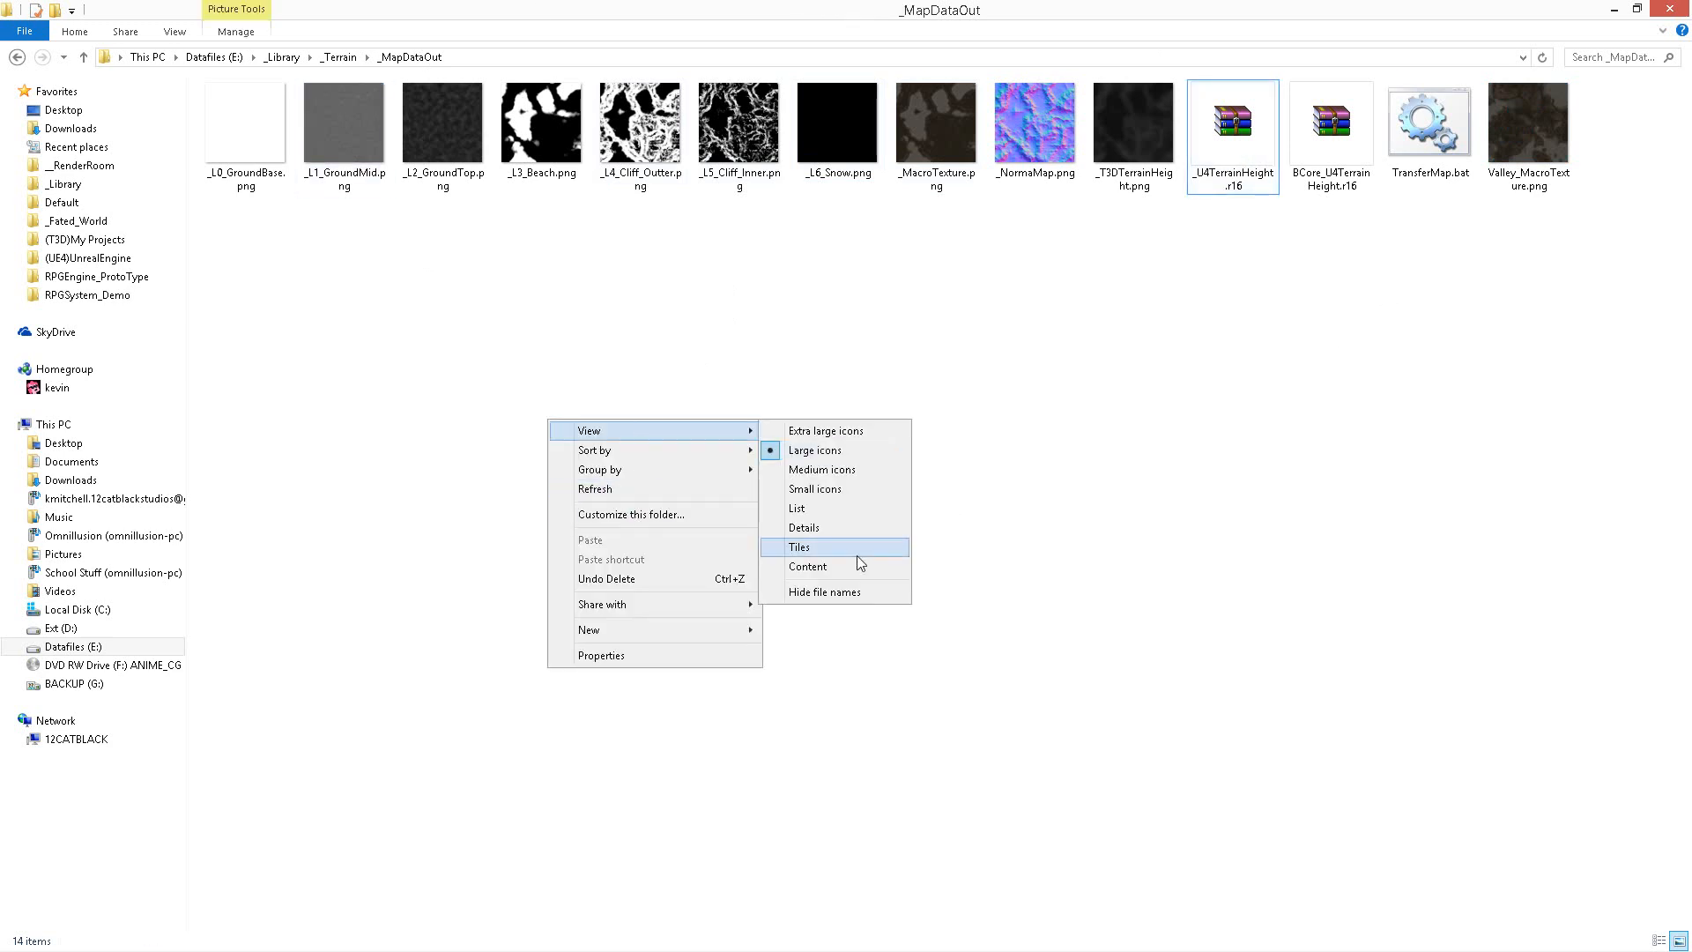
left_click(803, 527)
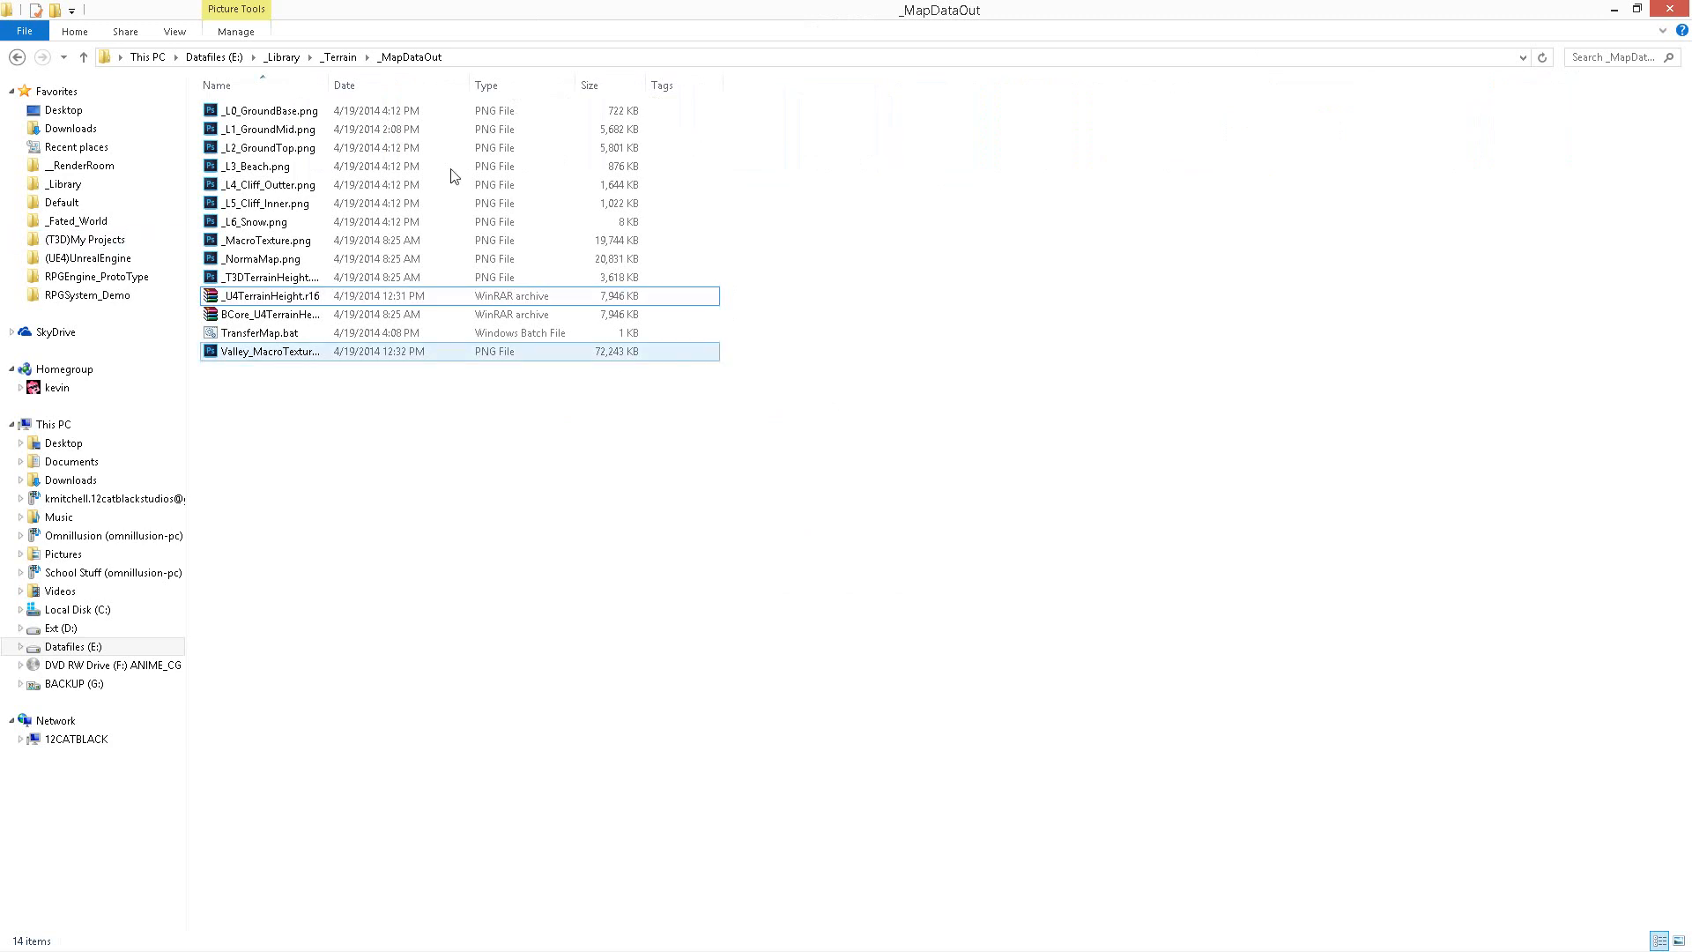
left_click(381, 88)
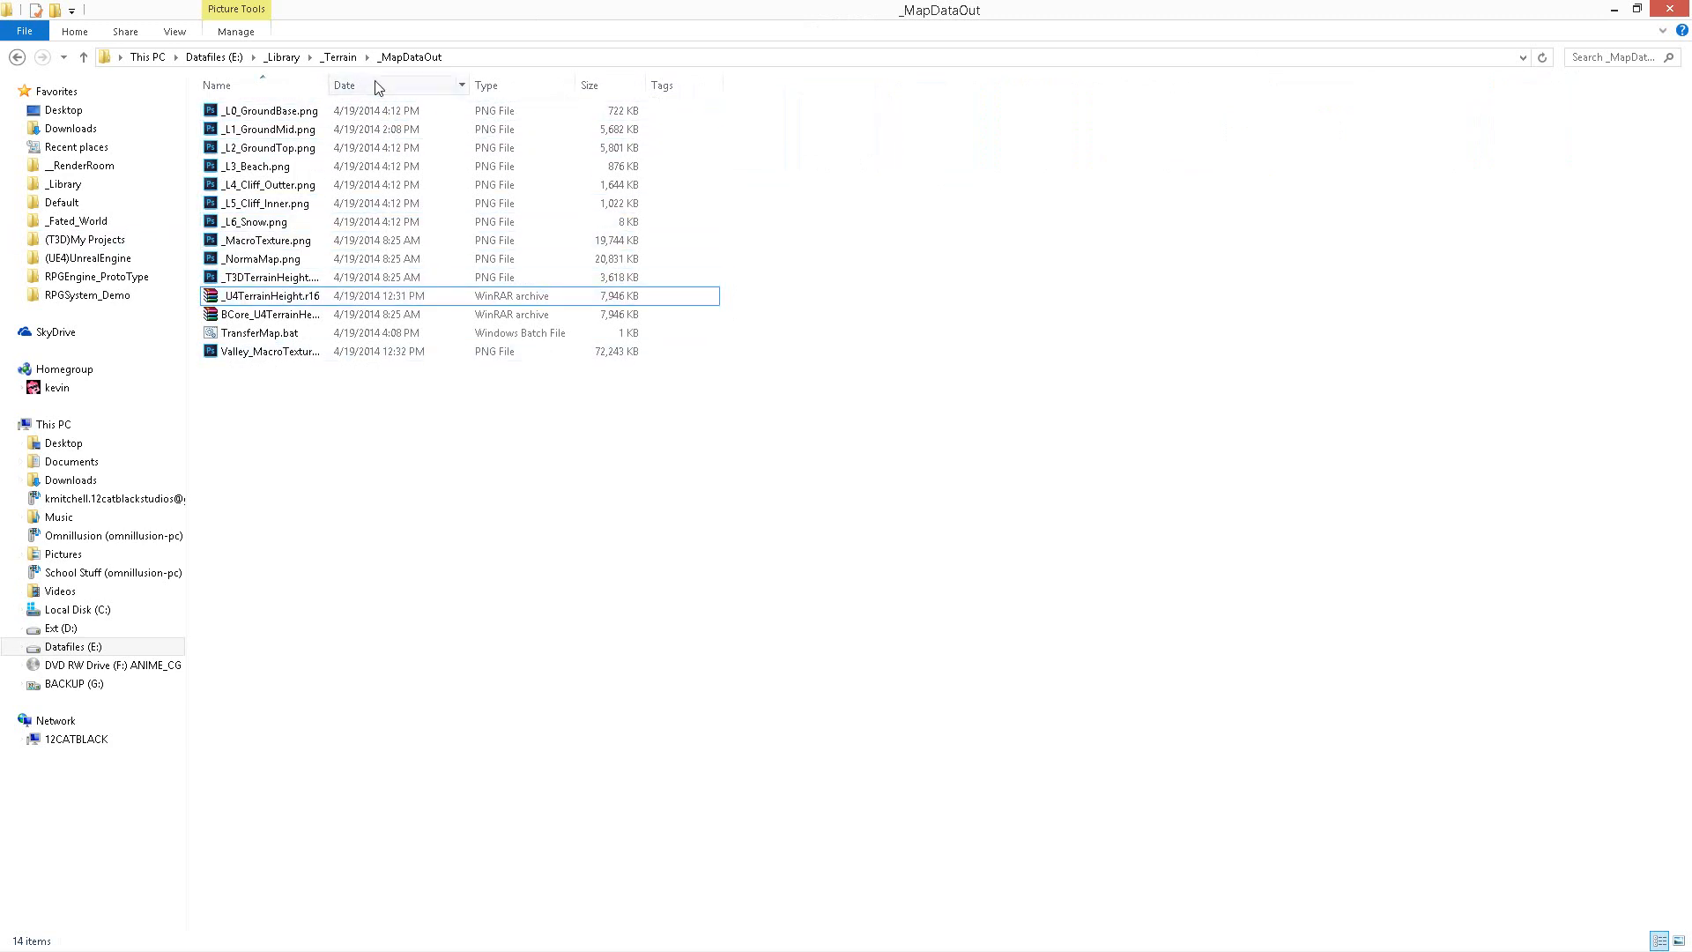
Examine the exported maps, height files and TransferMap.bat in the date-sorted list and select all the files.
left_click(365, 353)
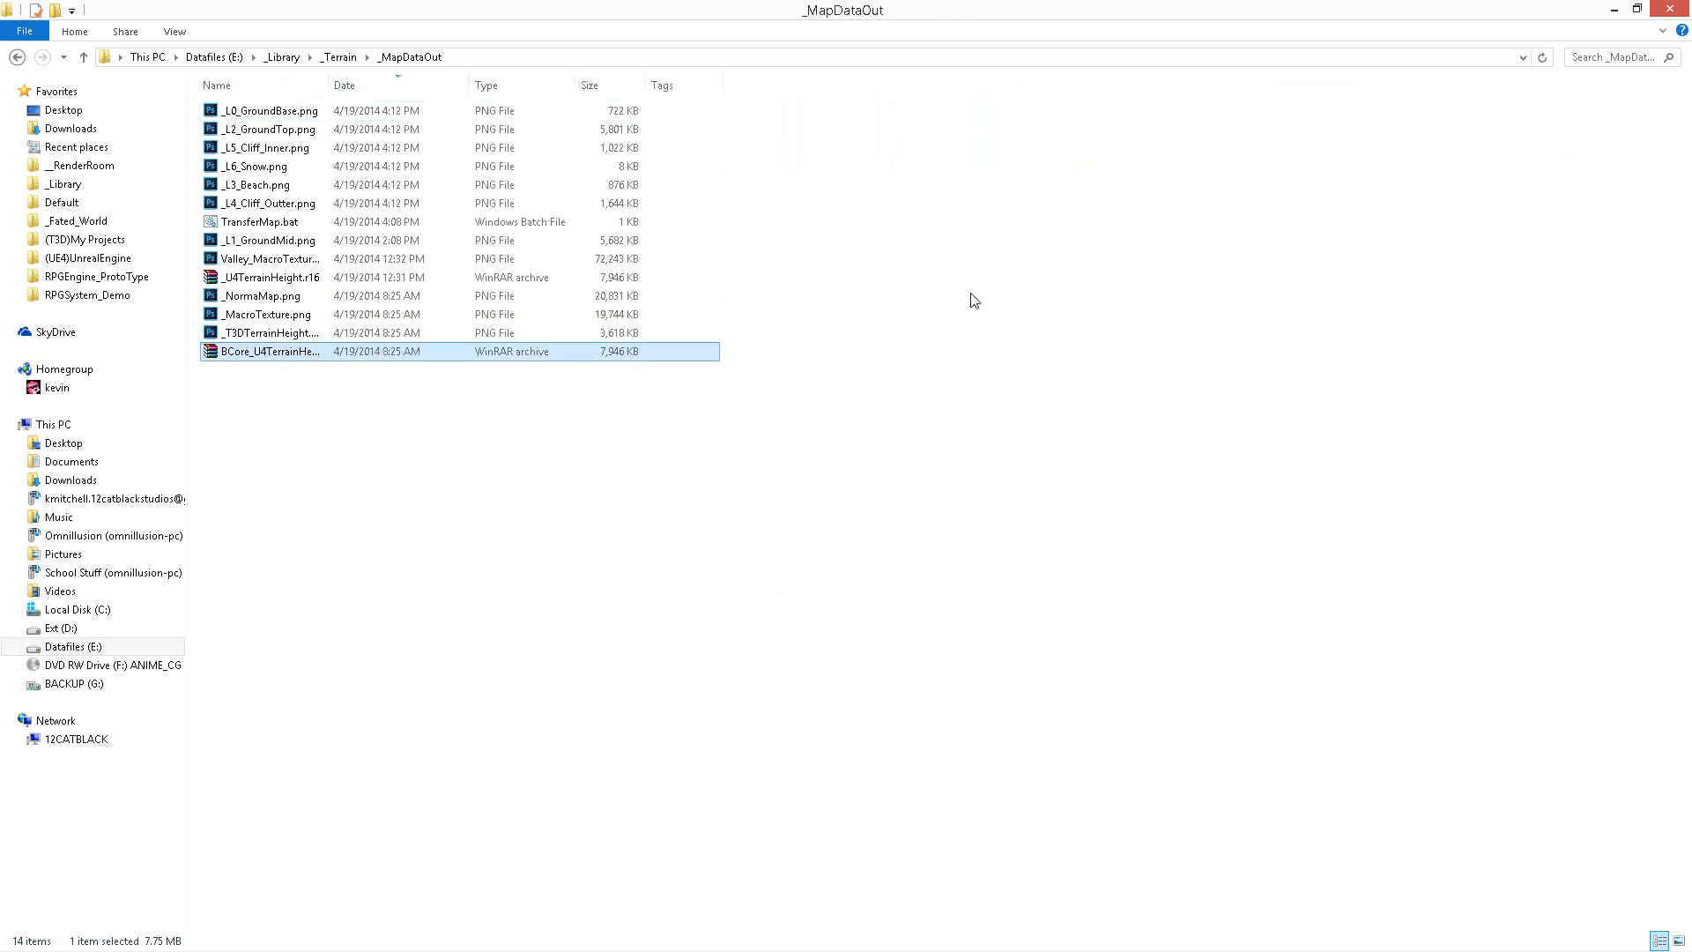
key("Up")
key("Up")
key("Up")
key("Up")
key("Up")
key("Up")
key("Up")
key("Up")
key("Up")
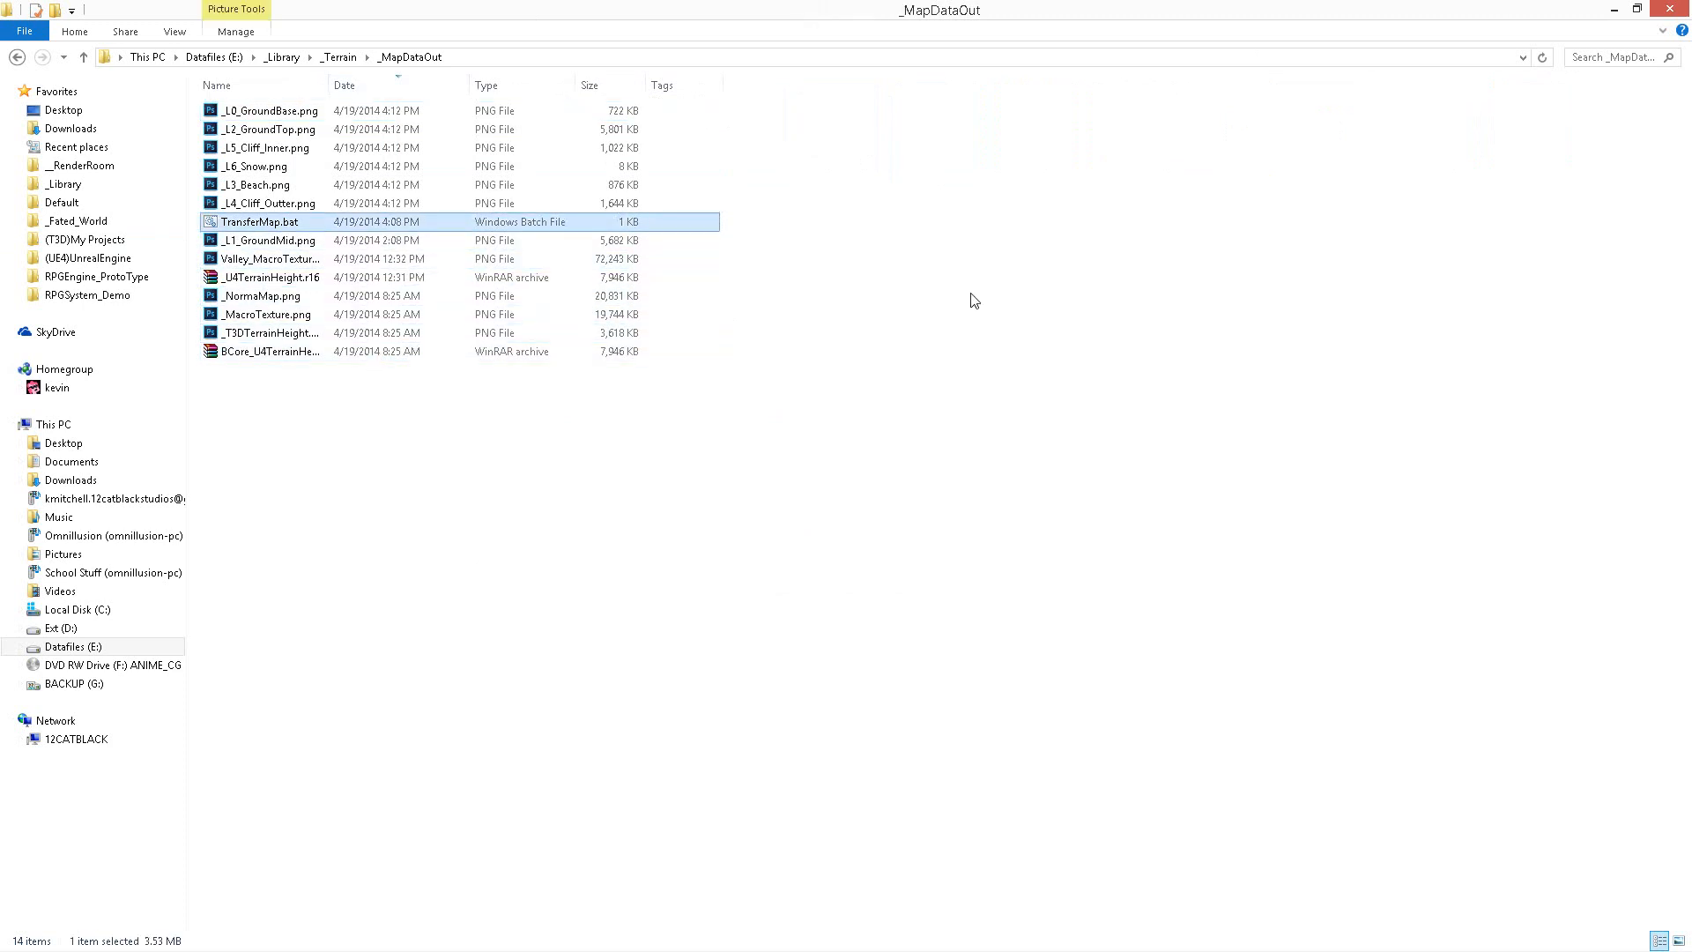
key("Down")
key("End")
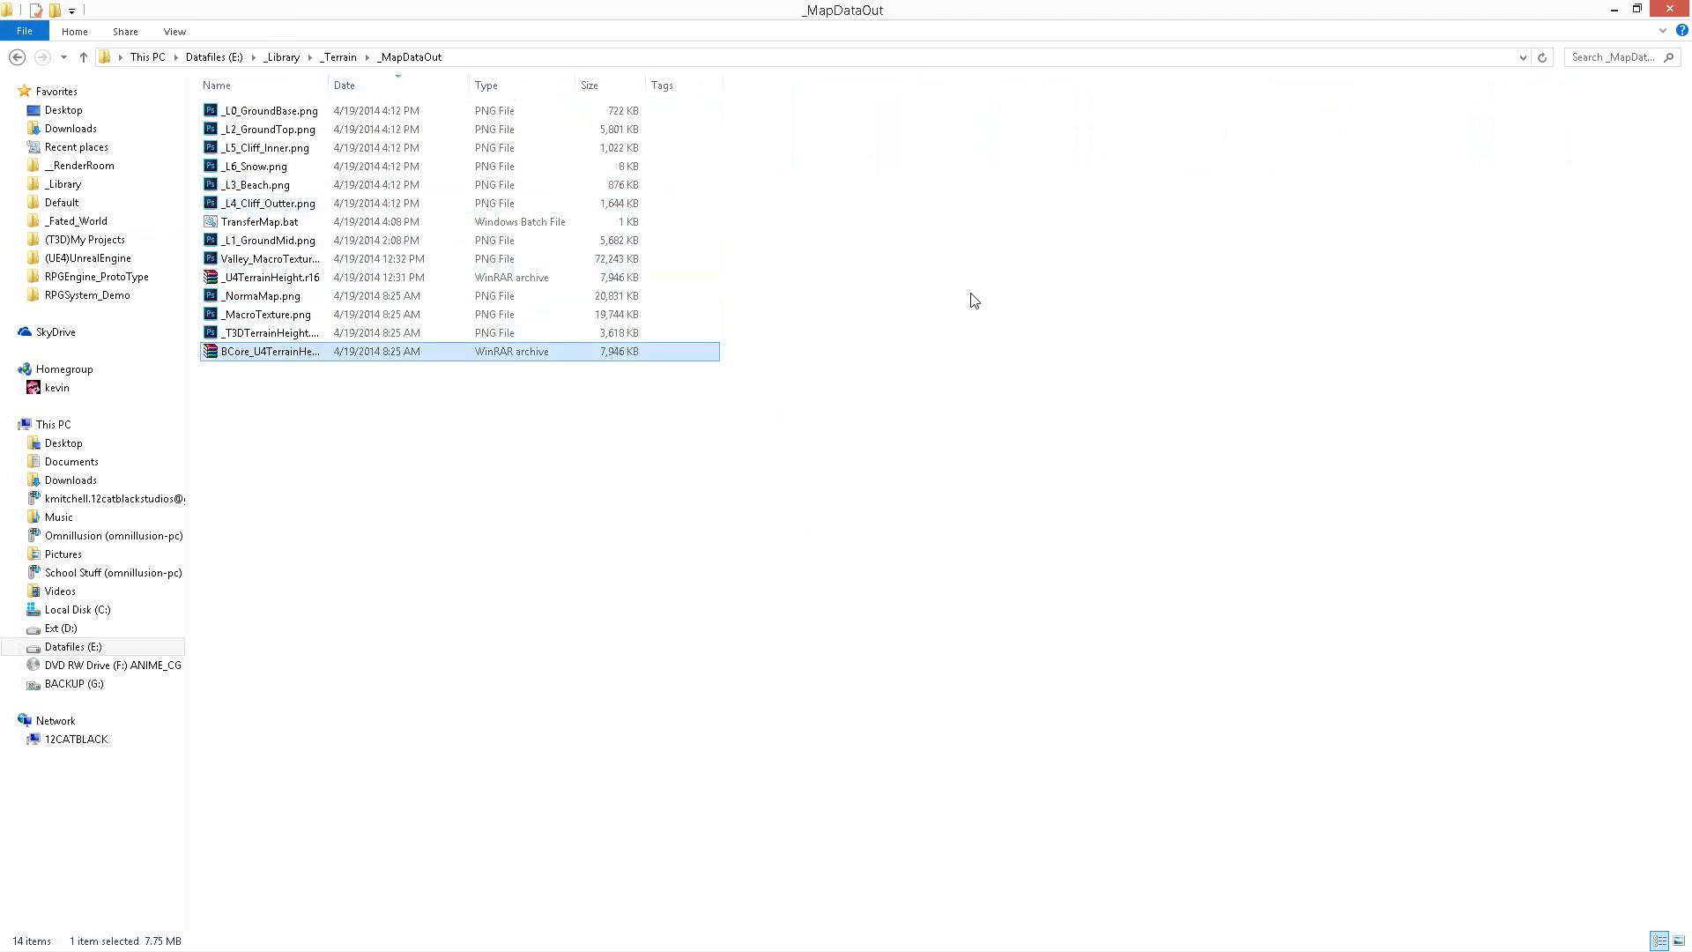
key("Up")
key("Up")
key("Up")
key("Up")
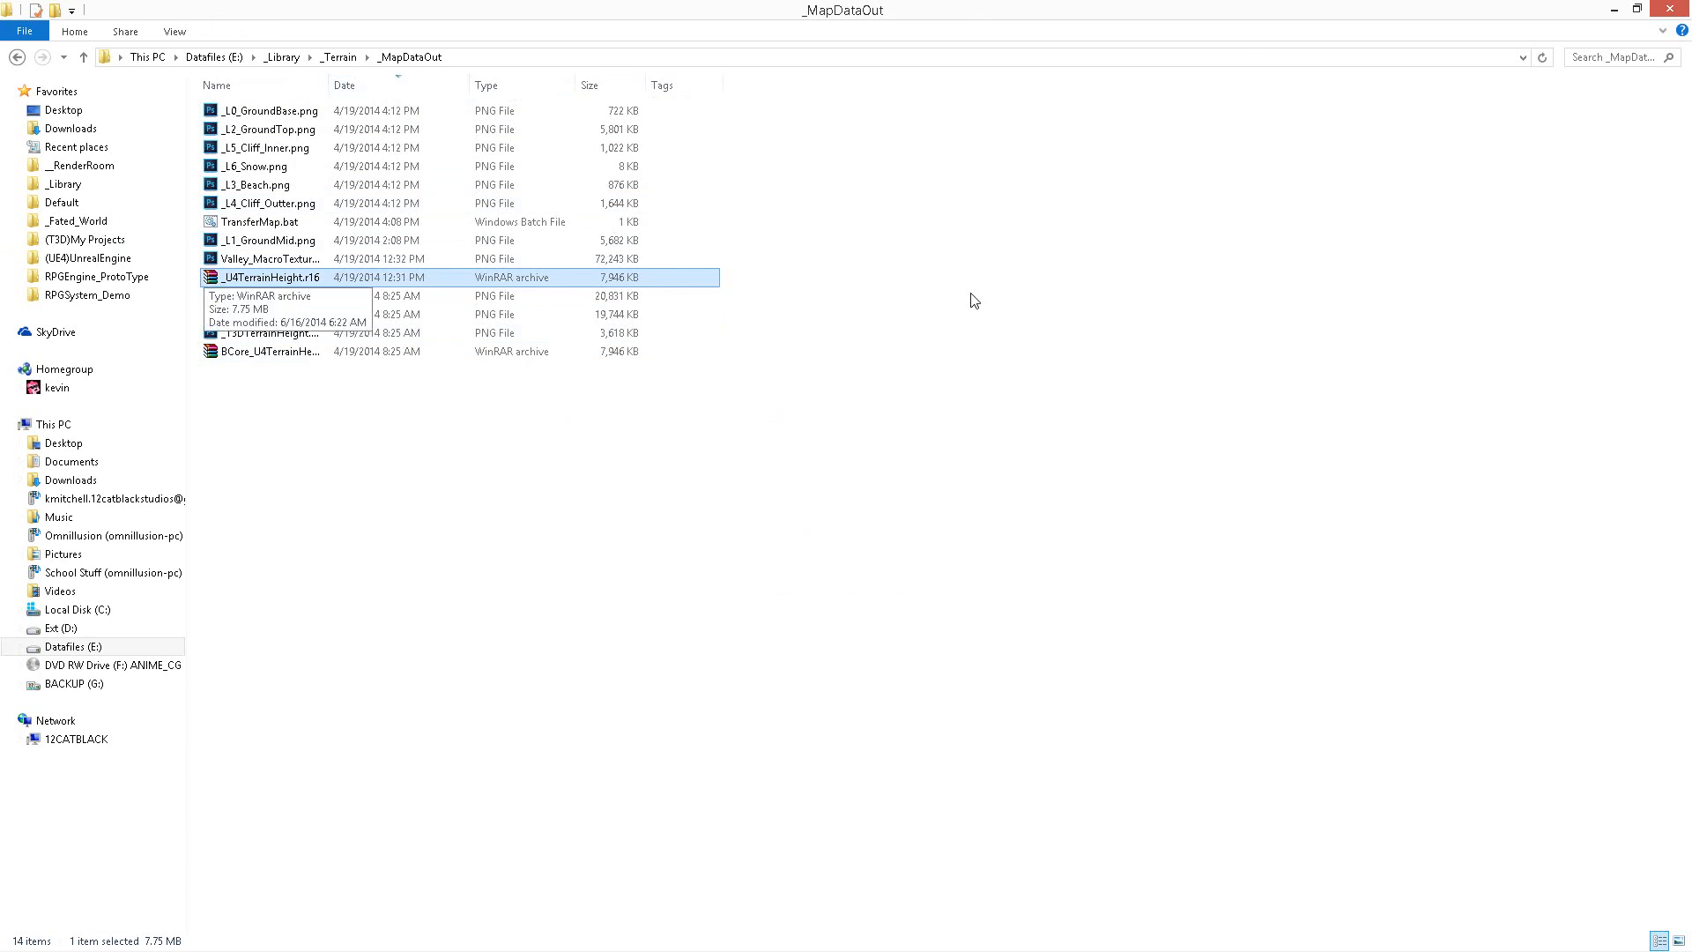
key("Up")
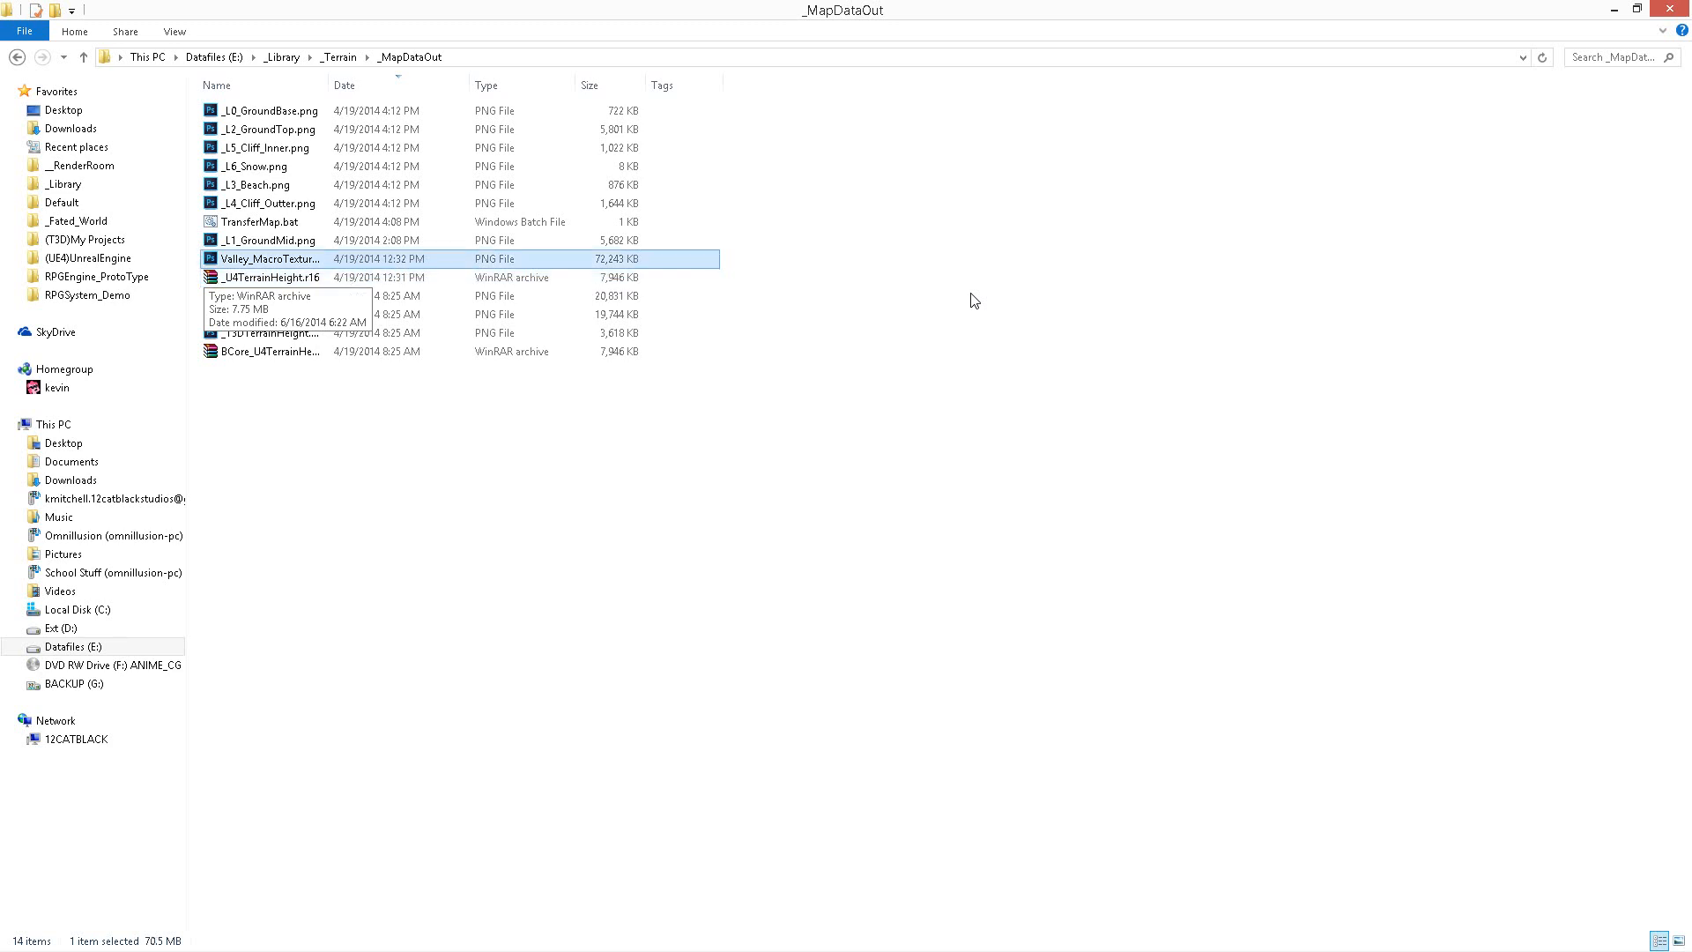
key("Down")
key("Down")
key("Down")
key("Down")
key("Down")
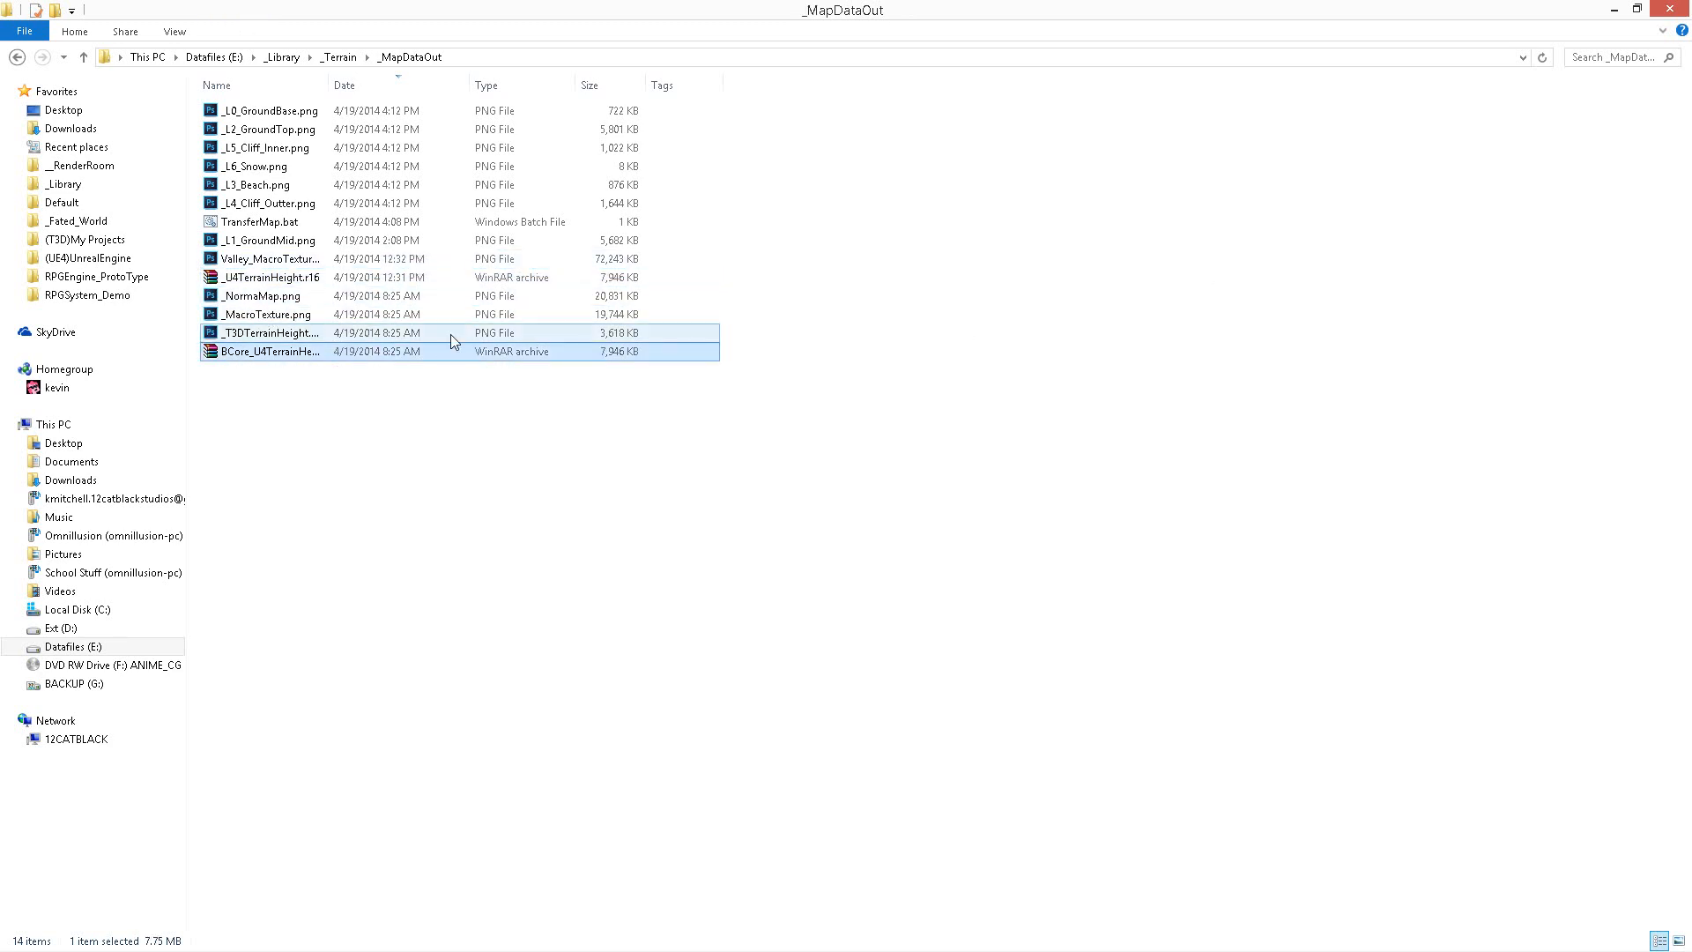
key("ctrl+a")
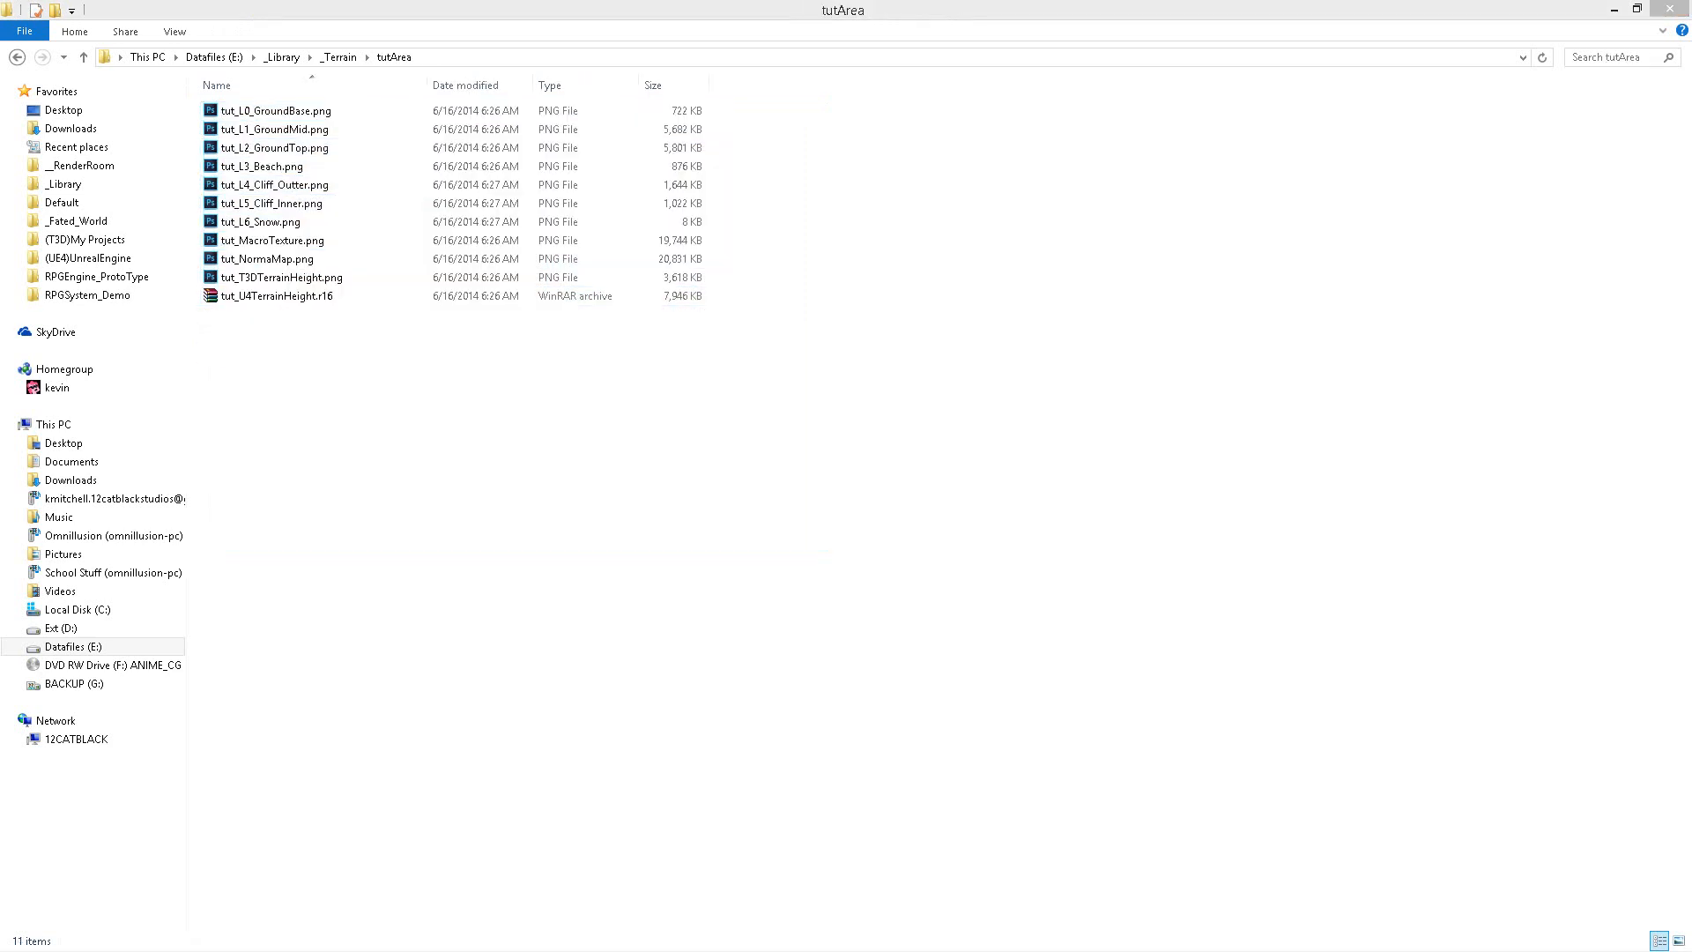
Preview the tut_L0_GroundBase, tut_L1_GroundMid and tut_L2_GroundTop masks in Windows Photo Viewer and close the preview.
left_click(563, 637)
left_click_drag(633, 663, 241, 382)
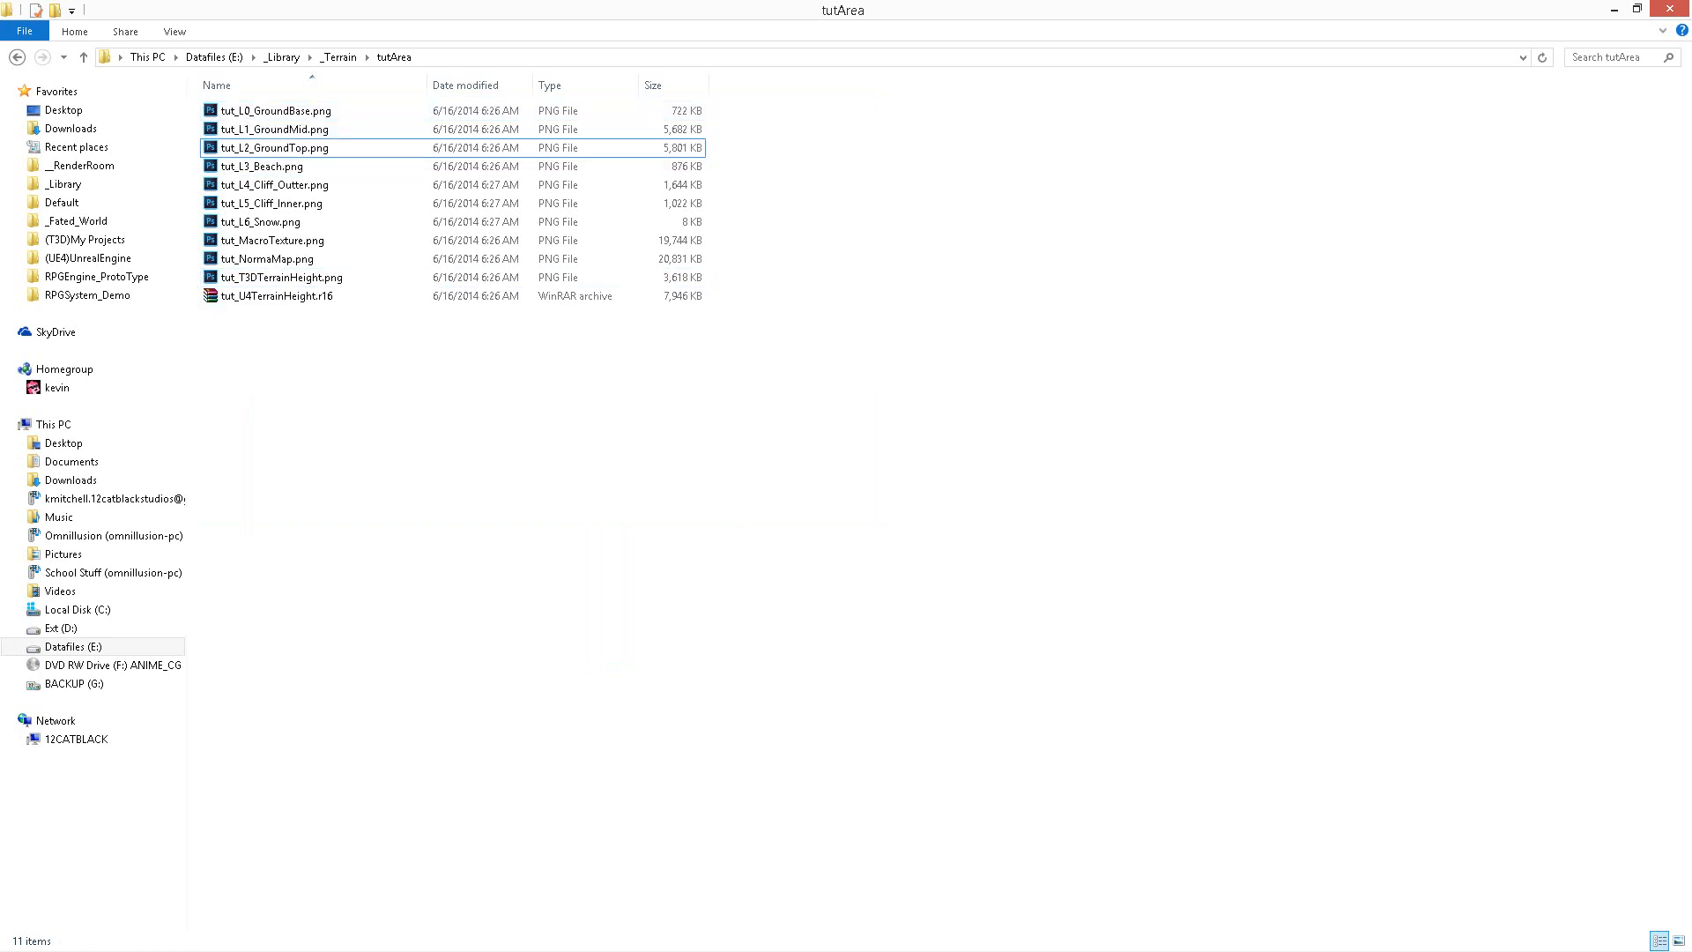
right_click(311, 112)
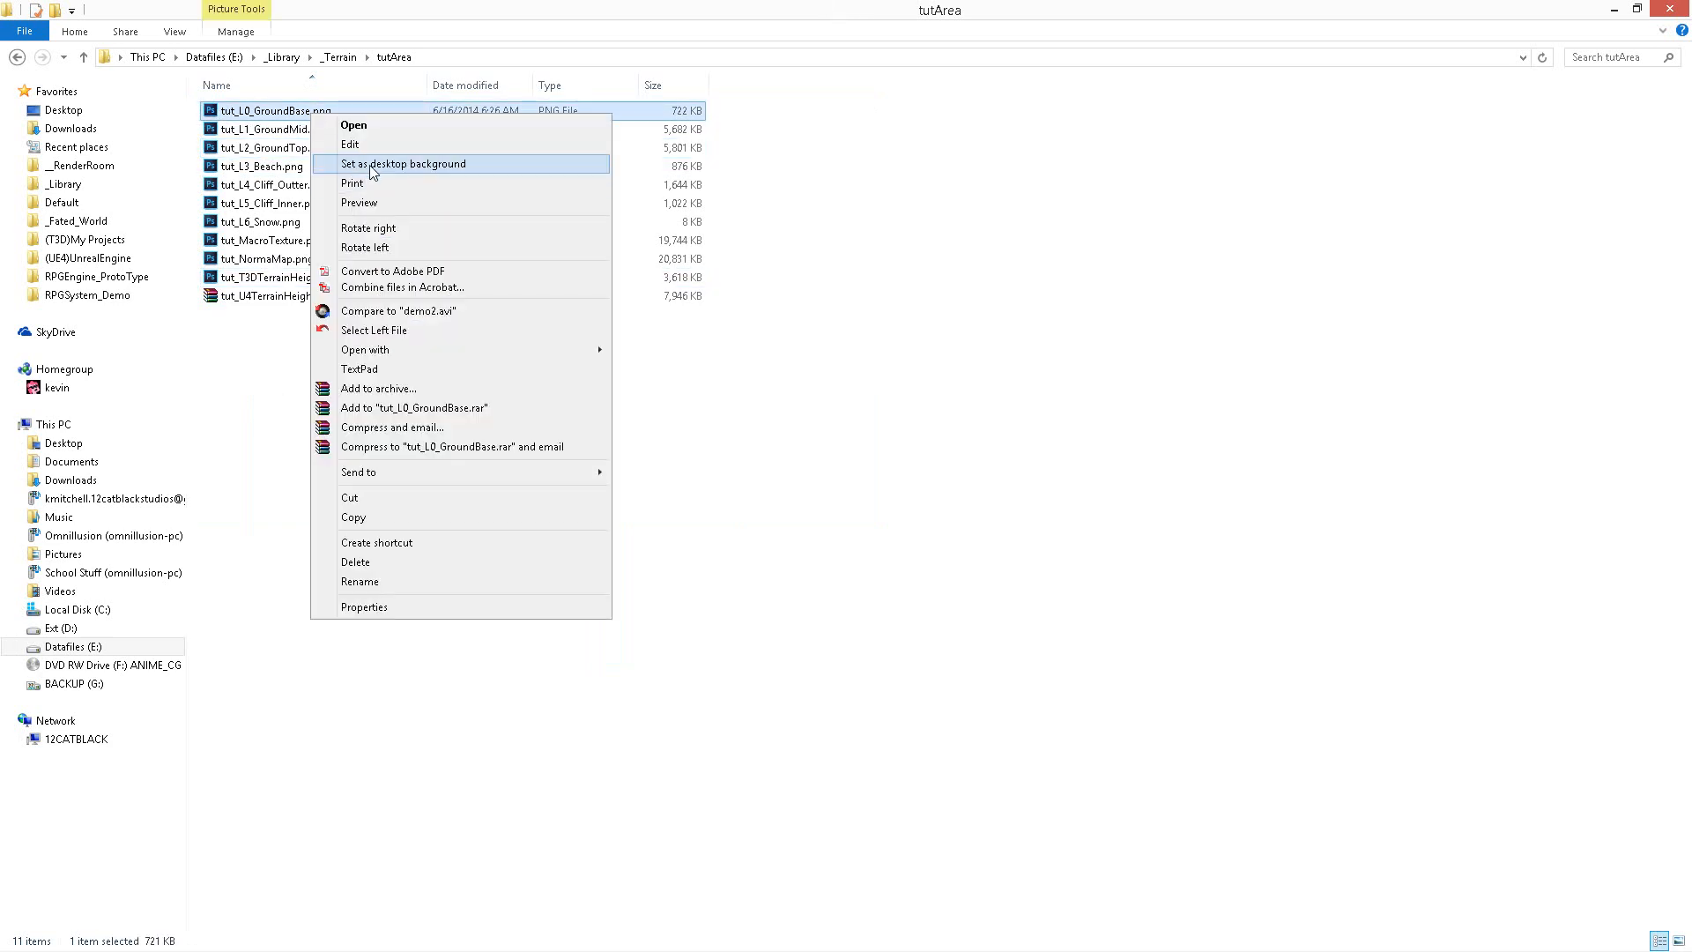
left_click(367, 207)
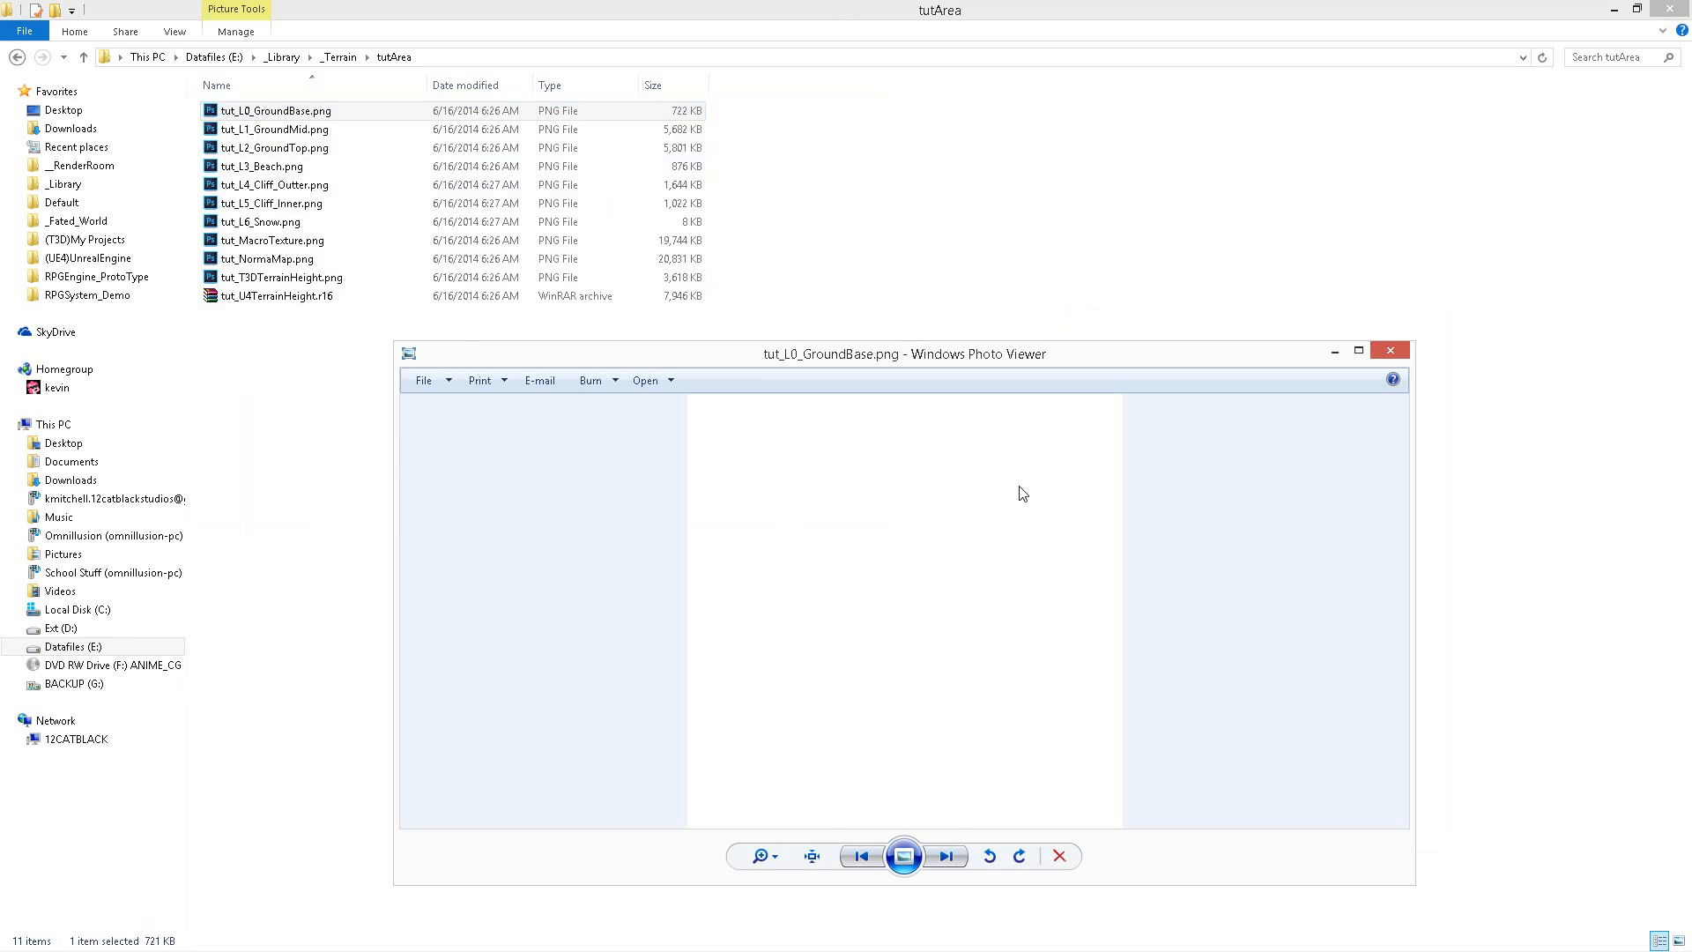
key("Right")
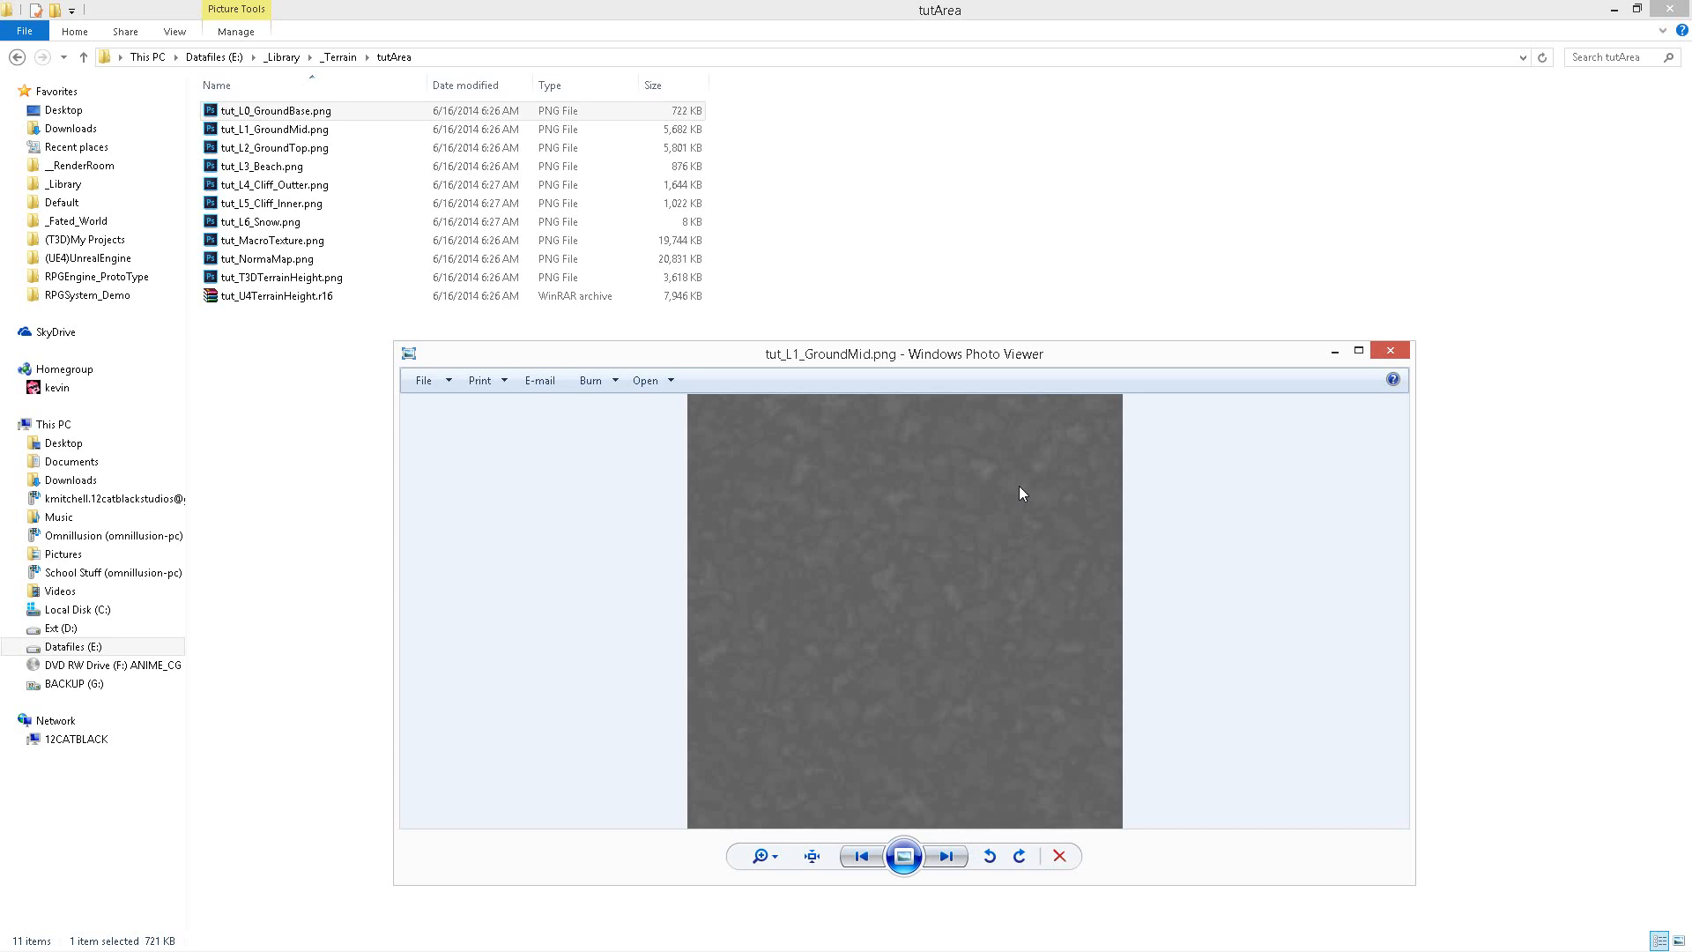
key("Right")
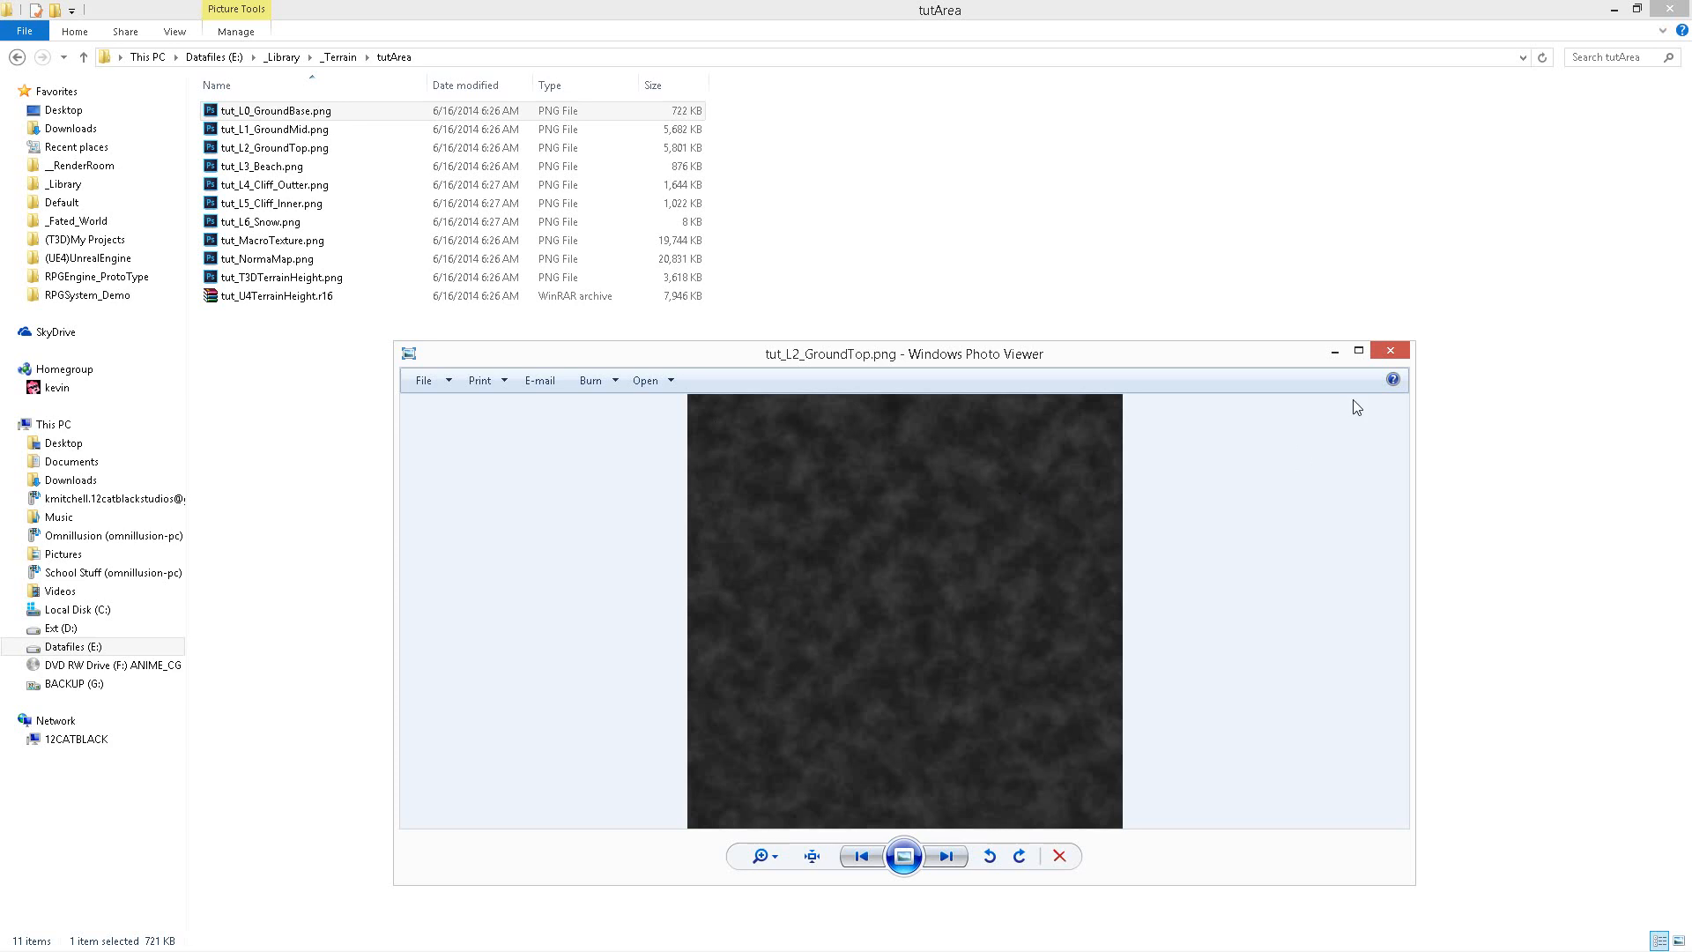
left_click(1389, 350)
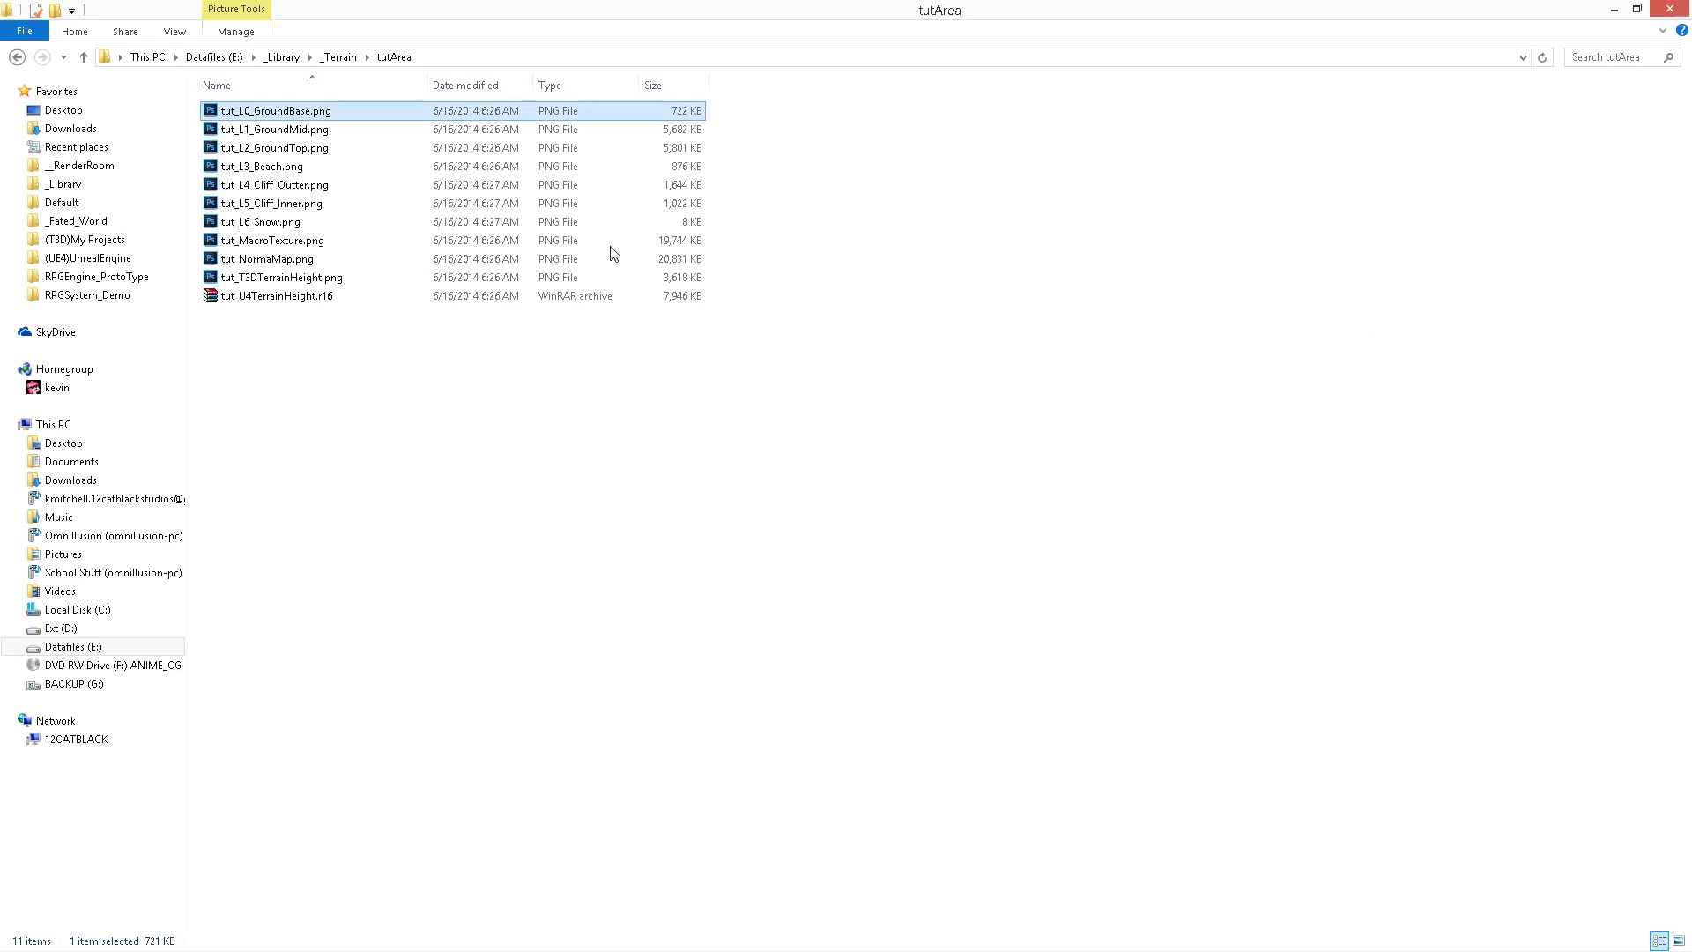
Open tut_L2_GroundTop.png in Photoshop and add a Levels adjustment with input levels 21, 0.49 and 83 to increase its contrast.
left_click(313, 150)
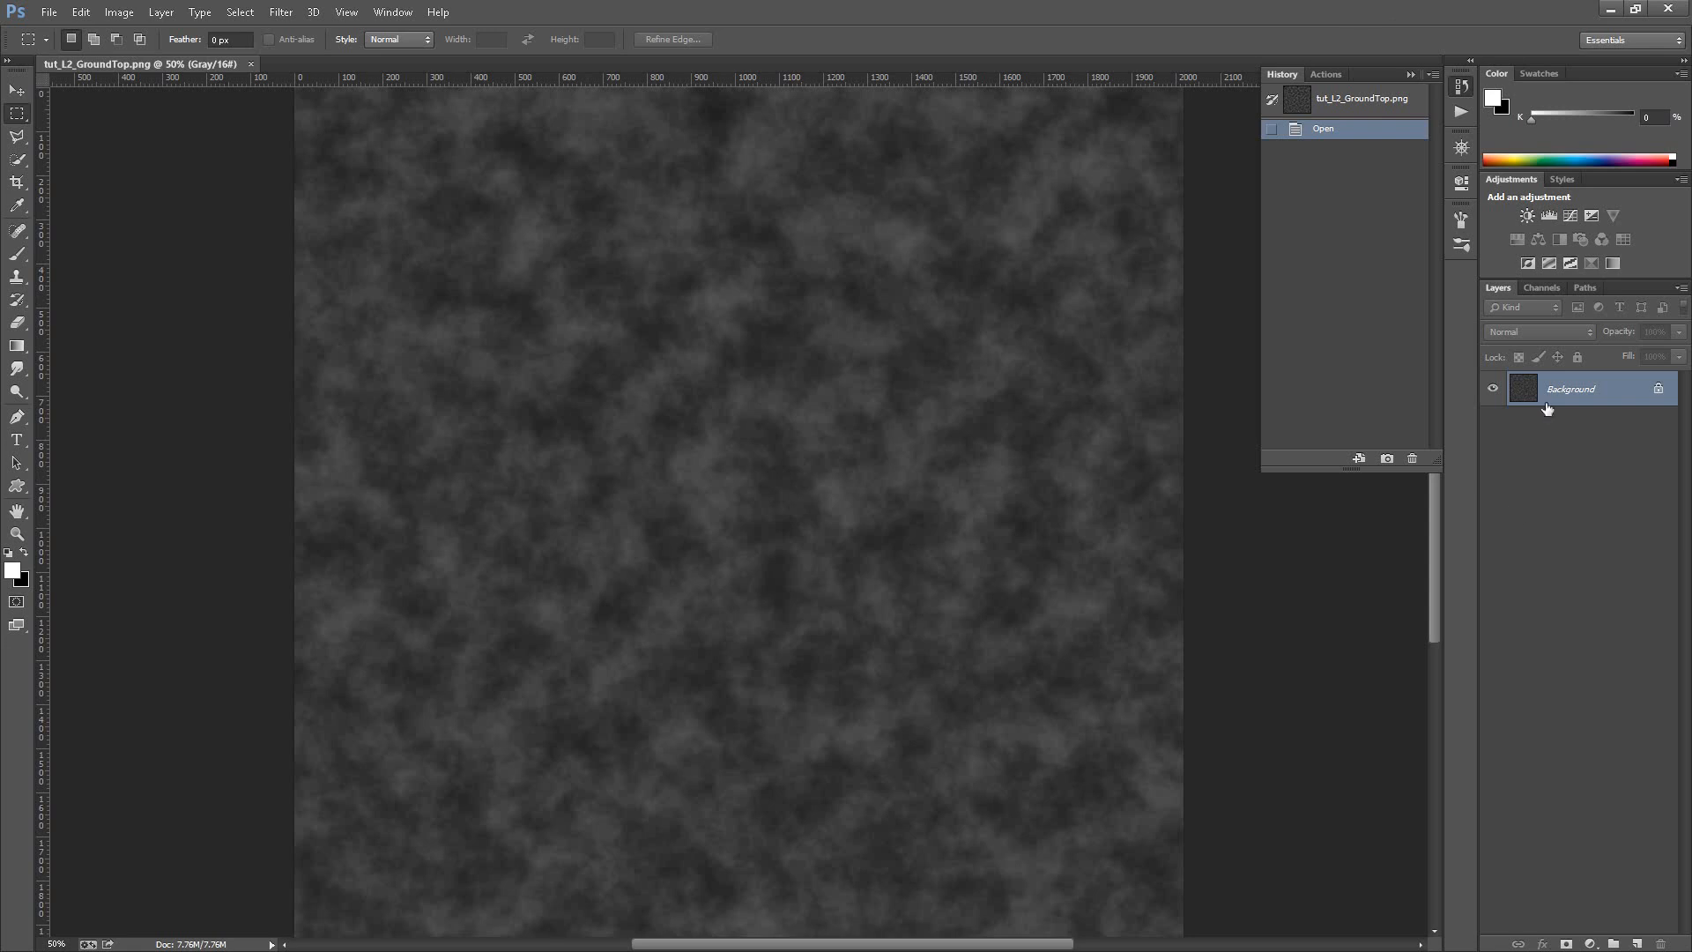
left_click(1550, 215)
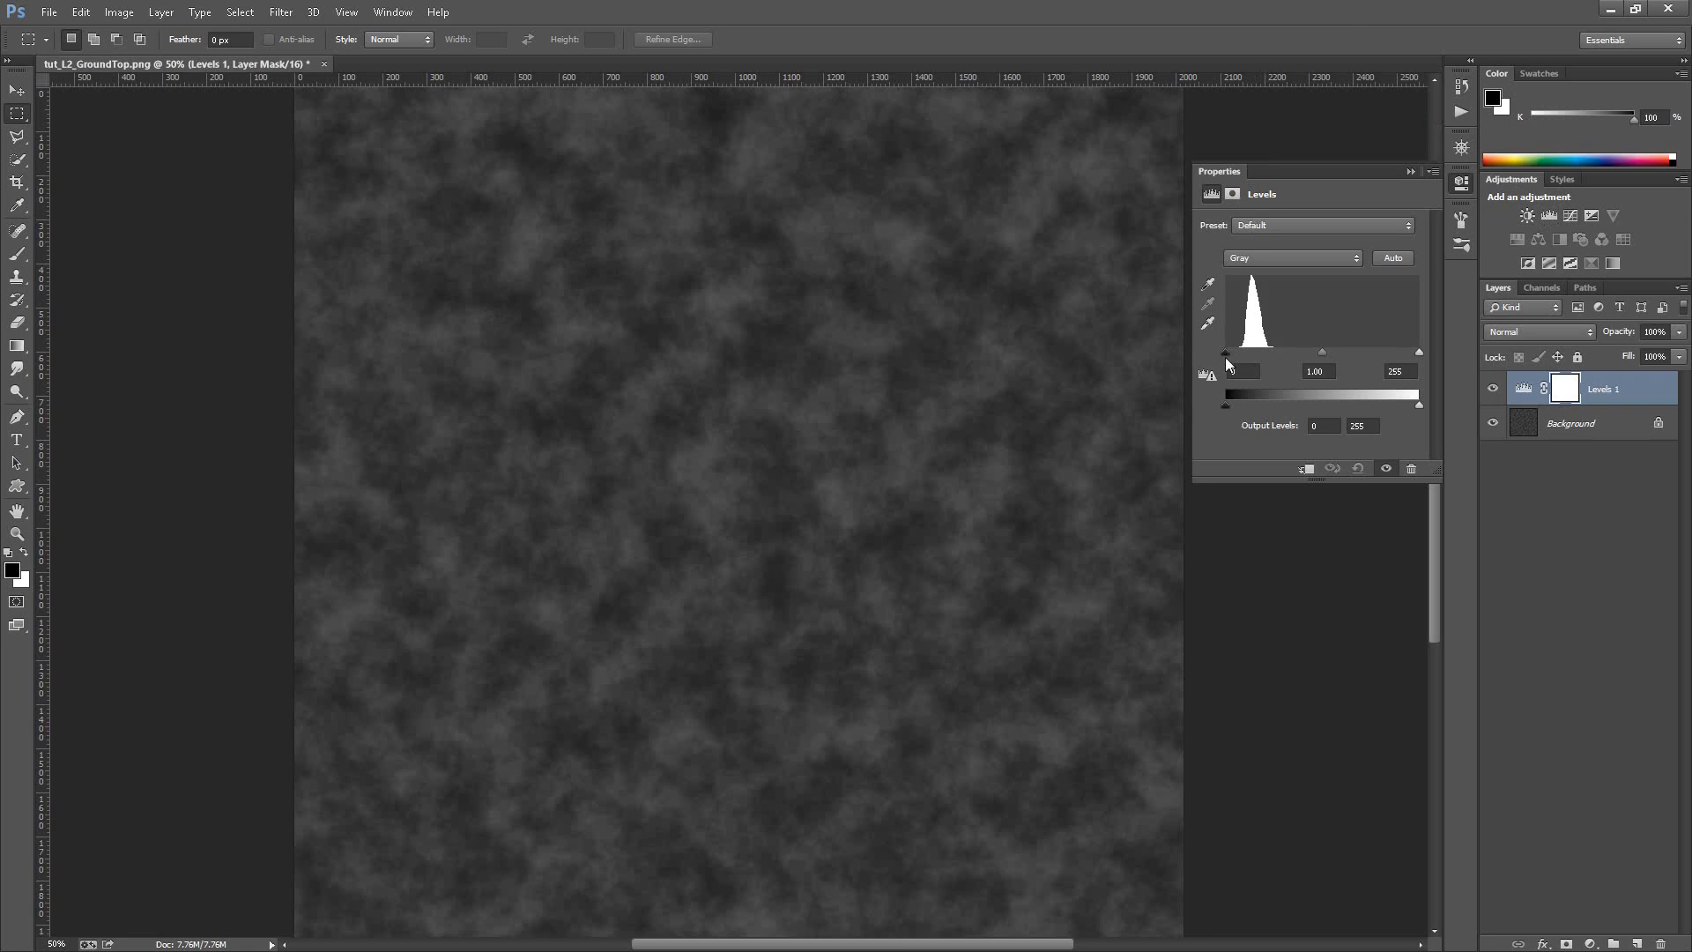
left_click_drag(1225, 357, 1258, 360)
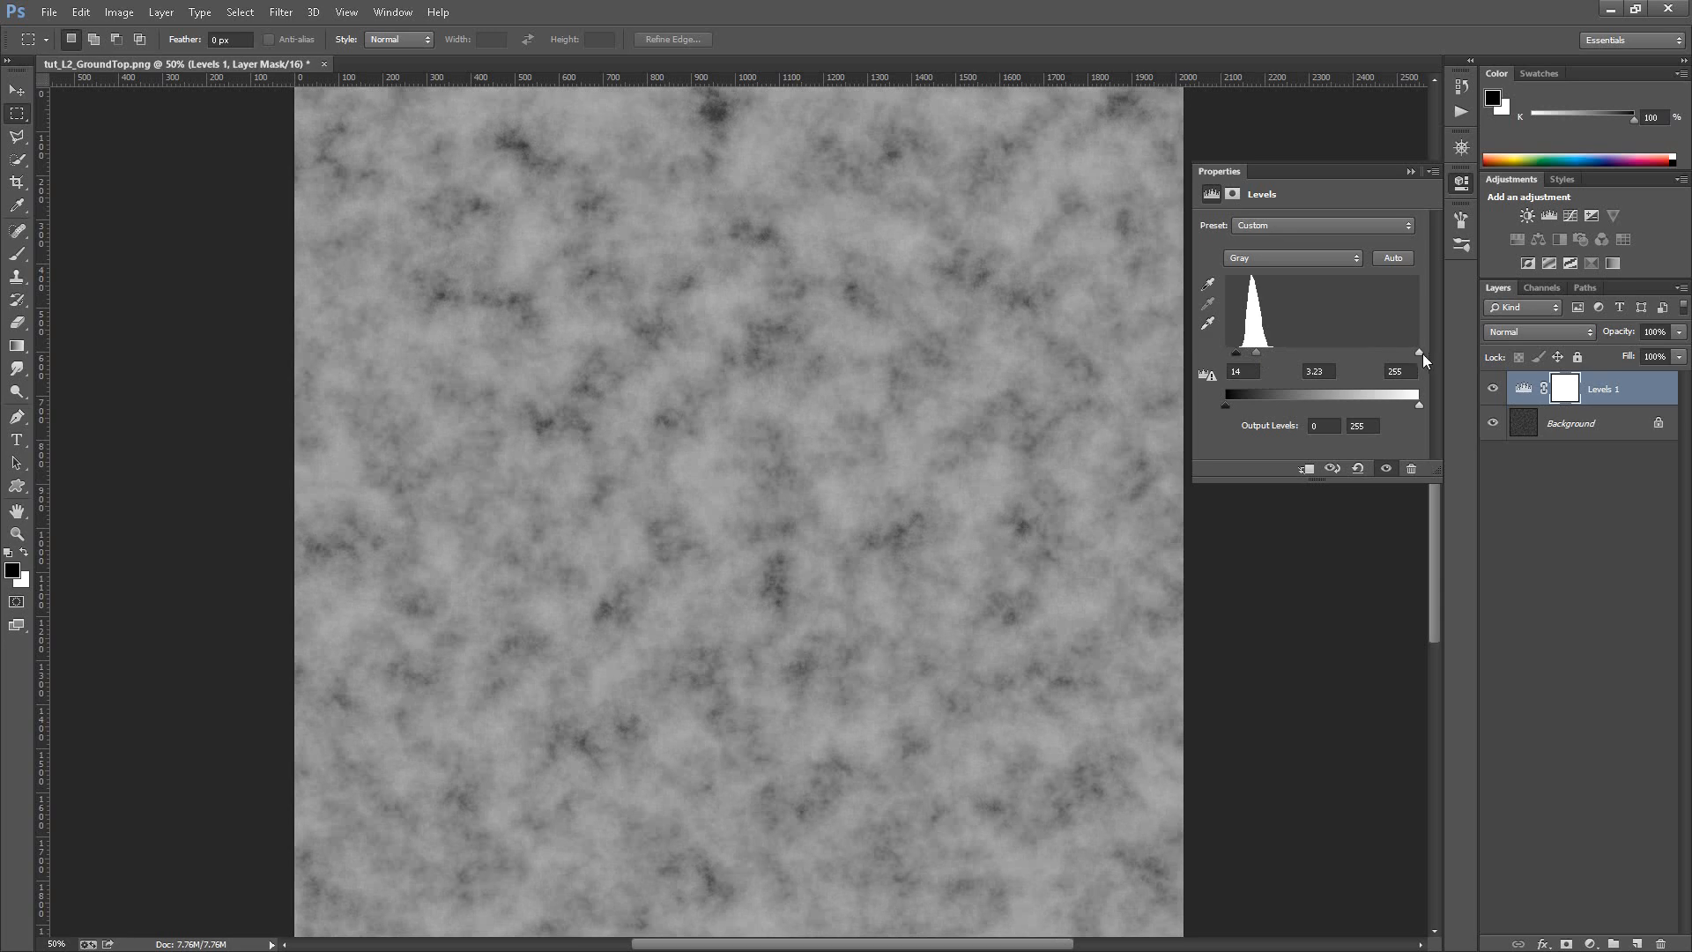
left_click_drag(1419, 352, 1302, 357)
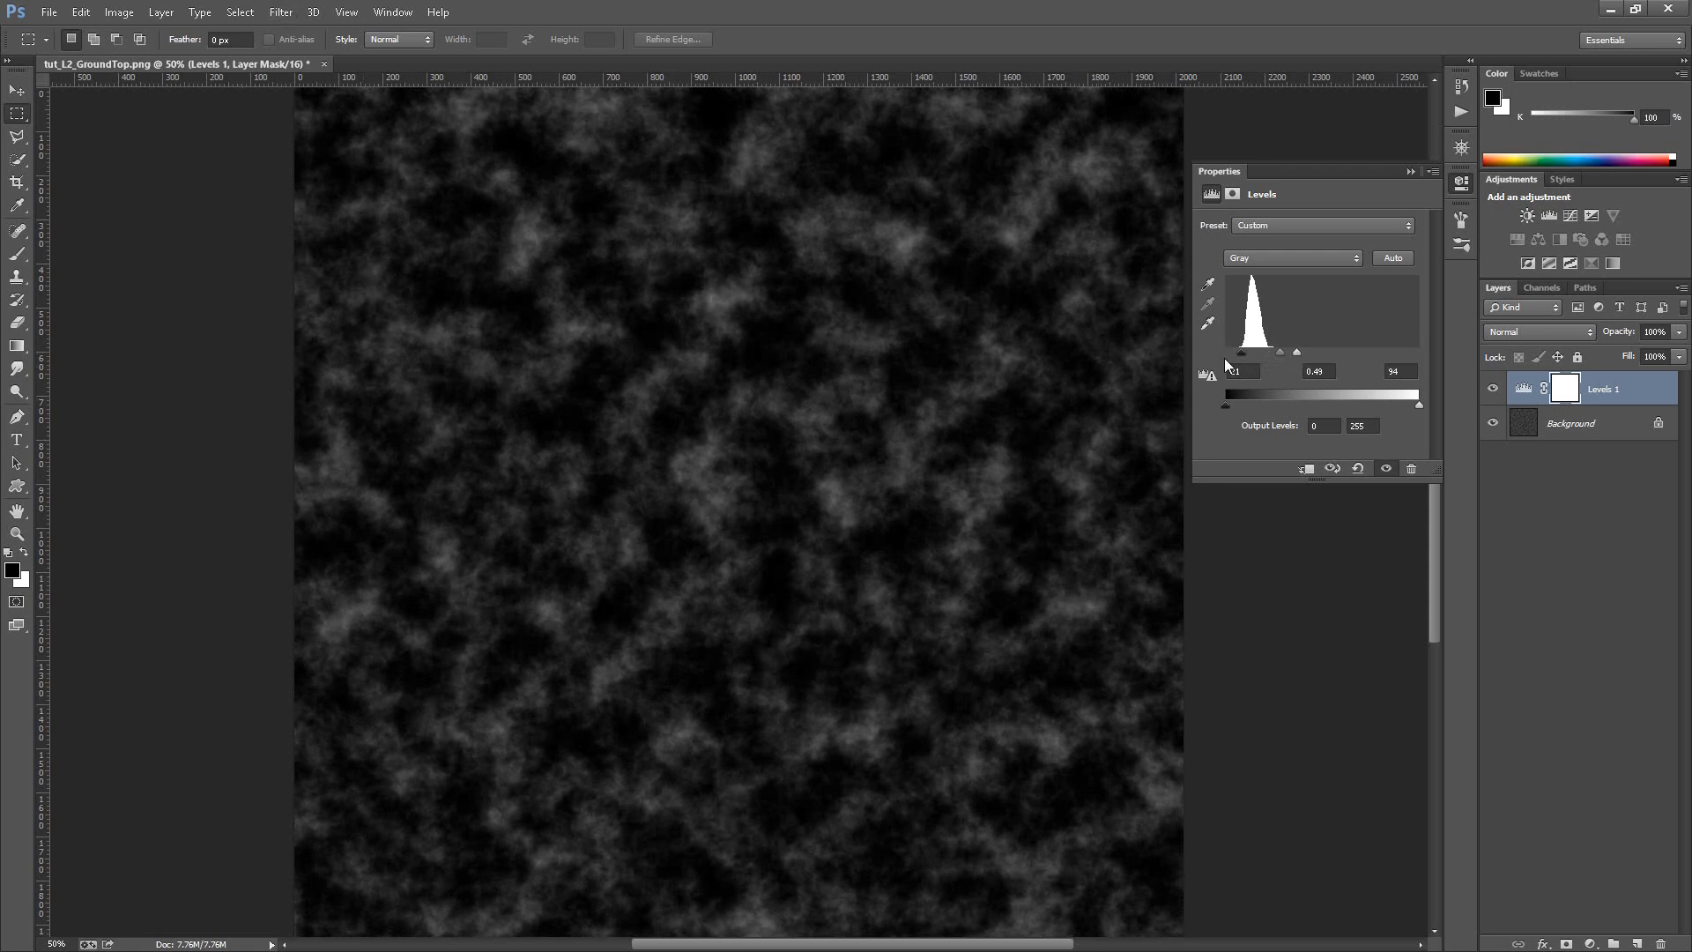
left_click_drag(1296, 352, 1288, 356)
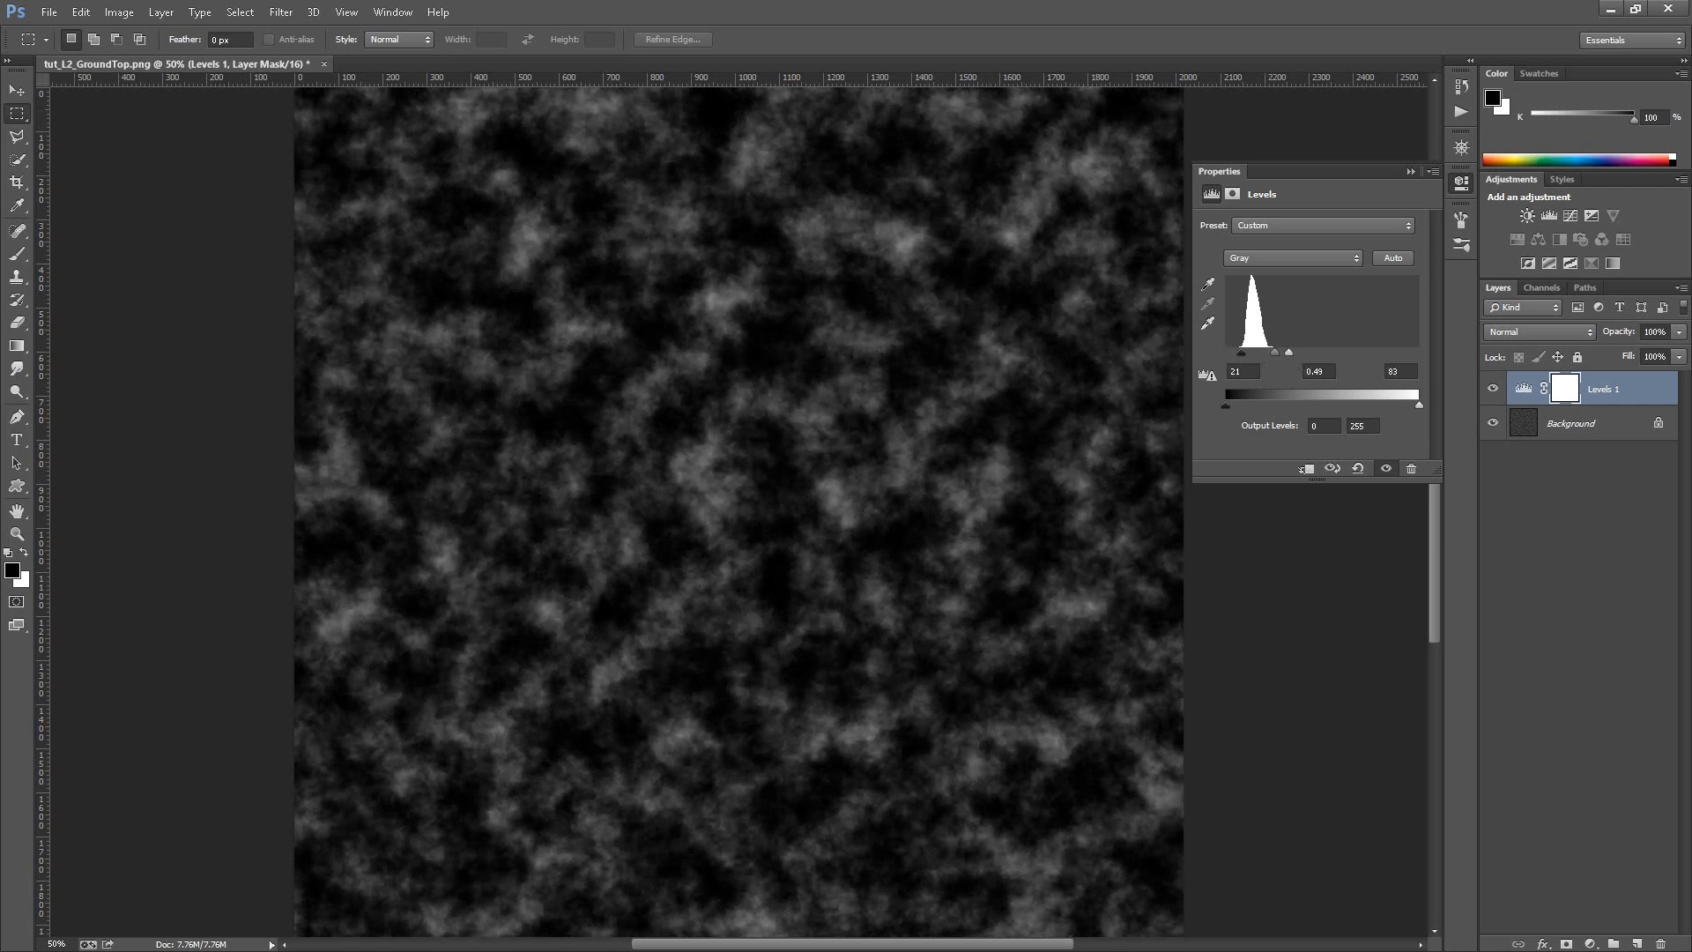
Save the adjusted mask as PNG over tut_L2_GroundTop.png with smallest compression and no interlacing, and return to the tutArea folder.
left_click(44, 15)
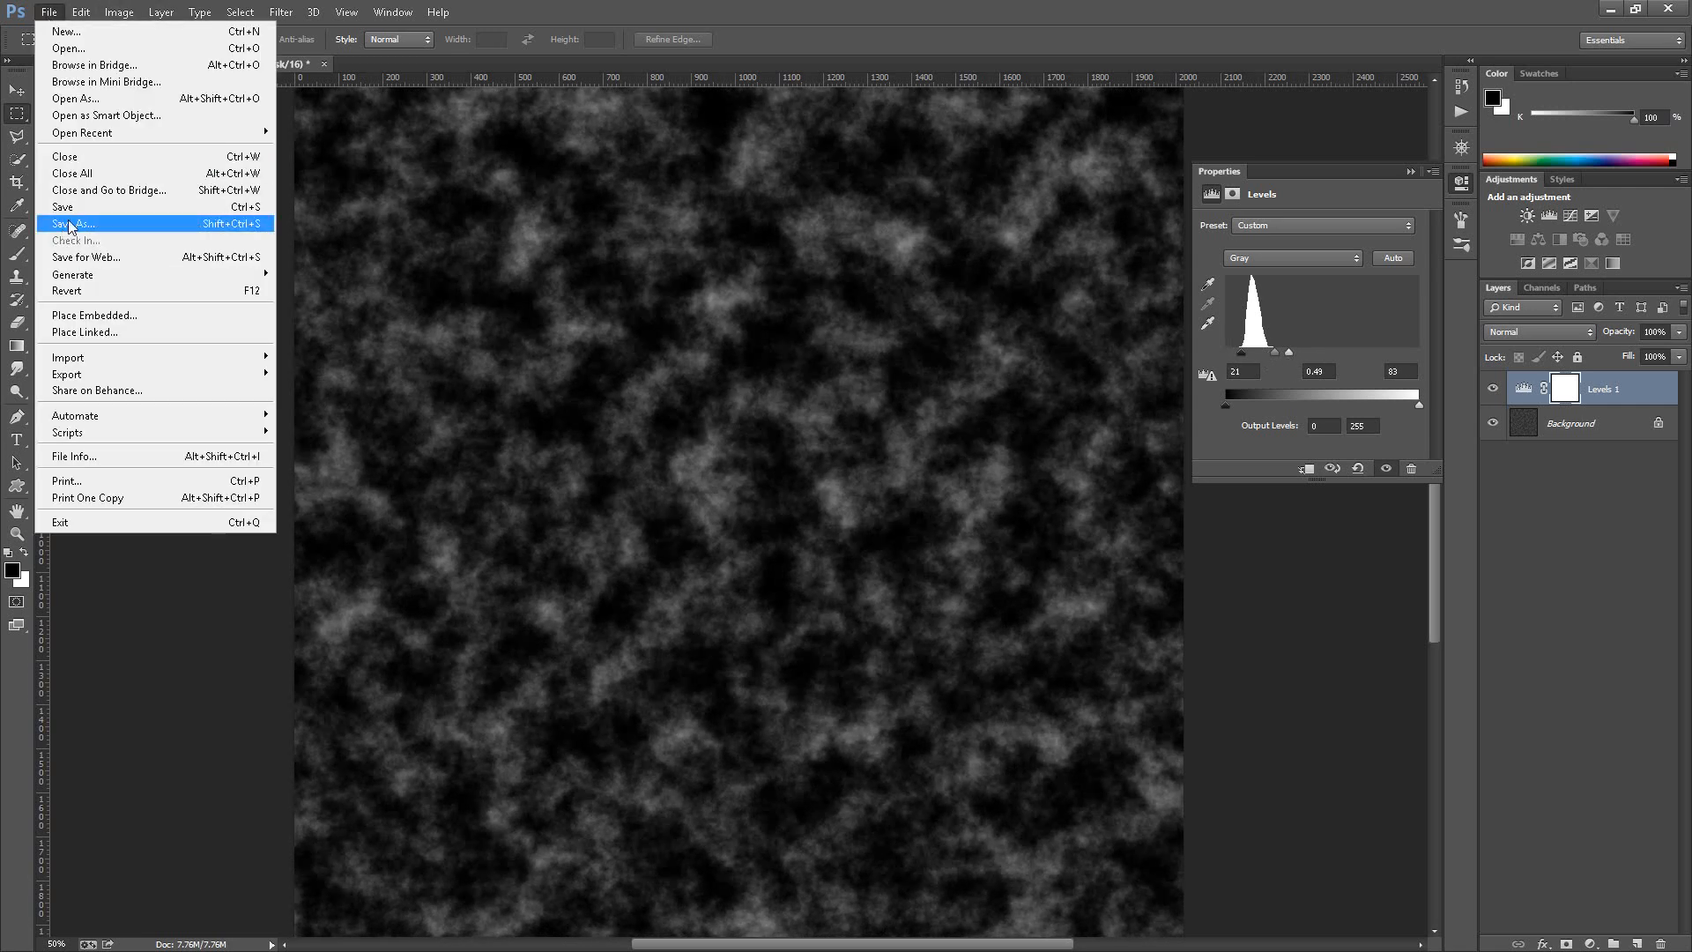
left_click(79, 226)
left_click(335, 408)
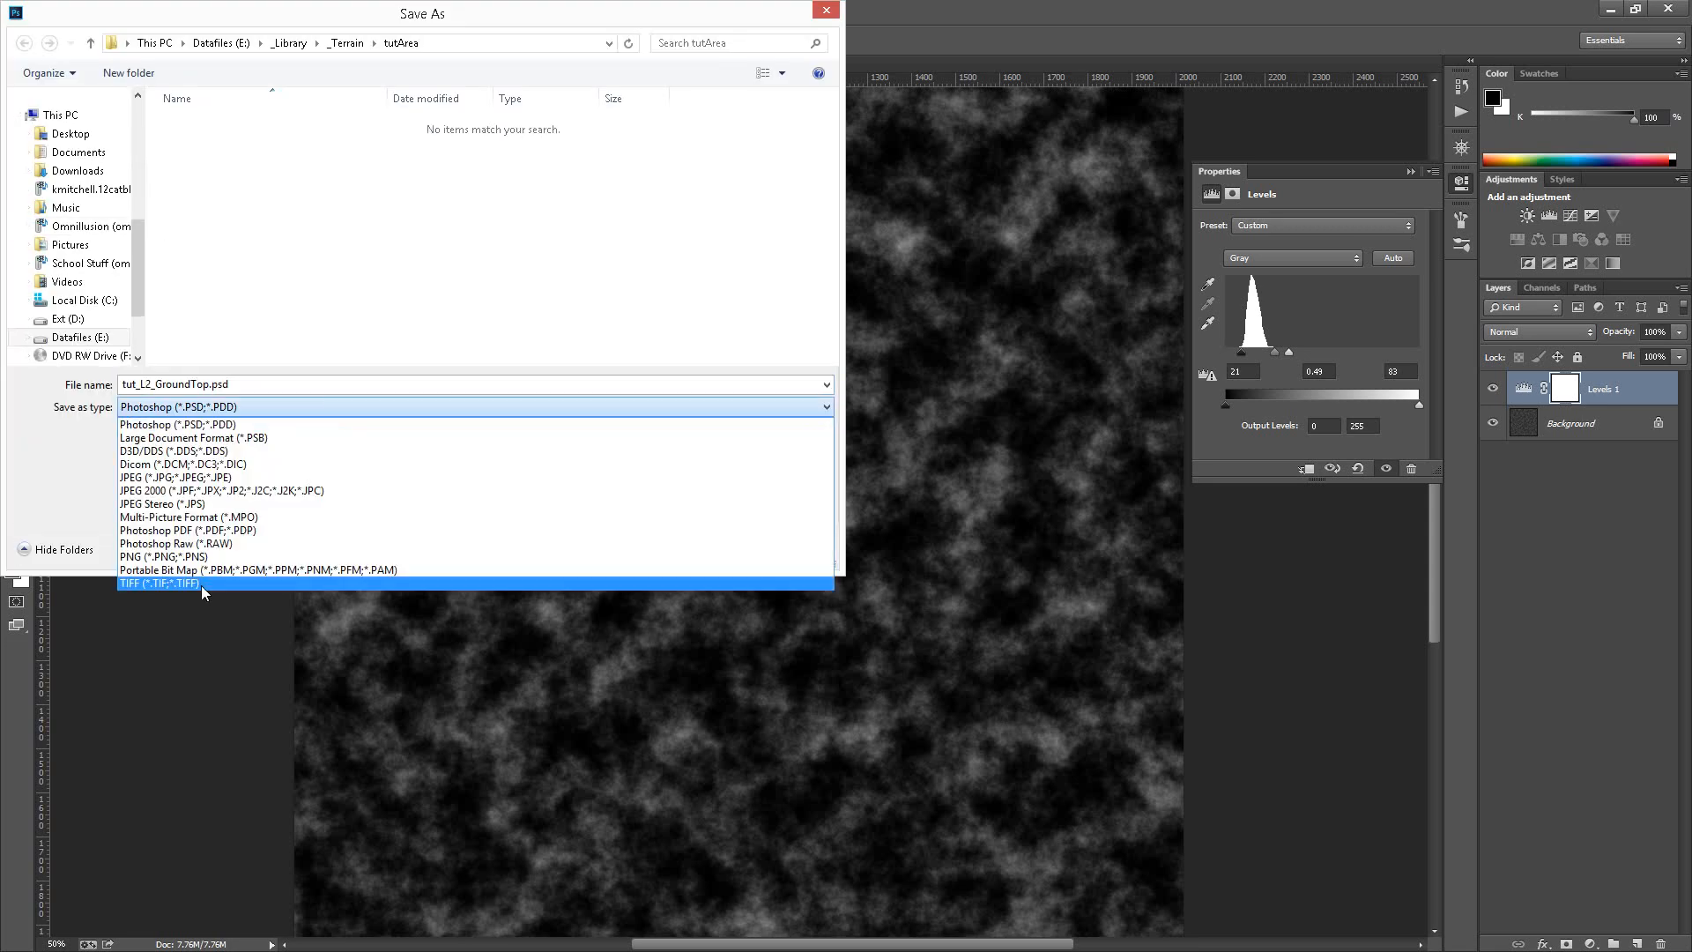
left_click(215, 552)
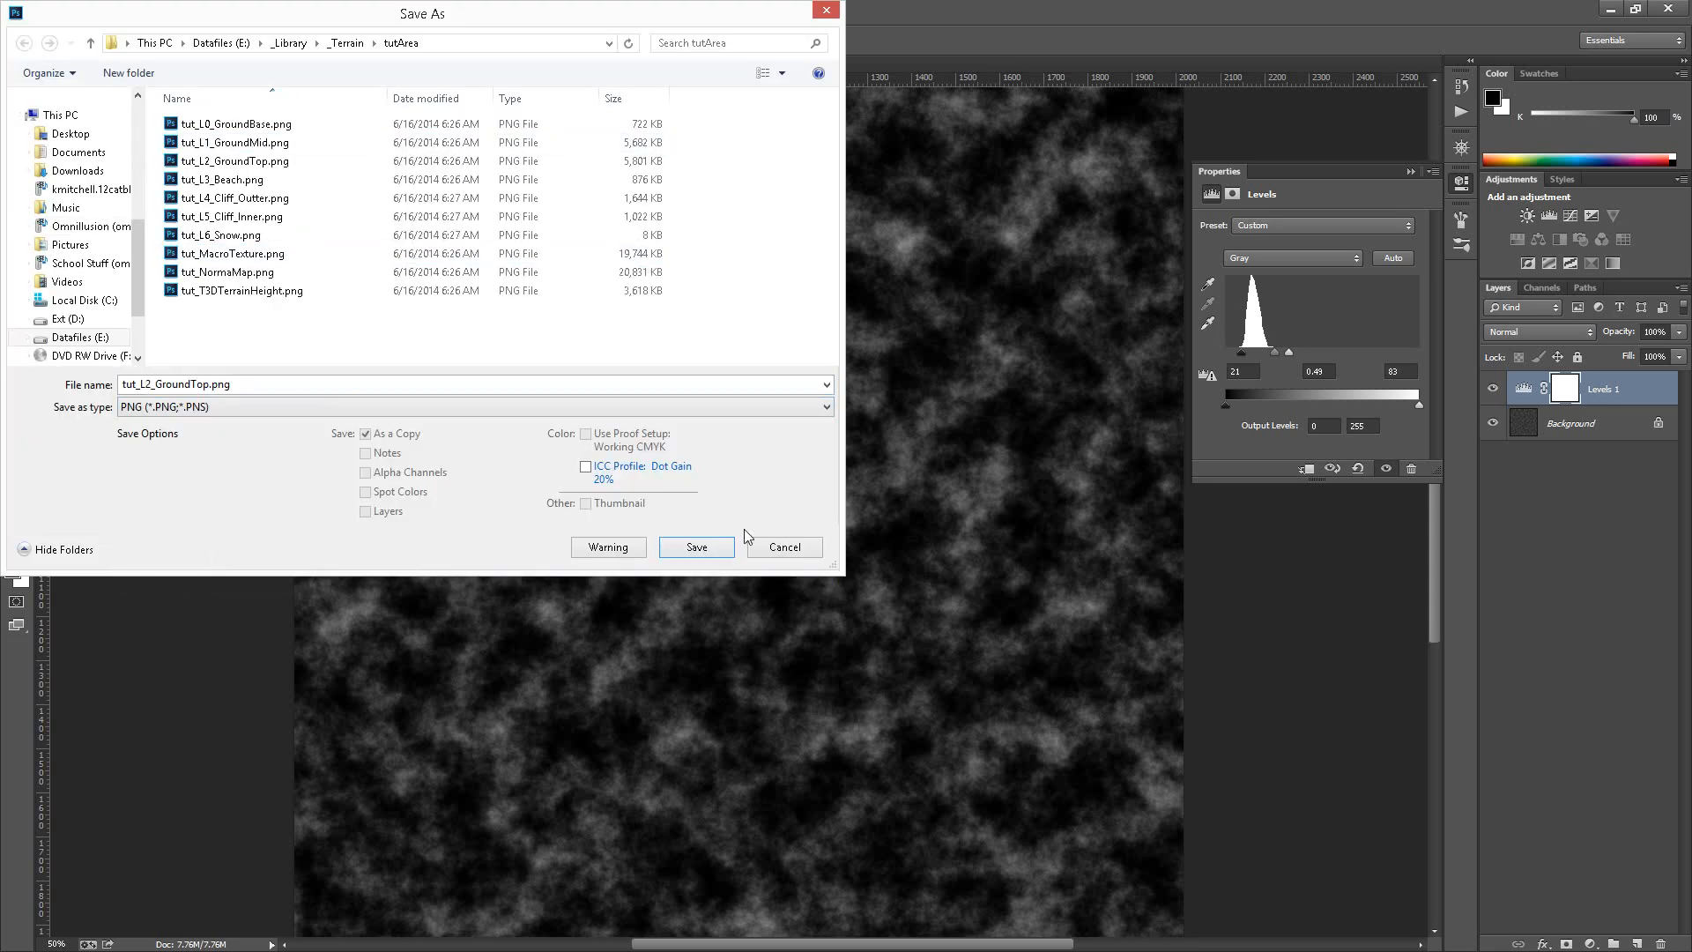
left_click(722, 545)
left_click(896, 489)
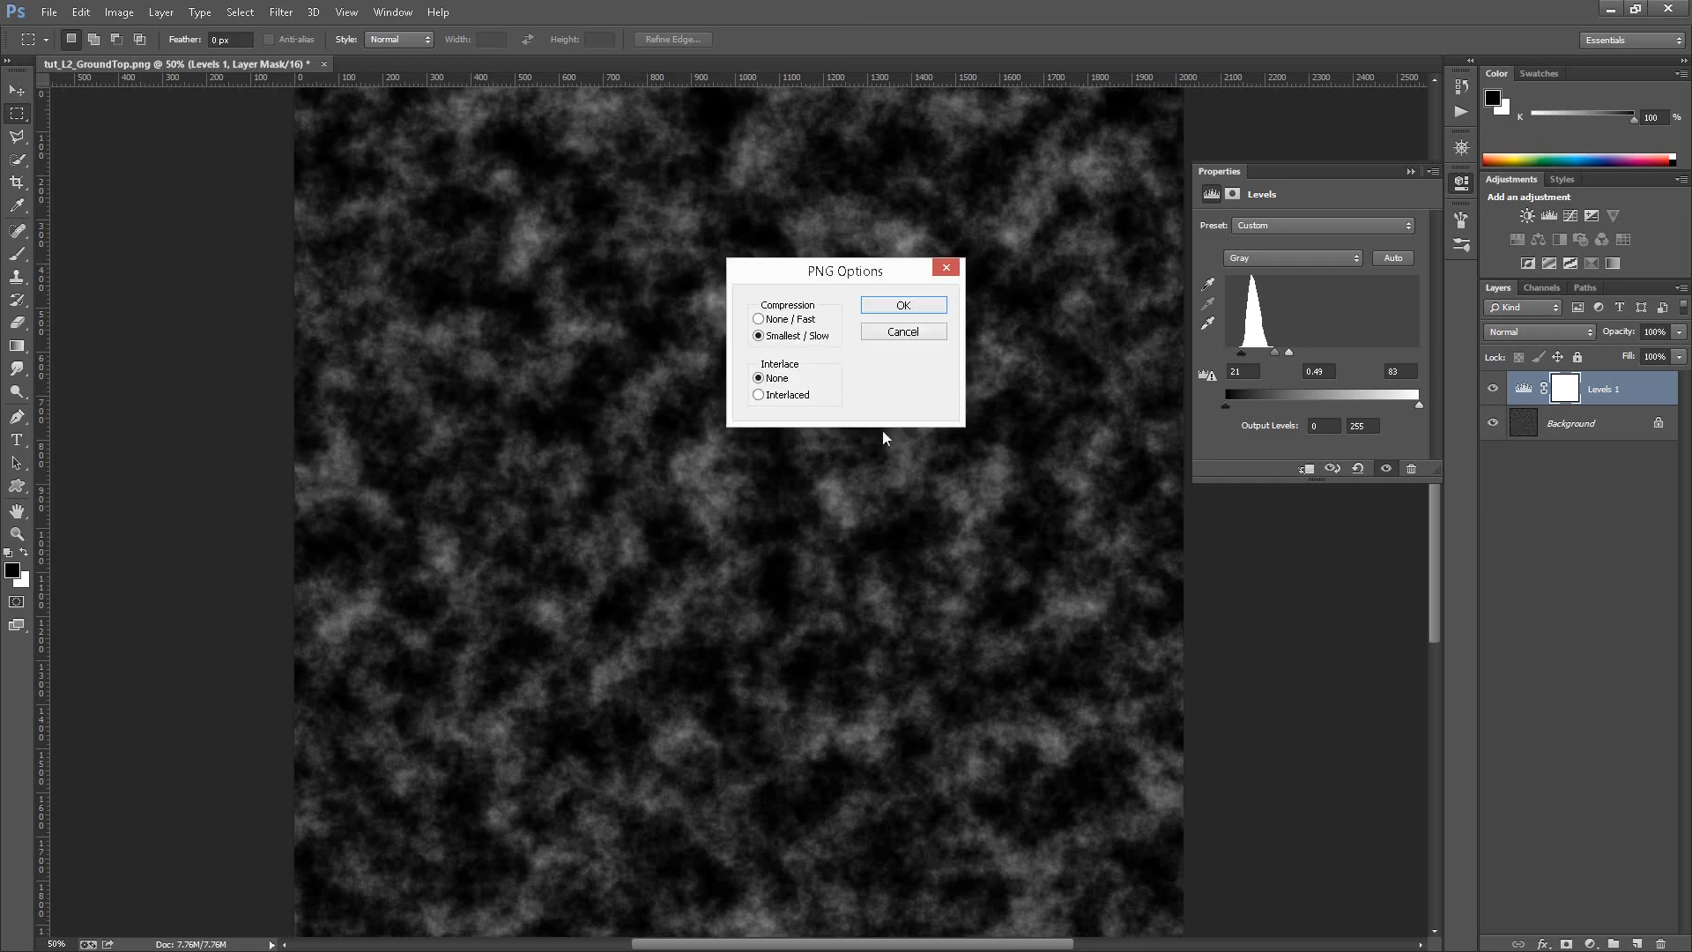
left_click(892, 307)
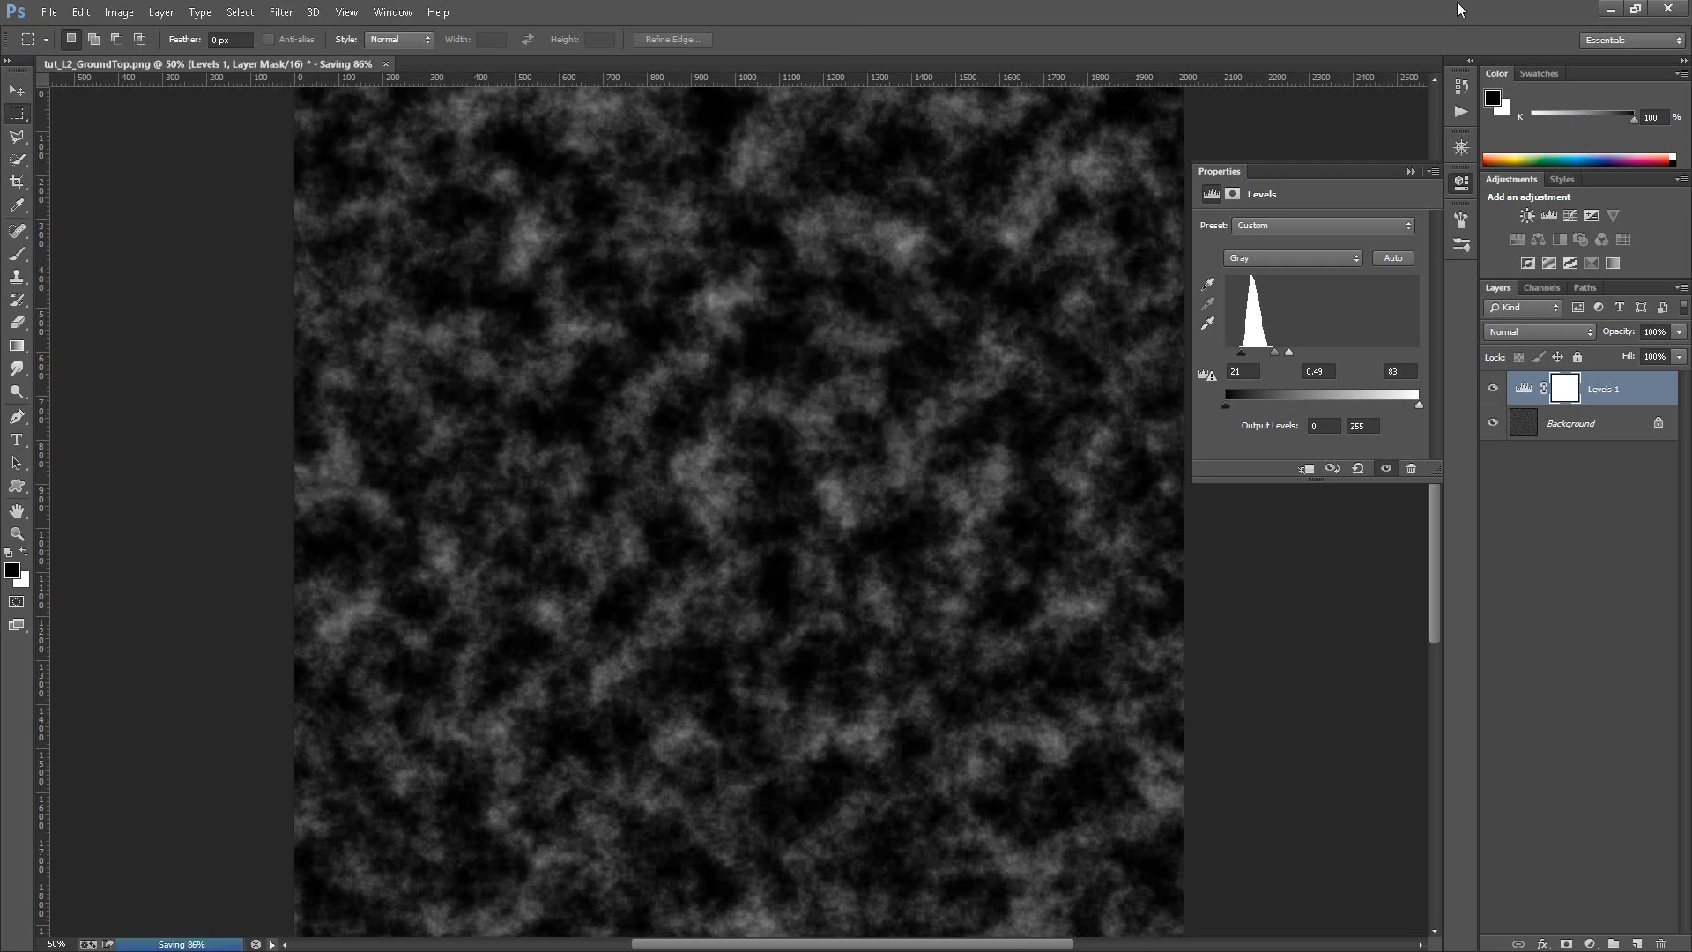
left_click(1613, 11)
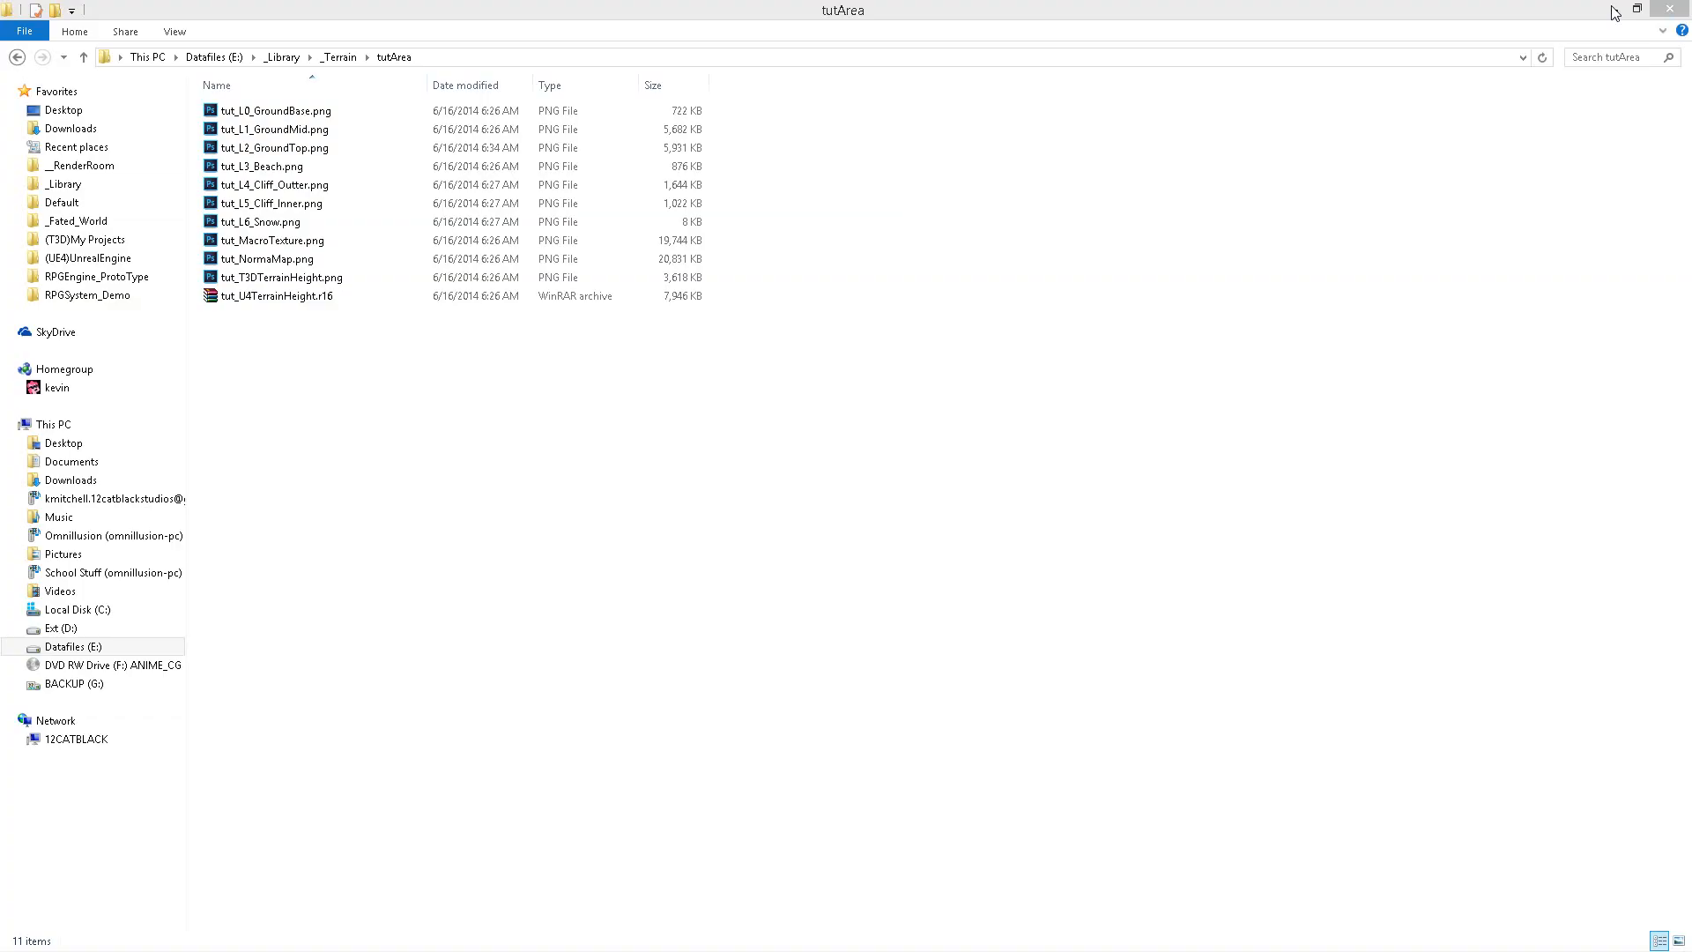
Delete tut_L0_GroundBase.png and tut_L1_GroundMid.png from the tutArea folder.
left_click(420, 129)
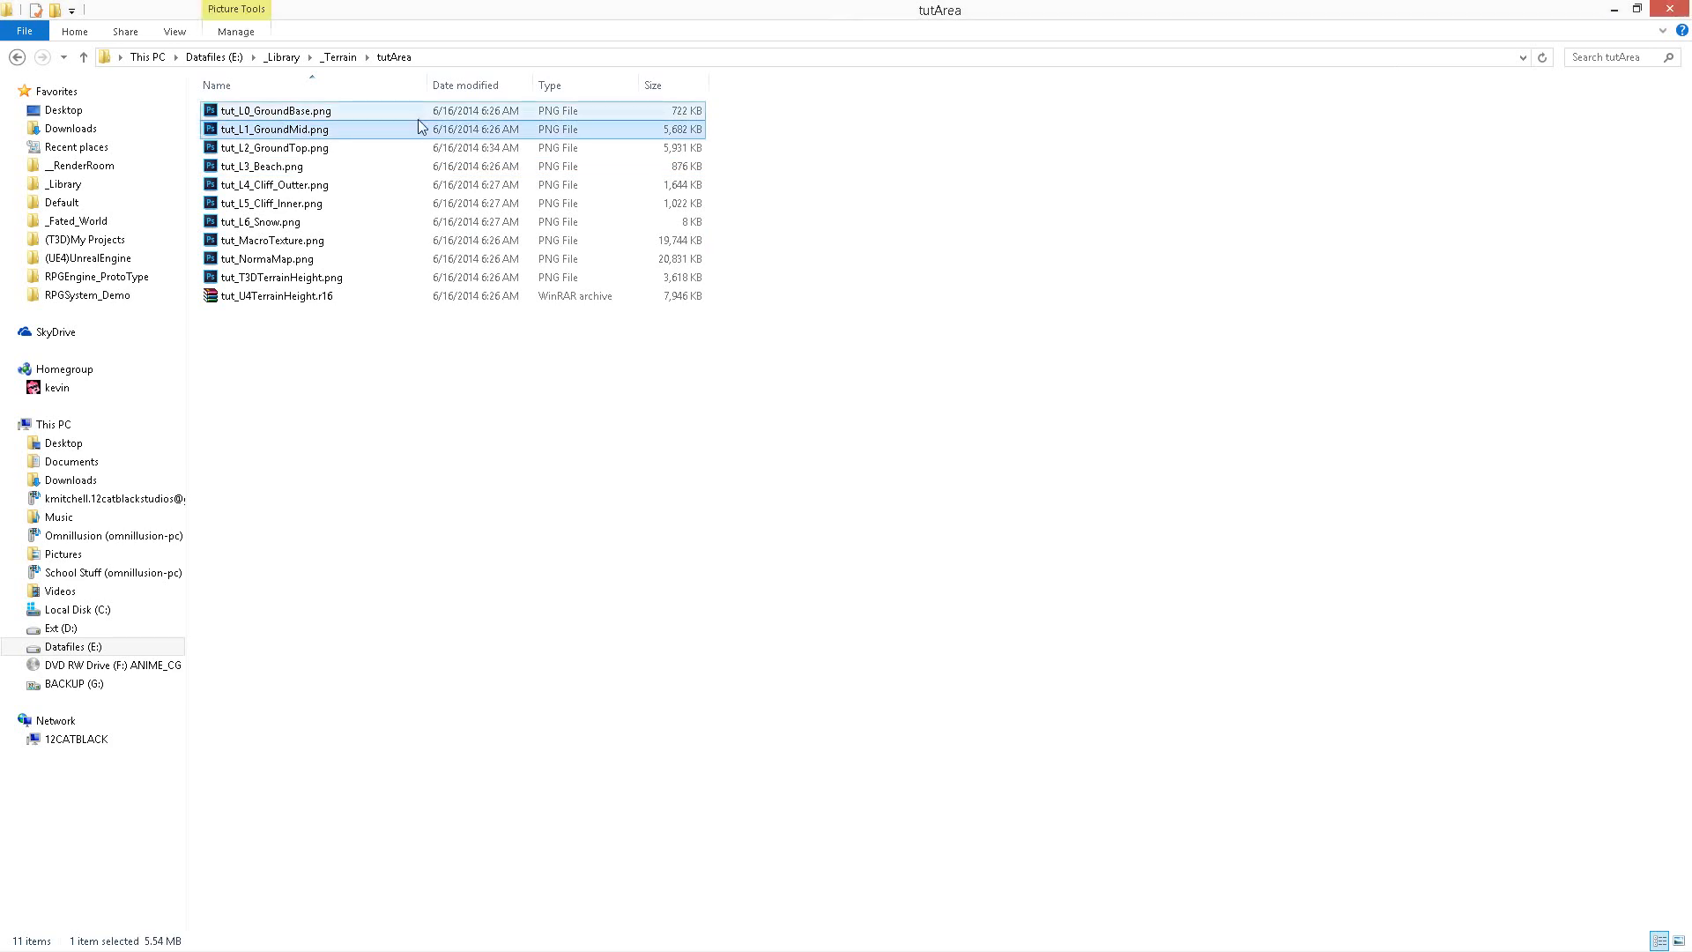
key("Down")
key("Up")
key("shift+Up")
key("Delete")
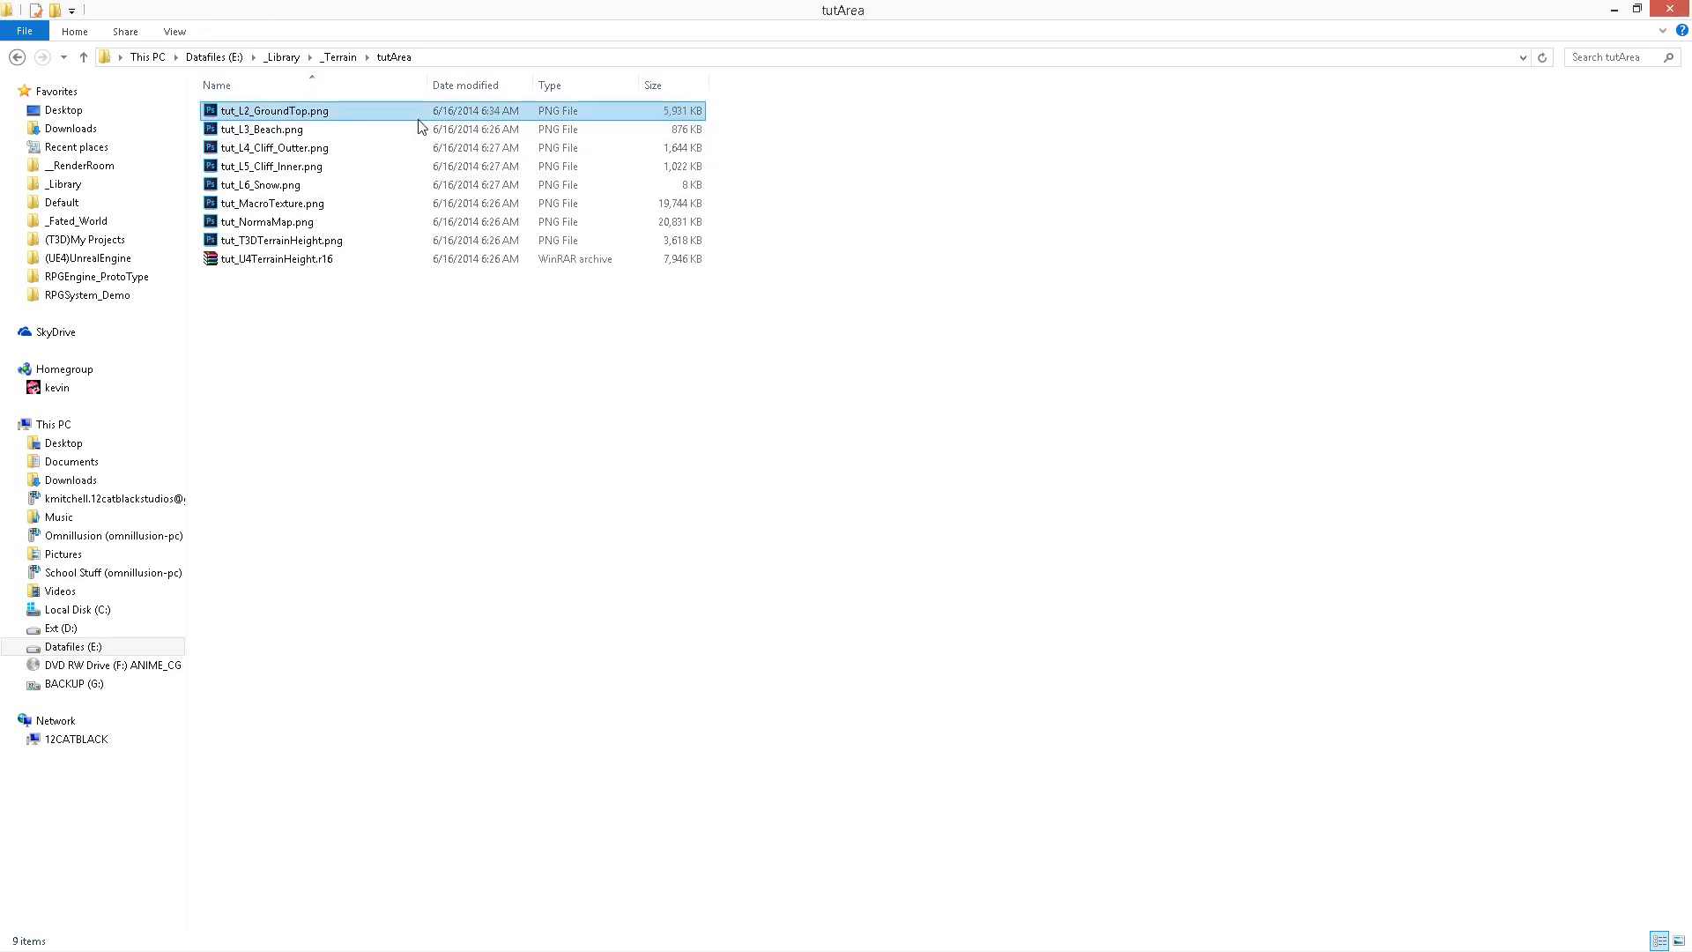
Go over the remaining layer masks and preview tut_L4_Cliff_Outter.png in a maximized Windows Photo Viewer.
left_click(335, 112)
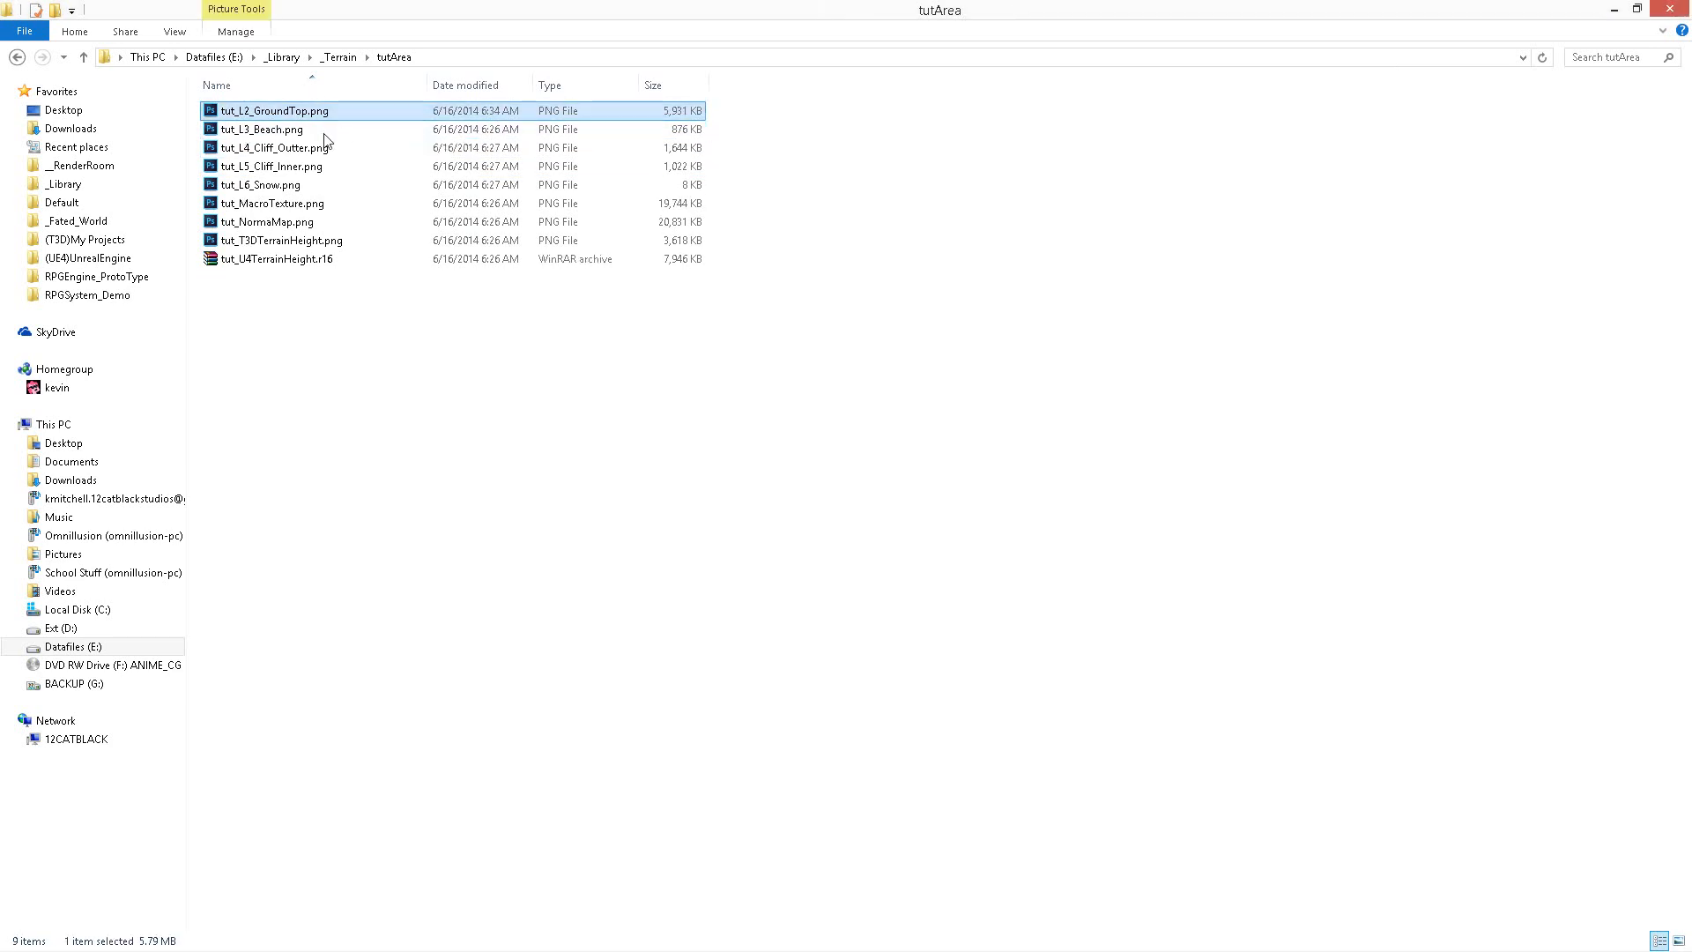
left_click(298, 132, "ctrl")
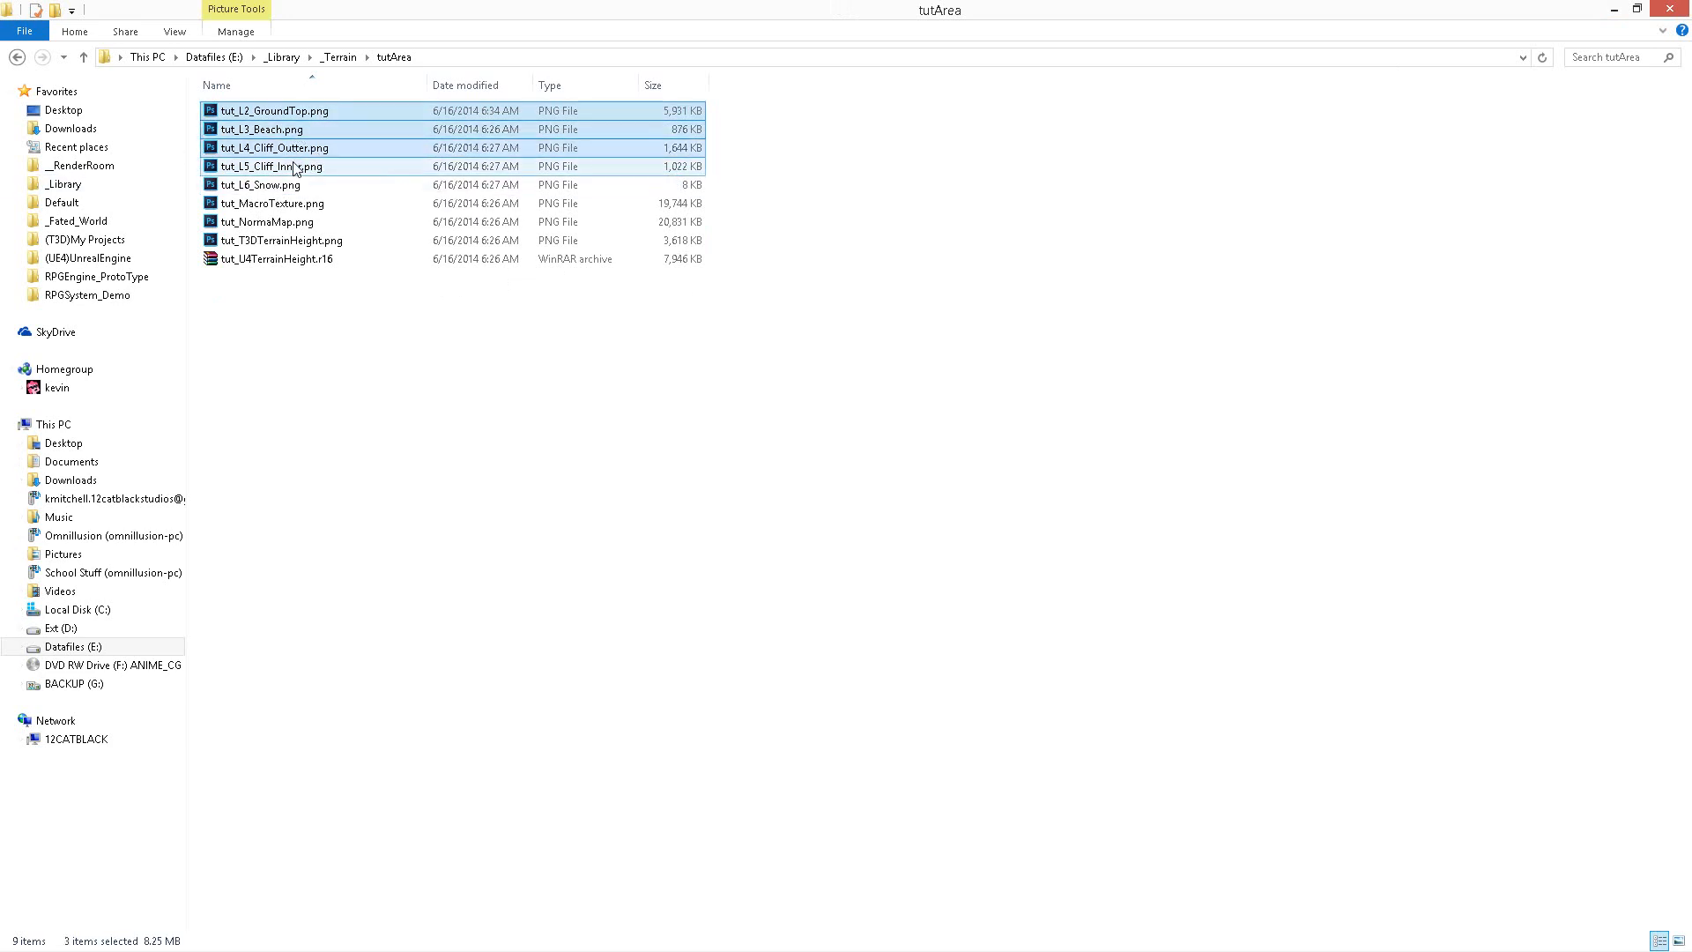
left_click(298, 169)
left_click(312, 148)
right_click(311, 148)
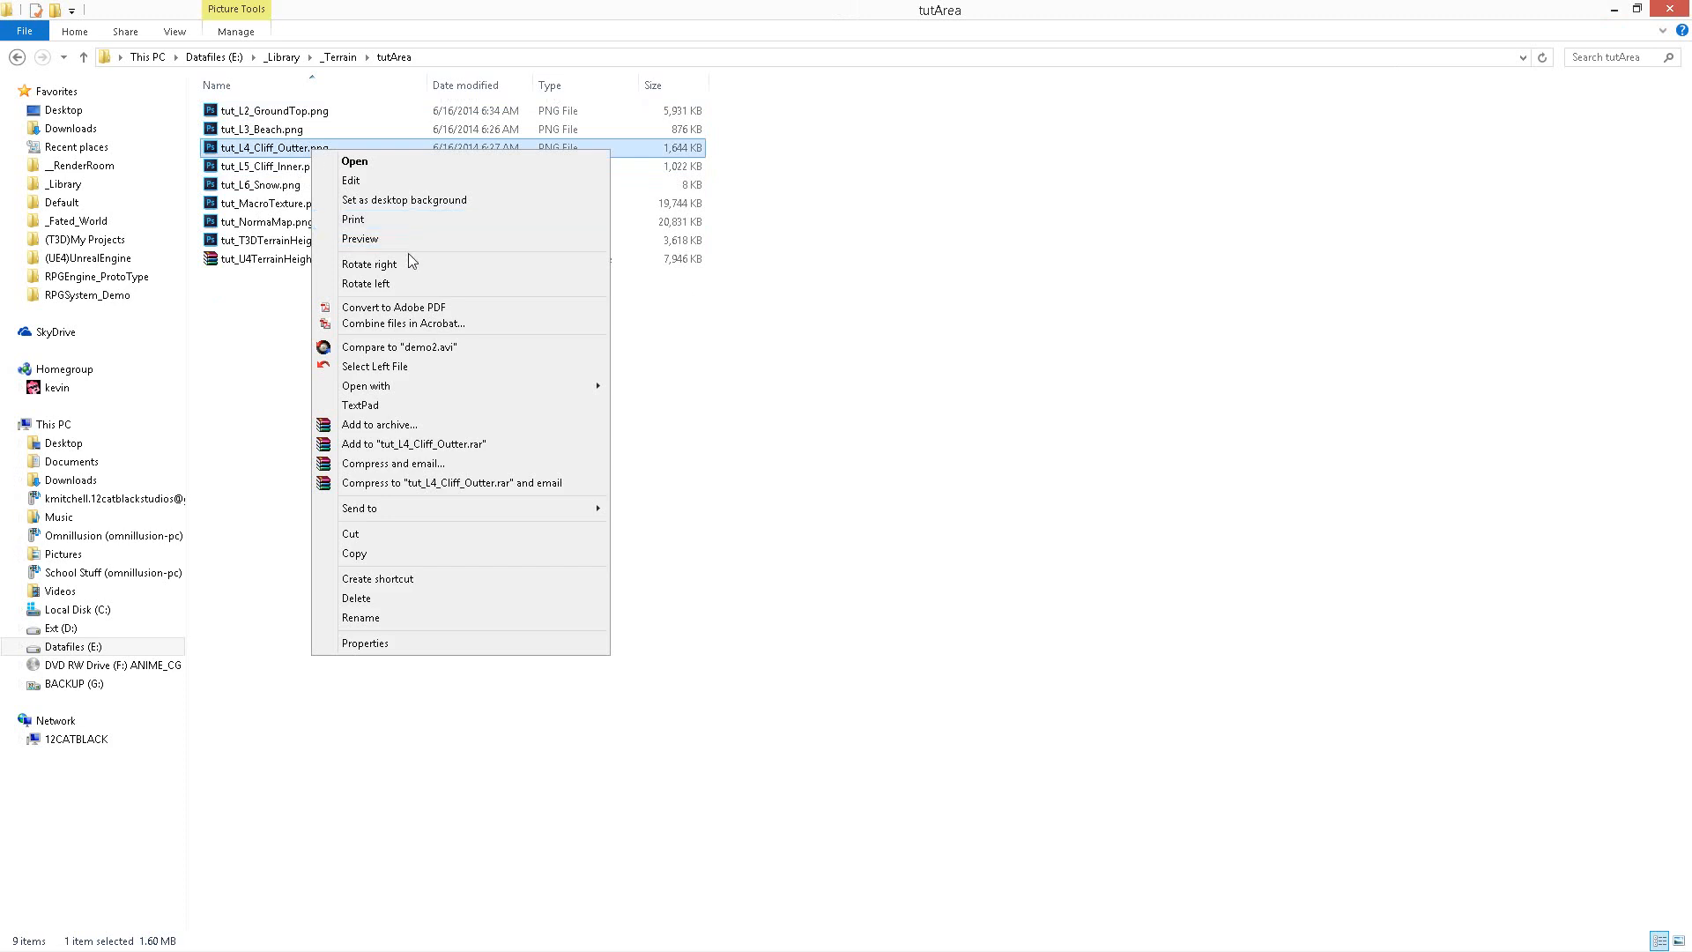
left_click(445, 238)
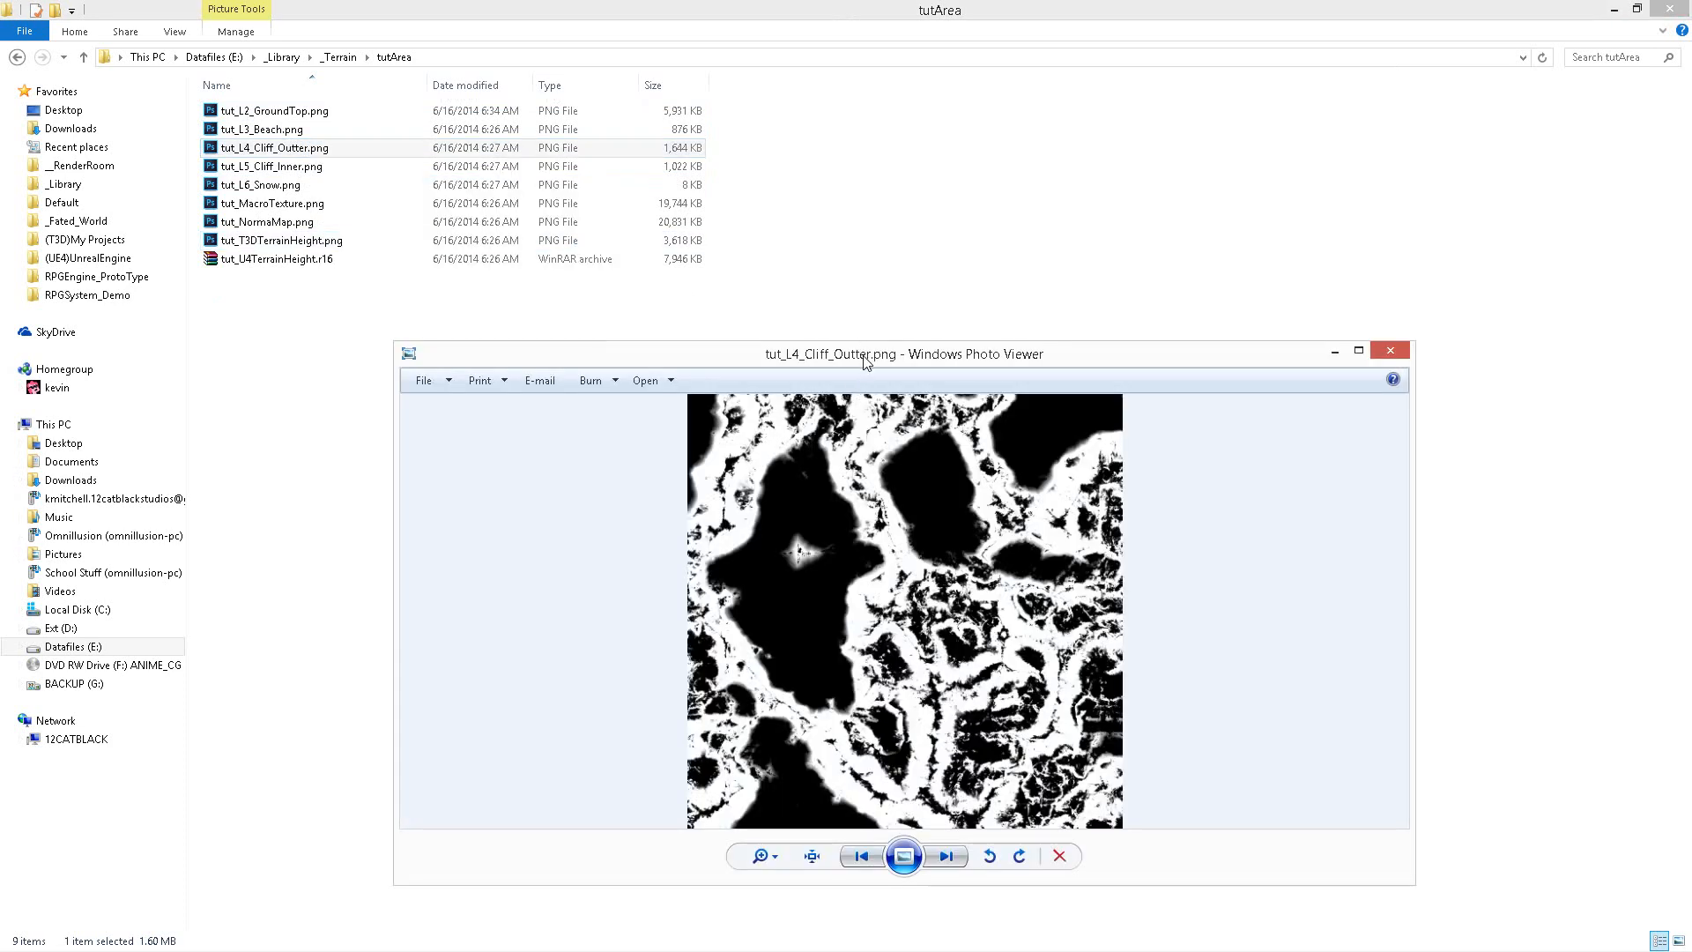
double_click(862, 351)
Compare the tut_L4_Cliff_Outter.png and tut_L5_Cliff_Inner.png masks by switching back and forth between them.
key("Right")
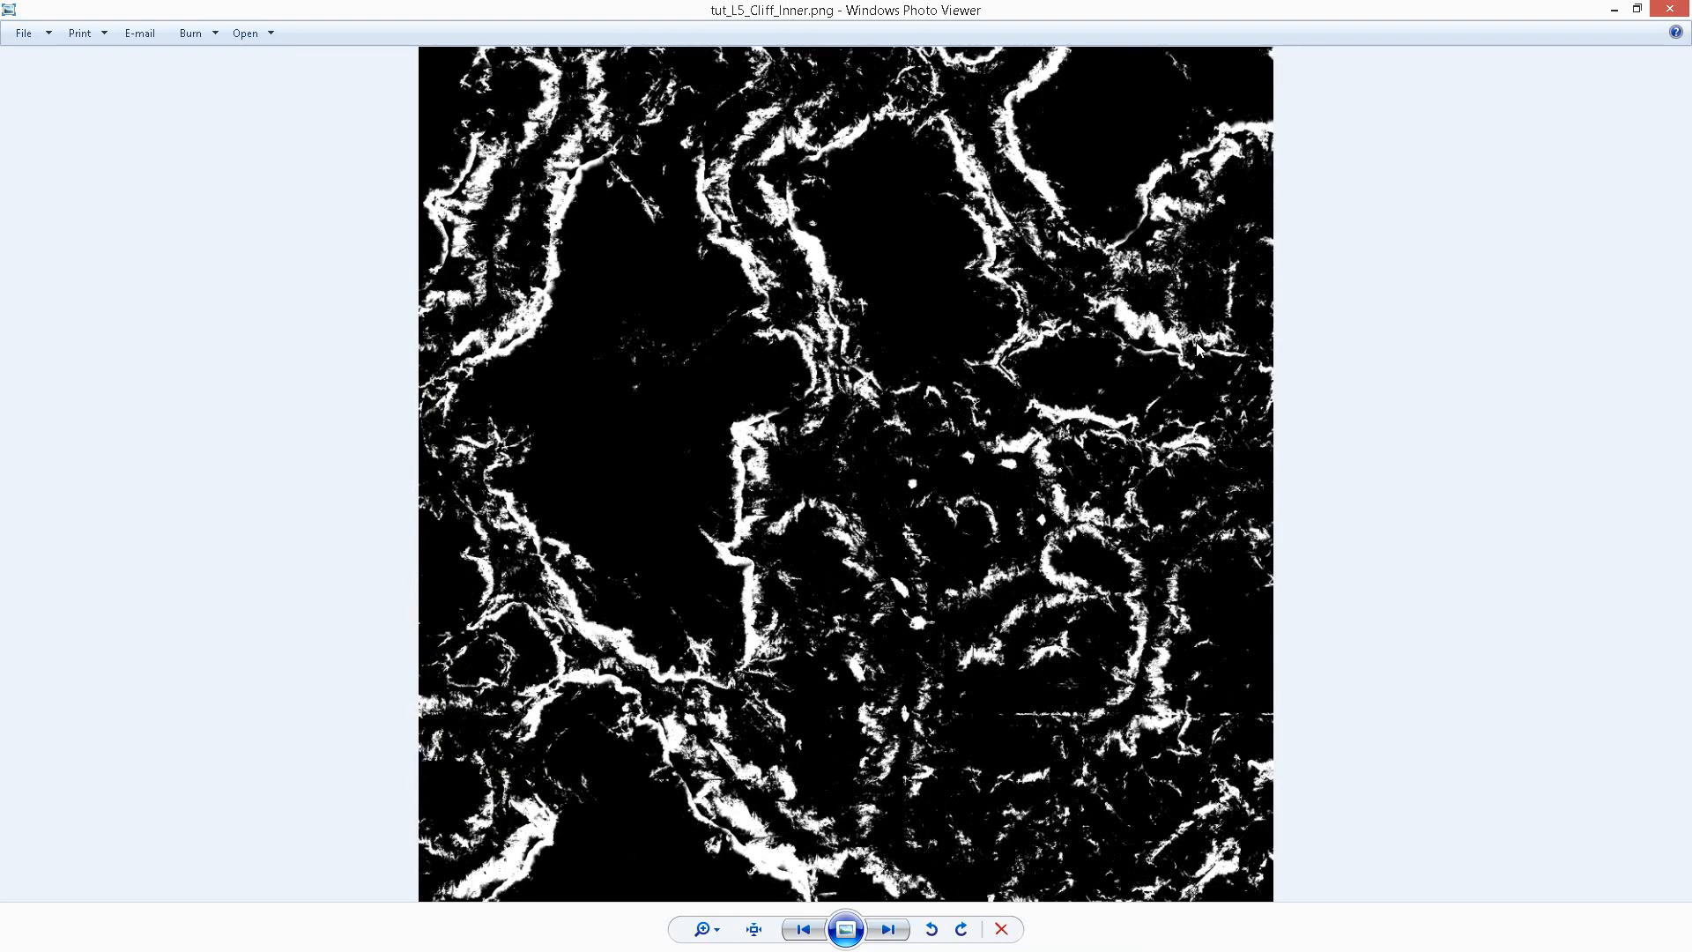
key("Left")
key("Right")
key("Left")
key("Right")
key("Left")
key("Right")
key("Left")
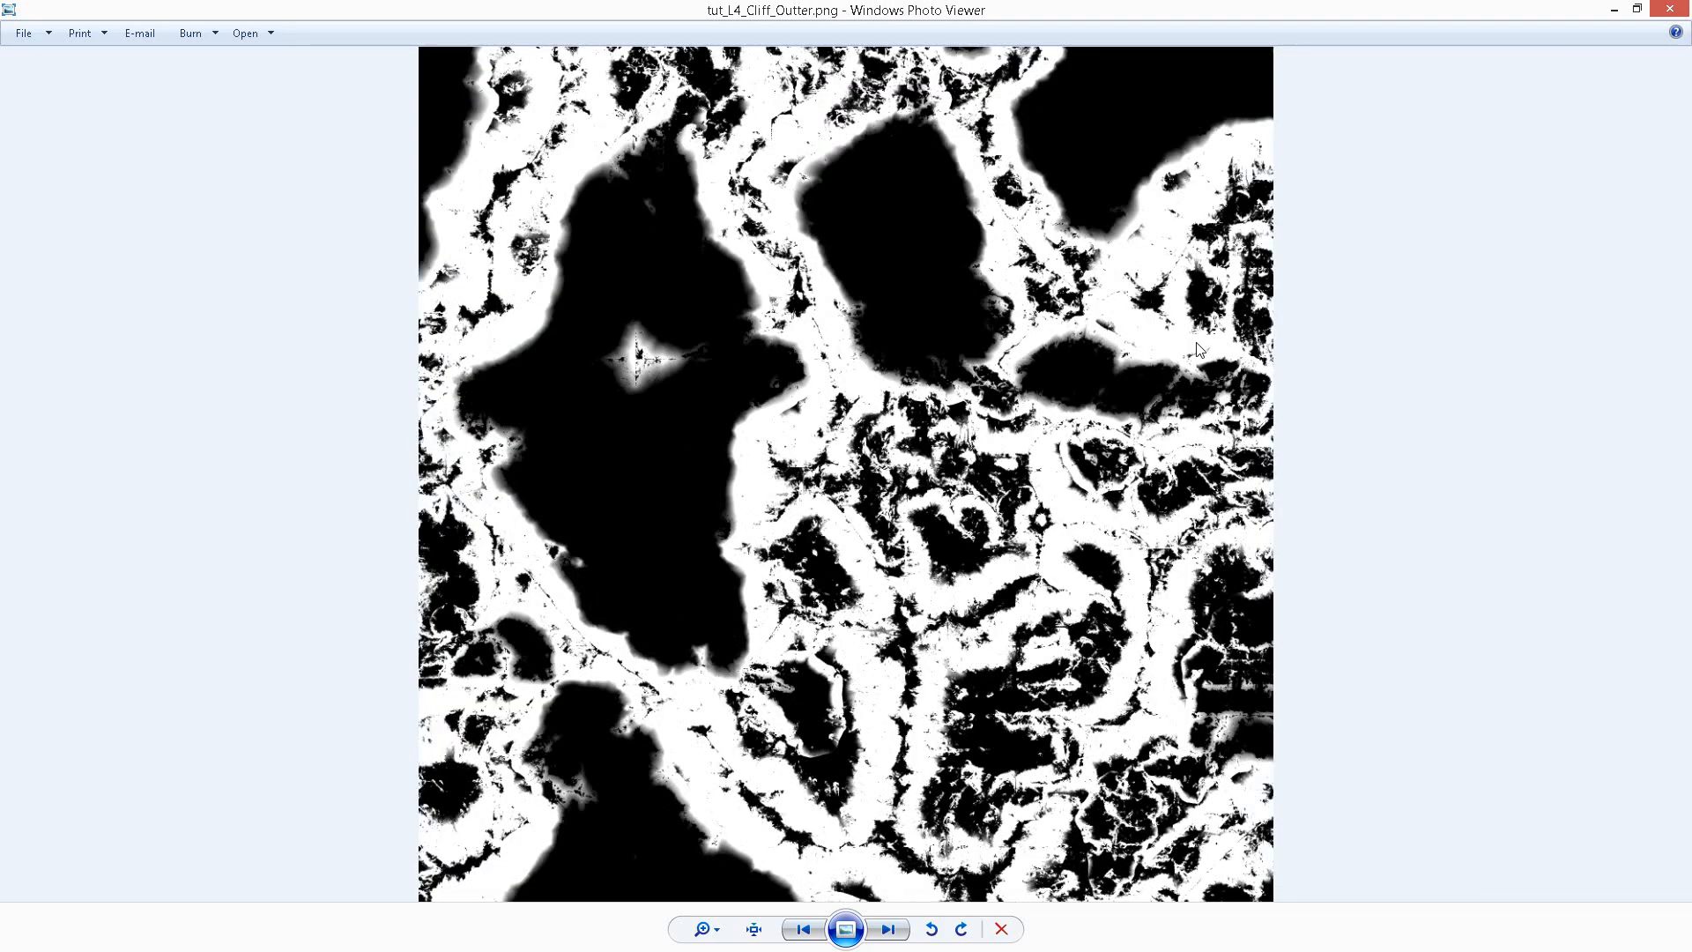
key("Right")
key("Left")
key("Right")
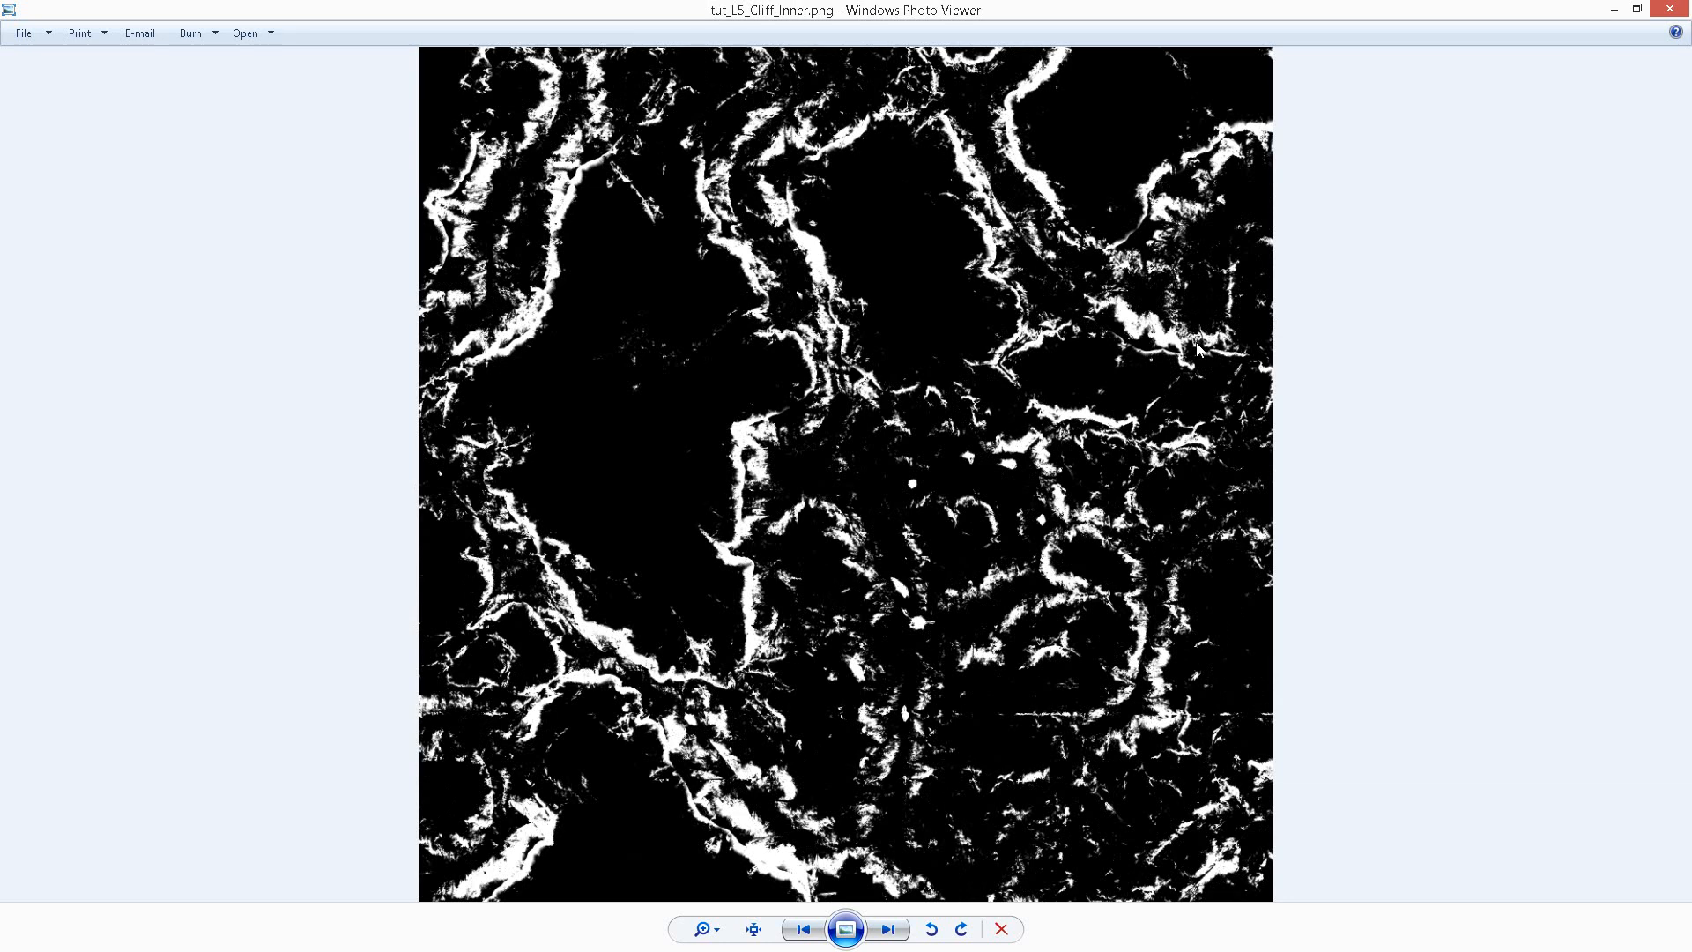
Examine tut_MacroTexture.png and the maps next to it, and close the photo viewer.
key("Right")
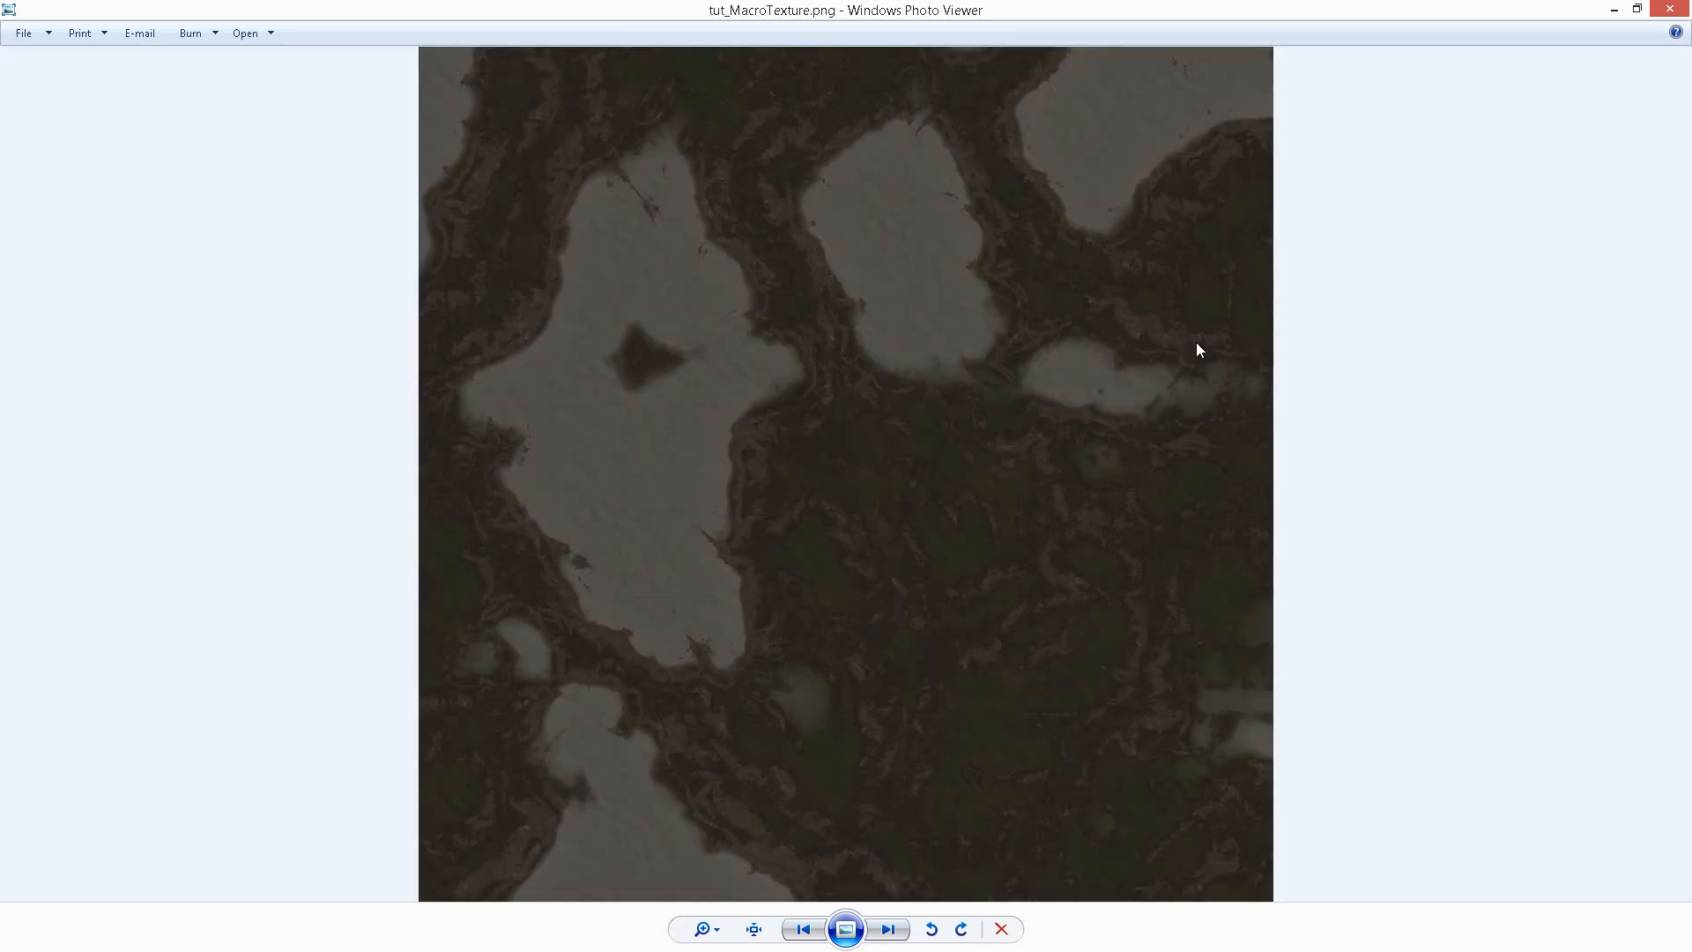
key("Left")
key("Right")
key("Right")
key("Left")
key("Left")
key("Right")
left_click(1677, 7)
left_click(381, 411)
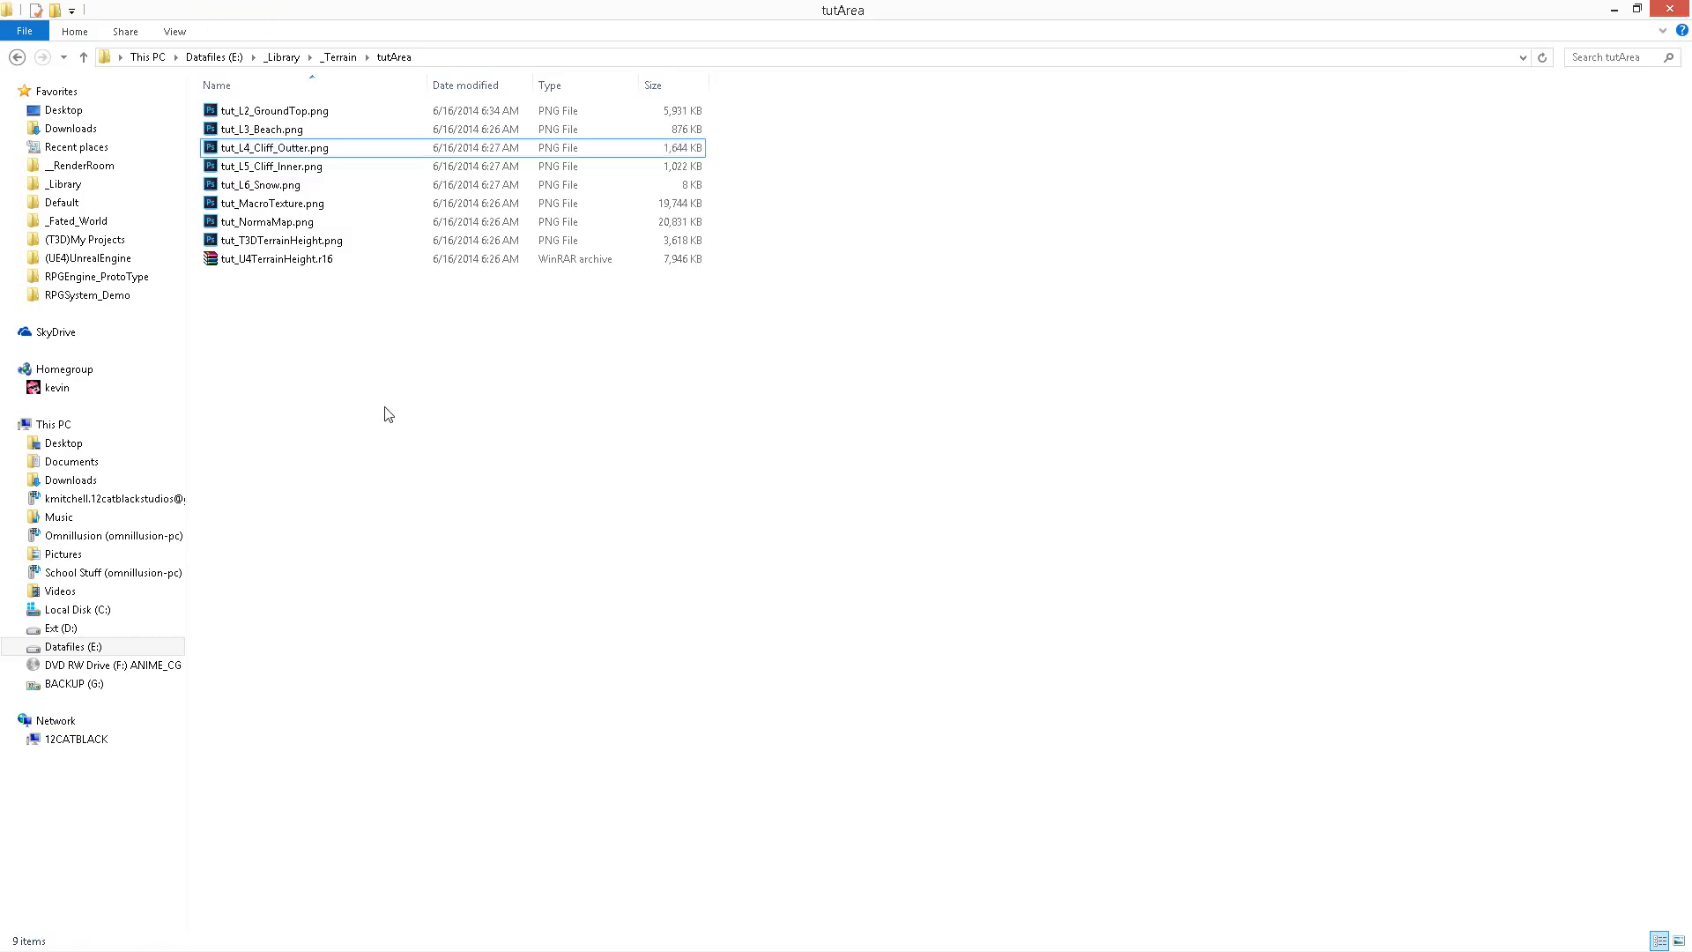
Switch to Unreal Editor, enter Landscape mode and set the new landscape to Import from File.
left_click_drag(578, 2, 0, 564)
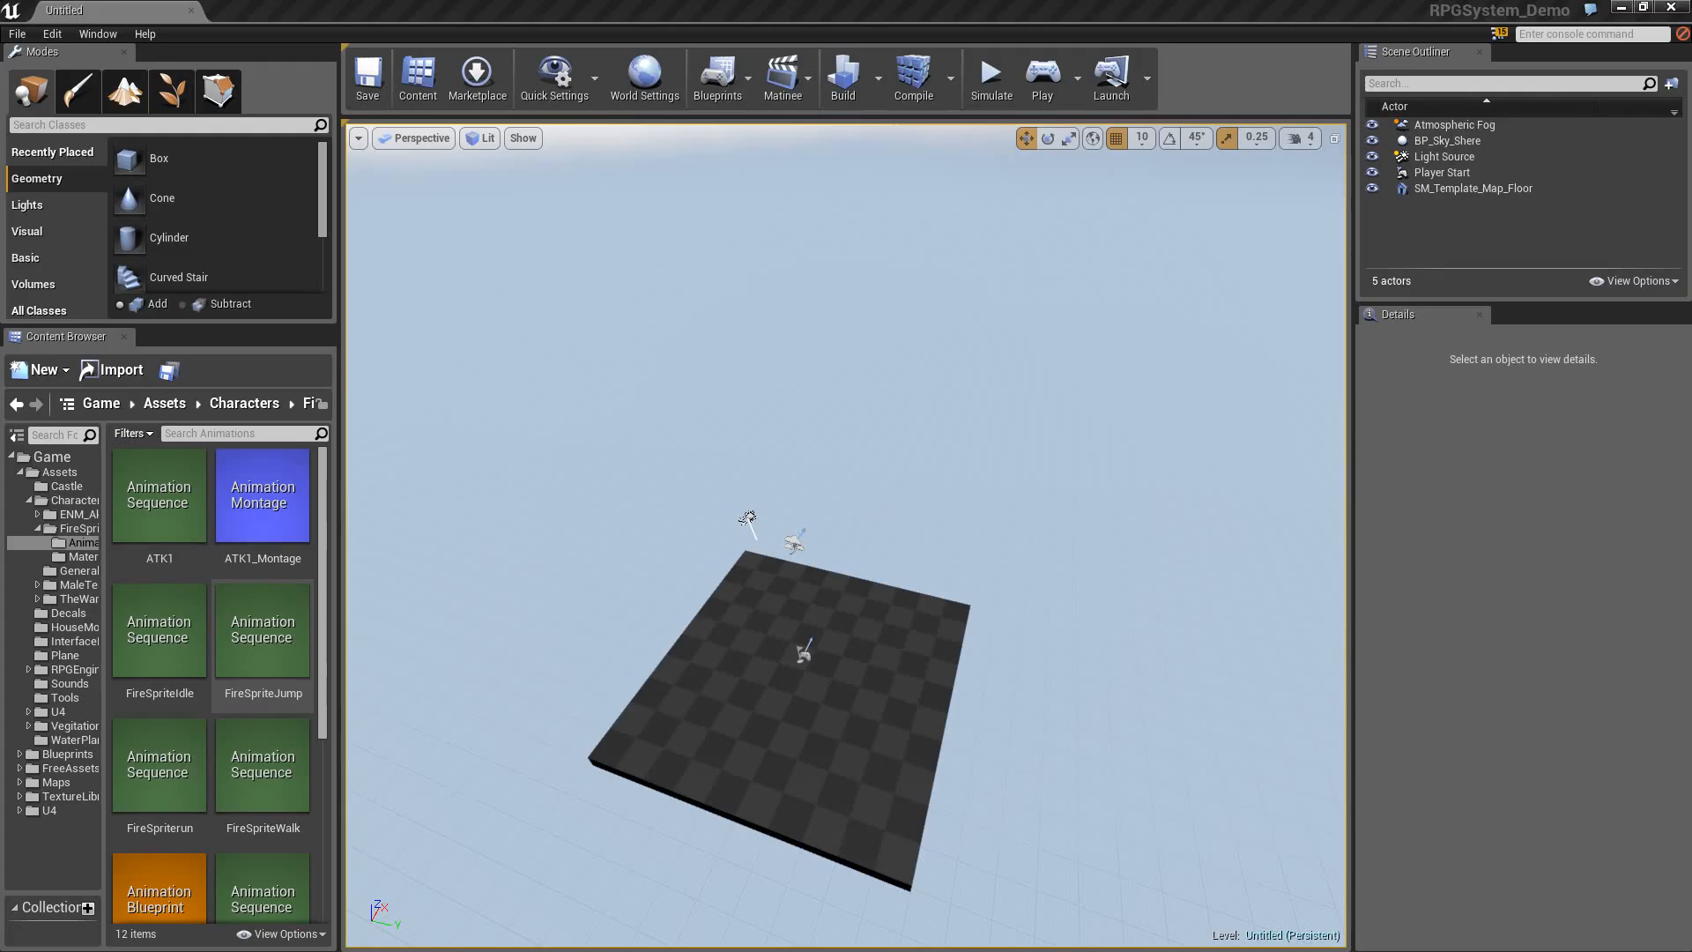
right_click_drag(641, 615, 533, 467)
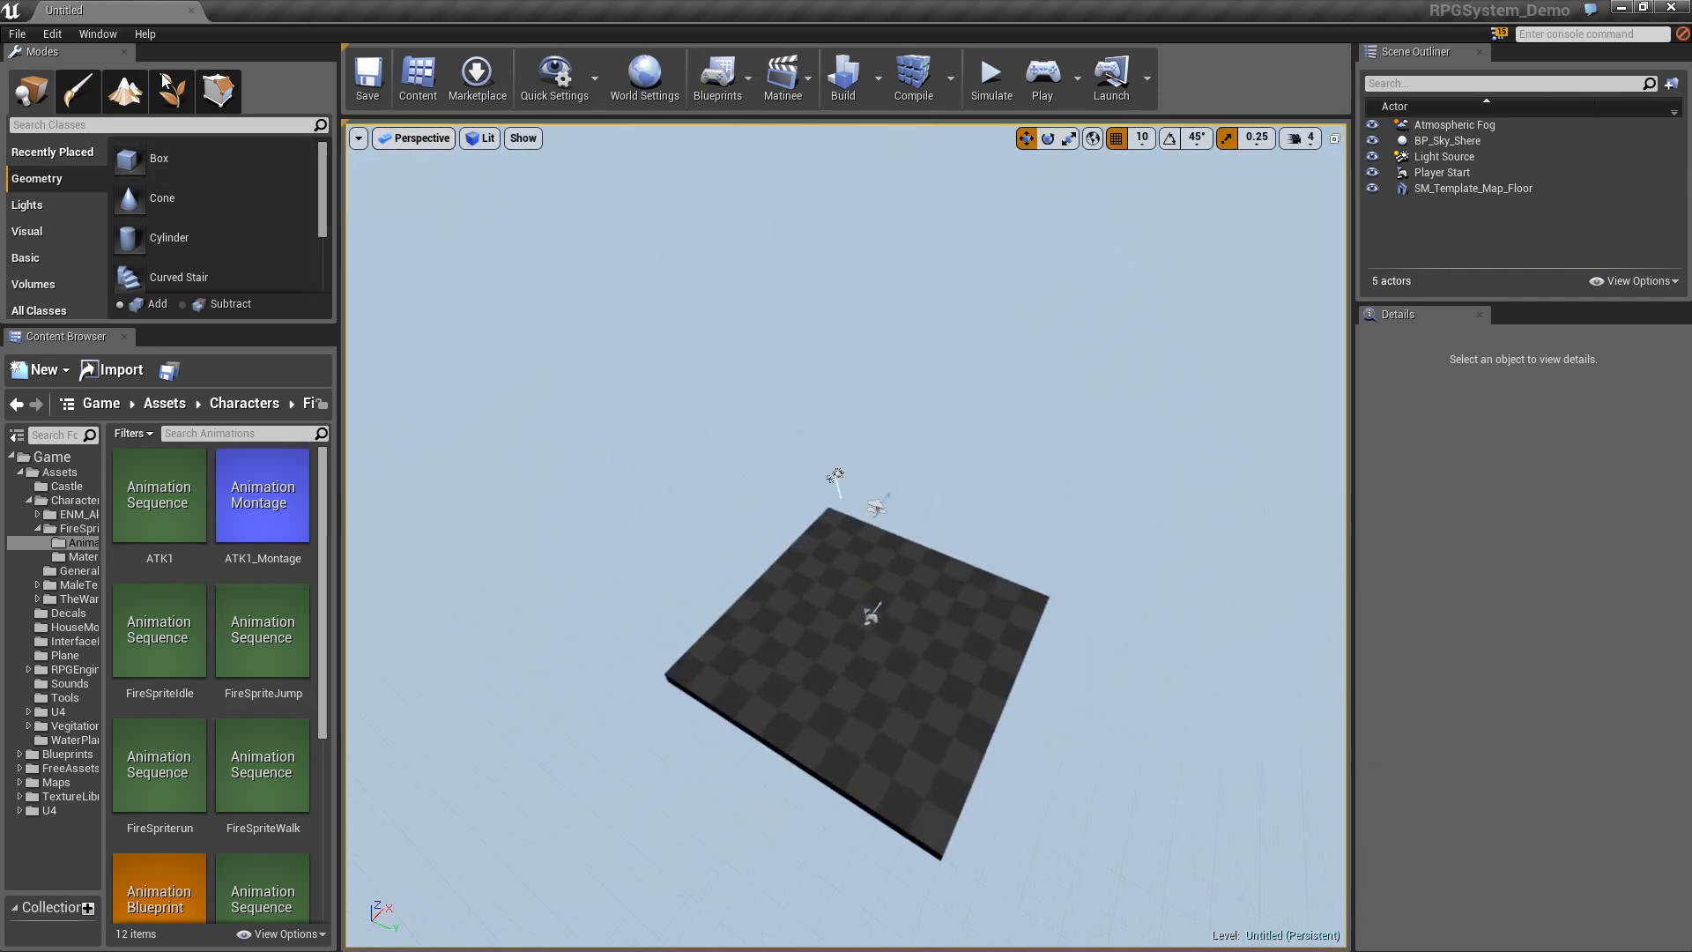
left_click(123, 92)
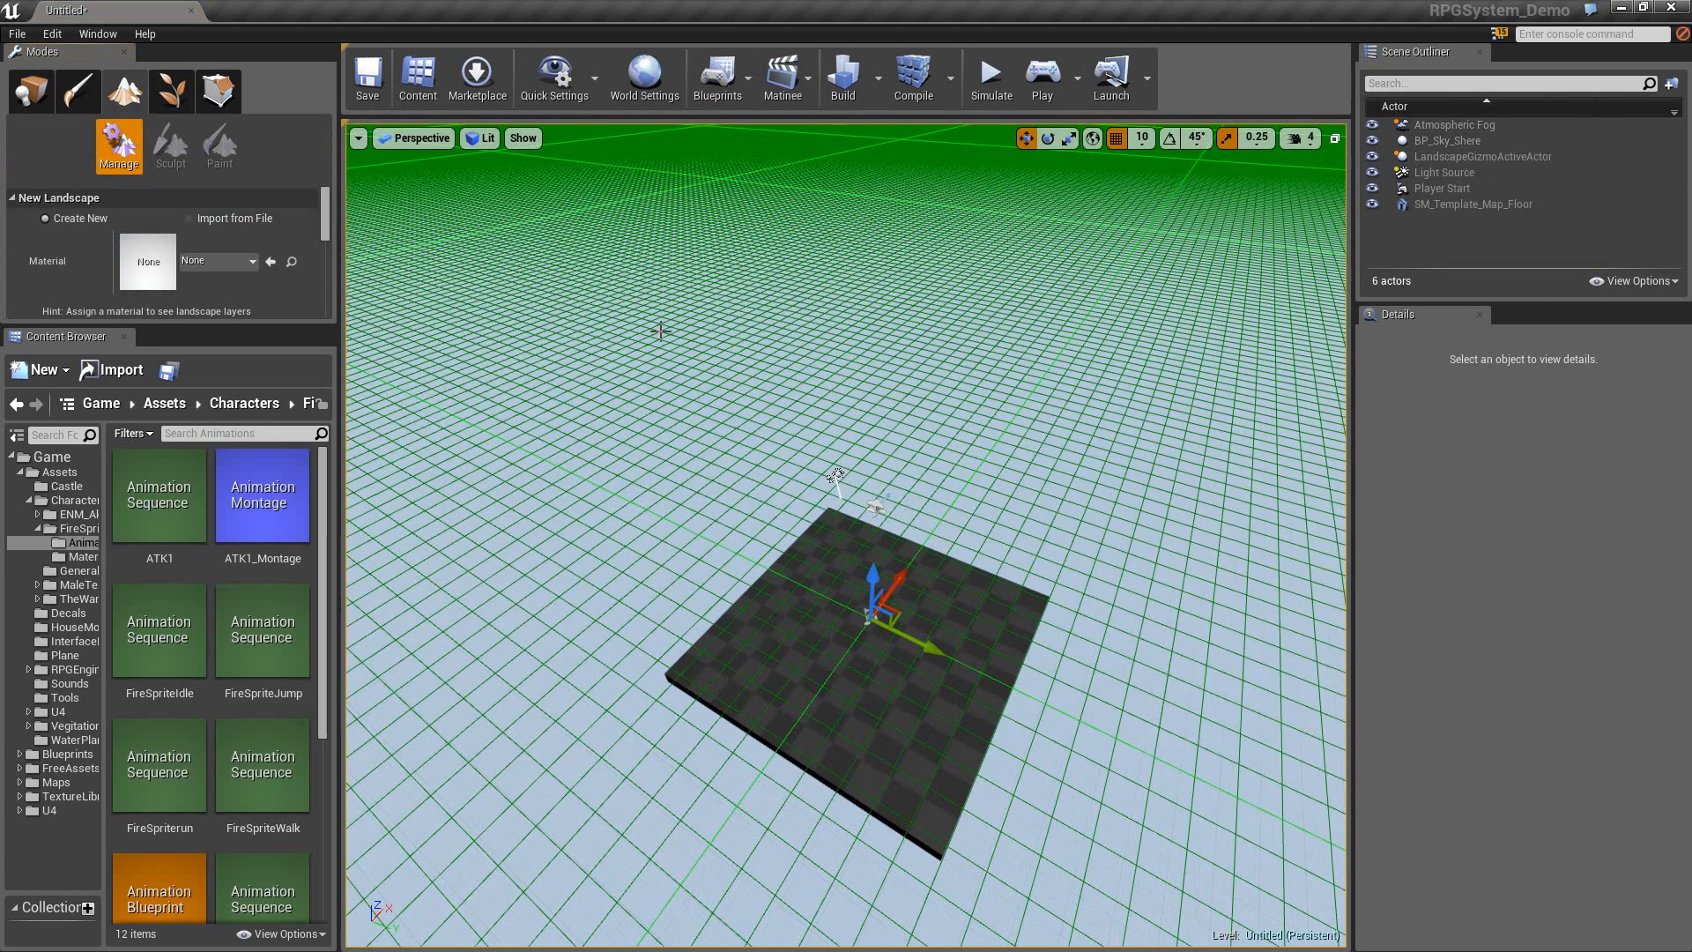
left_click(189, 218)
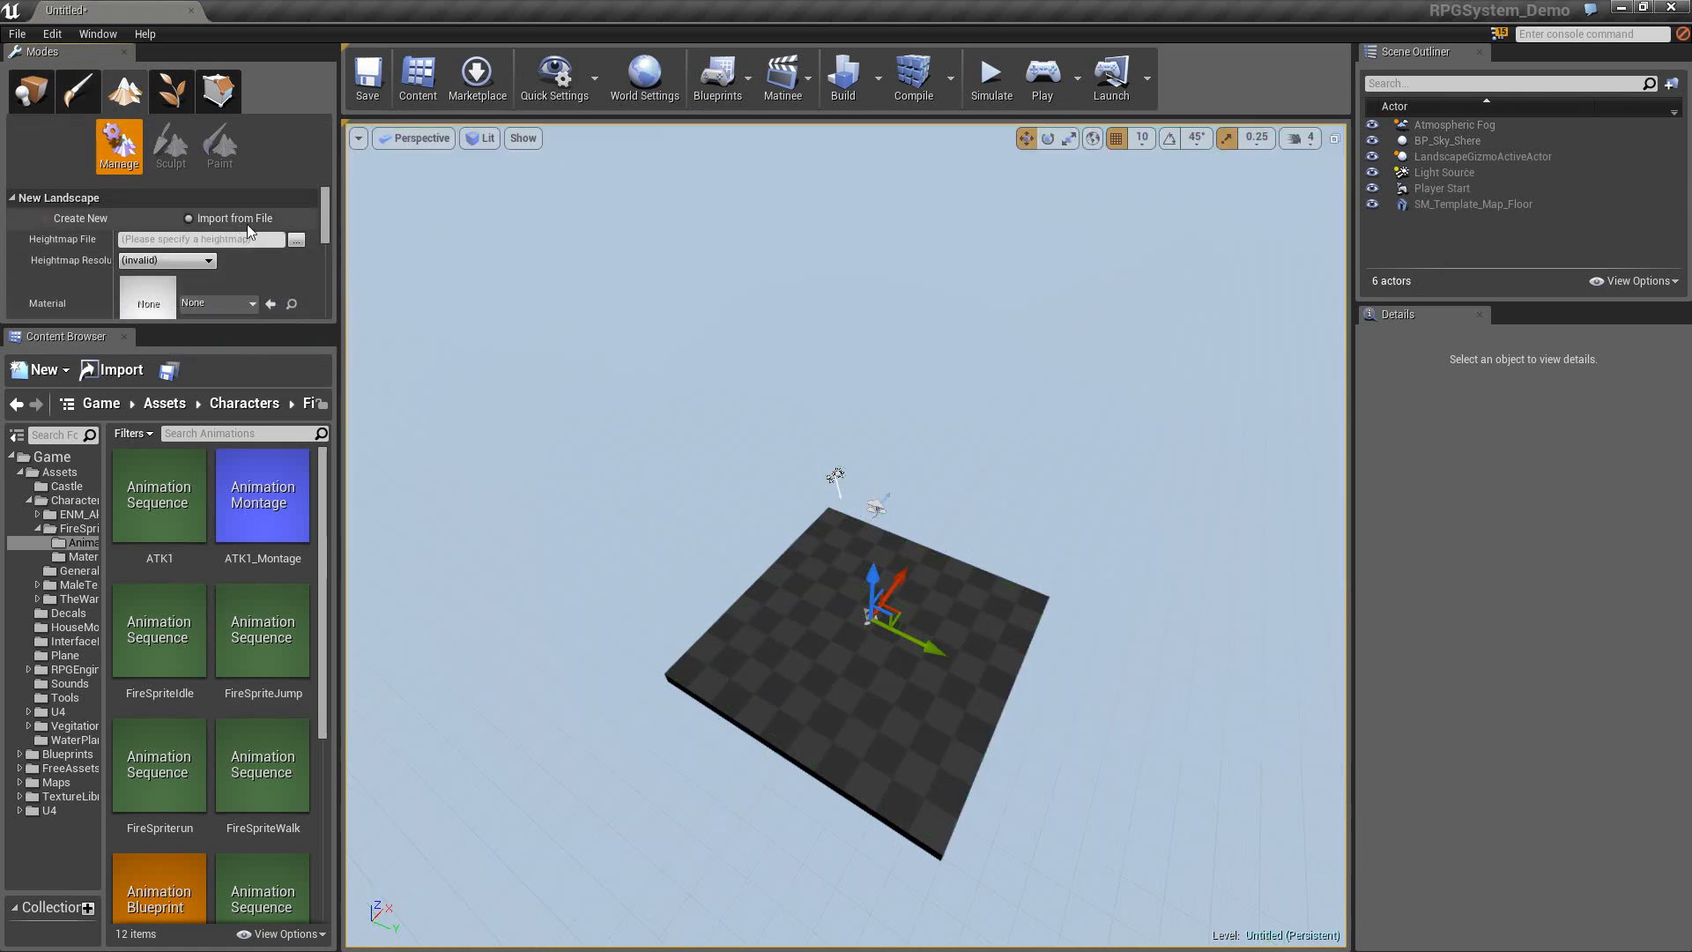
Load tut_U4TerrainHeight.r16 from the _Library/_Terrain/tutArea folder as the new landscape's heightmap file.
left_click(296, 241)
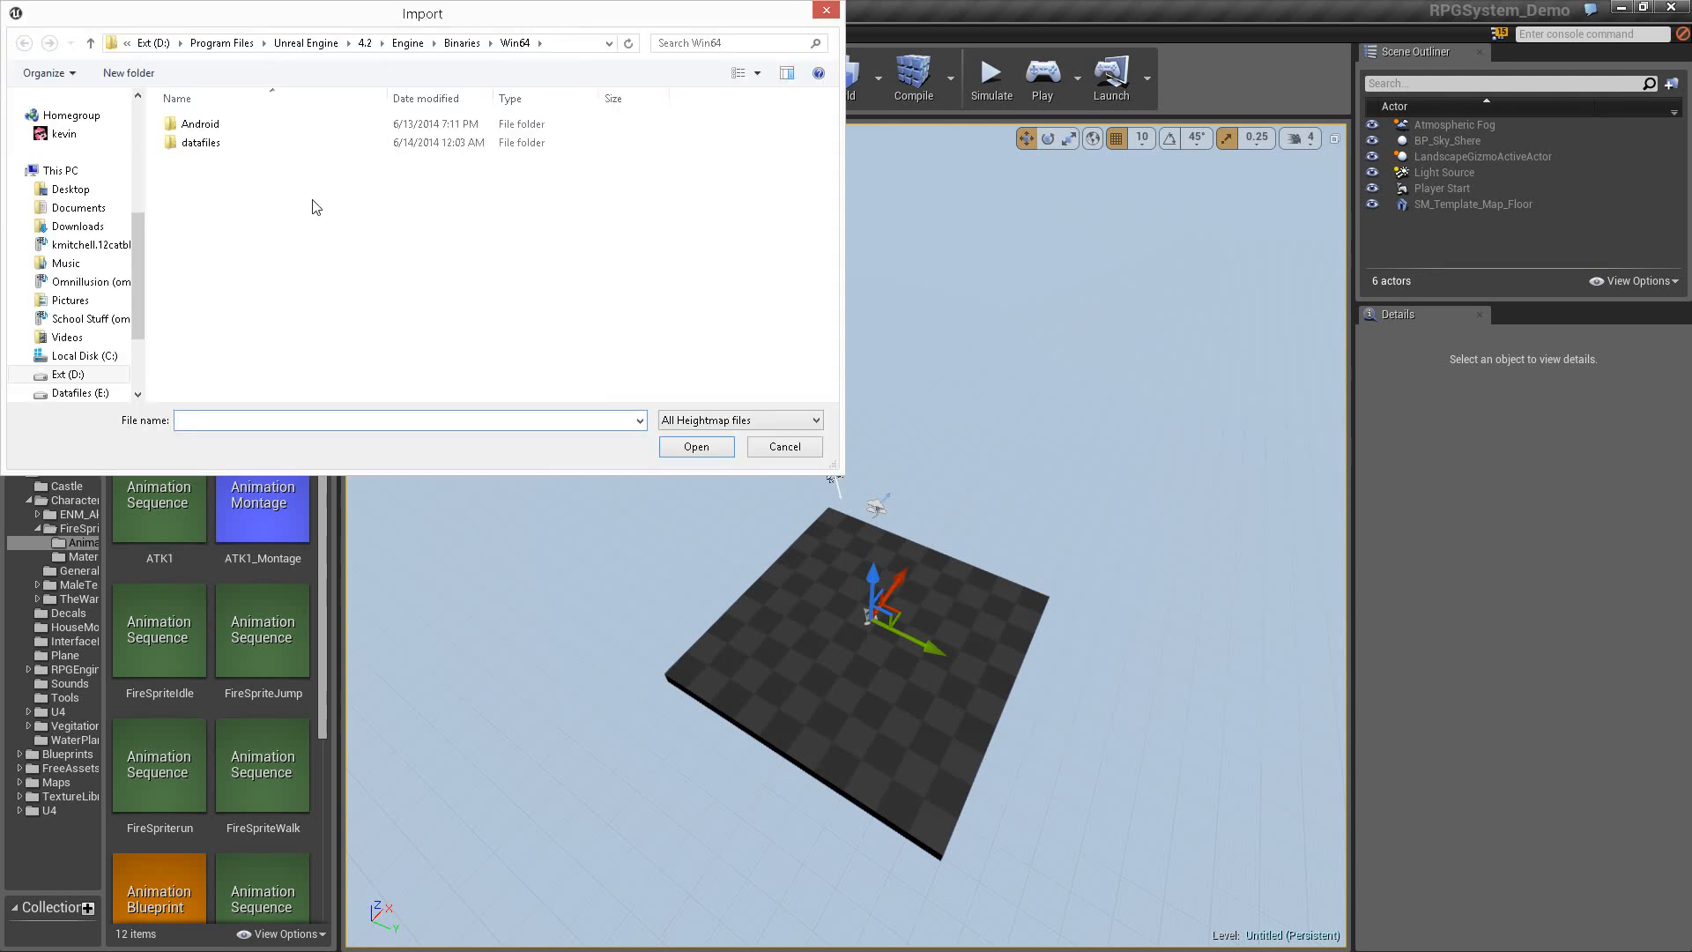
scroll(97, 220, "up", 5)
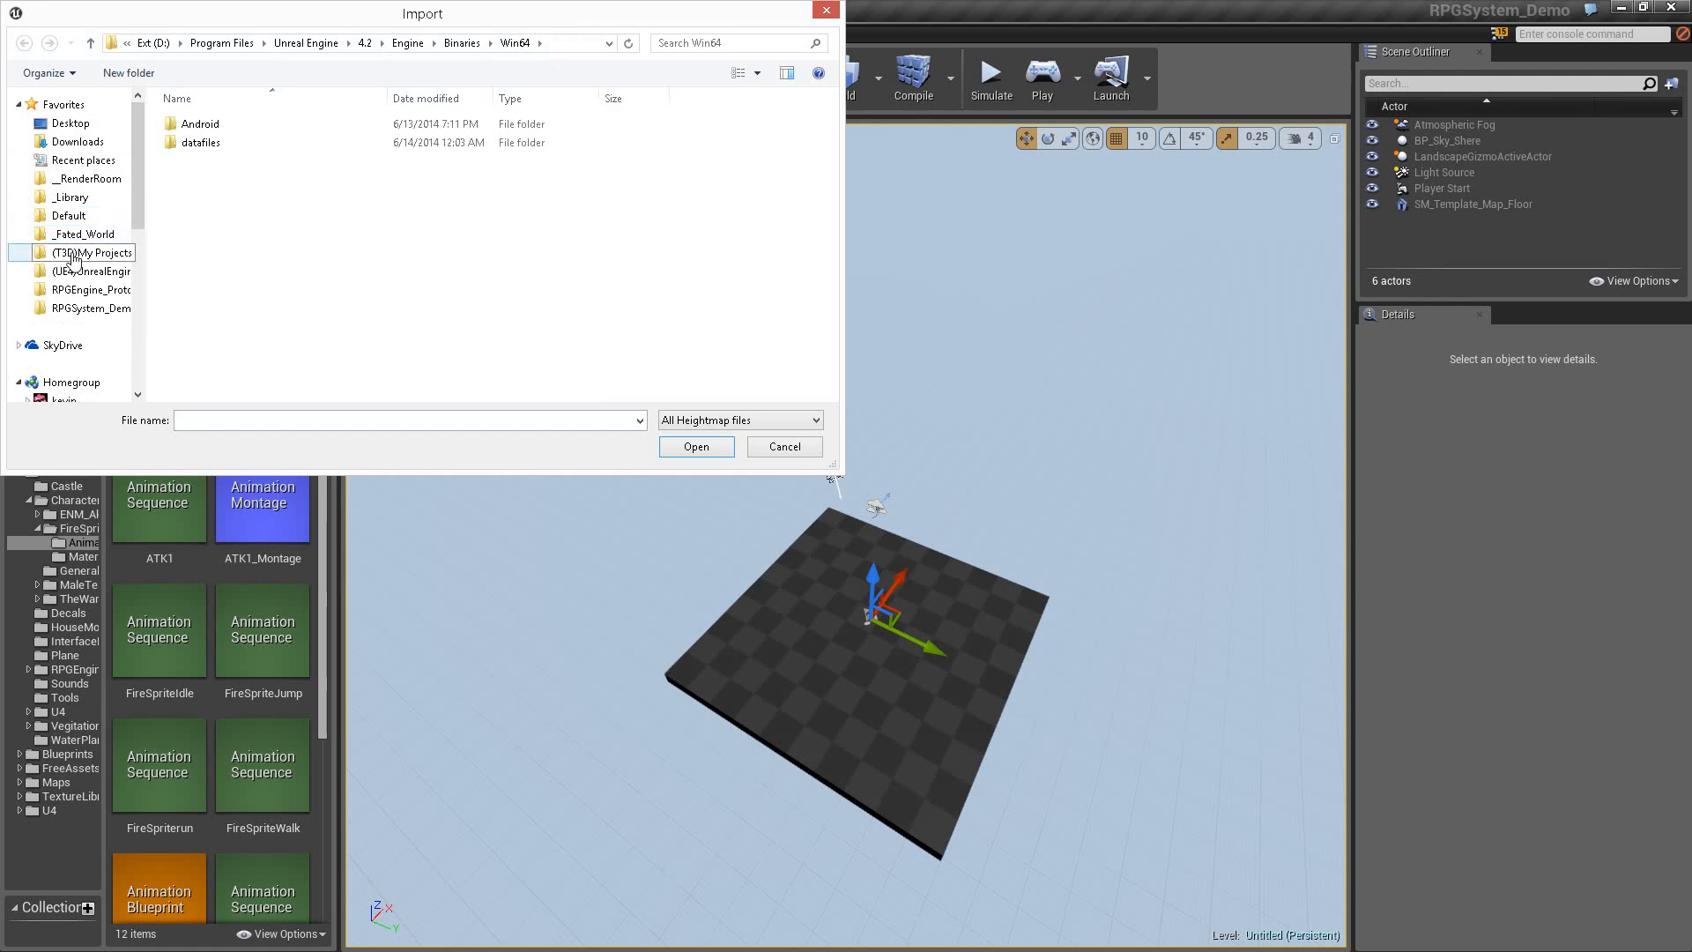
left_click(75, 197)
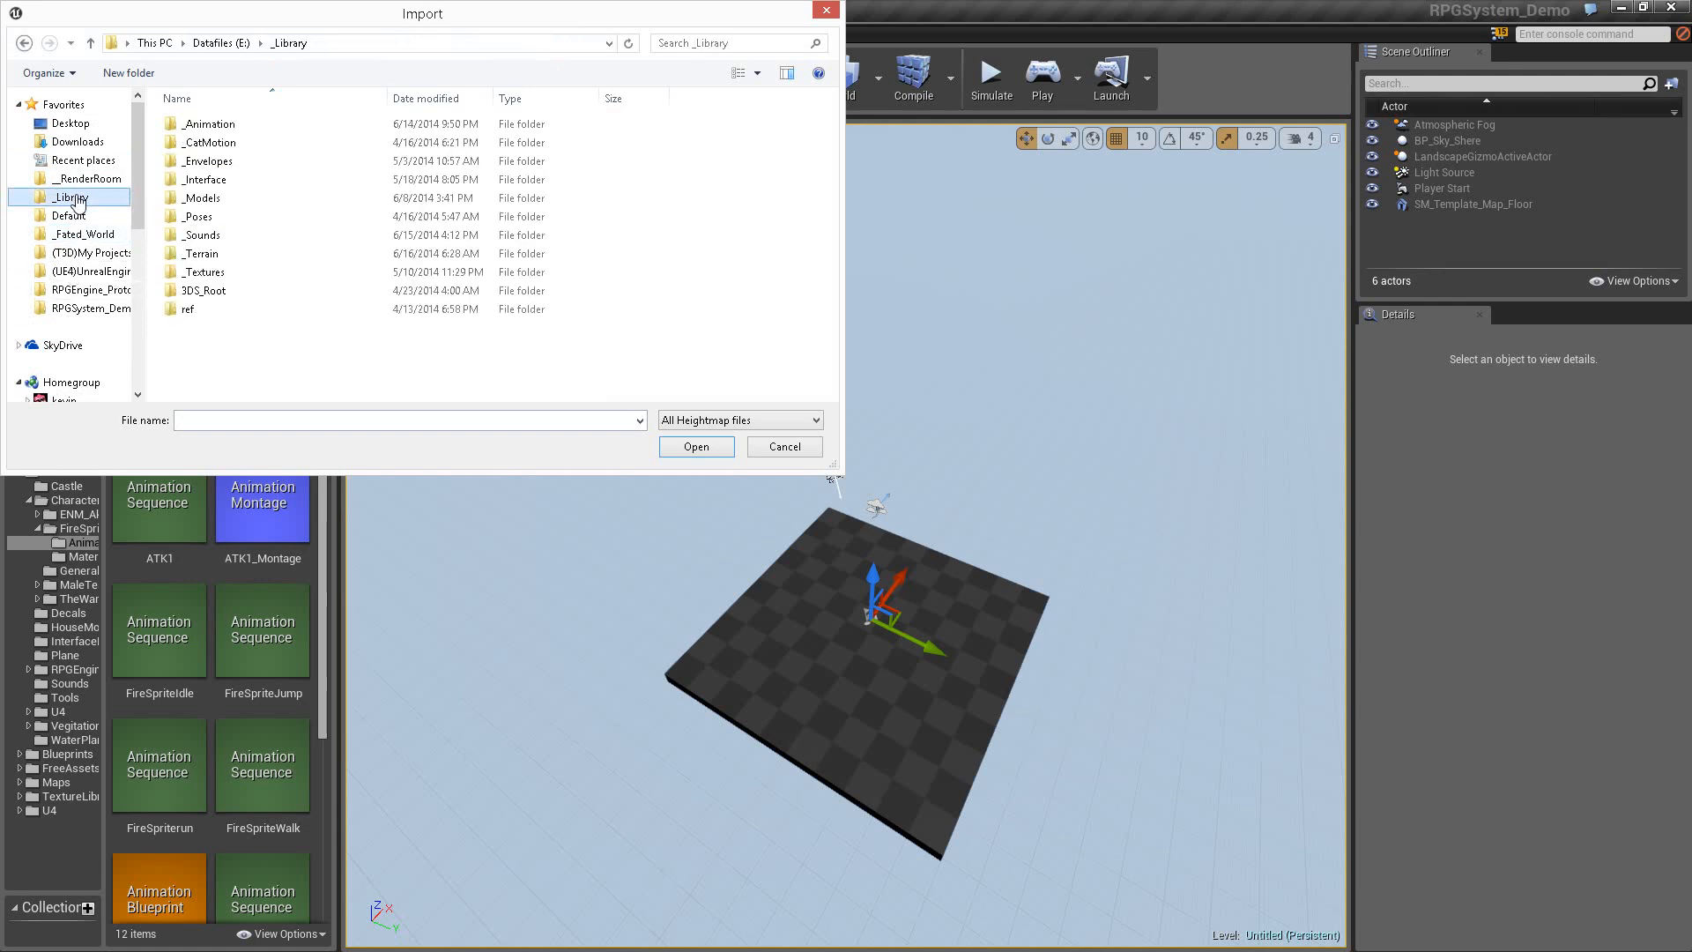
double_click(205, 273)
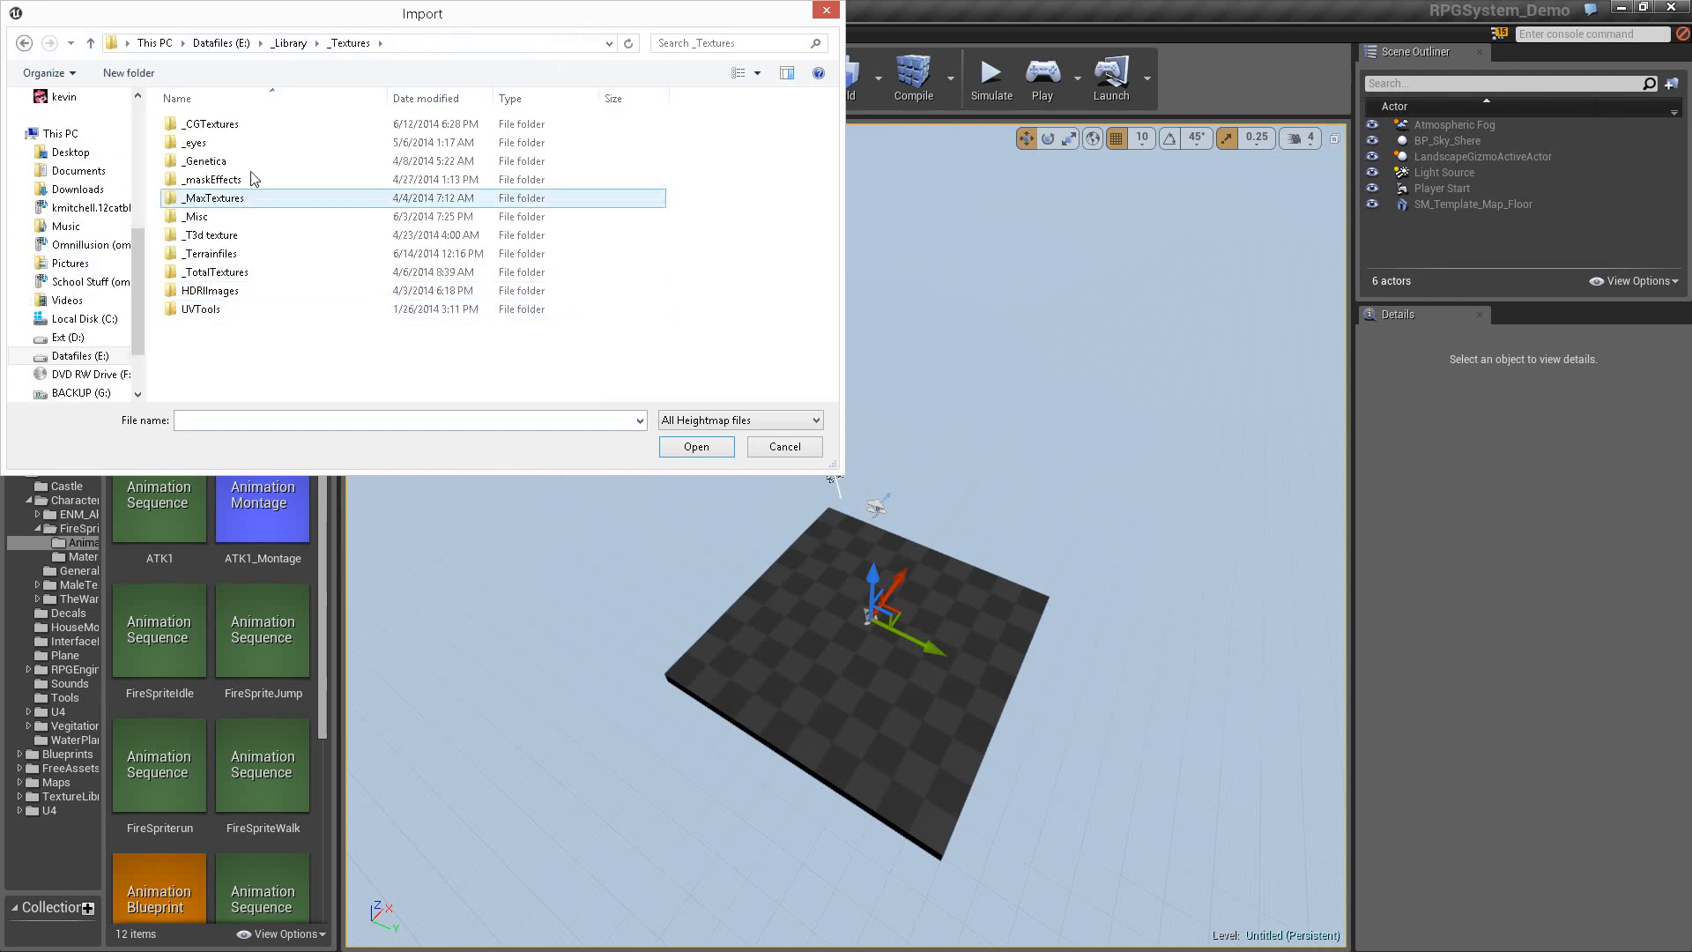
key("BackSpace")
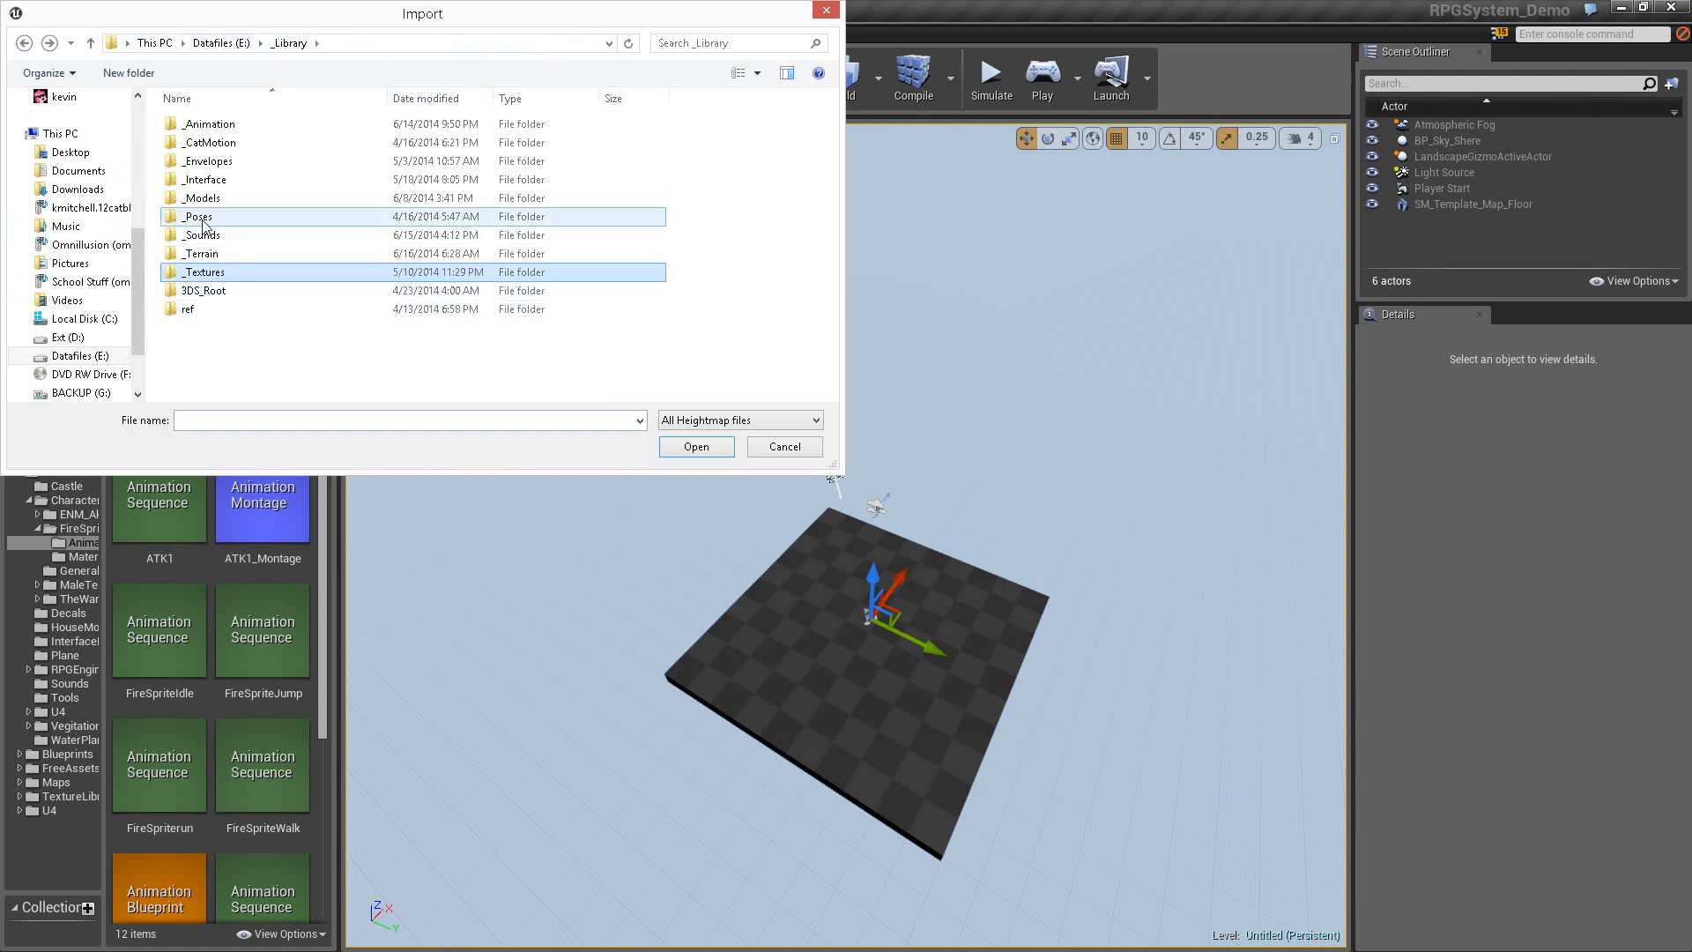
double_click(207, 255)
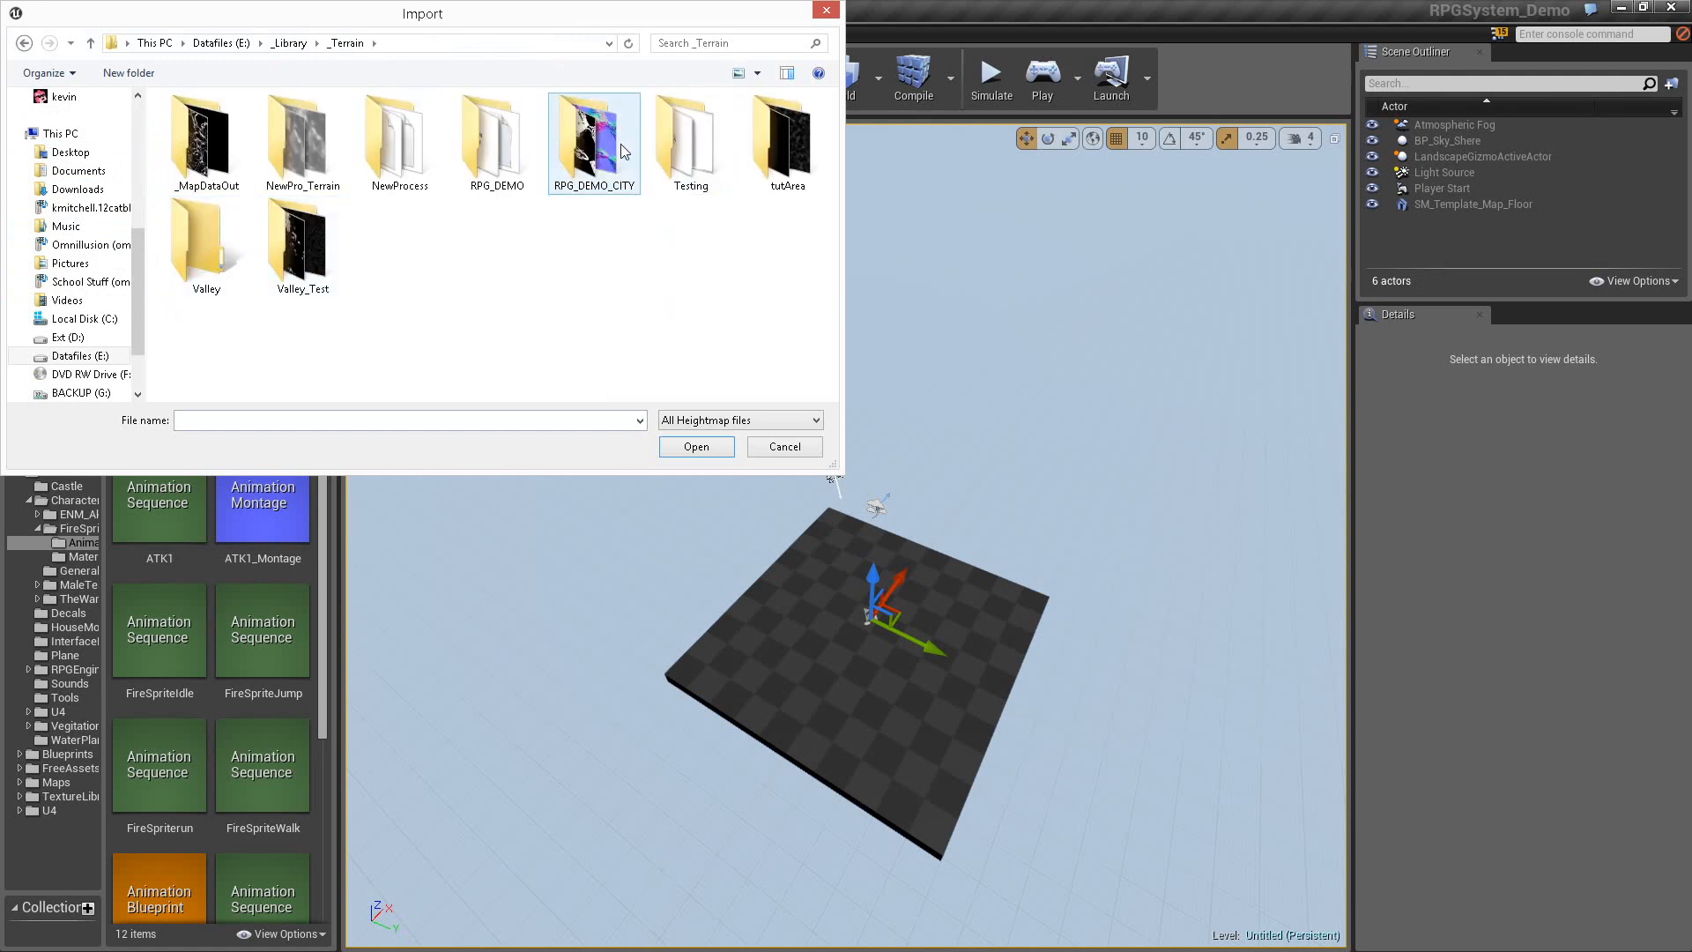
double_click(787, 172)
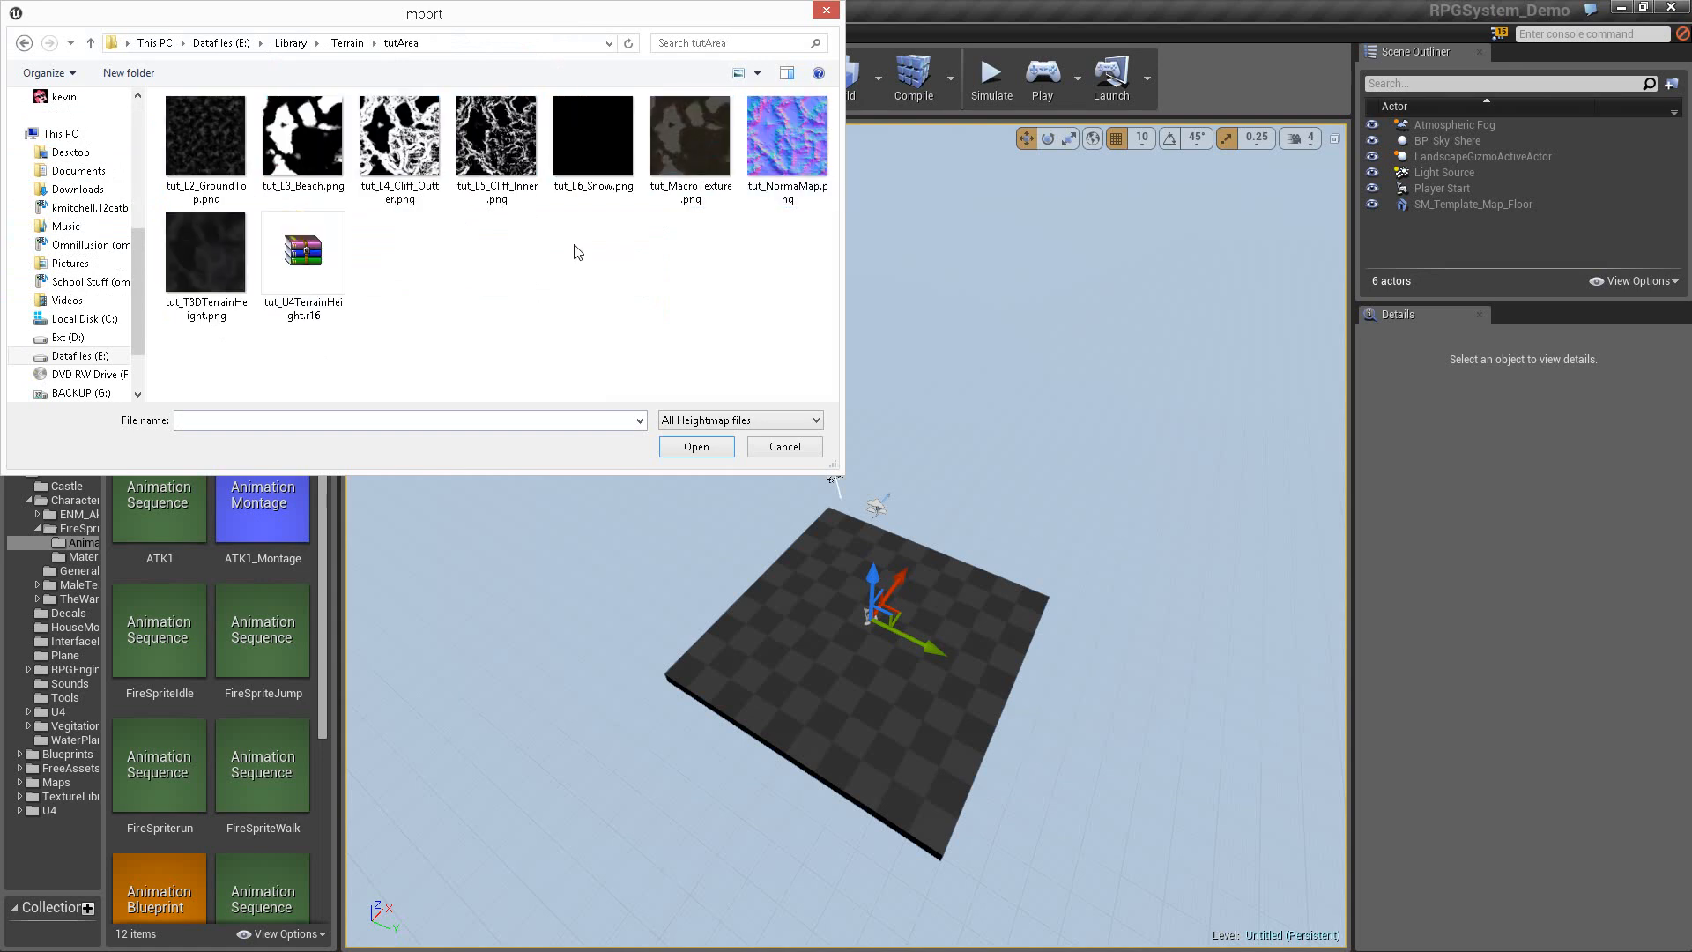
left_click(340, 257)
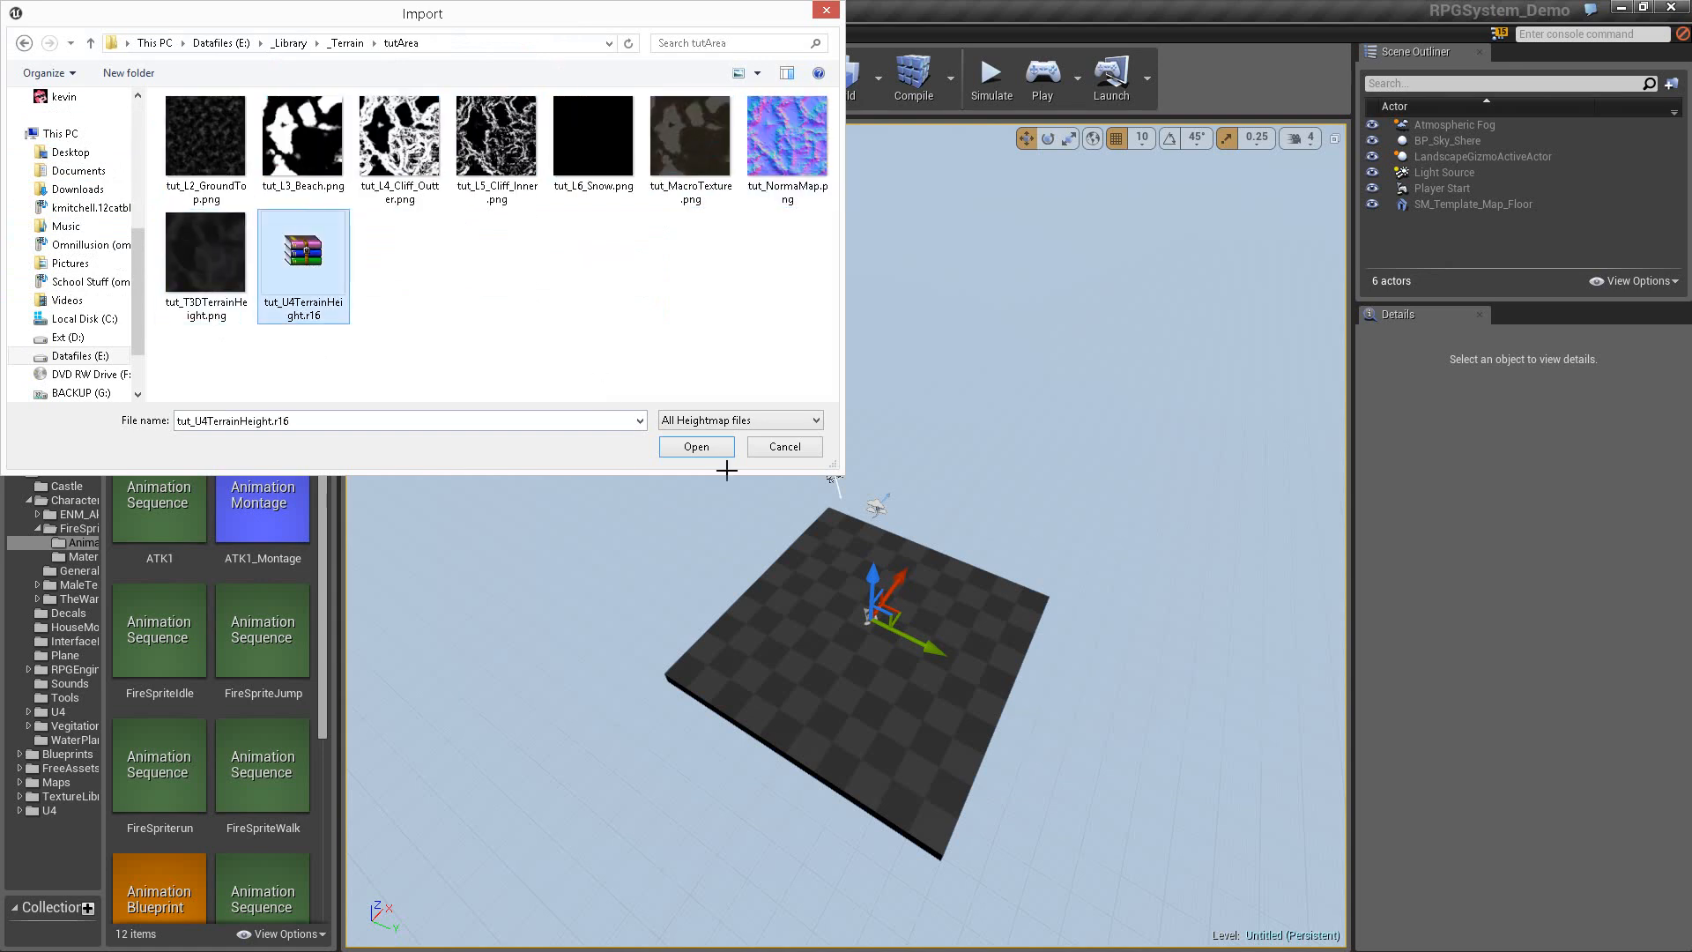
left_click(696, 447)
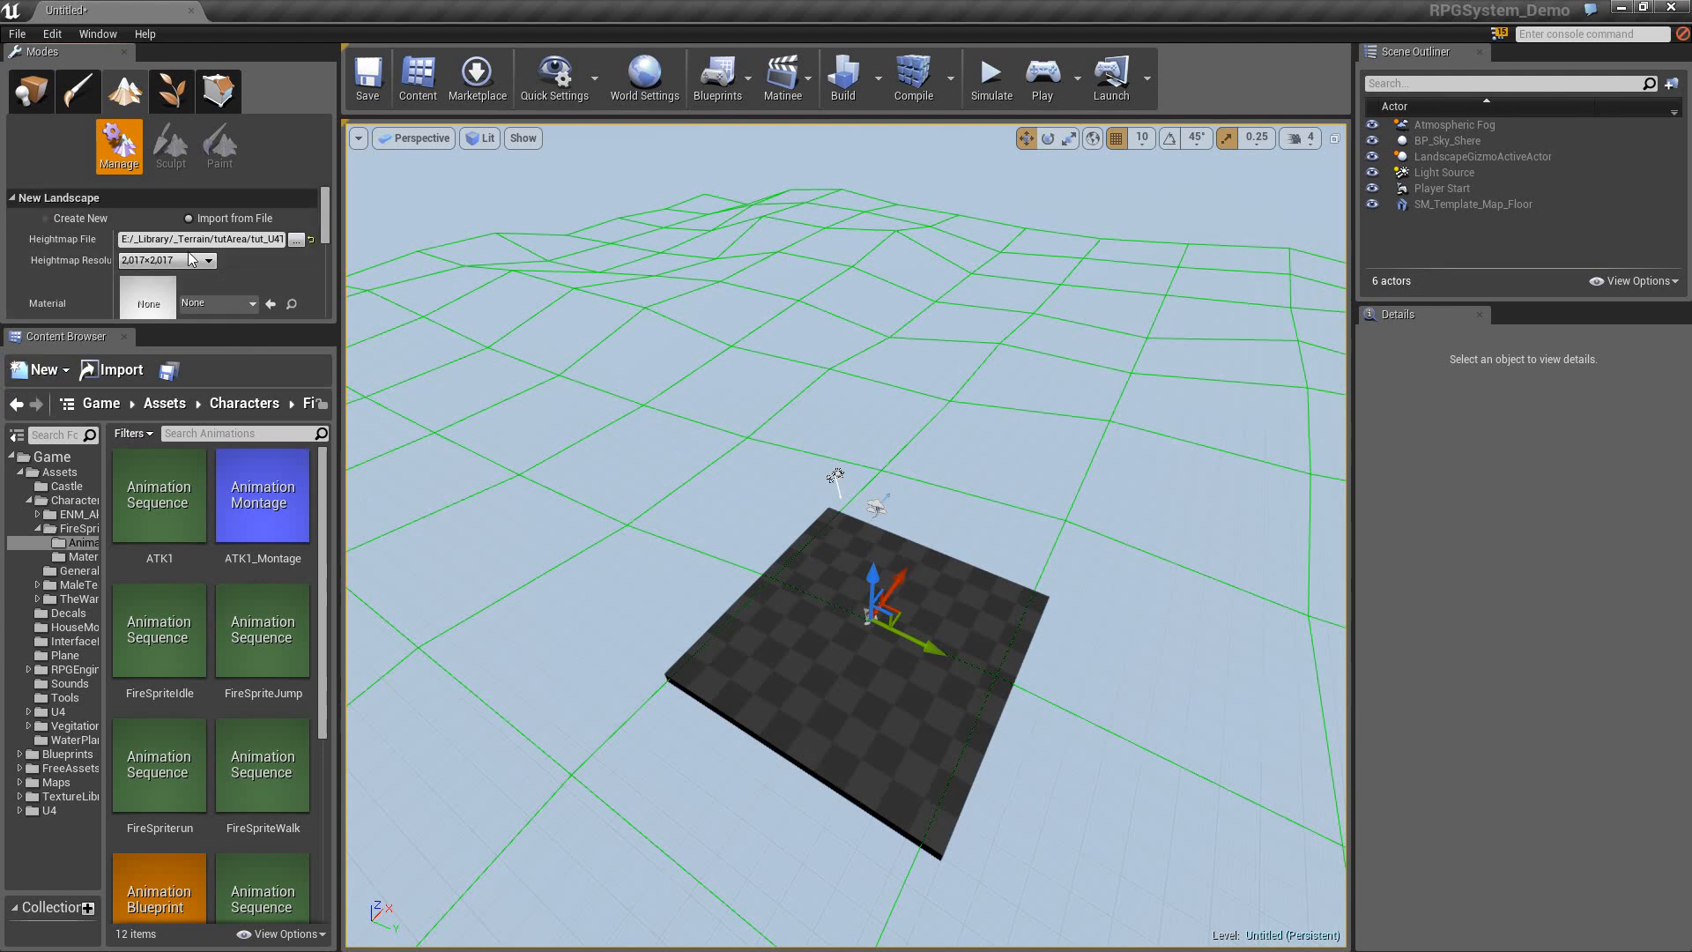
Import the landscape with the section and component settings derived from the heightmap, and look over the resulting terrain.
scroll(326, 247, "down", 1)
left_click_drag(325, 247, 325, 311)
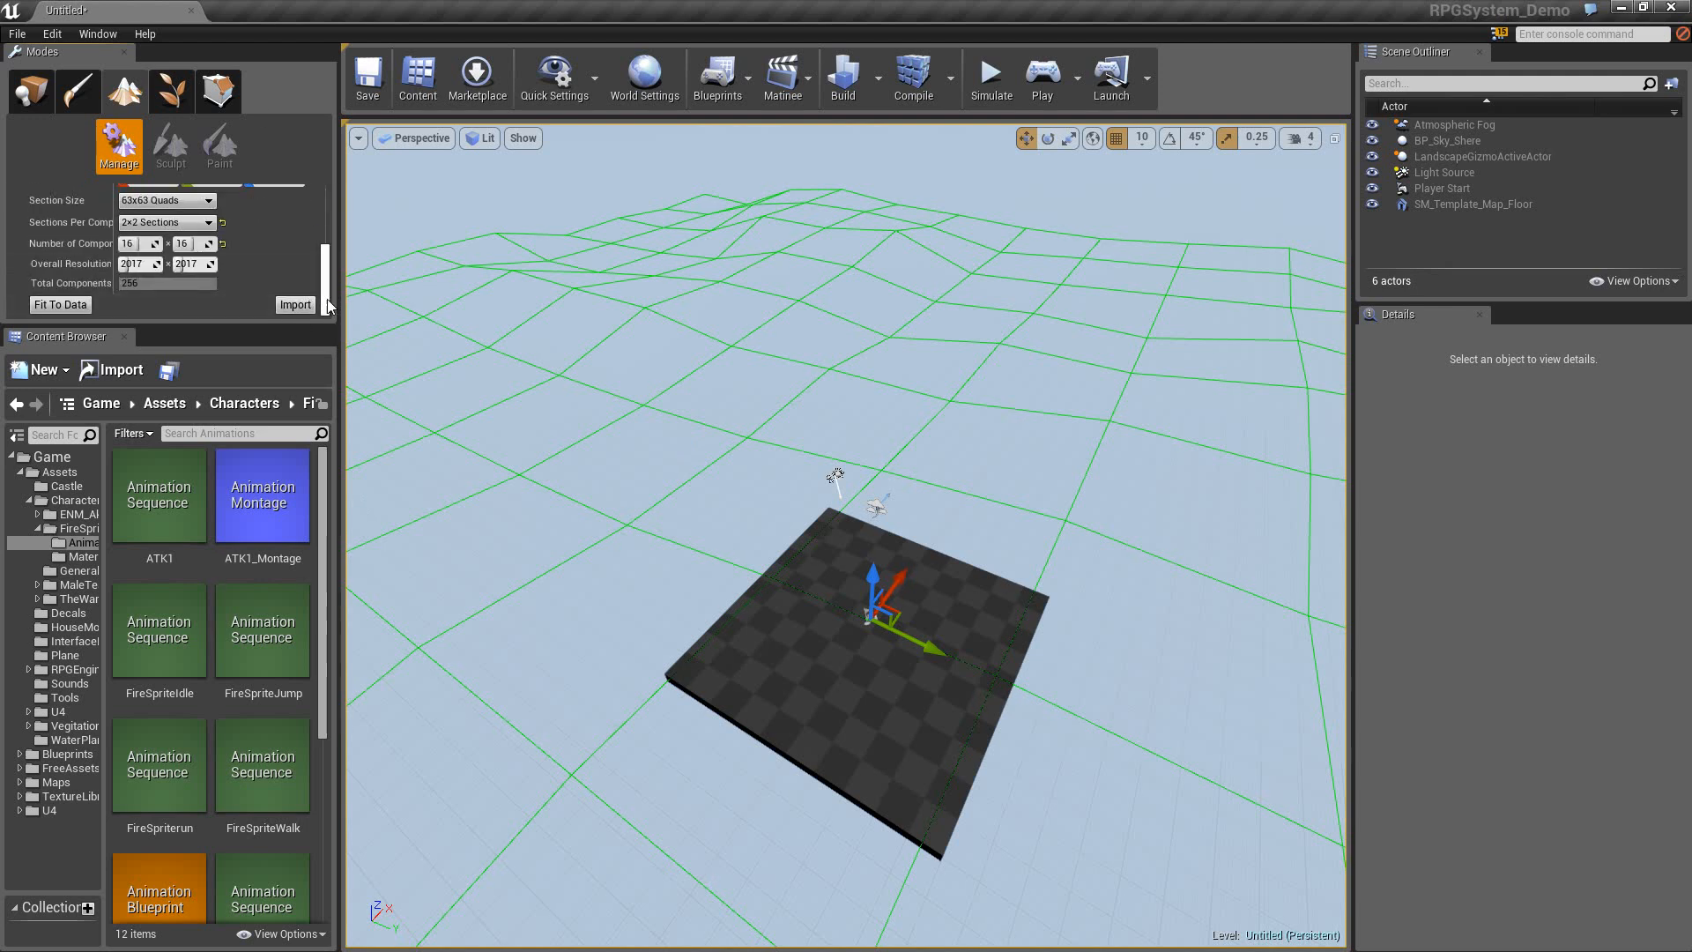
left_click(295, 305)
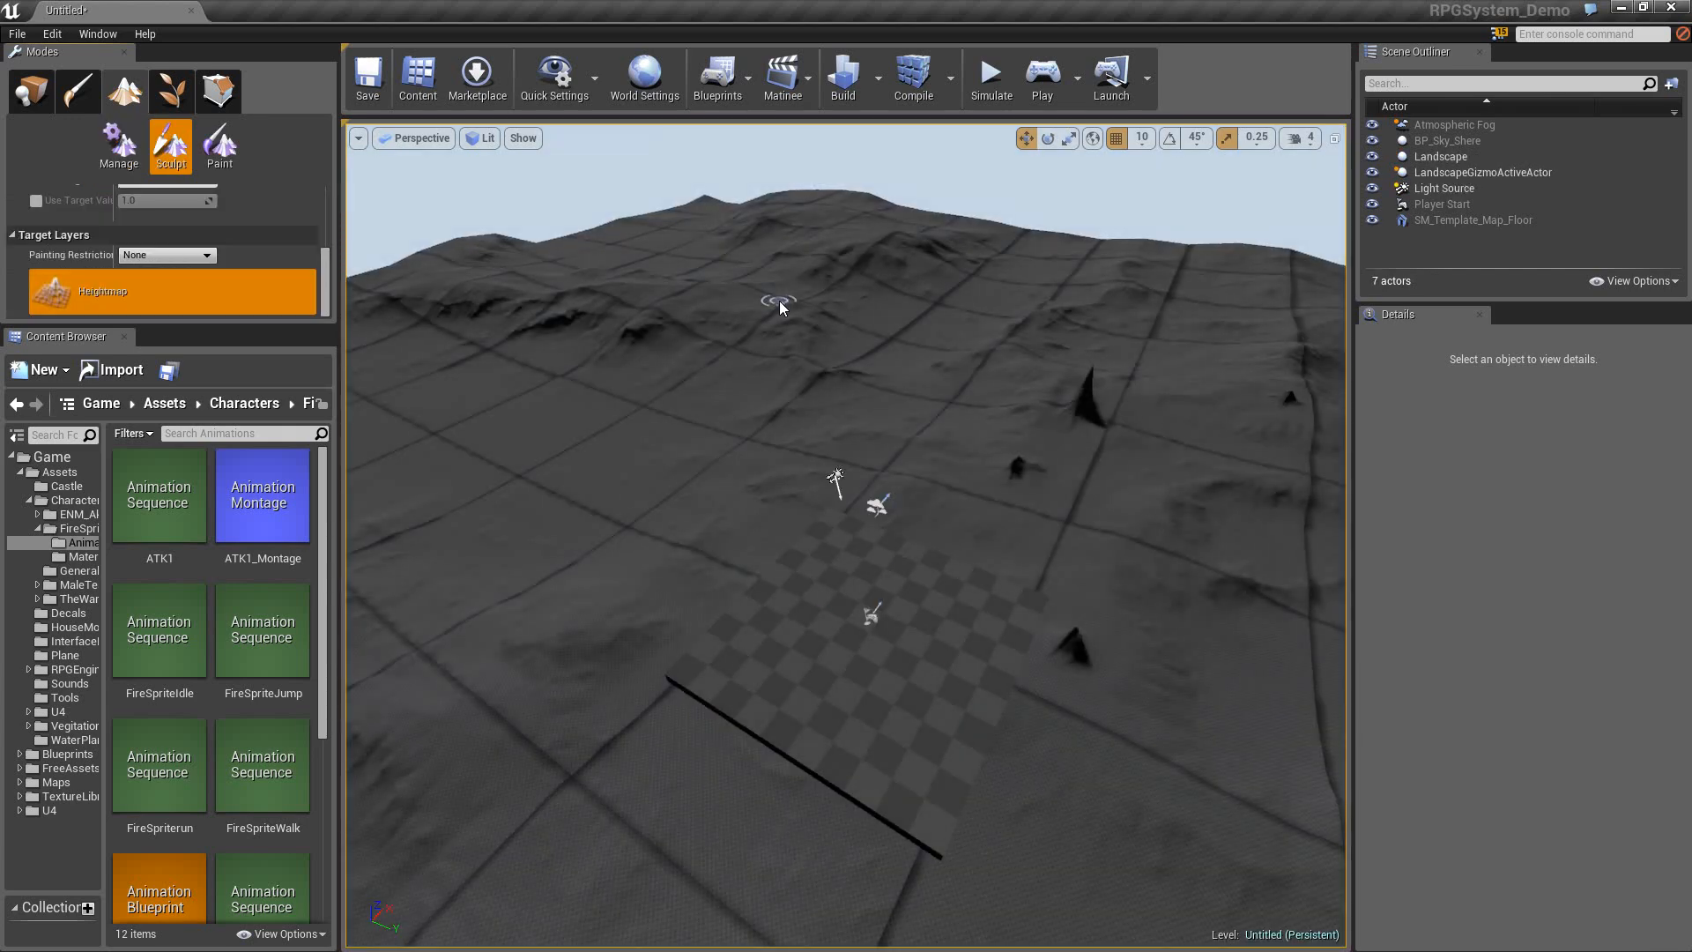
right_click_drag(959, 285, 972, 467)
key("w")
key("w")
key("s")
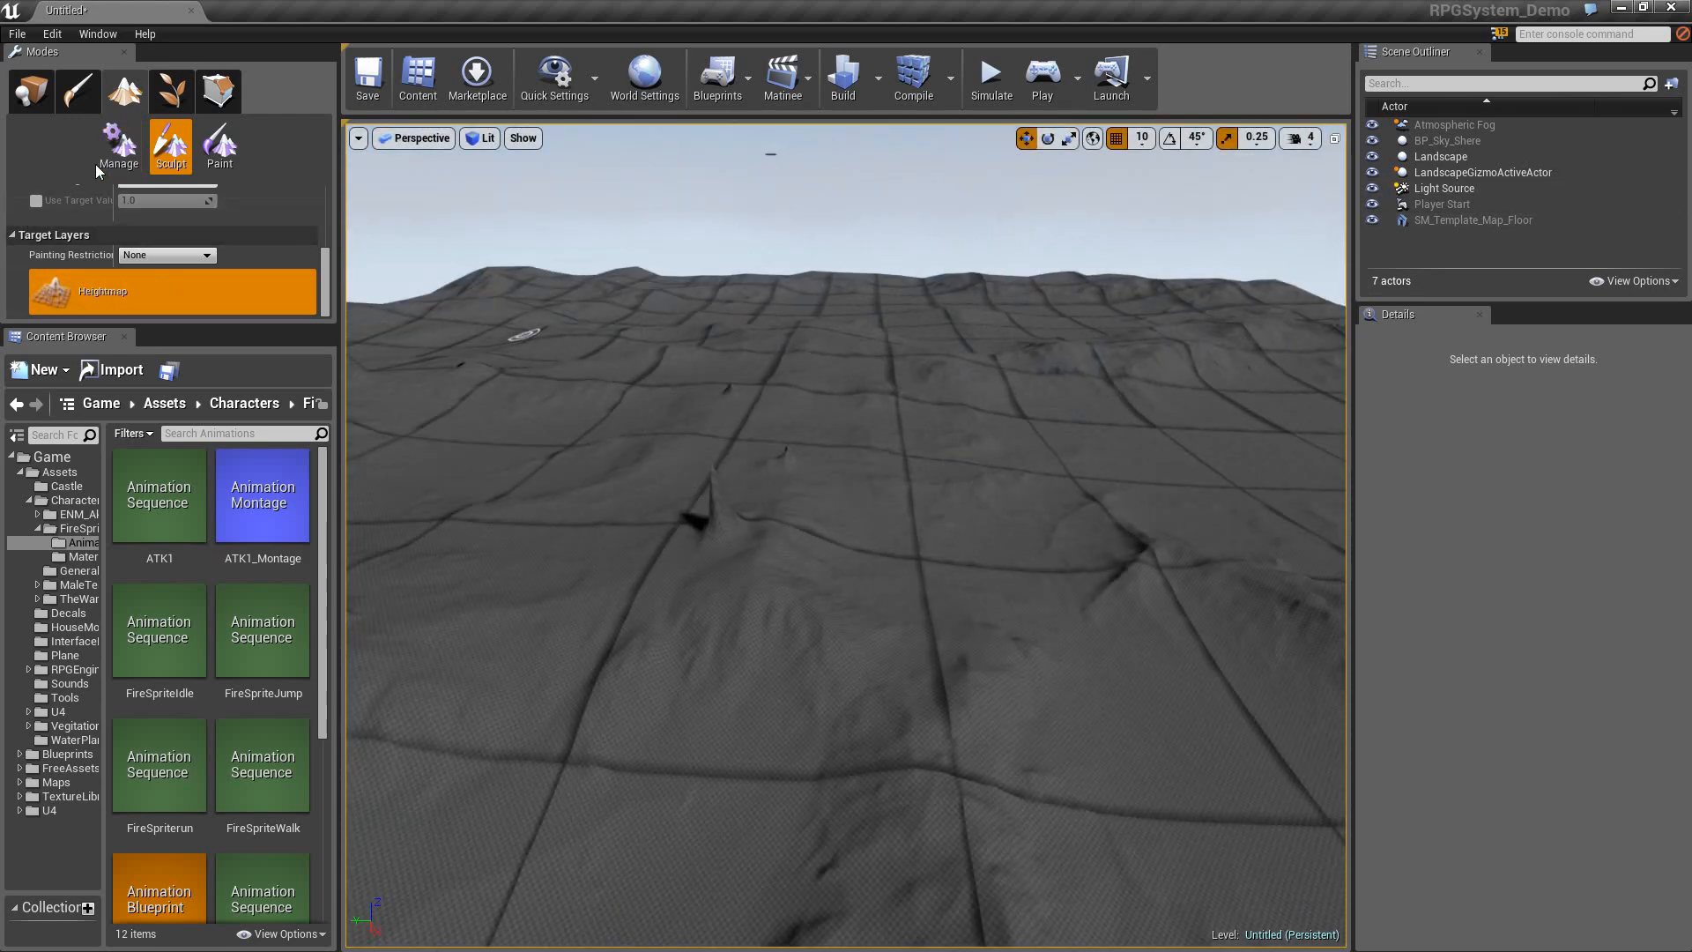
Leave Landscape mode, select the Landscape actor, unlock its scale ratio, set the Z scale to 300 and inspect the terrain.
left_click(33, 90)
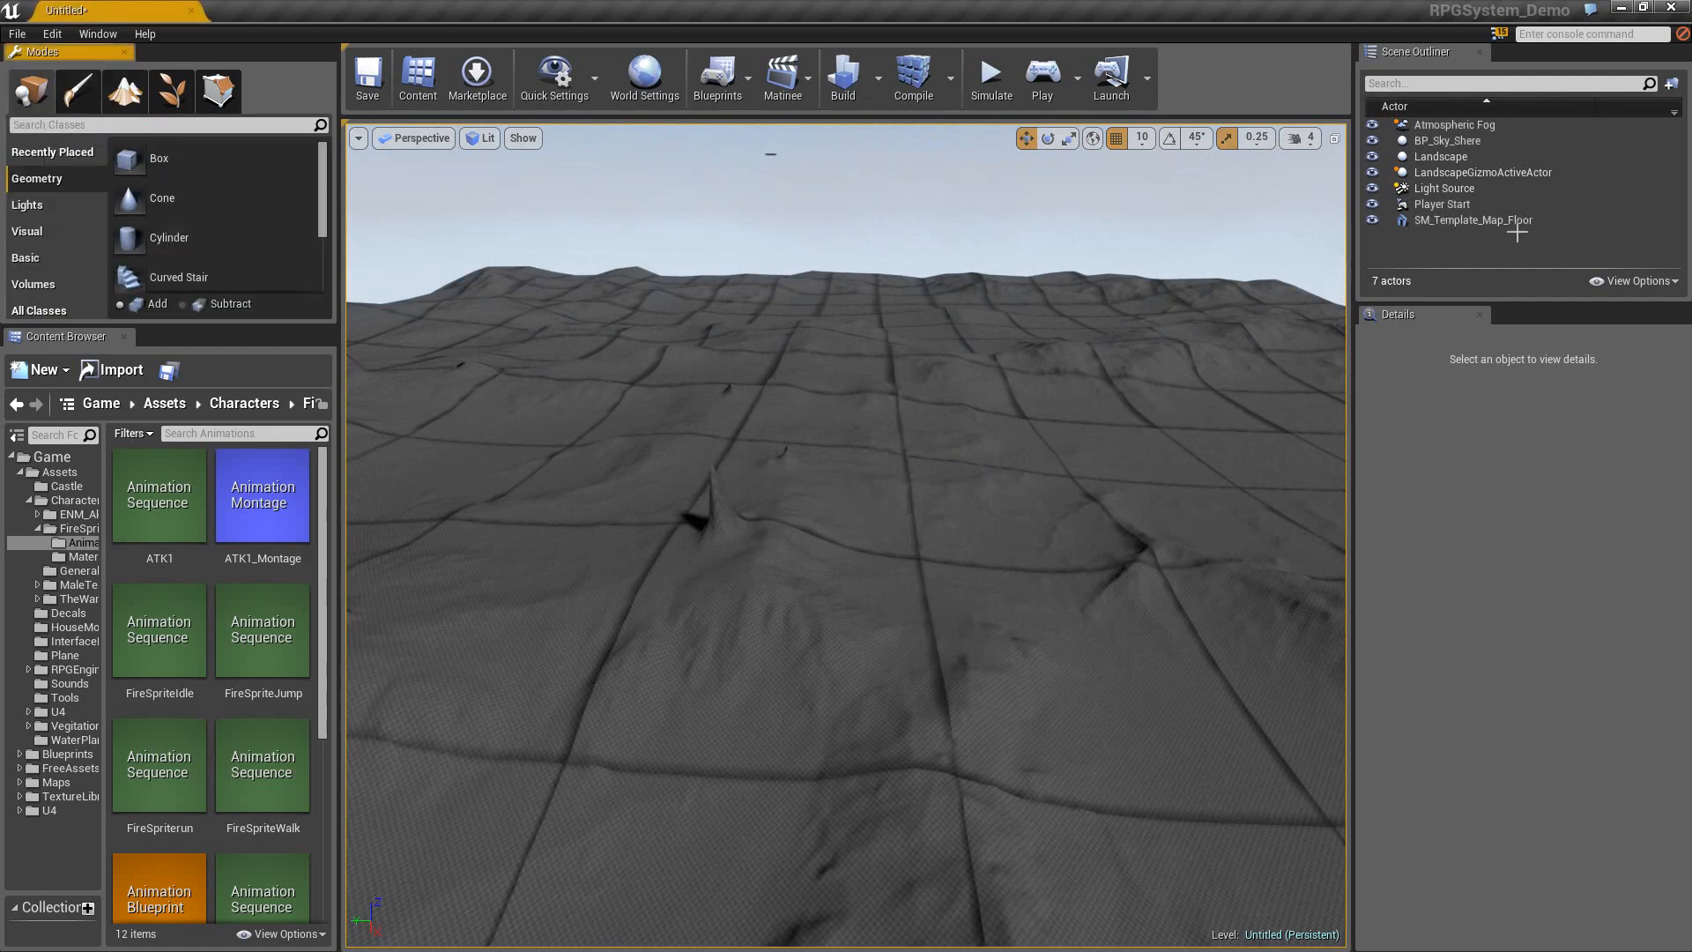
left_click(1442, 156)
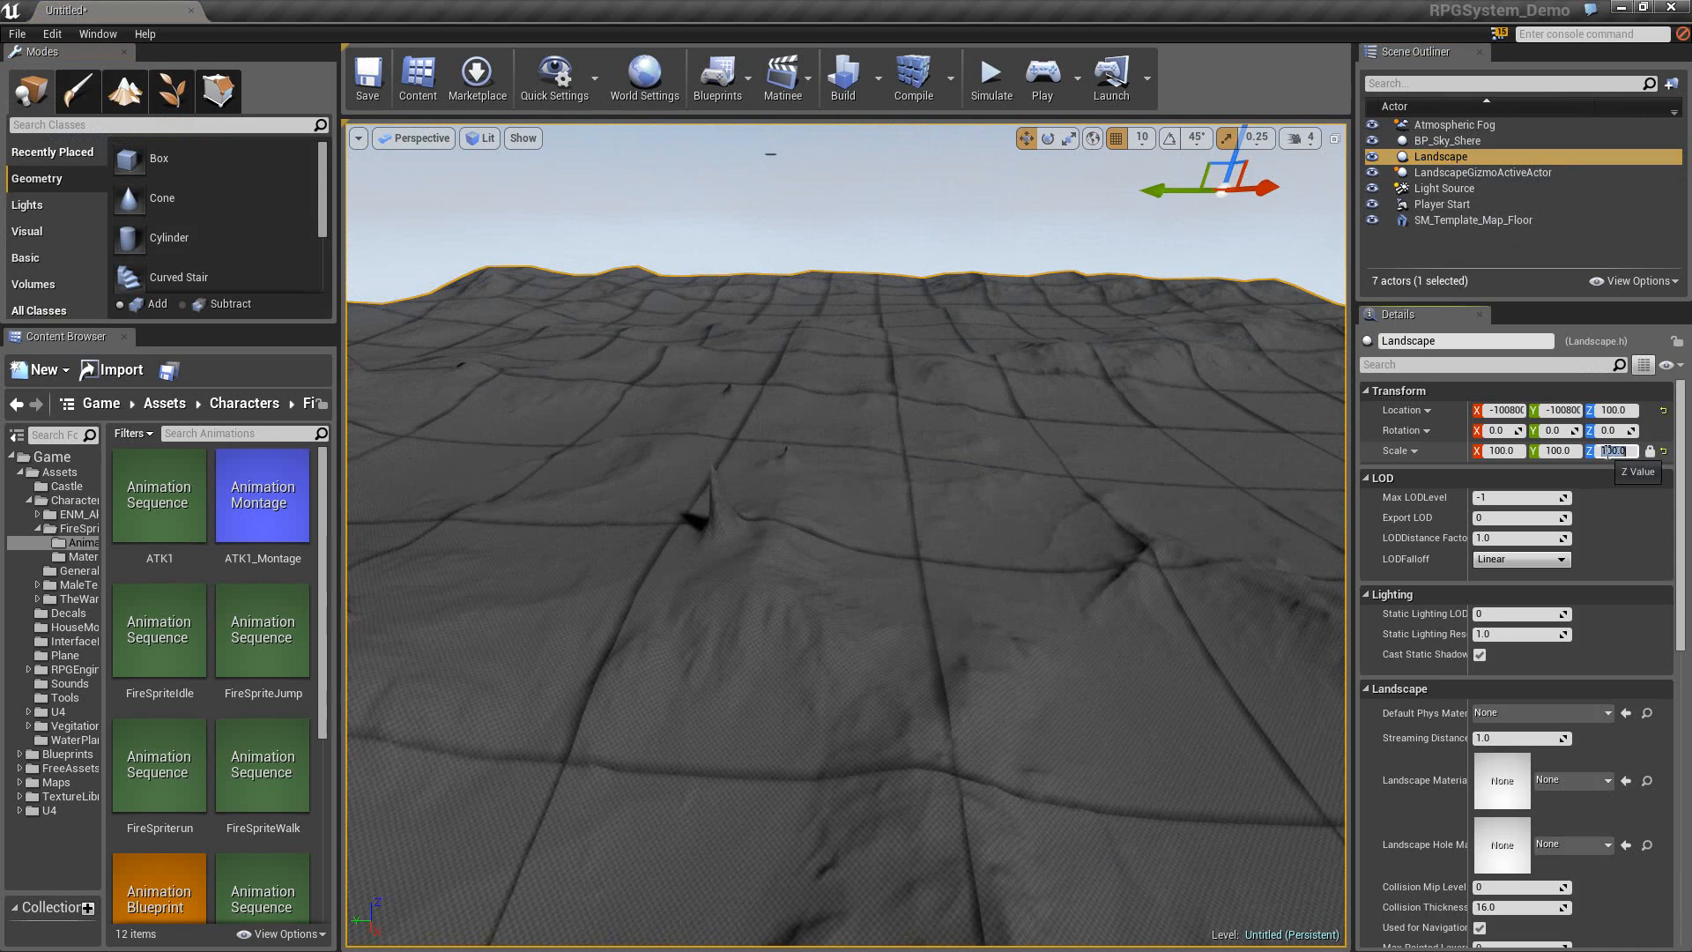
left_click(1620, 451)
left_click(1652, 454)
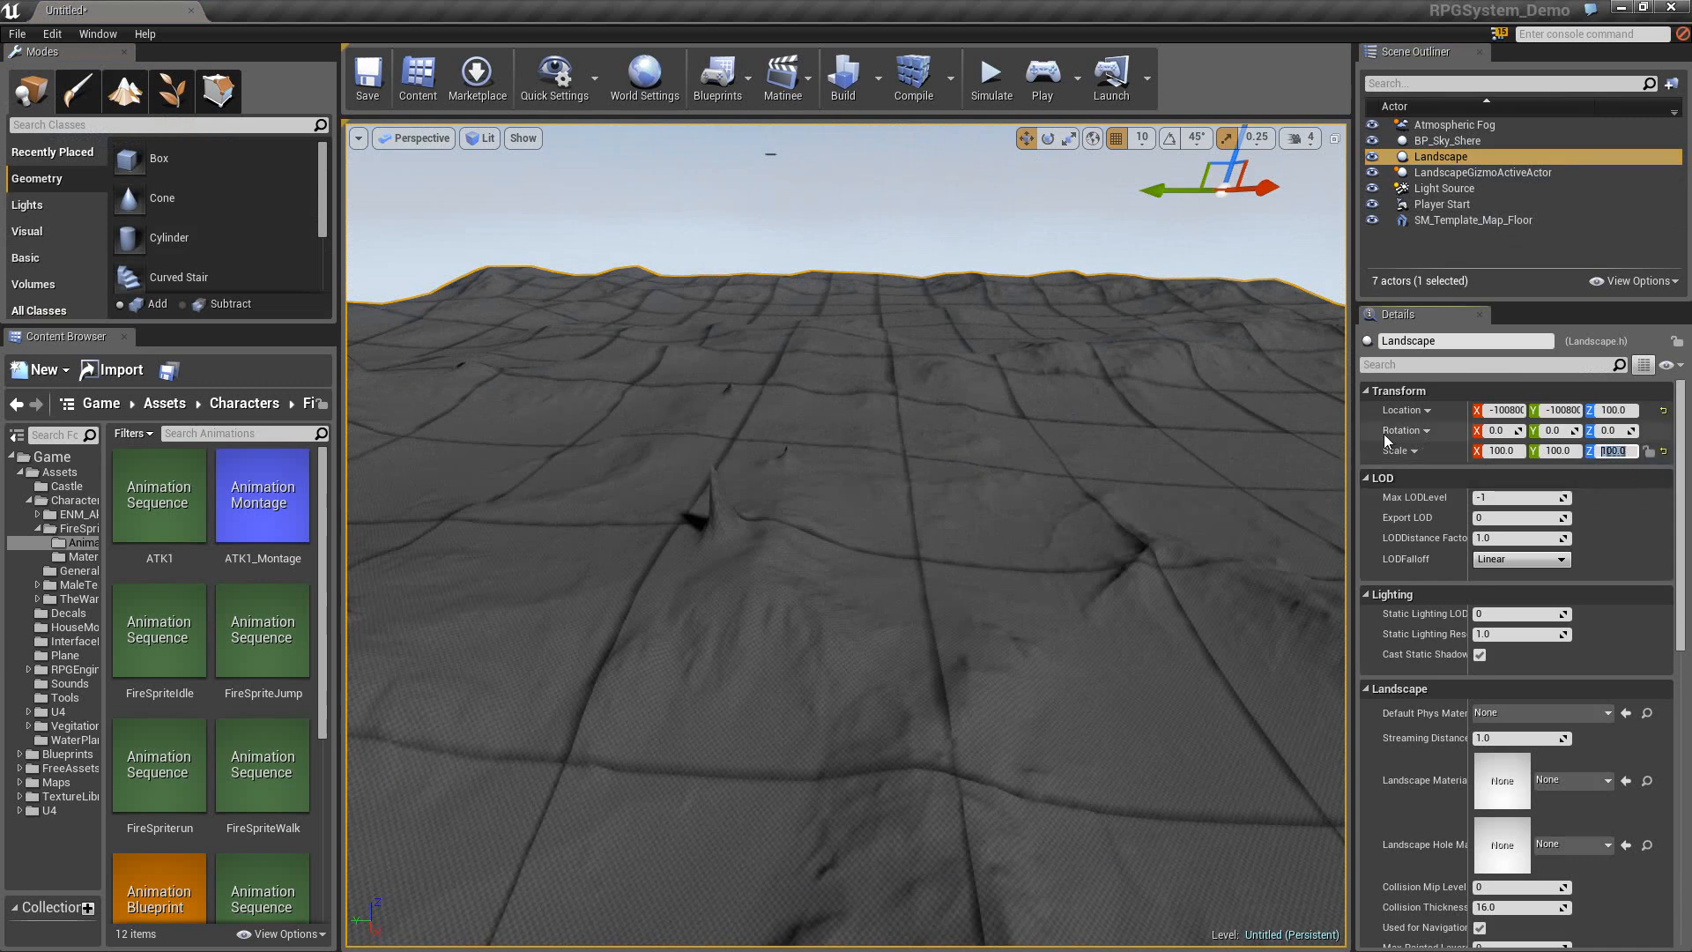
type("300")
key("Return")
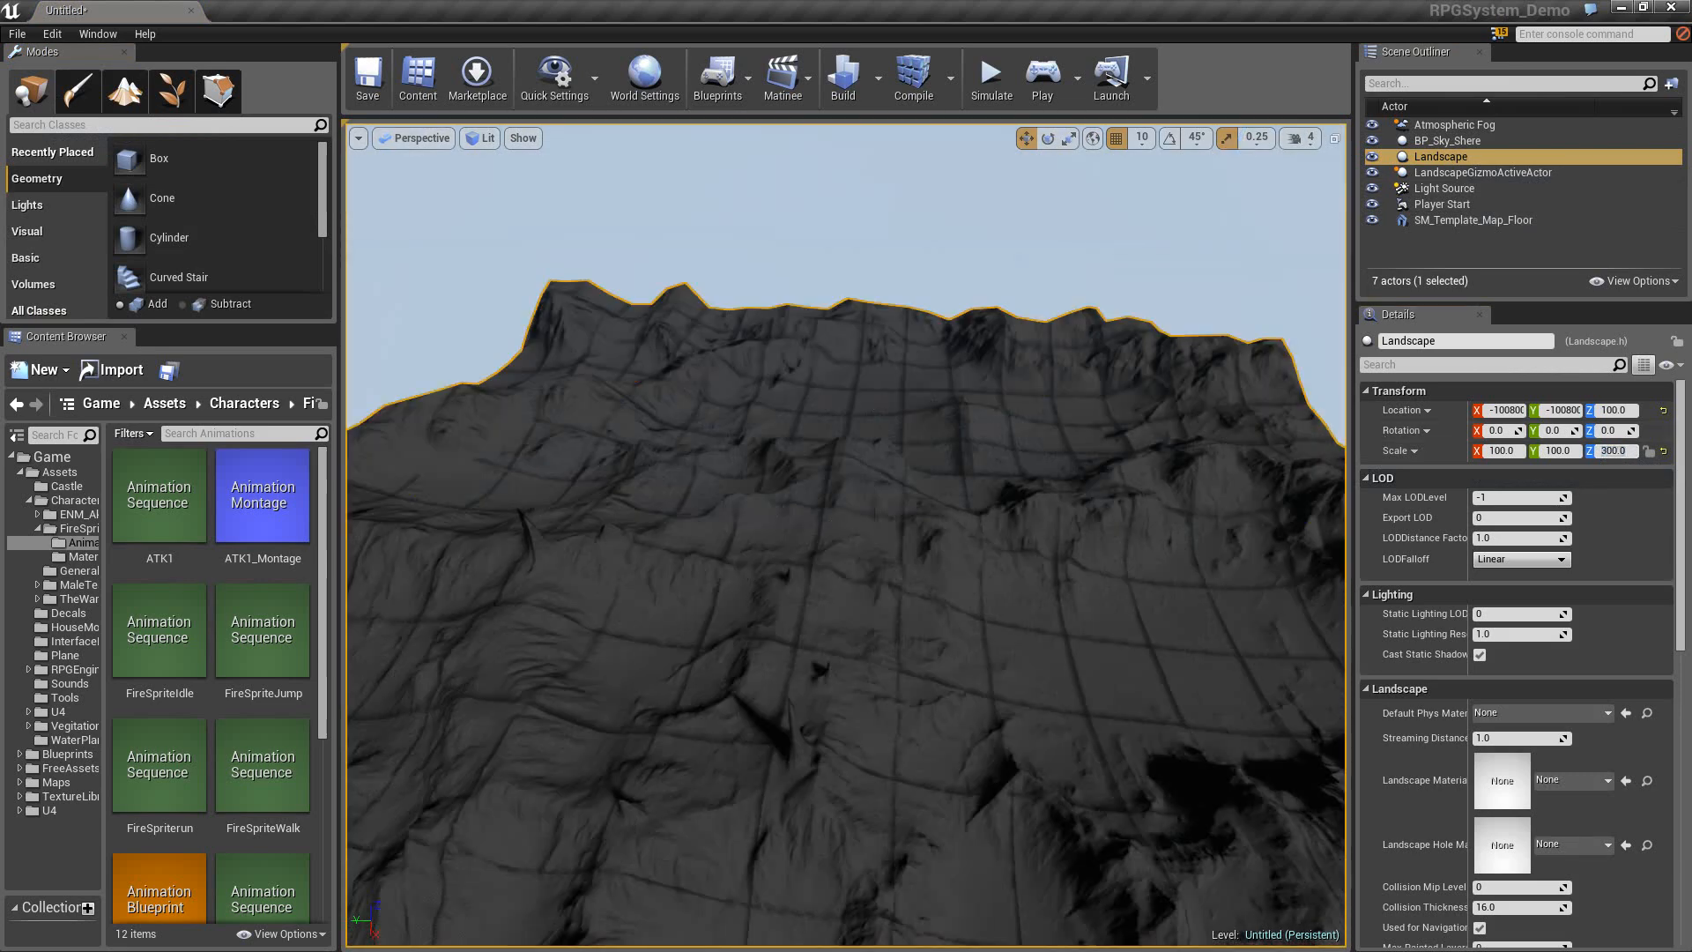
right_click_drag(847, 529, 882, 441)
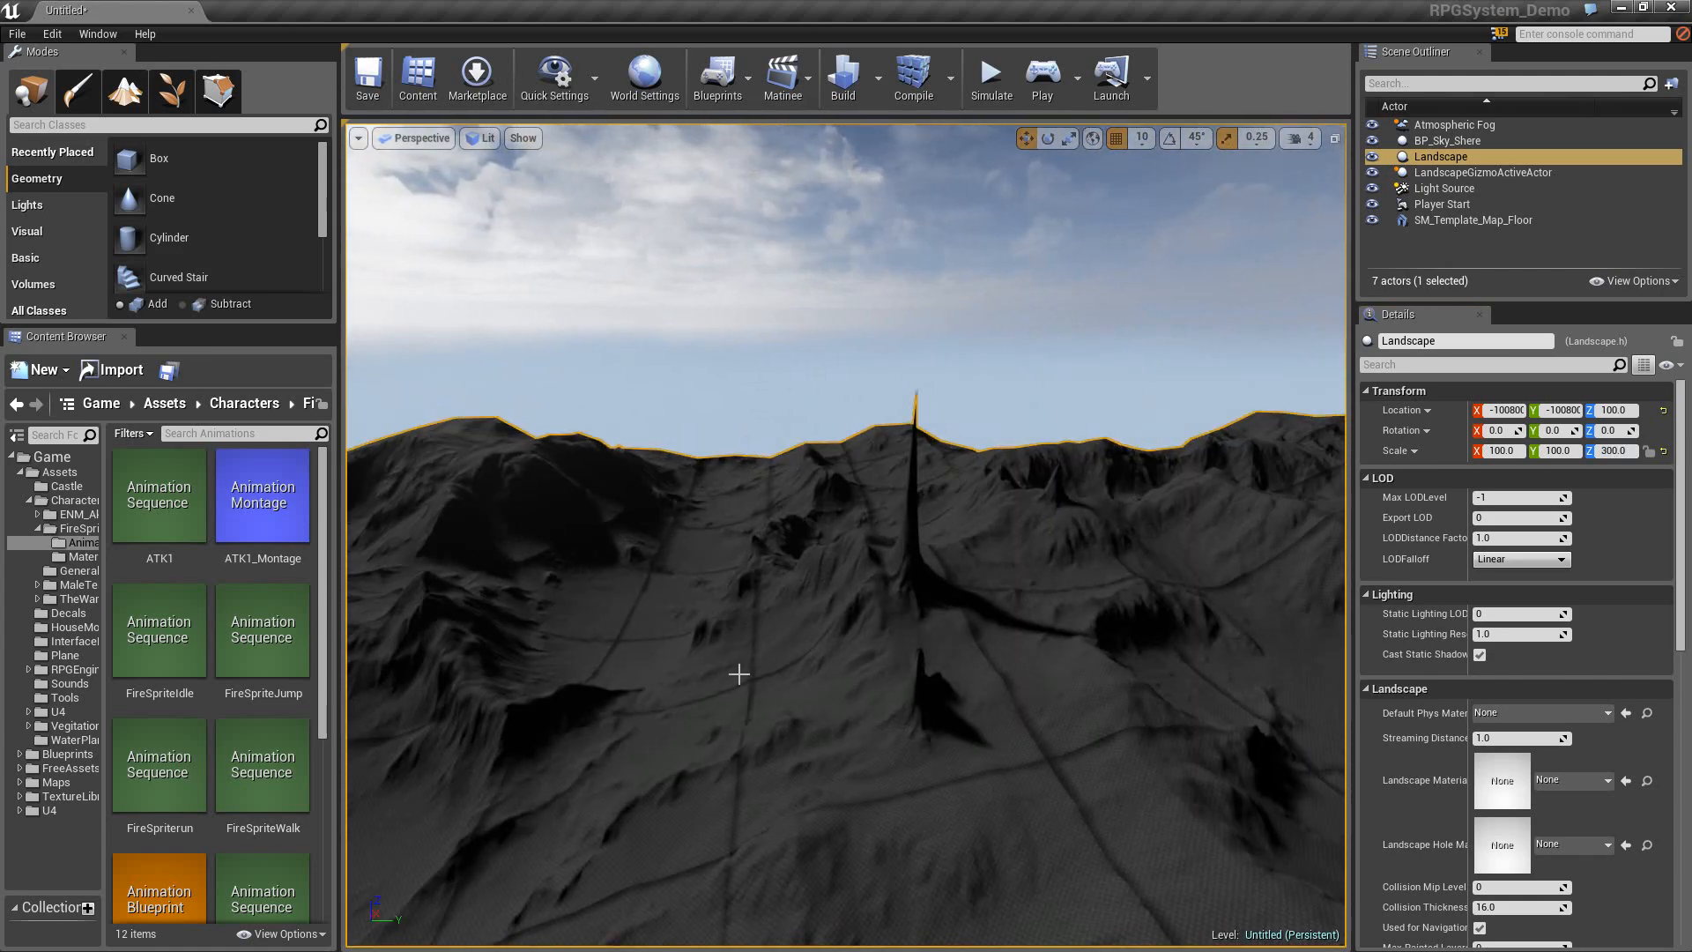
right_click_drag(739, 674, 846, 674)
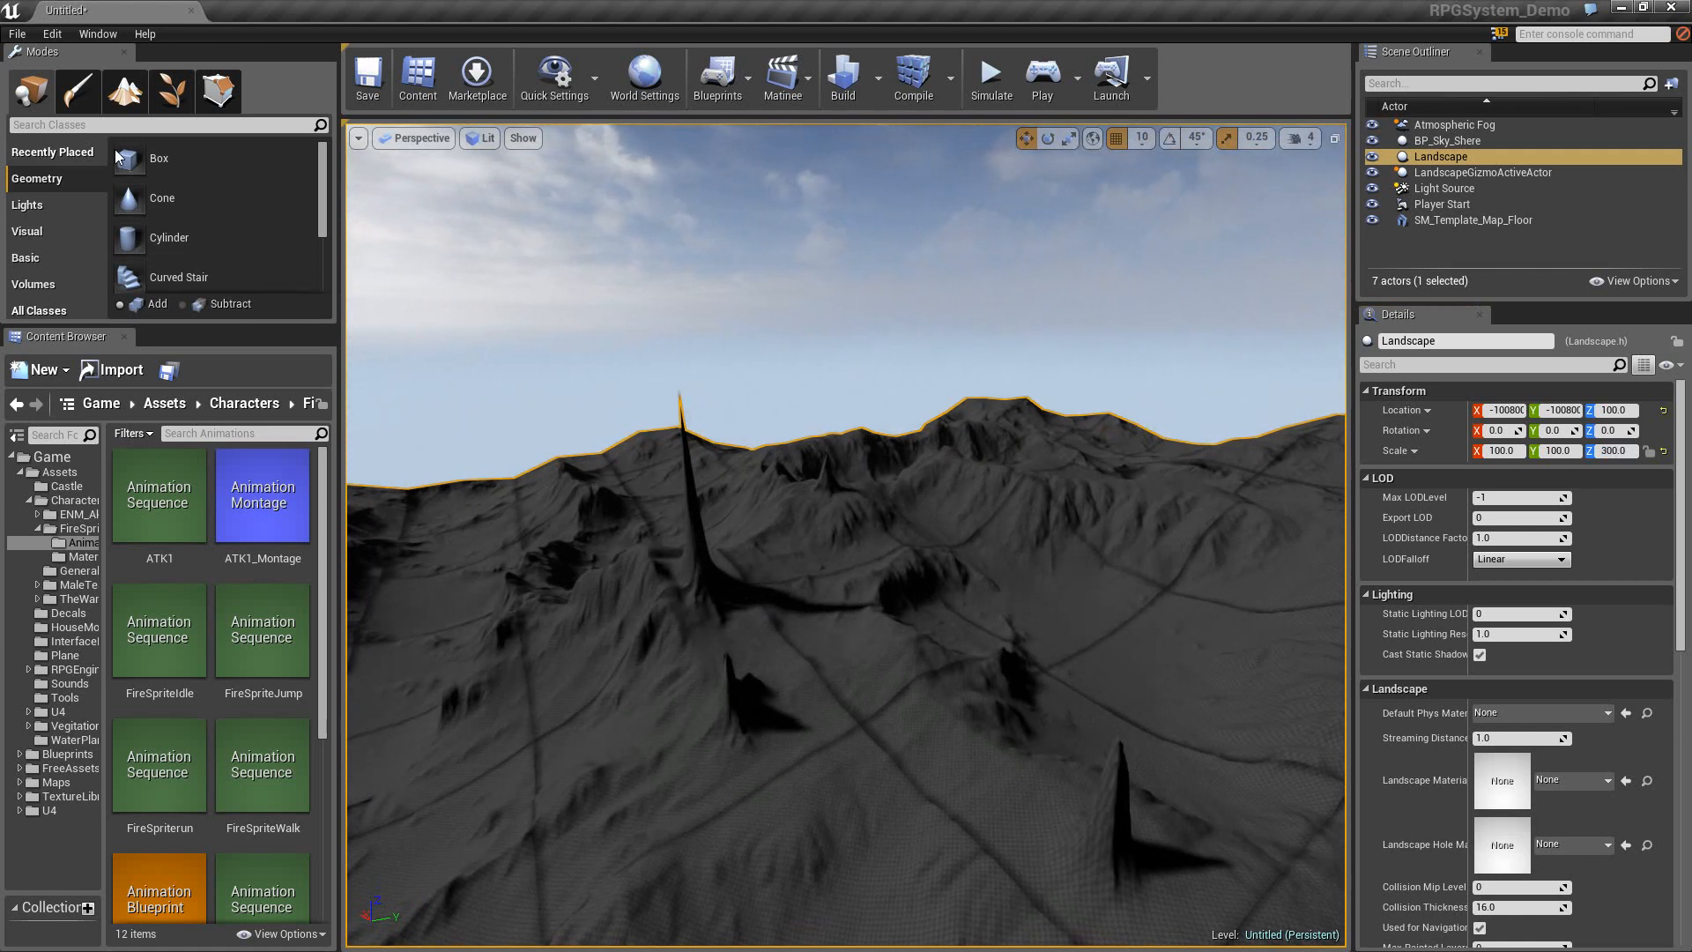
Look through the asset folders, including HouseModular, InterfaceMesh, Decals and FreeAssets, for the terrain materials.
left_click(82, 556)
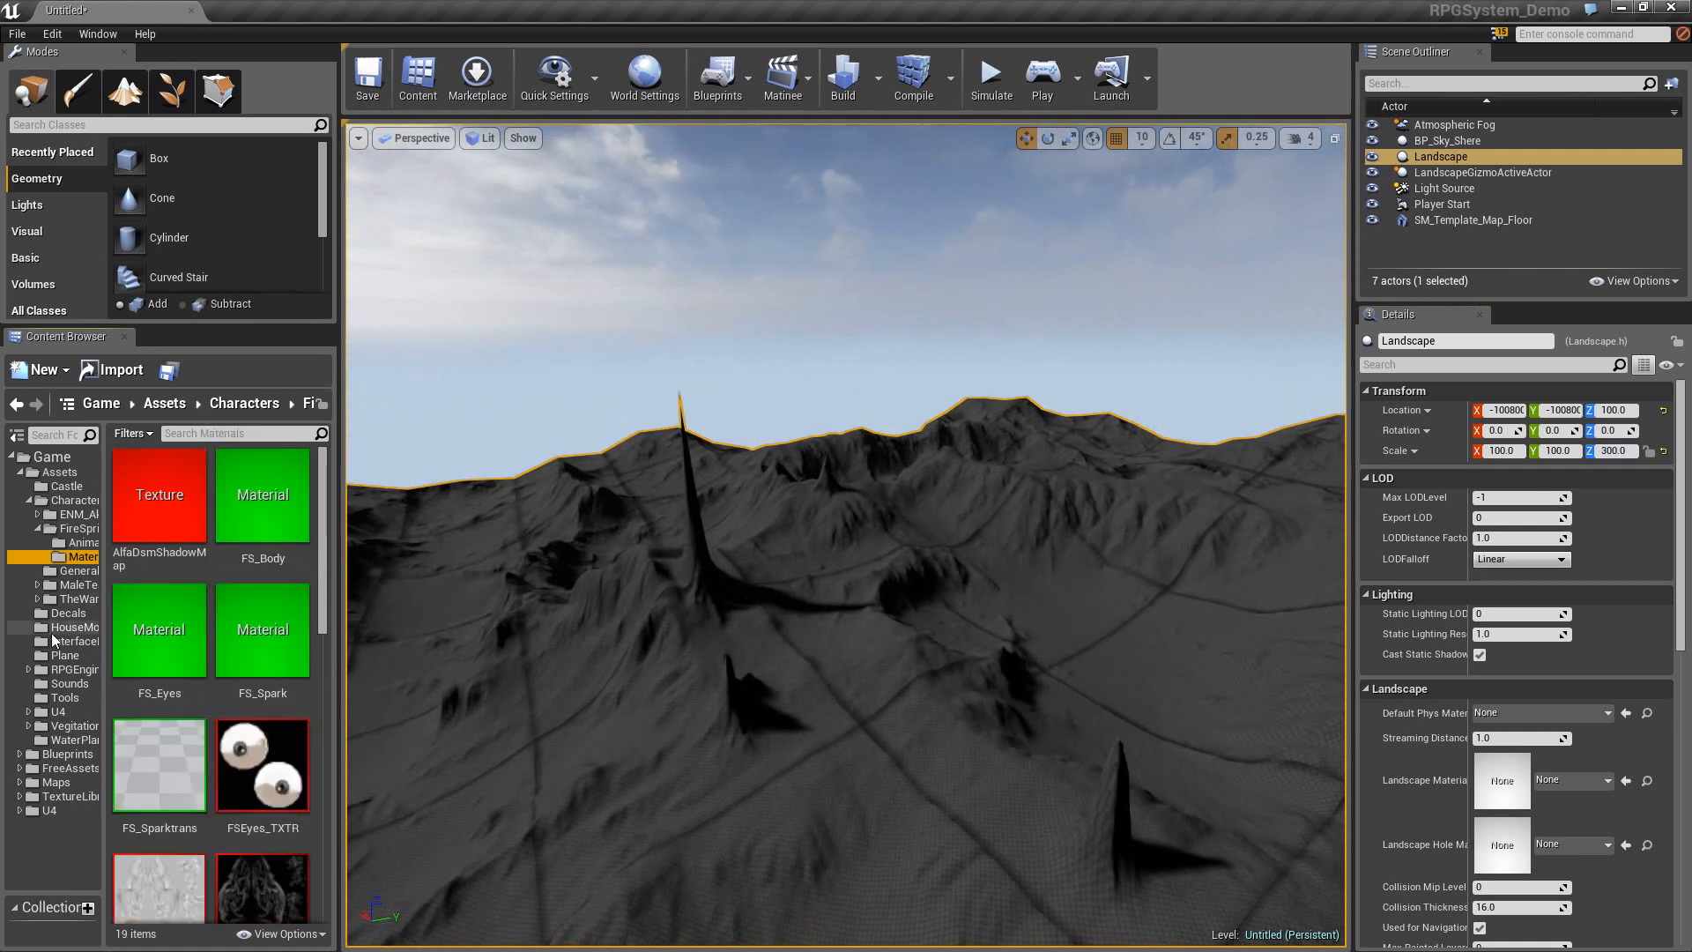
left_click(78, 598)
left_click(65, 629)
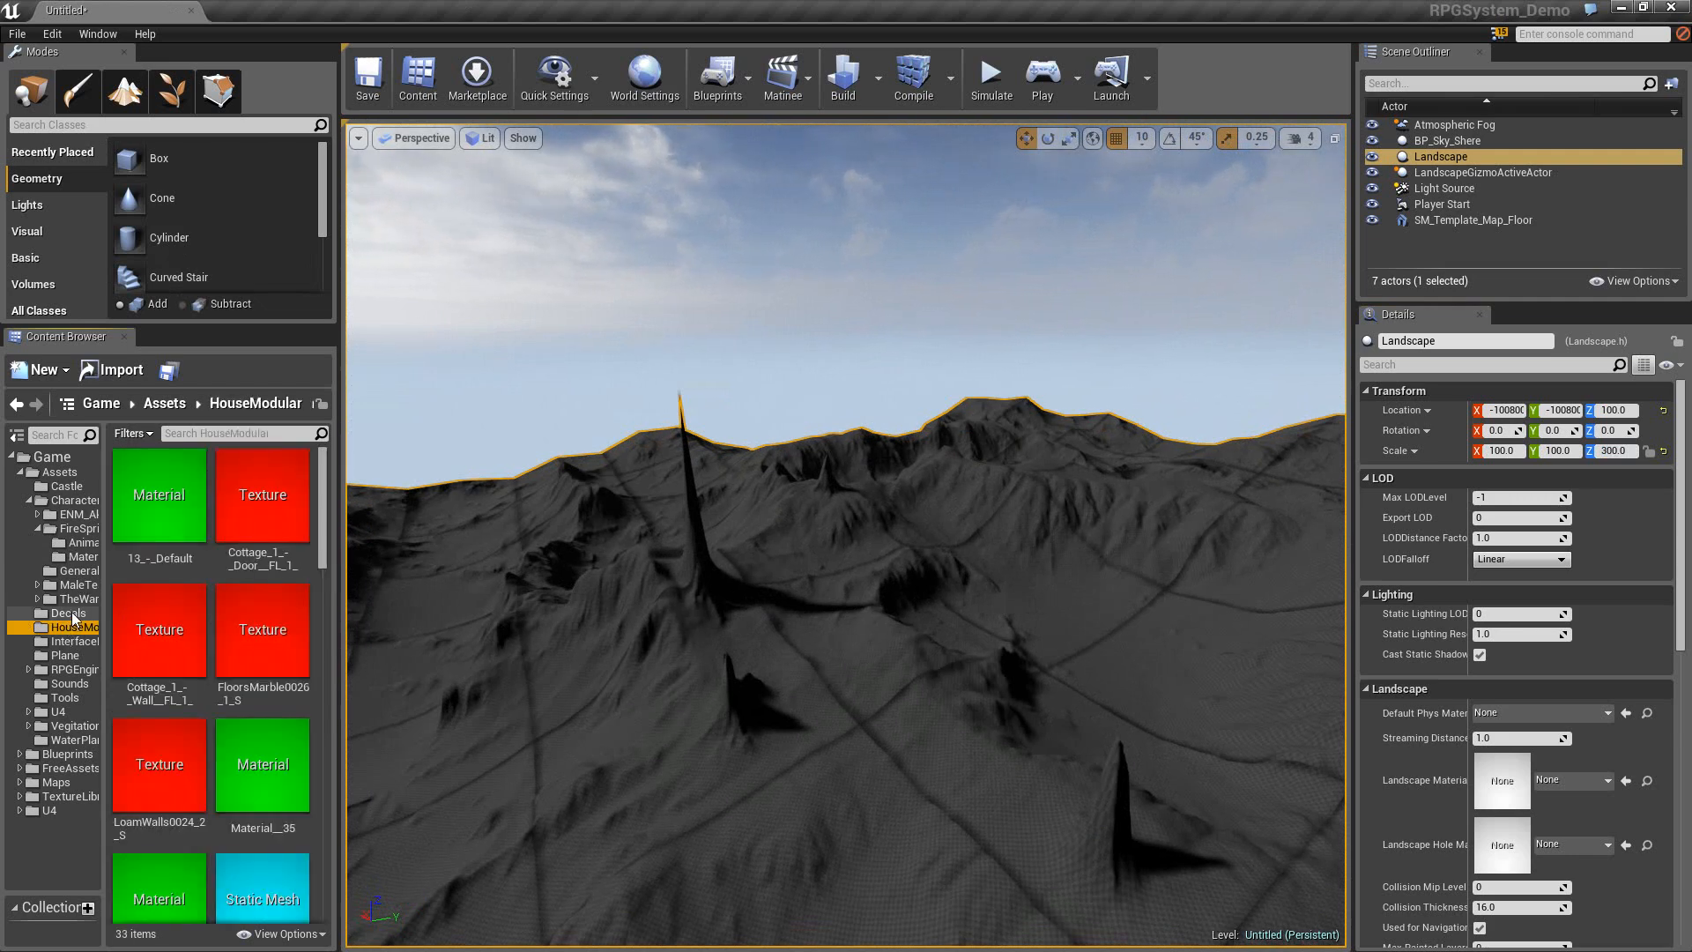
left_click(70, 613)
left_click(67, 641)
left_click(68, 629)
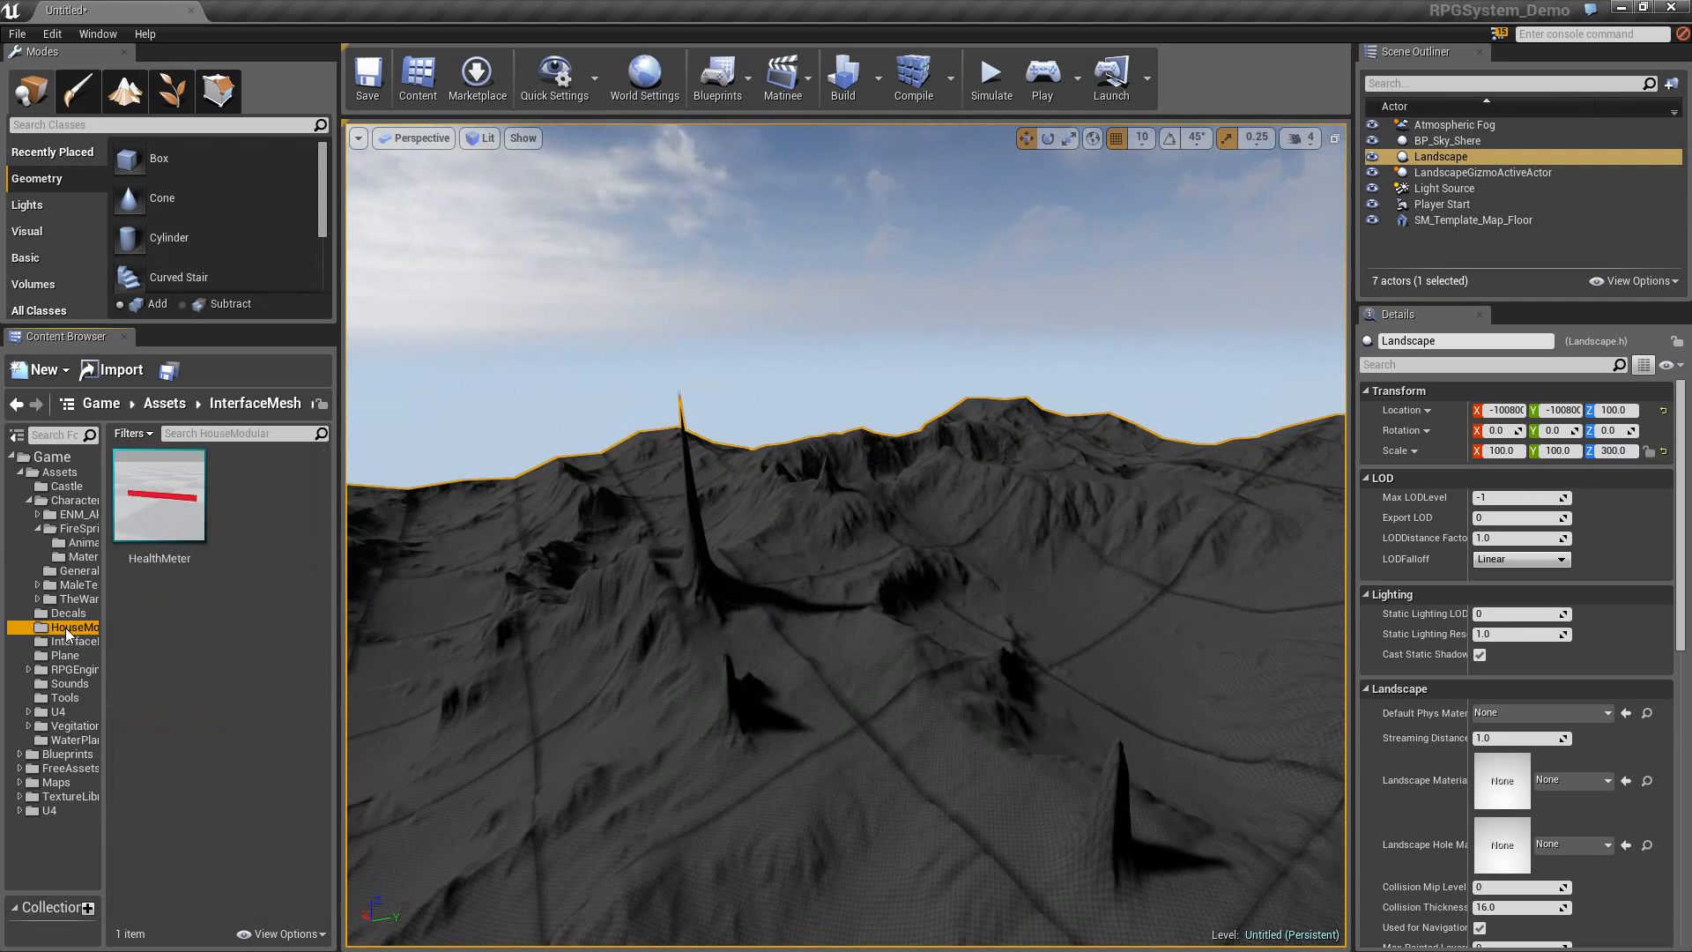
left_click(74, 614)
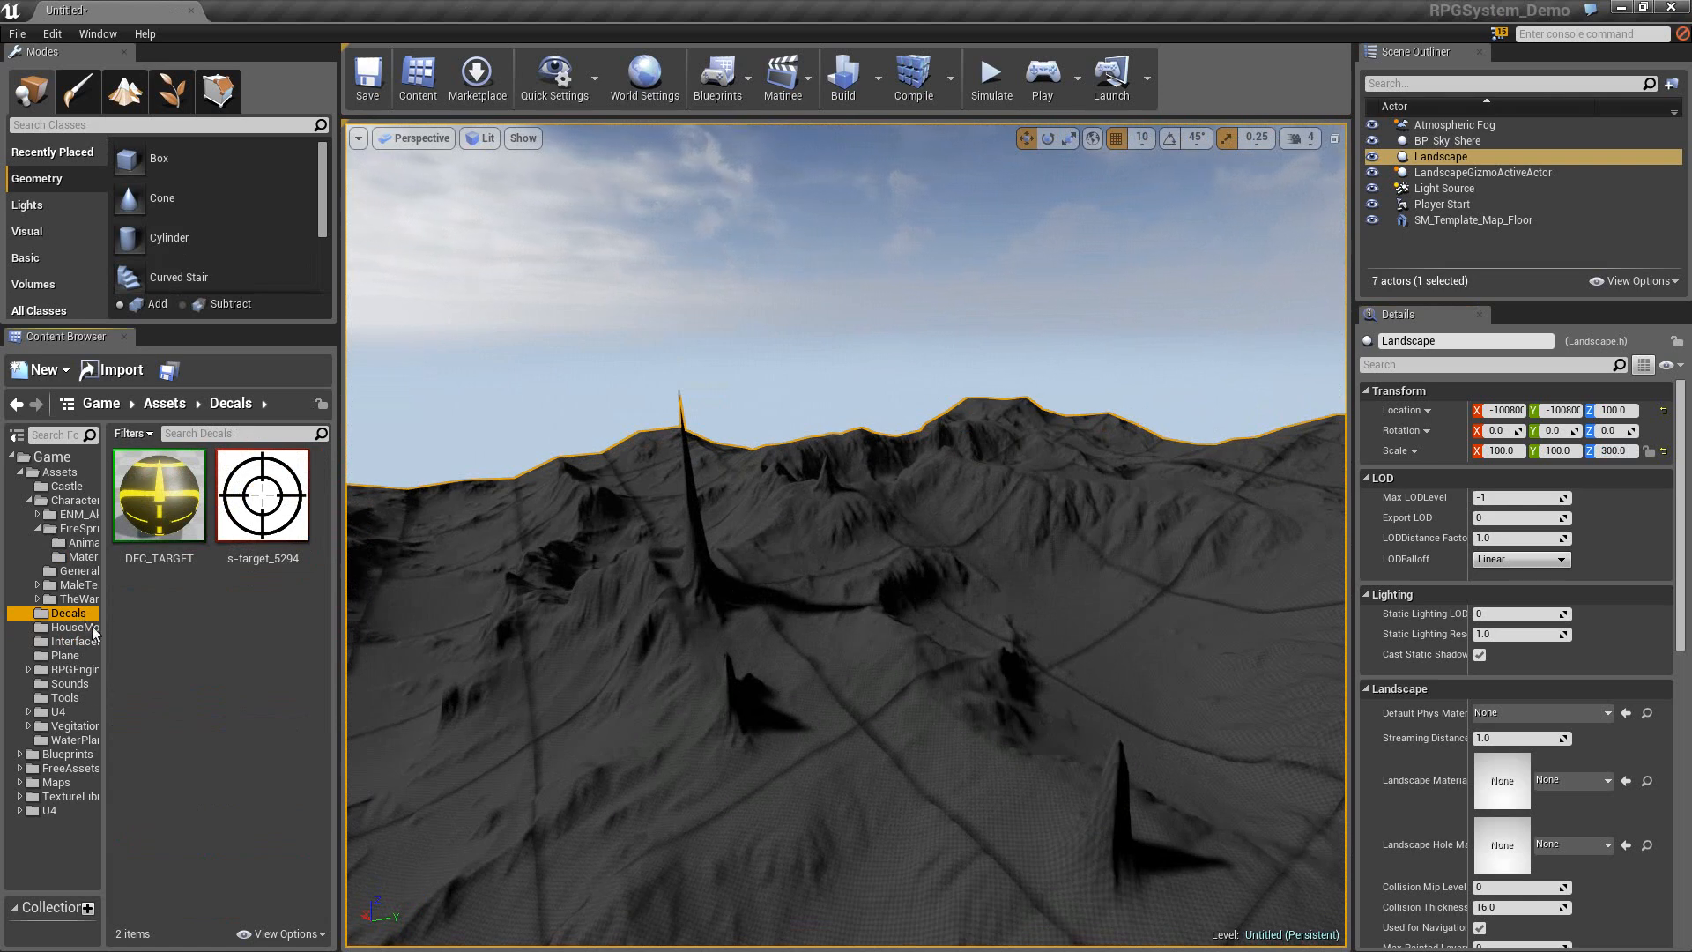
left_click(62, 769)
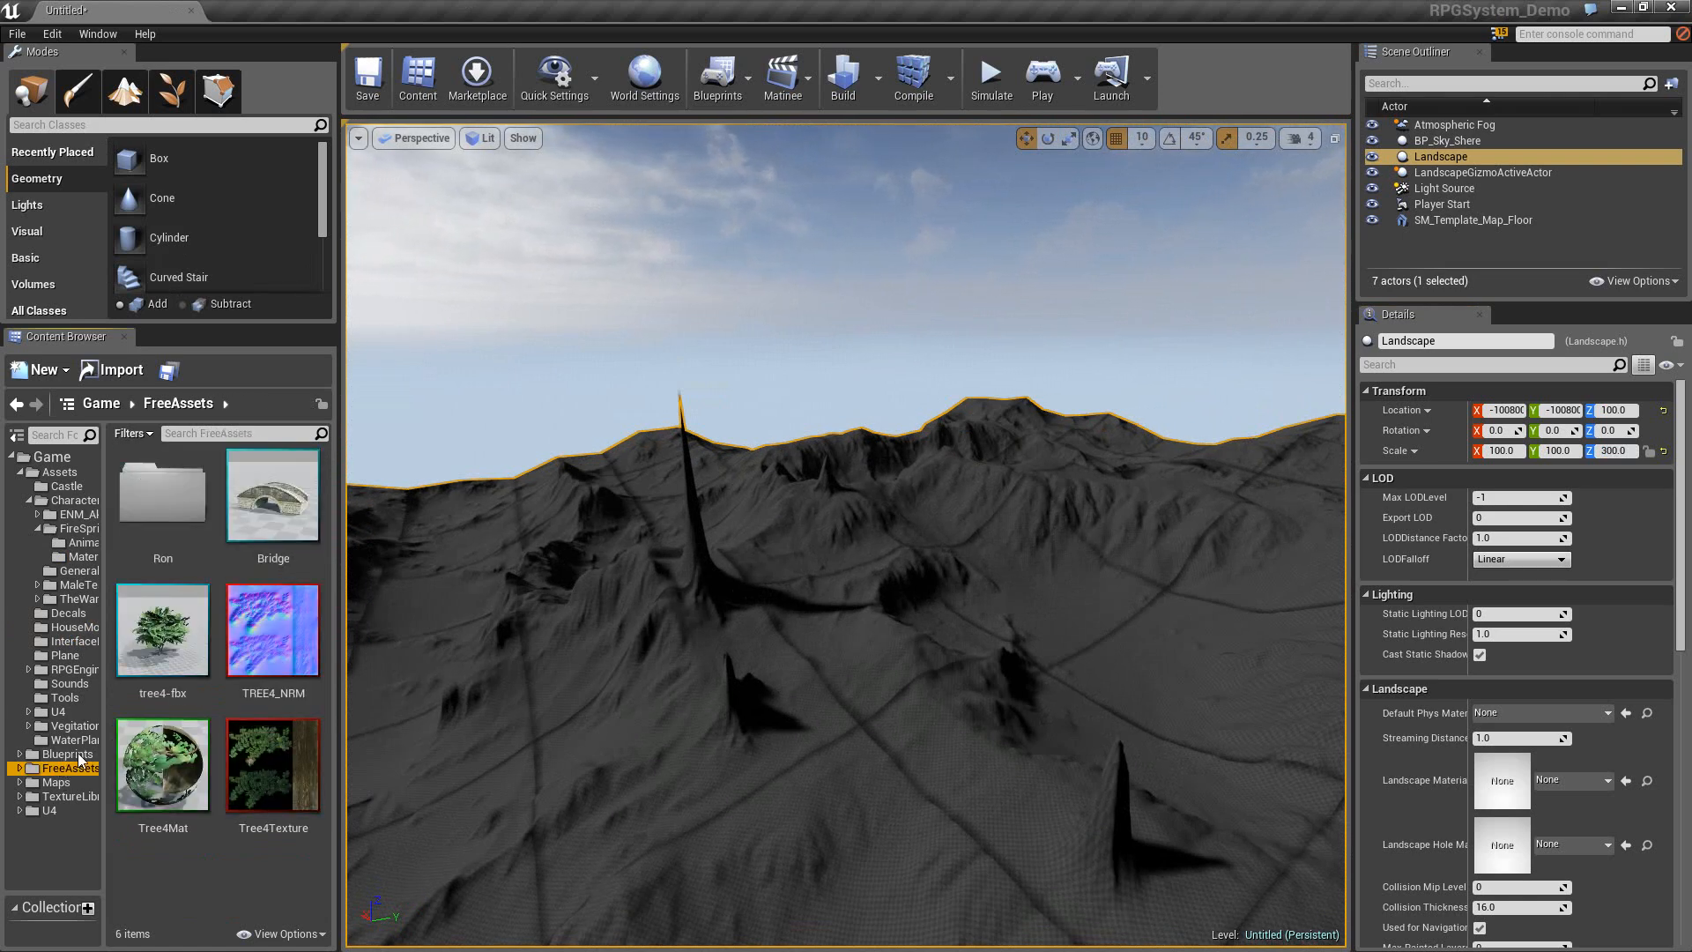
Expand TextureLibrary, widen the folder tree, open the MaterialFunctions folder and check the ML_Ground and ML_Sand functions.
left_click(66, 797)
left_click(17, 798)
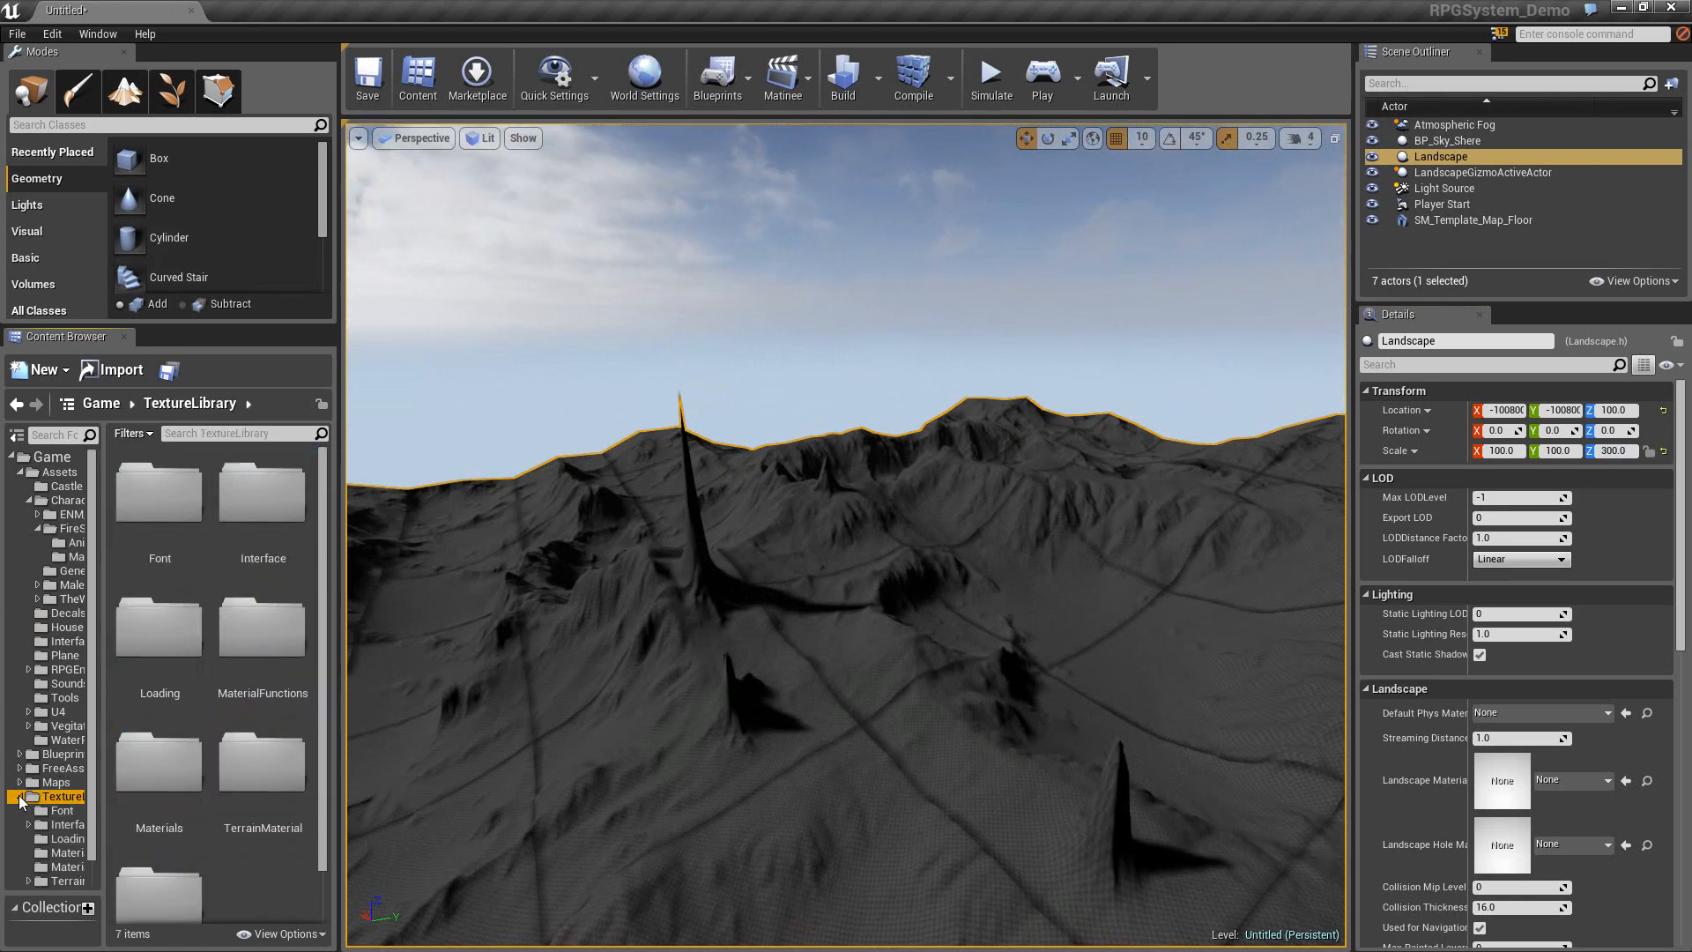
scroll(98, 839, "down", 1)
left_click_drag(100, 839, 155, 838)
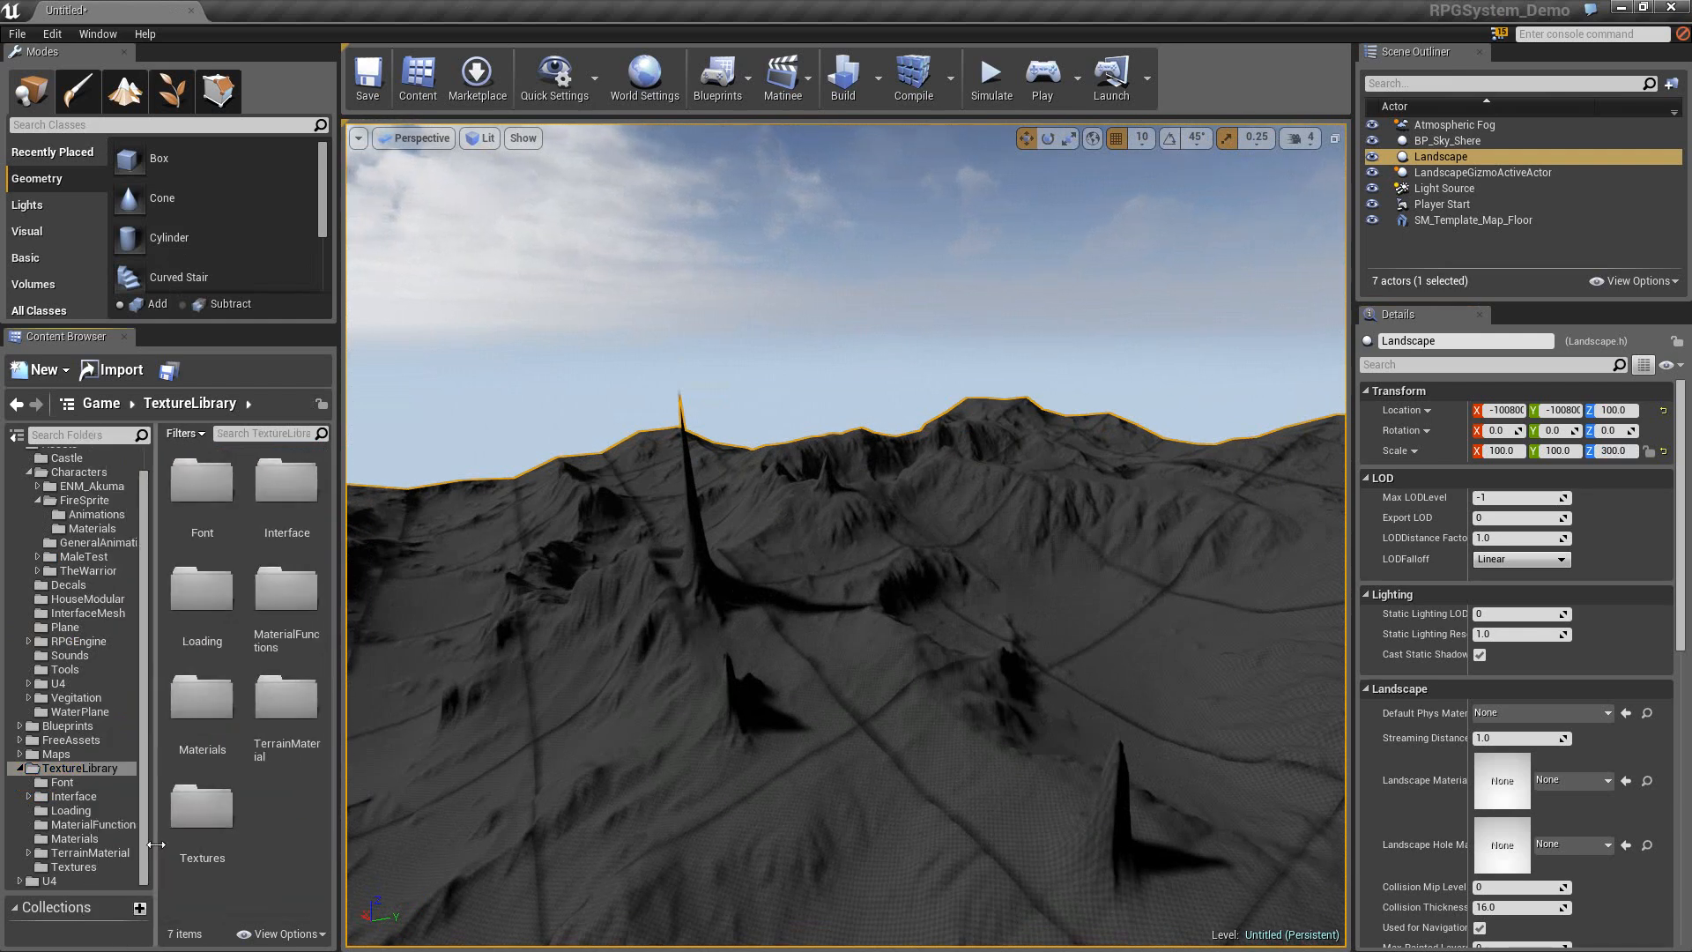
left_click(81, 825)
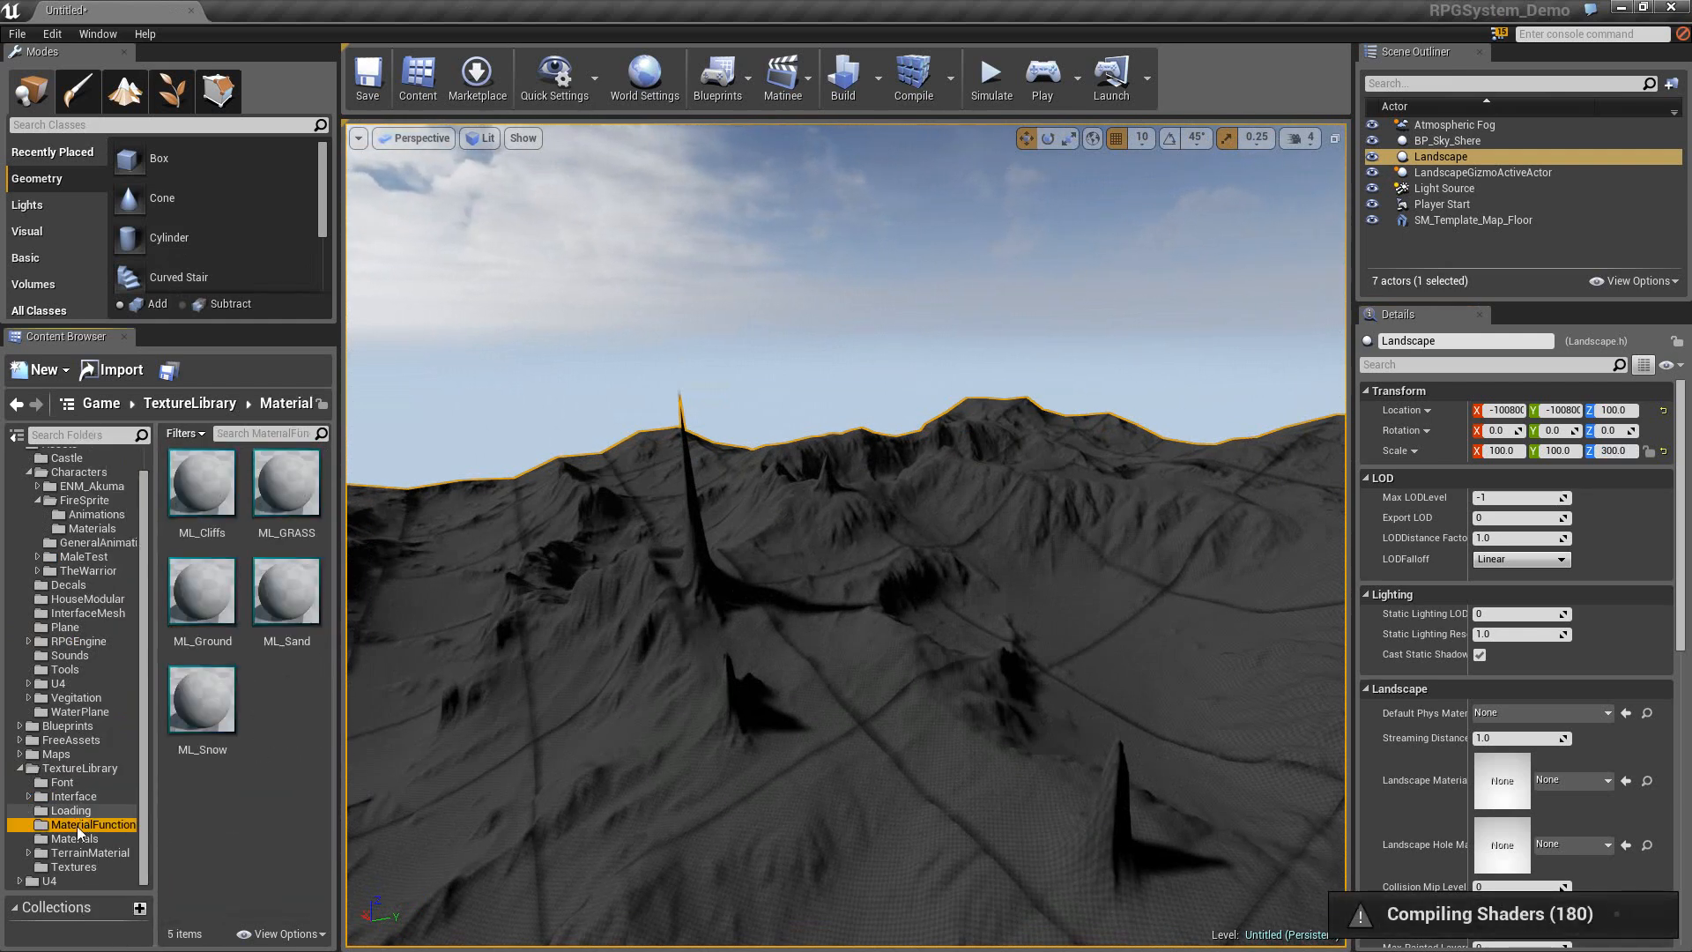
left_click(202, 675)
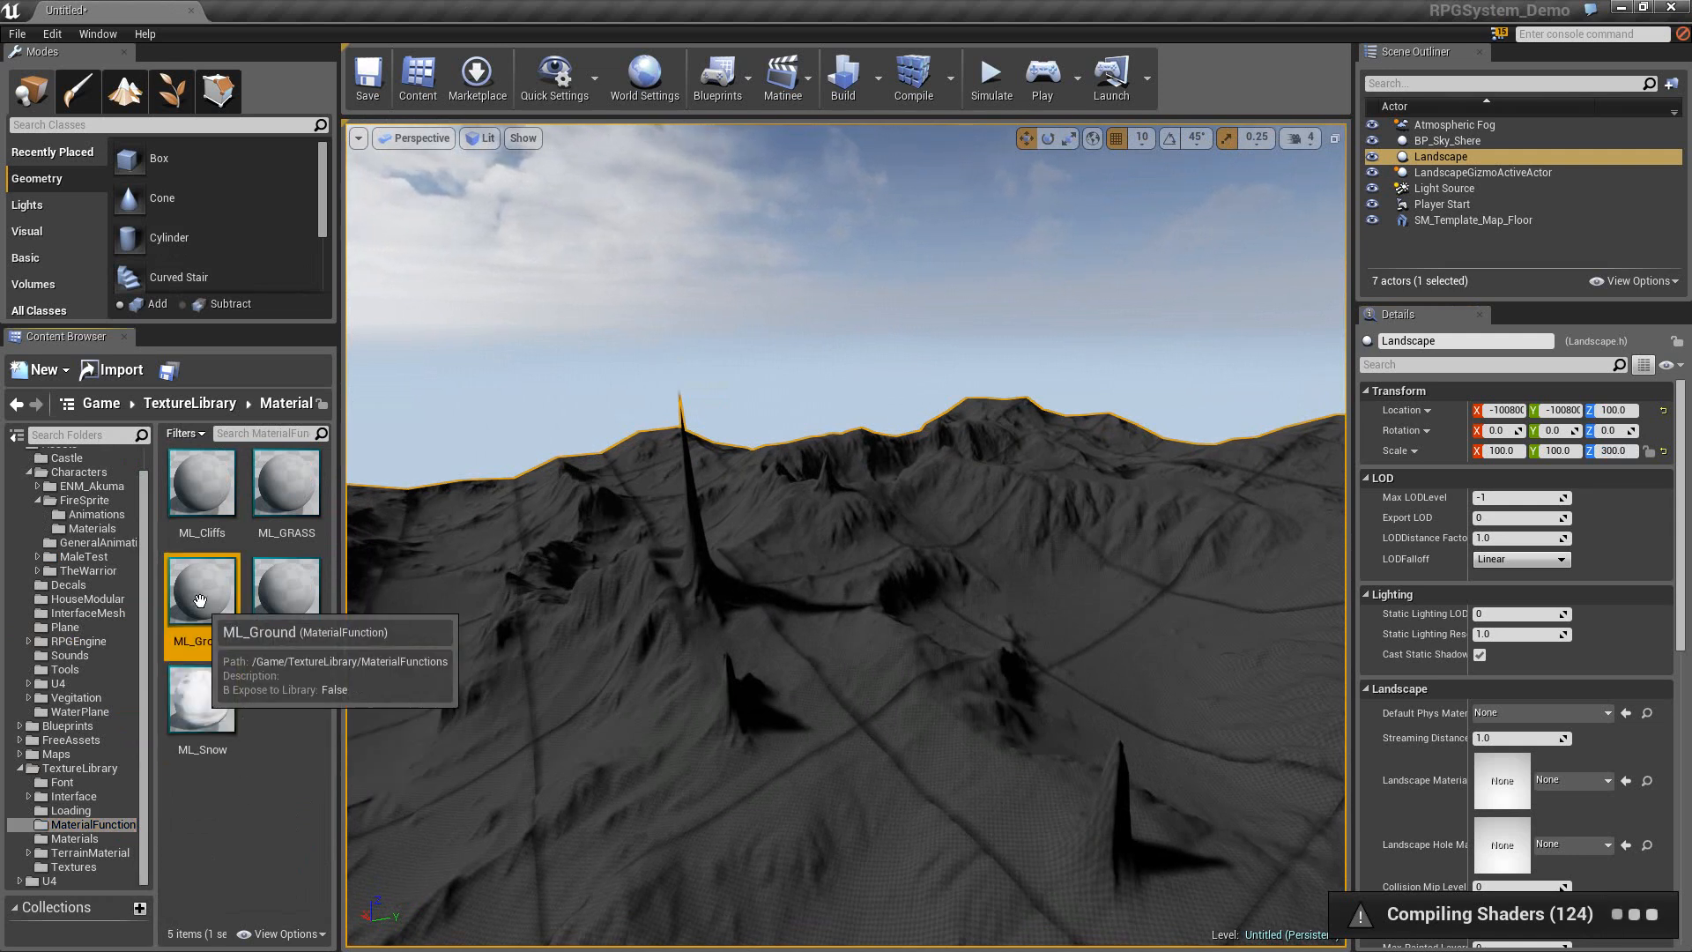
left_click(271, 627)
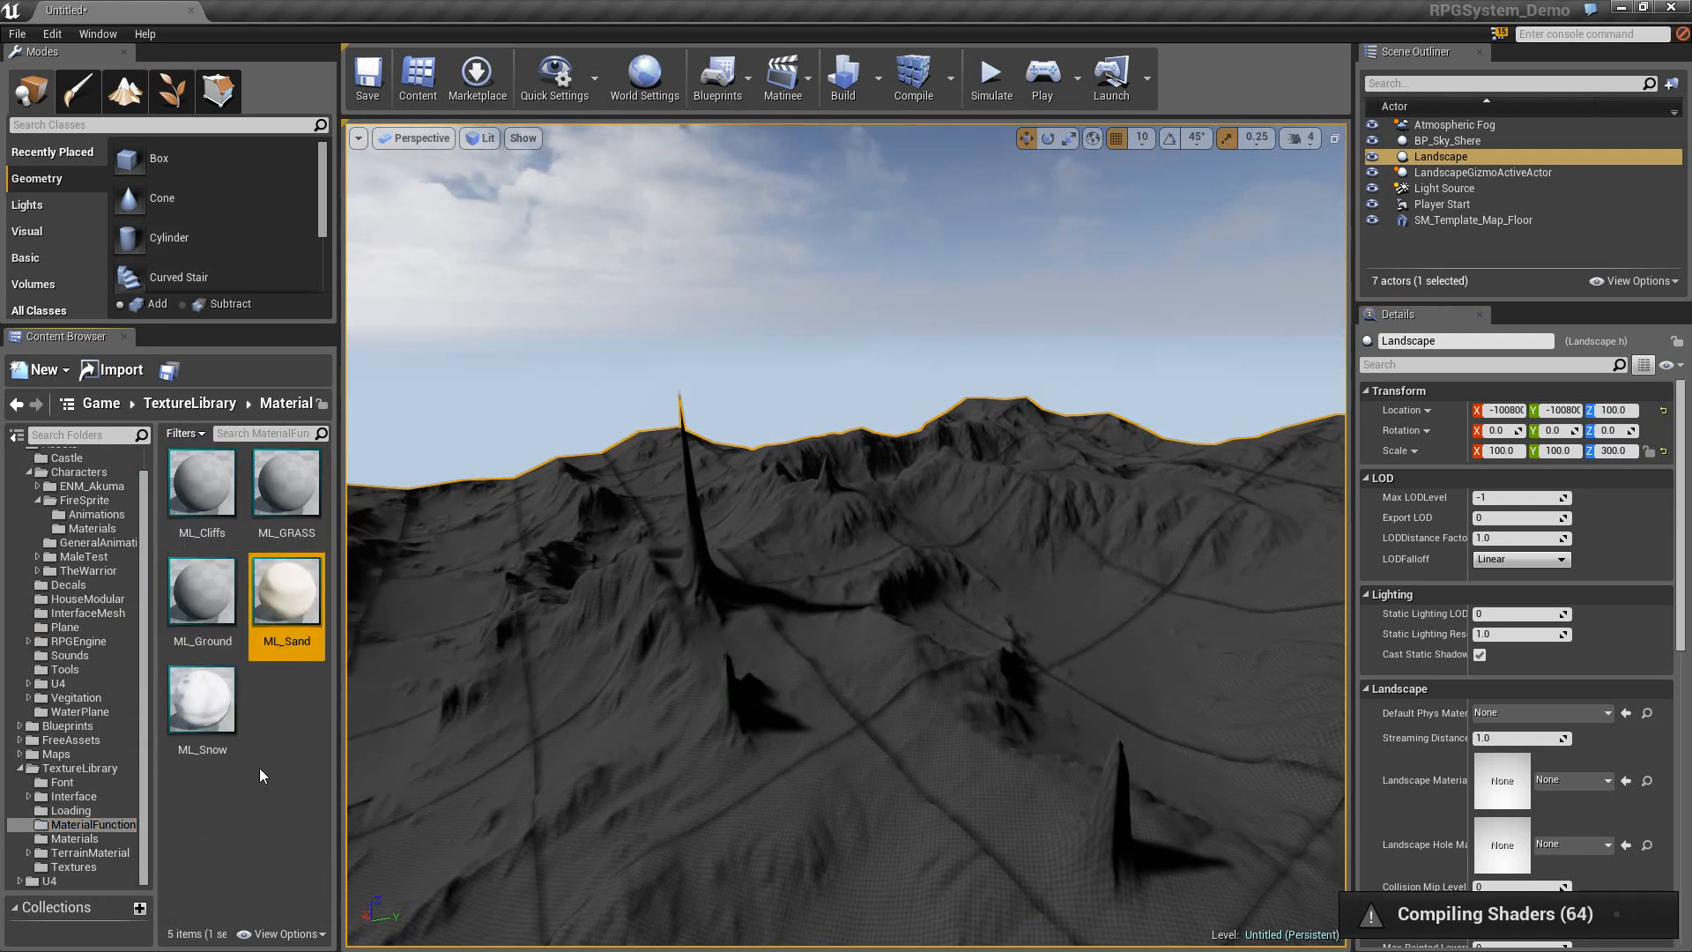
left_click(279, 721)
right_click(274, 668)
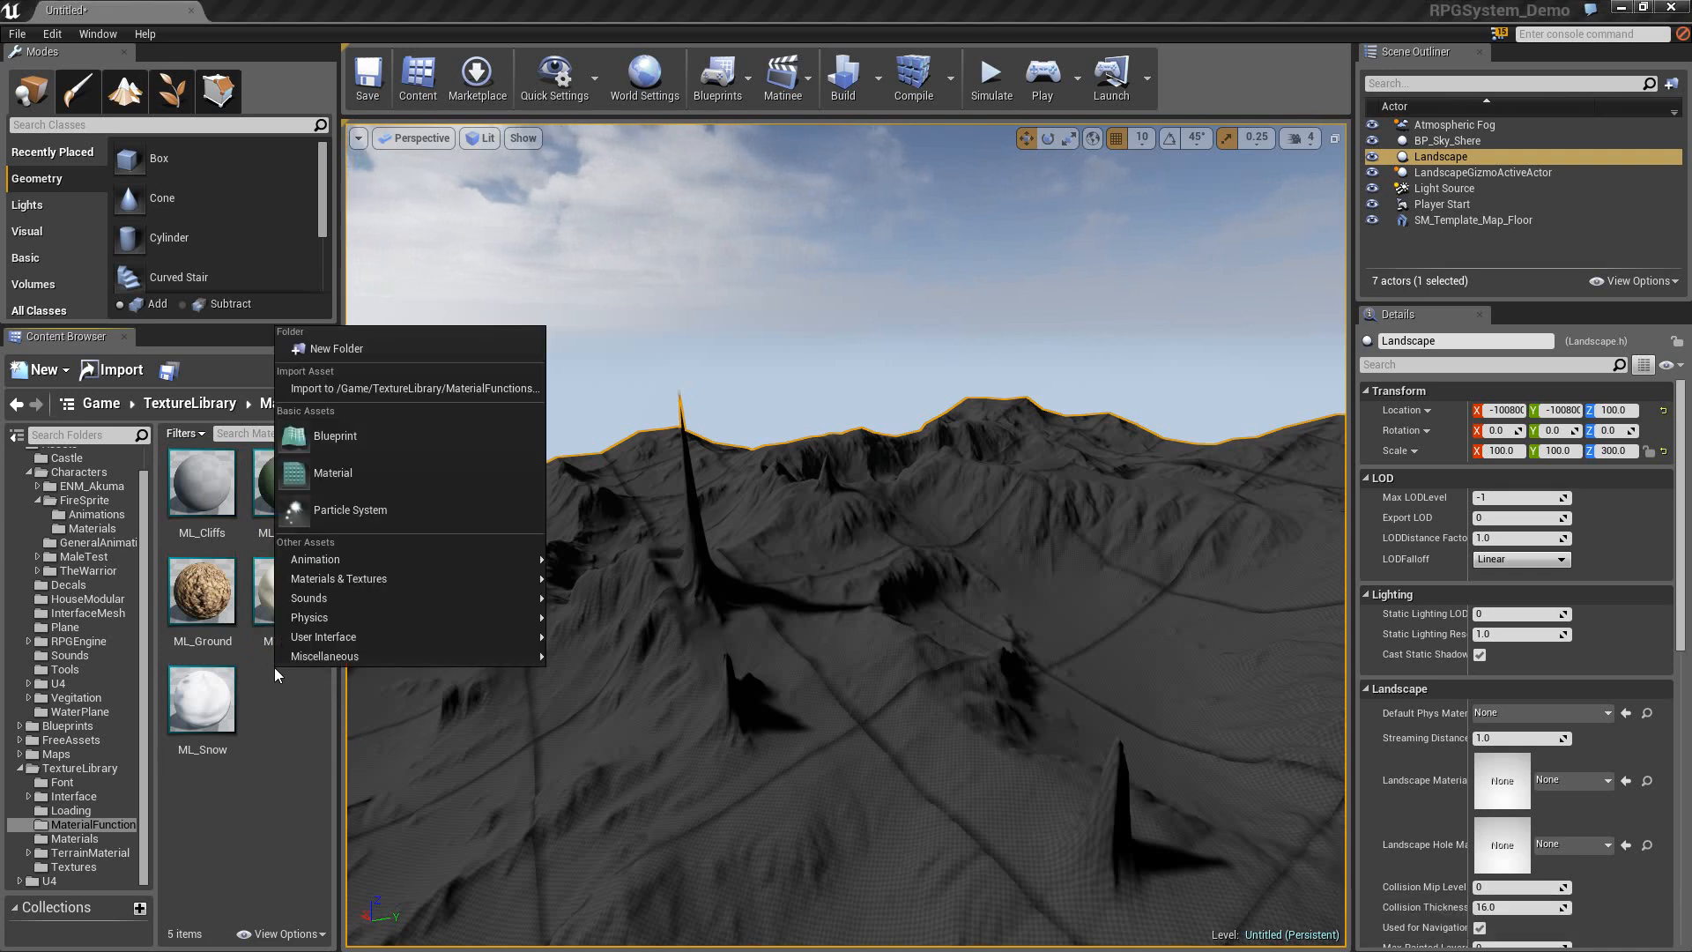
left_click(346, 480)
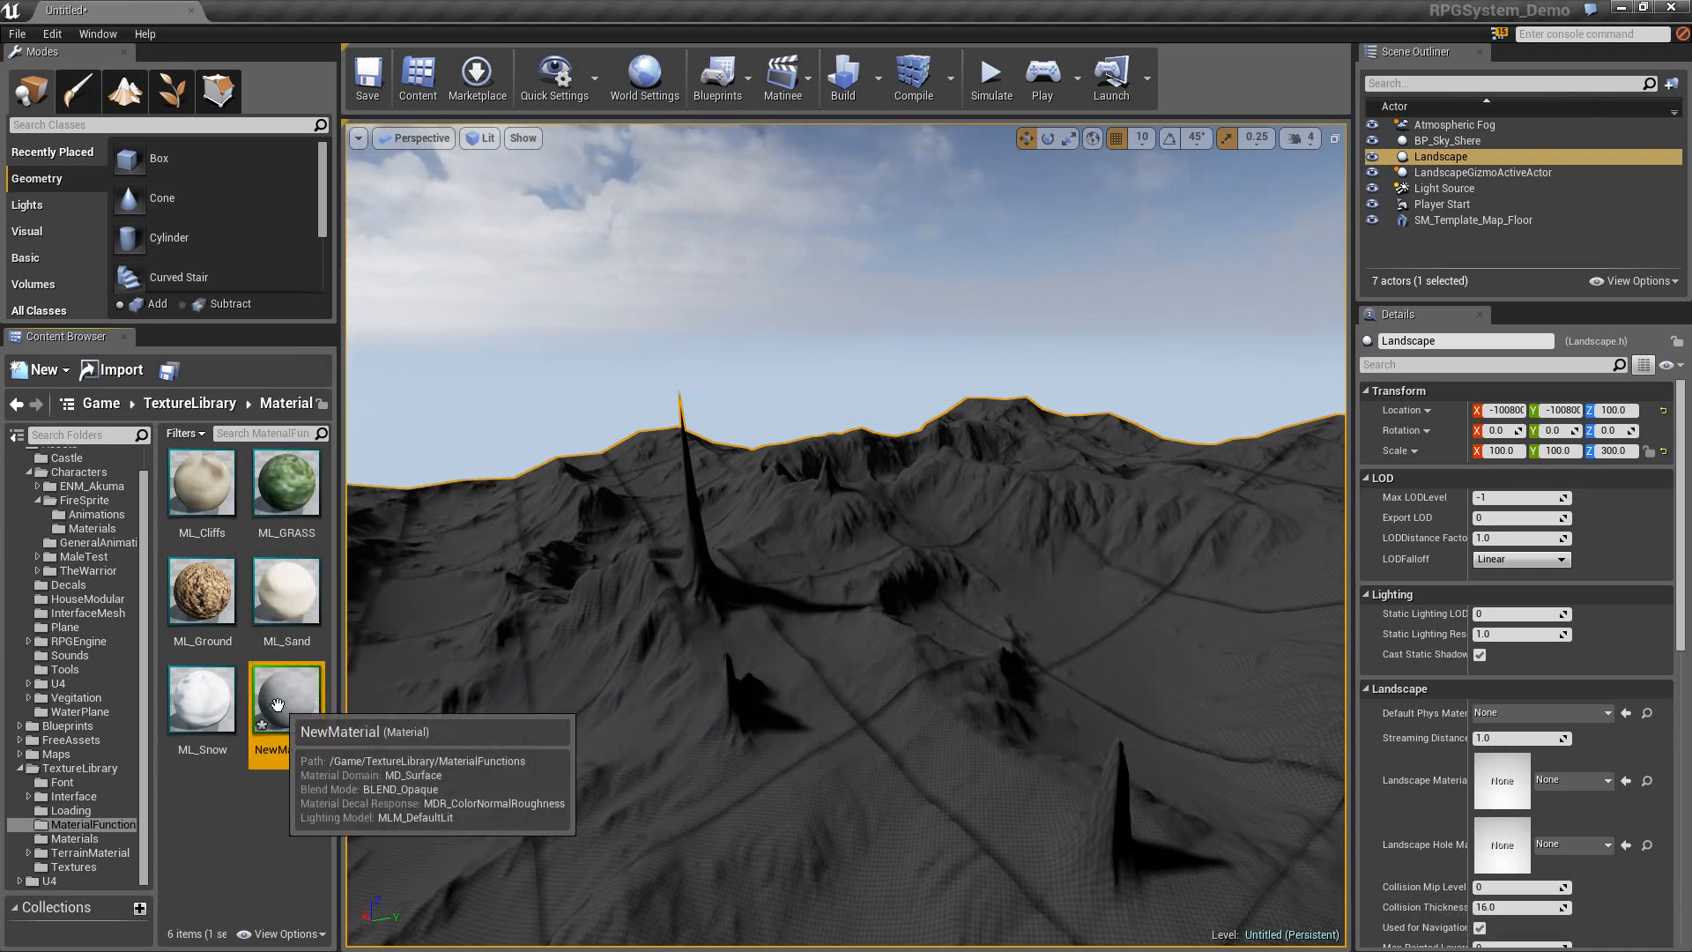
key("Delete")
left_click(617, 765)
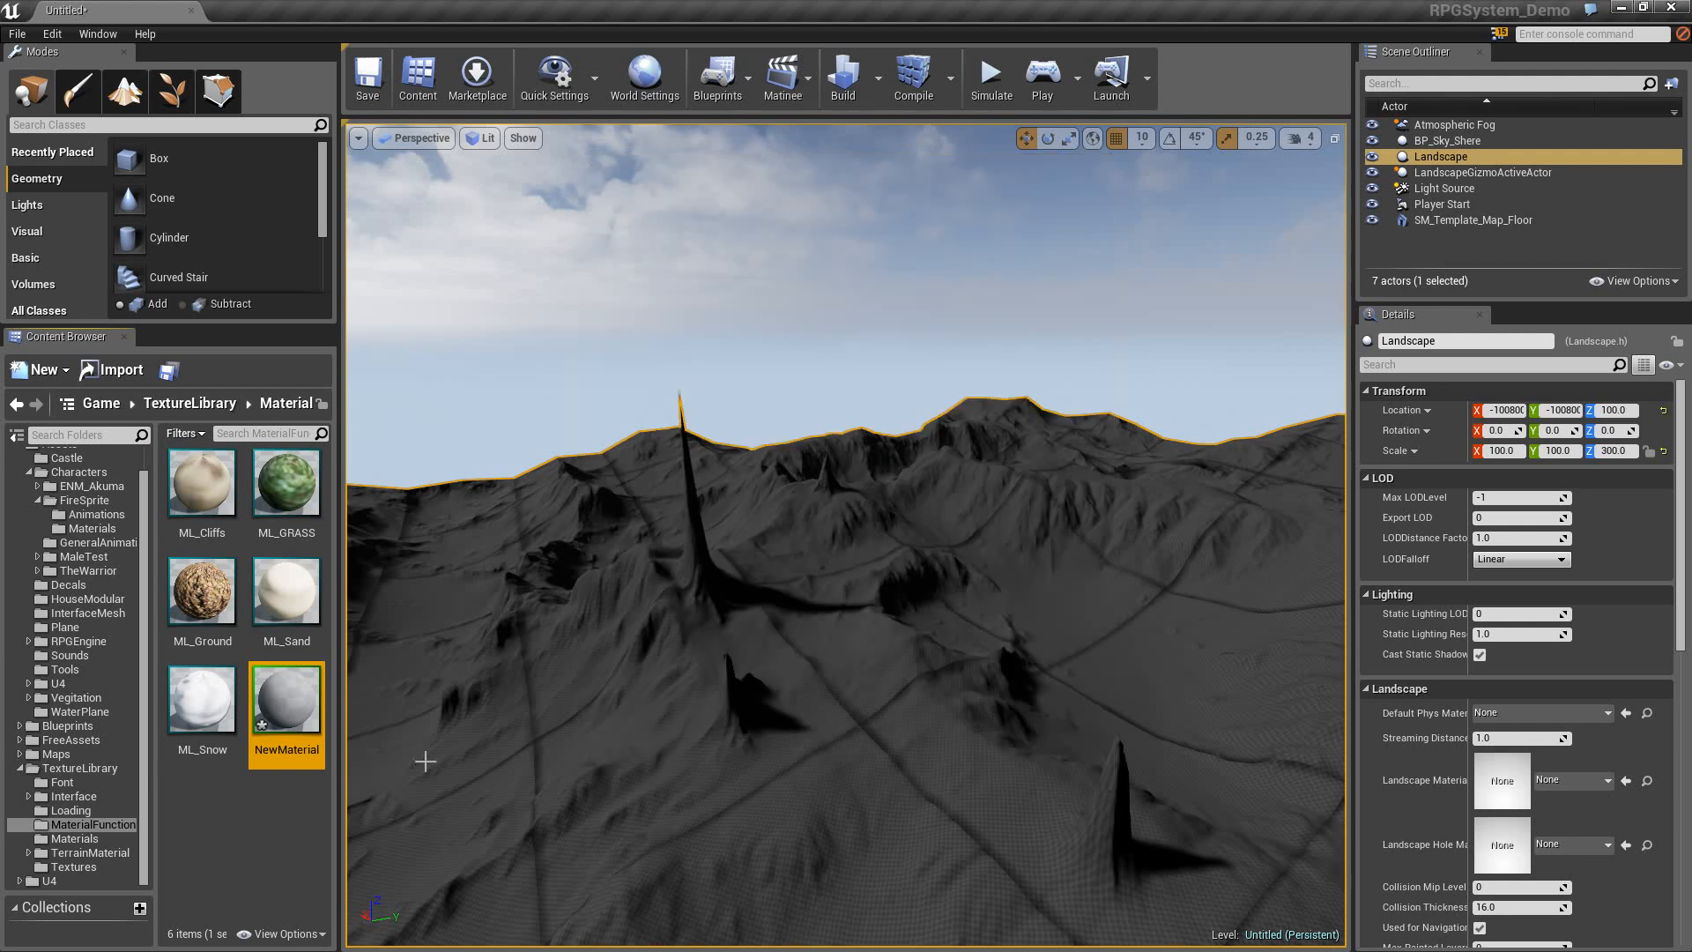
Create a material function named TestMaterial in the MaterialFunctions folder.
right_click(303, 712)
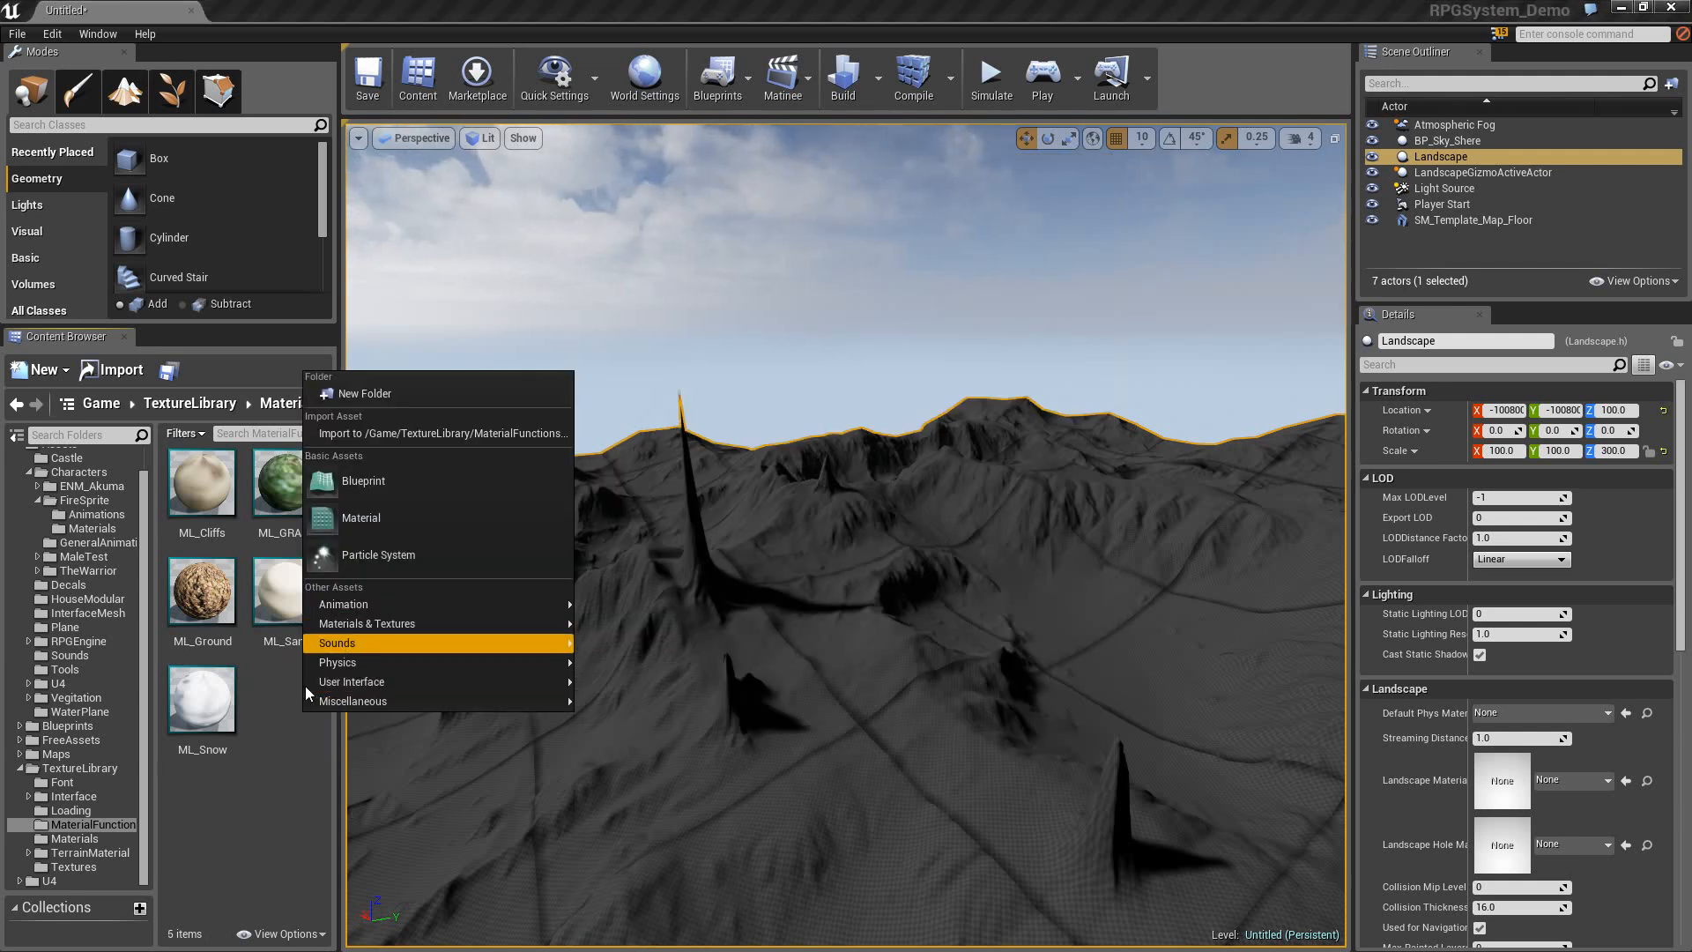
mouse_move(409, 621)
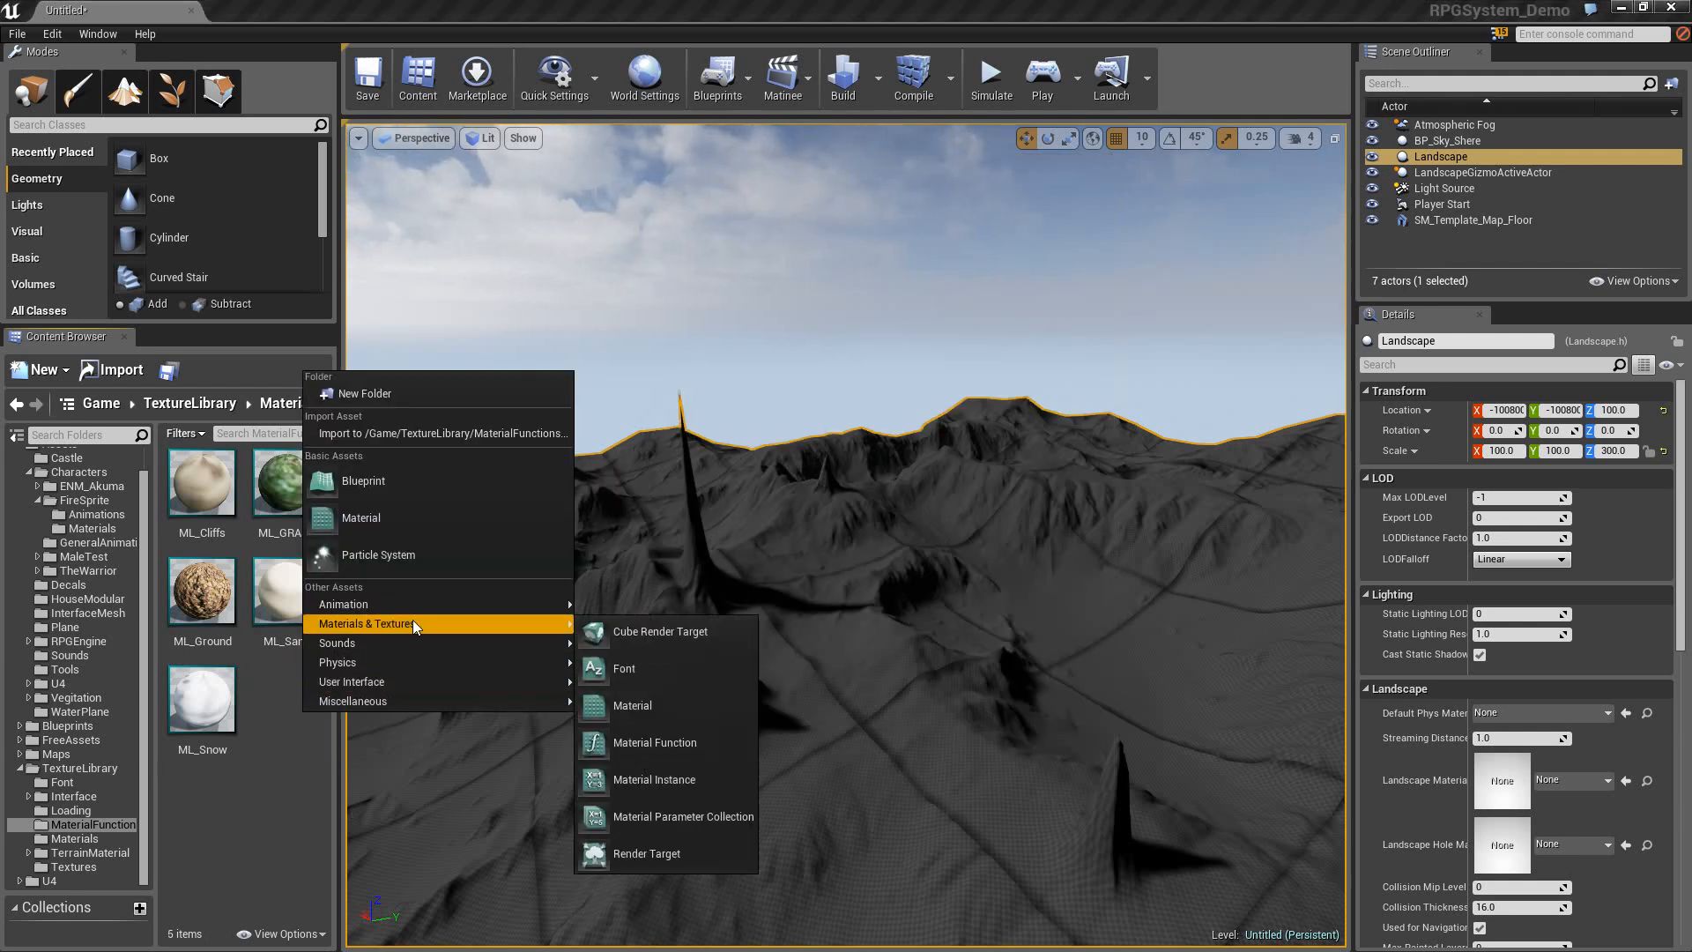
left_click(623, 743)
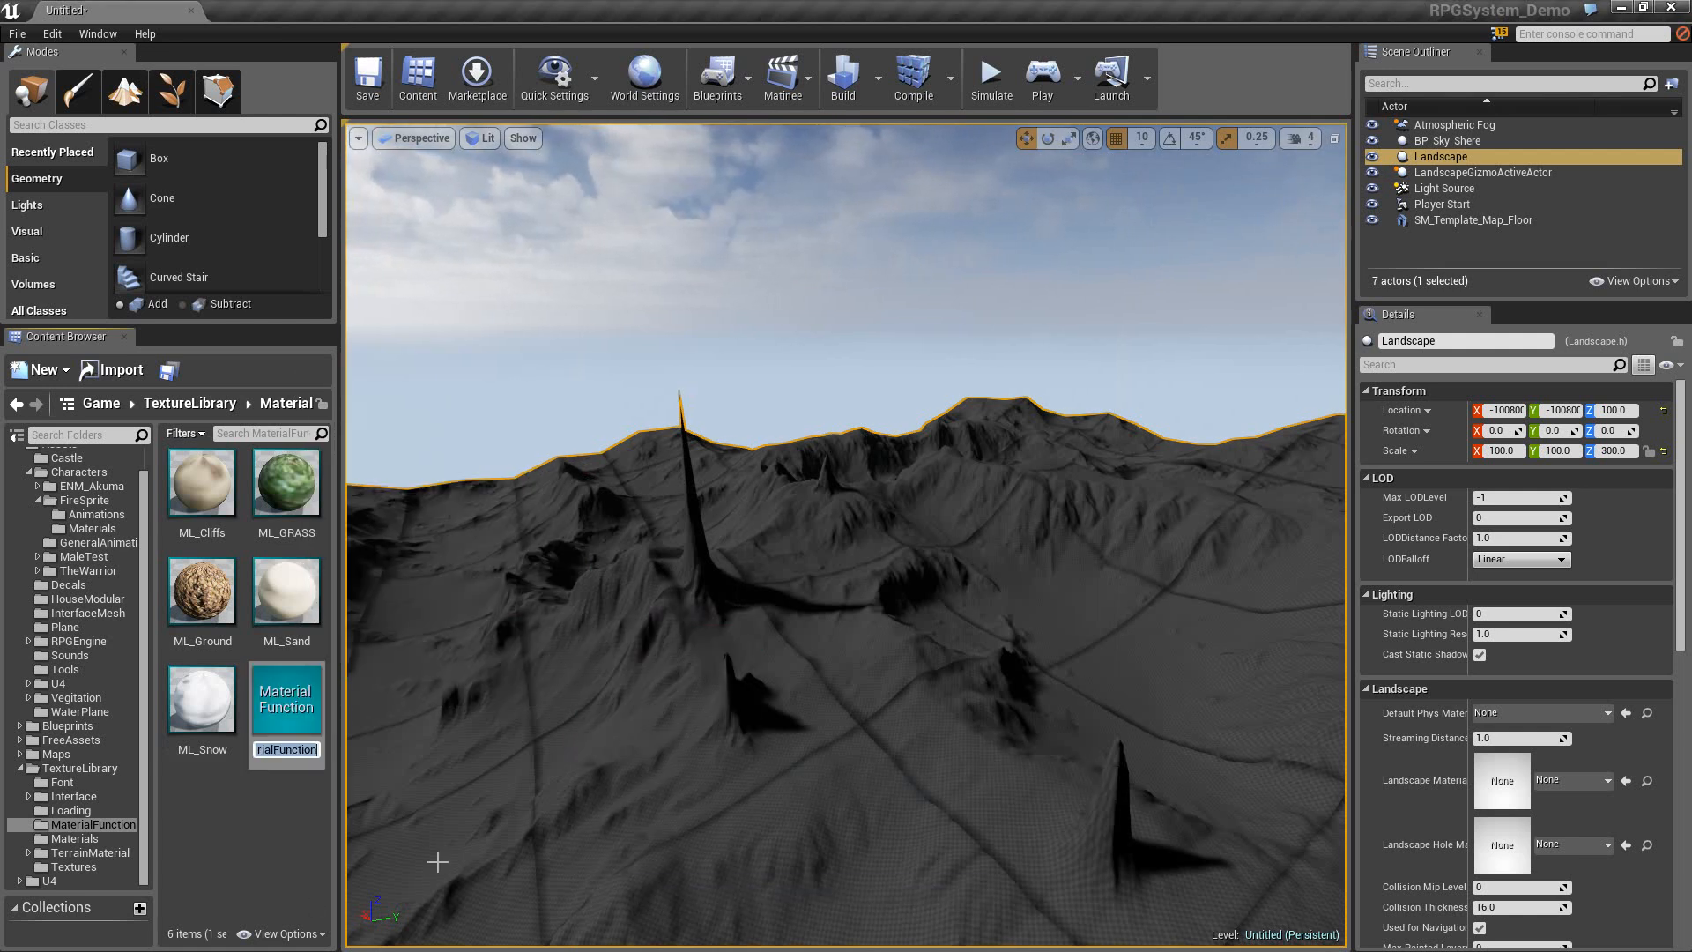
type("TestMa")
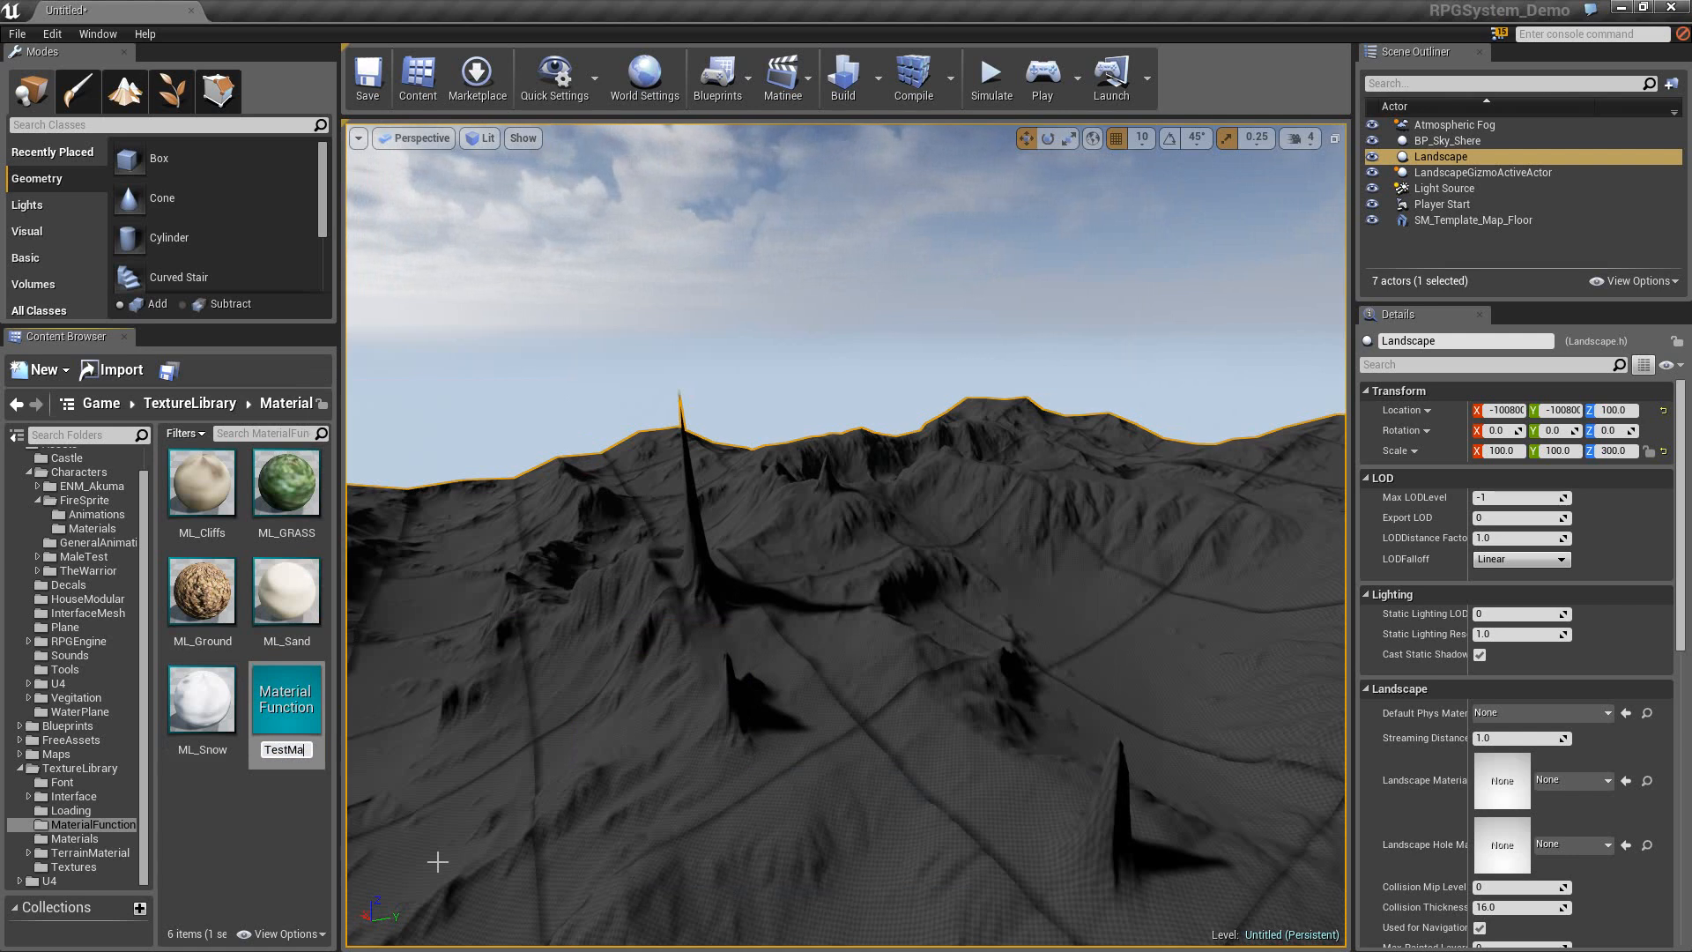
type("terial")
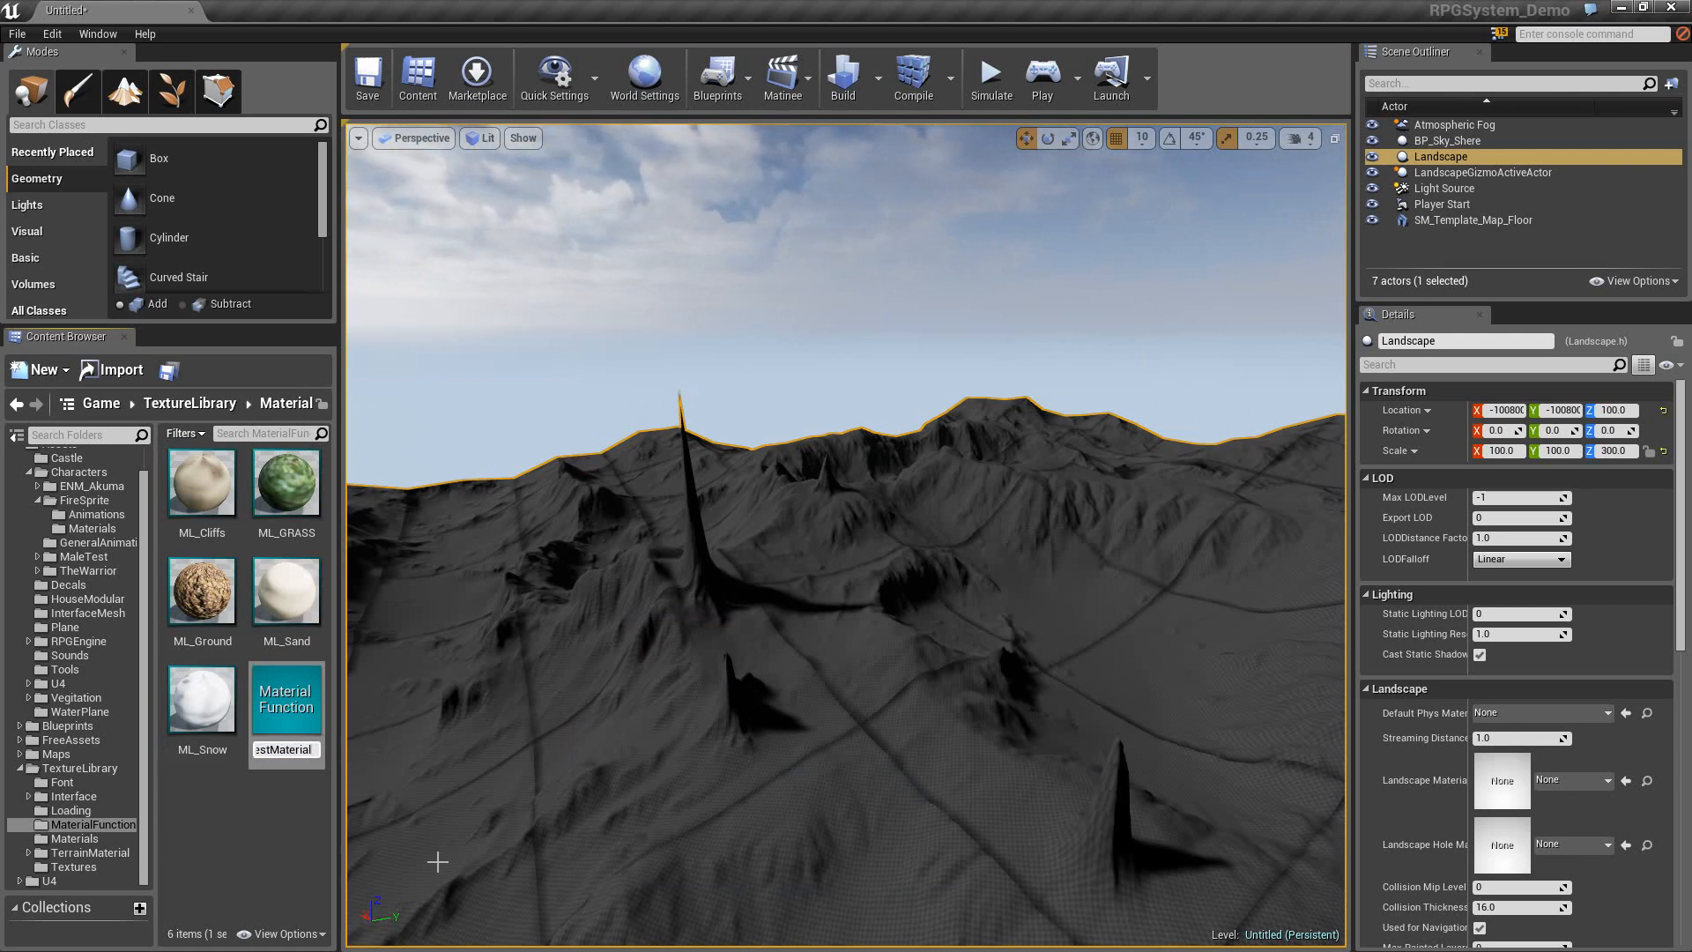
key("Return")
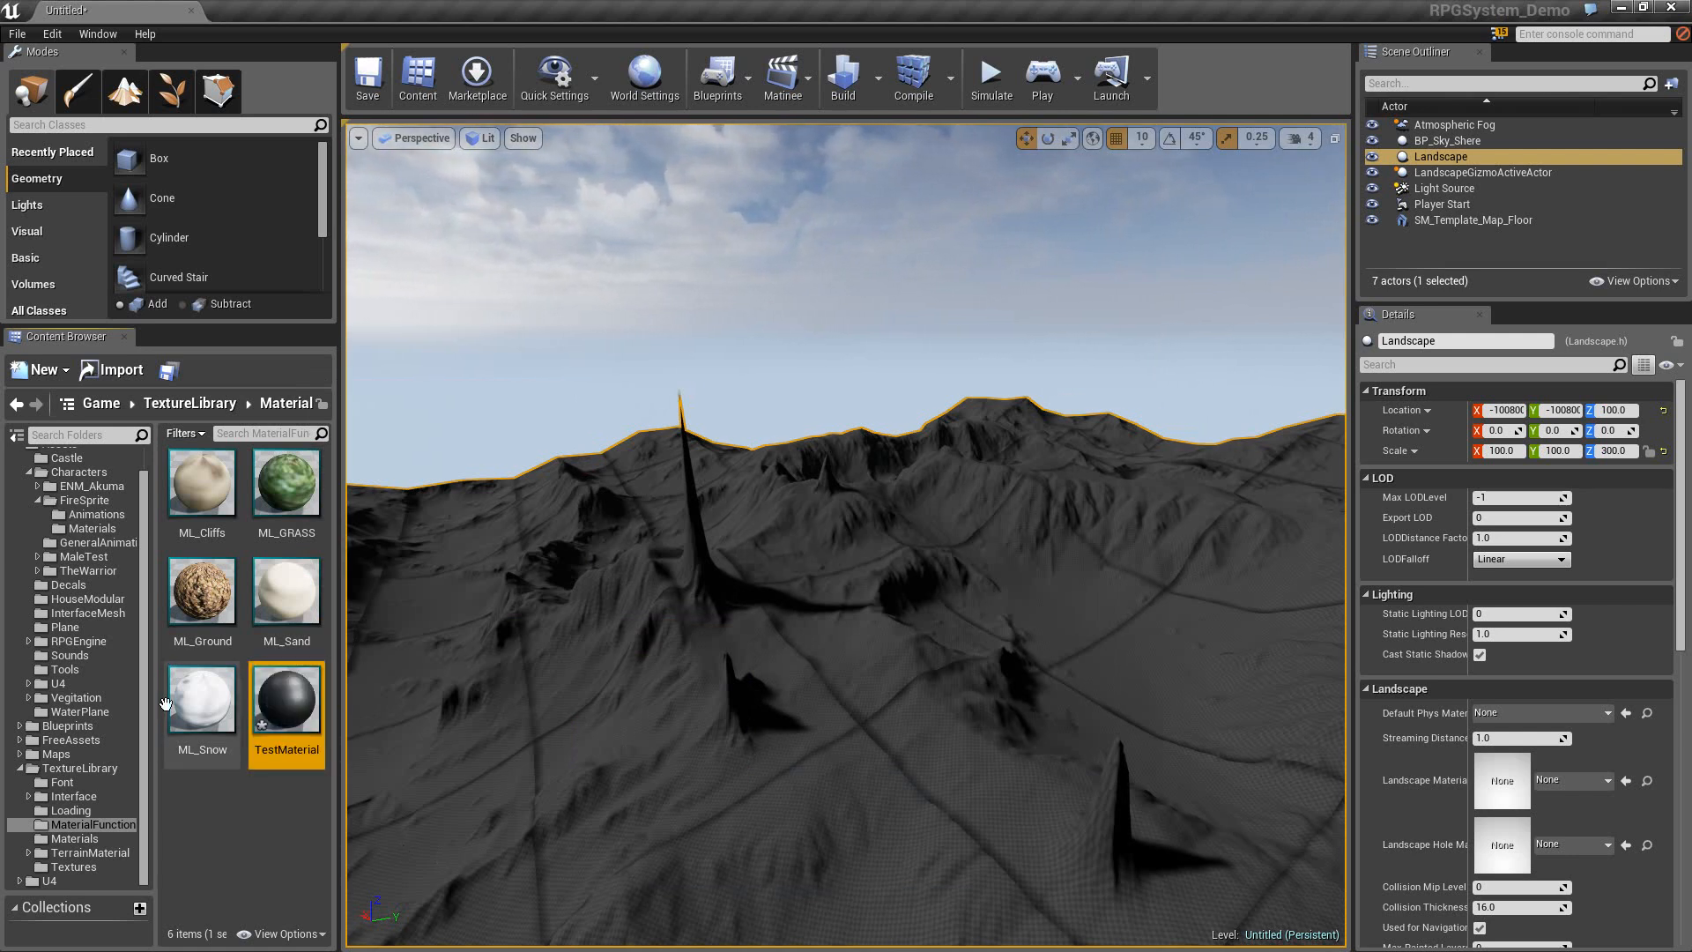
Open TestMaterial, open ML_Cliffs for reference and examine how its MakeMaterialAttributes node is wired to the Output Result.
double_click(281, 716)
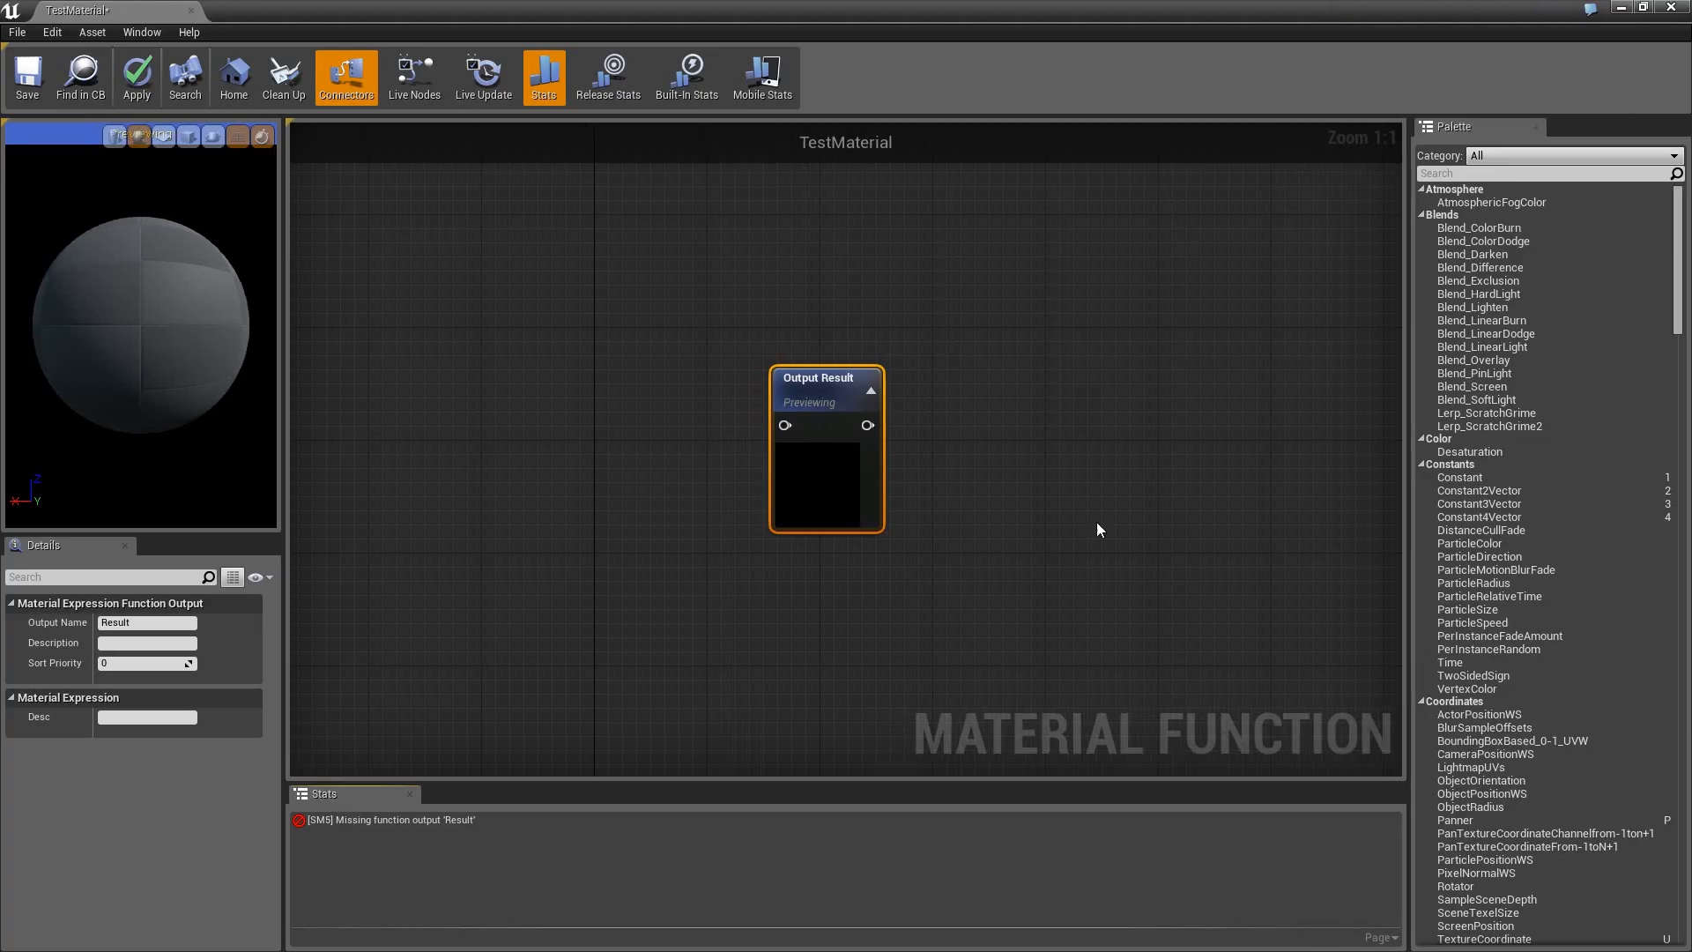
right_click_drag(606, 496, 1030, 512)
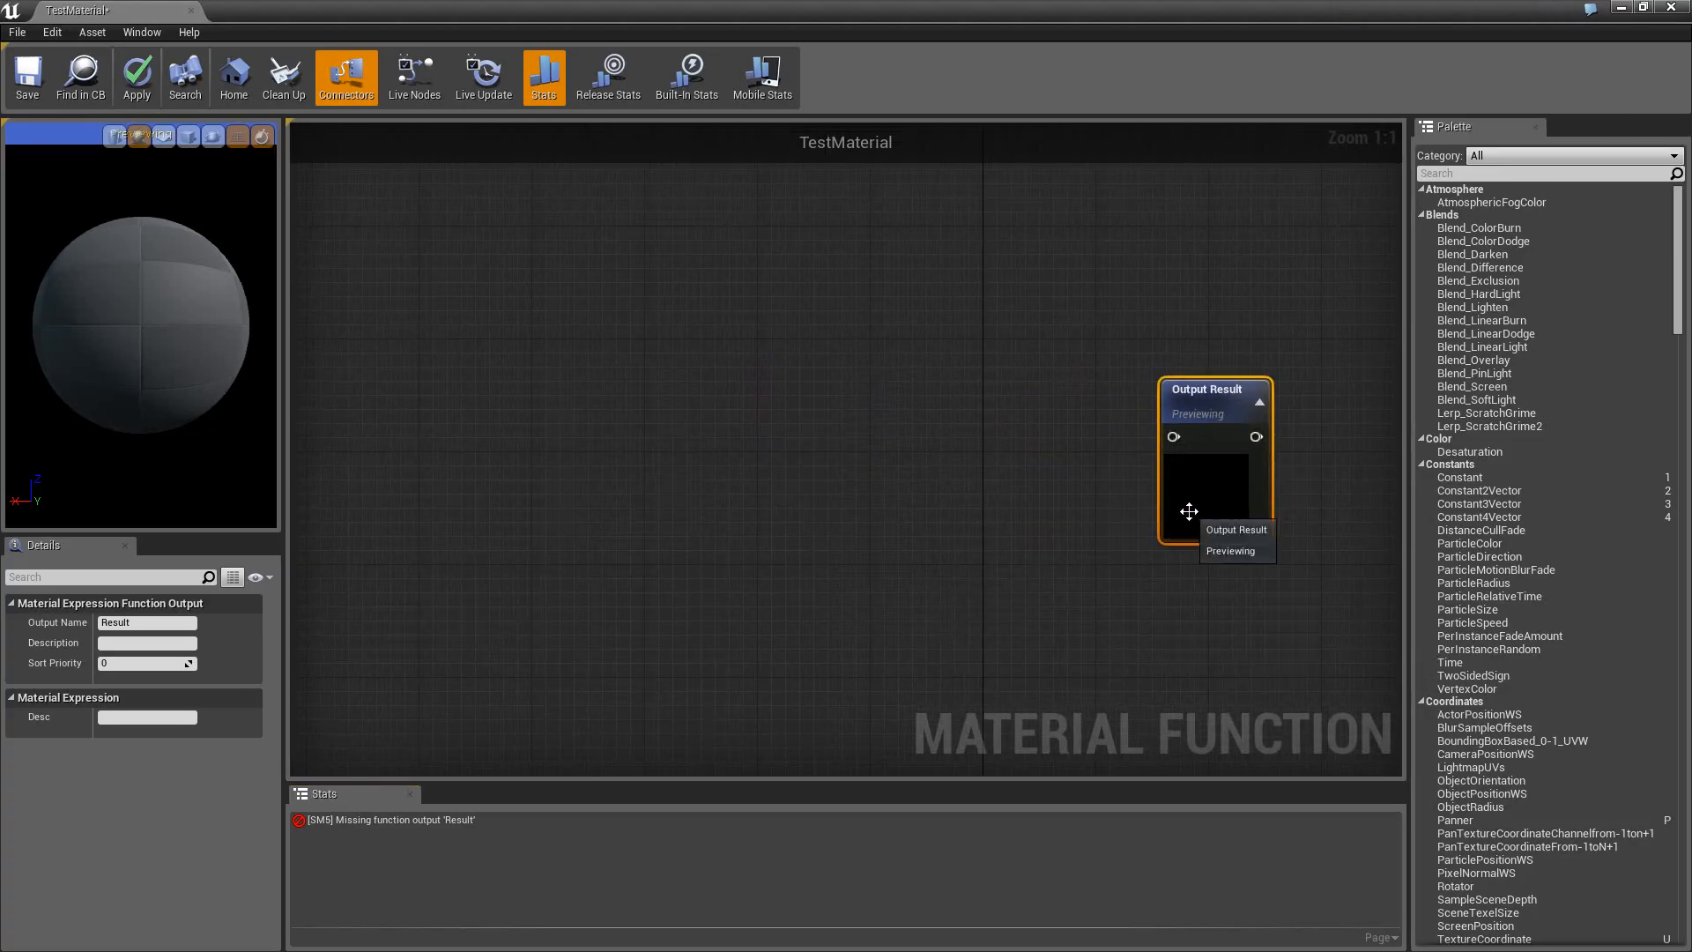
left_click(864, 469)
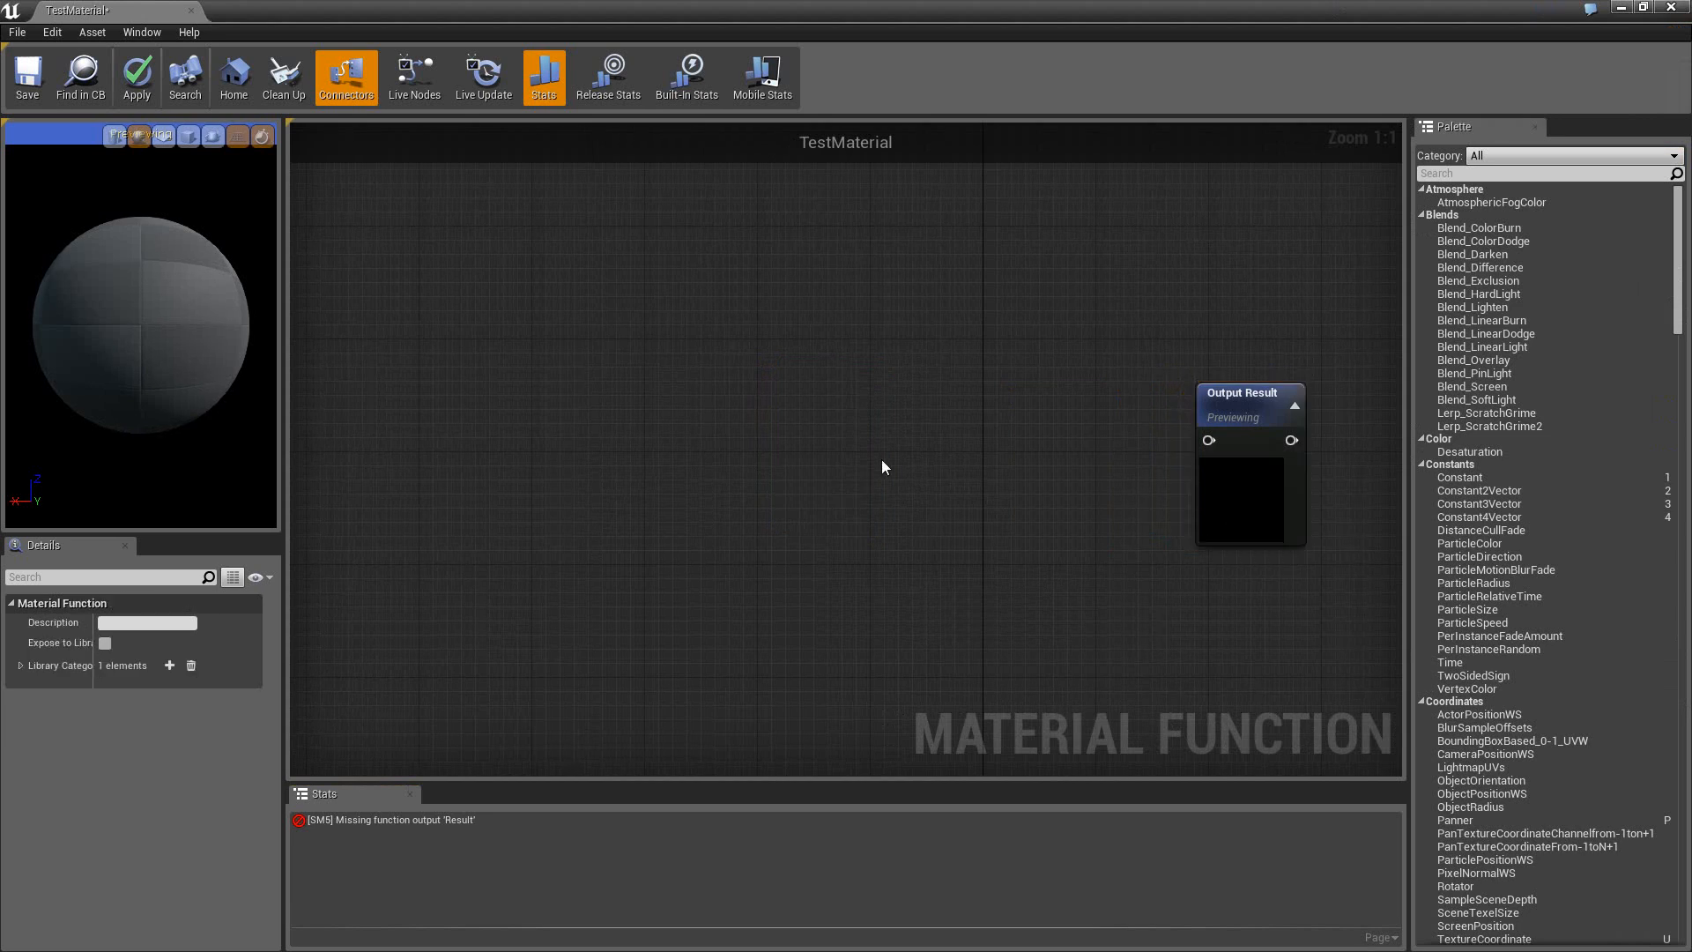
scroll(882, 458, "down", 2)
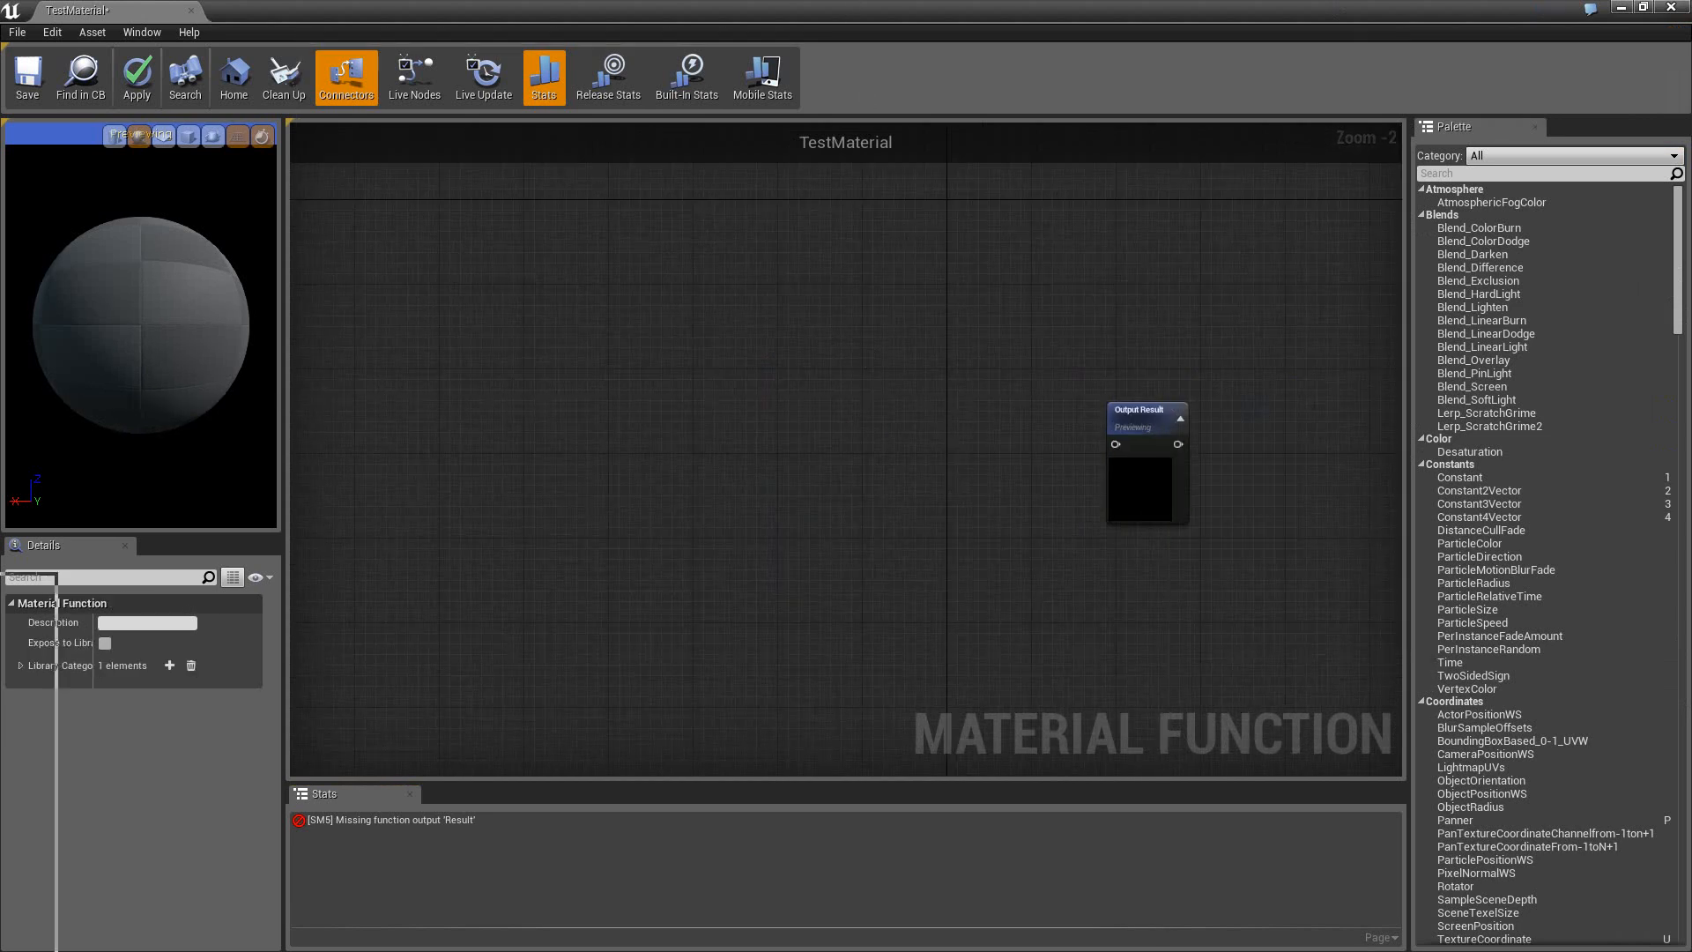
key("alt+Tab")
left_click(202, 485)
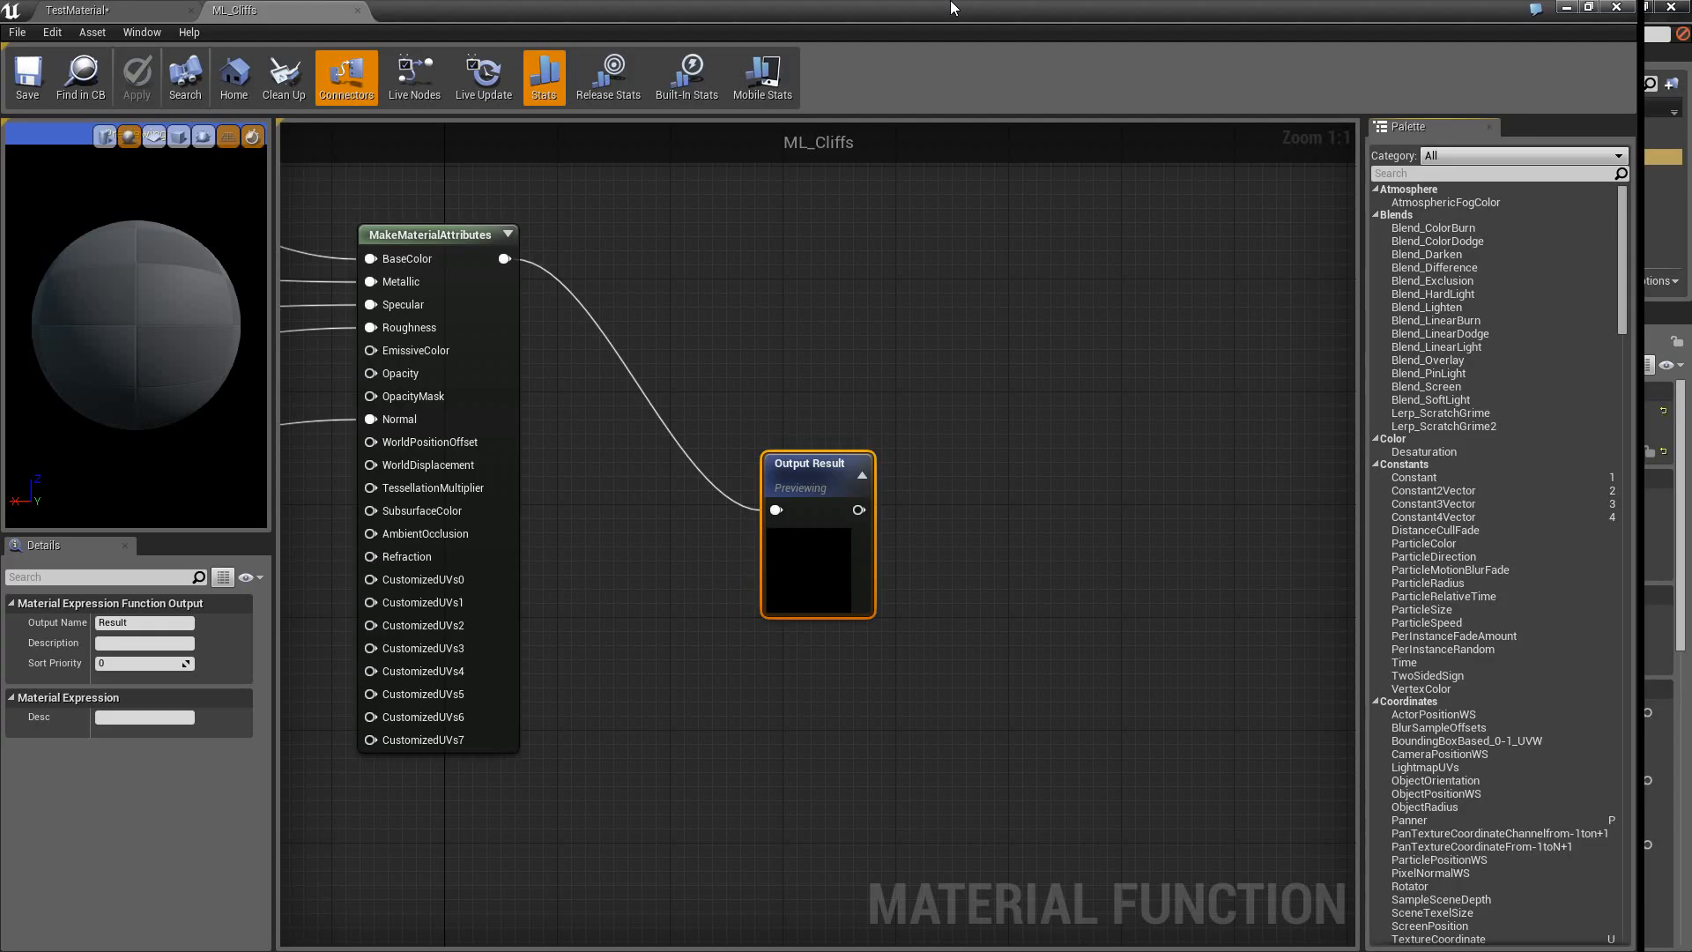
right_click_drag(687, 571, 1049, 657)
scroll(1049, 657, "down", 1)
scroll(1084, 701, "up", 1)
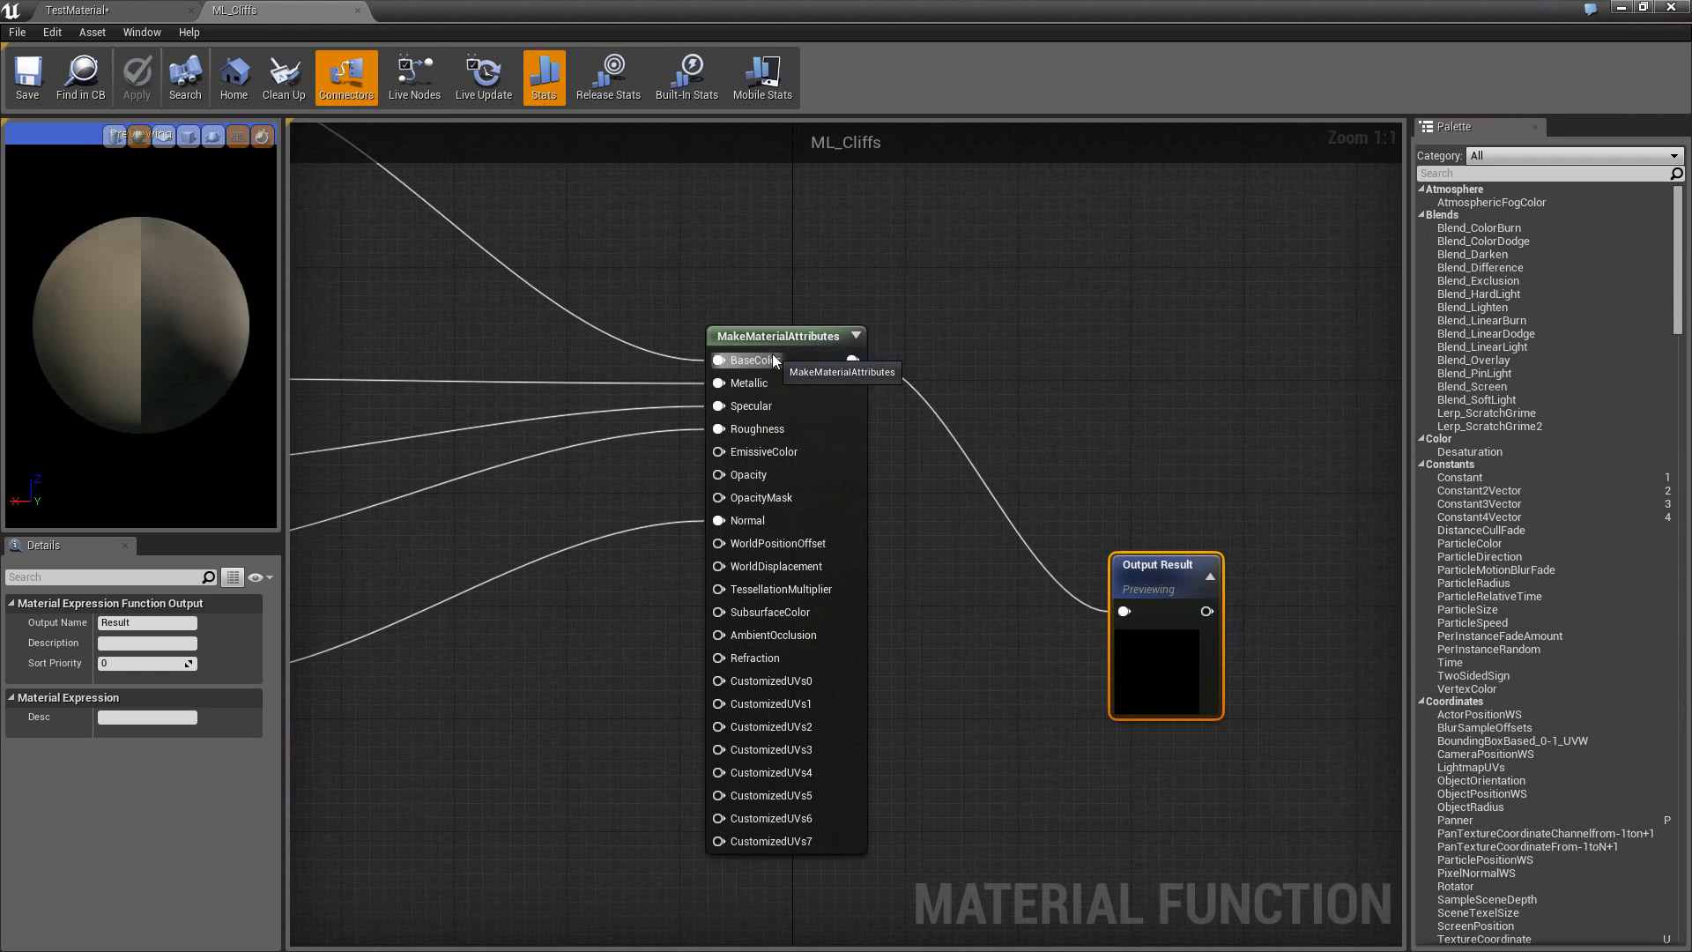
Add a MakeMaterialAttributes node to the TestMaterial graph and connect its output to the Output Result node.
left_click(81, 10)
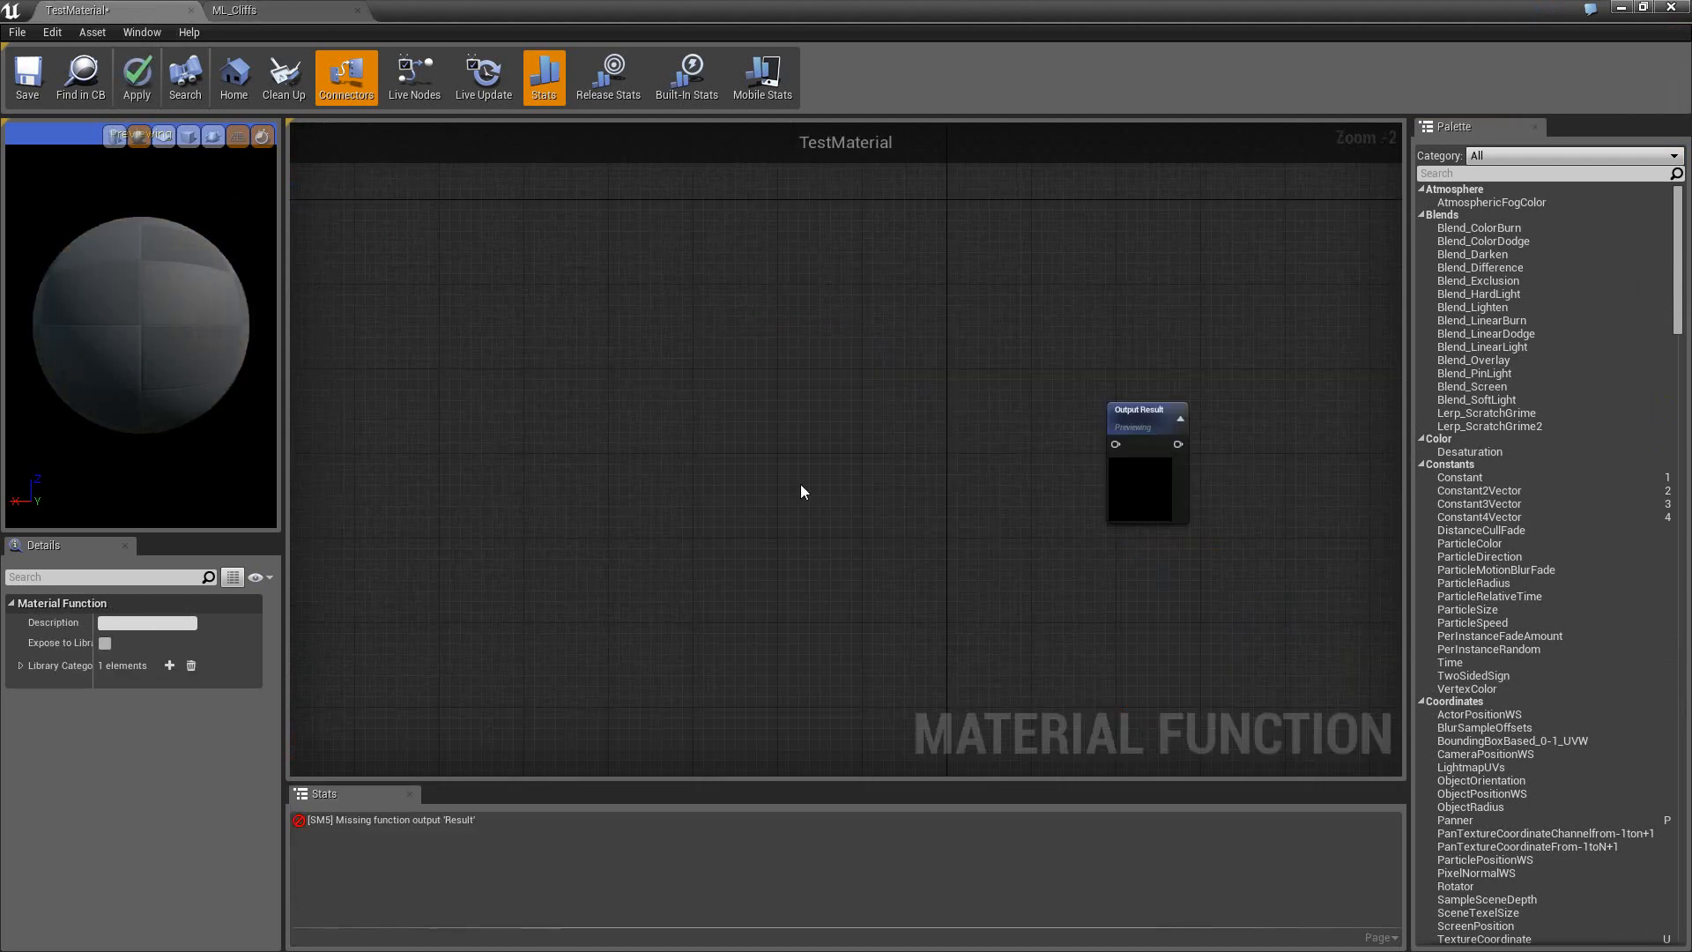
right_click(856, 333)
type("makwe")
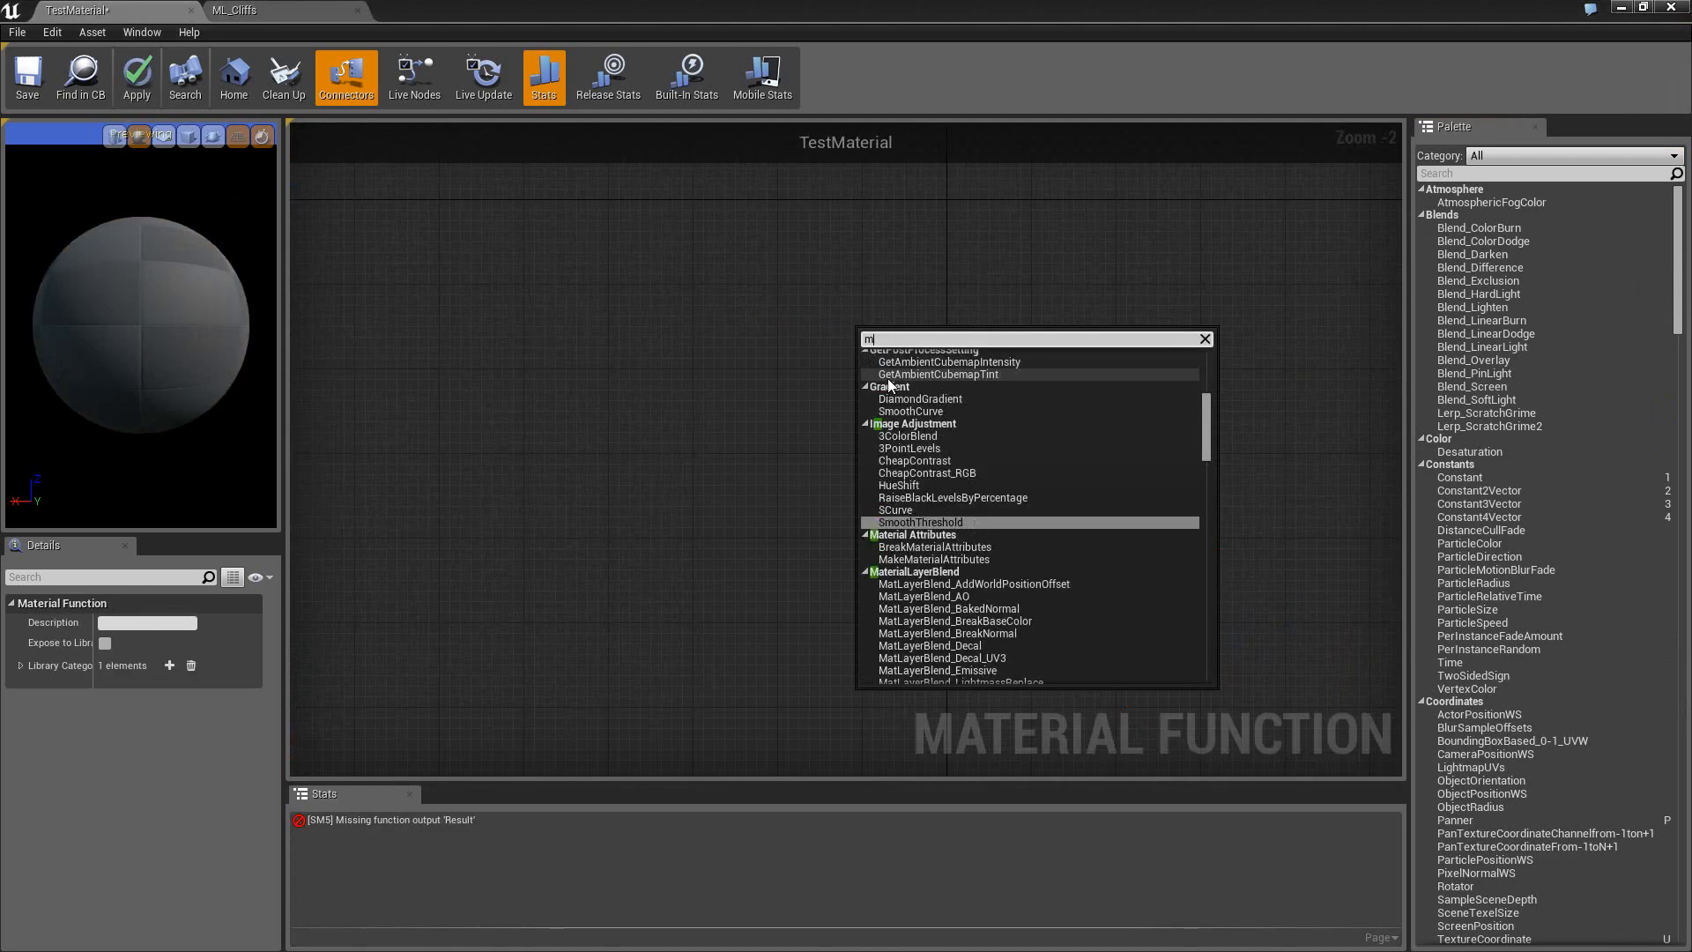
key("BackSpace")
key("BackSpace")
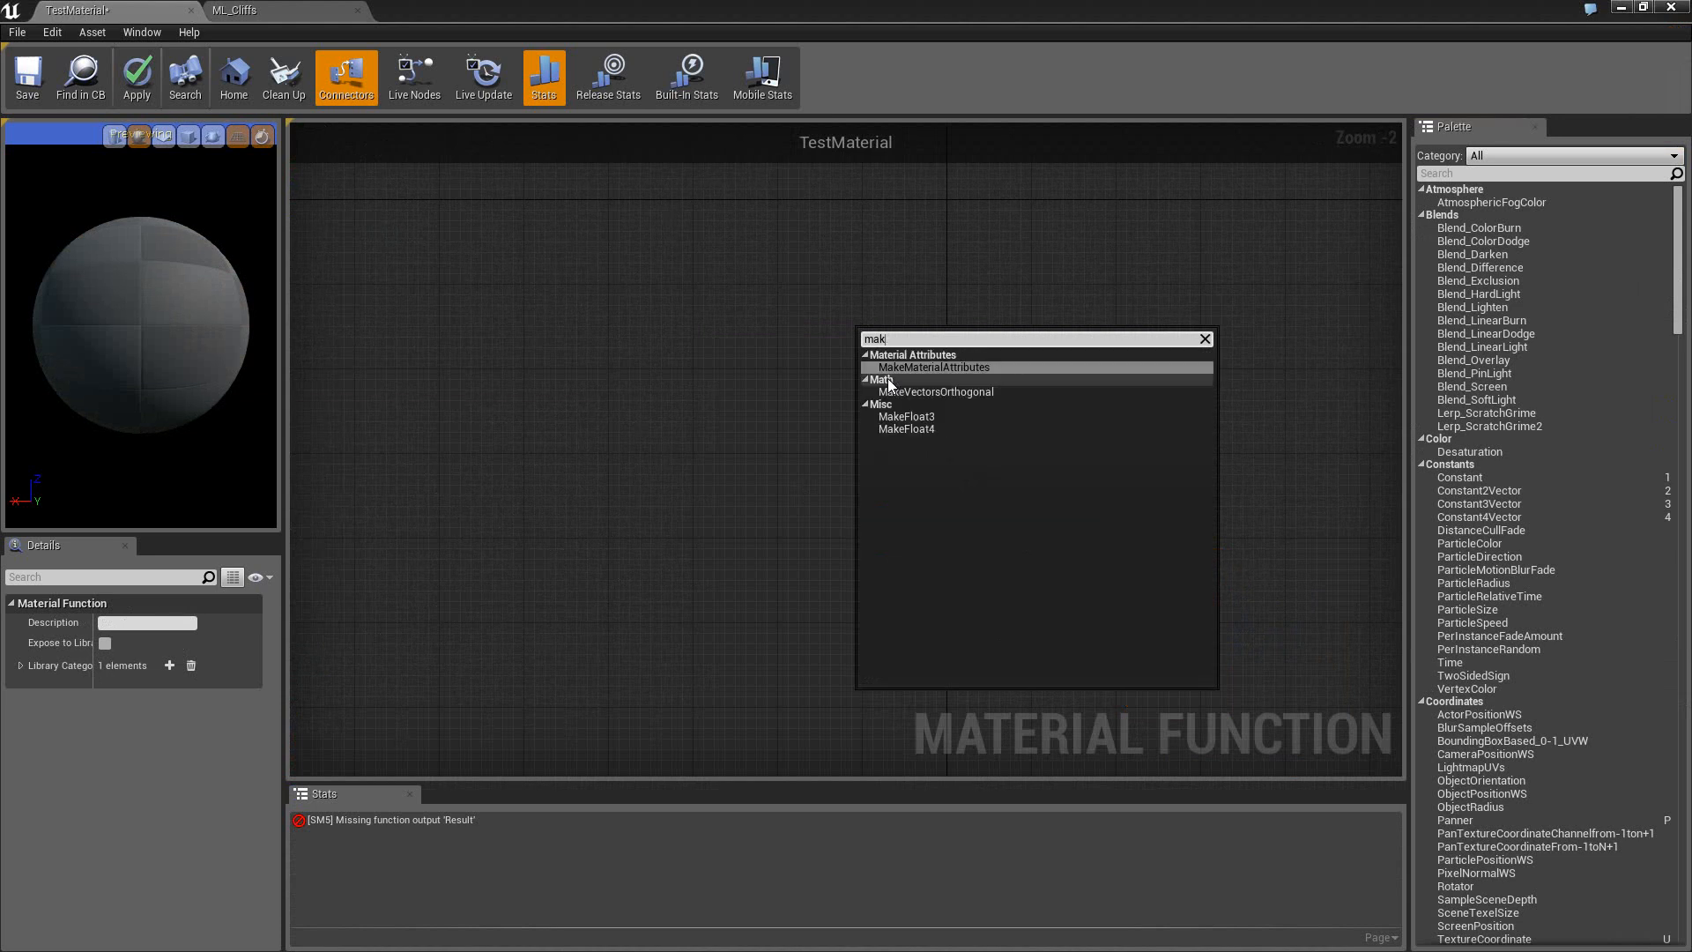
left_click(896, 367)
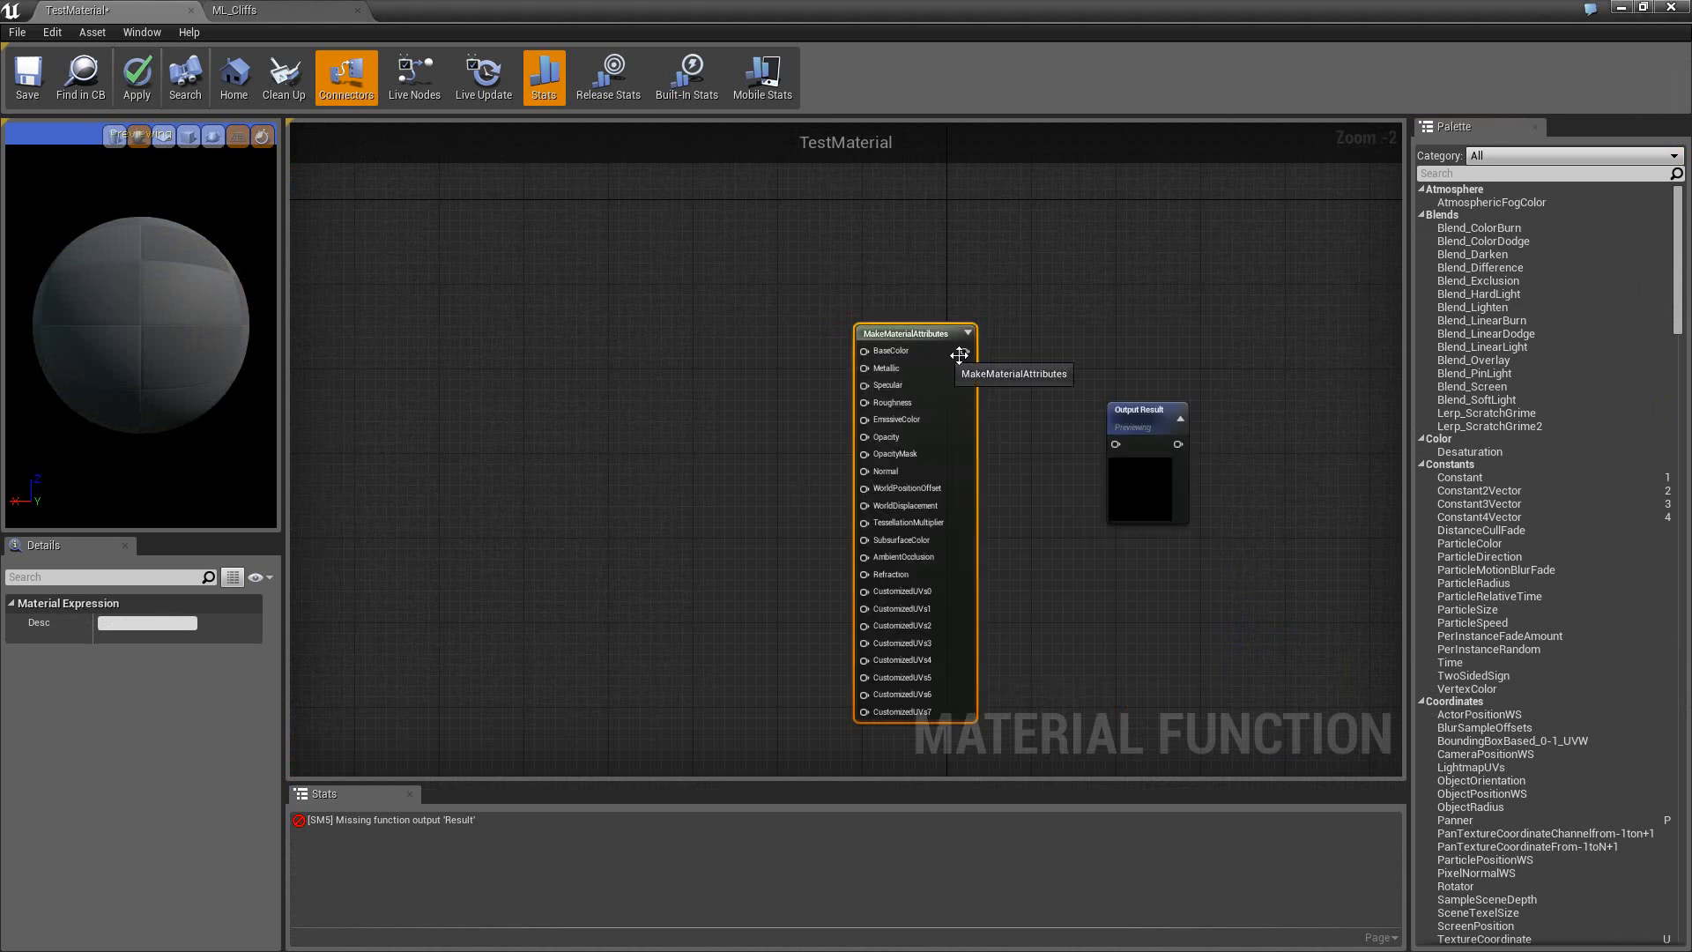
left_click_drag(966, 351, 1116, 444)
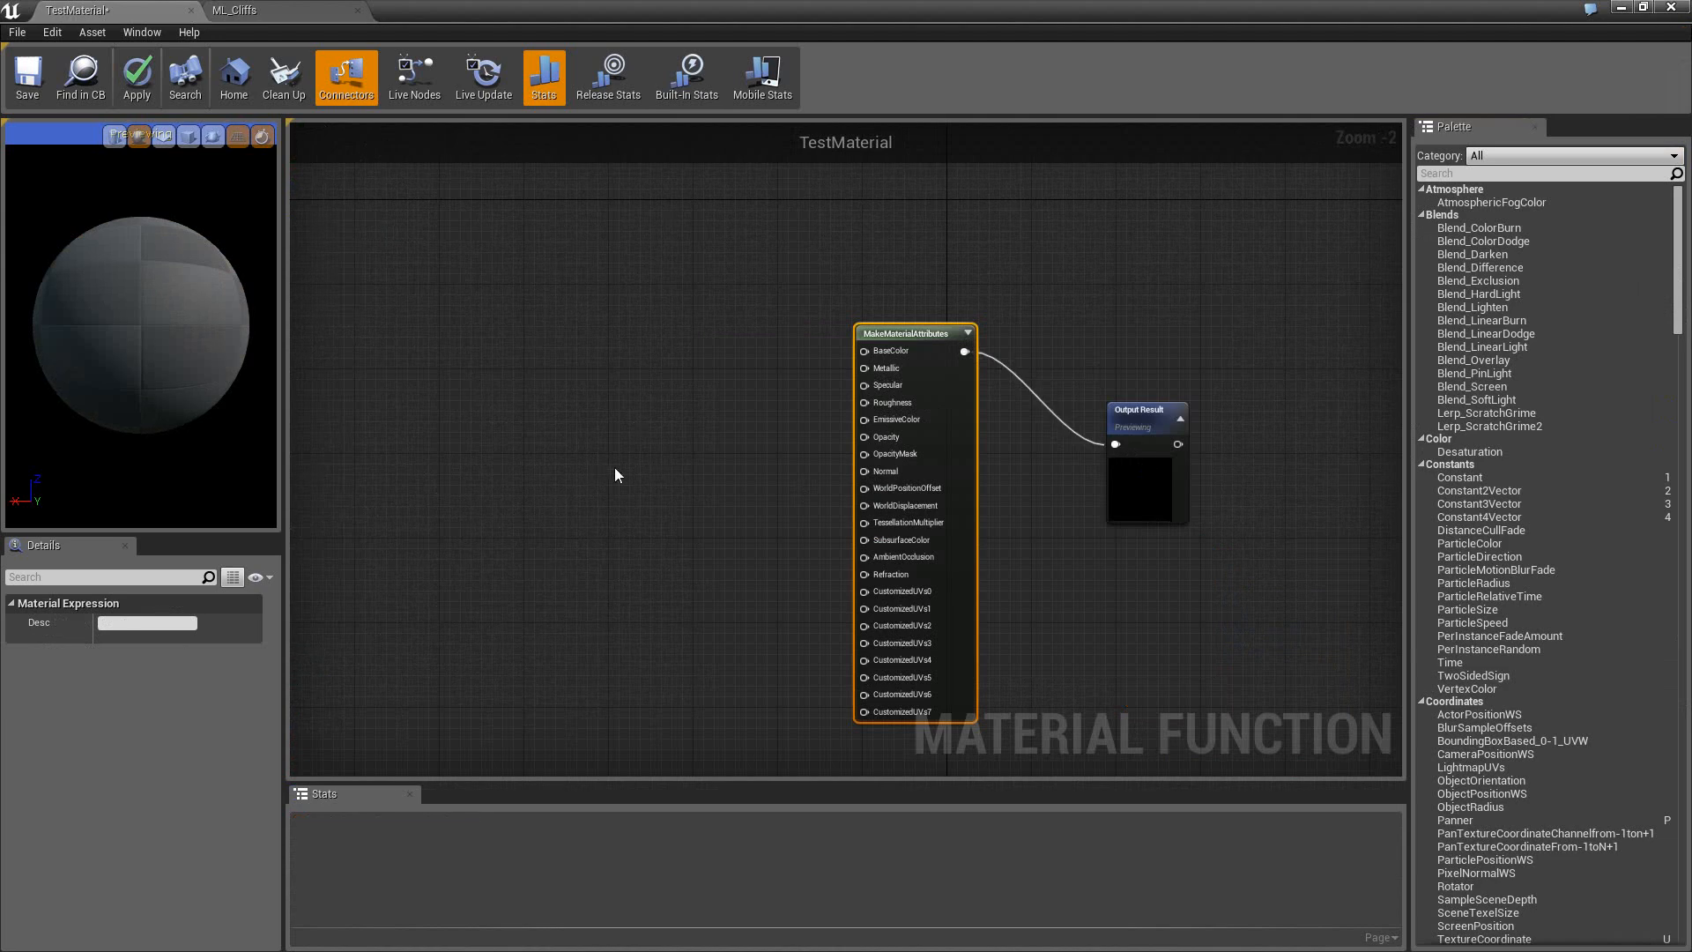
right_click_drag(615, 468, 658, 358)
scroll(1087, 446, "up", 2)
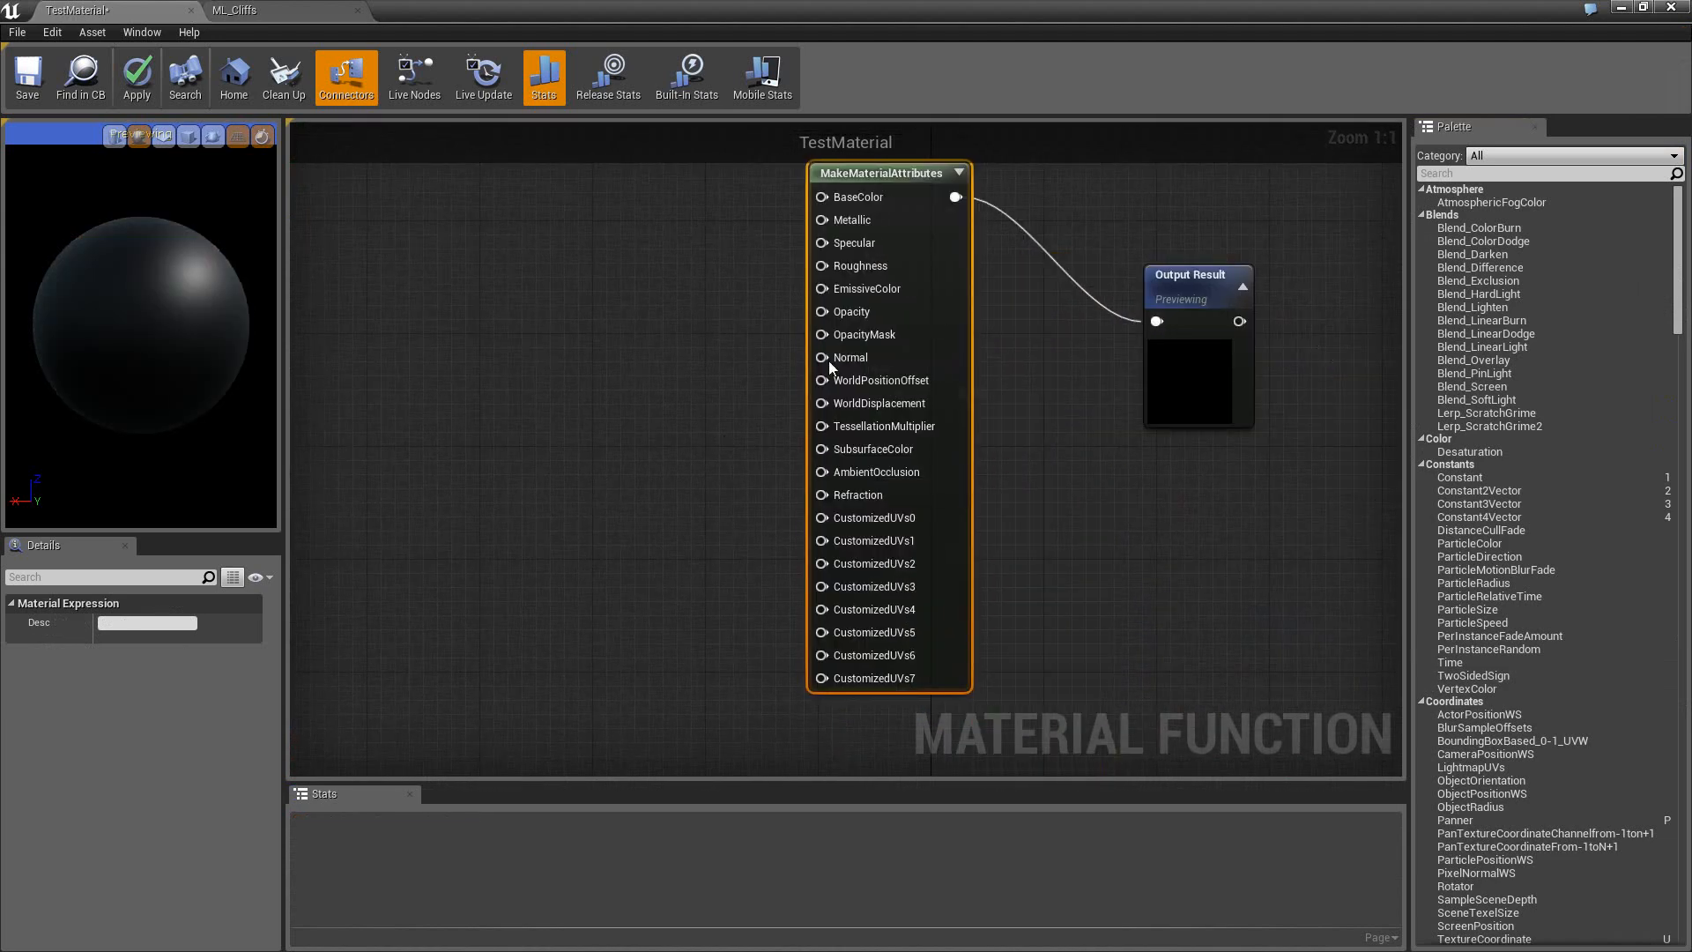
In ML_Cliffs, shift the three constant nodes together so they sit inside the M/S/R comment box.
left_click(249, 7)
right_click_drag(519, 530, 1158, 624)
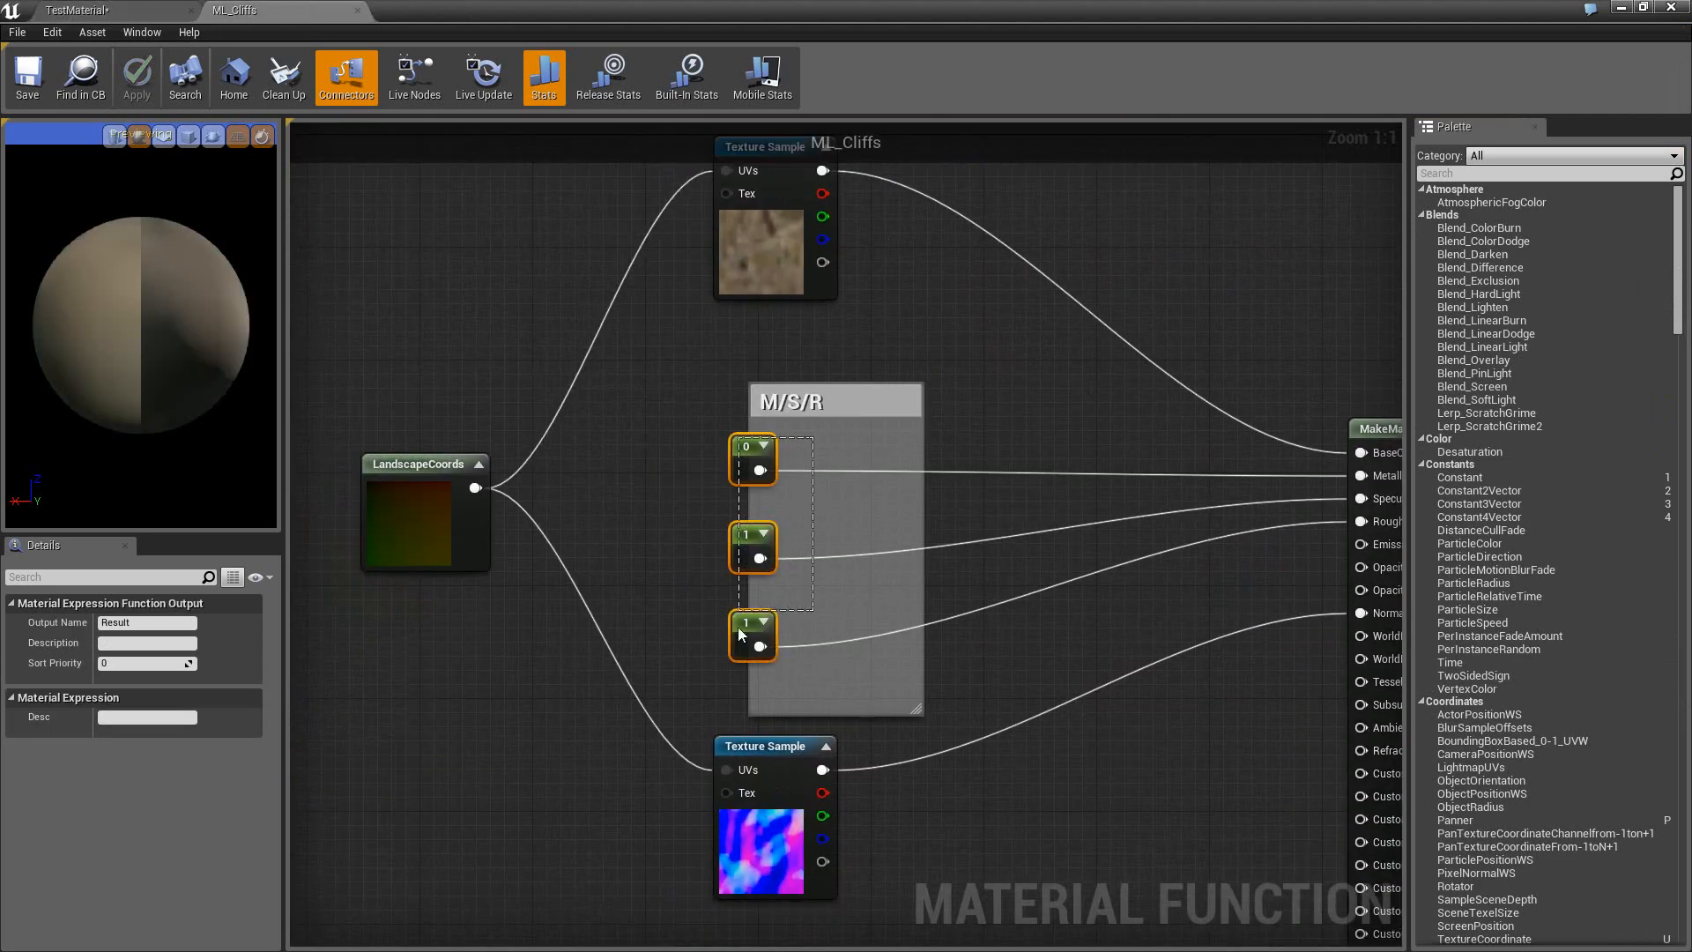
left_click_drag(738, 627, 764, 611)
left_click_drag(754, 541, 813, 546)
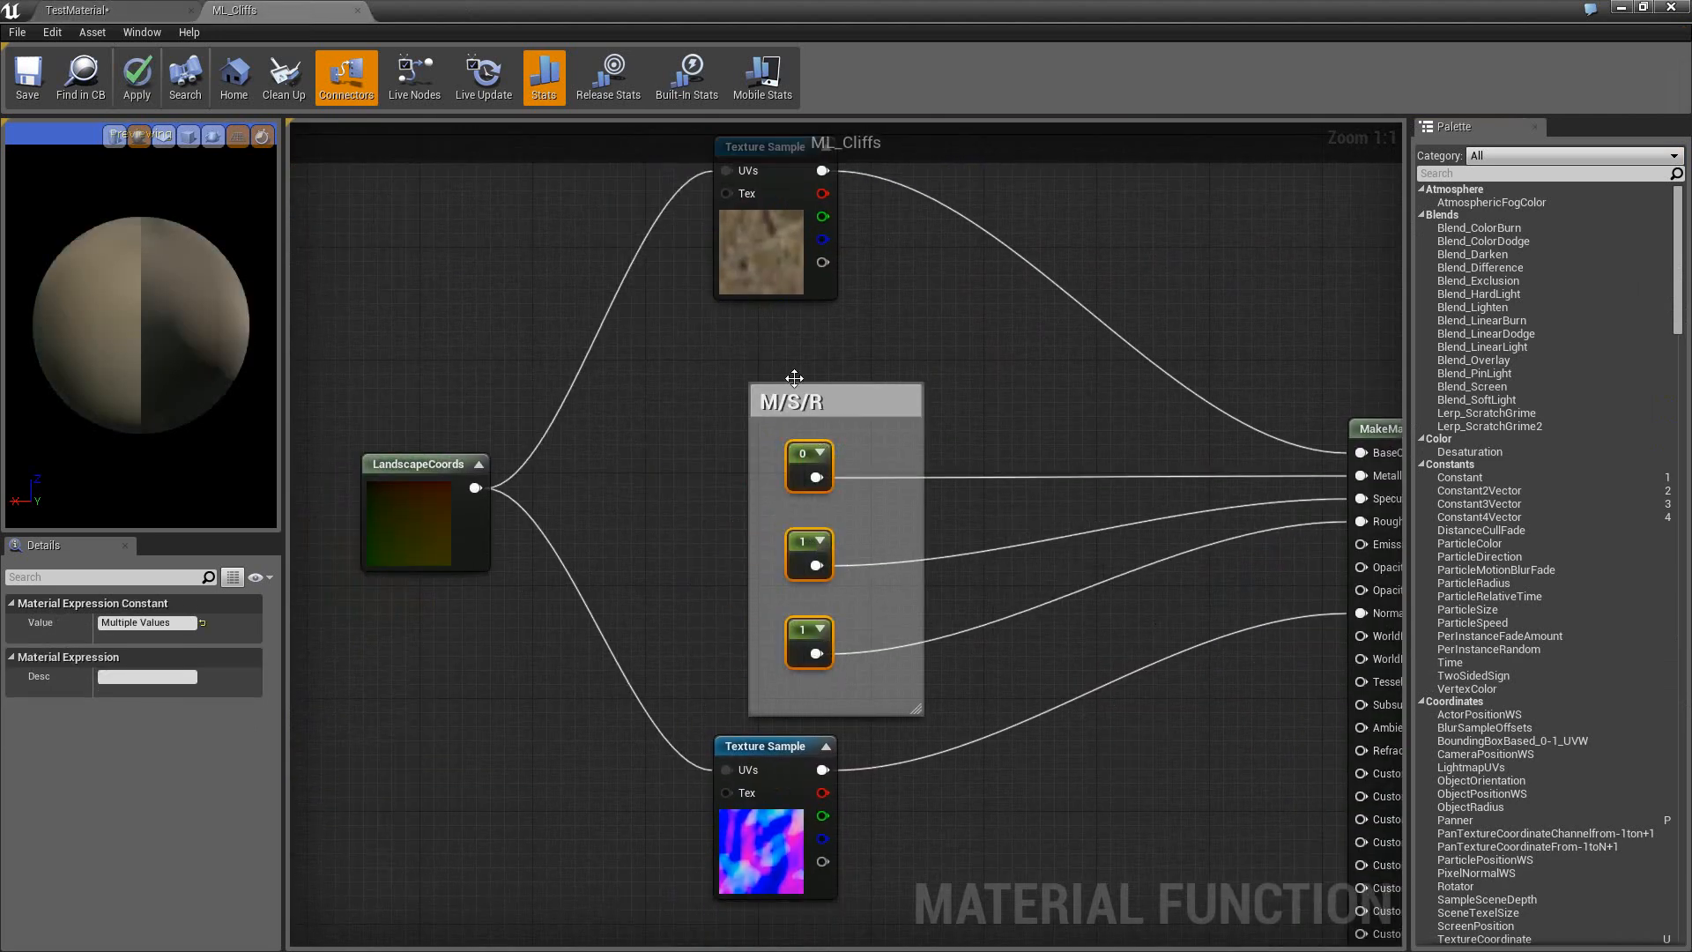
Inspect the settings of the color and normal map Texture Sample nodes in ML_Cliffs.
left_click(766, 356)
right_click_drag(692, 356, 729, 470)
left_click(801, 382)
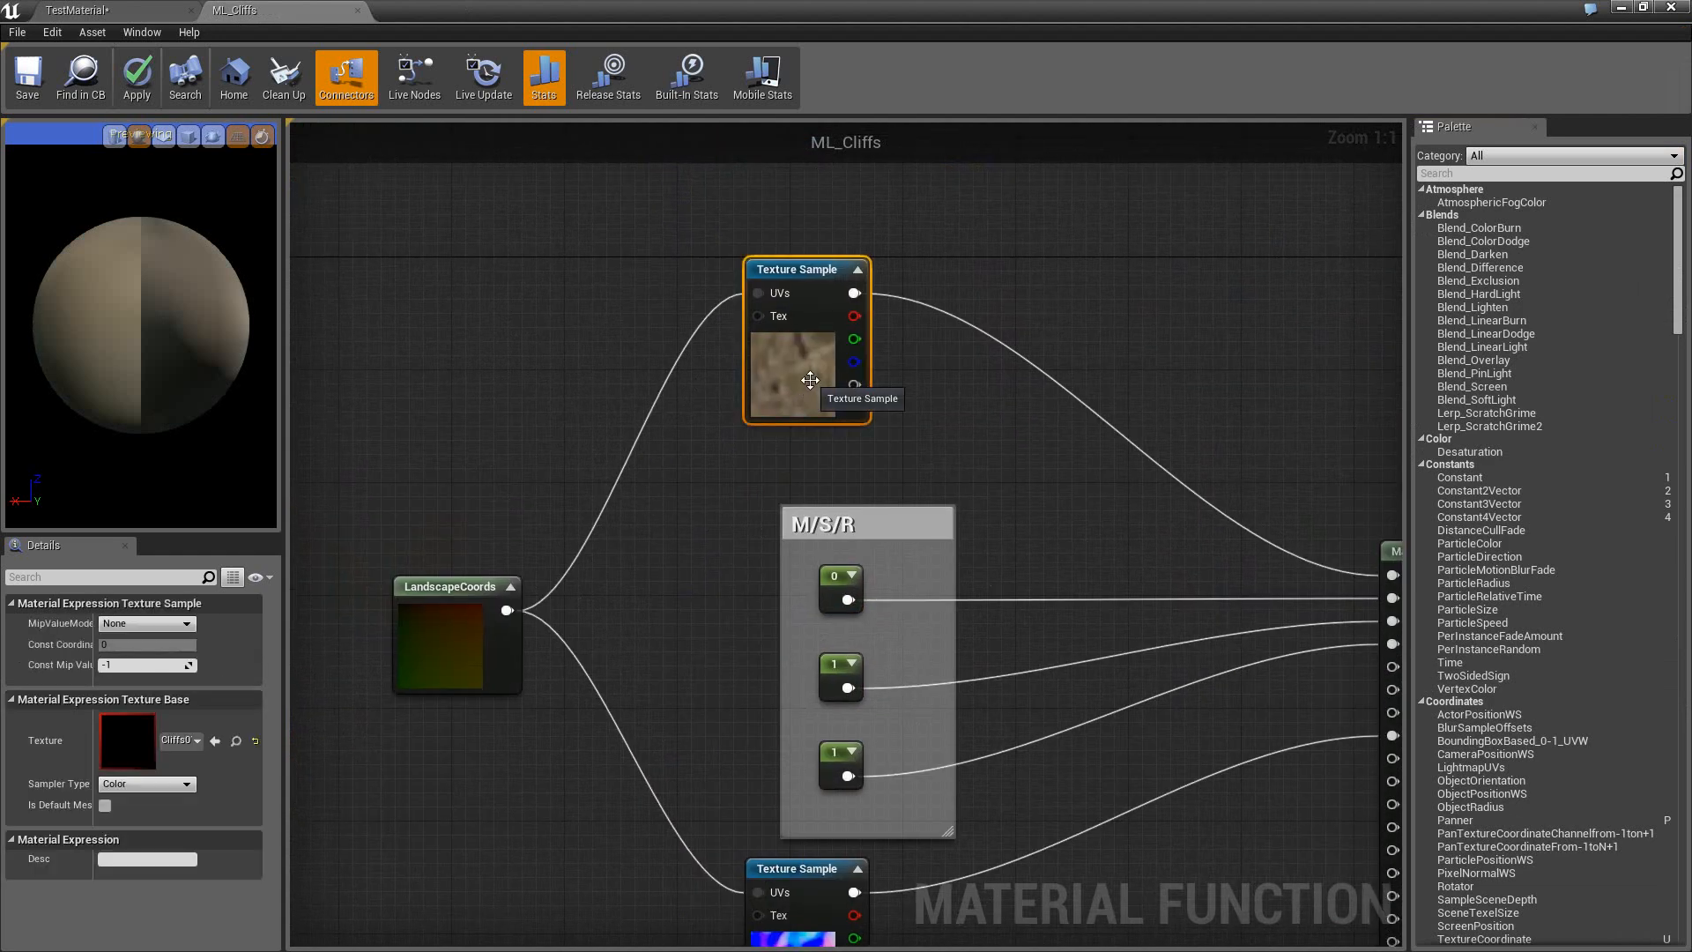
right_click_drag(689, 644, 705, 329)
left_click(833, 676)
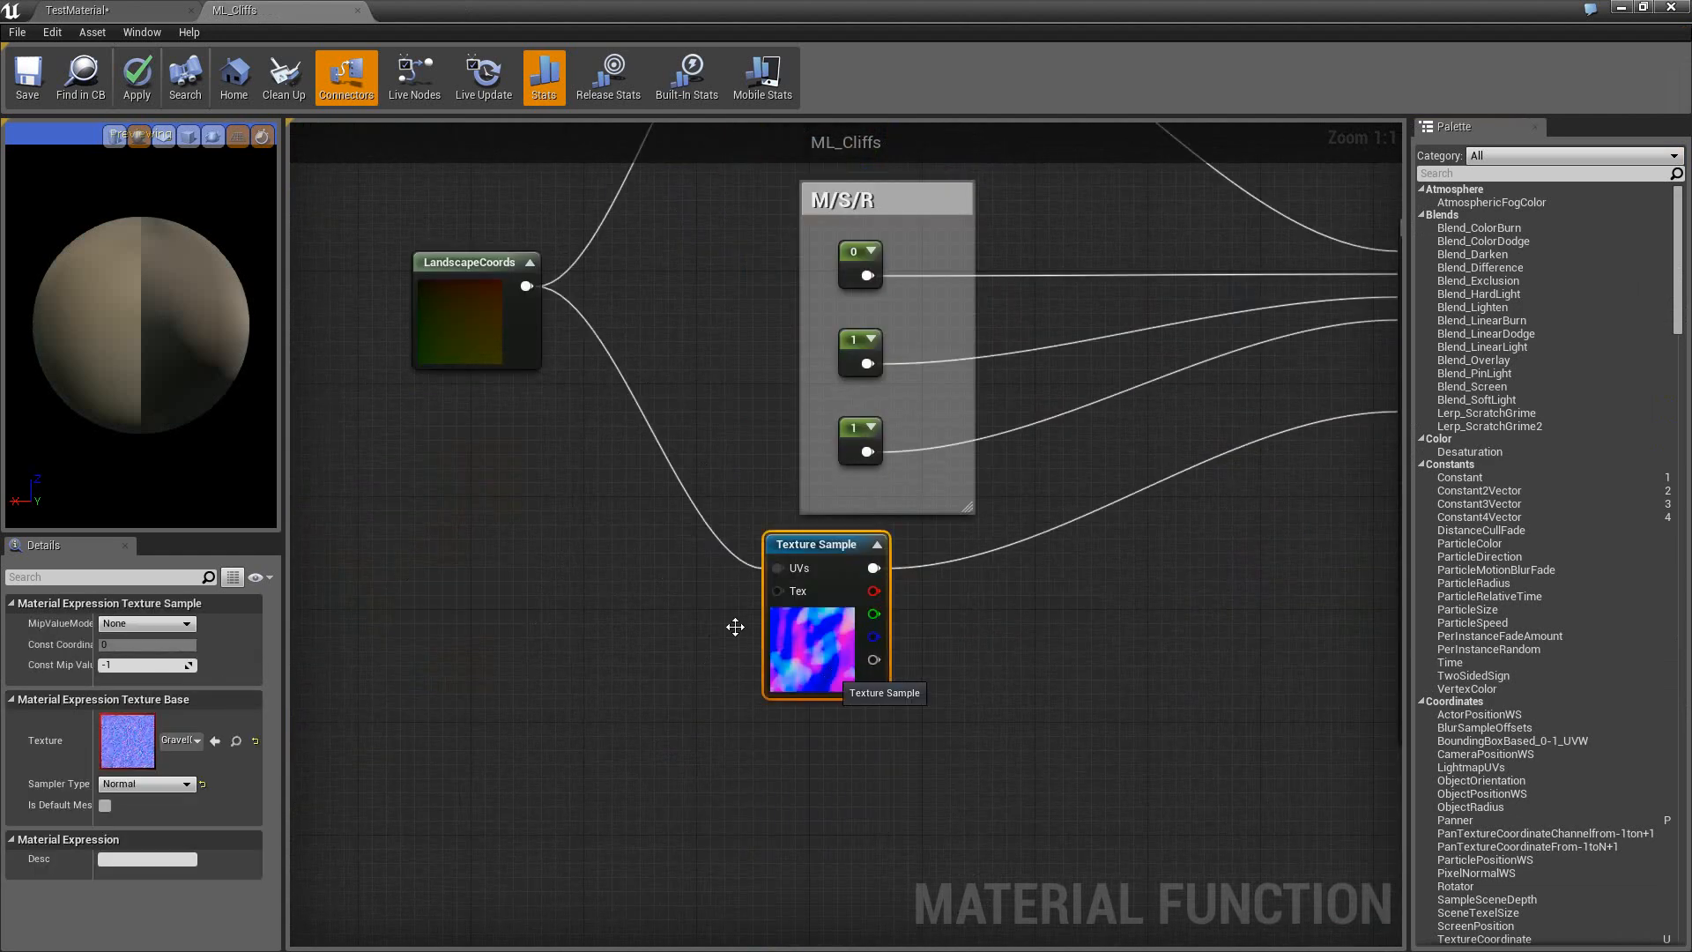
right_click_drag(740, 631, 647, 789)
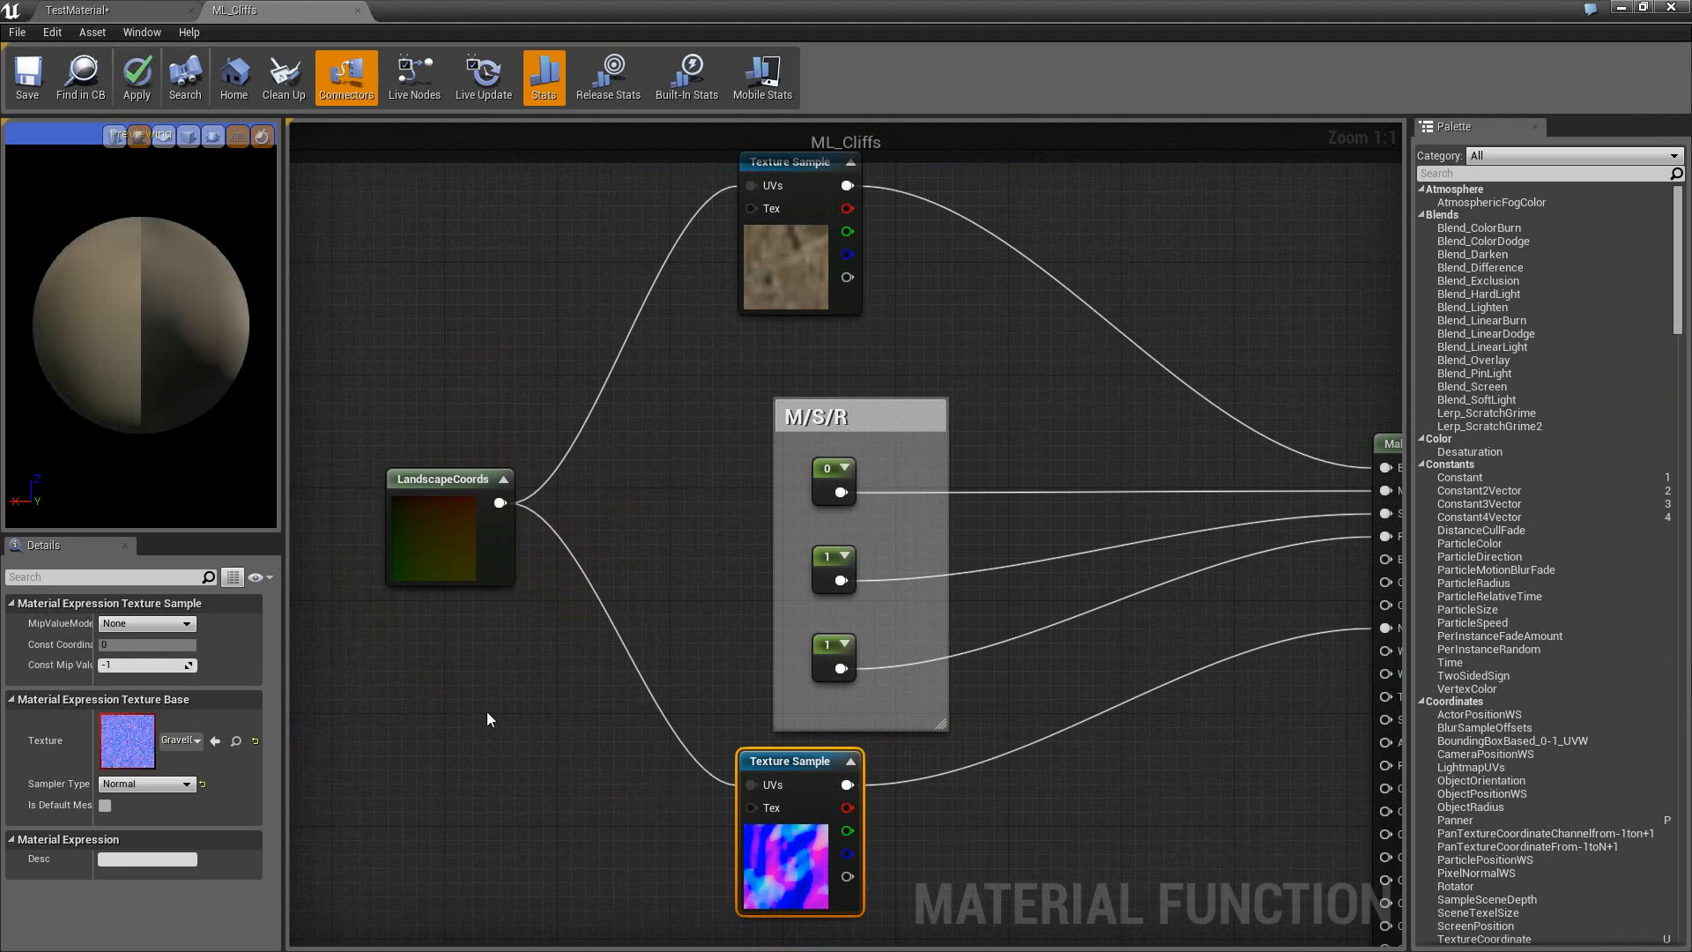
Inspect the LandscapeCoords node that feeds the UVs of both Texture Samples, including its mapping scale.
right_click_drag(455, 563, 605, 585)
mouse_move(604, 585)
left_mouse_down()
mouse_move(606, 641)
mouse_move(633, 598)
left_mouse_up()
left_click(802, 587)
right_click_drag(732, 579, 743, 534)
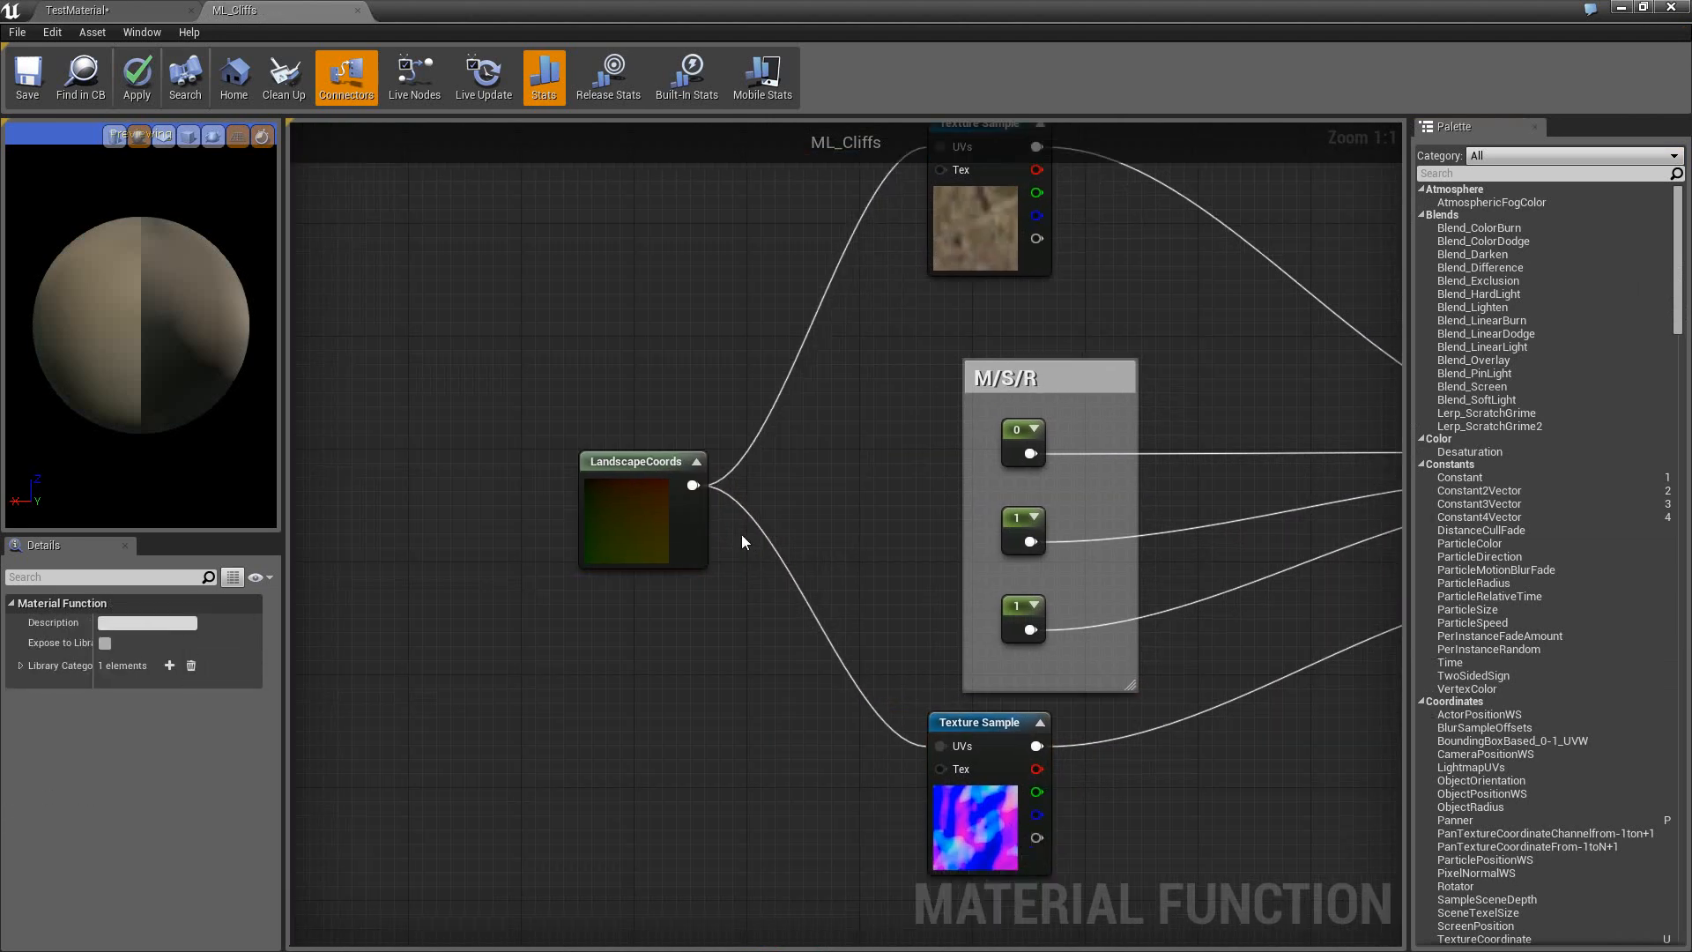
left_click(663, 510)
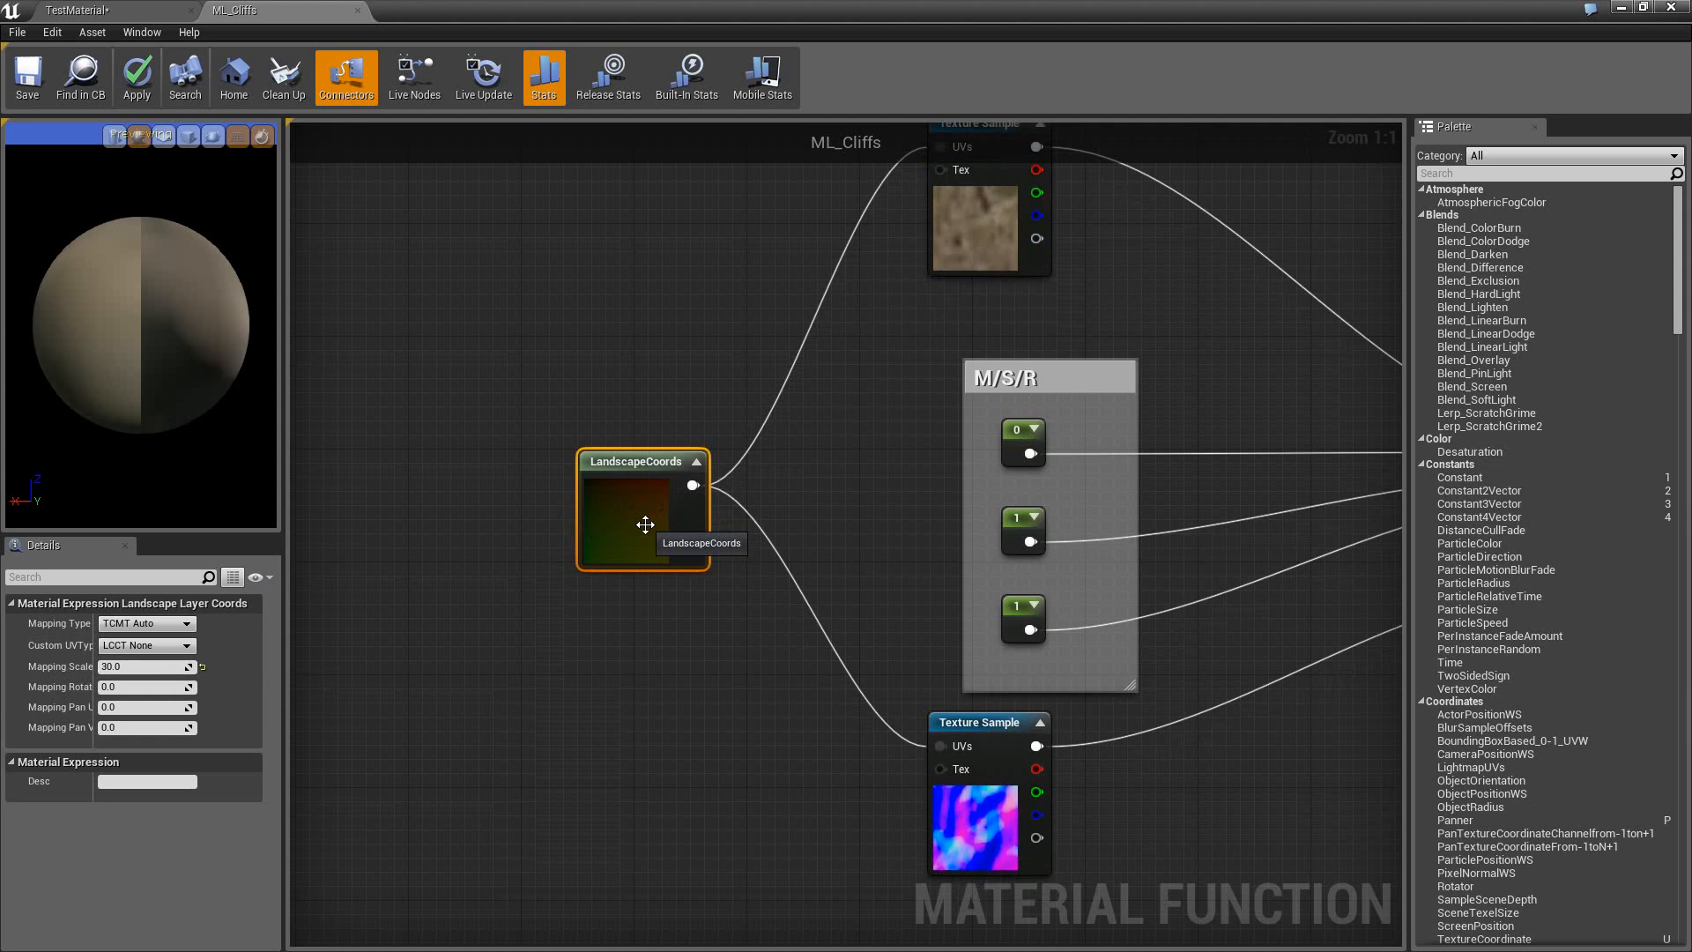
left_click(821, 533)
Close the ML_Cliffs and TestMaterial editors, discarding the unapplied changes.
left_click(358, 10)
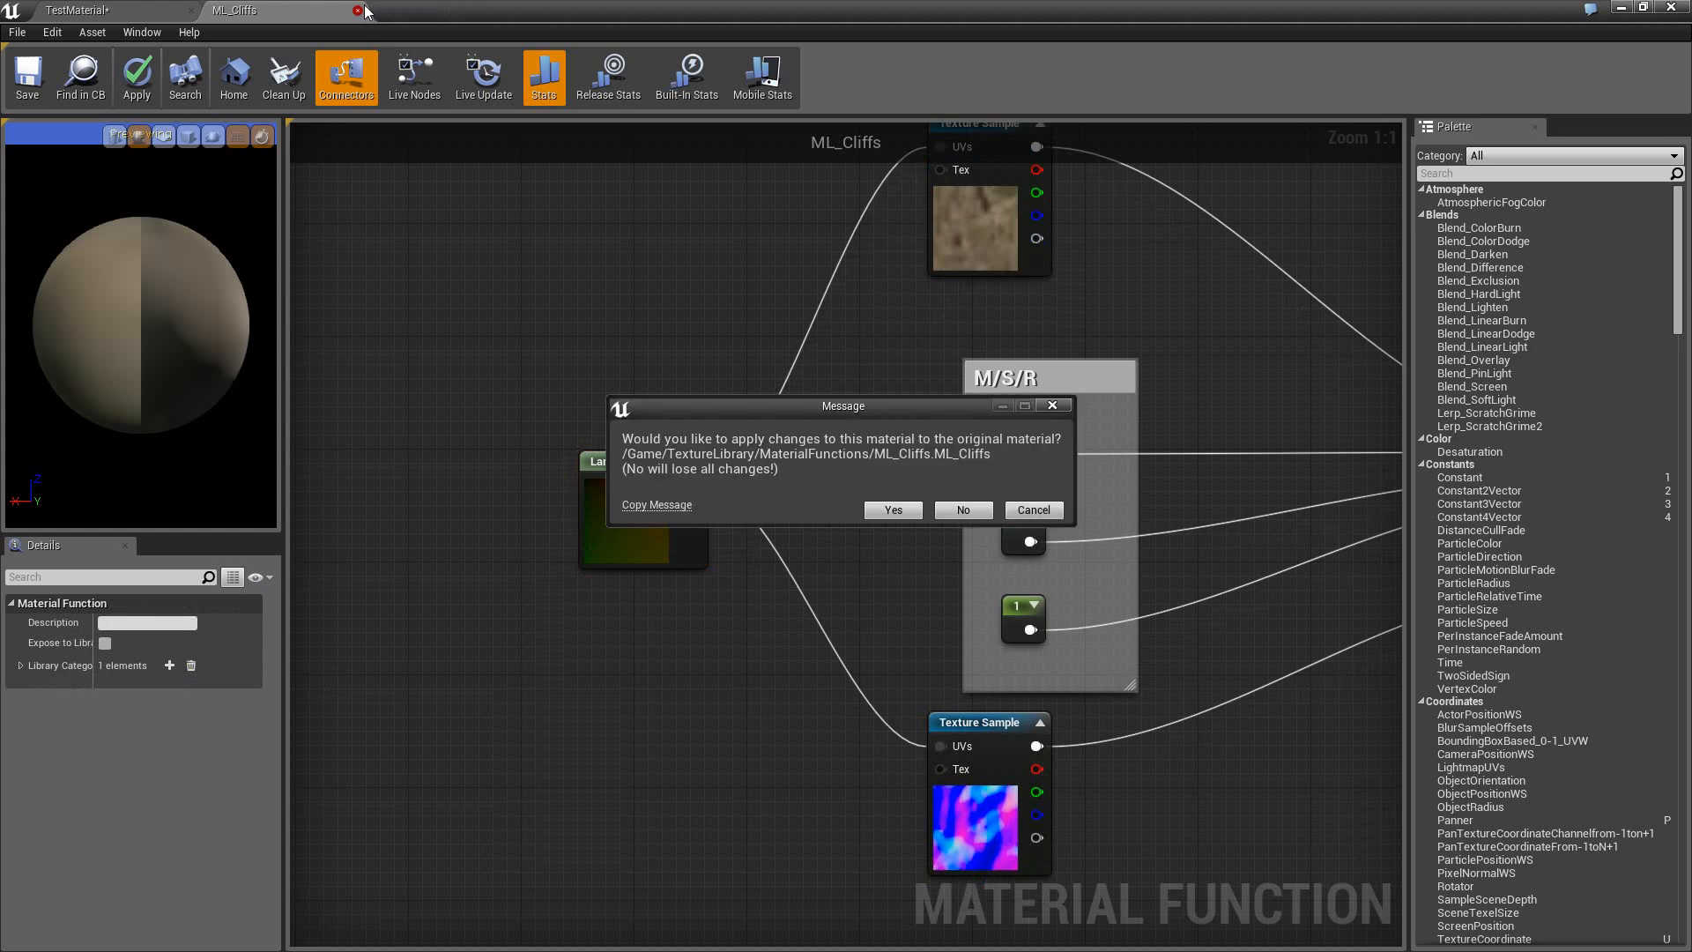
left_click(962, 509)
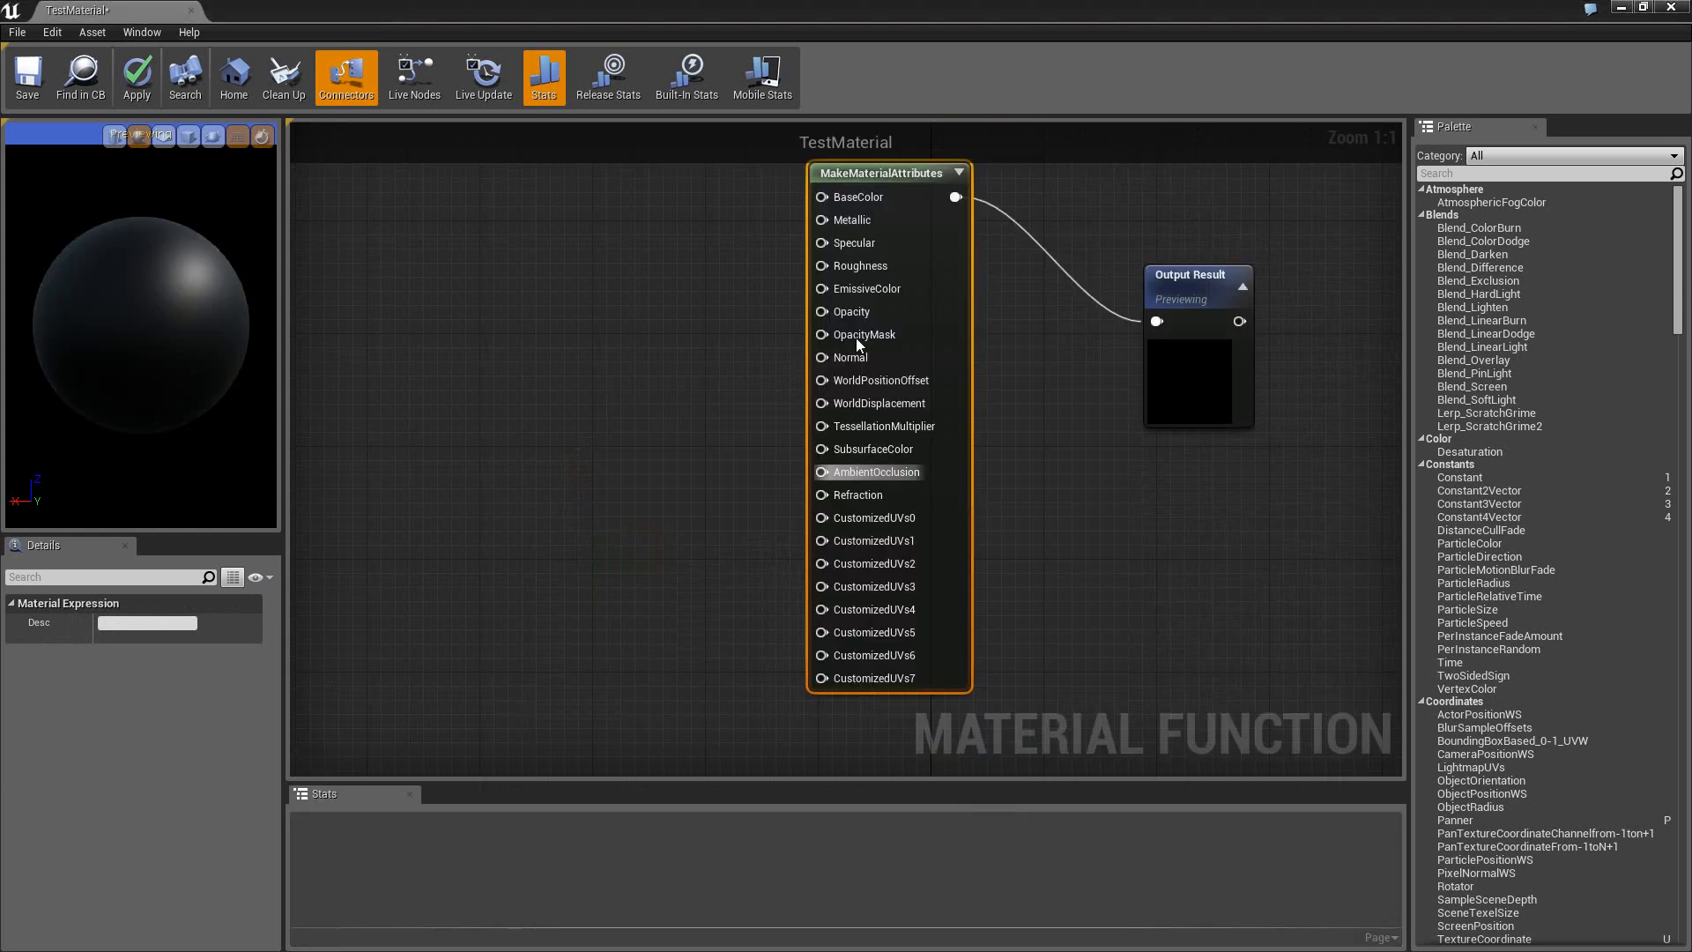
left_click(191, 11)
left_click(944, 514)
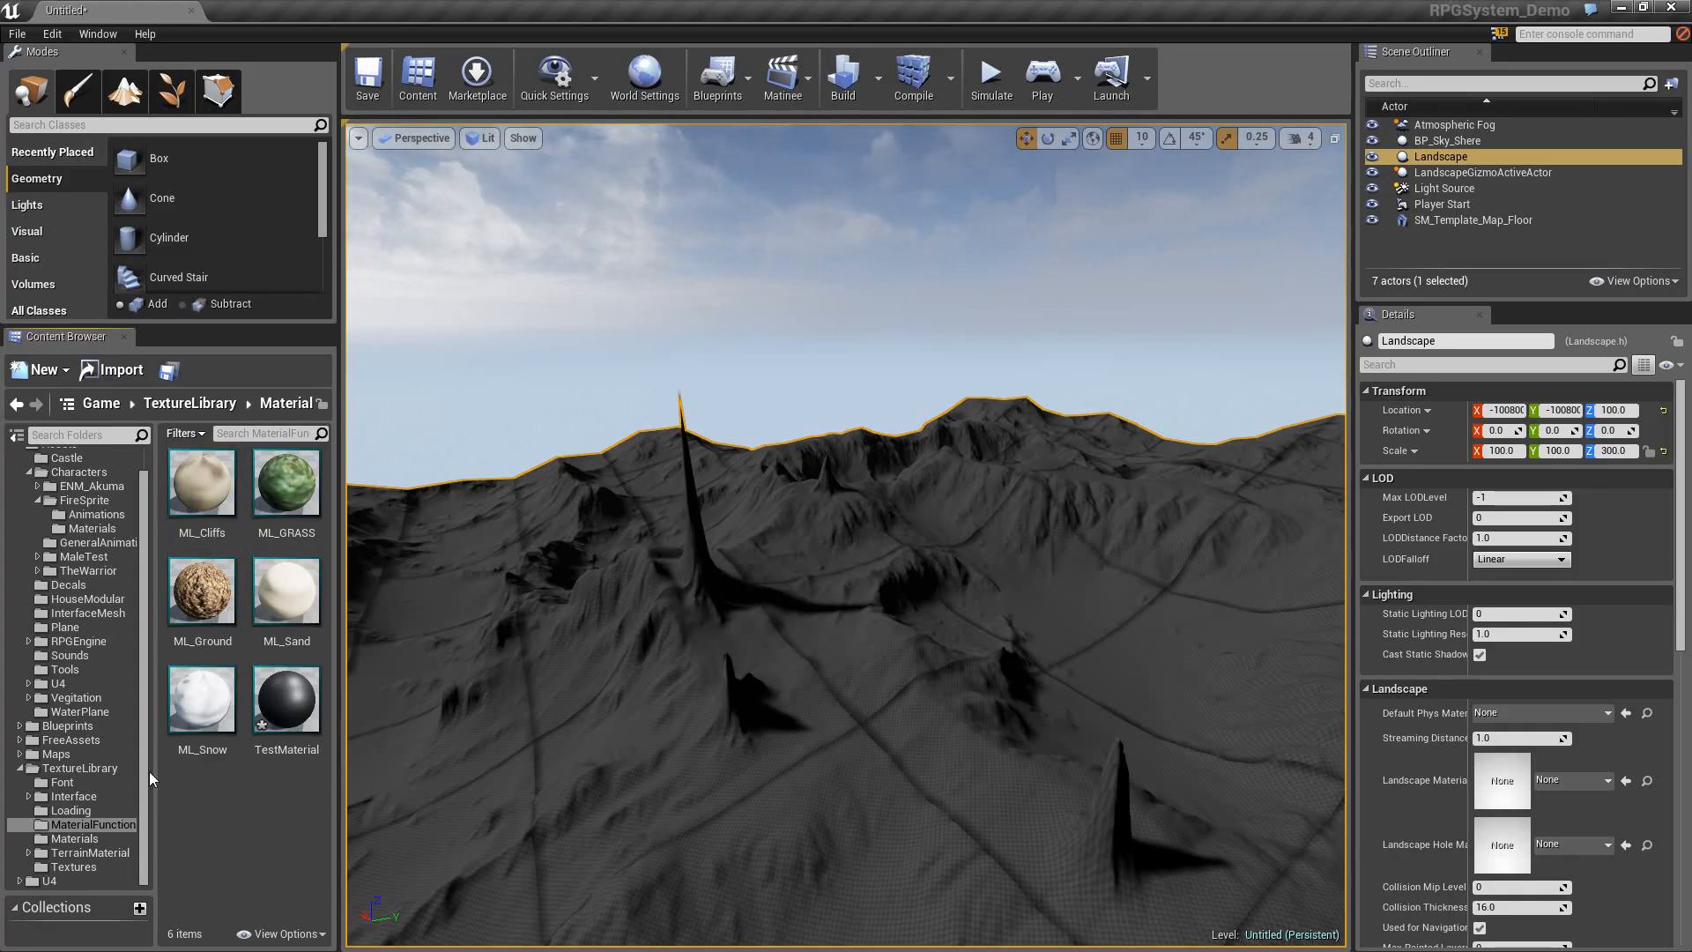
Create a copy of the Demo_Terrain material inside the TerrainMaterial/DemoTerrain folder.
left_click(88, 852)
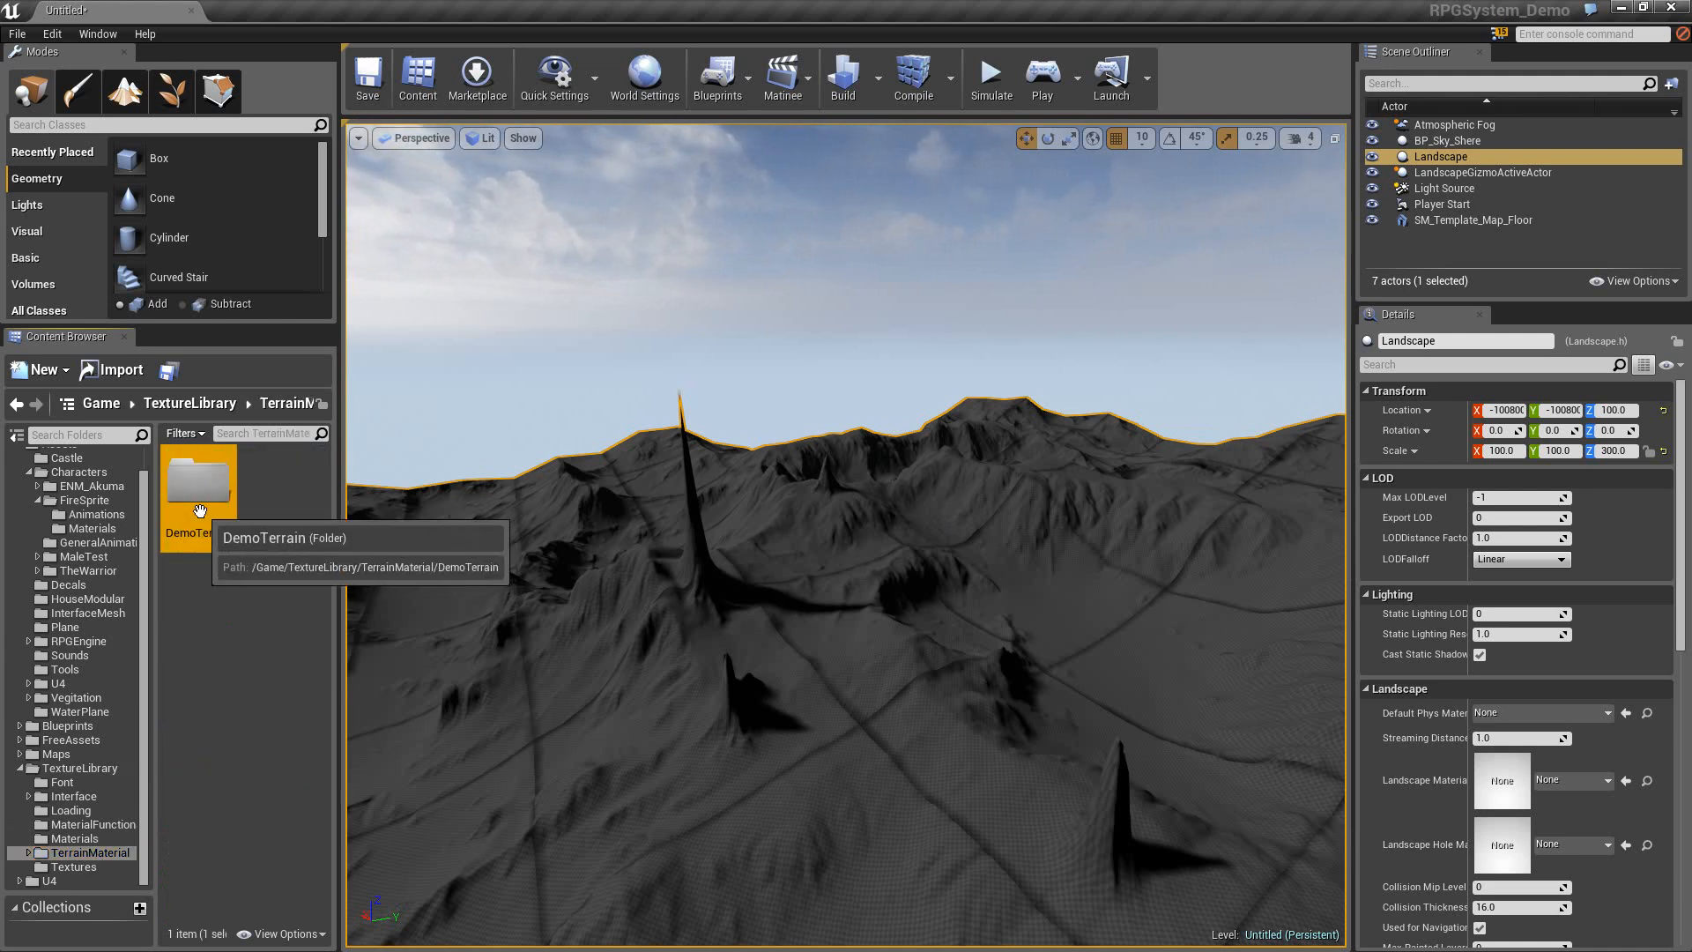
double_click(200, 476)
left_click(287, 600)
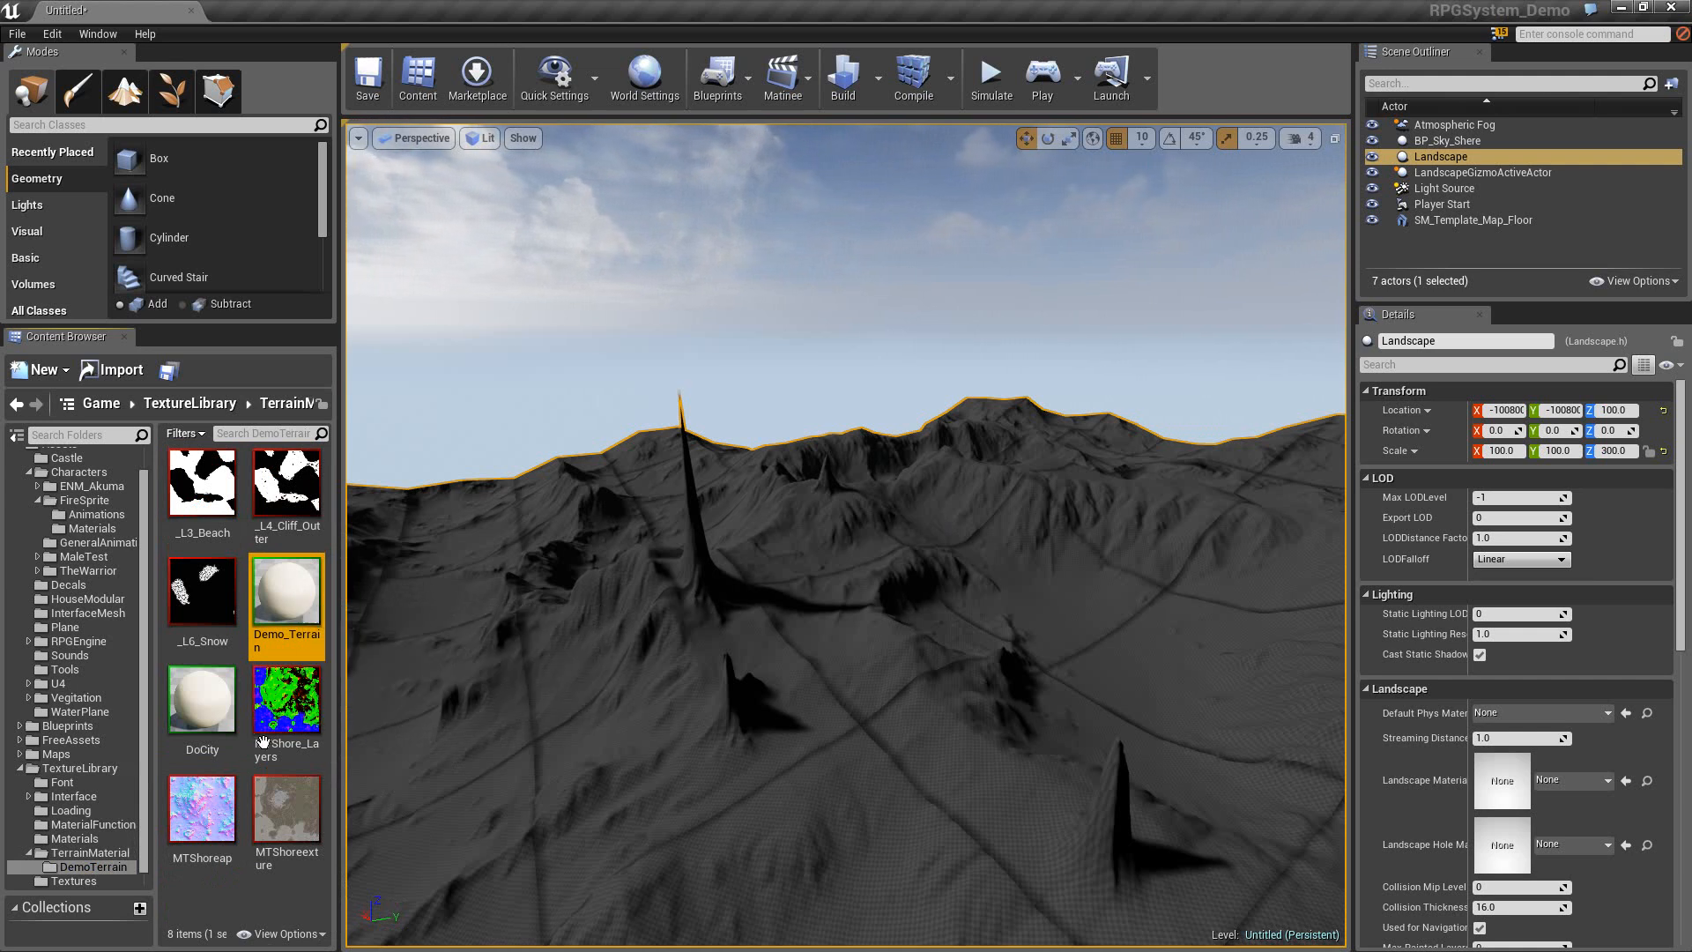
right_click(278, 615)
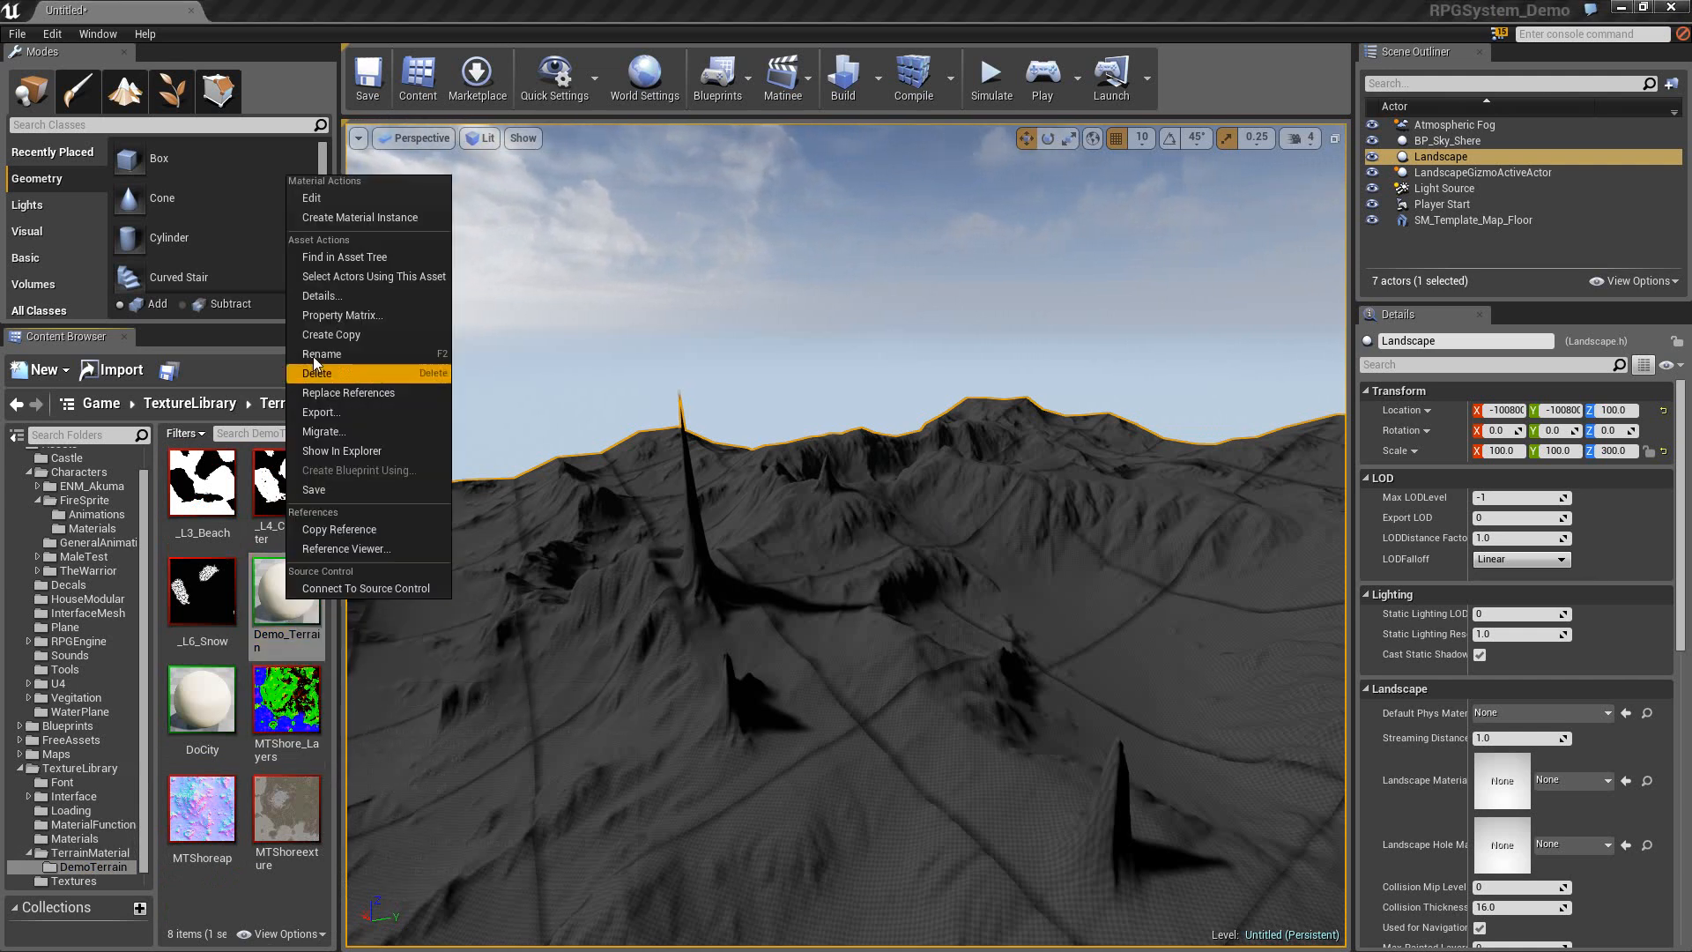
left_click(332, 334)
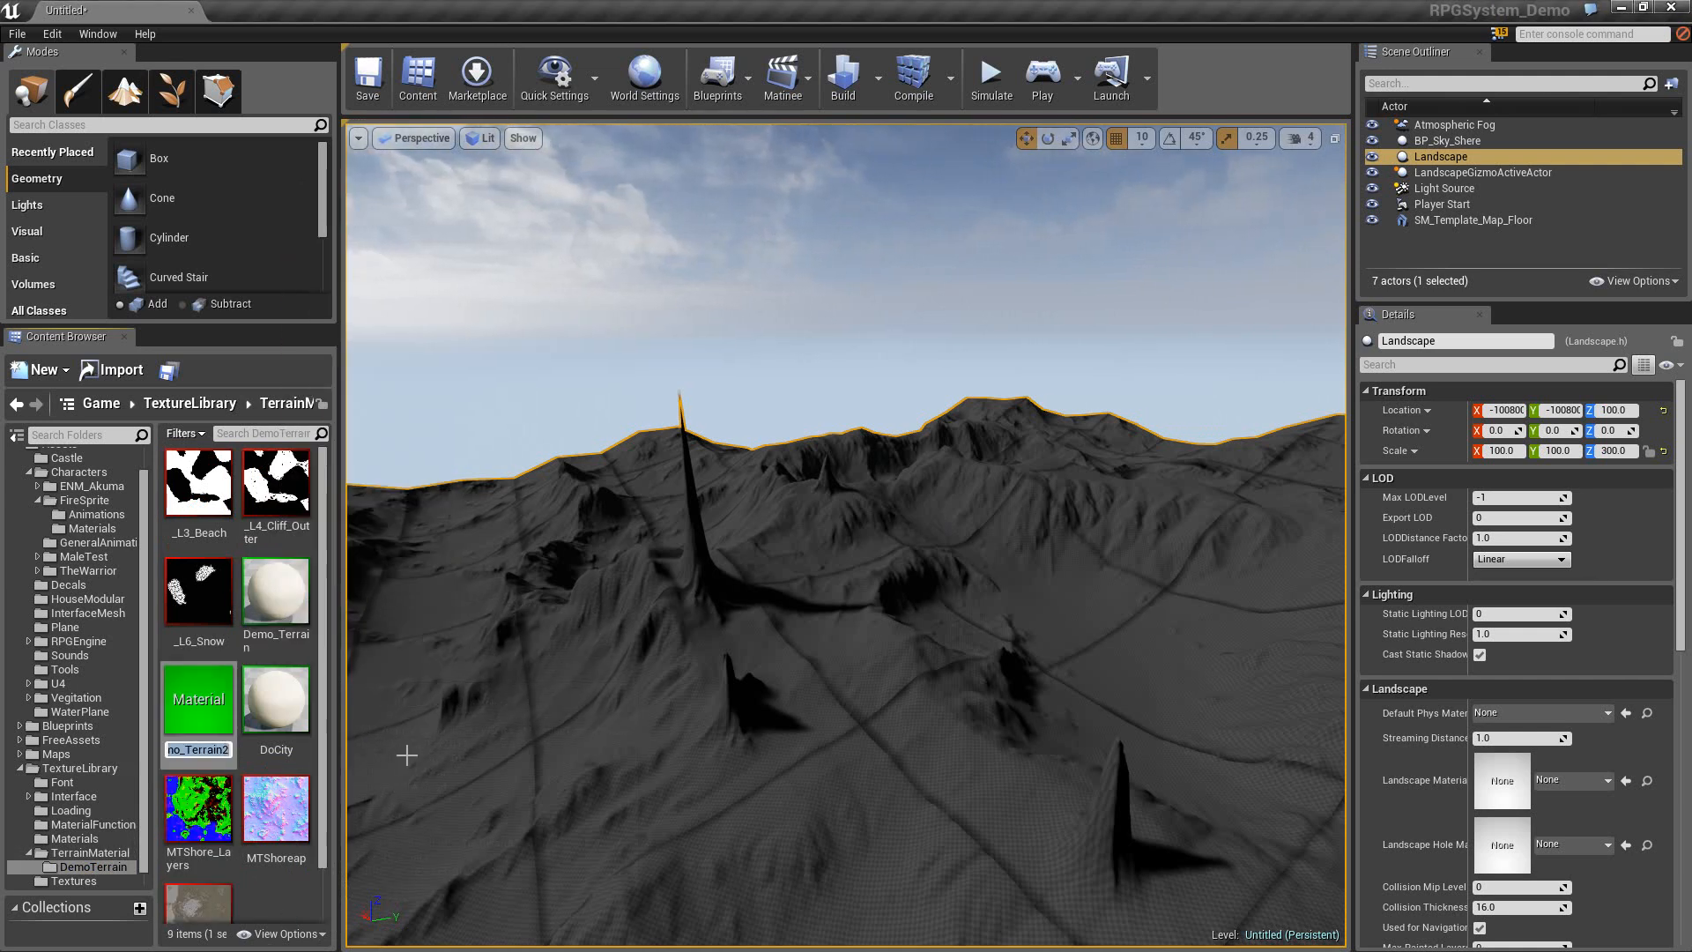
Name the copied terrain material tutMat.
key("BackSpace")
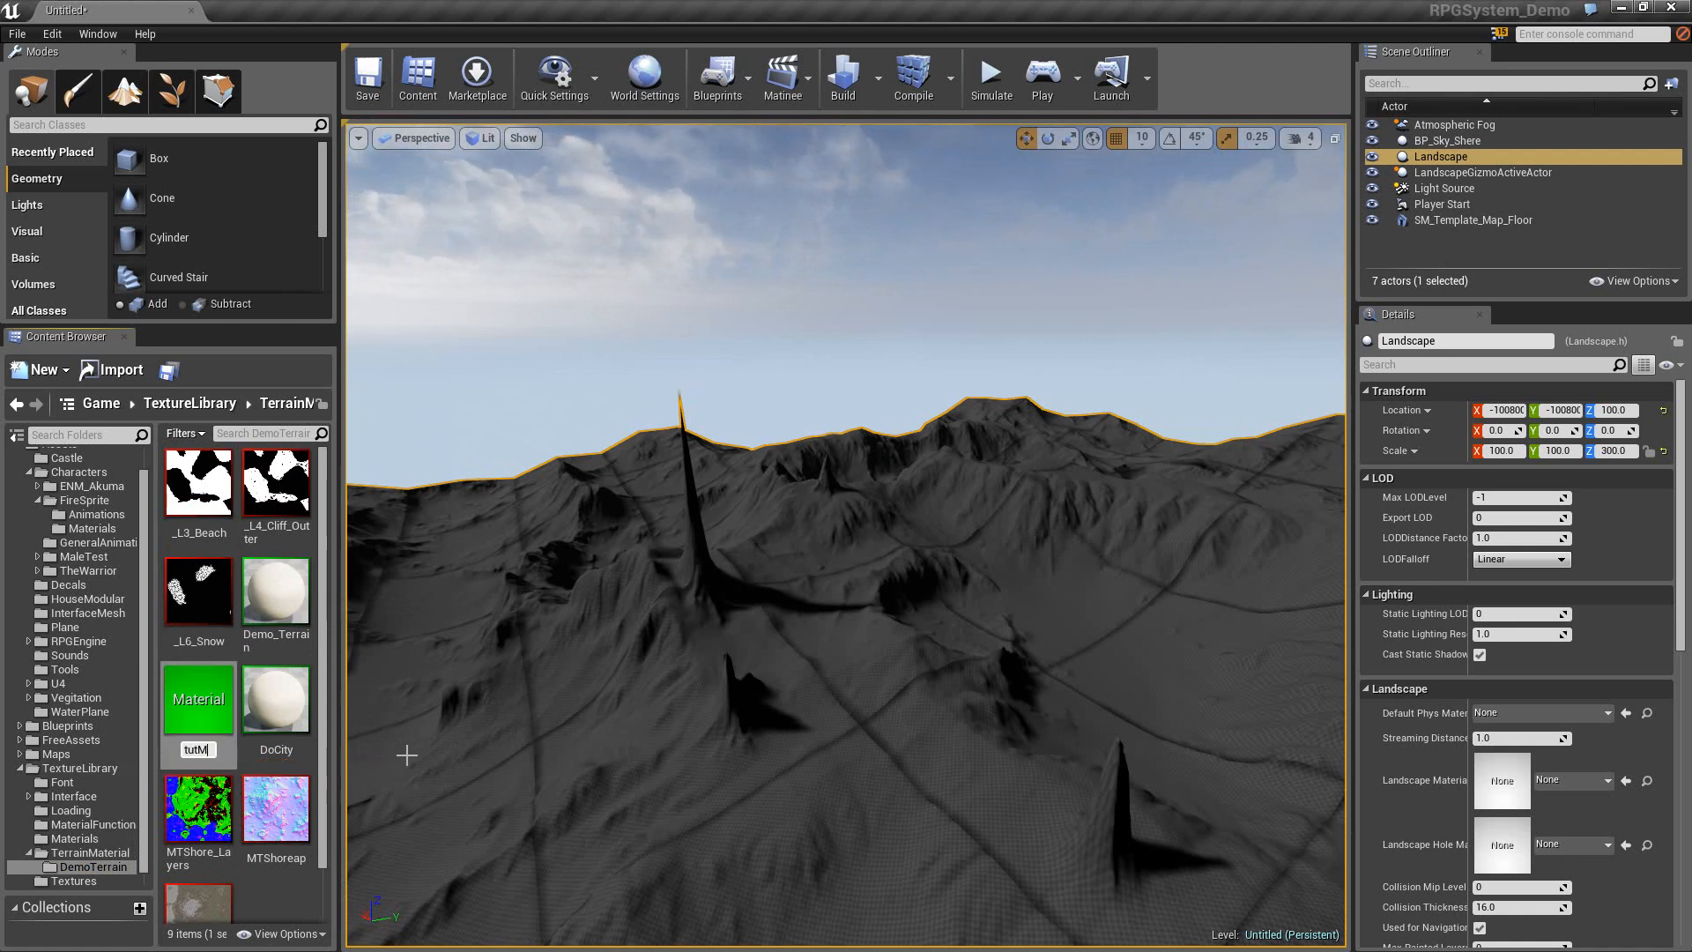
type("tutMater")
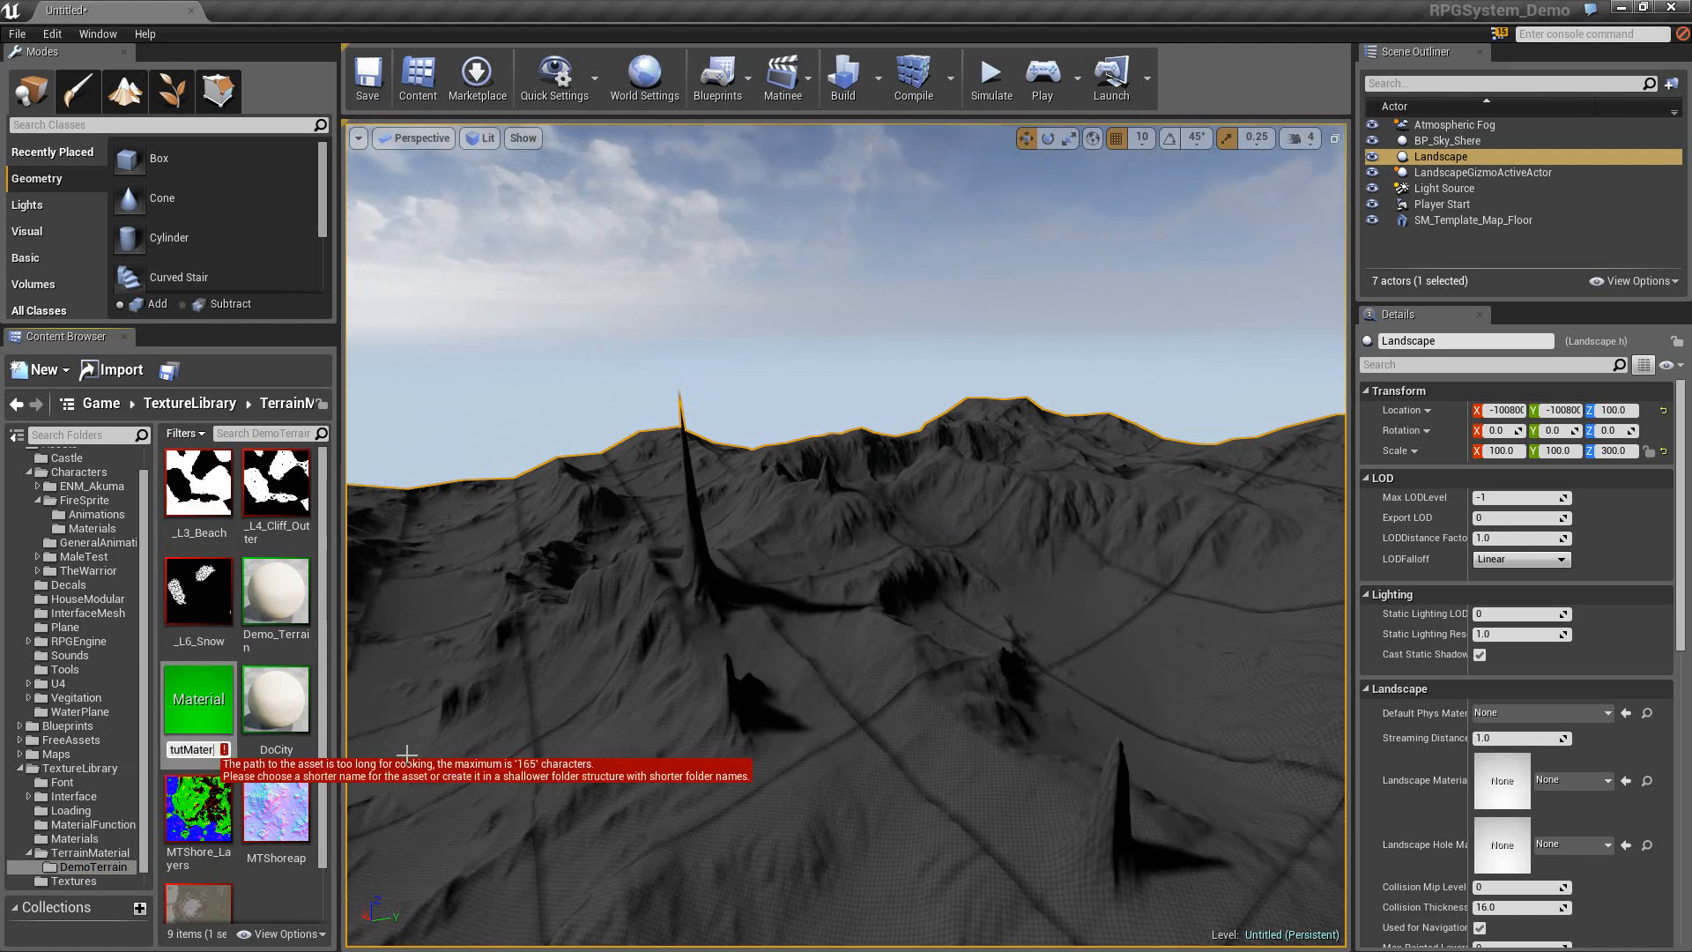
type("ia")
key("BackSpace")
key("BackSpace")
key("BackSpace")
key("BackSpace")
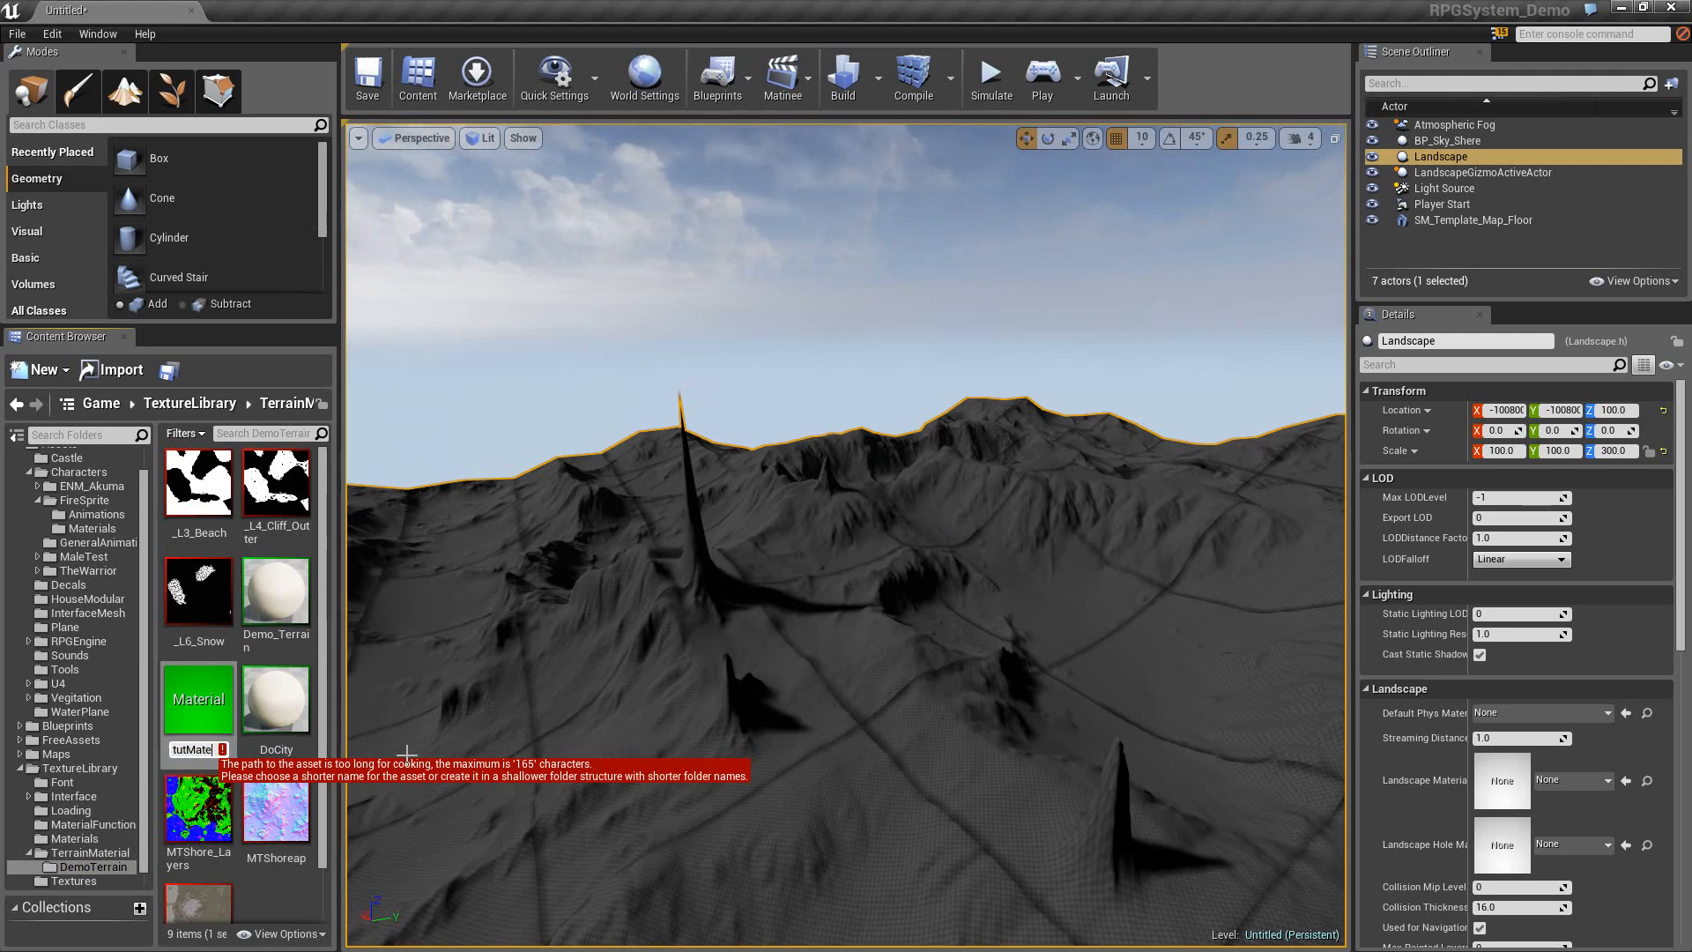
key("Return")
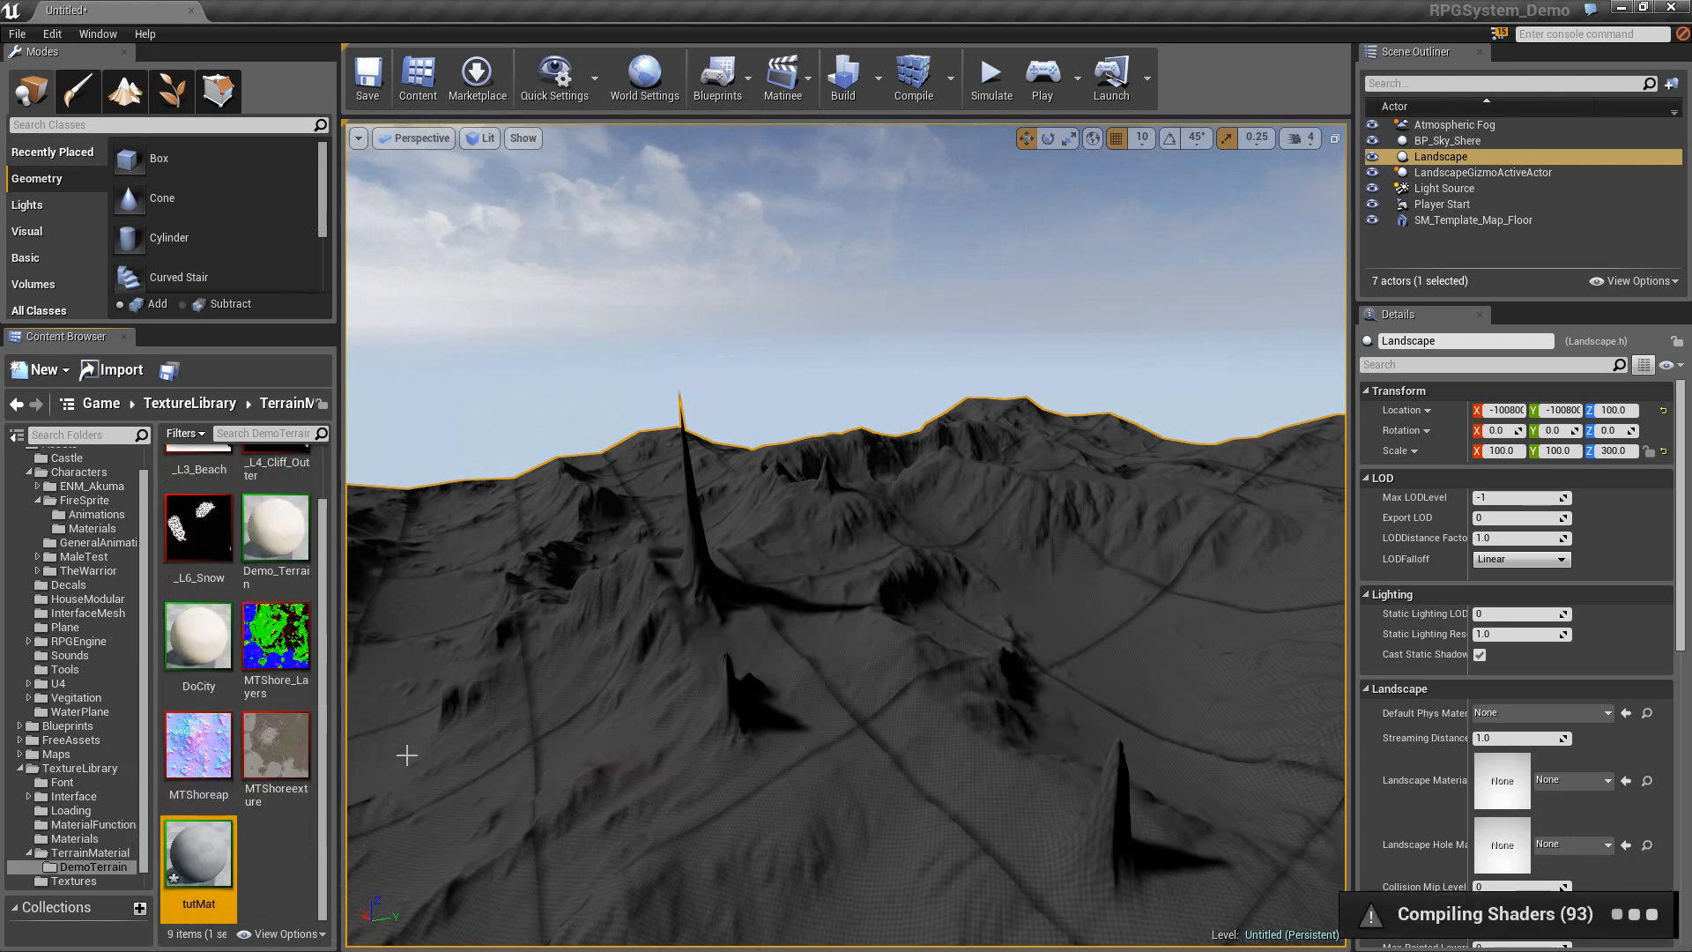
Open the tutMat material graph and move the layer-mask Texture Sample to below the LandscapeCoords node.
double_click(204, 857)
right_click_drag(507, 397, 1509, 643)
right_click_drag(443, 500, 1308, 350)
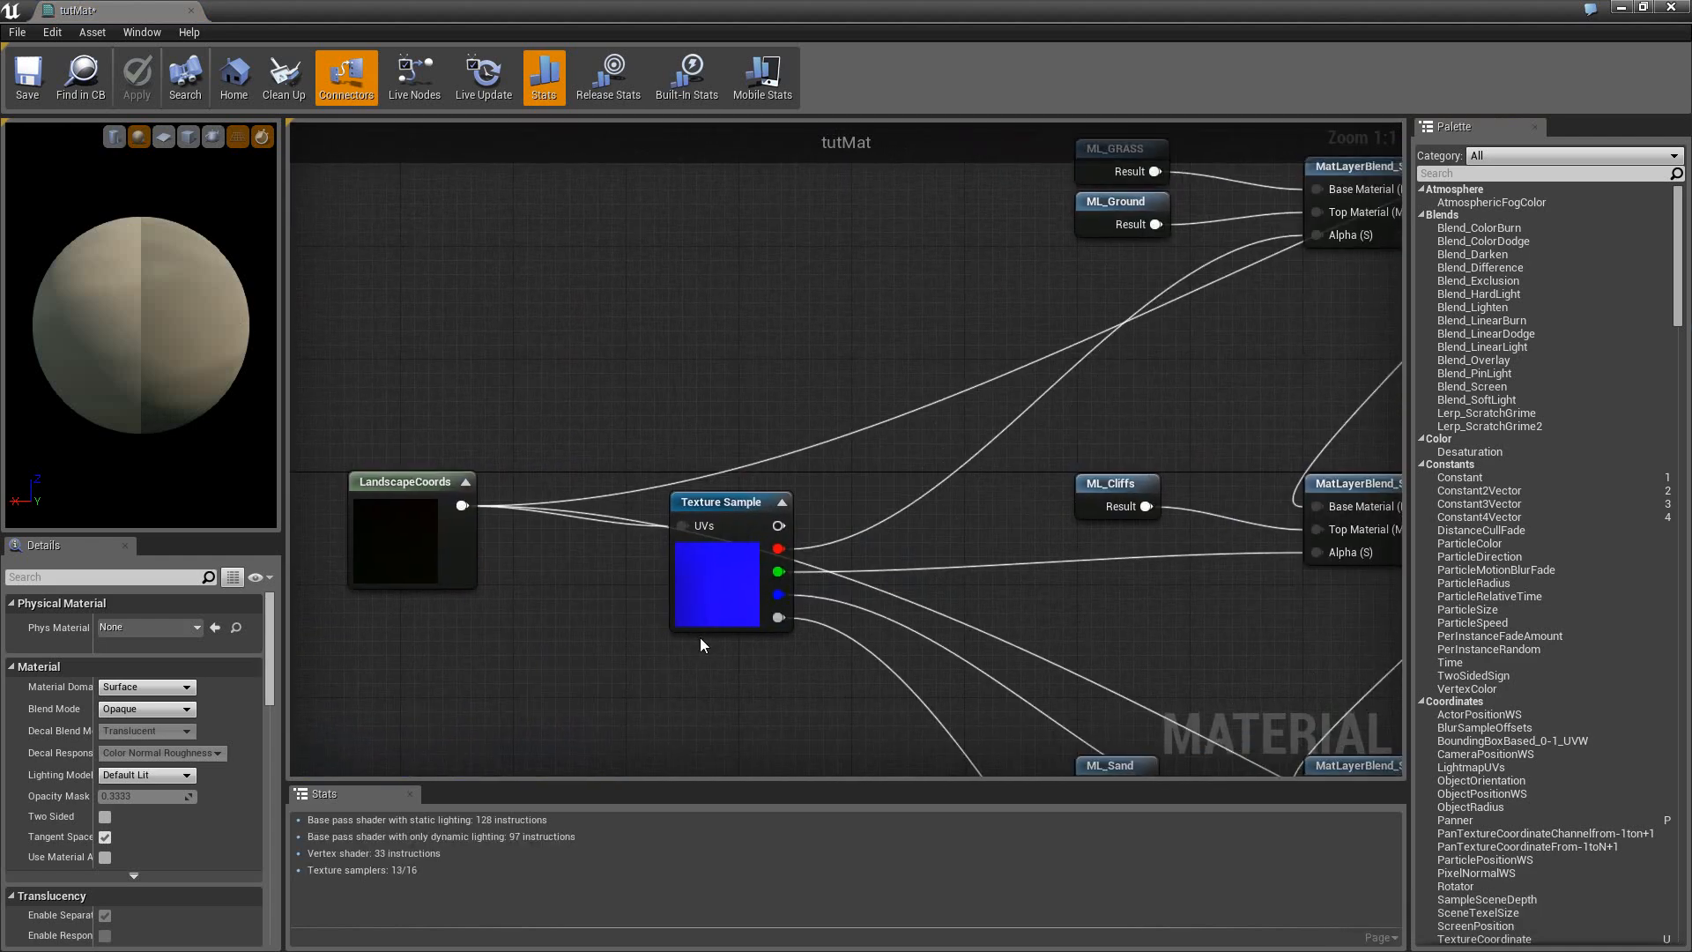
left_click_drag(728, 592, 668, 589)
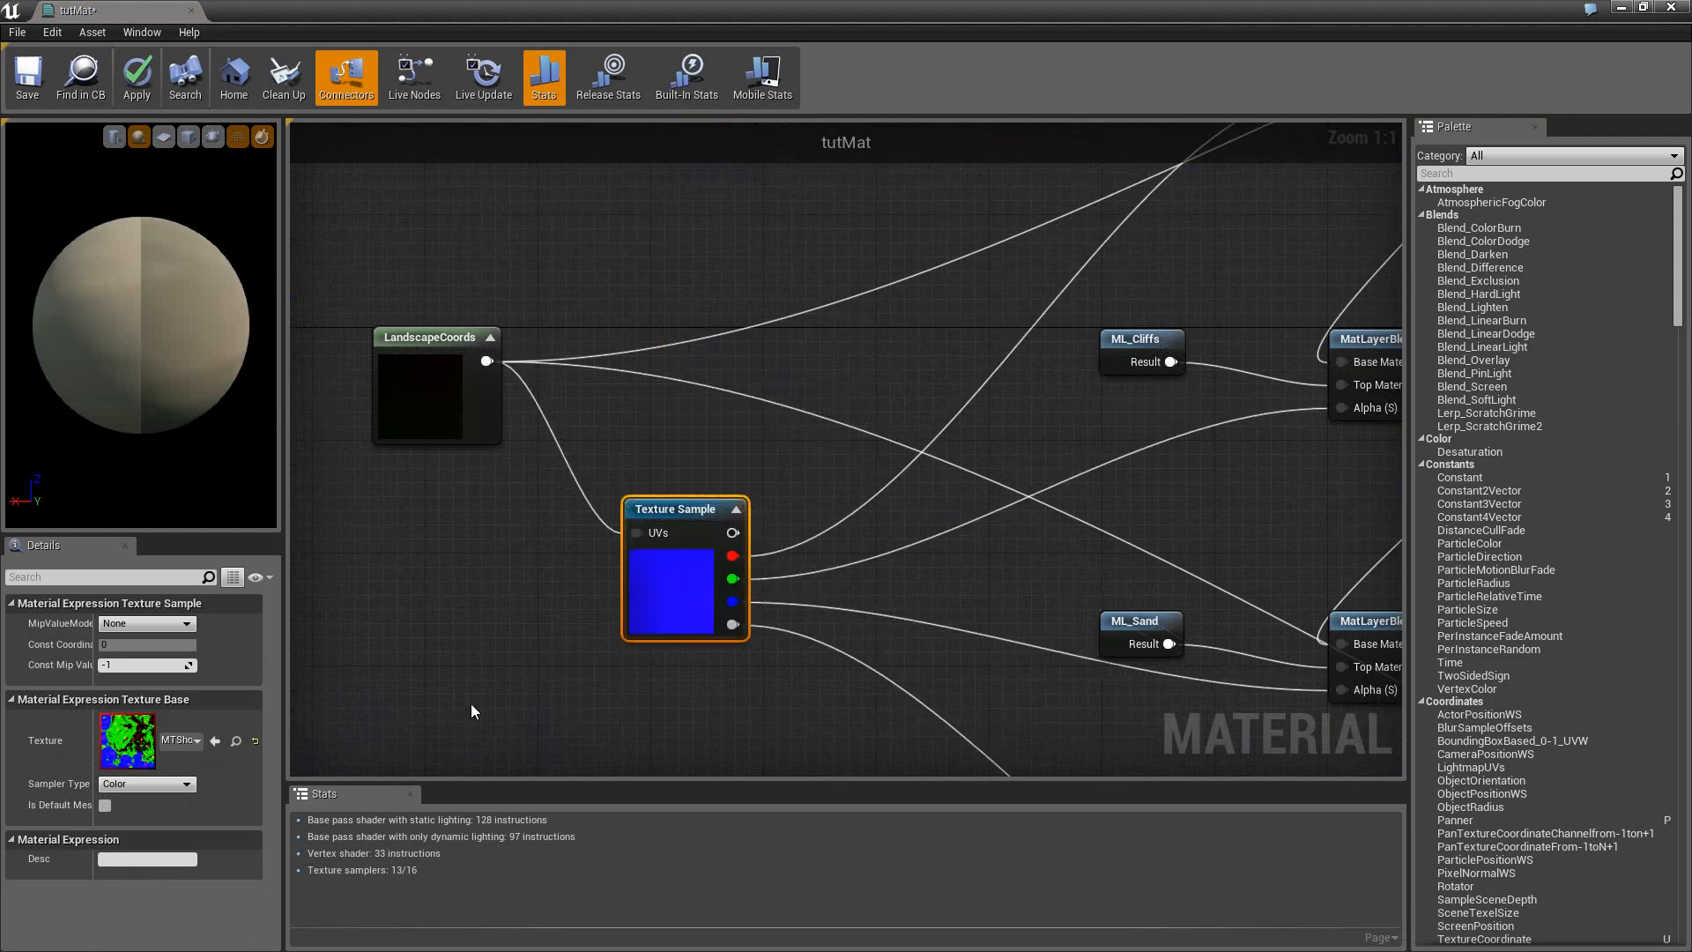
right_click_drag(636, 595, 500, 568)
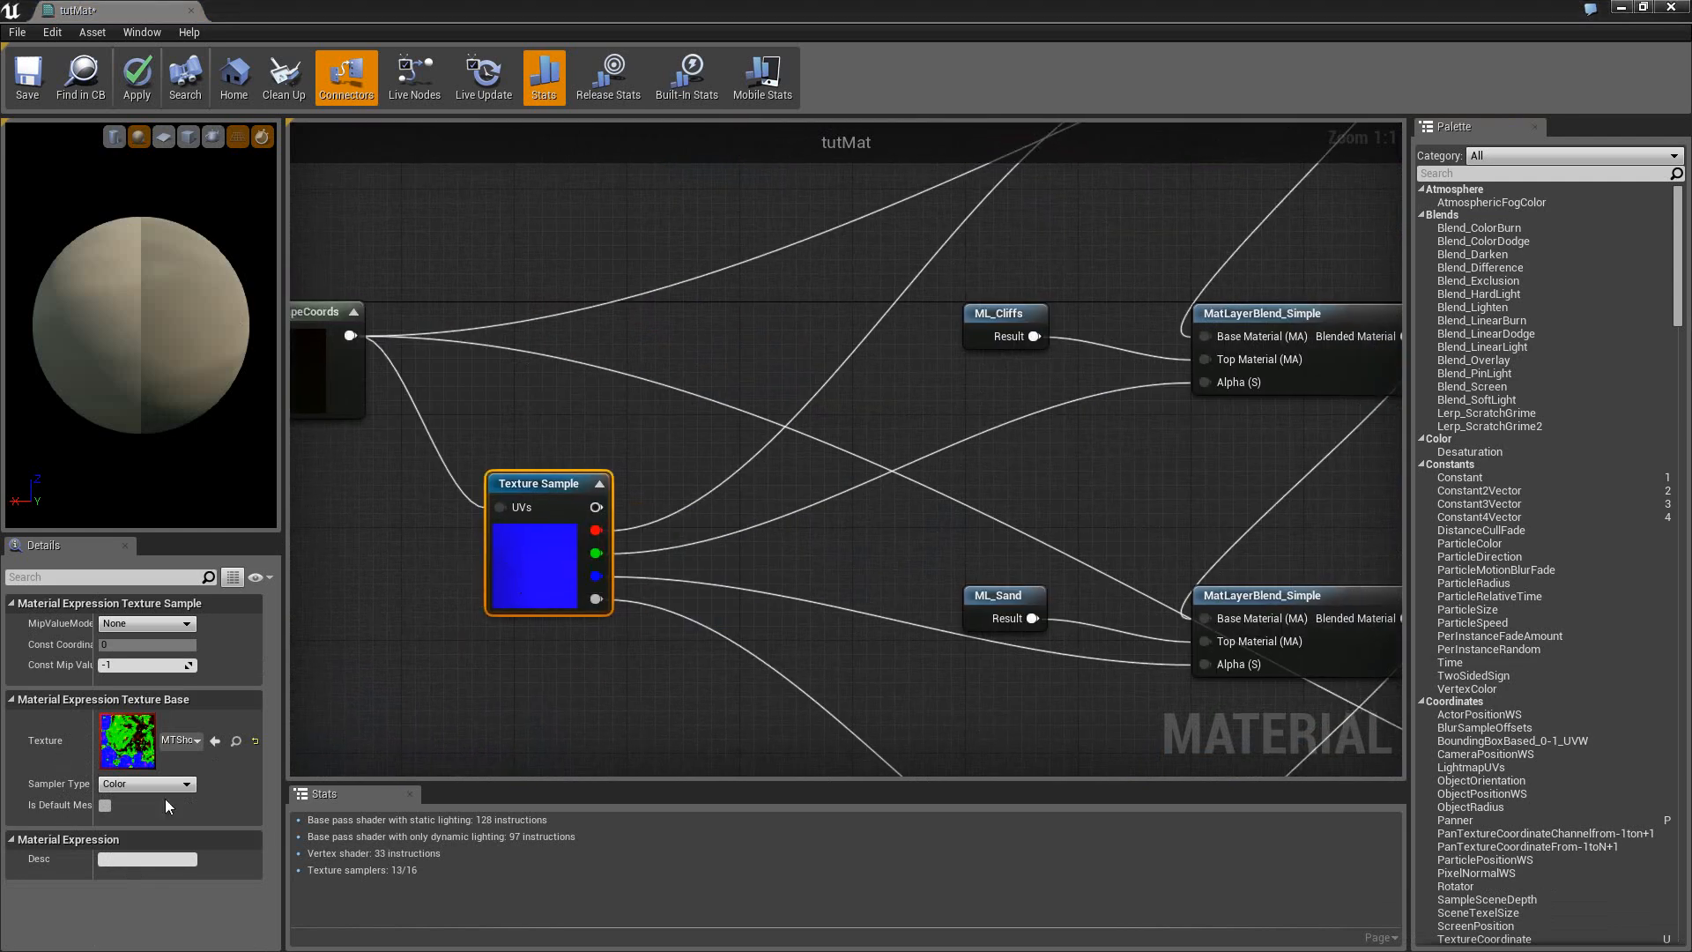
Open the MTShore_Layers texture used by the Texture Sample and display only its red channel.
double_click(127, 741)
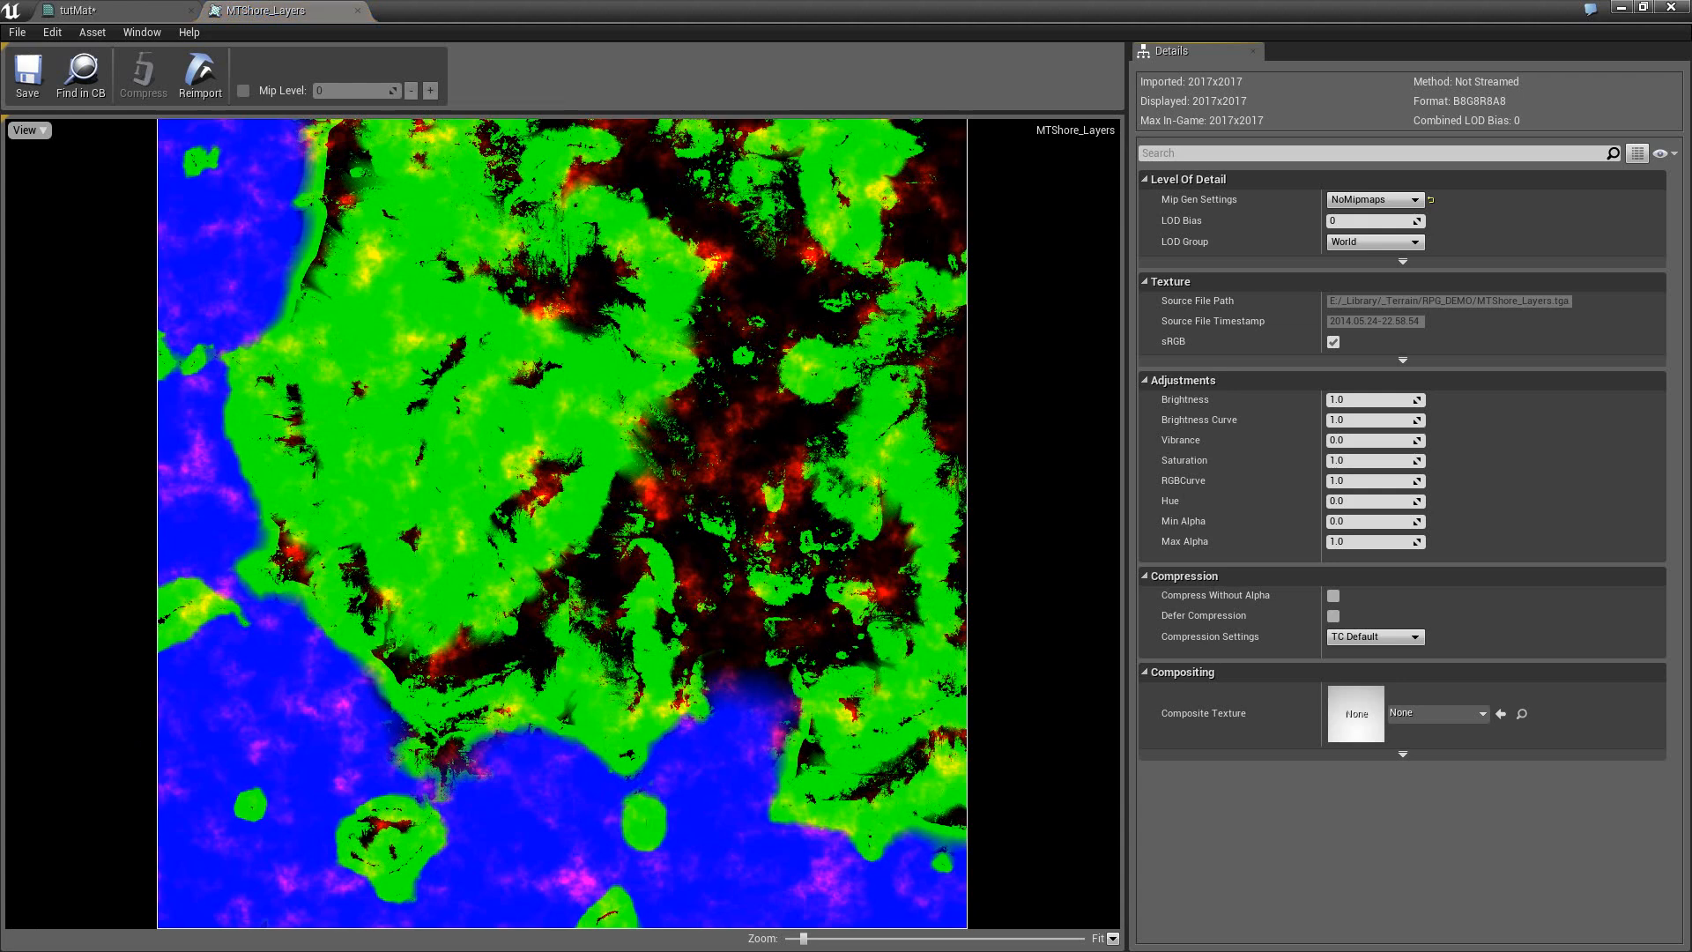
left_click(26, 131)
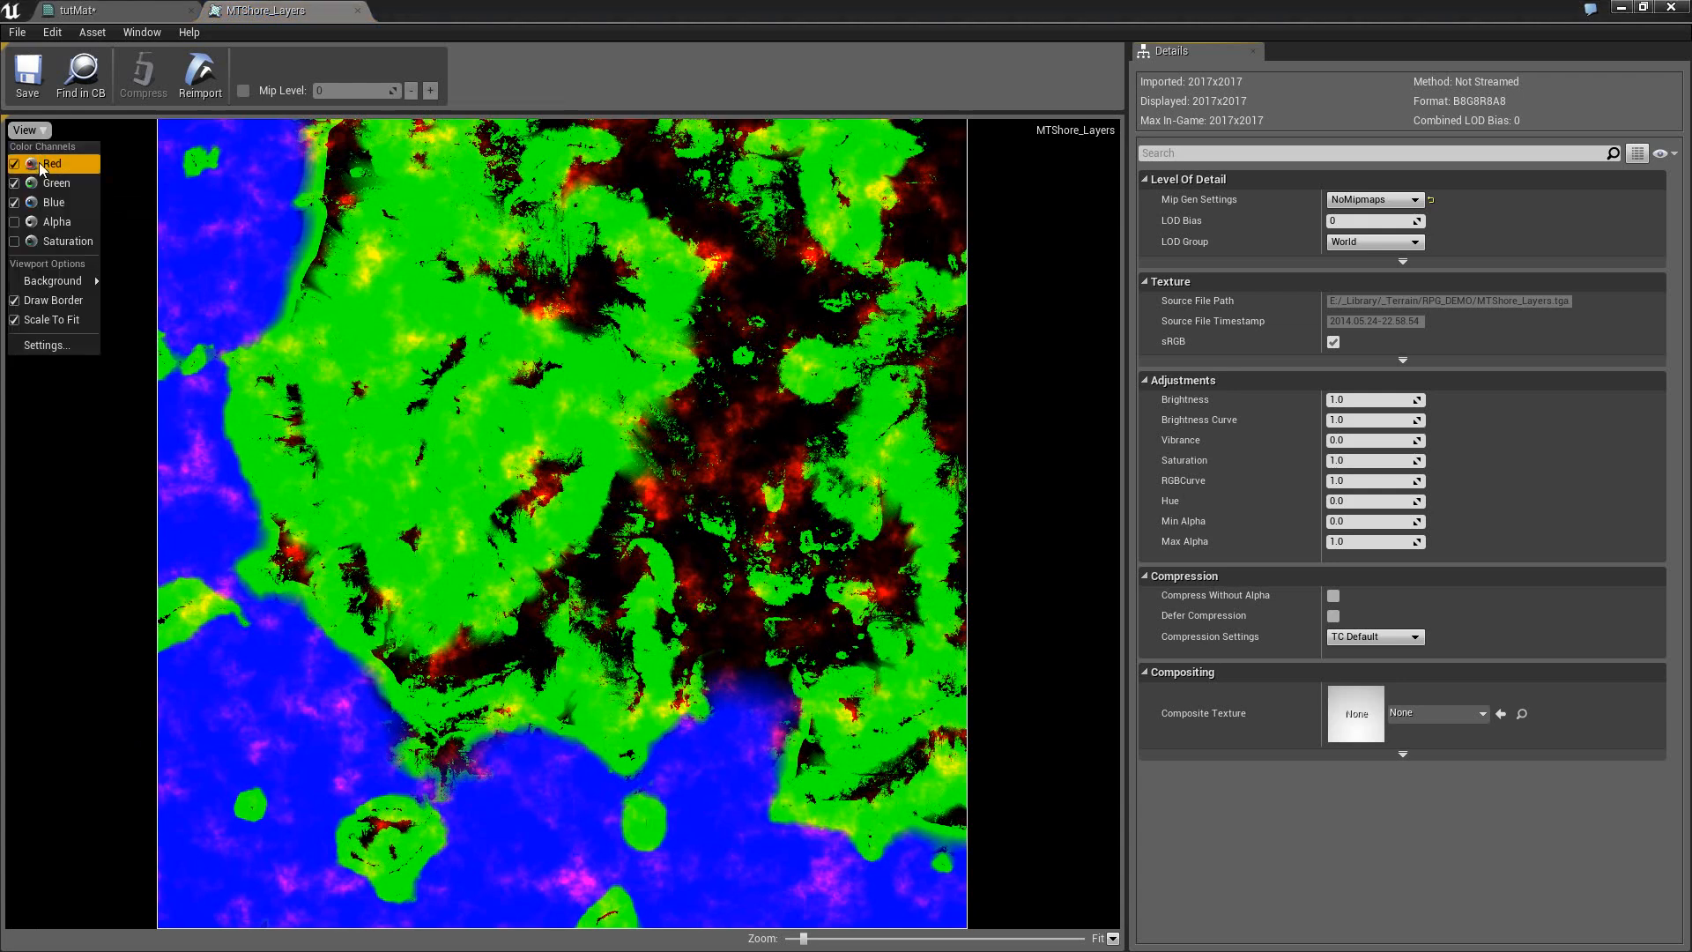
left_click(13, 203)
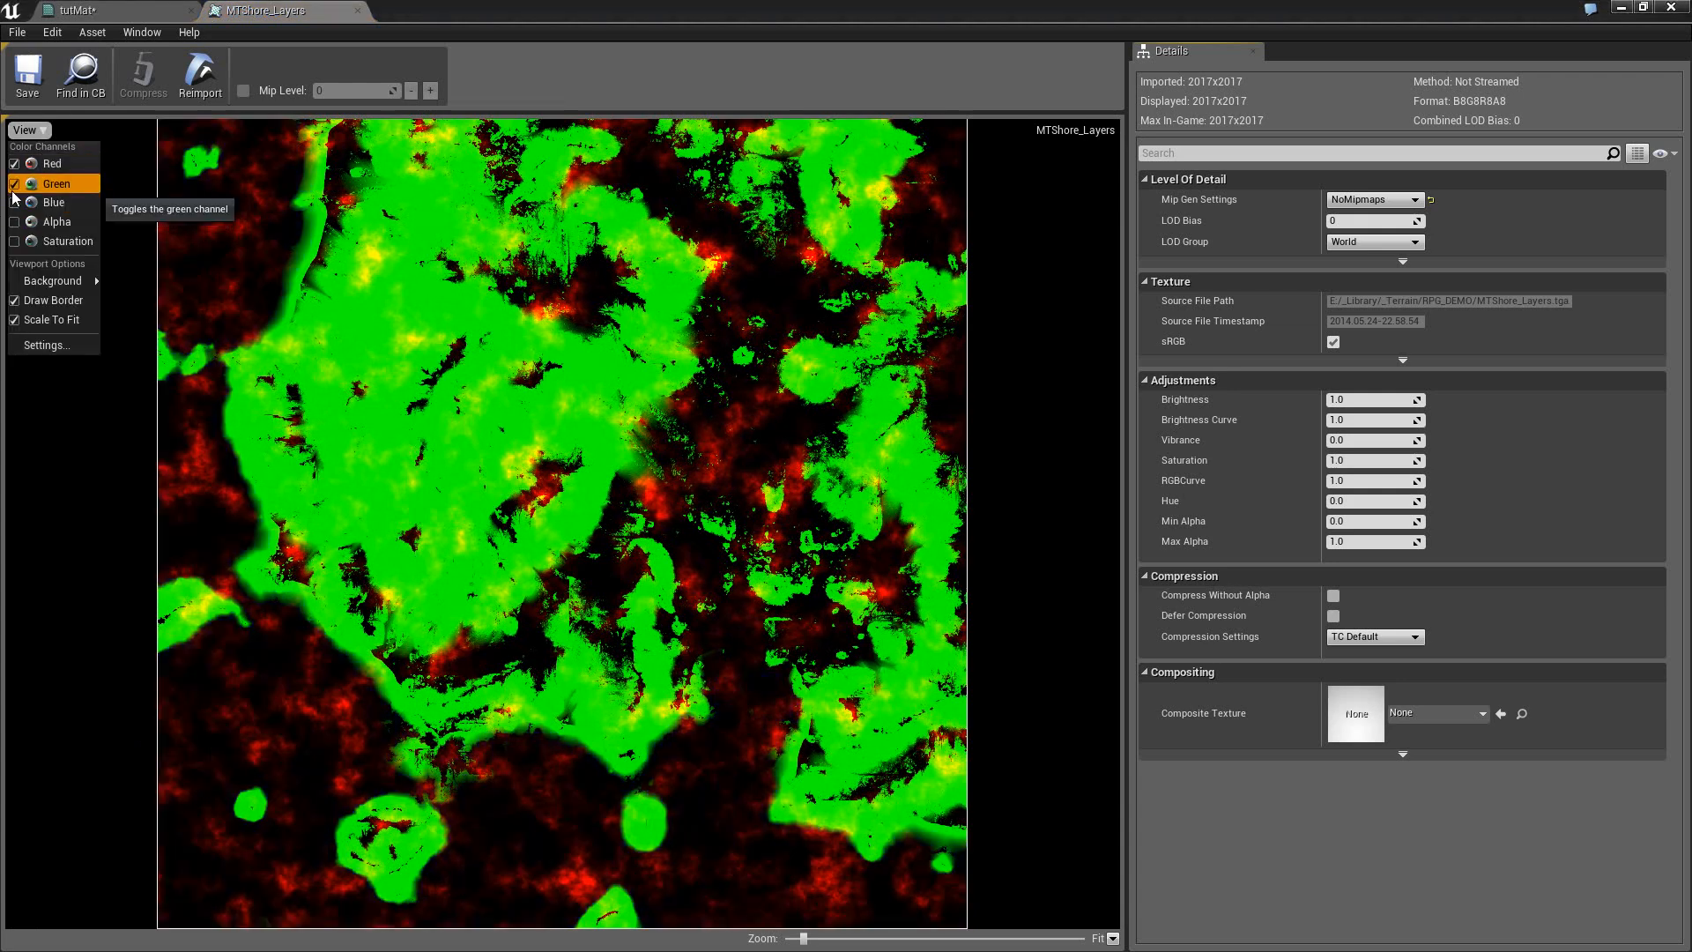
left_click(26, 183)
left_click(28, 133)
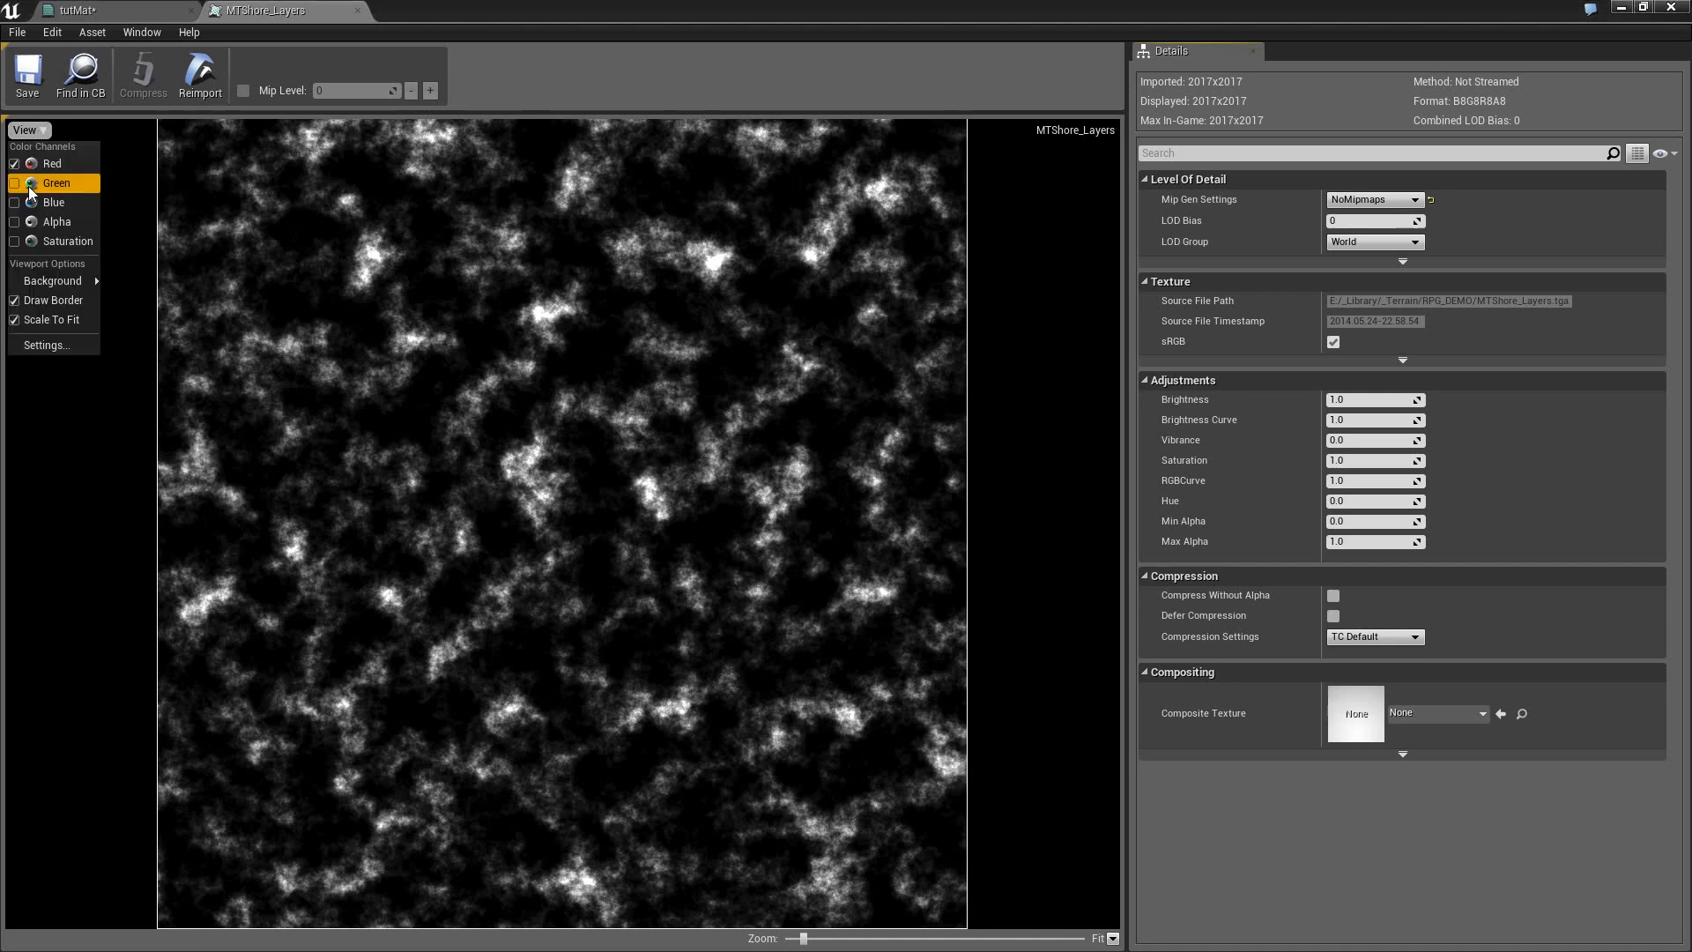
Compare the green channel of MTShore_Layers on its own with the red channel and with both combined.
left_click(14, 166)
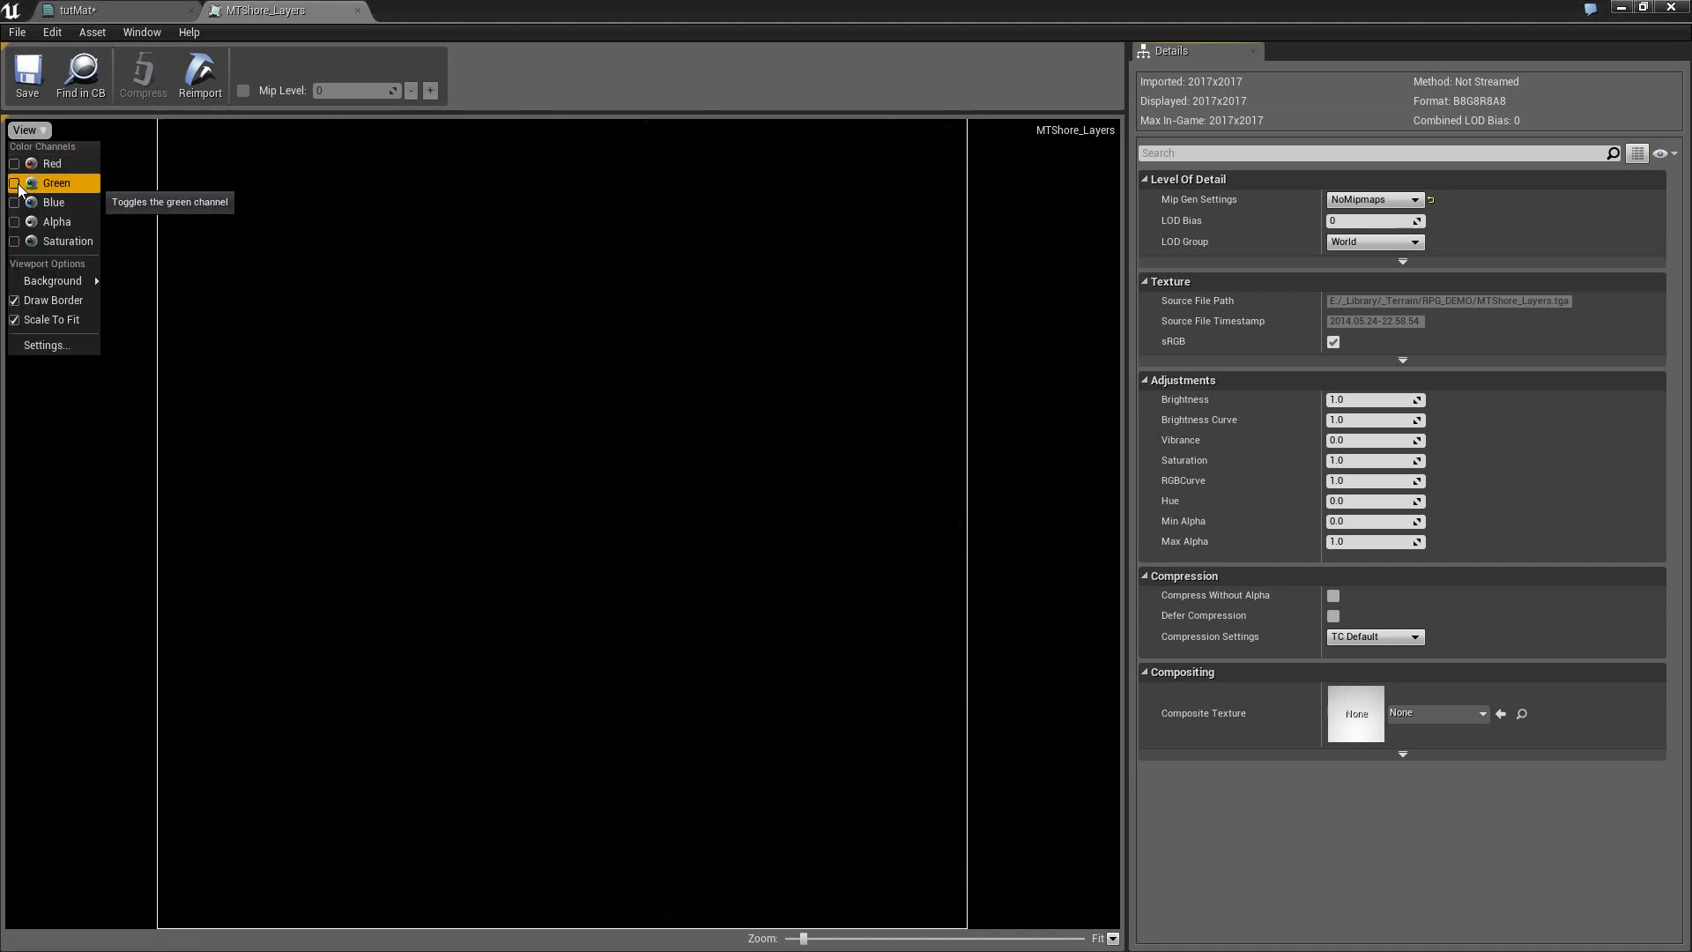
left_click(18, 186)
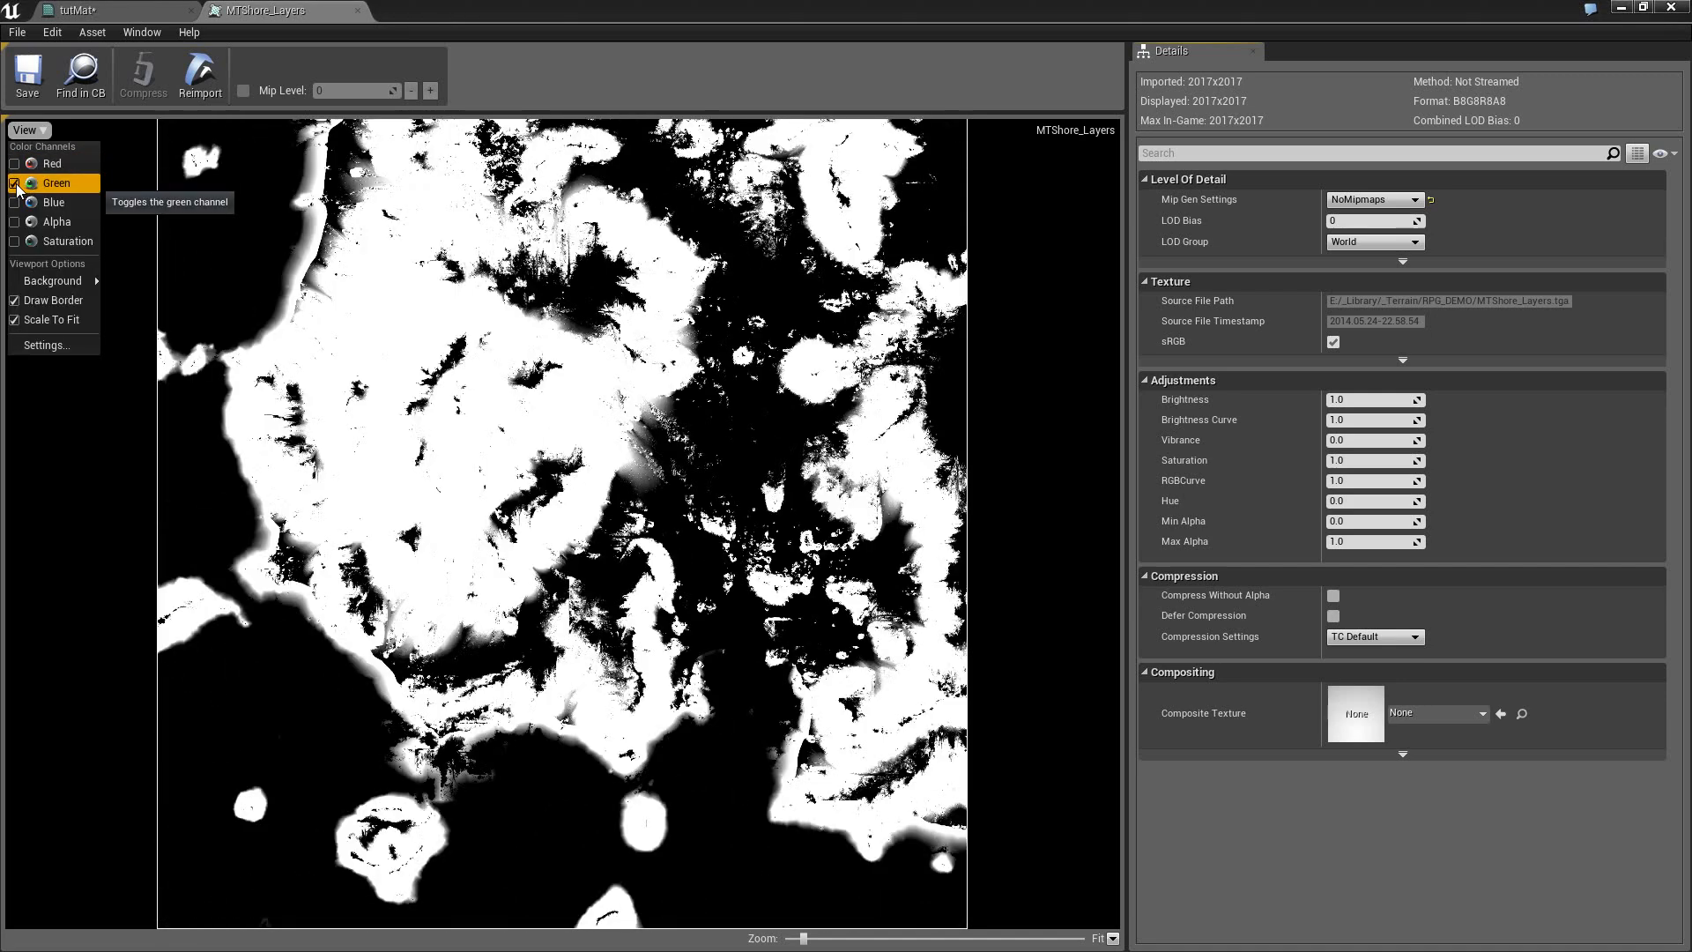
left_click(15, 183)
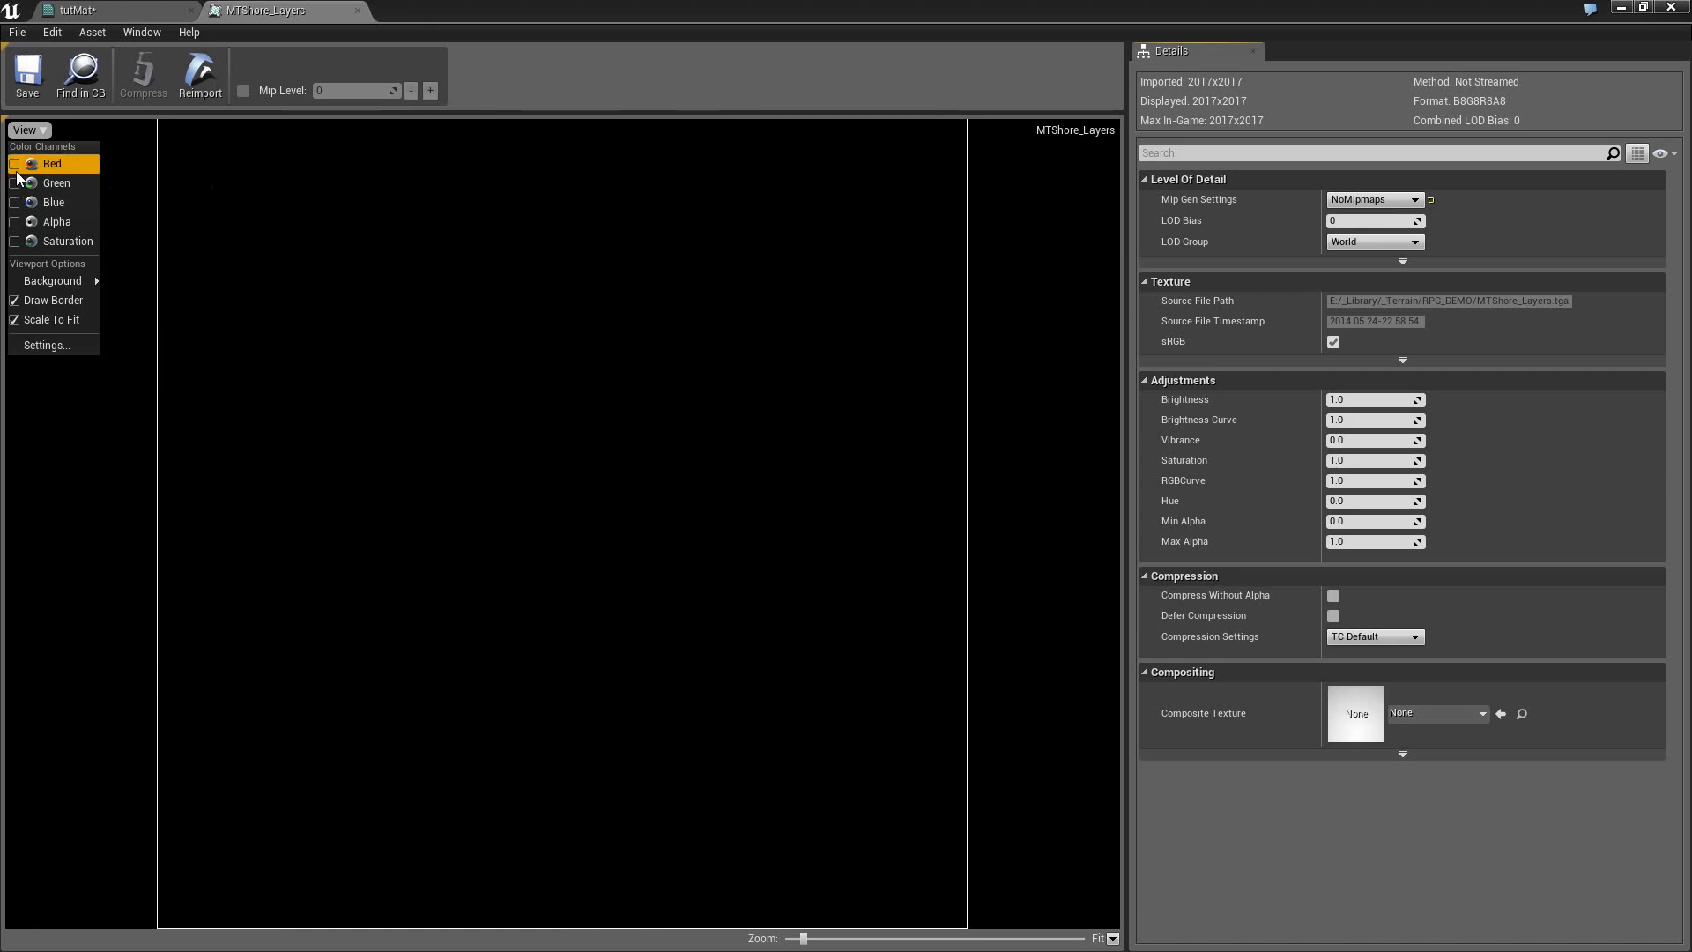
left_click(15, 165)
left_click(28, 131)
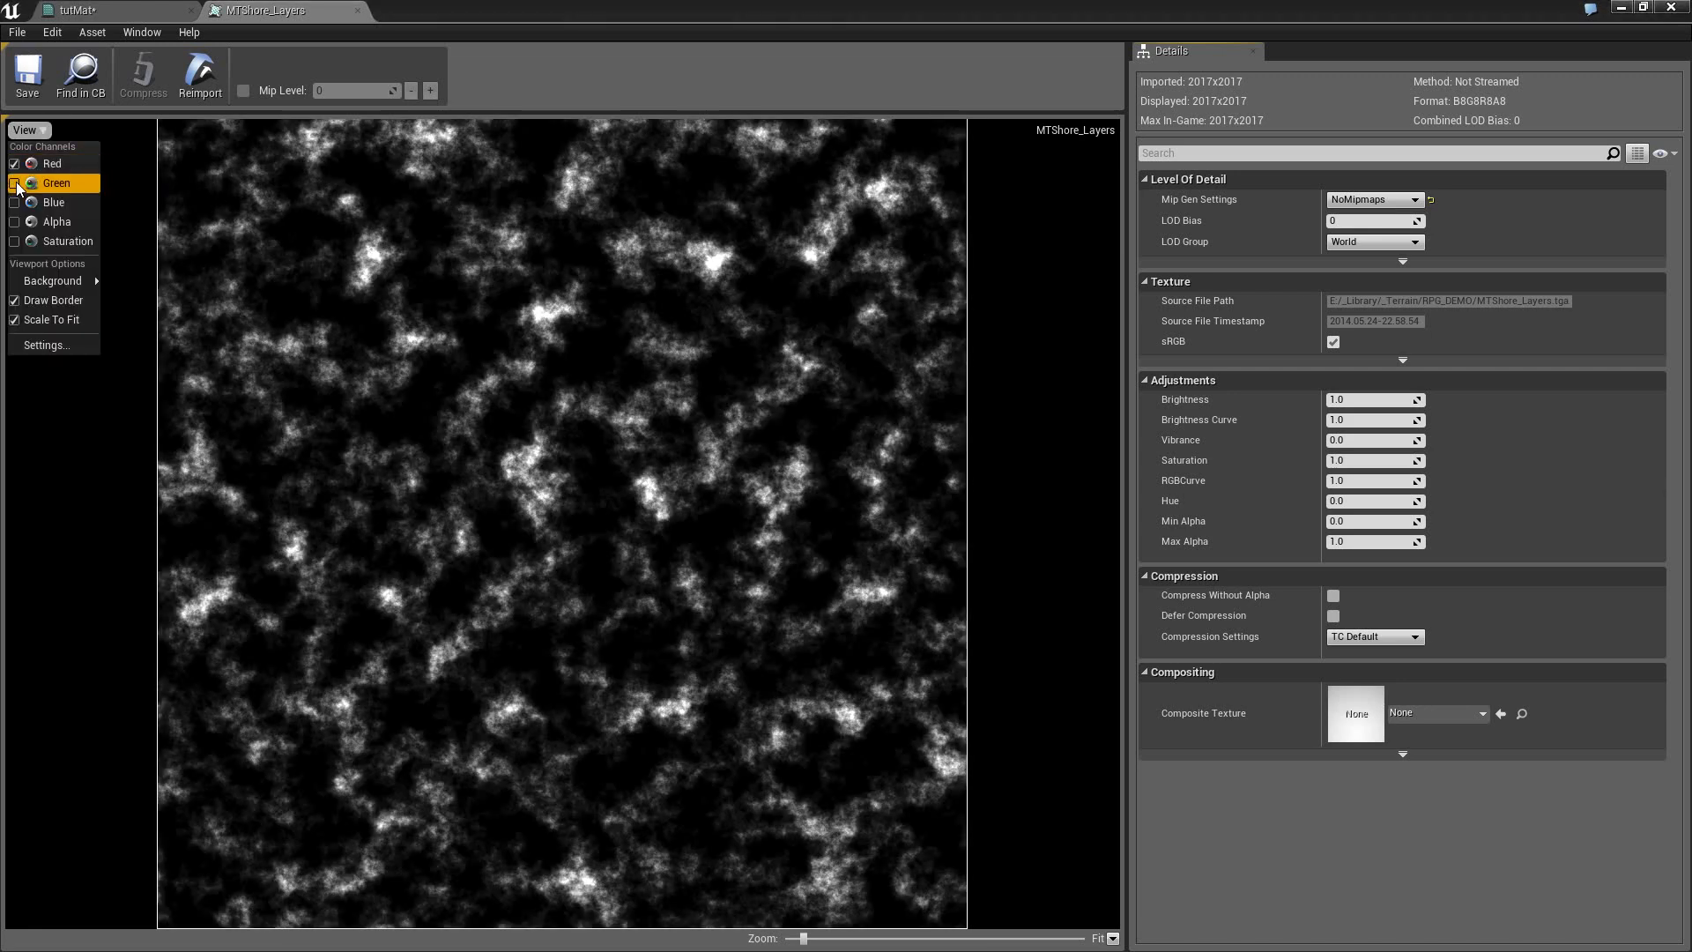
left_click(15, 184)
left_click(15, 168)
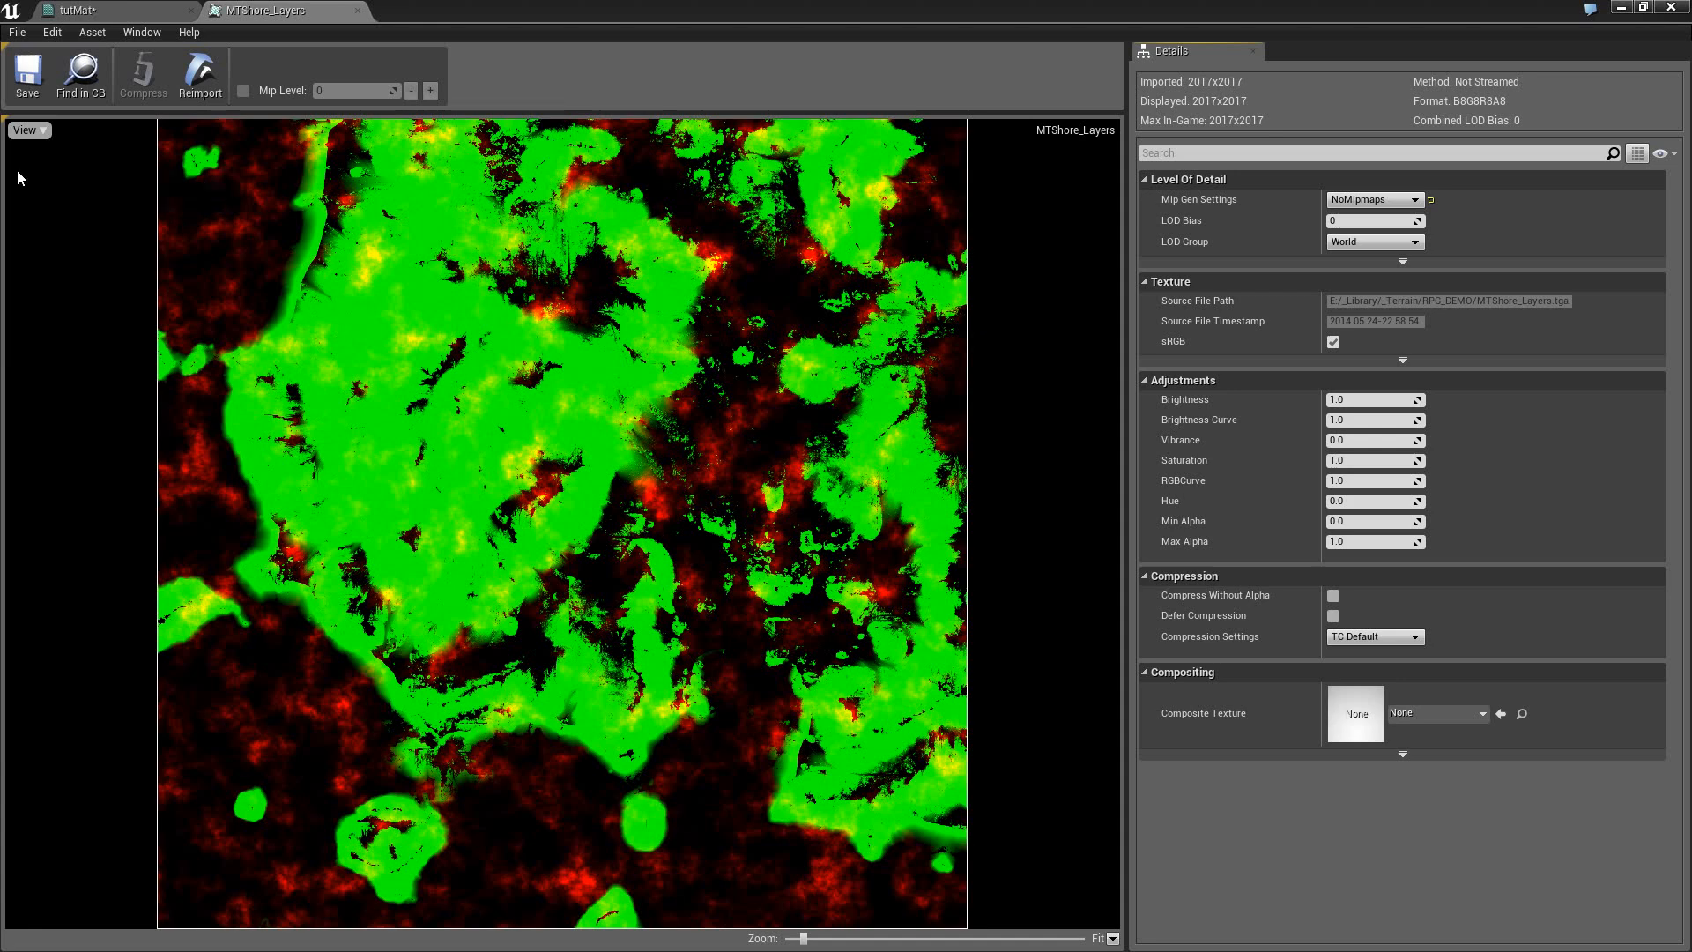
Examine the blue channel and the alpha channel of MTShore_Layers, each displayed on its own.
left_click(25, 130)
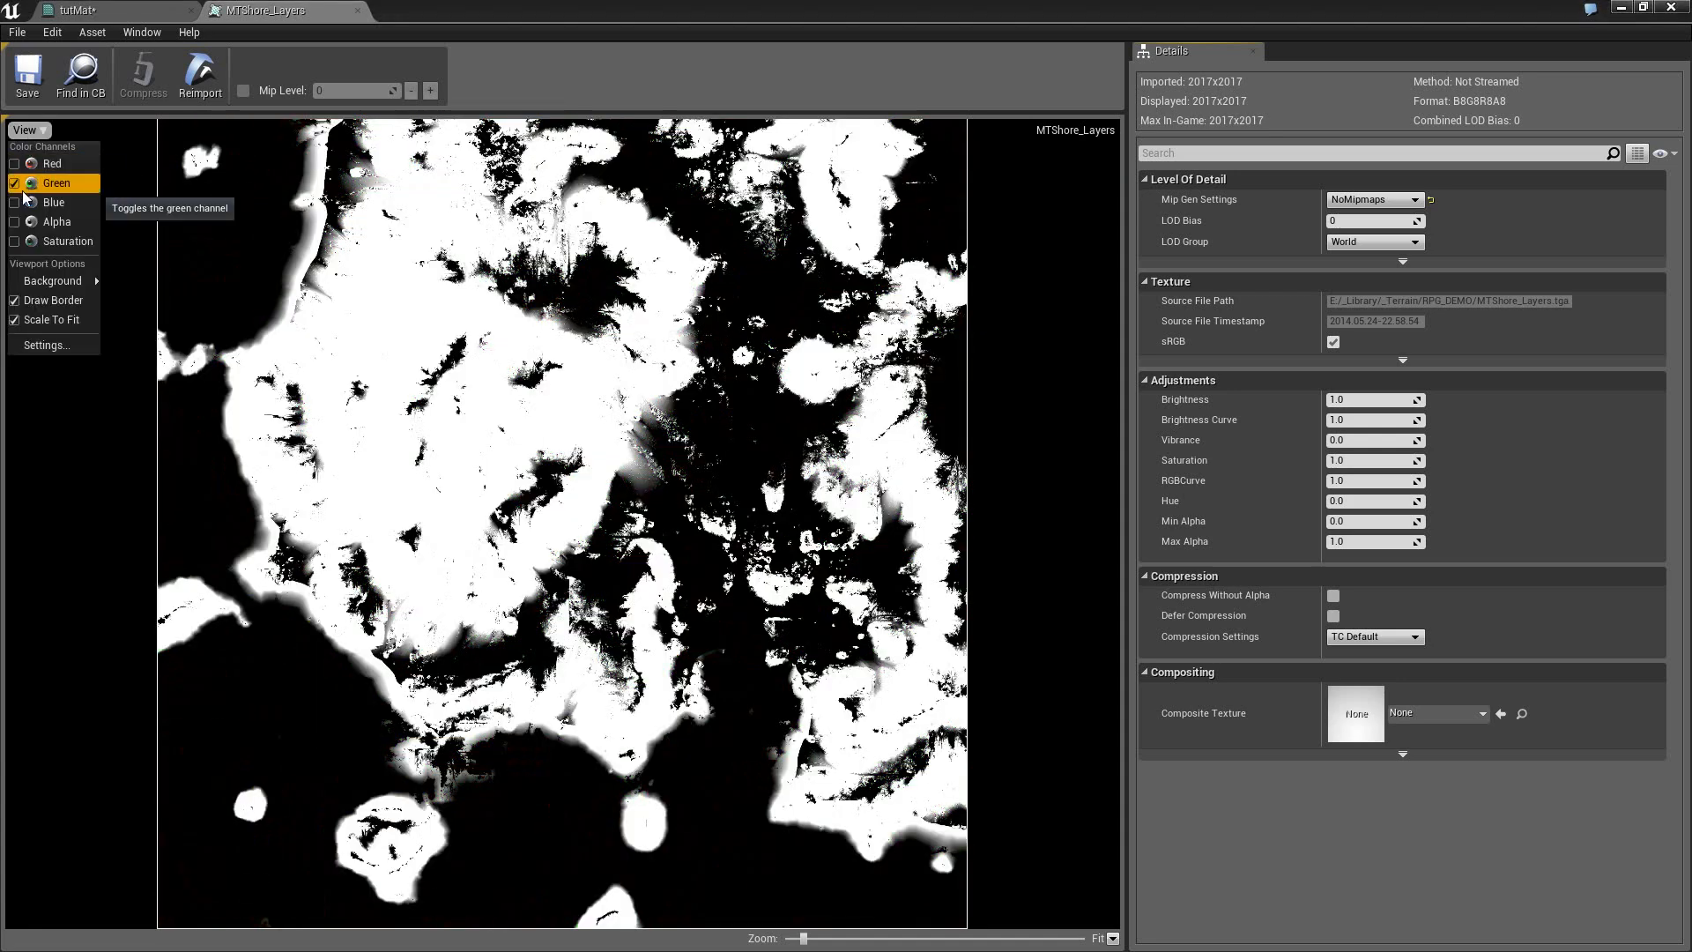
left_click(16, 183)
left_click(16, 202)
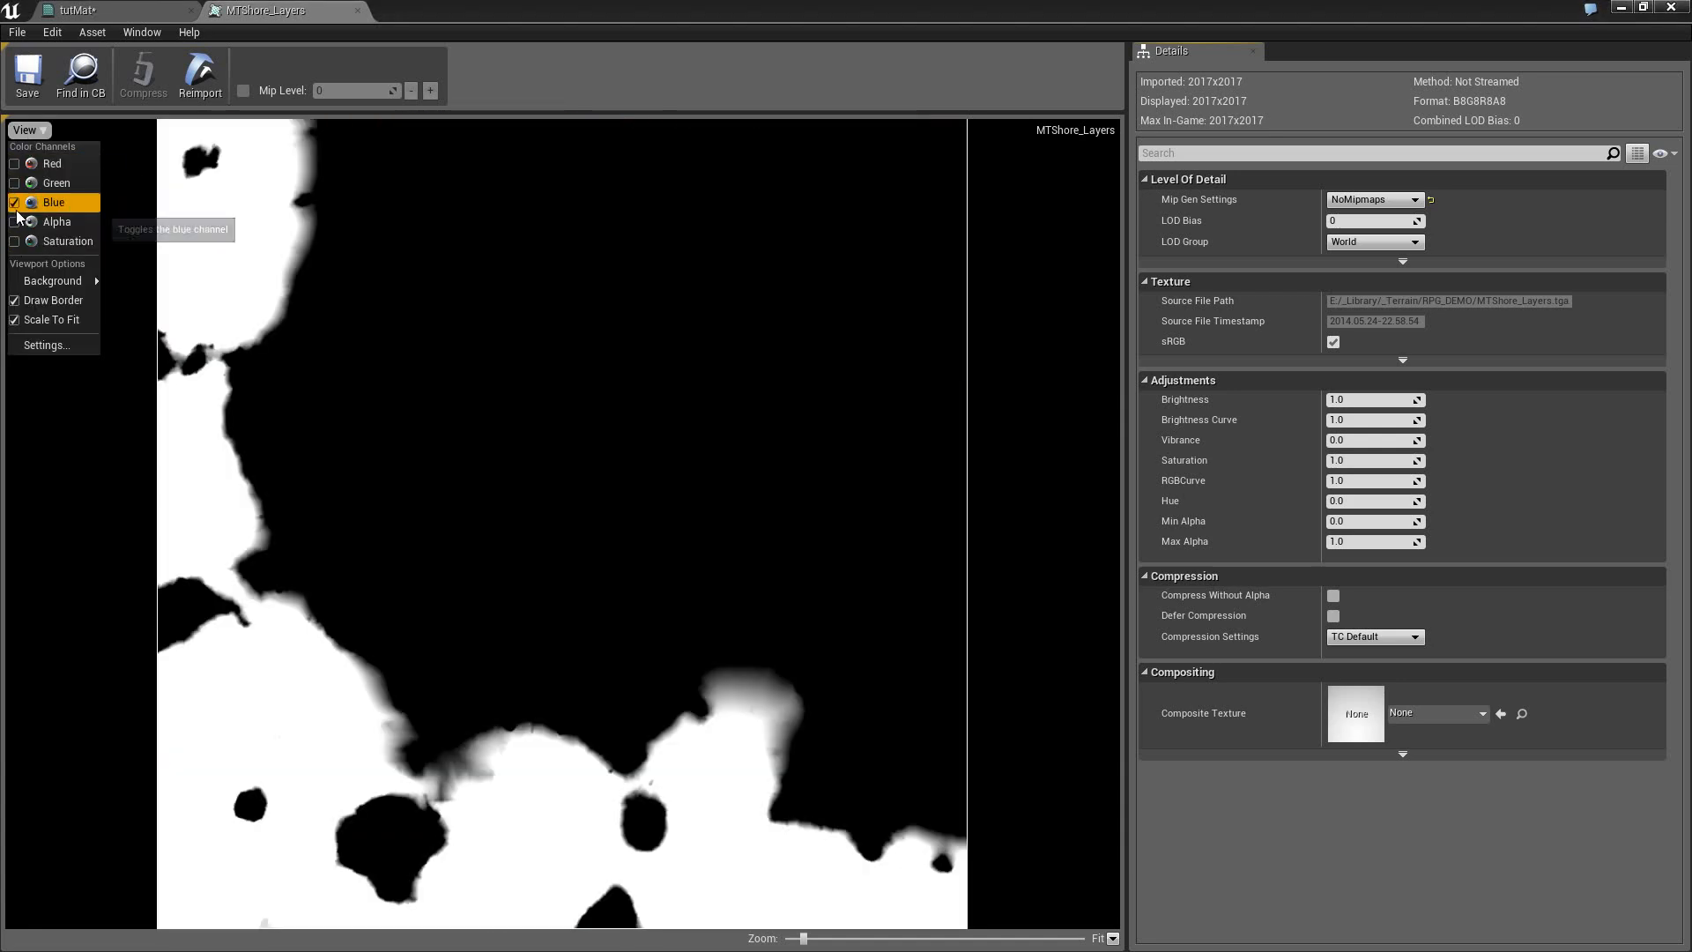
left_click(16, 202)
left_click(25, 130)
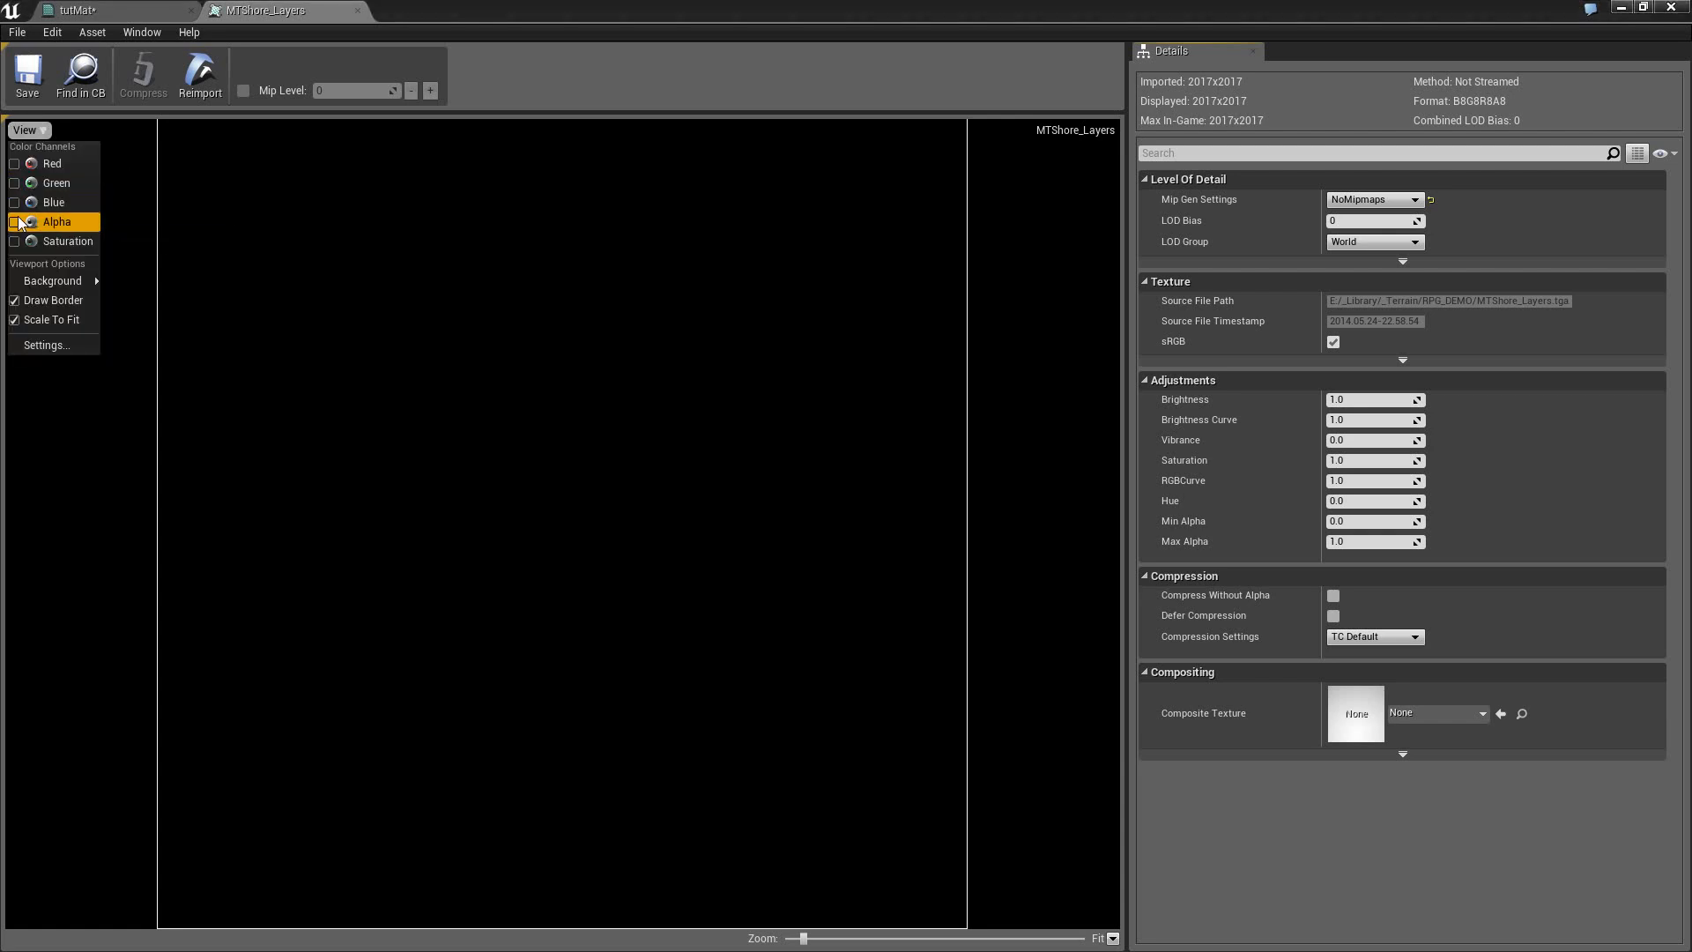
left_click(16, 222)
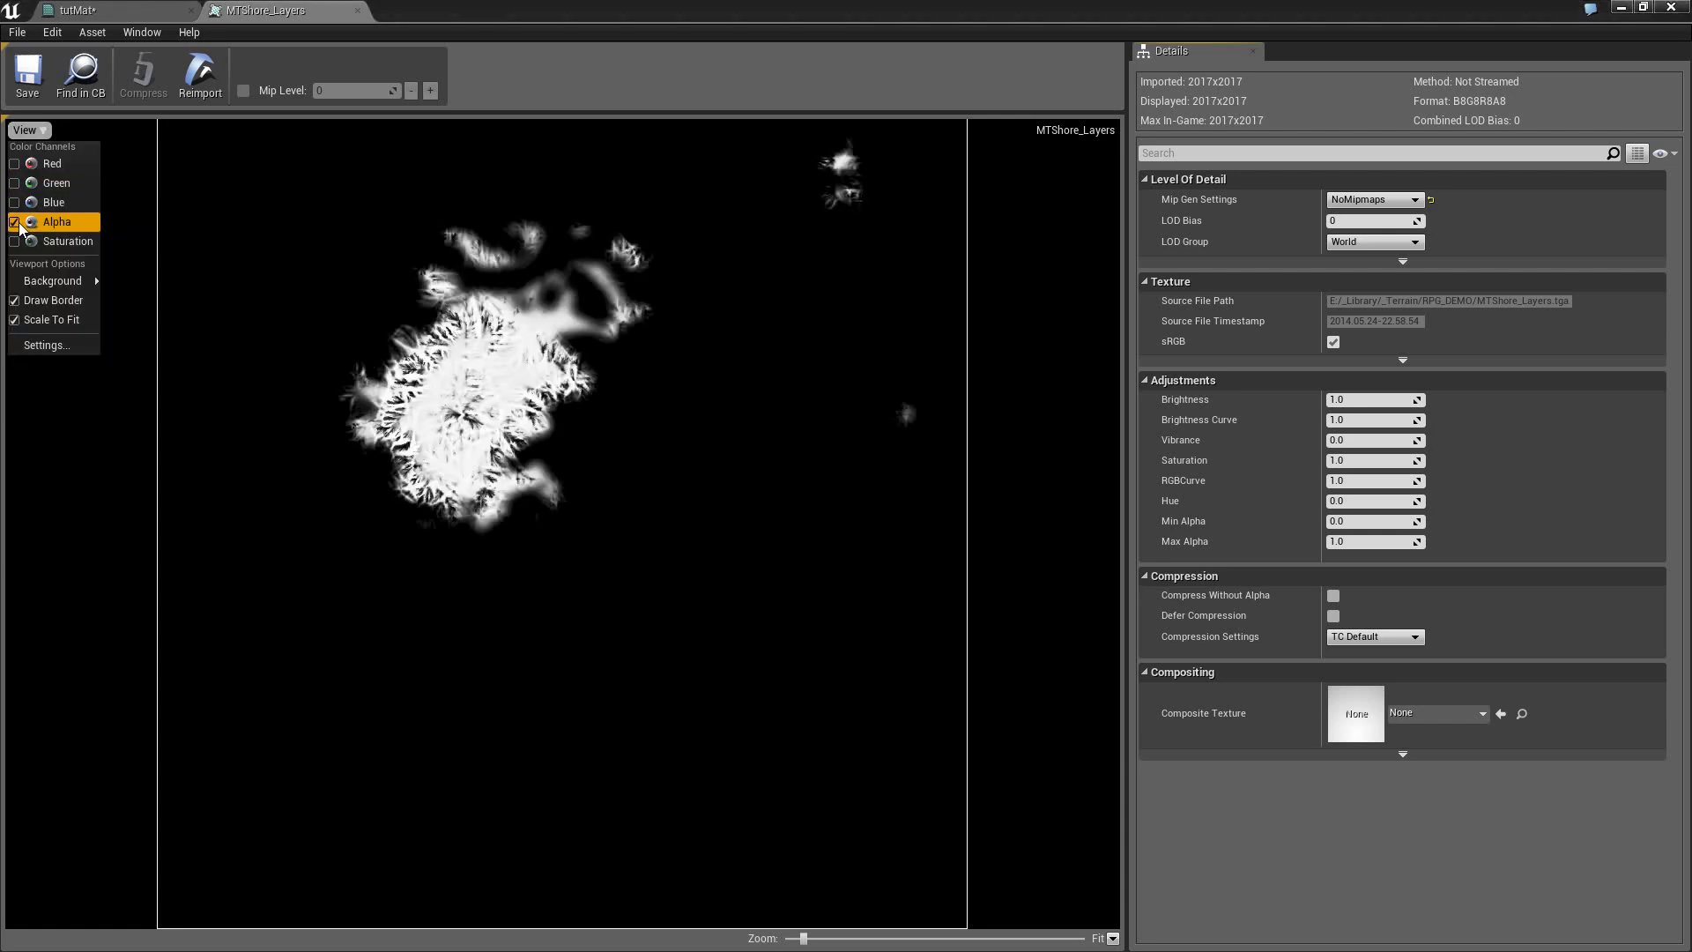
left_click(15, 223)
Review the blue, green and red channels of MTShore_Layers once more, ending with every channel hidden.
left_click(15, 202)
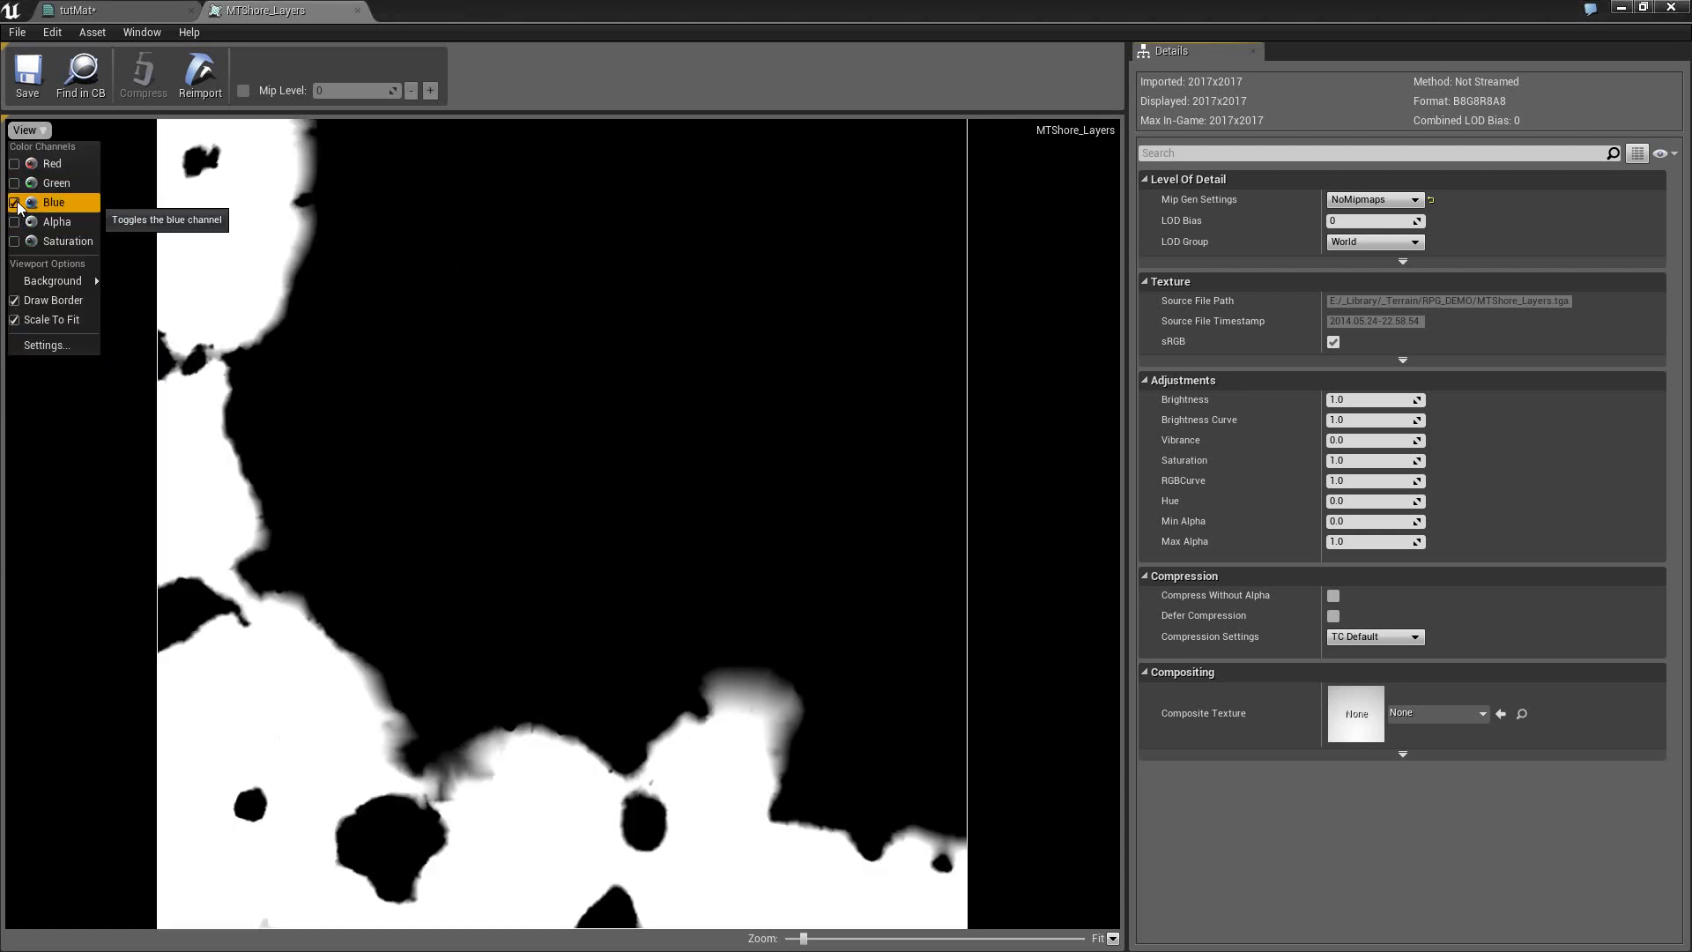
left_click(16, 203)
left_click(15, 184)
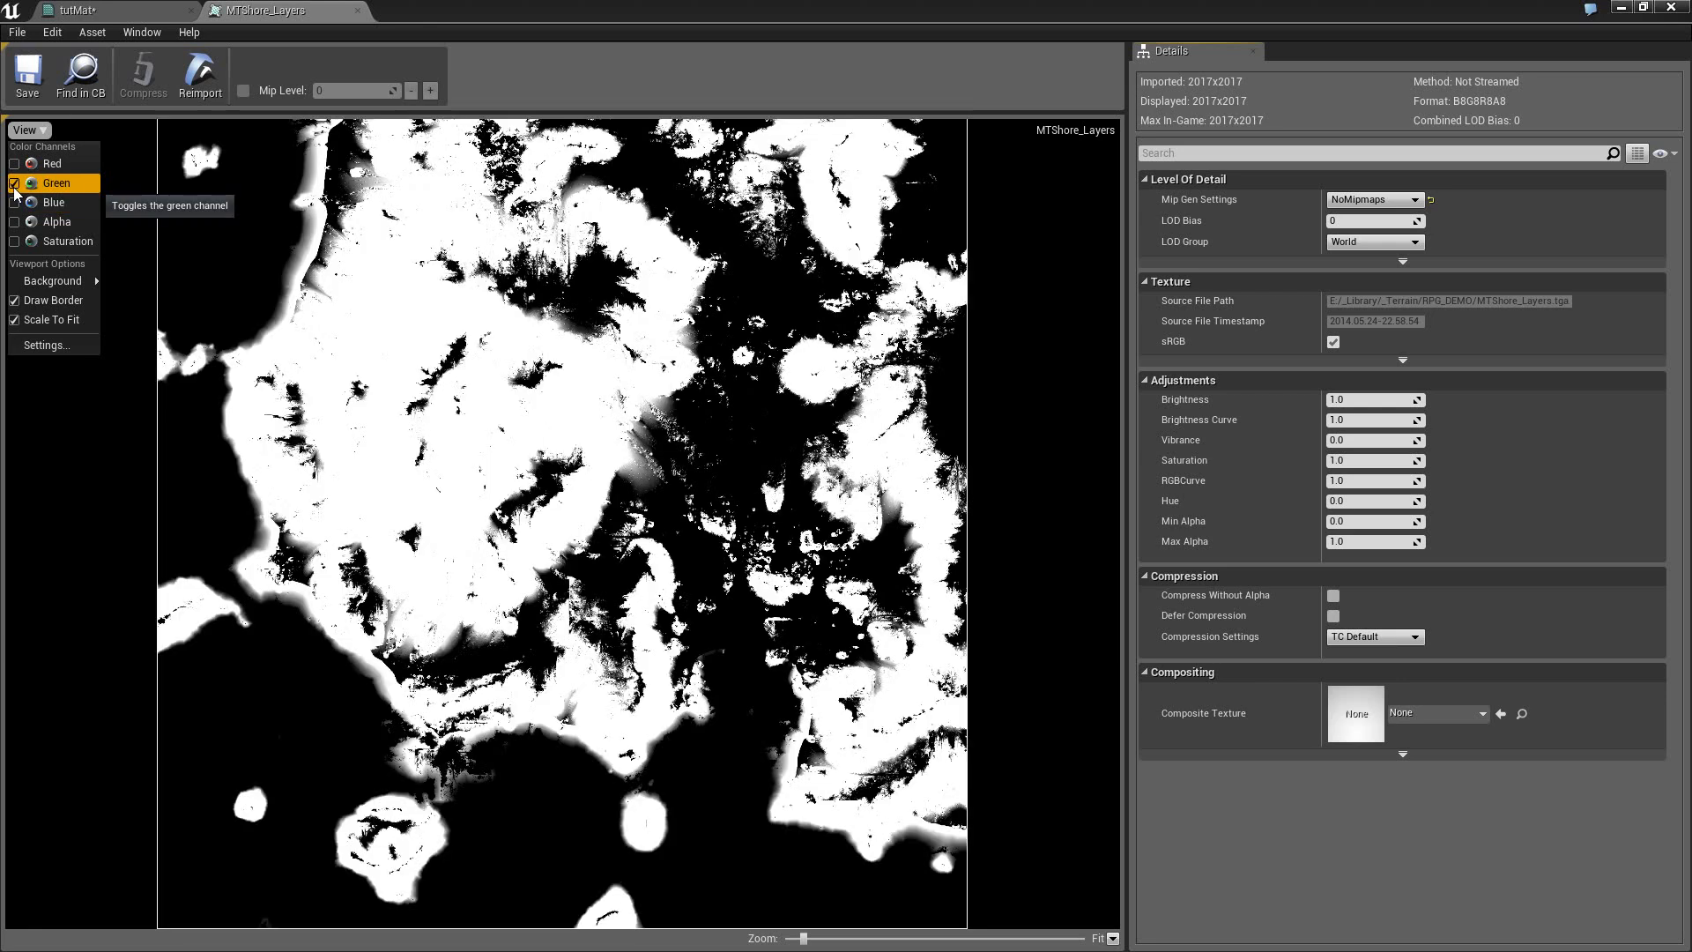
left_click(15, 164)
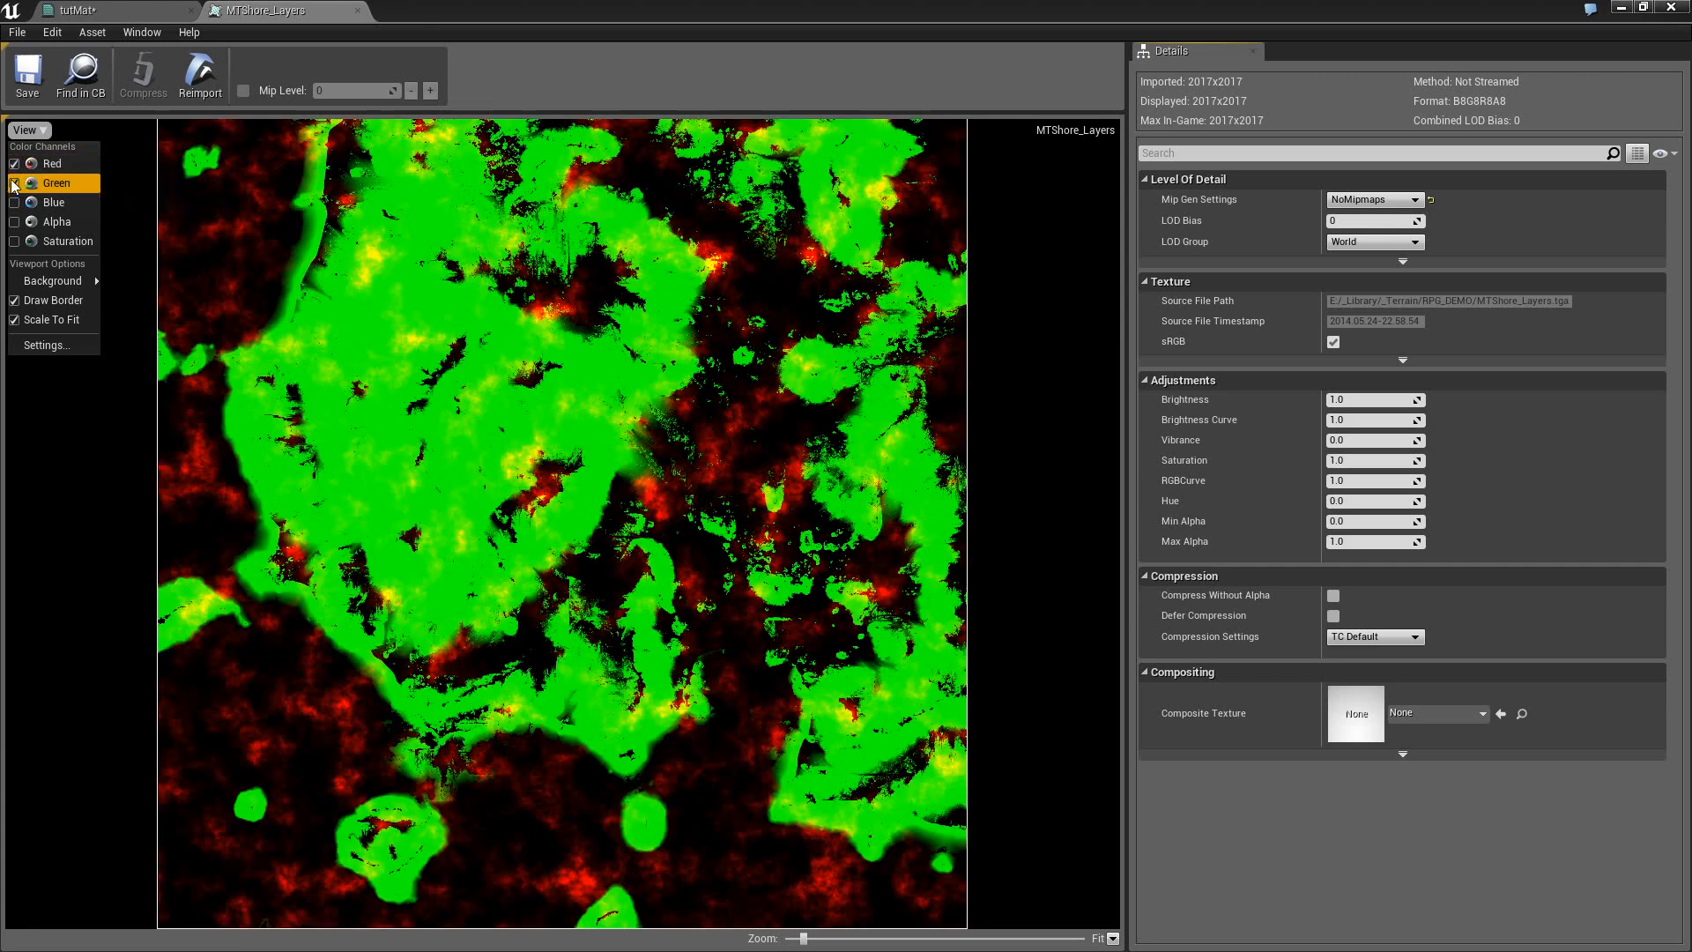
left_click(14, 184)
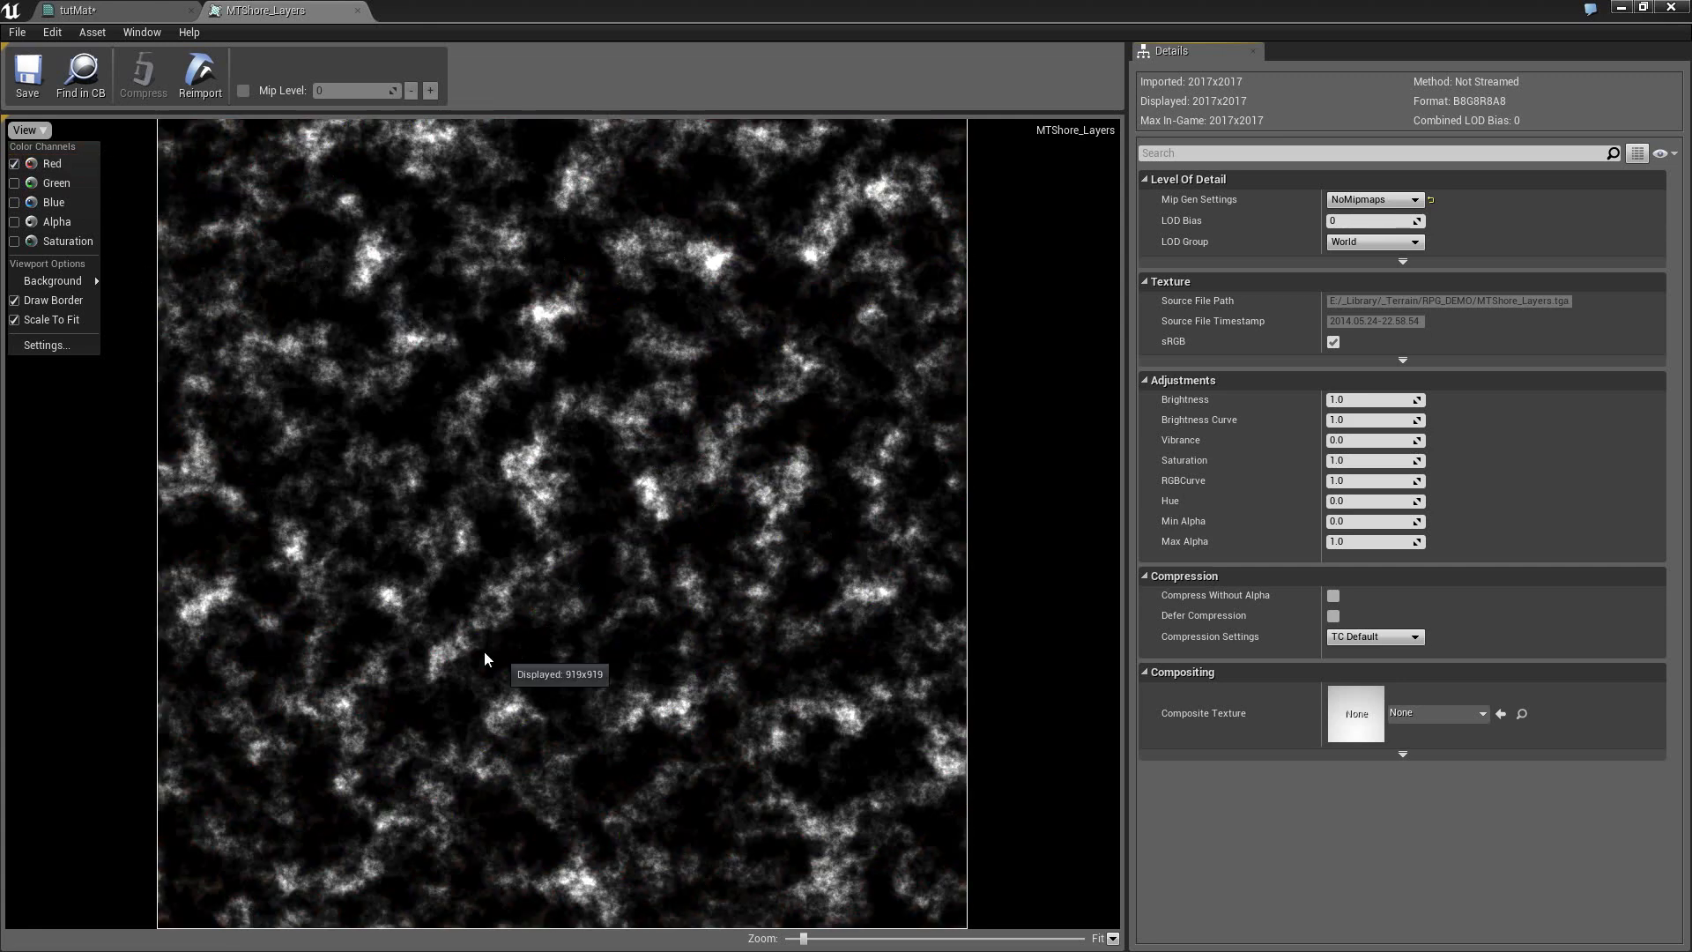
left_click(40, 164)
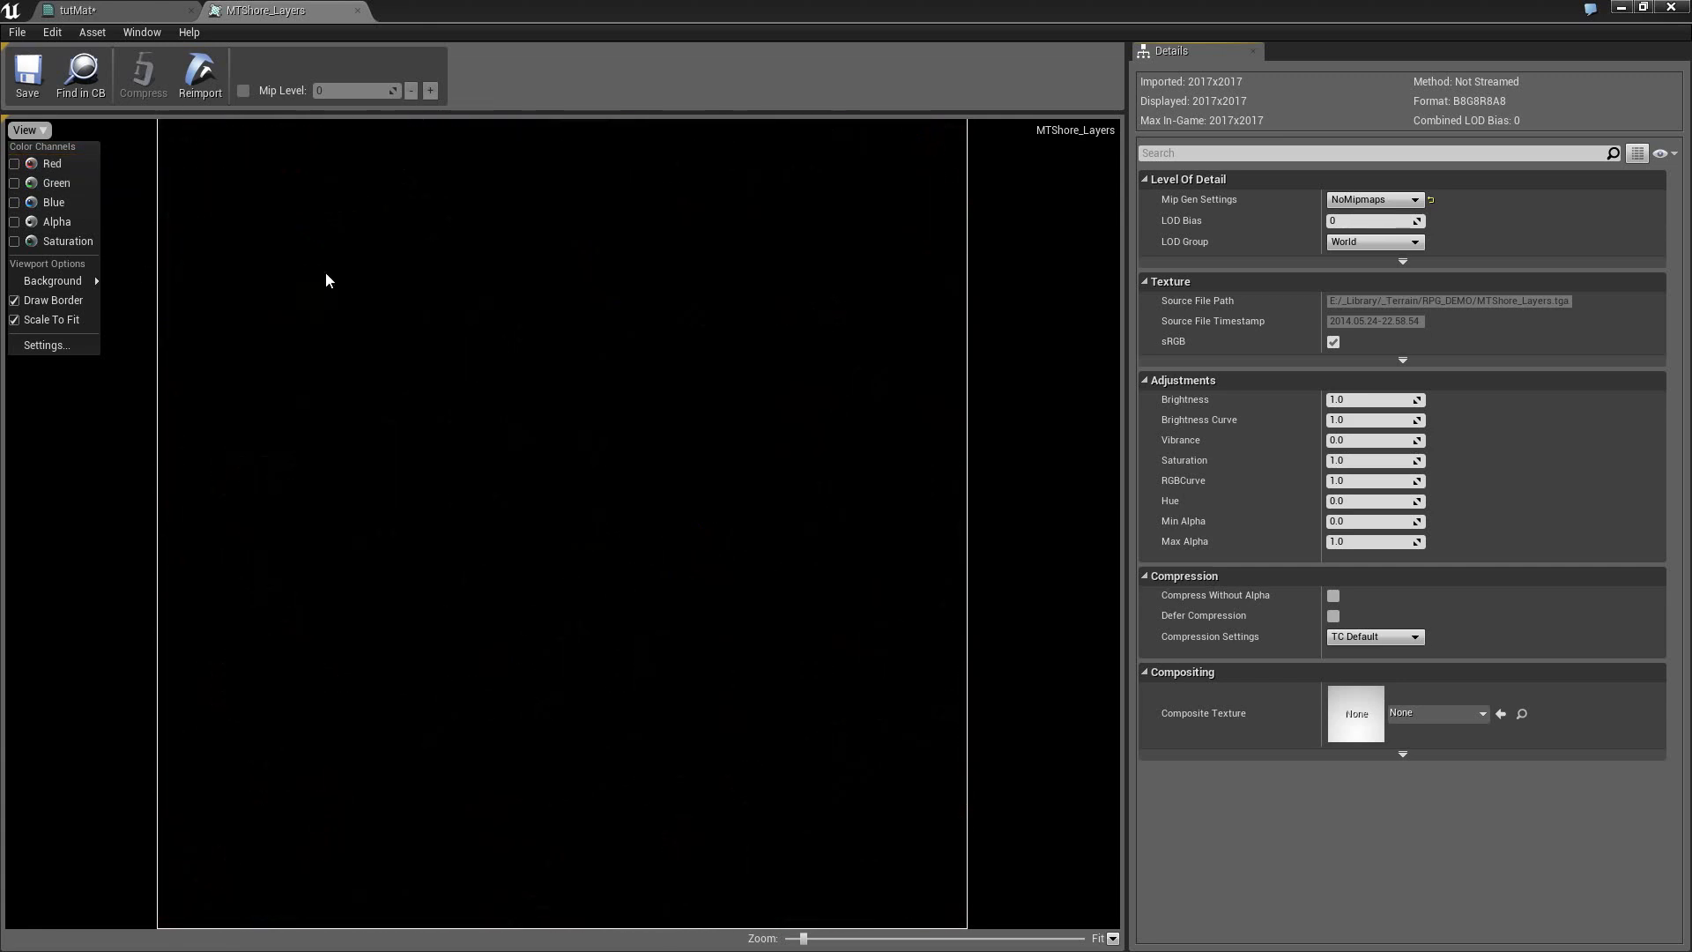
left_click(353, 314)
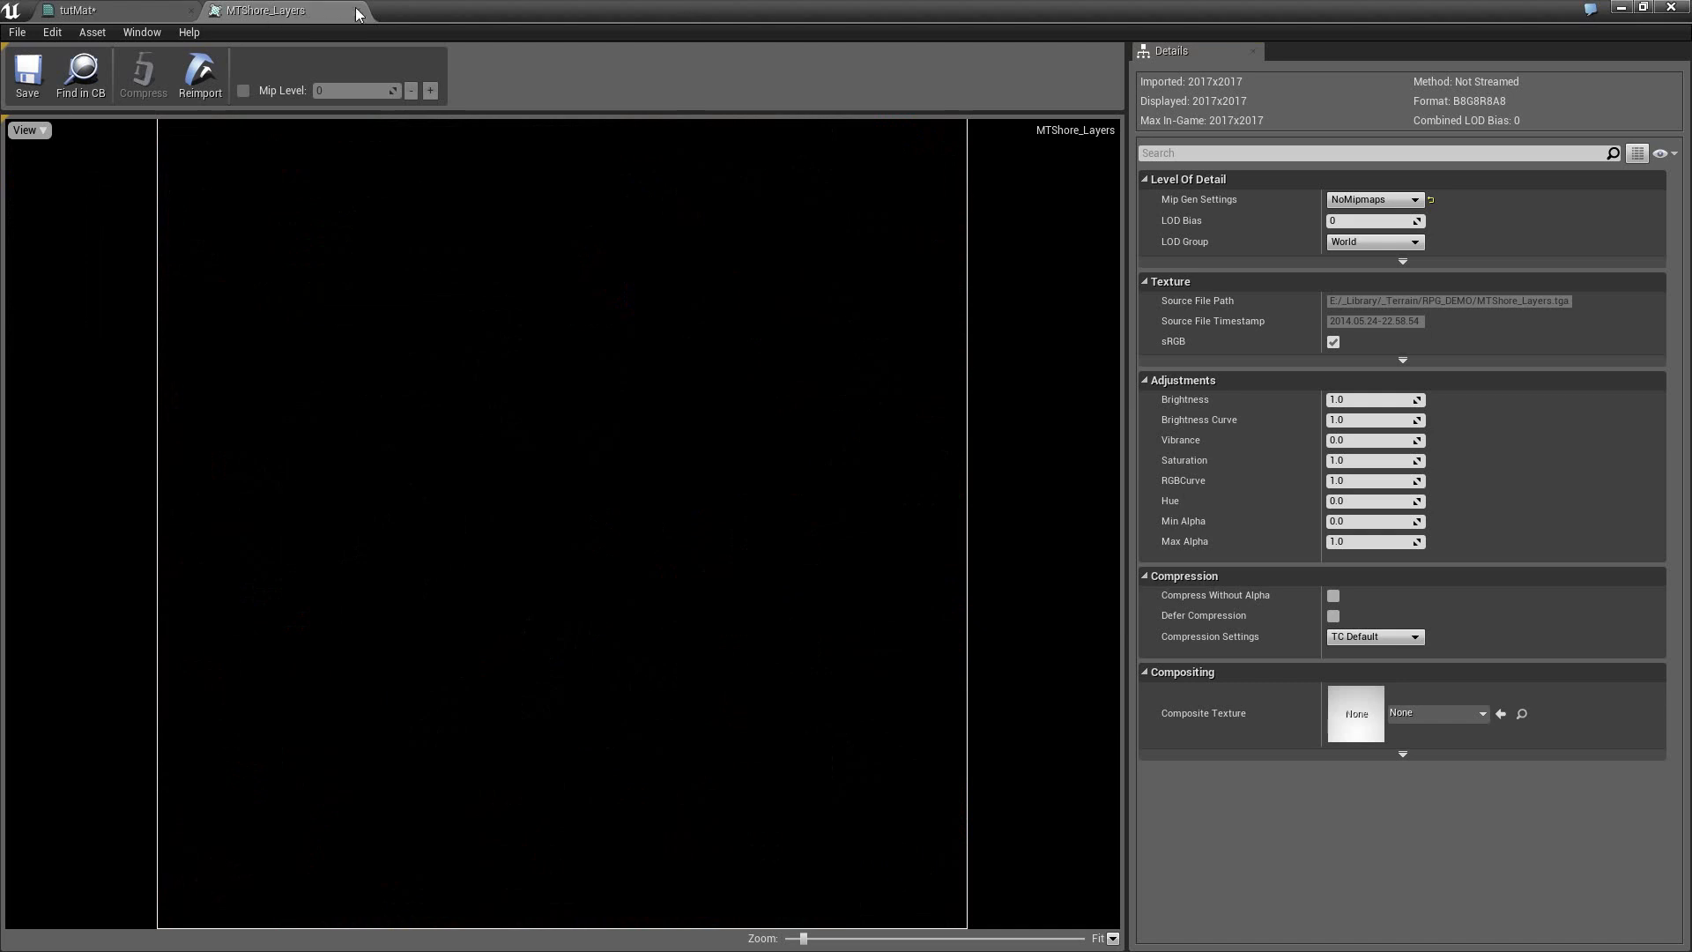
Switch to Photoshop, close tut_L2_GroundTop.png without saving its changes and collapse the adjustment properties.
left_click(115, 10)
left_click(273, 10)
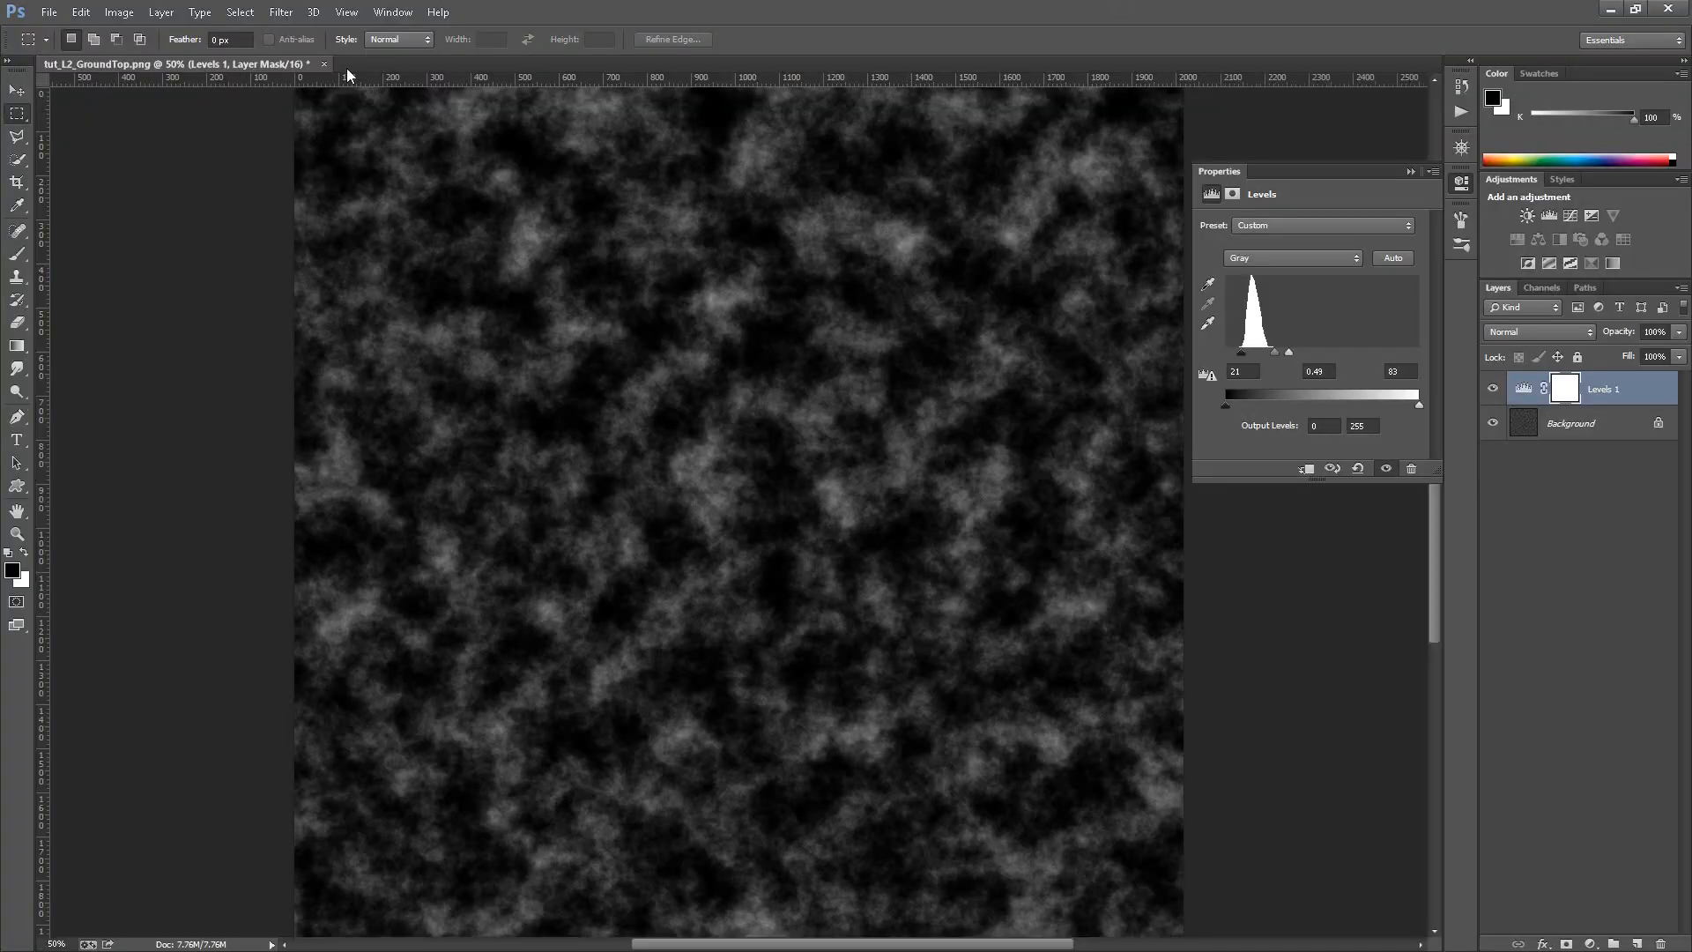
left_click(324, 65)
left_click(851, 363)
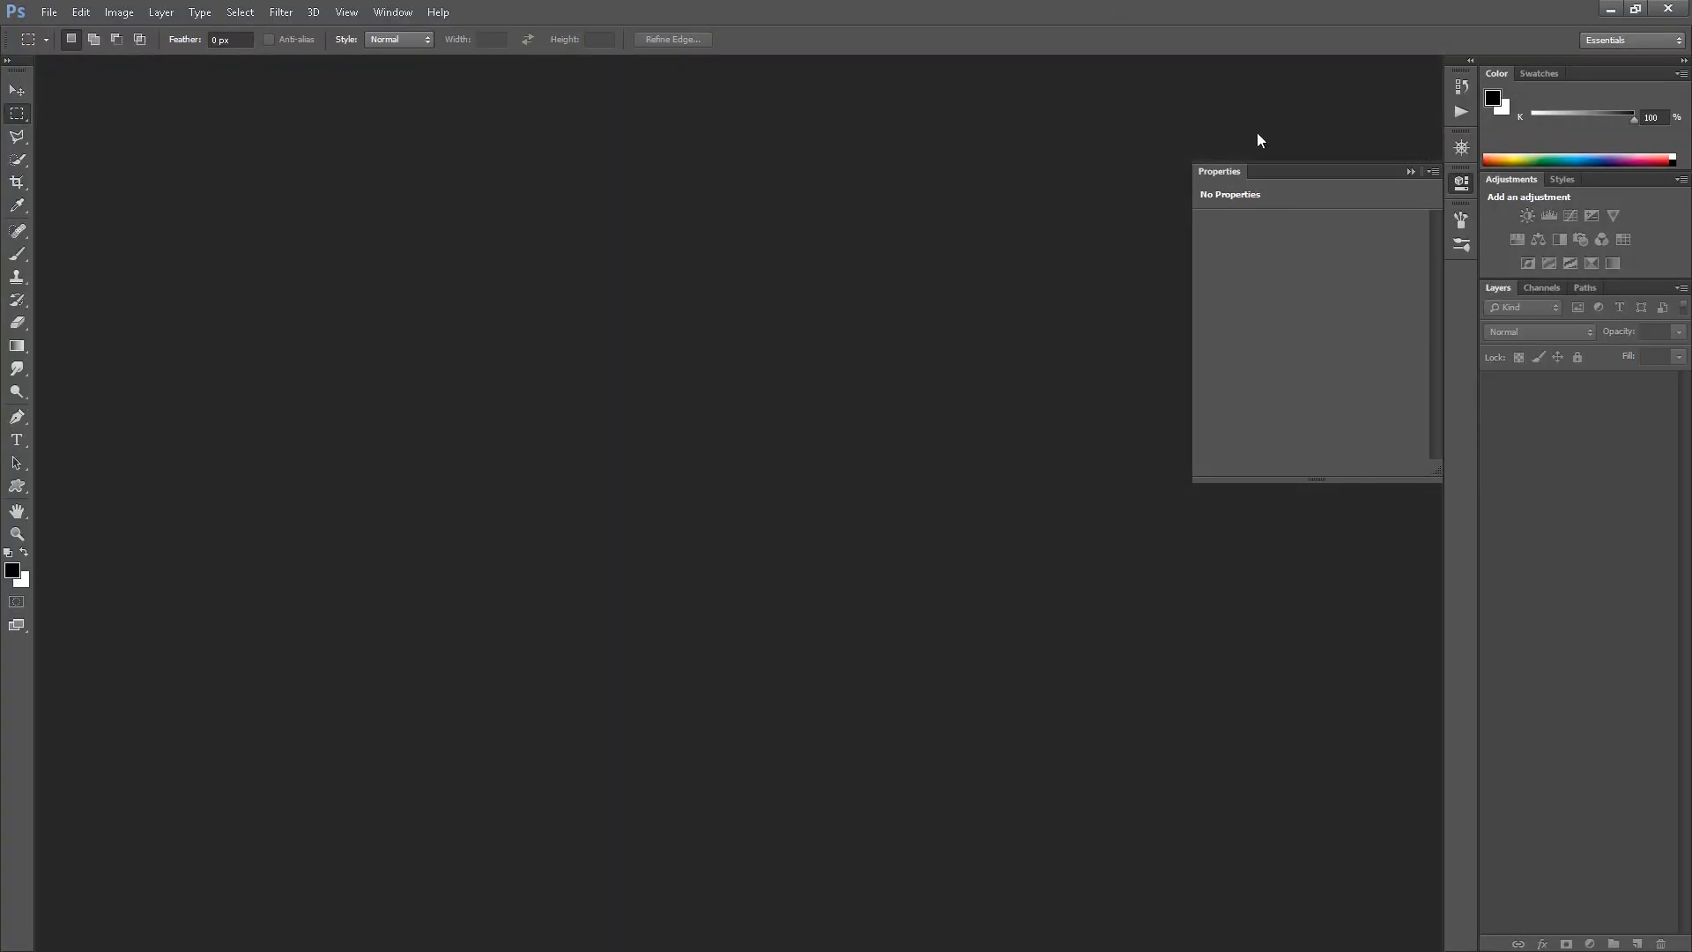
left_click(1462, 183)
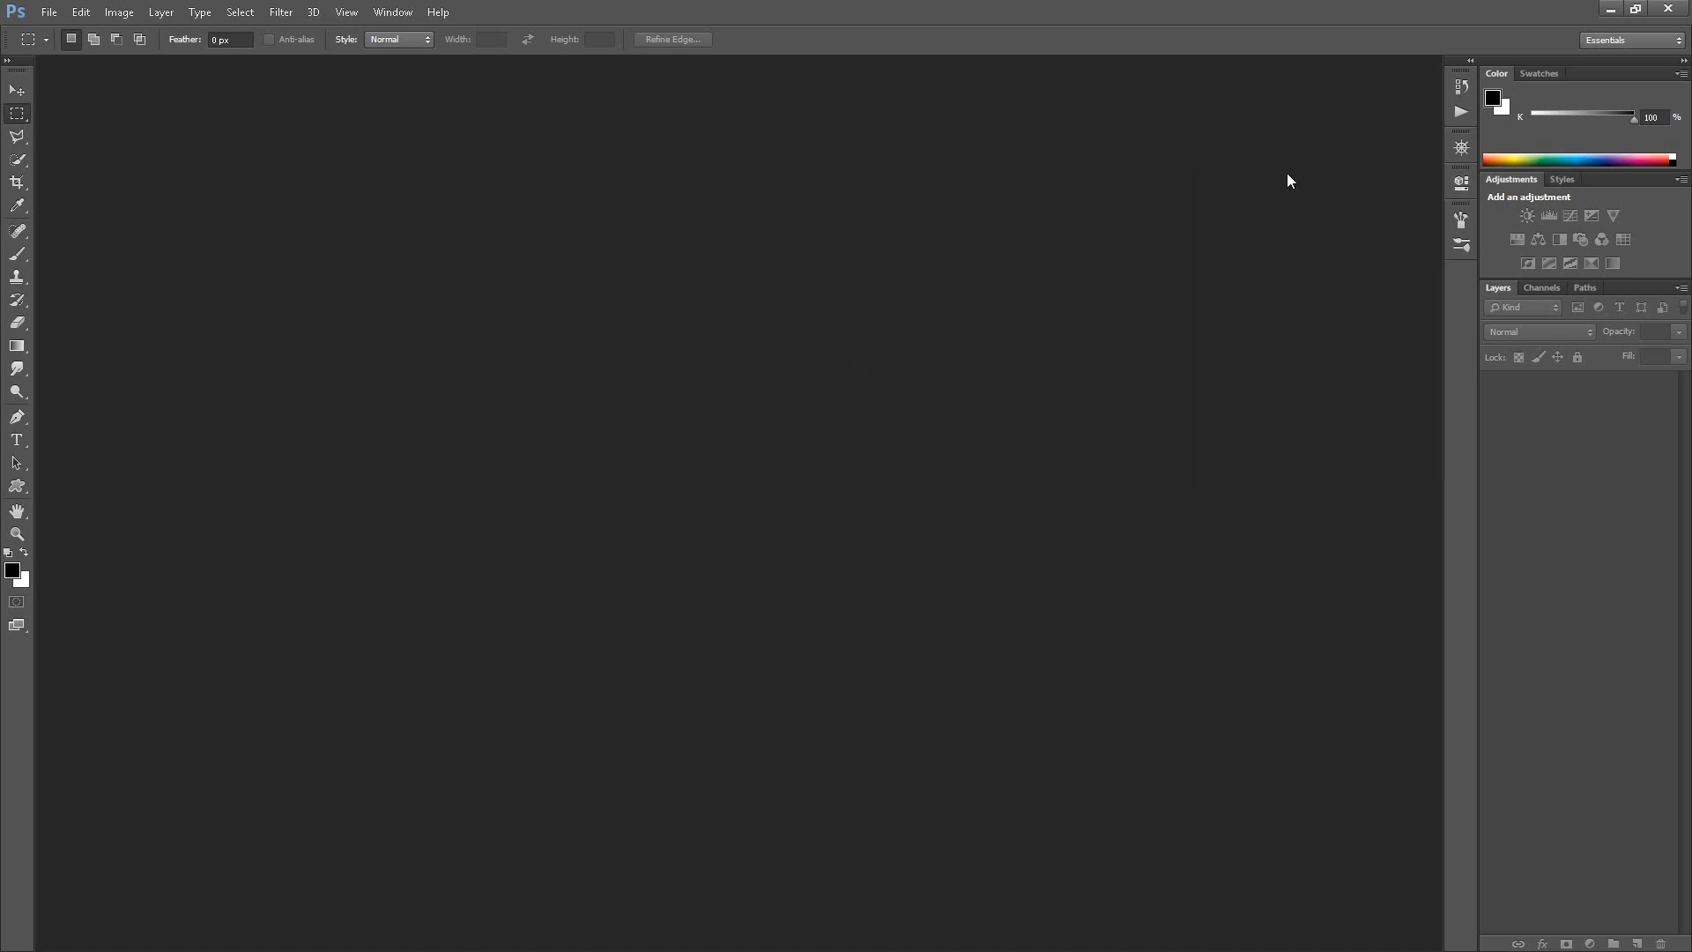
left_click(1541, 287)
left_click(1494, 287)
left_click(1542, 288)
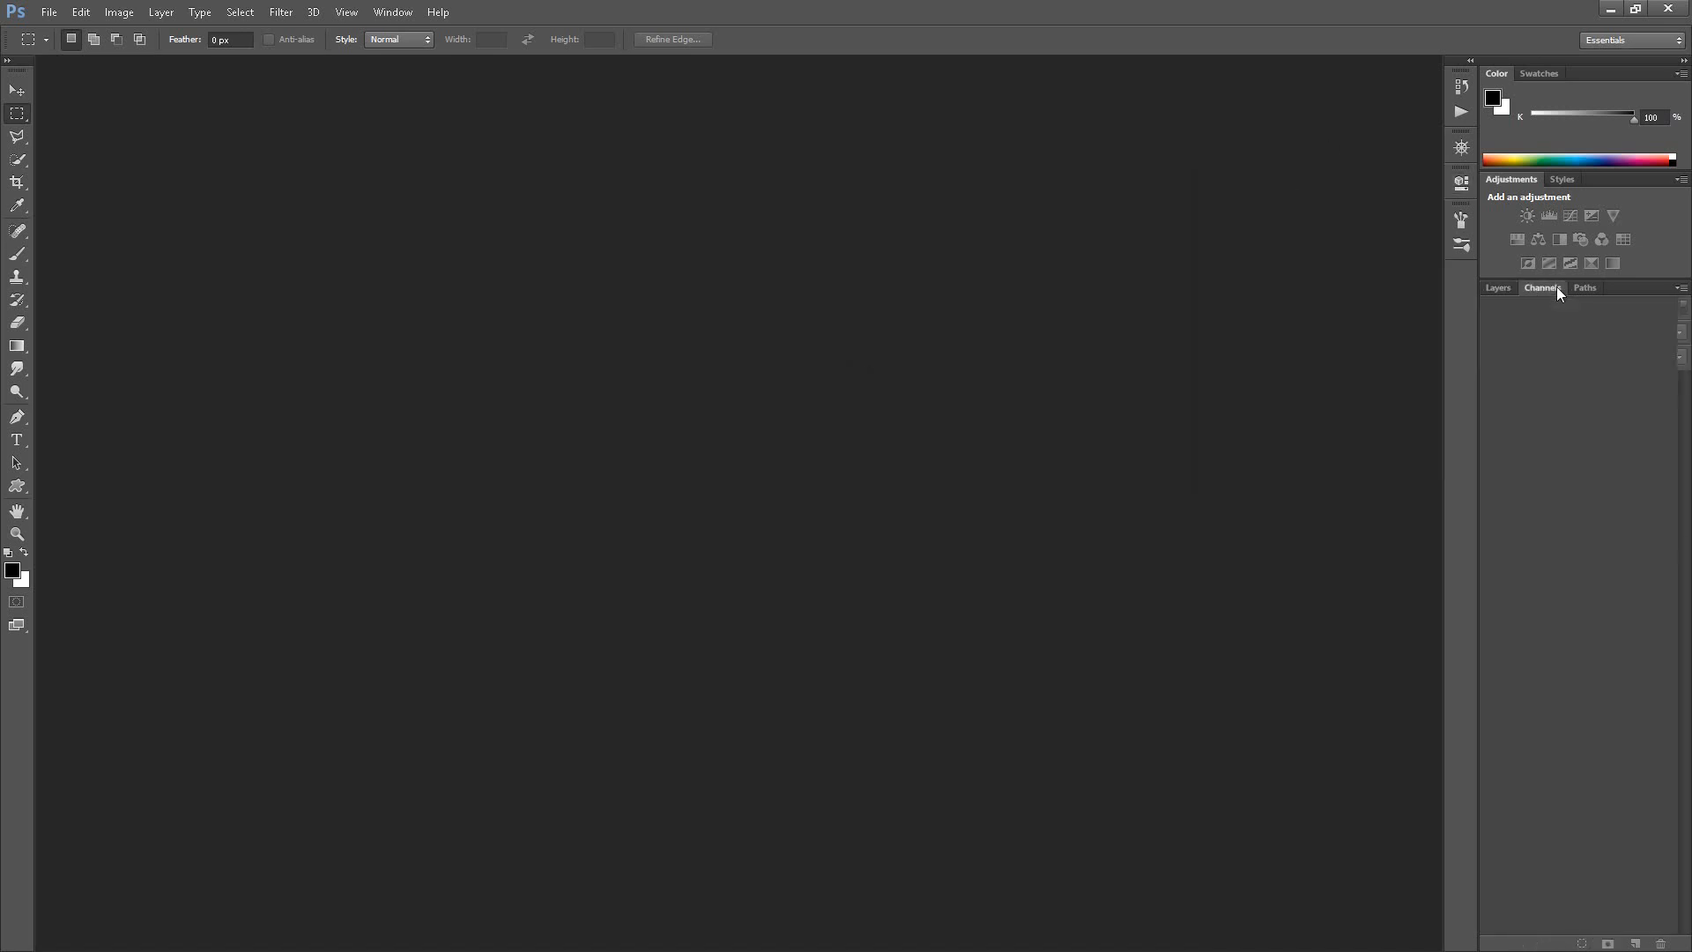
left_click(1503, 291)
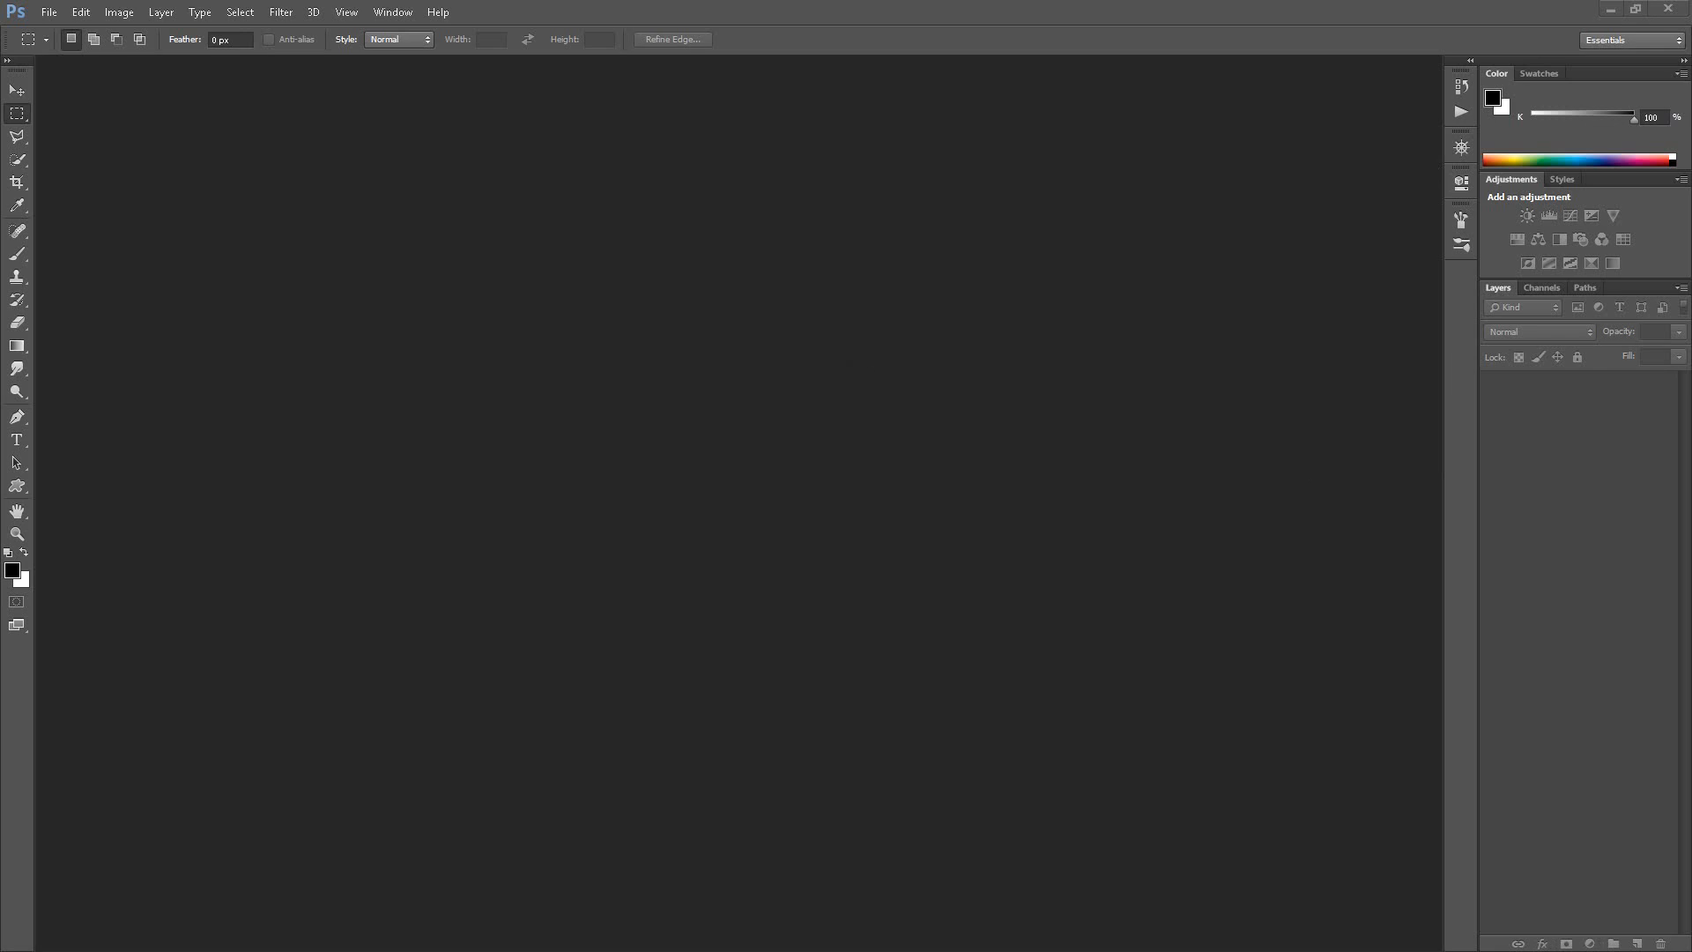
Open tut_L2_GroundTop.png, tut_L3_Beach.png and tut_L4_Cliff_Outter.png together from the tutArea folder.
left_click(48, 11)
left_click(150, 72)
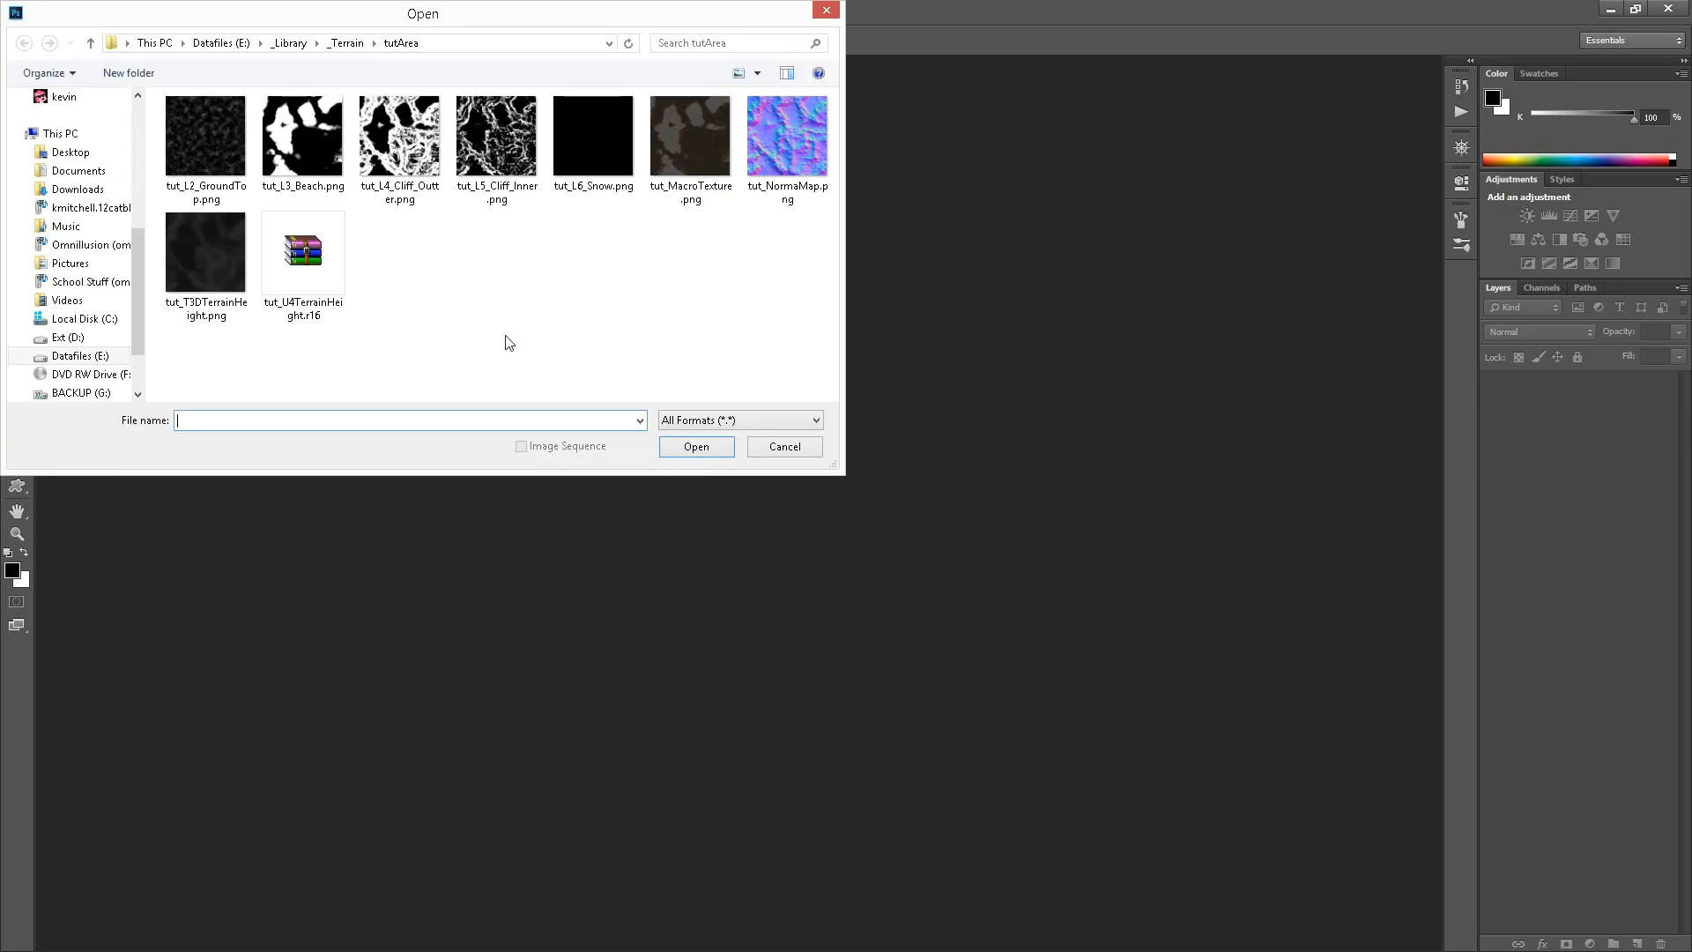
left_click(200, 143)
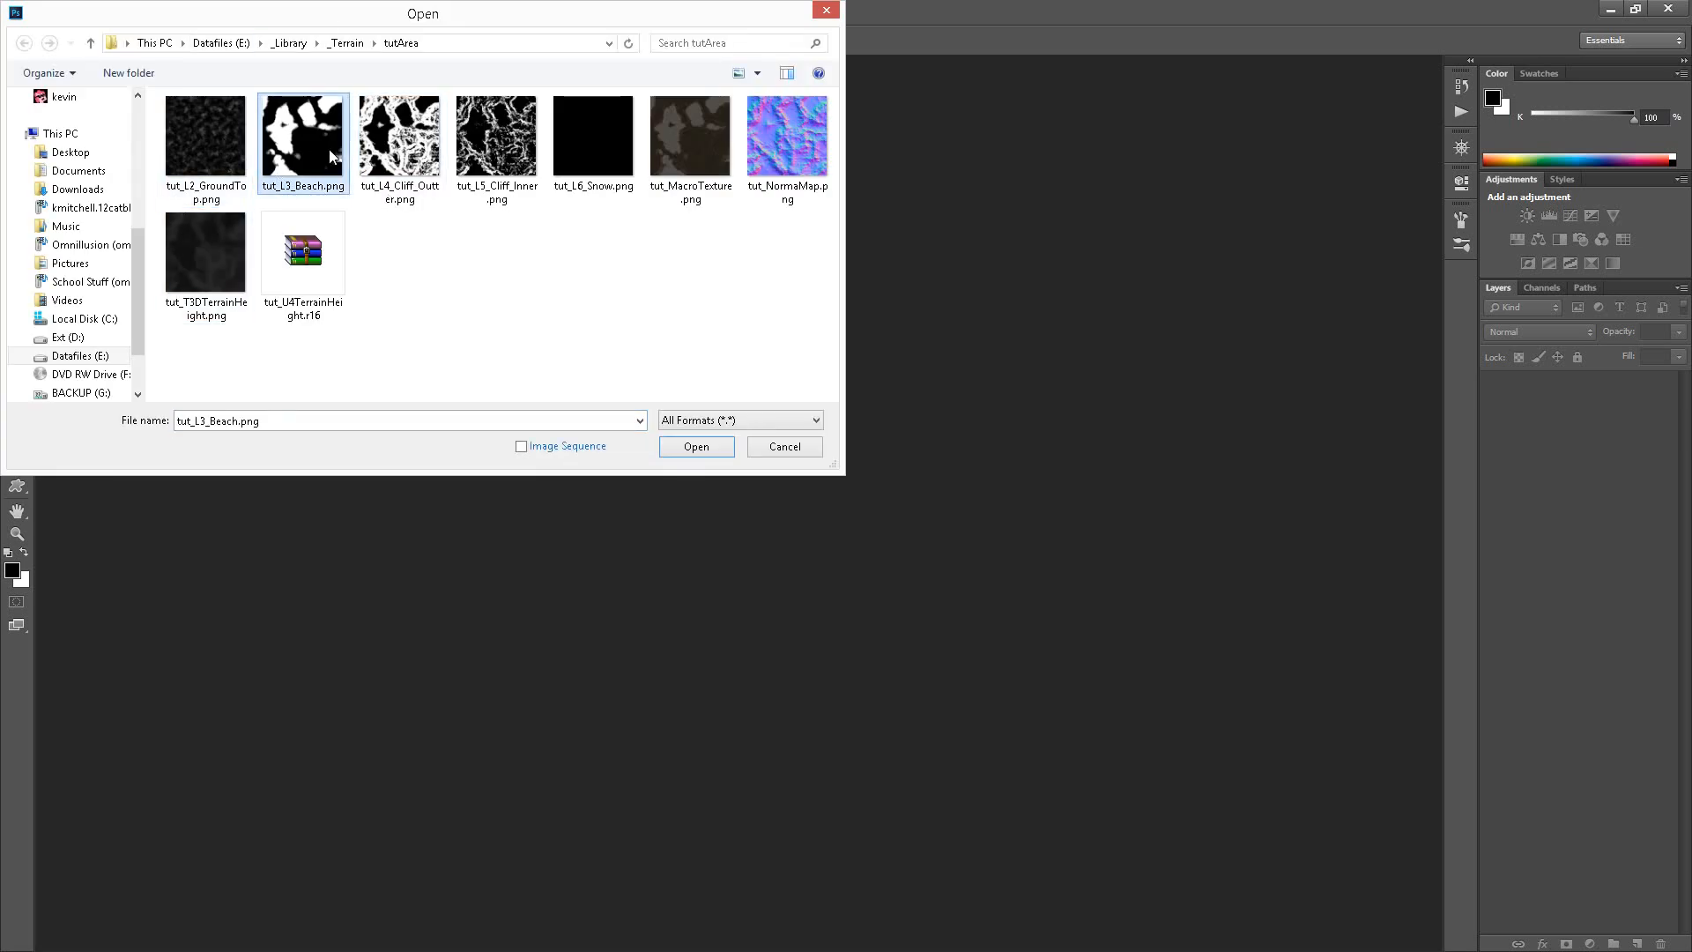
left_click(299, 131, "ctrl")
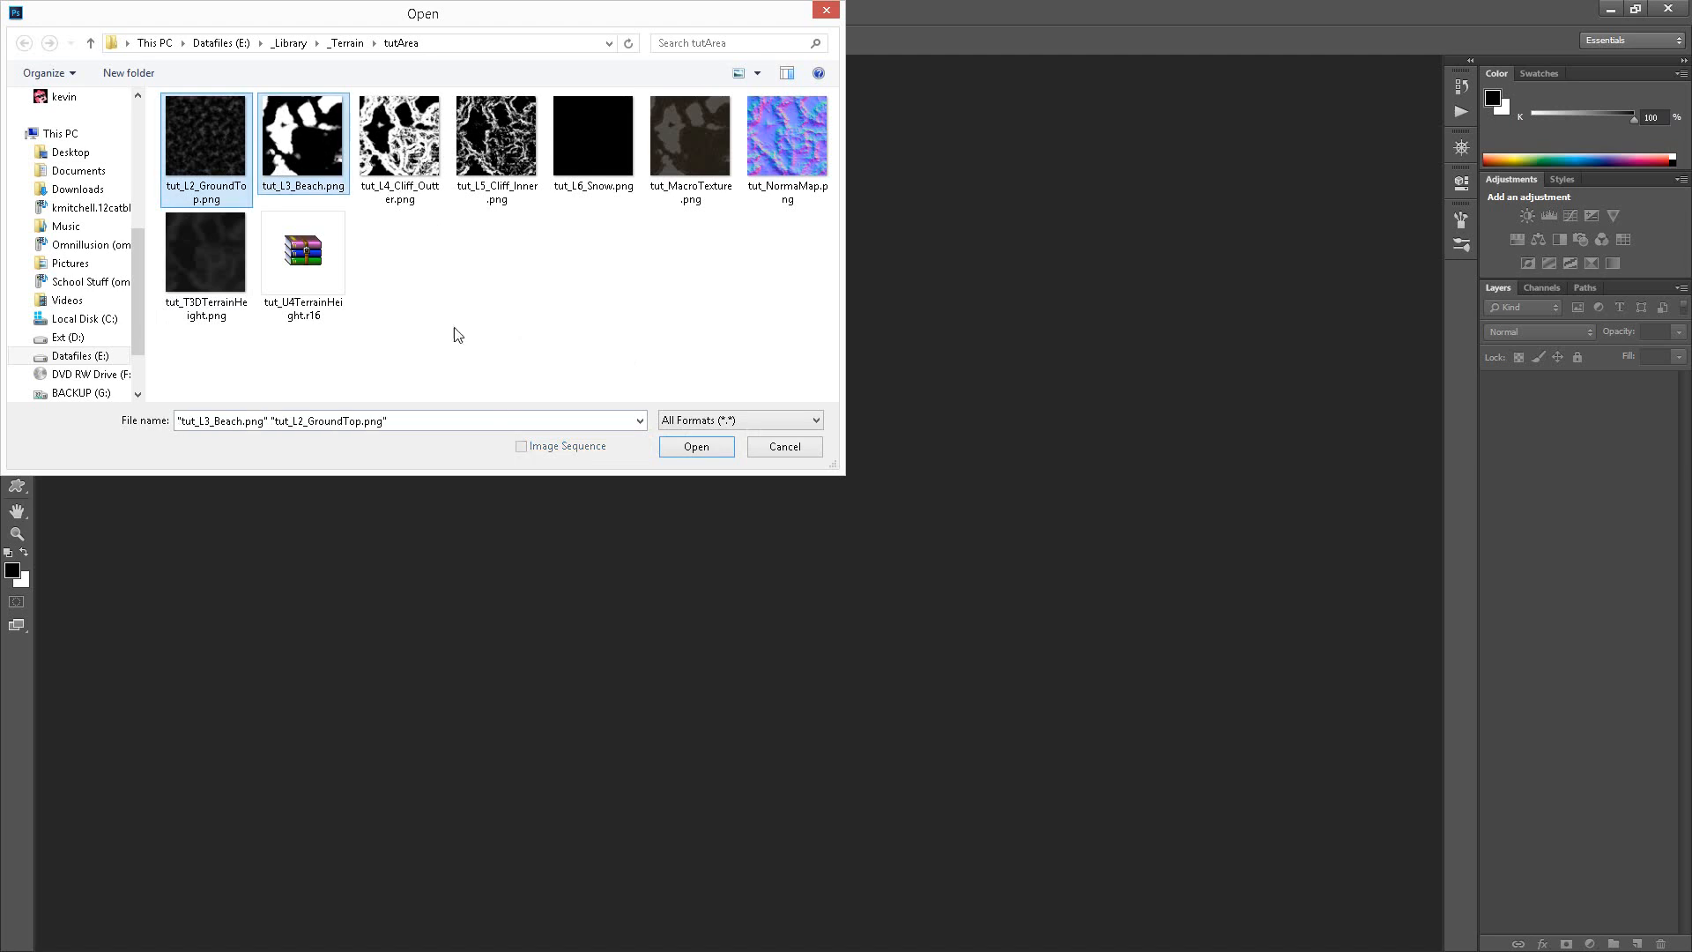
left_click(427, 143, "ctrl")
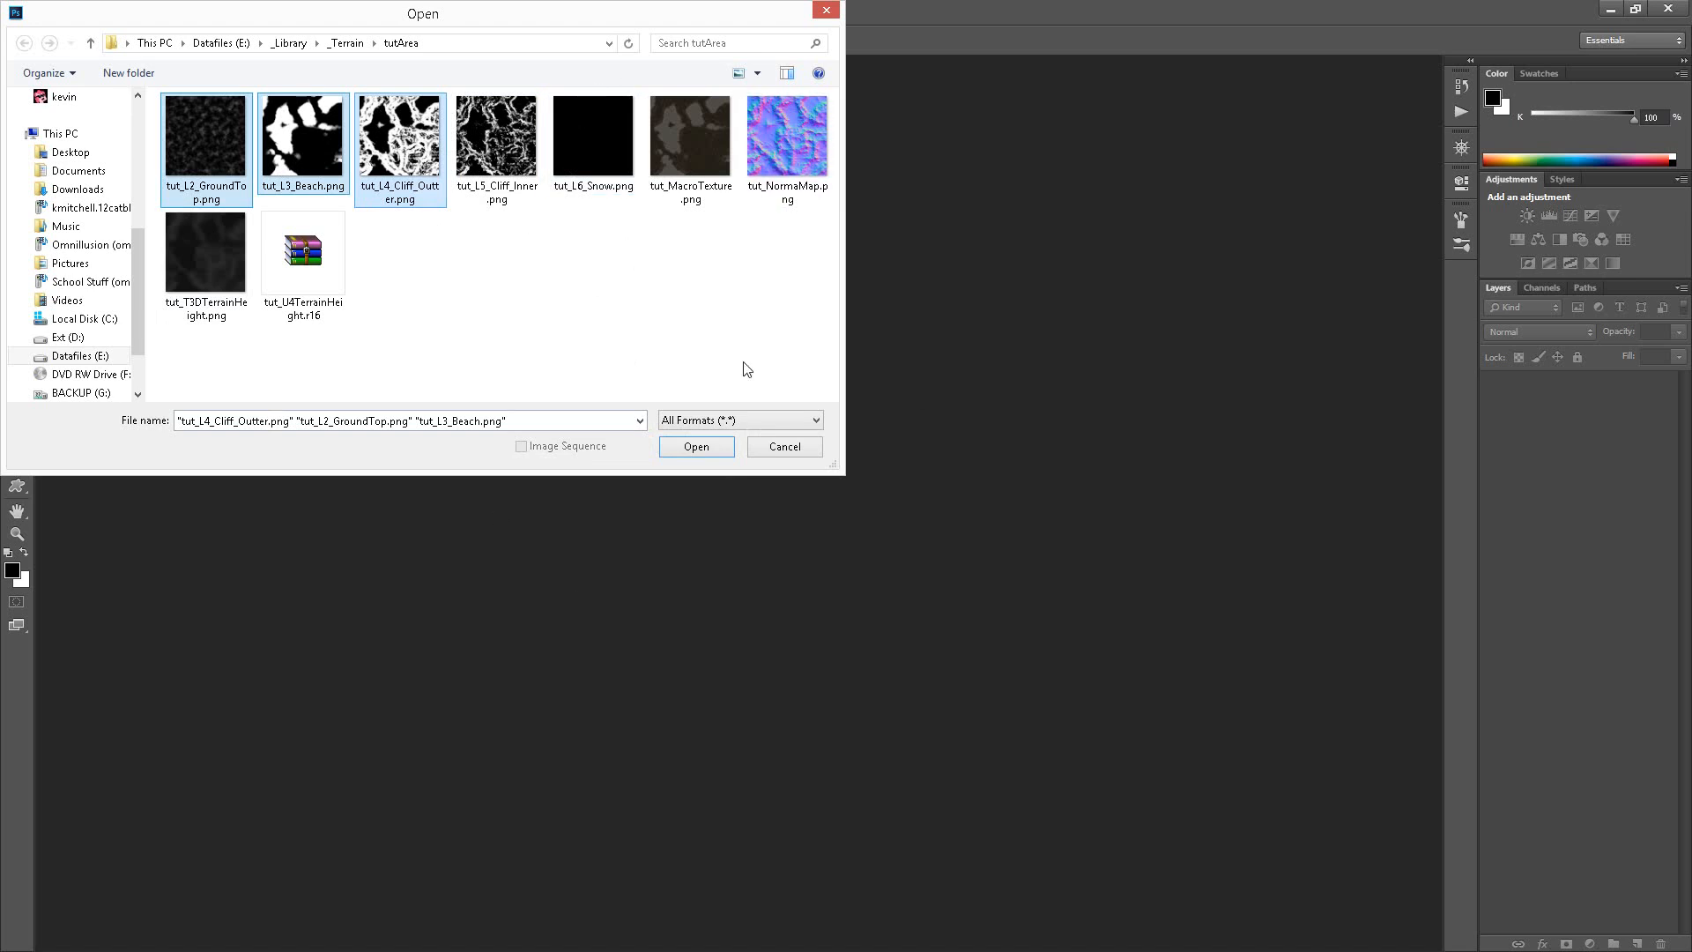
left_click(696, 446)
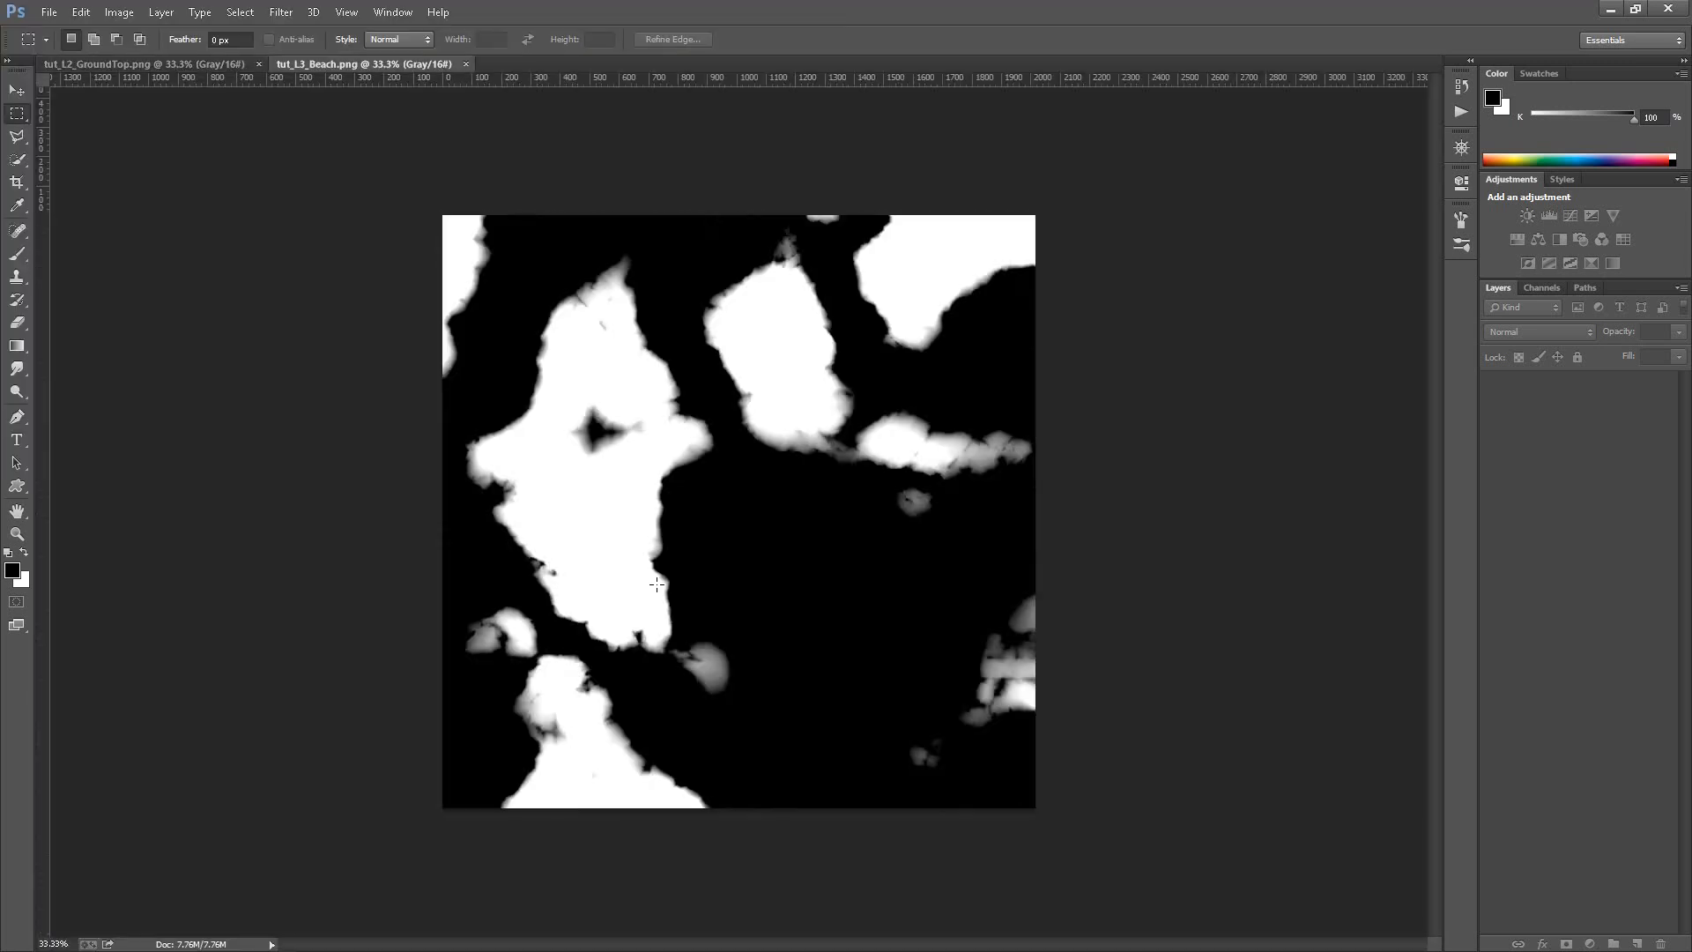
Check the pixel dimensions of tut_L2_GroundTop.png without resizing the image.
left_click(159, 64)
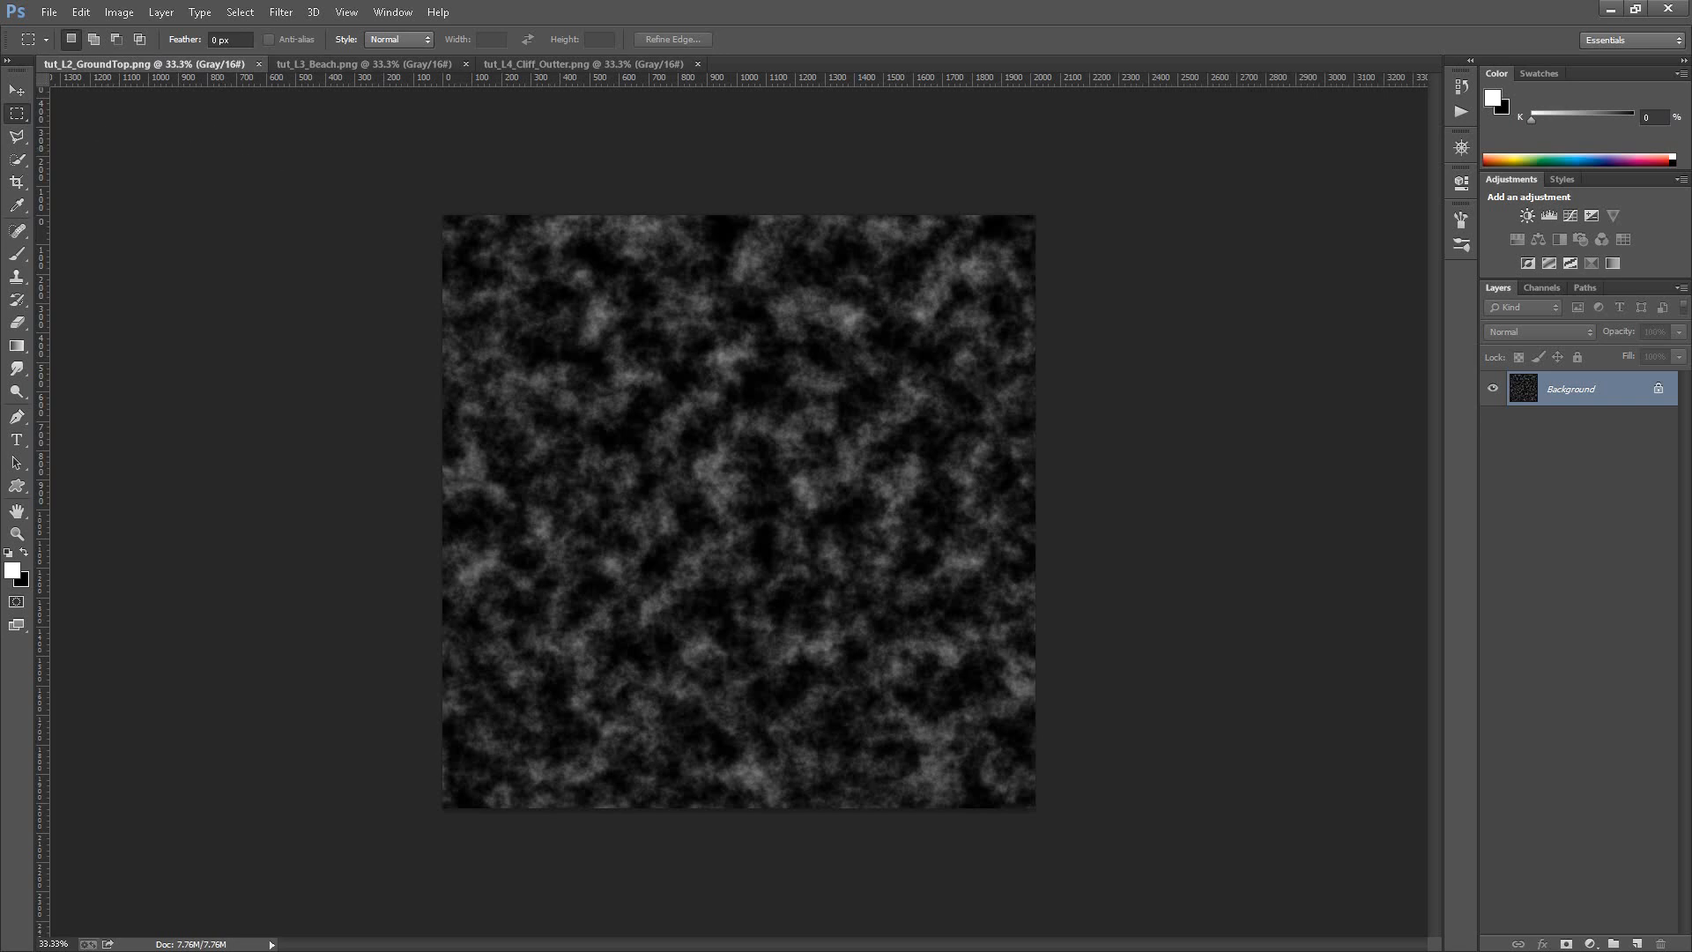
left_click(119, 11)
left_click(172, 144)
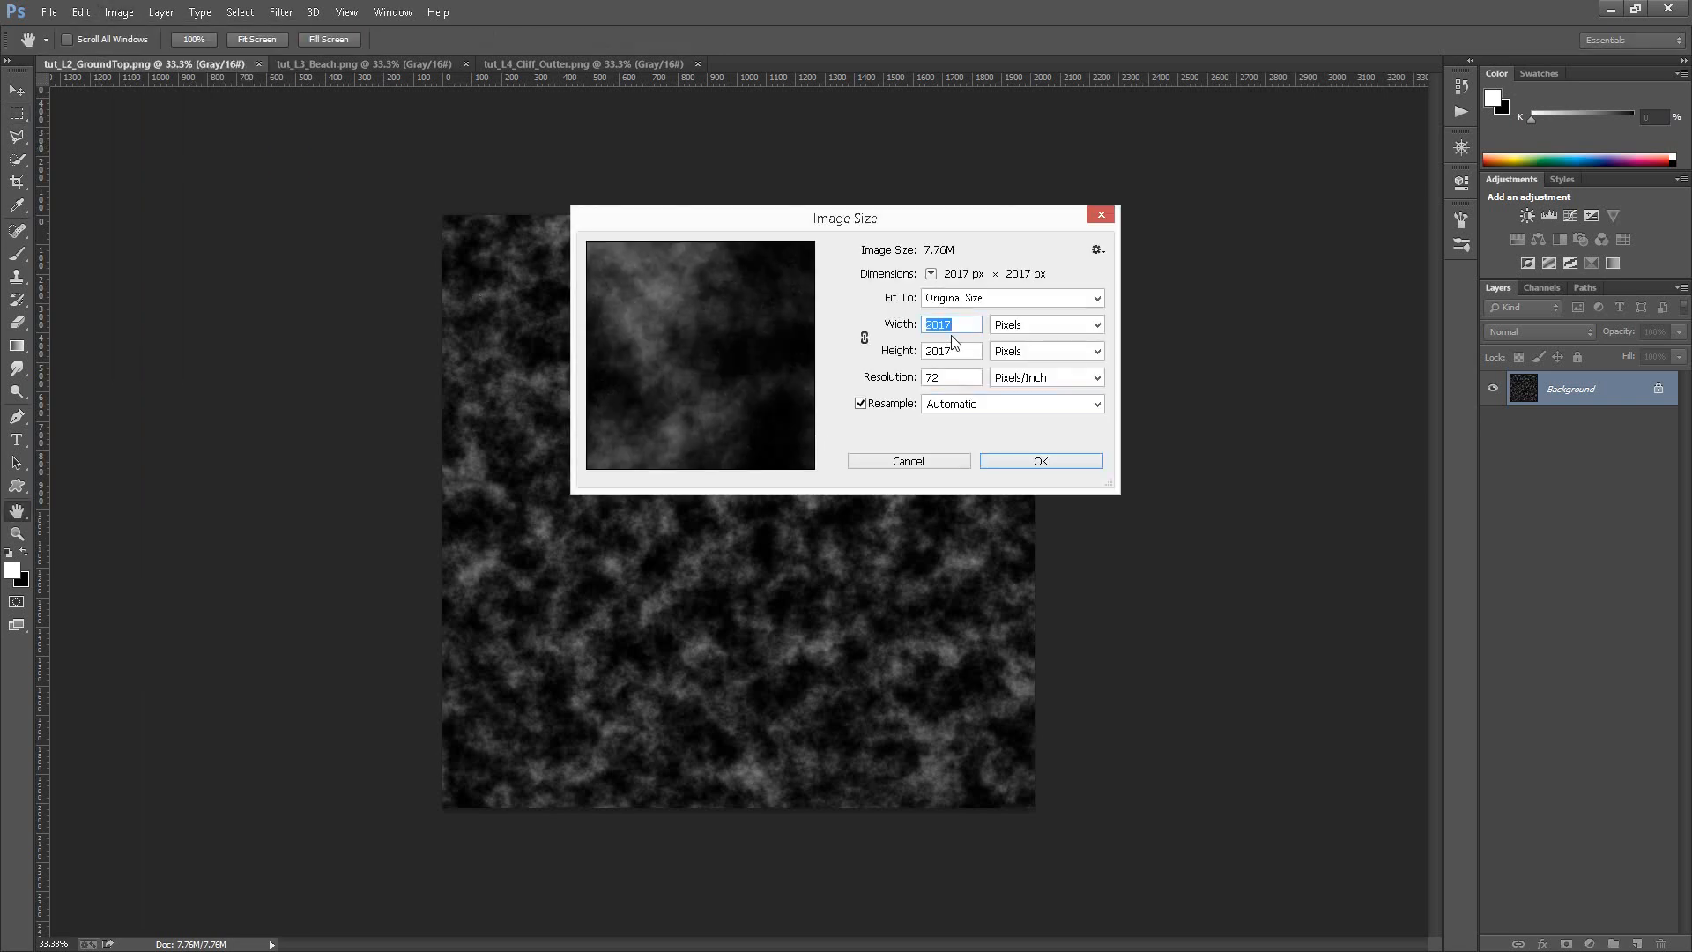
left_click(908, 461)
key("m")
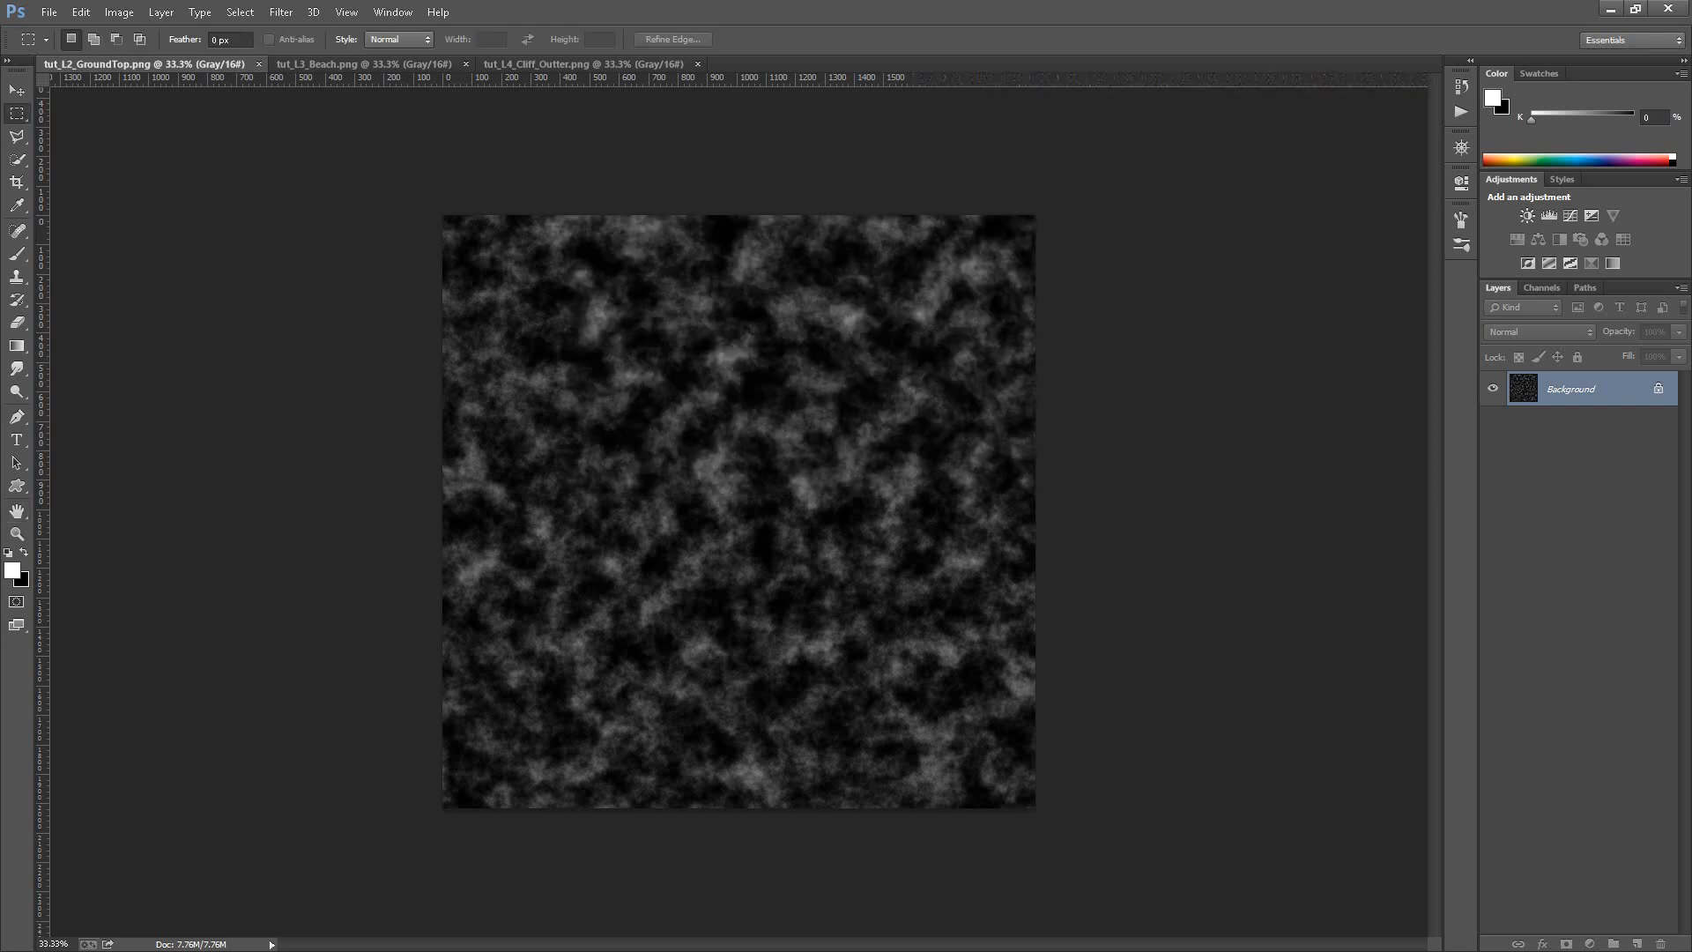
Create a new 8-bit RGB document 2017 pixels wide and 2017 pixels high with a white background.
left_click(50, 11)
left_click(78, 37)
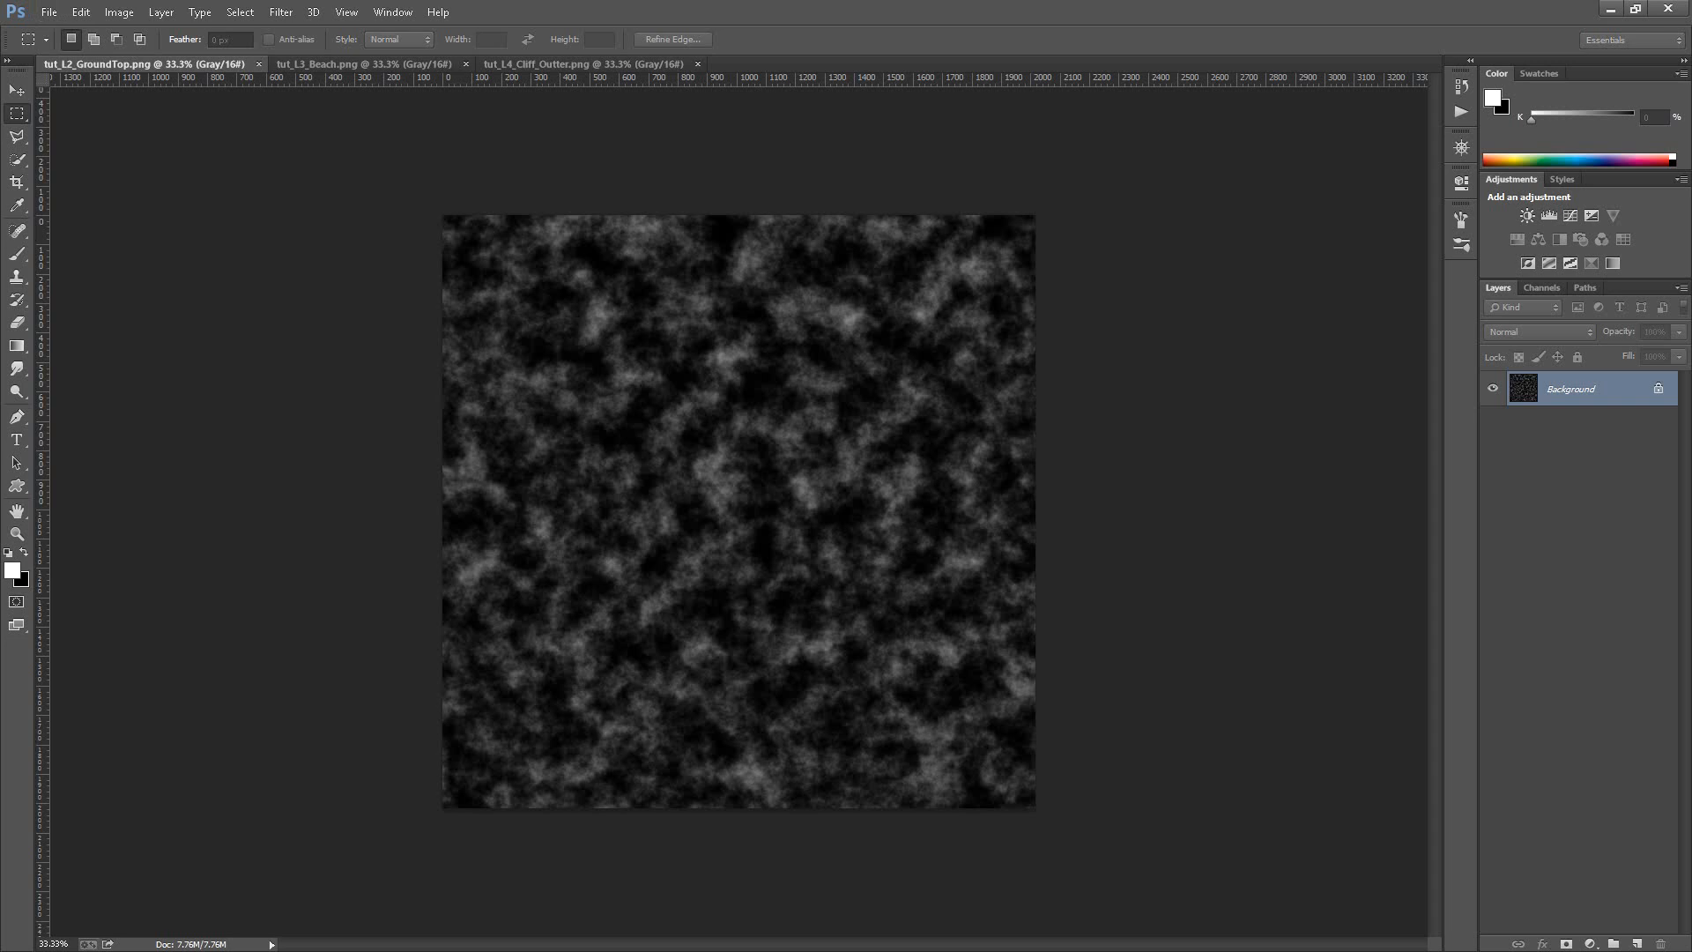
left_click(705, 436)
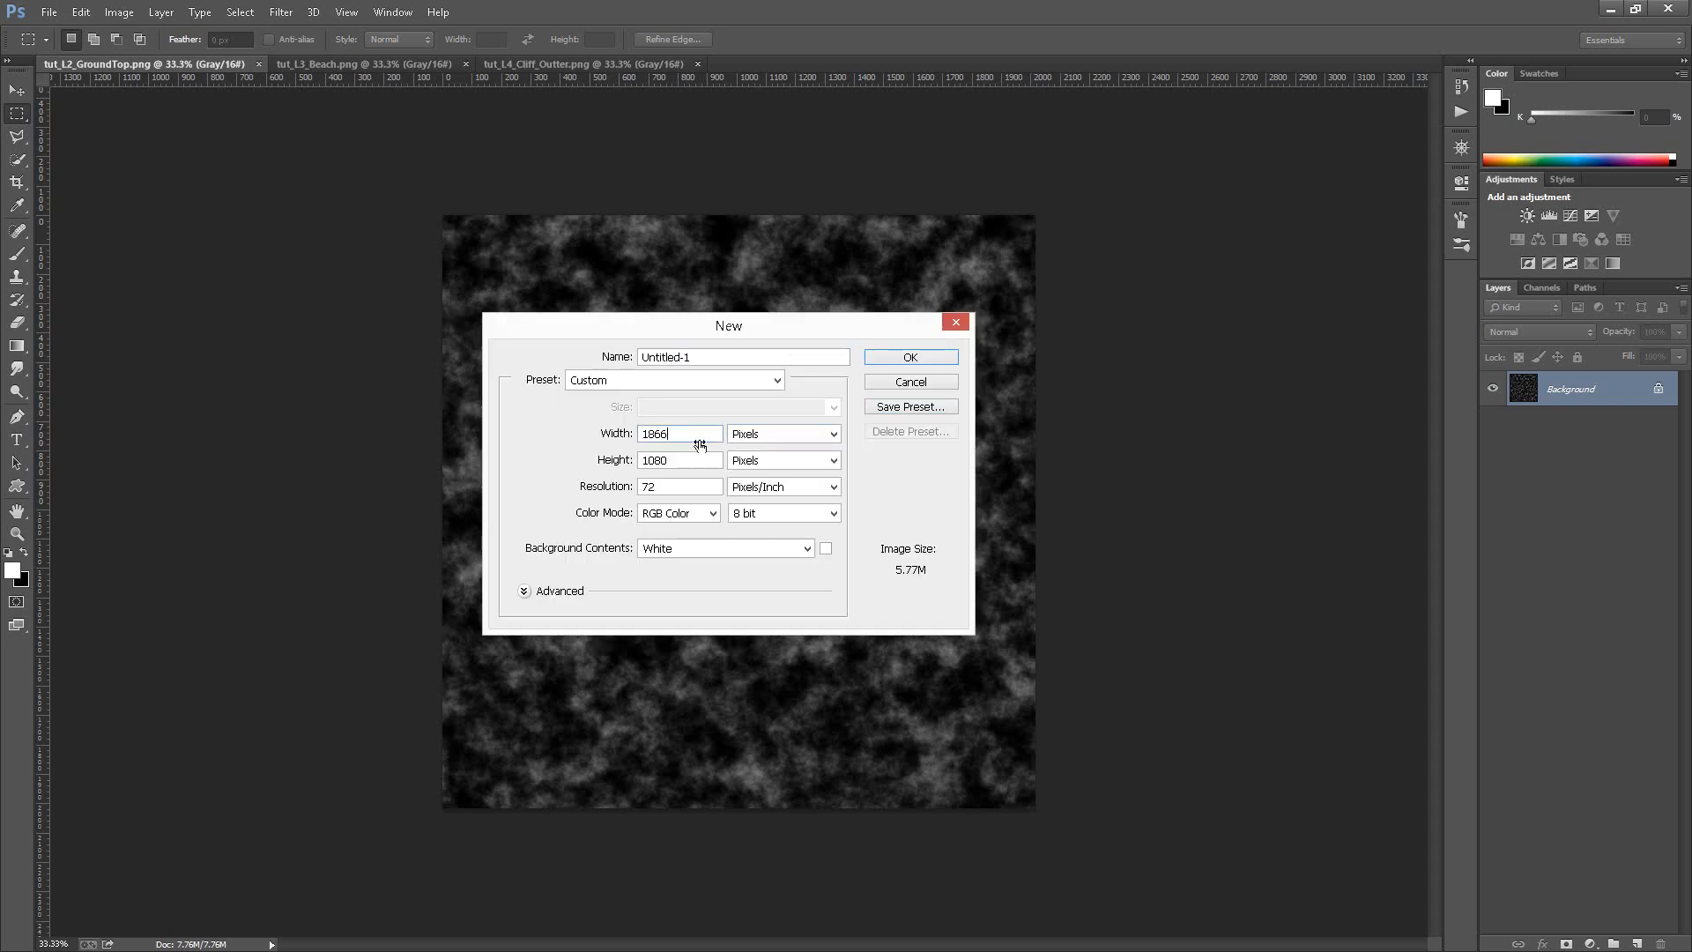
type("2017")
double_click(691, 433)
type("2017")
left_click_drag(697, 460, 630, 462)
type("2017")
left_click(935, 359)
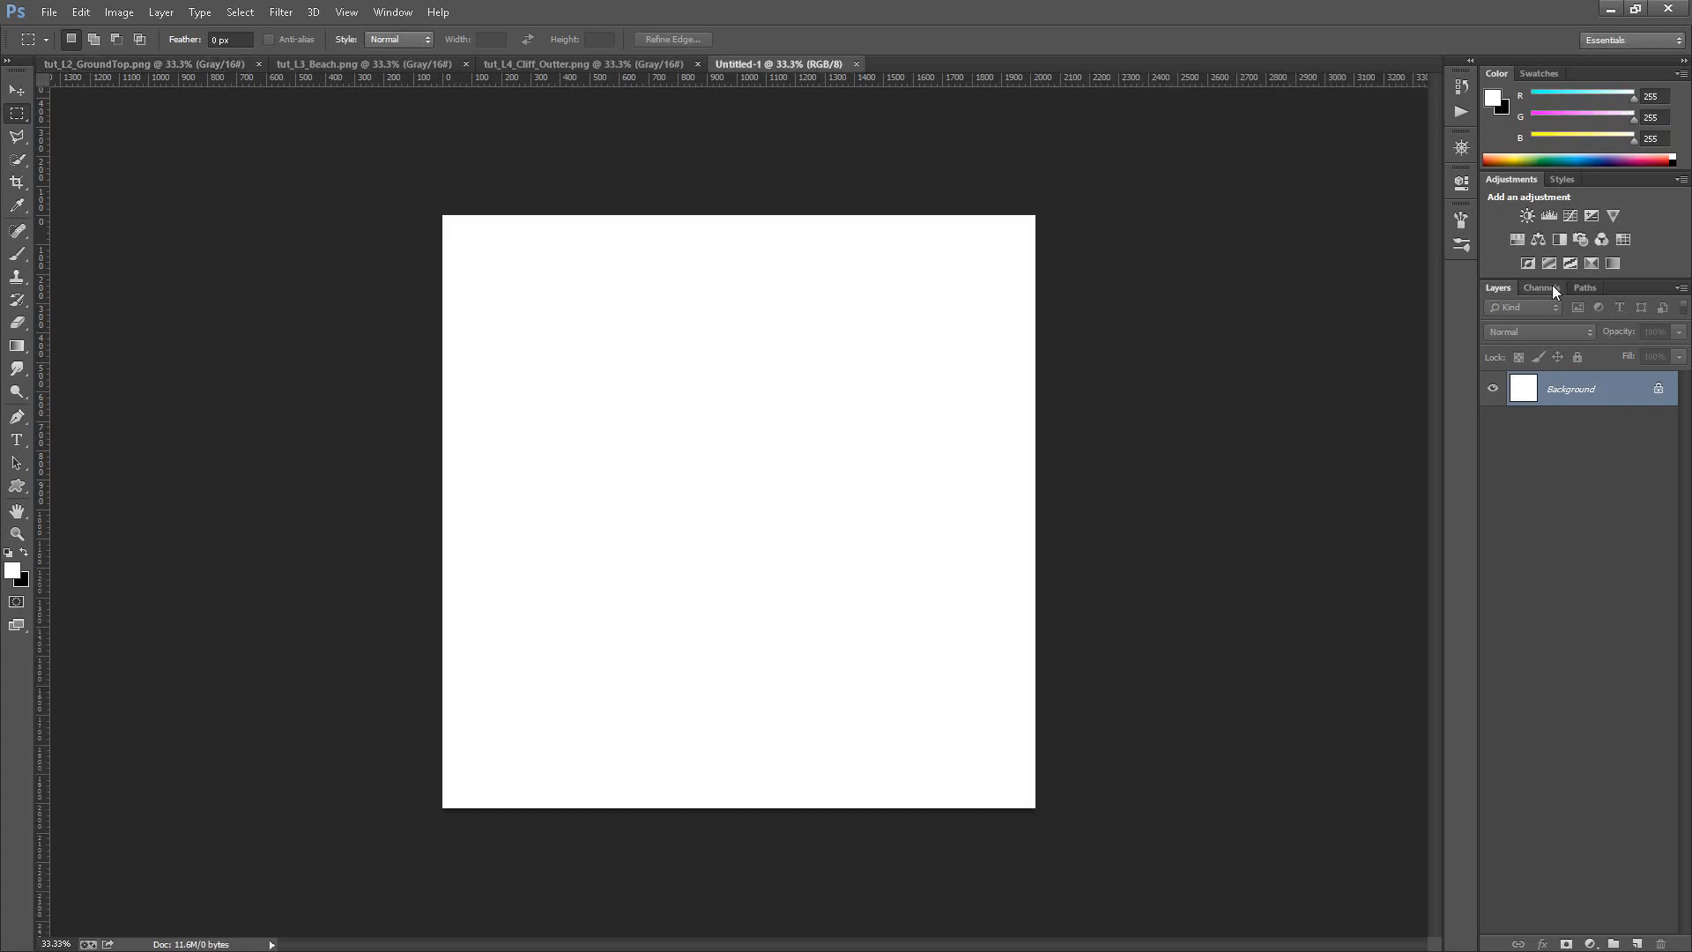
Copy the whole tut_L2_GroundTop.png image into the Red channel of the new document.
left_click(1553, 285)
left_click(1492, 349)
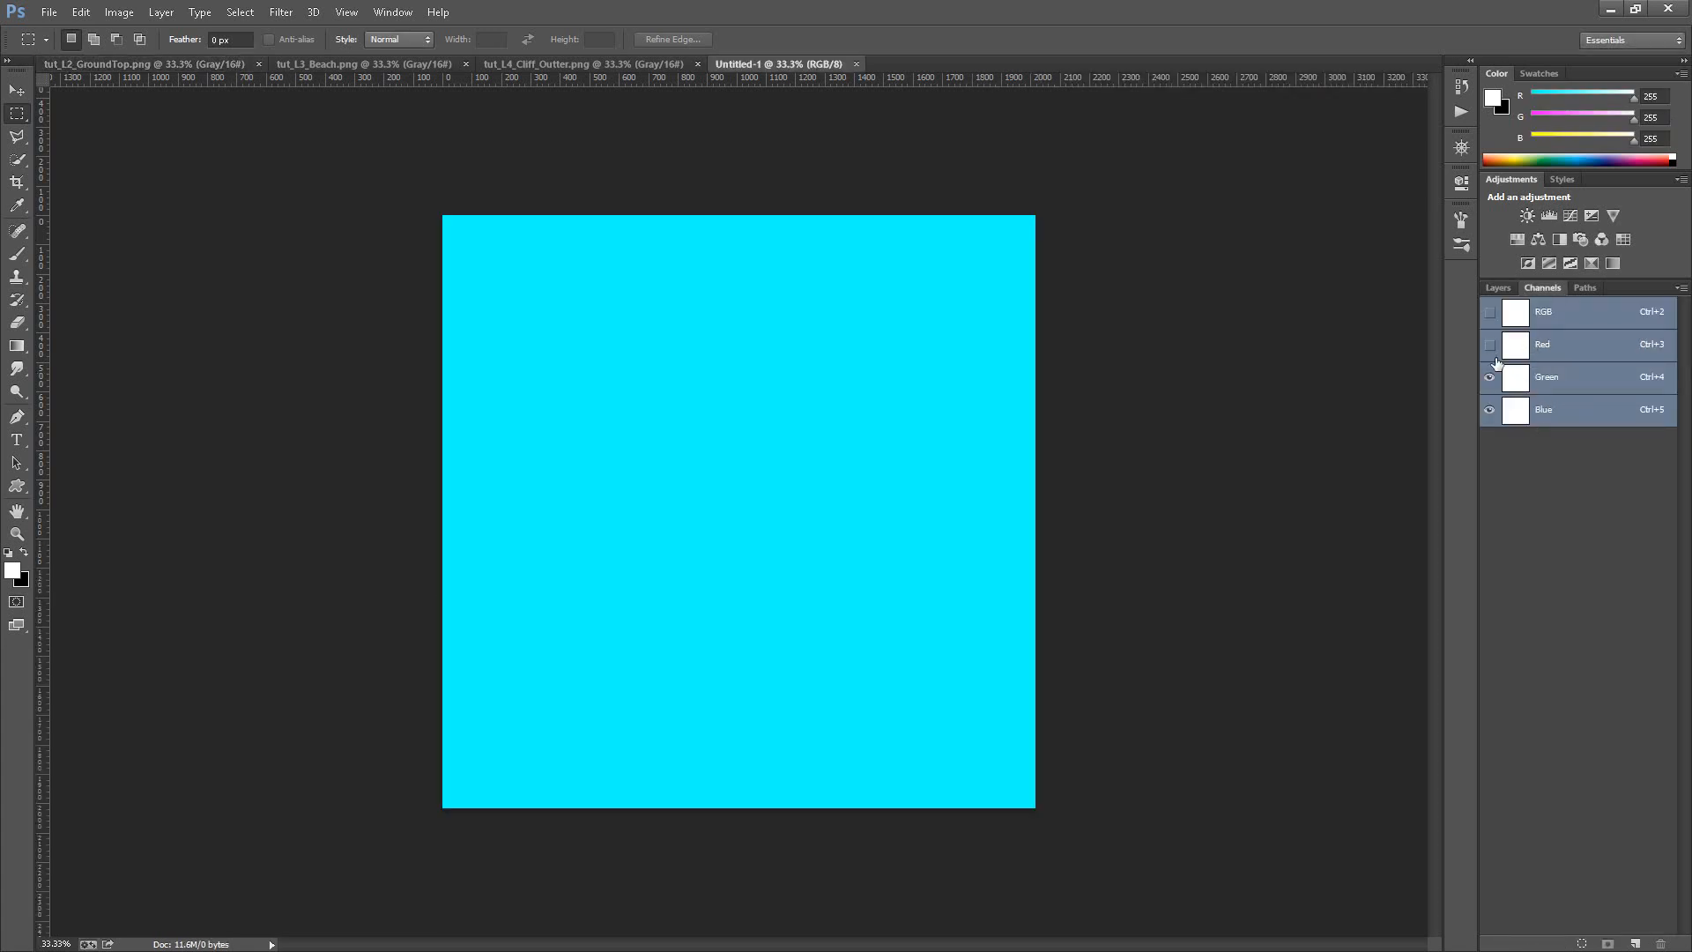
left_click(1490, 378)
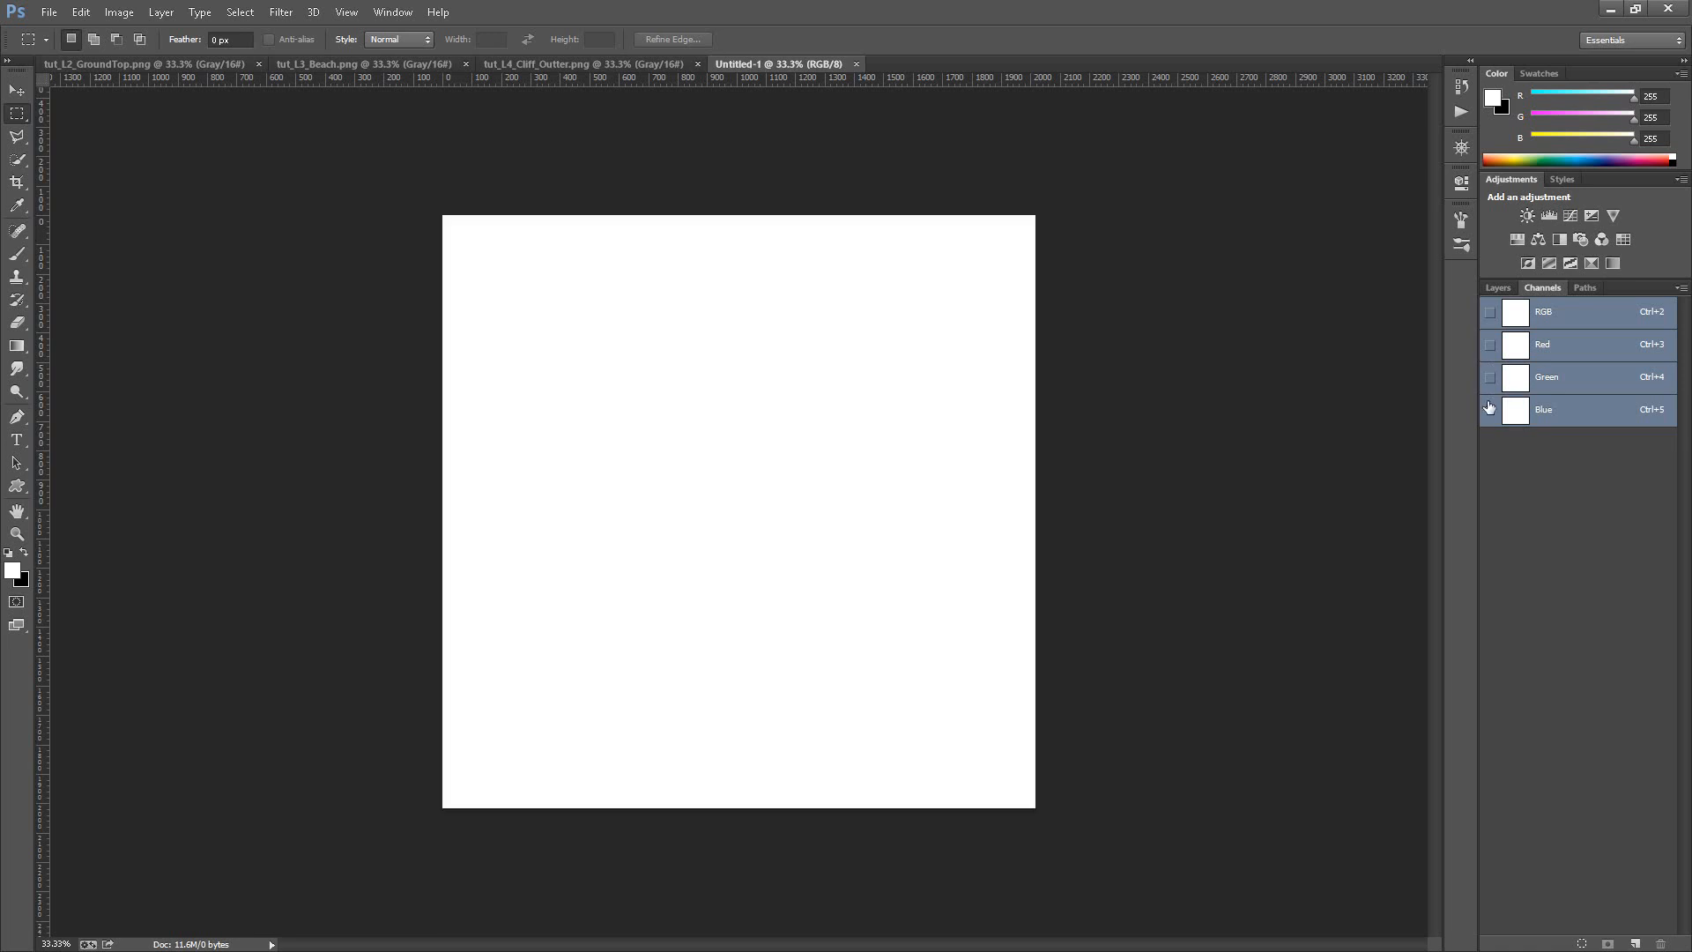
left_click(1556, 353)
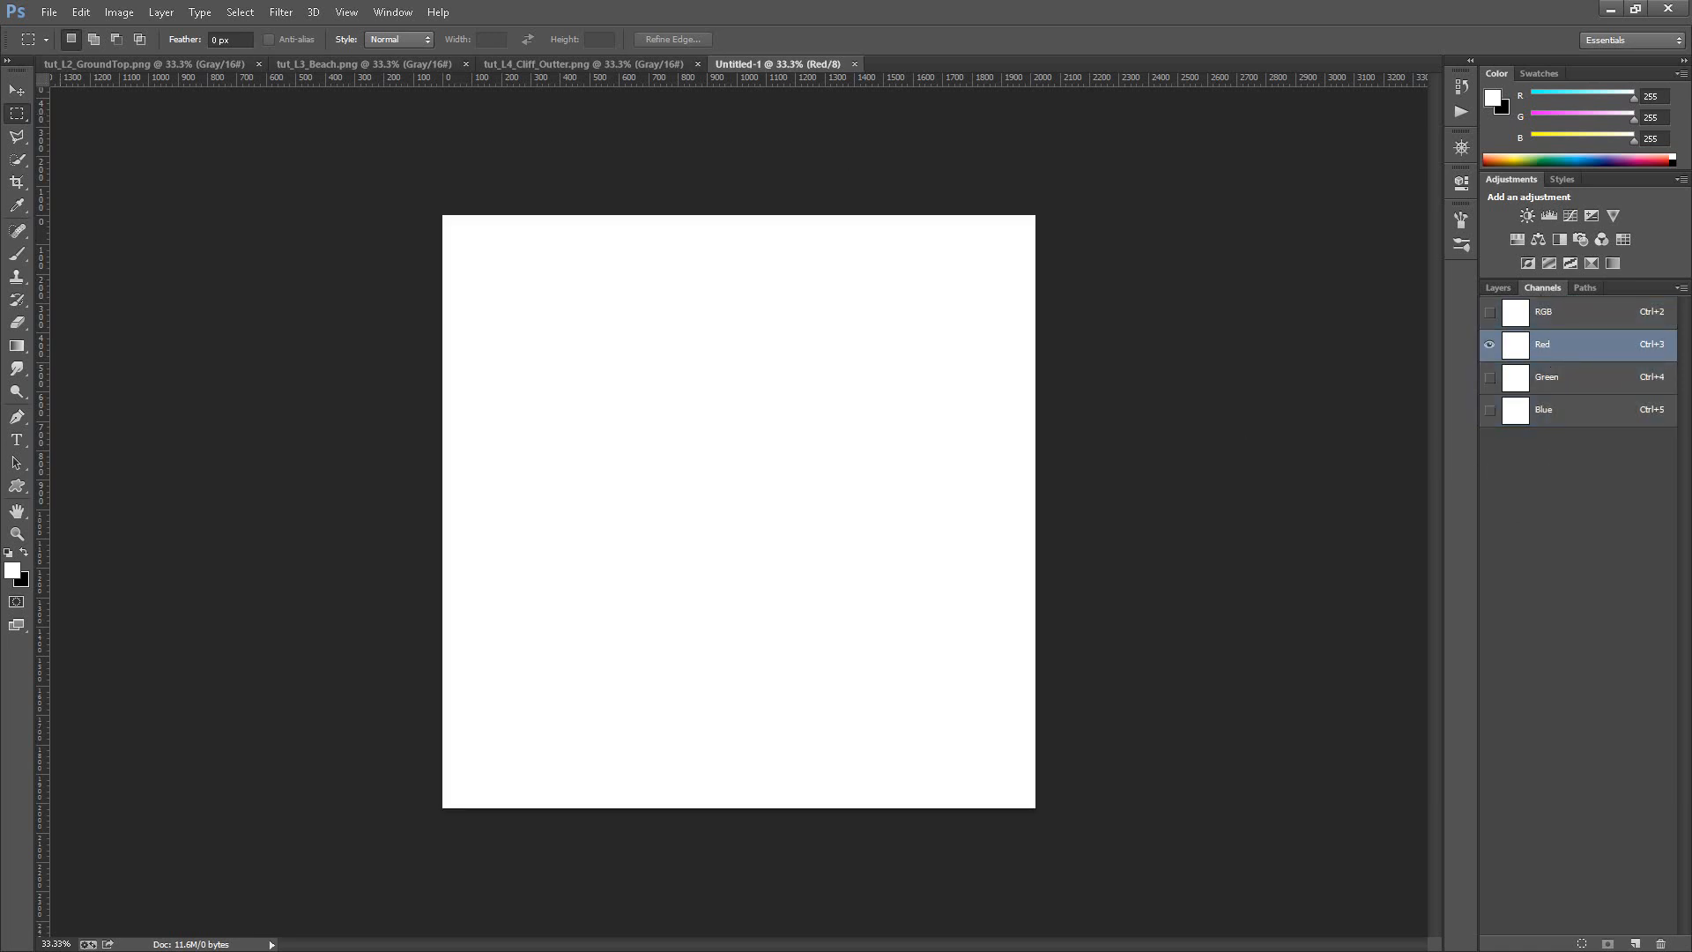
left_click(332, 63)
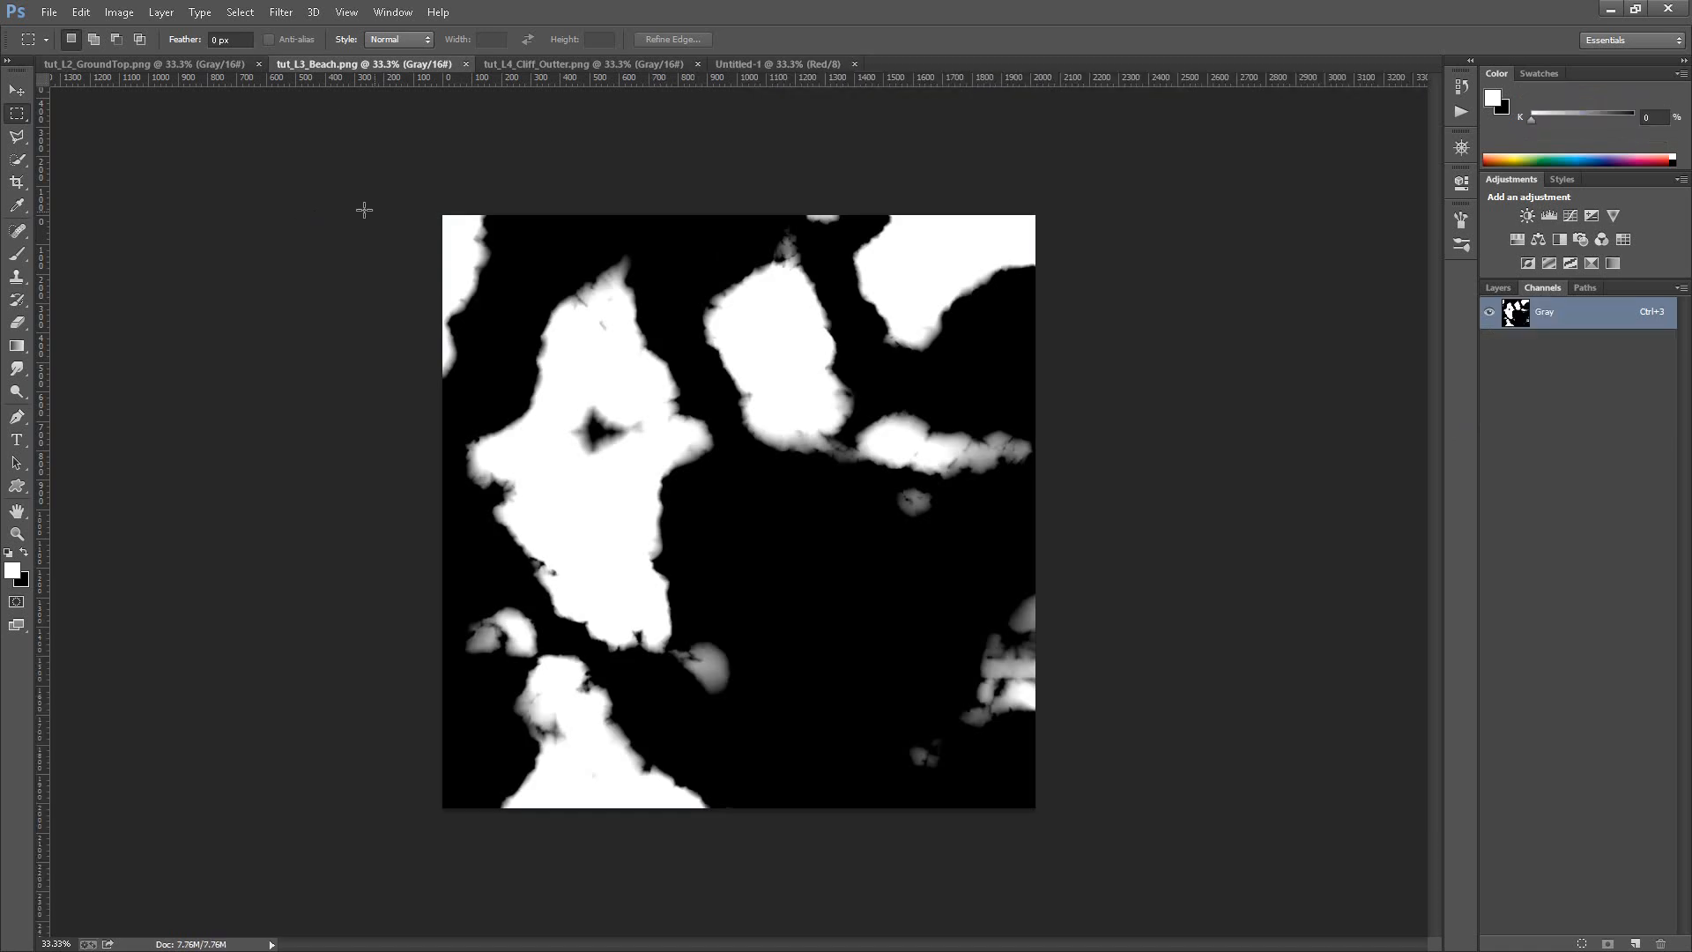
left_click(136, 66)
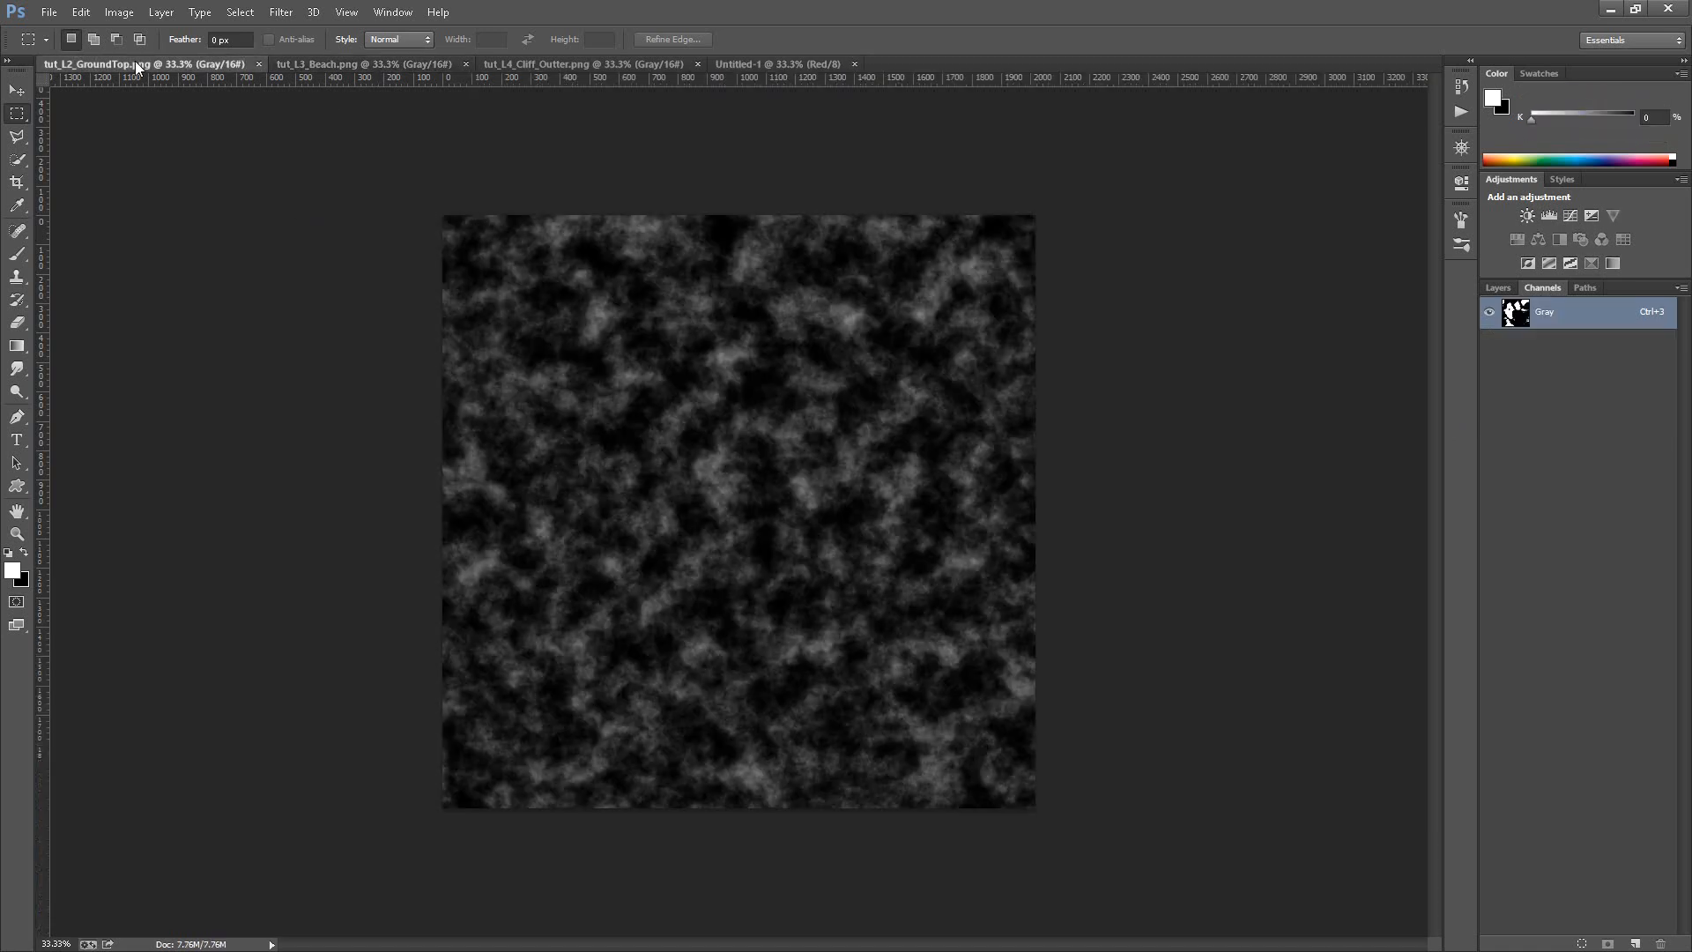
key("ctrl+a")
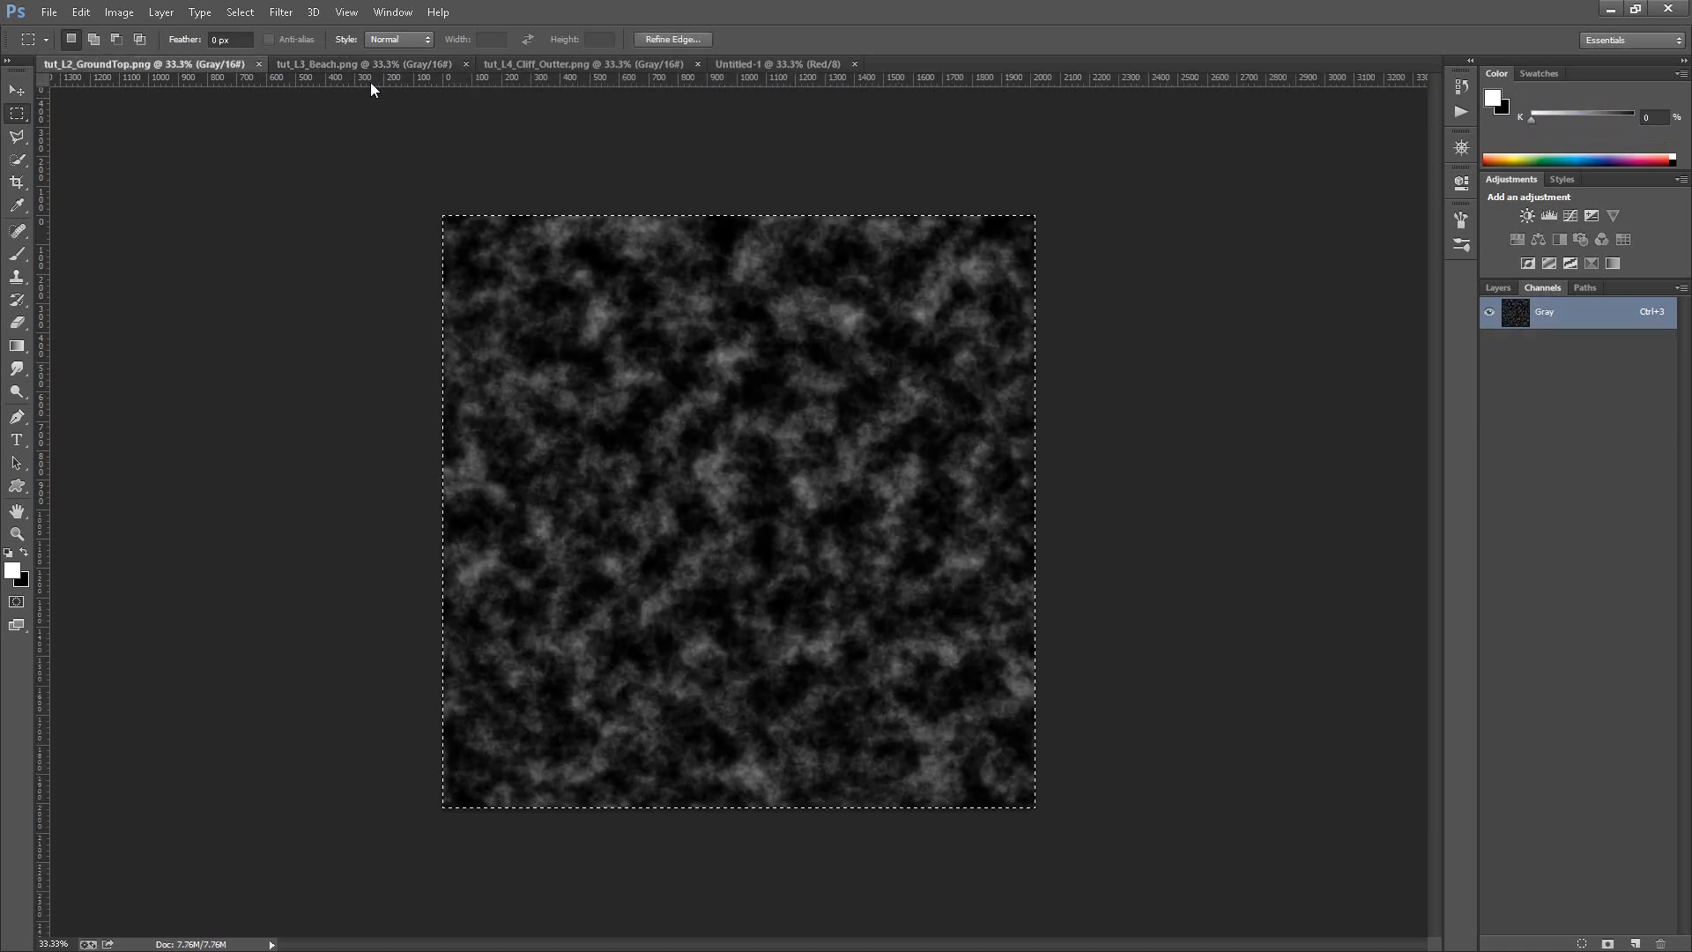
left_click(743, 64)
key("ctrl+v")
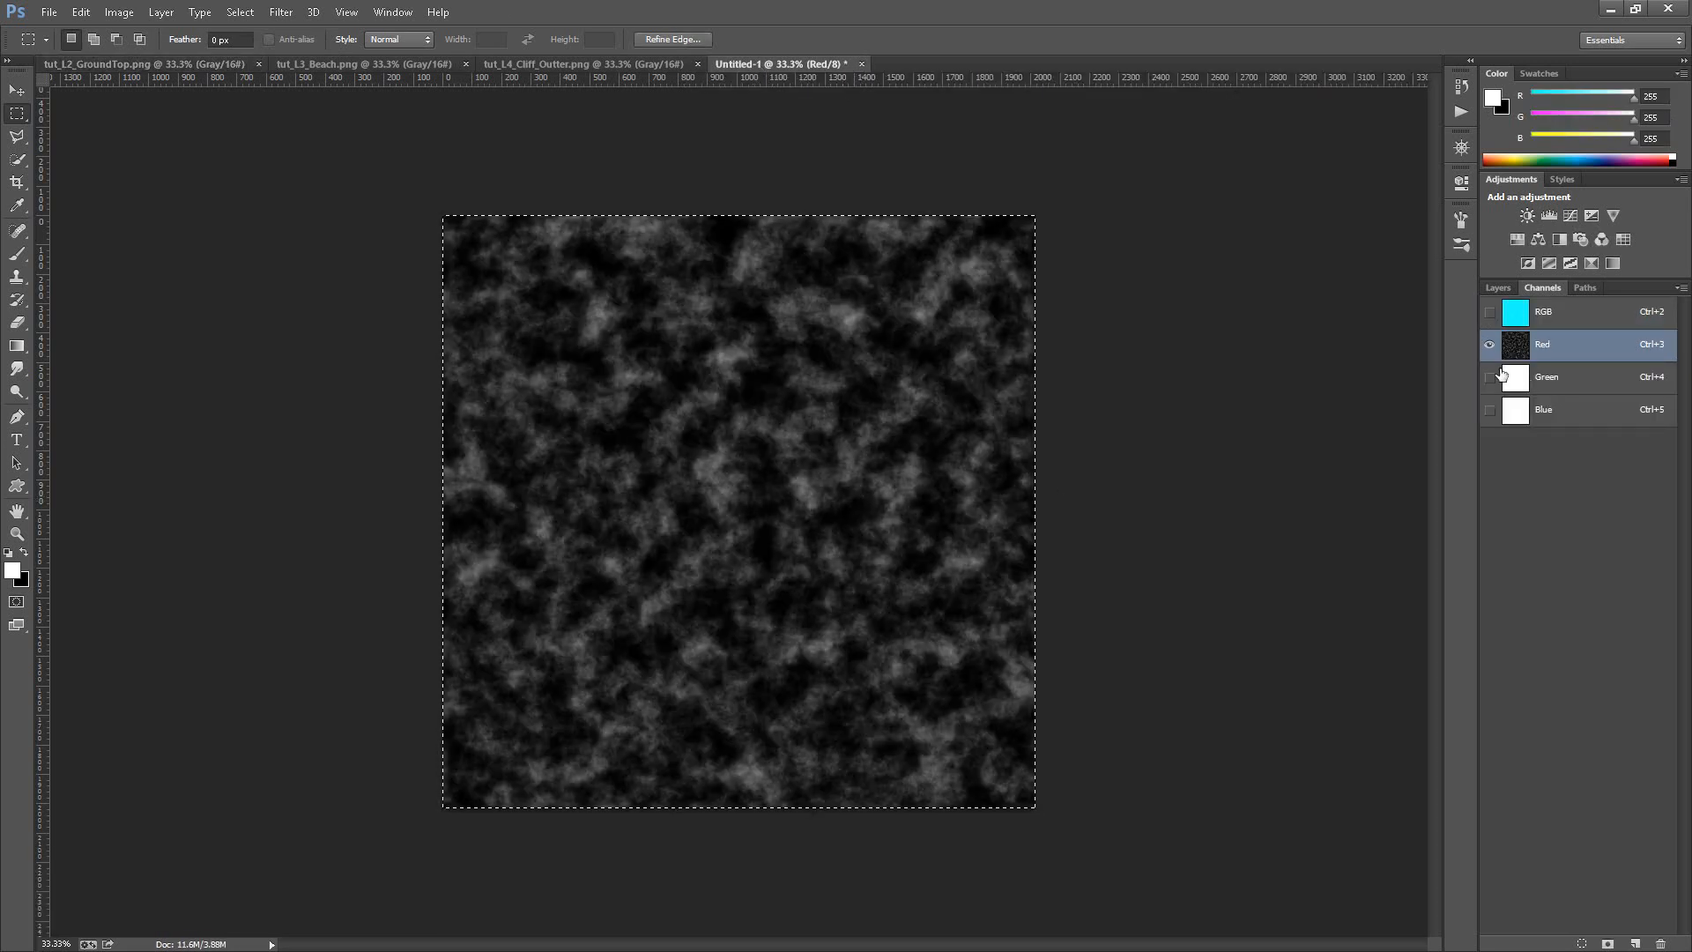
Copy the whole tut_L3_Beach.png image into the Green channel of Untitled-1.
left_click(1564, 391)
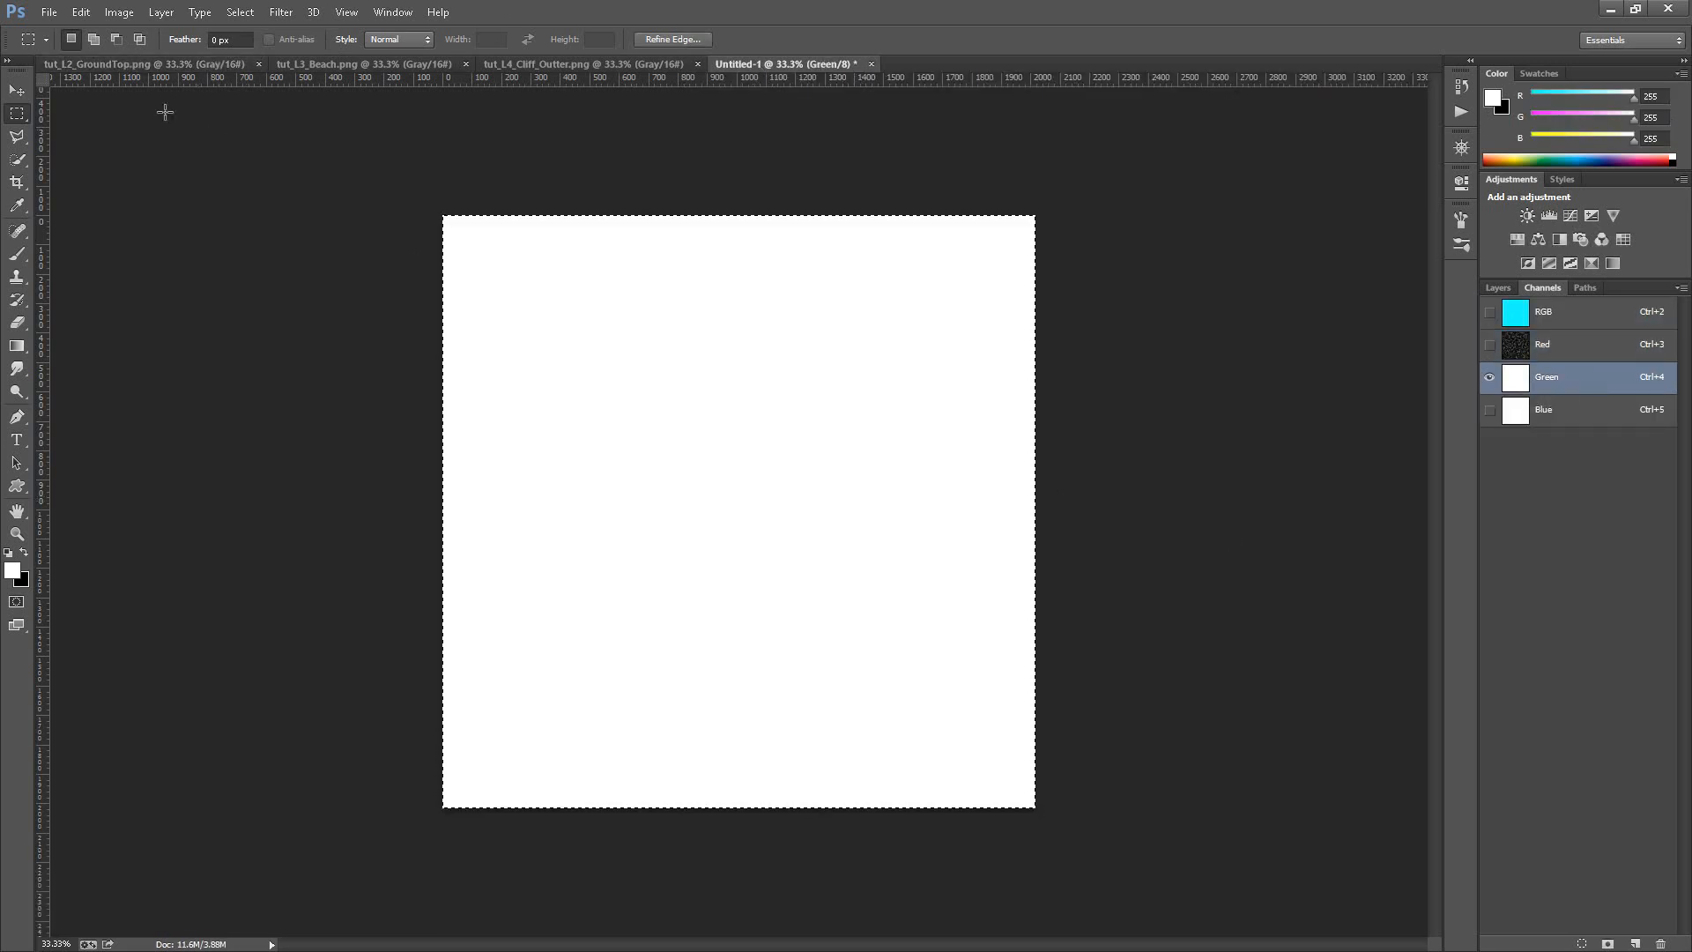
left_click(342, 62)
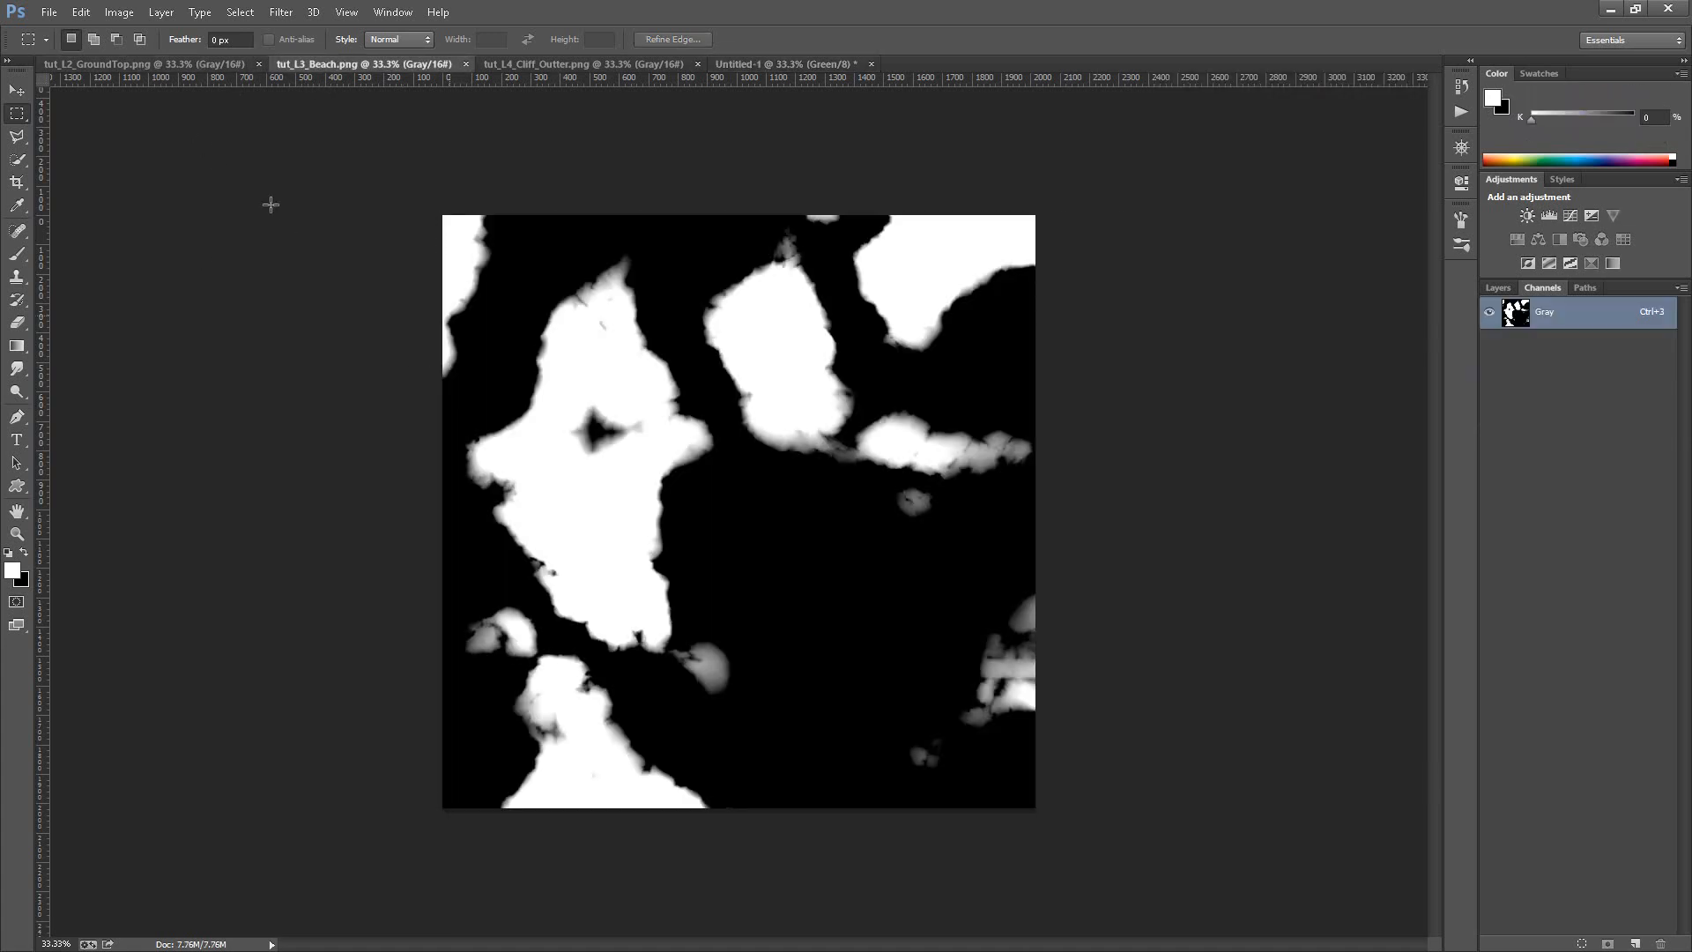
key("ctrl+a")
left_click(780, 64)
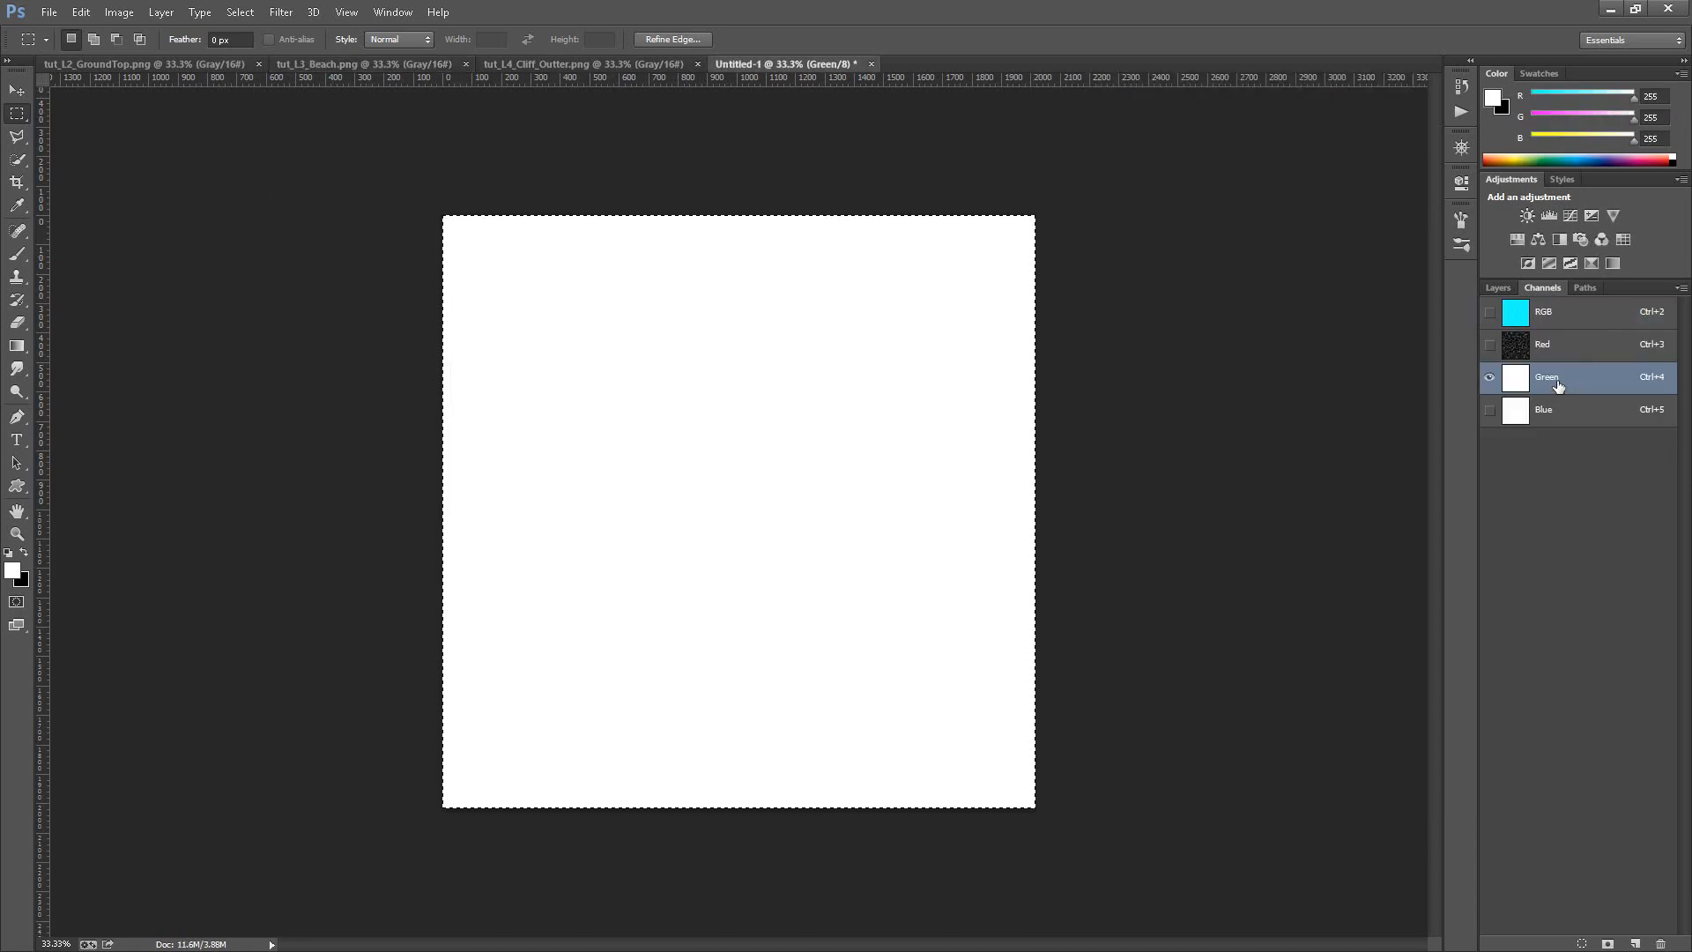
key("ctrl+f")
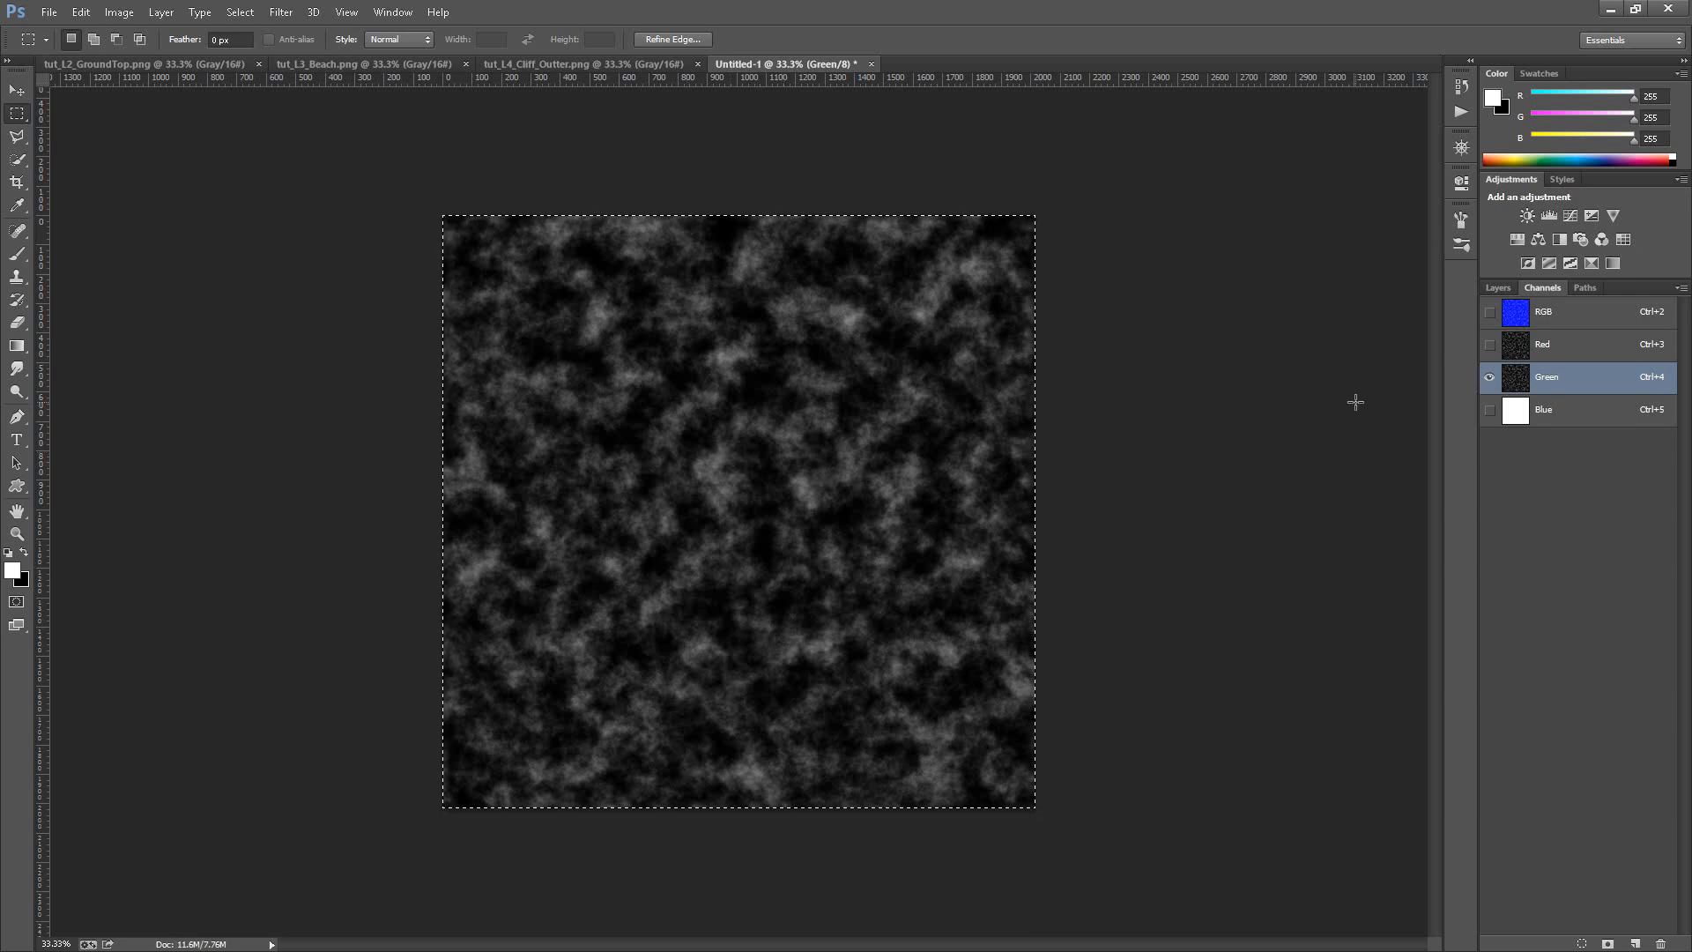
left_click(363, 63)
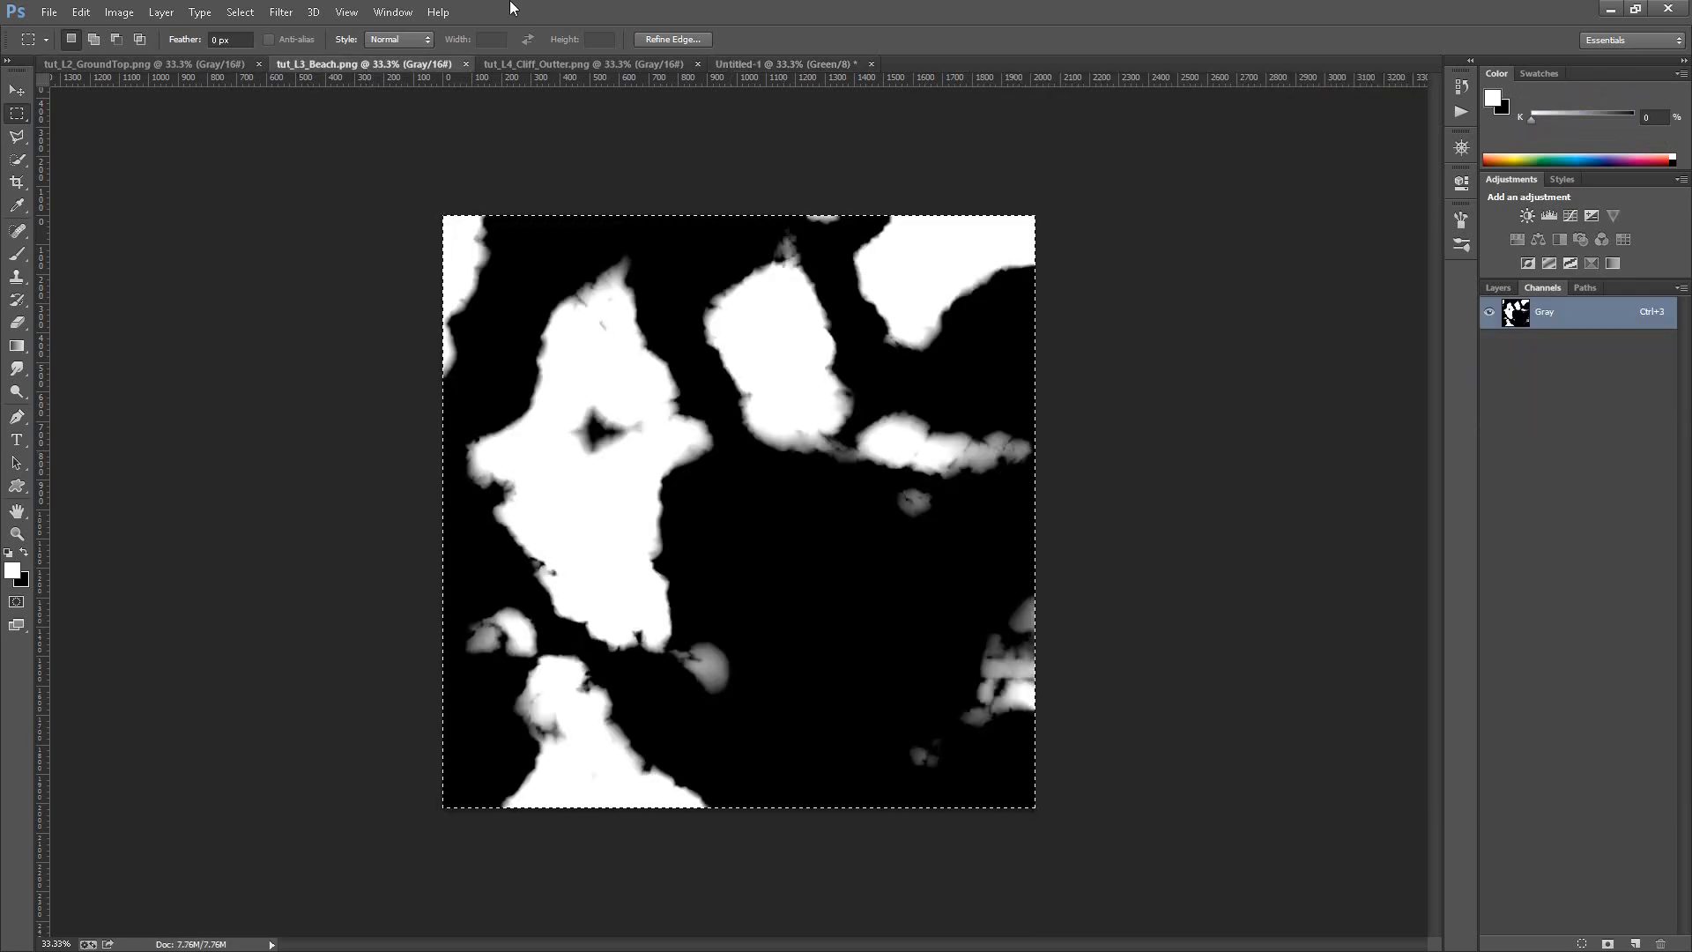
left_click(751, 64)
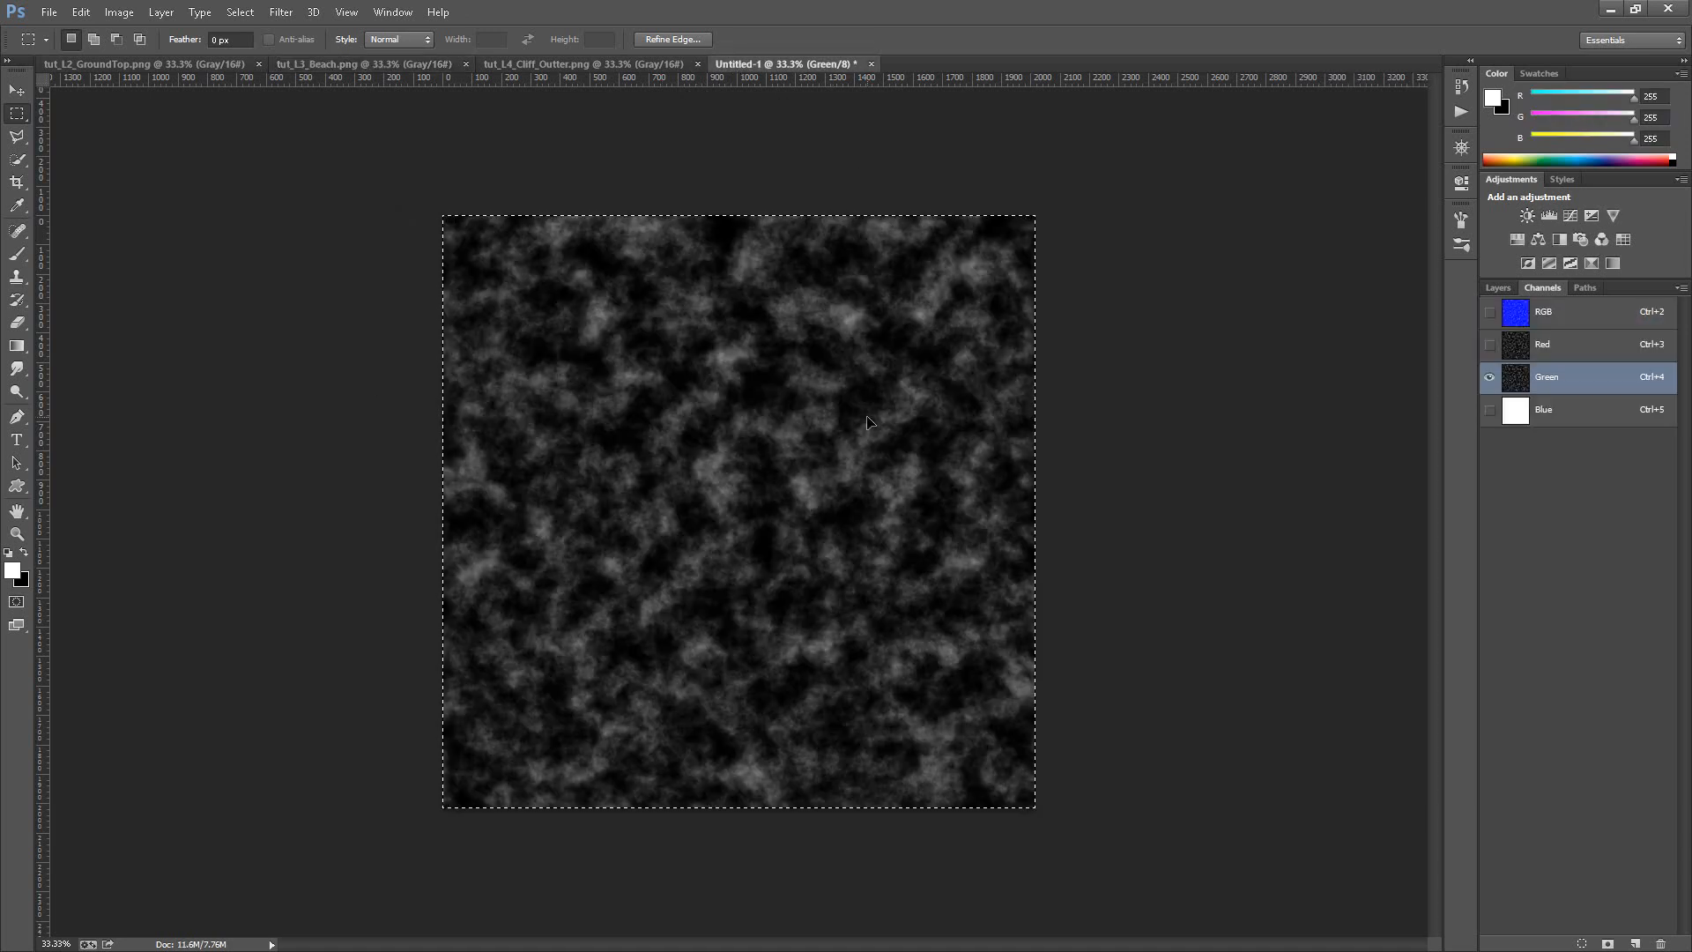
key("ctrl+v")
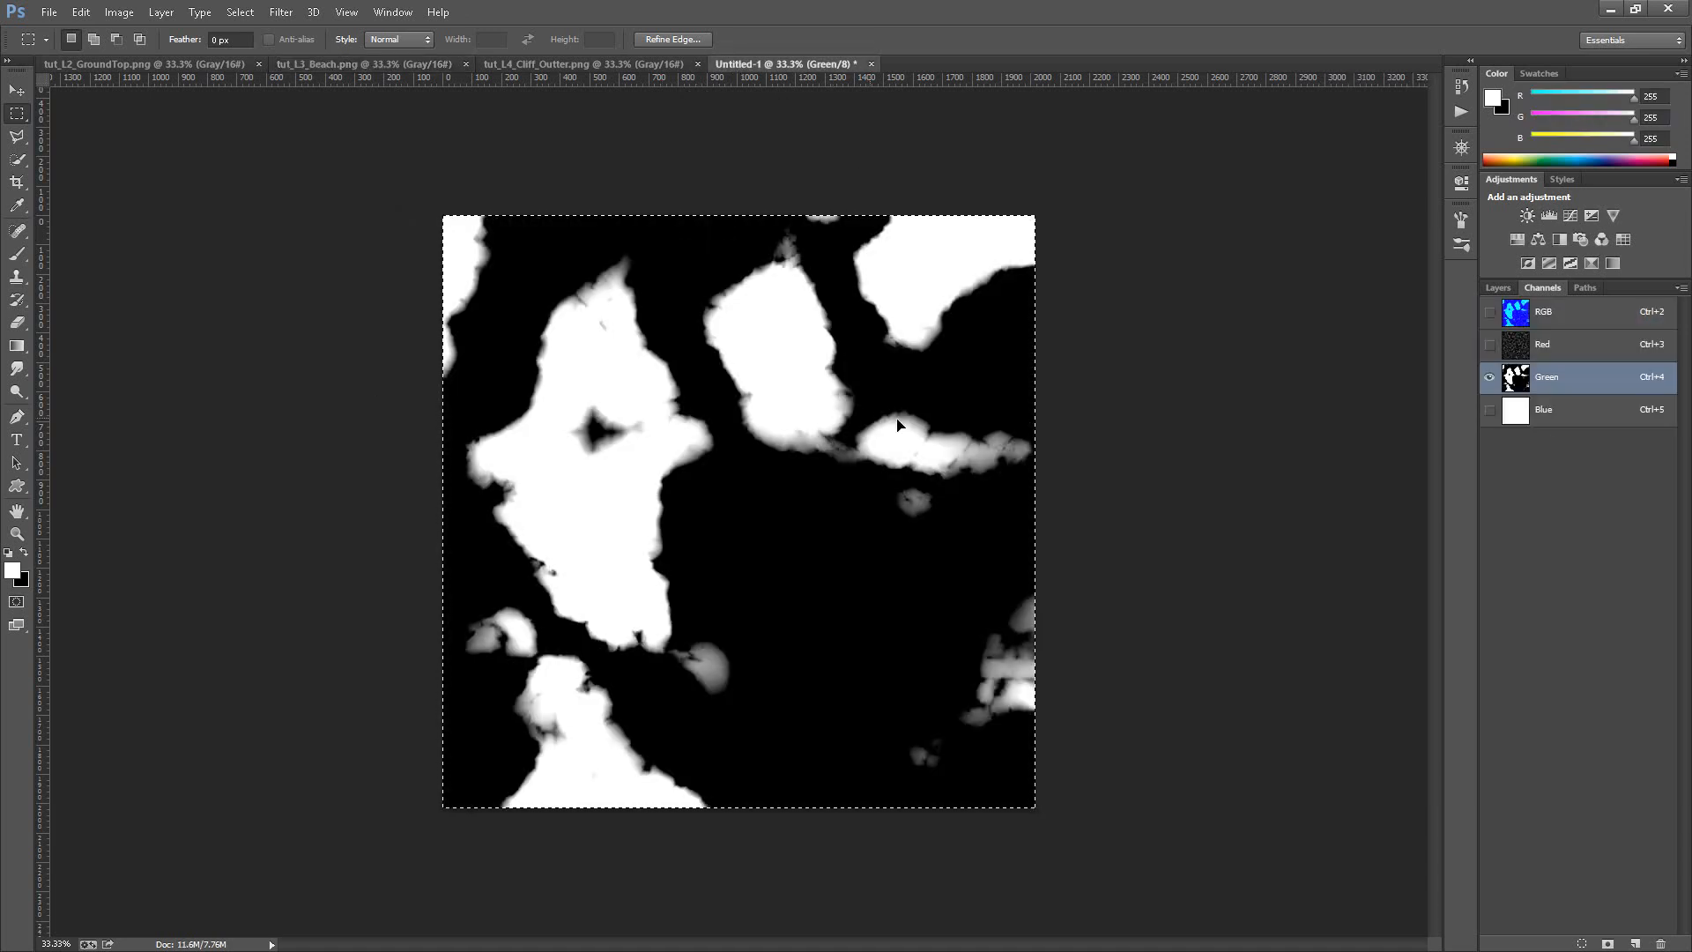
Copy the whole tut_L4_Cliff_Outter.png image into the Blue channel of Untitled-1 and add a new alpha channel.
left_click(1591, 411)
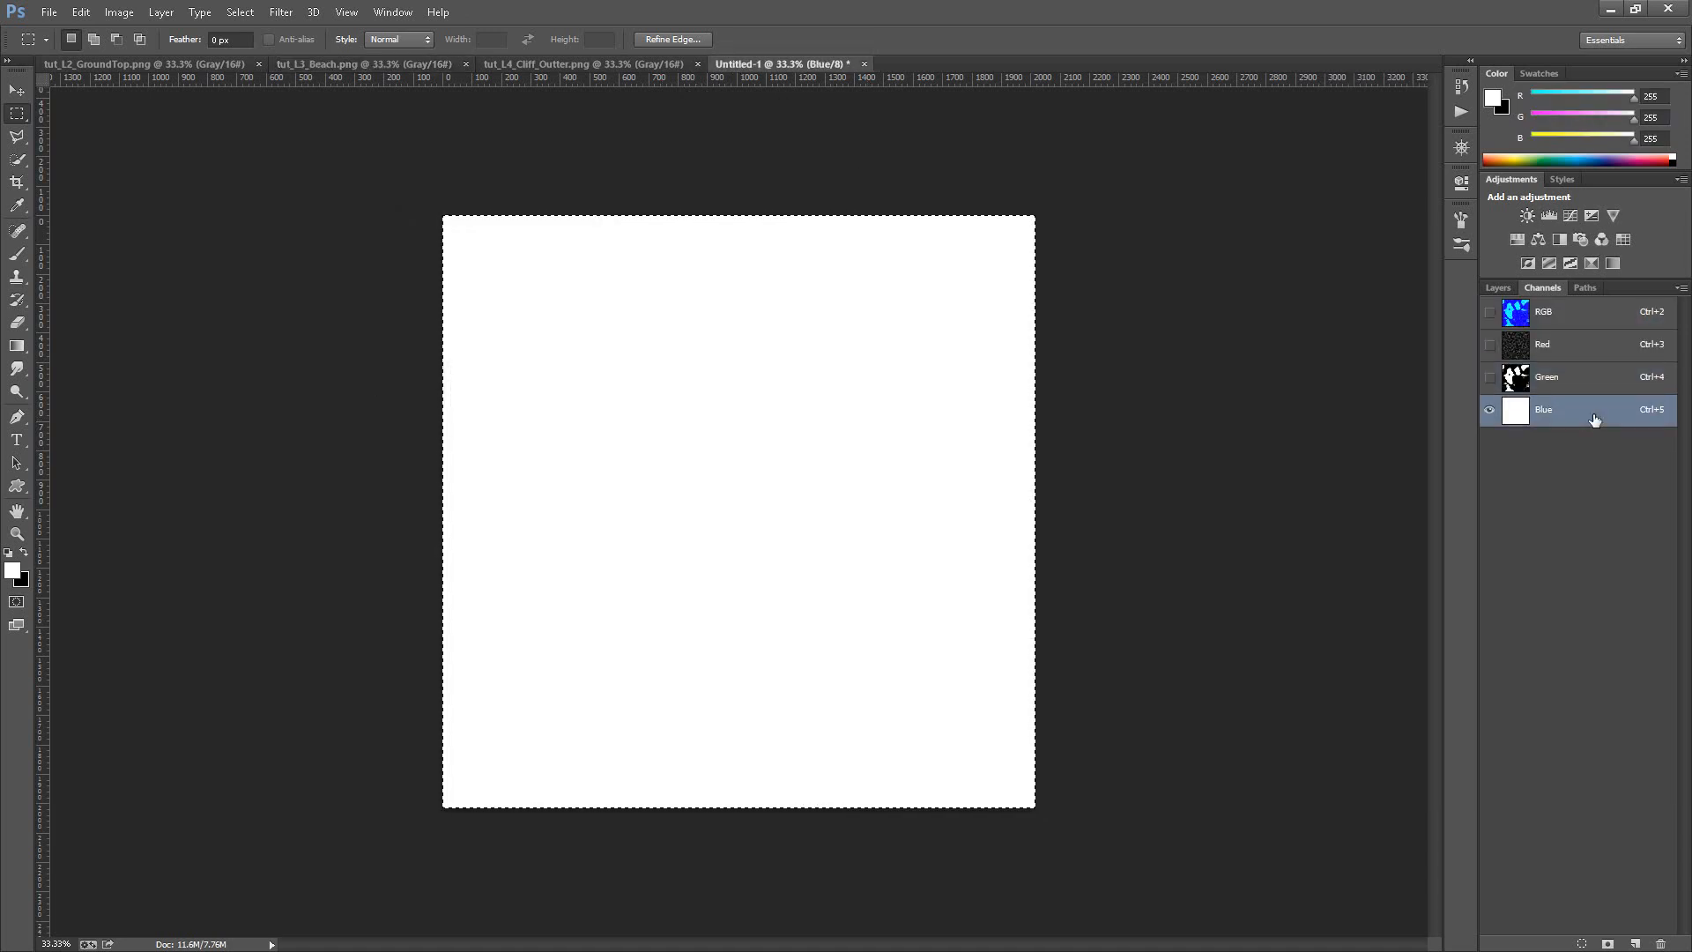
left_click(560, 63)
key("ctrl+a")
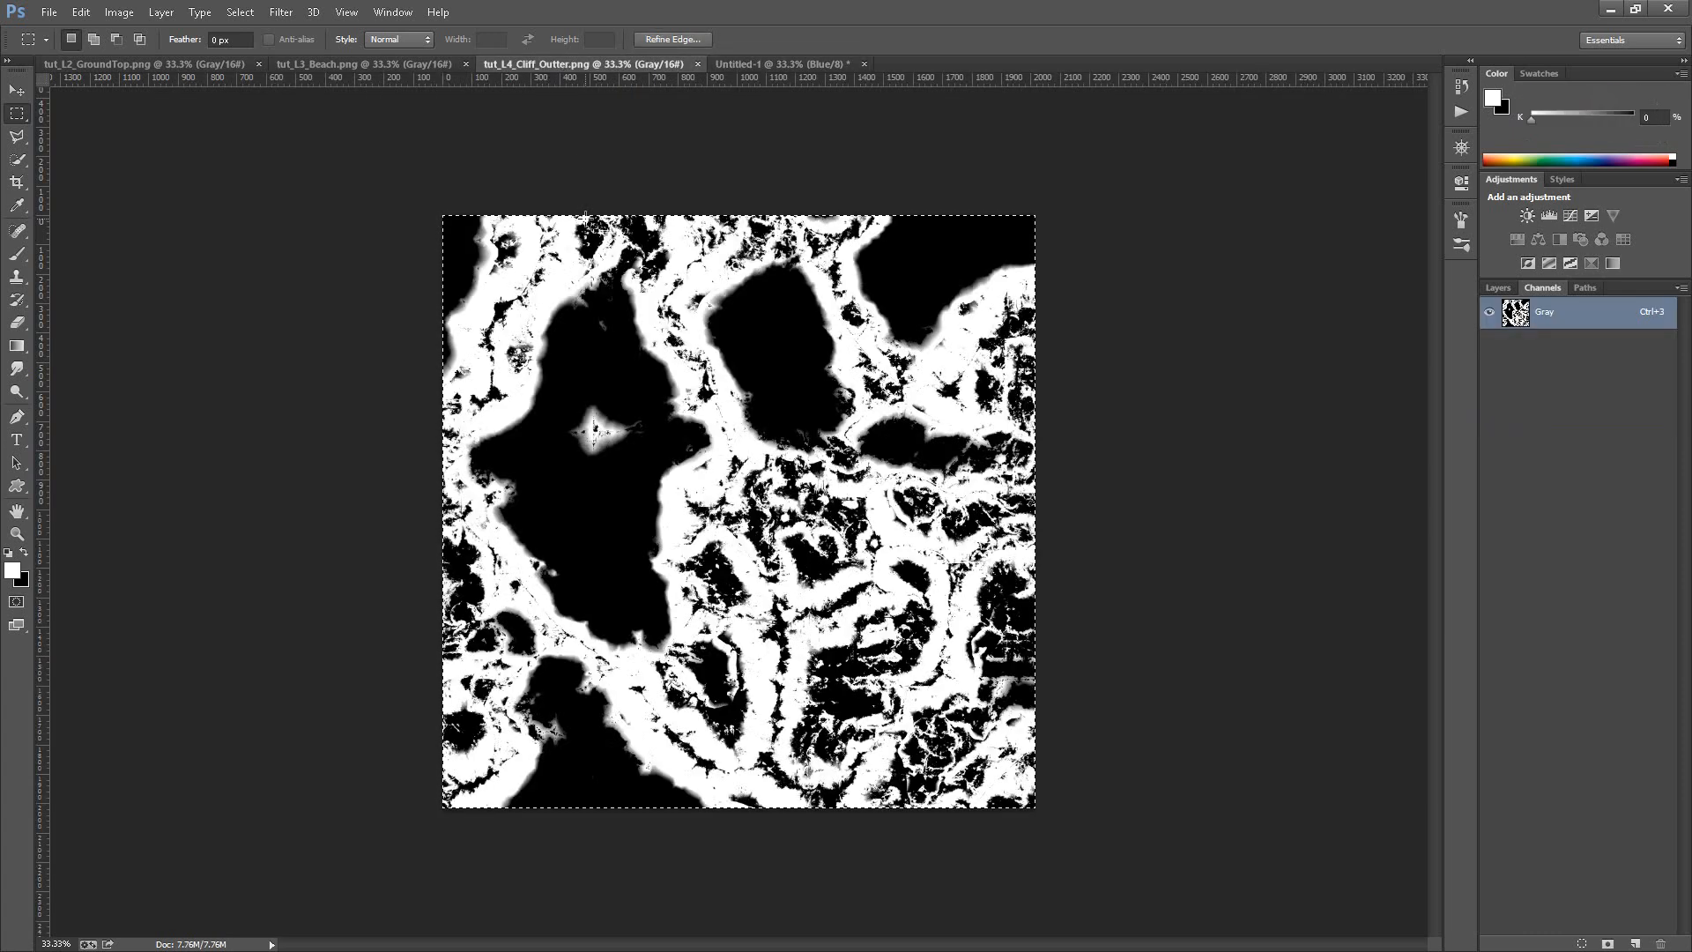
left_click(783, 64)
key("ctrl+v")
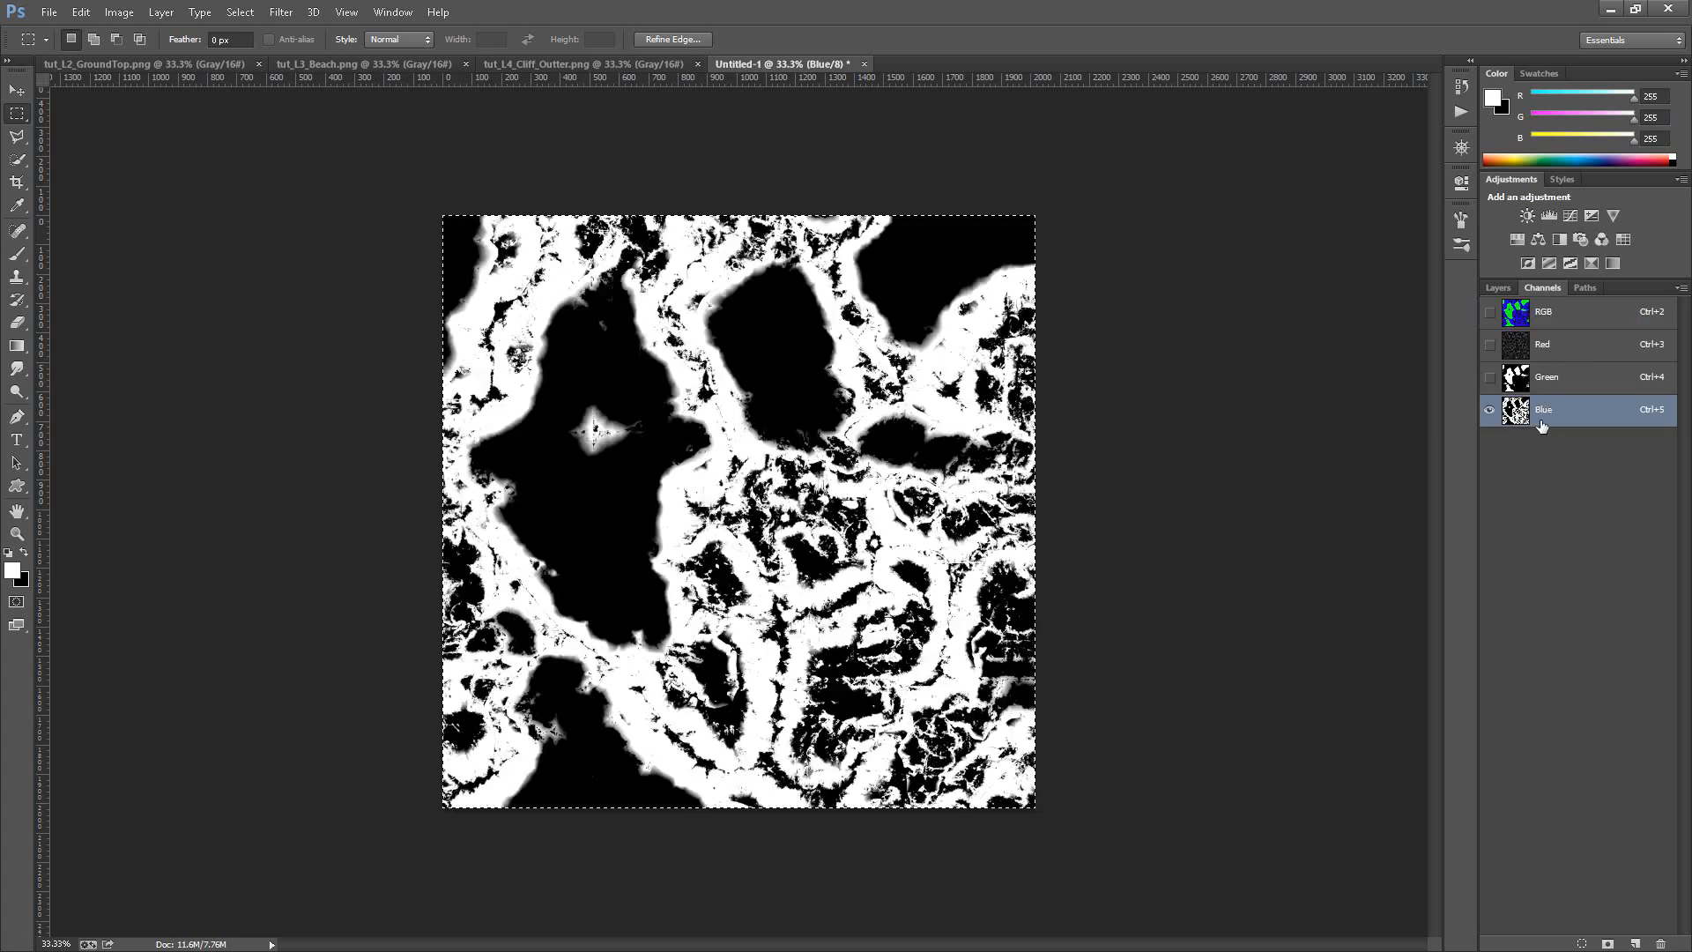
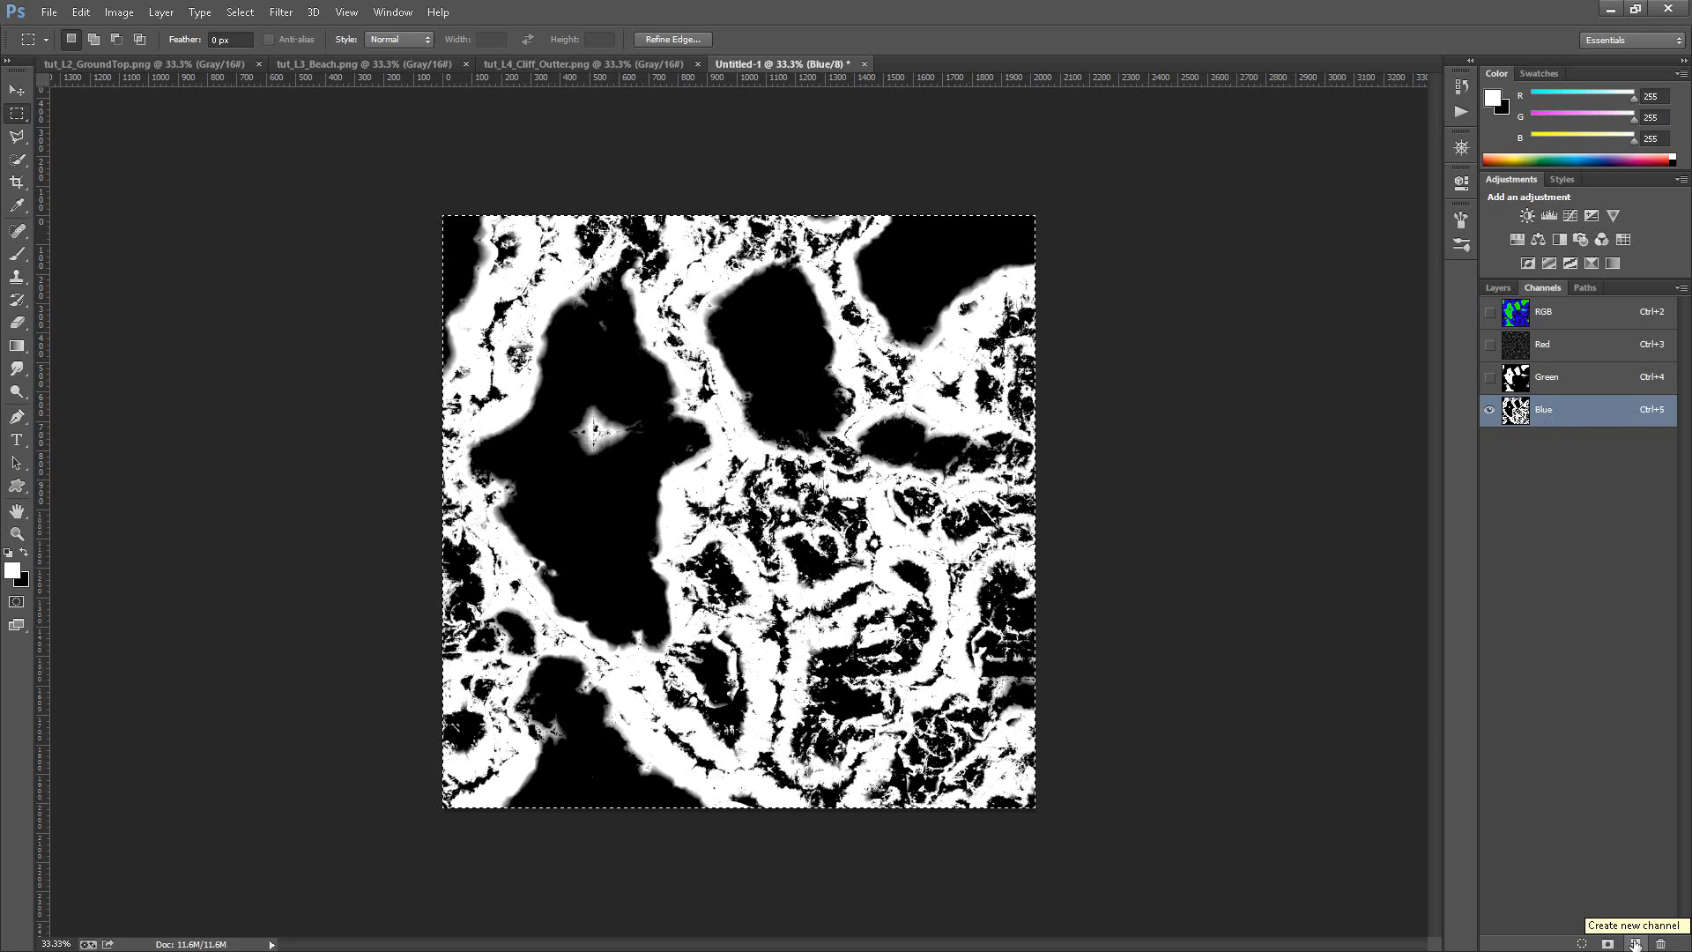
left_click(1636, 943)
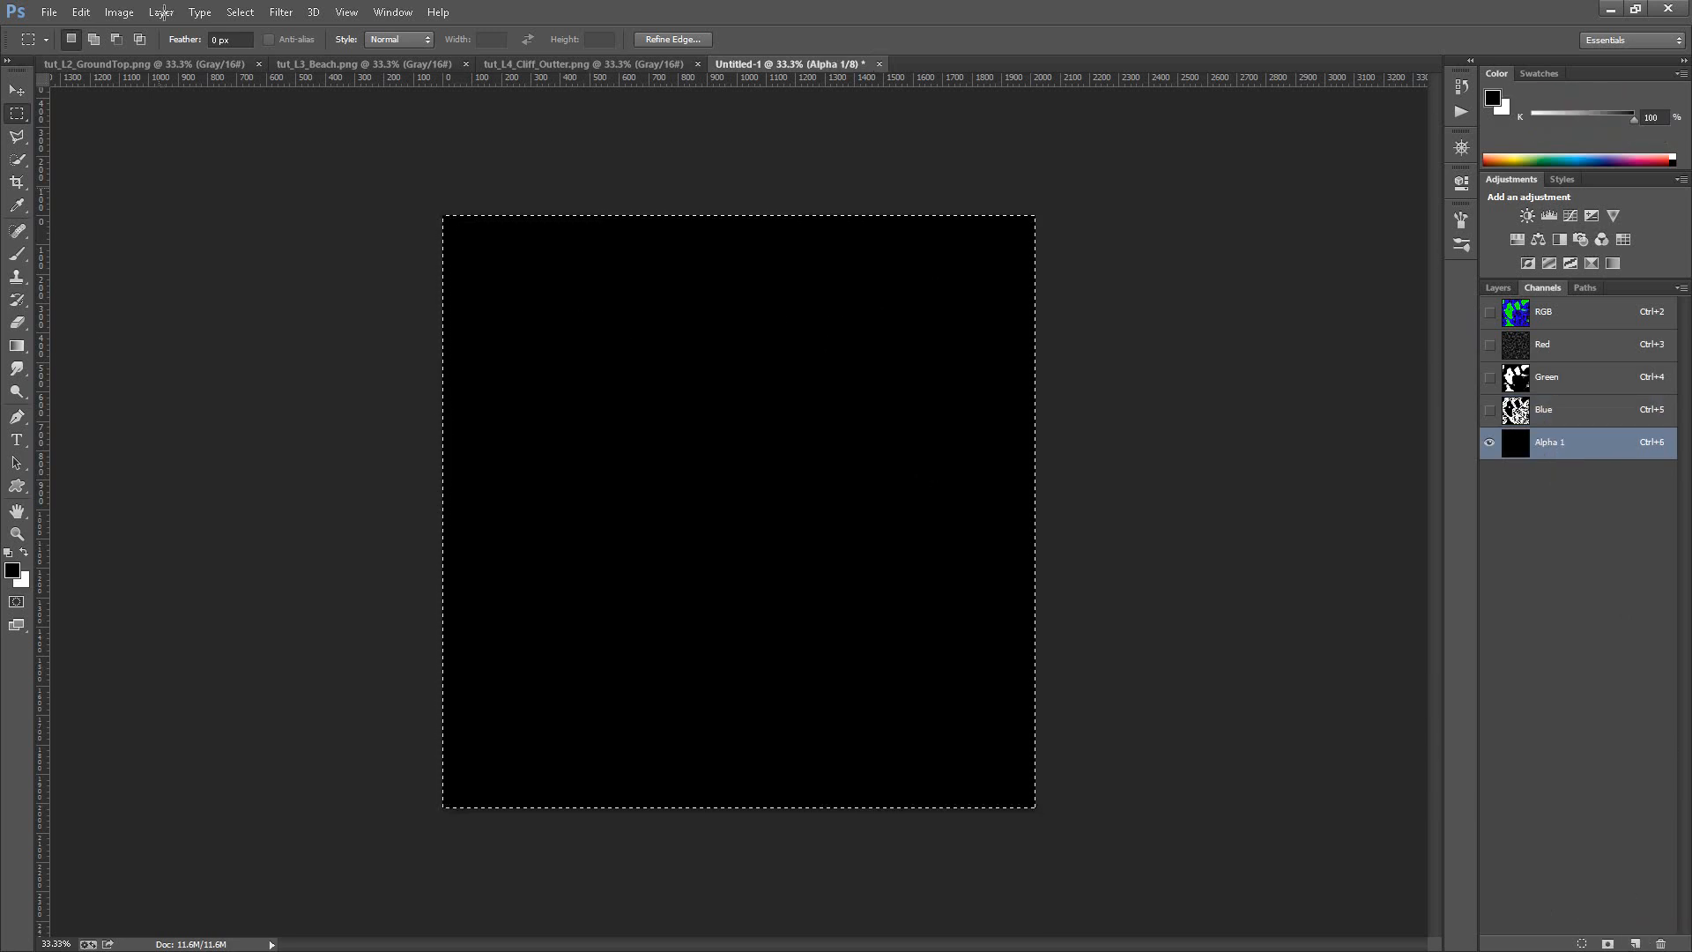
left_click(49, 12)
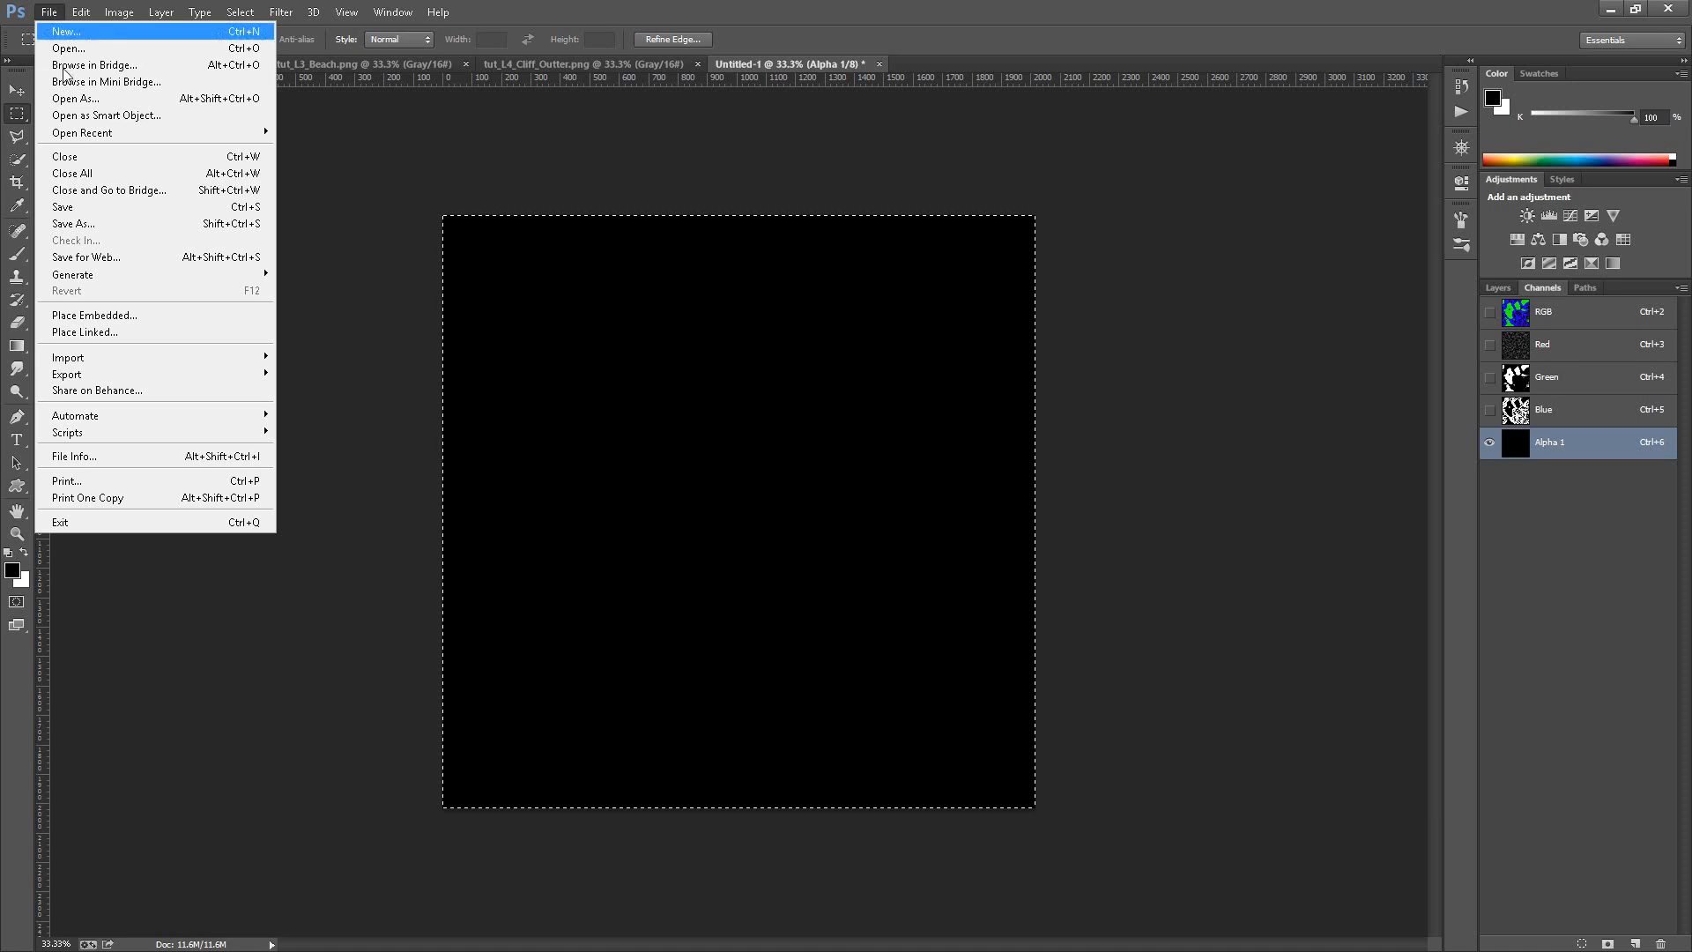
left_click(68, 49)
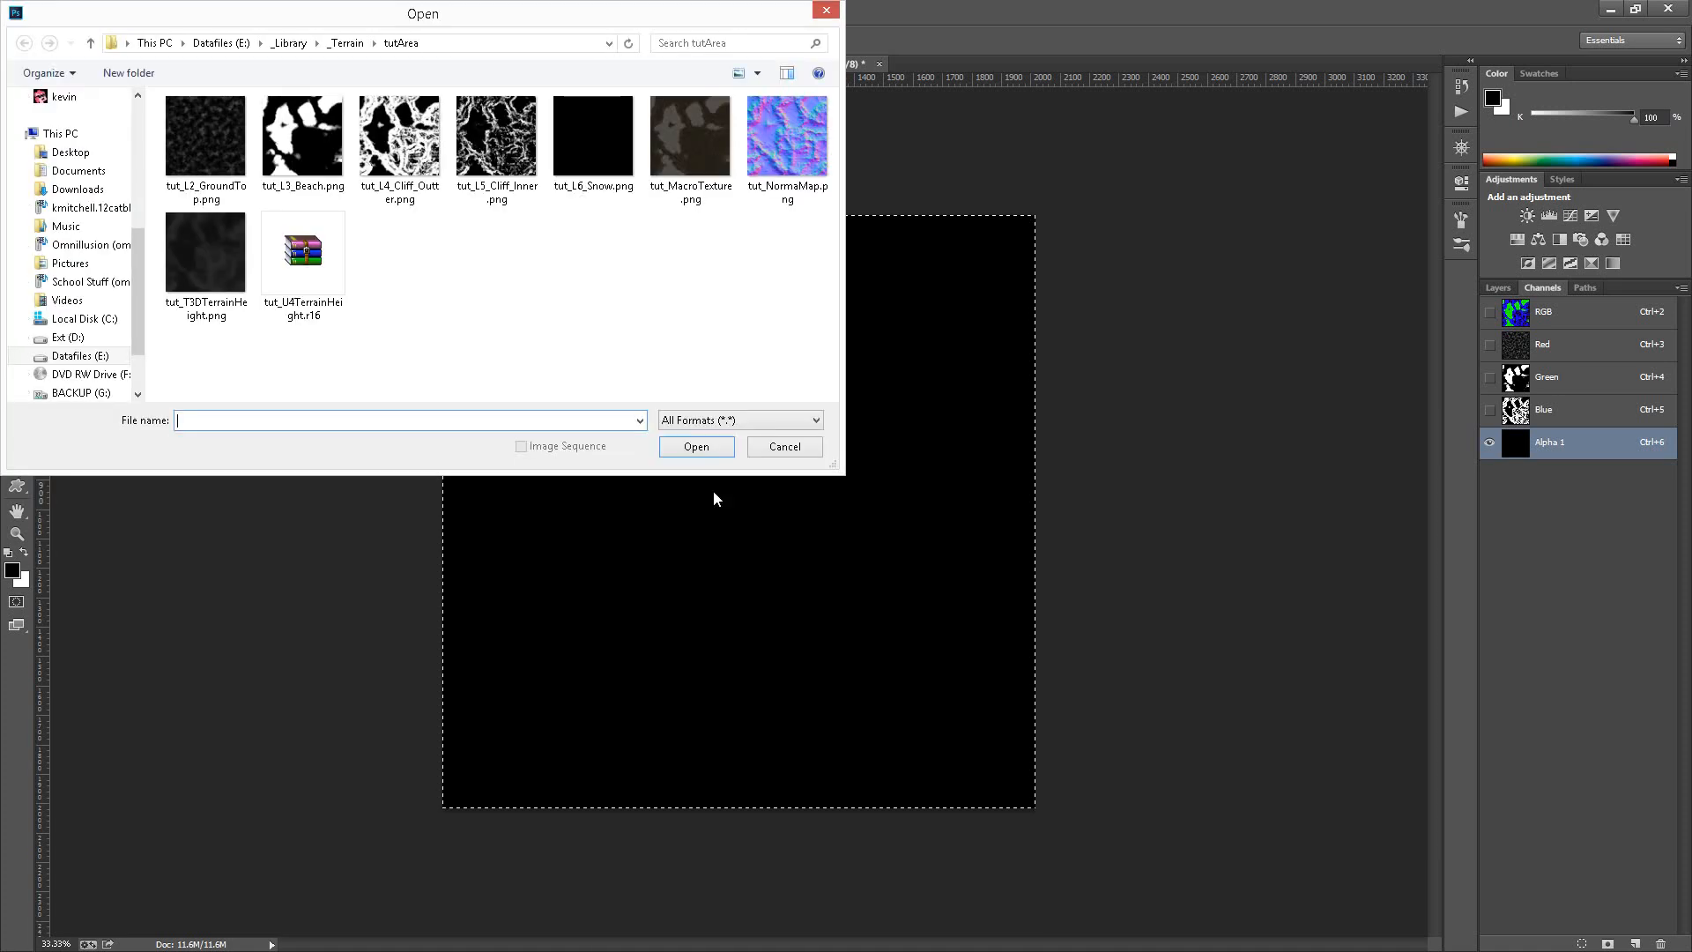
left_click(797, 453)
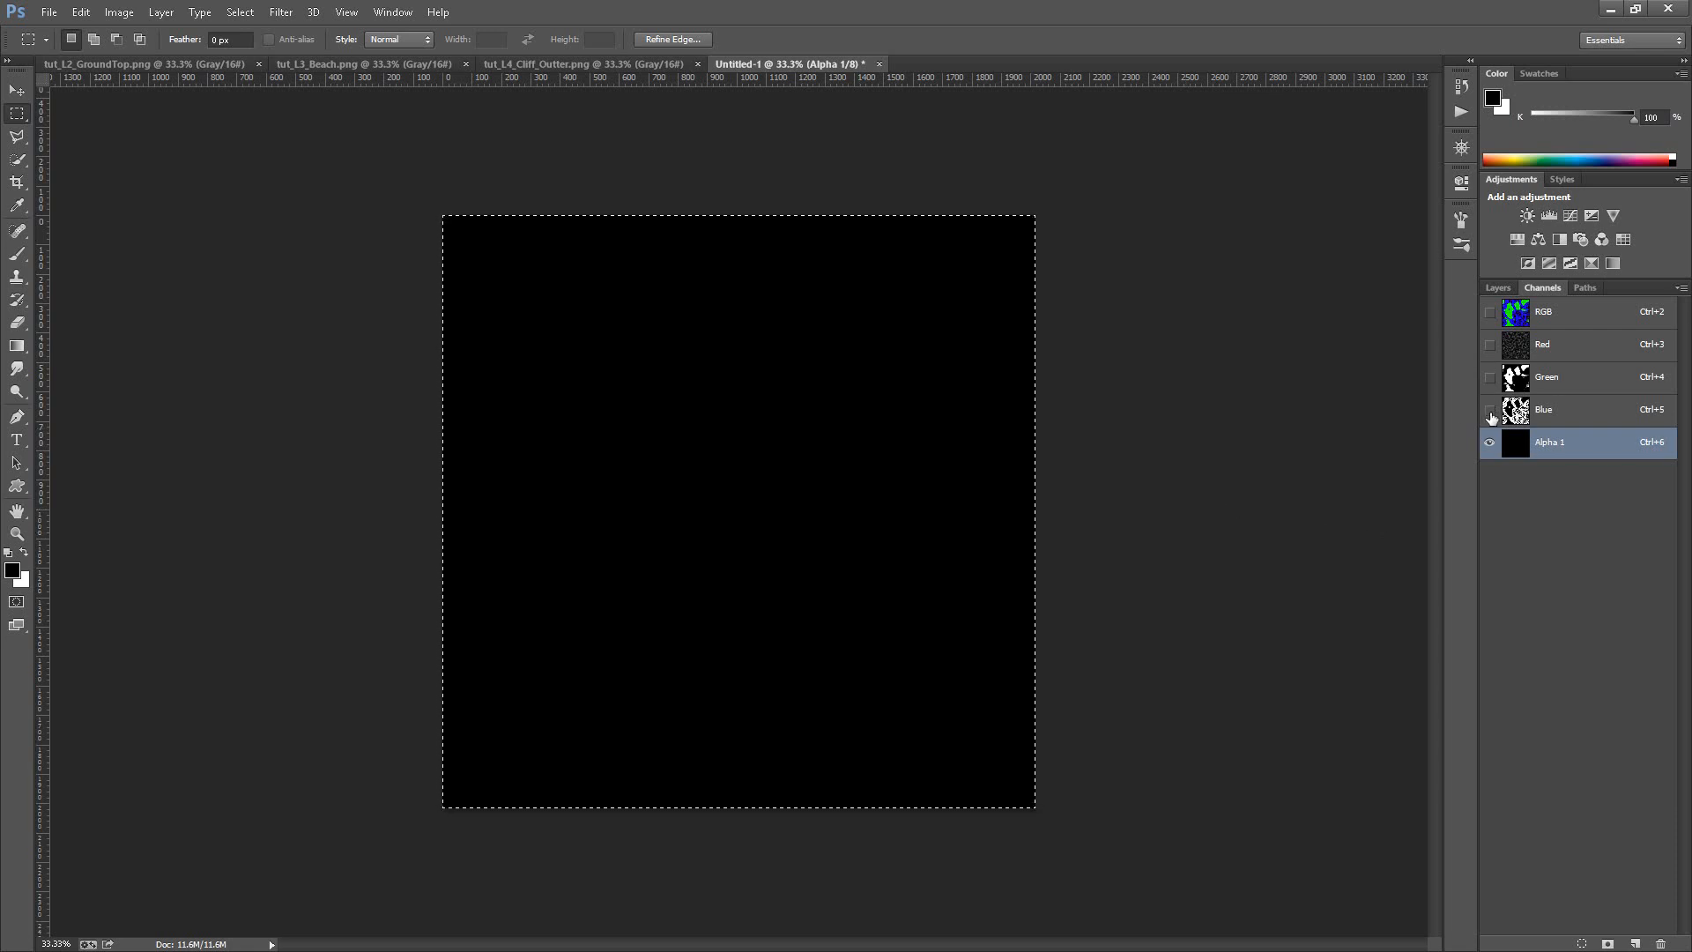
Display all channels of Untitled-1 together and save the document as a PNG named Tutorial in the tutArea folder.
left_click_drag(1491, 416, 1501, 314)
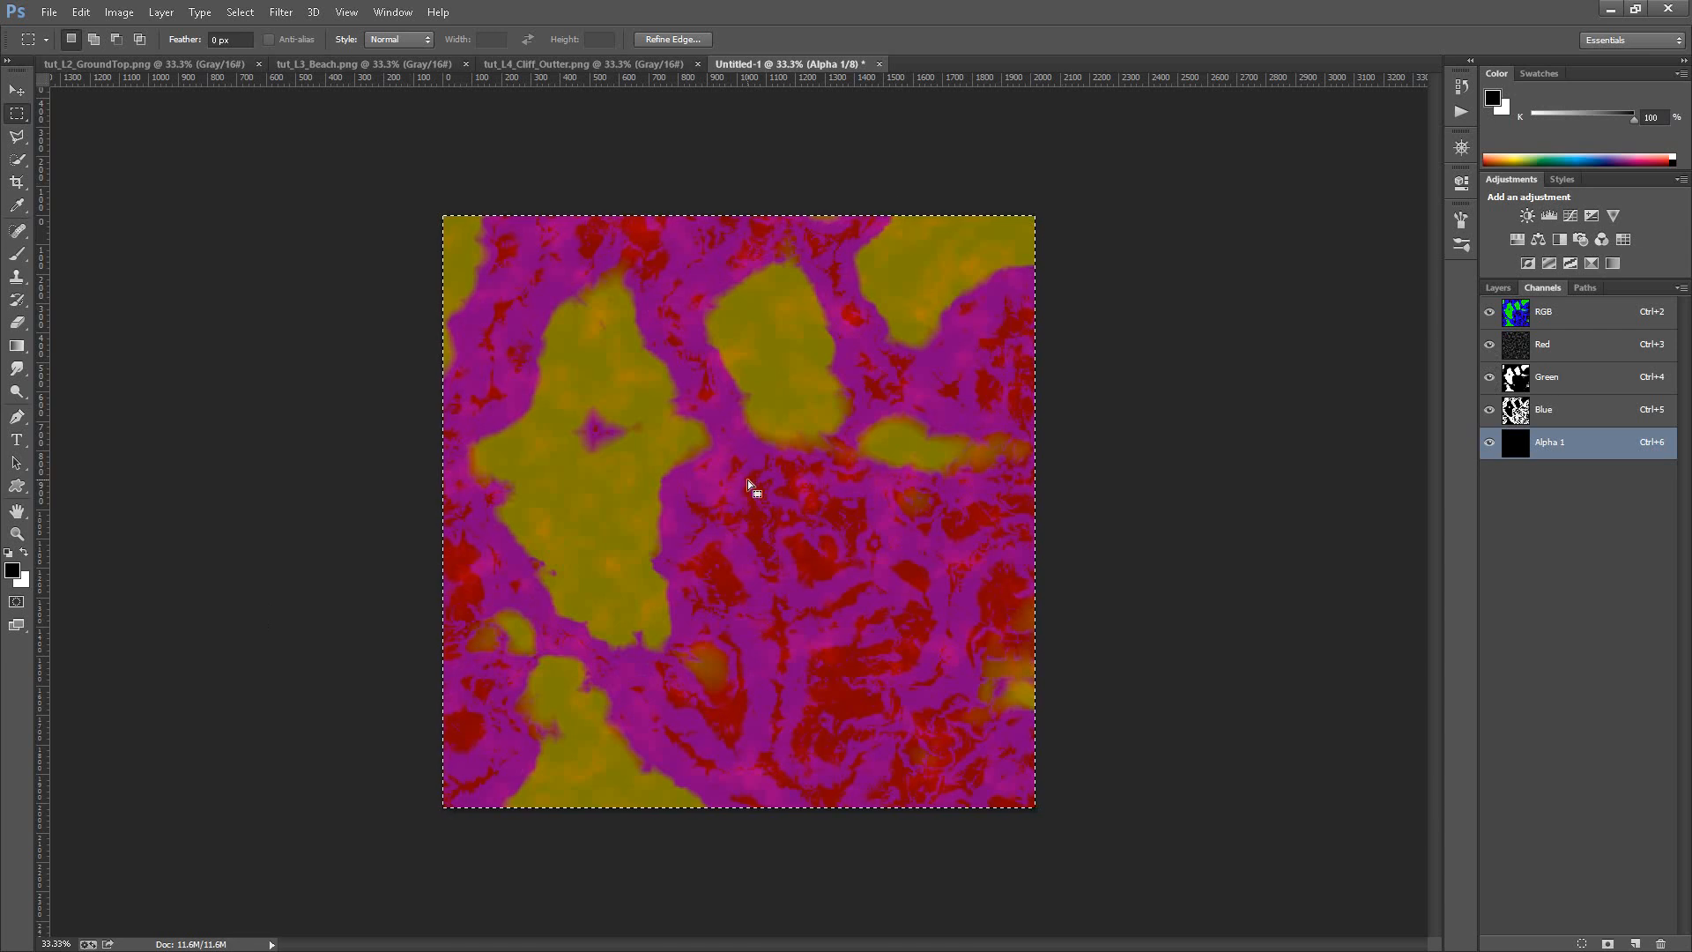
left_click(48, 12)
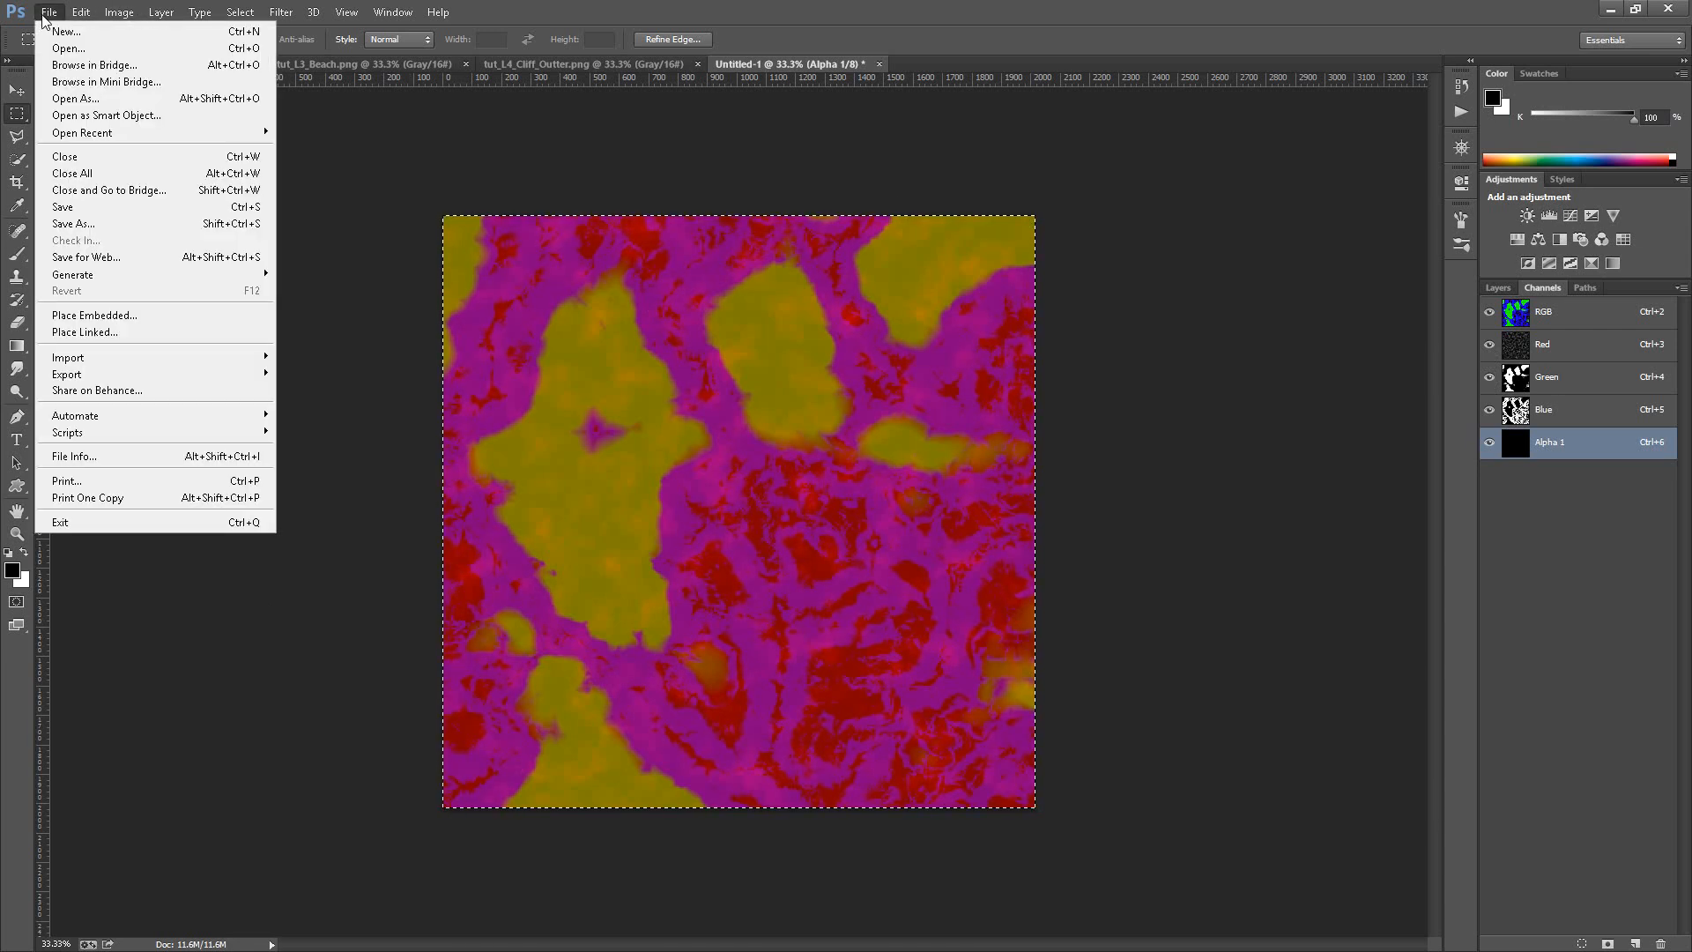
left_click(97, 224)
left_click(286, 407)
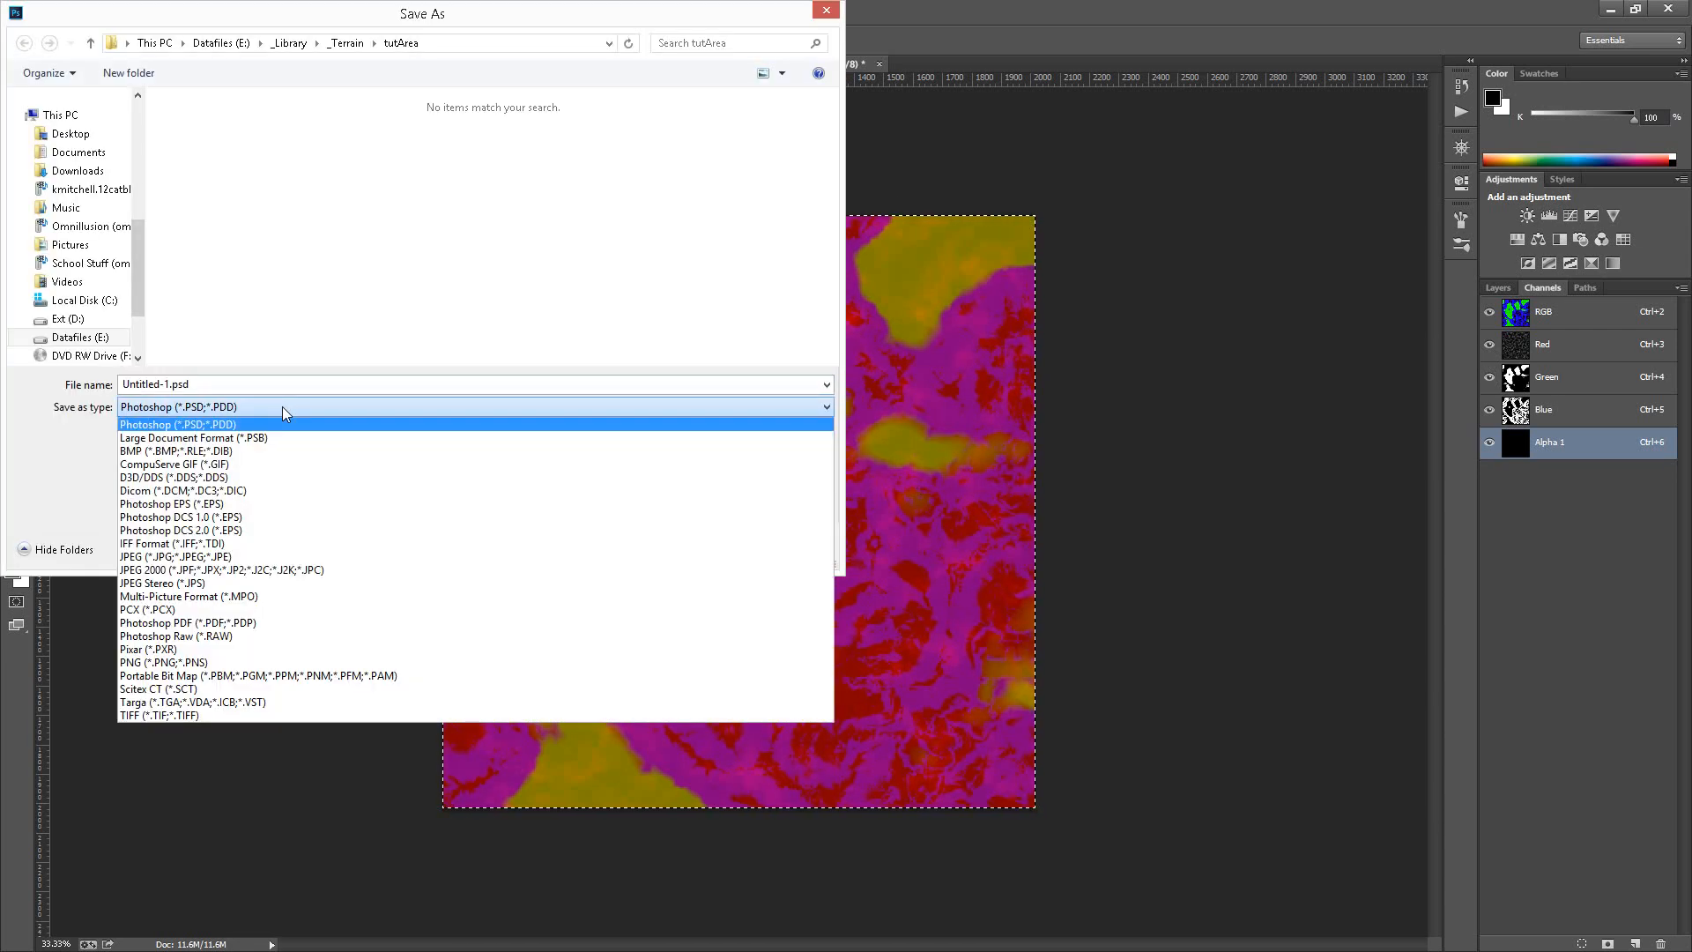
left_click(215, 662)
left_click(242, 385)
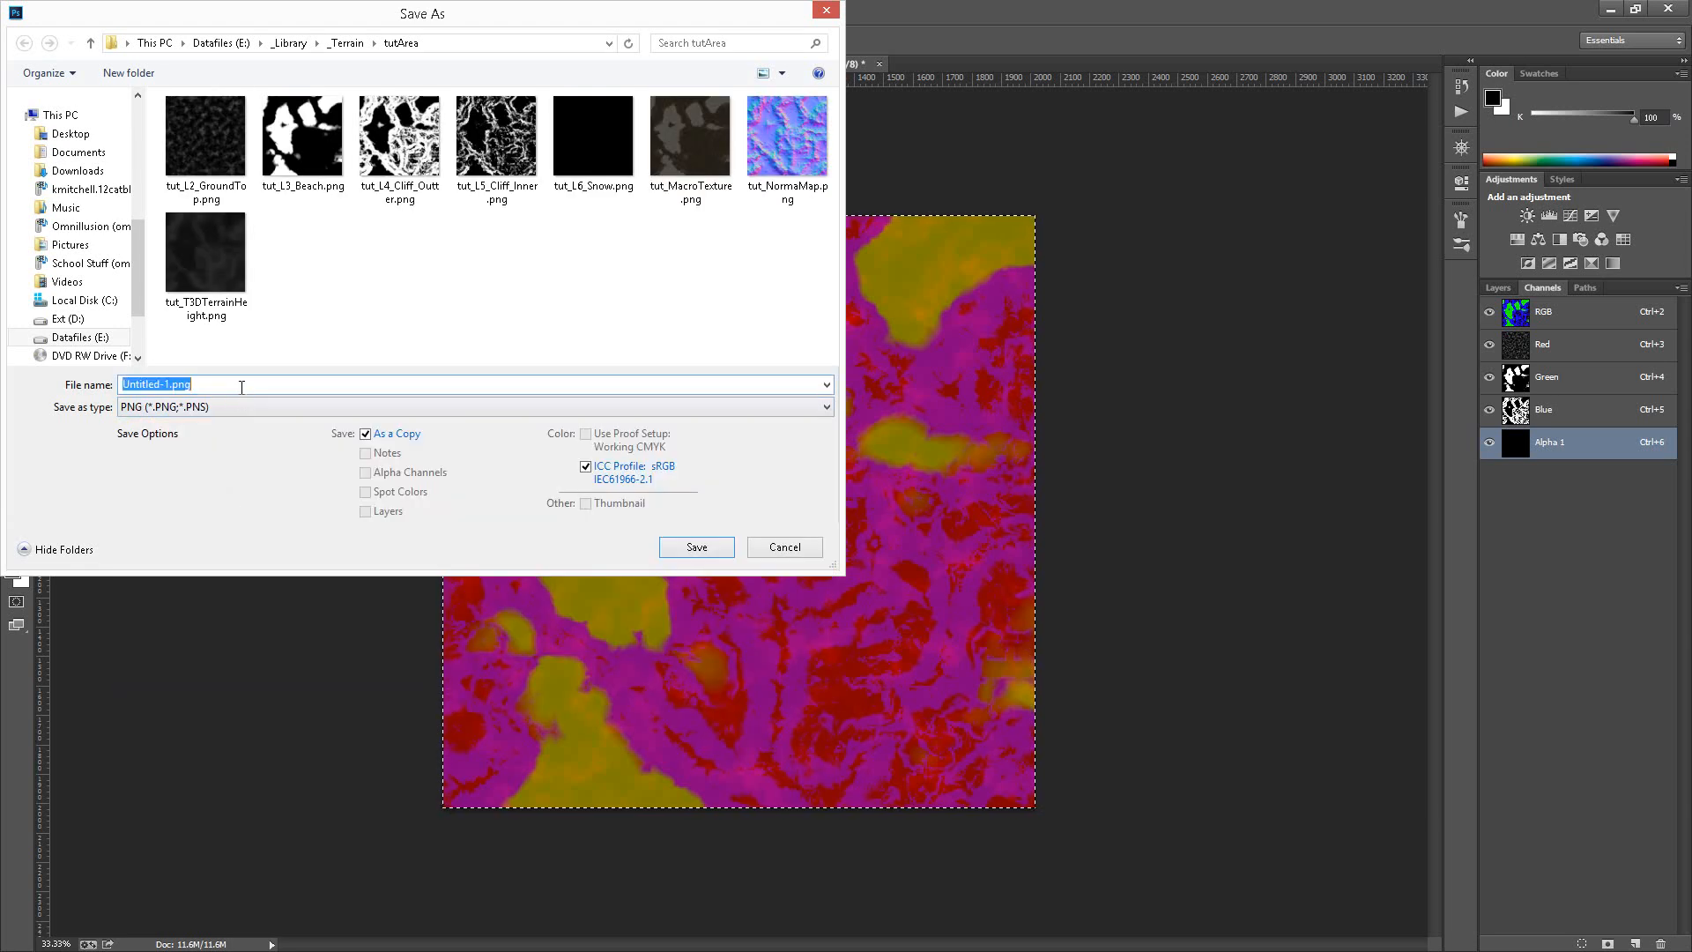
type("Tut")
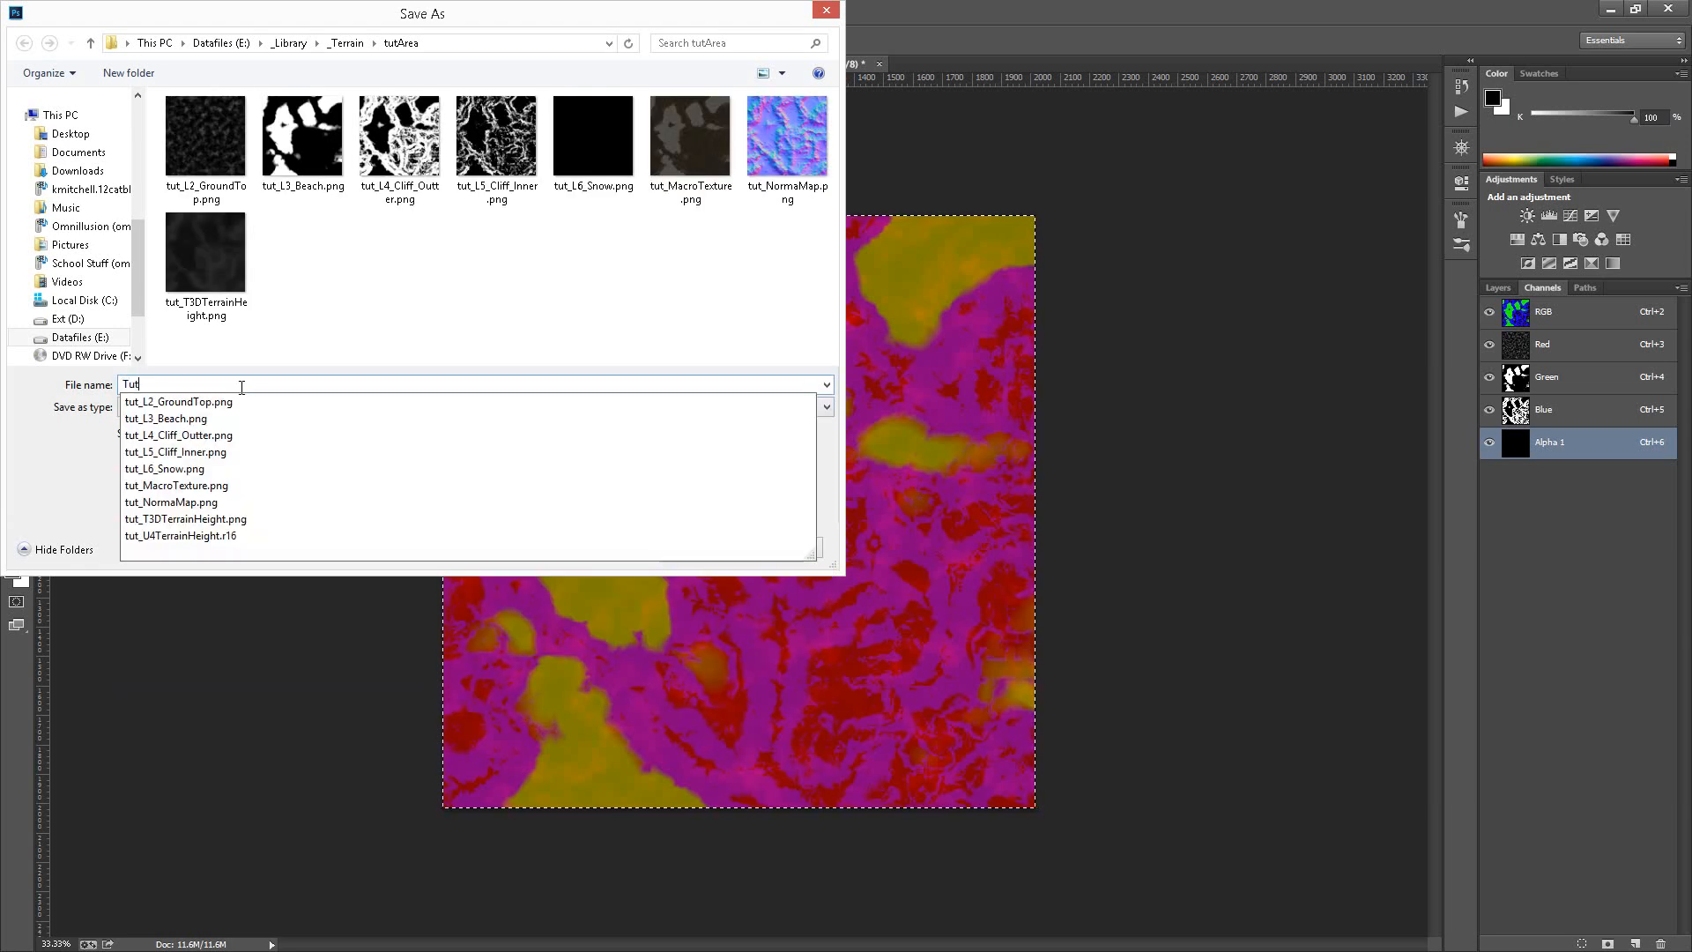
type("orial")
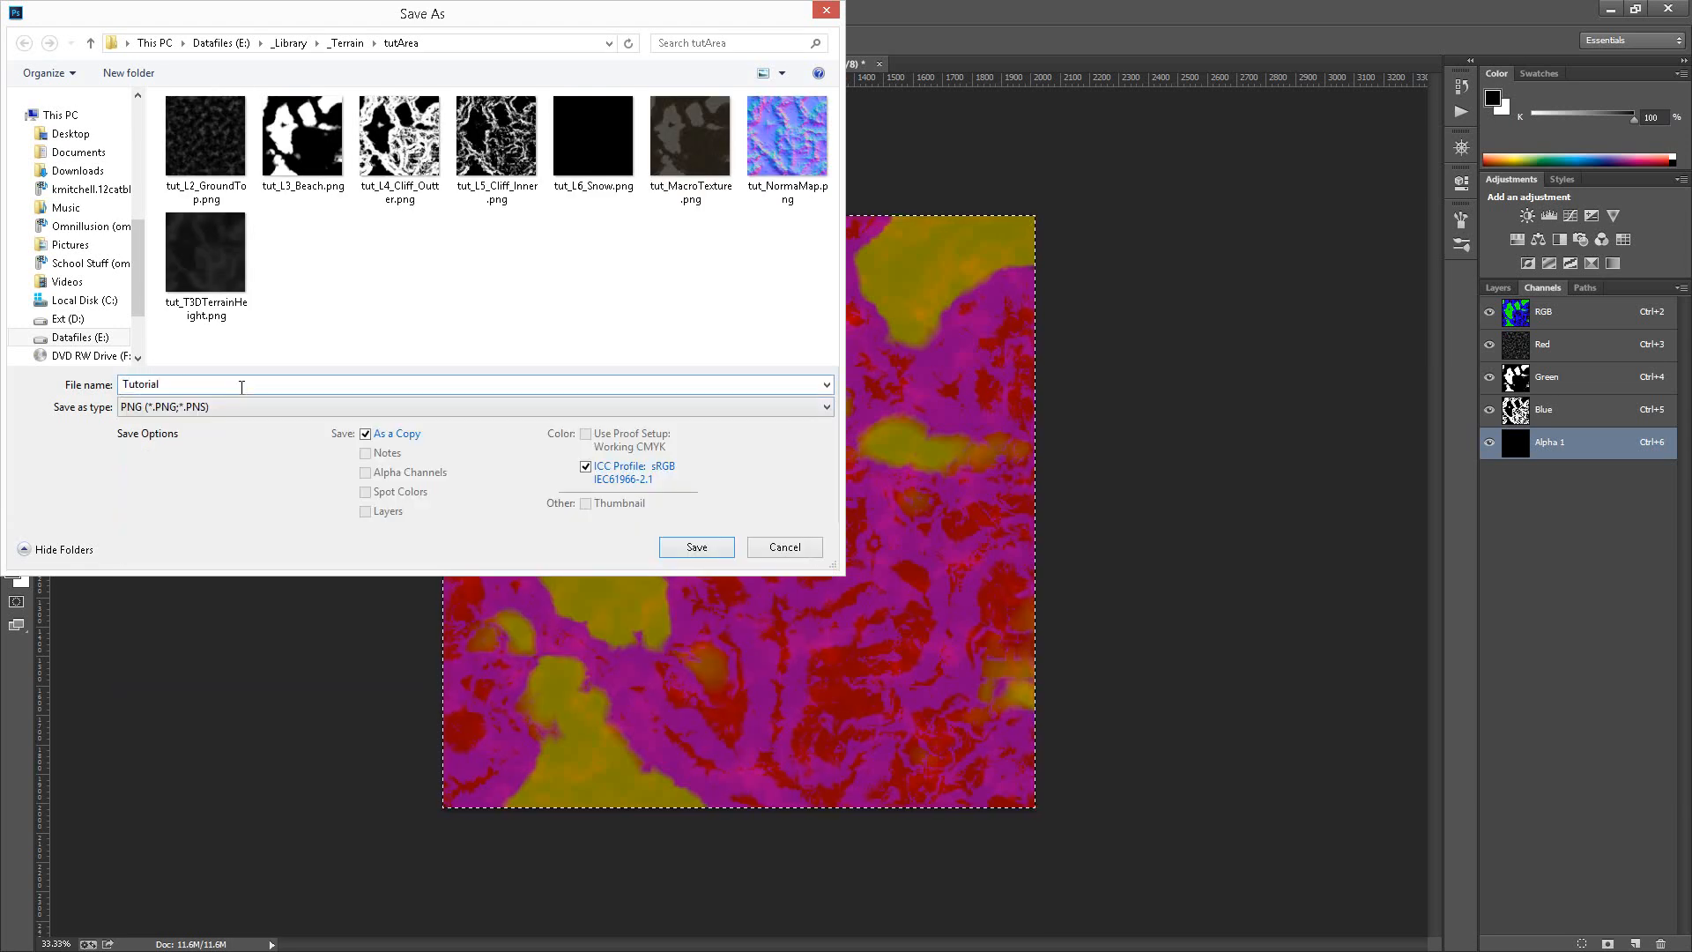
Save the PNG copy as Tutorial_LayerMap in the tutArea folder, using smallest compression and no interlacing.
type("_LayerMap")
key("Return")
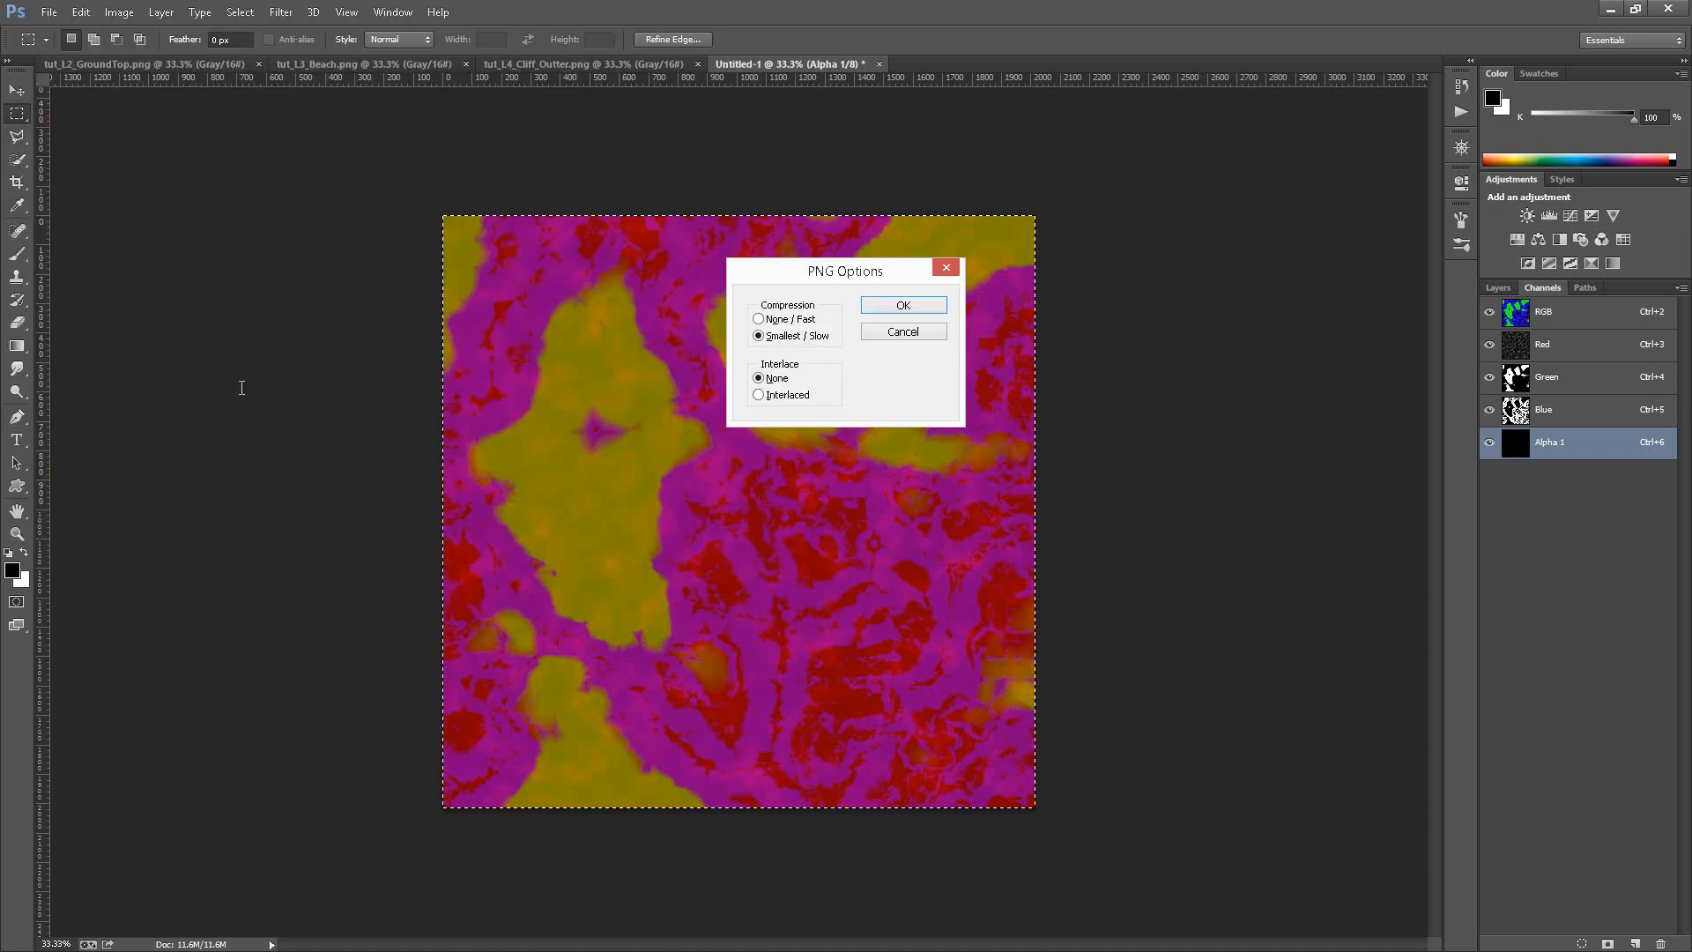
key("Return")
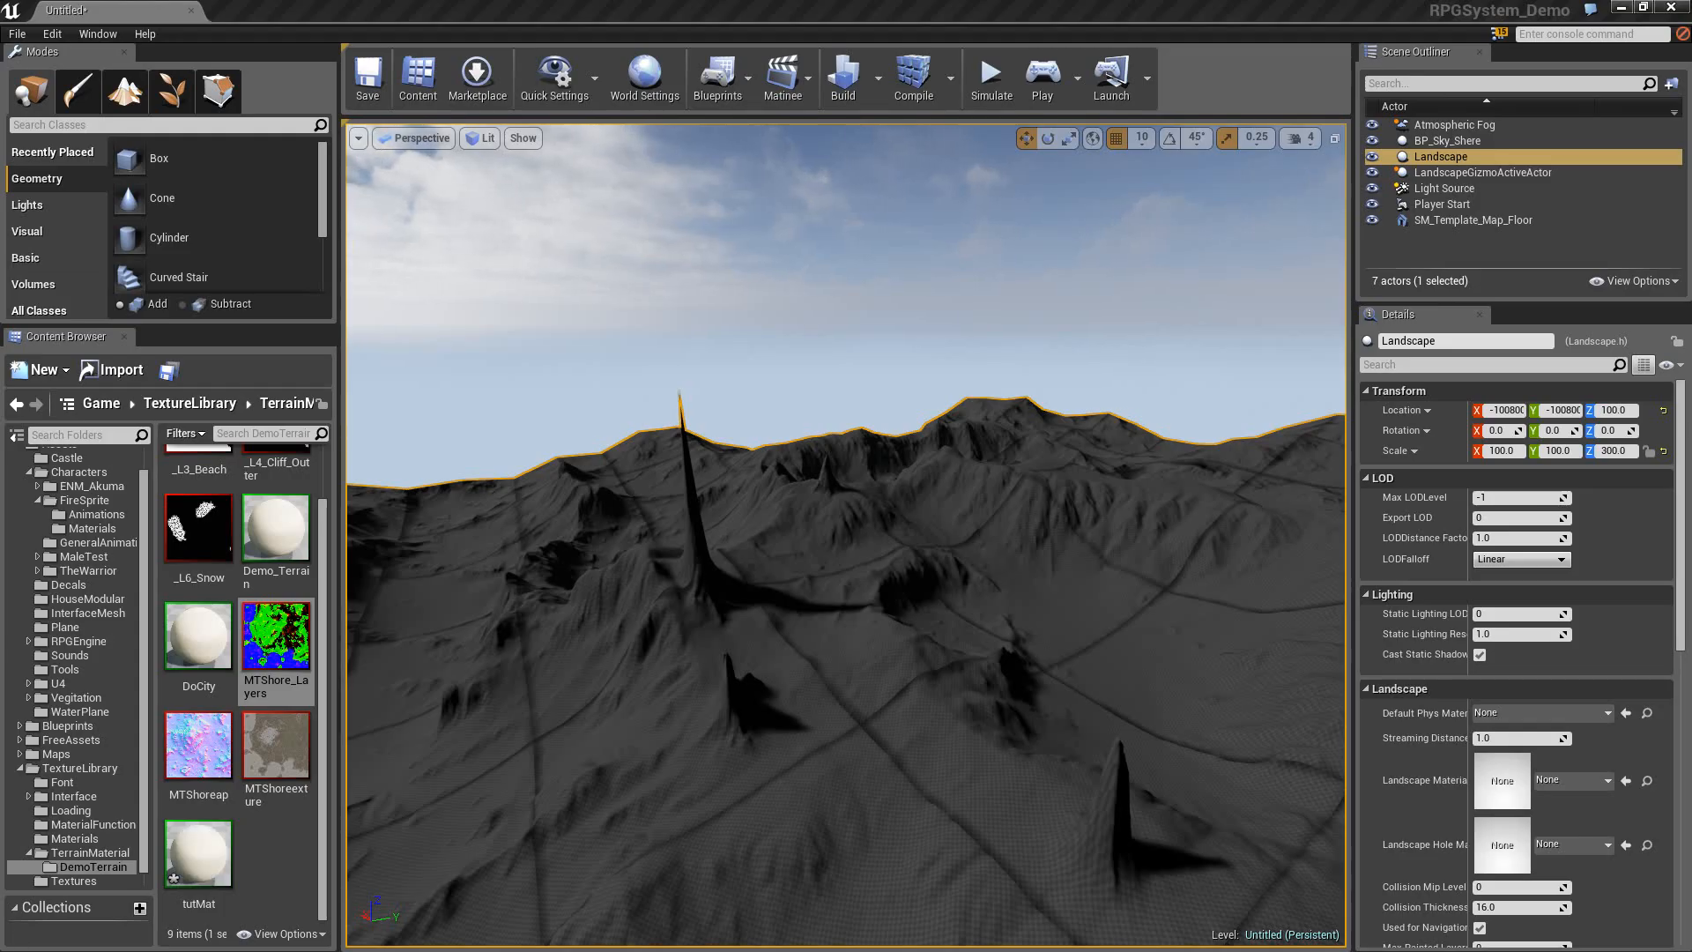
Switch to the Unreal Editor and create a new folder named tutmap inside DemoTerrain.
left_click(288, 846)
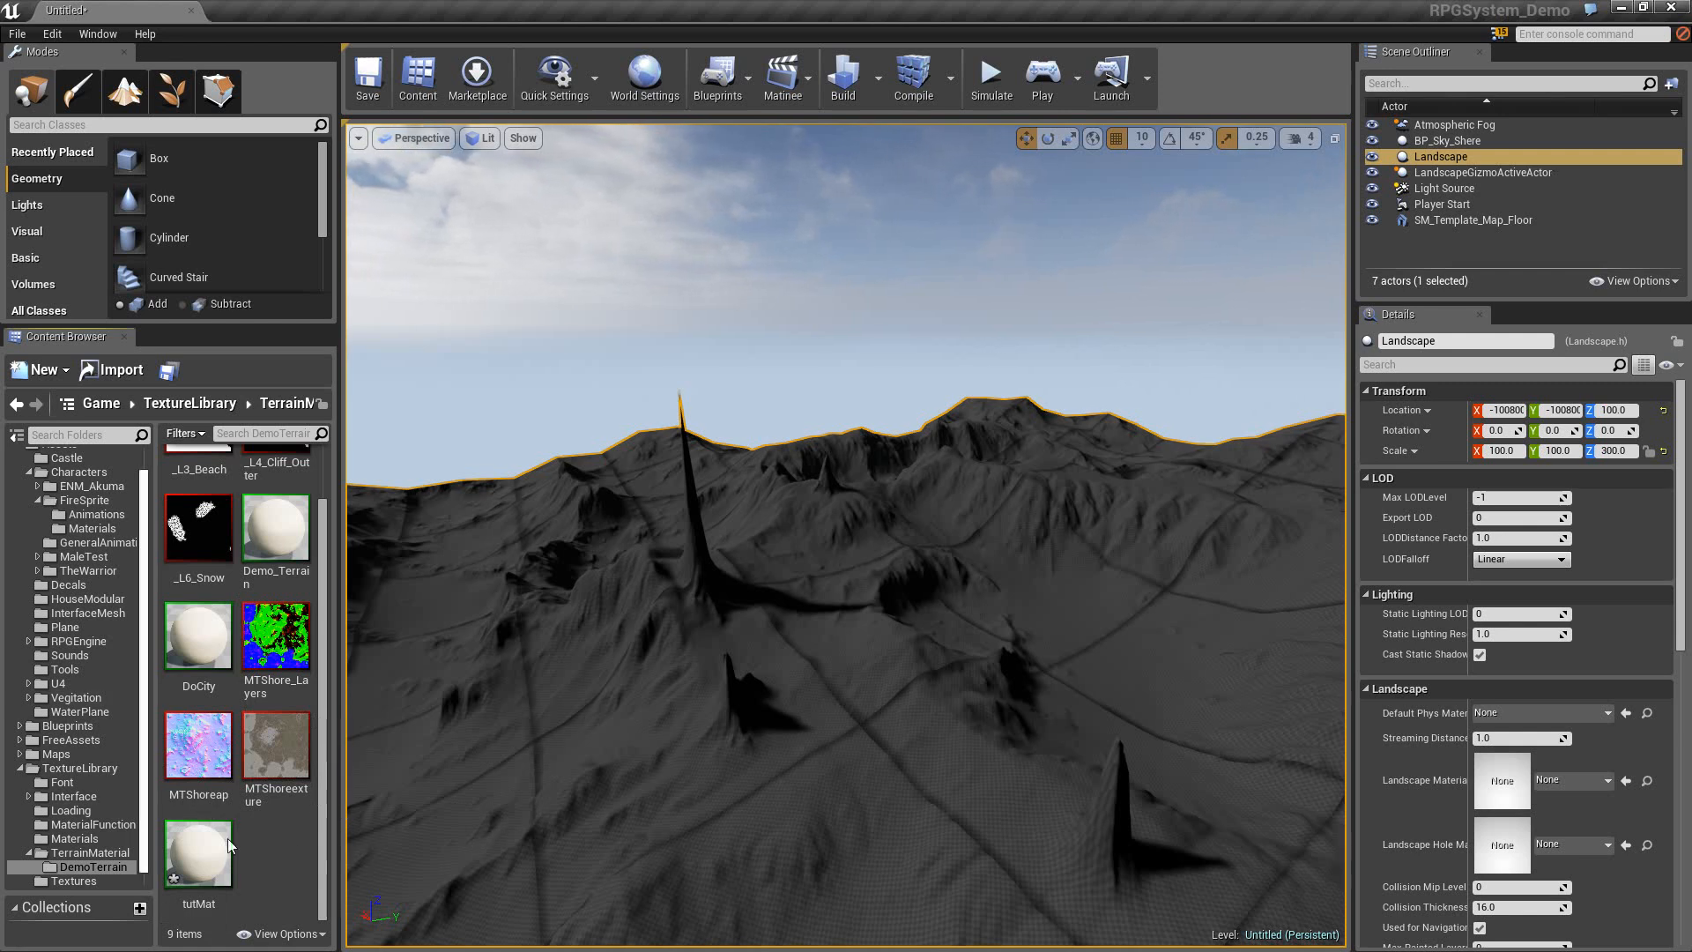
right_click(305, 865)
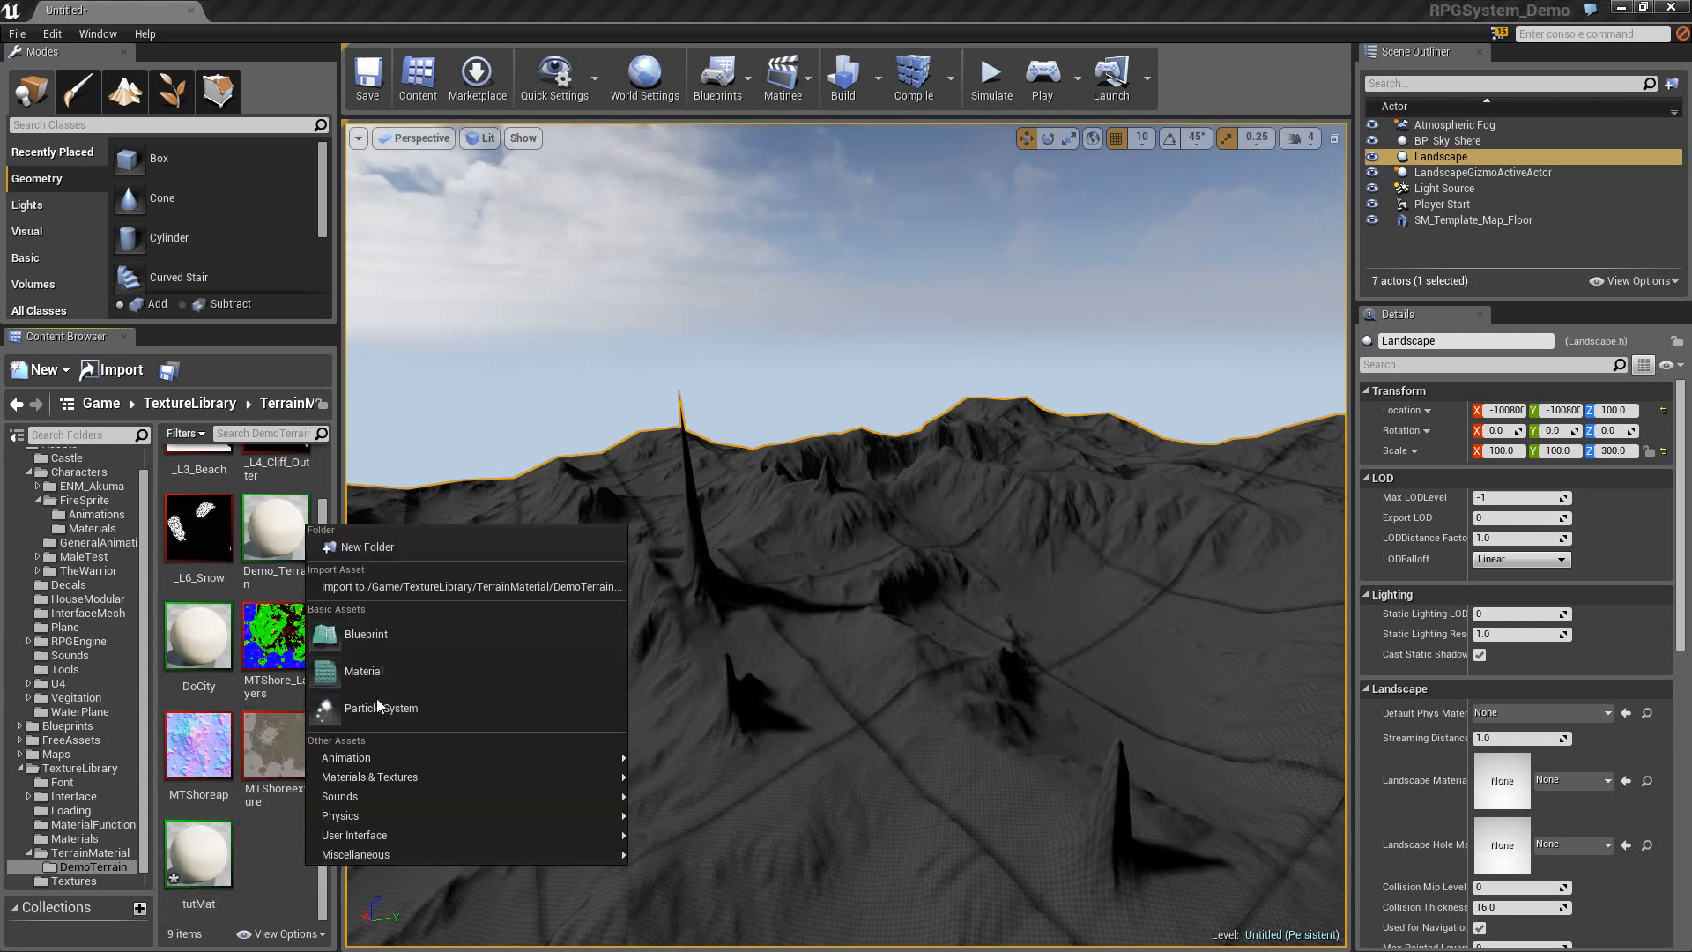
left_click(388, 546)
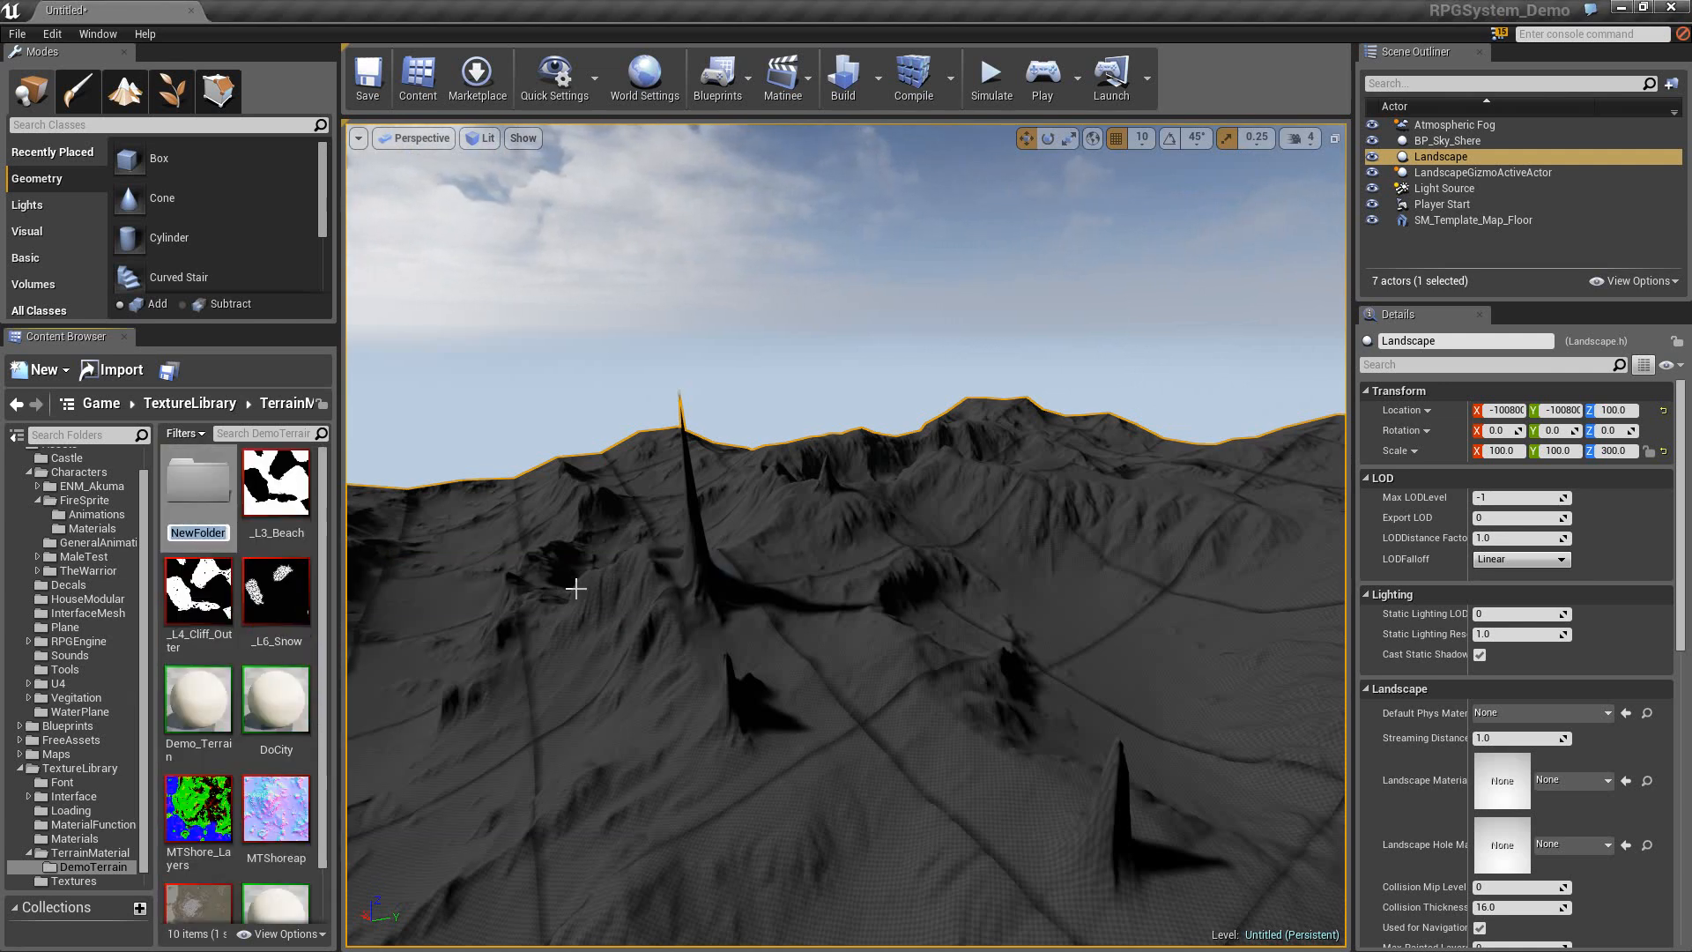
type("tut")
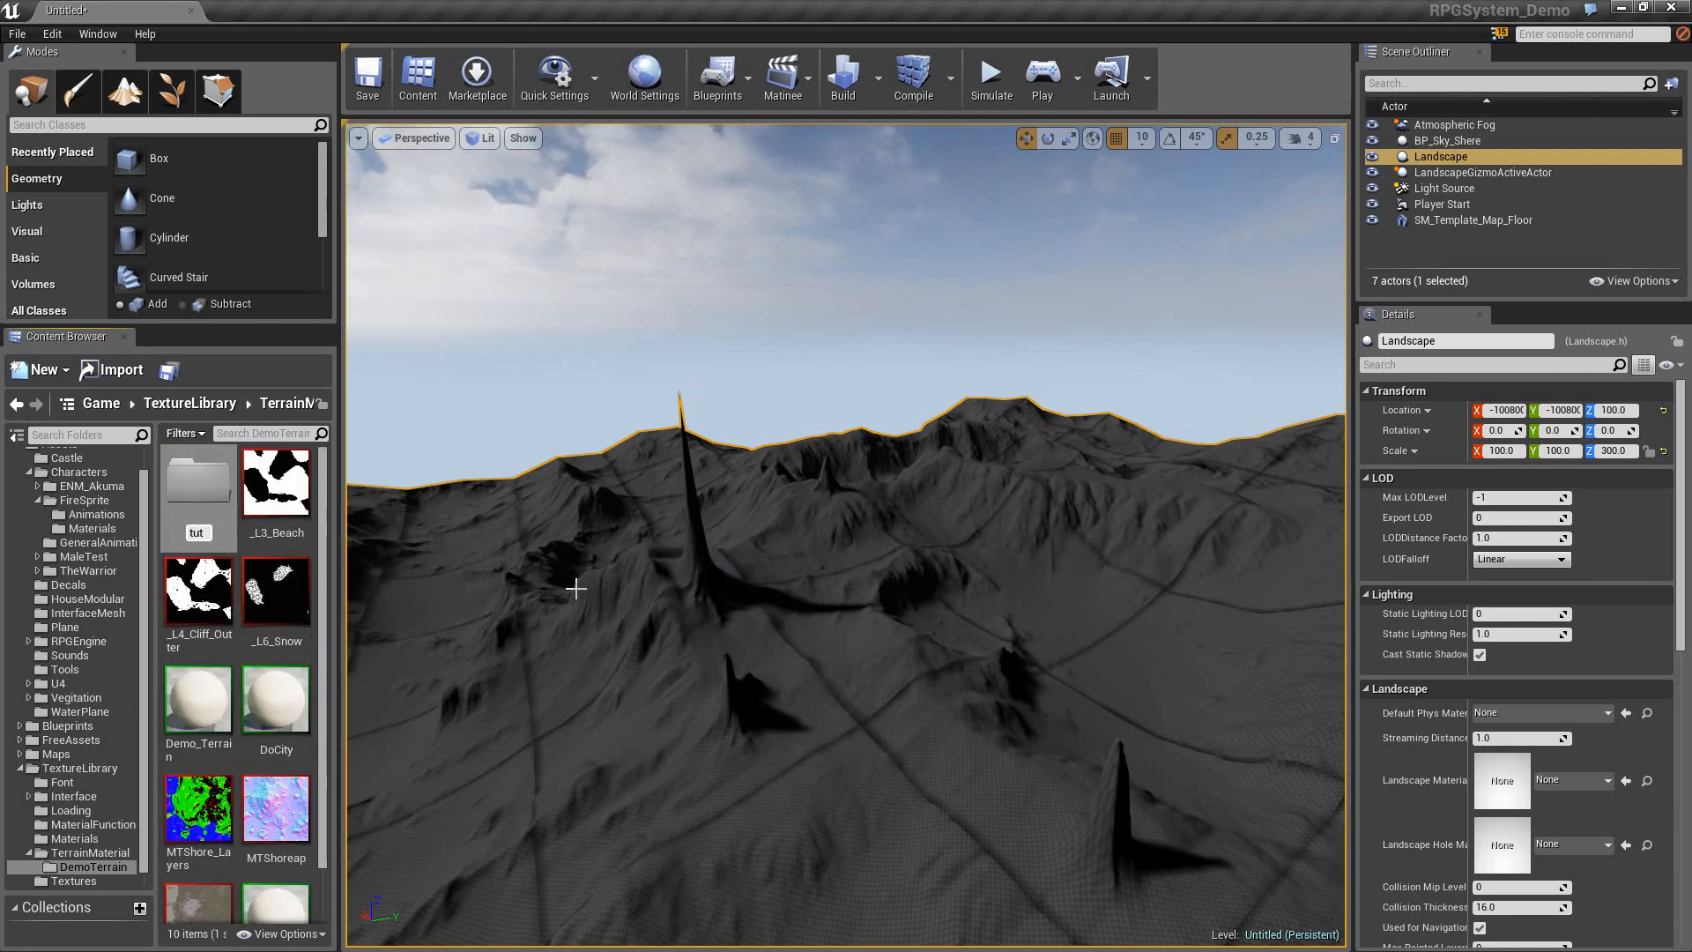
type("map")
key("Return")
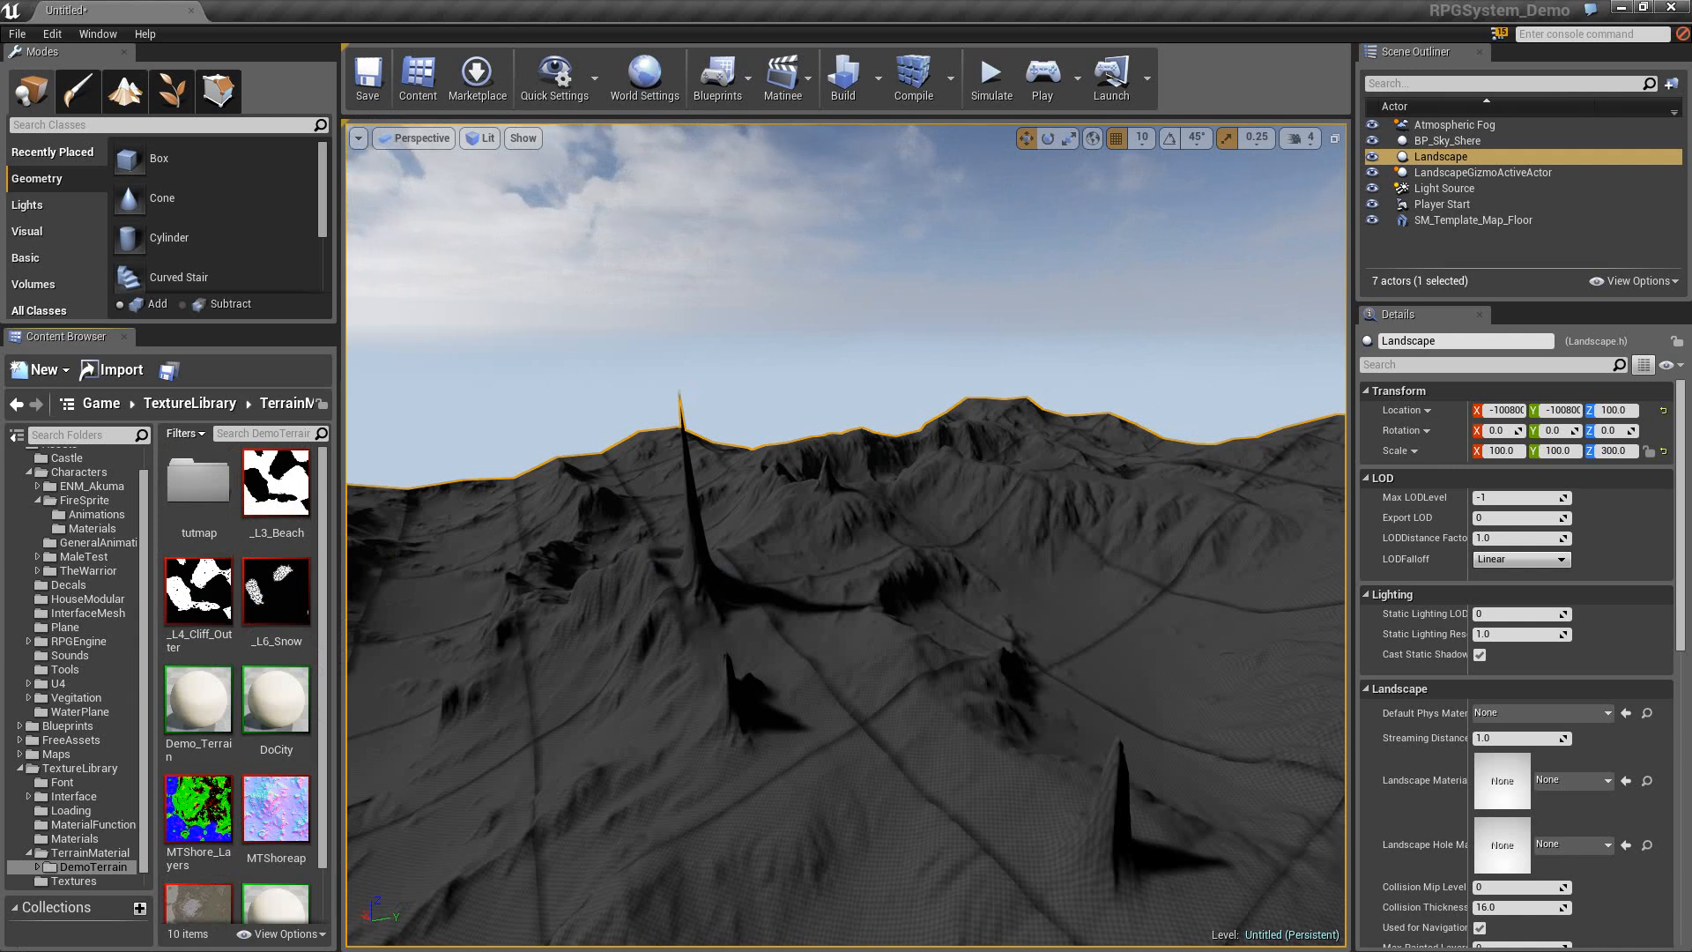
Move the tutMat material into the tutmap folder.
left_click(194, 824)
scroll(194, 825, "down", 2)
left_click(284, 877)
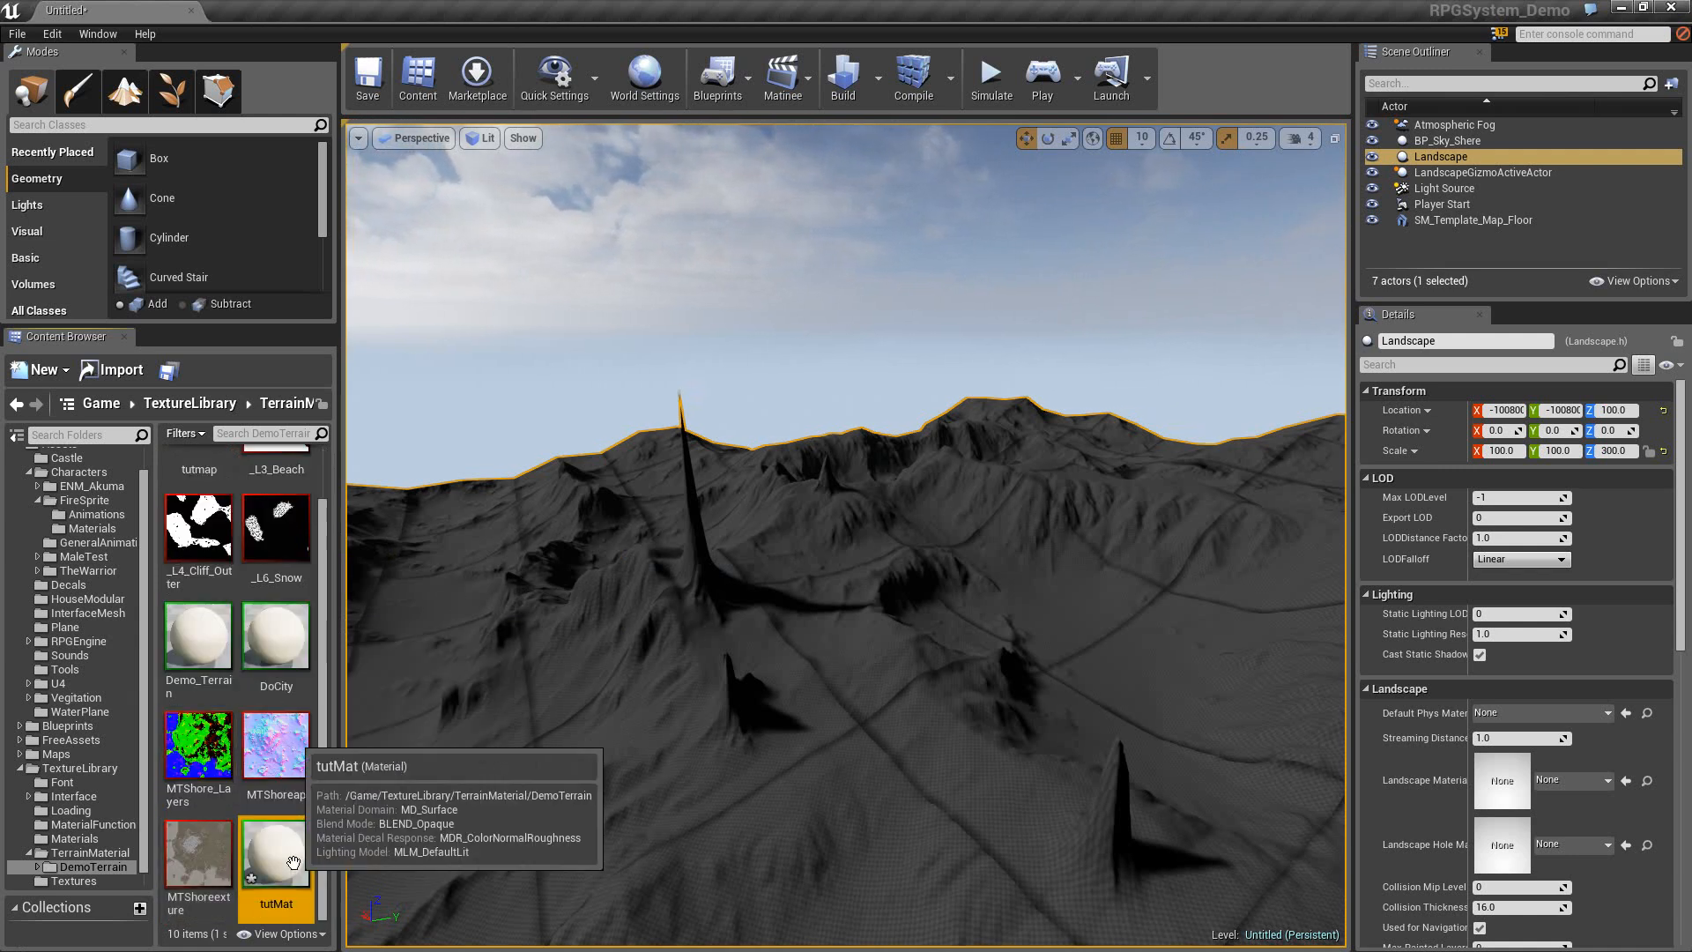
left_click_drag(287, 882, 181, 485)
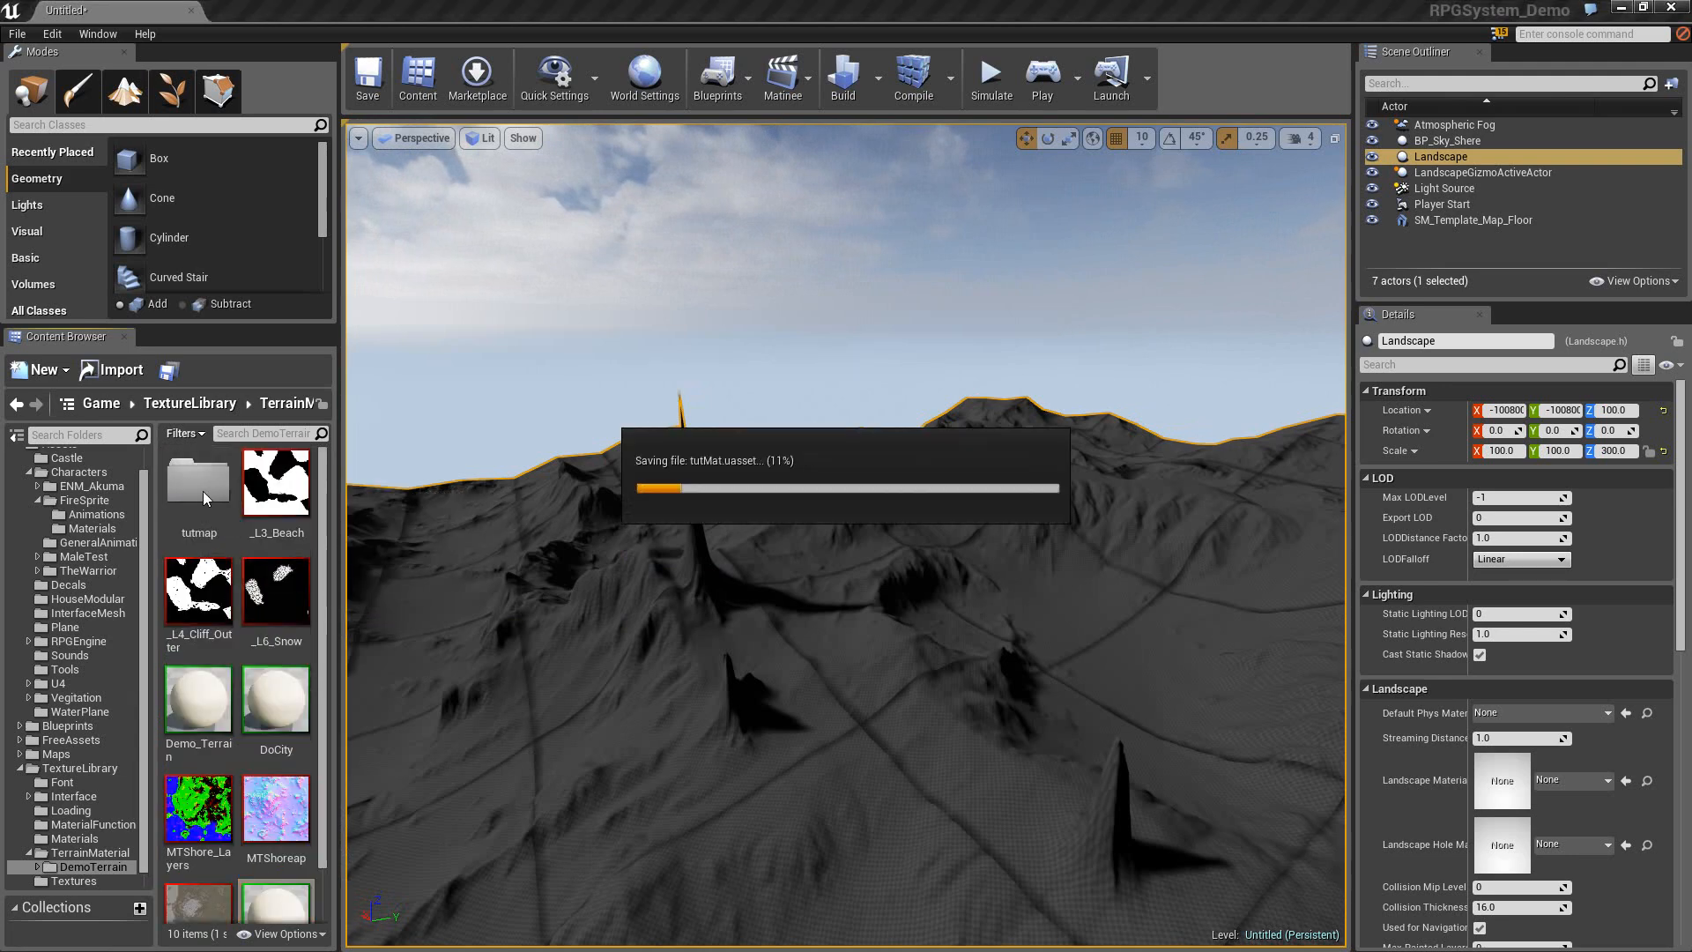
Move the tutmap folder directly under TextureLibrary and open it there.
left_click(203, 492)
left_click_drag(191, 520, 88, 767)
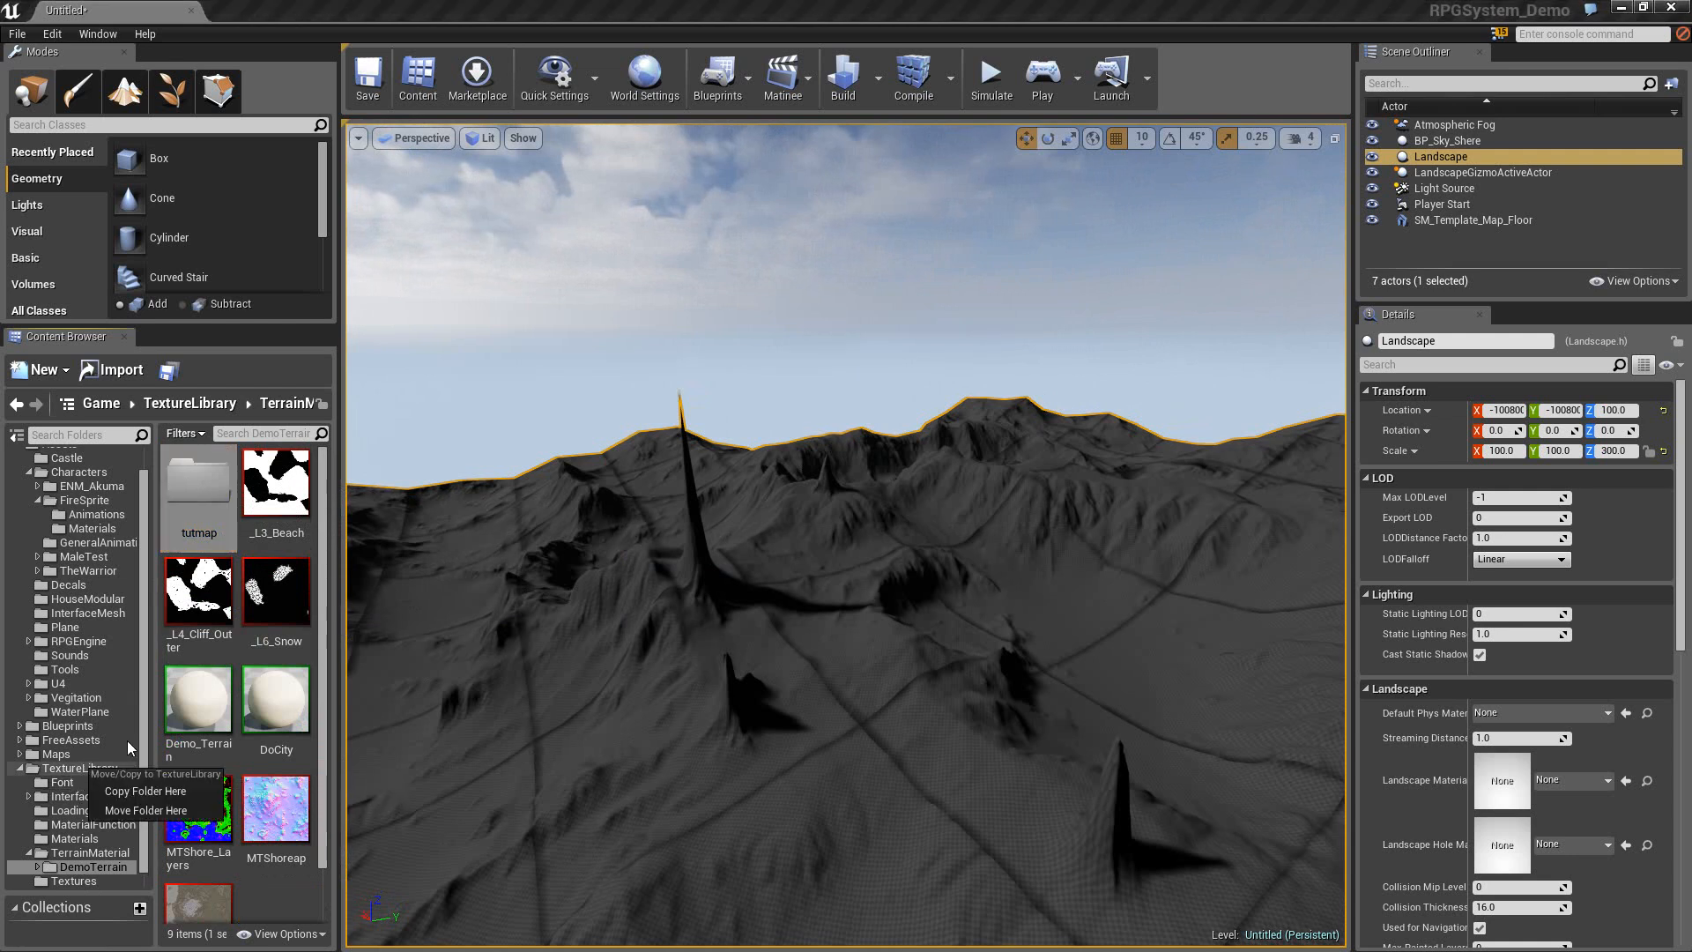
left_click(124, 810)
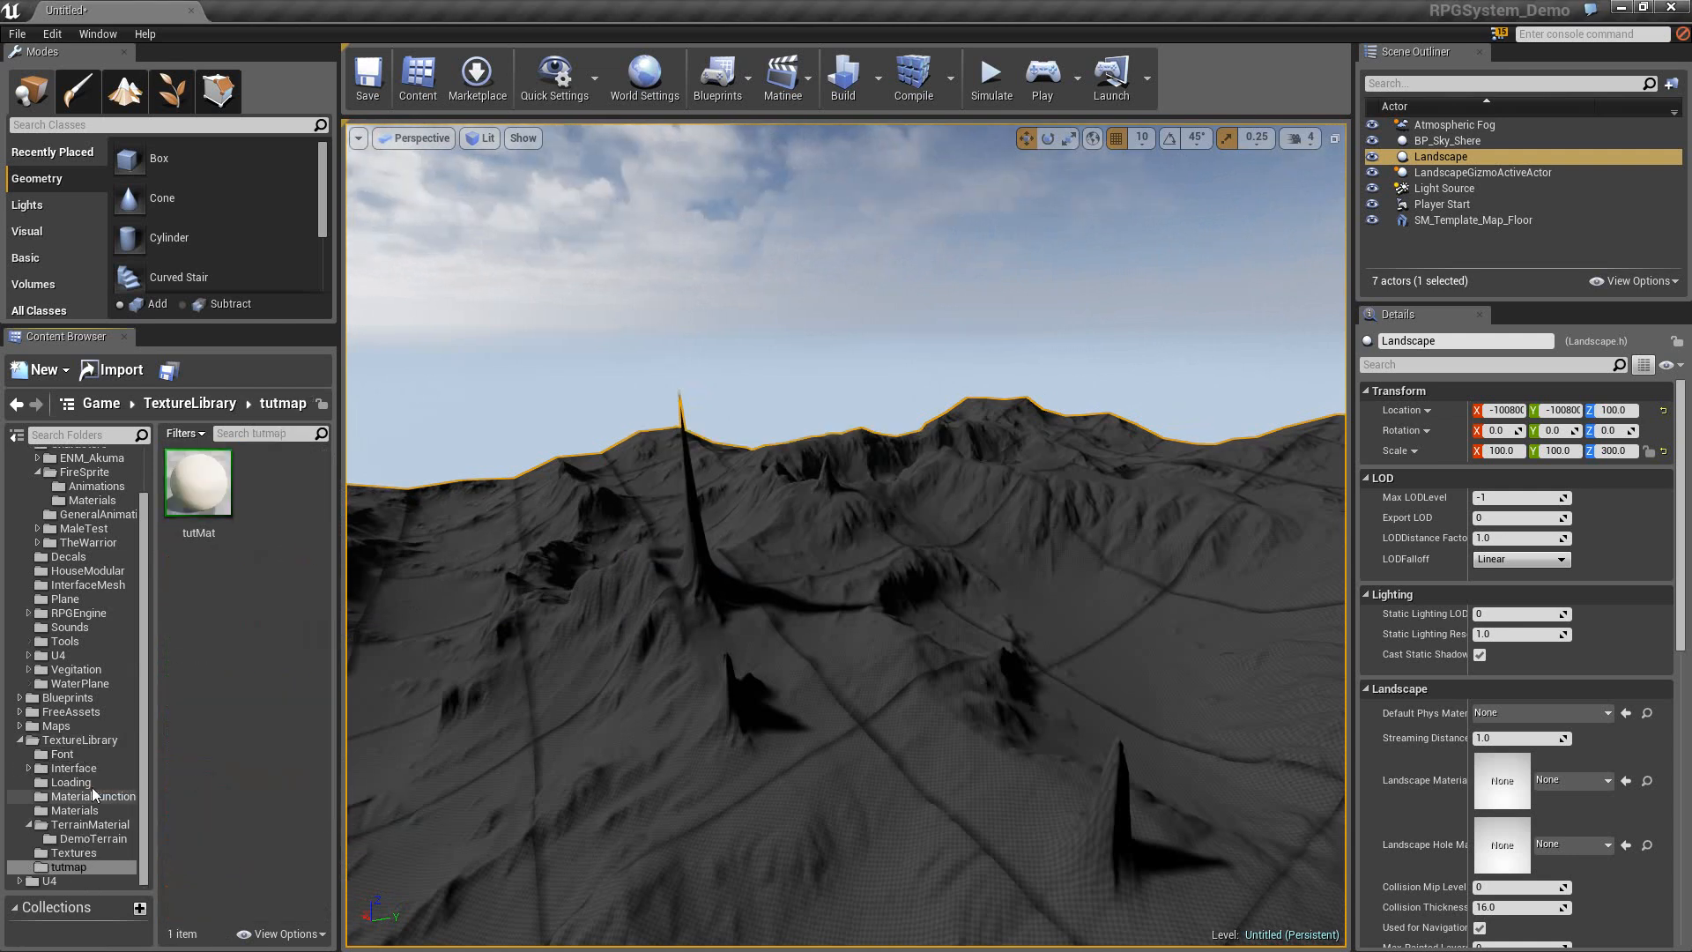
left_click(72, 737)
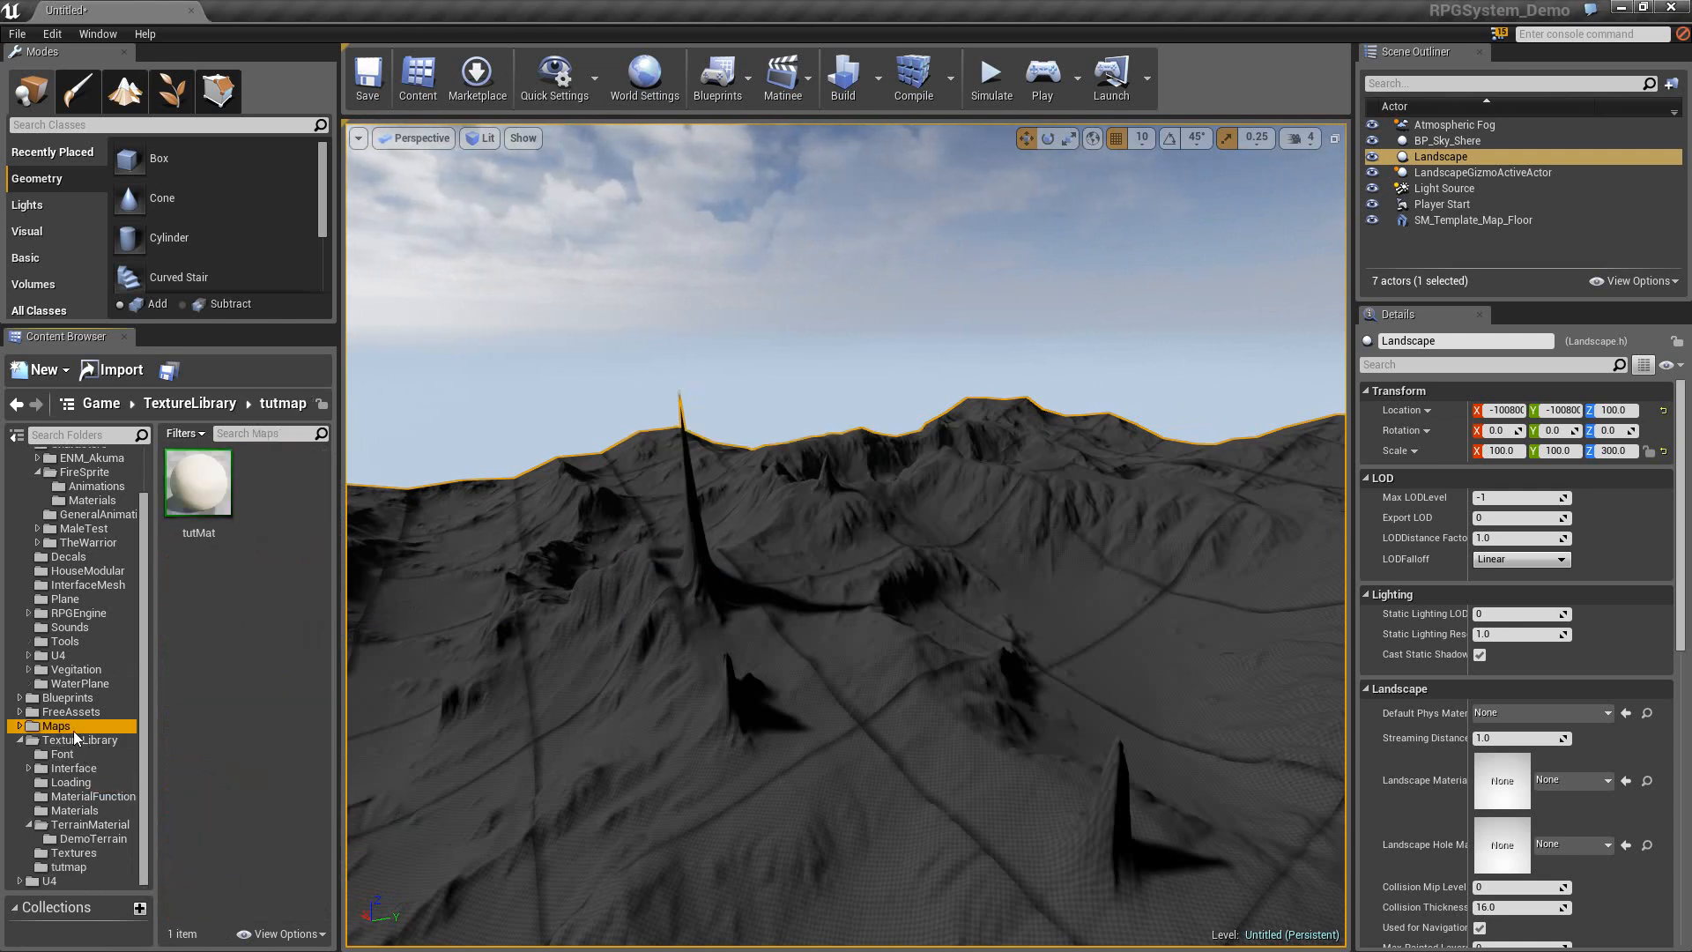
left_click(75, 867)
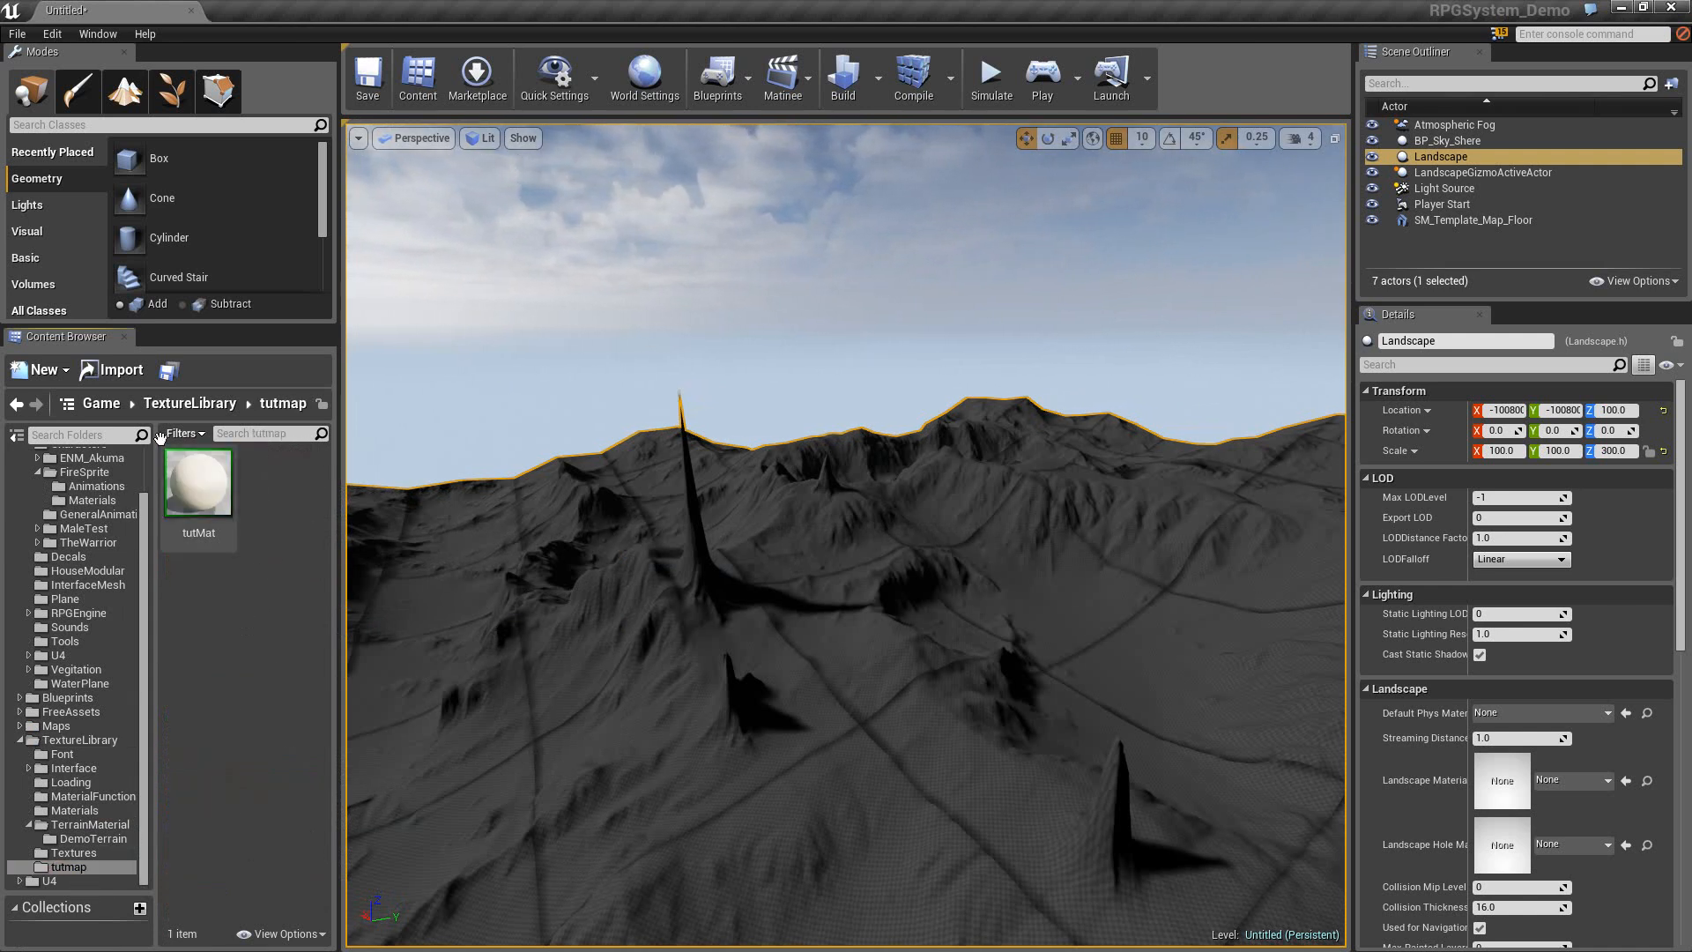
Start an asset import into tutmap and browse to the _Terrain folder inside _Library on the Datafiles (E:) drive.
left_click(113, 370)
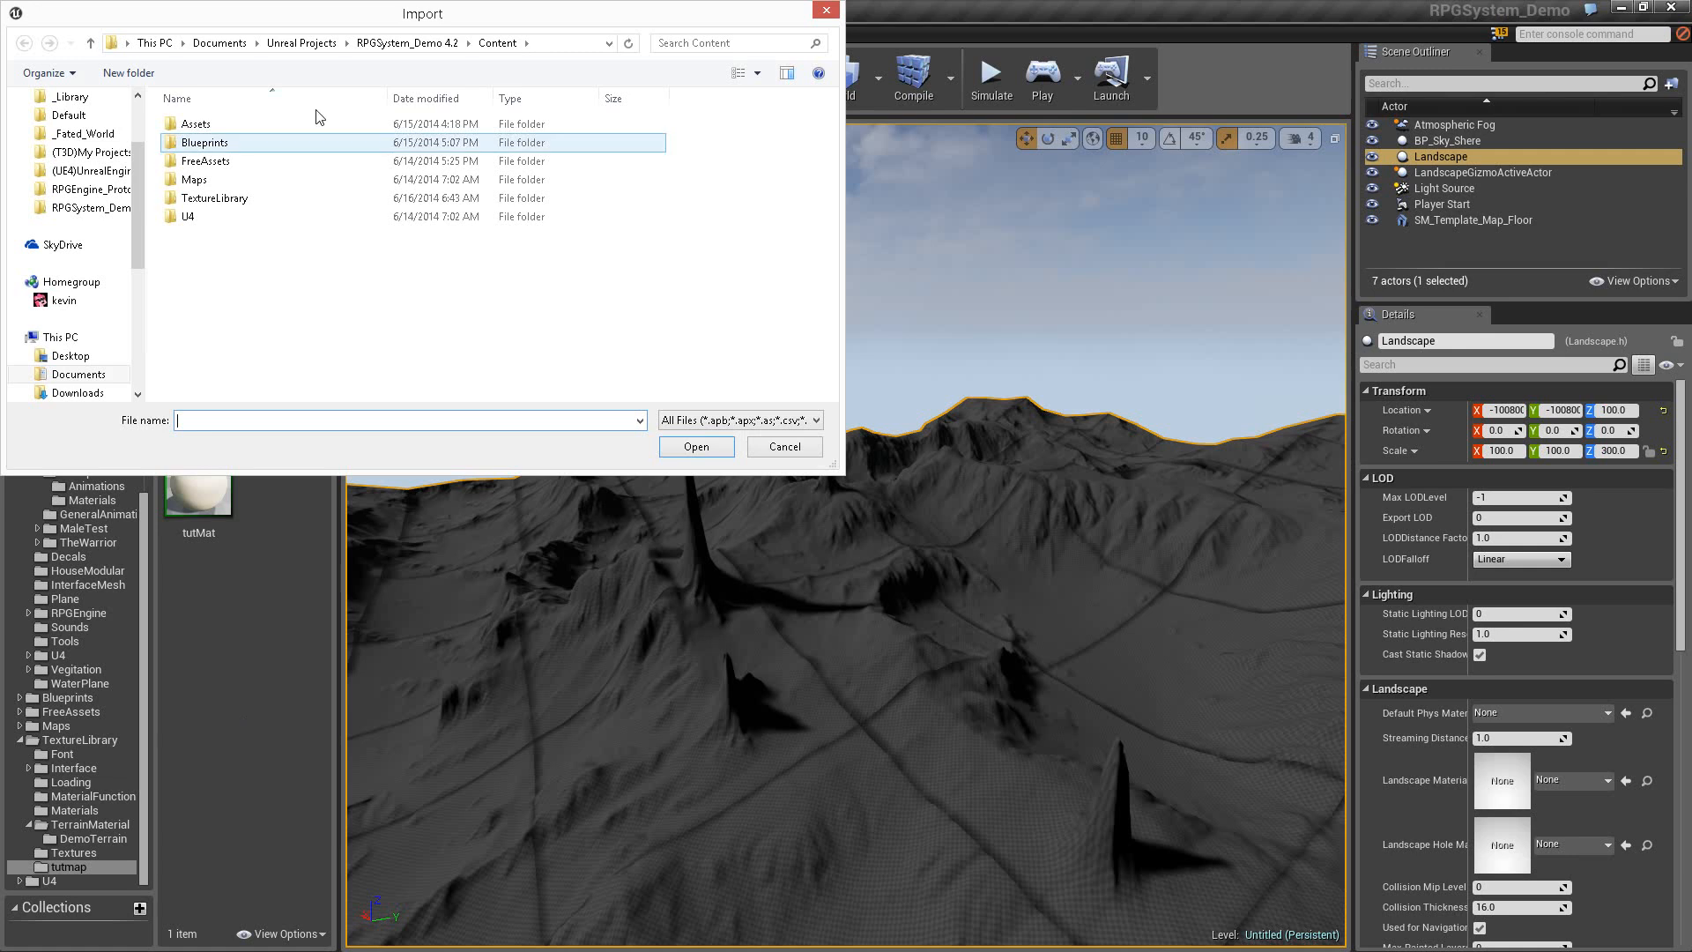
left_click(70, 97)
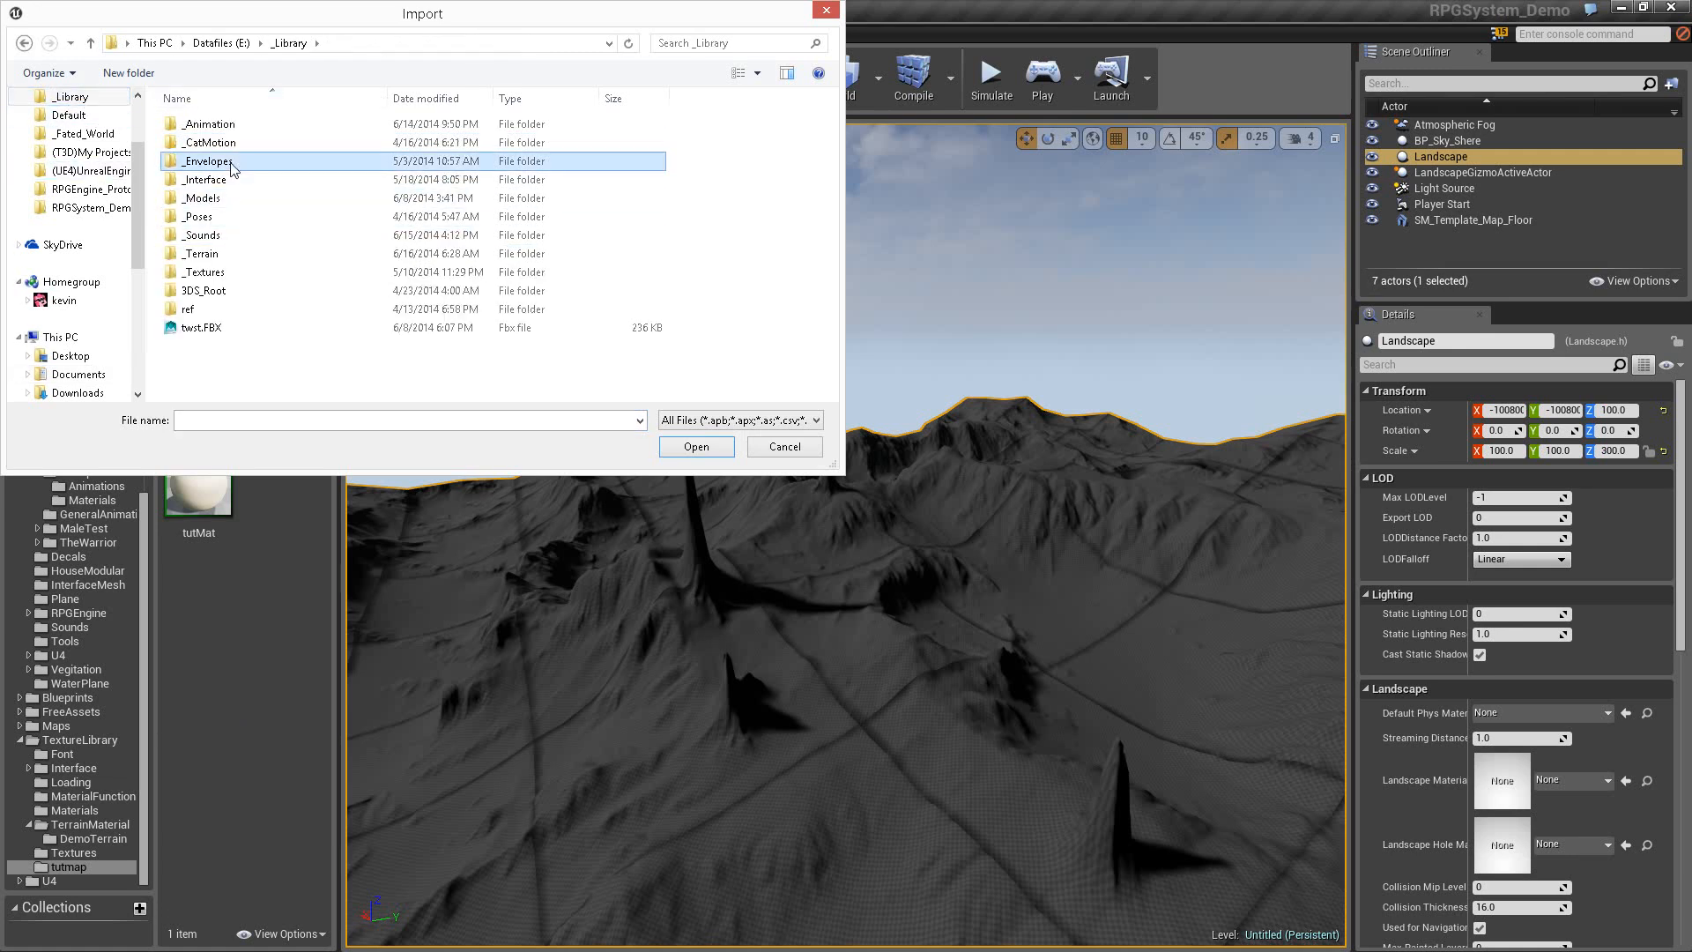
key("Down")
key("Down")
key("Up")
key("Return")
key("BackSpace")
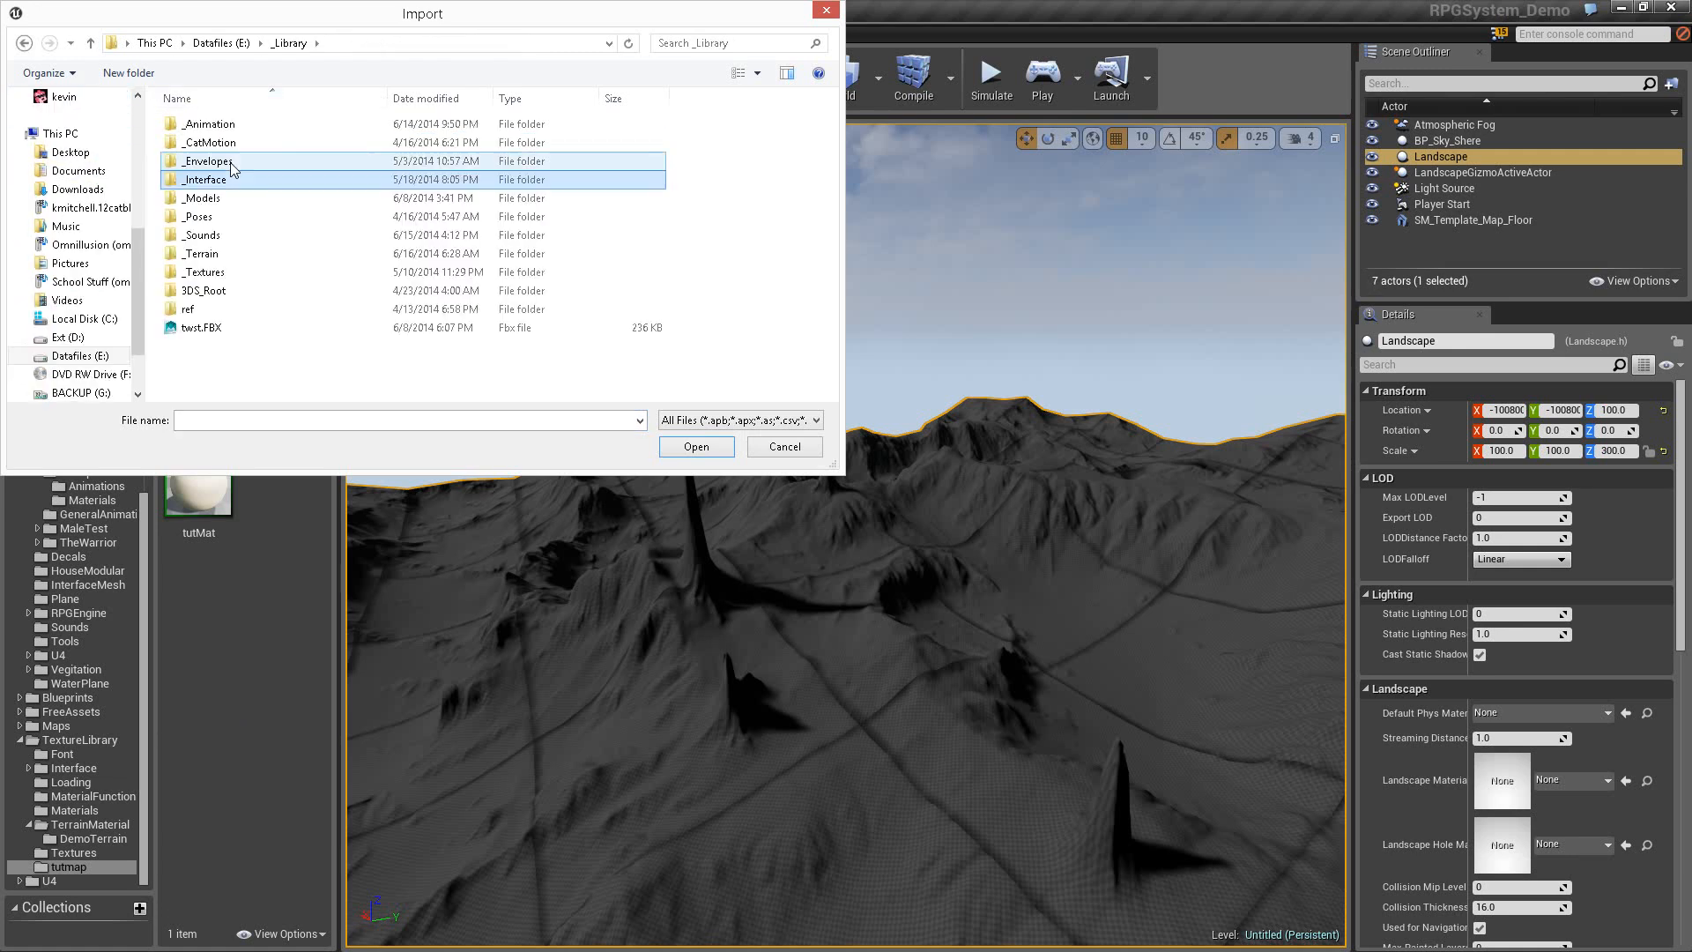
key("Down")
key("Down")
key("Down")
key("Down")
key("Return")
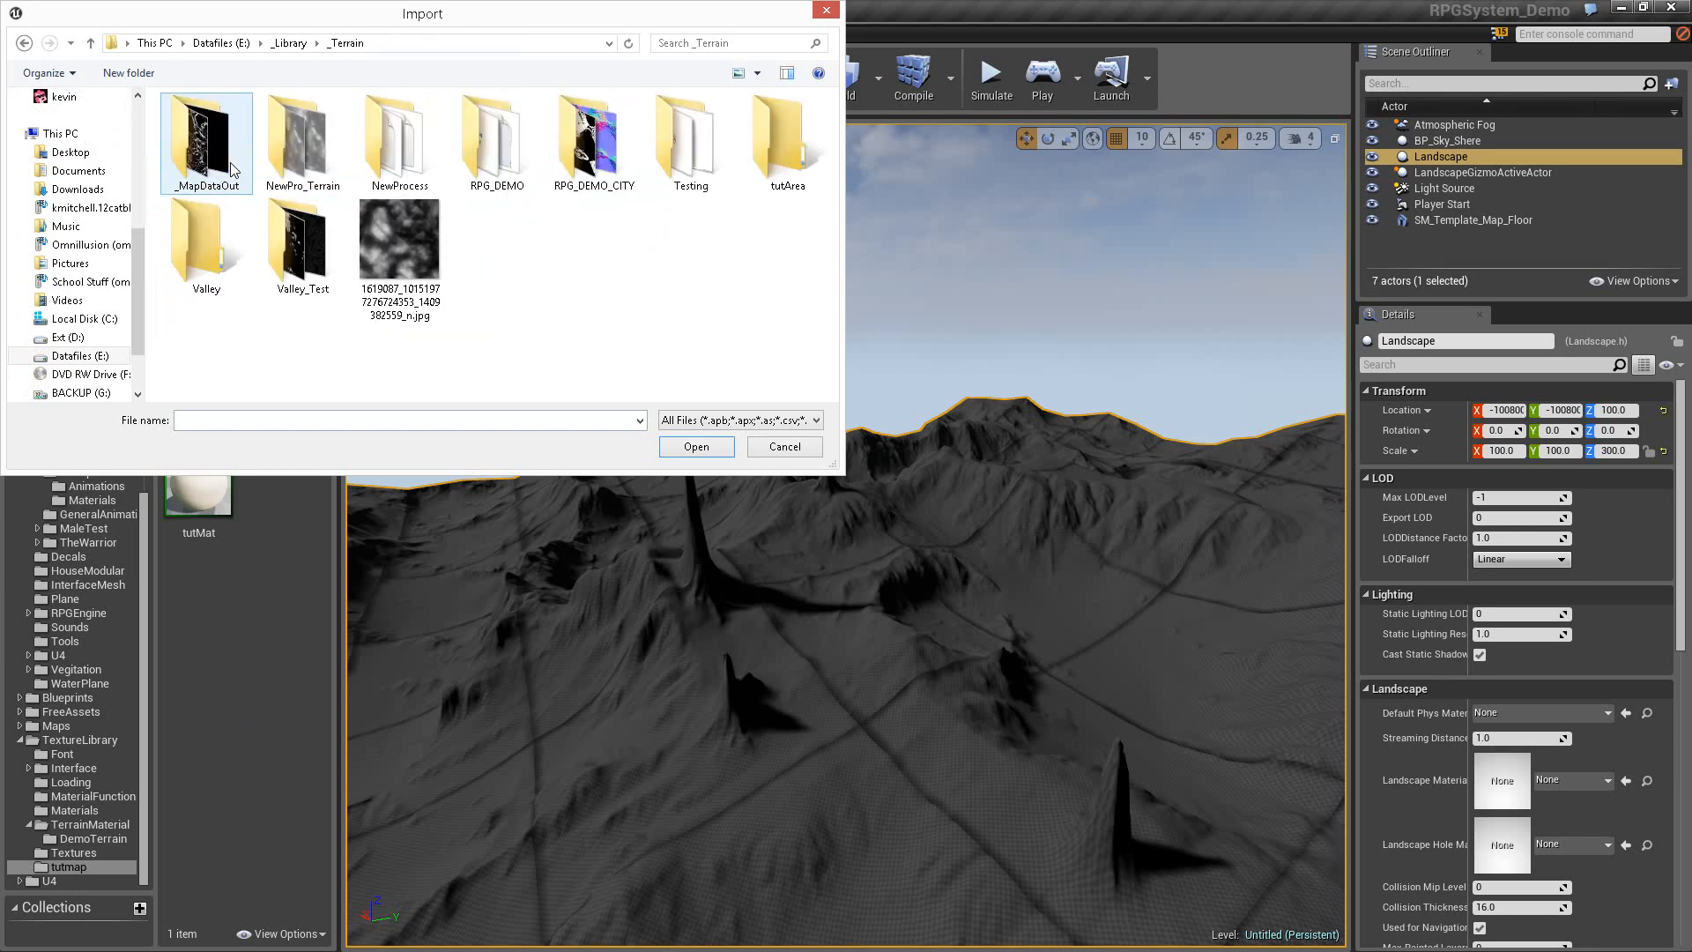
Open the tutArea subfolder as the import source.
key("Down")
key("Right")
key("Left")
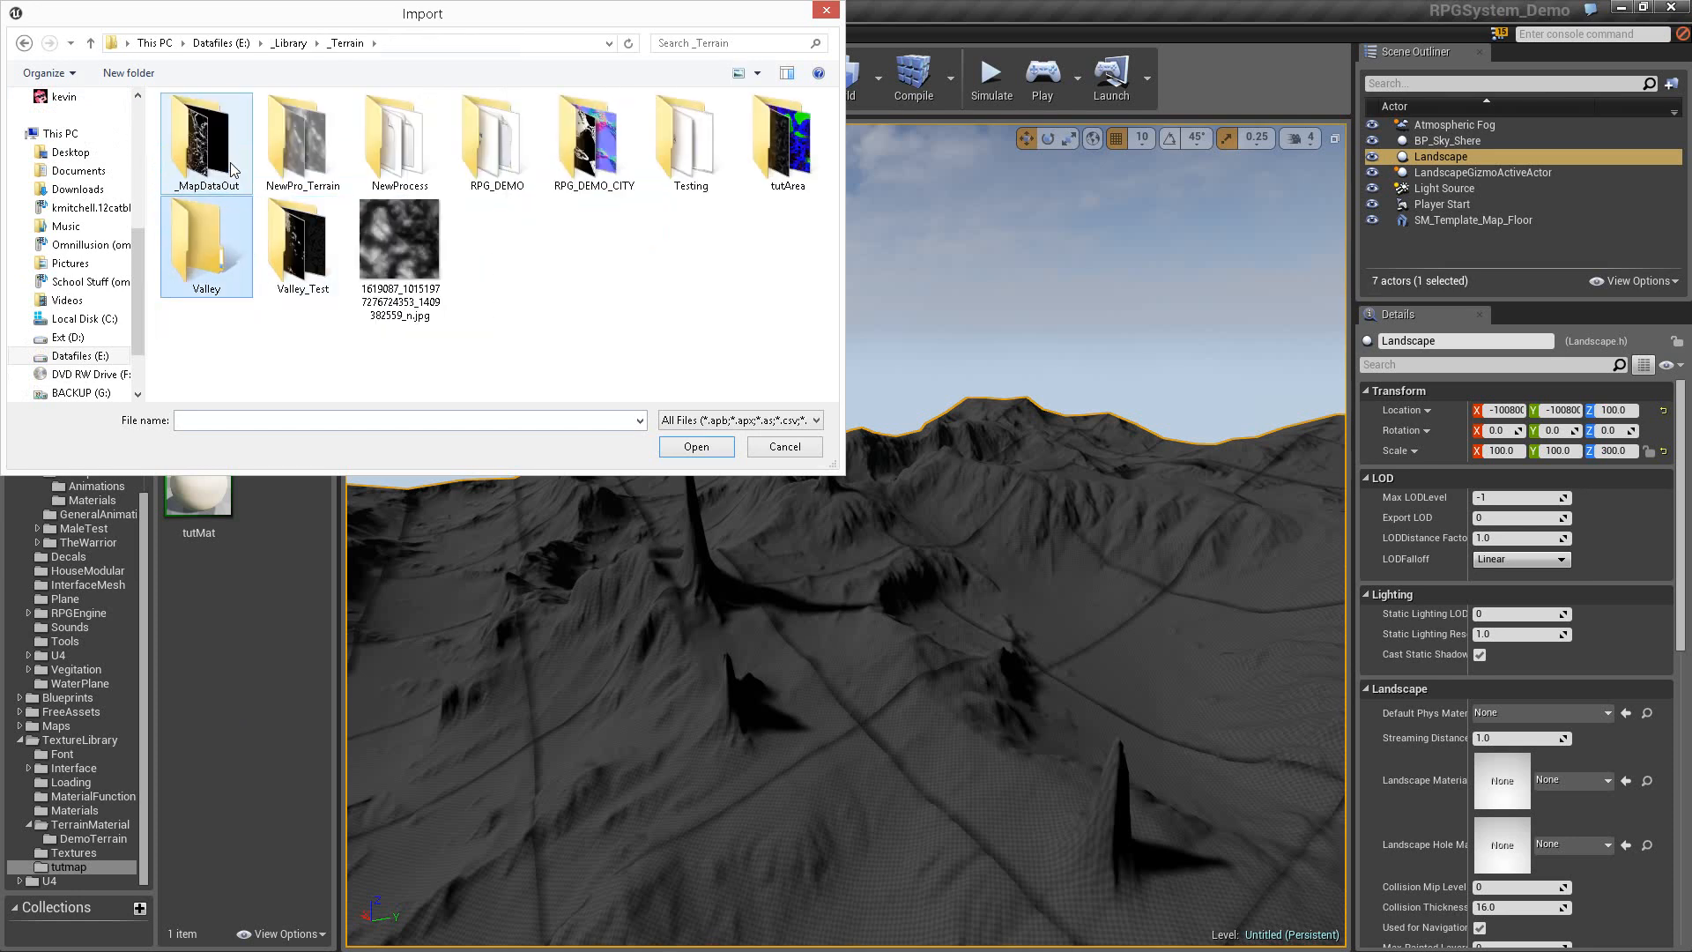
key("Up")
key("Right")
key("Right")
key("Right")
key("Right")
key("Right")
key("Right")
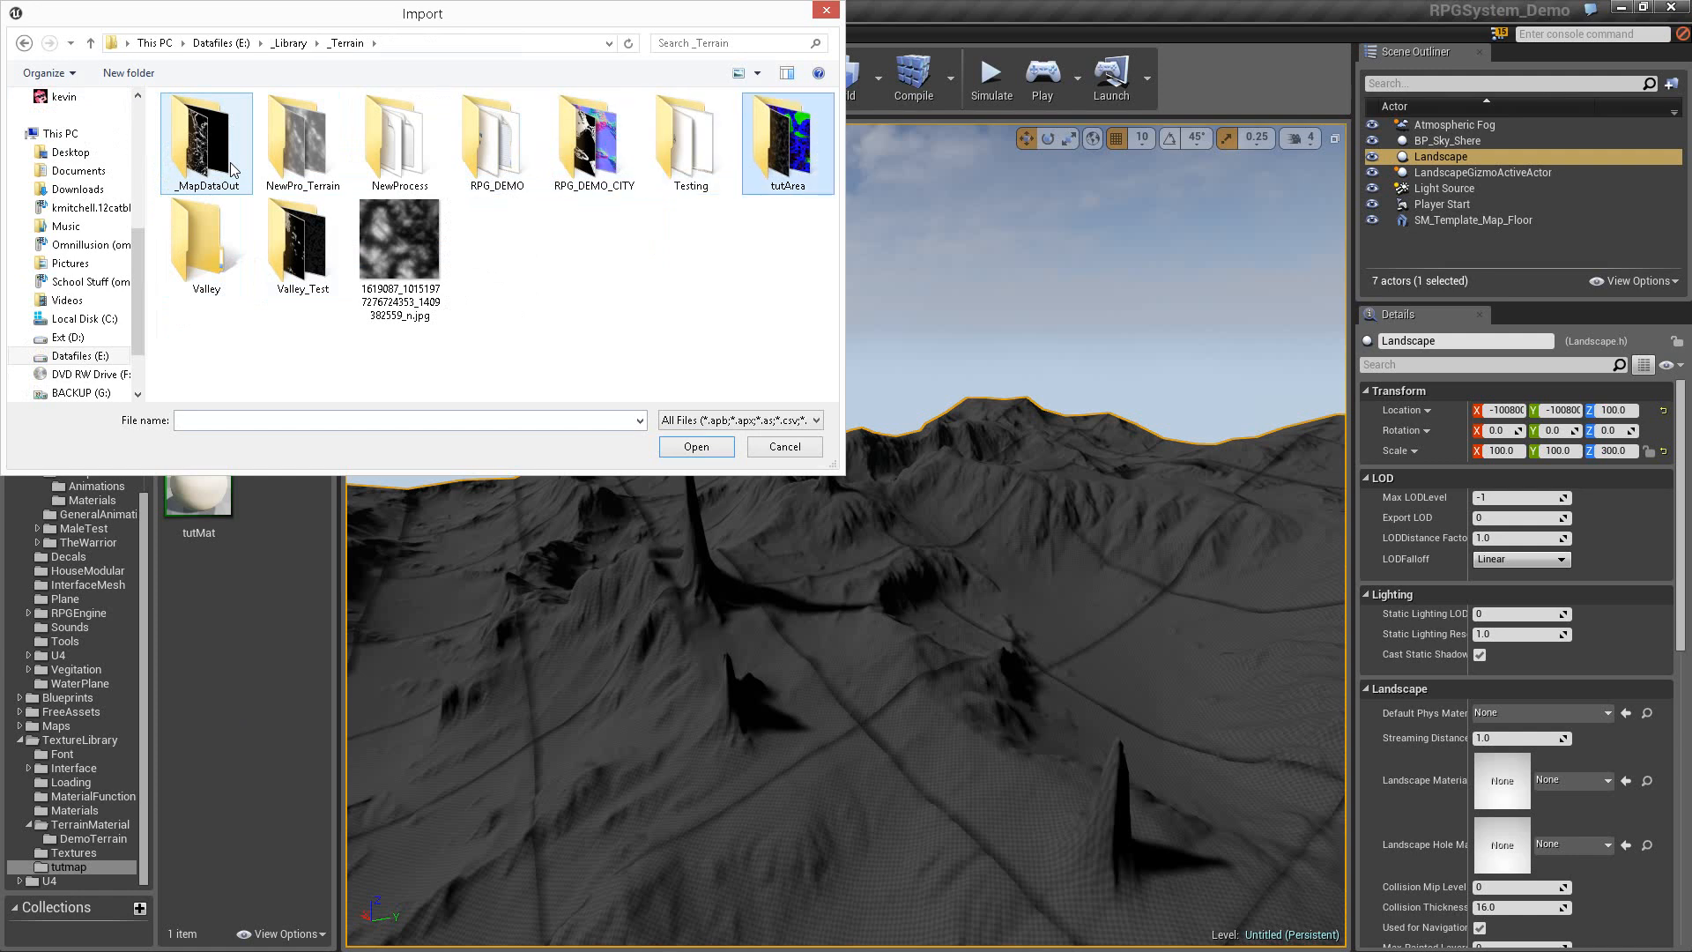
key("Return")
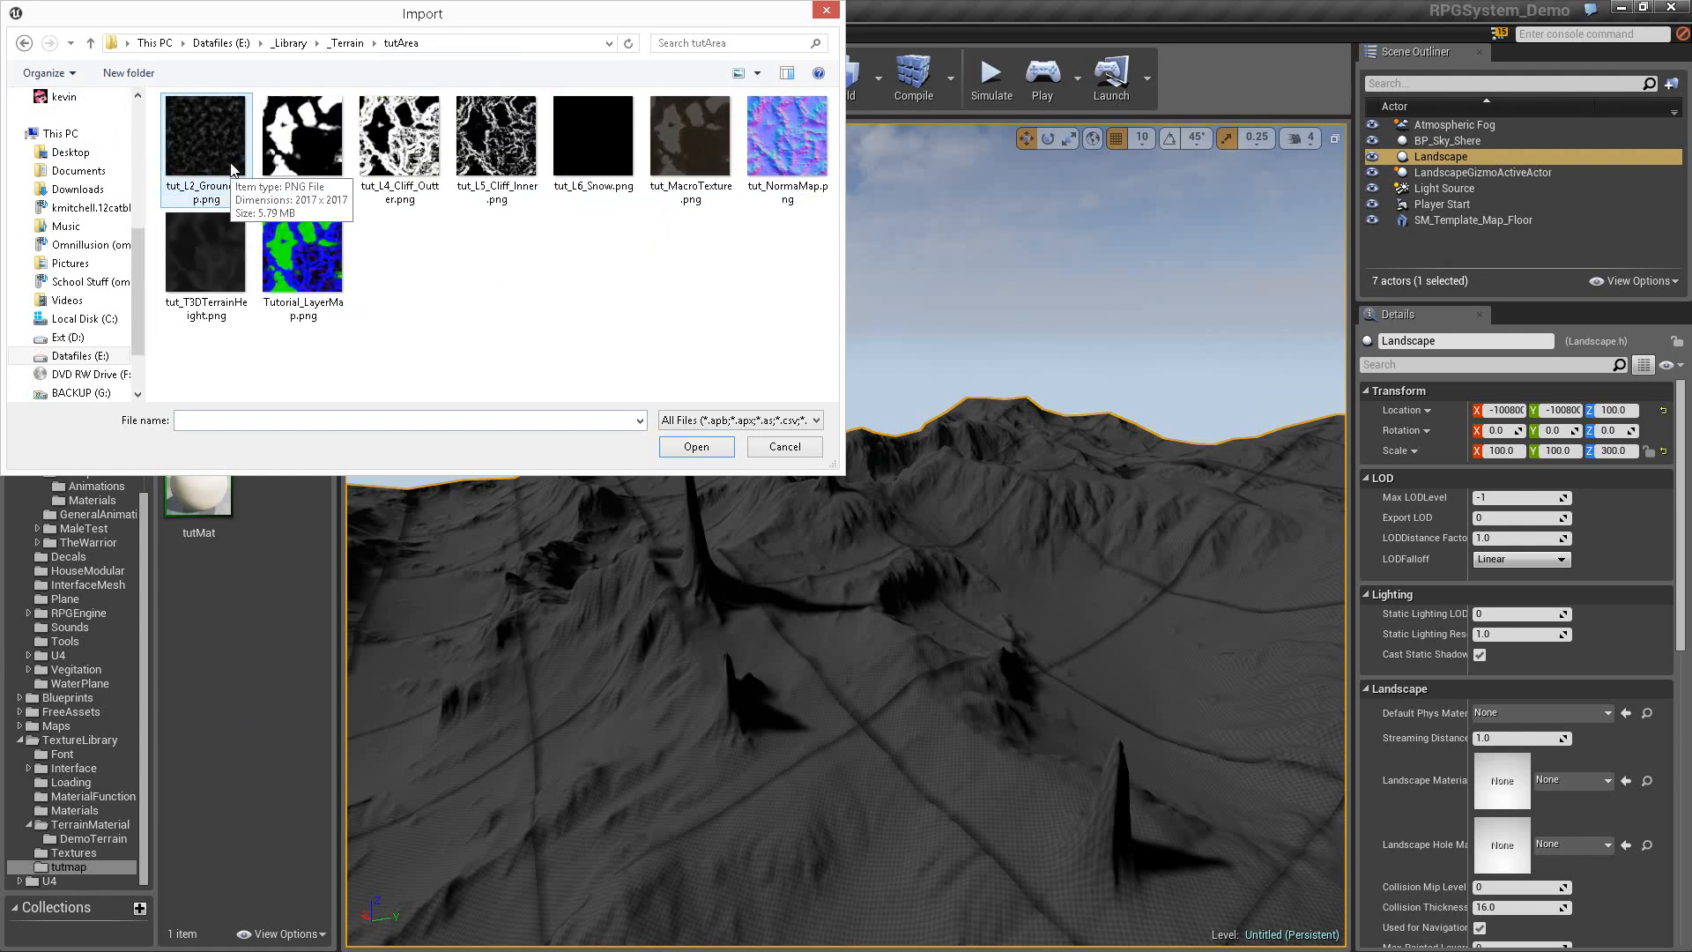
Import Tutorial_LayerMap.png, tut_MacroTexture.png and tut_NormaMap.png into tutmap, accepting the non-power-of-two texture size.
left_click(305, 265)
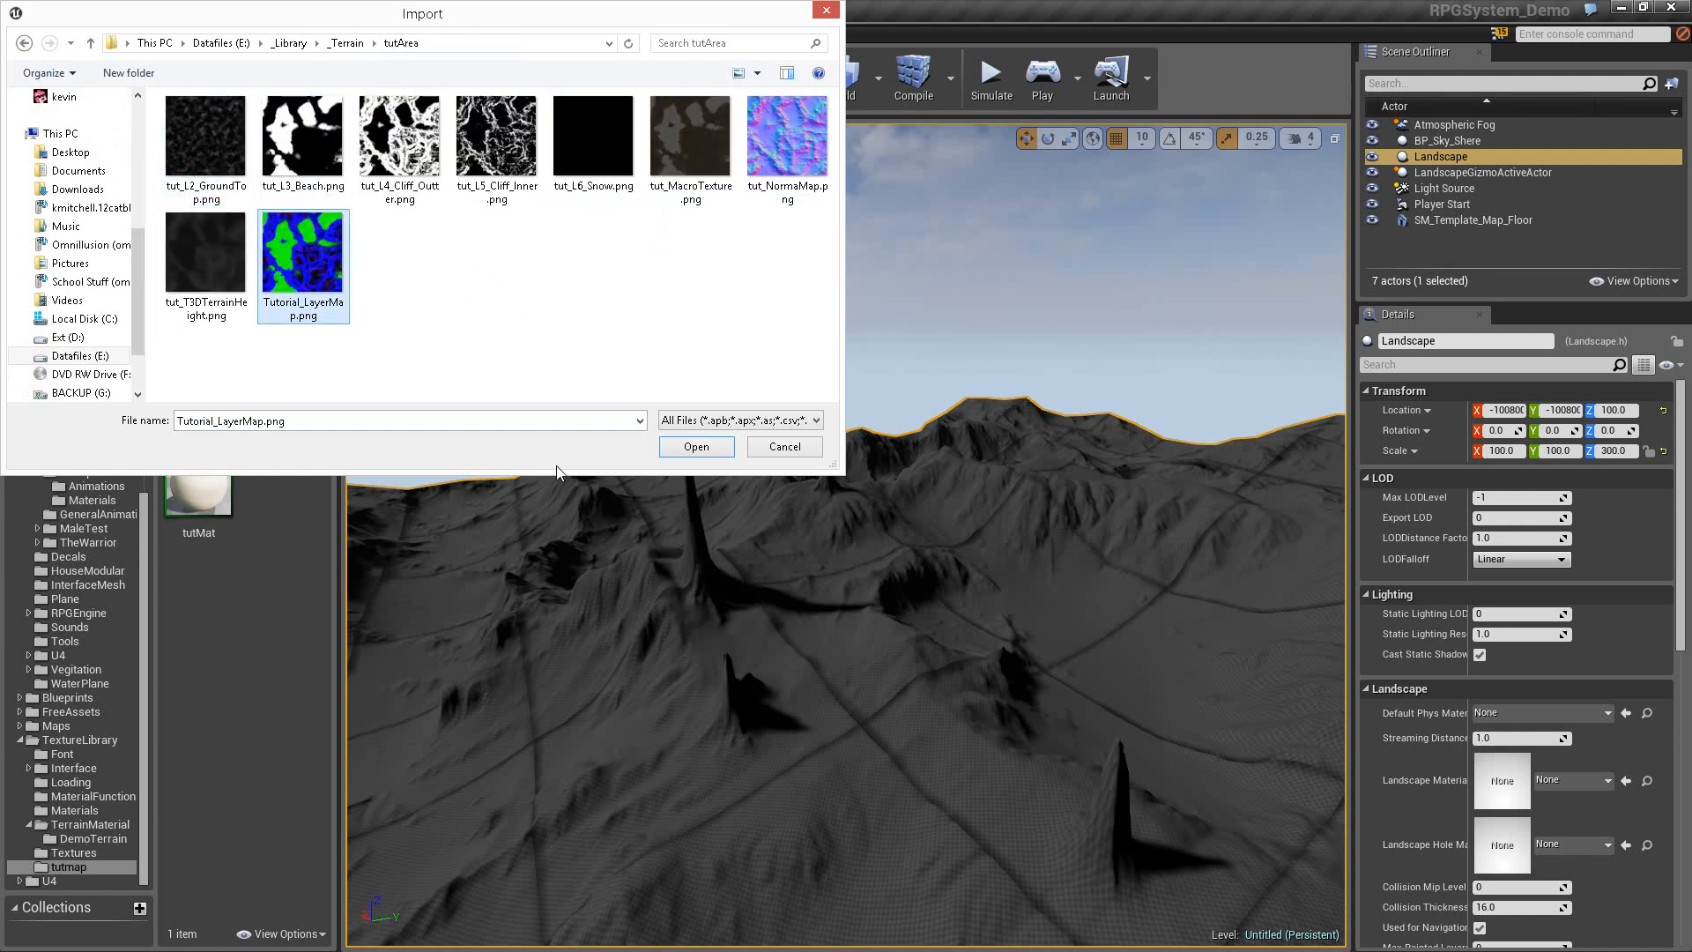
left_click(678, 158, "ctrl")
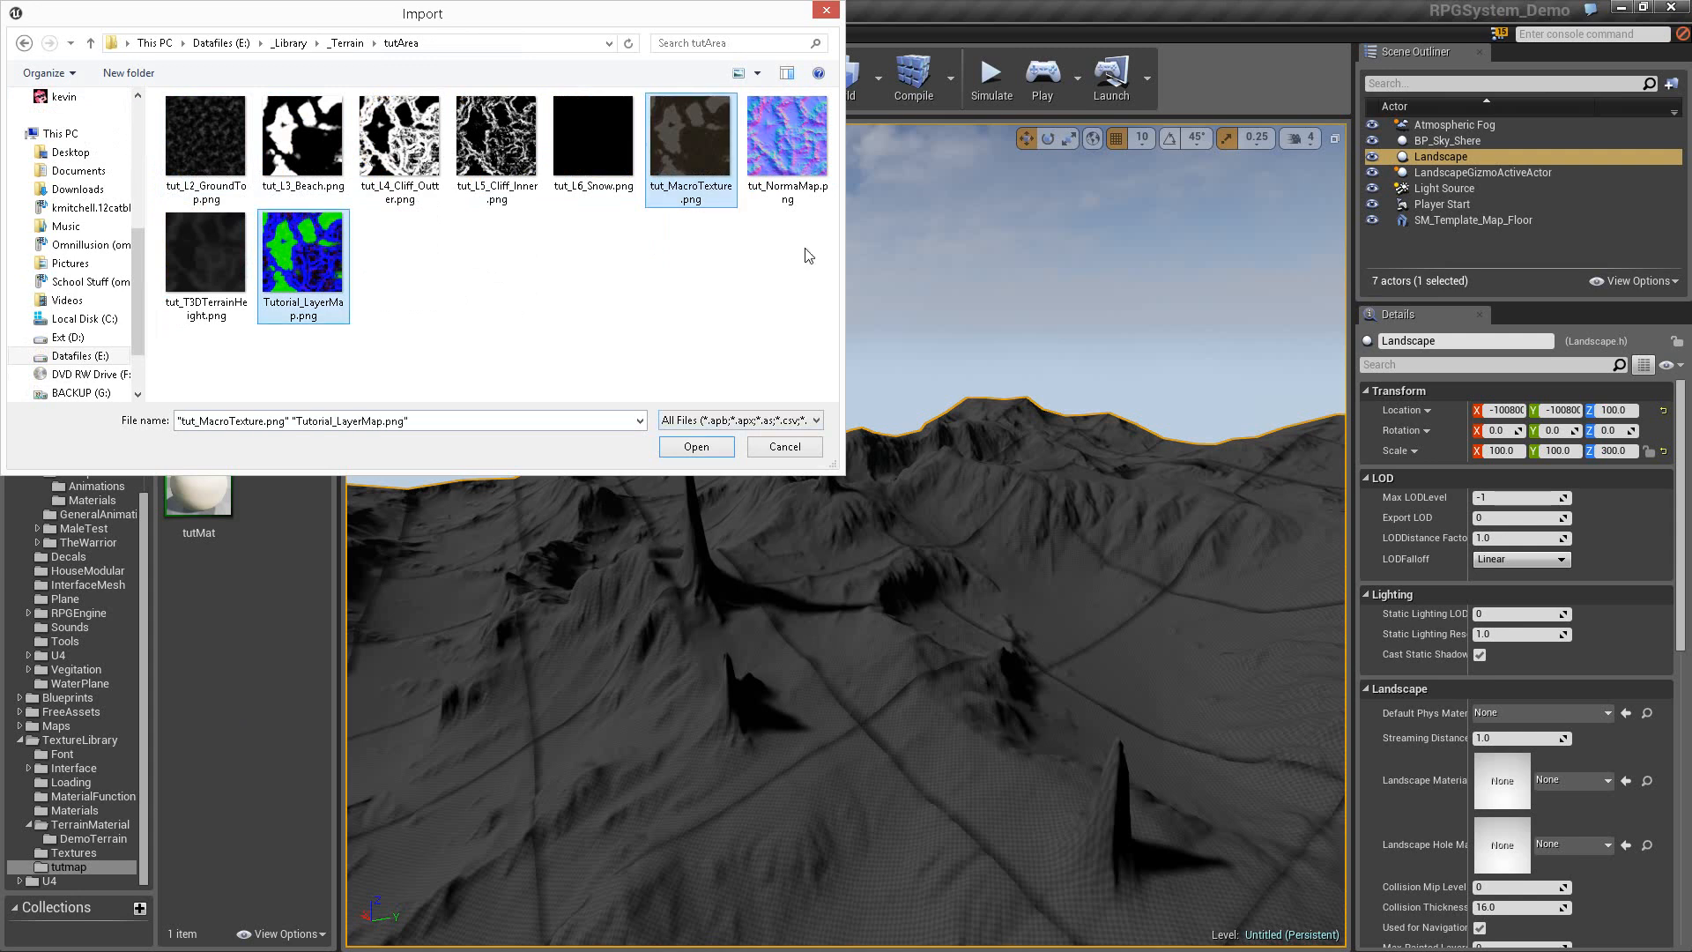
left_click(806, 162, "ctrl")
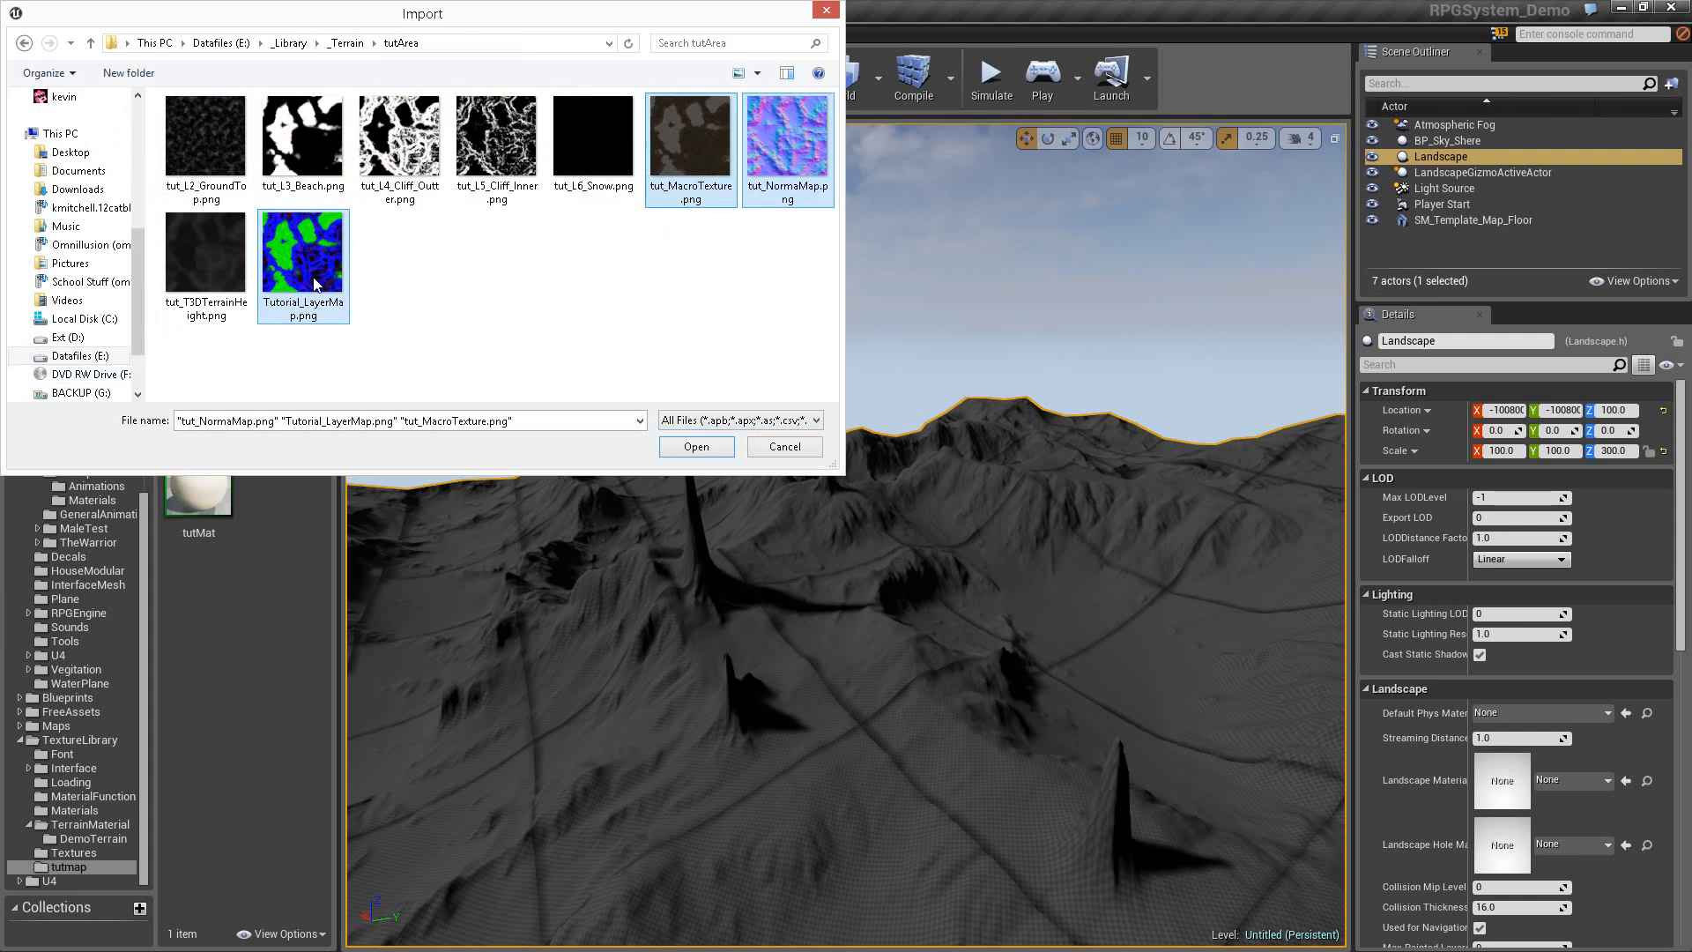
left_click(696, 446)
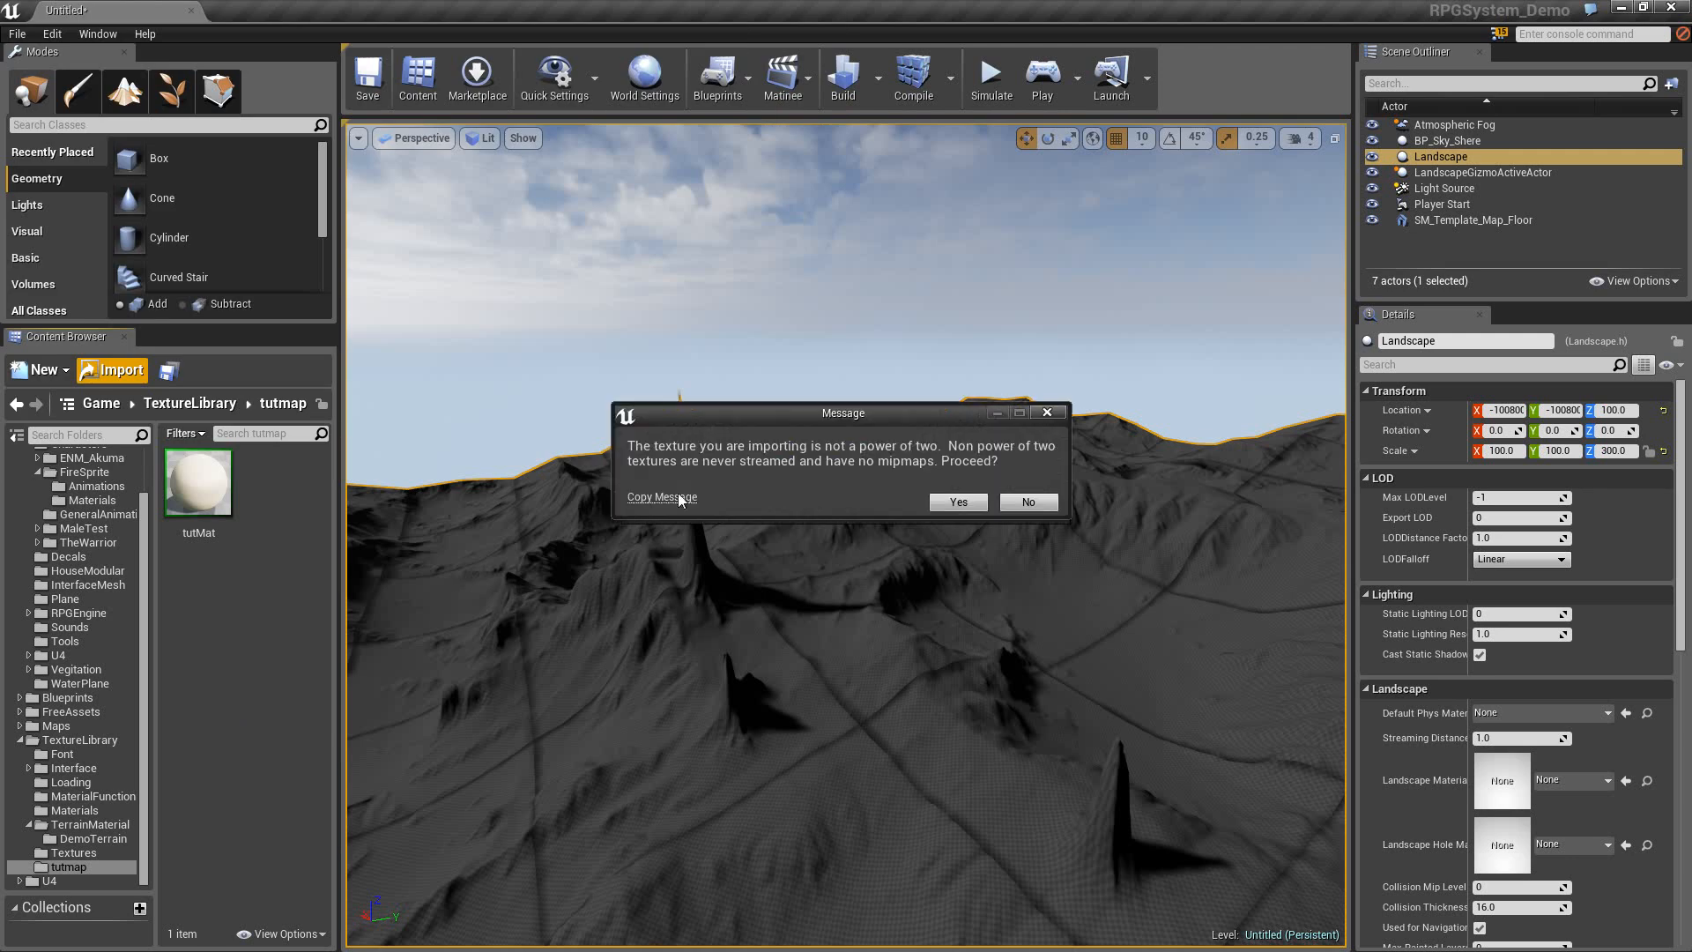
left_click(950, 503)
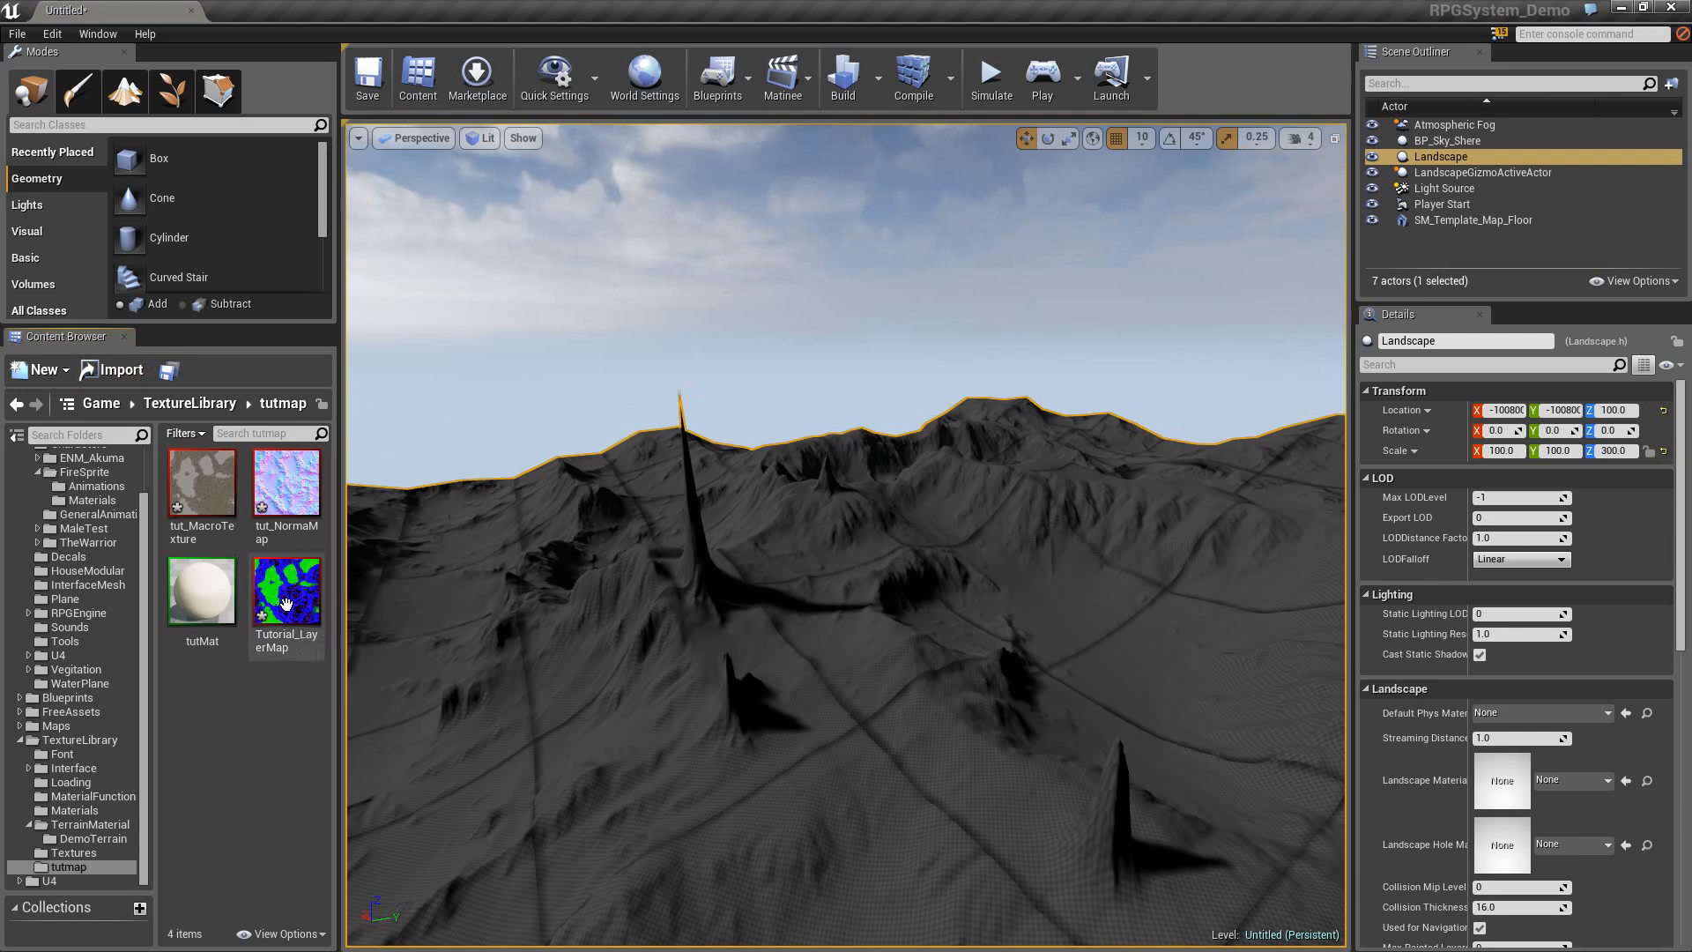
Open the tutMat material for editing and arrange its window so the tutmap assets stay accessible beside the graph.
left_click(218, 599)
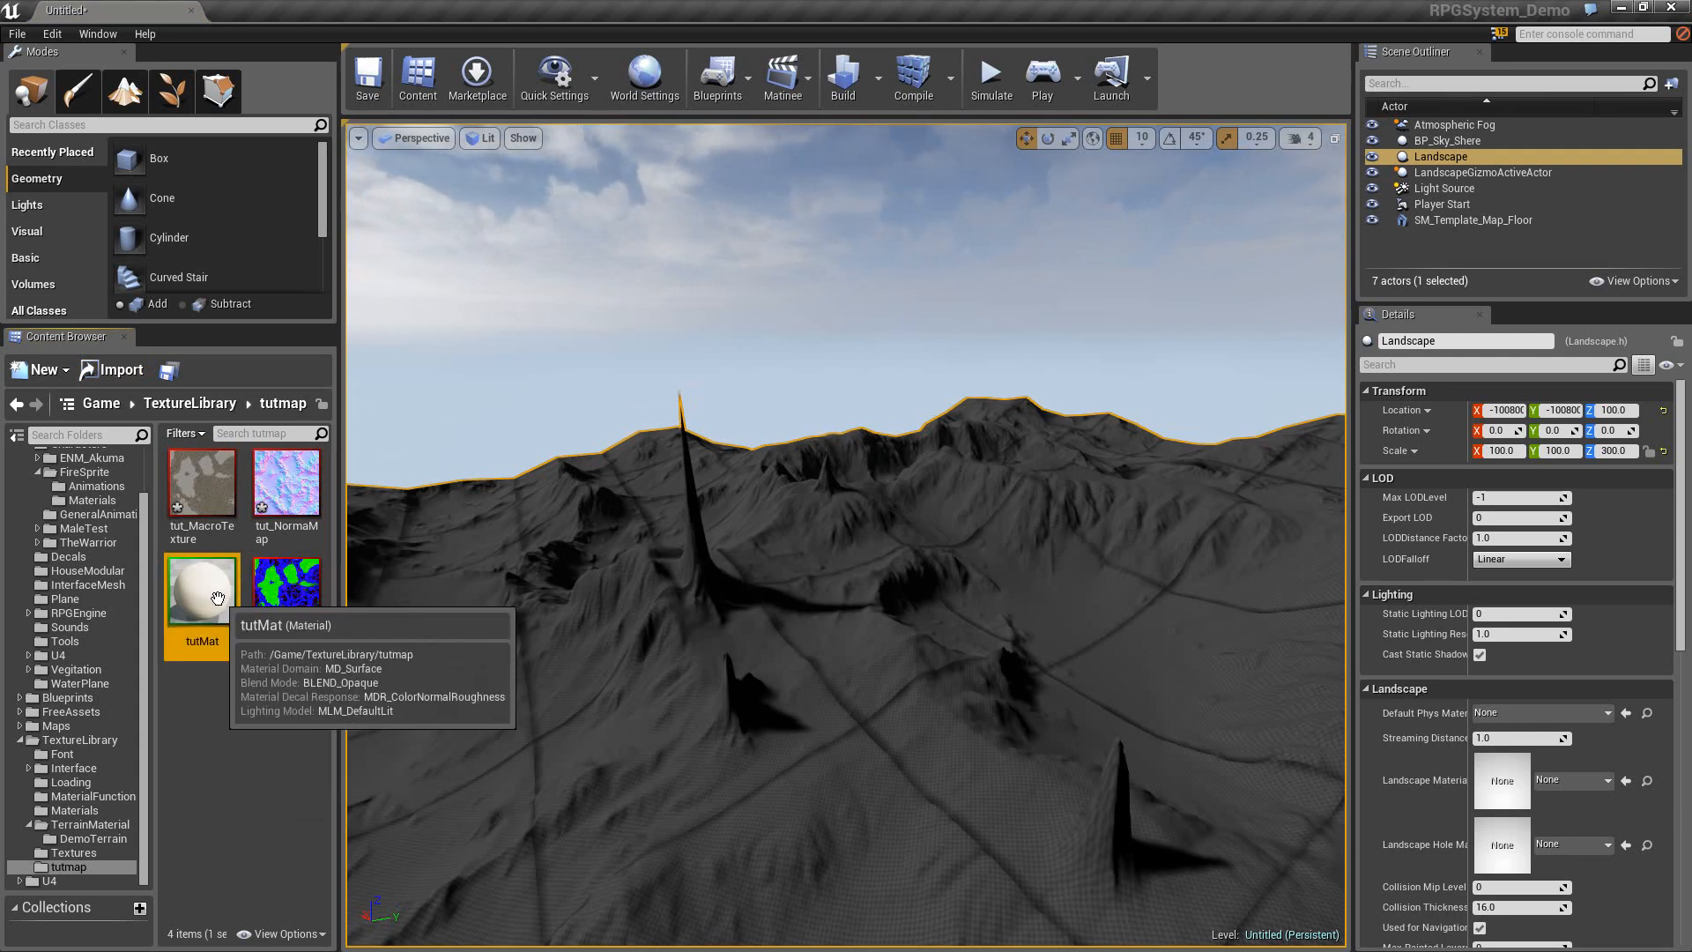
double_click(218, 598)
left_click_drag(1428, 951, 1429, 338)
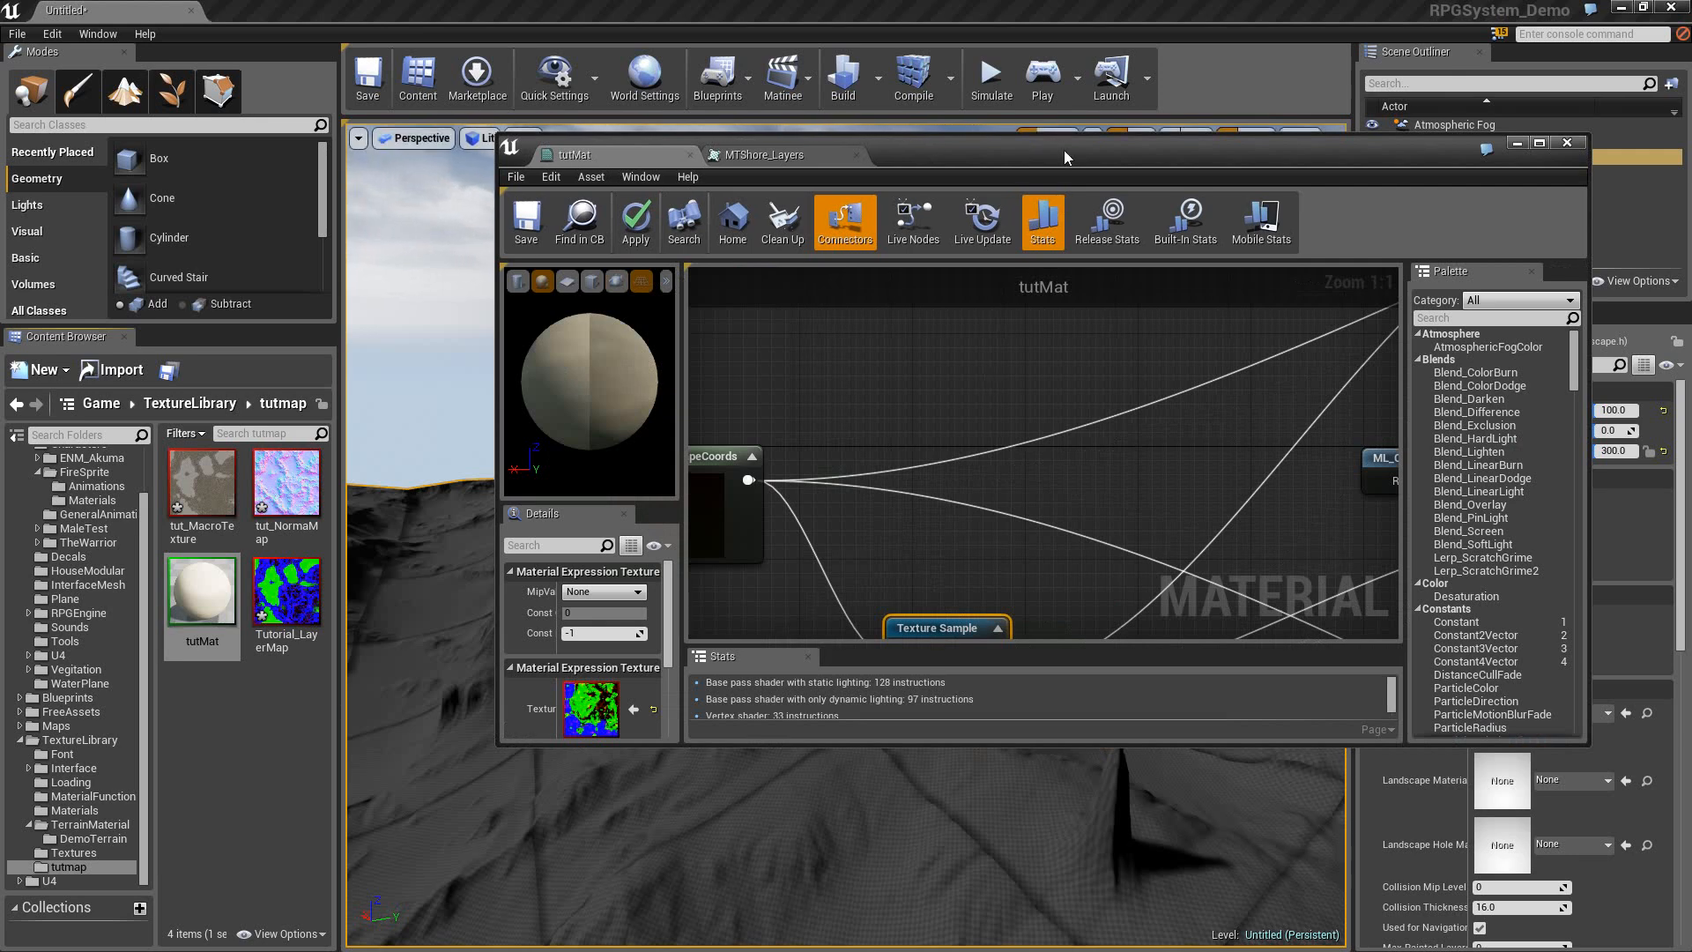
left_click_drag(1075, 135, 1105, 4)
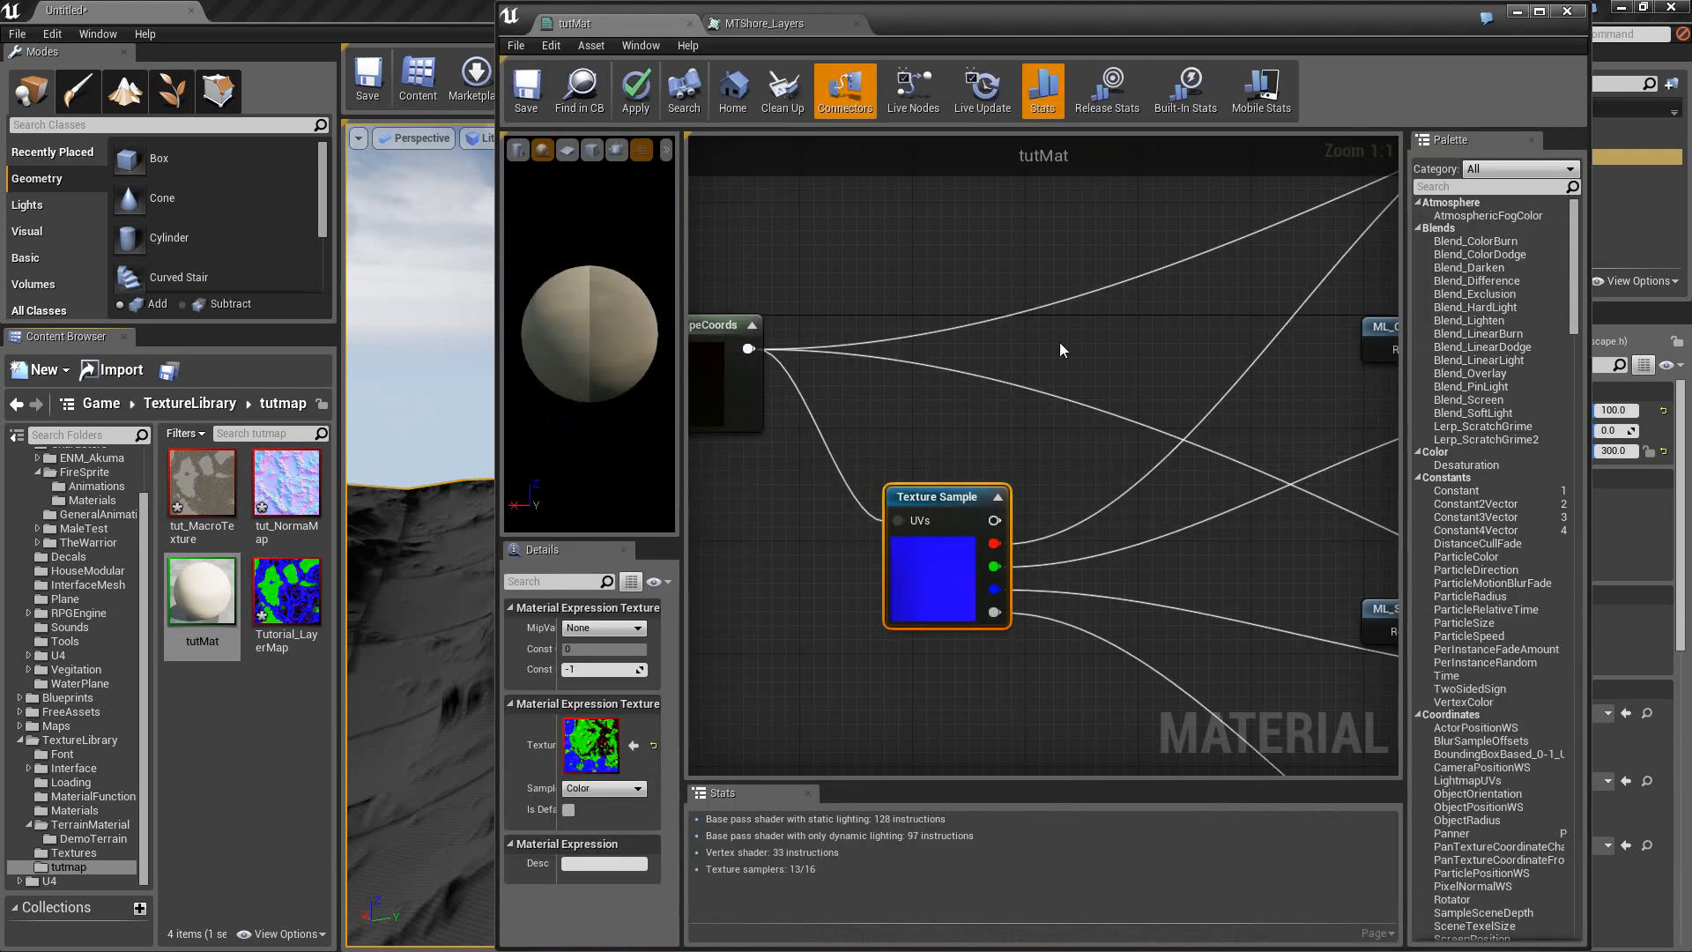
Replace the old layer-map Texture Sample in the tutMat graph with a new one using Tutorial_LayerMap.
right_click_drag(896, 579, 793, 533)
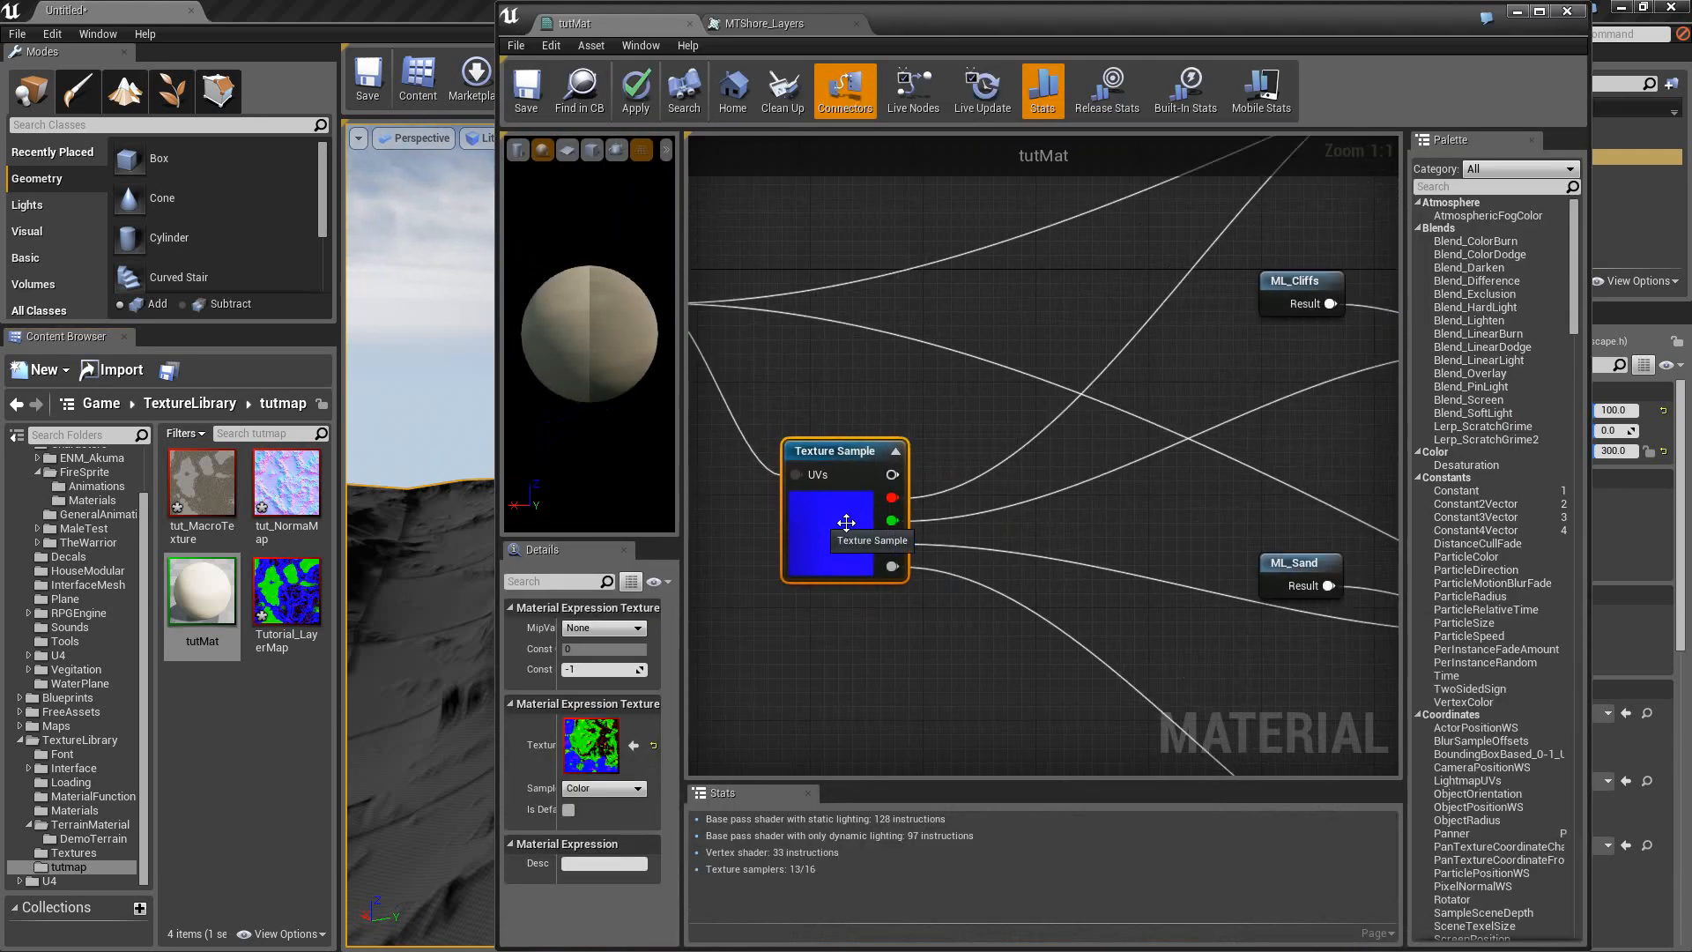
key("Delete")
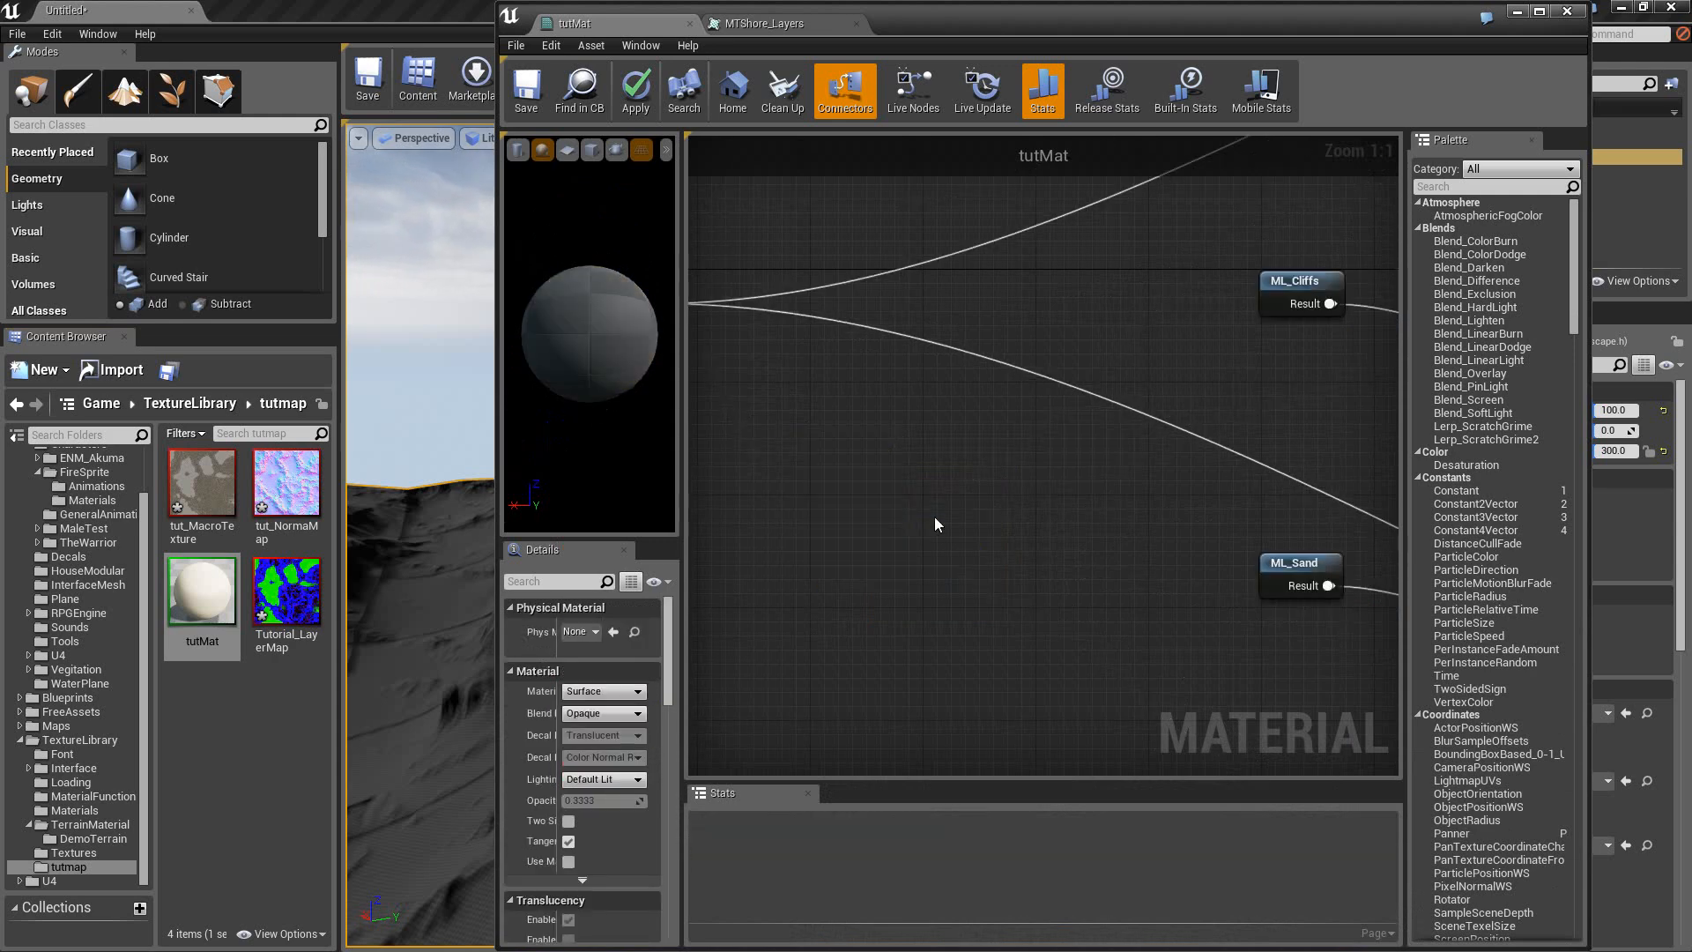
right_click(935, 523)
left_click(282, 603)
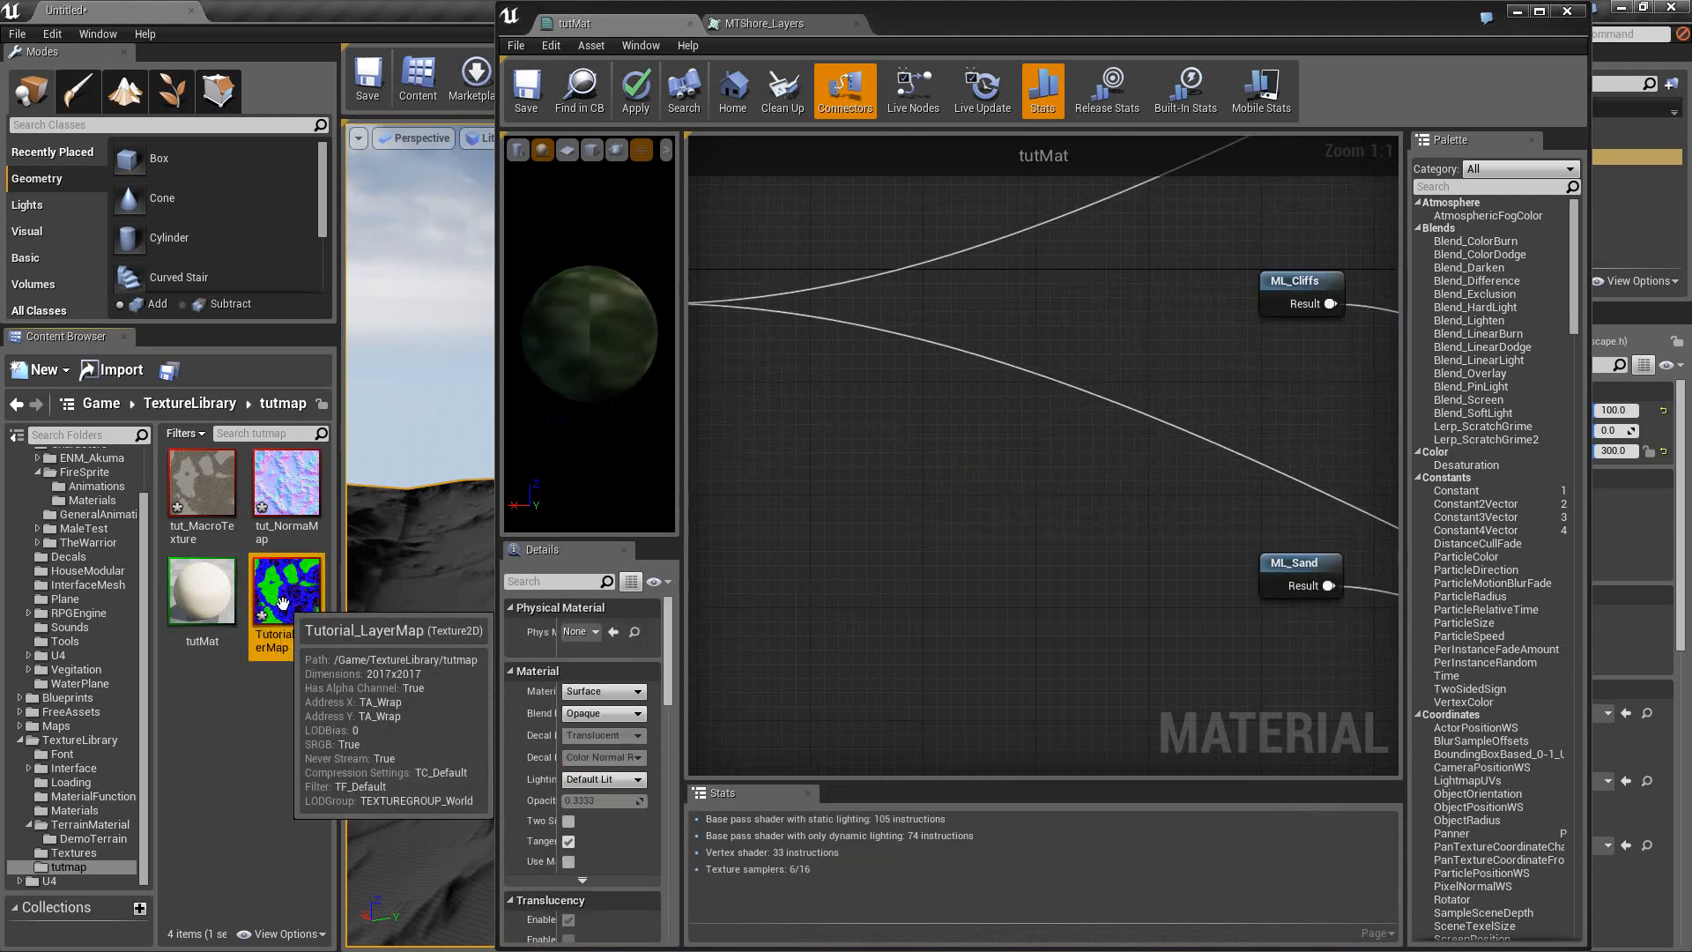
left_click_drag(282, 603, 835, 459)
left_click_drag(919, 536, 887, 479)
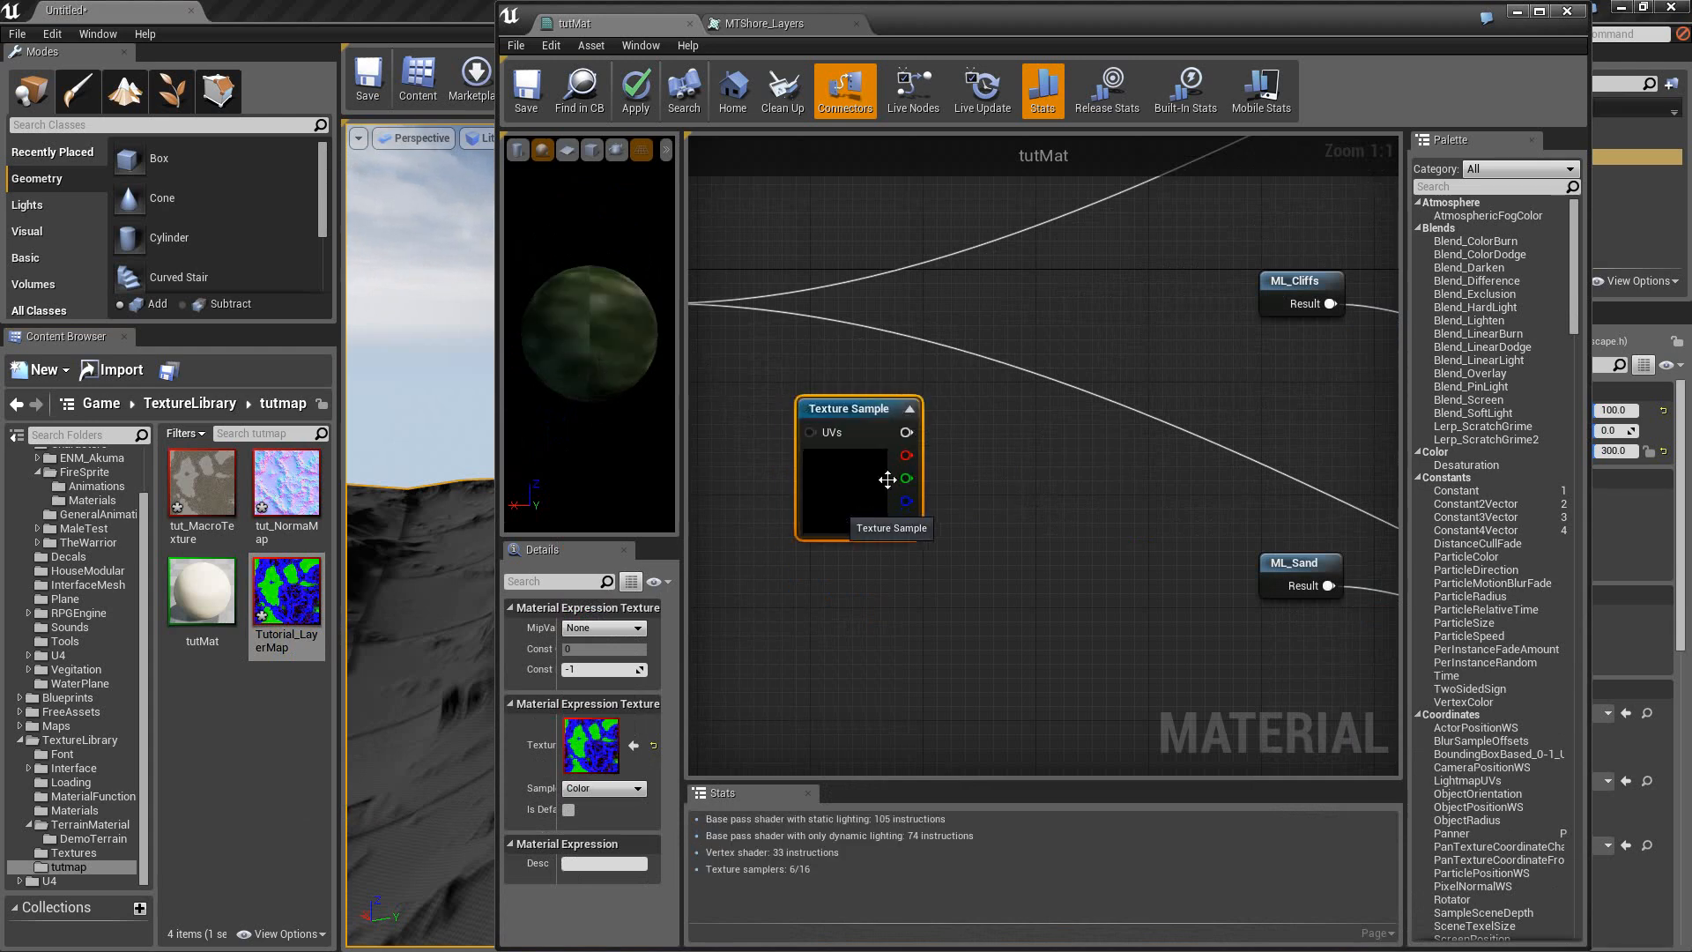
Rearrange the ML_GRASS and ML_Ground nodes so they sit aligned with a clear gap between them beside their blend node.
left_click(1081, 373)
right_click_drag(1082, 374, 819, 706)
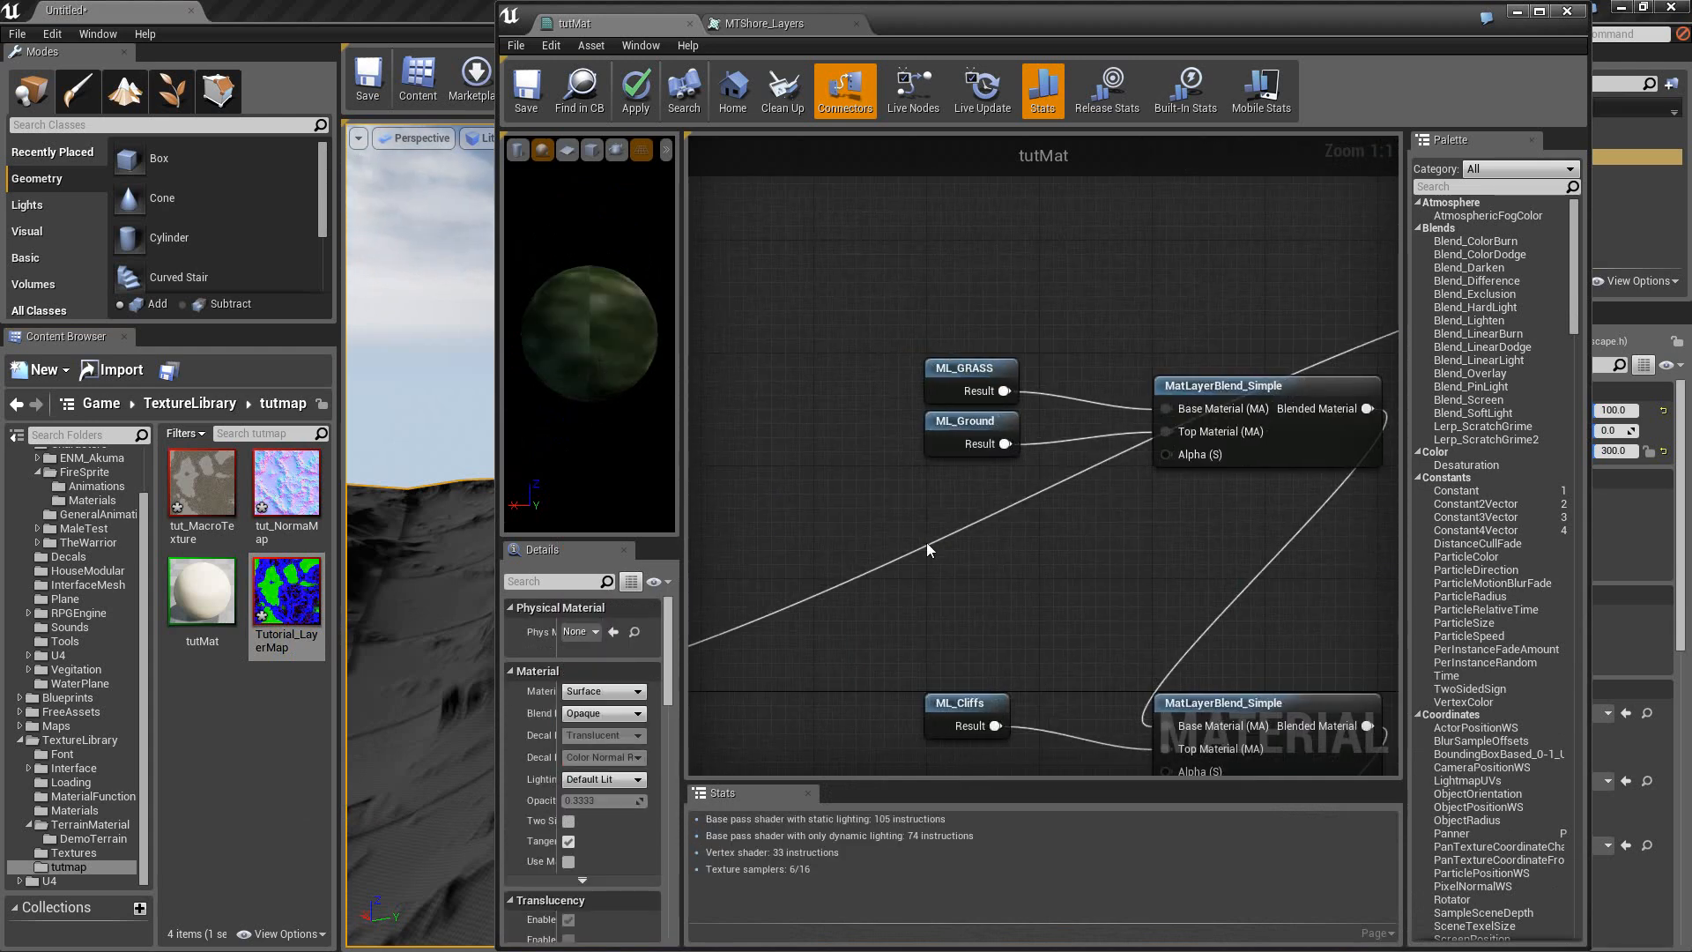
left_click_drag(953, 421, 970, 450)
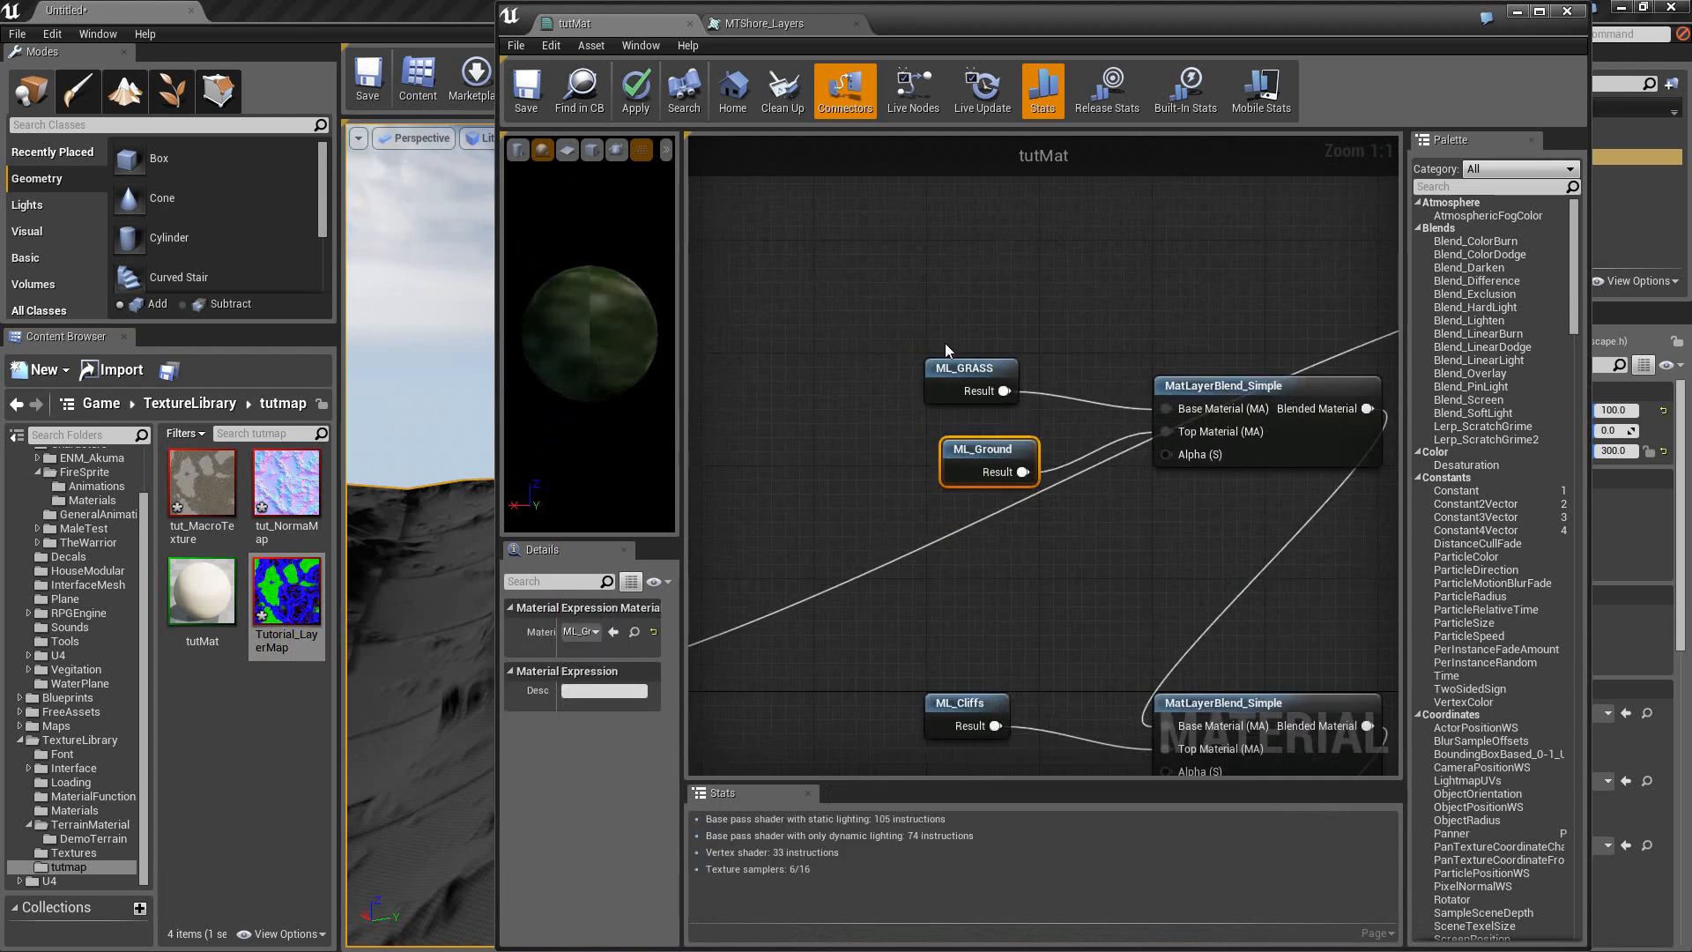
left_click(985, 367)
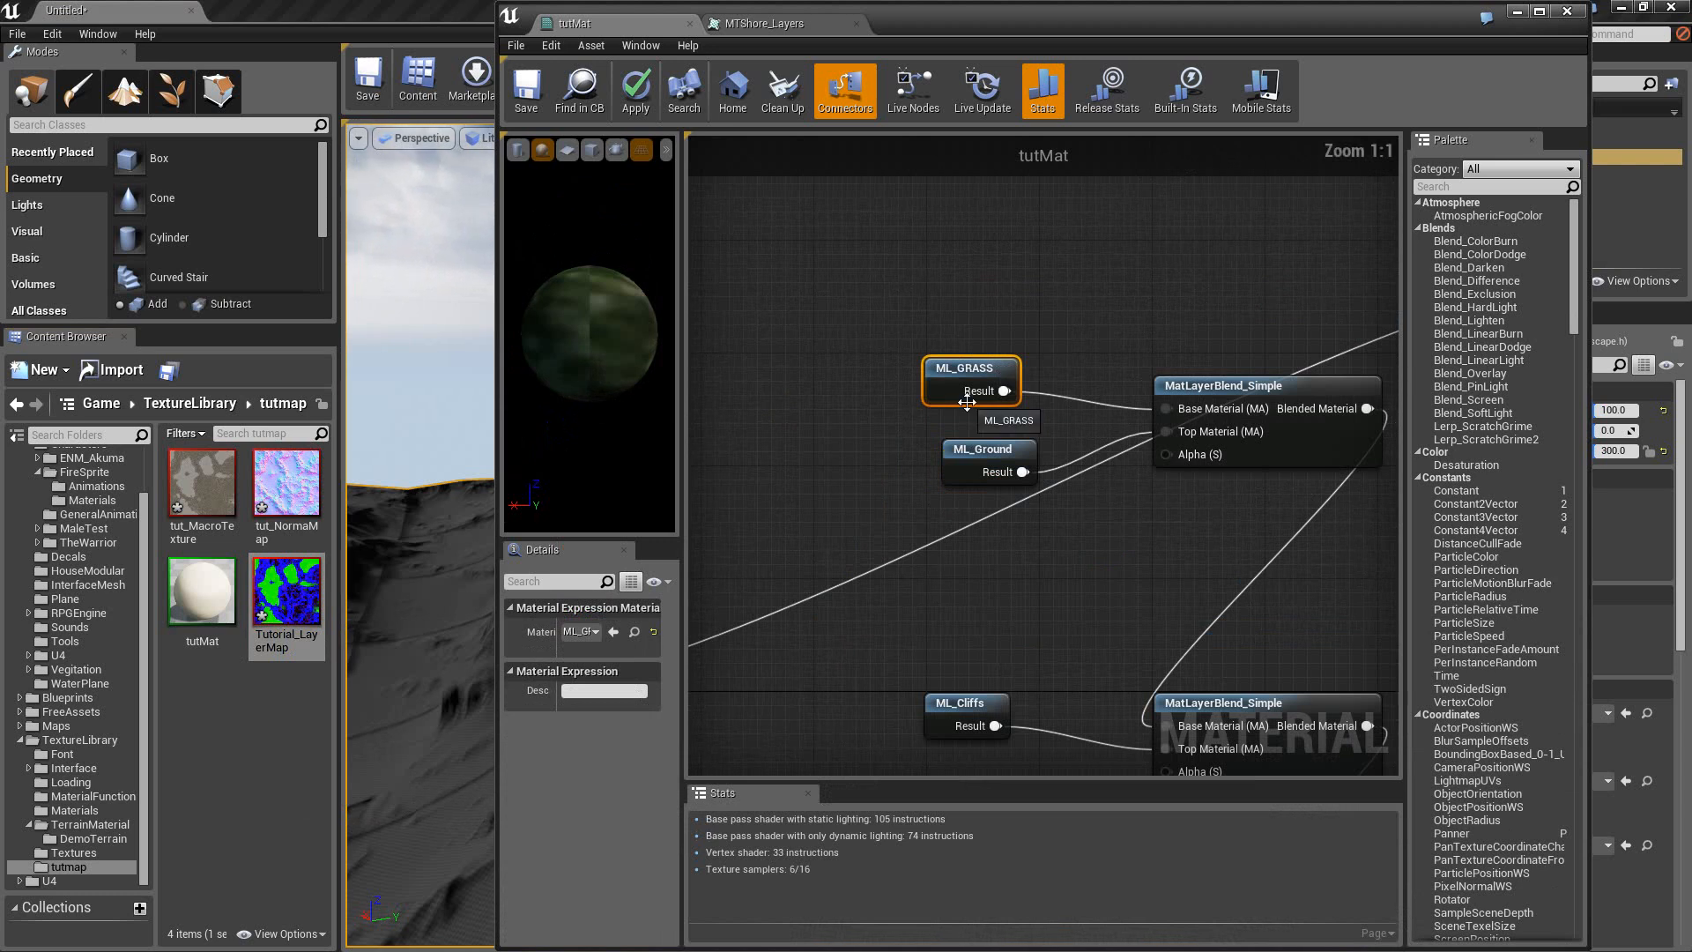
left_click_drag(978, 440, 964, 441)
left_click_drag(962, 374, 966, 371)
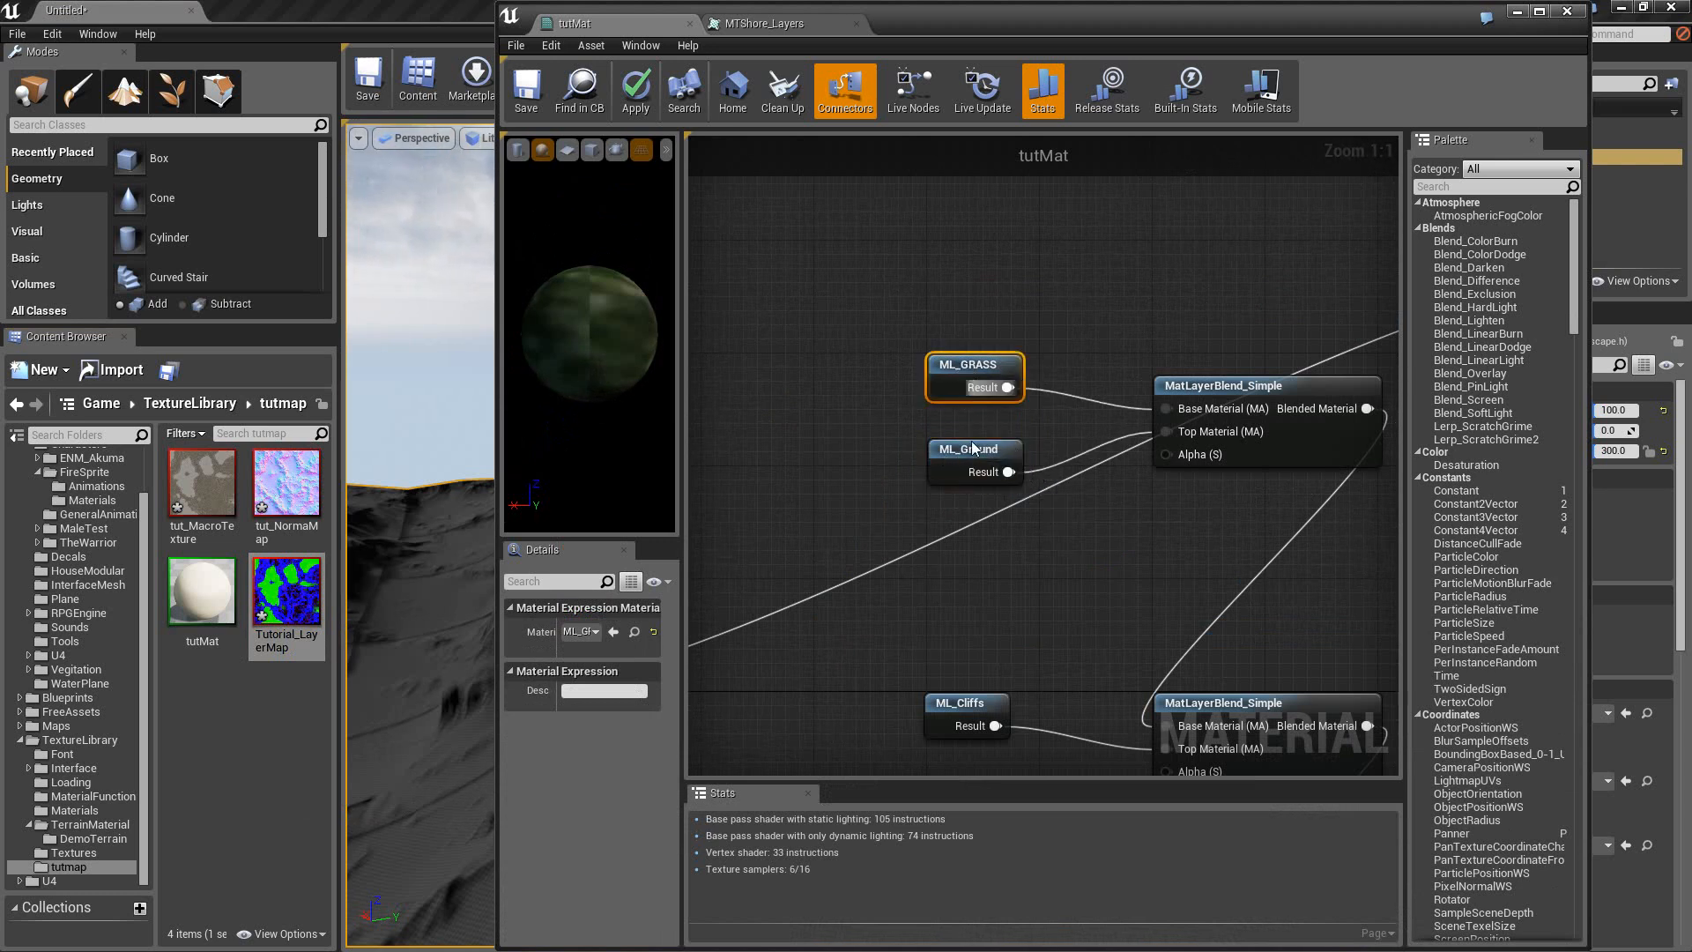
left_click_drag(964, 455, 964, 441)
left_click(866, 415)
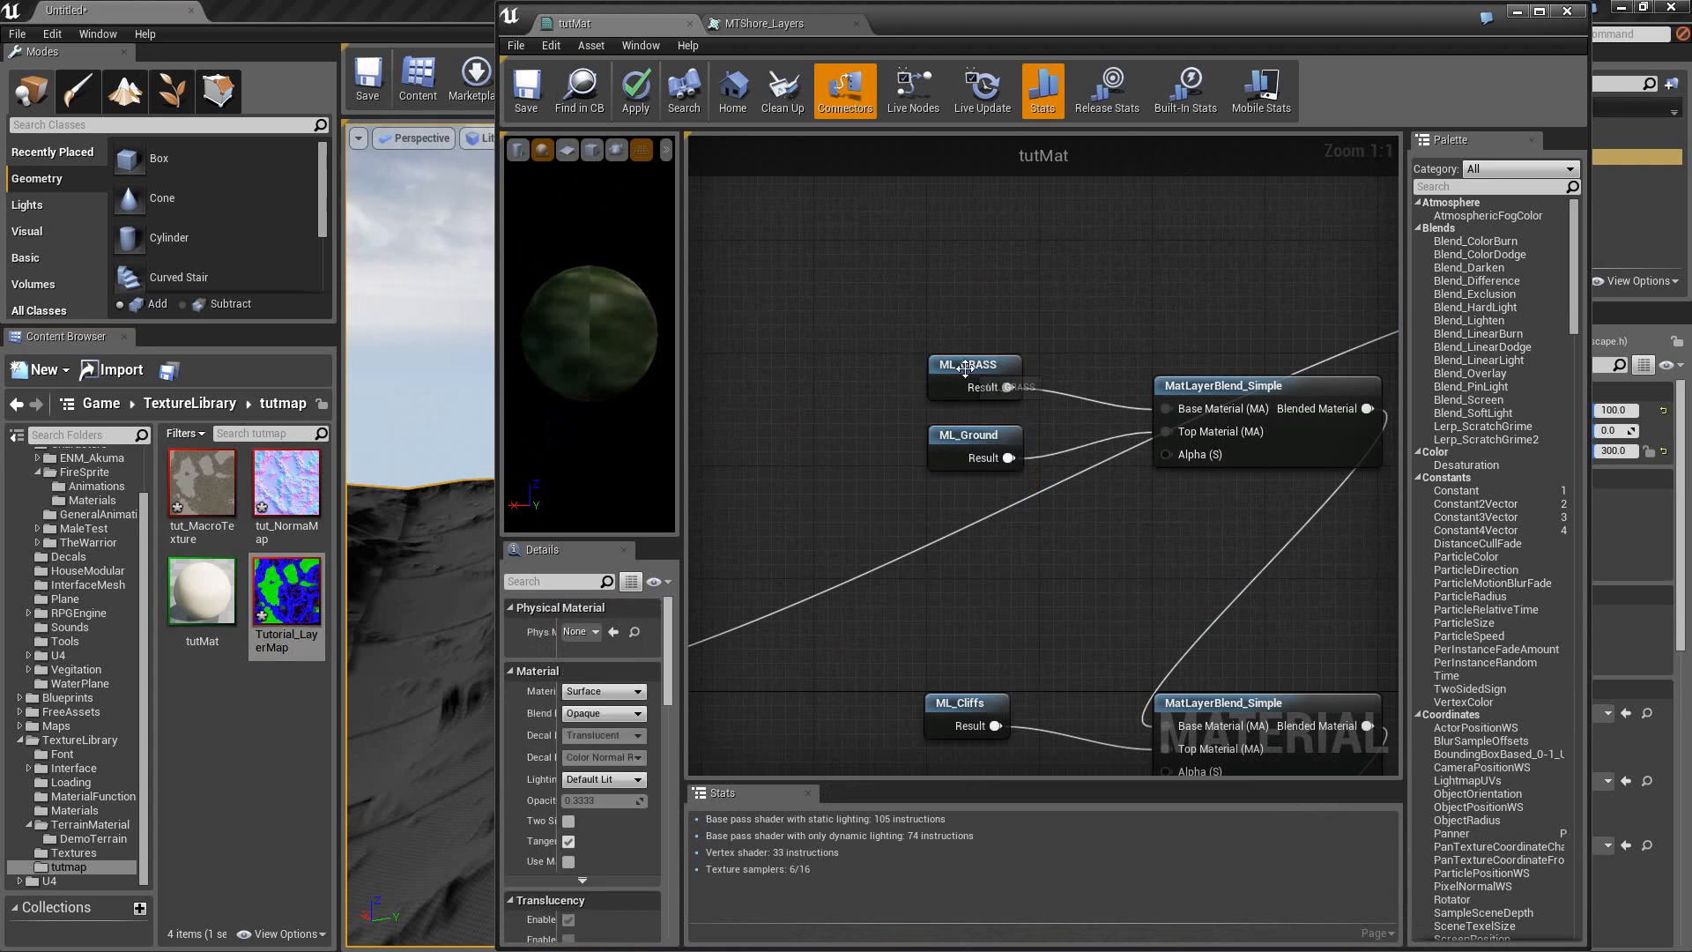
Open the ML_GRASS material function, examine its textures, M/S/R constants and MakeMaterialAttributes output, and return to the tutMat graph.
left_click(957, 375)
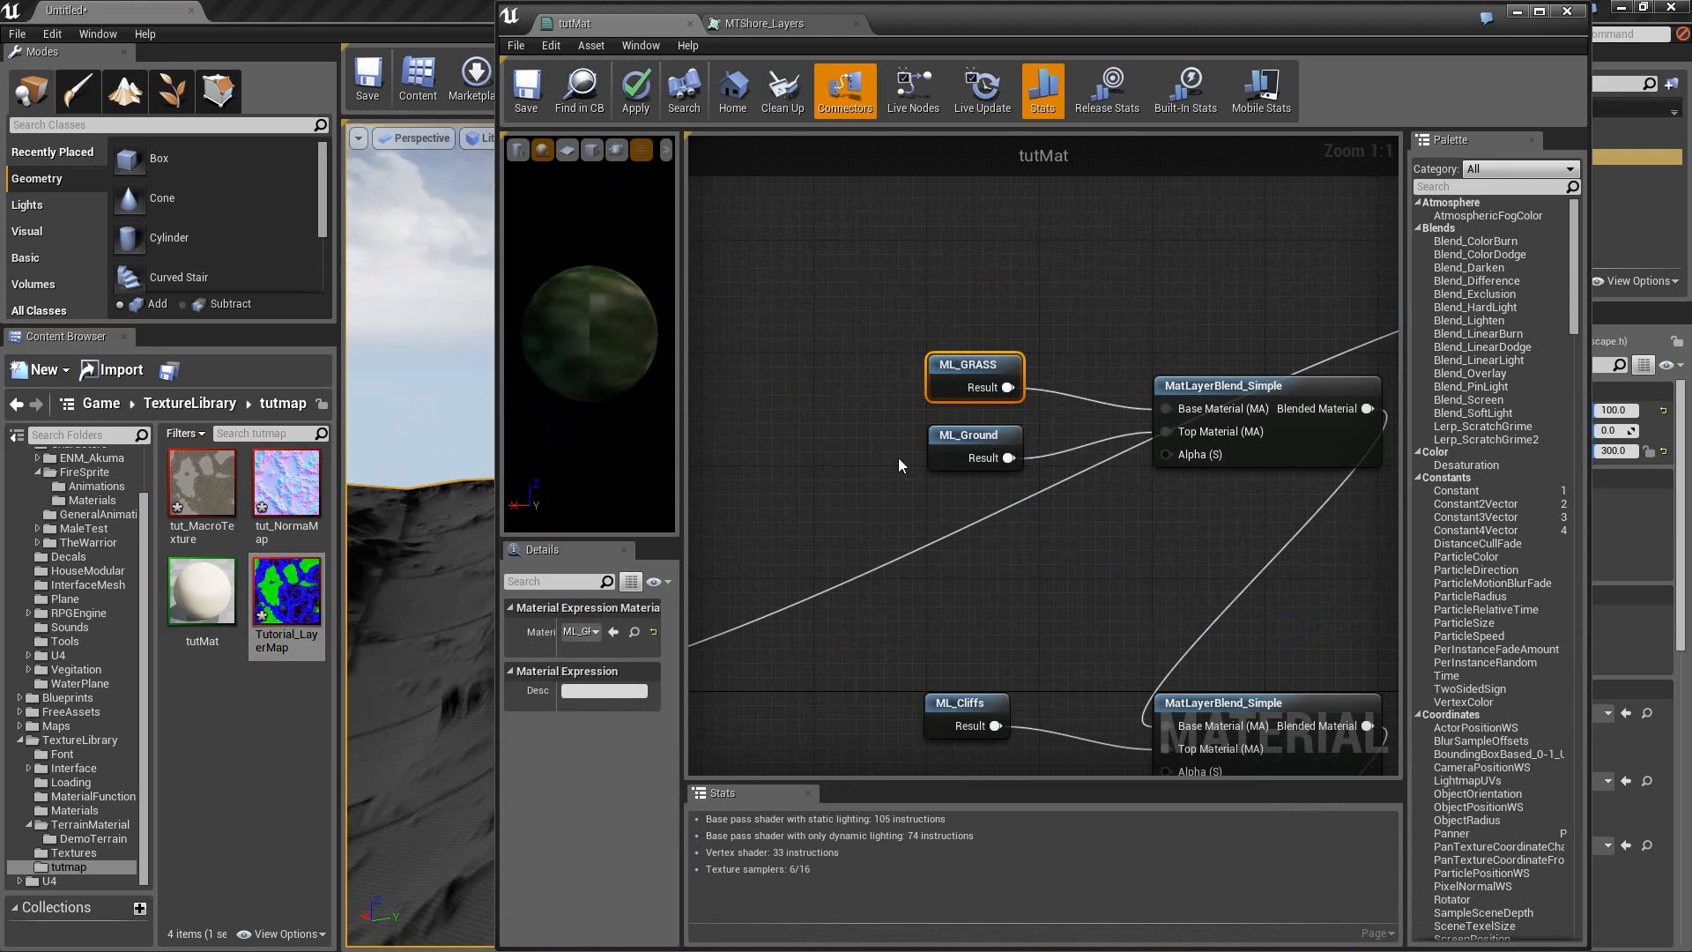
double_click(946, 395)
right_click_drag(852, 460, 1397, 440)
right_click_drag(1171, 511, 1061, 538)
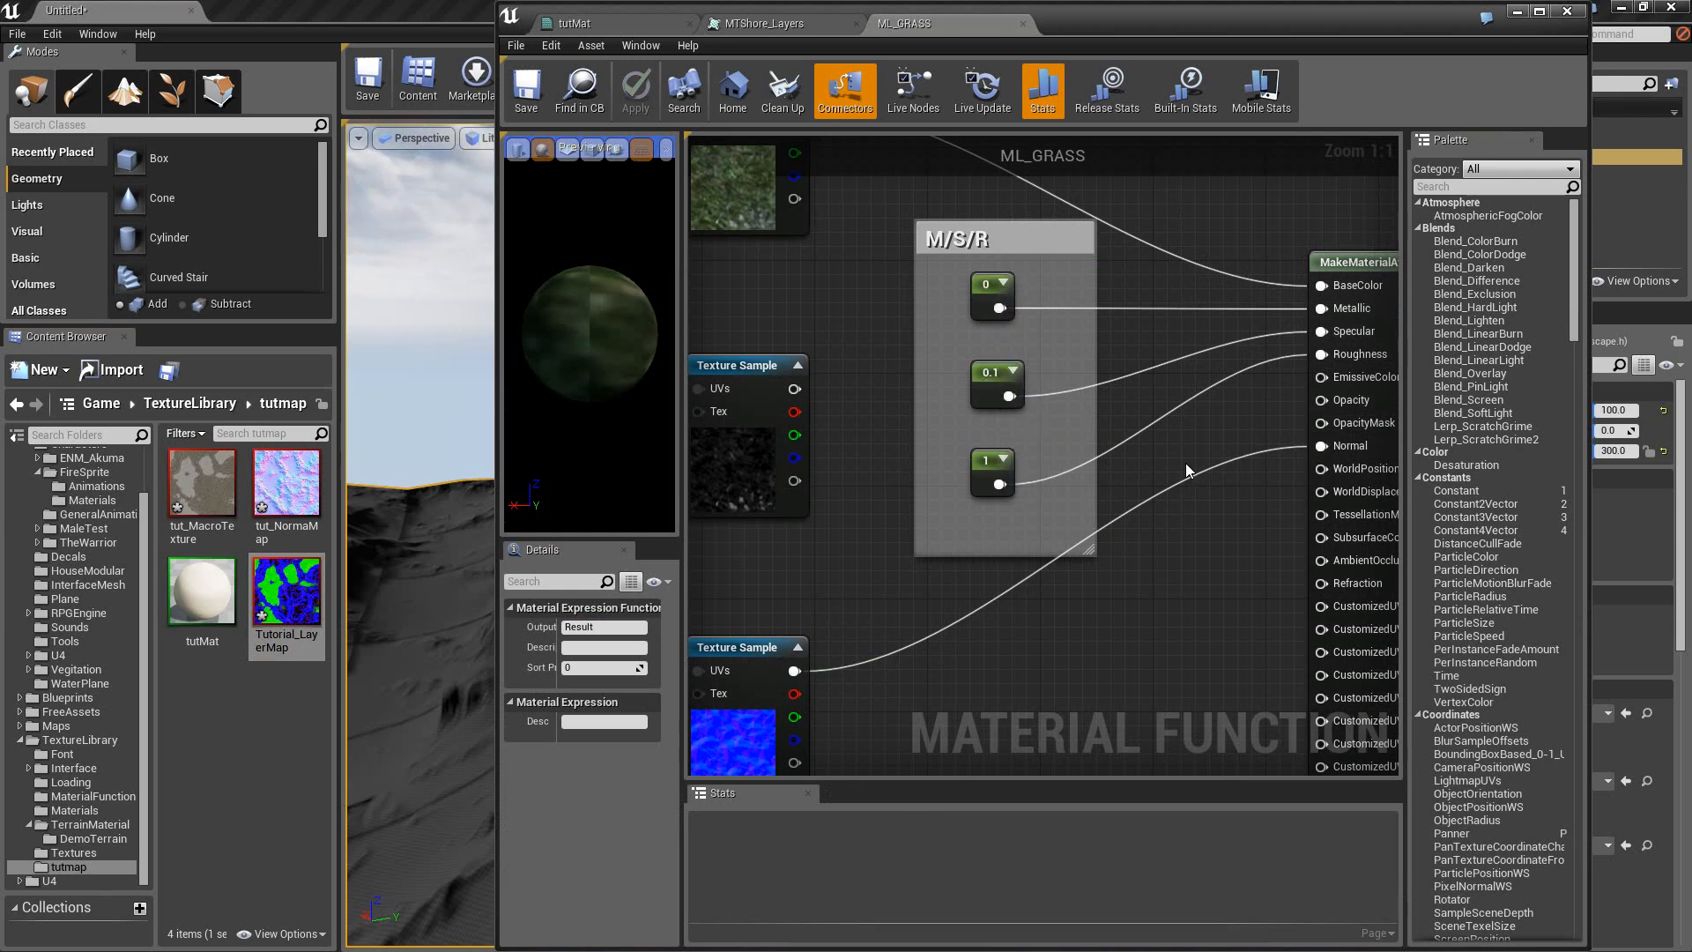
right_click_drag(985, 686, 690, 653)
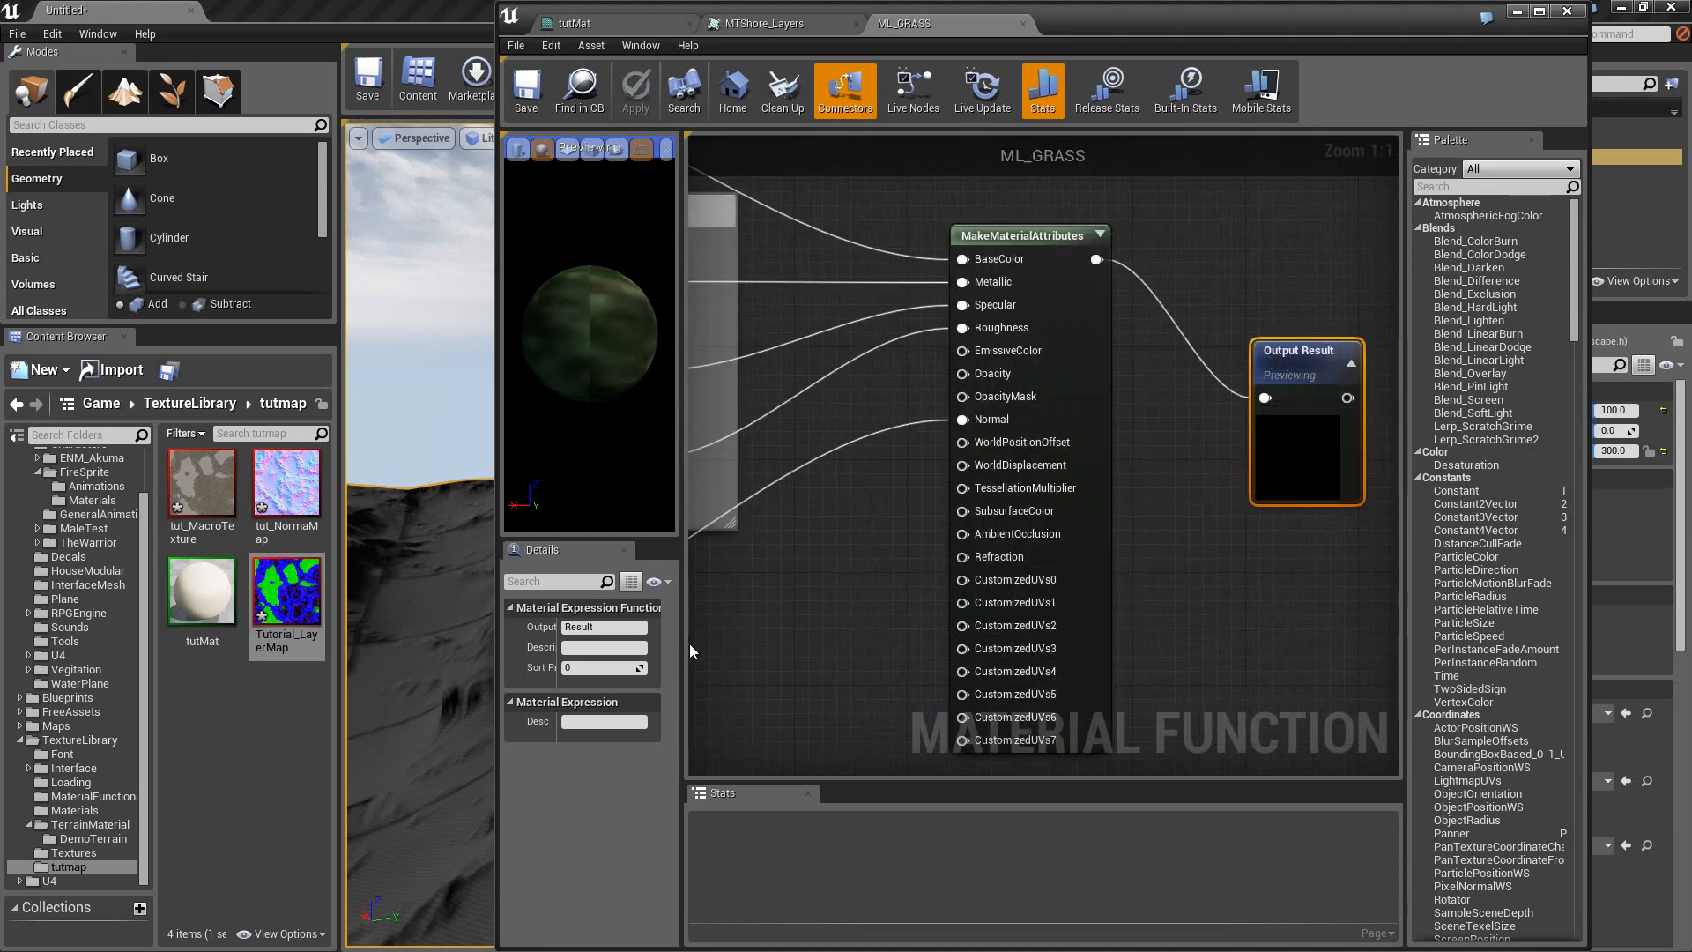
left_click(785, 19)
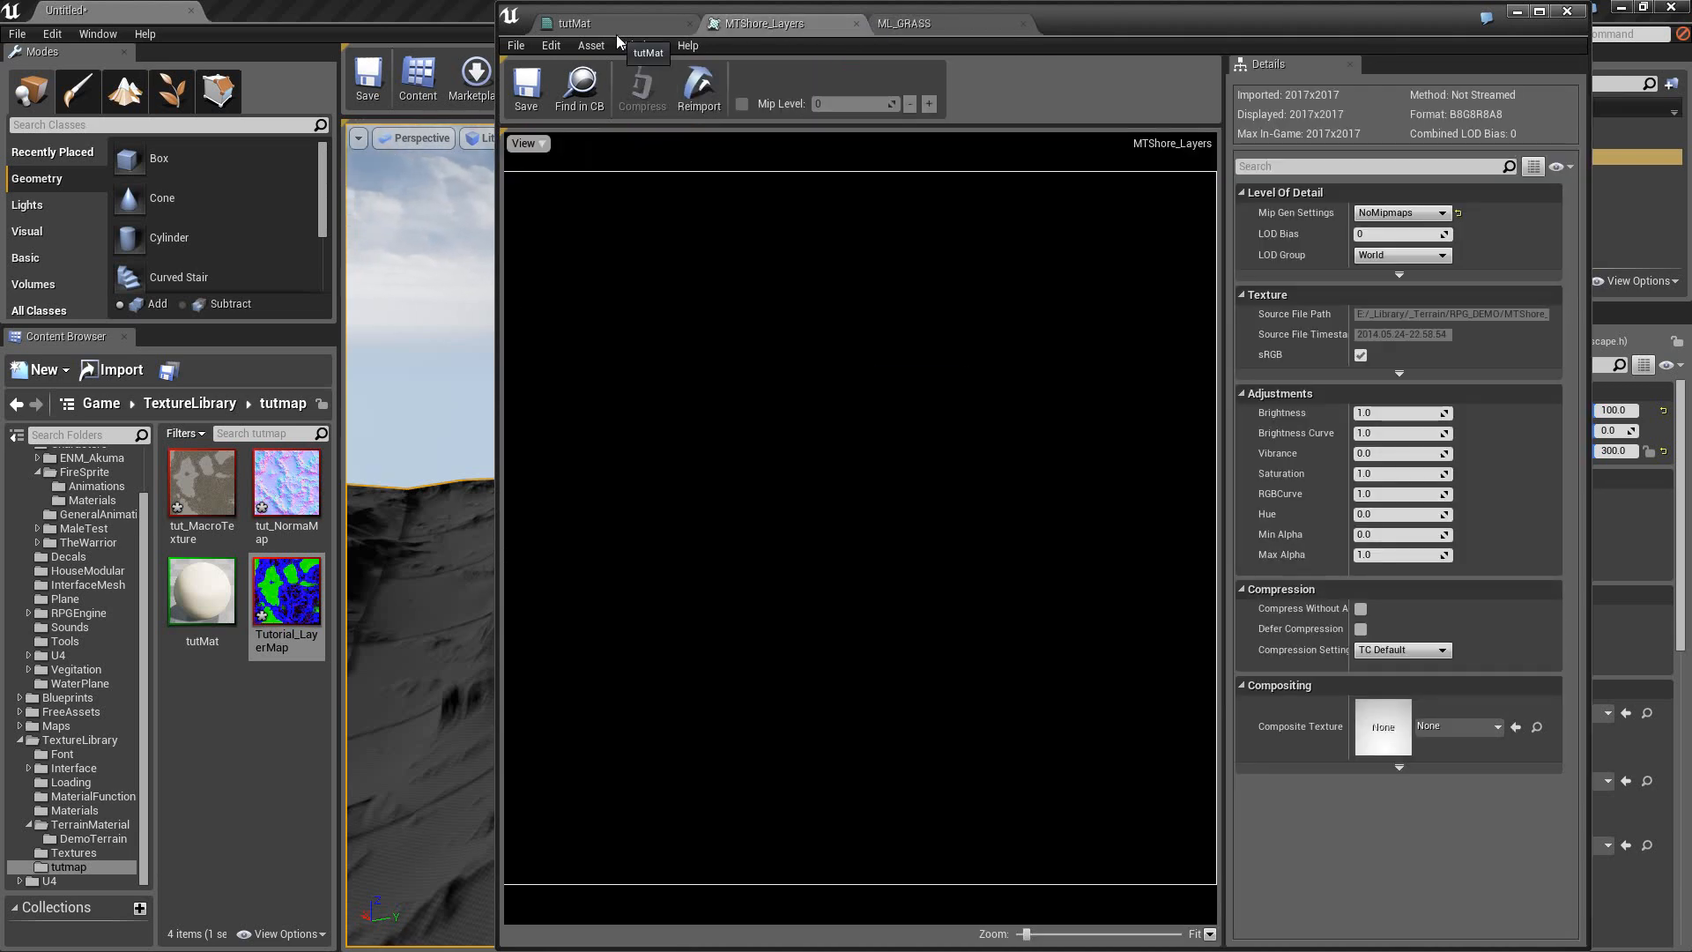
left_click(615, 15)
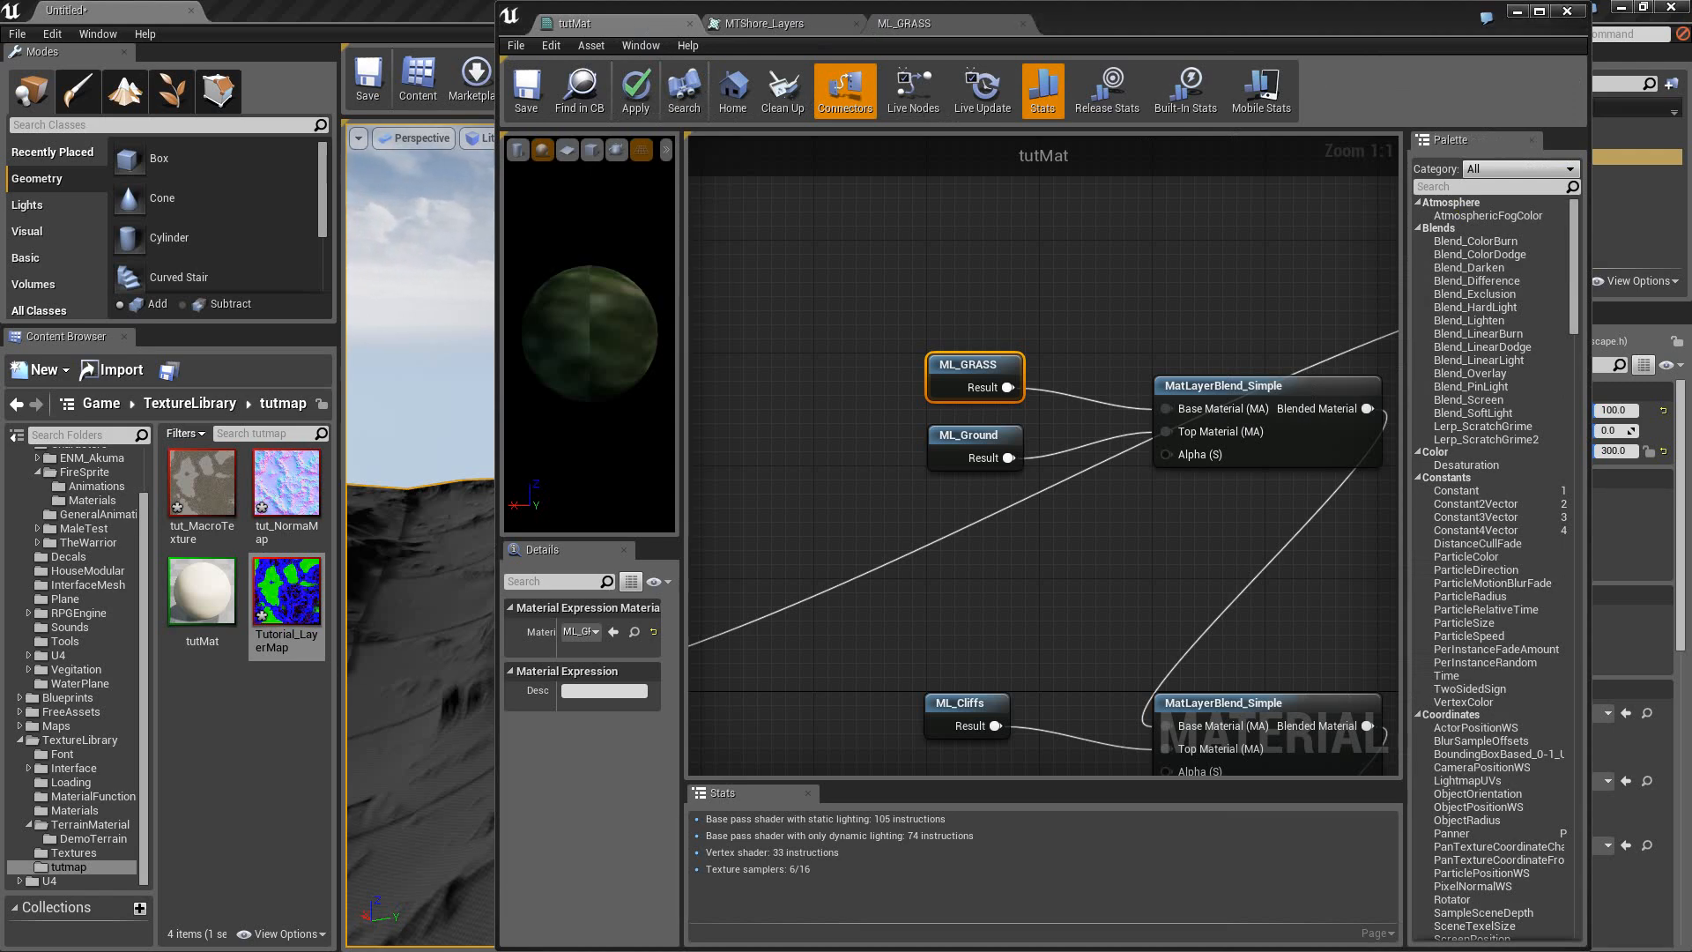
Examine how the grass, ground, cliffs, sand and snow layers chain through the MatLayerBlend_Simple nodes, back to the layer-map sample.
right_click_drag(785, 559, 1052, 565)
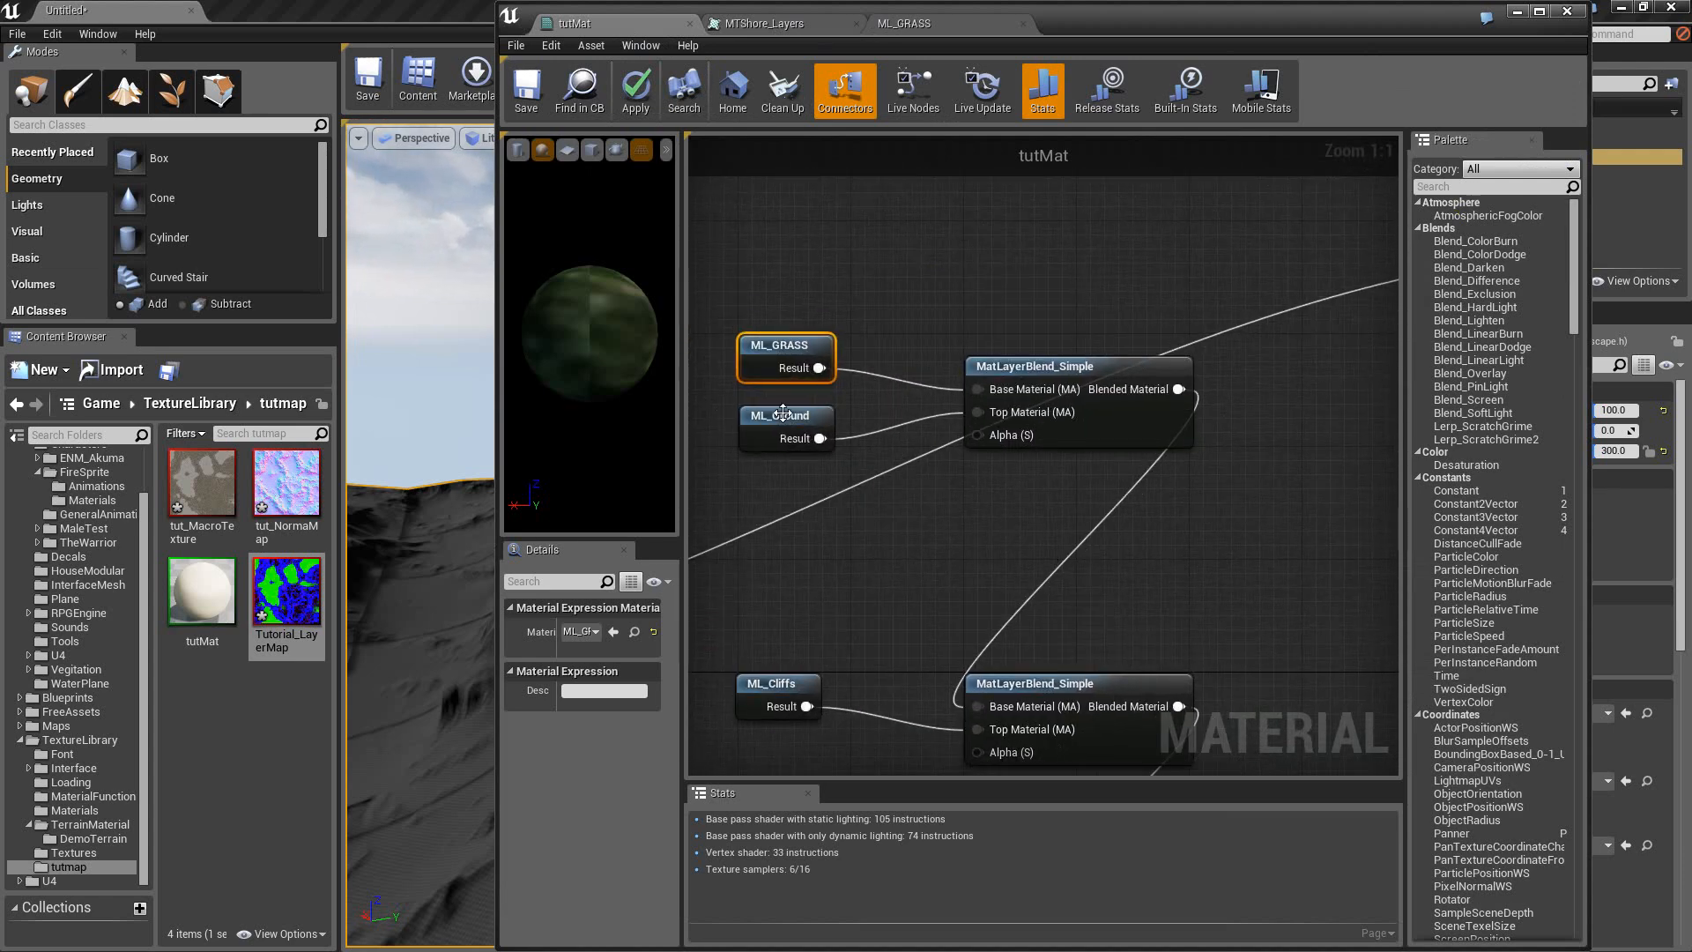
left_click(1035, 305)
right_click_drag(1107, 329, 1062, 308)
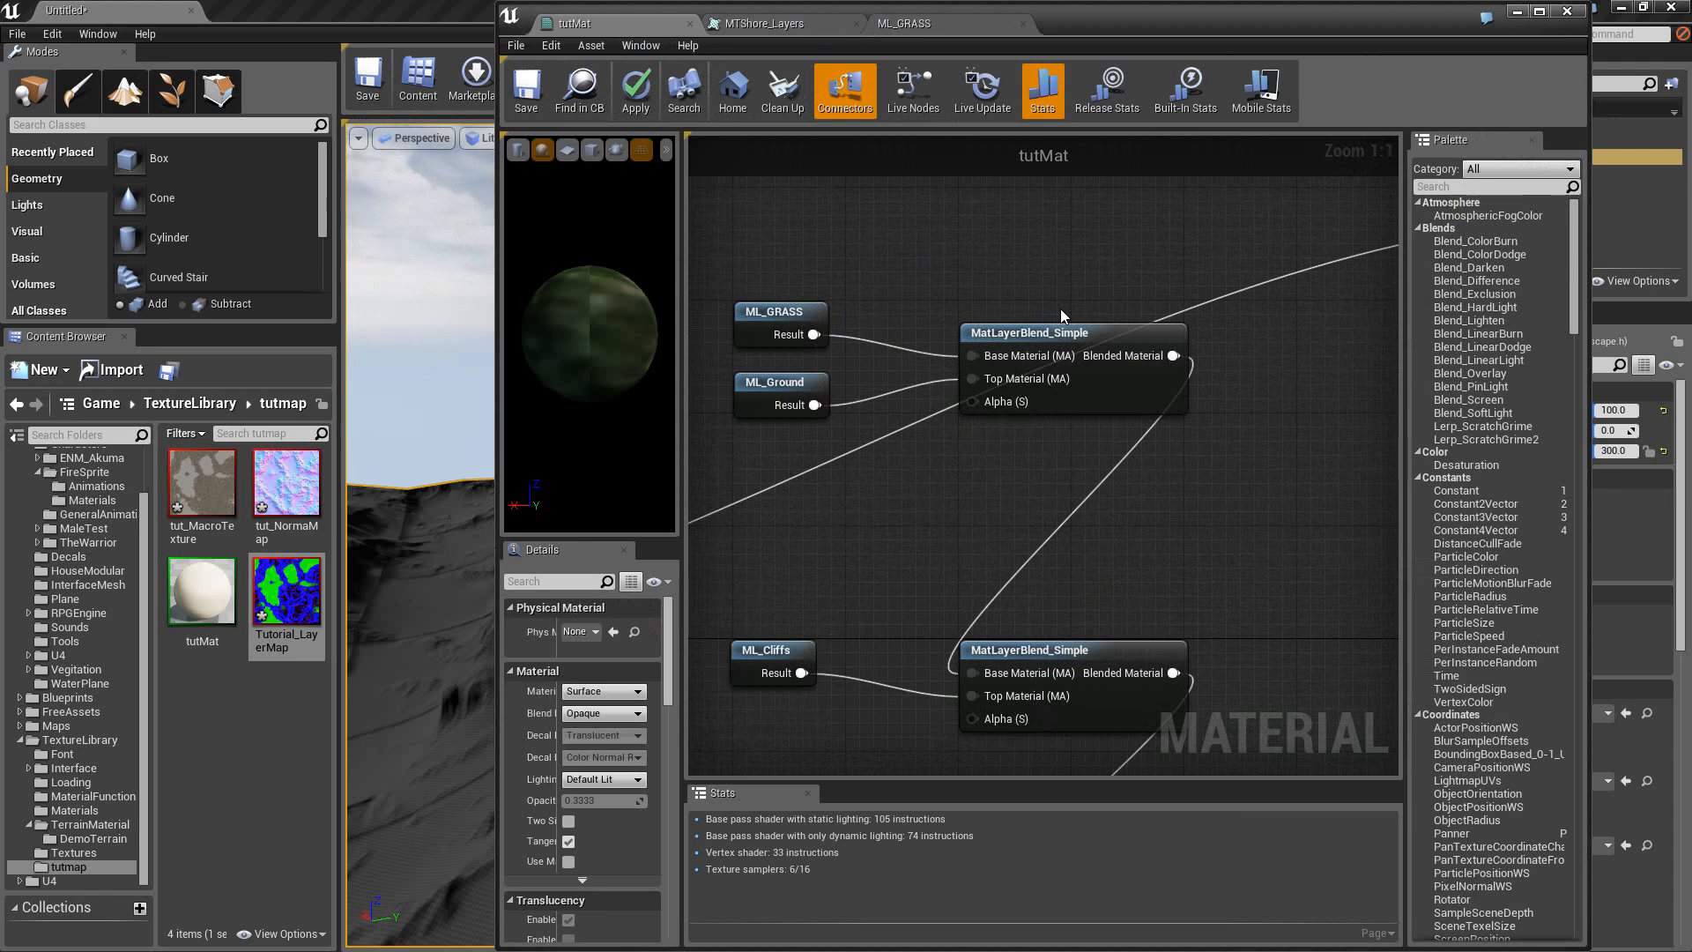
right_click_drag(1033, 361, 1077, 390)
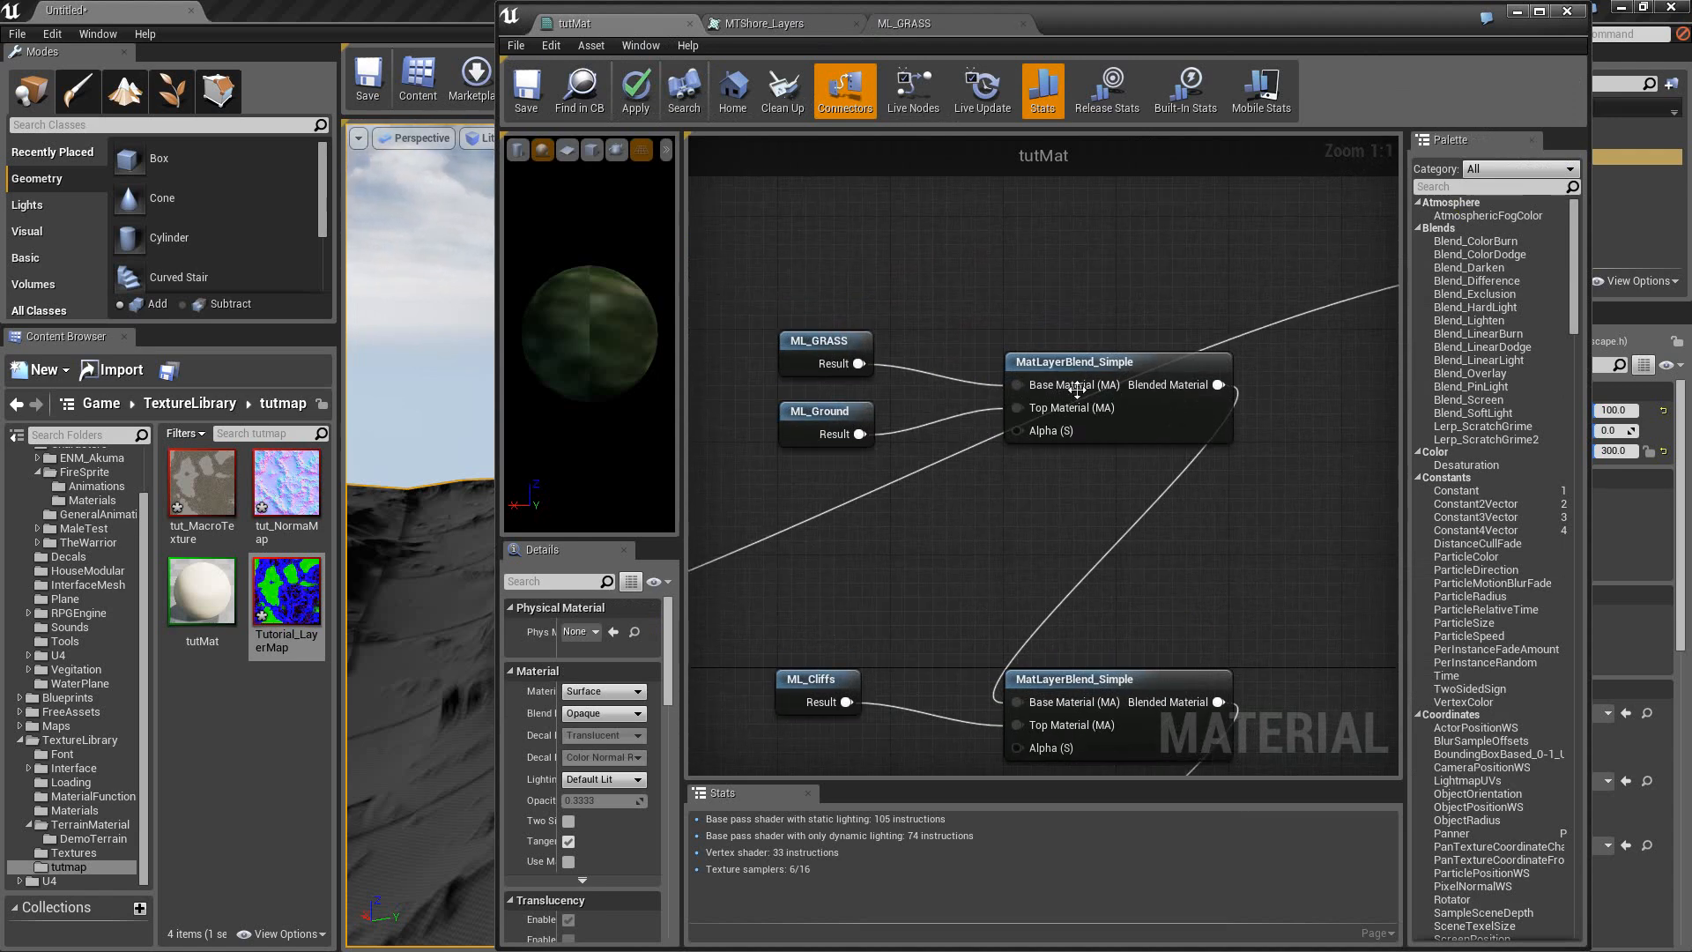
left_click(1026, 439)
right_click(1022, 235)
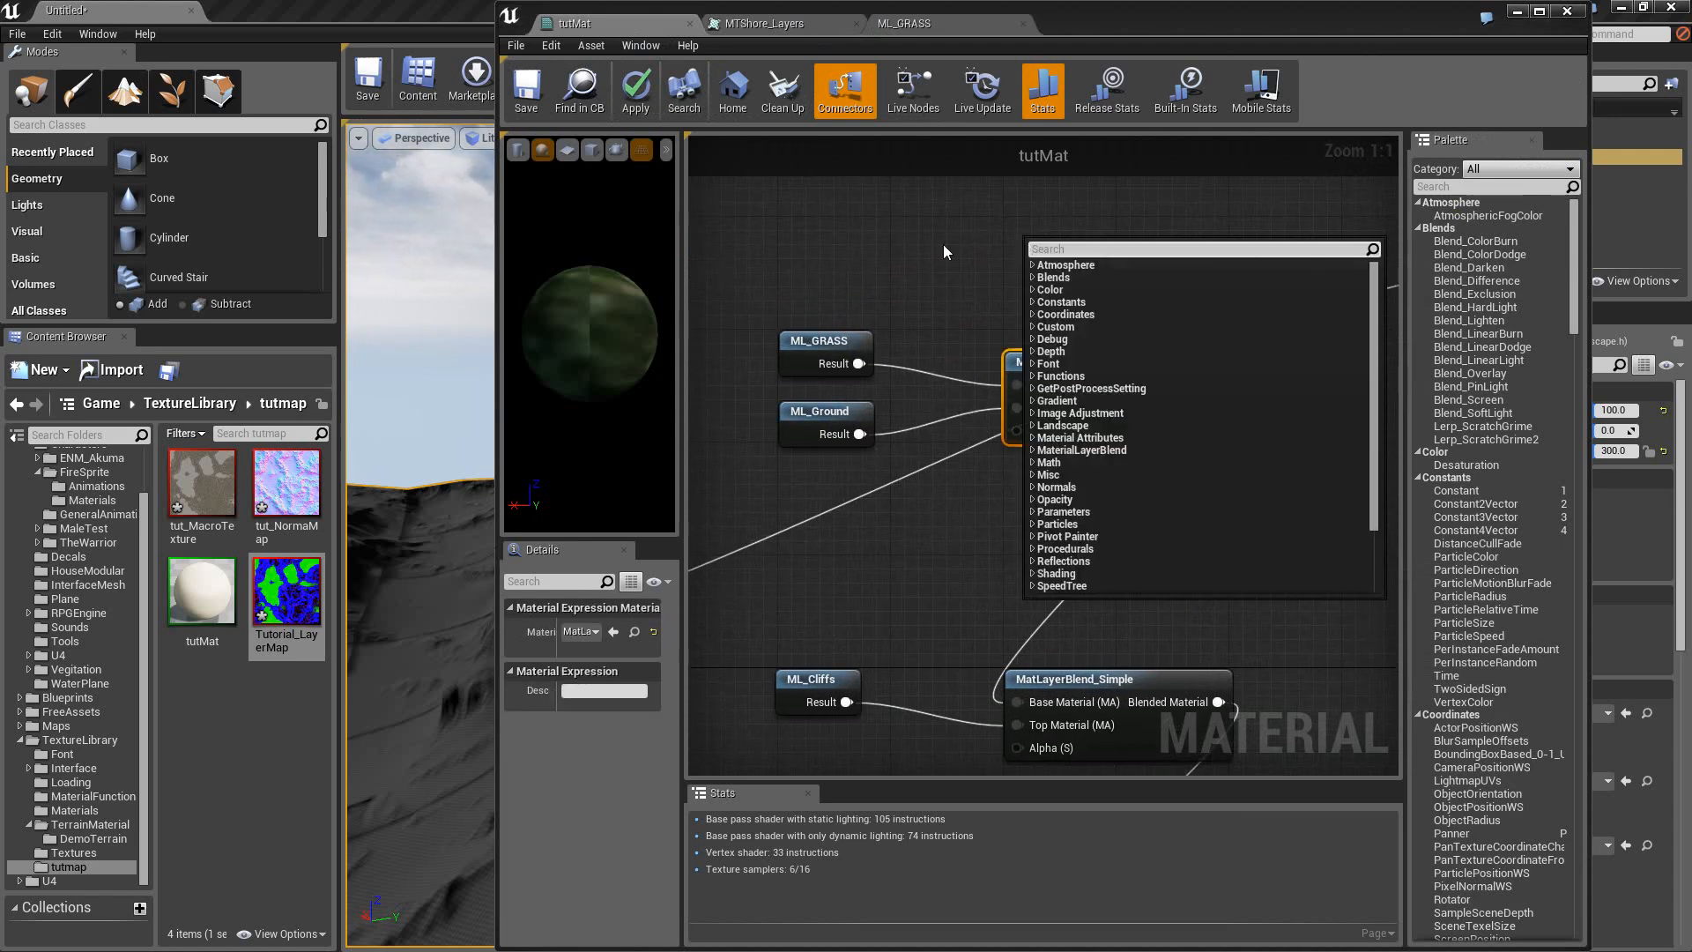
left_click(944, 247)
right_click_drag(929, 502, 999, 504)
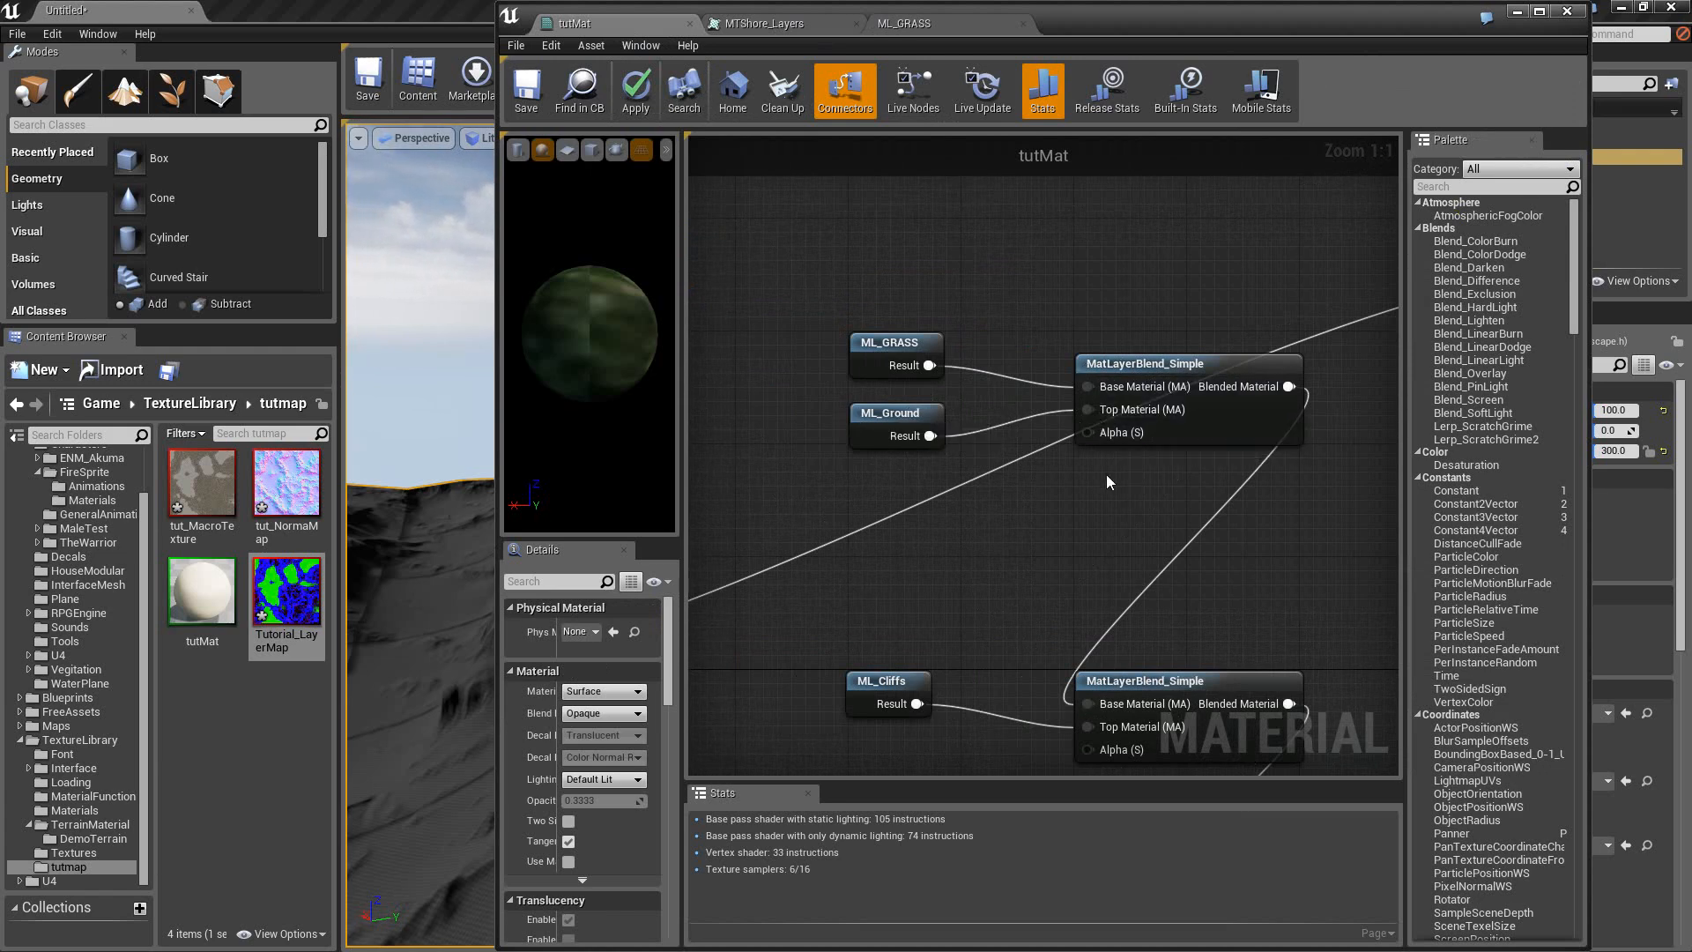
right_click_drag(1055, 525, 1046, 292)
right_click_drag(1019, 553, 1025, 252)
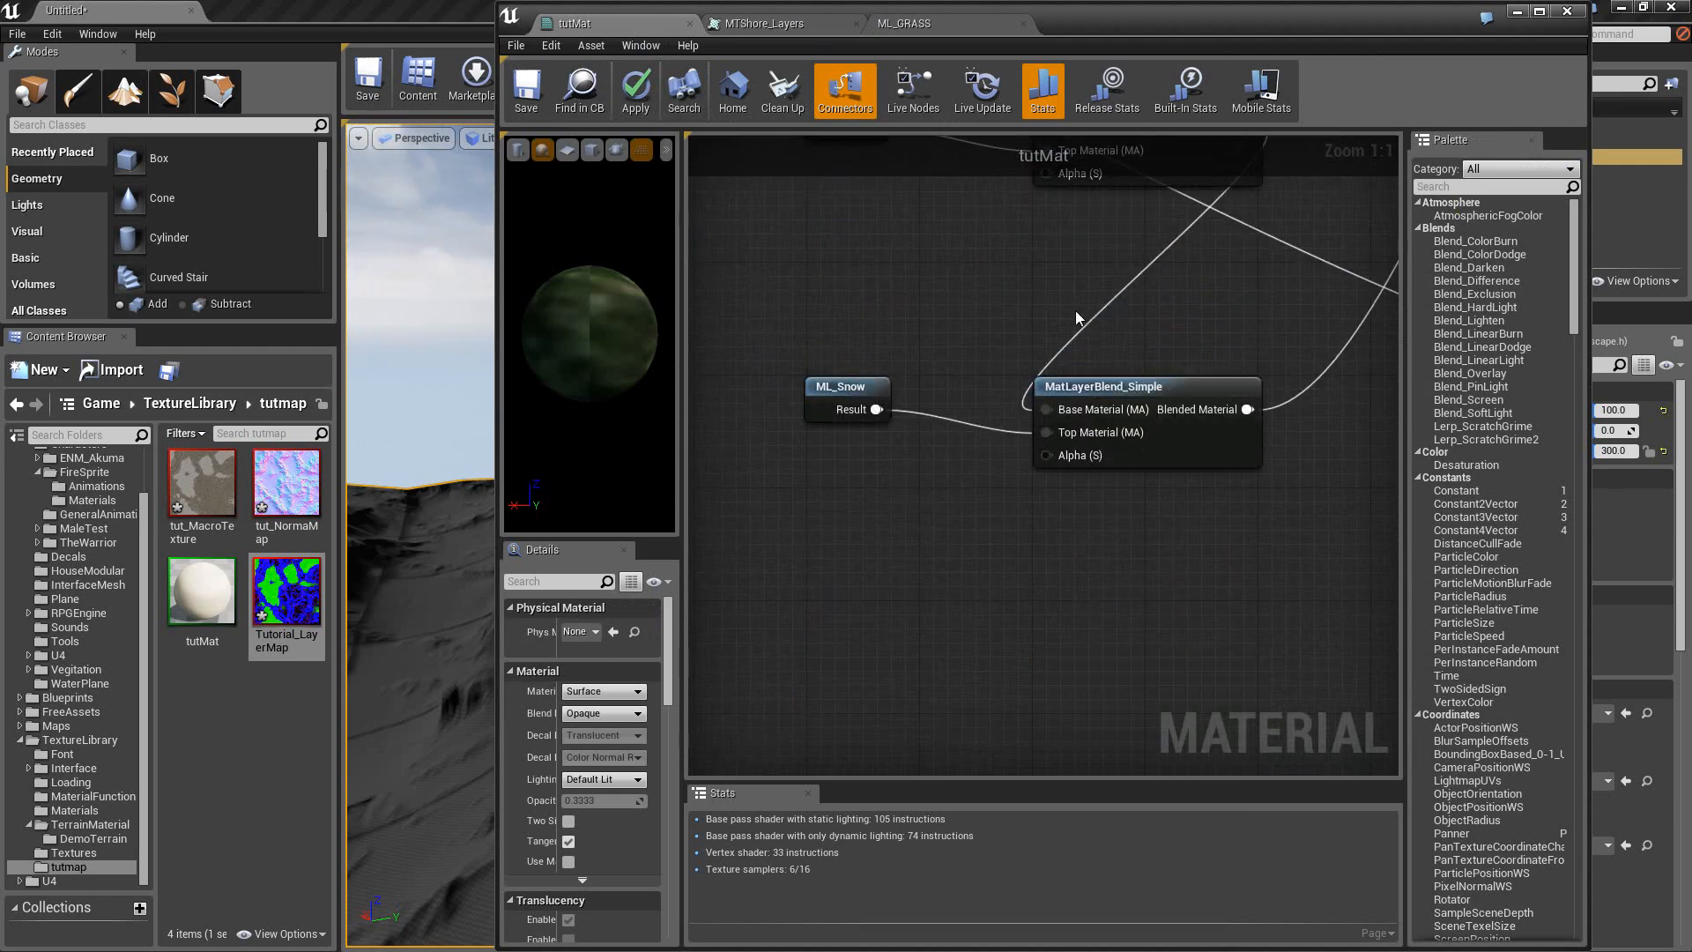
right_click_drag(1044, 310, 1348, 314)
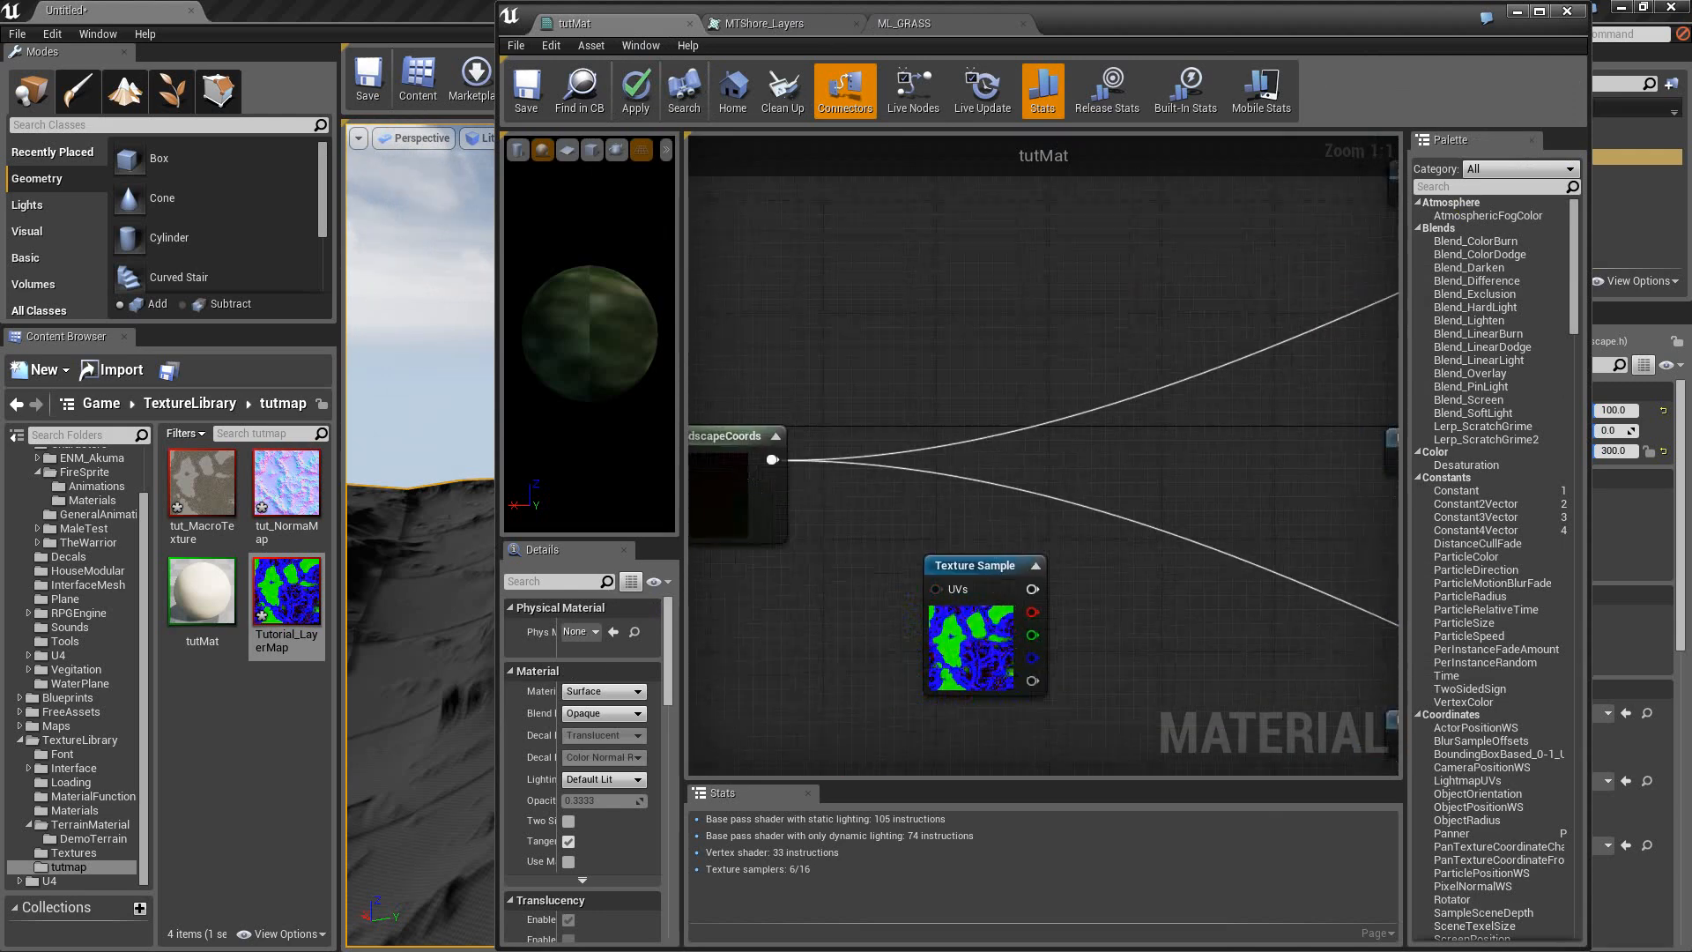
right_click_drag(1034, 432, 1215, 463)
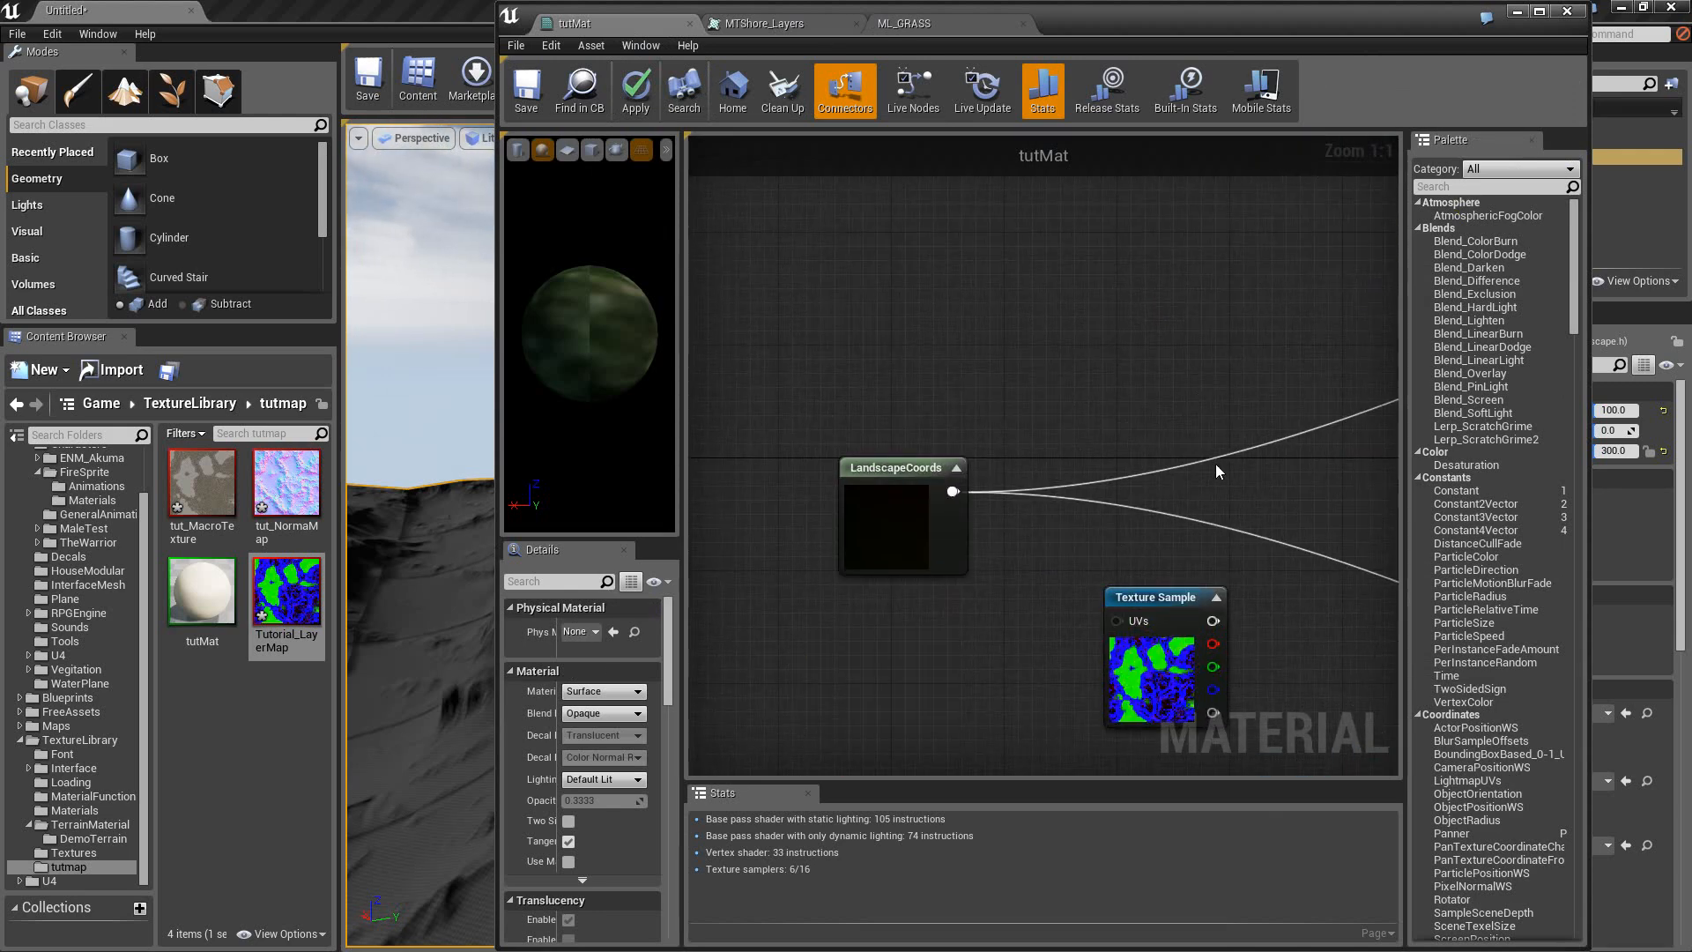
Check the mapping scale set on the LandscapeCoords node.
left_click(893, 528)
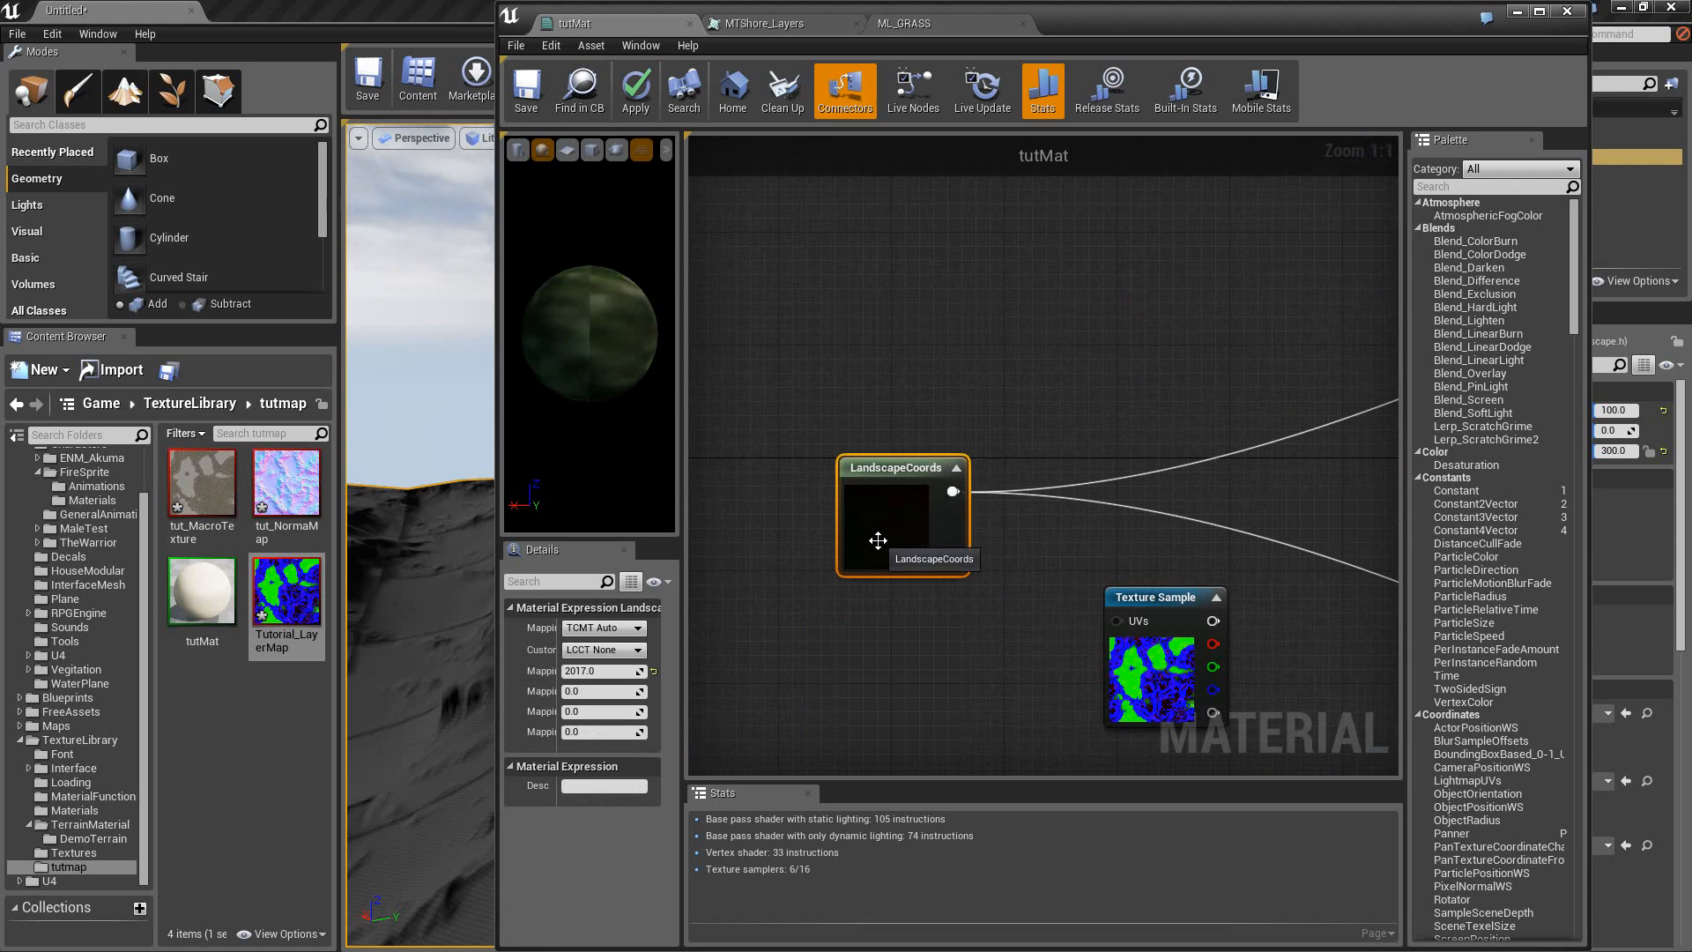
left_click(604, 672)
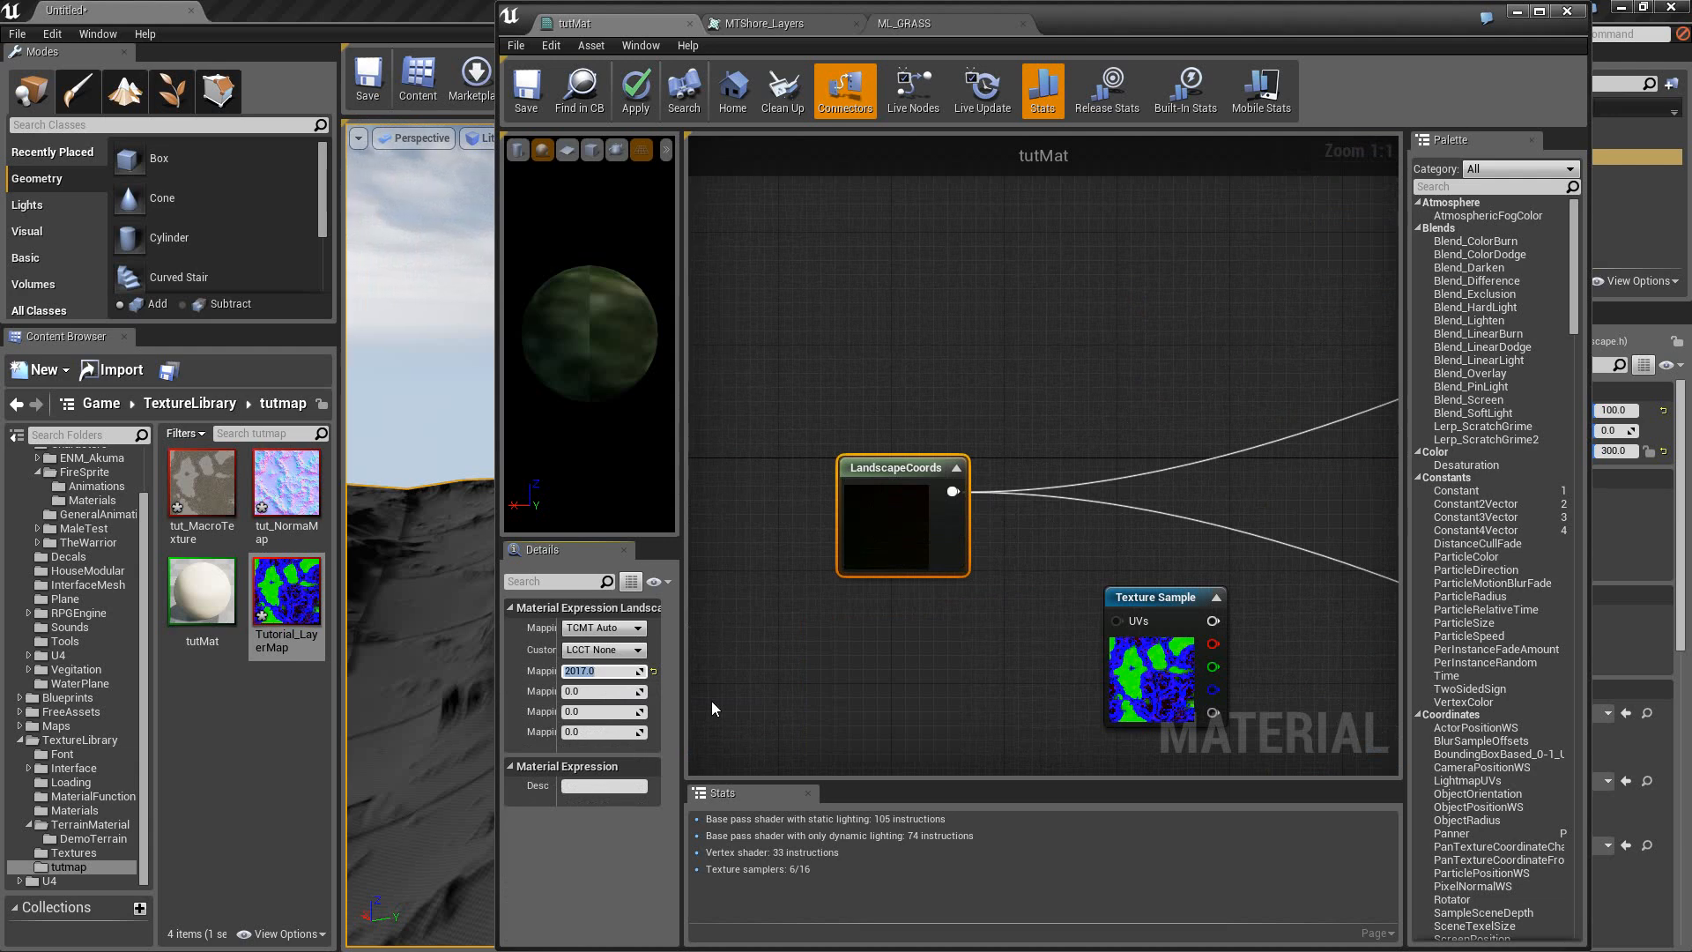
left_click(917, 670)
Connect the layer map's red channel to the Alpha of the grass/ground blend and place the Texture Sample beside ML_Cliffs.
right_click_drag(1136, 462, 728, 418)
left_click_drag(739, 554, 820, 324)
right_click_drag(1141, 369, 1090, 616)
left_click_drag(830, 623, 1108, 554)
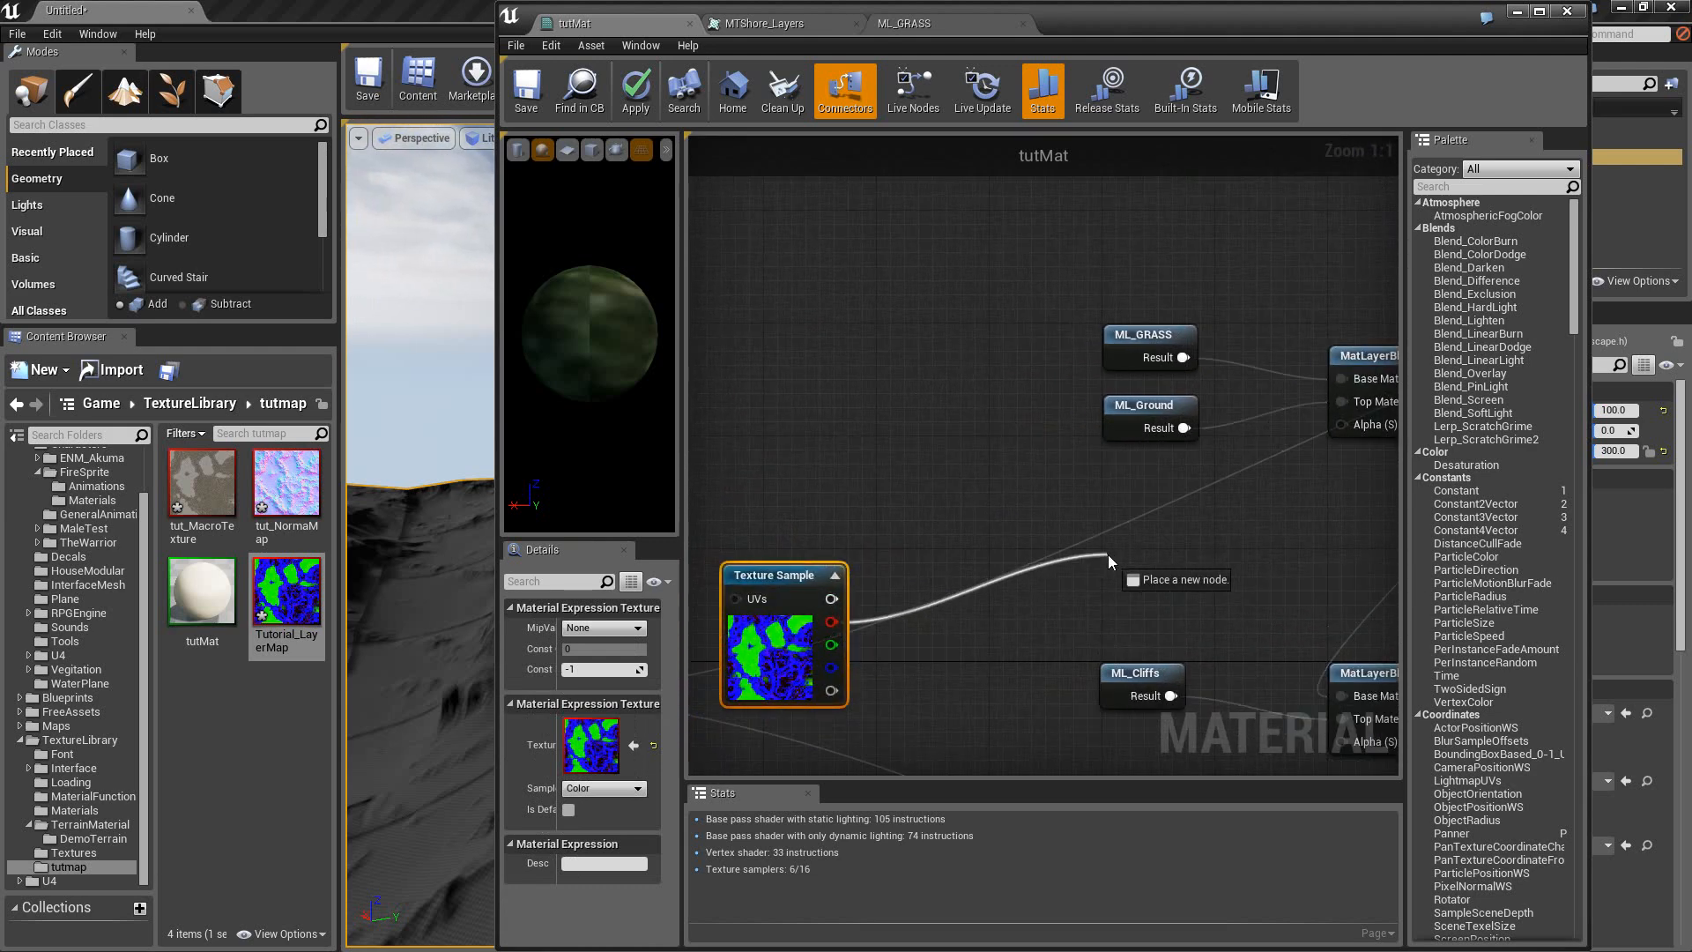
left_click(794, 450)
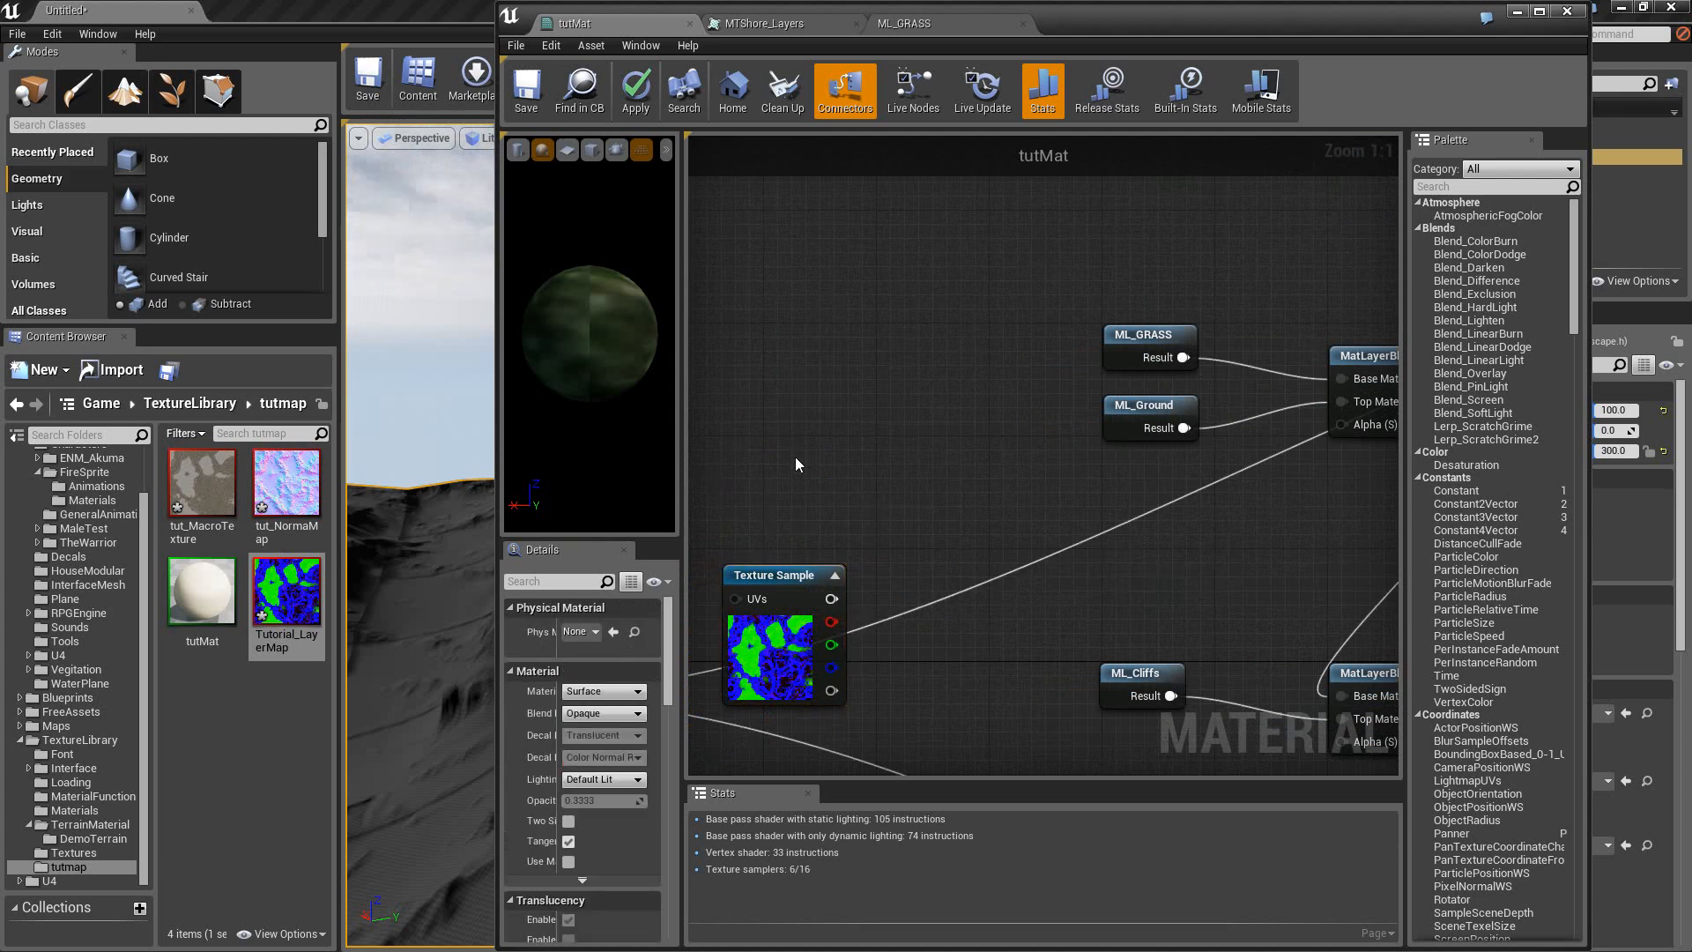
left_click_drag(830, 622, 1340, 426)
right_click_drag(898, 661, 862, 560)
left_click_drag(745, 565, 915, 650)
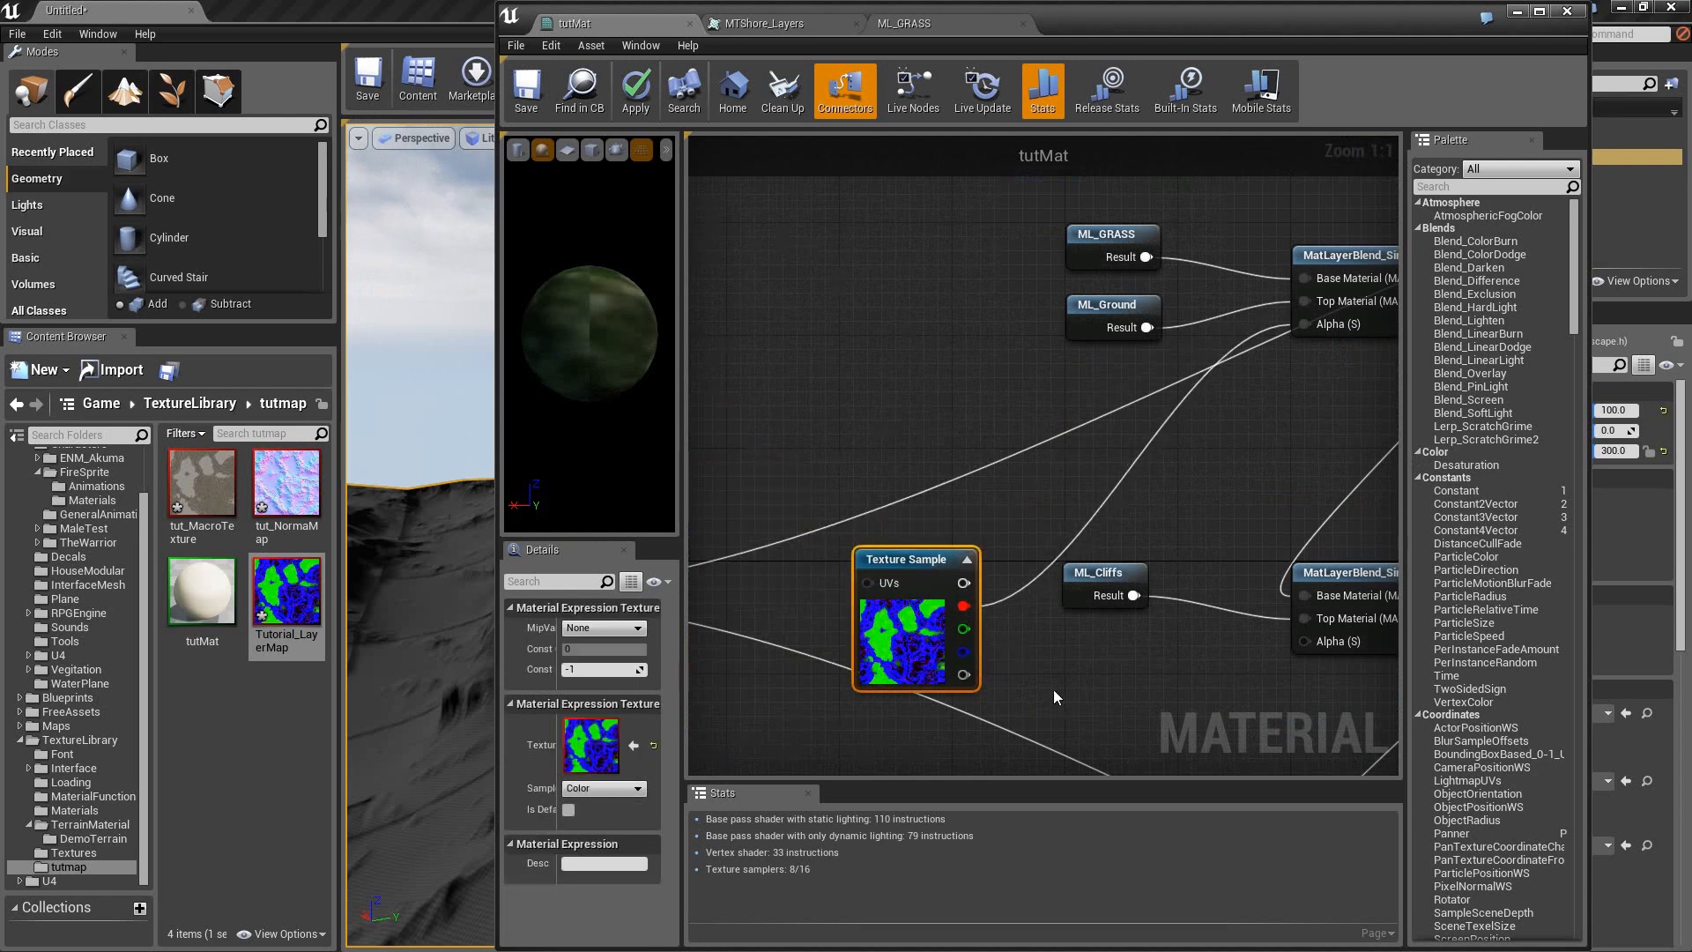
Open the Tutorial_LayerMap texture, view its blue and green channels individually, and return to the tutMat graph.
right_click_drag(1053, 692, 895, 501)
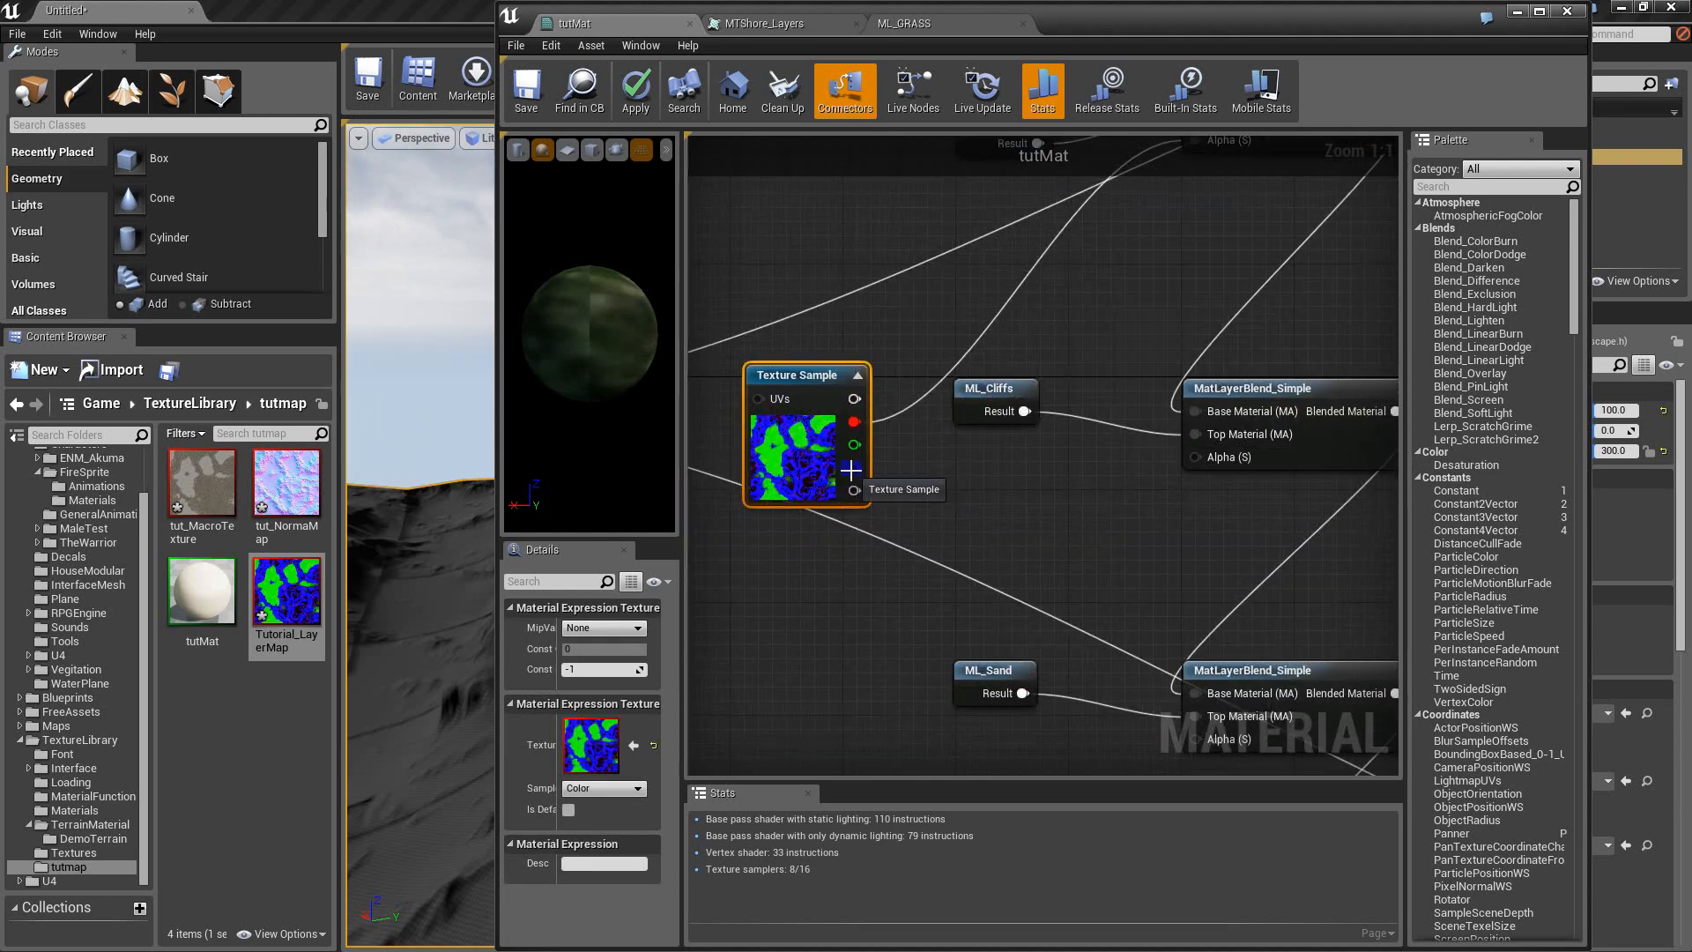
double_click(606, 742)
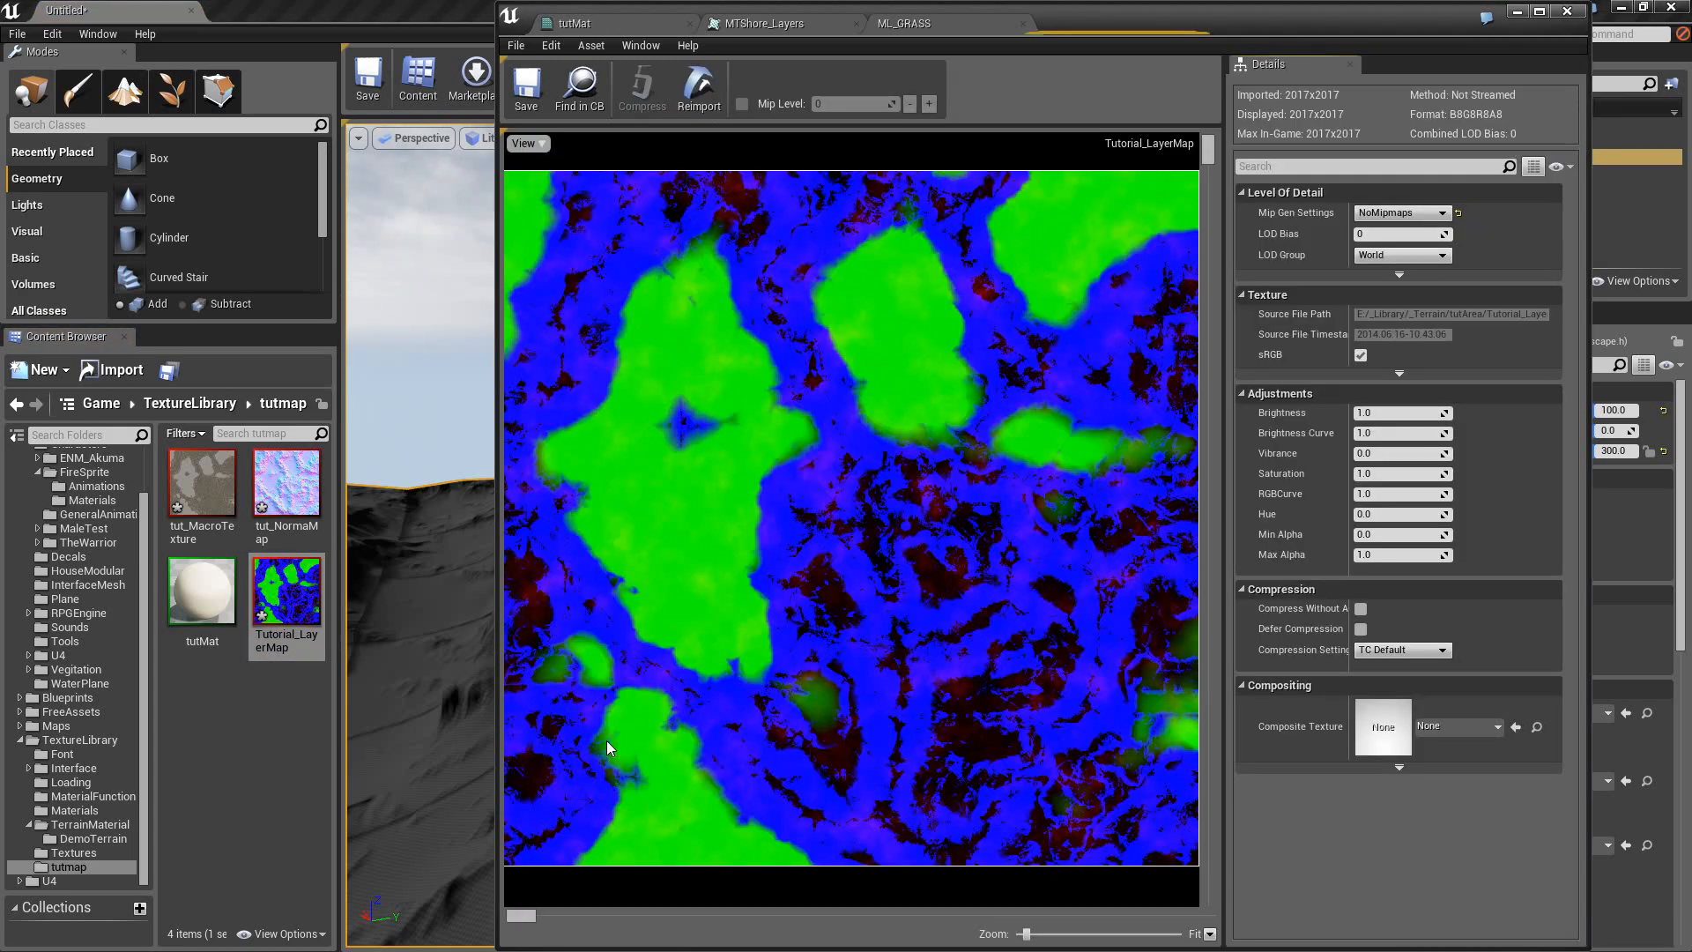
left_click(526, 146)
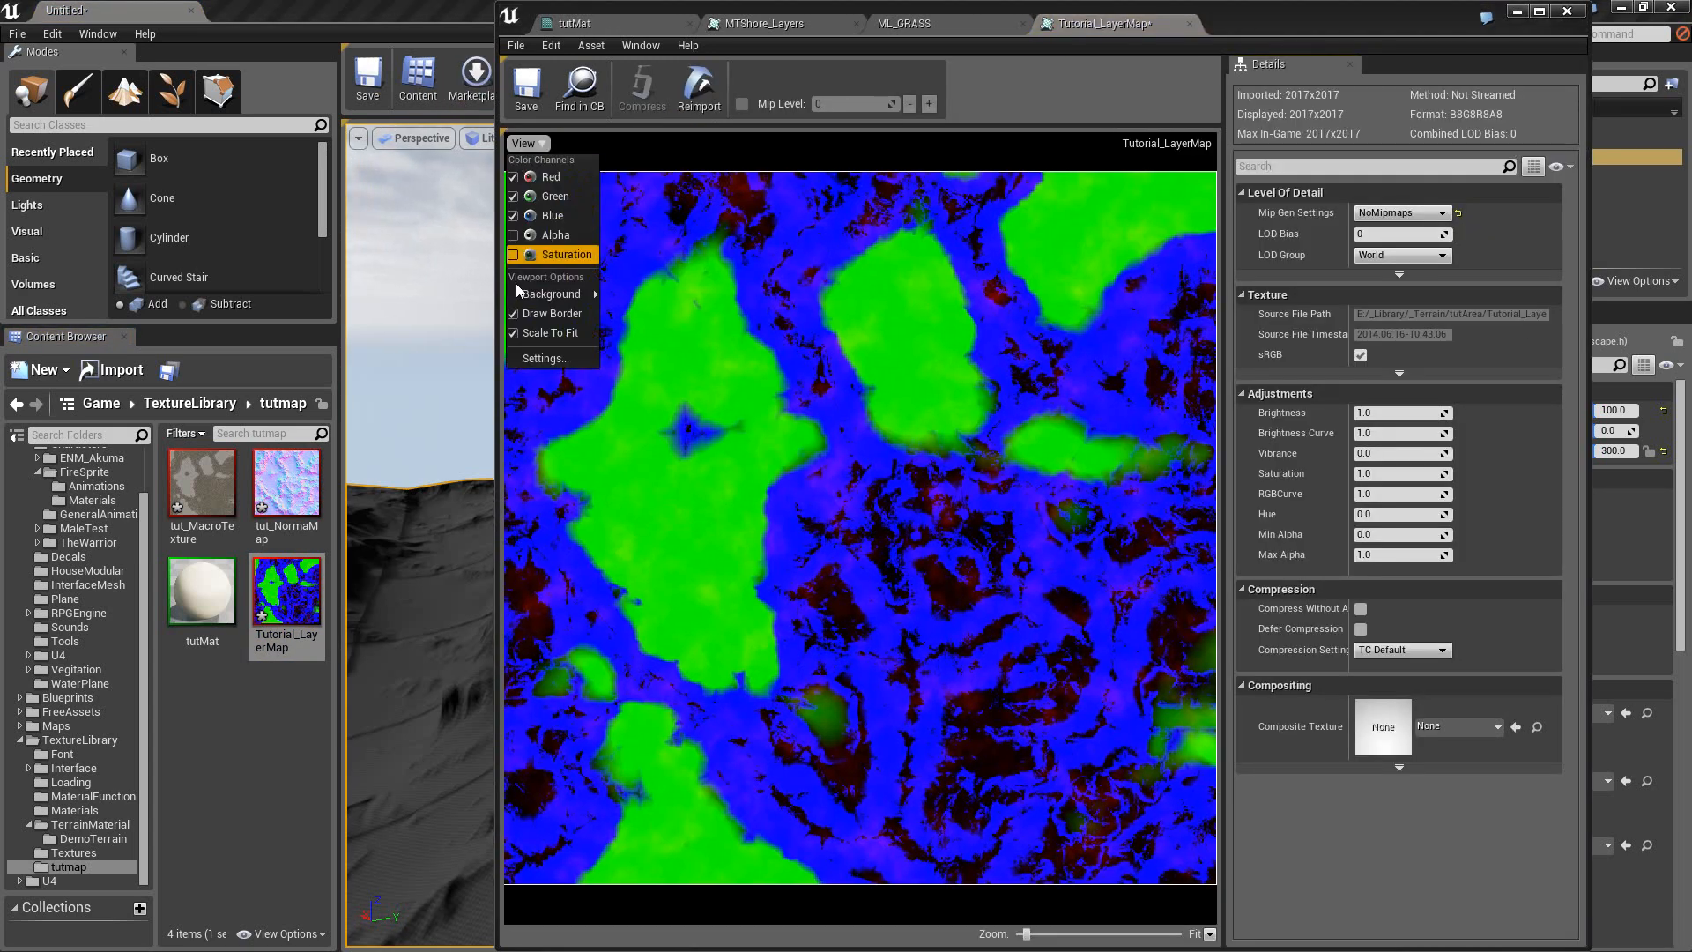
left_click(516, 194)
left_click(514, 178)
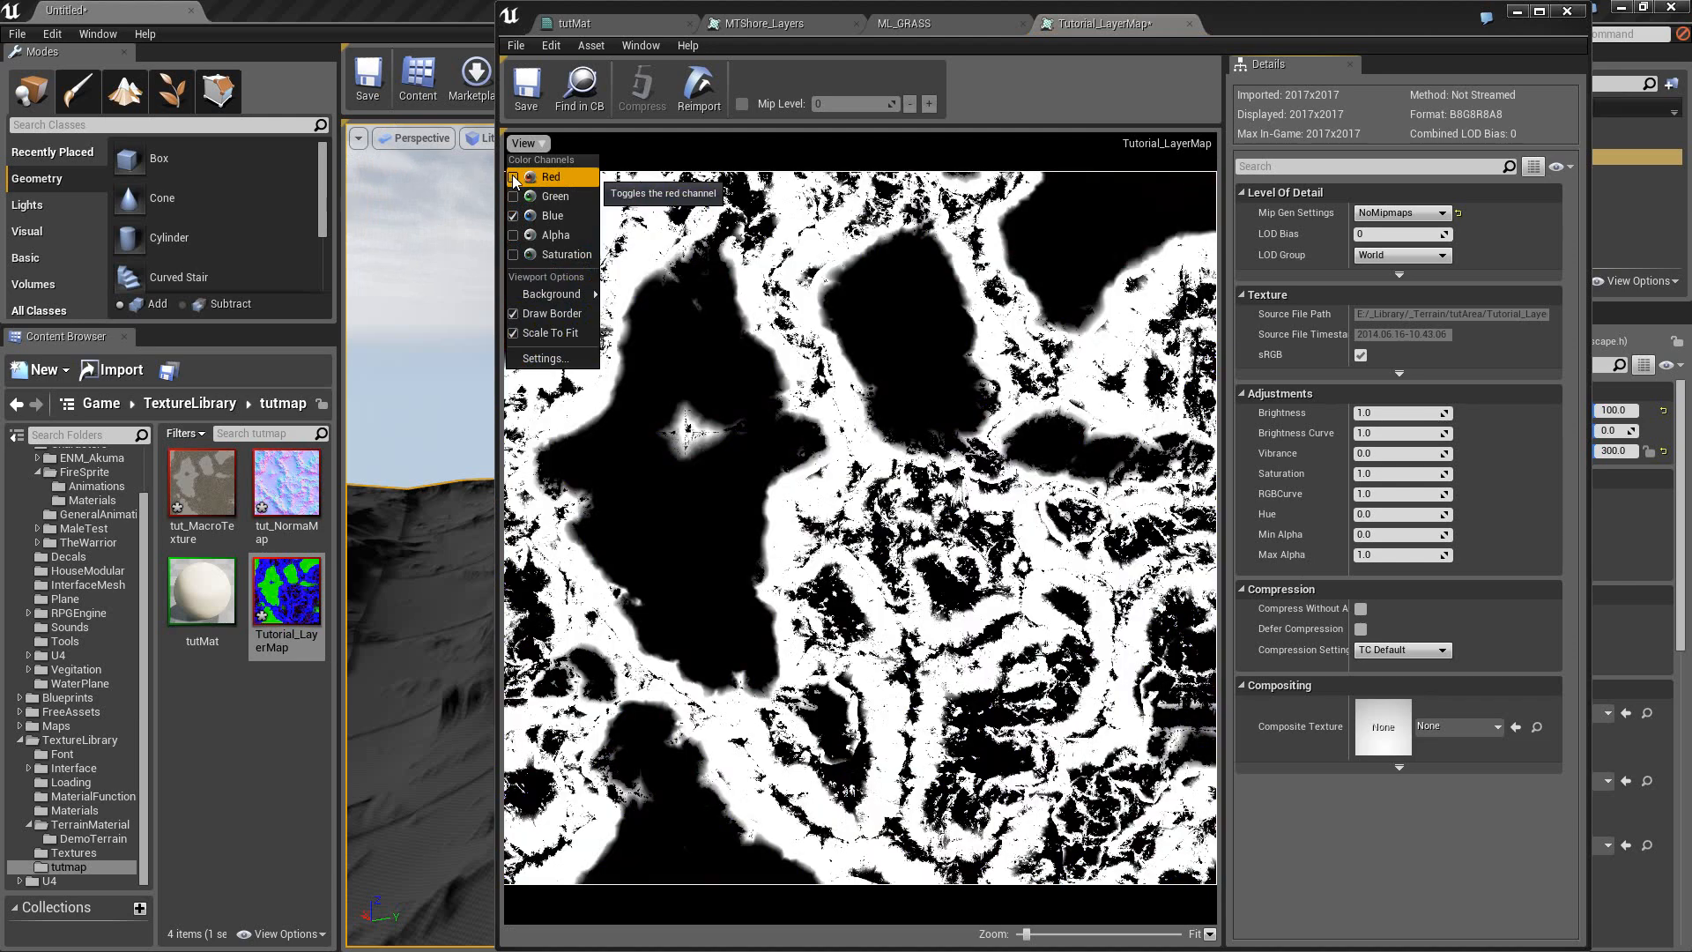
left_click(514, 216)
left_click(513, 196)
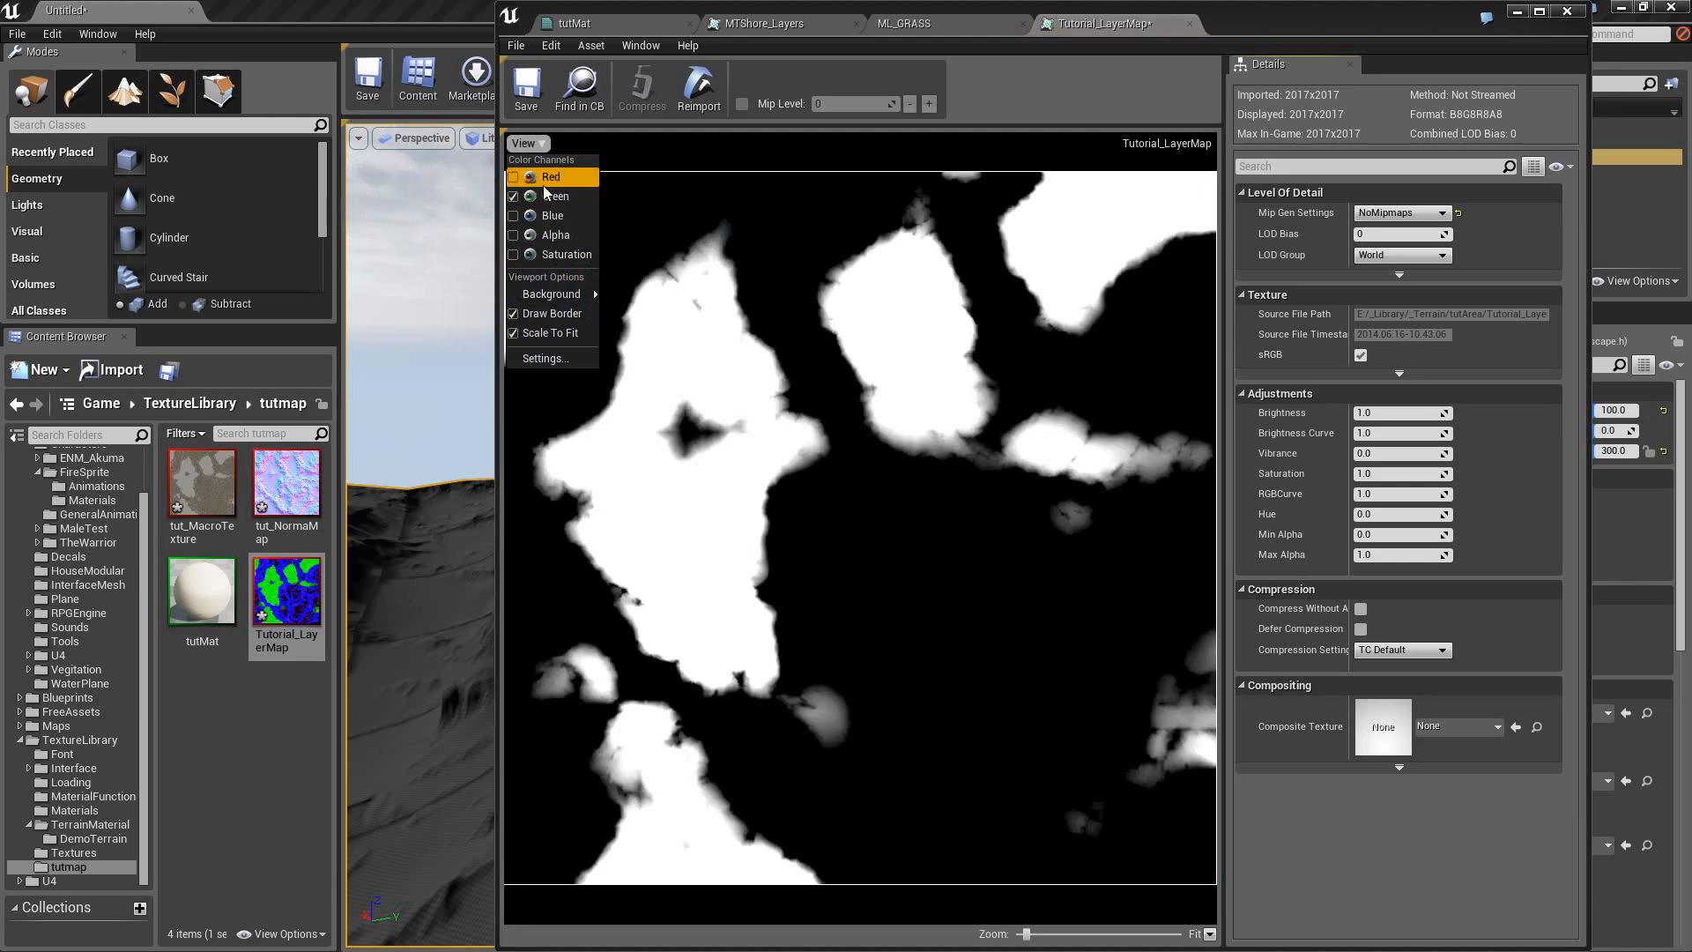
left_click(517, 197)
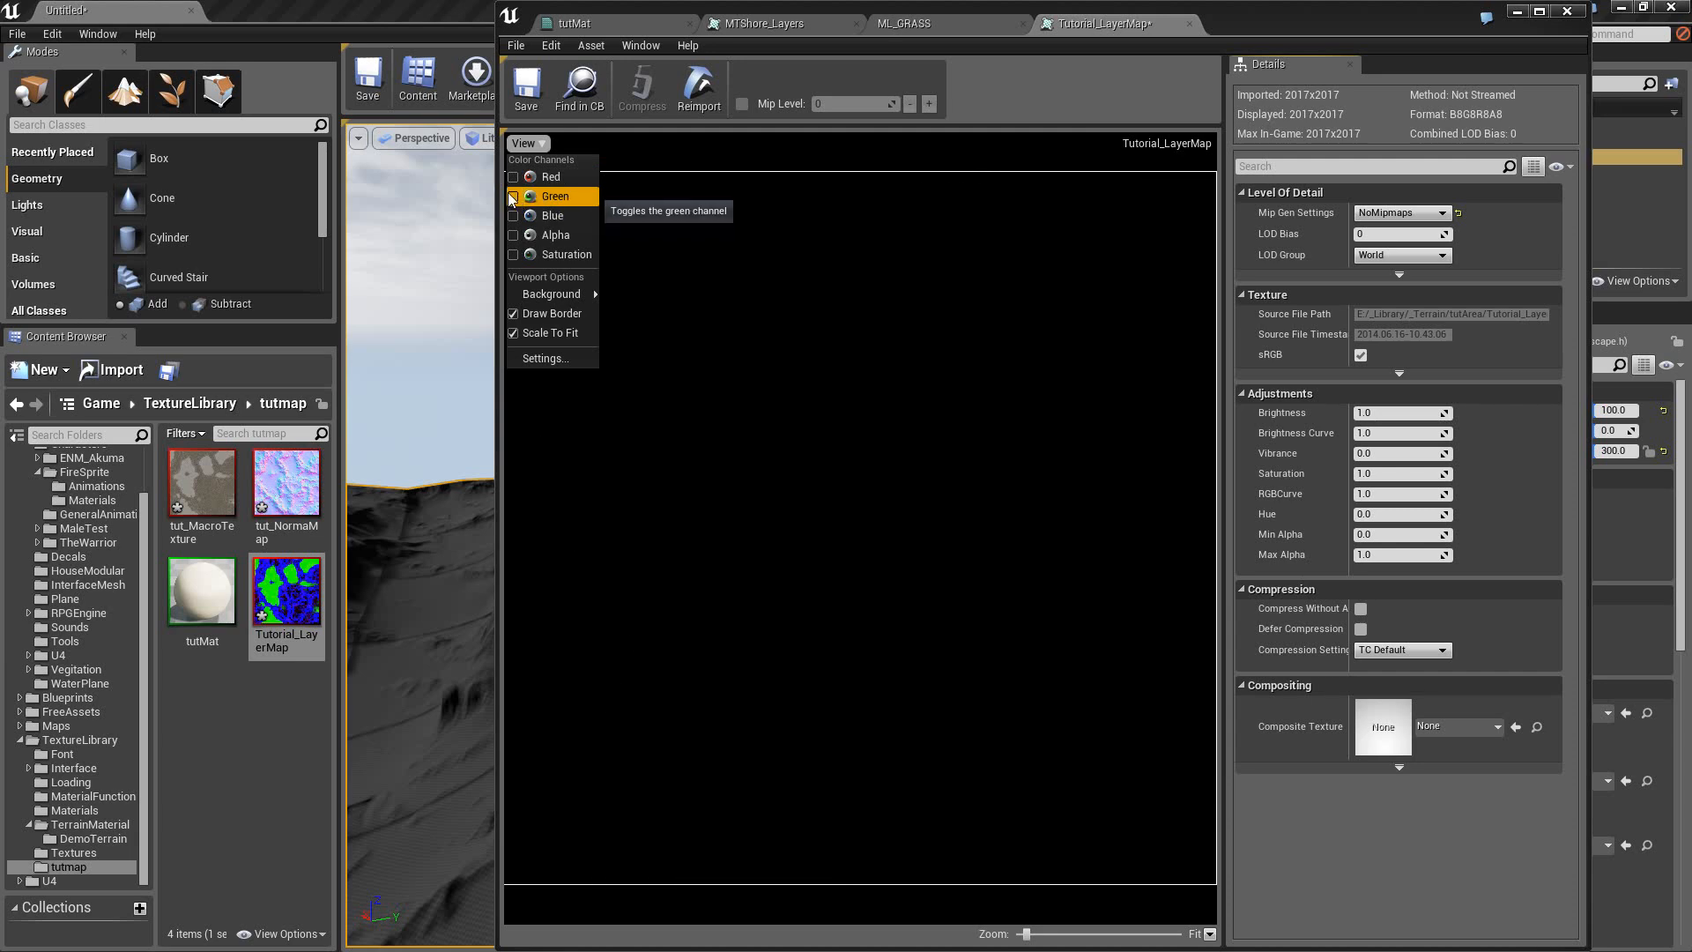
left_click(981, 27)
left_click(755, 25)
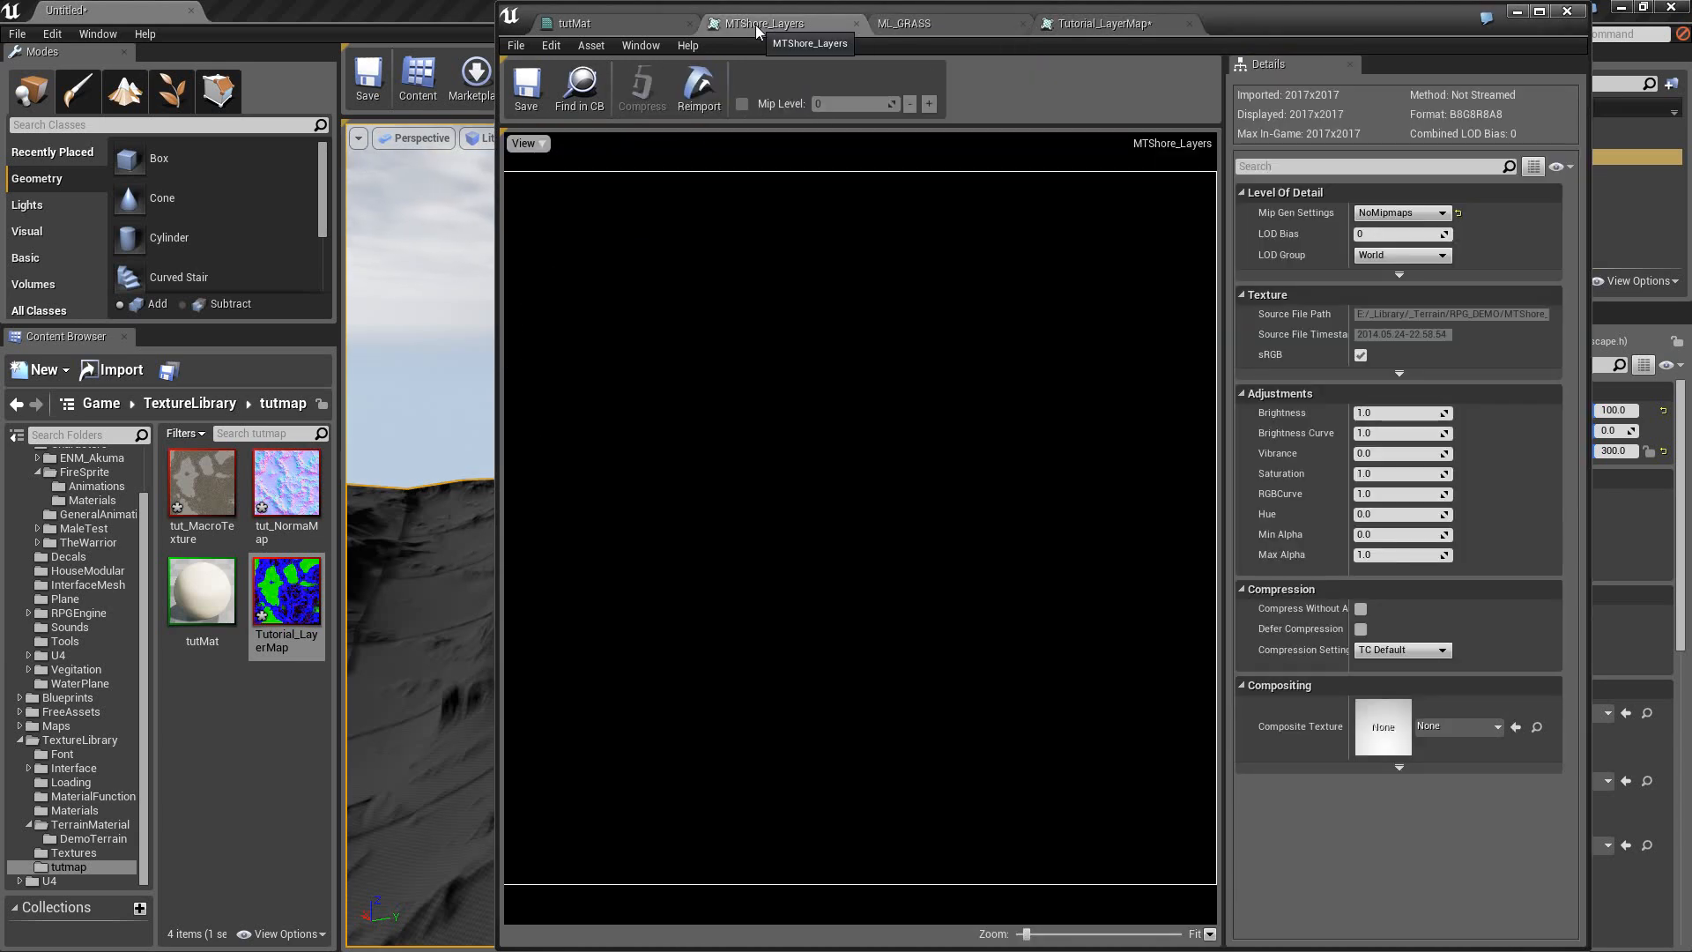
left_click(620, 28)
Connect the layer map's blue channel to the Alpha of the ML_Cliffs blend and move the Texture Sample down toward ML_Sand.
right_click_drag(862, 451, 823, 589)
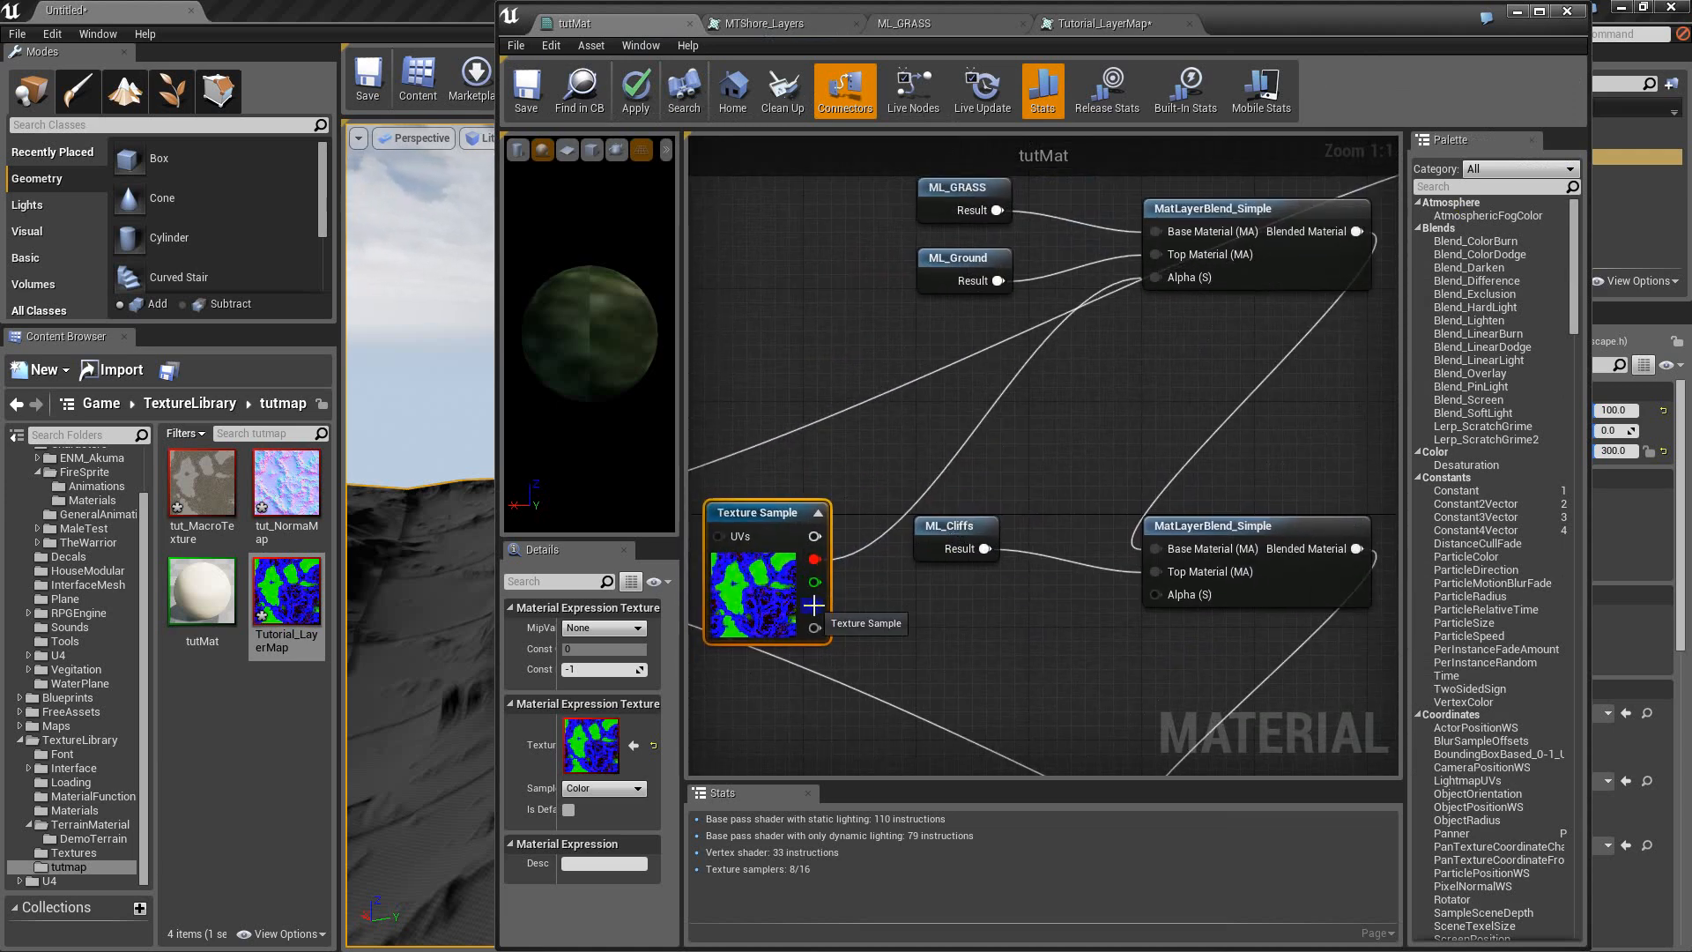
left_click_drag(814, 605, 1161, 595)
right_click_drag(1127, 655, 1185, 547)
left_click_drag(817, 484, 774, 679)
Review how the grass/ground blend feeds the cliffs blend and how that result passes on to the sand blend.
right_click_drag(1135, 563, 930, 764)
left_click(1135, 302)
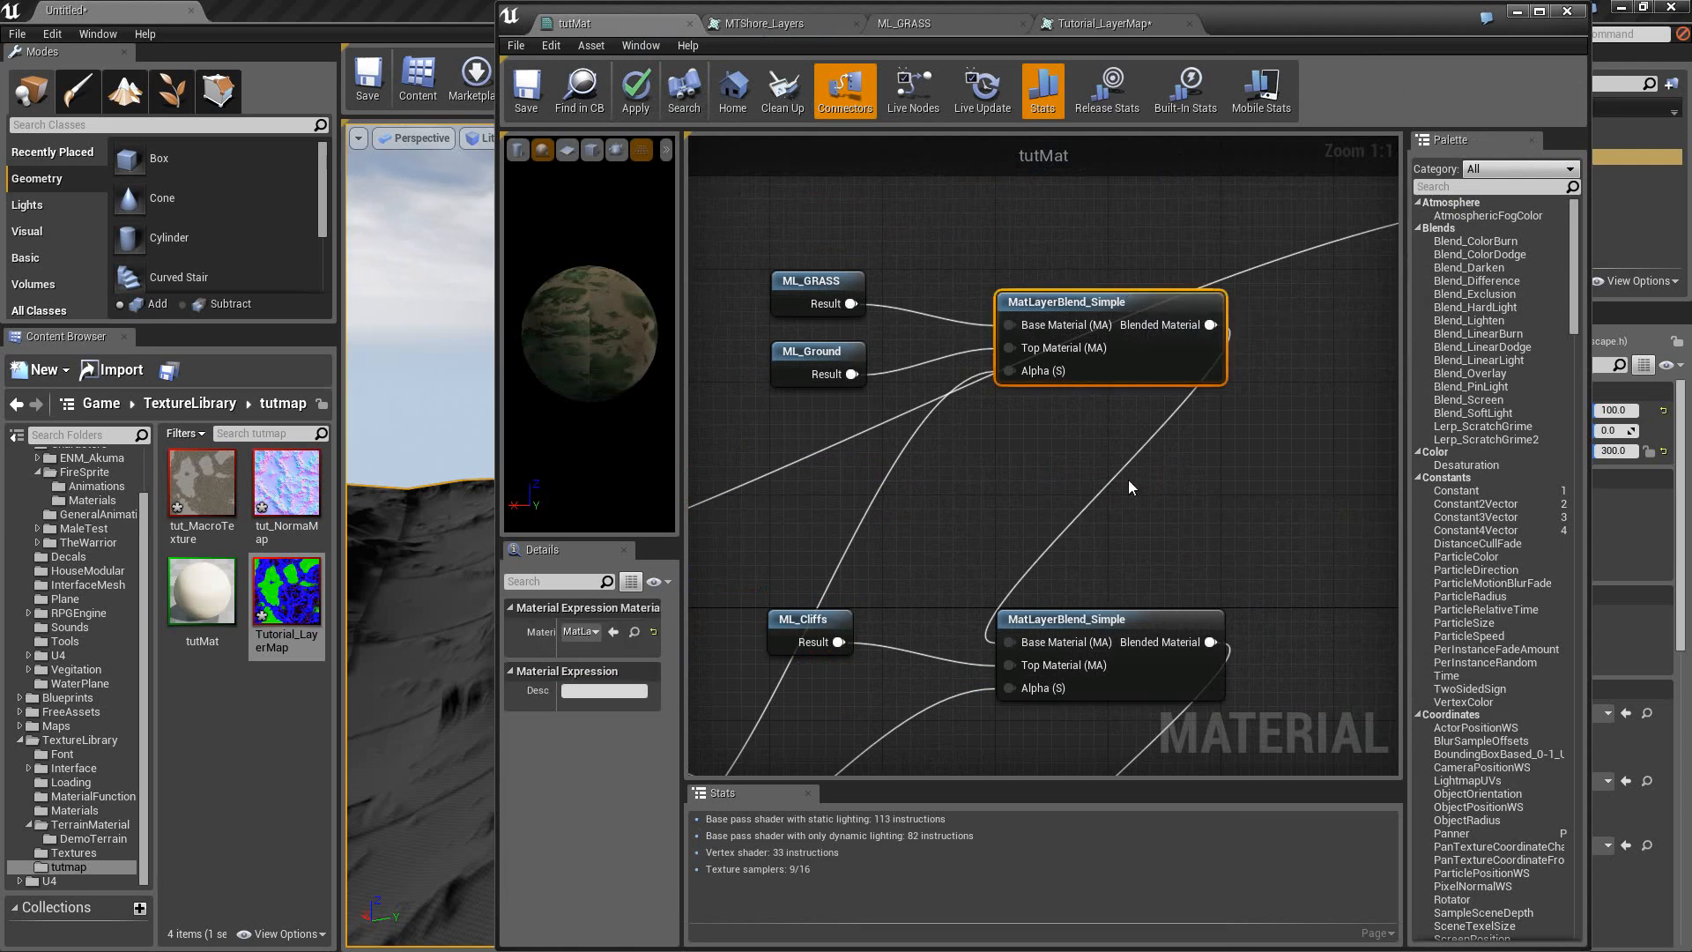
left_click(1097, 510)
left_click(1142, 365)
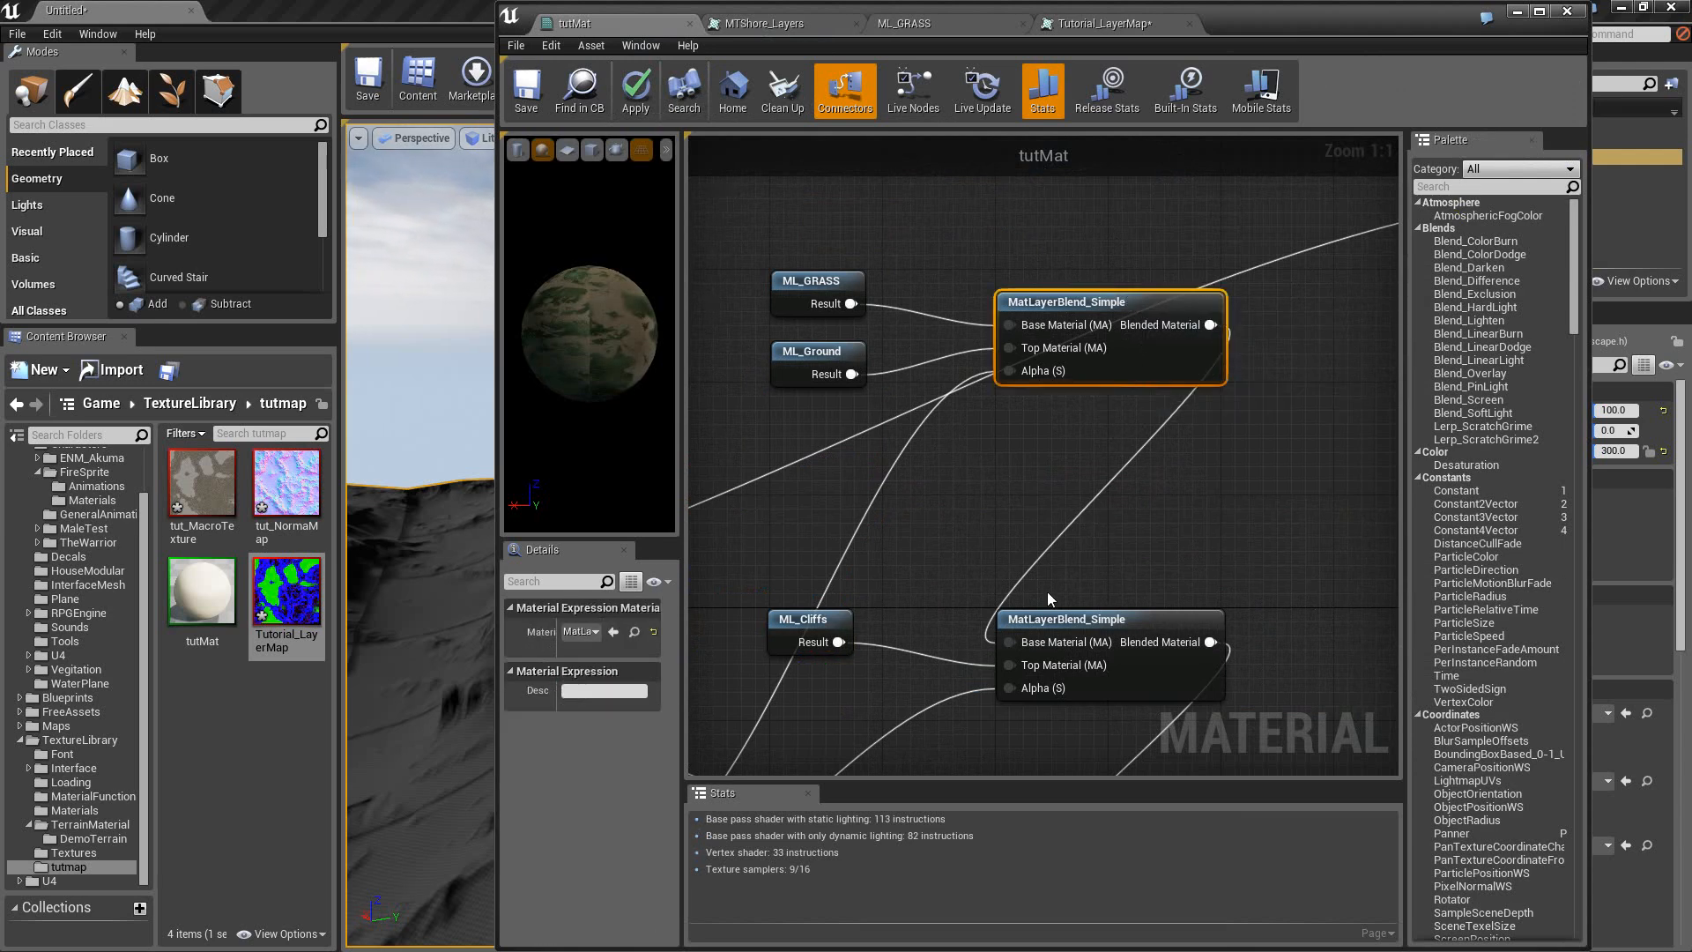
right_click_drag(1070, 538, 1040, 592)
left_click_drag(909, 312, 1278, 520)
right_click_drag(1187, 526, 1120, 260)
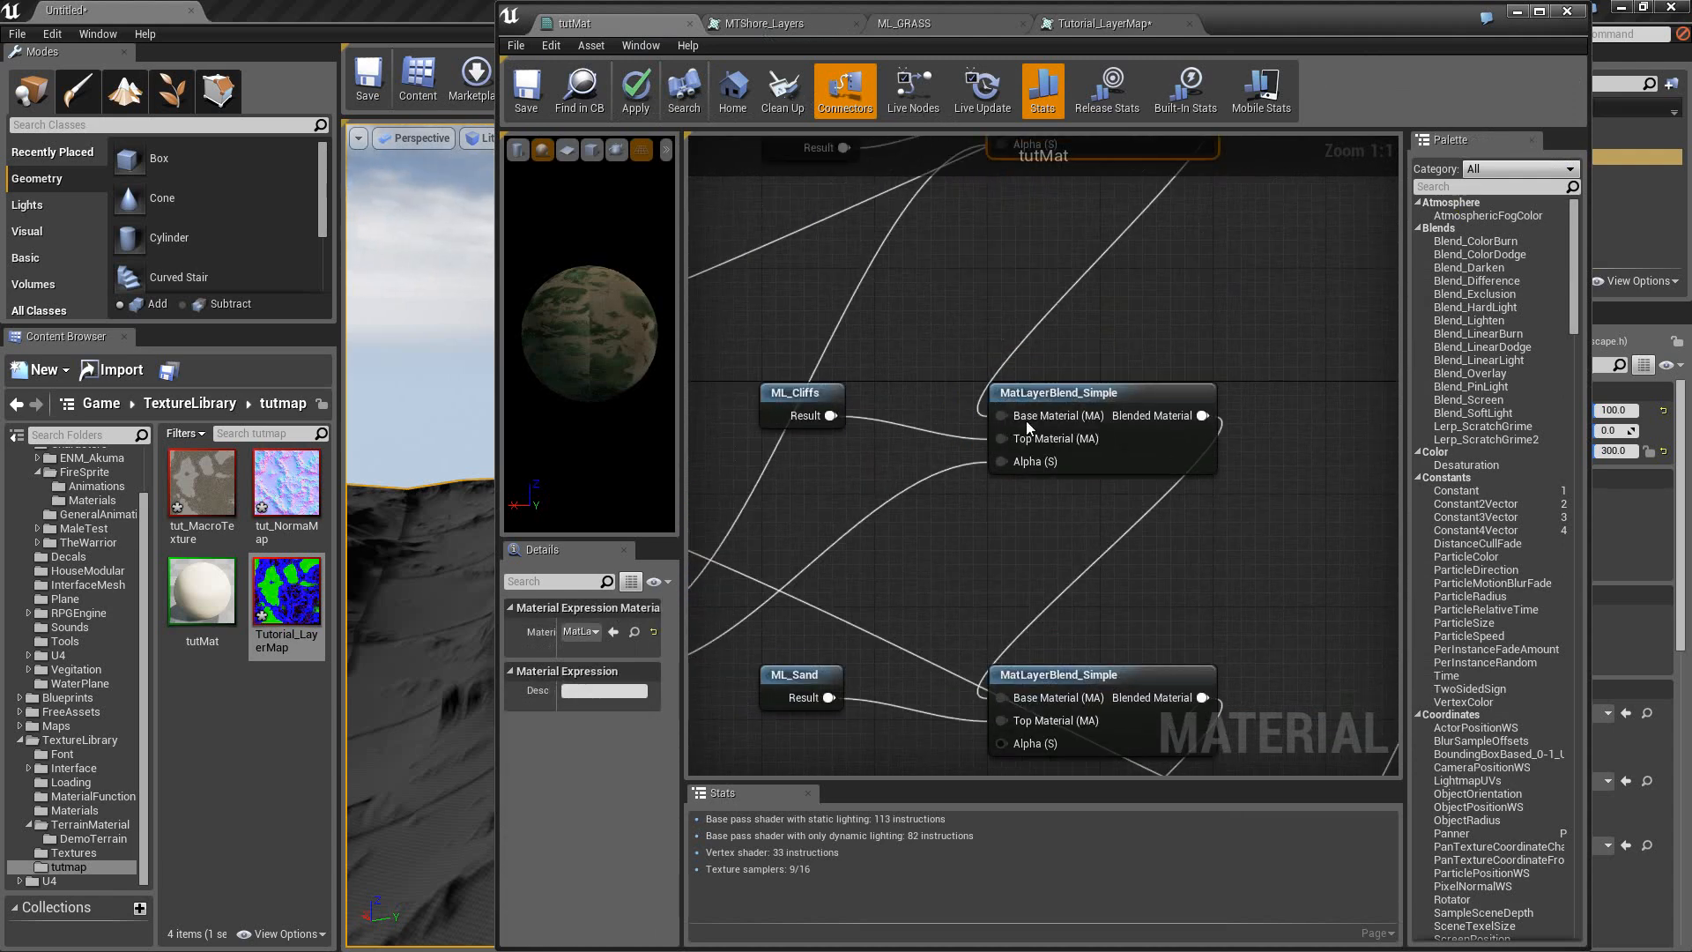
left_click(1083, 394)
right_click_drag(867, 500, 963, 458)
right_click_drag(894, 514, 914, 394)
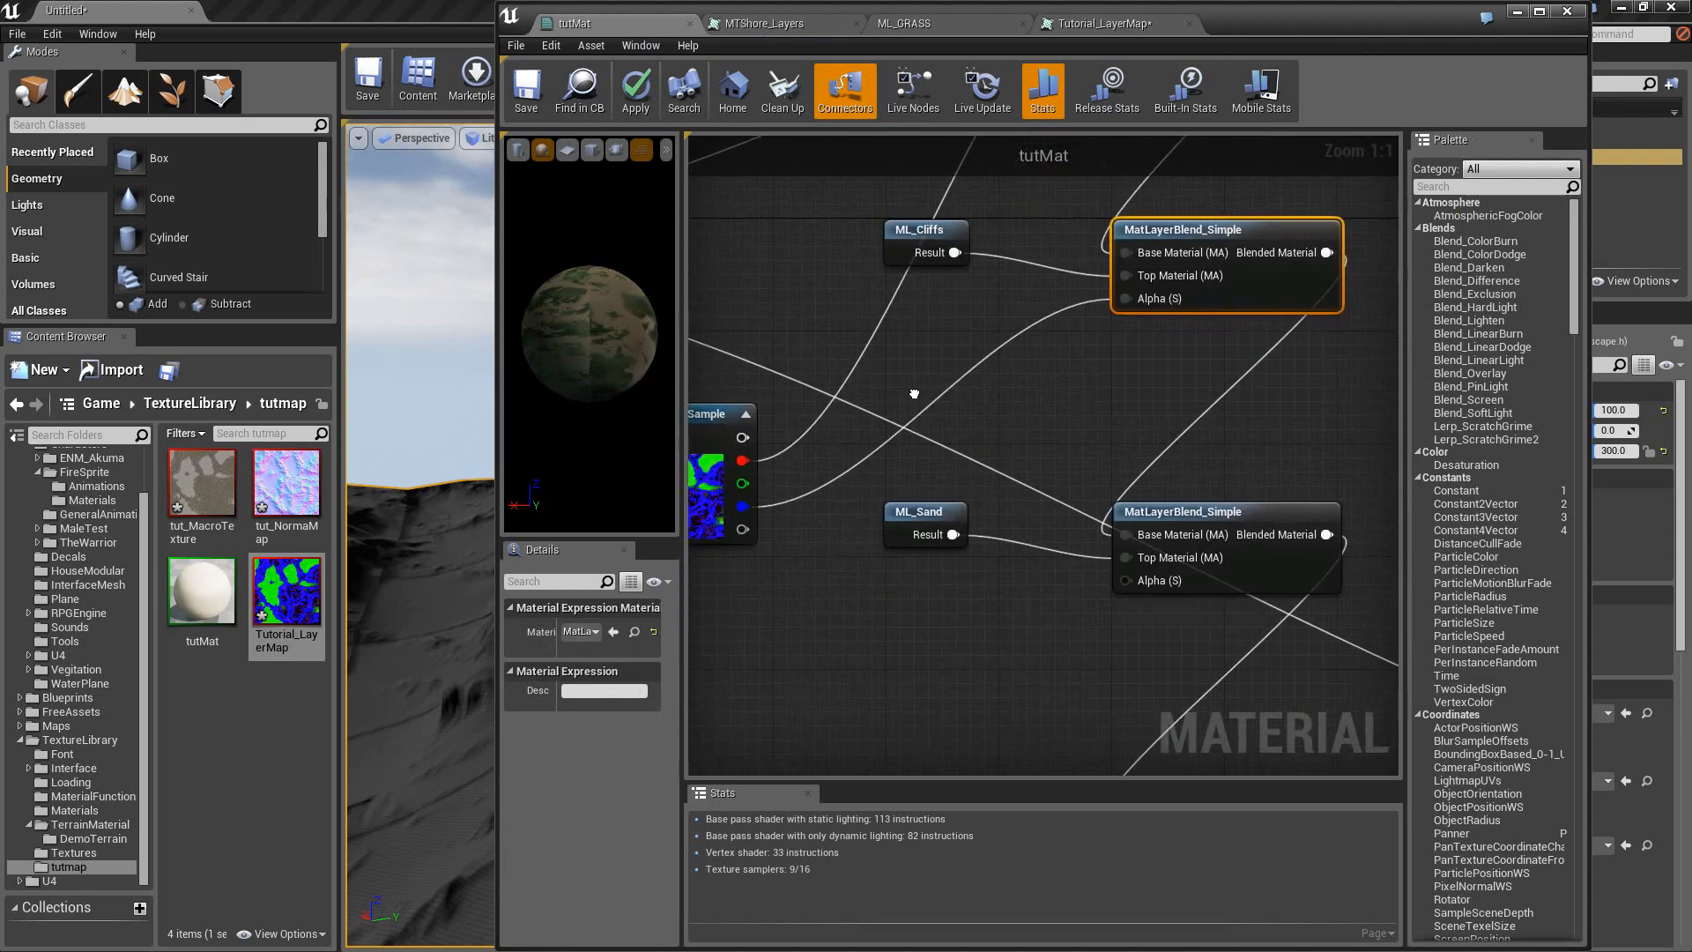
Connect the layer map's green channel to the Alpha of the ML_Sand blend and place the Texture Sample beside it.
right_click_drag(809, 509, 863, 372)
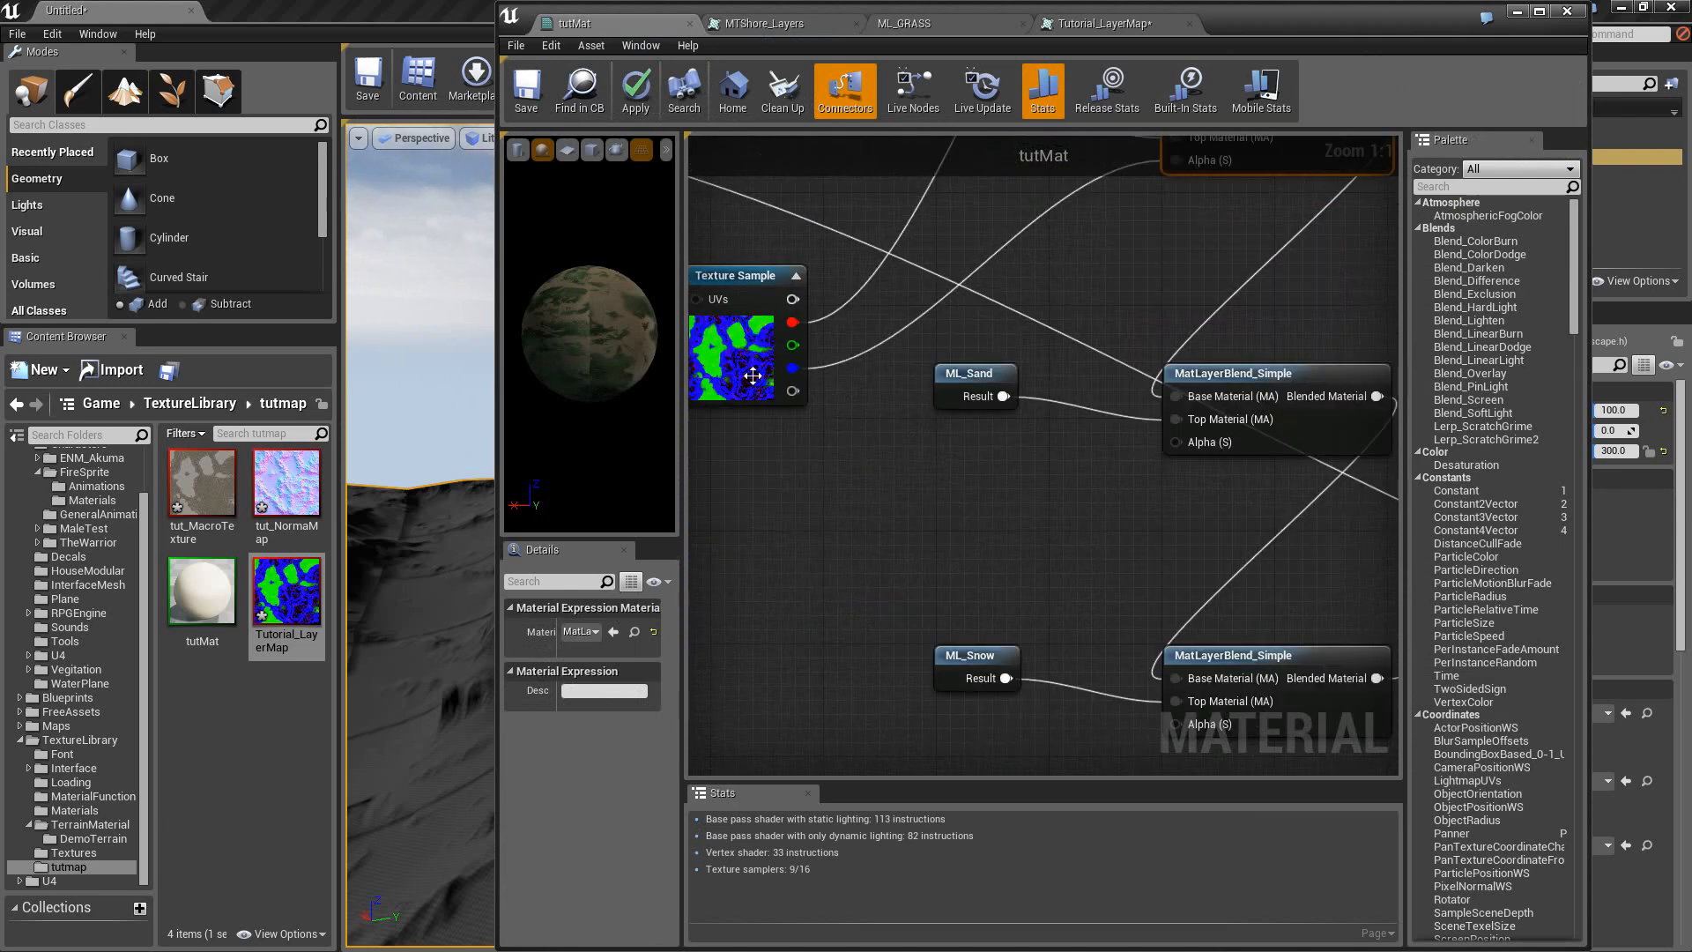
left_click_drag(753, 377, 1177, 443)
left_click(829, 504)
right_click_drag(1068, 568, 1233, 477)
left_click_drag(891, 417, 723, 417)
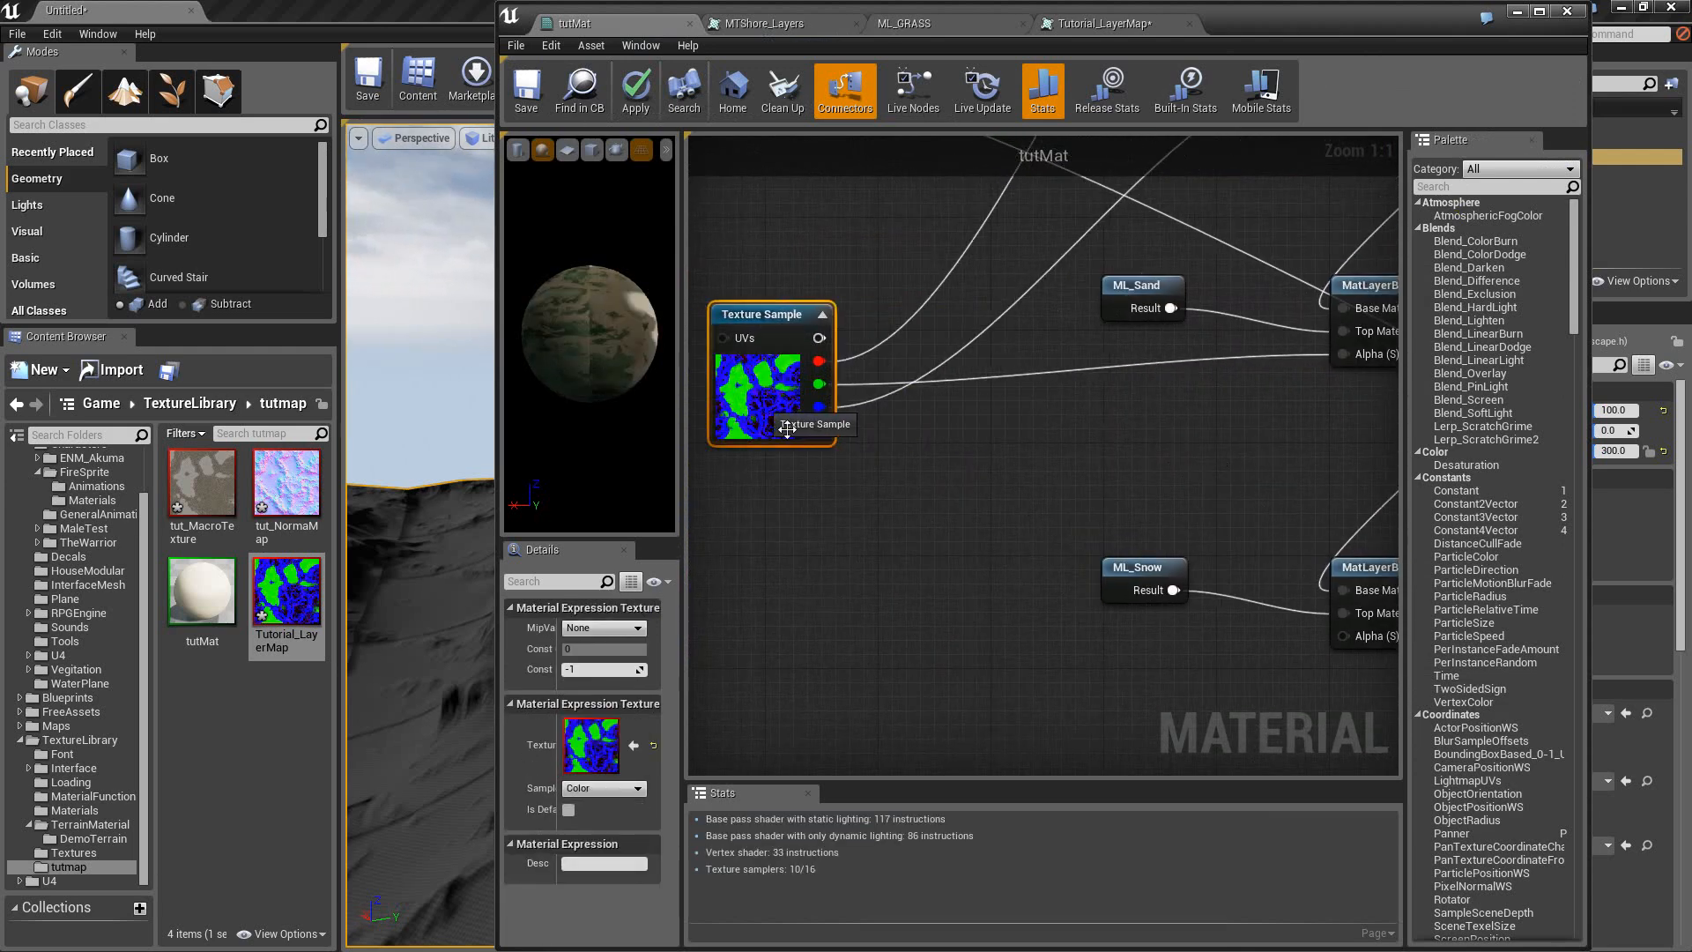
Connect the layer map's alpha channel to the Alpha input of the ML_Snow blend.
right_click_drag(1129, 524, 1101, 462)
left_click_drag(802, 377, 1314, 575)
right_click_drag(1253, 637, 1582, 826)
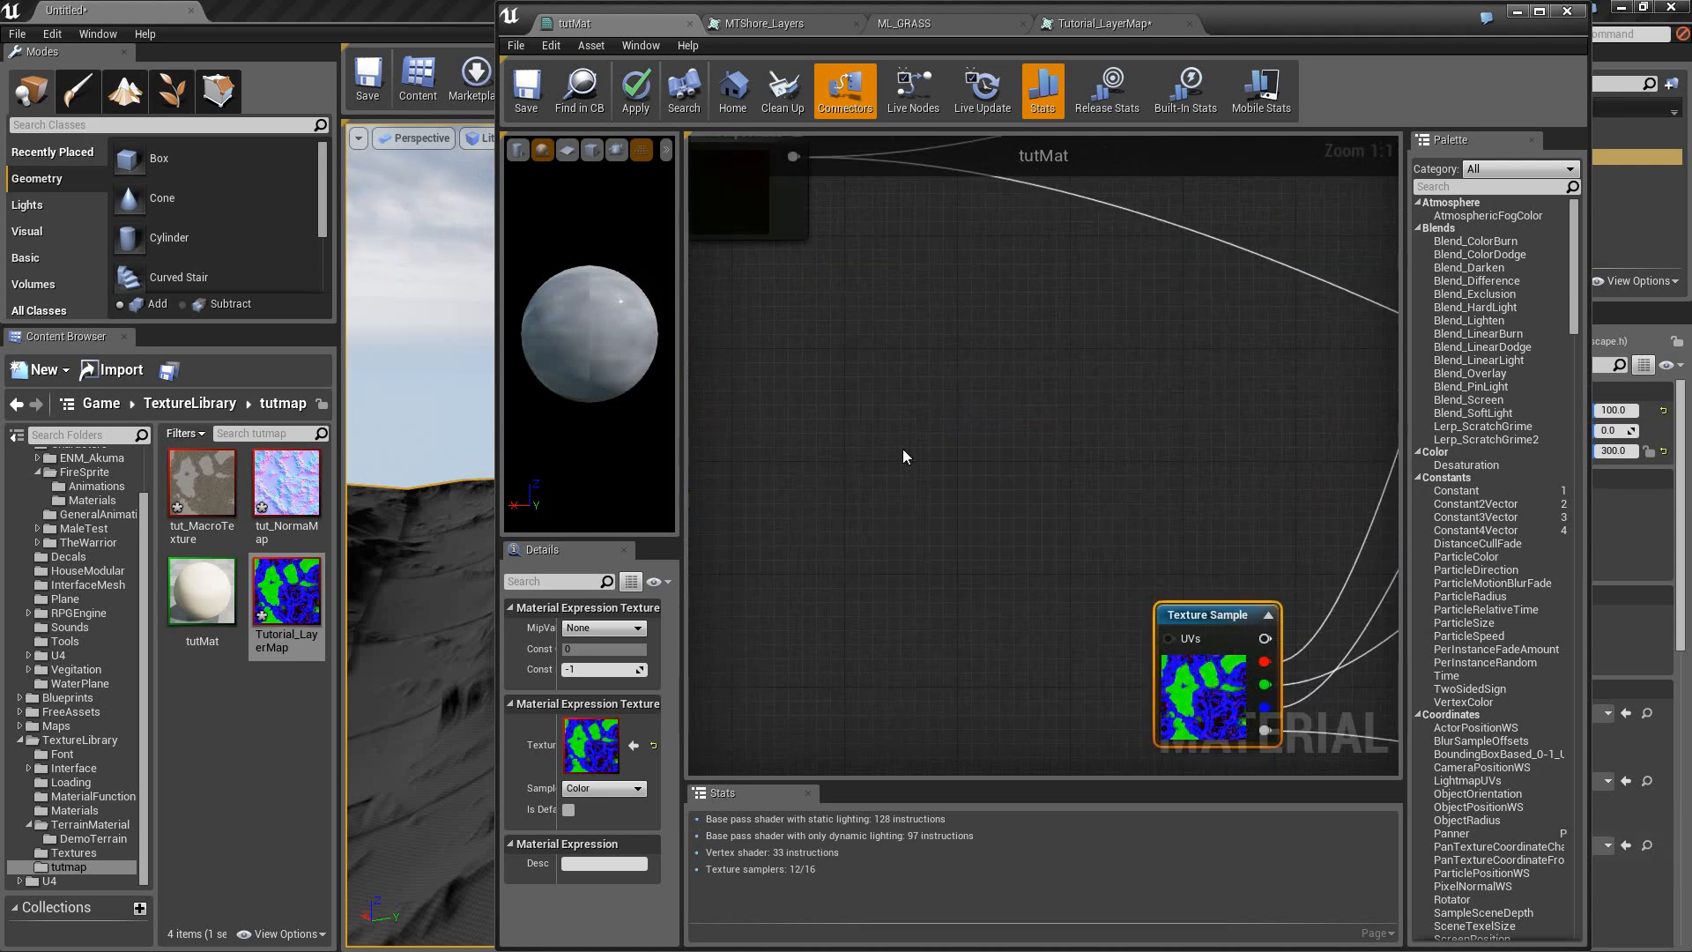
Move the layer map's Texture Sample next to LandscapeCoords and connect LandscapeCoords to its UVs.
left_click_drag(1175, 690, 1065, 408)
right_click_drag(960, 386, 948, 508)
left_click_drag(782, 279, 1049, 484)
left_click_drag(1081, 559, 1020, 491)
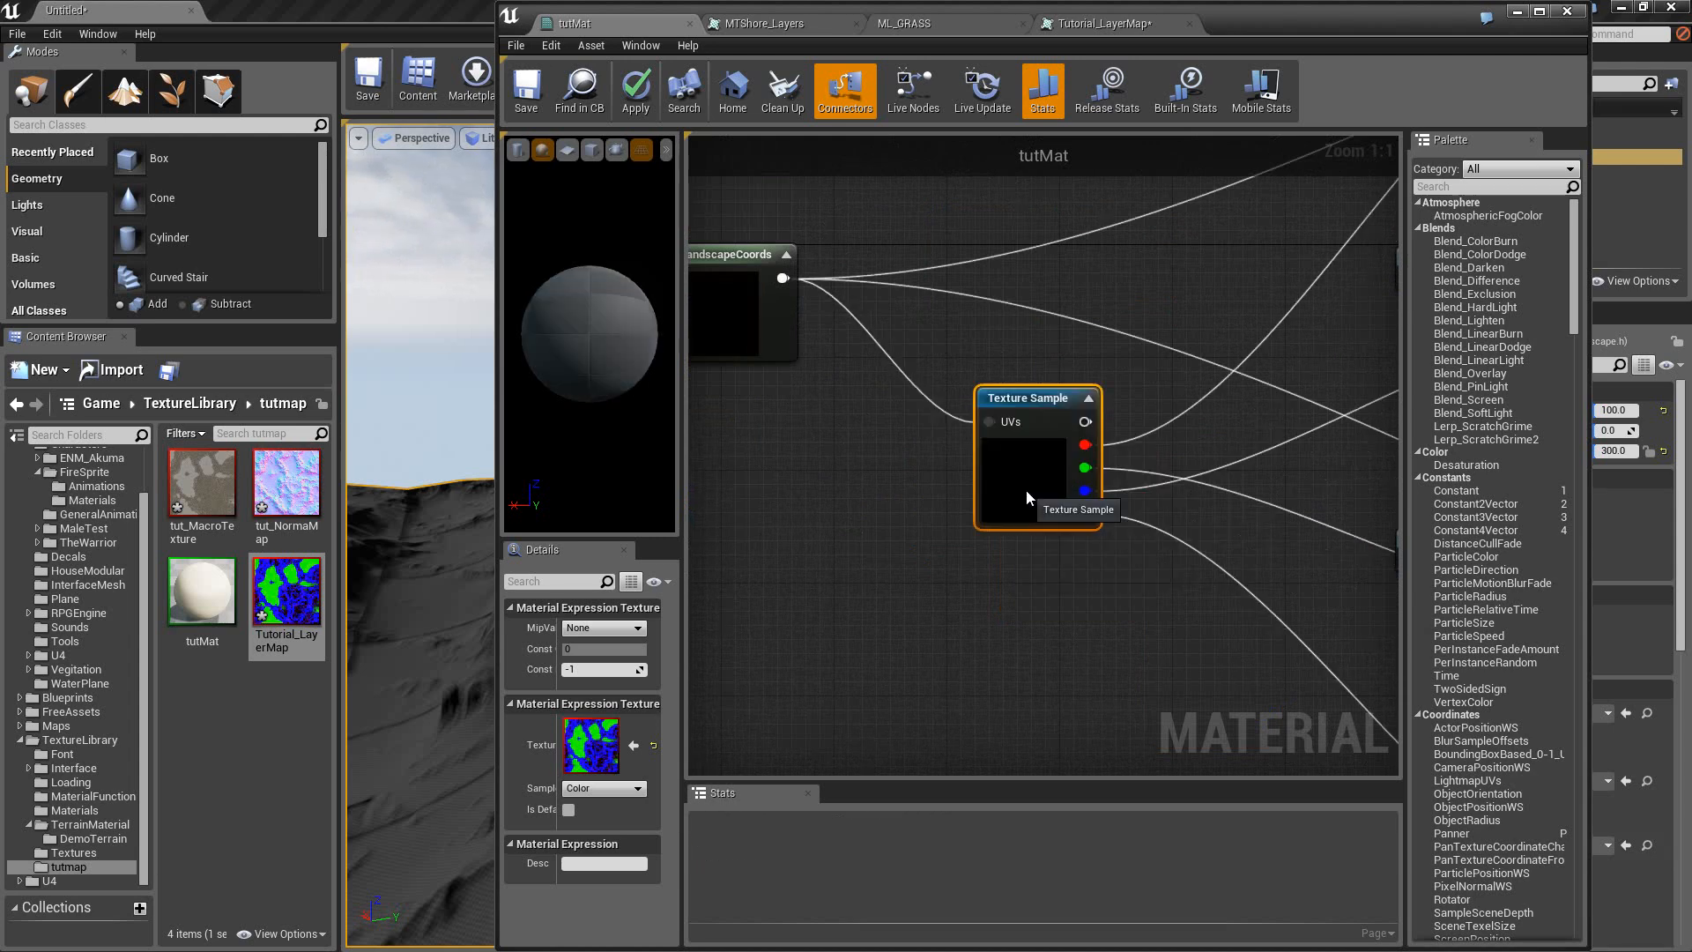
Examine the BreakMaterialAttributes node and how its outputs run to the material inputs and the normal Multiply.
right_click_drag(1285, 461, 1189, 201)
right_click_drag(1164, 386, 768, 775)
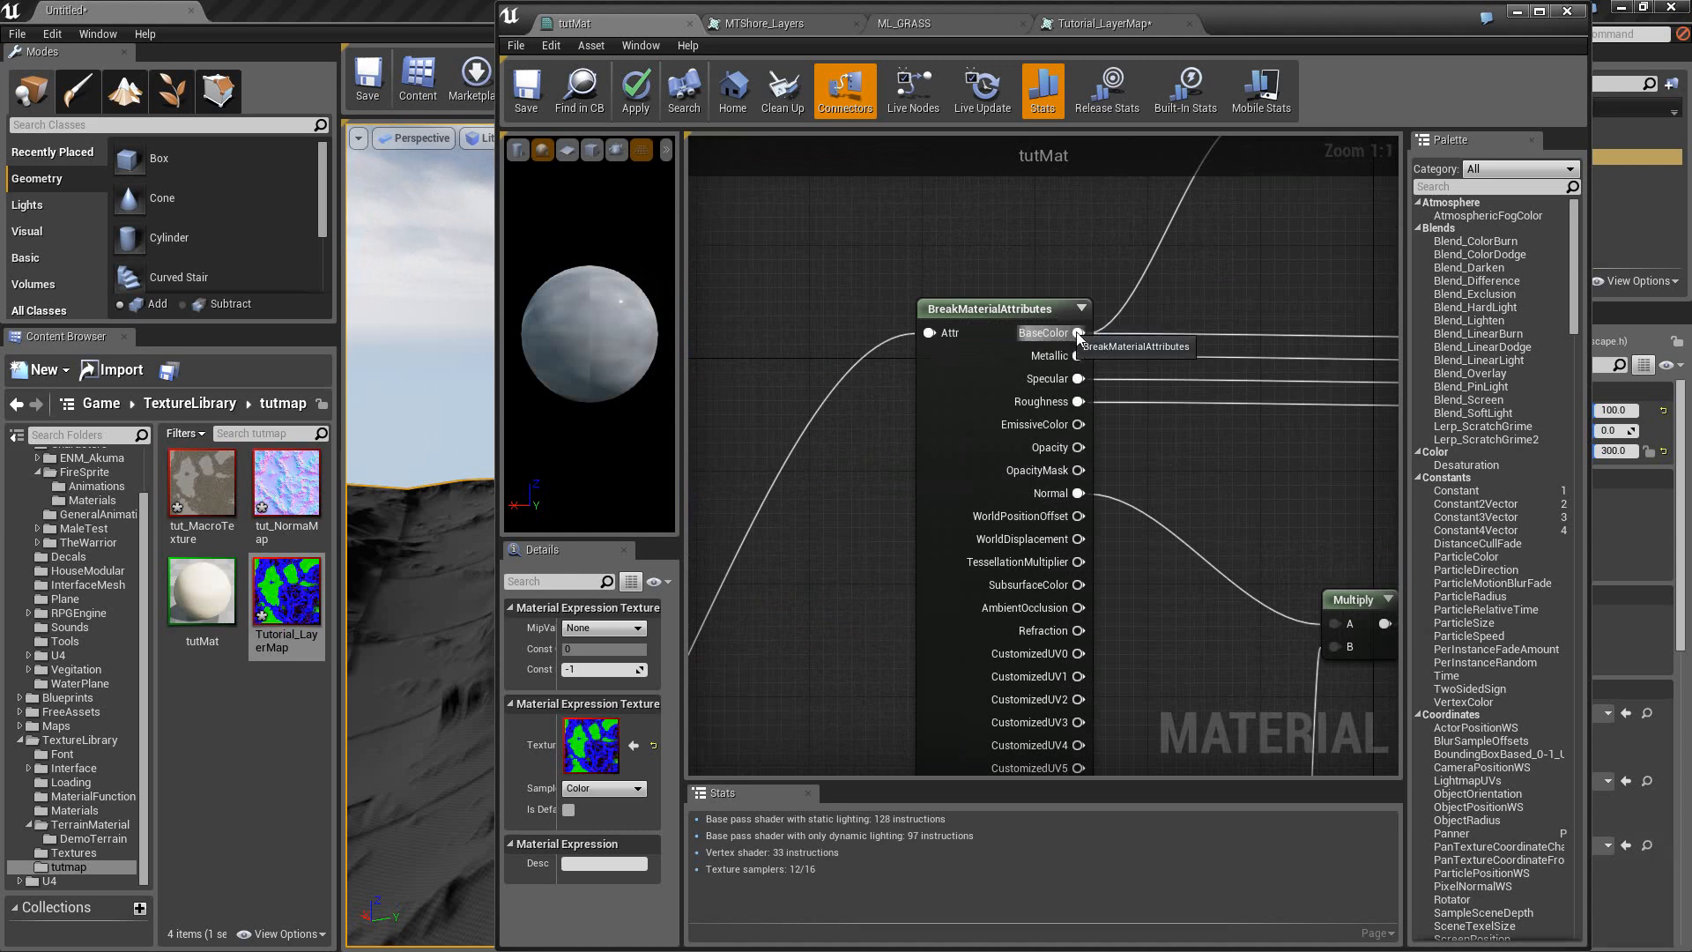
right_click_drag(1167, 455, 1154, 416)
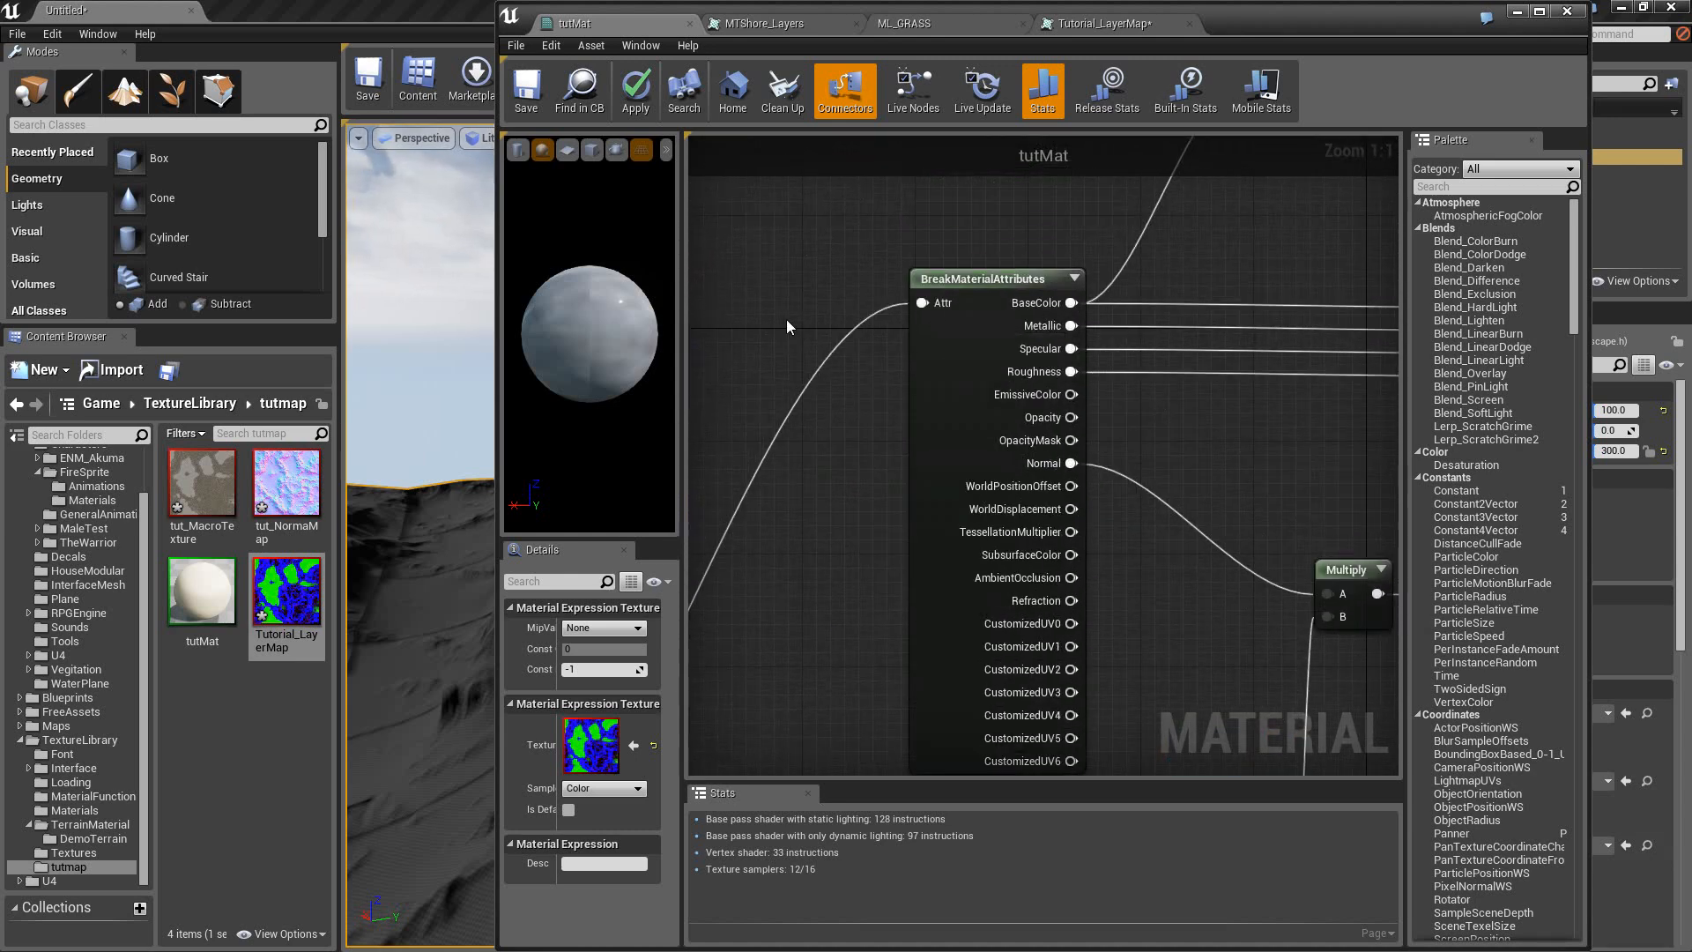
right_click_drag(823, 335, 855, 343)
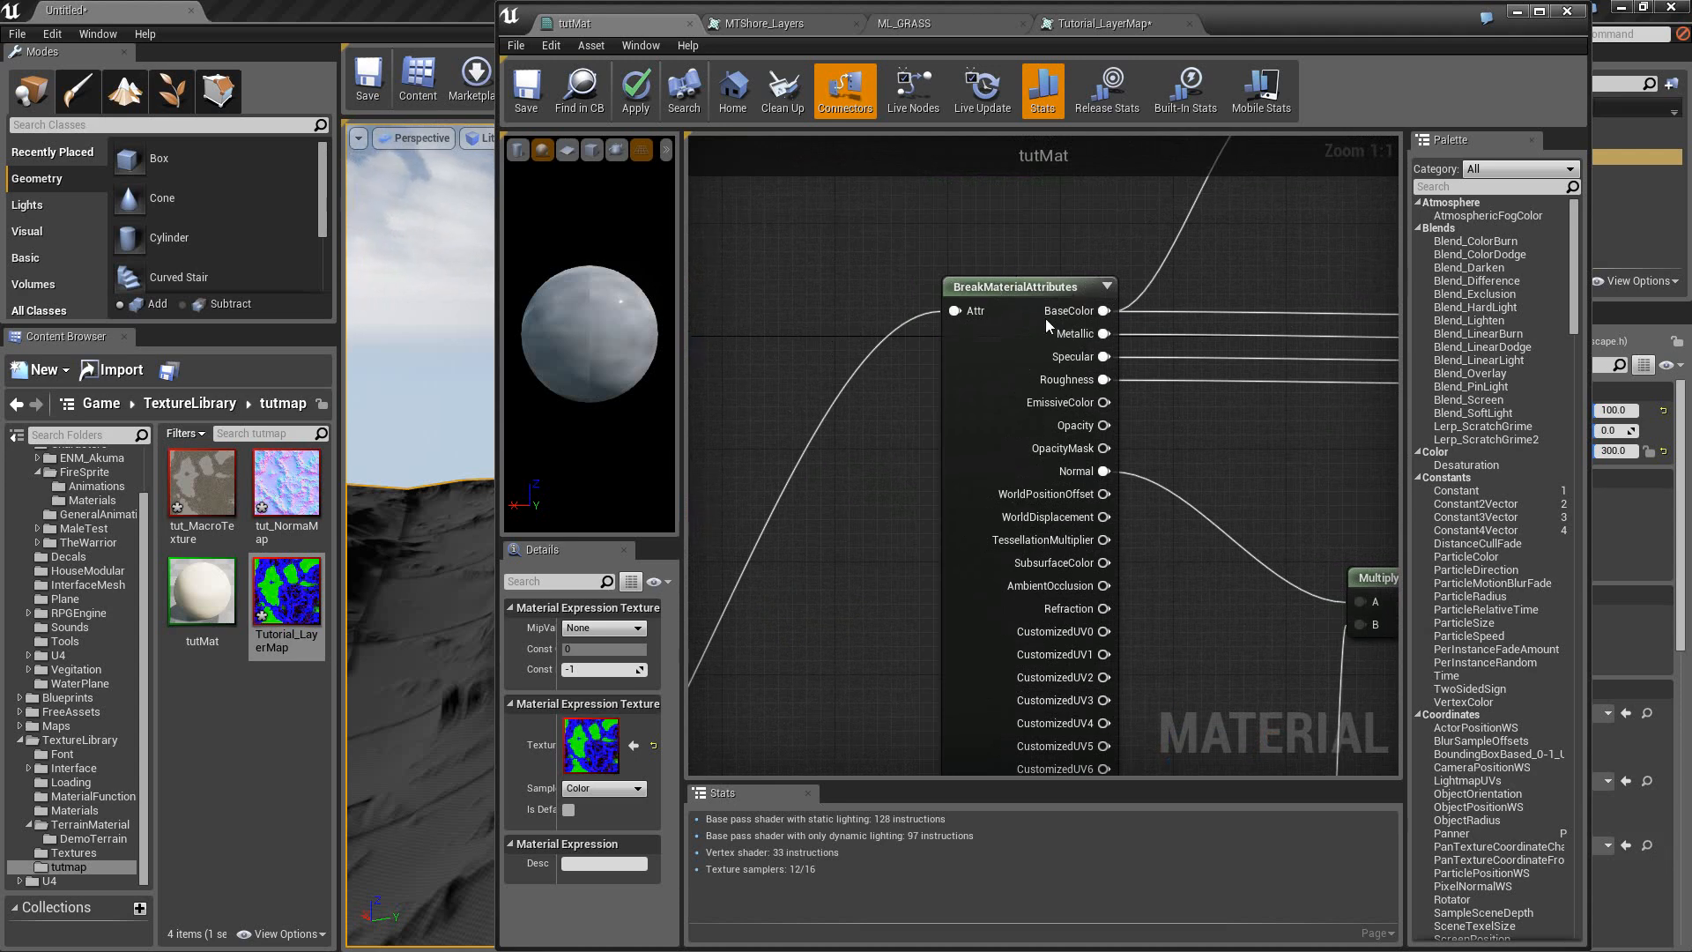
left_click(1023, 386)
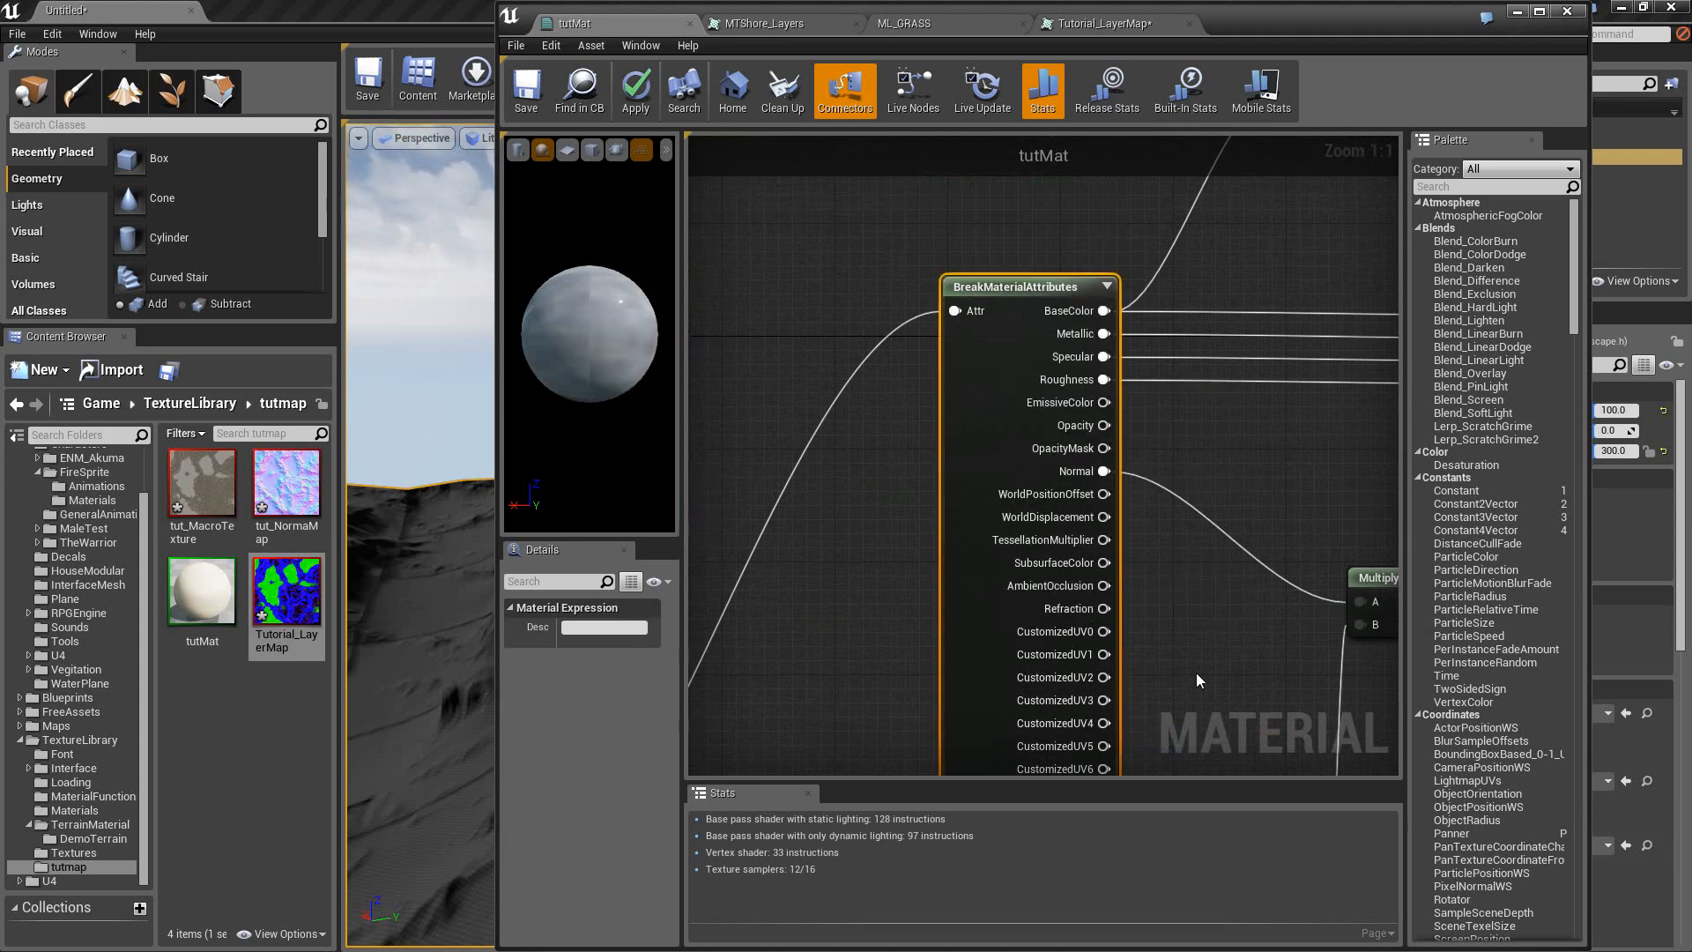
right_click_drag(1197, 673, 1153, 636)
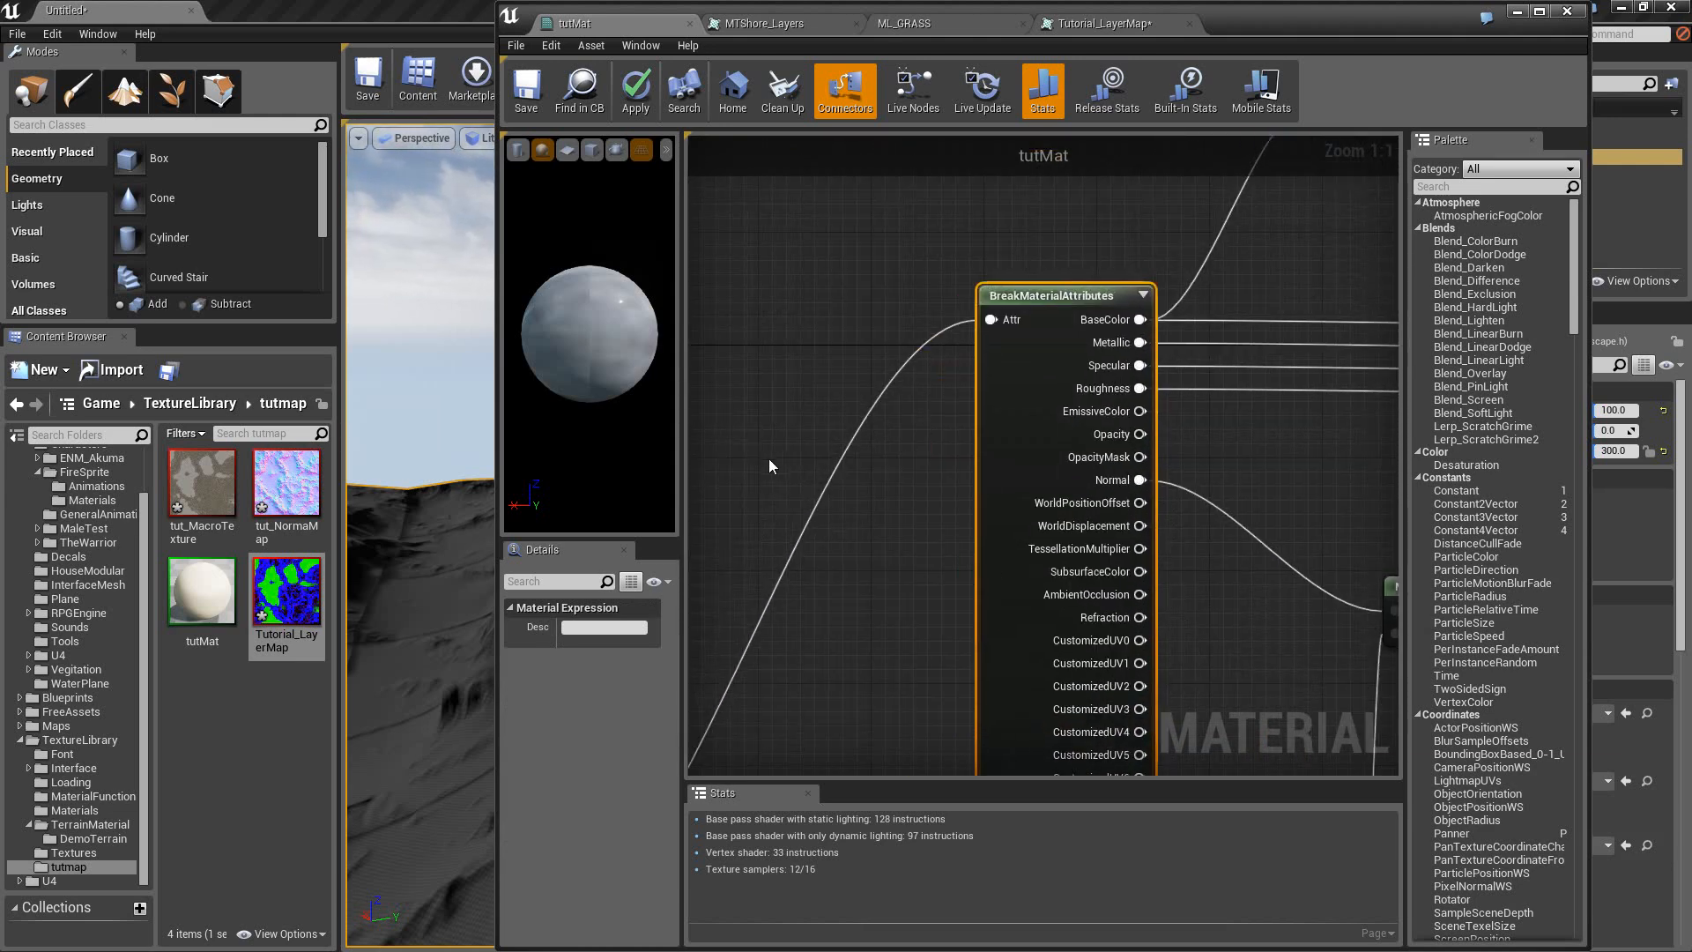
left_click(888, 393)
Trace the graph from the layer functions and layer map through the blends to BreakMaterialAttributes and the overlay blend.
right_click_drag(918, 310, 1502, 559)
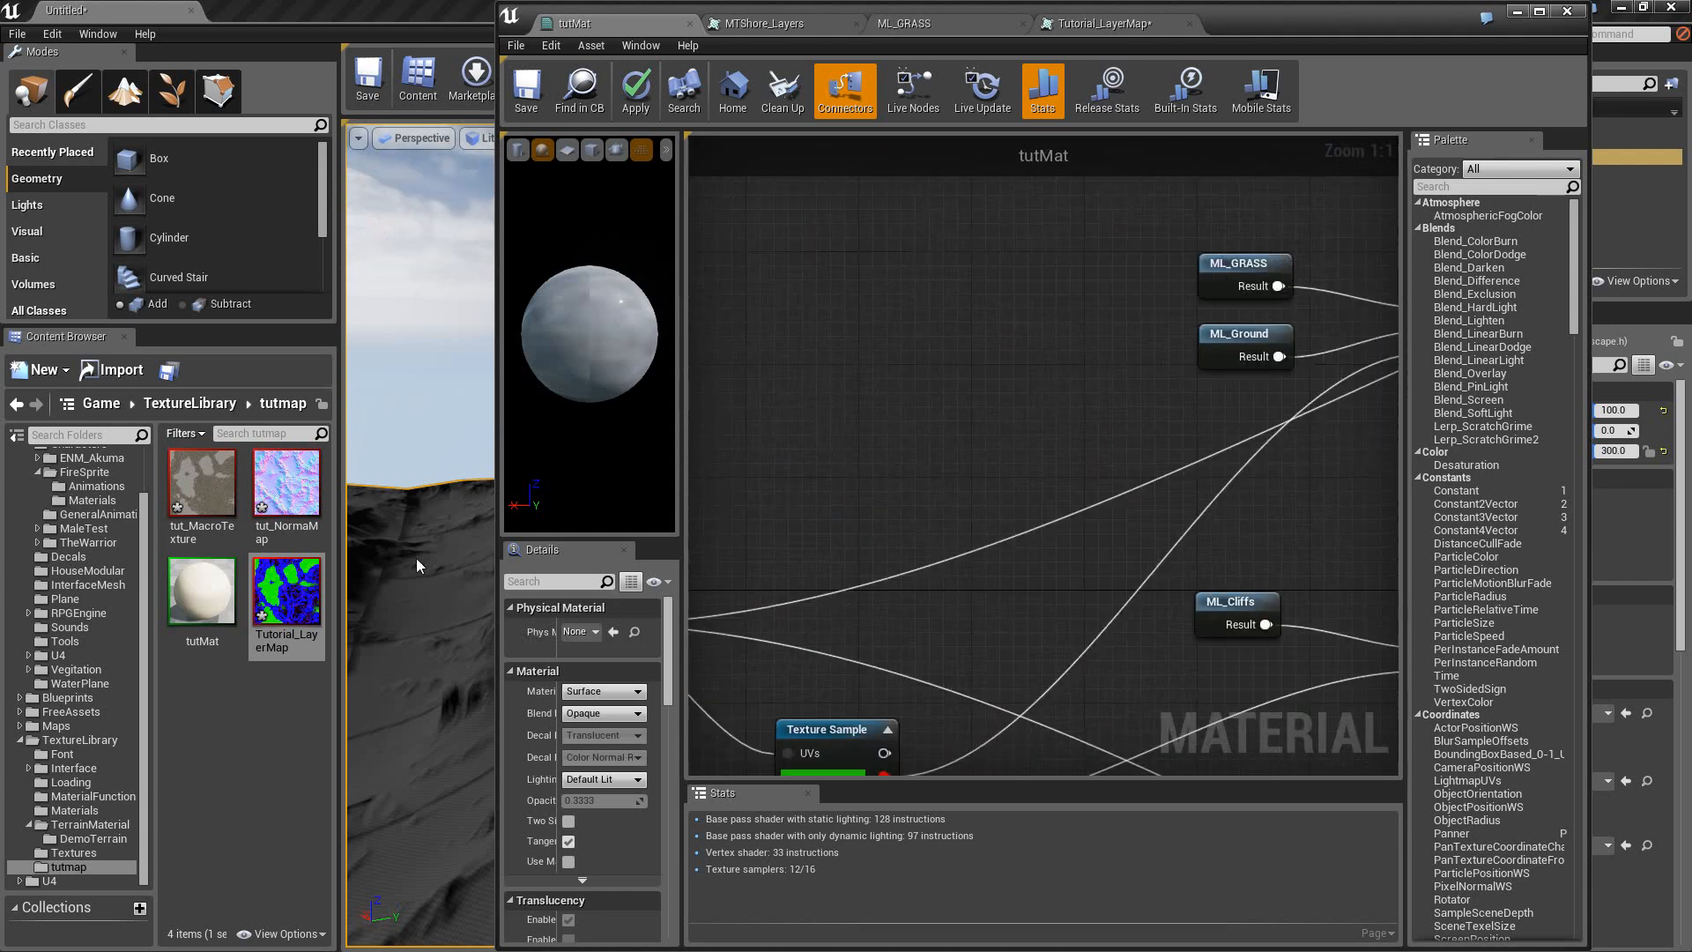
right_click_drag(913, 511, 938, 369)
scroll(938, 368, "down", 2)
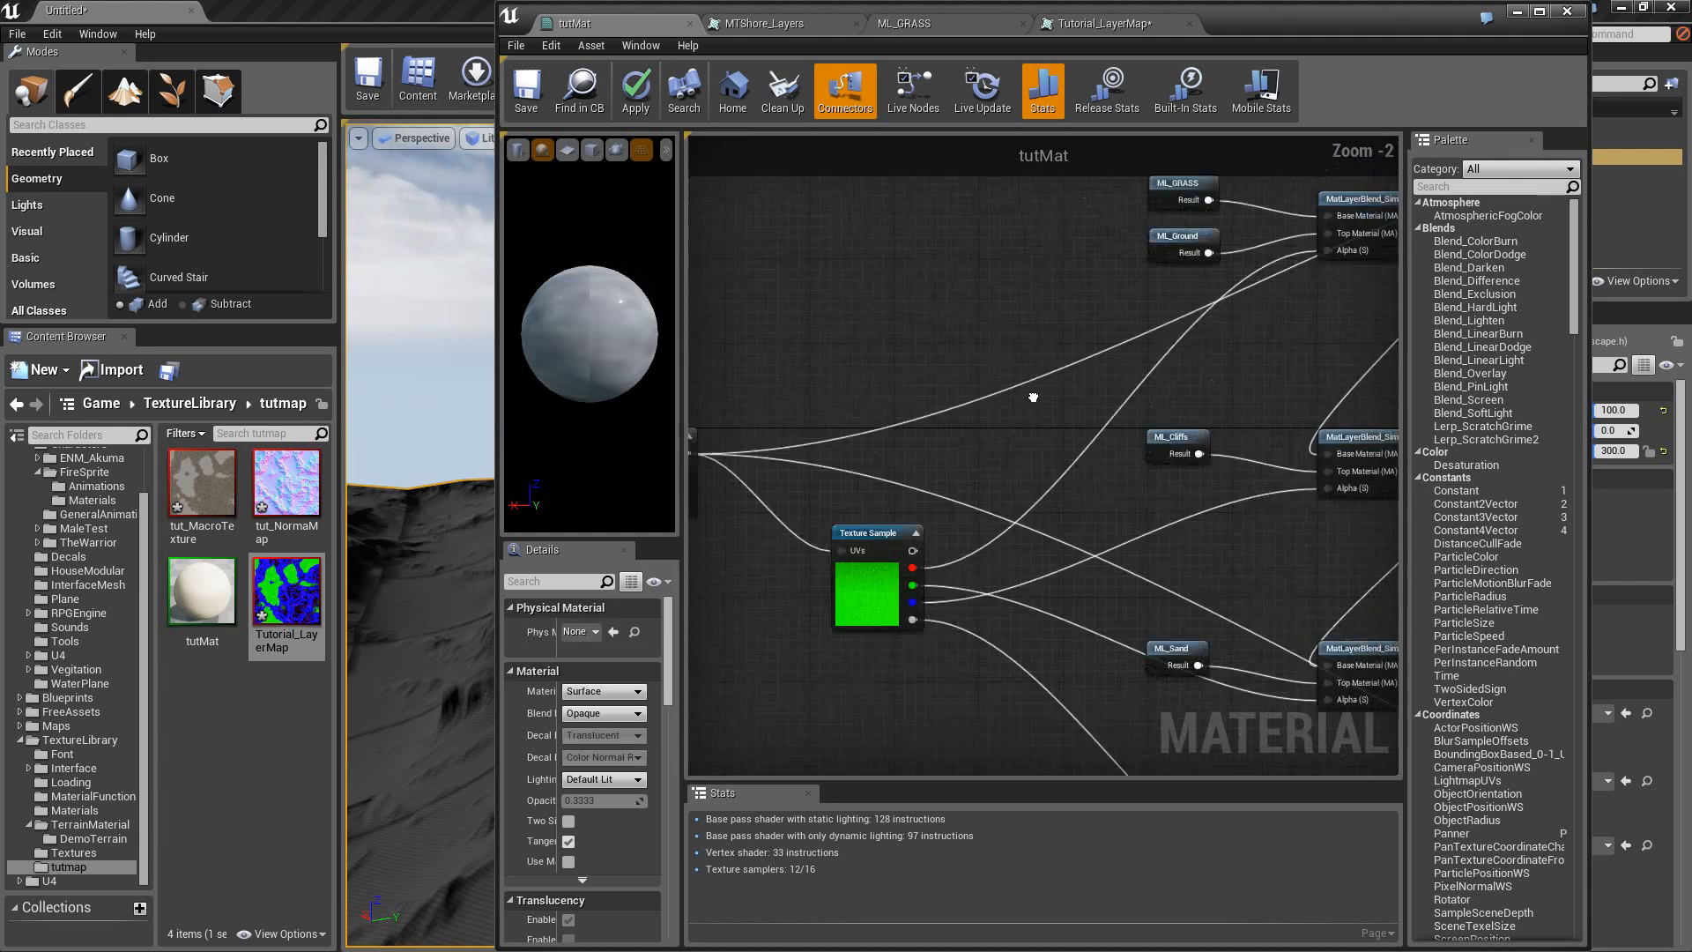
right_click_drag(1034, 397, 731, 497)
right_click_drag(1107, 682, 1004, 212)
right_click_drag(1135, 506, 909, 609)
right_click_drag(1093, 324, 854, 602)
scroll(871, 474, "up", 2)
right_click_drag(942, 533, 795, 385)
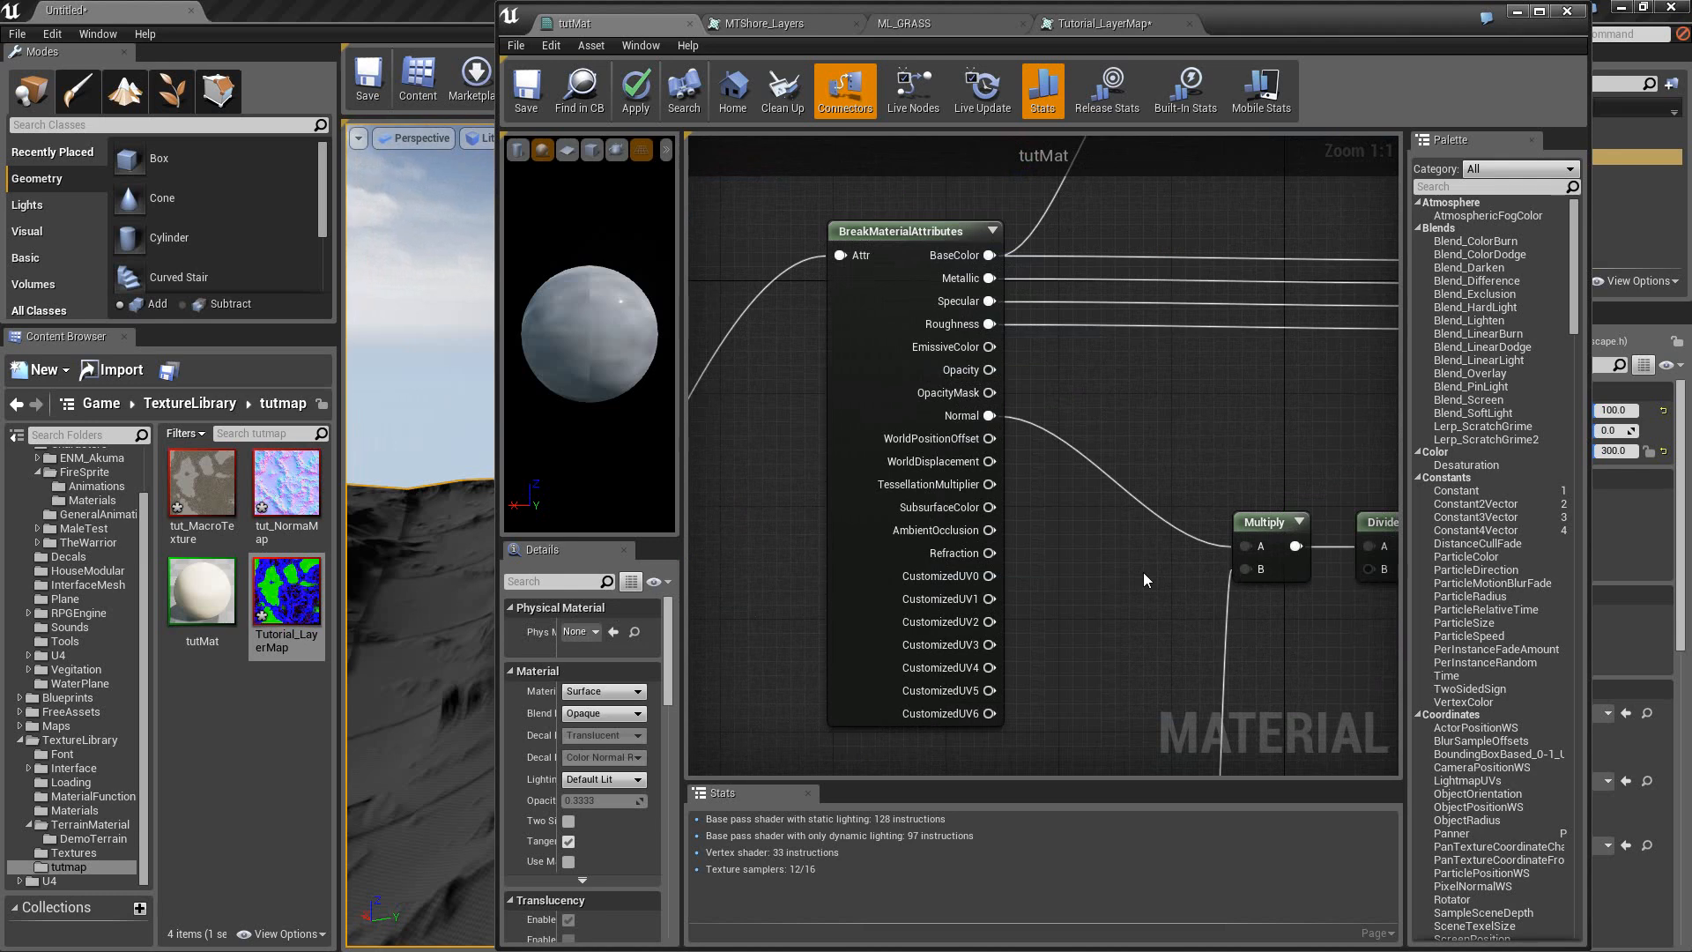
right_click_drag(837, 372, 822, 640)
right_click_drag(931, 319, 975, 425)
Add tut_MacroTexture as a new Texture Sample and connect its color output to the Base of Blend_Overlay.
left_click(899, 289)
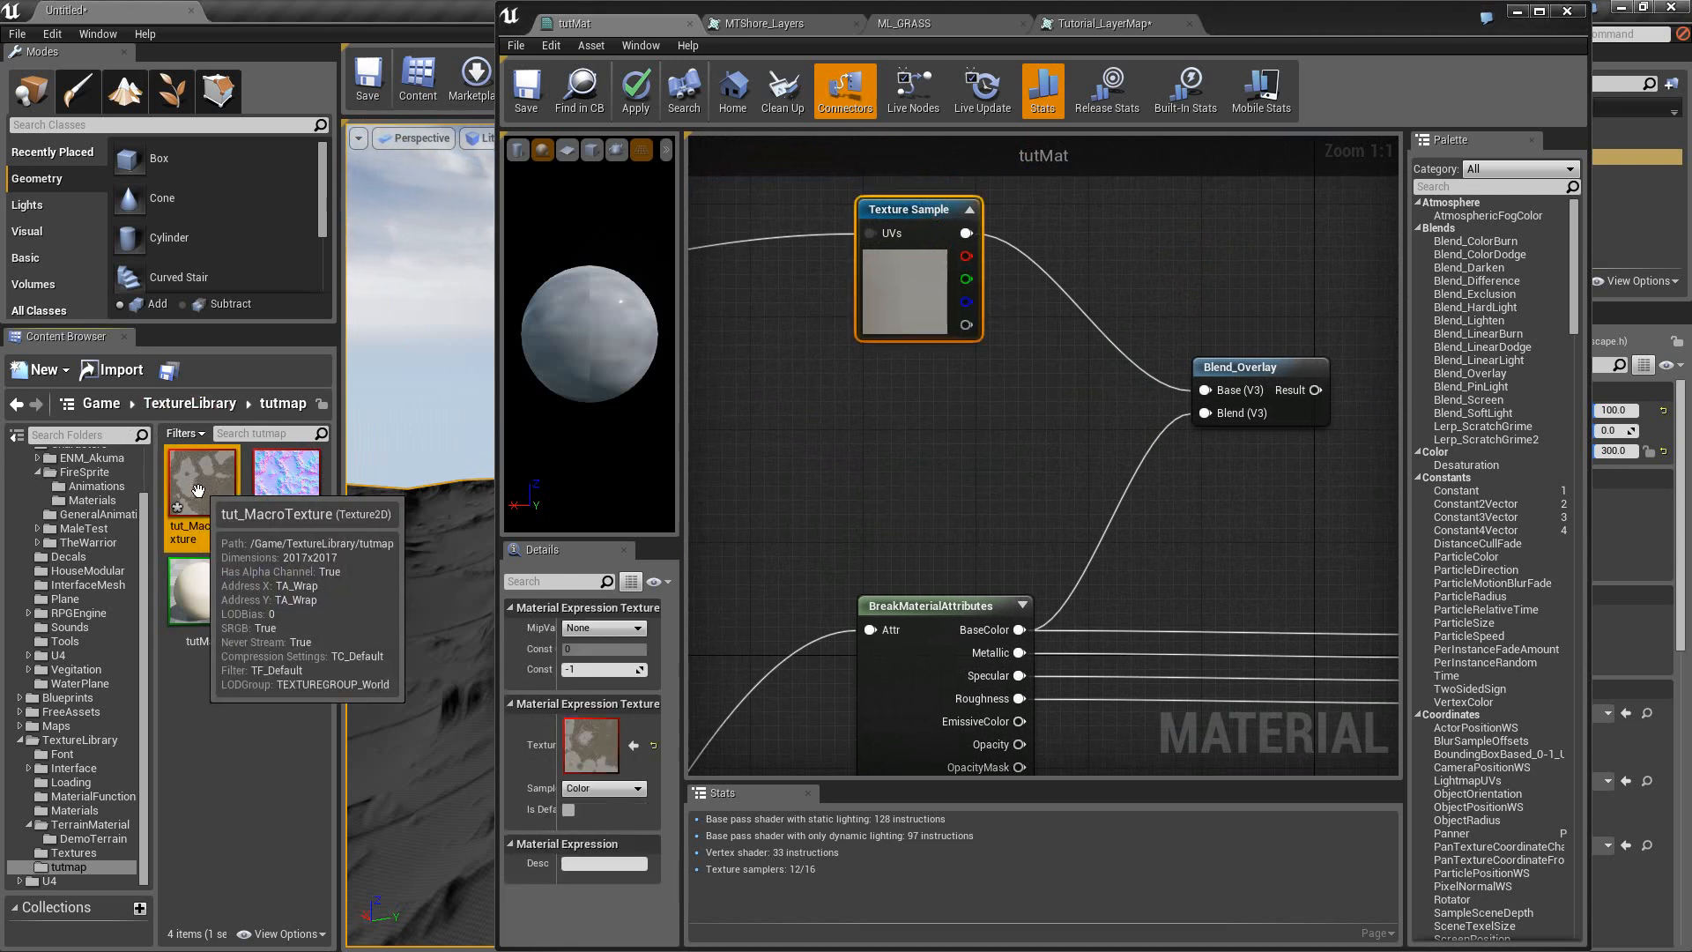
left_click_drag(199, 488, 884, 408)
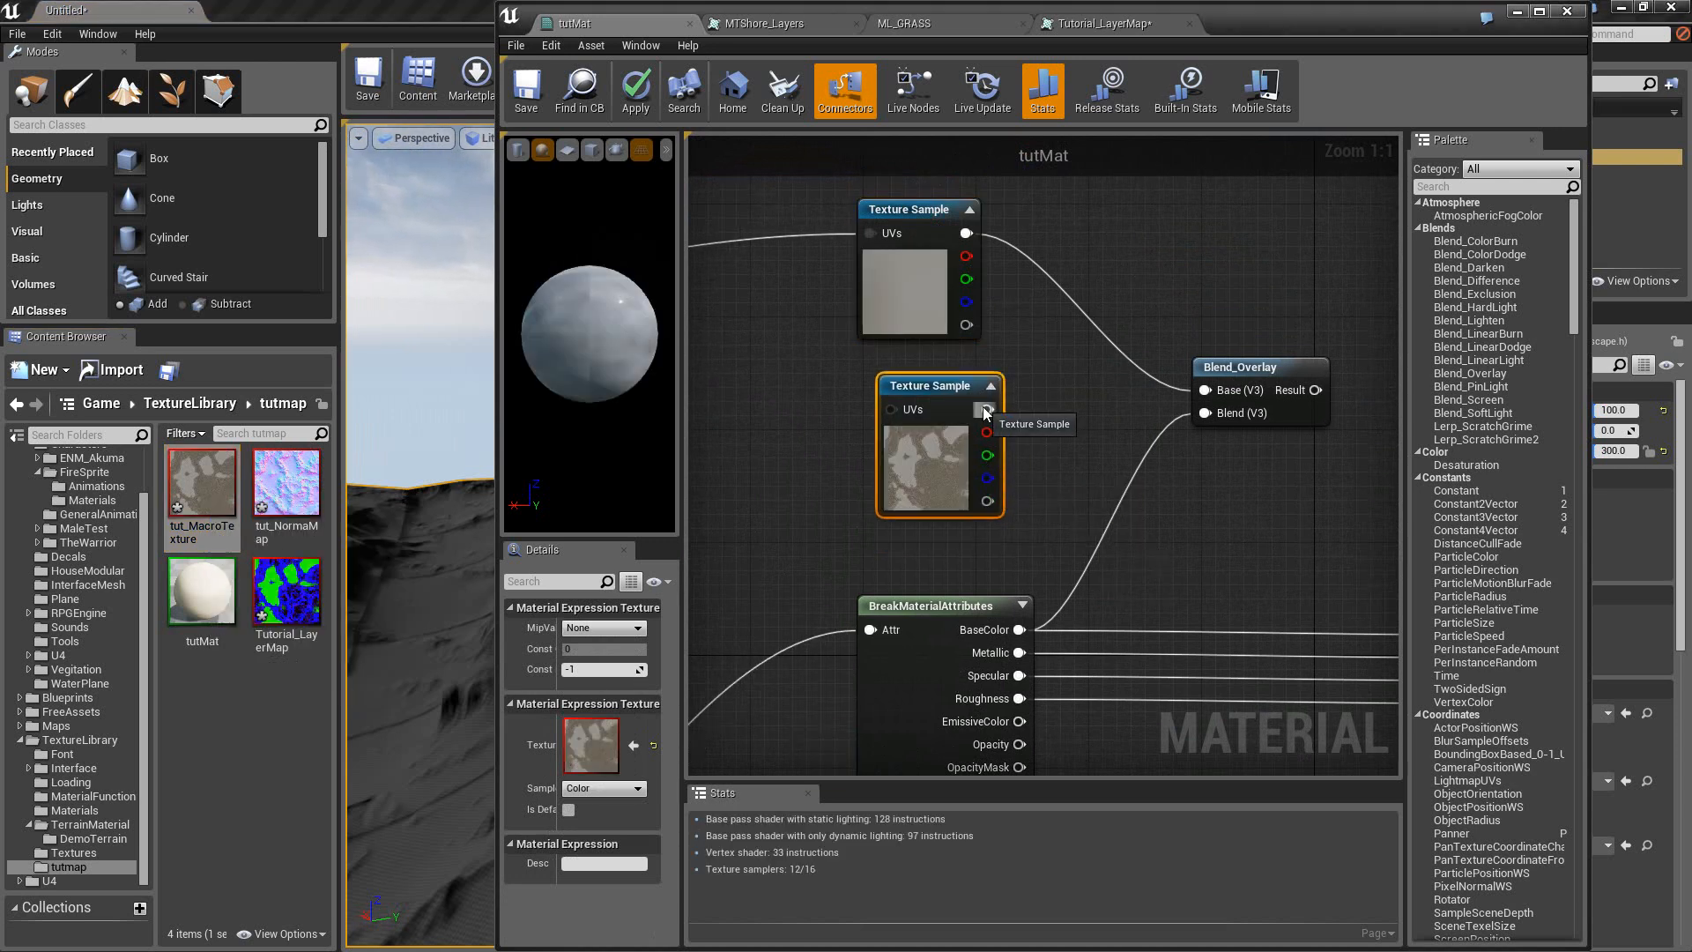
left_click_drag(987, 409, 1205, 392)
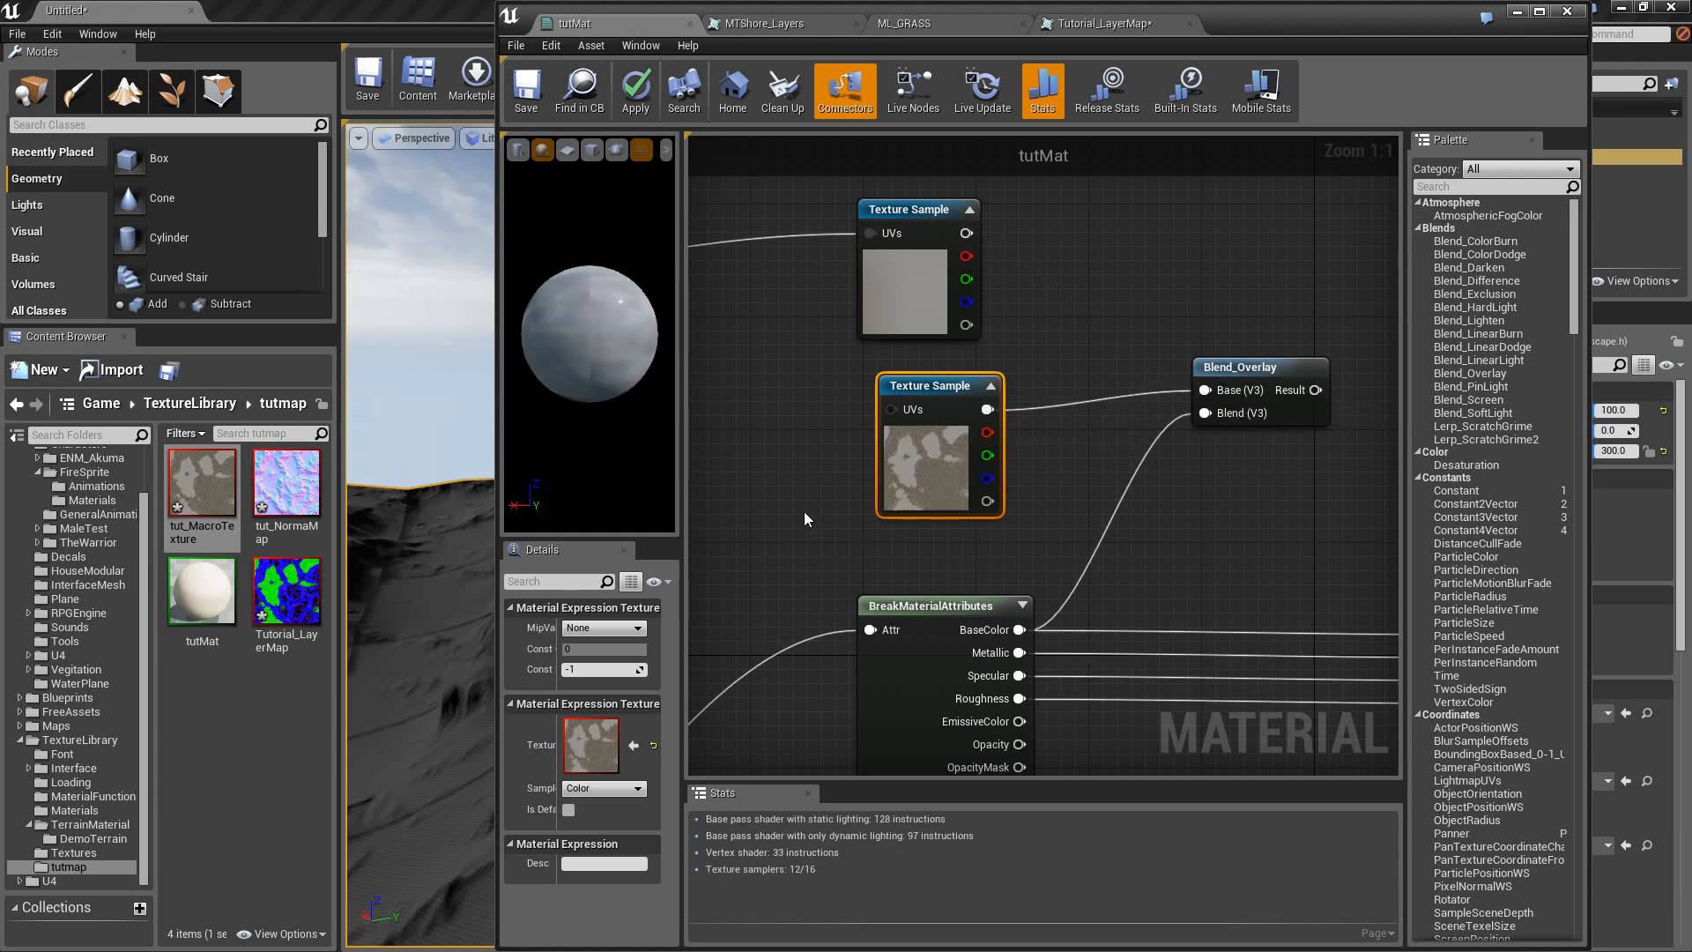
Connect LandscapeCoords to the UVs of the new macro Texture Sample.
right_click_drag(804, 511, 1196, 384)
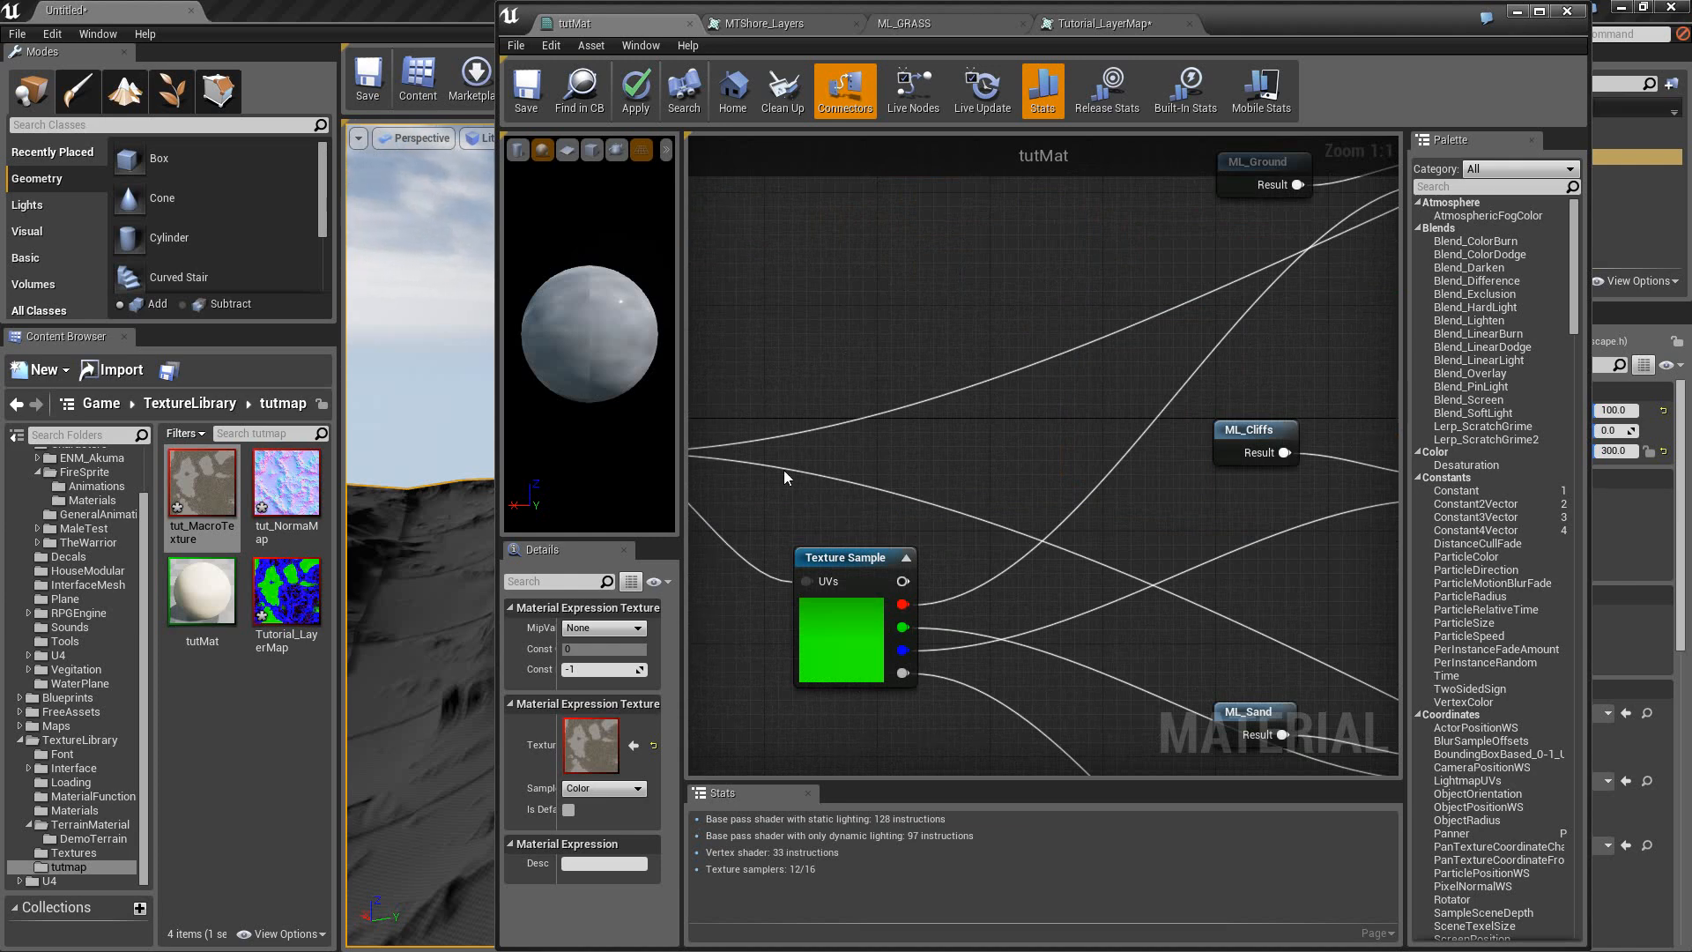
right_click_drag(785, 469, 927, 439)
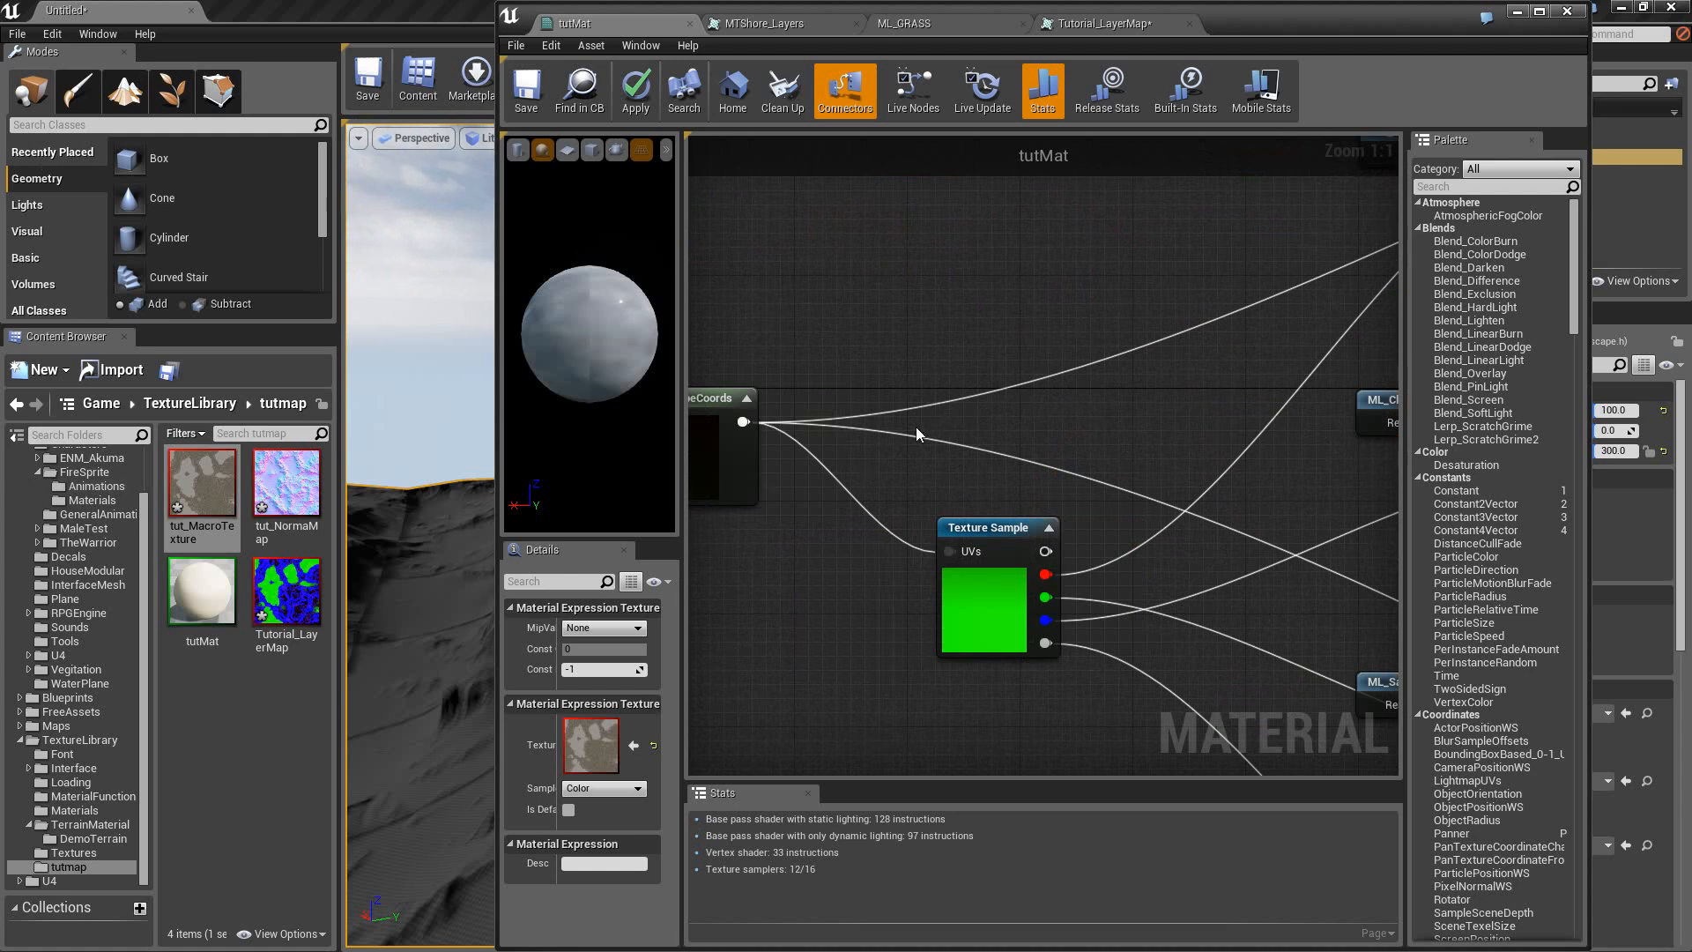
mouse_move(1037, 429)
right_mouse_down()
mouse_move(1170, 413)
mouse_move(1194, 382)
mouse_move(1036, 421)
right_mouse_up()
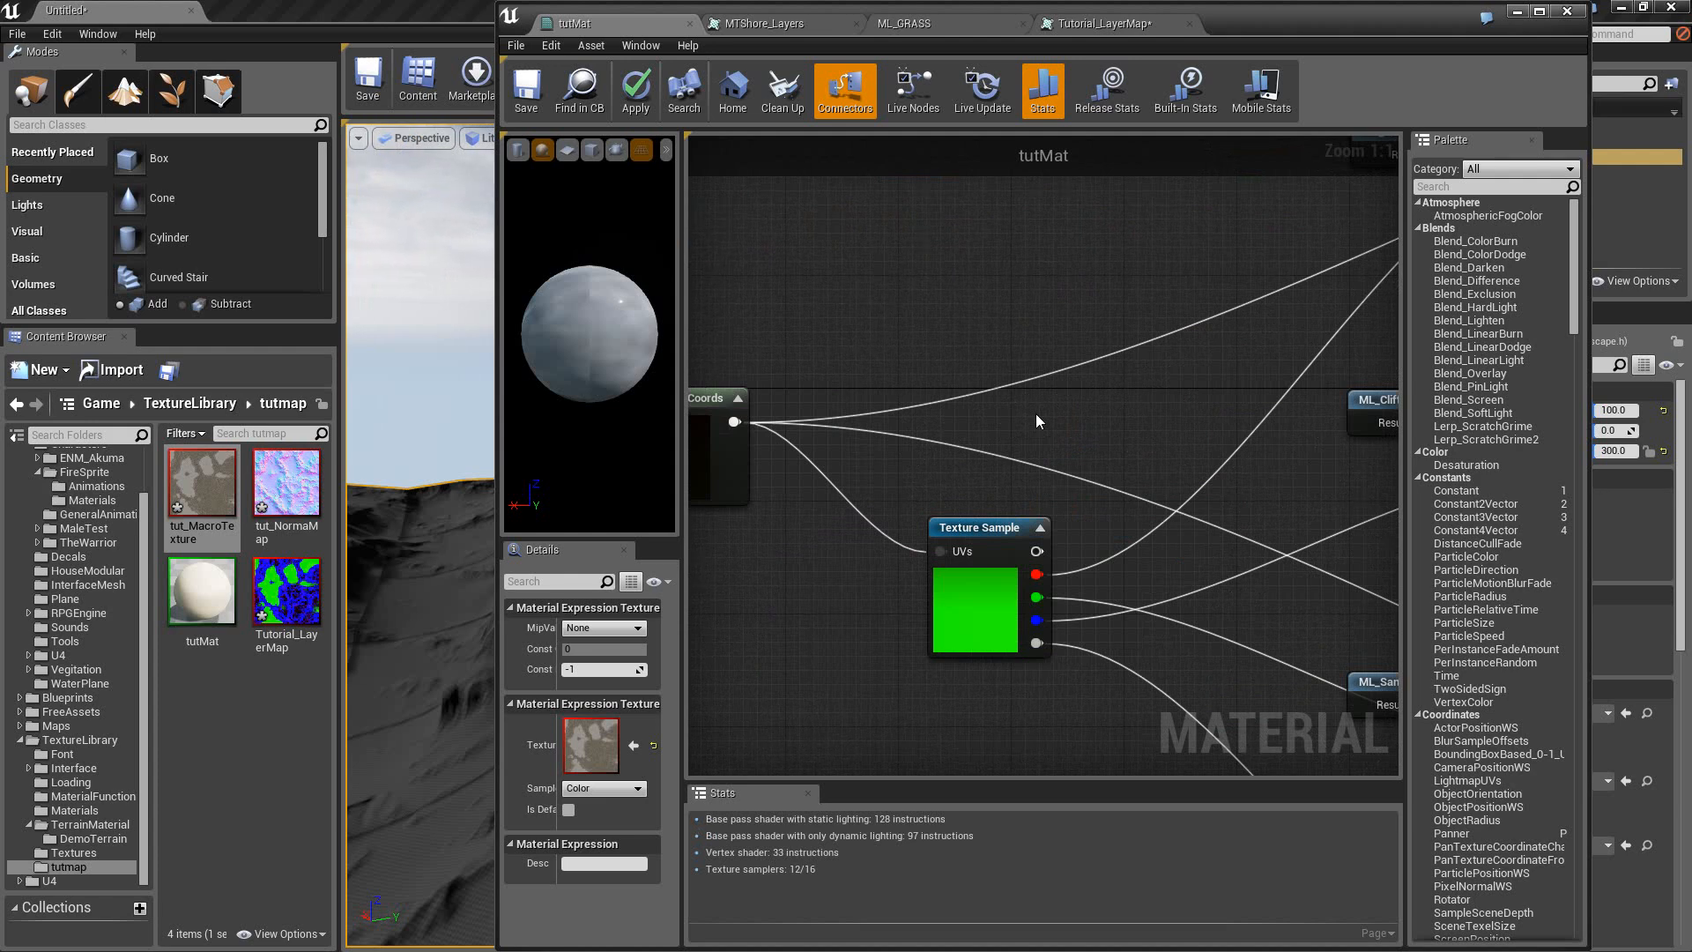
right_click_drag(848, 391, 925, 438)
left_click_drag(812, 461, 1114, 509)
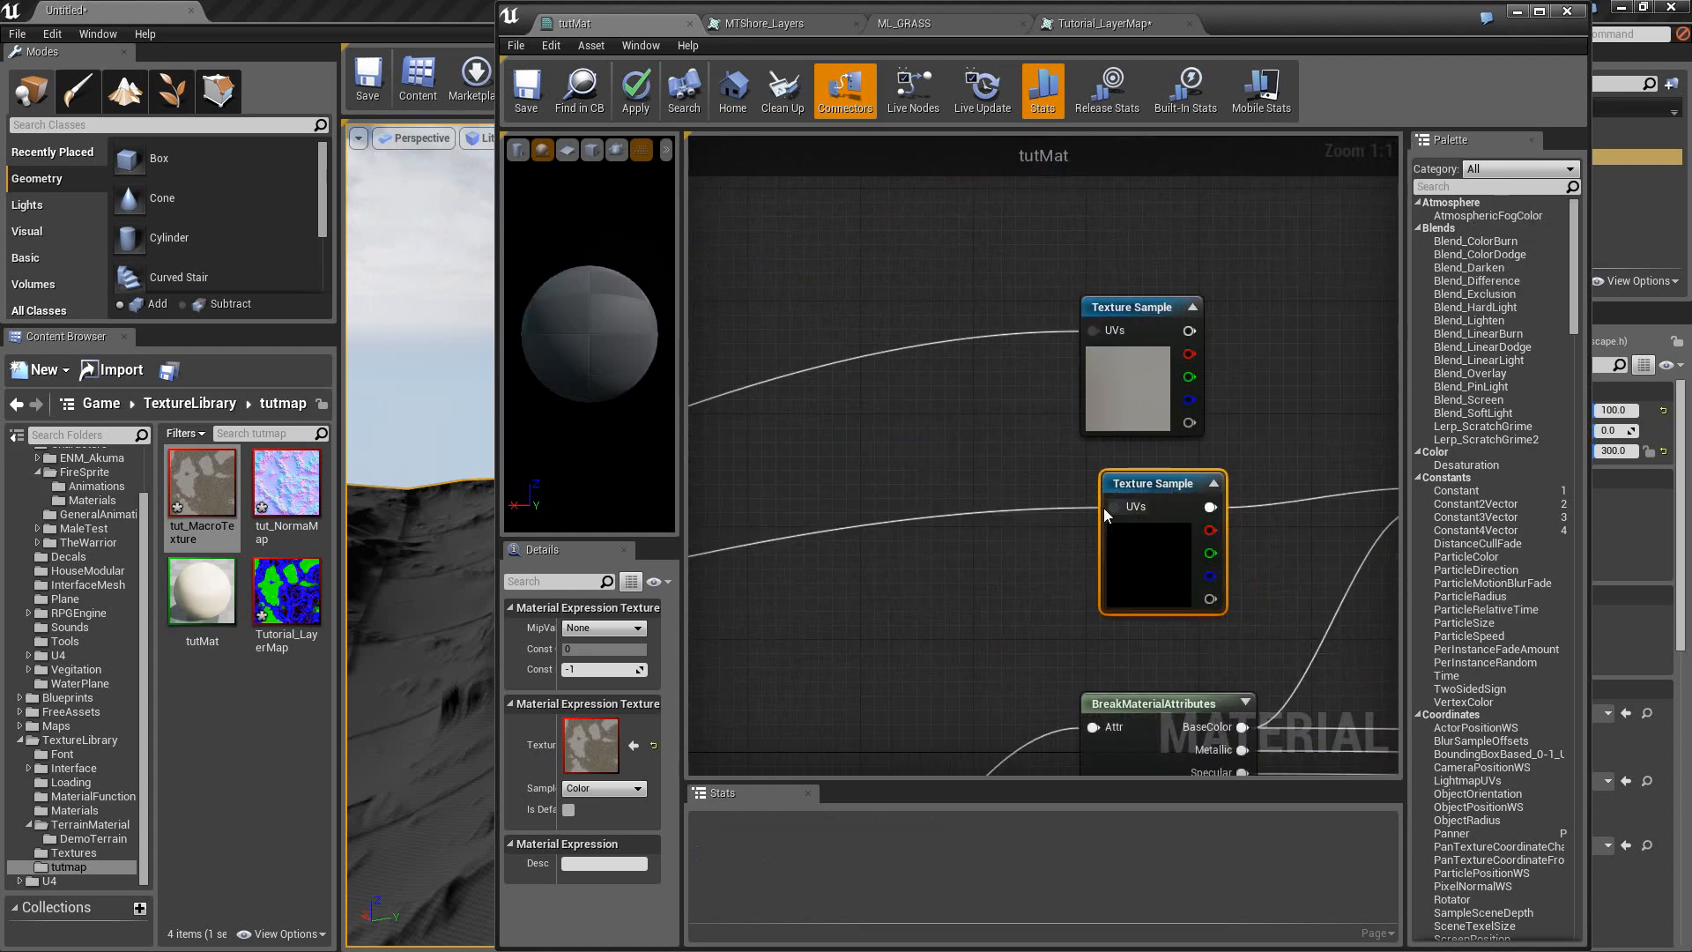
Delete the old macro Texture Sample and move the new one up into its place.
left_click(1109, 387)
key("Delete")
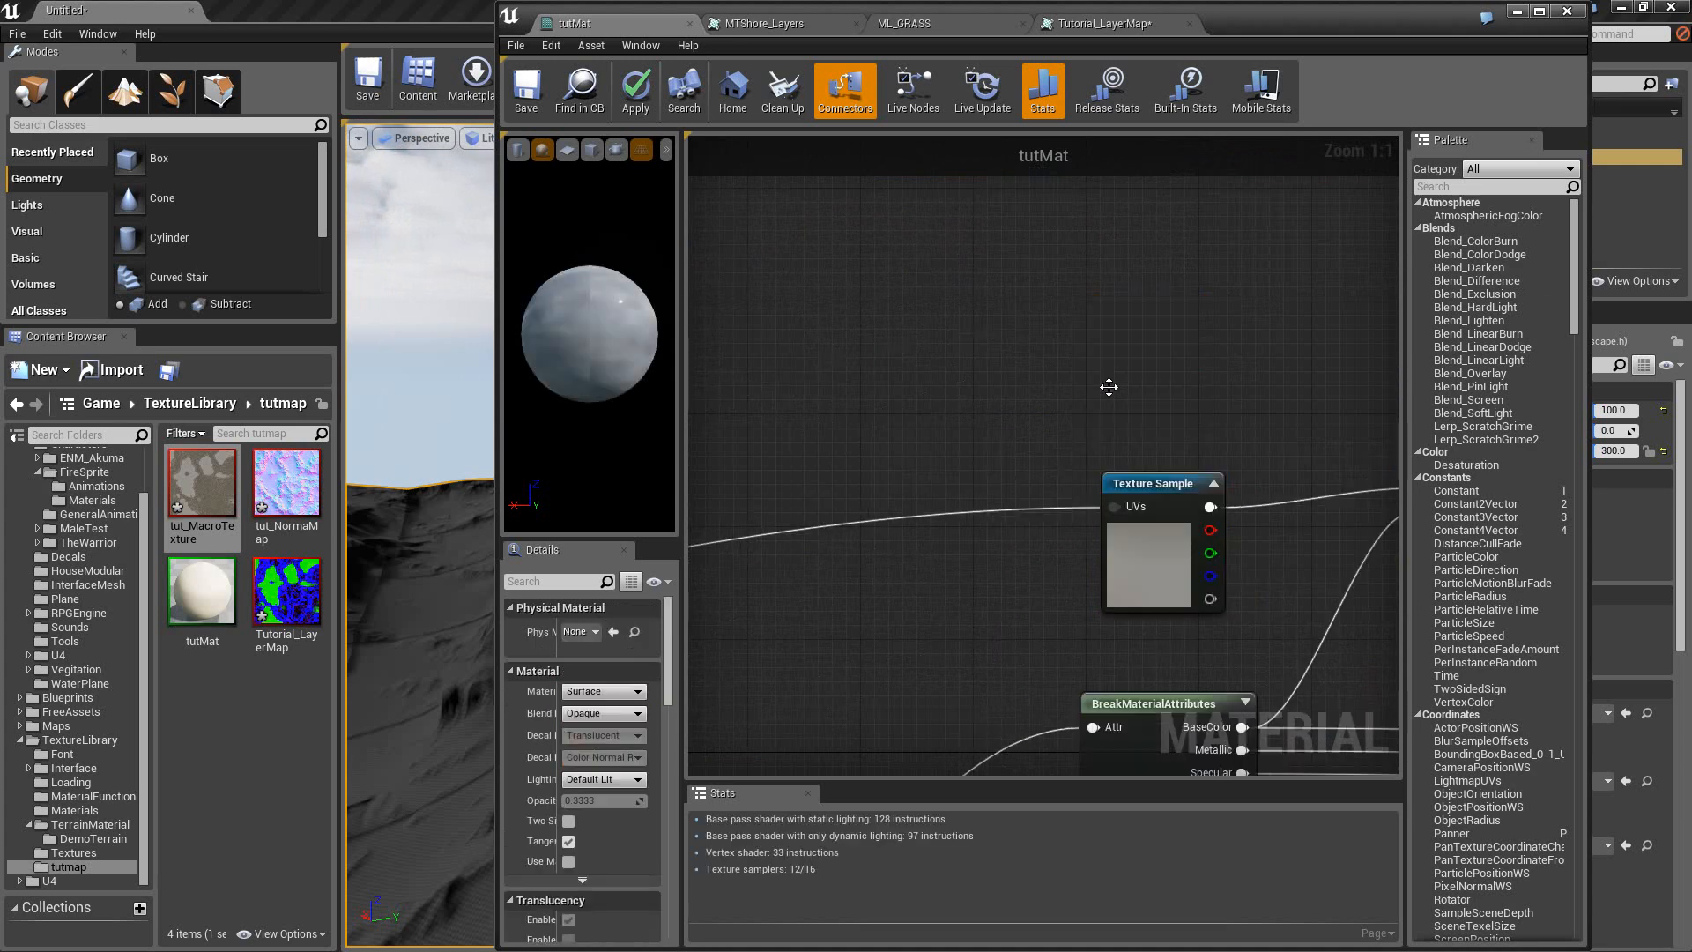
right_click_drag(1088, 448, 722, 304)
left_click_drag(784, 444, 768, 332)
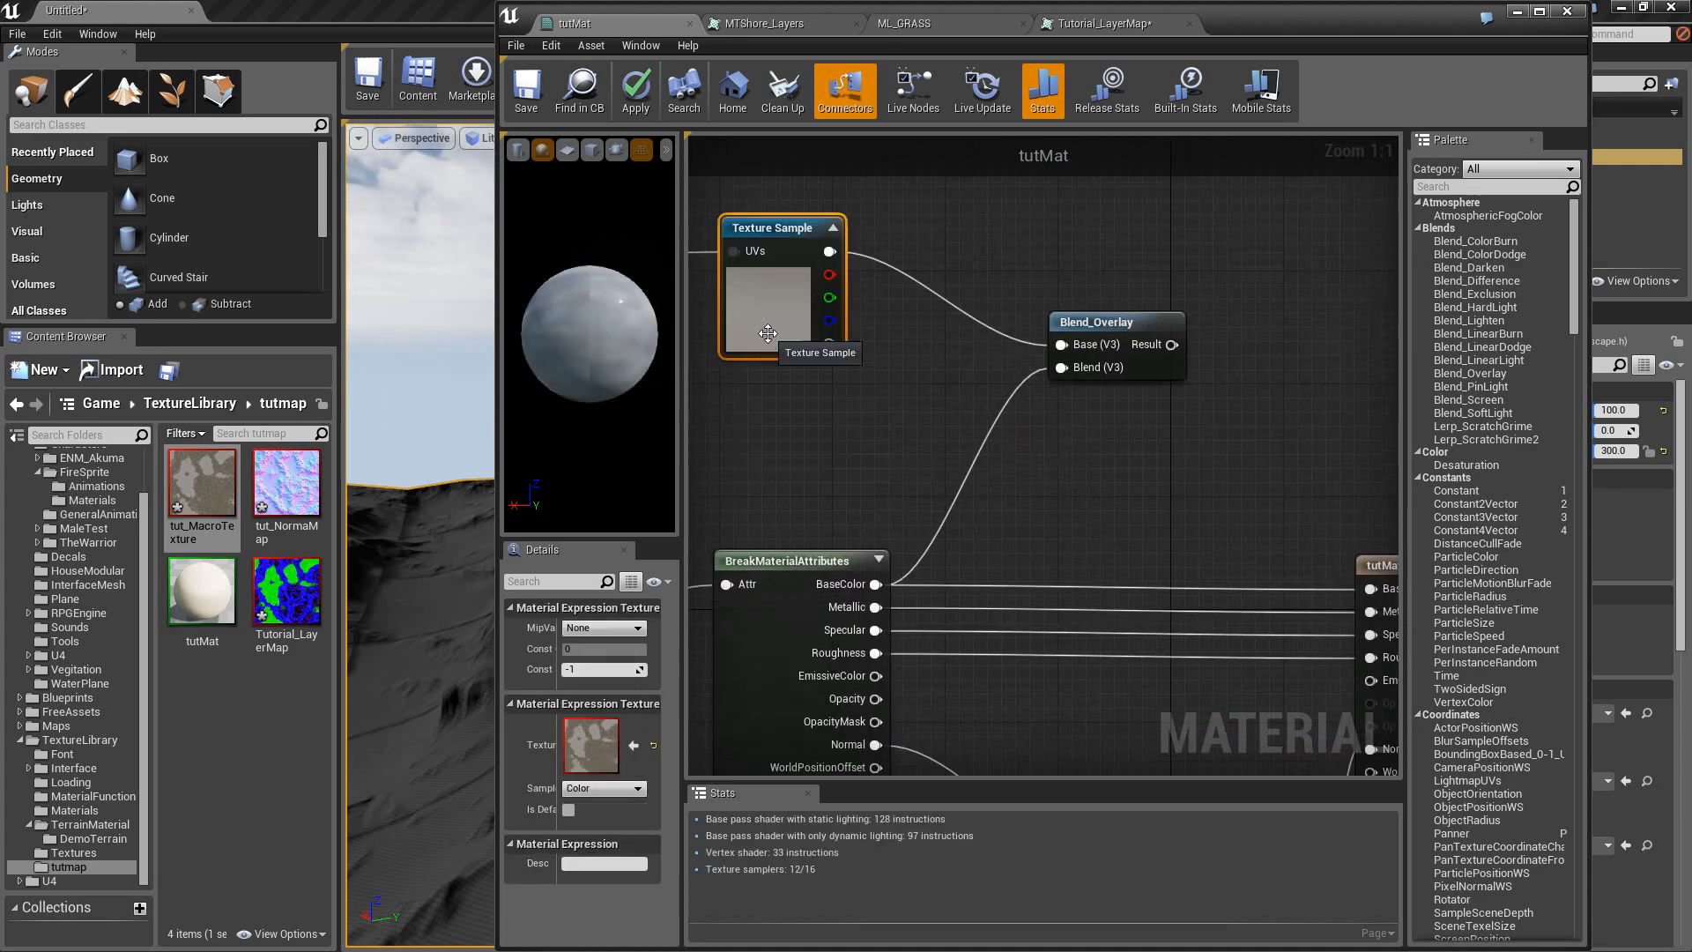
Move Blend_Overlay down to just above the Base Color wire between BreakMaterialAttributes and the tutMat node.
right_click_drag(1297, 548, 1256, 430)
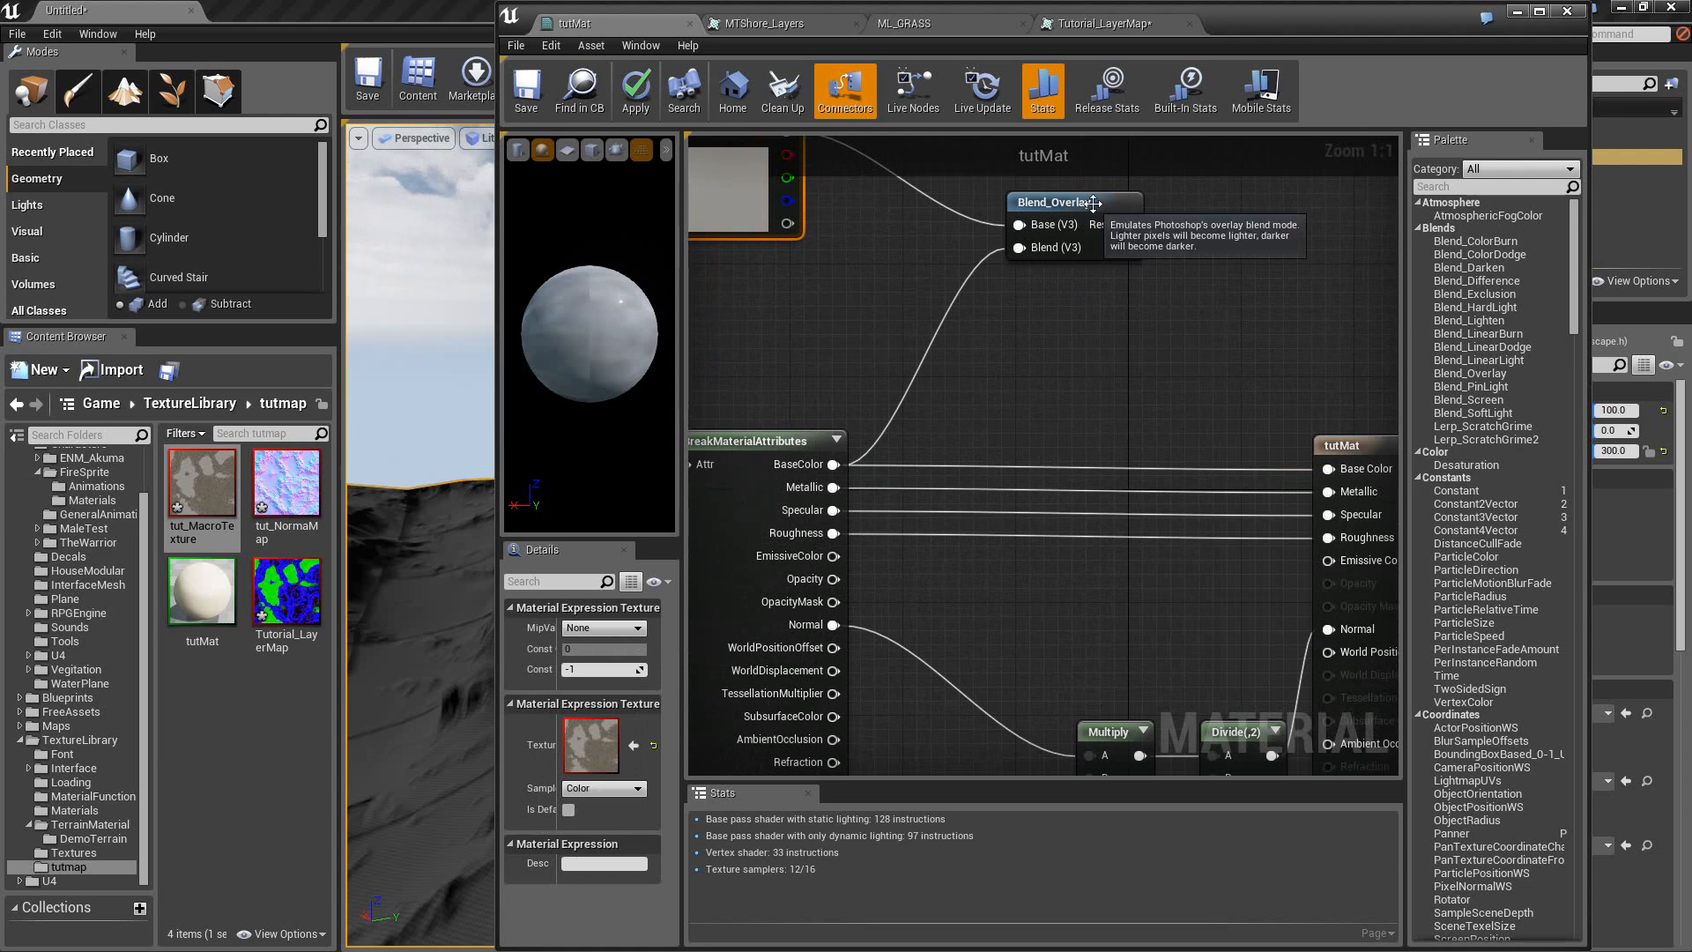
left_click_drag(1102, 236, 1124, 408)
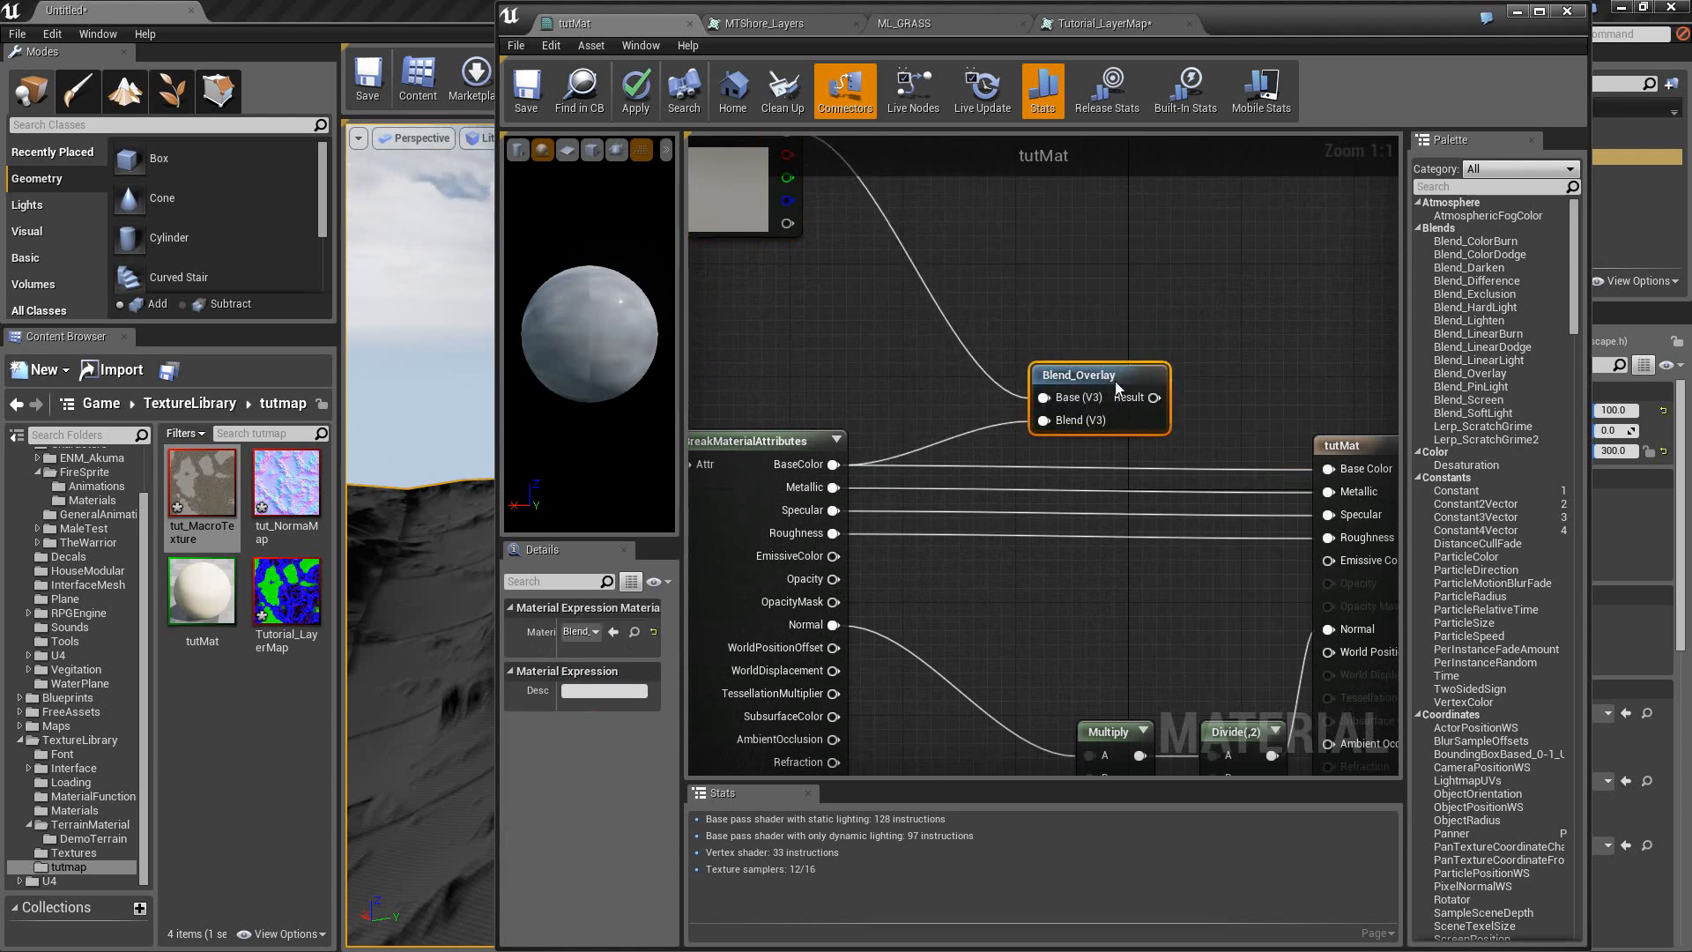
right_click_drag(941, 505, 899, 398)
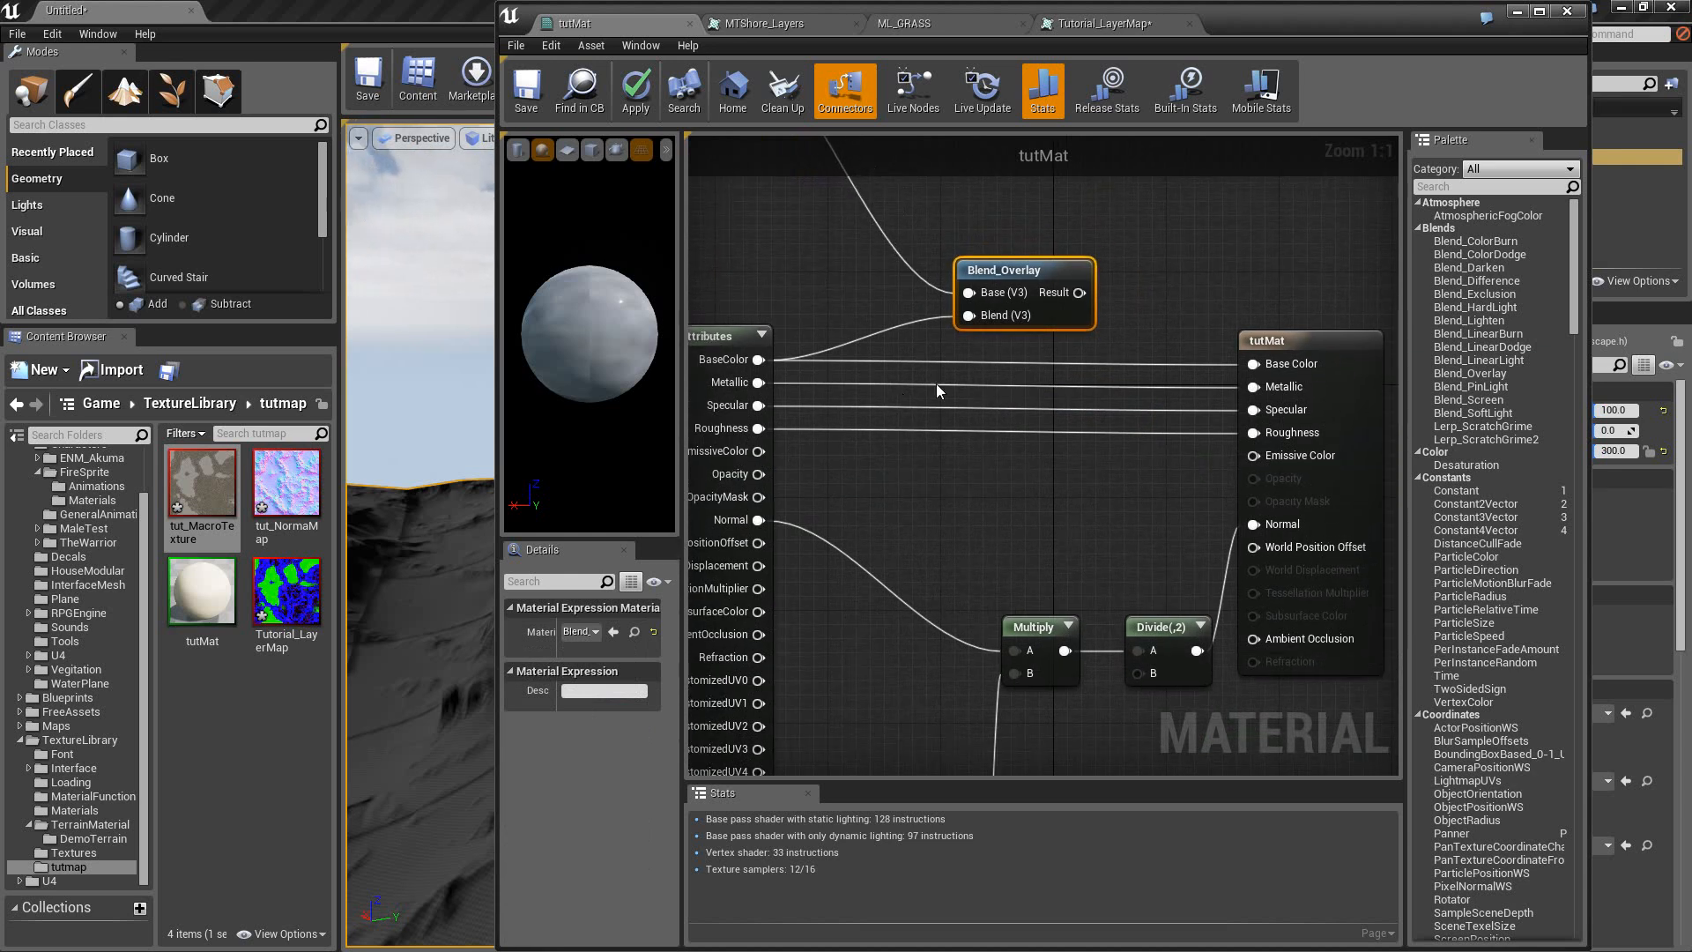
left_click_drag(1015, 266, 1002, 252)
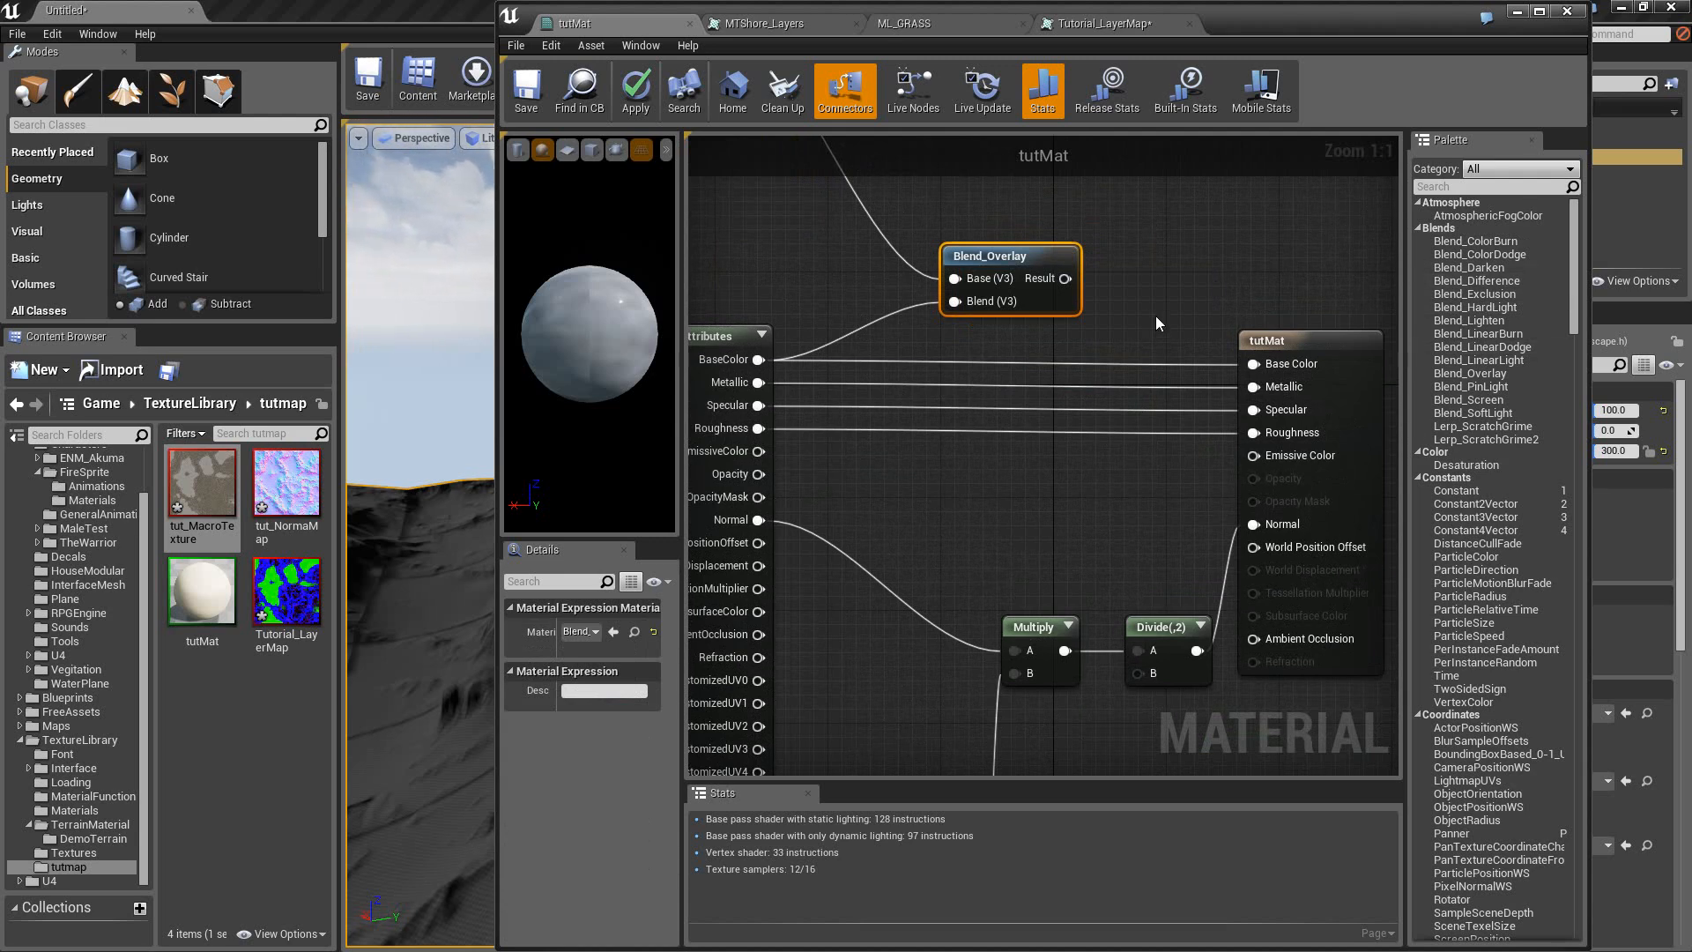
Add tut_NormaMap as a new Texture Sample beside the old normal sample and connect LandscapeCoords to its UVs.
right_click_drag(934, 553, 1027, 319)
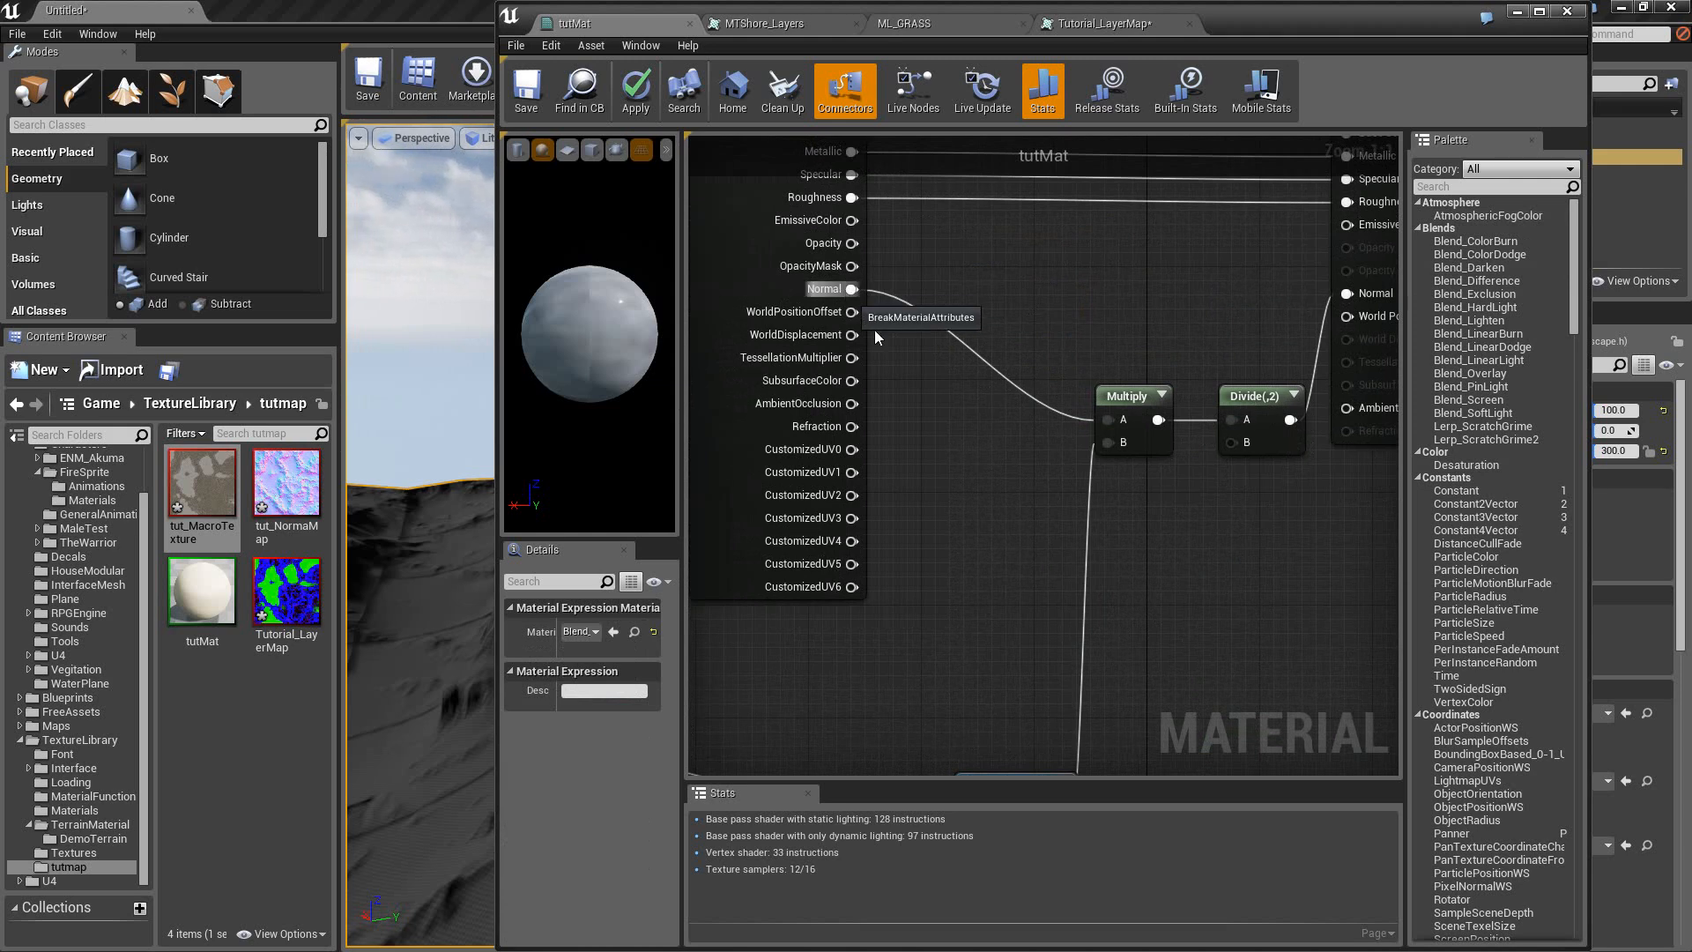
right_click_drag(876, 335, 995, 261)
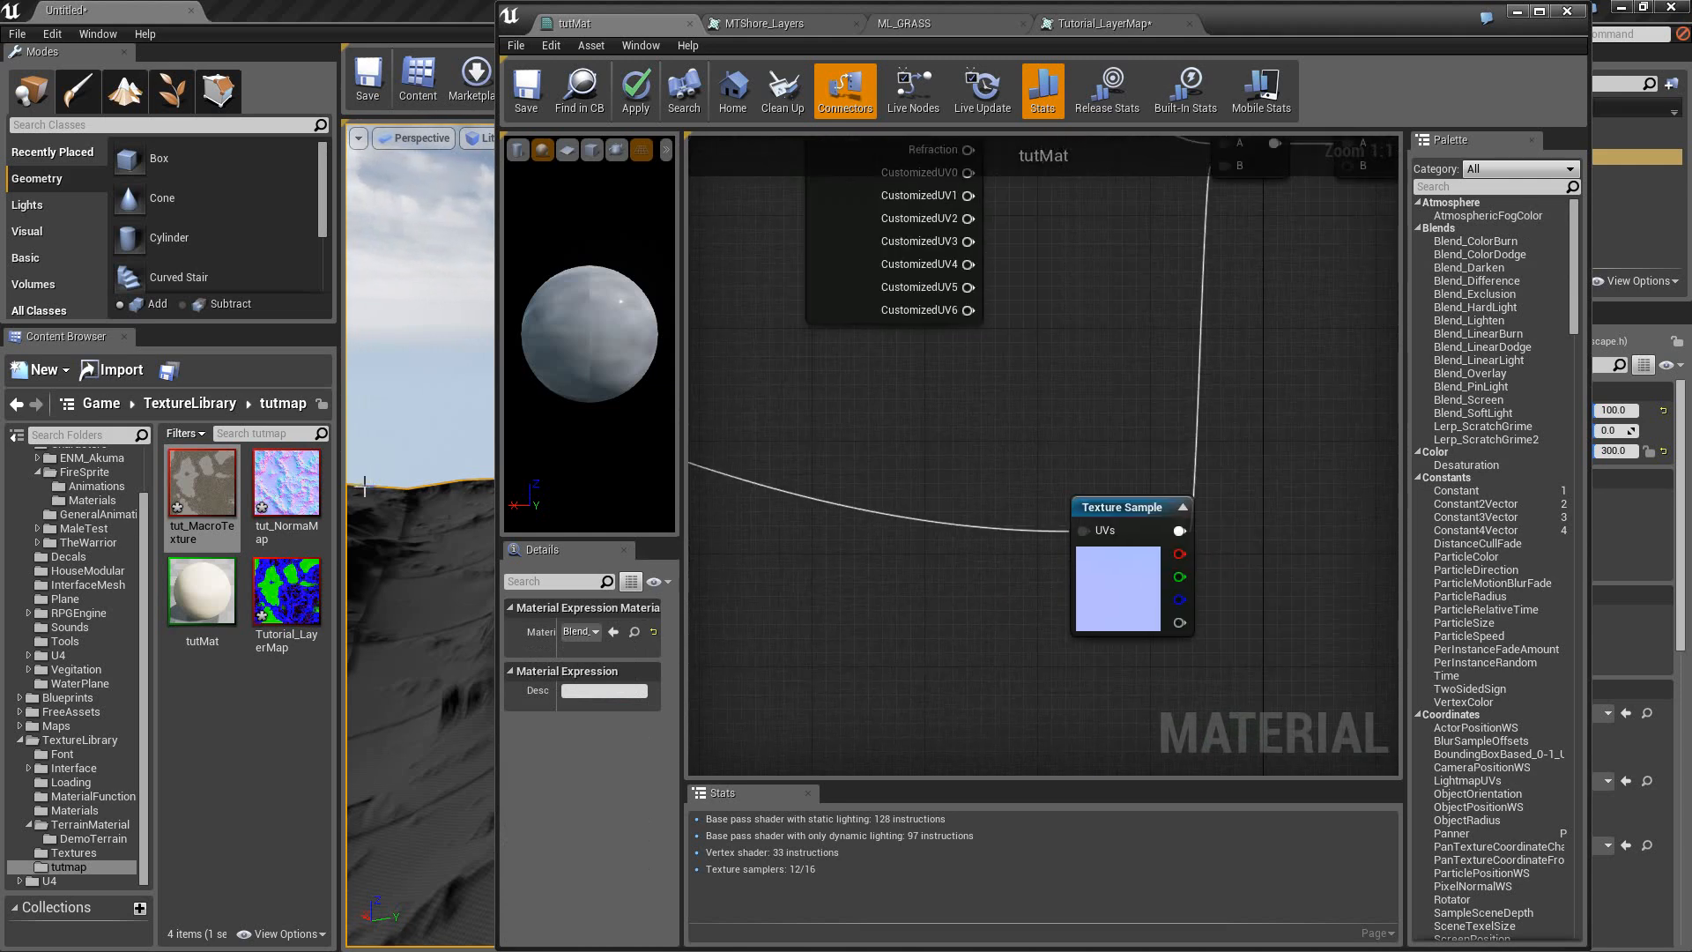
left_click_drag(287, 485, 926, 460)
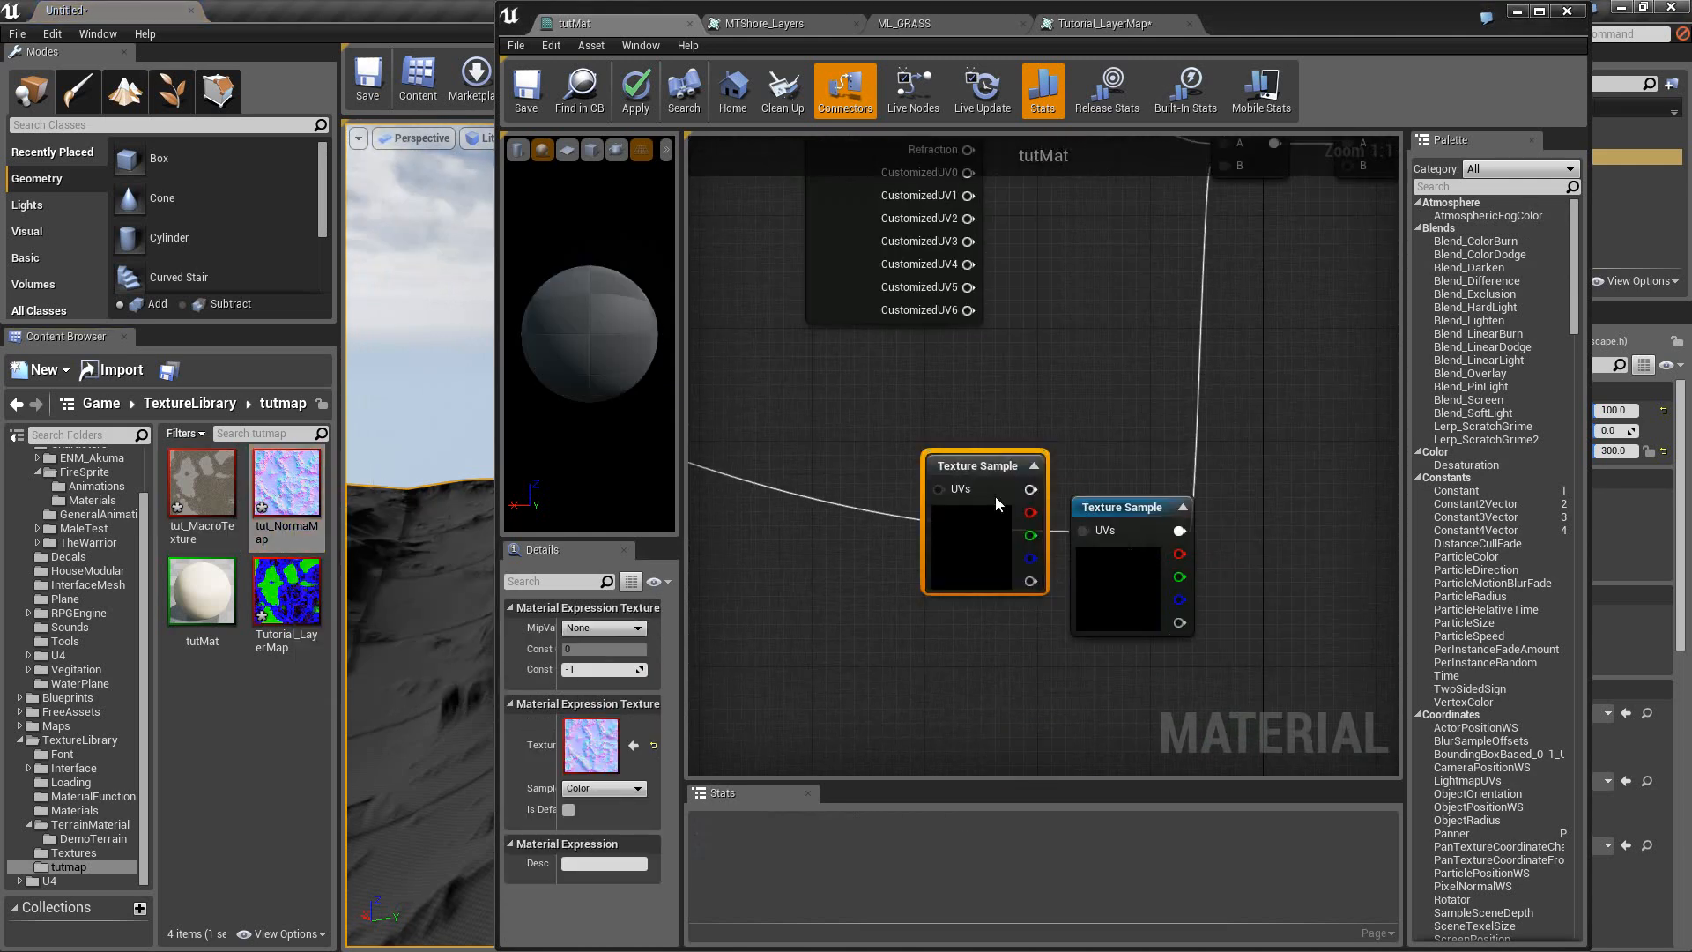
left_click(1117, 539)
right_click_drag(782, 461, 1397, 754)
right_click_drag(999, 292, 909, 333)
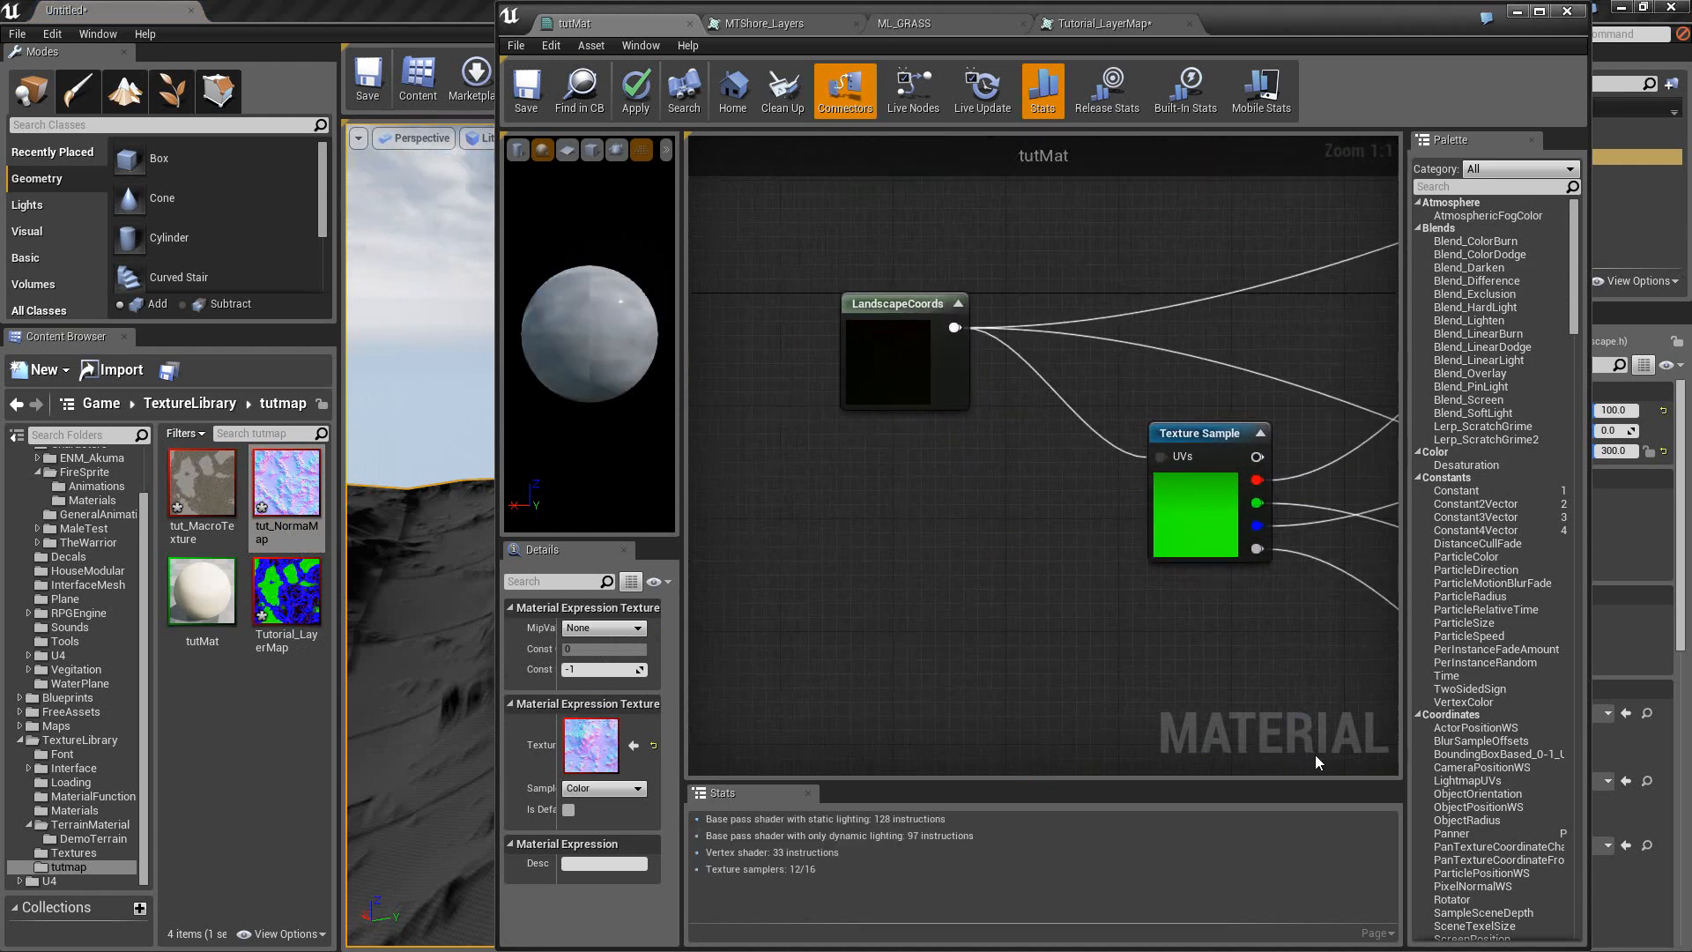
left_click_drag(955, 328, 1137, 327)
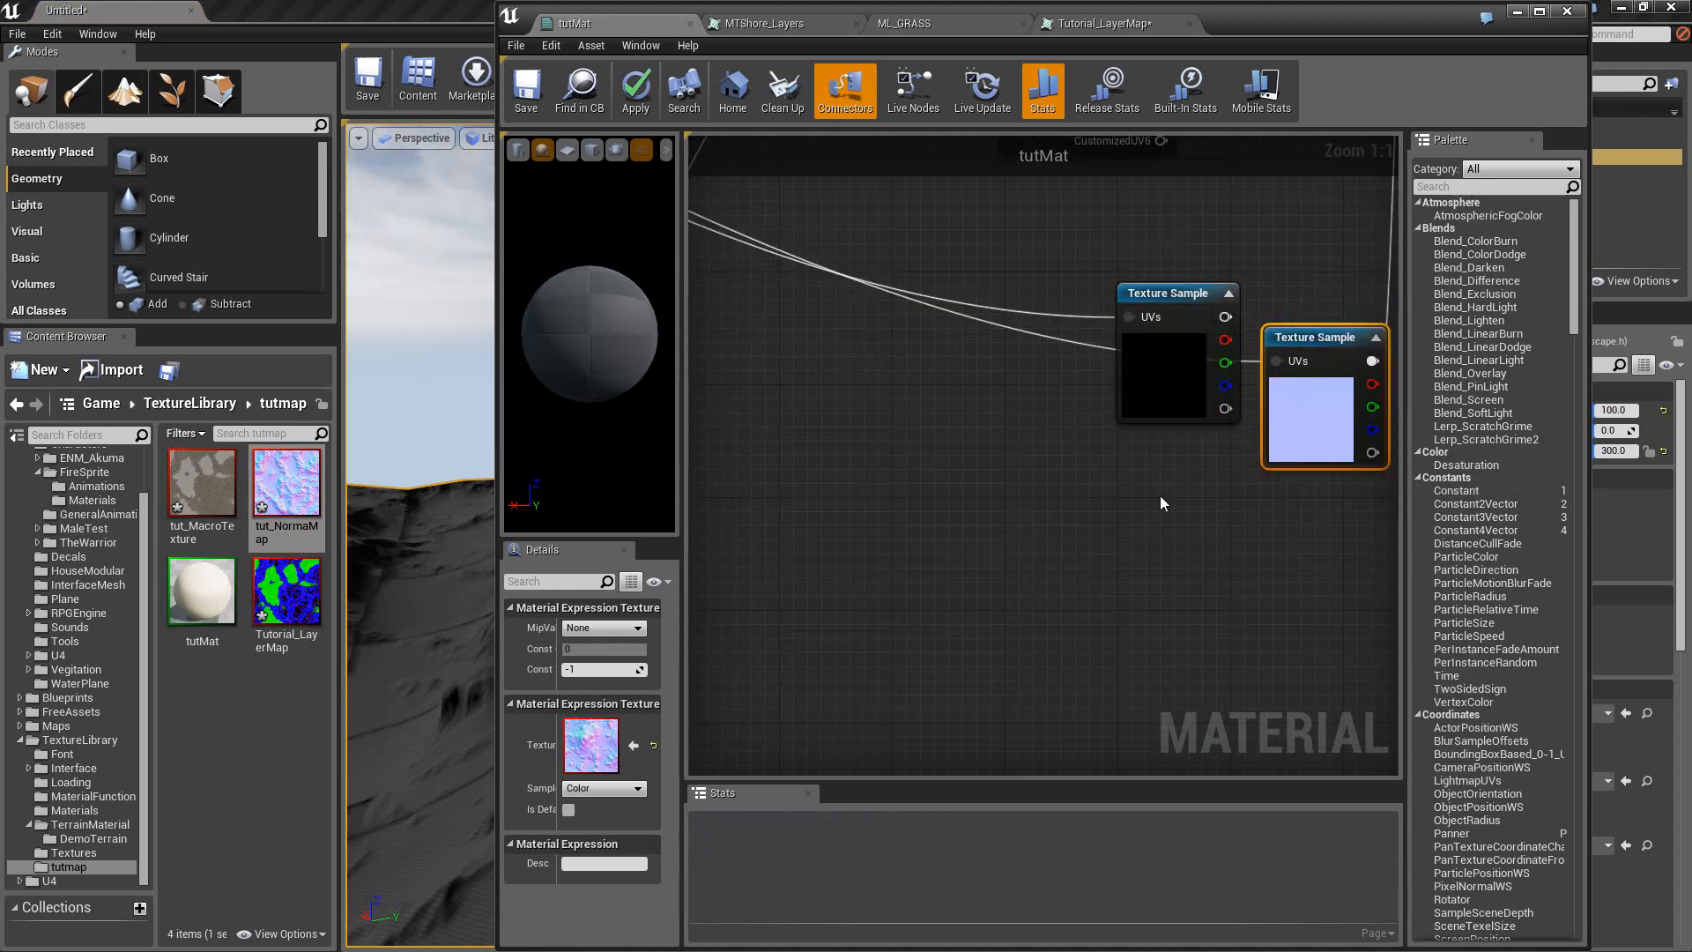
Delete the old normal Texture Sample and connect the new one's color output to the Multiply node's B input.
right_click_drag(1160, 496, 851, 595)
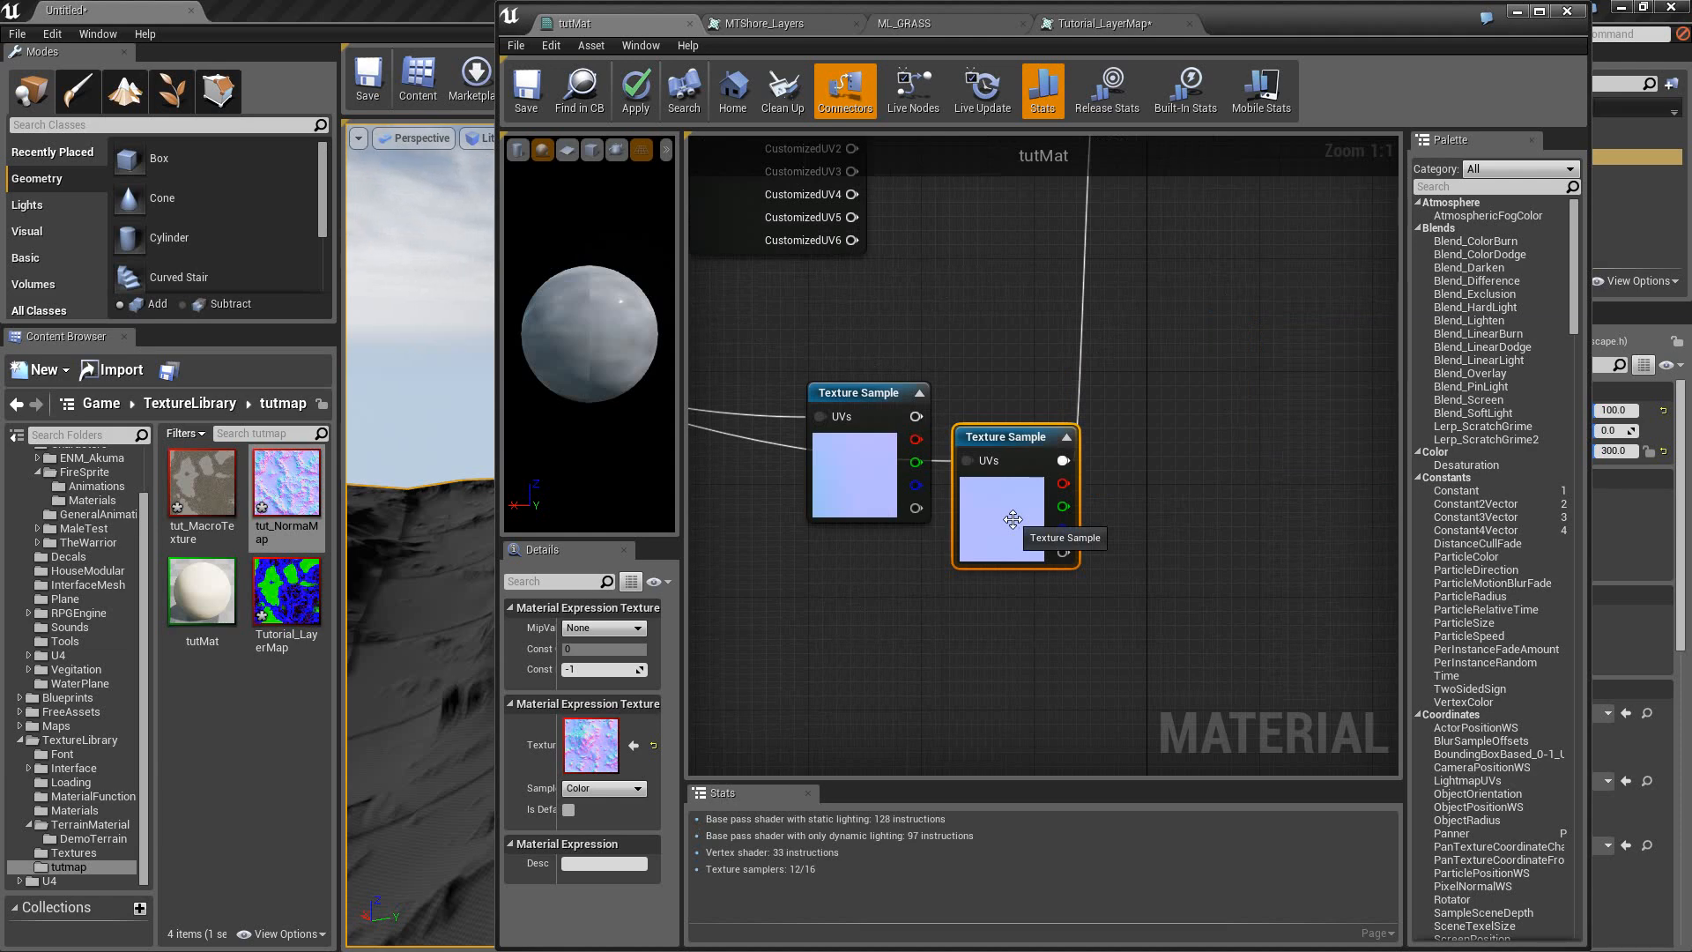
key("Delete")
right_click_drag(935, 440, 891, 738)
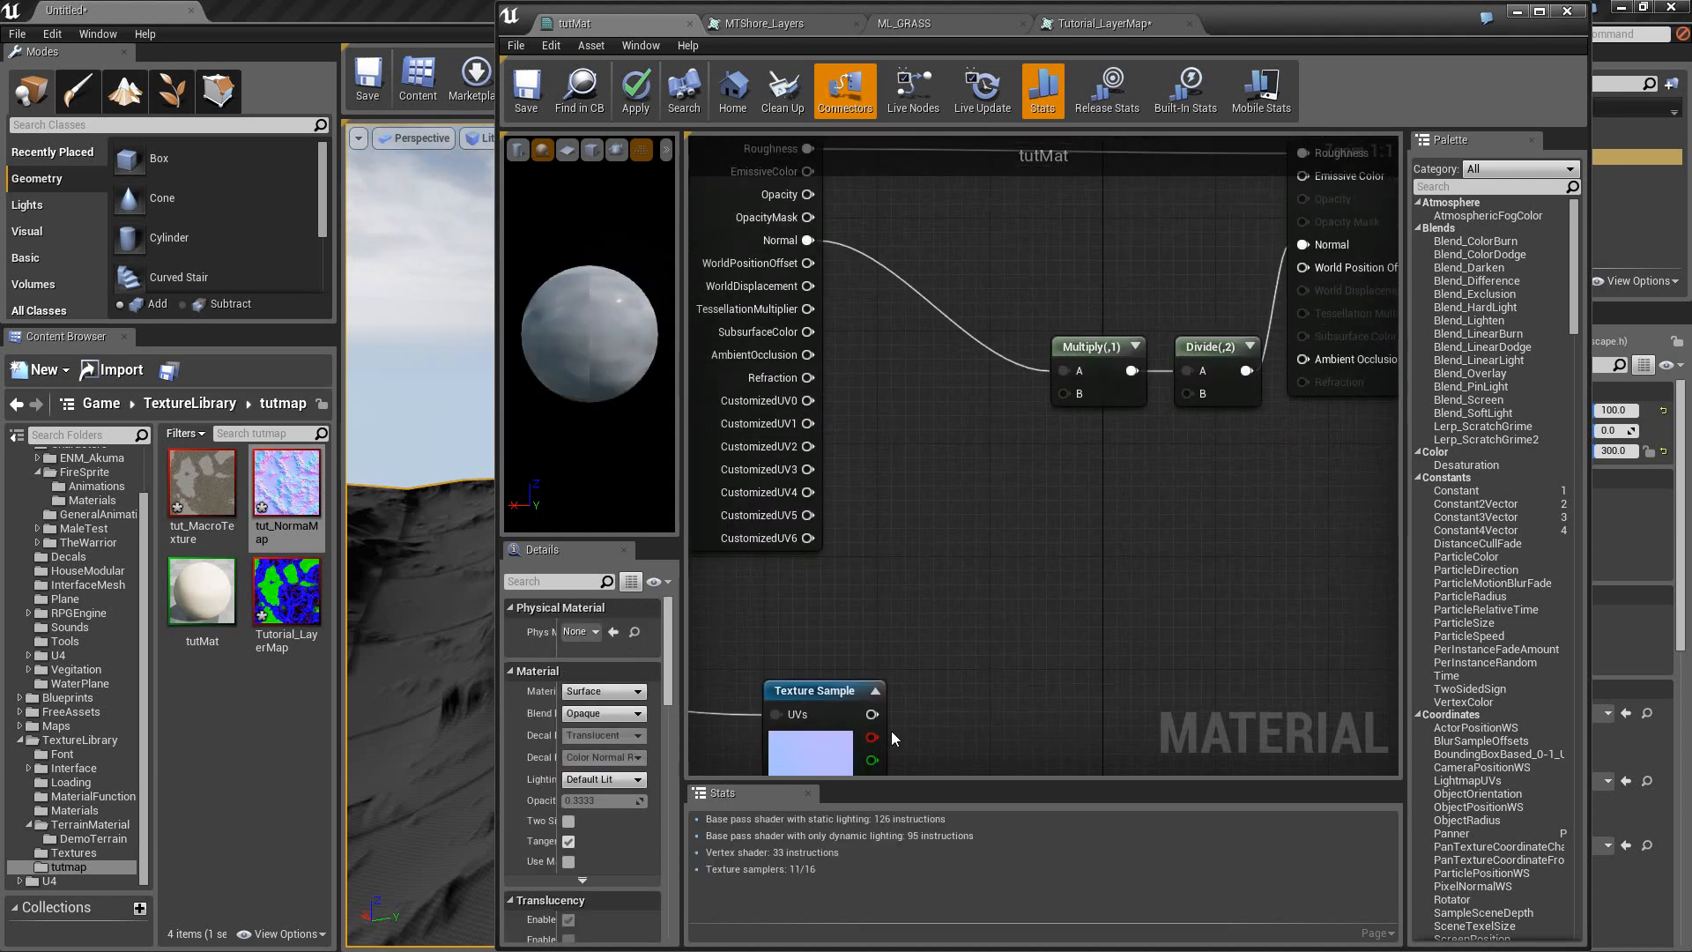
left_click_drag(870, 714, 1067, 394)
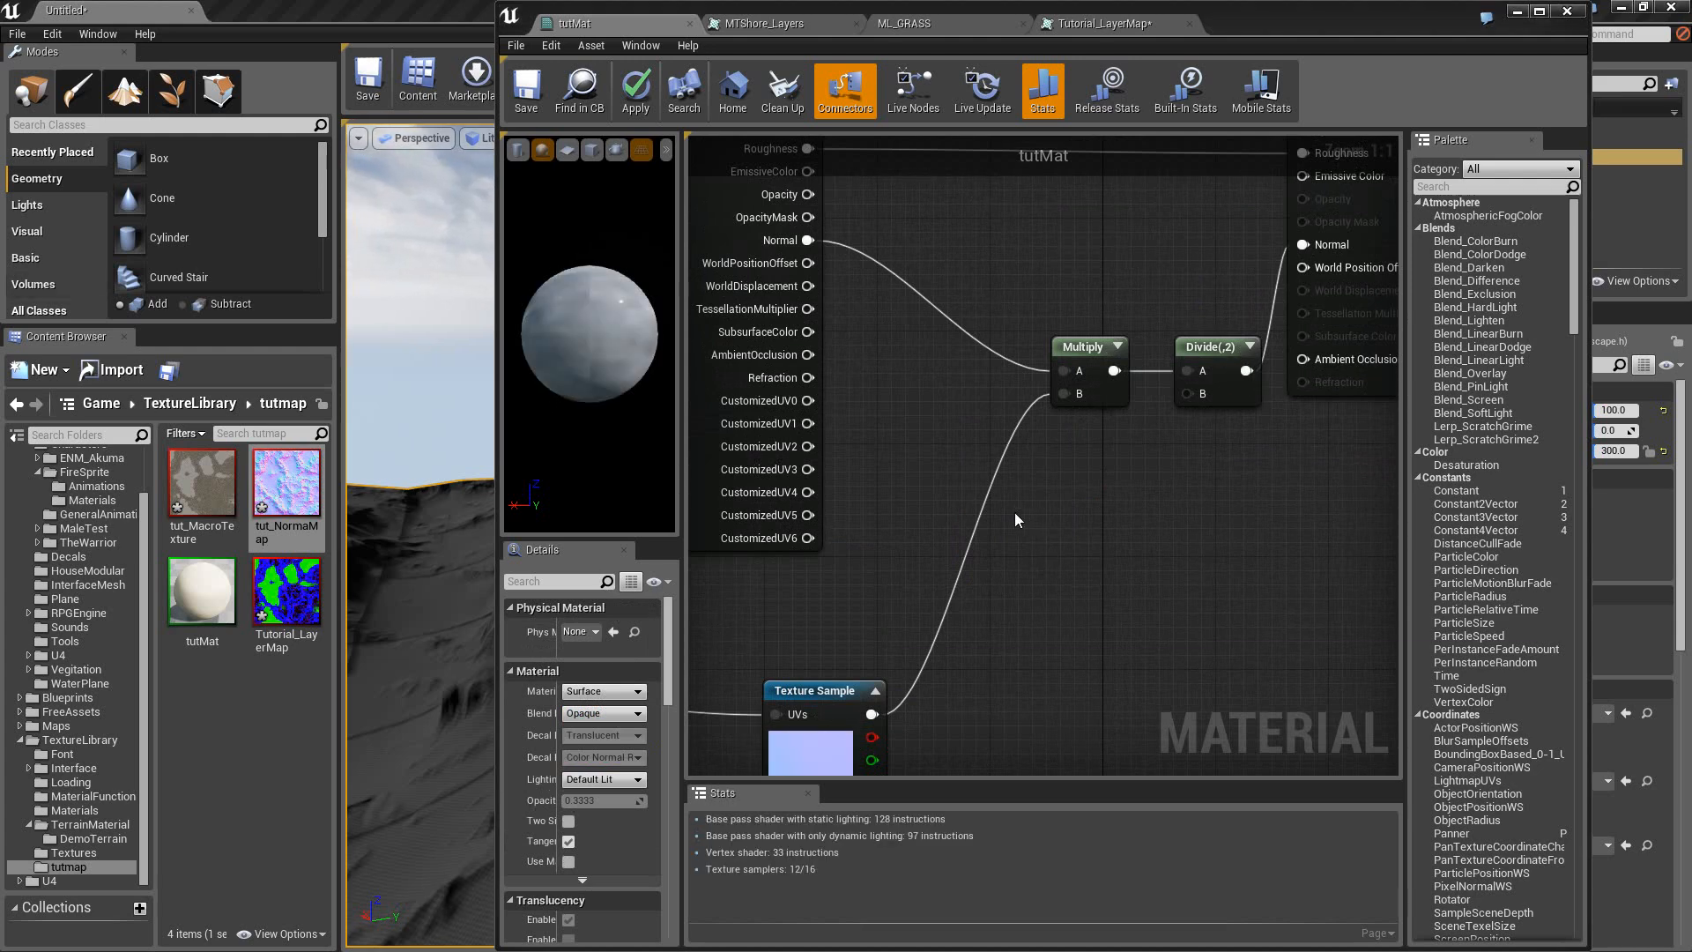
Move the new normal map Texture Sample up, closer to the Multiply node.
right_click(991, 512)
left_click(913, 358)
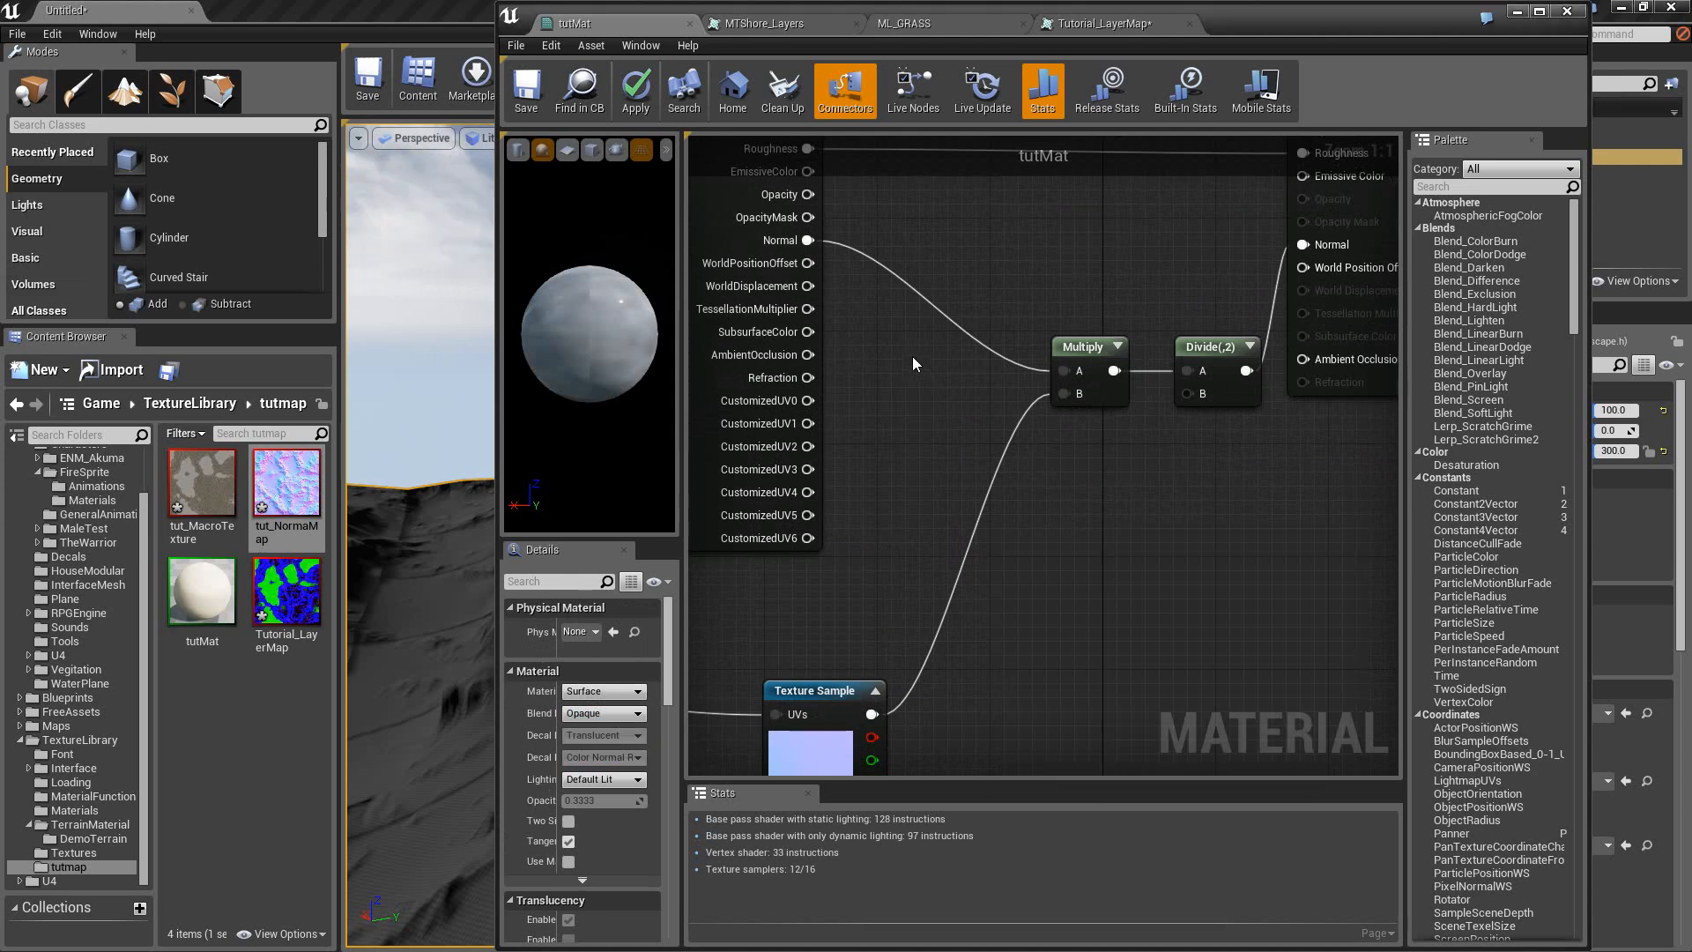
right_click_drag(824, 754, 825, 699)
left_click(824, 700)
right_click_drag(906, 377, 1042, 387)
left_click_drag(858, 690, 933, 631)
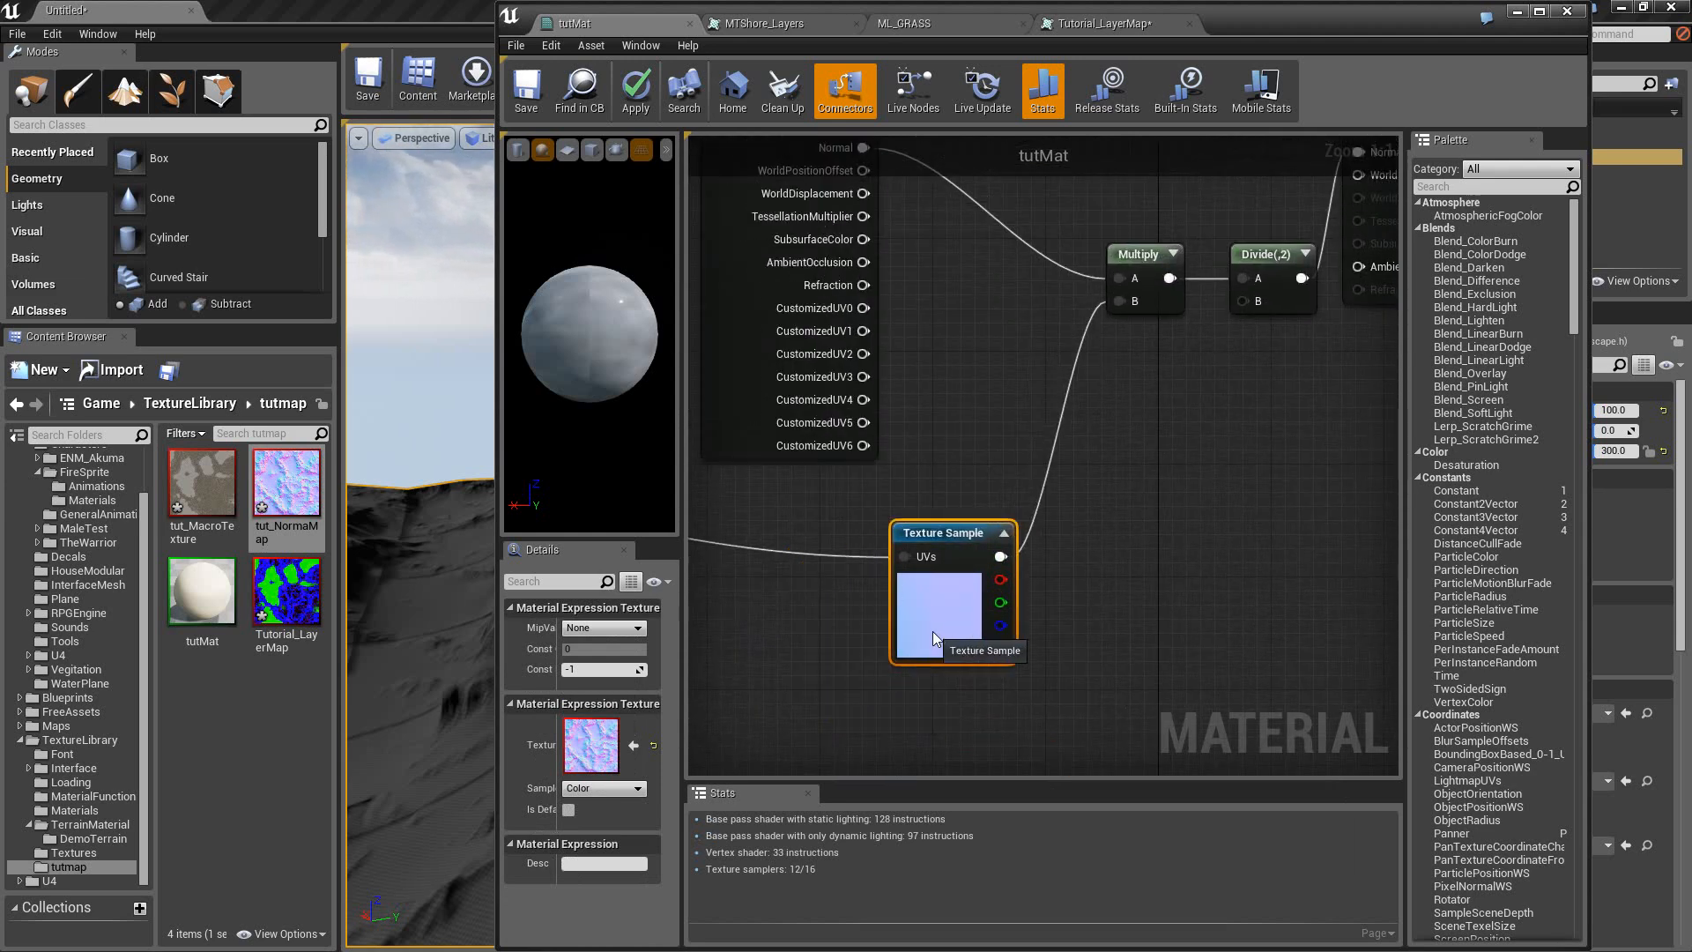
Move the Multiply and Divide nodes up and closer to BreakMaterialAttributes, near the Normal connection.
left_click(996, 394)
right_click_drag(1065, 358, 949, 406)
left_click(1174, 354)
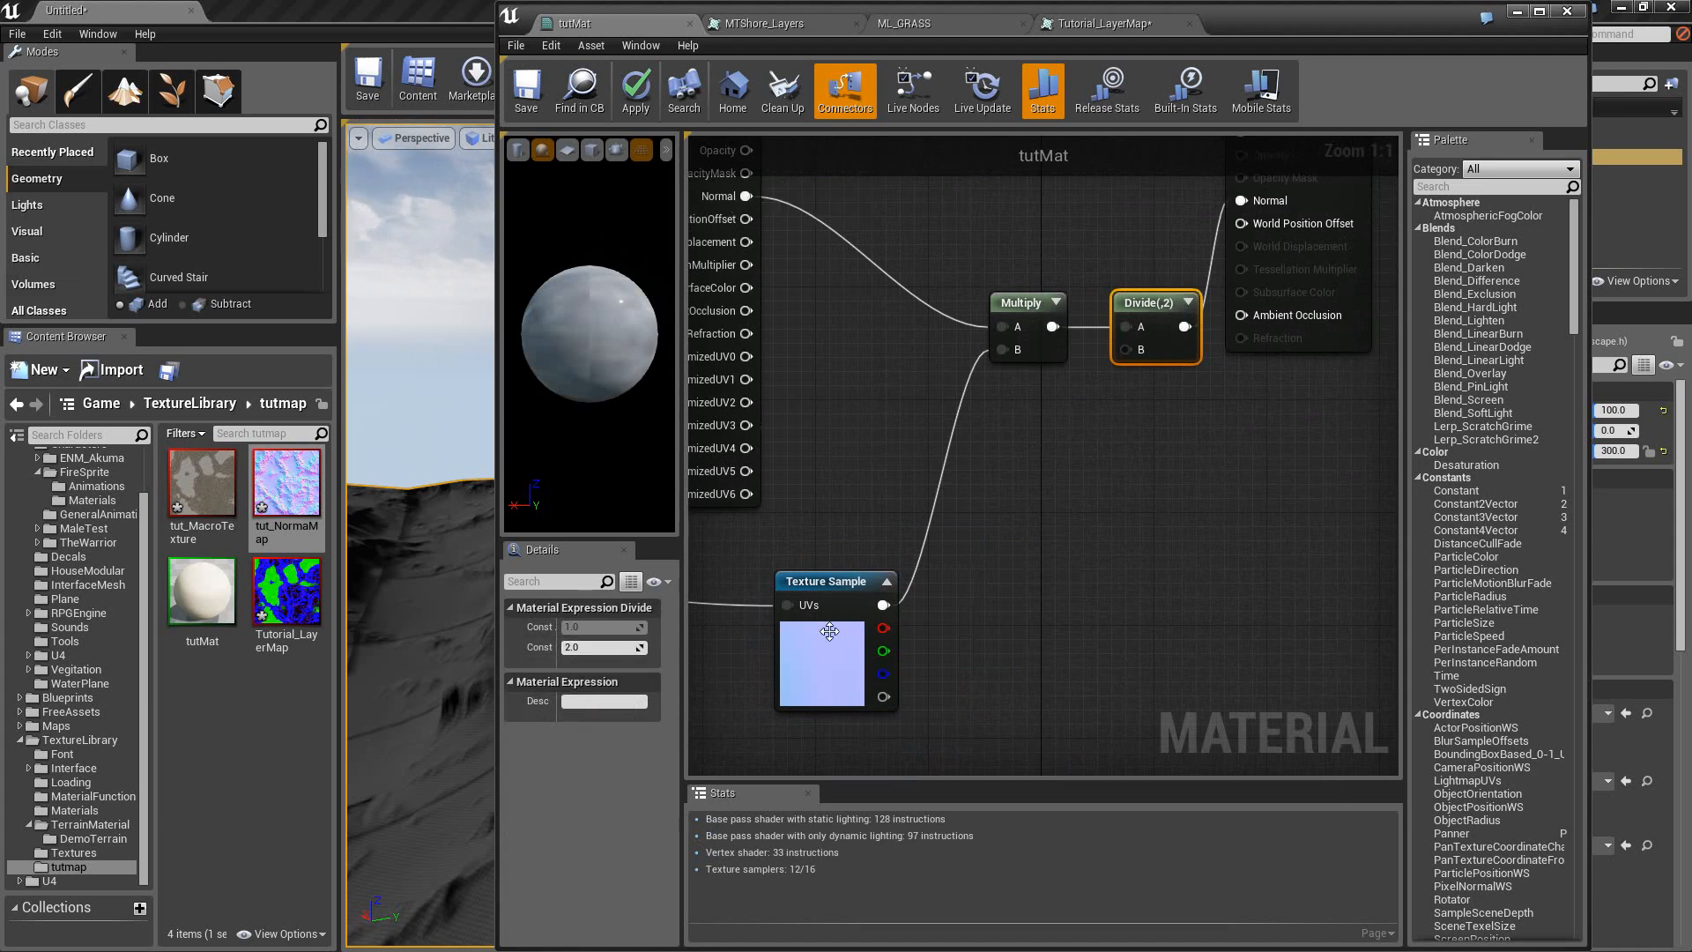
right_click_drag(971, 441, 919, 492)
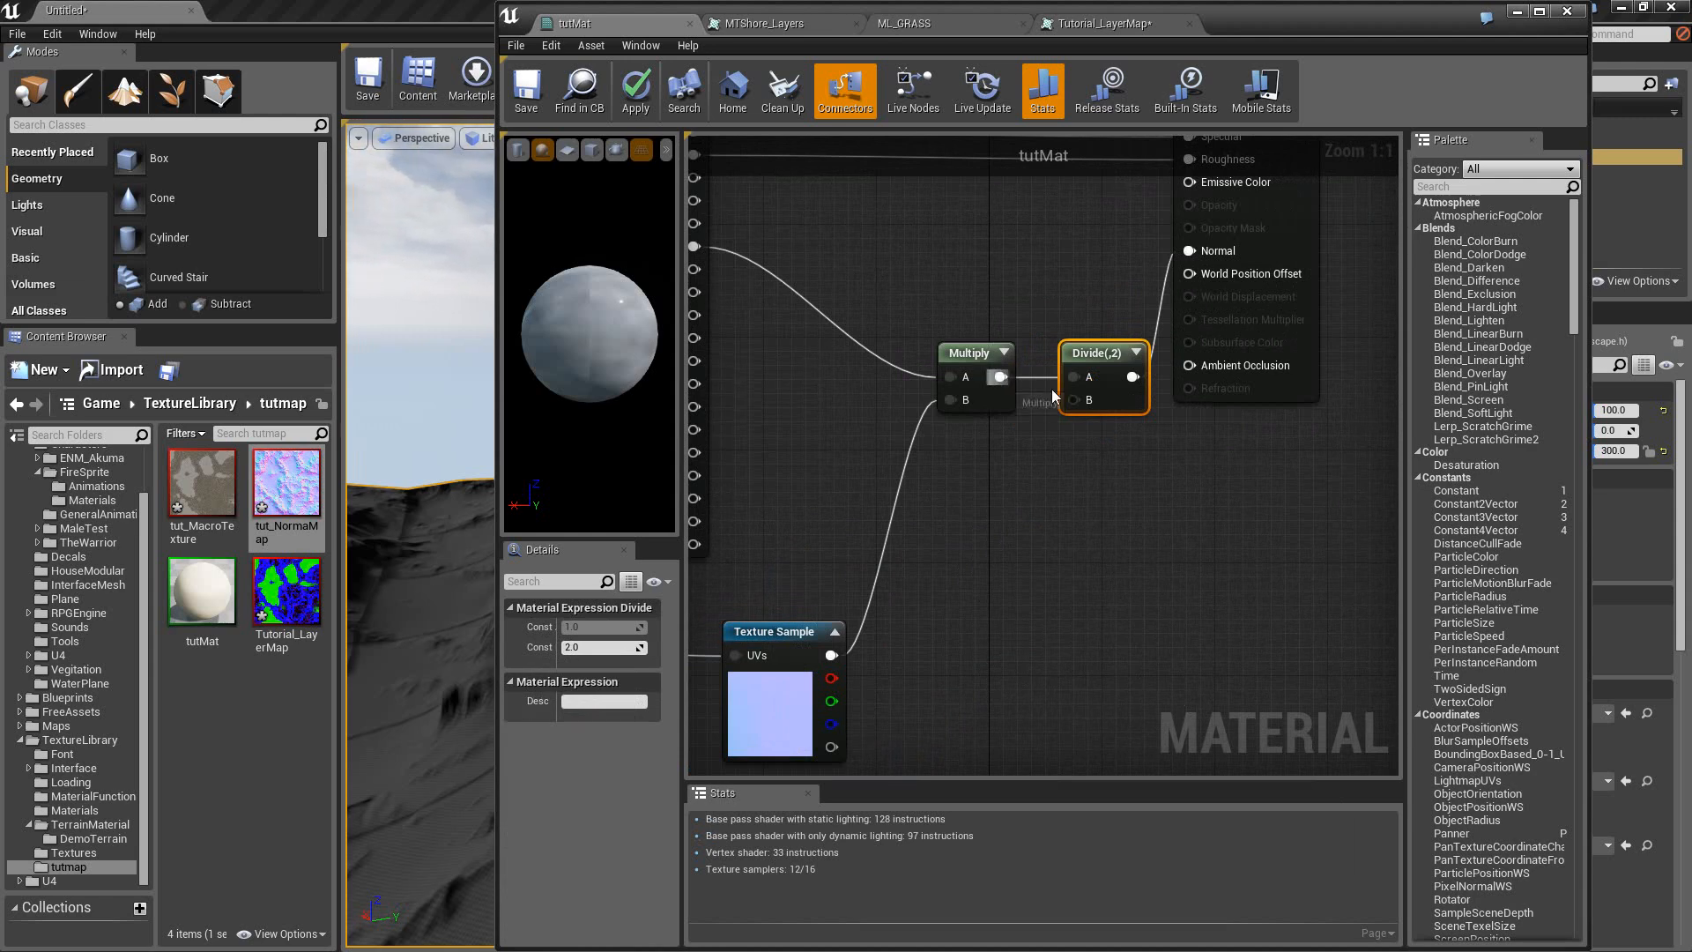
right_click_drag(1032, 287, 1042, 573)
right_click_drag(876, 464, 964, 481)
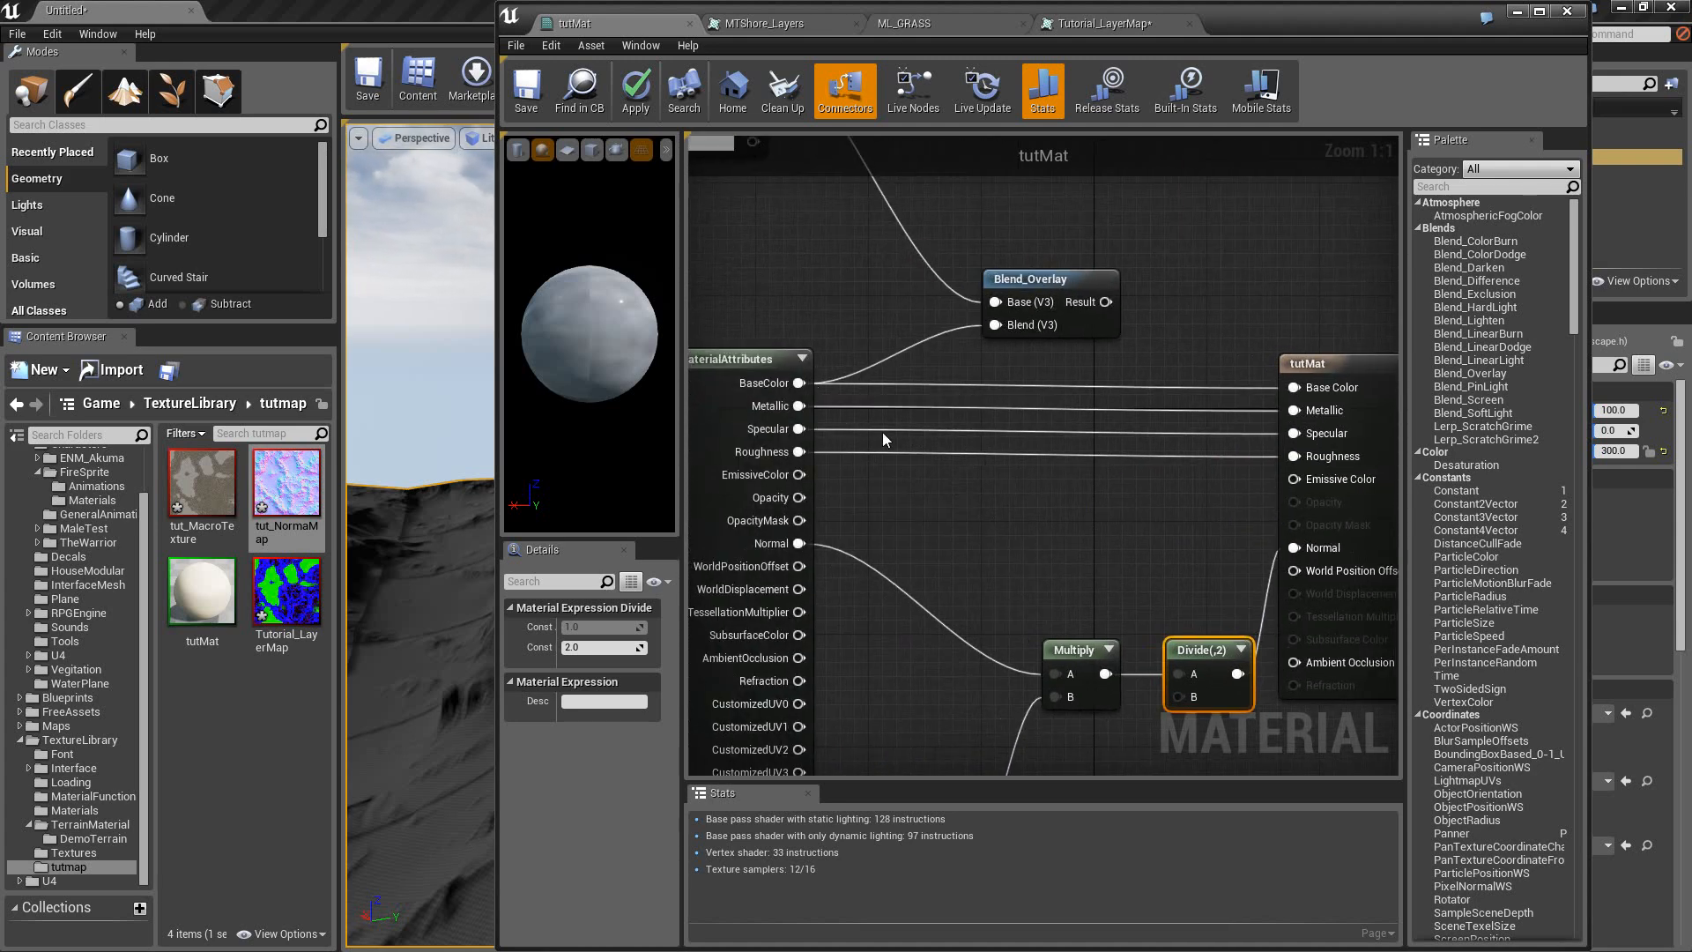
right_click_drag(983, 489, 968, 334)
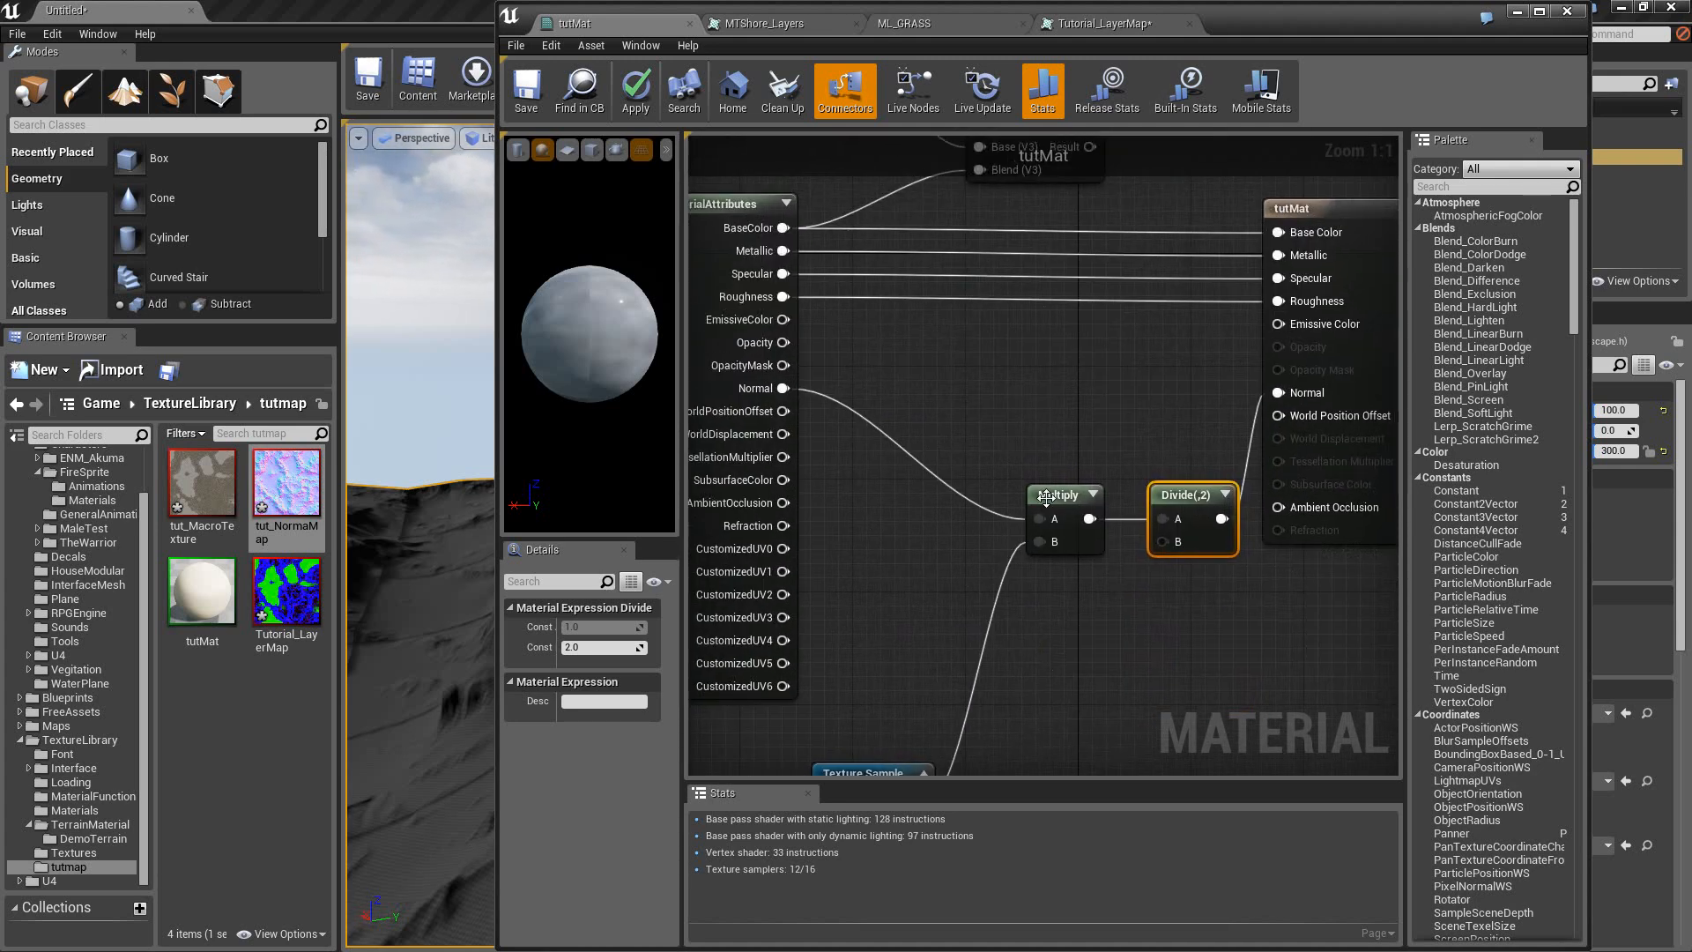
left_click_drag(1049, 496, 959, 420)
left_click_drag(1181, 509, 1103, 436)
left_click(996, 558)
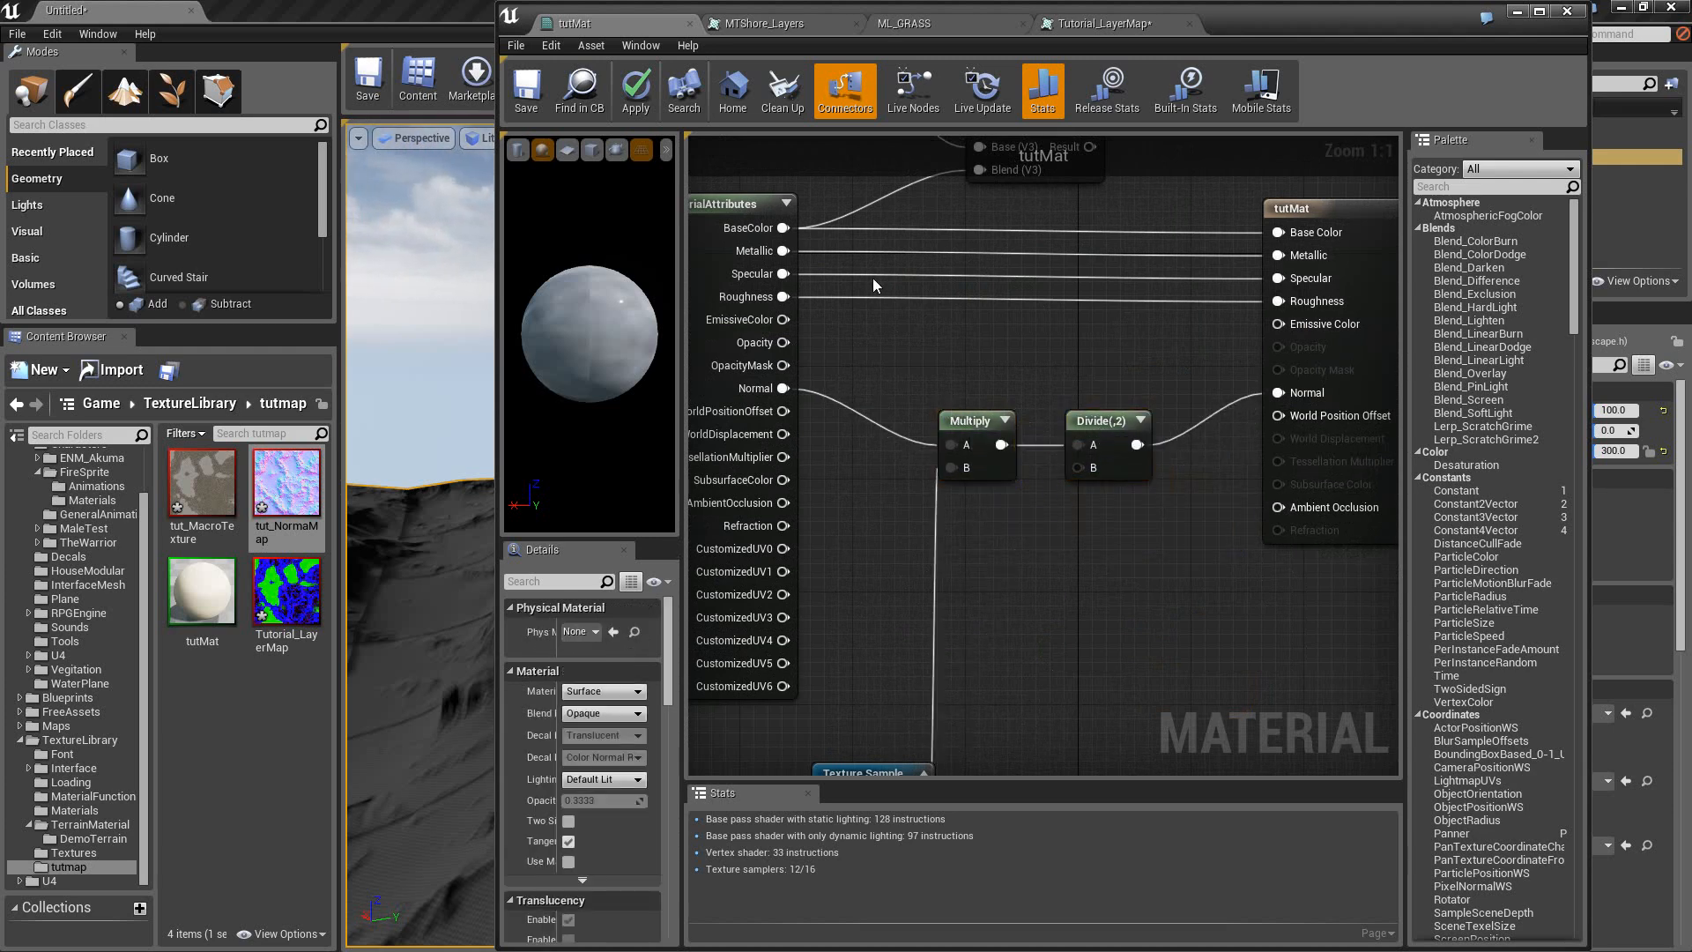
Select the tutMat output node to check its material properties, and apply and save the material.
right_click_drag(872, 278, 823, 377)
right_click_drag(1275, 265, 1134, 231)
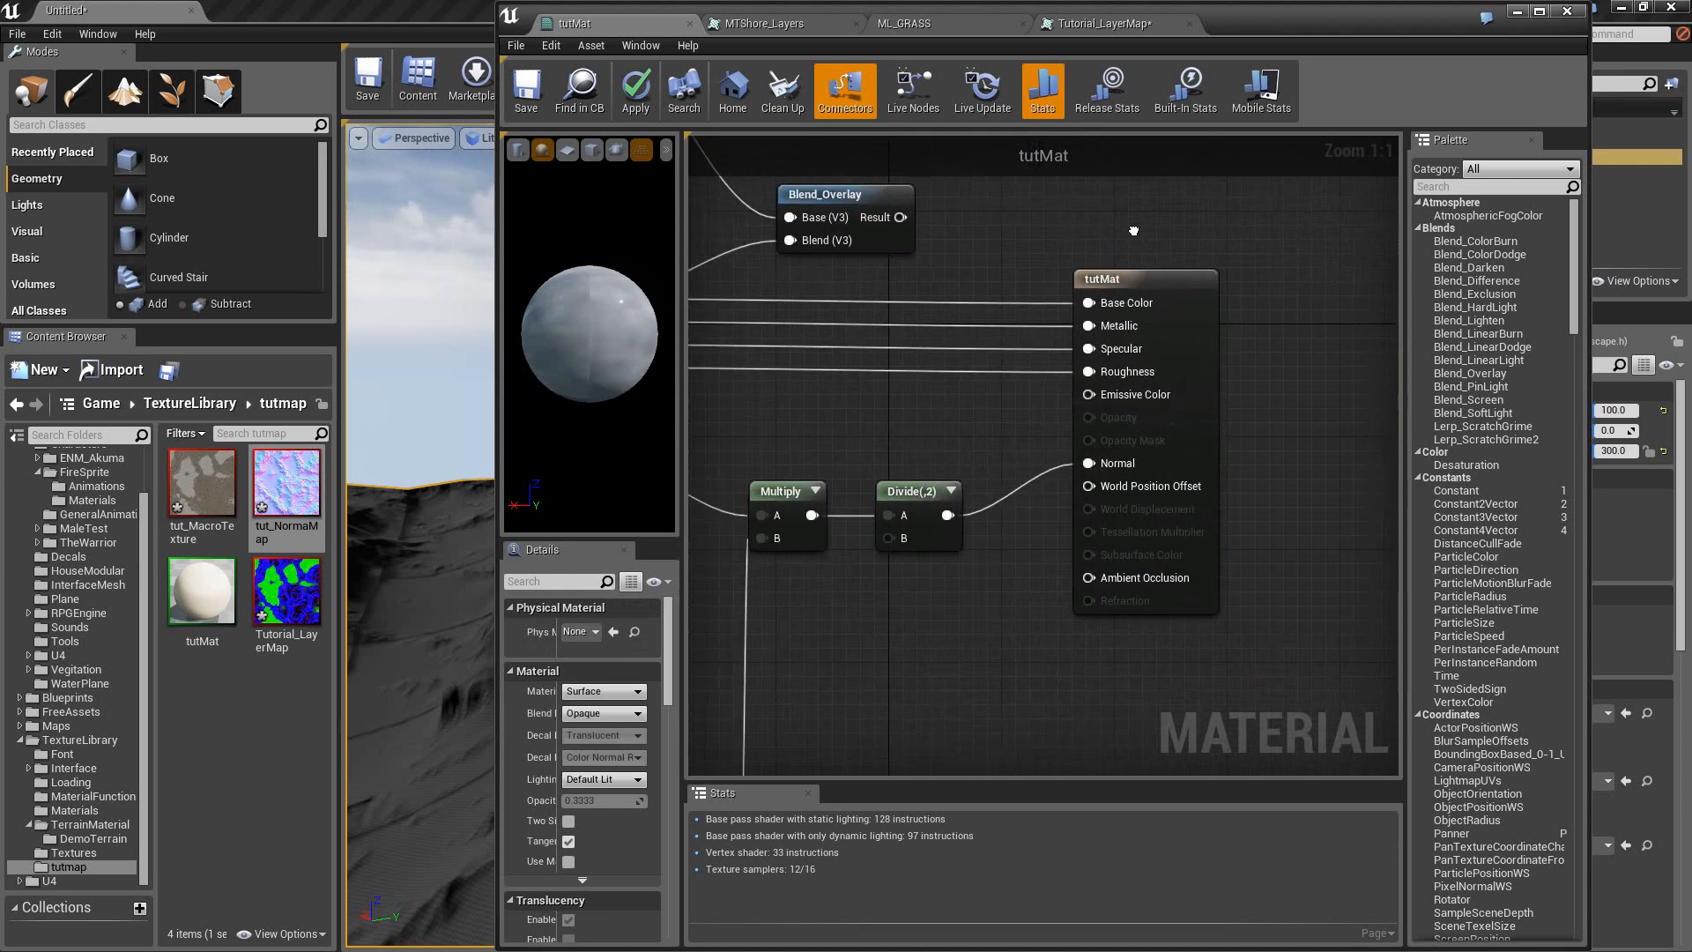
left_click(1164, 285)
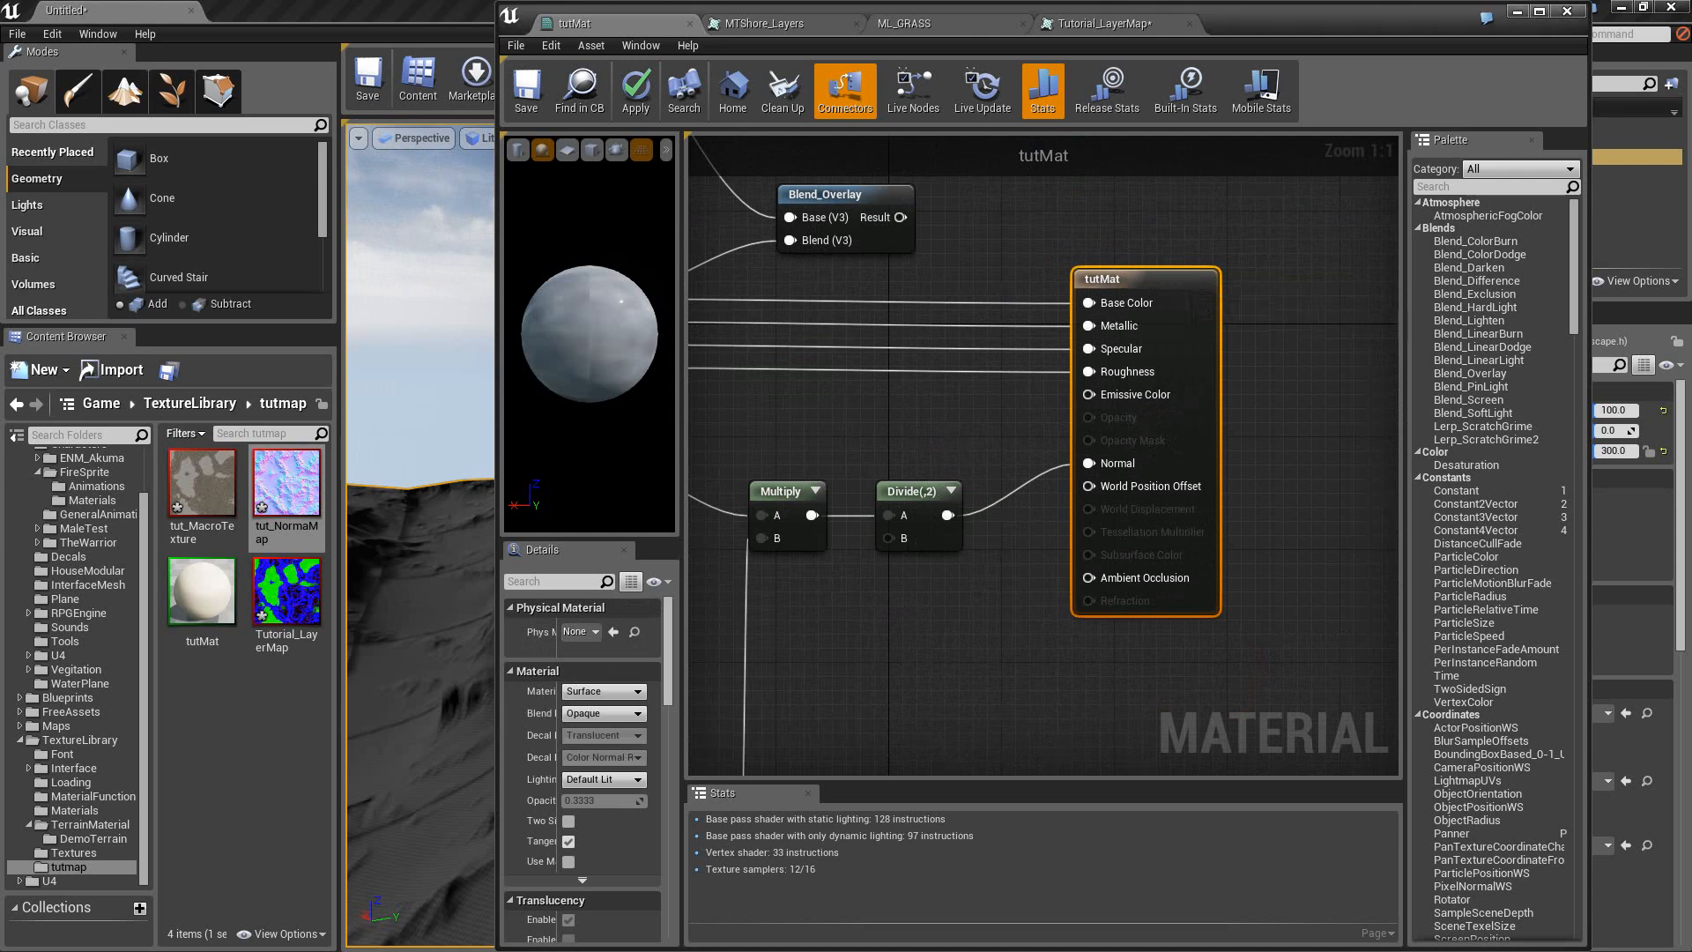
mouse_move(952, 436)
right_mouse_down()
mouse_move(1071, 536)
mouse_move(976, 451)
right_mouse_up()
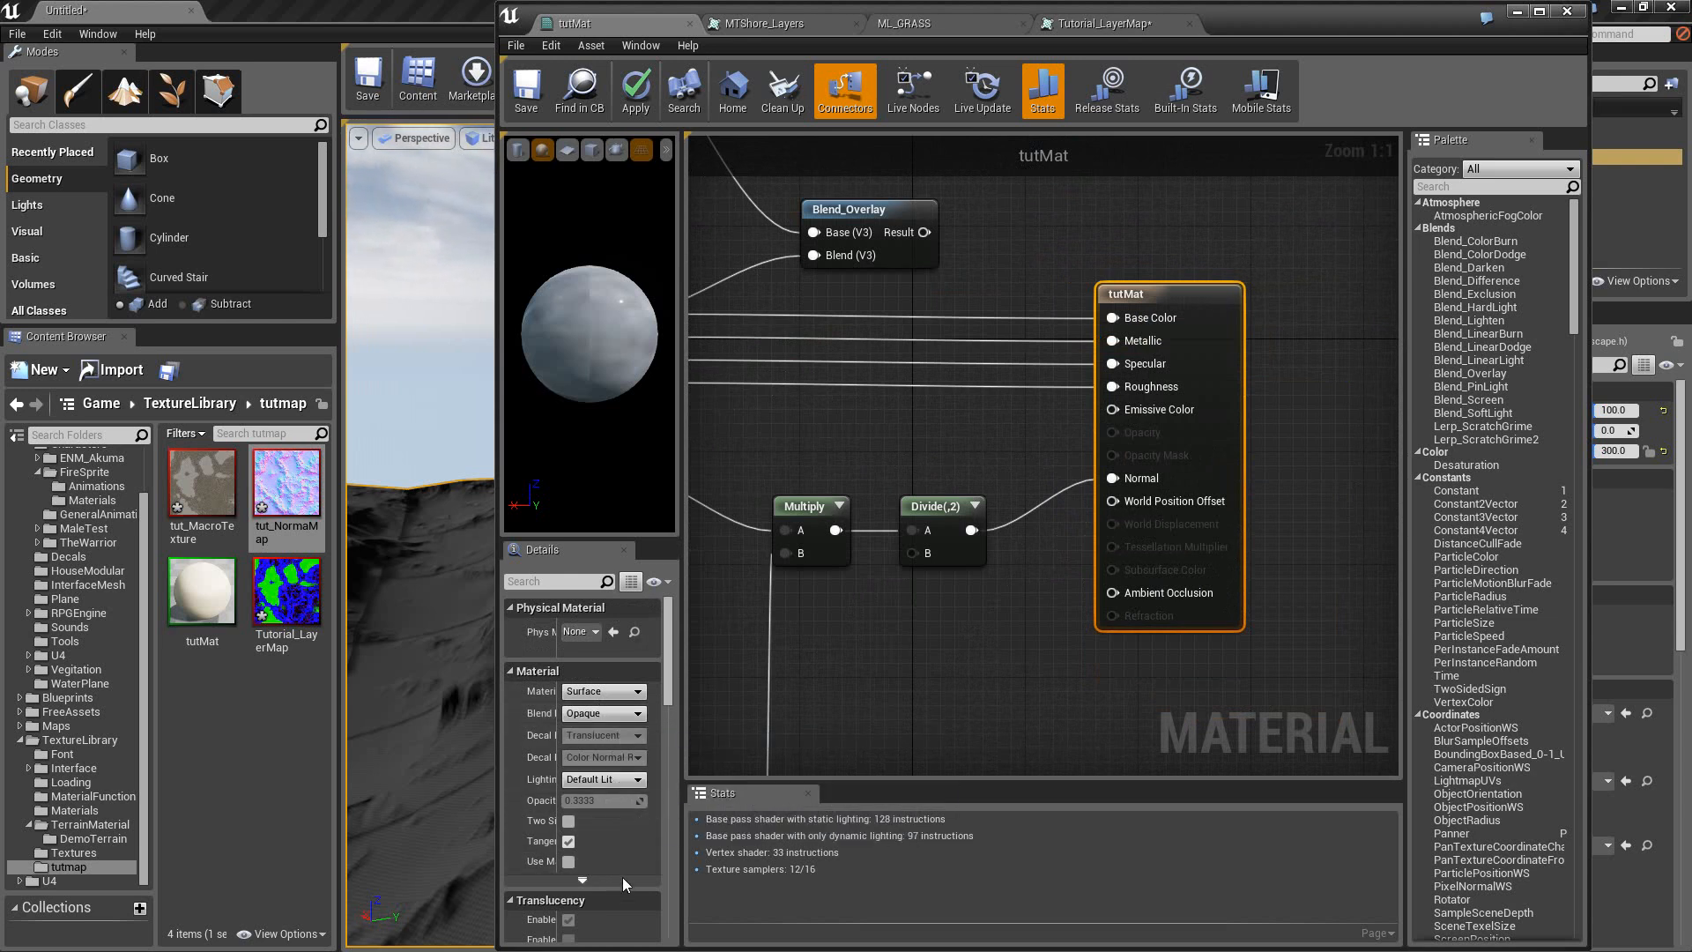
scroll(622, 876, "down", 3)
scroll(624, 875, "up", 3)
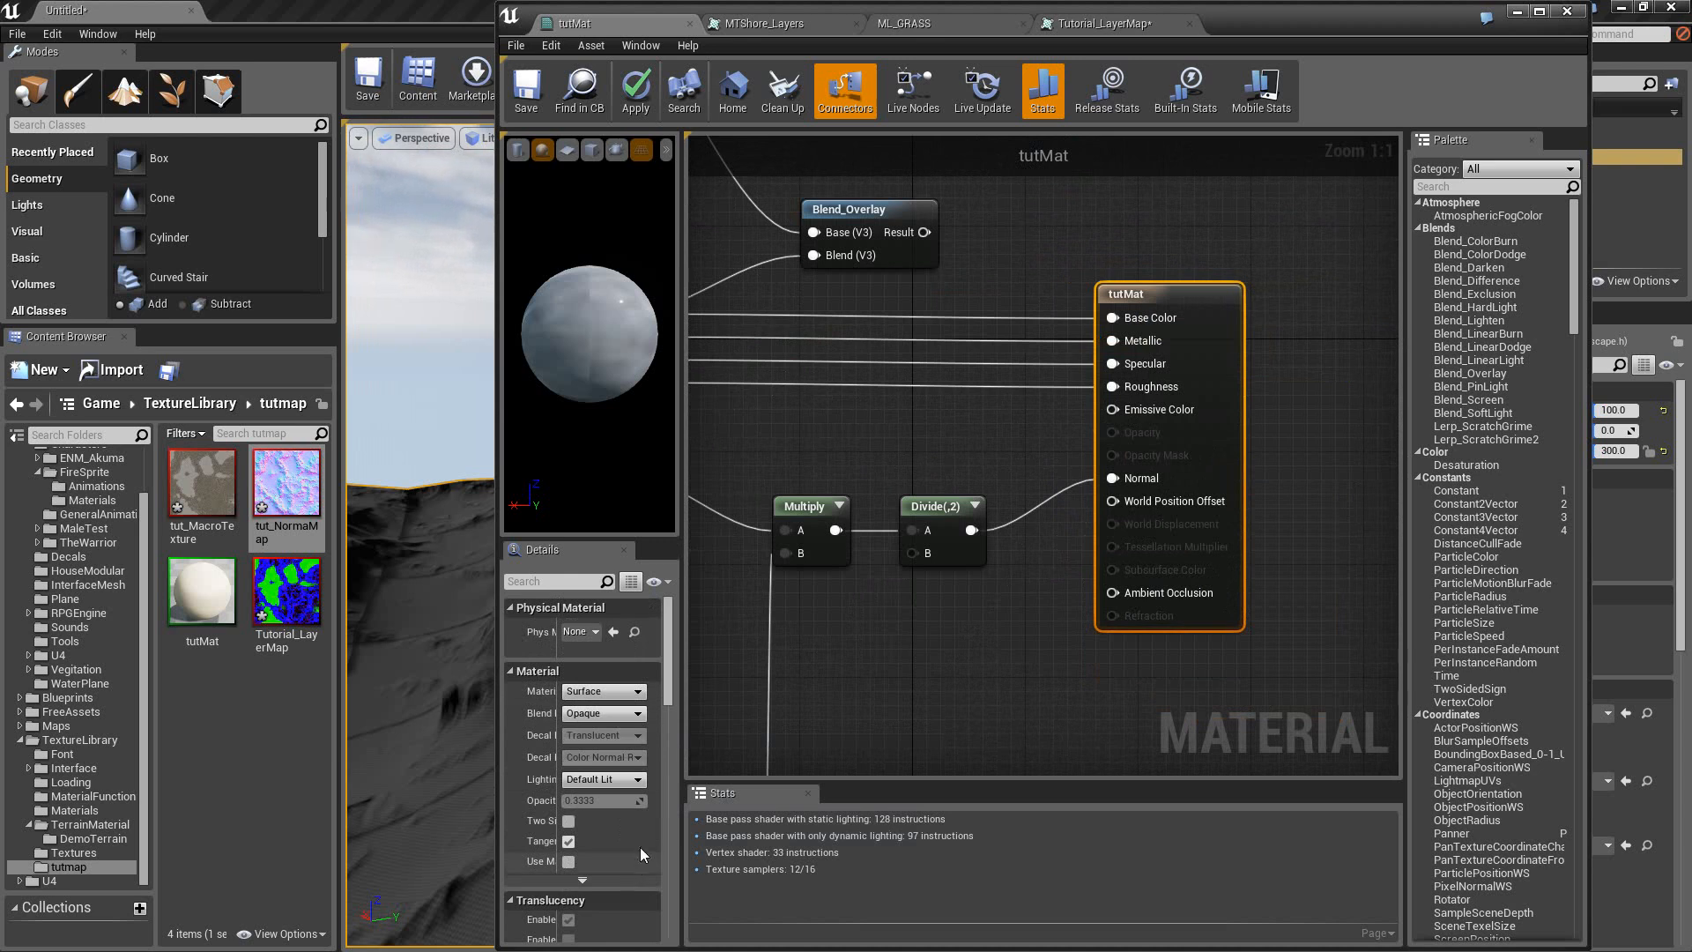
right_click_drag(1058, 563, 1072, 594)
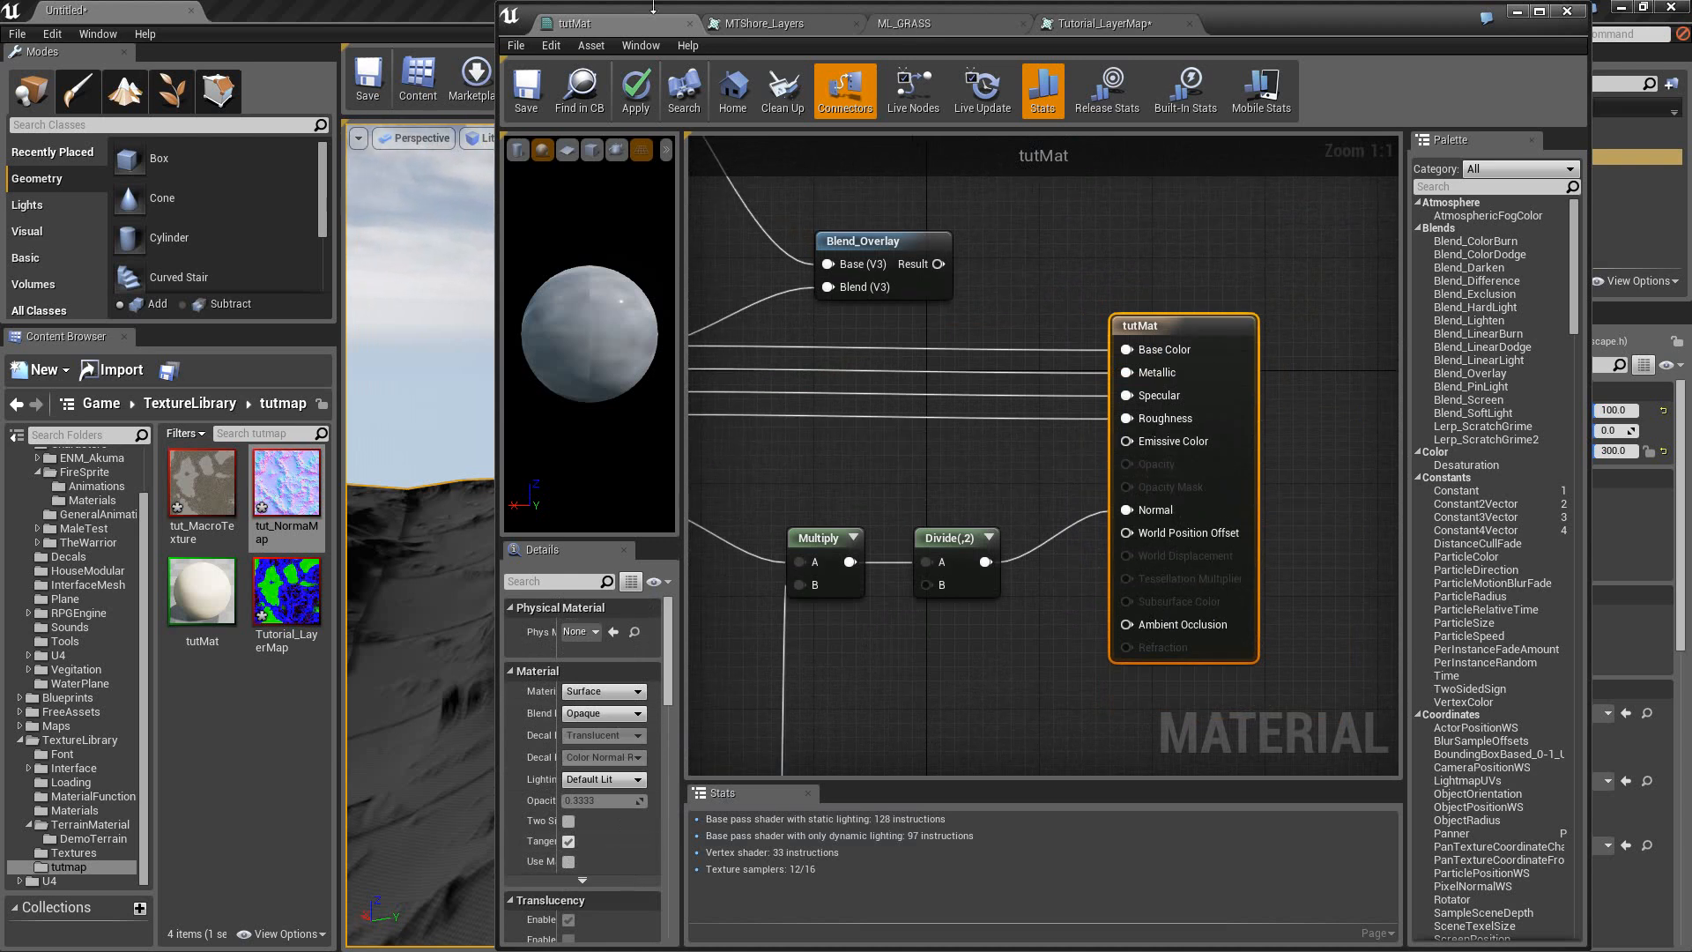
left_click(636, 92)
left_click(535, 97)
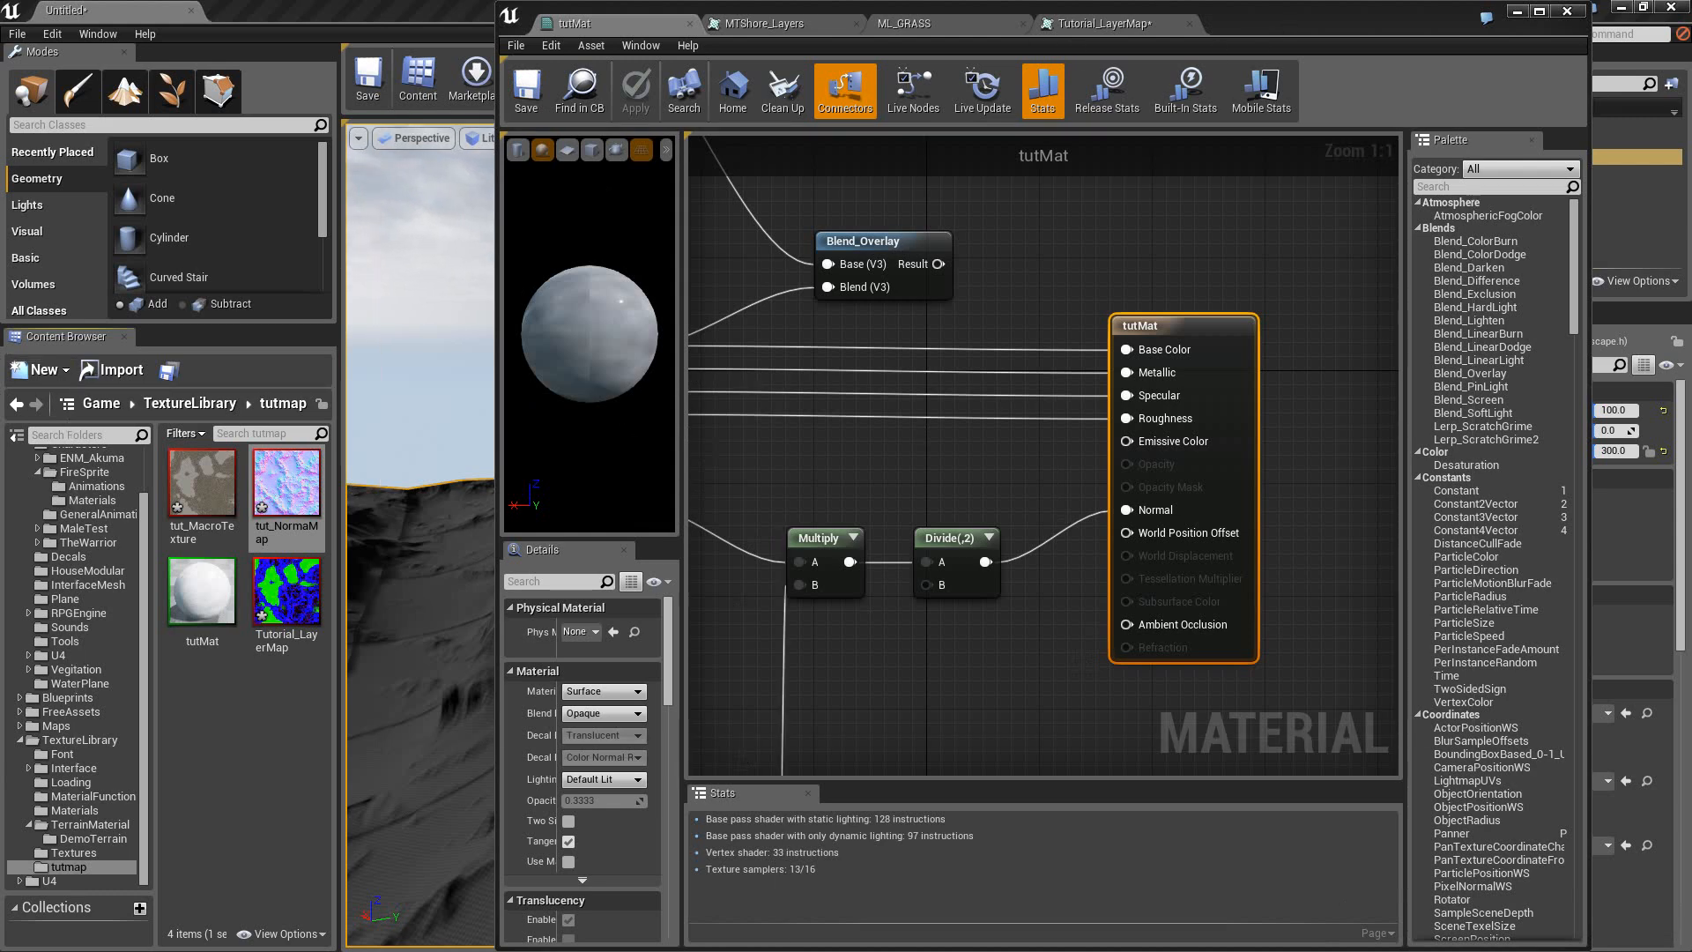
Switch to the level editor, assign tutMat to the landscape, and view the terrain up close.
key("alt+Tab")
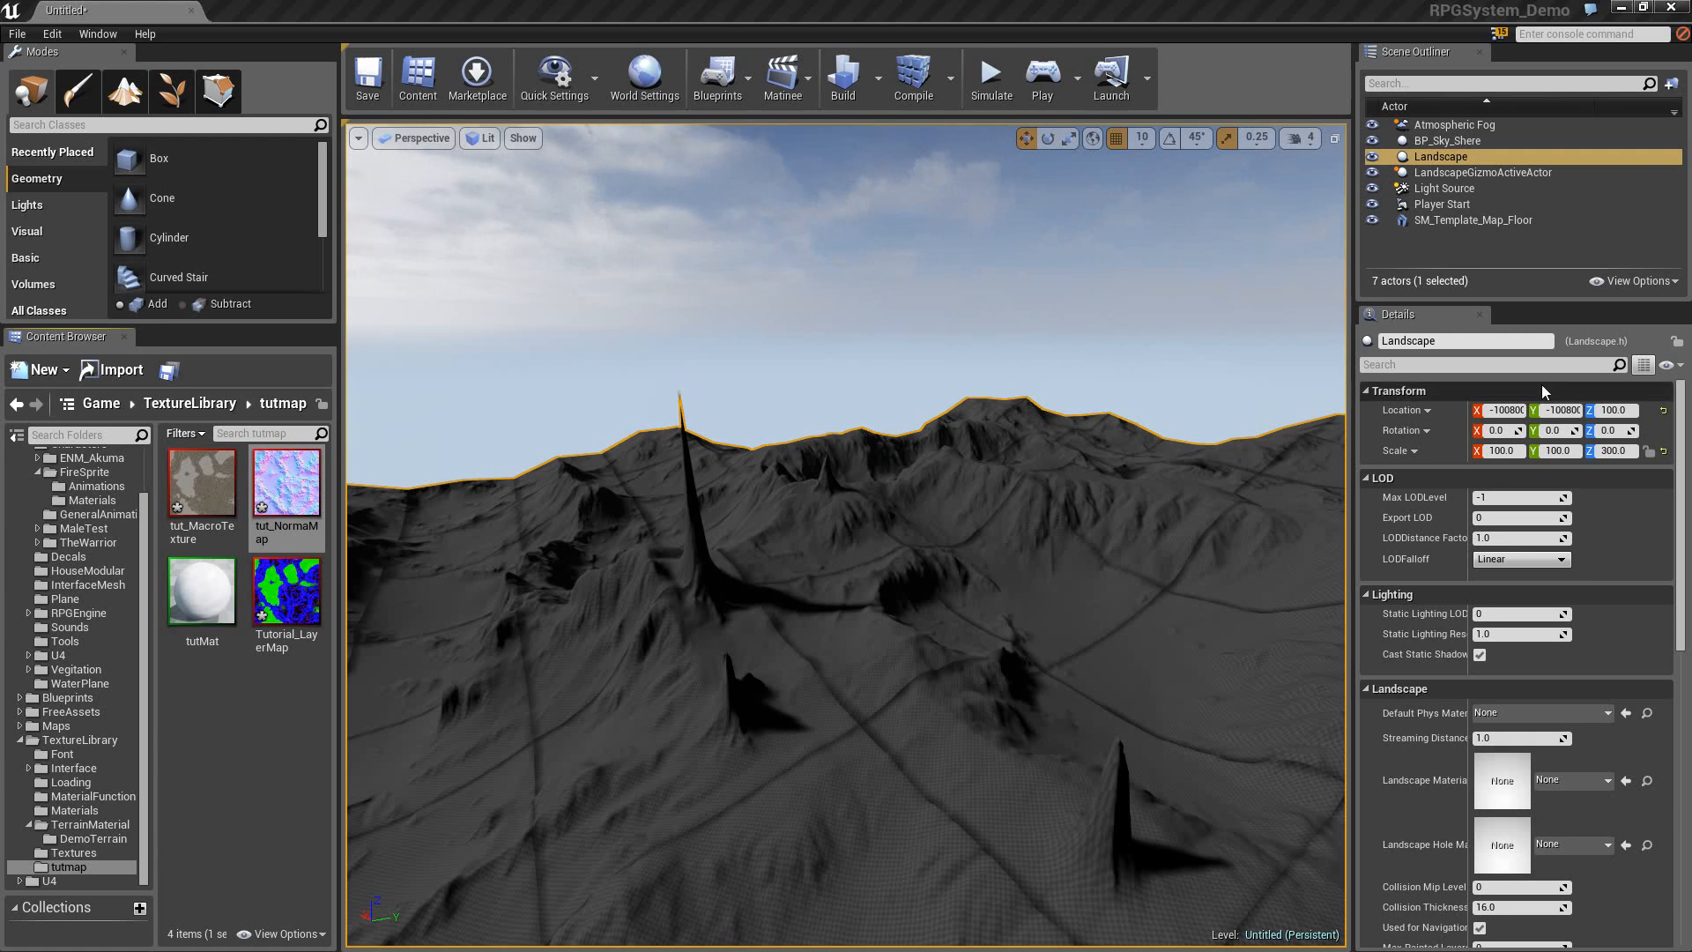
left_click(207, 607)
left_click_drag(207, 607, 897, 714)
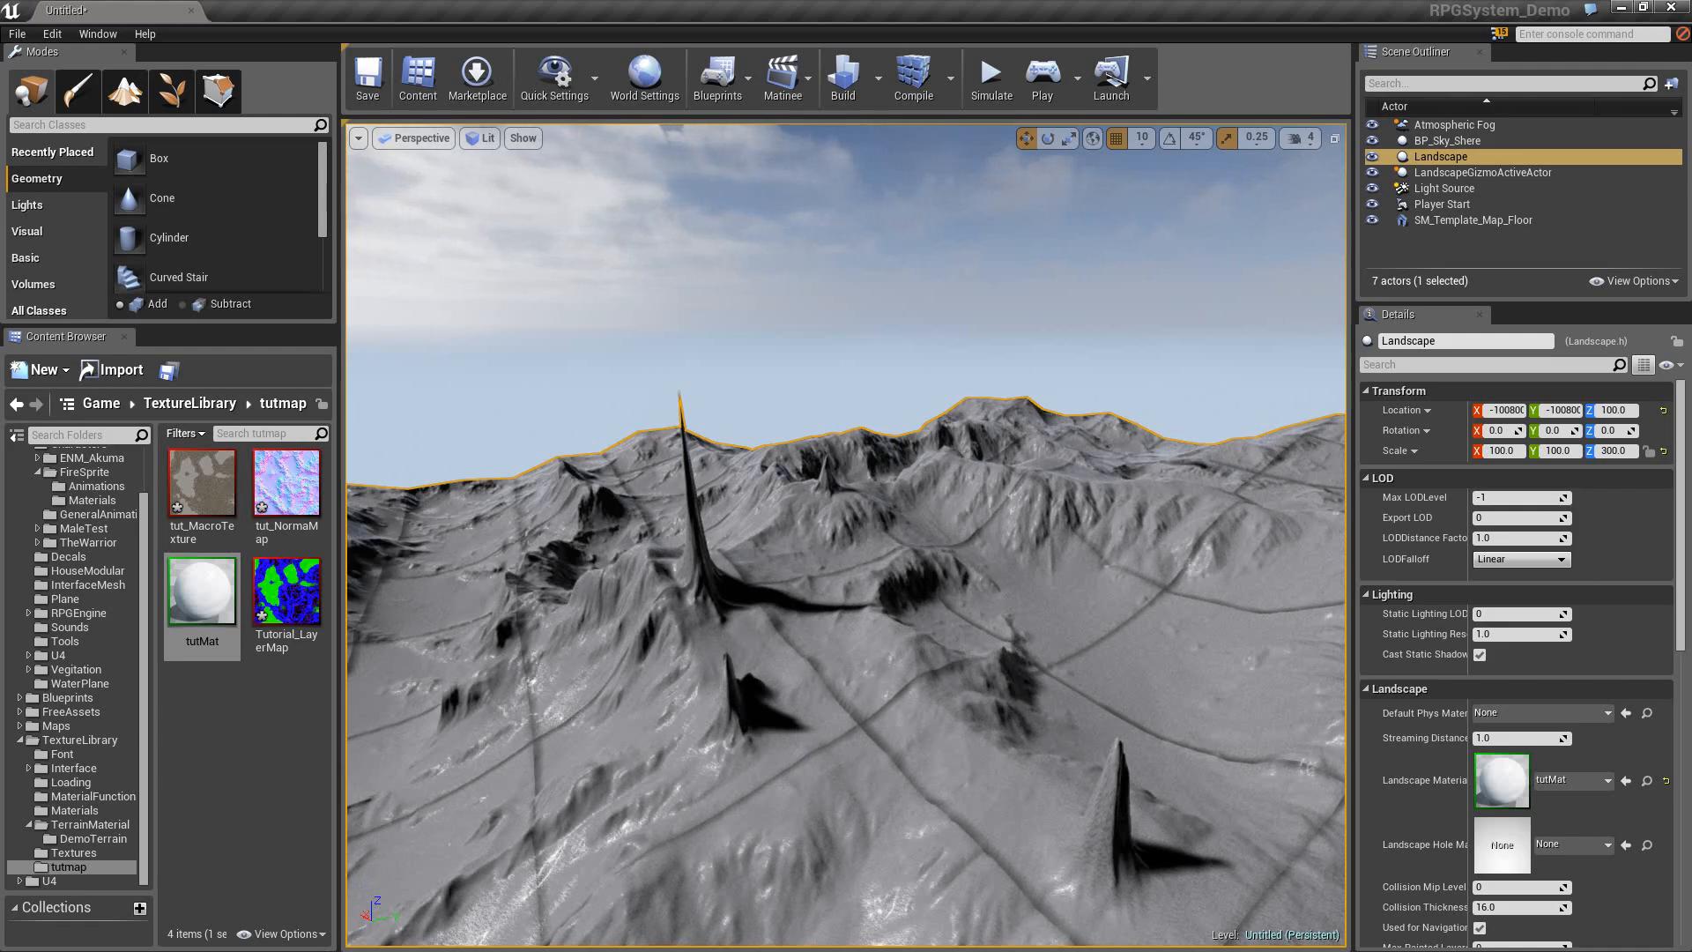
right_click_drag(822, 711, 546, 627)
key("w")
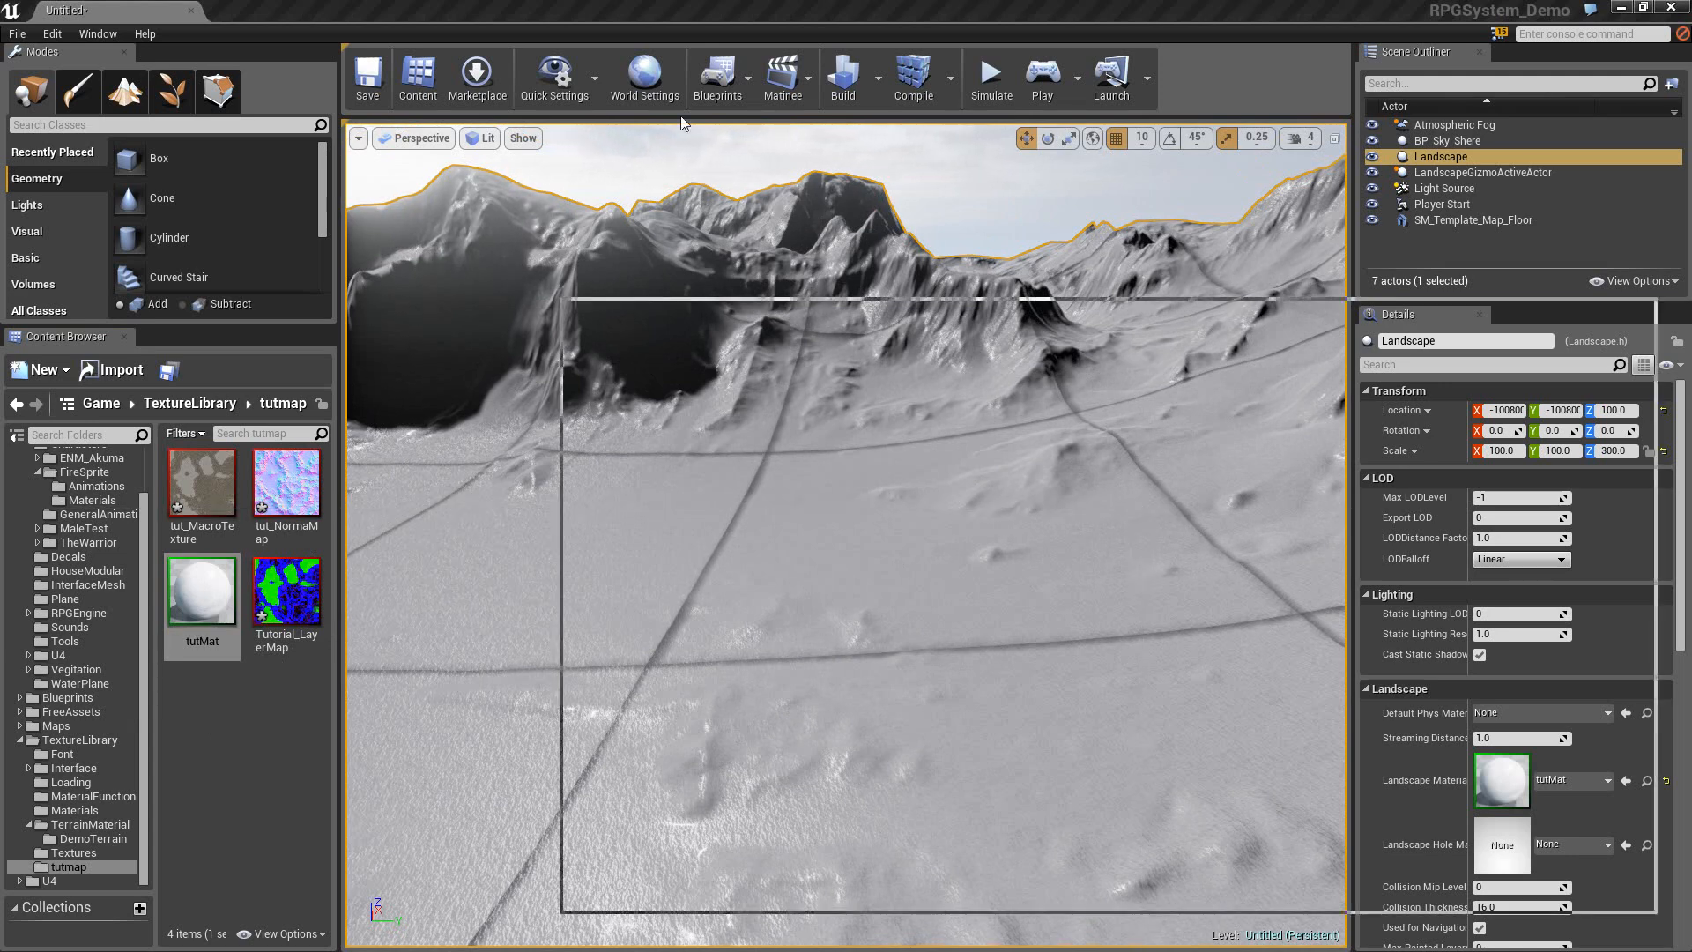
Return to the tutMat graph and disconnect the layer map's alpha output from the ML_Snow blend's Alpha.
key("alt+Tab")
right_click_drag(435, 469, 1115, 303)
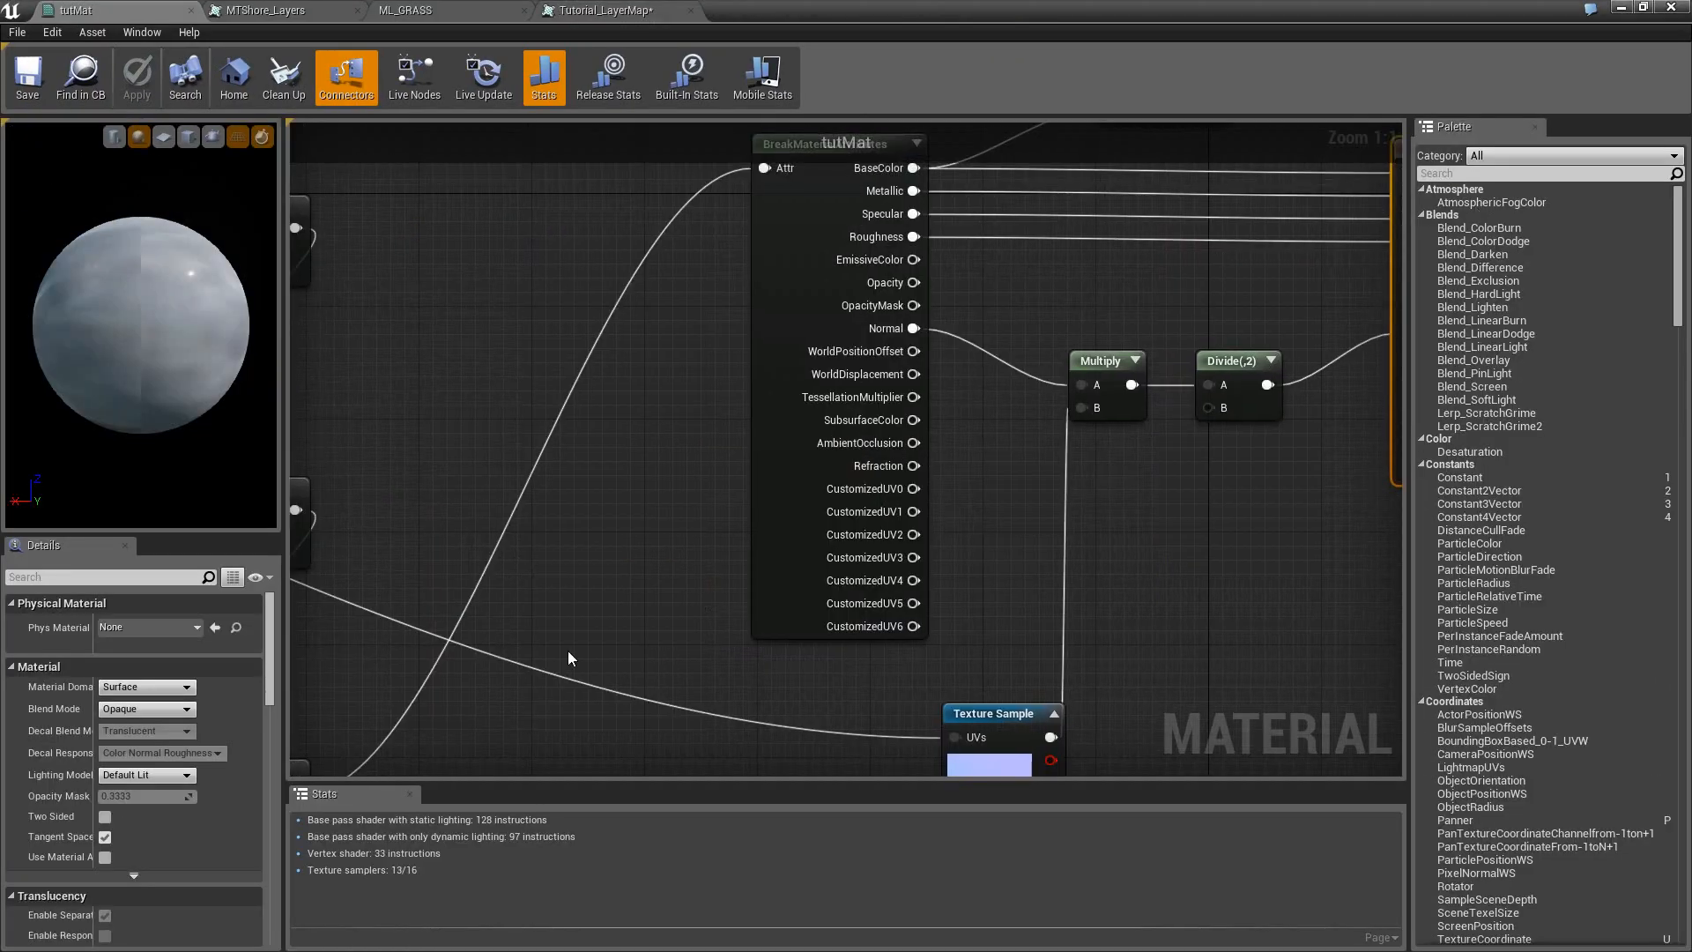
right_click_drag(537, 675, 1158, 393)
right_click_drag(507, 643, 906, 732)
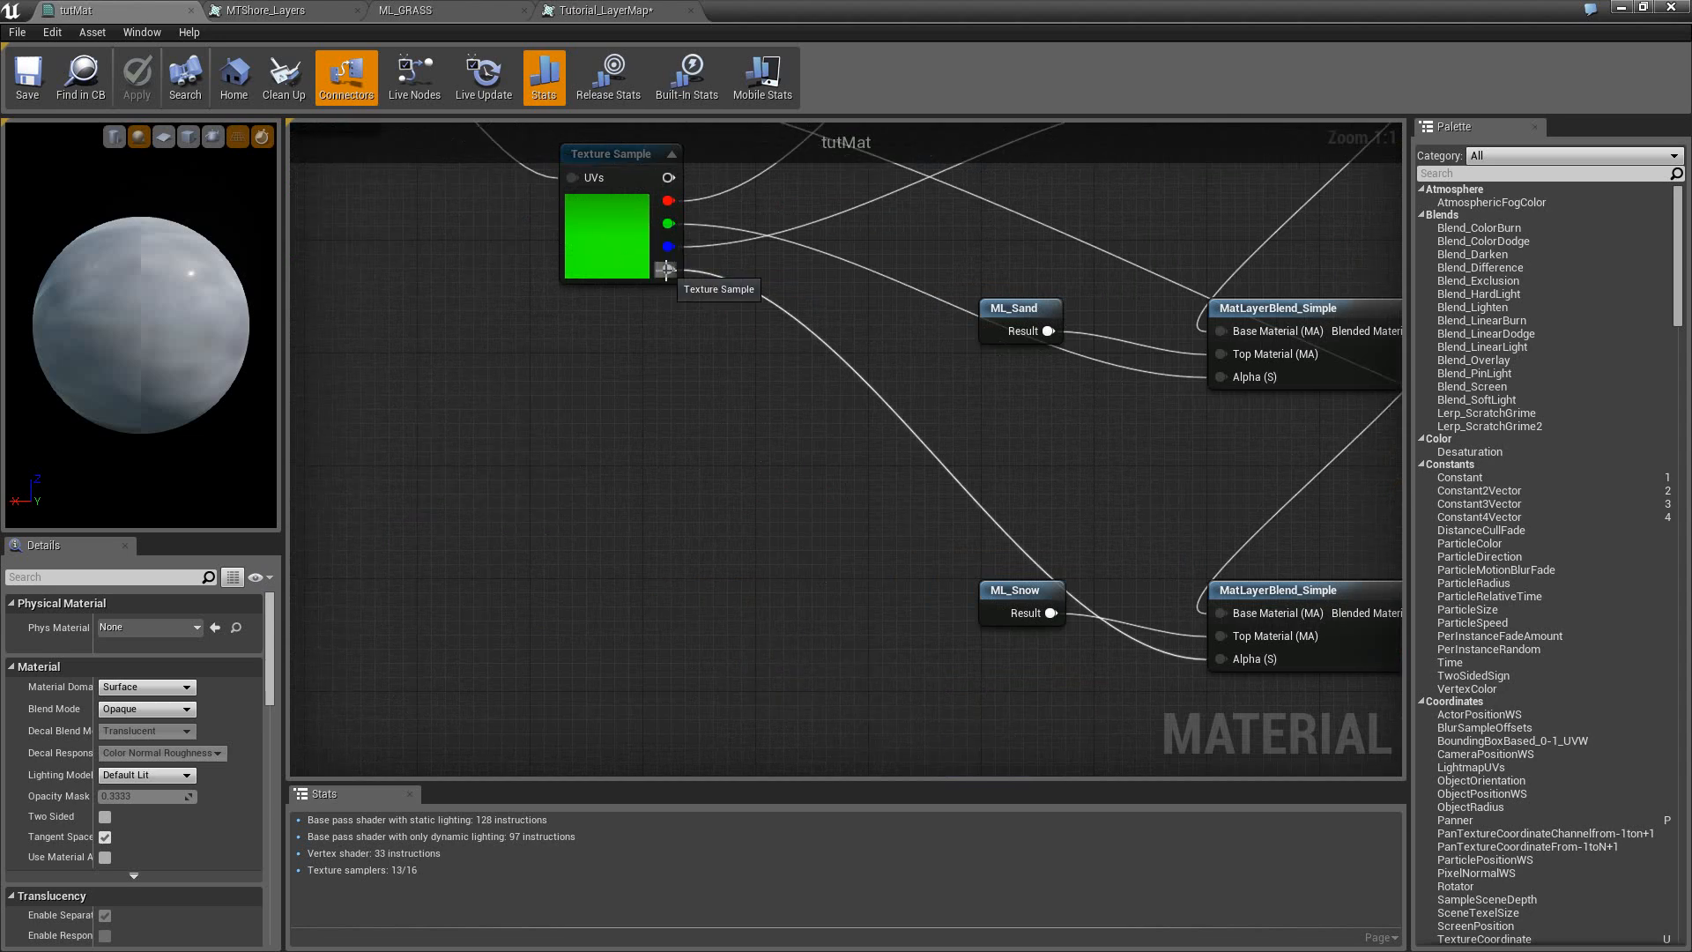
left_click(667, 272, "alt")
Connect the ML_Sand blend's Blended Material output to the Attr input of BreakMaterialAttributes, bypassing the snow blend.
right_click_drag(1024, 495, 436, 709)
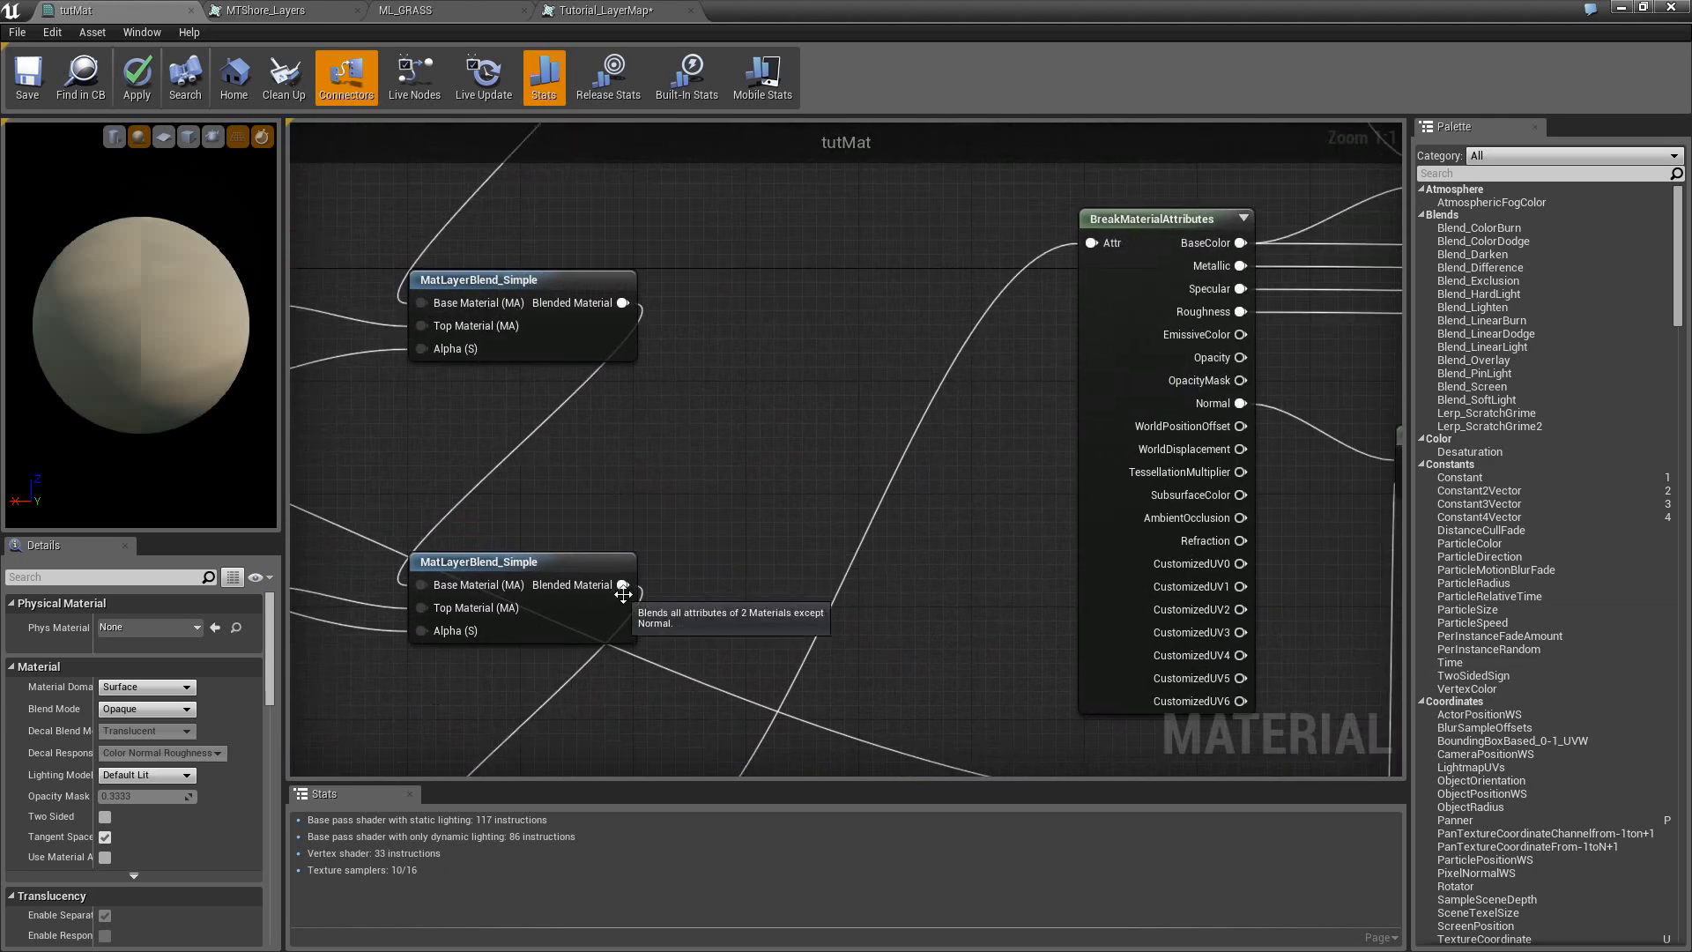
left_click_drag(622, 584, 1093, 243)
right_click_drag(706, 648, 64, 698)
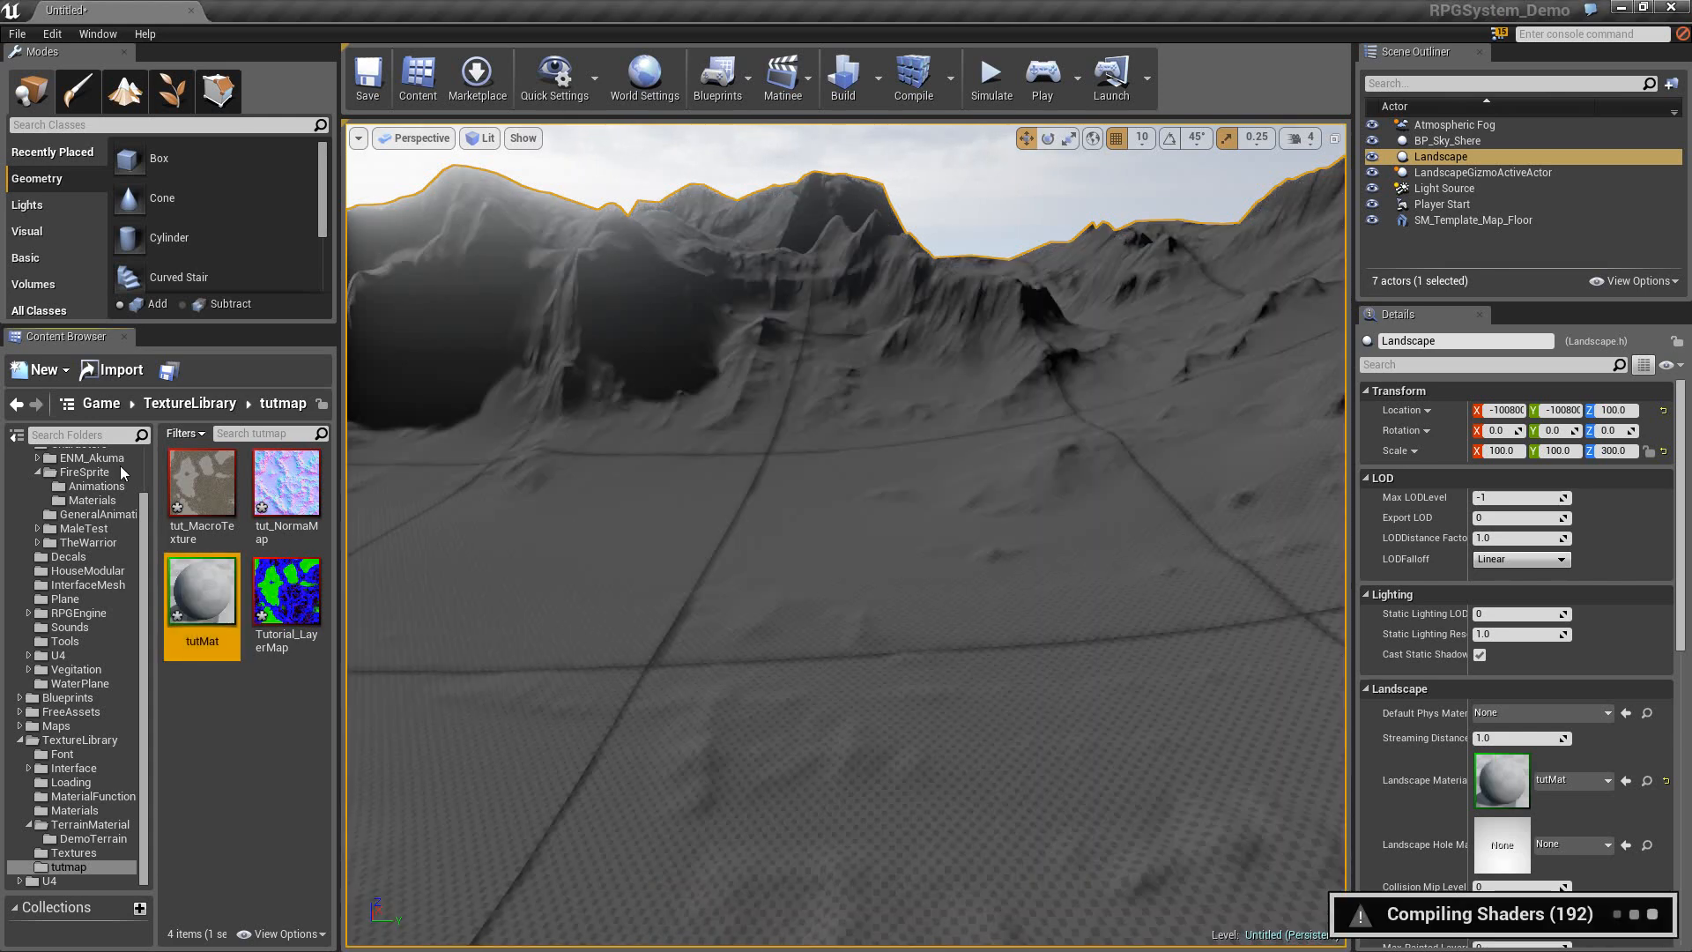
Fly over the landscape in the level editor to examine the grass, cliff and sand layers from near and far.
right_click_drag(922, 631, 705, 494)
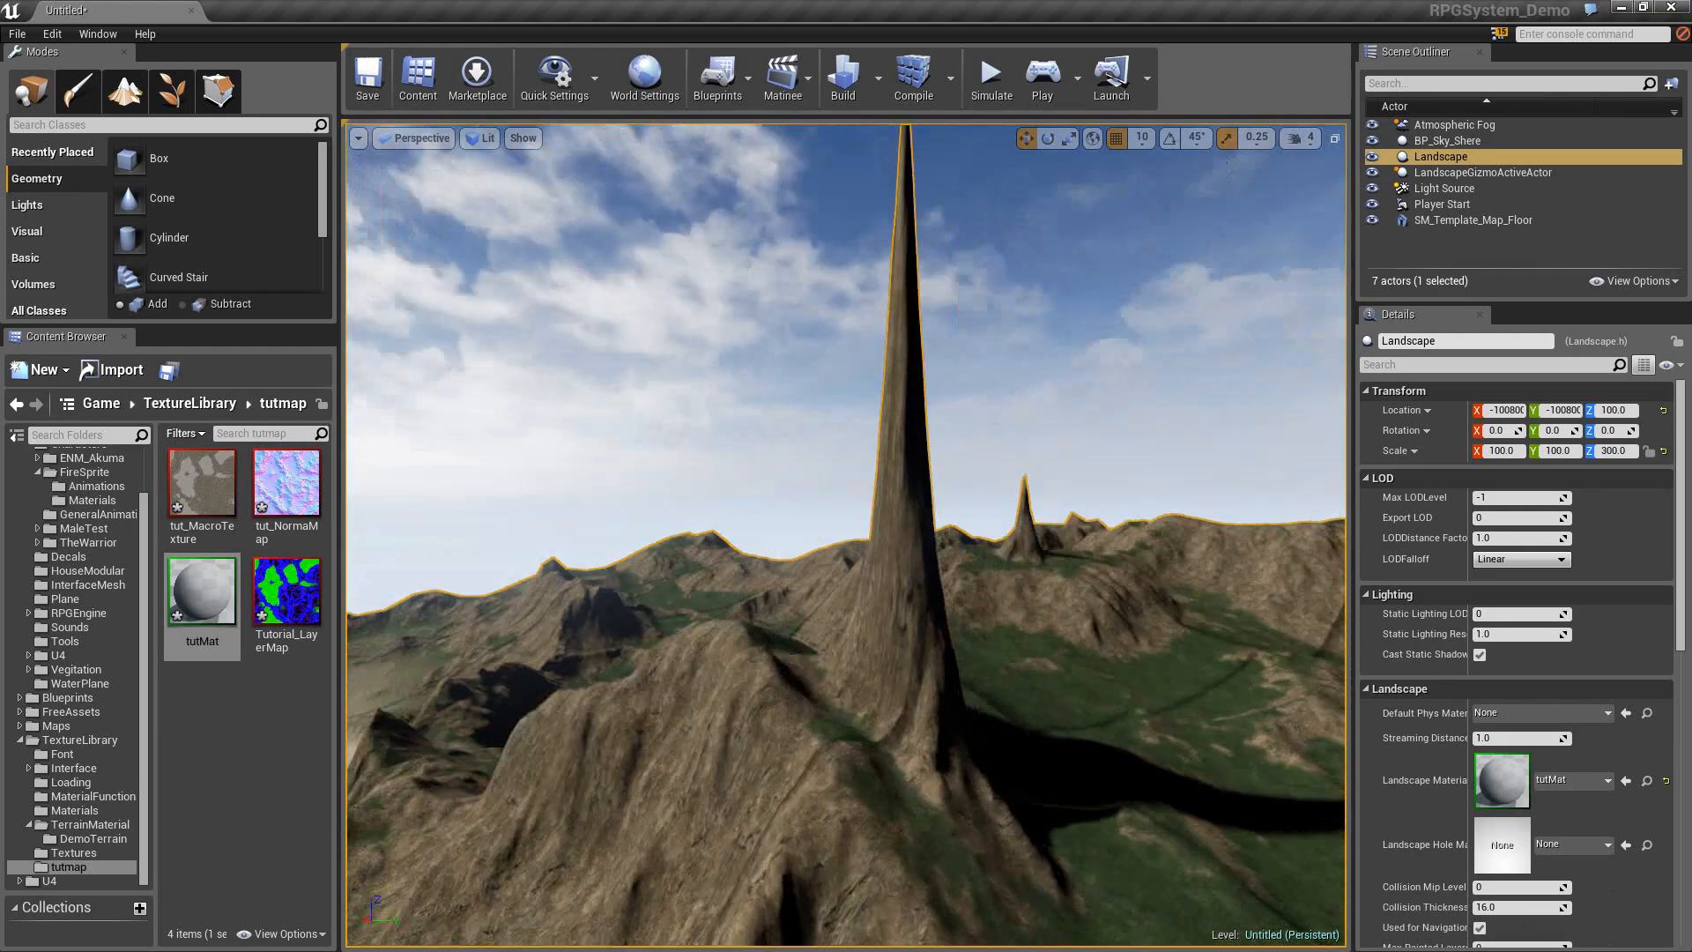
right_click_drag(705, 493, 652, 529)
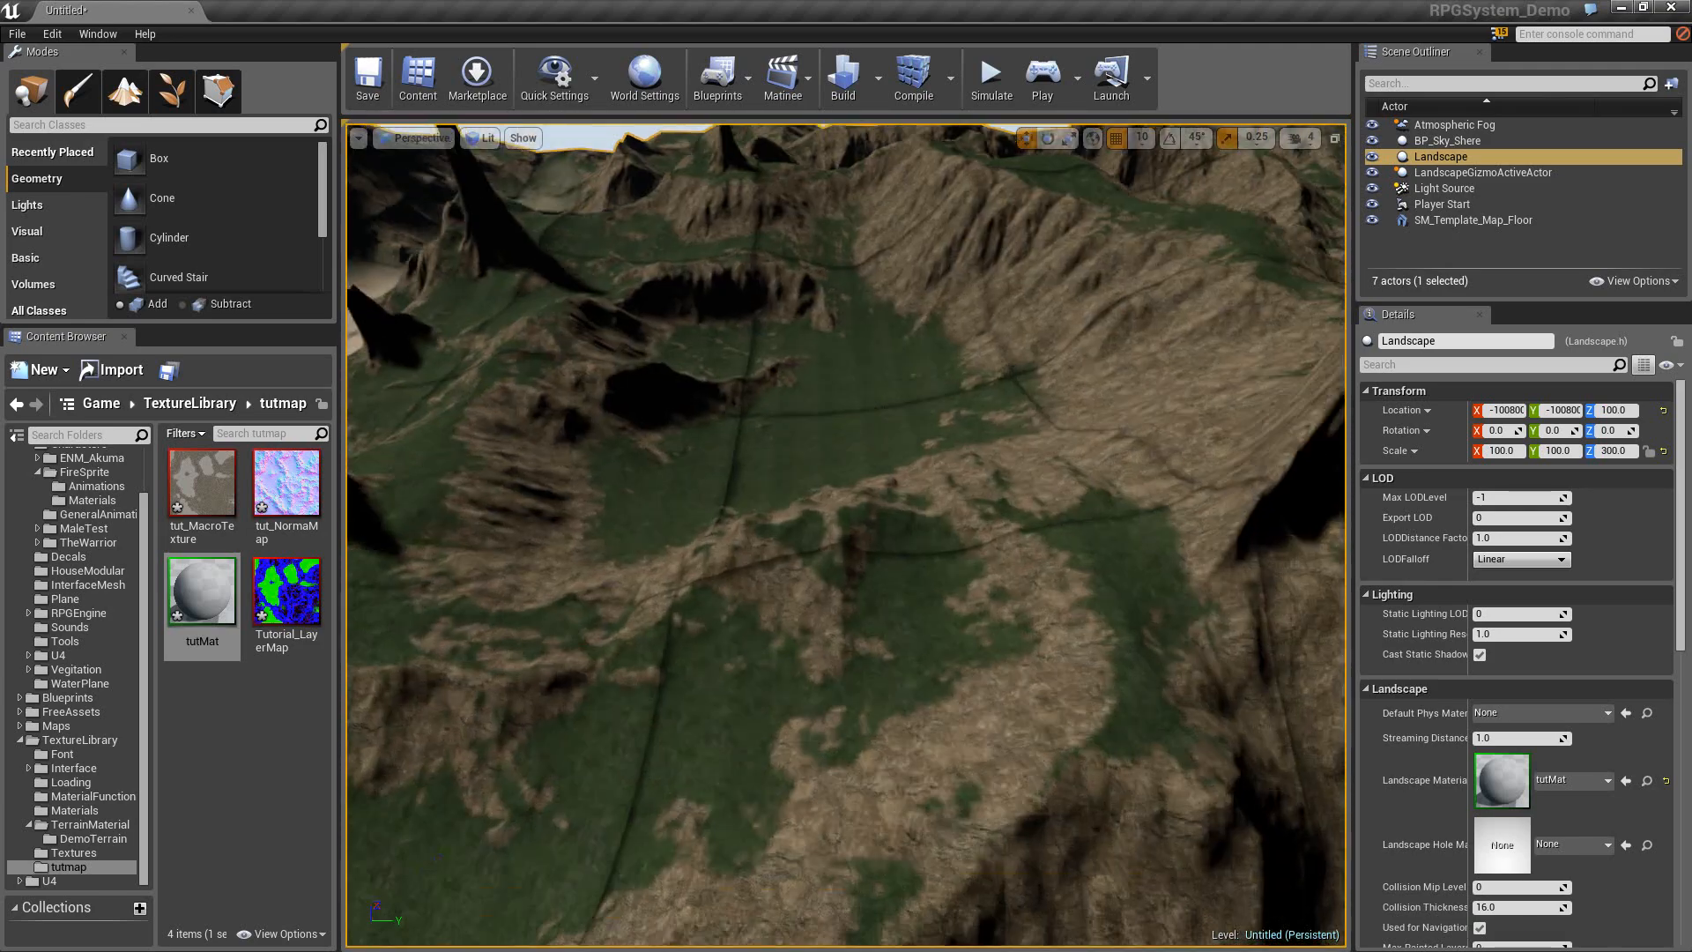
right_click_drag(652, 529, 652, 467)
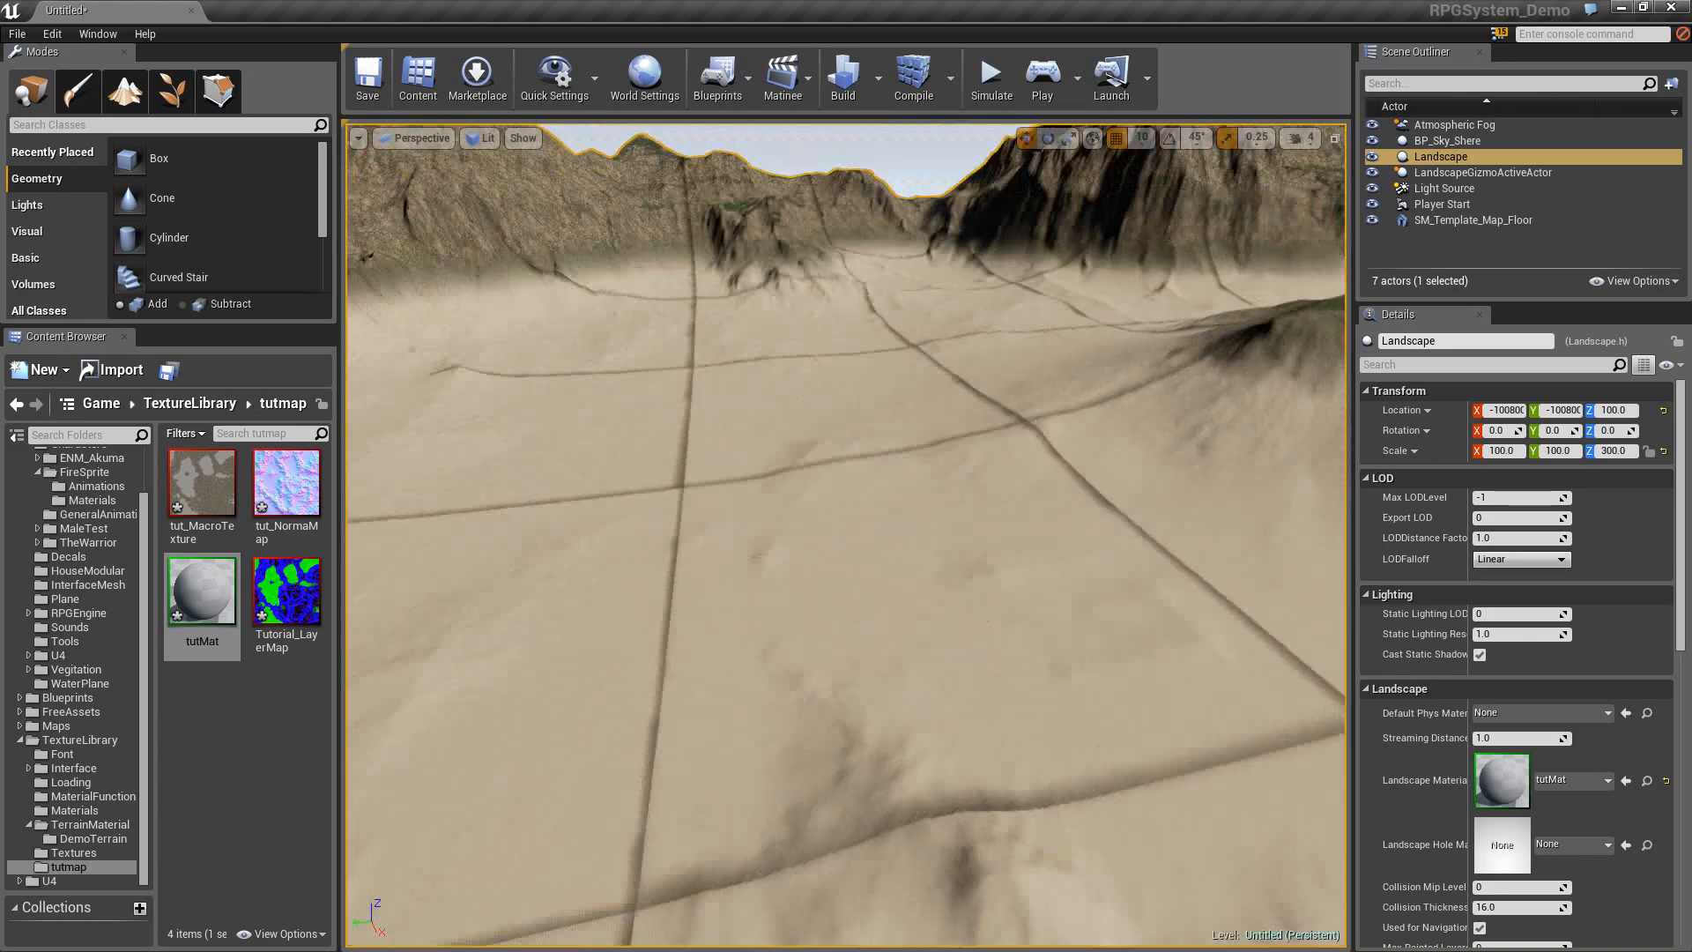
right_click_drag(846, 529, 617, 467)
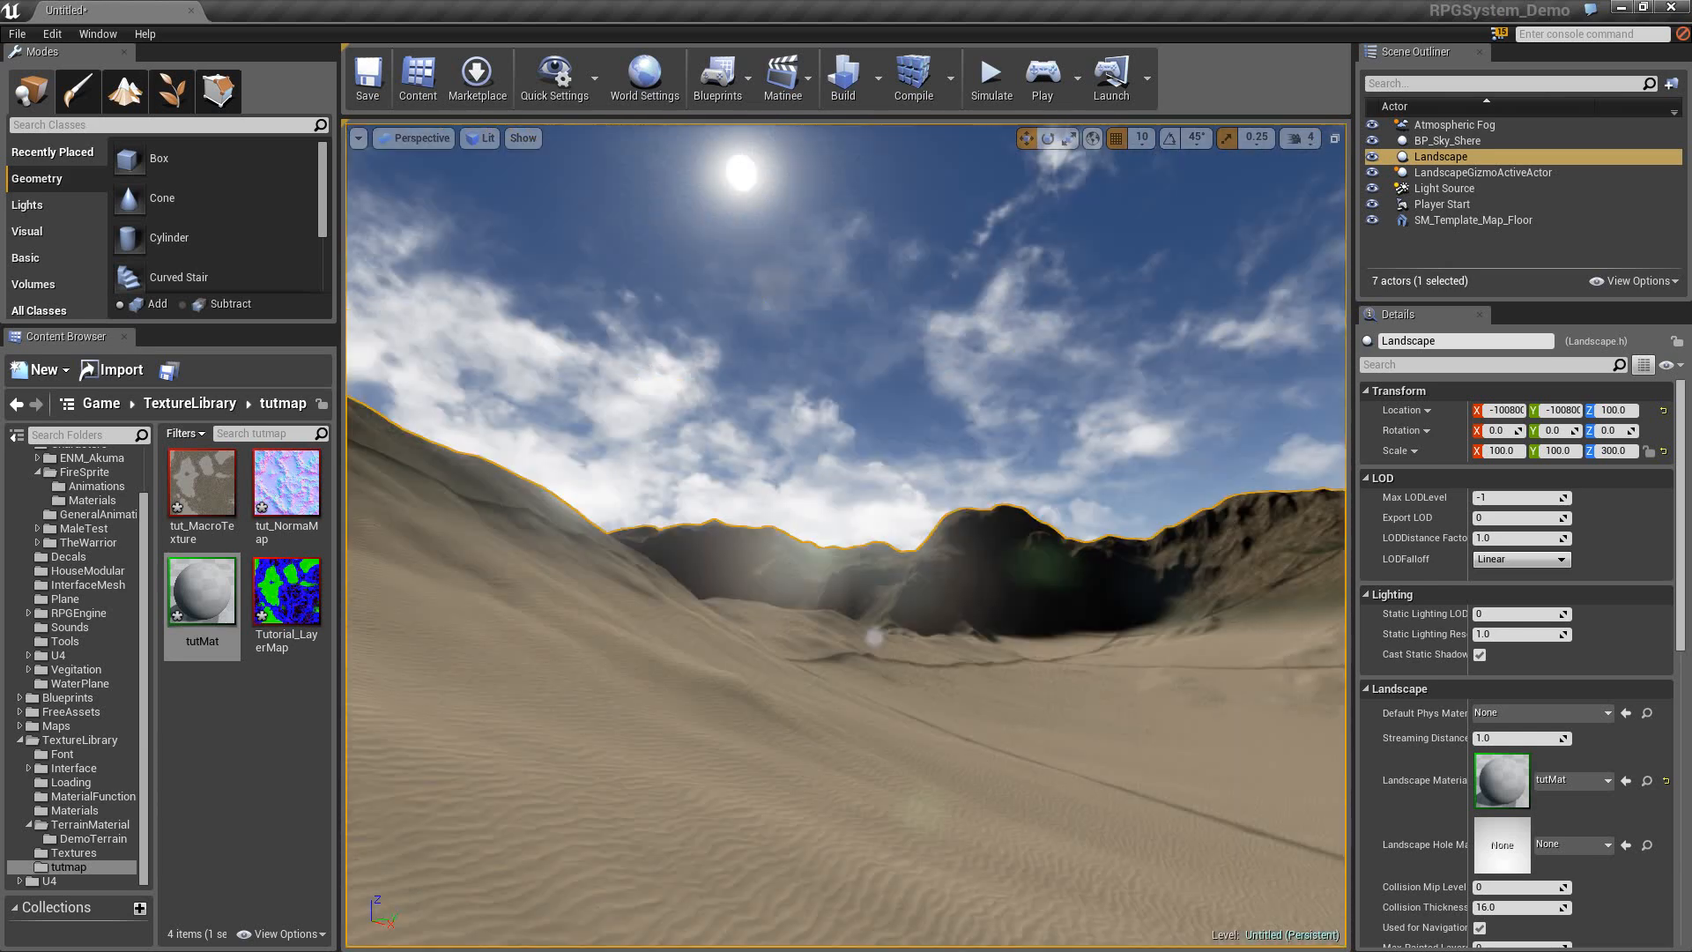
right_click_drag(847, 534, 917, 611)
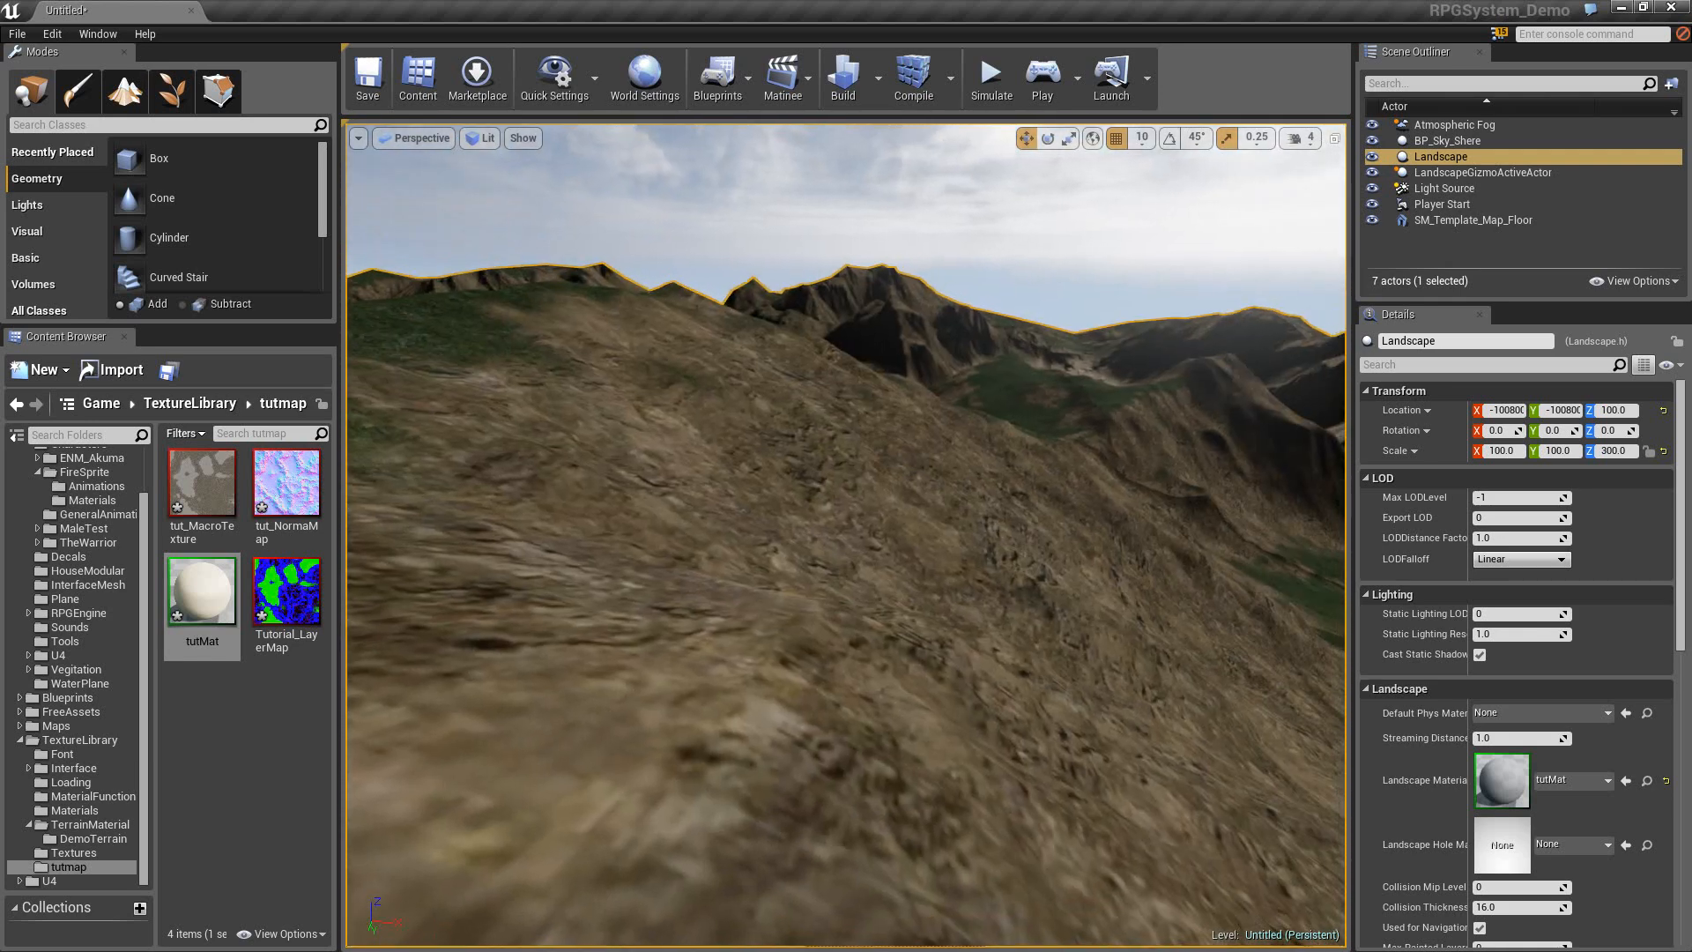
right_click_drag(846, 534, 926, 535)
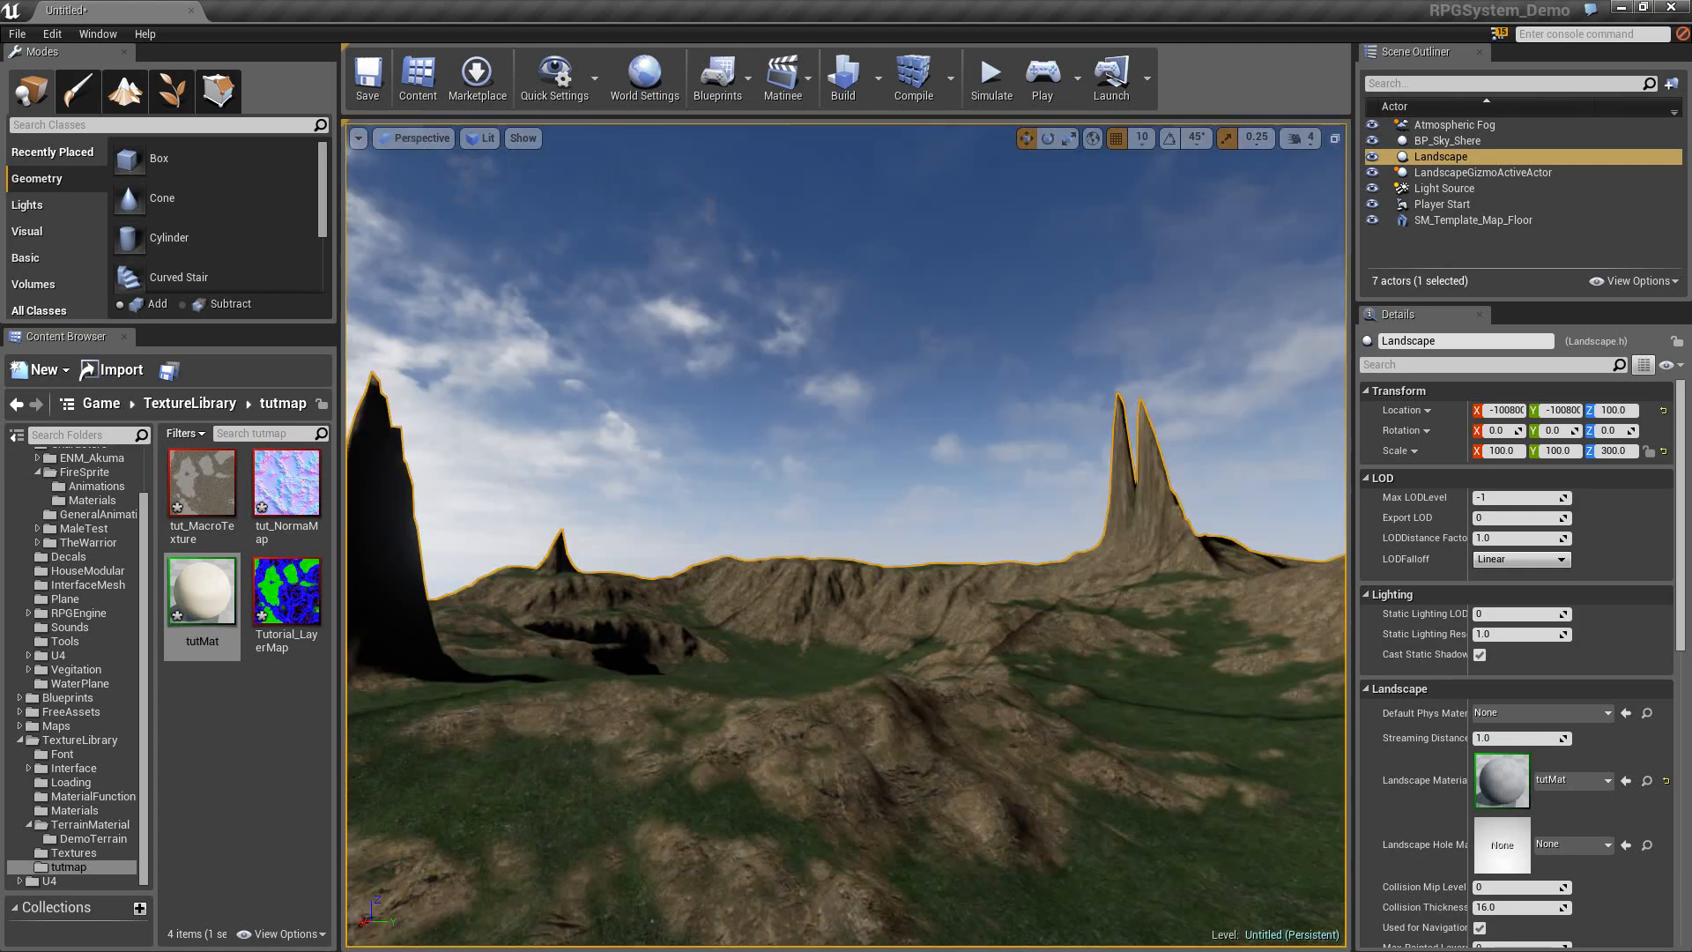
right_click_drag(847, 534, 183, 503)
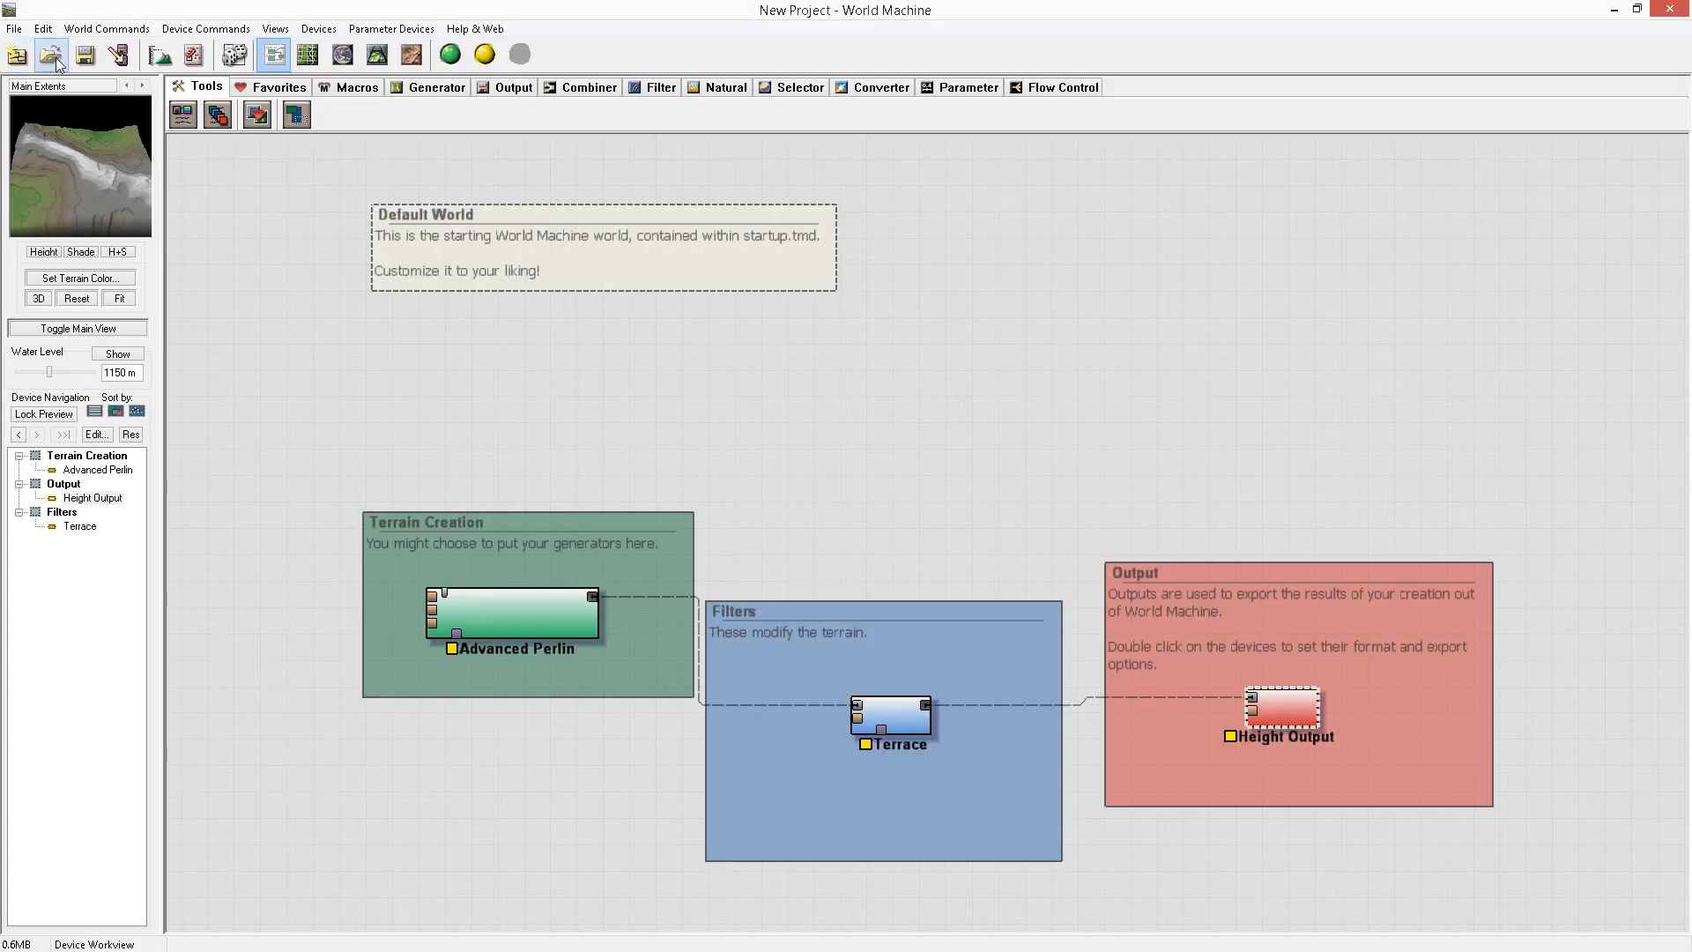
Switch to World Machine and open the project BCORE v2.0_MapDetails.tmd.
left_click(19, 55)
left_click(1030, 504)
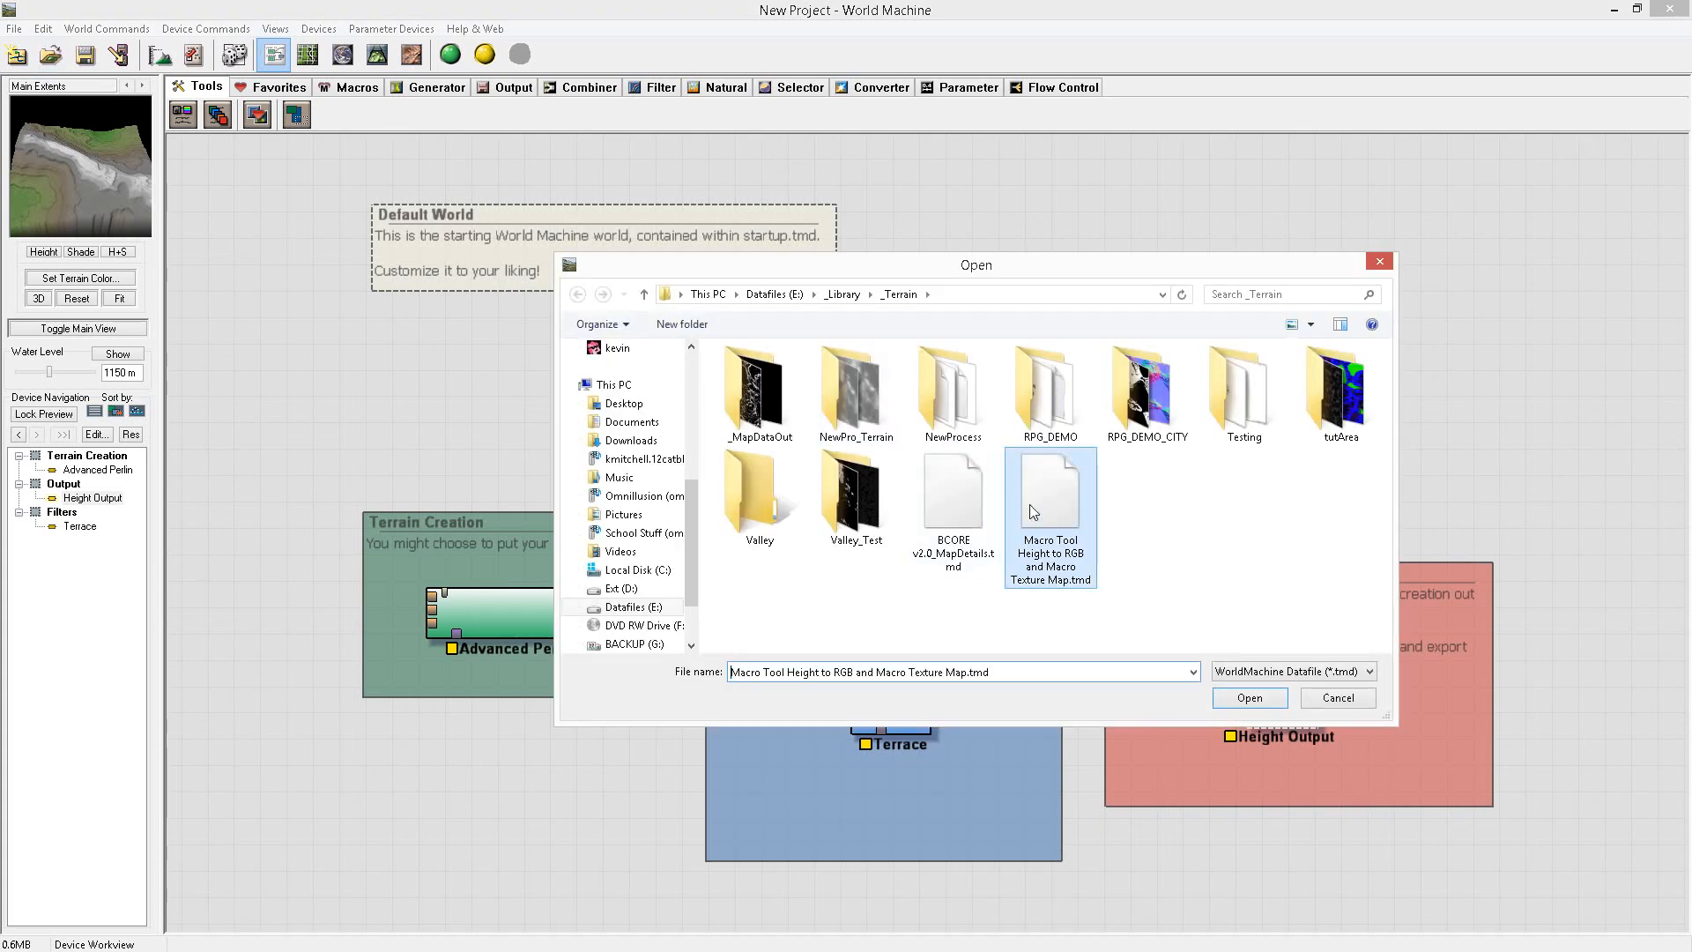
double_click(977, 506)
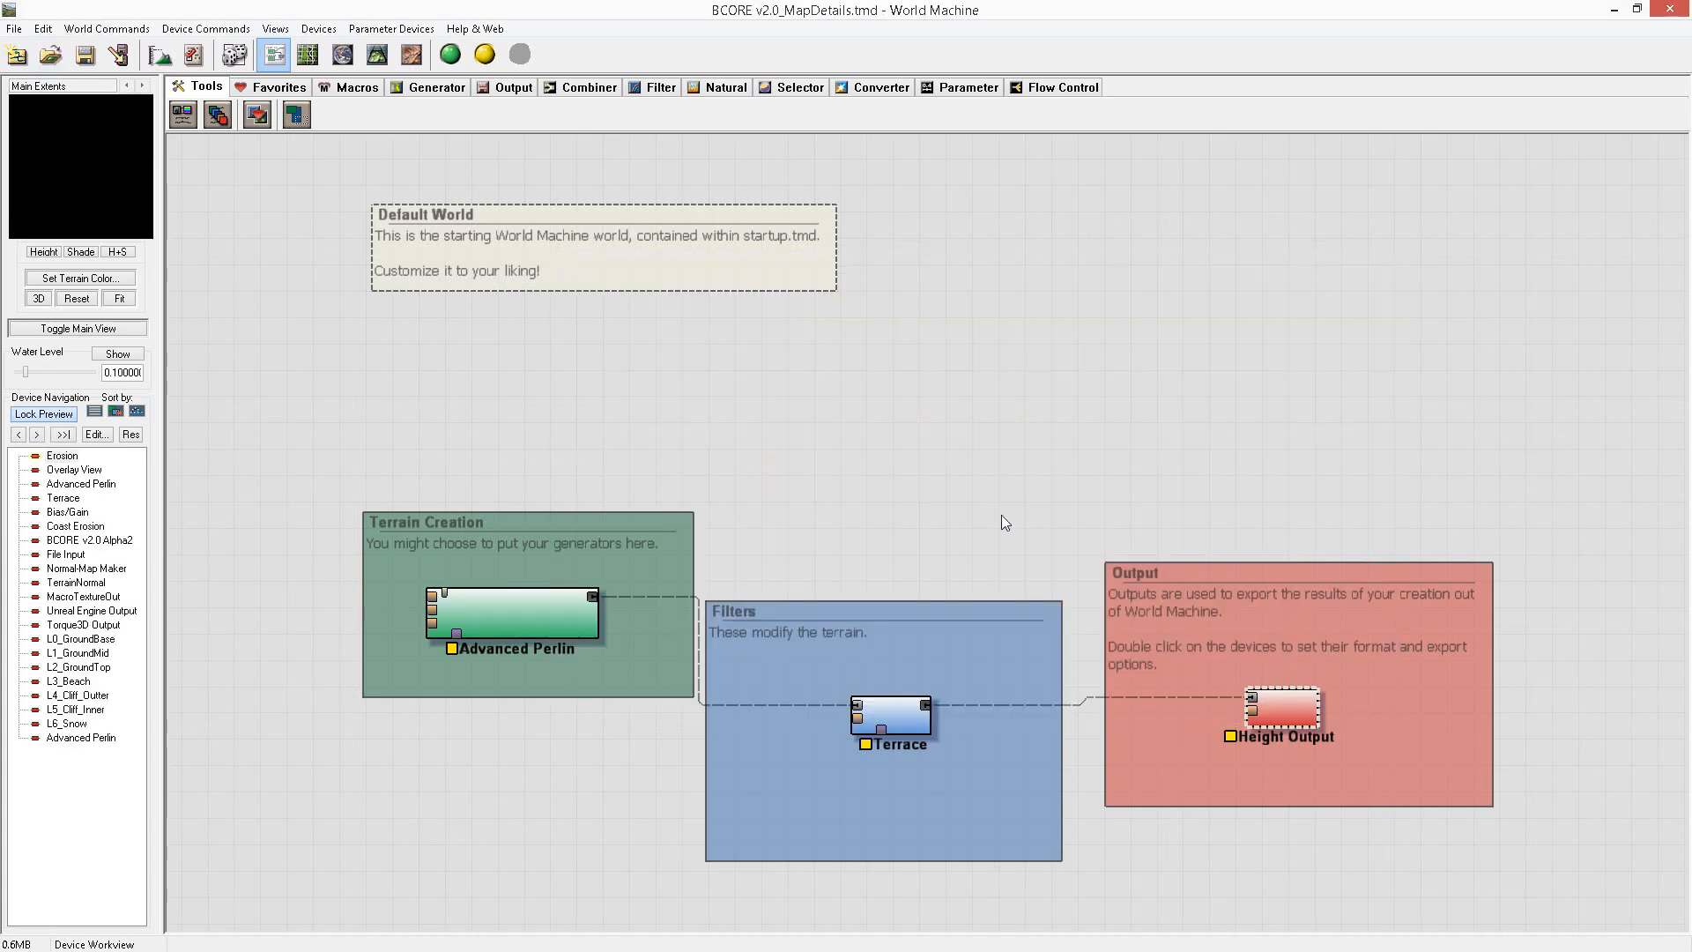
Move both Advanced Perlin generators closer to Terrace and shift the File Input device farther away from them.
right_click_drag(531, 477, 1121, 490)
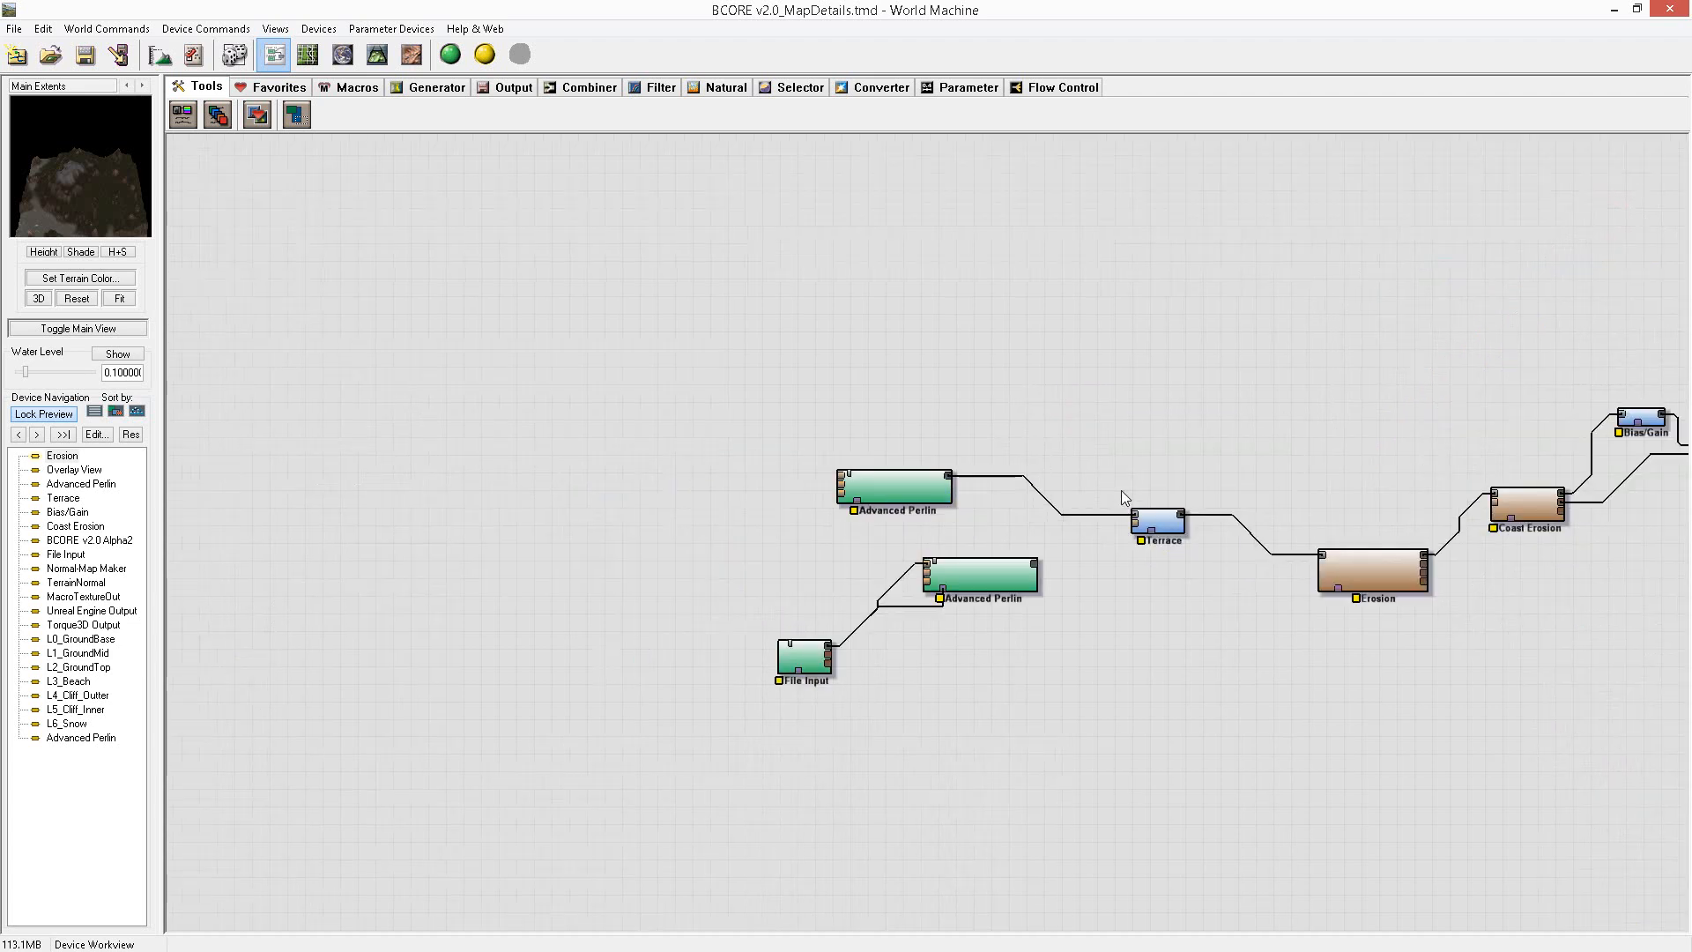
scroll(987, 504, "up", 3)
left_click(795, 395)
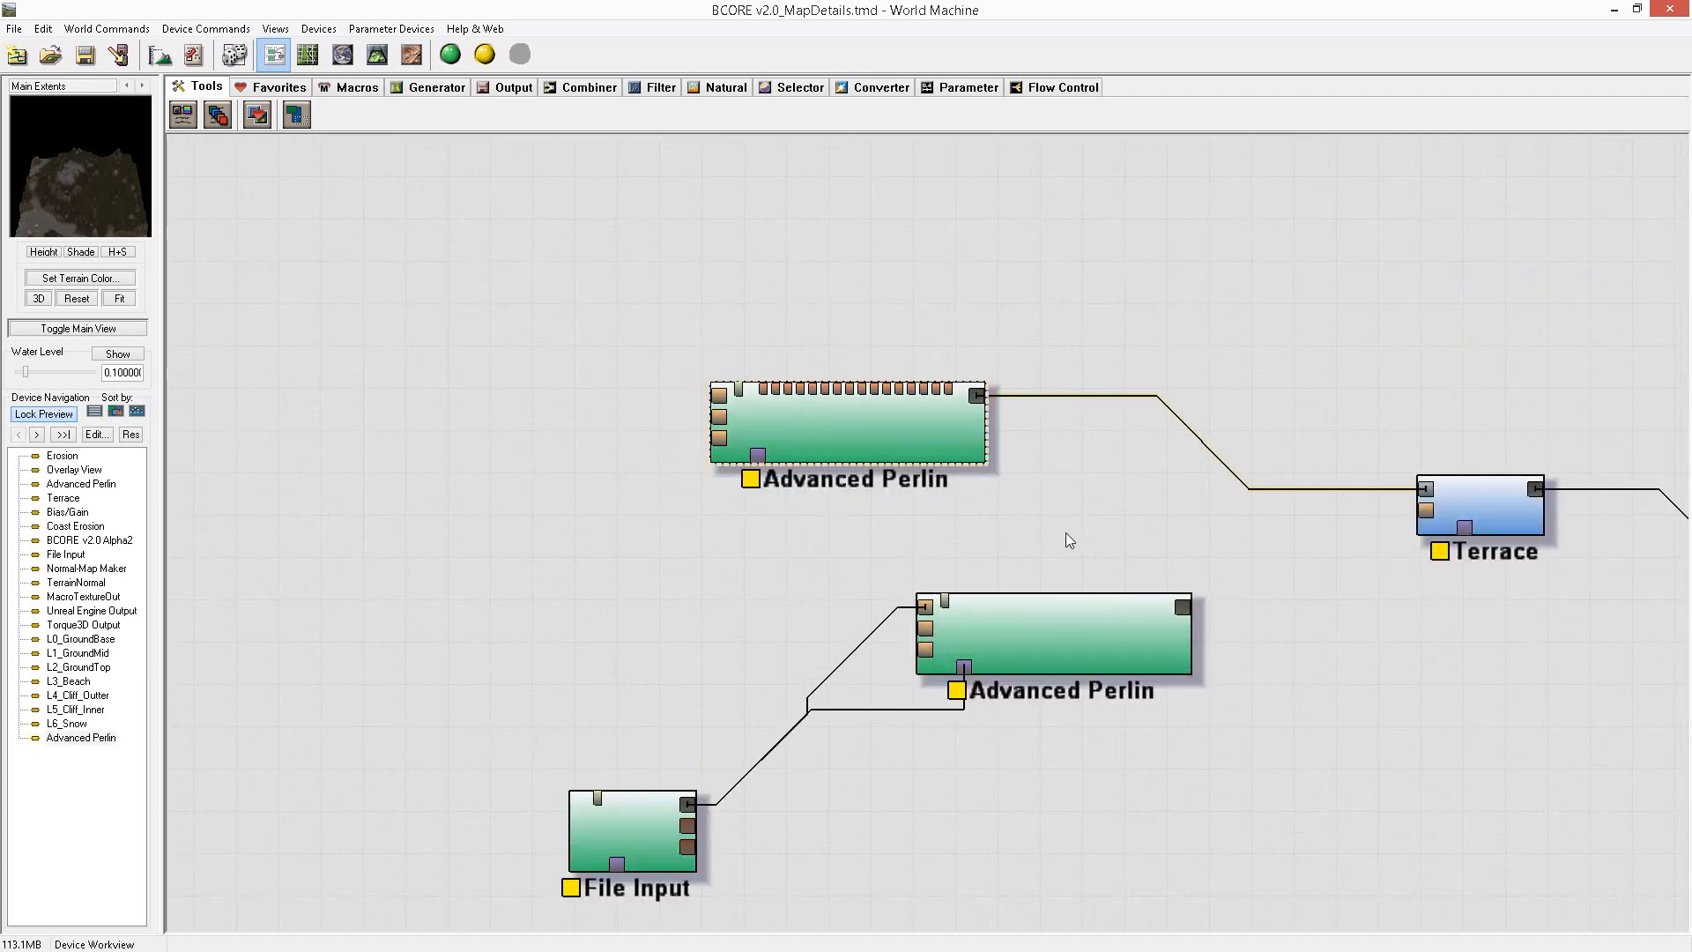
left_click_drag(1091, 525, 637, 263)
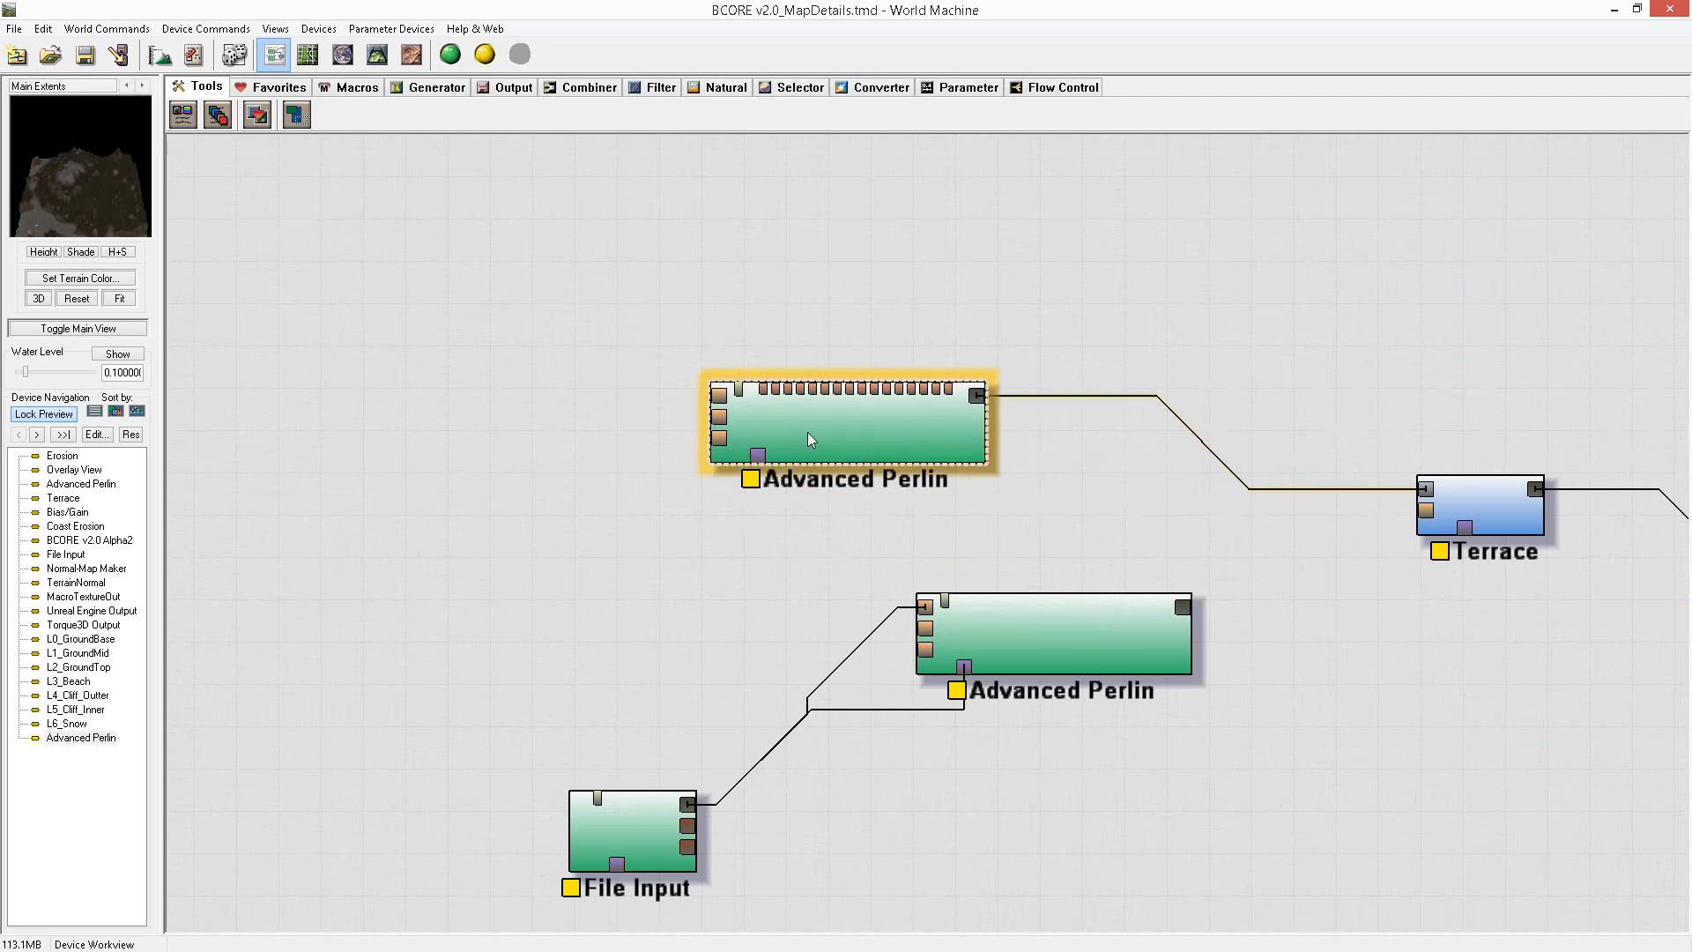
left_click_drag(807, 432, 1000, 404)
left_click_drag(1049, 640, 1021, 566)
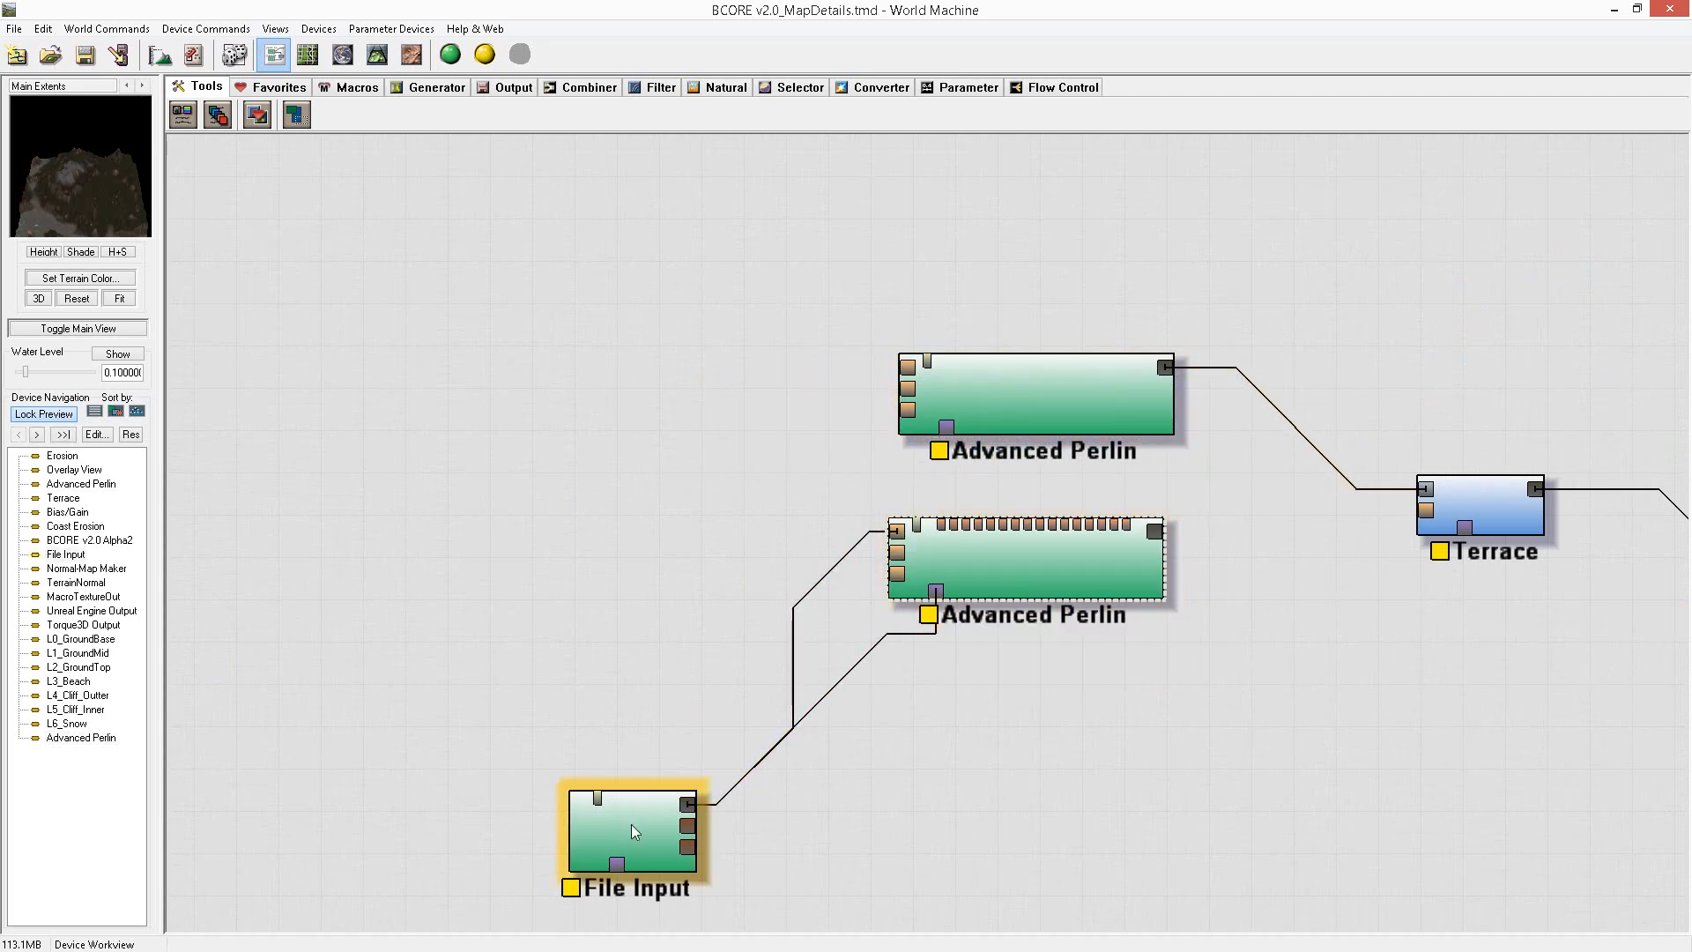
left_click_drag(631, 832, 433, 772)
left_click_drag(924, 517, 1030, 602)
Try connecting the lower Advanced Perlin to Terrace's Terrace Modulation input, and remove that connection.
left_click_drag(1137, 574, 1425, 510)
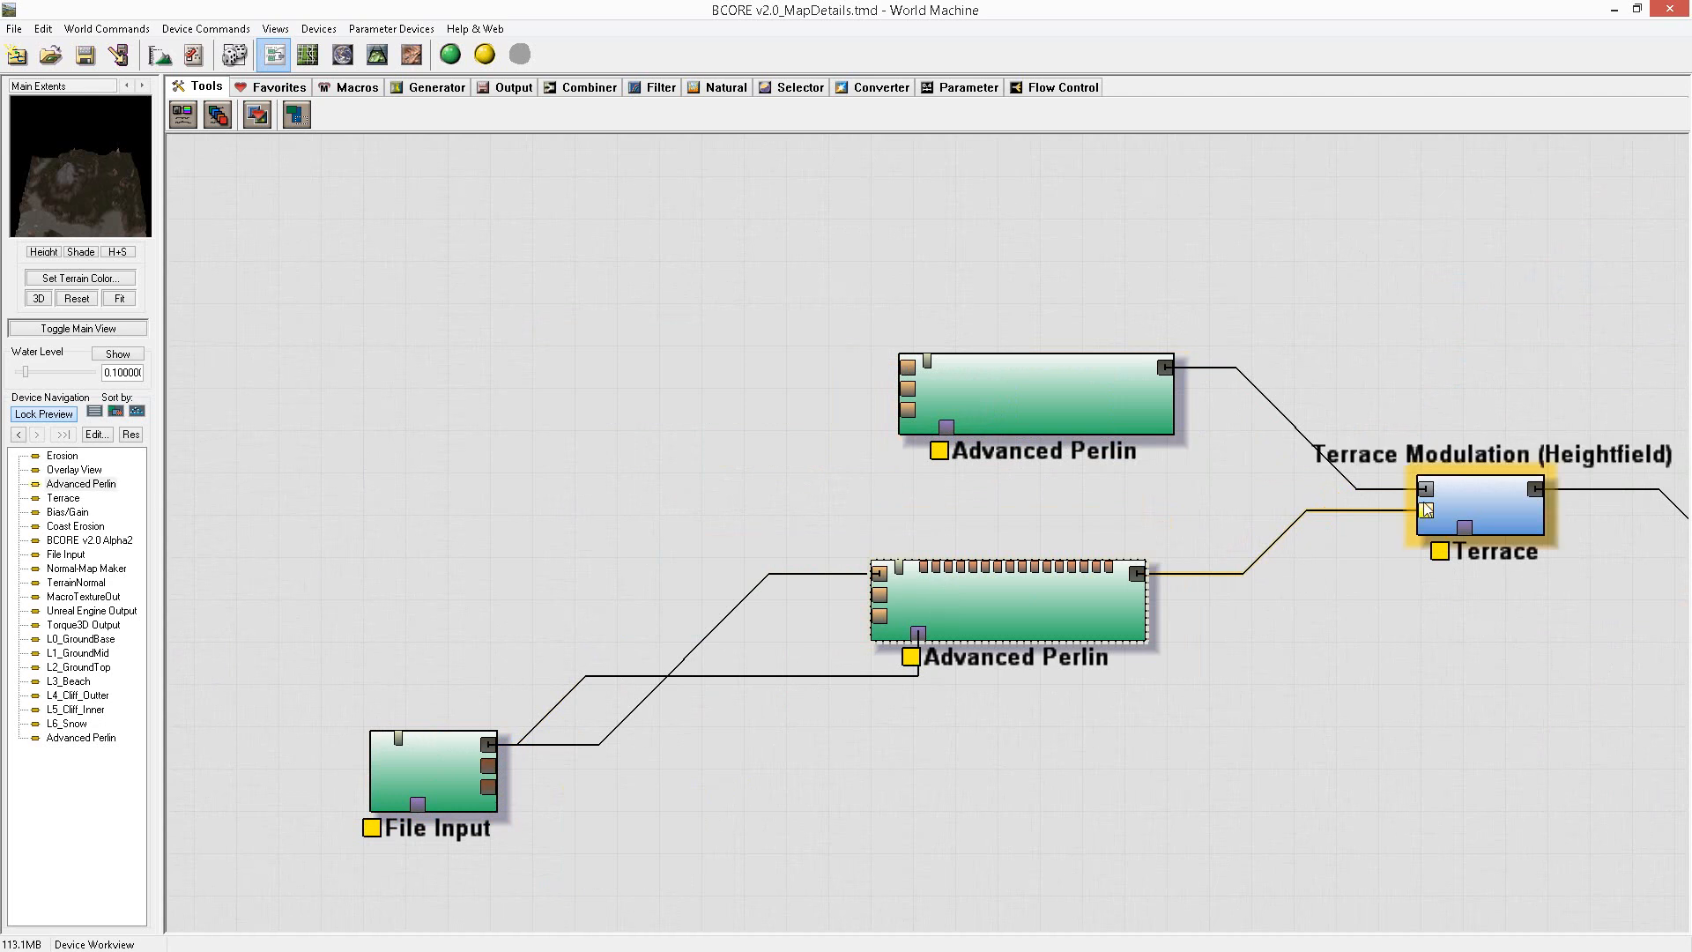
left_click_drag(1425, 507, 1241, 503)
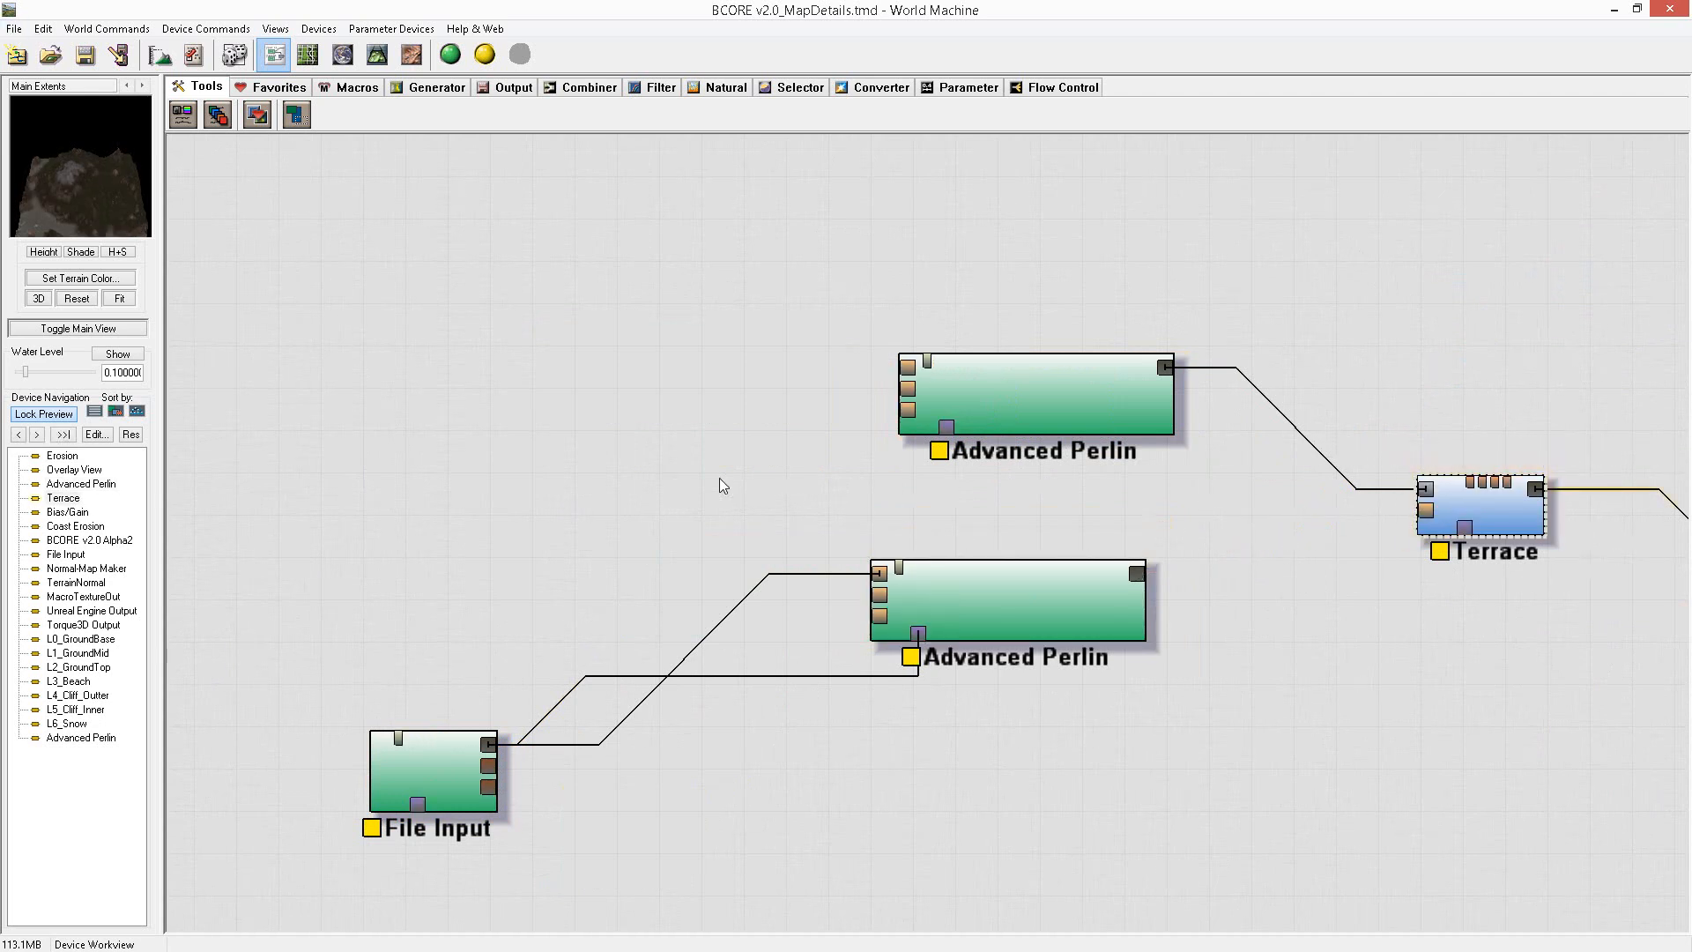
Reposition the two Advanced Perlin generators, placing the one wired to Terrace higher in the device graph.
left_click_drag(519, 589, 794, 224)
left_click_drag(900, 417, 996, 445)
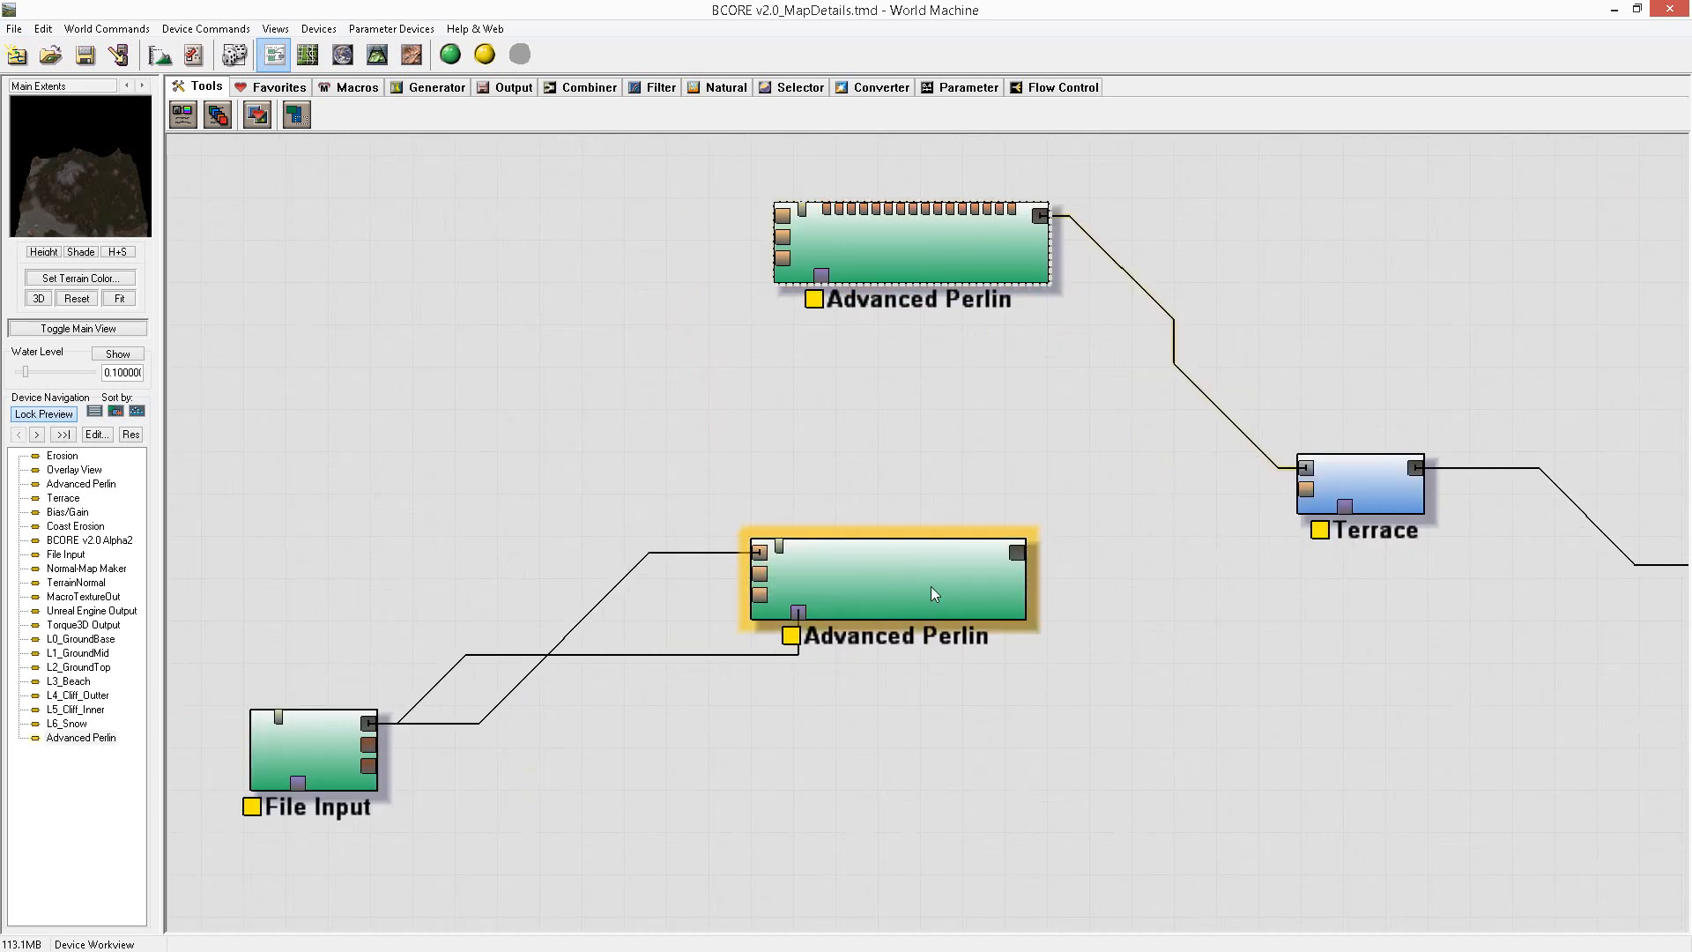
left_click_drag(934, 593, 985, 501)
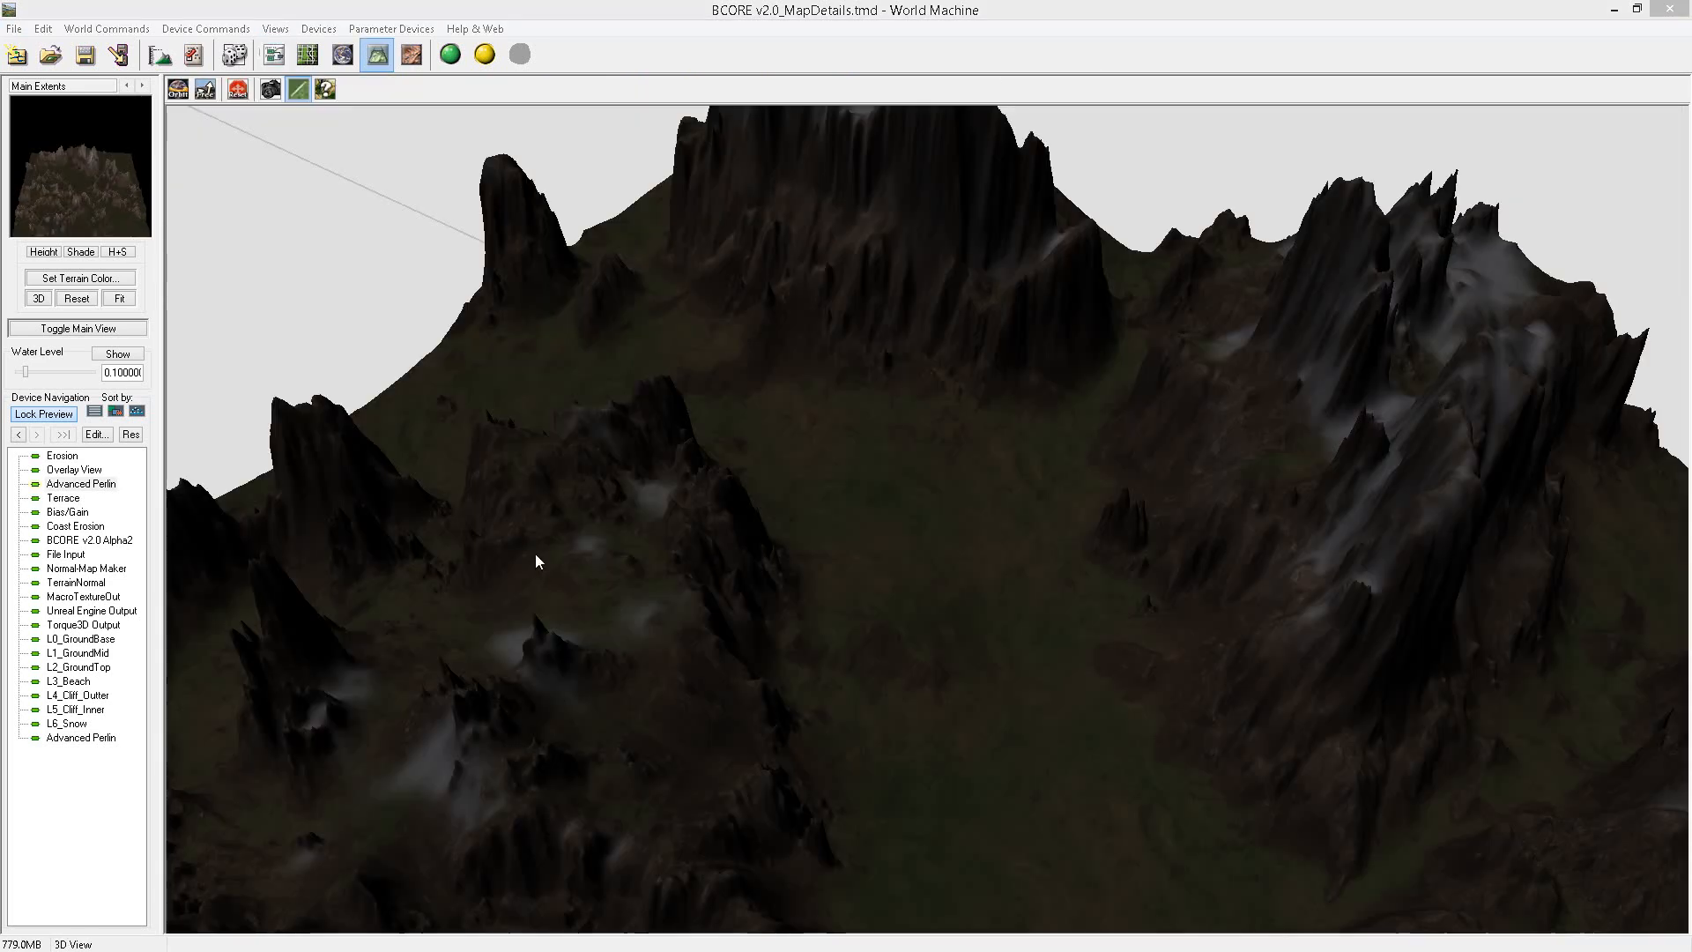
Examine the built terrain from several angles in the 3D view.
left_click(536, 554)
scroll(624, 559, "down", 4)
scroll(889, 684, "down", 4)
scroll(901, 640, "up", 6)
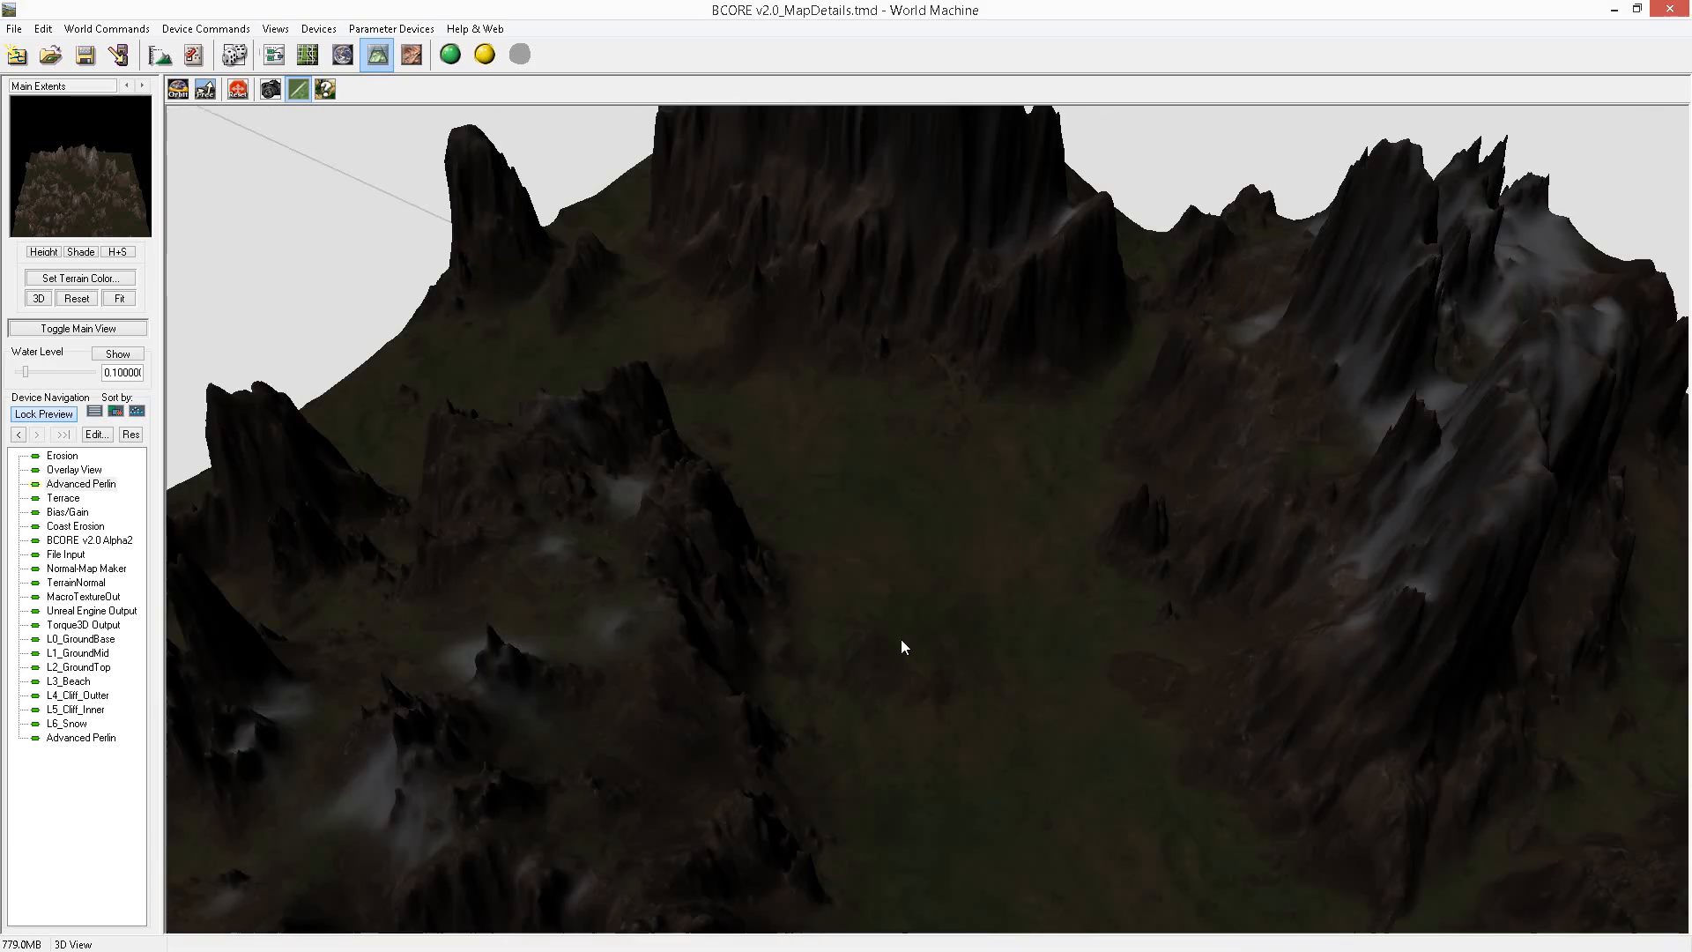
left_click_drag(901, 639, 1649, 615)
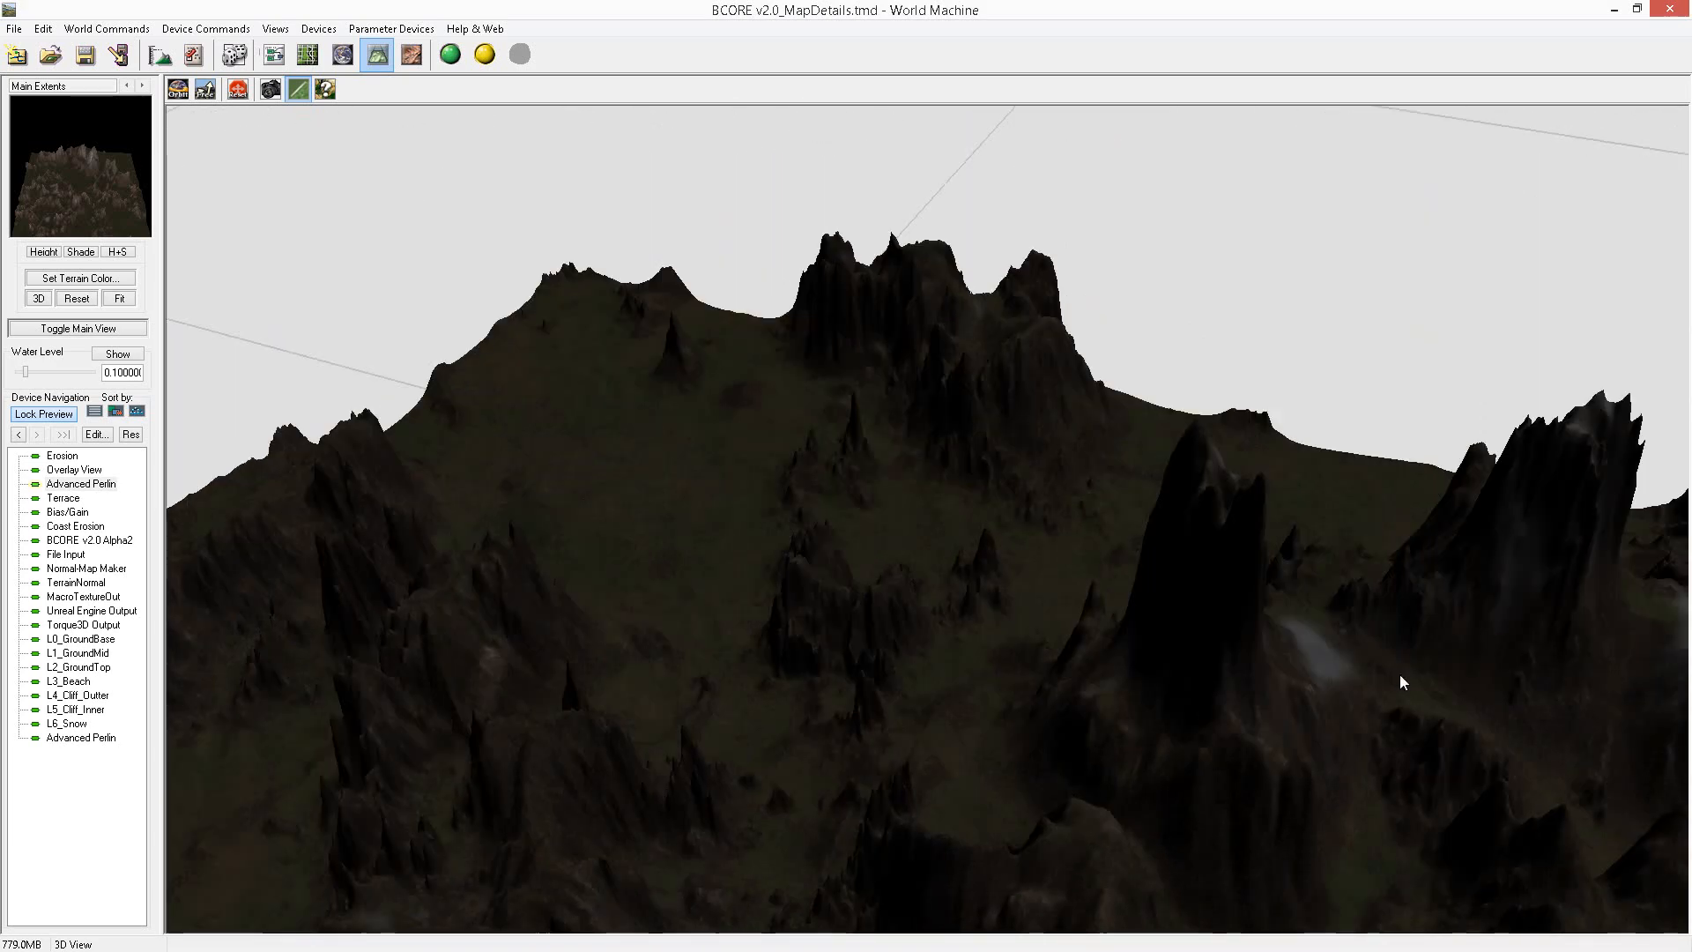
left_click_drag(1401, 682, 1077, 703)
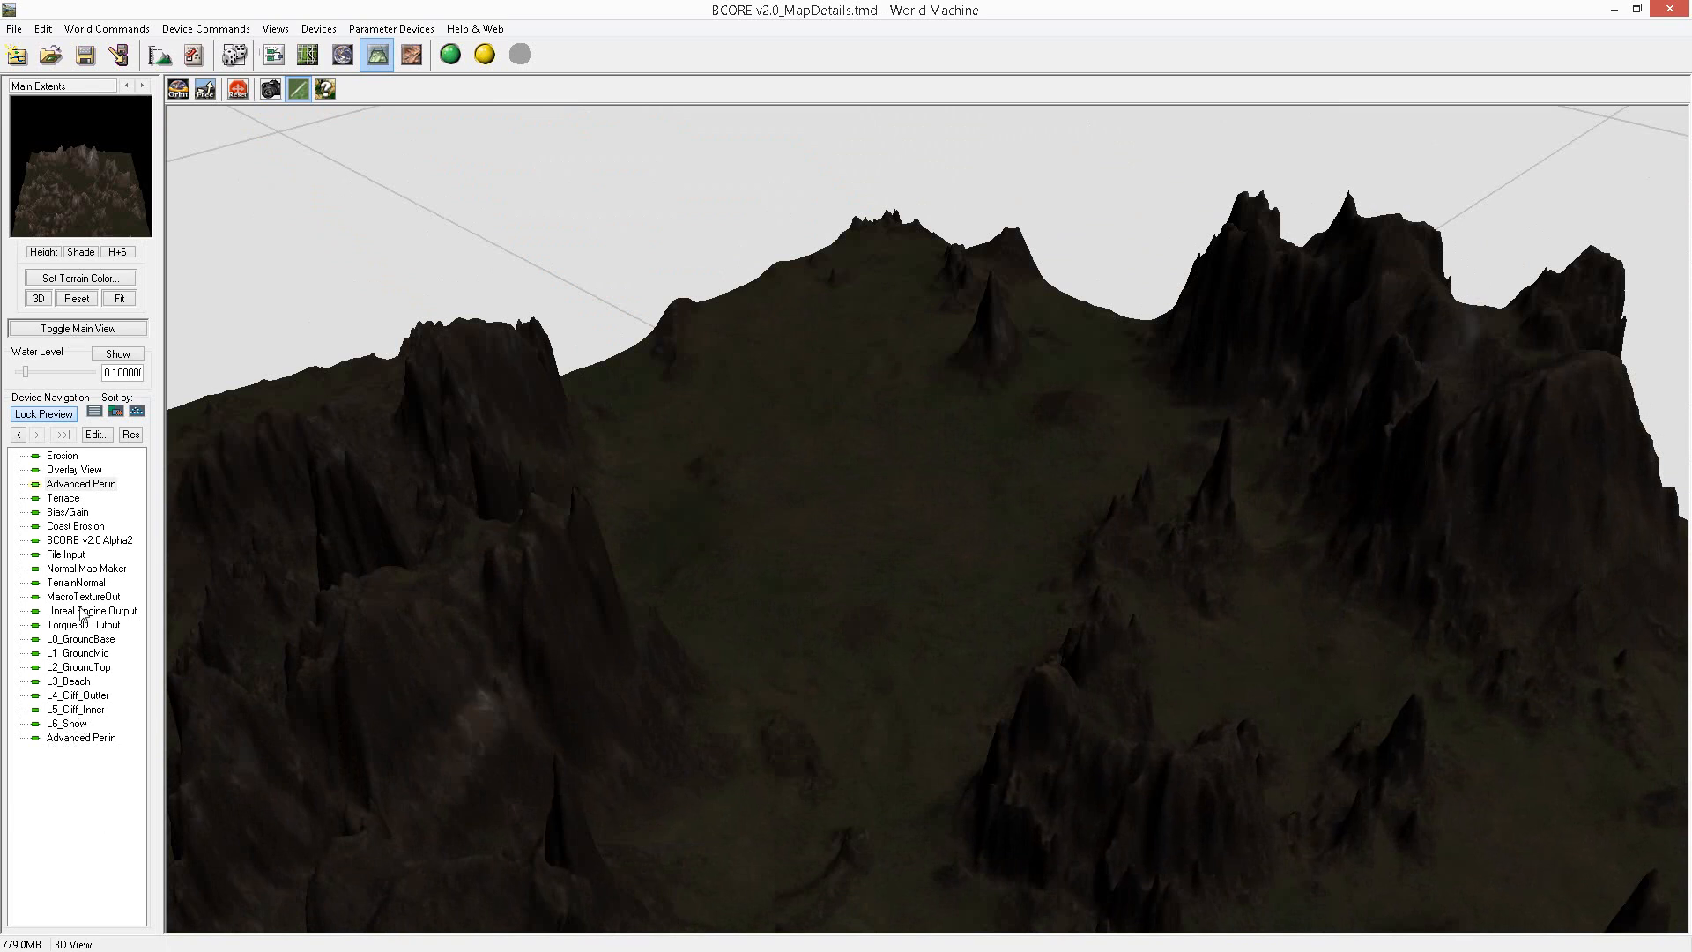
Open the properties of the BCORE v2.0 Alpha2 device and move the dialog clear of the terrain preview.
left_click(85, 582)
left_click(83, 529)
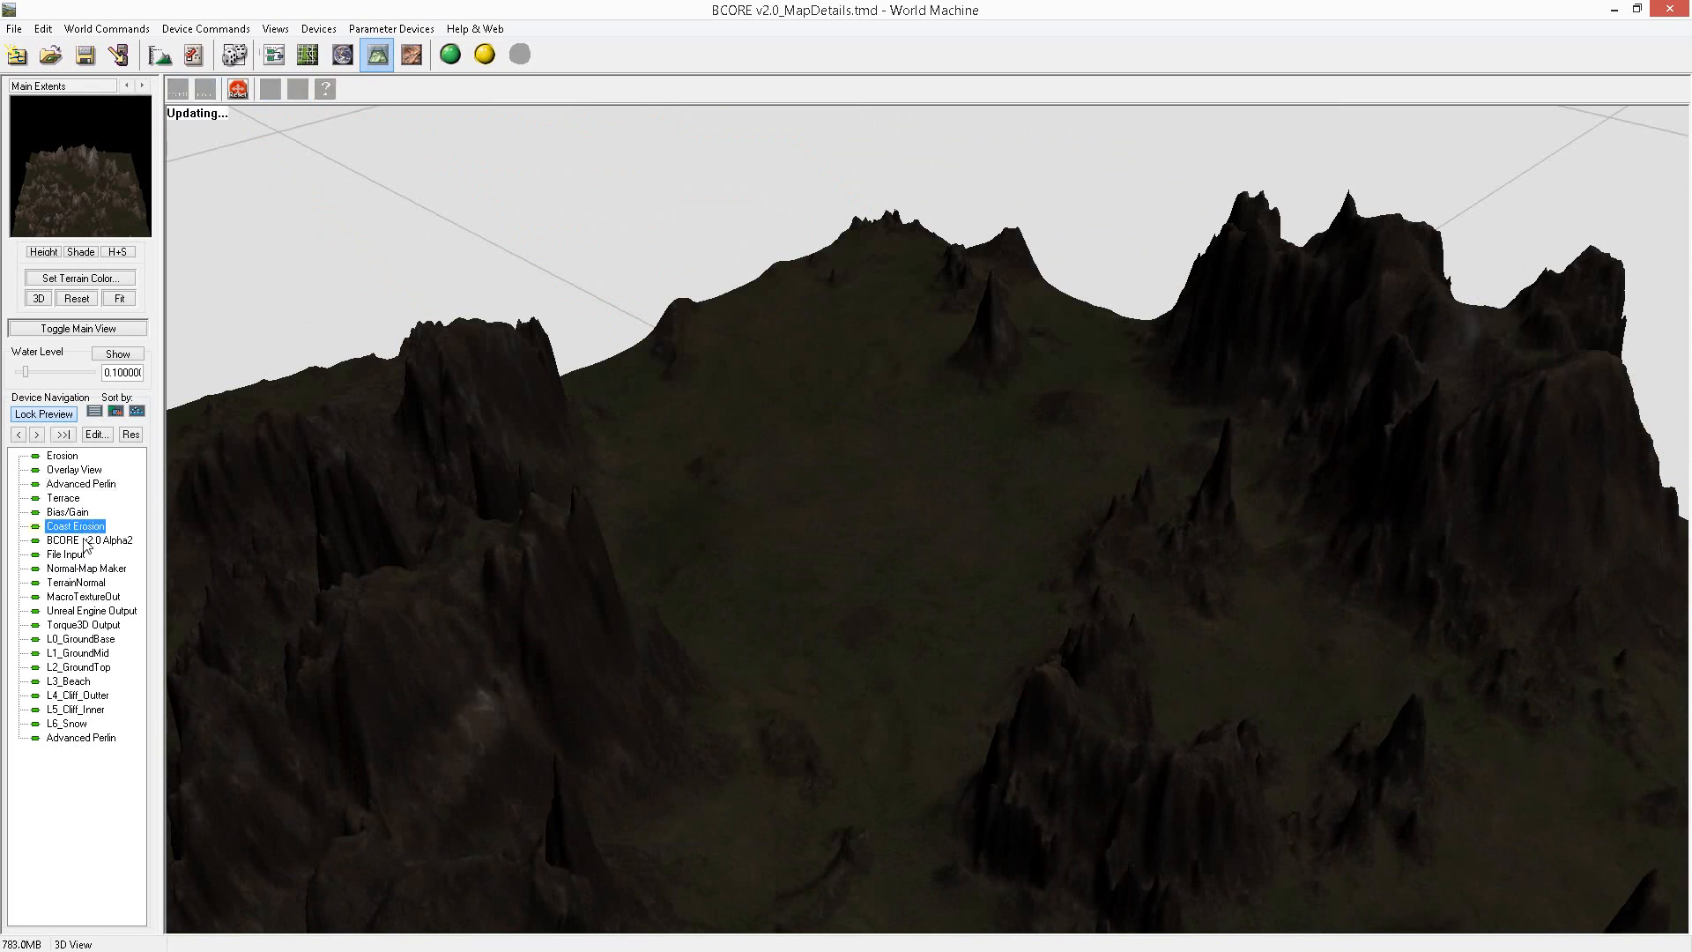
left_click(84, 539)
double_click(86, 541)
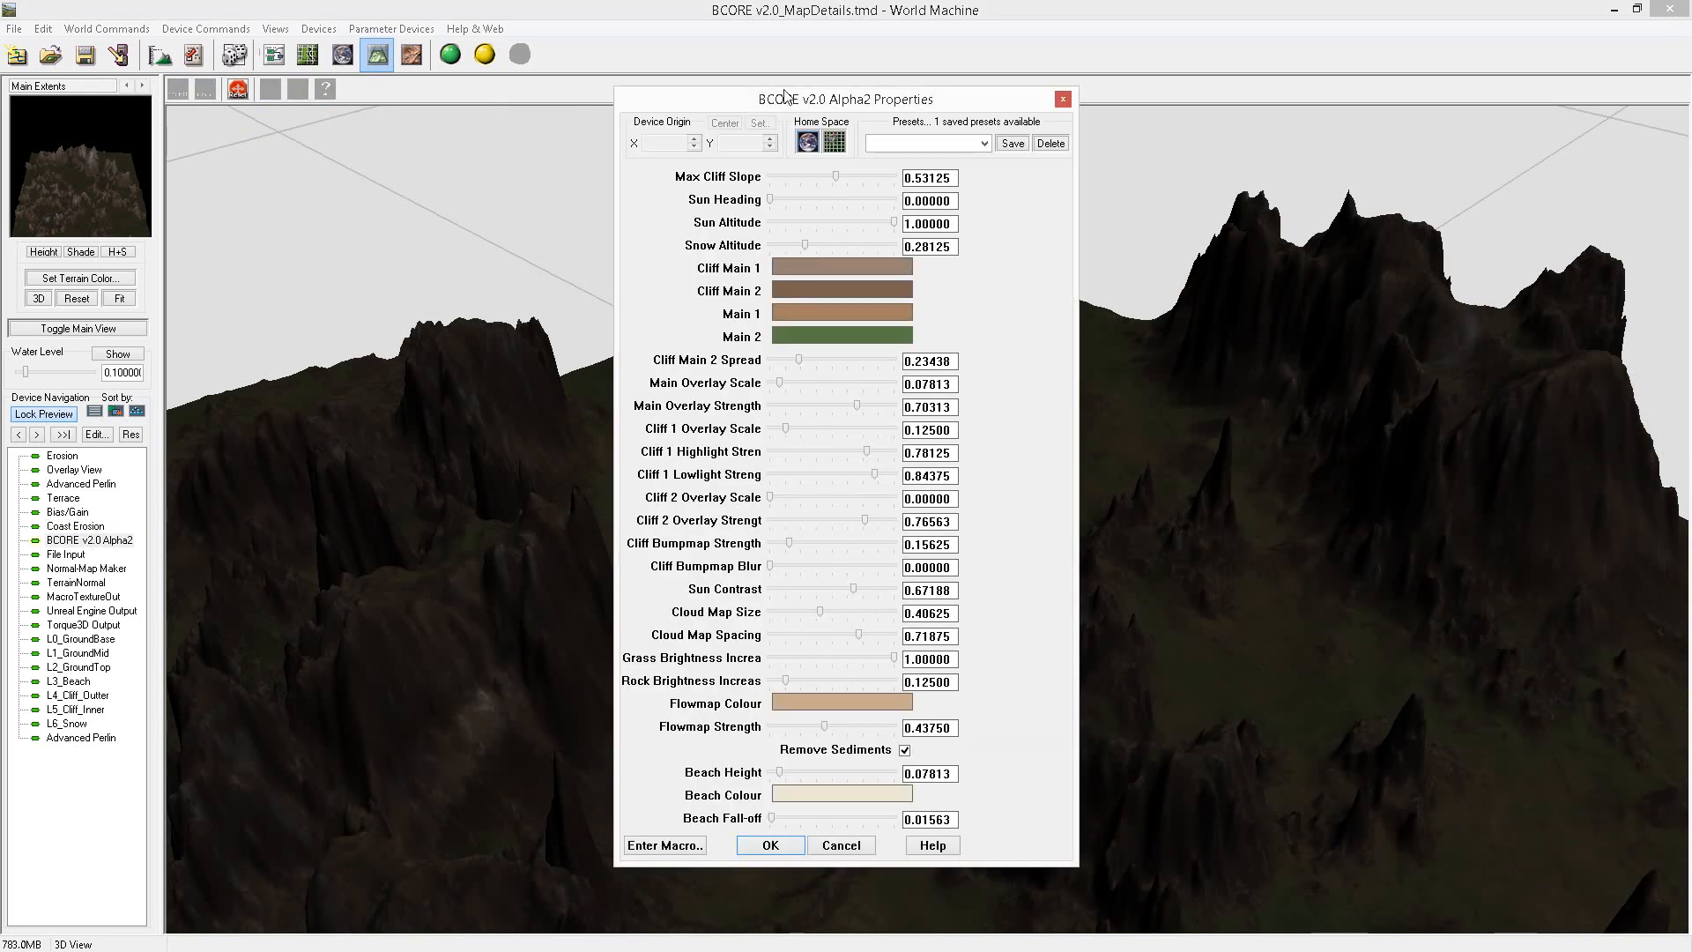
left_click_drag(800, 107, 255, 63)
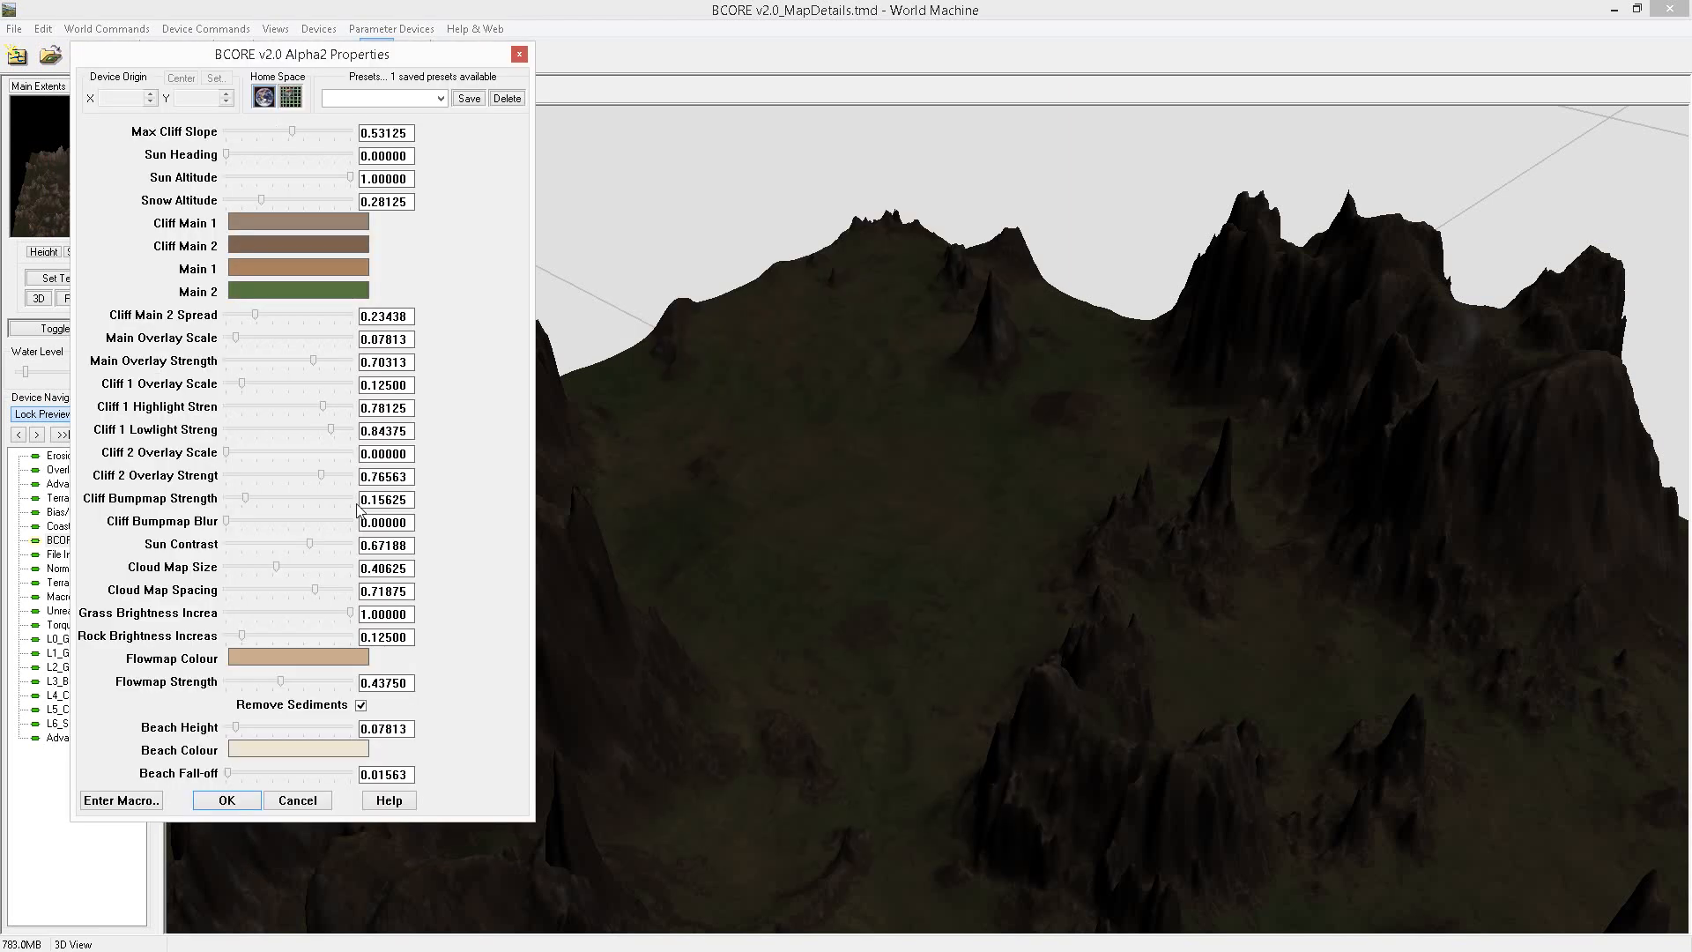
Try different Beach Height values against the terrain preview, settle on 0.15625, and accept the device properties.
left_click(245, 728)
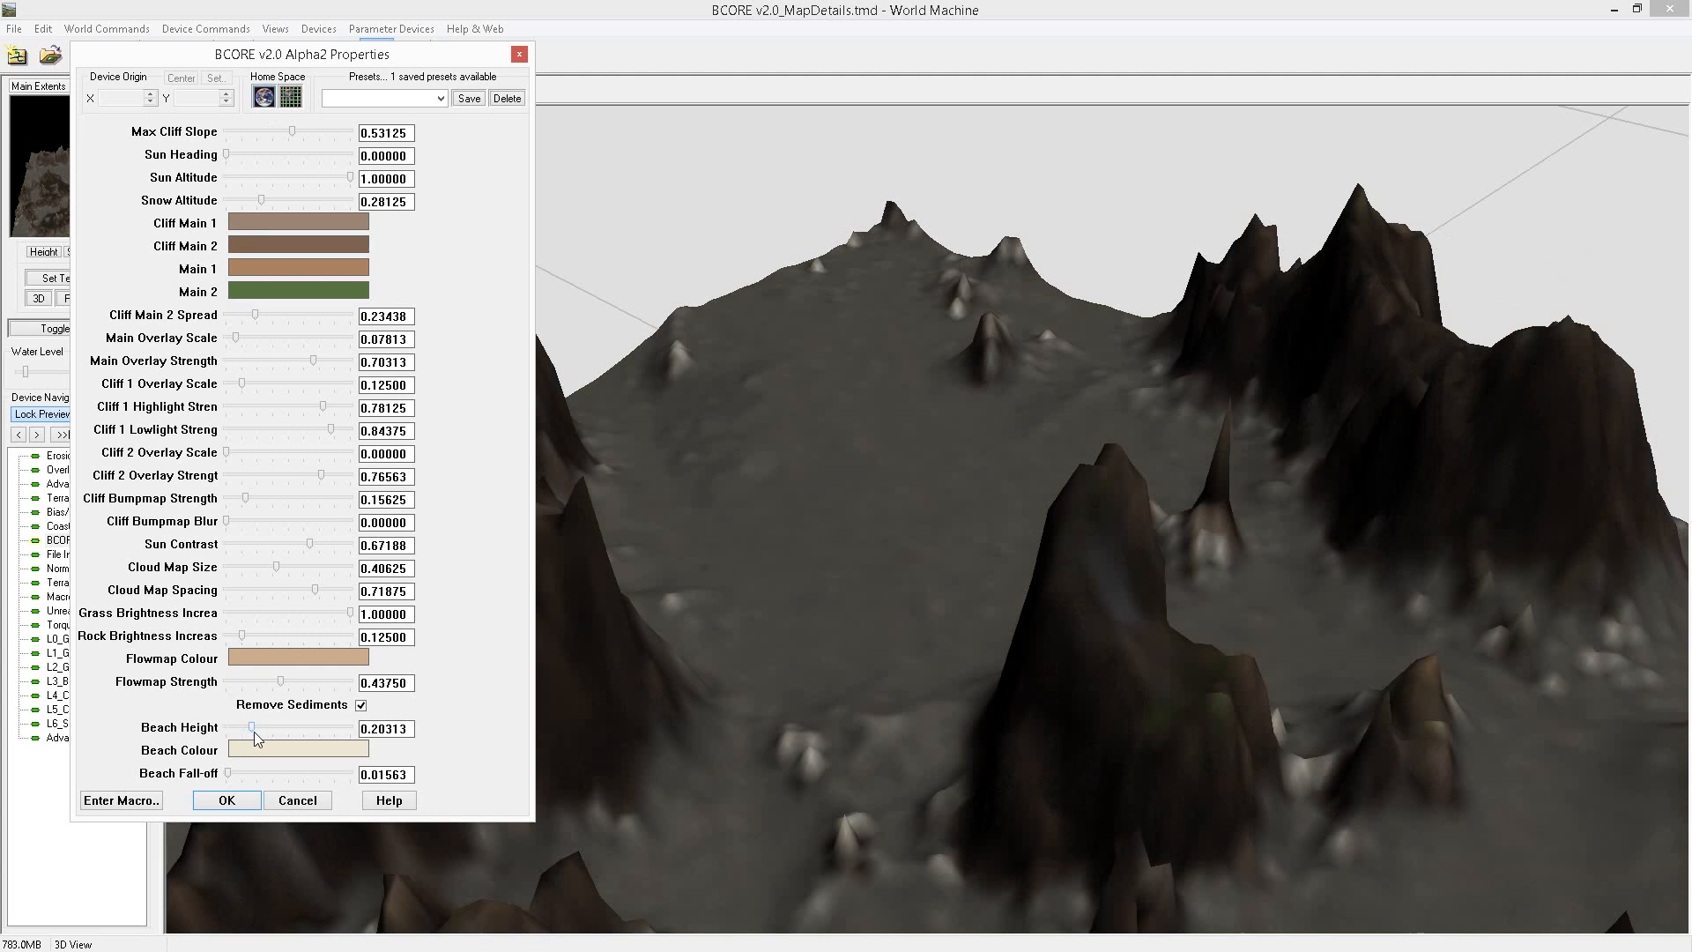
left_click(253, 731)
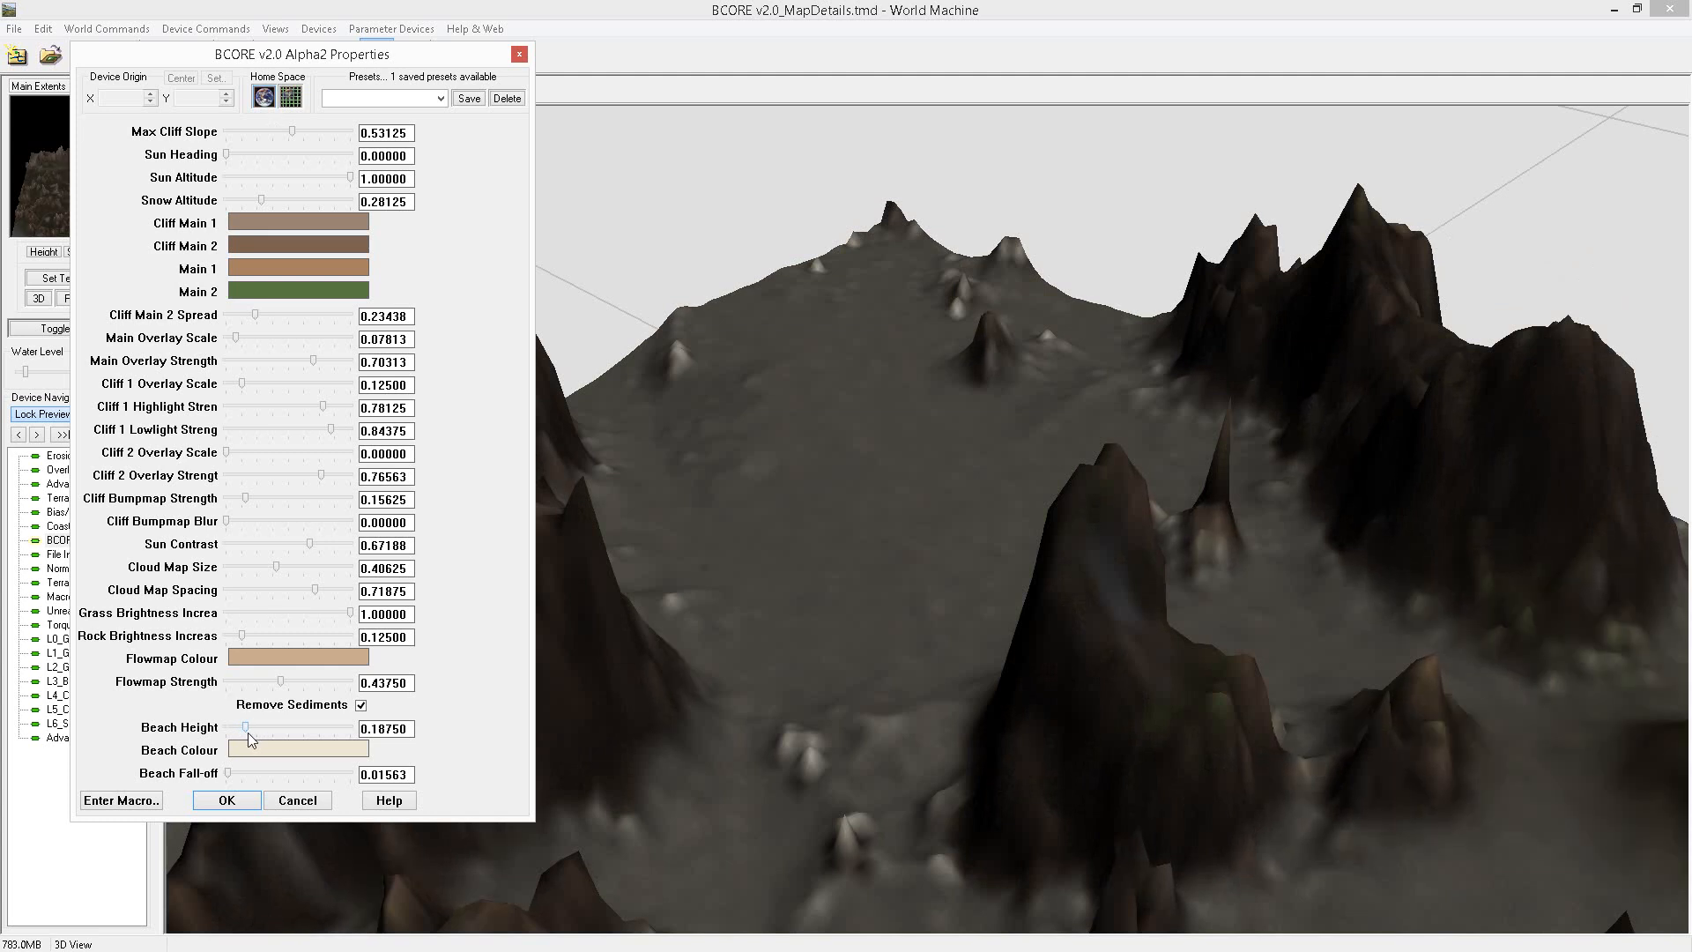
left_click_drag(246, 733, 245, 733)
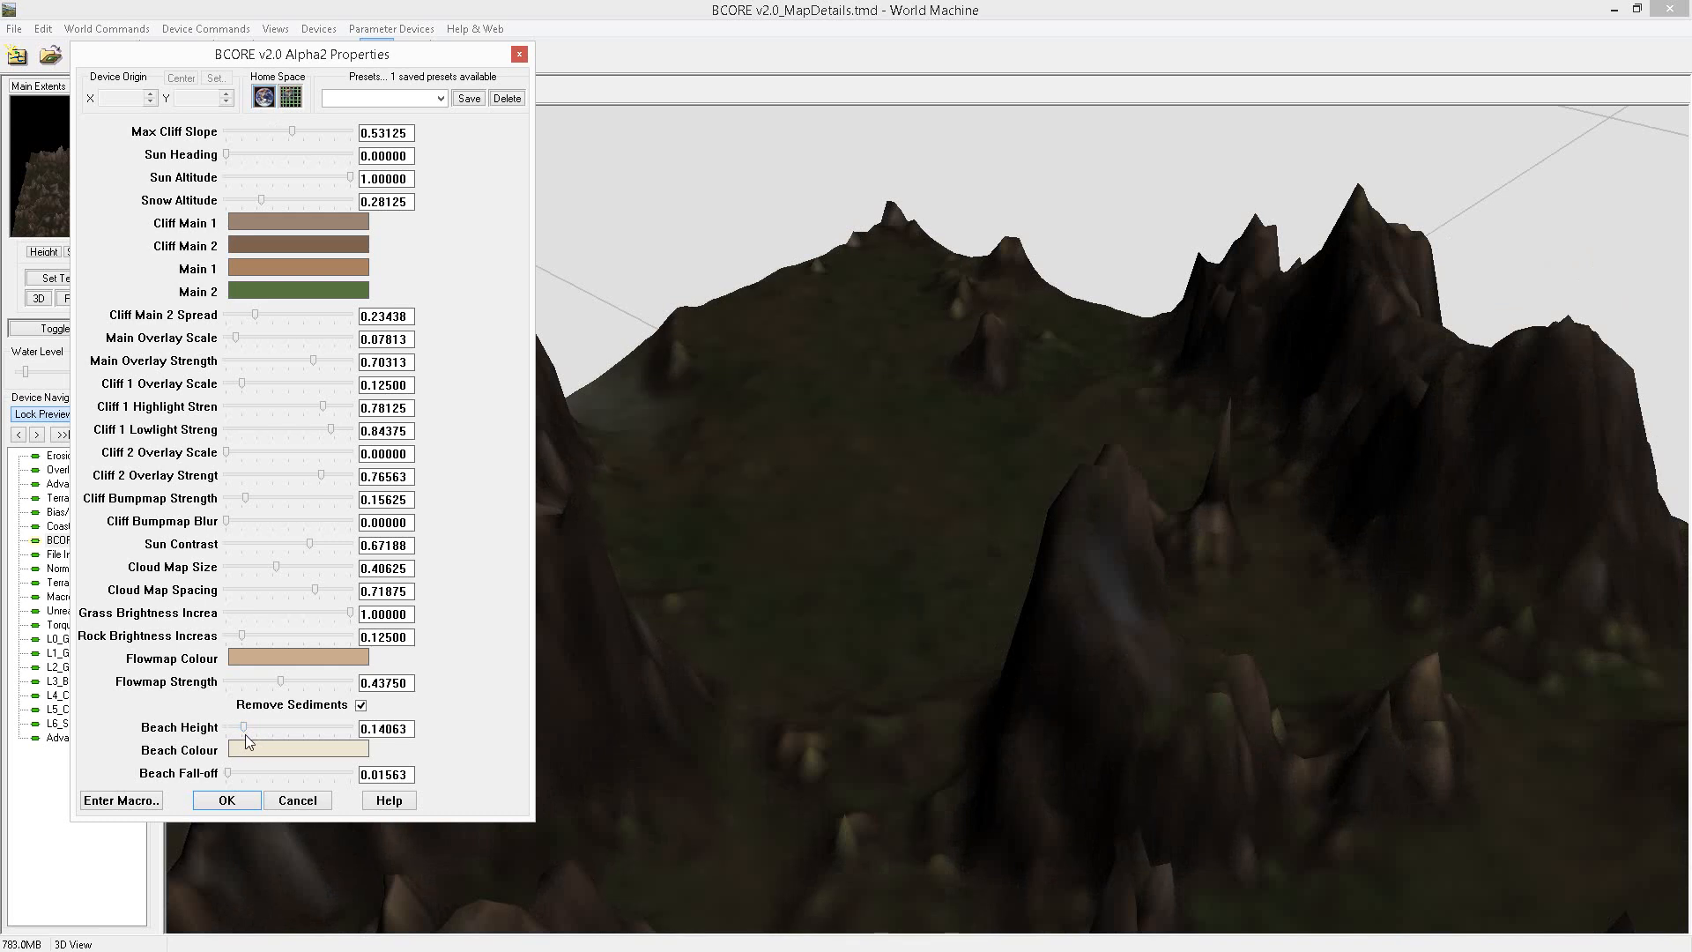
left_click_drag(251, 732, 263, 728)
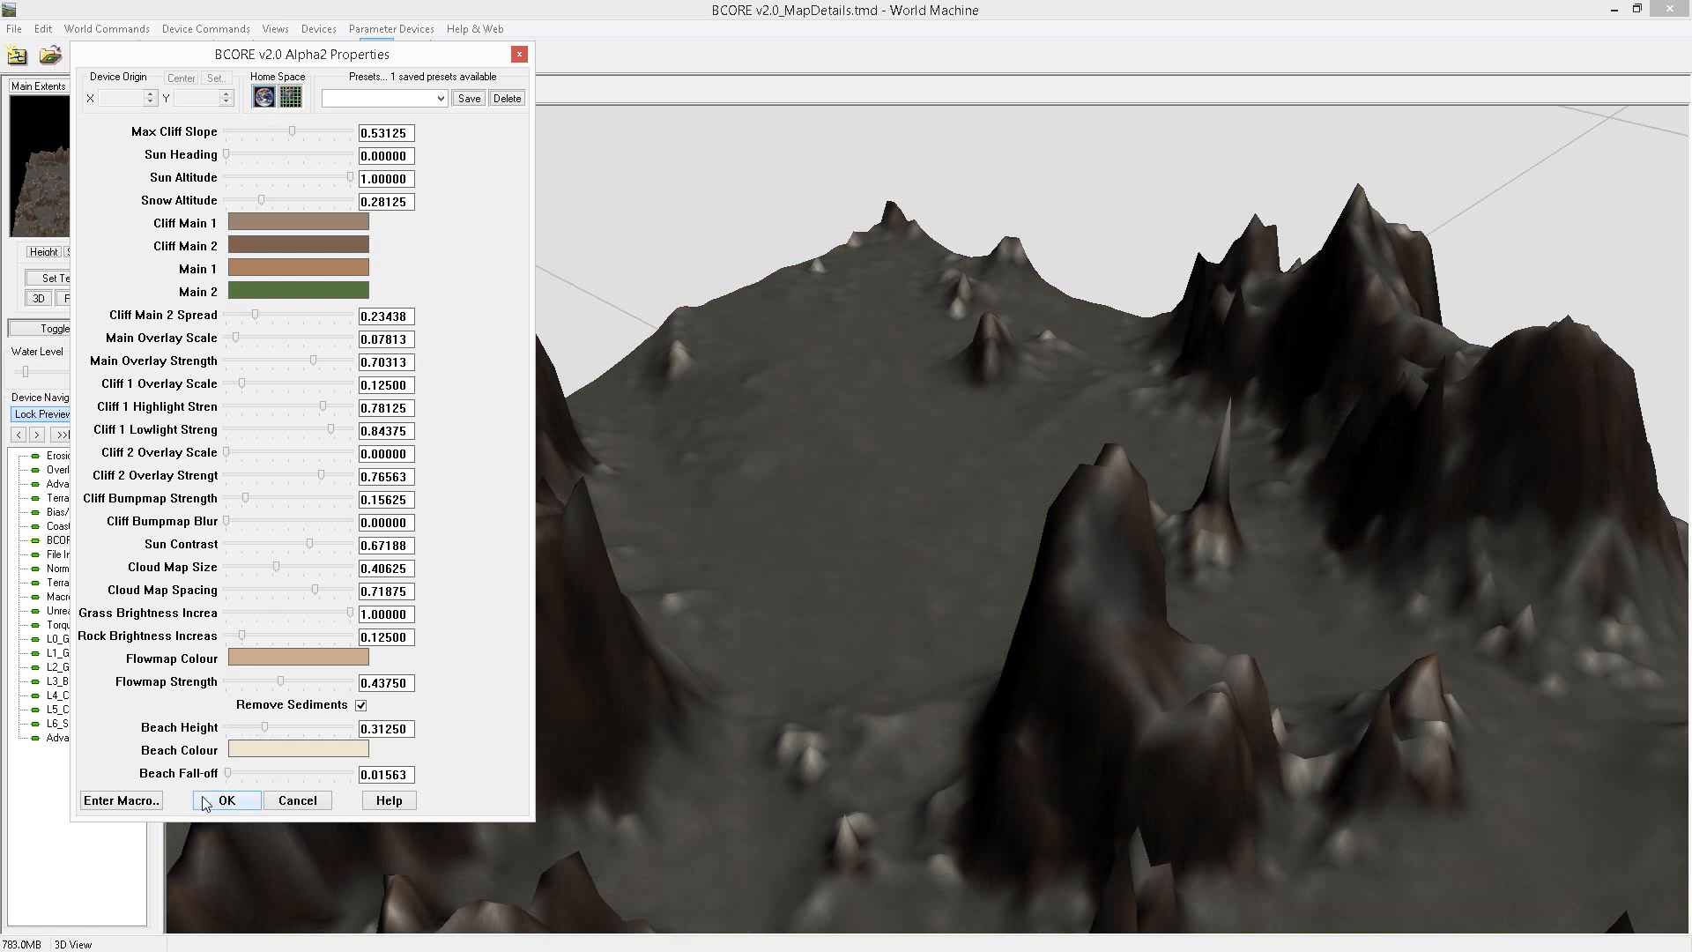
left_click(250, 724)
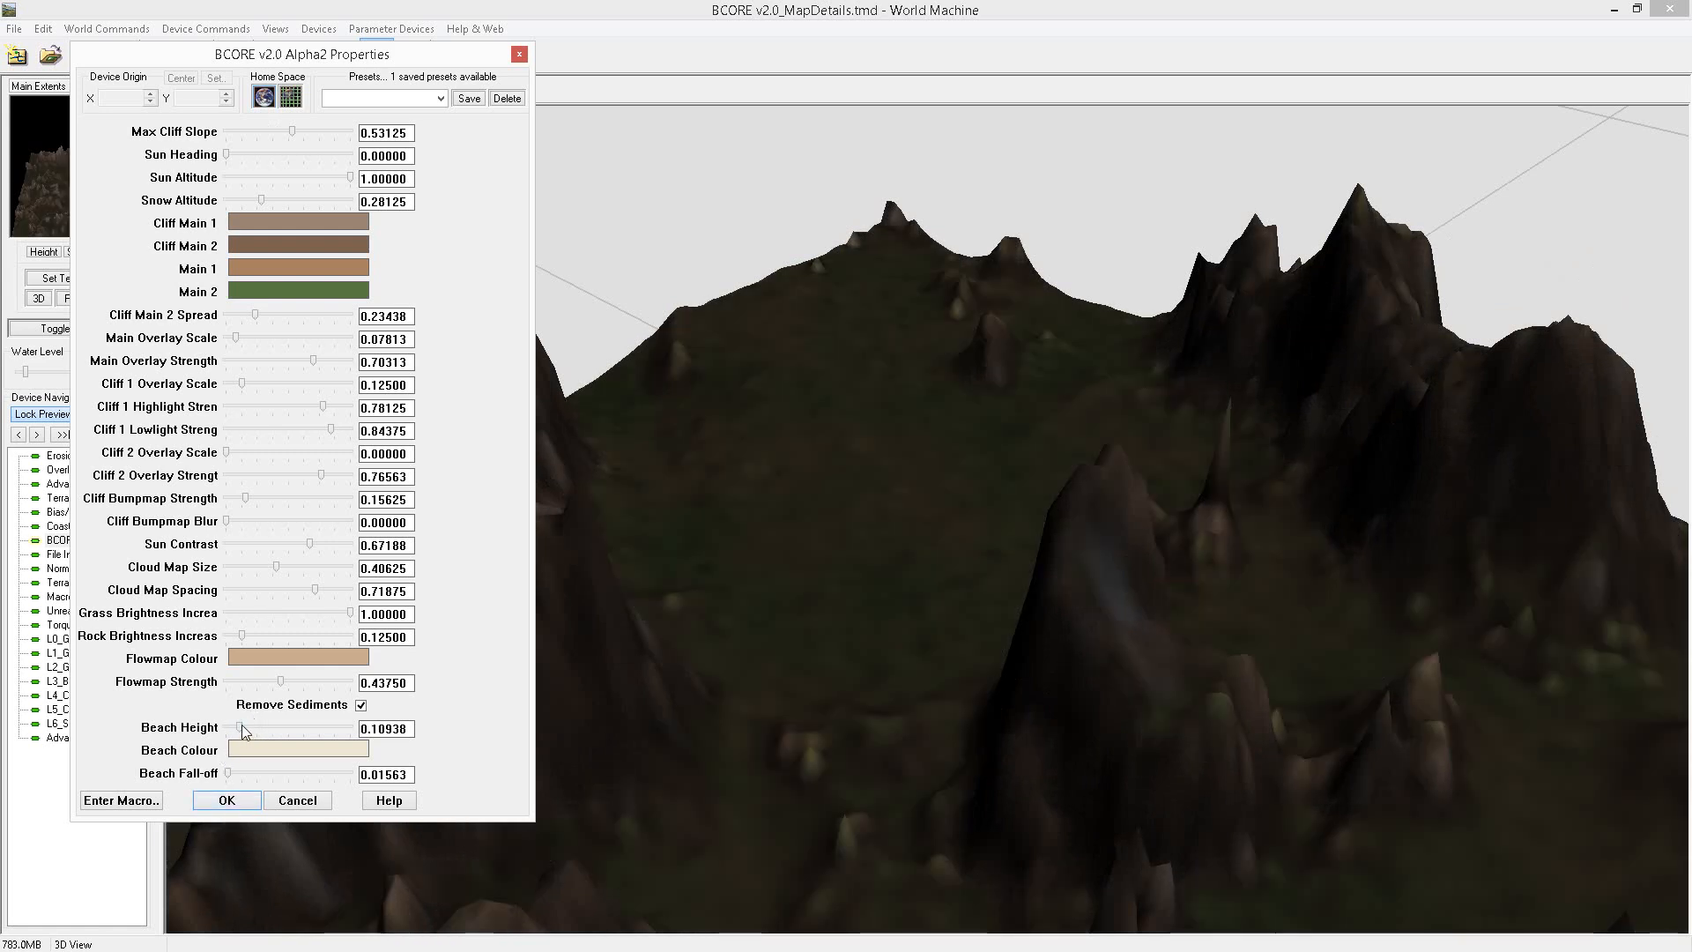
left_click_drag(242, 725, 245, 725)
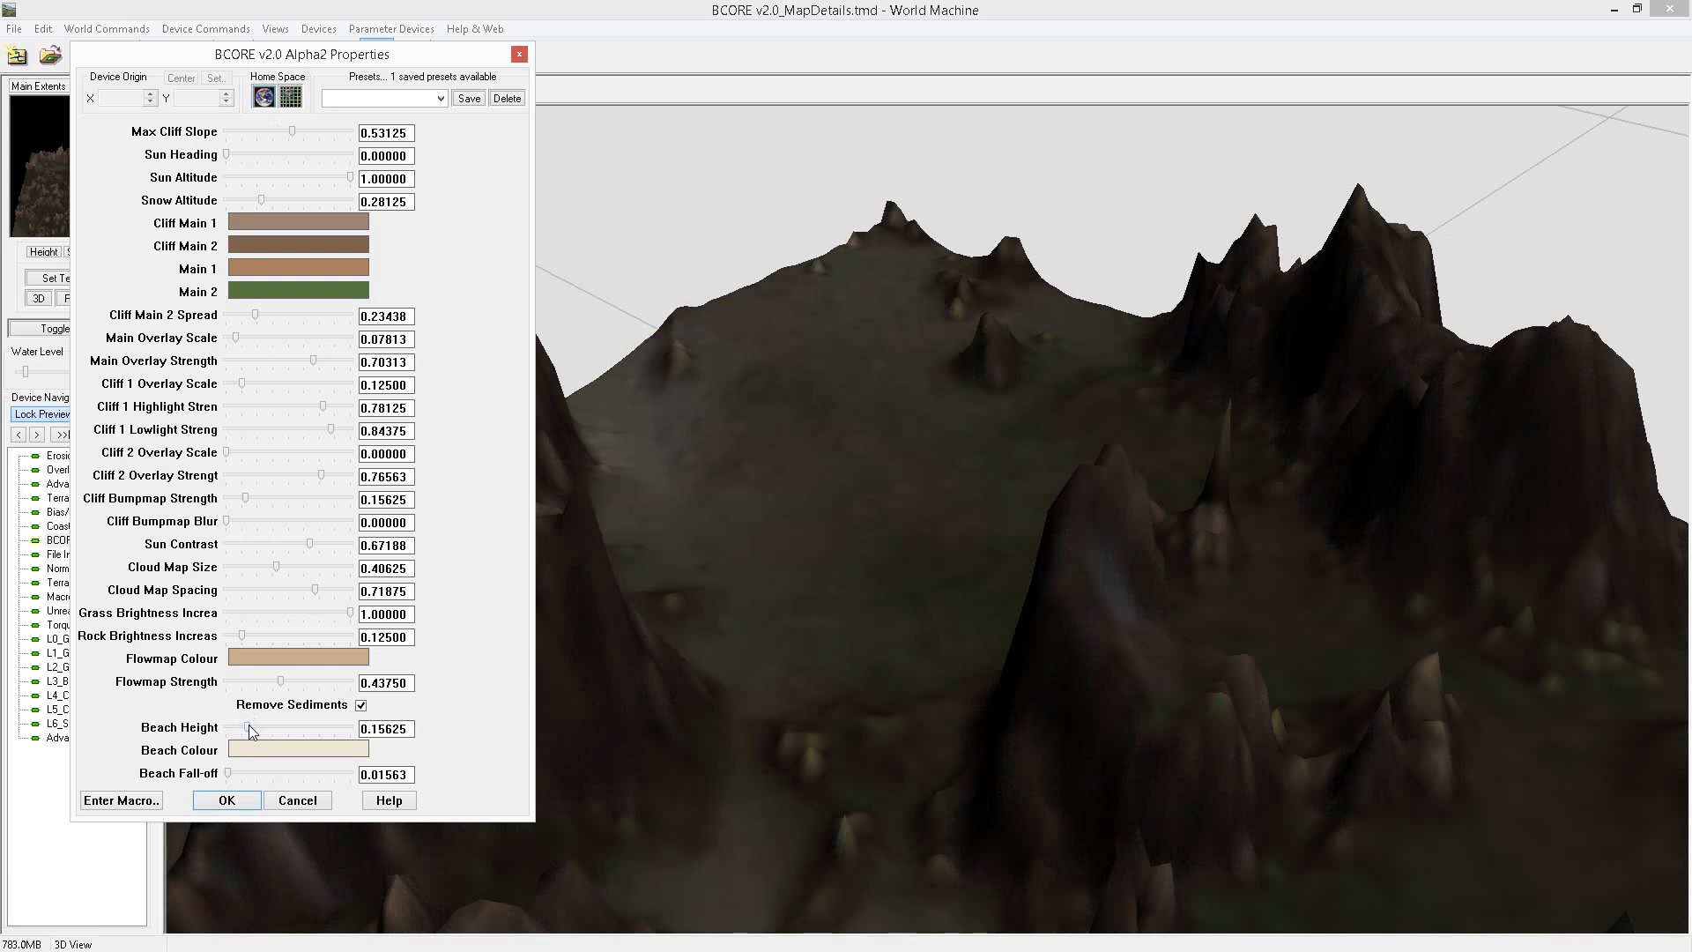
left_click_drag(249, 725, 247, 725)
left_click_drag(244, 727, 242, 728)
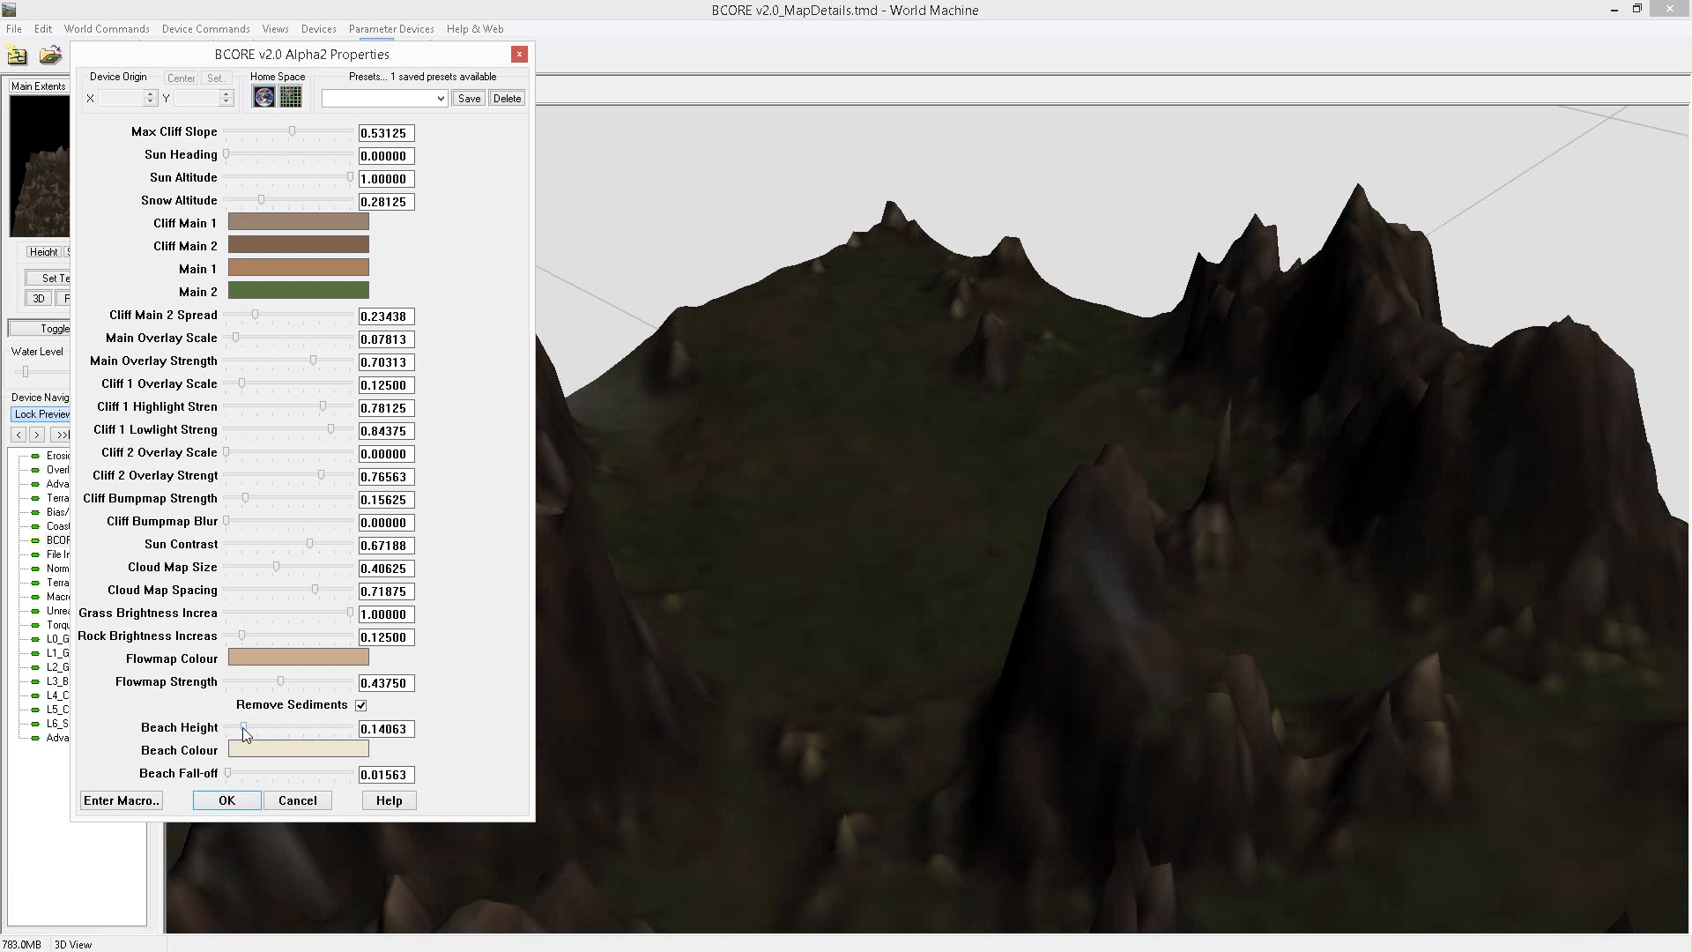
left_click_drag(243, 728, 245, 728)
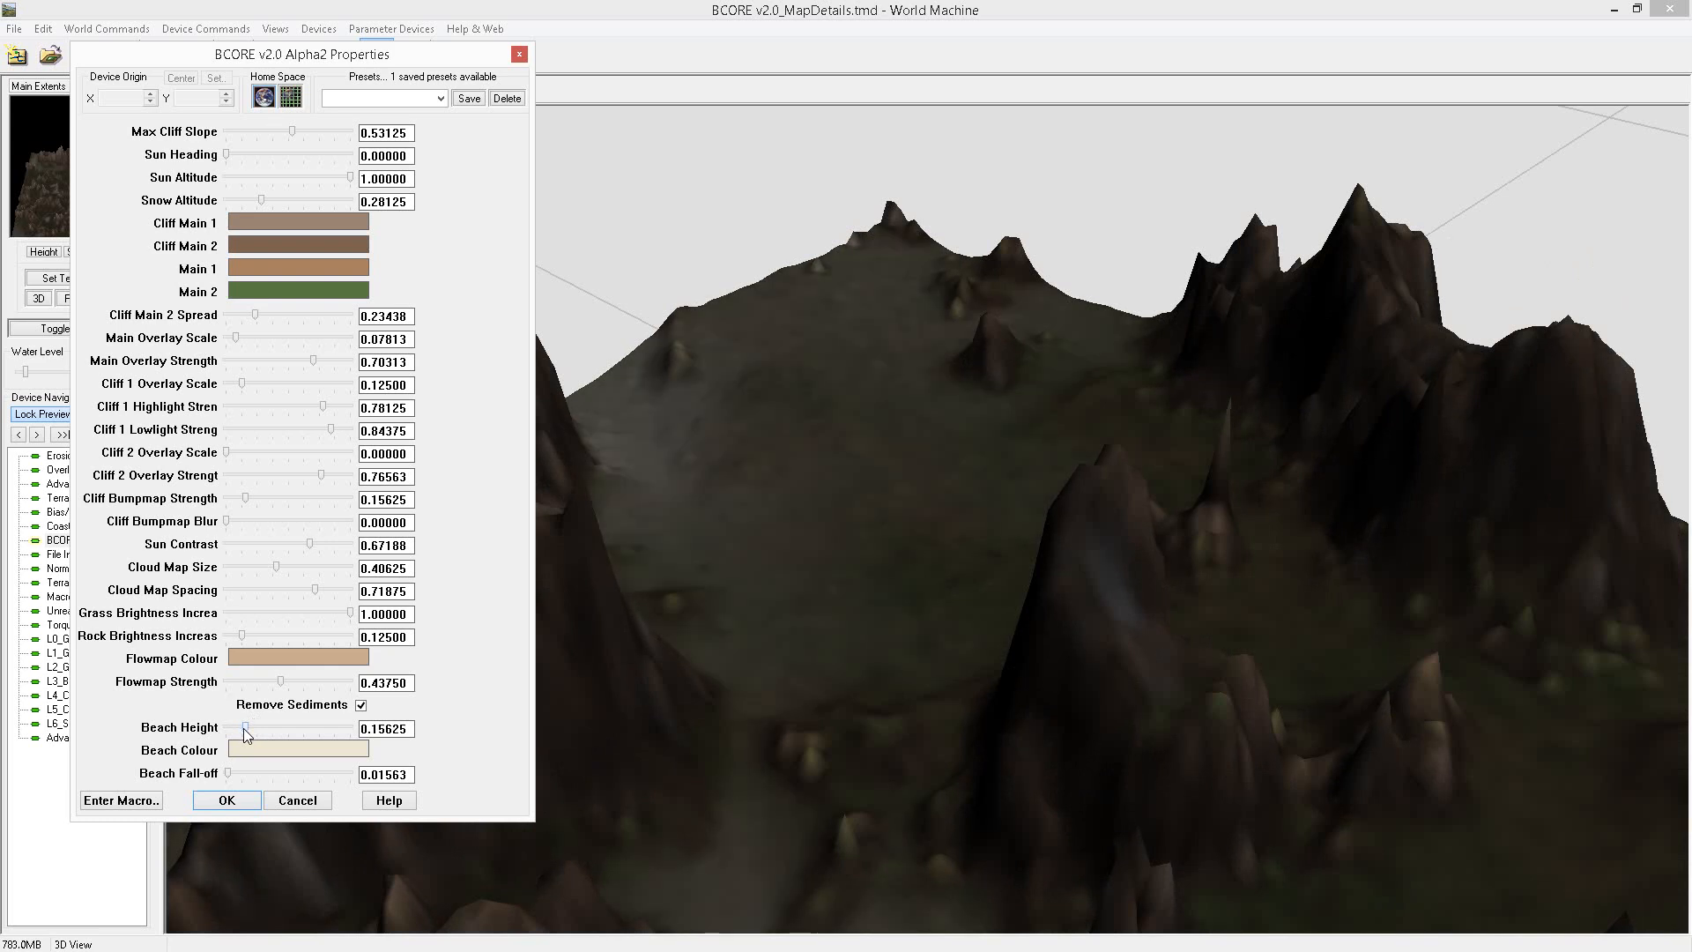
left_click(226, 800)
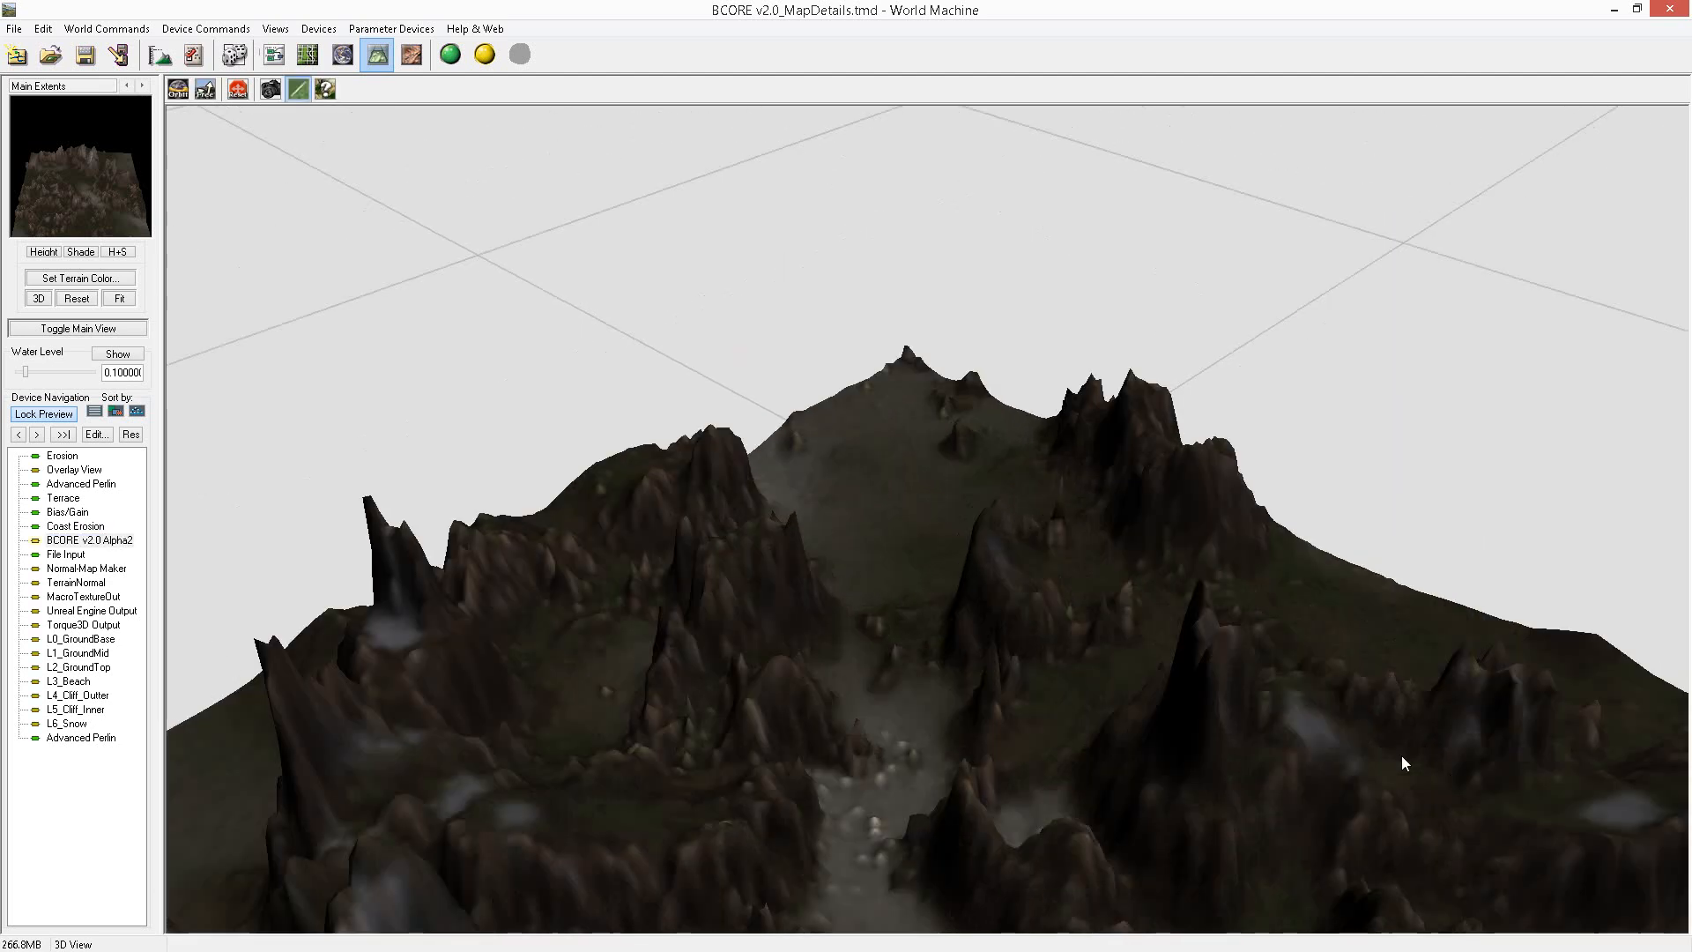
Inspect the rebuilt terrain's beach areas, valleys and snowy peaks from close up and from several angles.
left_click_drag(1389, 765, 879, 910)
left_click_drag(981, 793, 978, 499)
left_click_drag(922, 707, 605, 467)
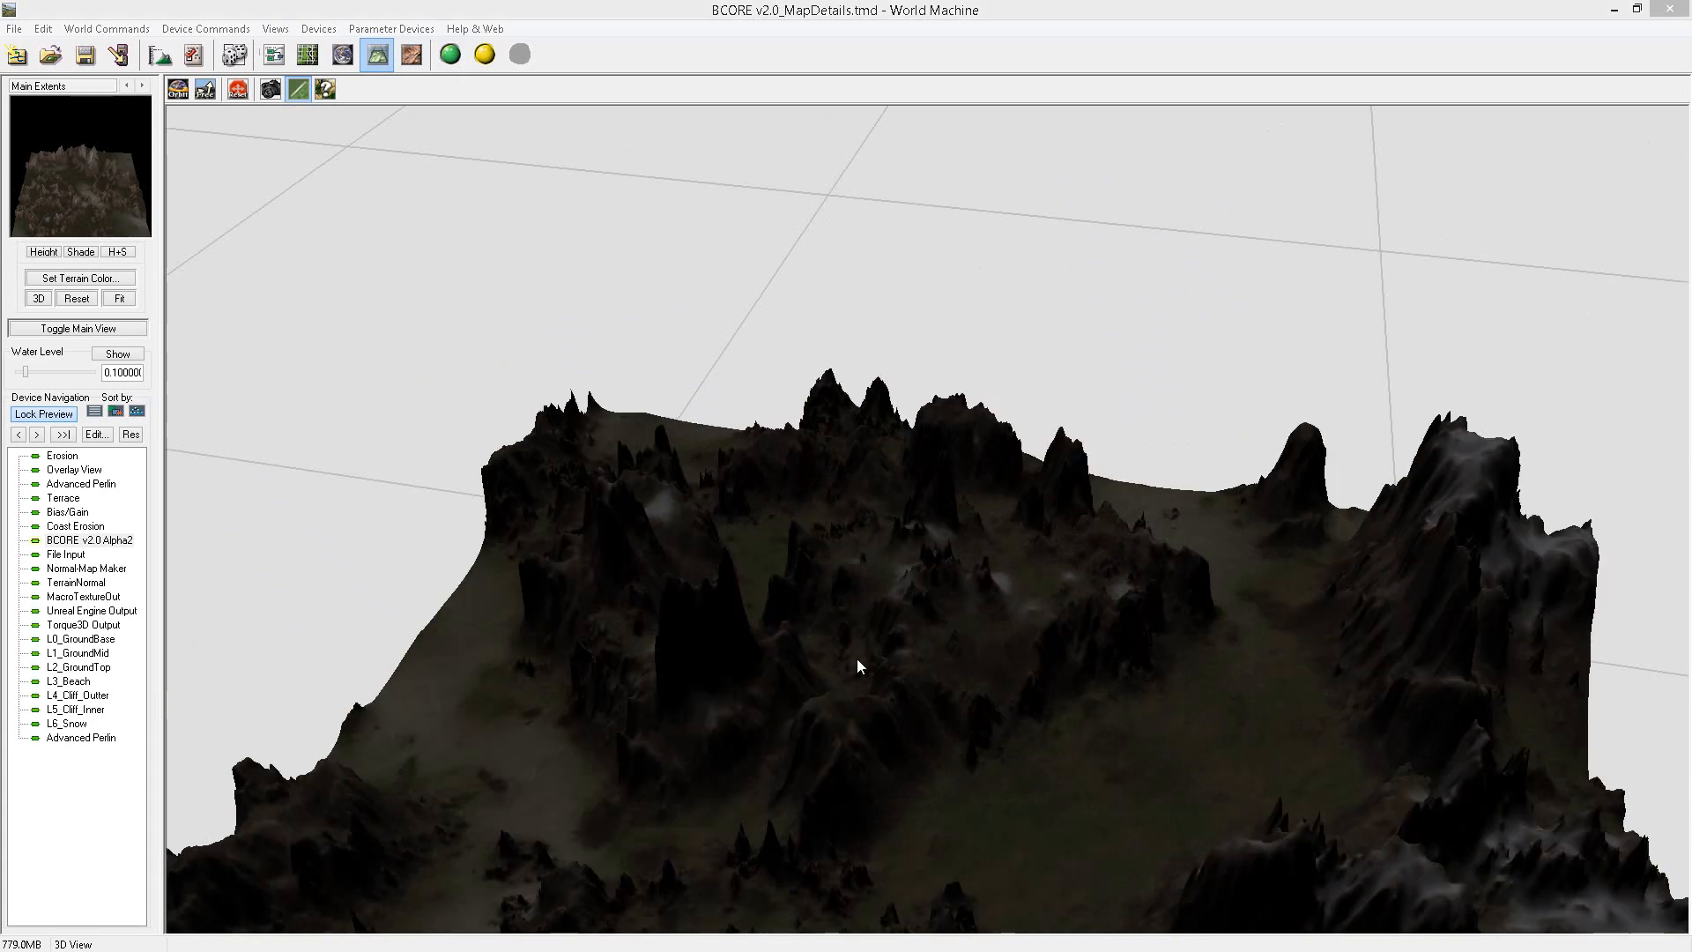
right_click_drag(881, 664, 920, 633)
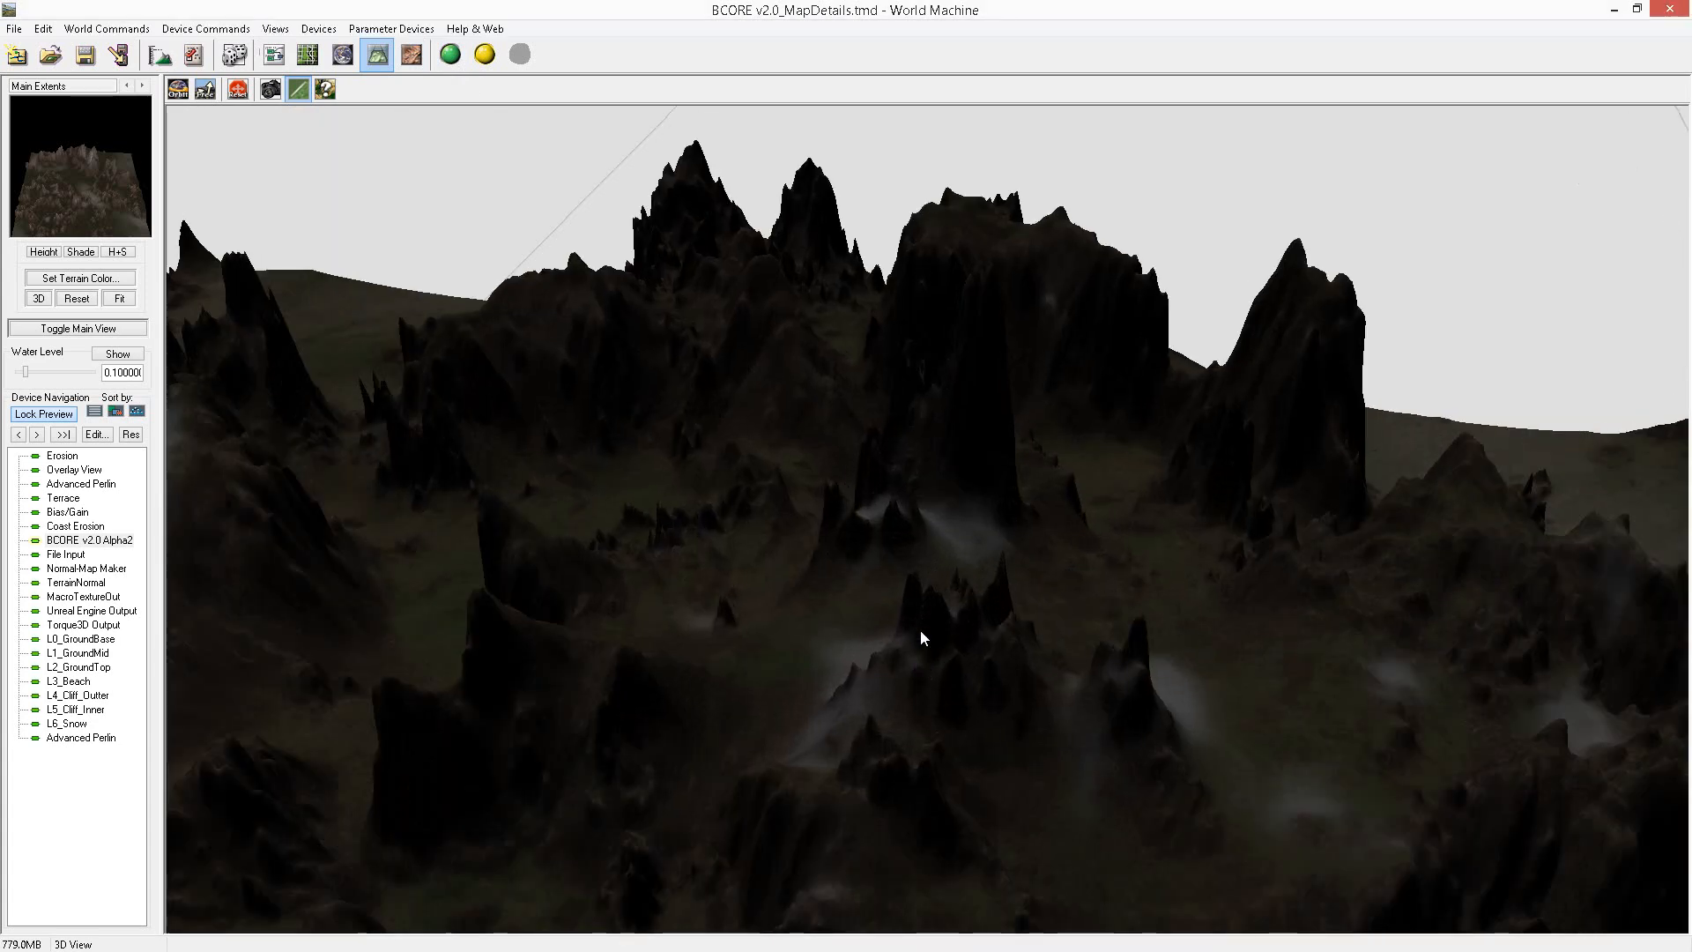
left_click_drag(971, 716, 522, 745)
left_click_drag(690, 674, 524, 690)
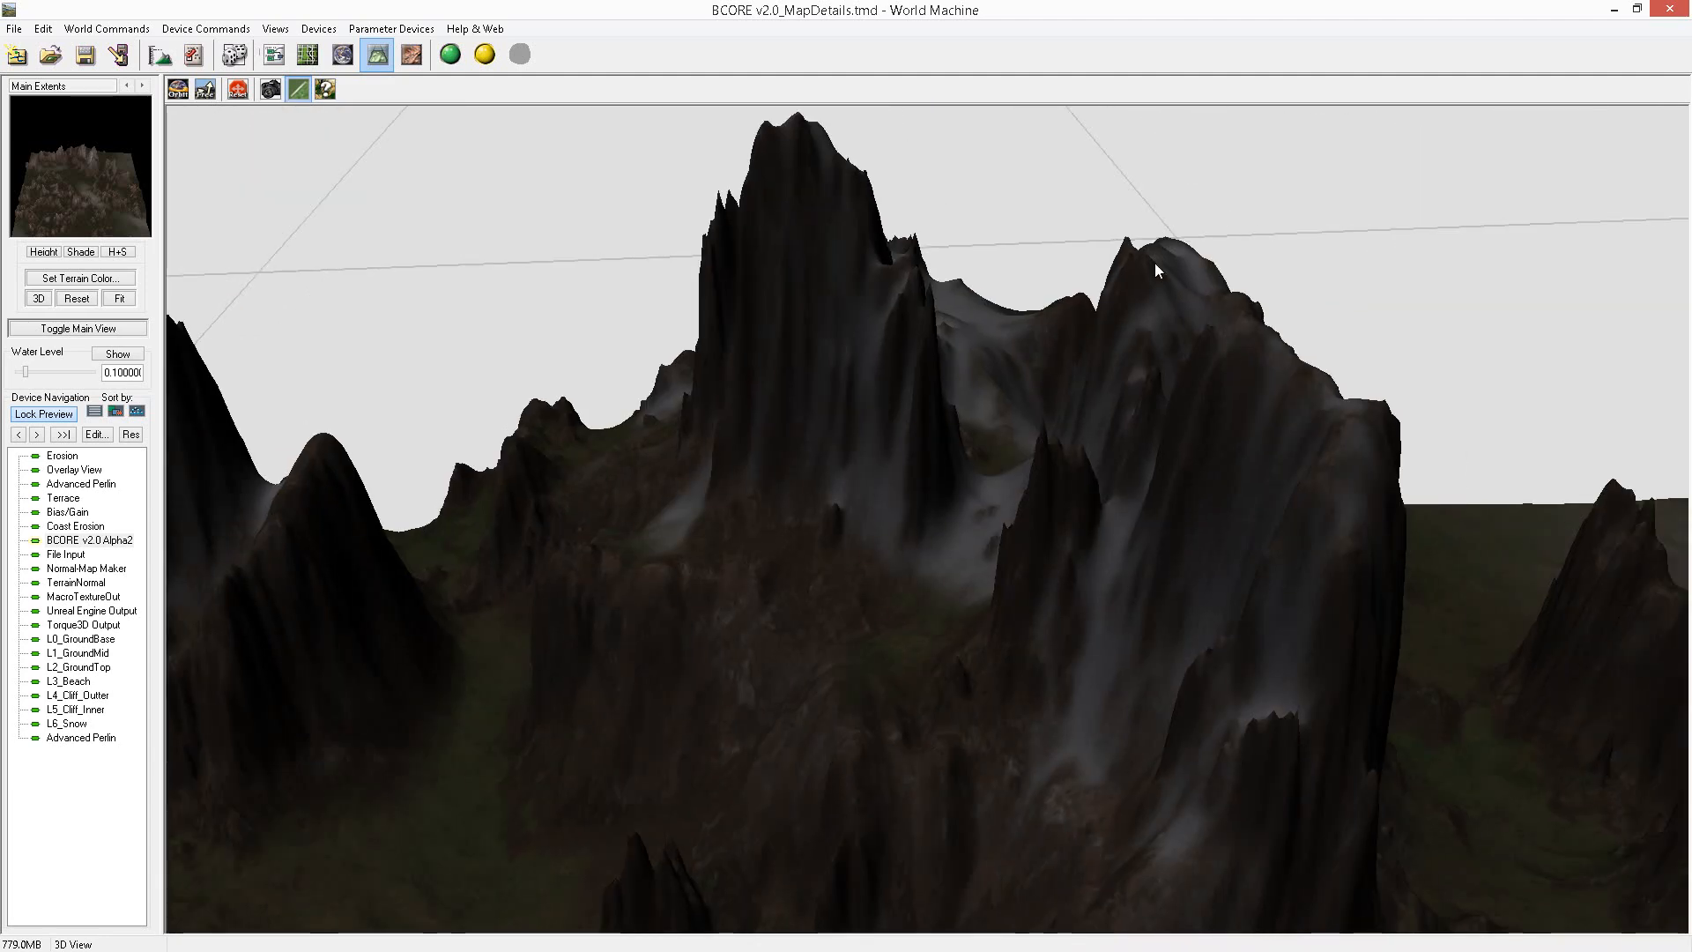
left_click_drag(1260, 720, 1050, 732)
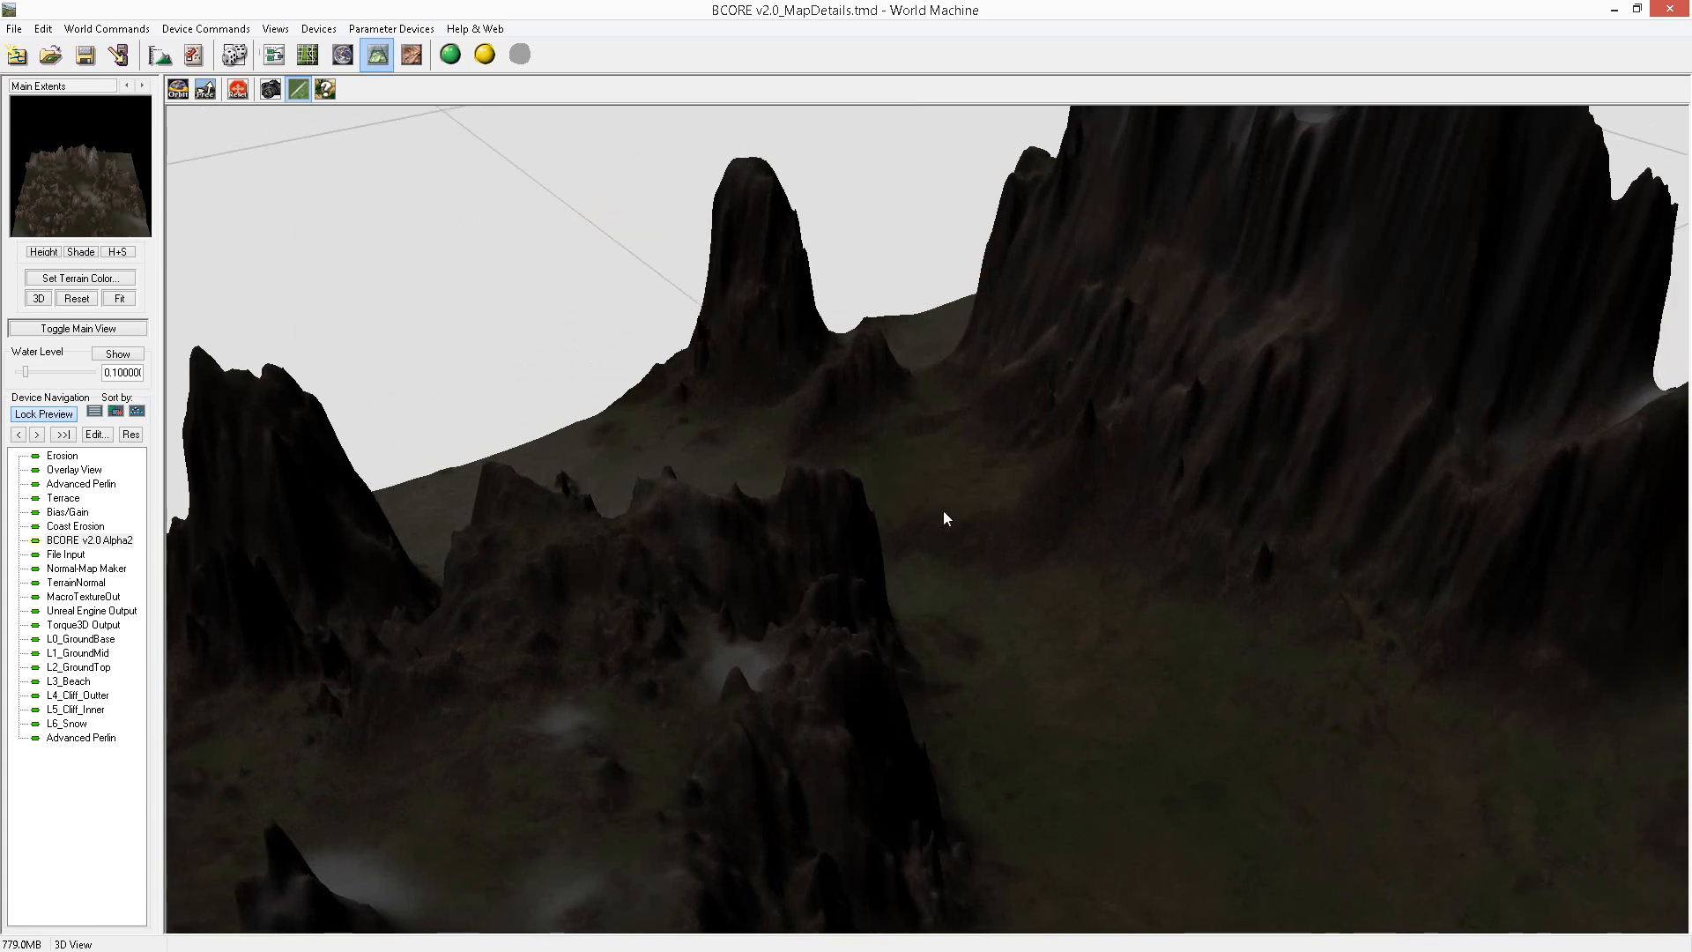
left_click_drag(945, 519, 830, 564)
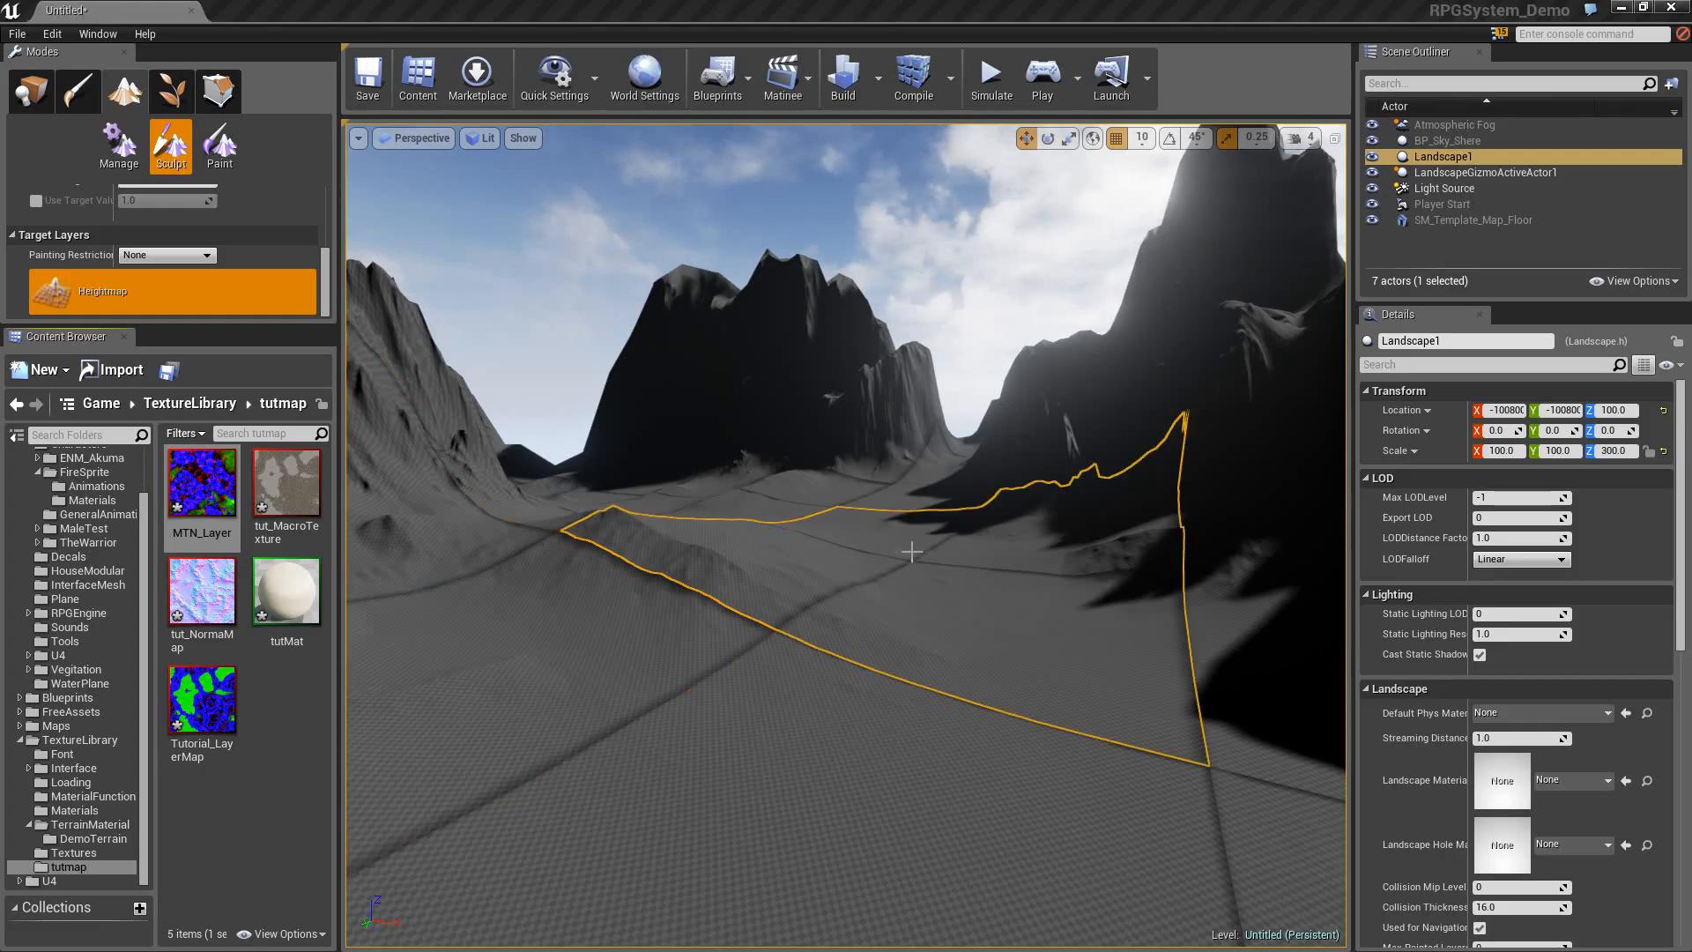
Switch to Unreal Editor and import _MacroTexture and _NormaMap into the tutmap folder, accepting the non-power-of-two textures.
right_click(691, 602)
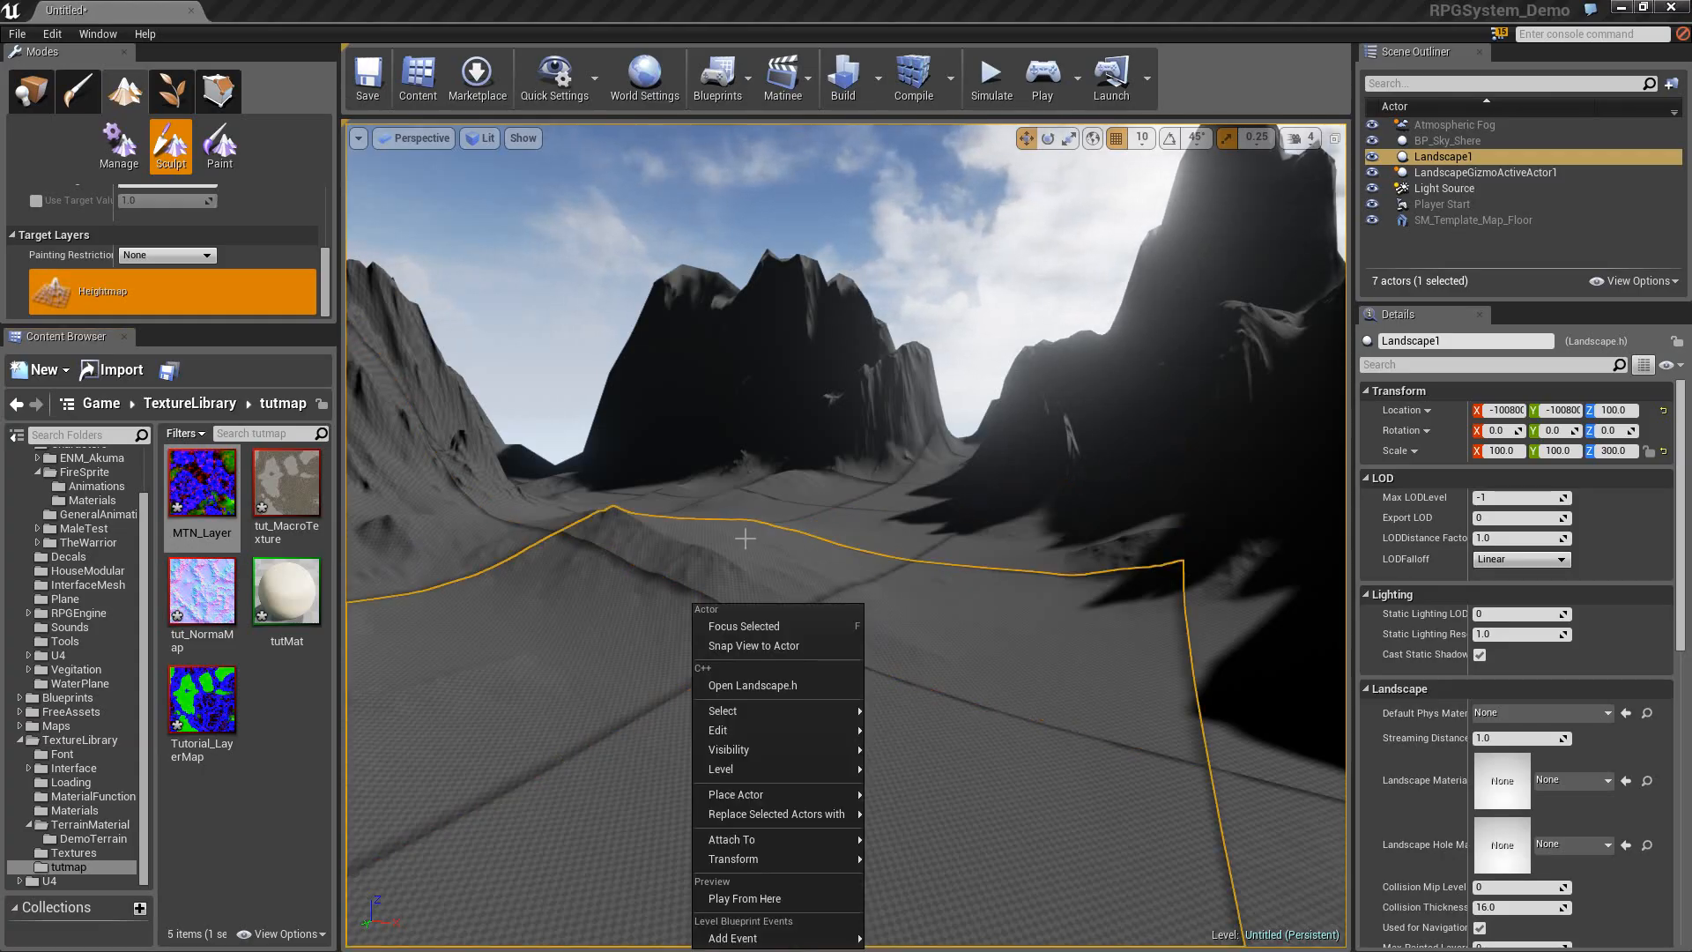
mouse_move(774, 521)
right_mouse_down()
mouse_move(775, 600)
mouse_move(736, 352)
mouse_move(458, 573)
mouse_move(352, 520)
mouse_move(494, 507)
mouse_move(353, 512)
mouse_move(755, 518)
right_mouse_up()
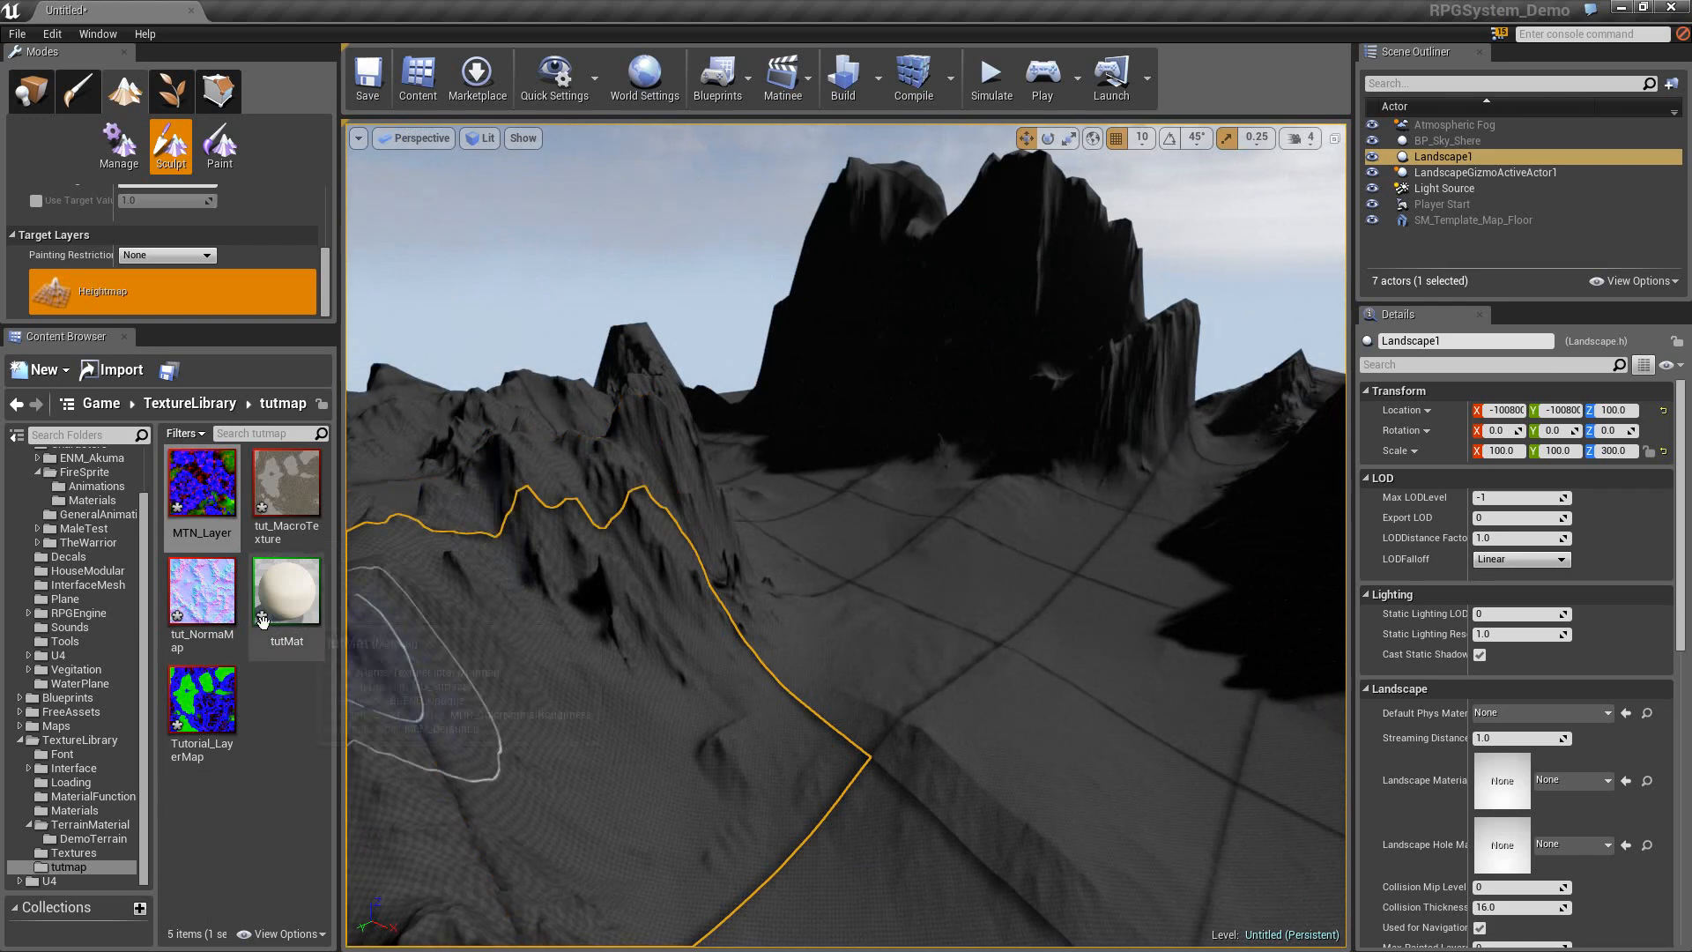
left_click(231, 724)
left_click(262, 751)
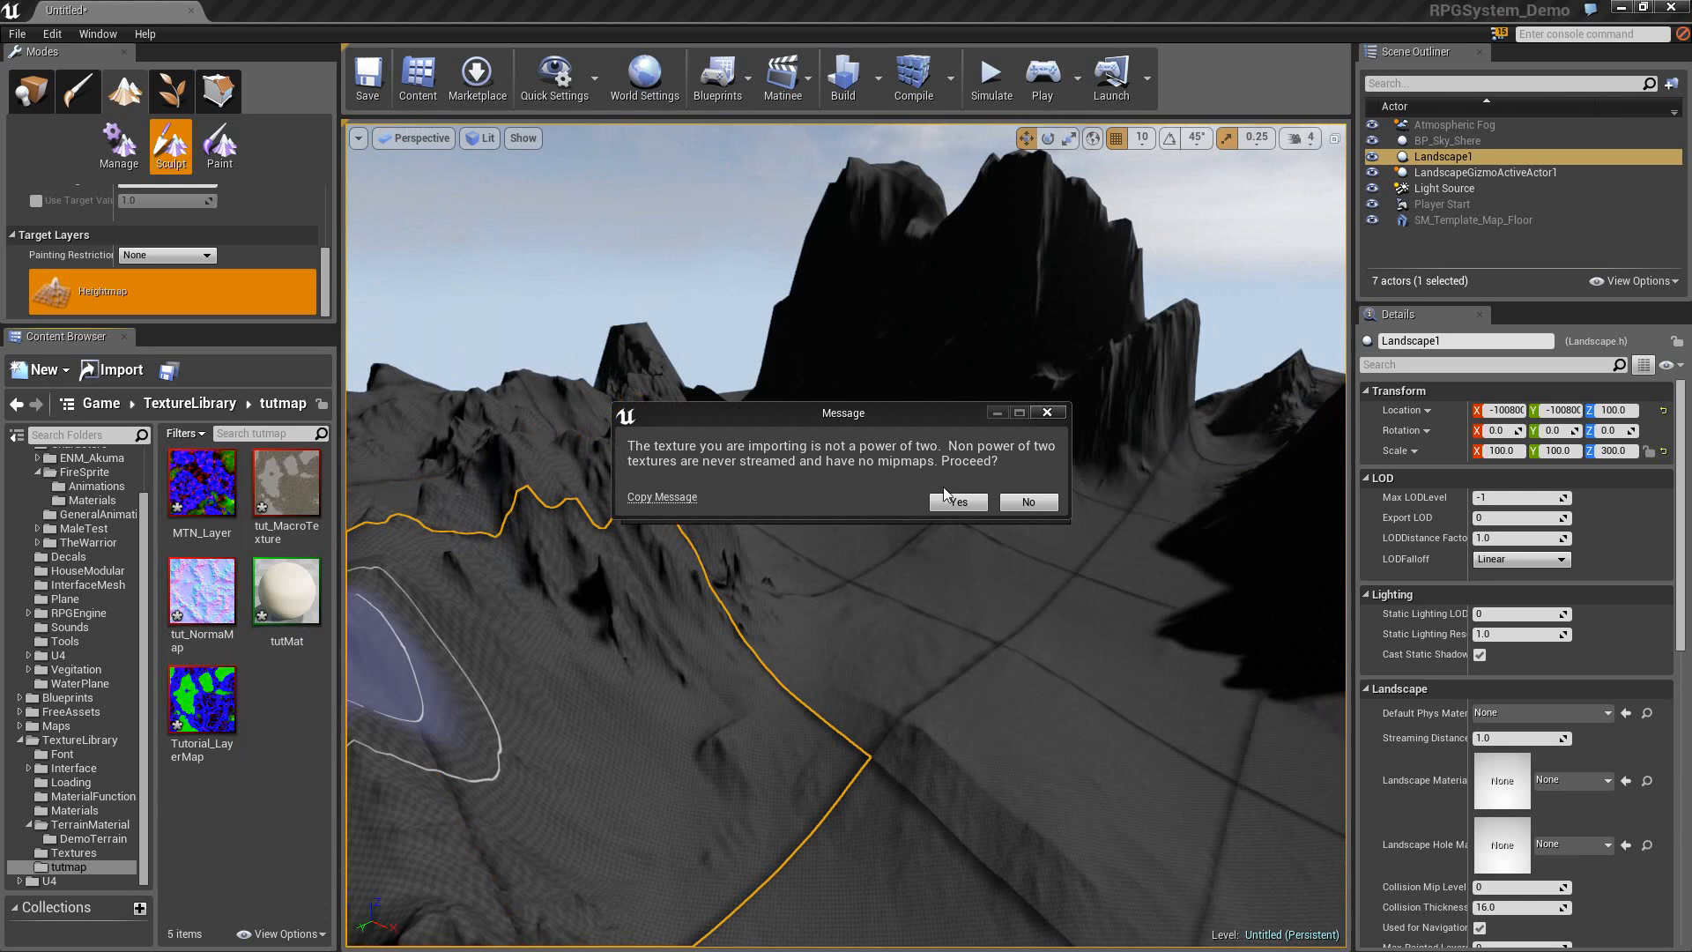
left_click(952, 501)
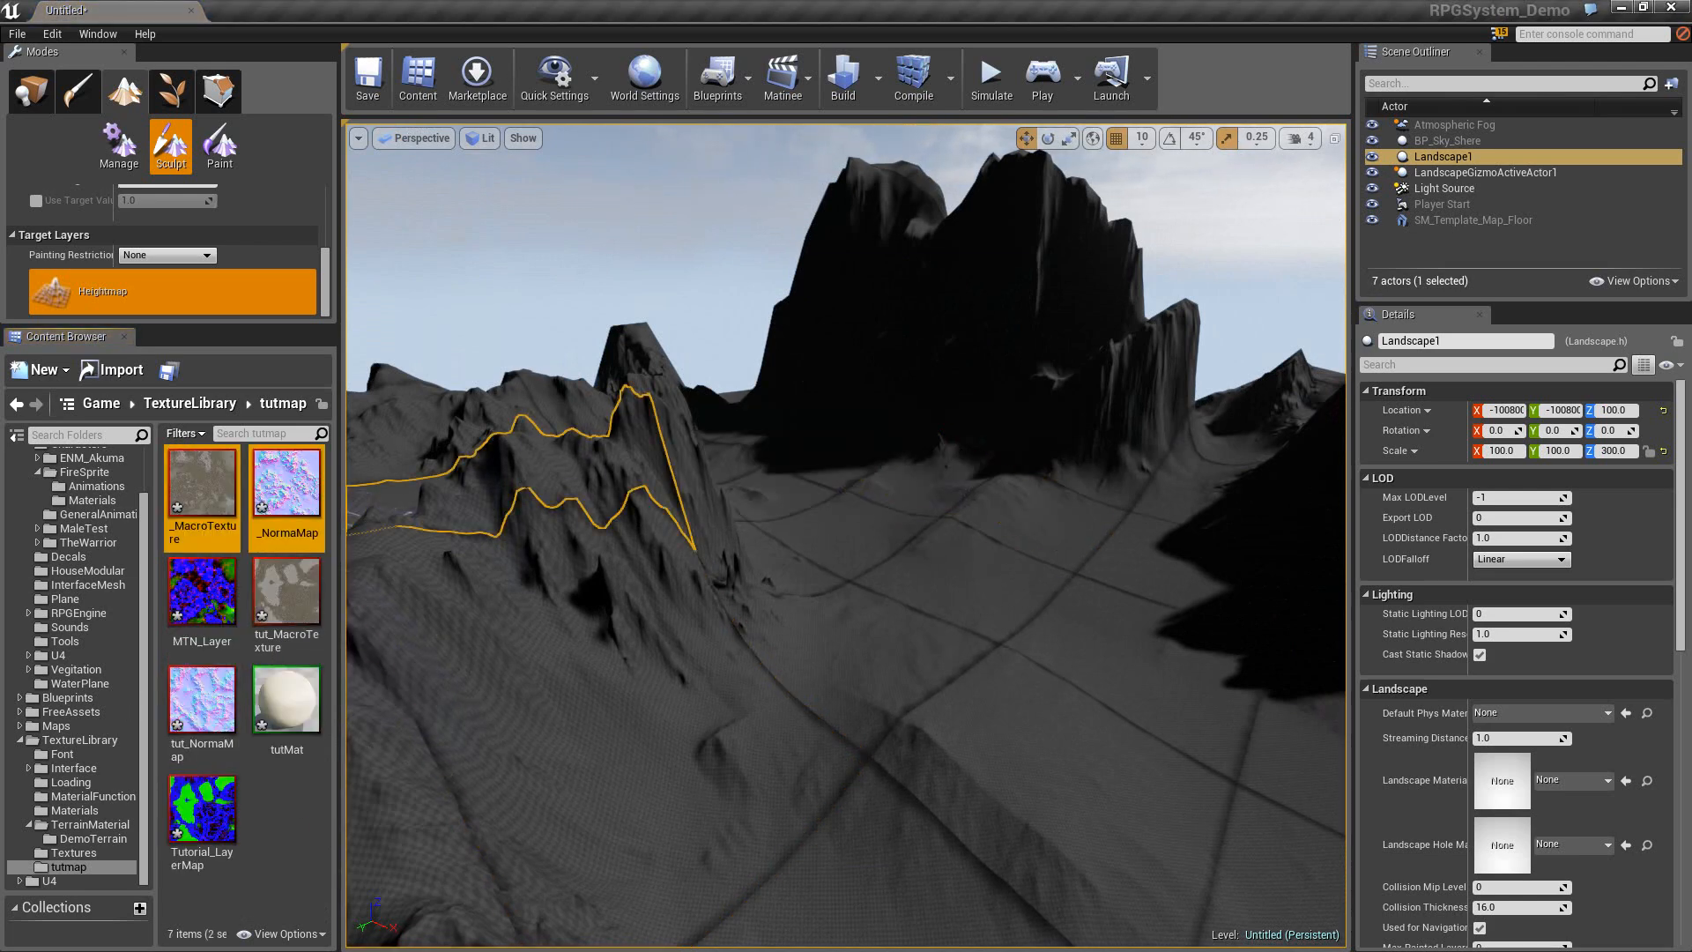
Open the tutMat material and shrink its editor window so the texture assets in the tutmap folder remain reachable.
left_click(200, 473)
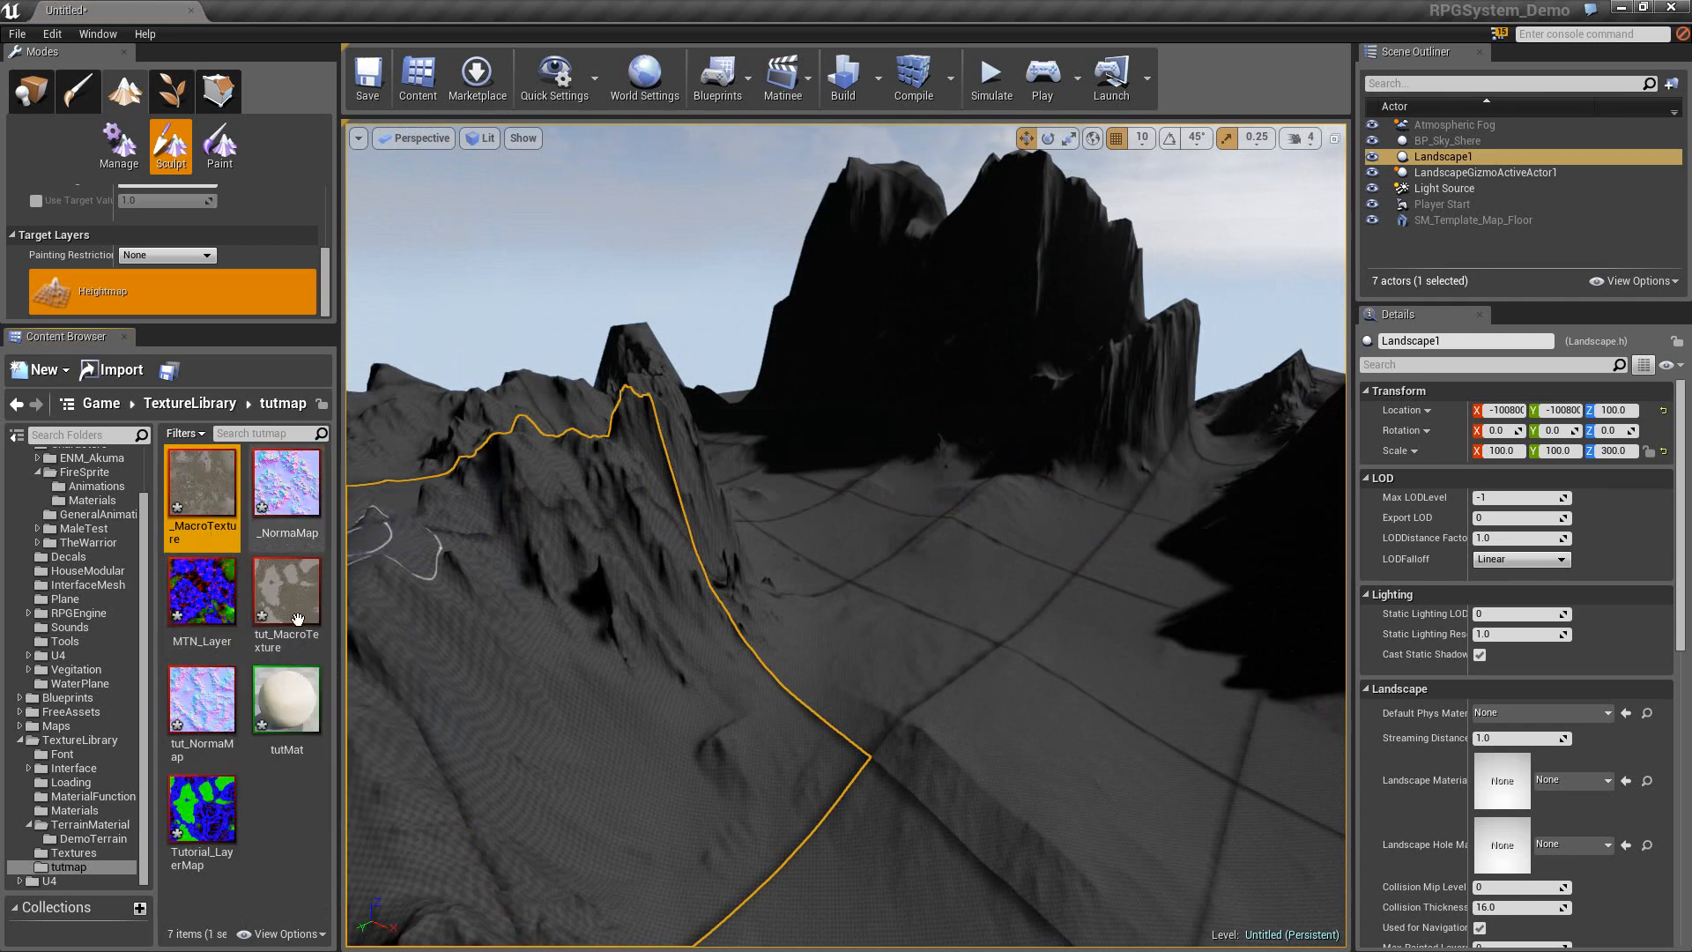
left_click(293, 806)
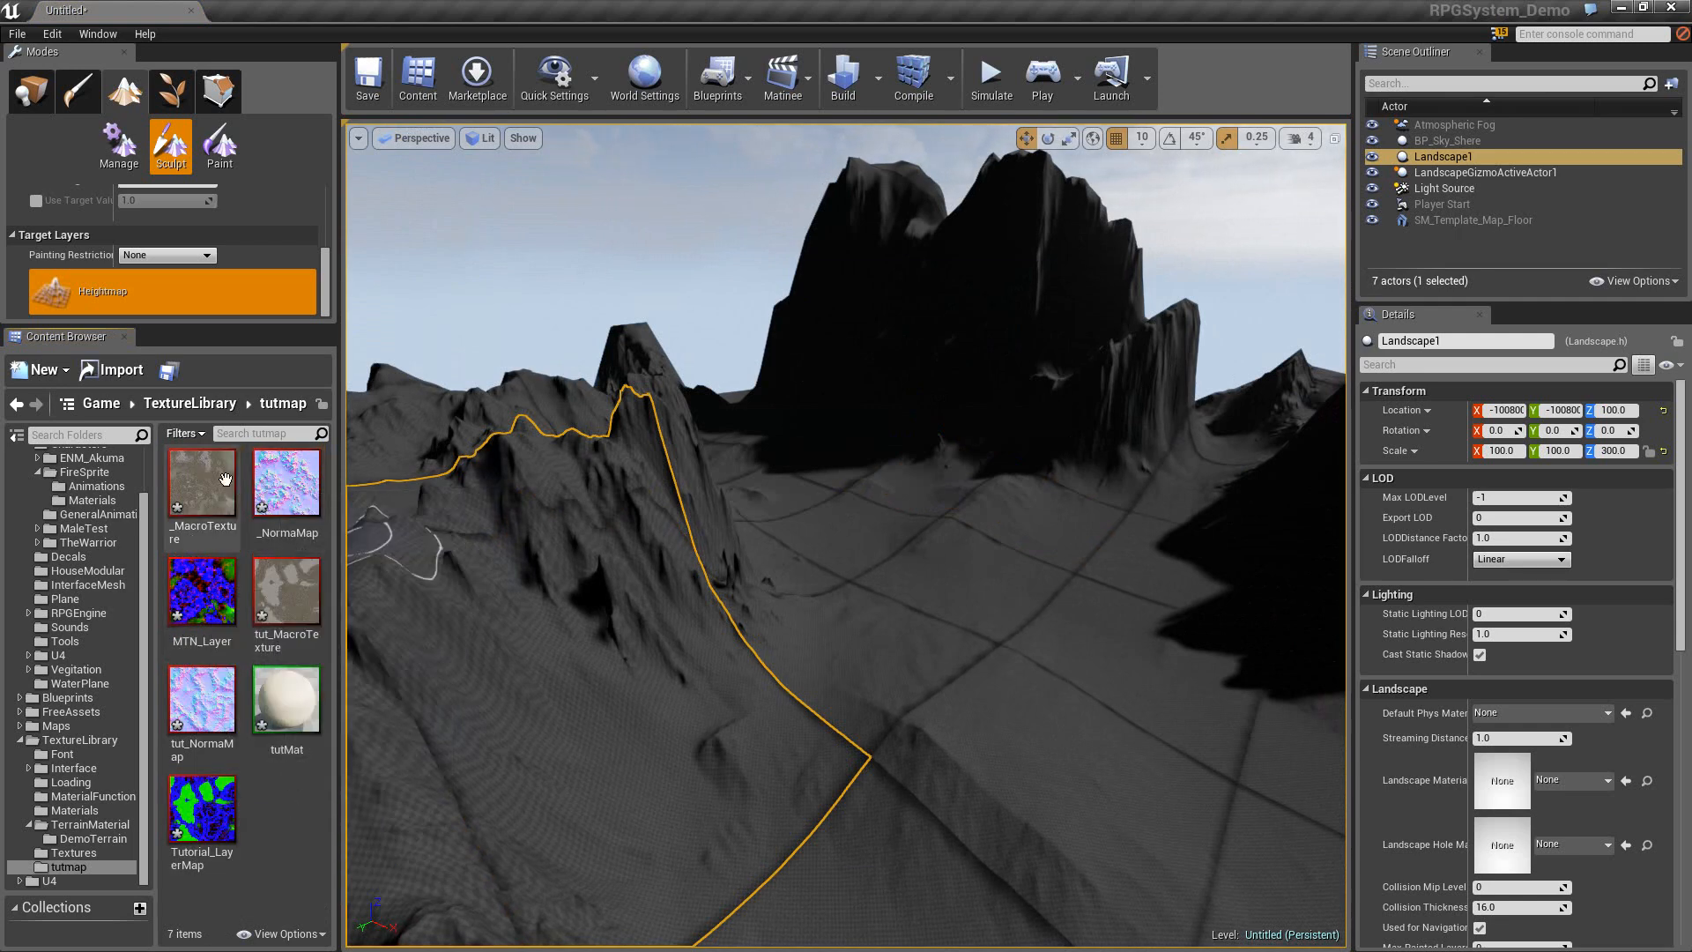
left_click(287, 489)
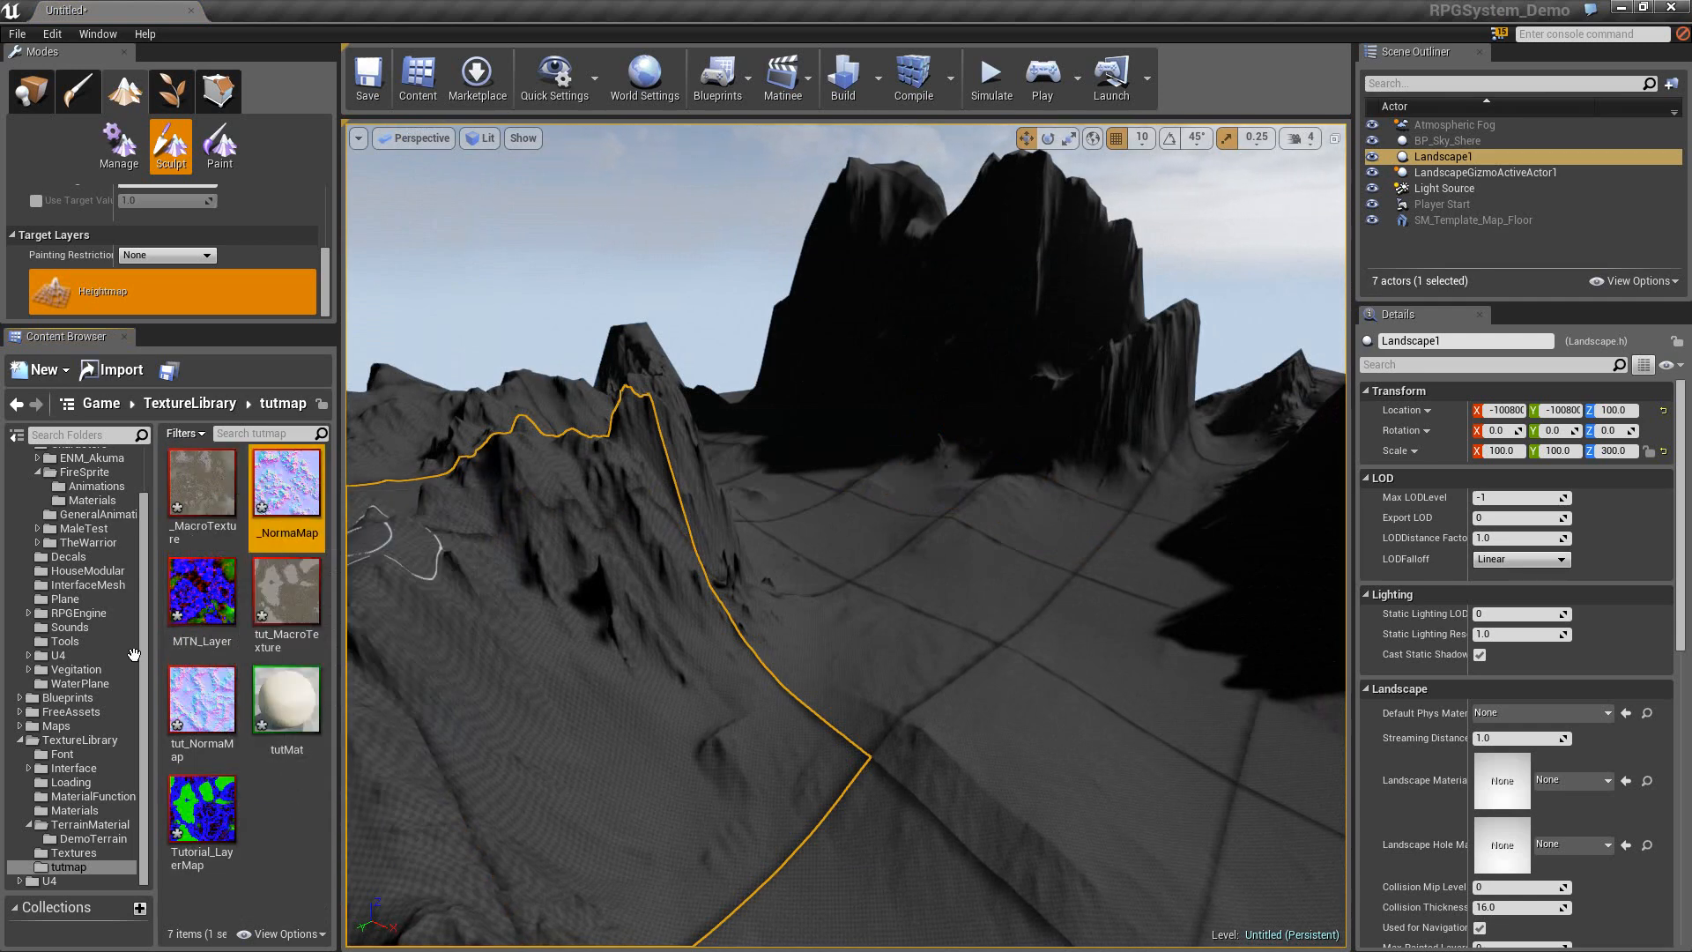
left_click(301, 714)
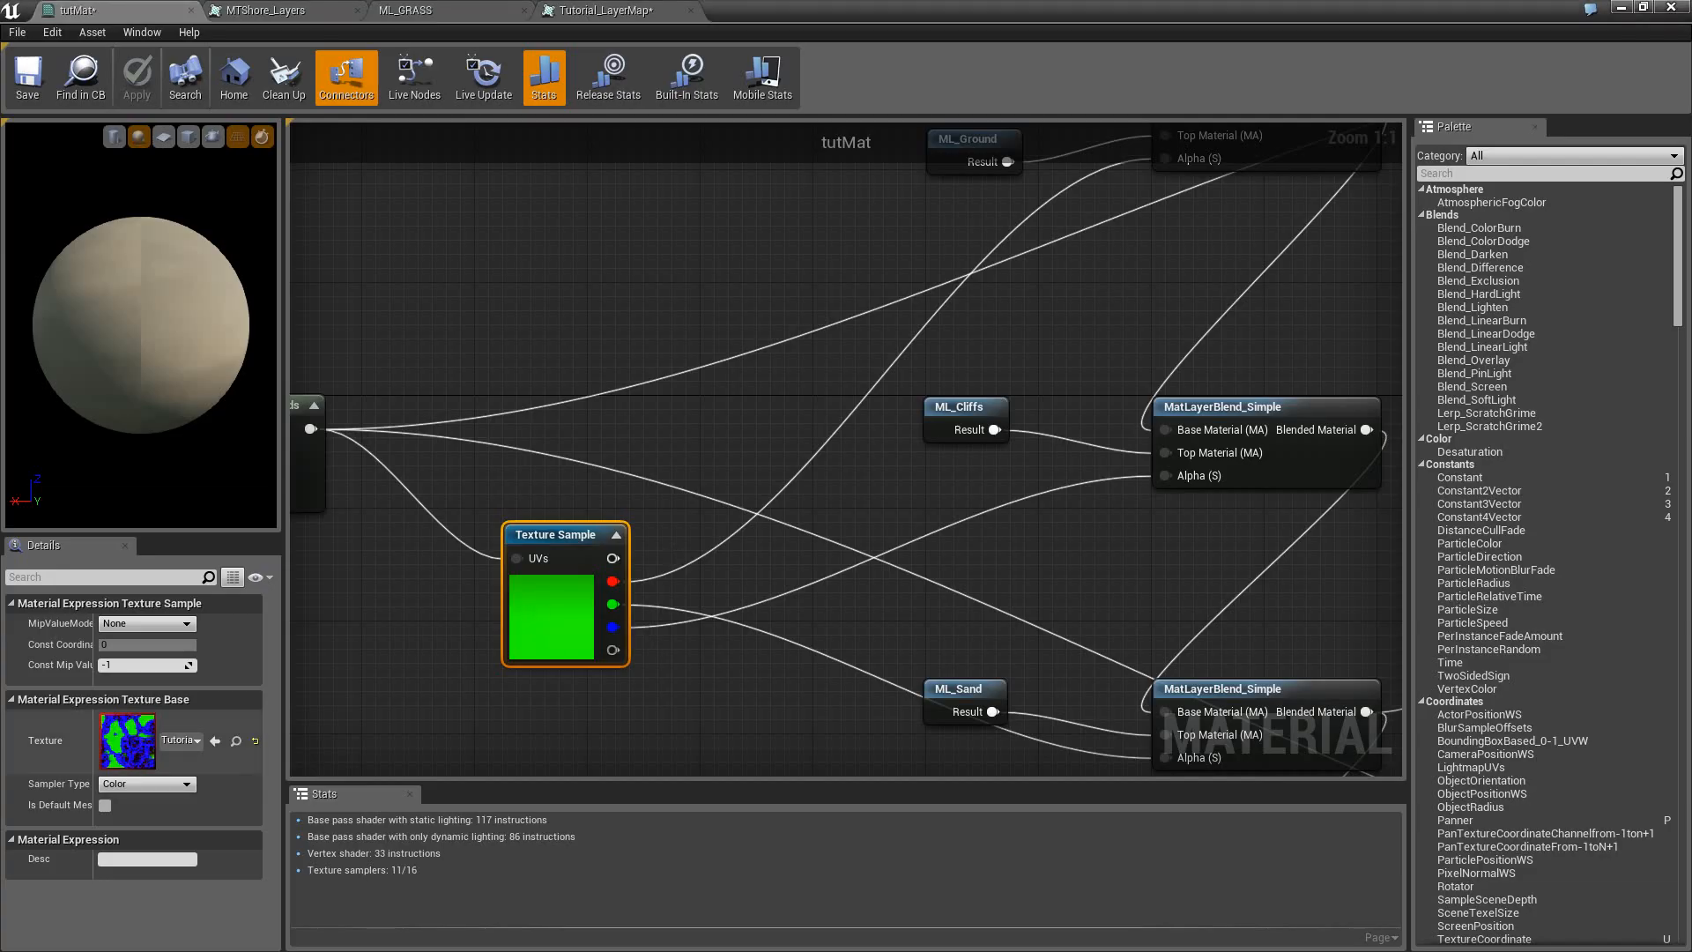
double_click(344, 8)
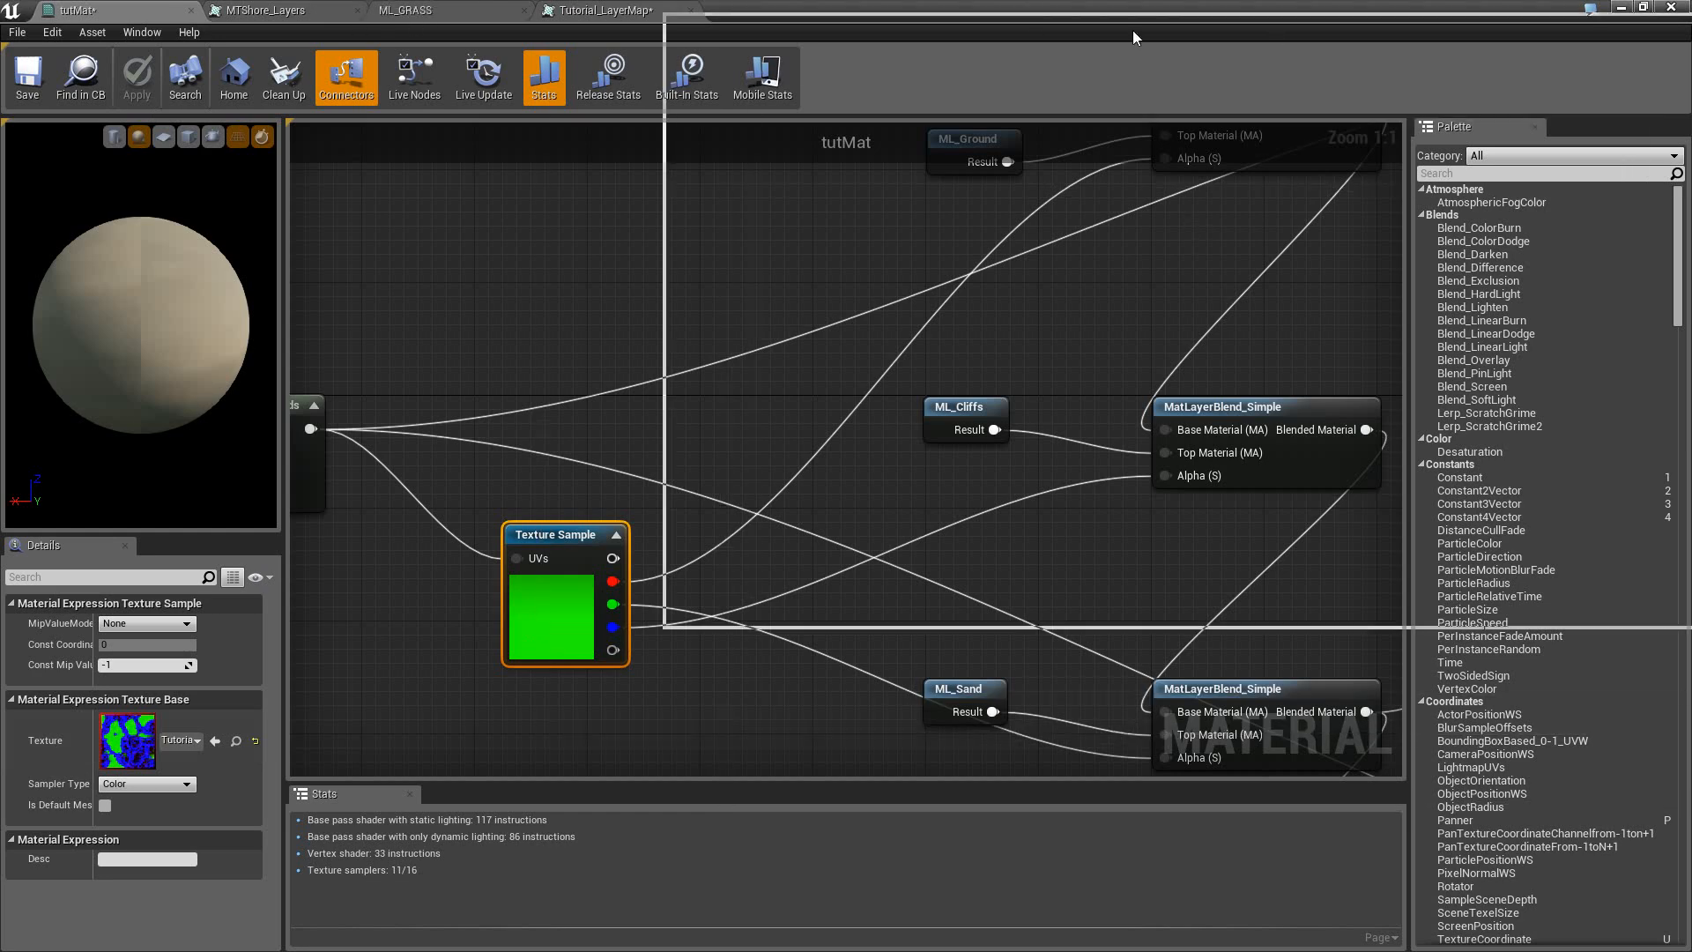
Assign the MTN_Layer texture to the layer mask Texture Sample that drives the material layer blends.
left_click(201, 599)
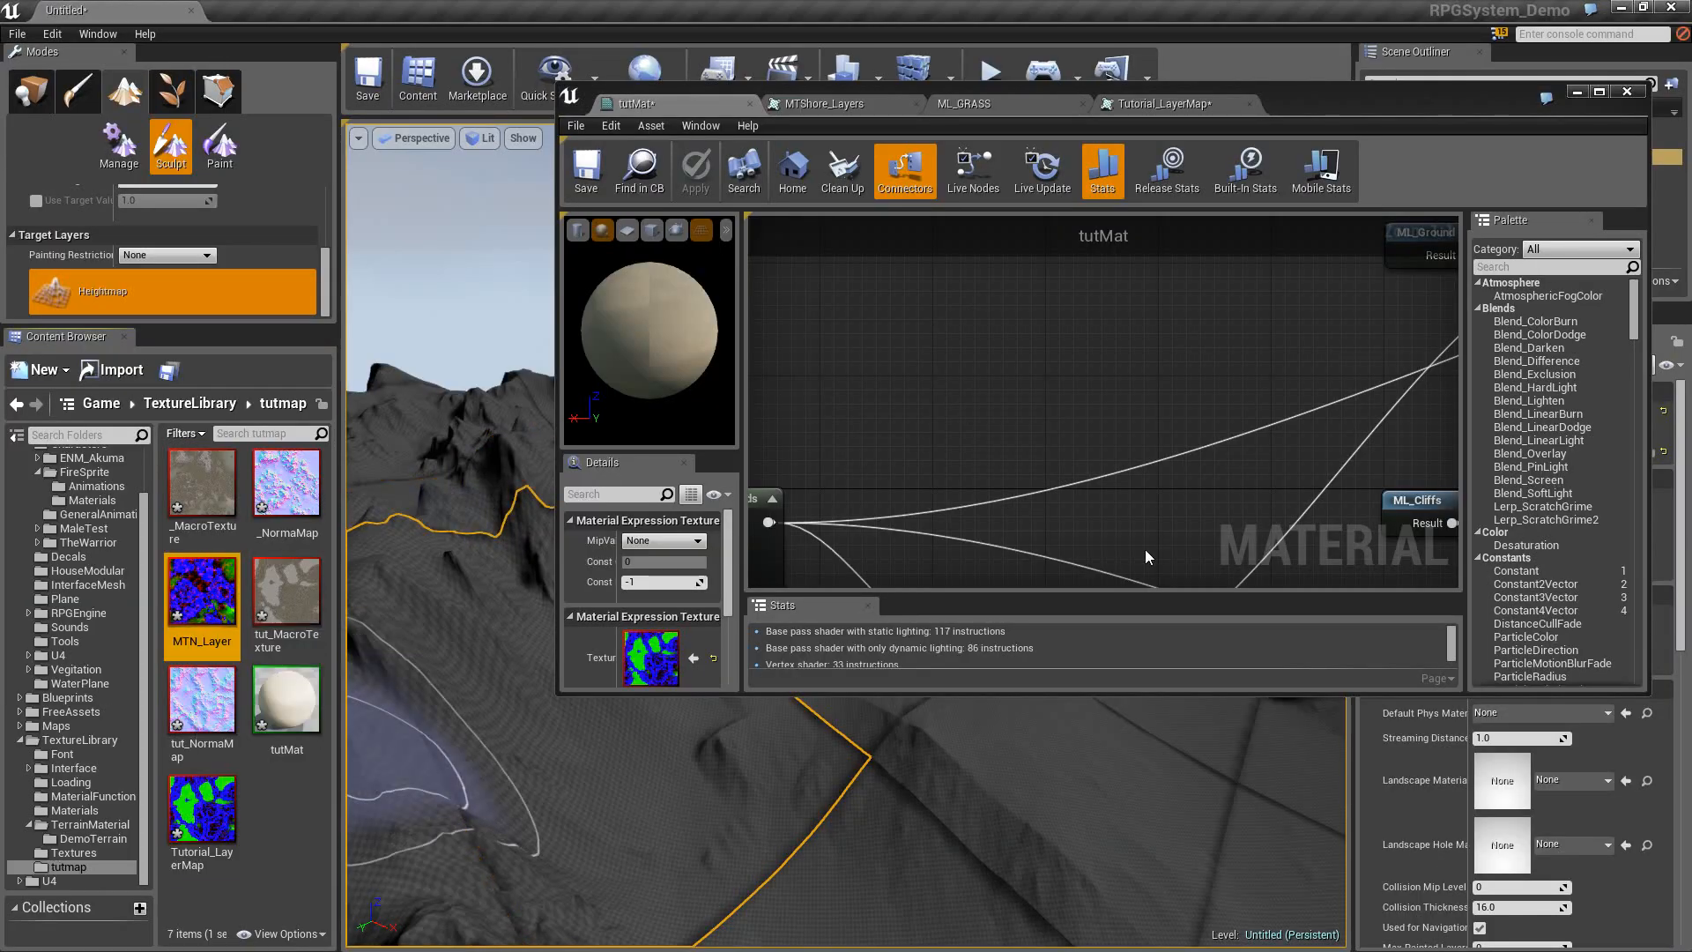
right_click_drag(1056, 519, 1071, 263)
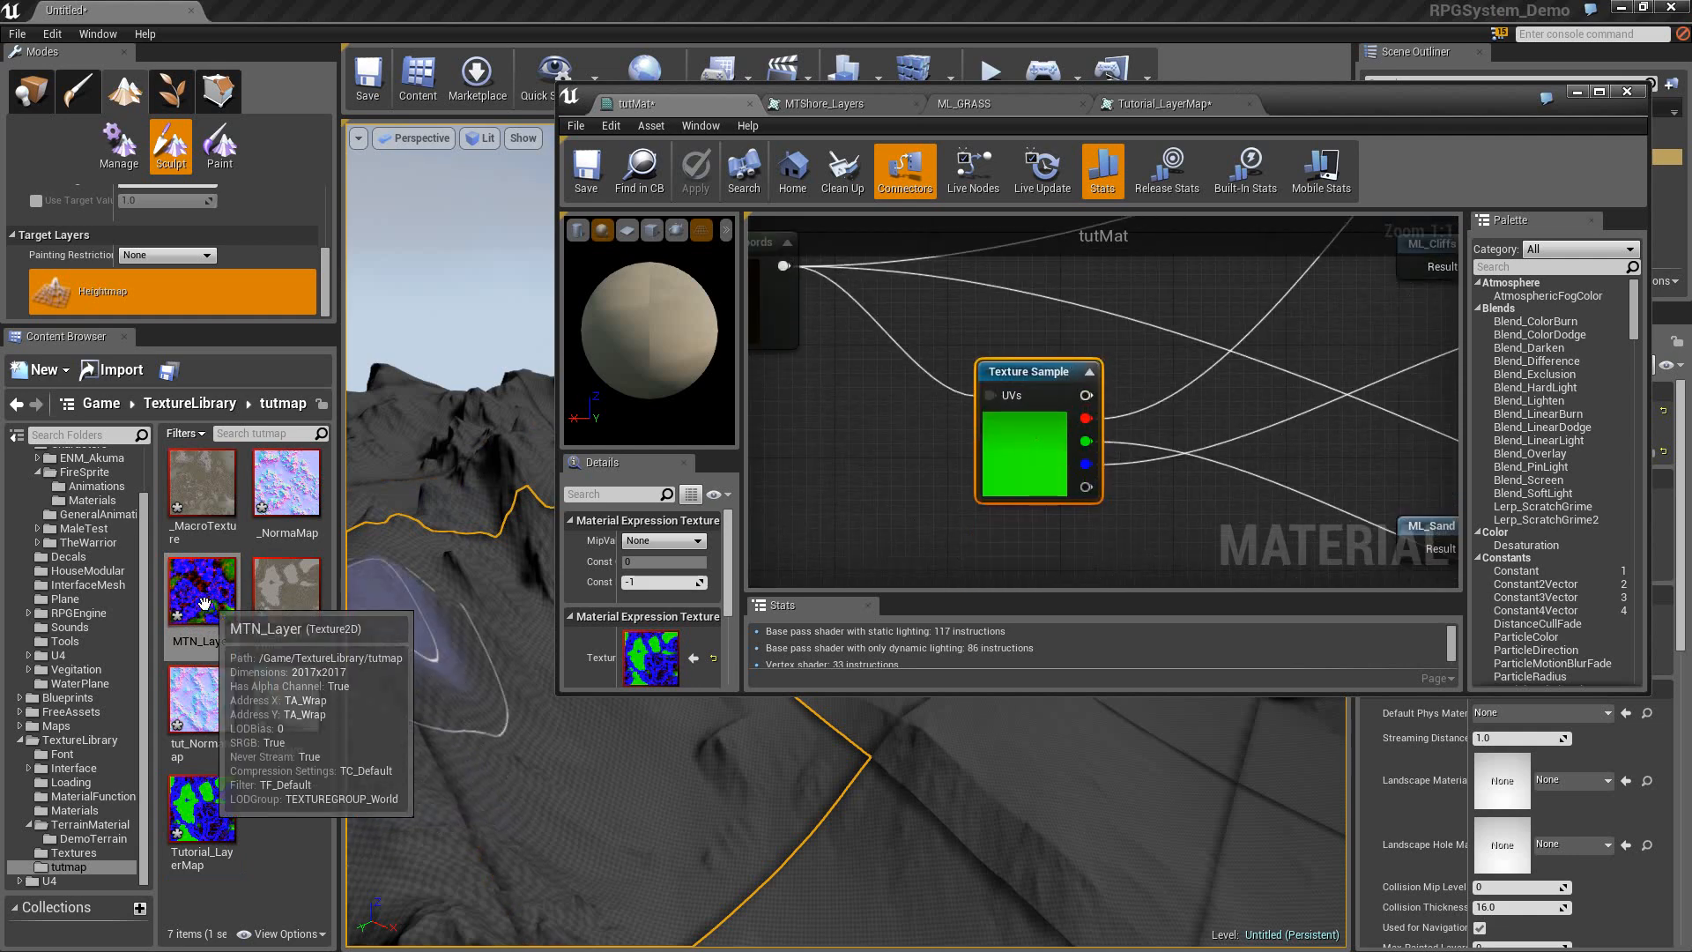
left_click_drag(202, 599, 658, 660)
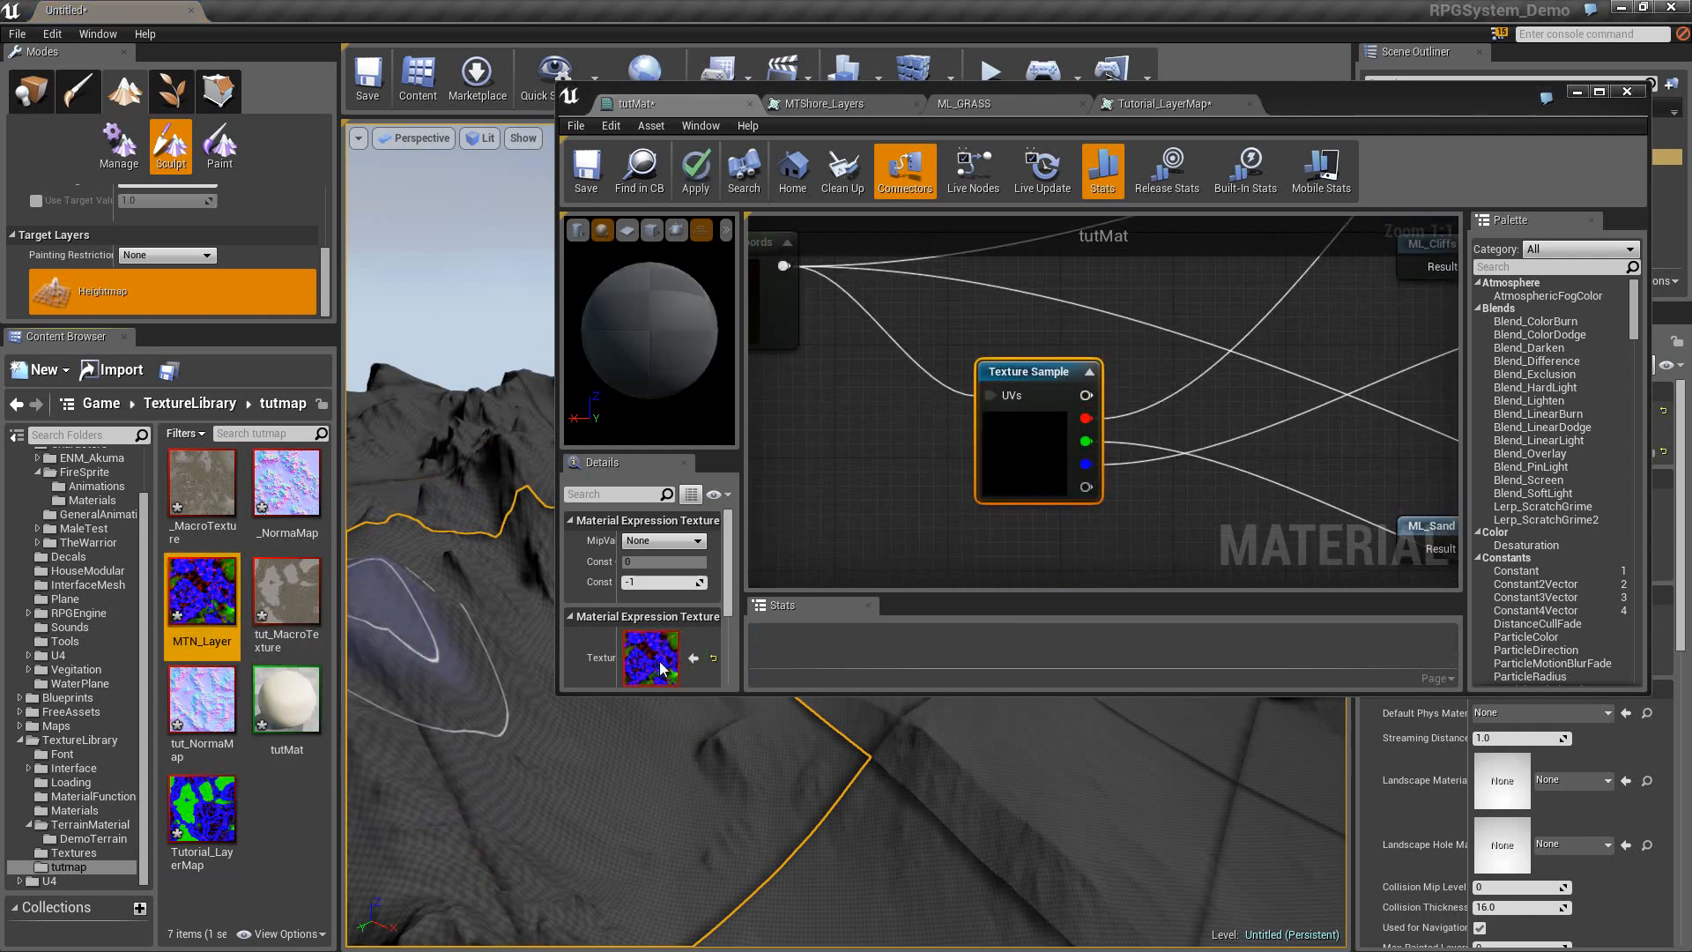
Assign the imported _MacroTexture to the macro color Texture Sample in tutMat.
left_click(838, 460)
right_click_drag(1070, 328, 885, 621)
right_click_drag(1356, 269, 1187, 354)
right_click_drag(1288, 440, 1455, 420)
left_click(1274, 349)
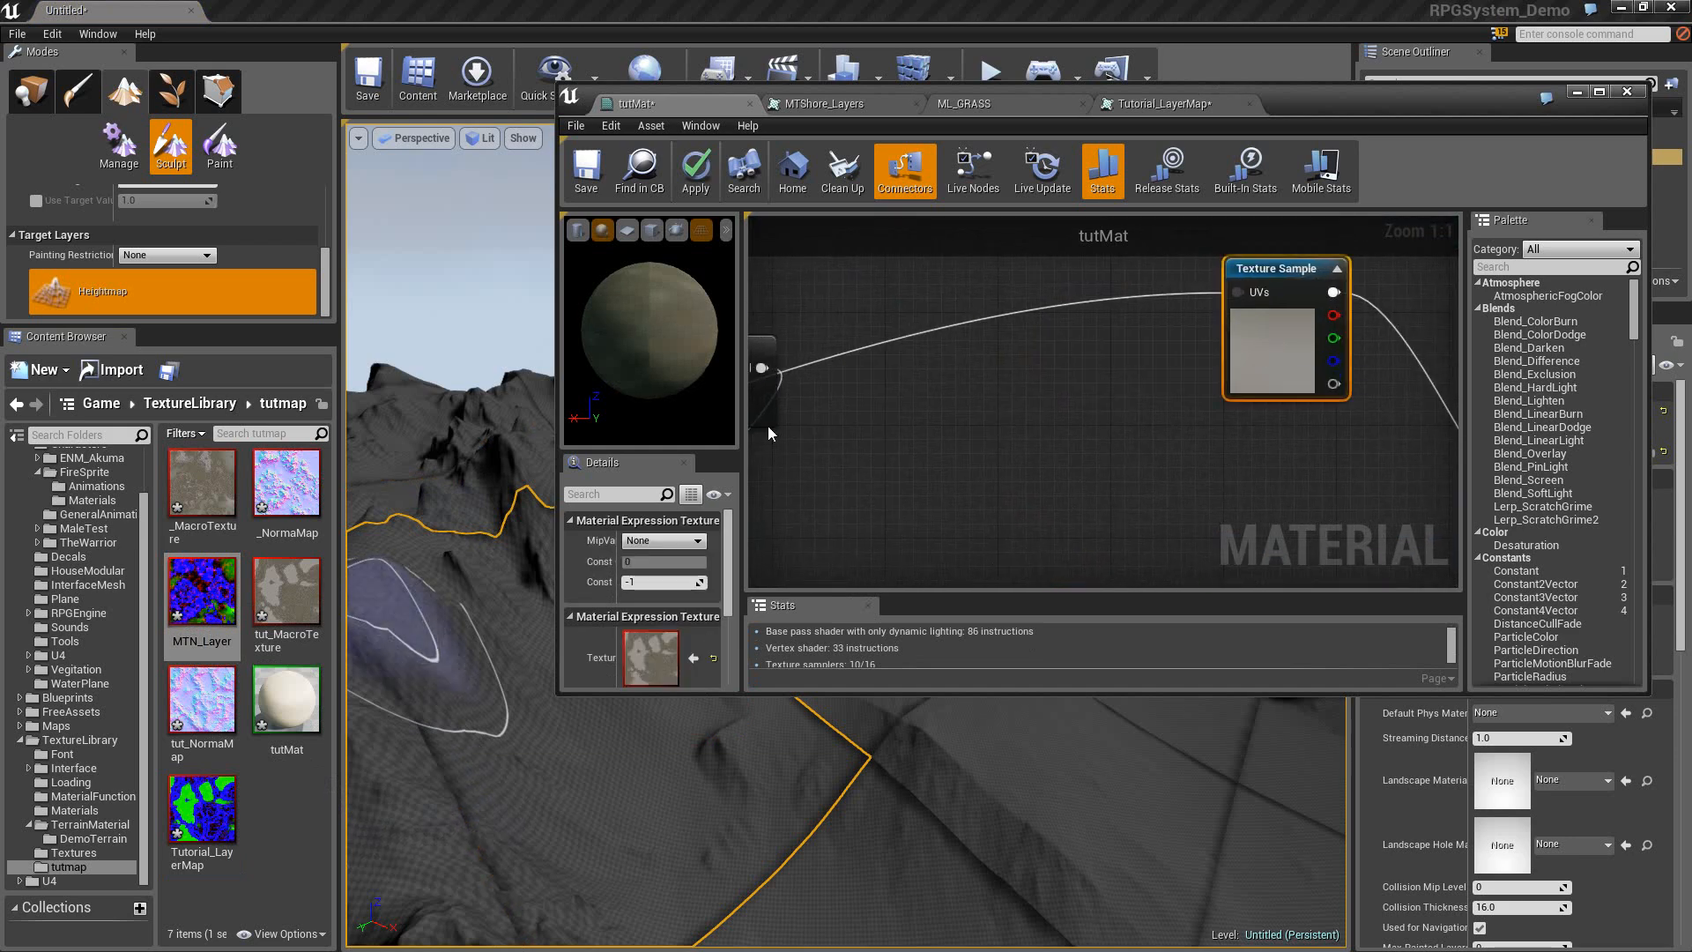
left_click(199, 481)
left_click_drag(200, 481, 692, 654)
Assign the imported _NormaMap texture to the normal map Texture Sample in tutMat.
scroll(1285, 491, "down", 4)
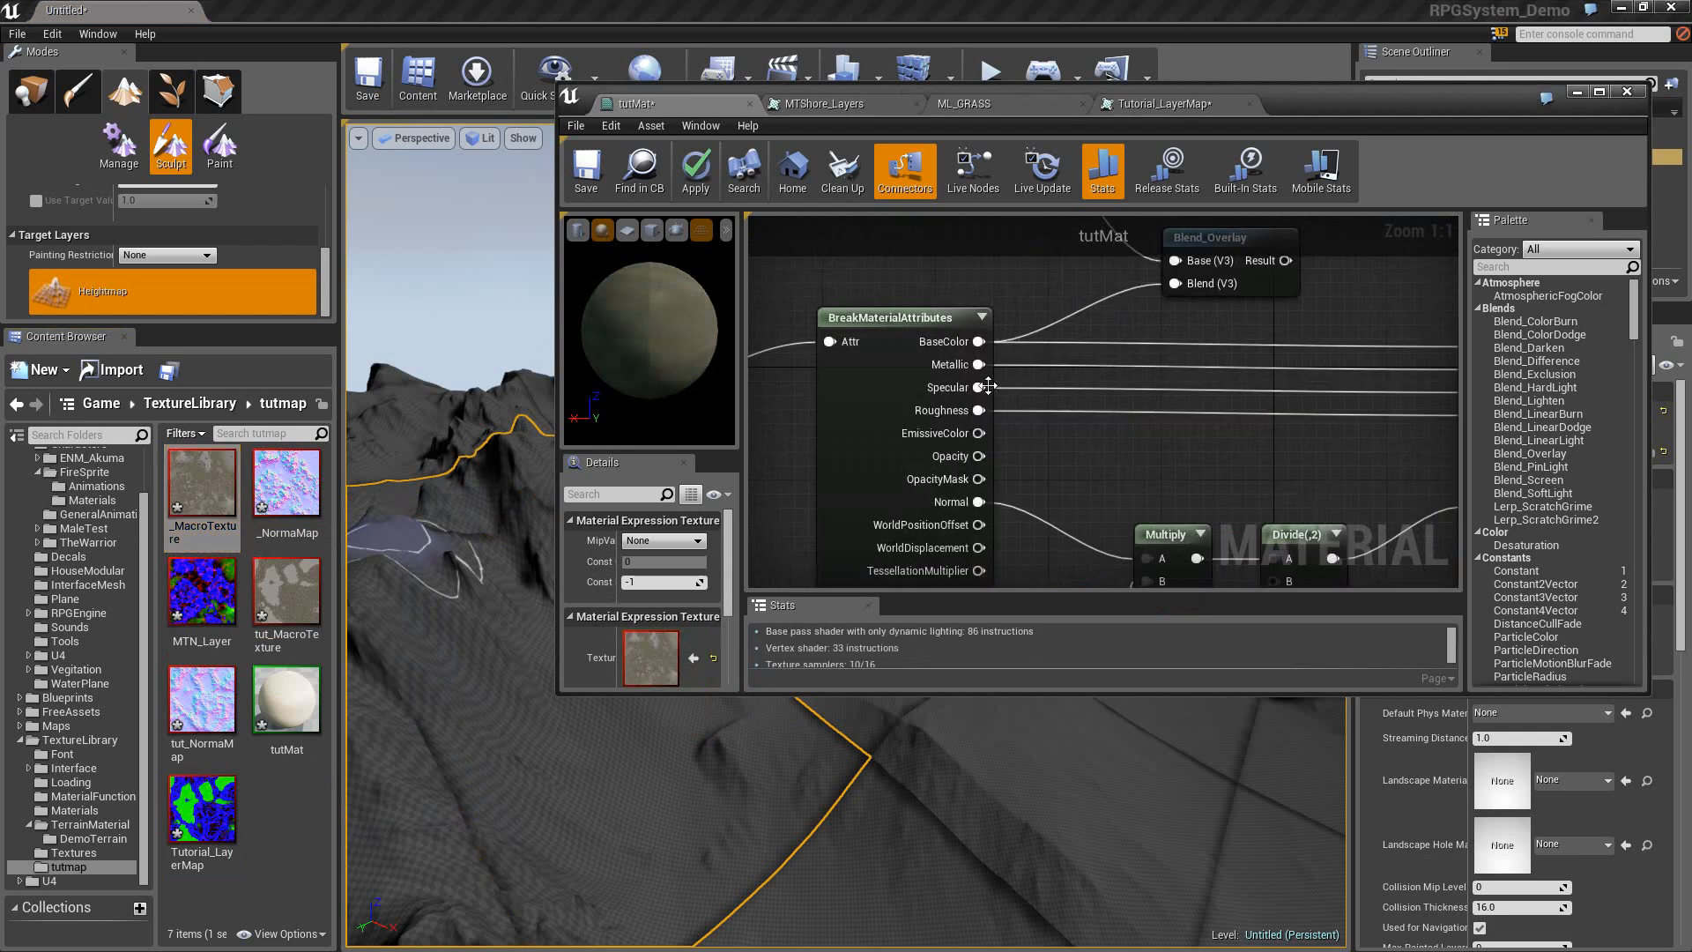
scroll(1071, 350, "up", 5)
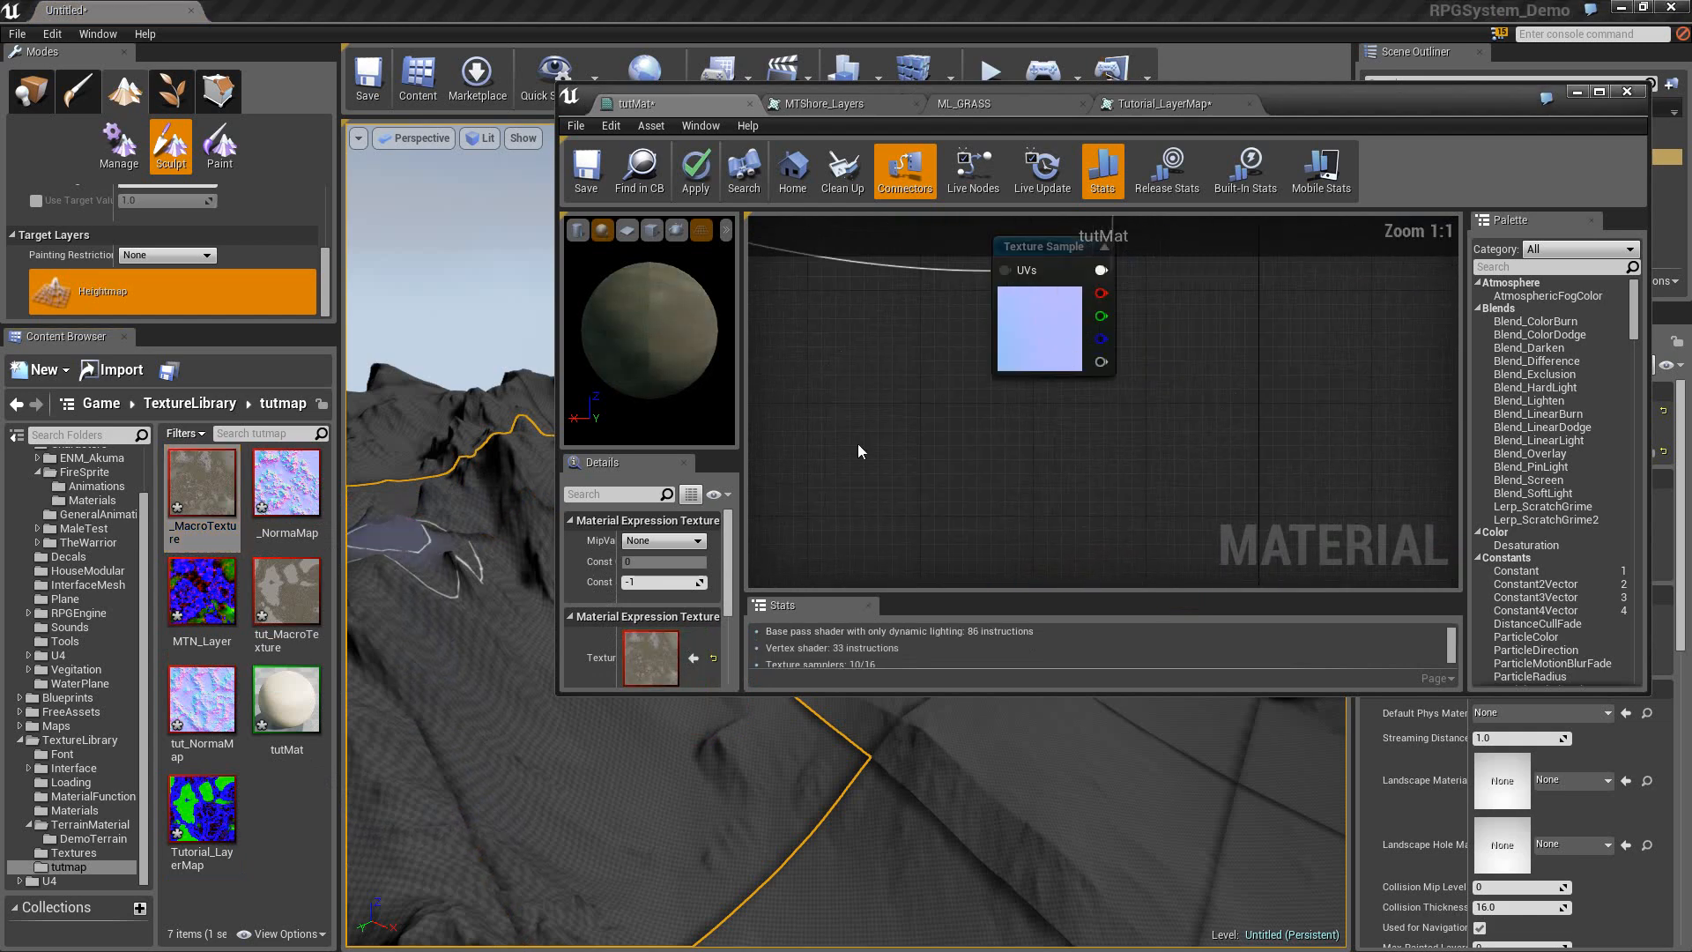
left_click_drag(280, 493, 1036, 379)
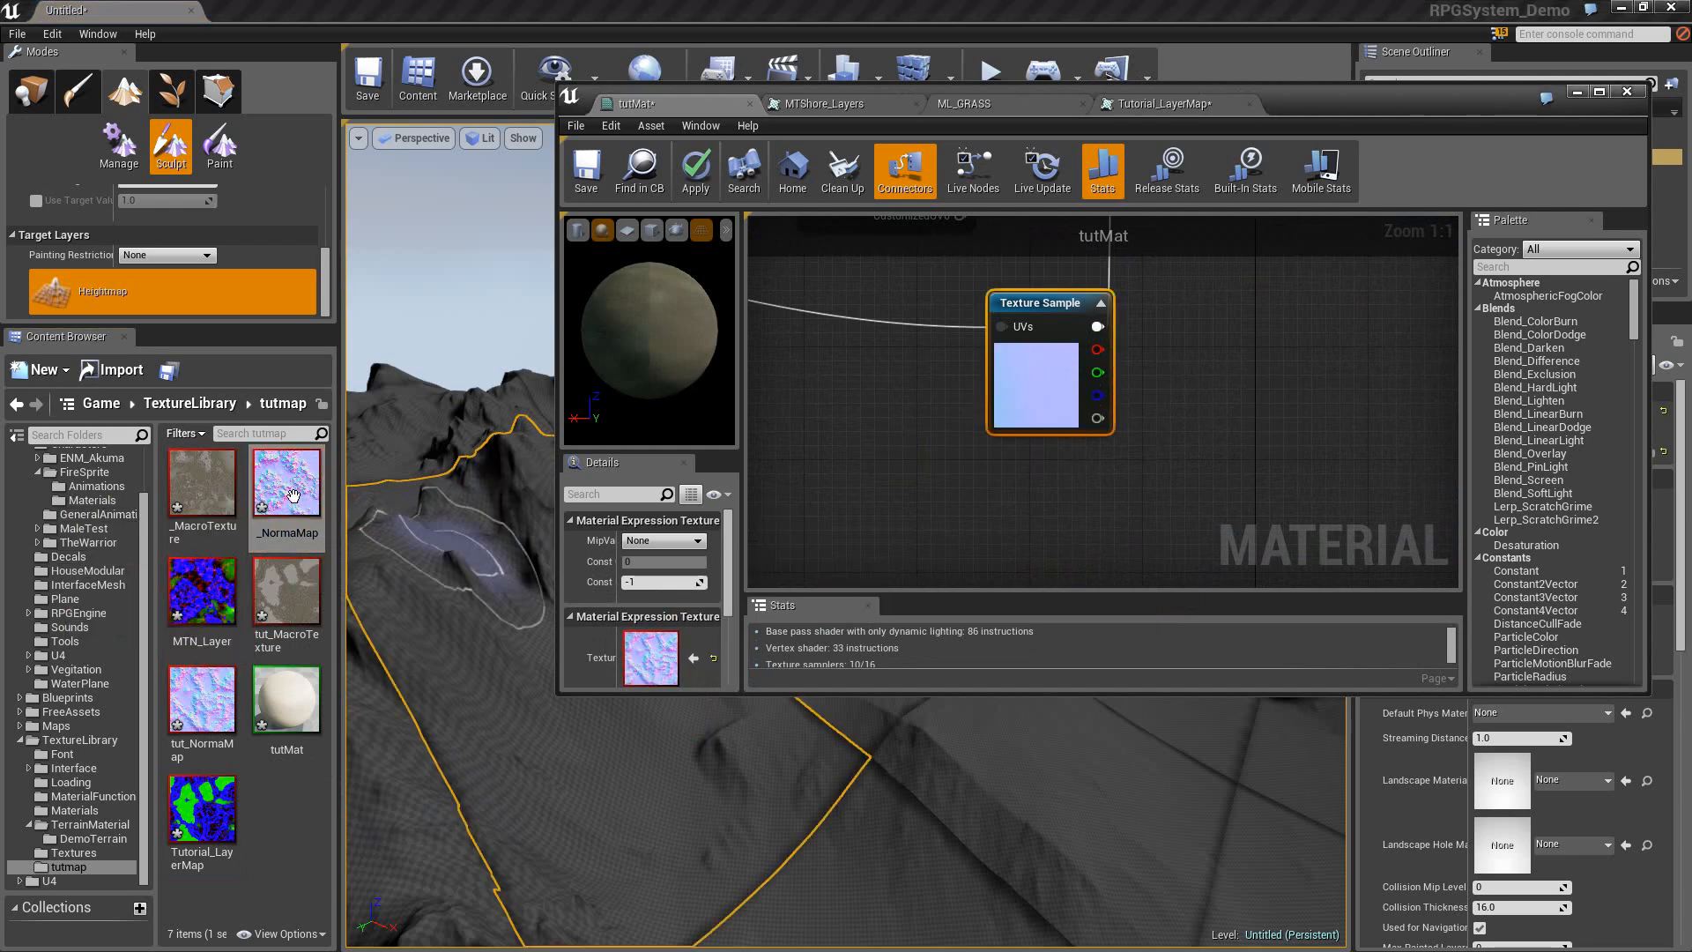
left_click_drag(285, 487, 640, 653)
left_click(887, 422)
Maximize the tutMat editor and open the MTN_Layer texture referenced by the layer mask Texture Sample.
mouse_move(868, 342)
right_mouse_down()
mouse_move(1137, 439)
mouse_move(1308, 469)
right_mouse_up()
right_click_drag(1120, 300, 1316, 542)
right_click_drag(1051, 477, 1410, 486)
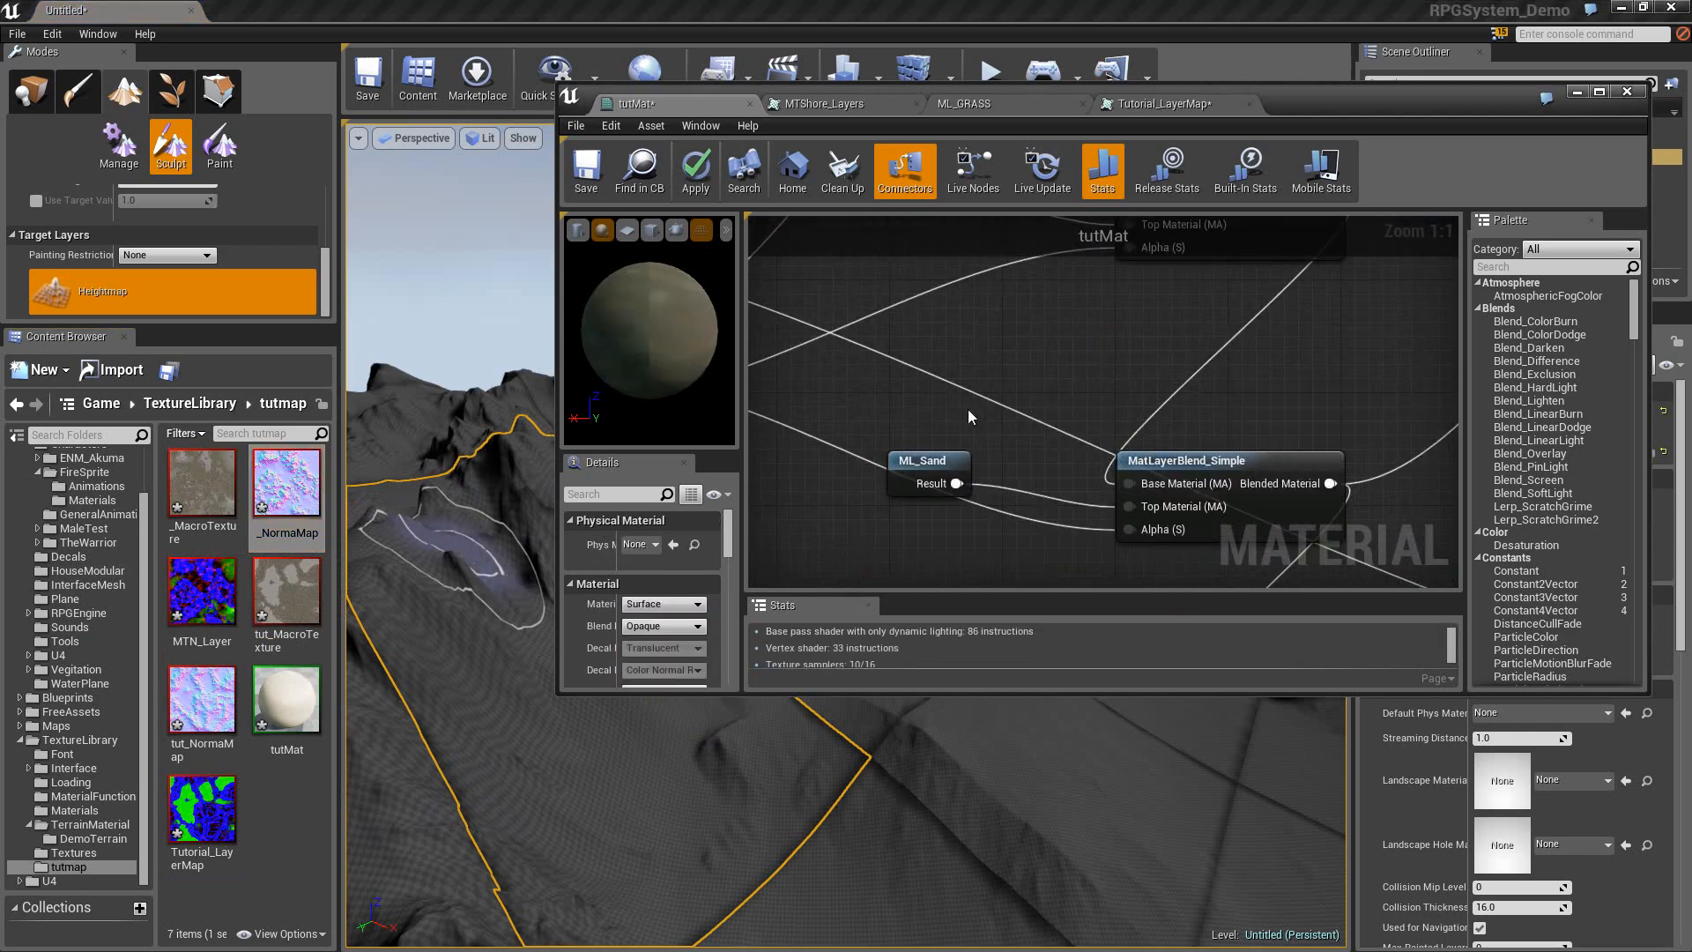
scroll(966, 407, "down", 3)
right_click_drag(954, 305, 1172, 375)
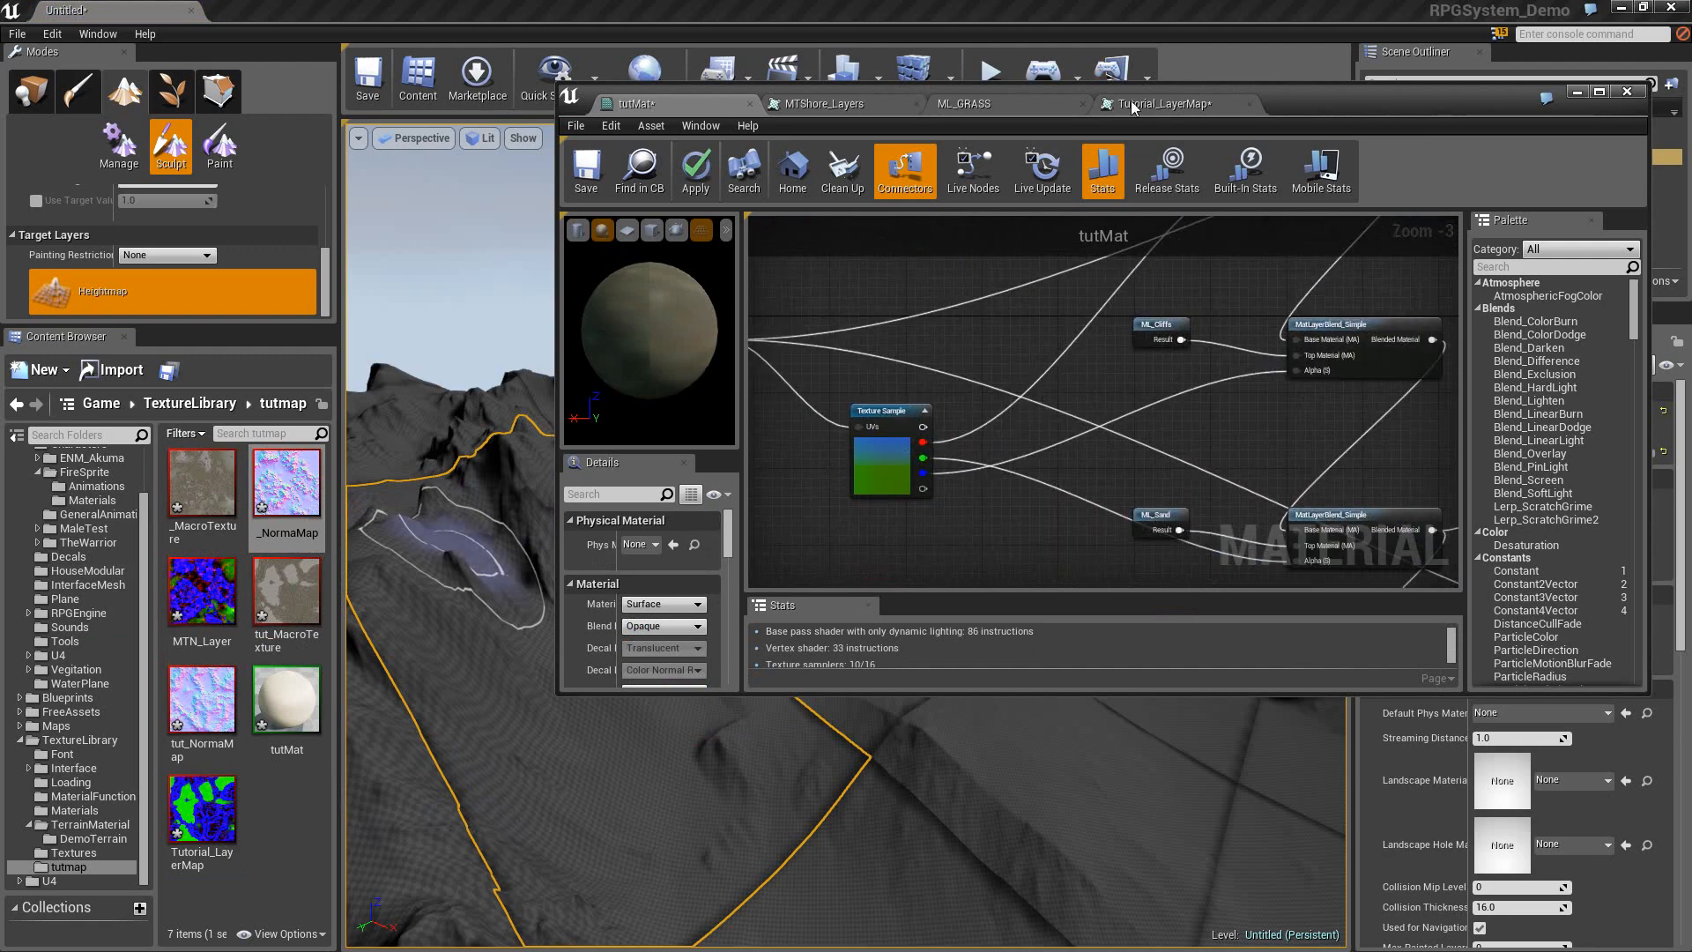
double_click(1294, 100)
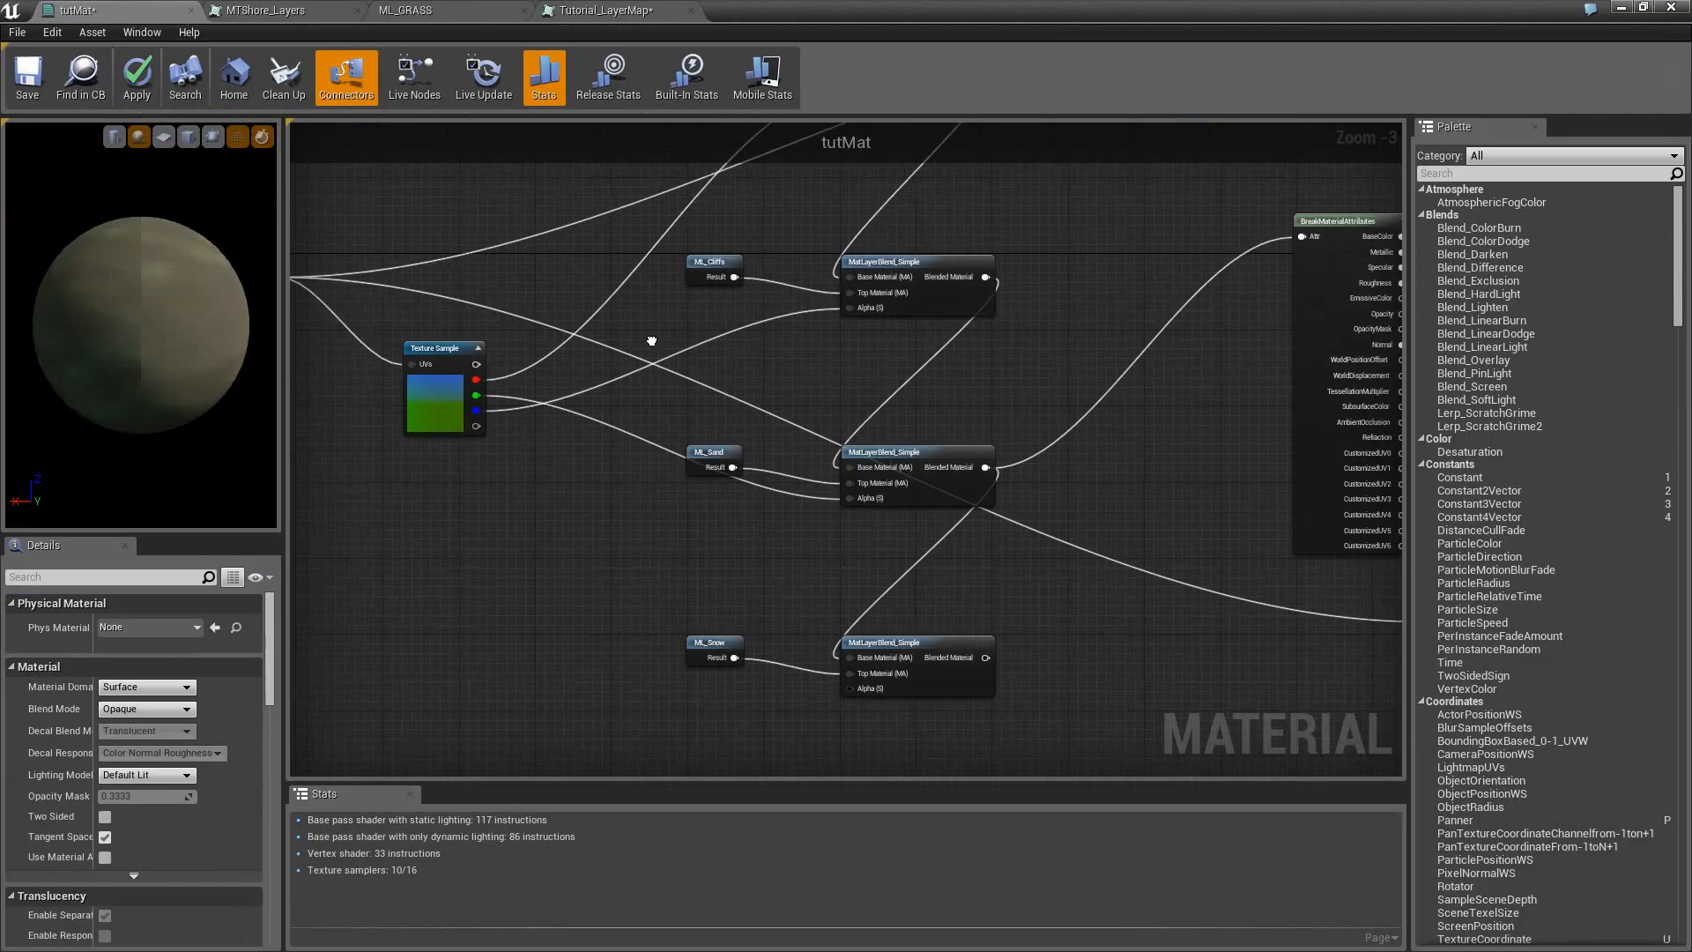
scroll(748, 463, "up", 4)
left_click(446, 558)
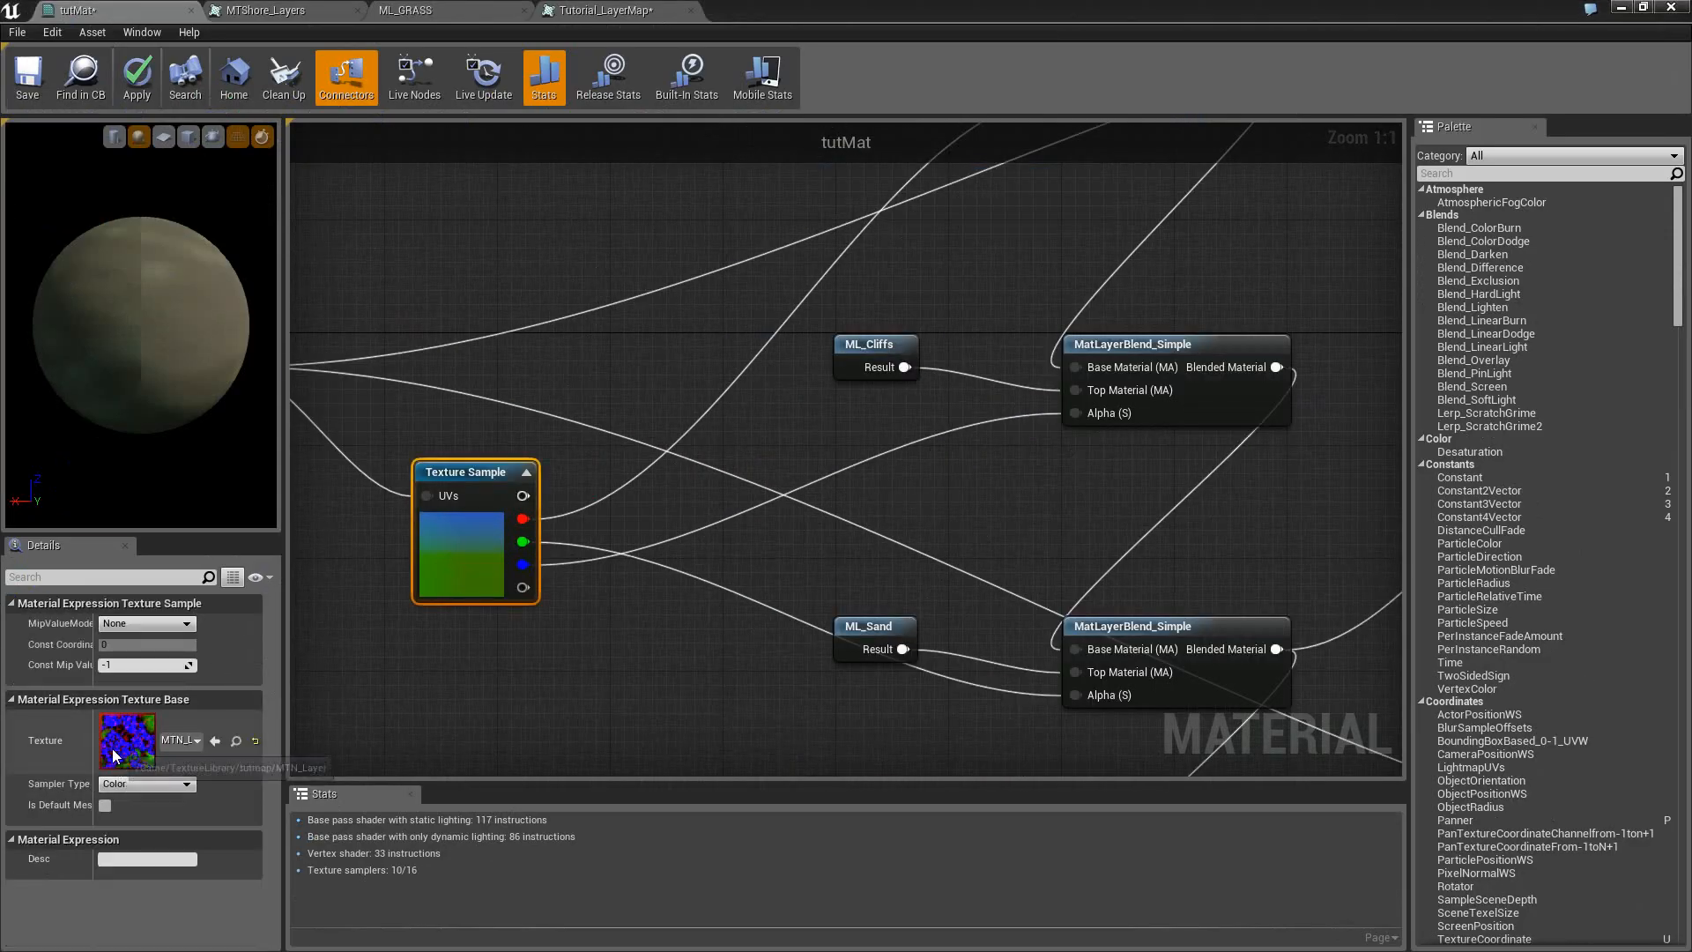
double_click(113, 749)
Examine the red, green, blue and alpha channels of MTN_Layer one at a time in the texture preview.
left_click(27, 129)
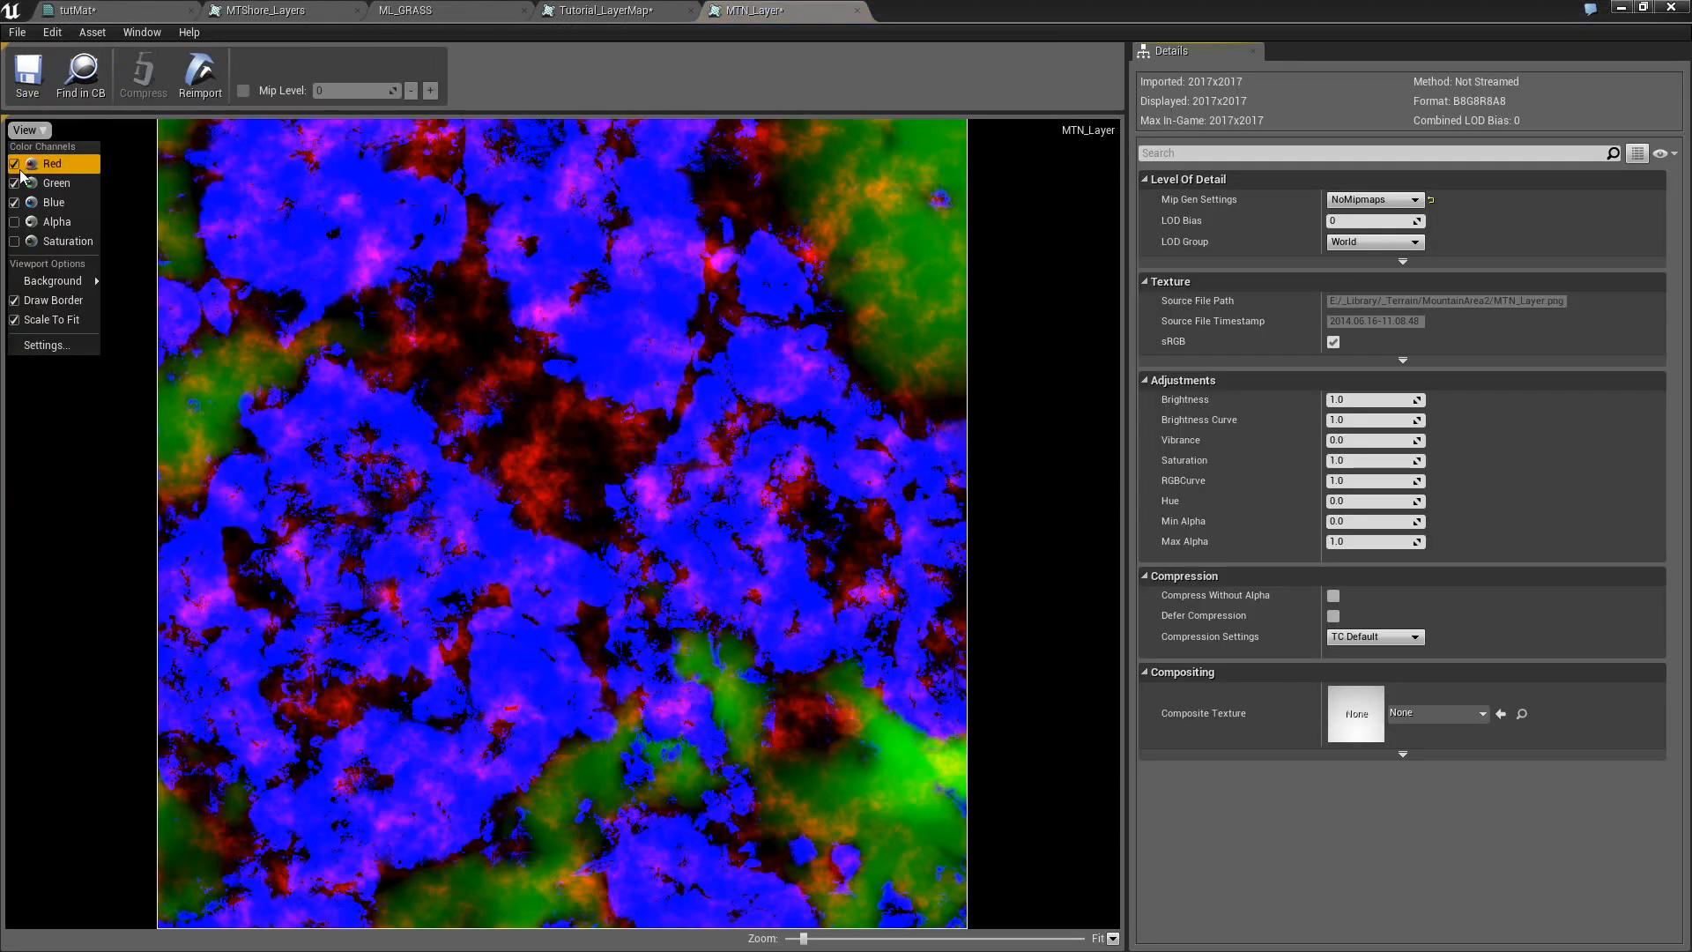
left_click(14, 183)
left_click(14, 202)
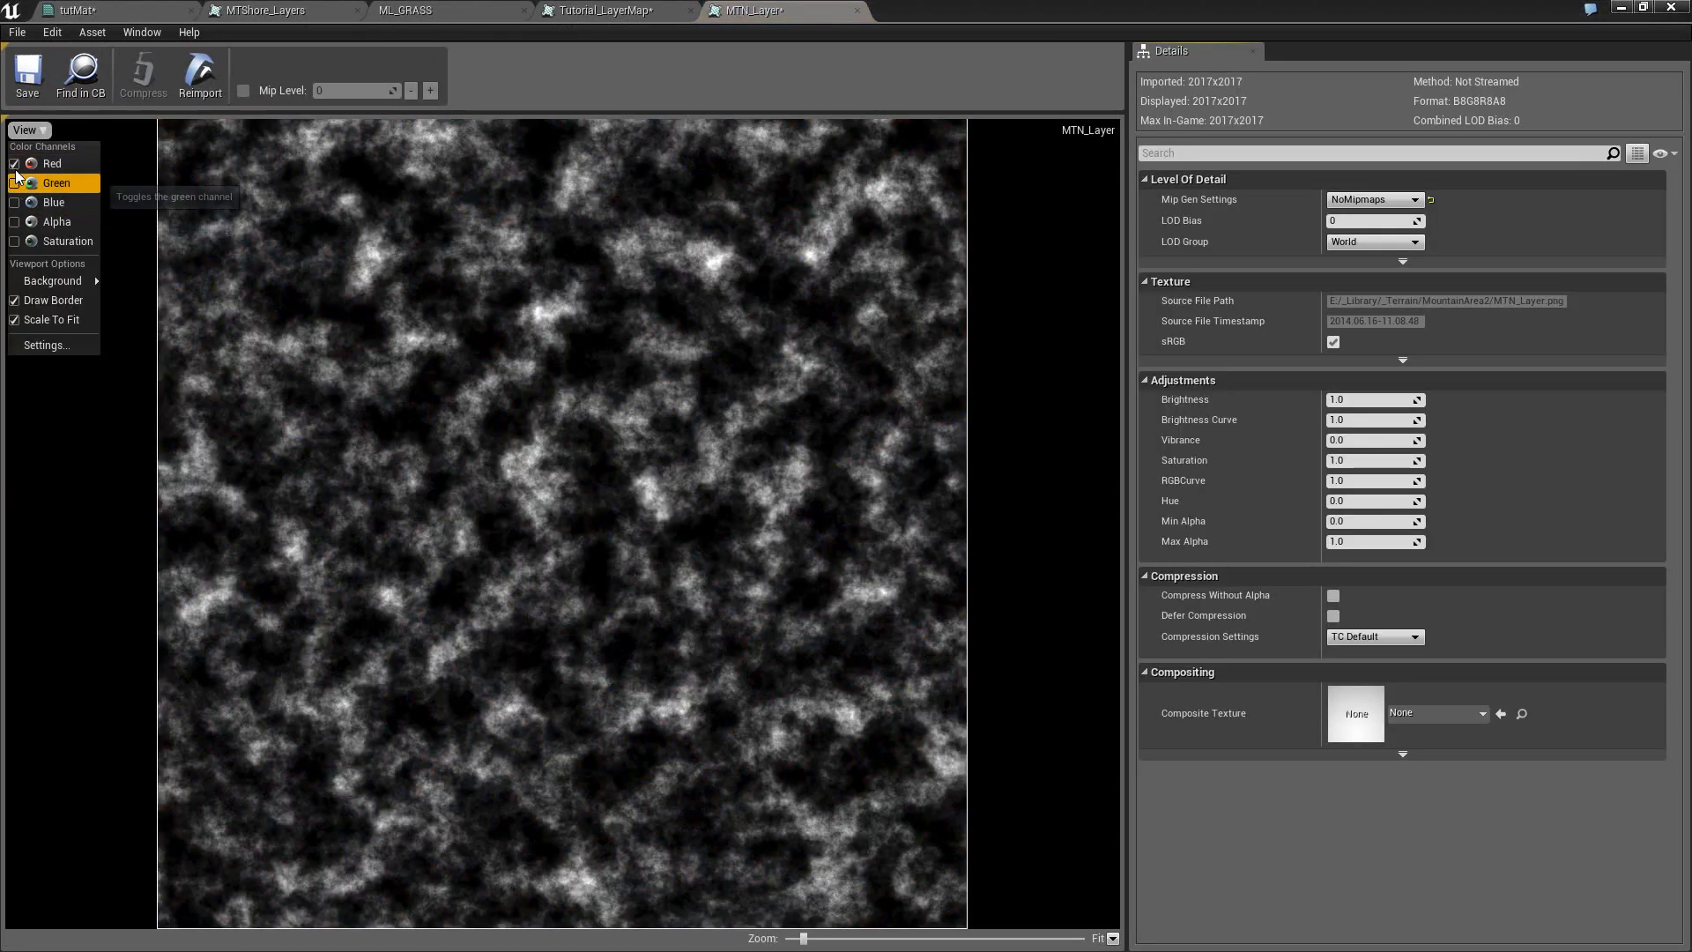
left_click(14, 163)
left_click(14, 184)
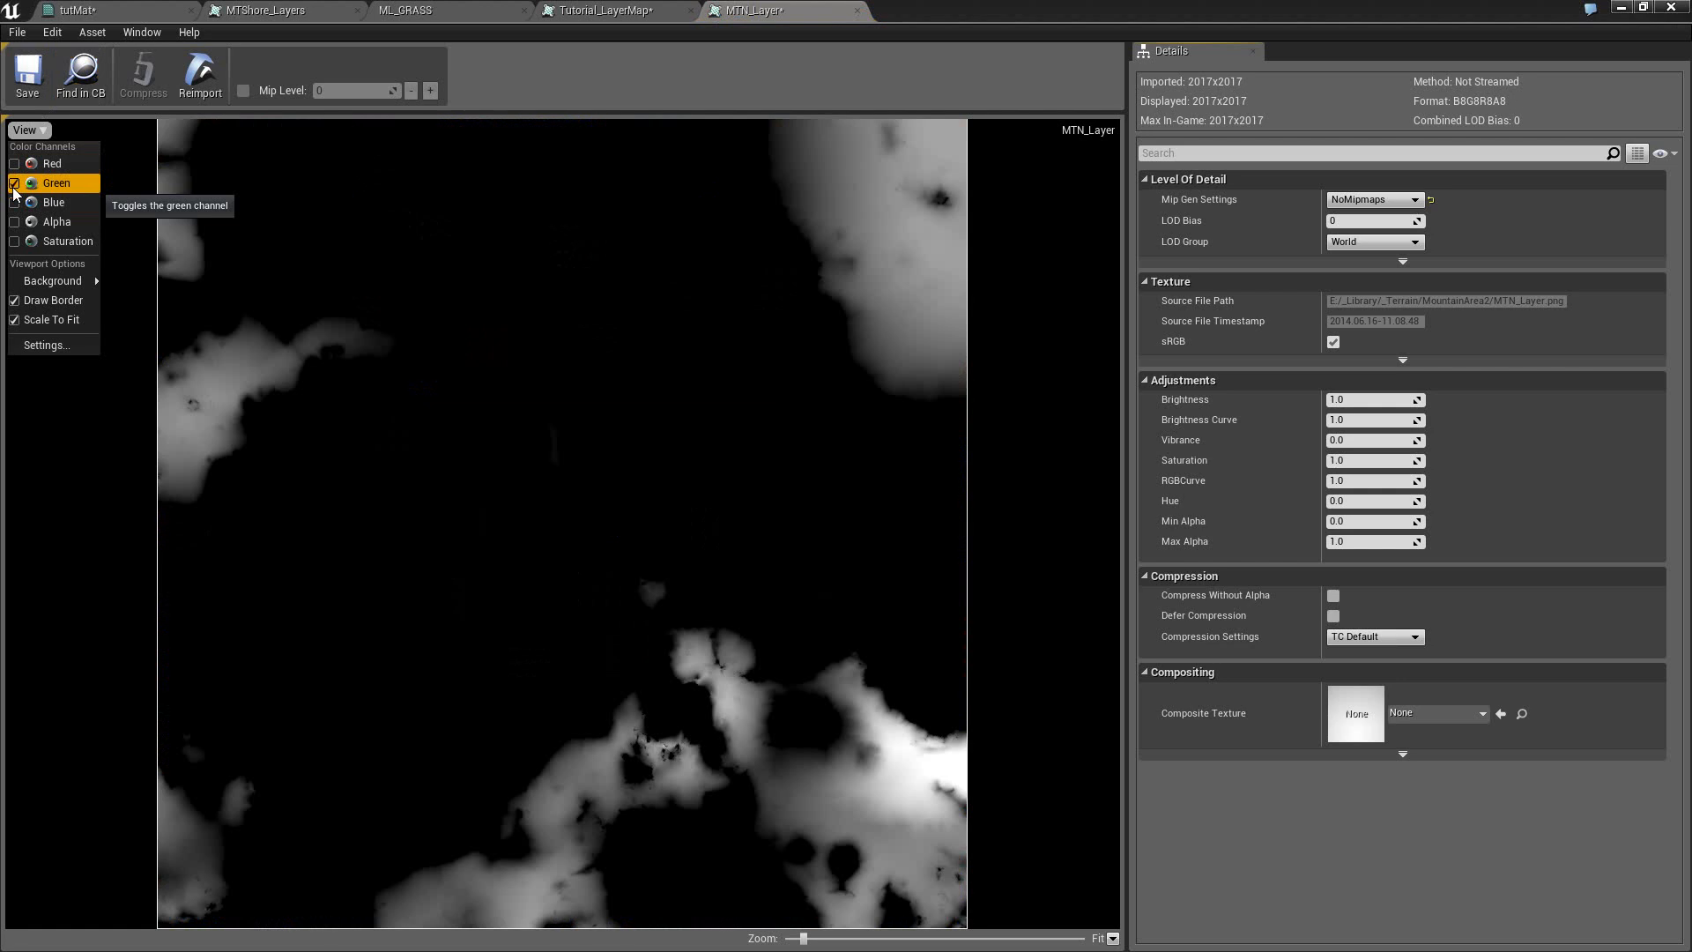
left_click(14, 184)
left_click(14, 202)
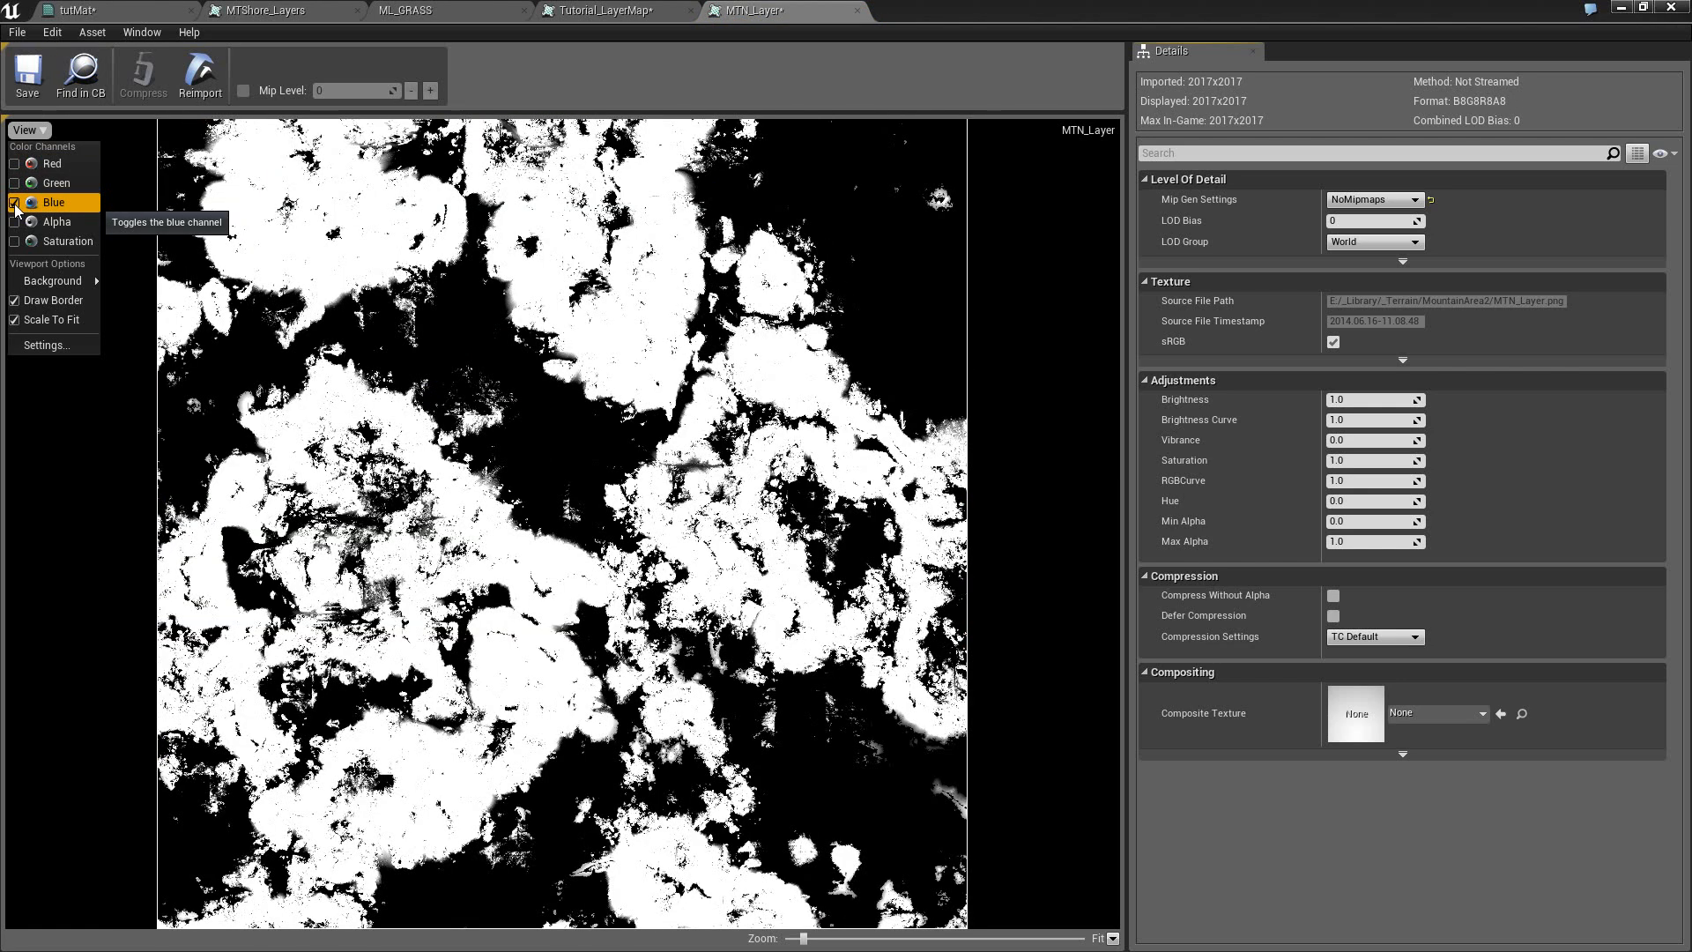
left_click(15, 202)
left_click(16, 222)
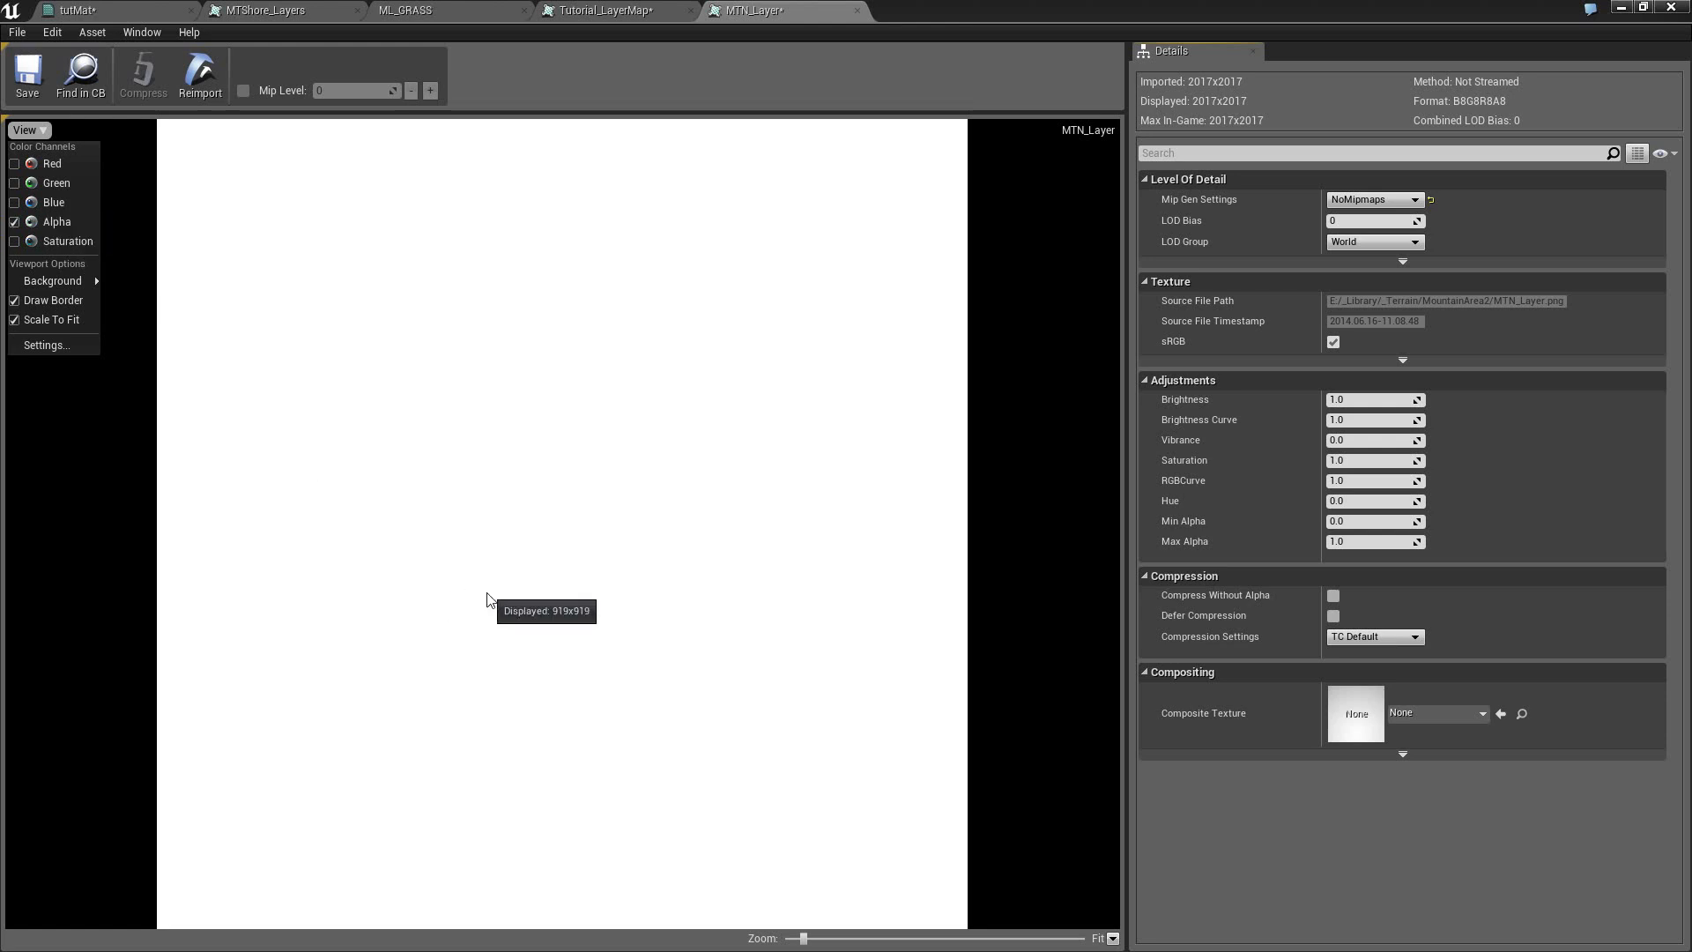
left_click(14, 223)
left_click(14, 223)
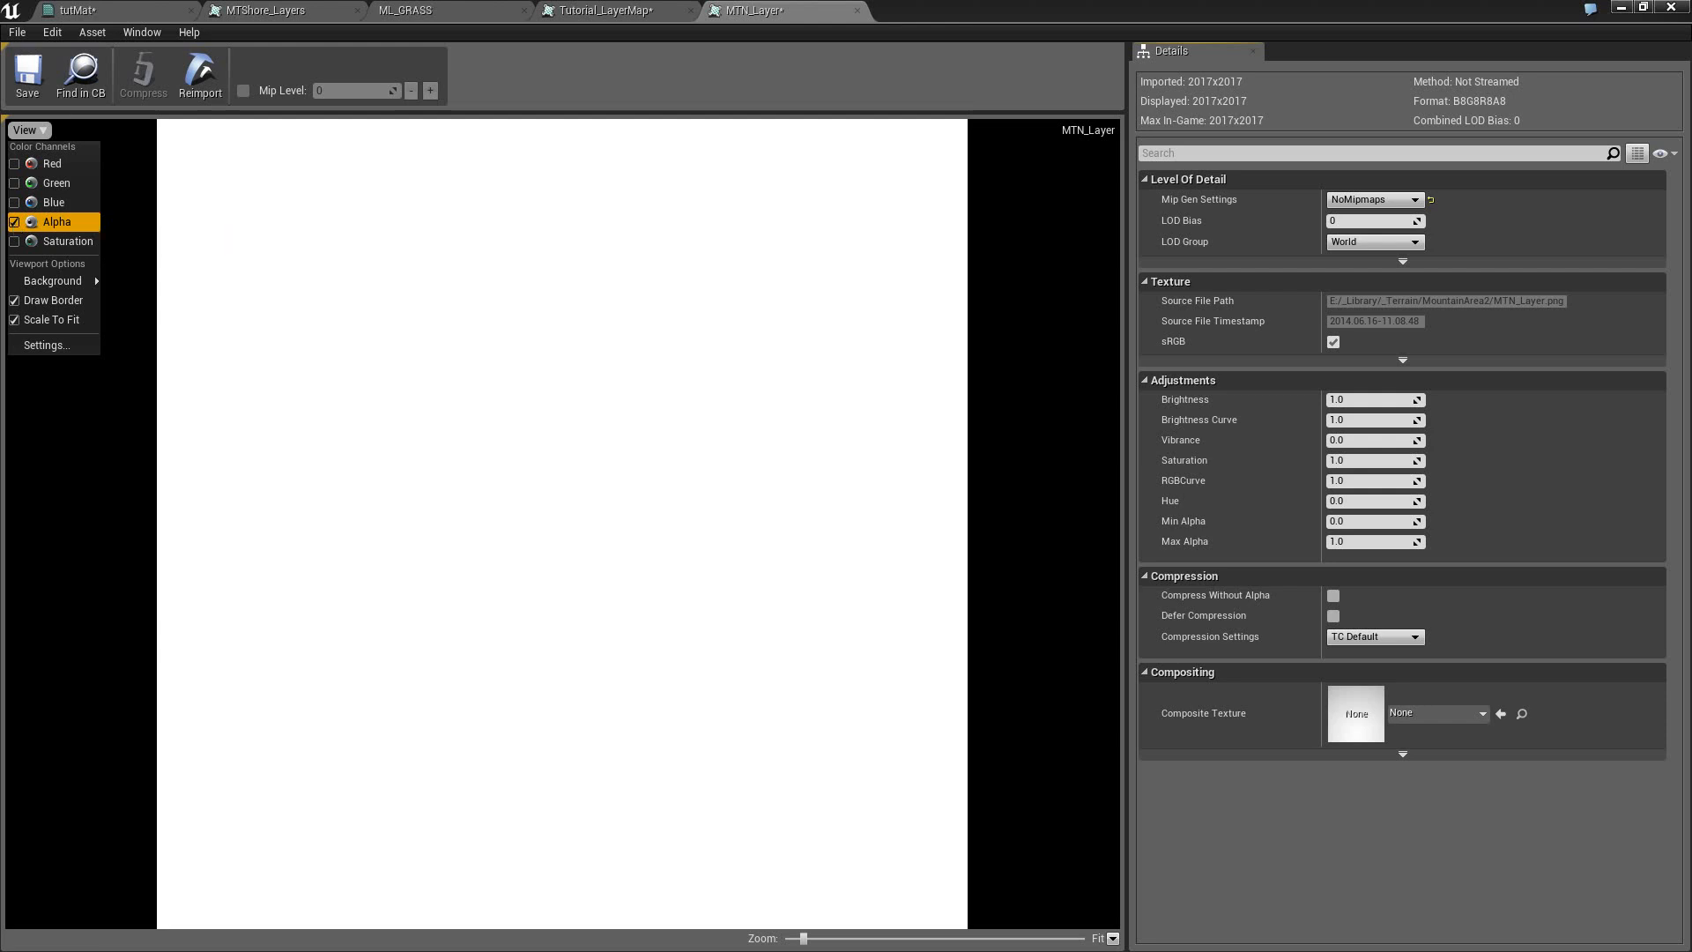
Switch to Photoshop and show only the Alpha 1 channel to check the snow mask, then minimize Photoshop.
key("alt+Tab")
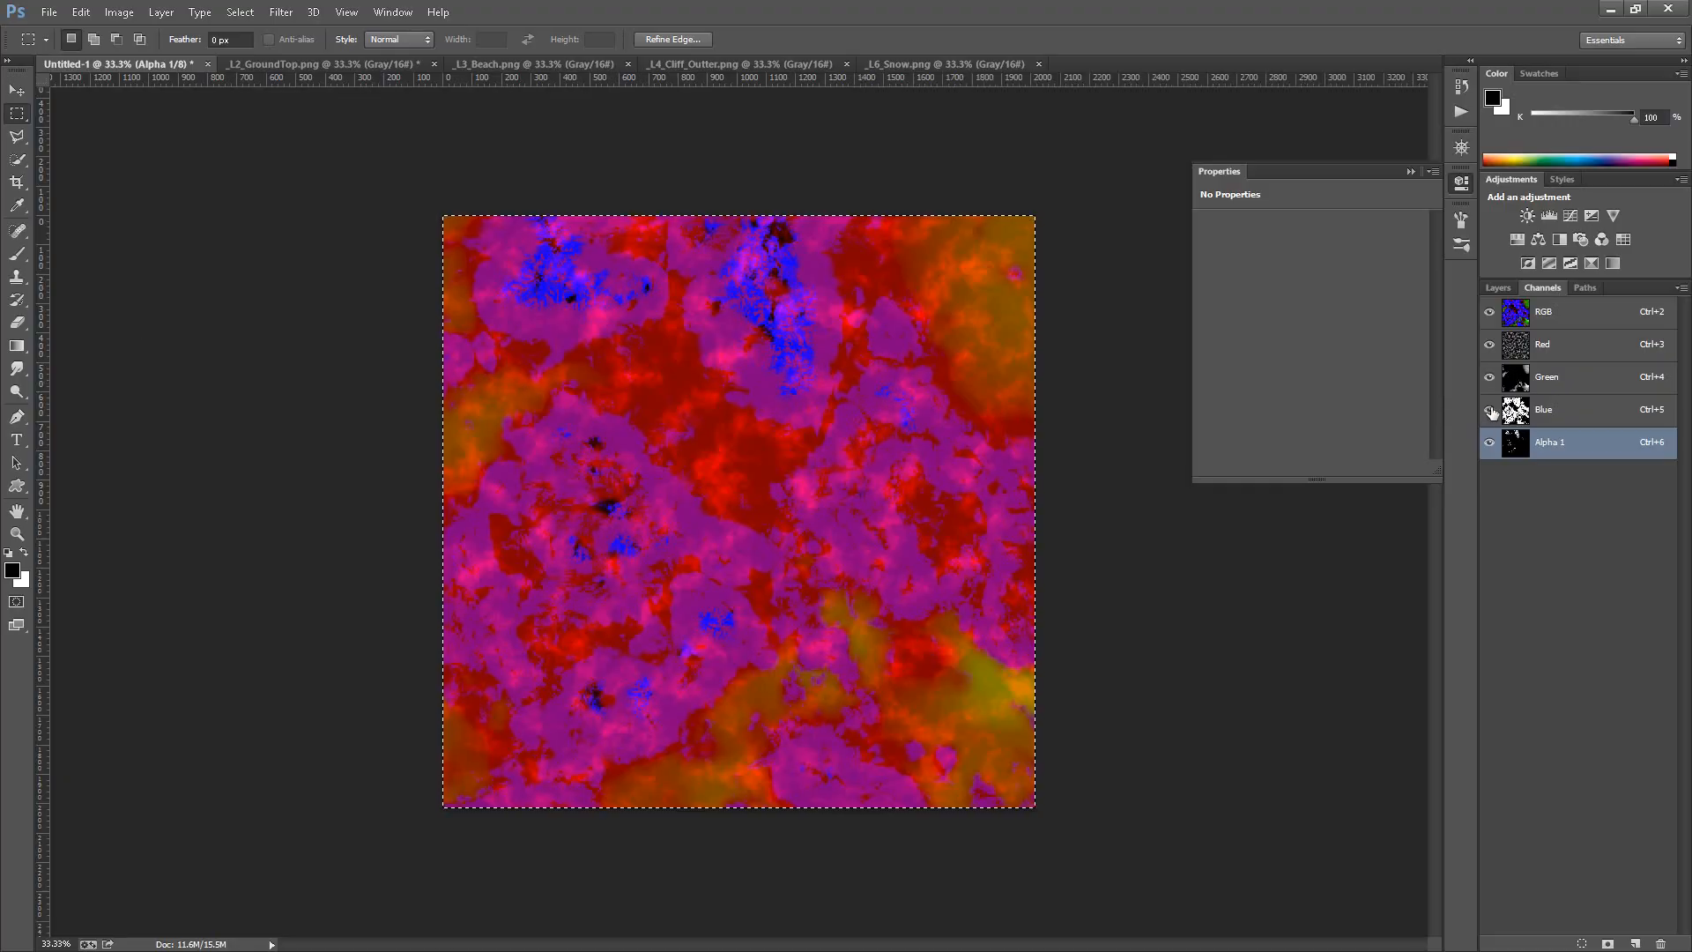
left_click(1490, 410)
left_click(1489, 377)
left_click(1490, 345)
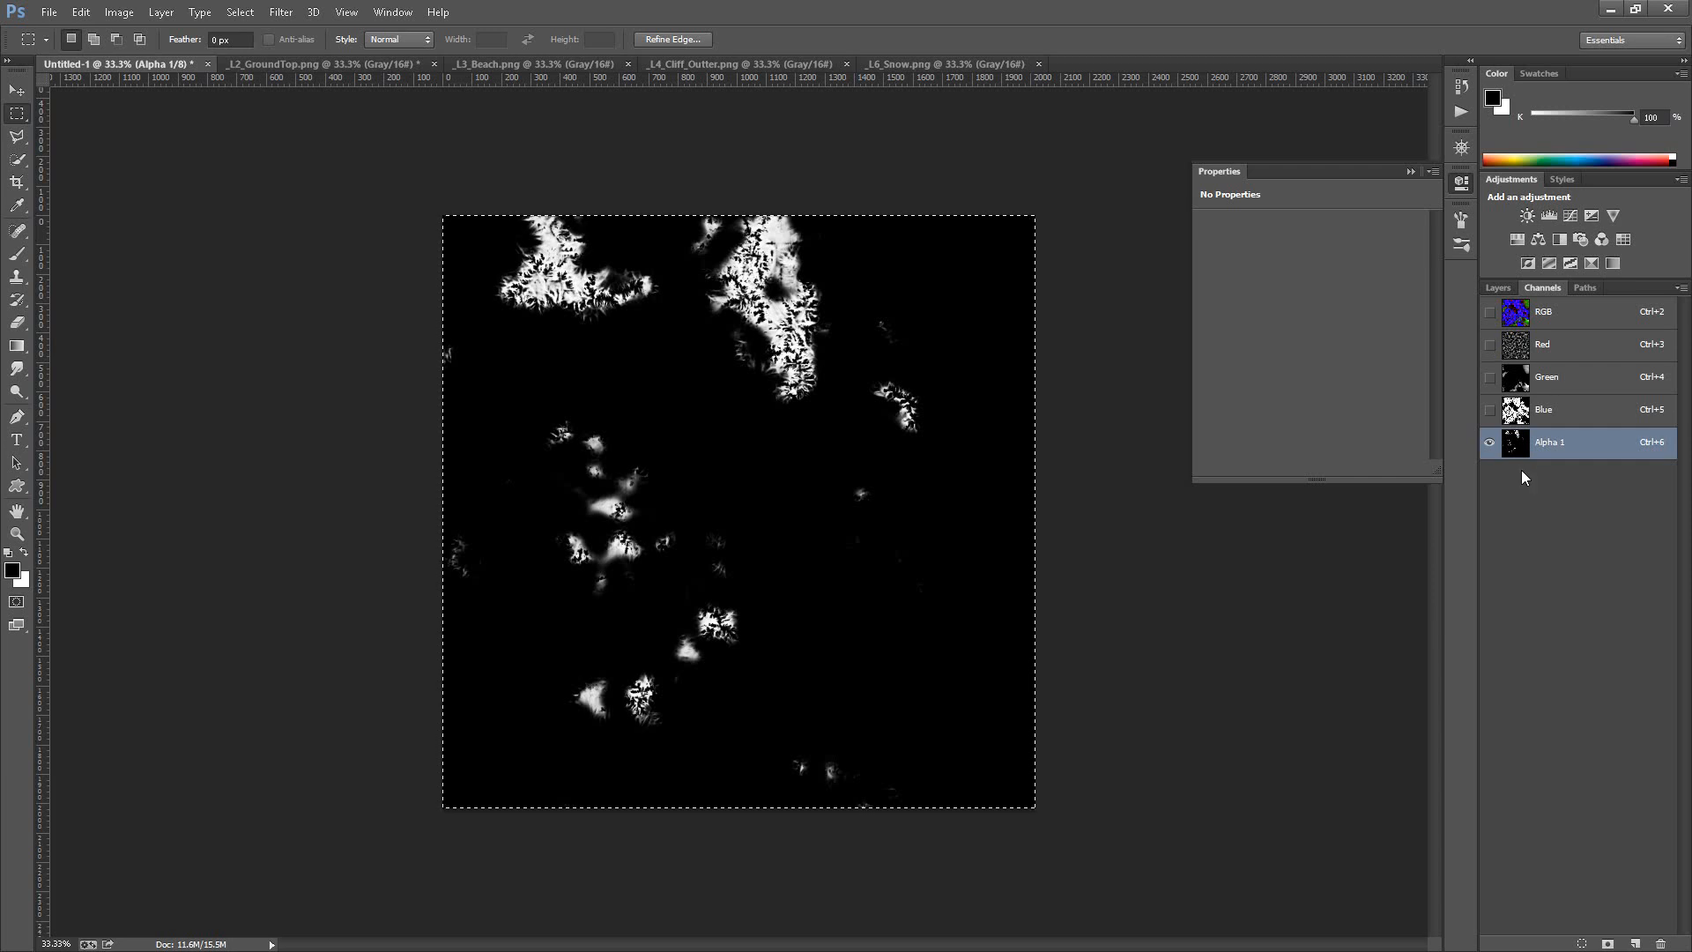
left_click(1612, 9)
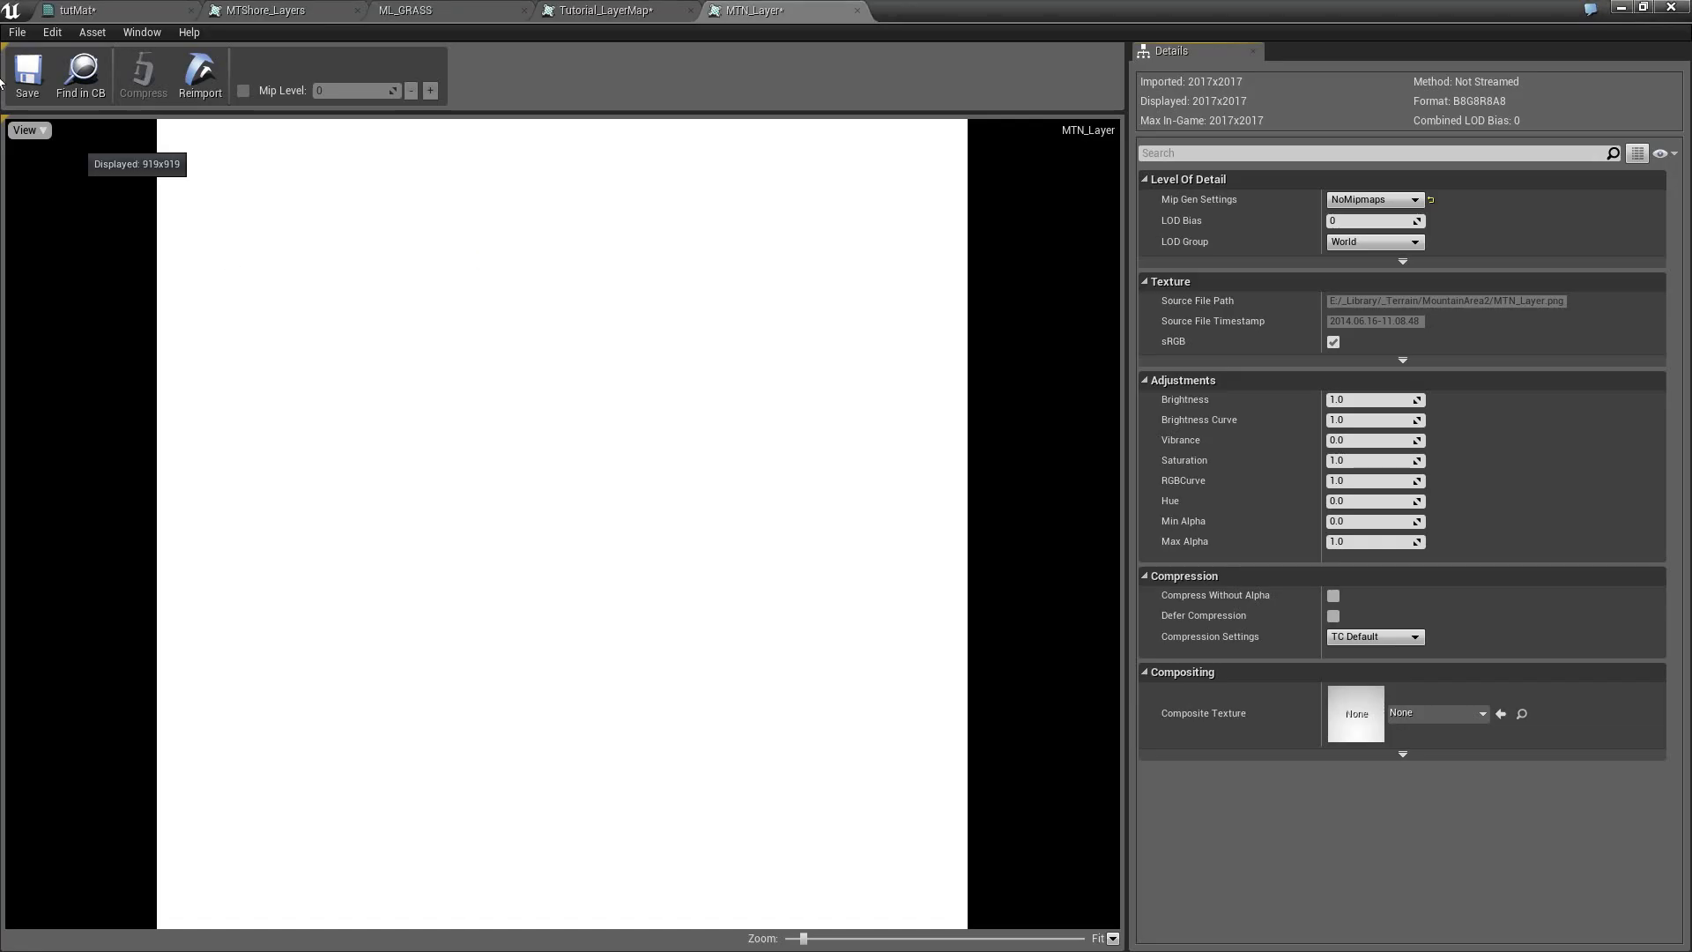
Hide the alpha channel in the MTN_Layer preview, look through the other open assets and return to the tutMat graph.
left_click(28, 130)
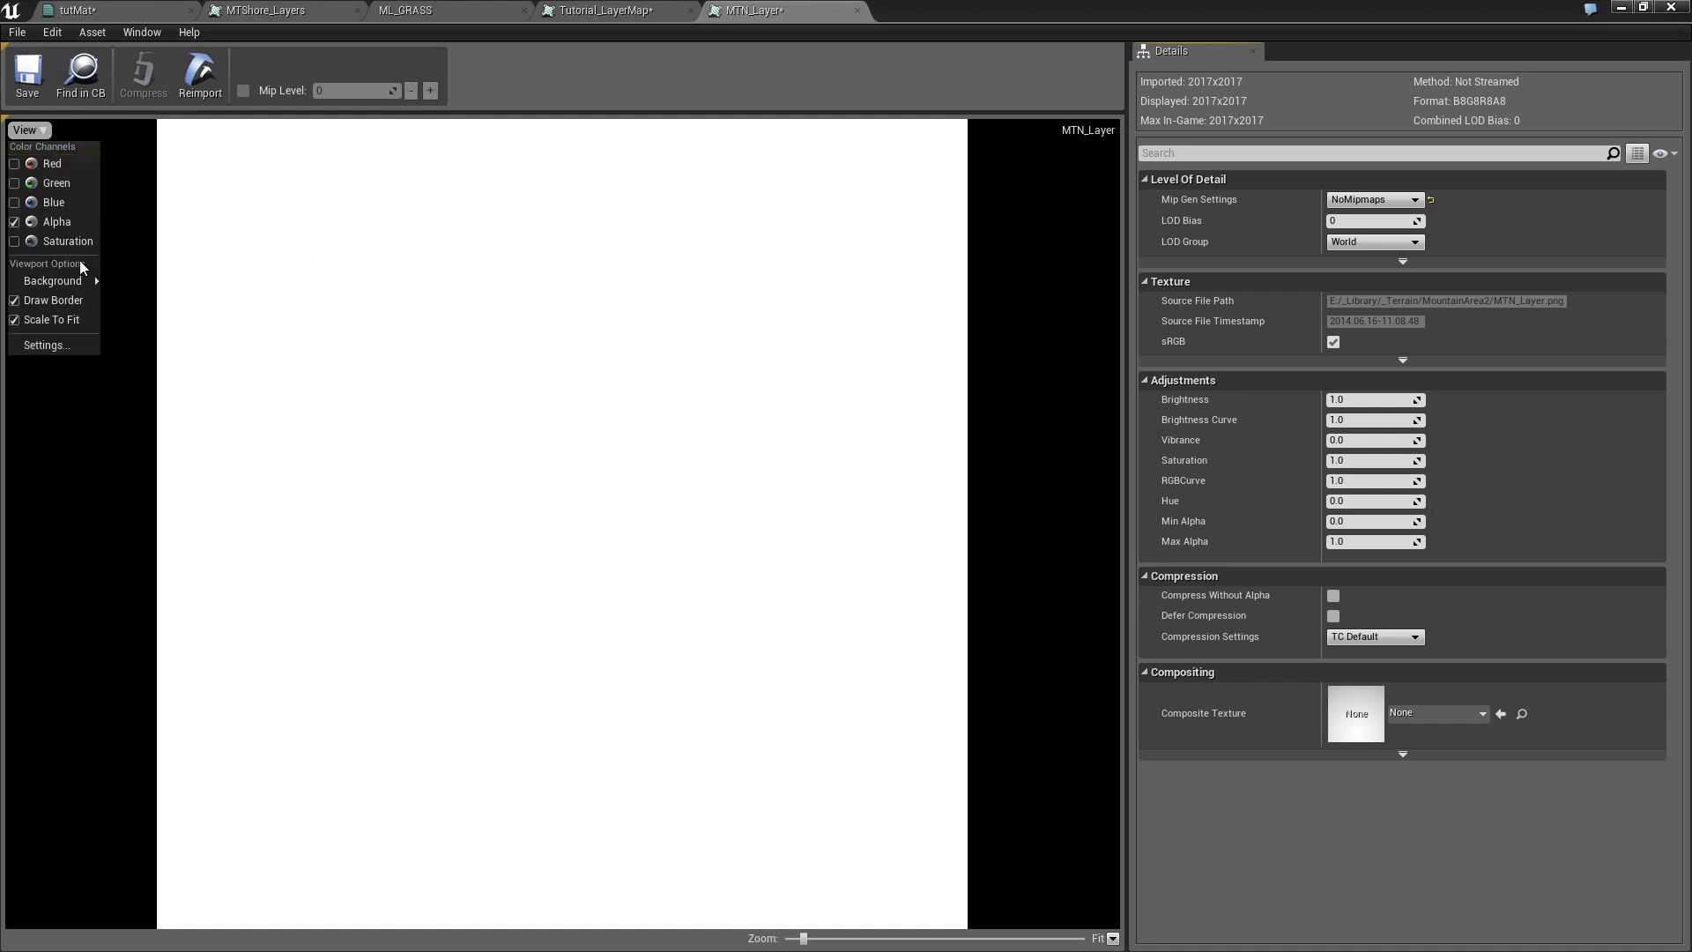
left_click(21, 224)
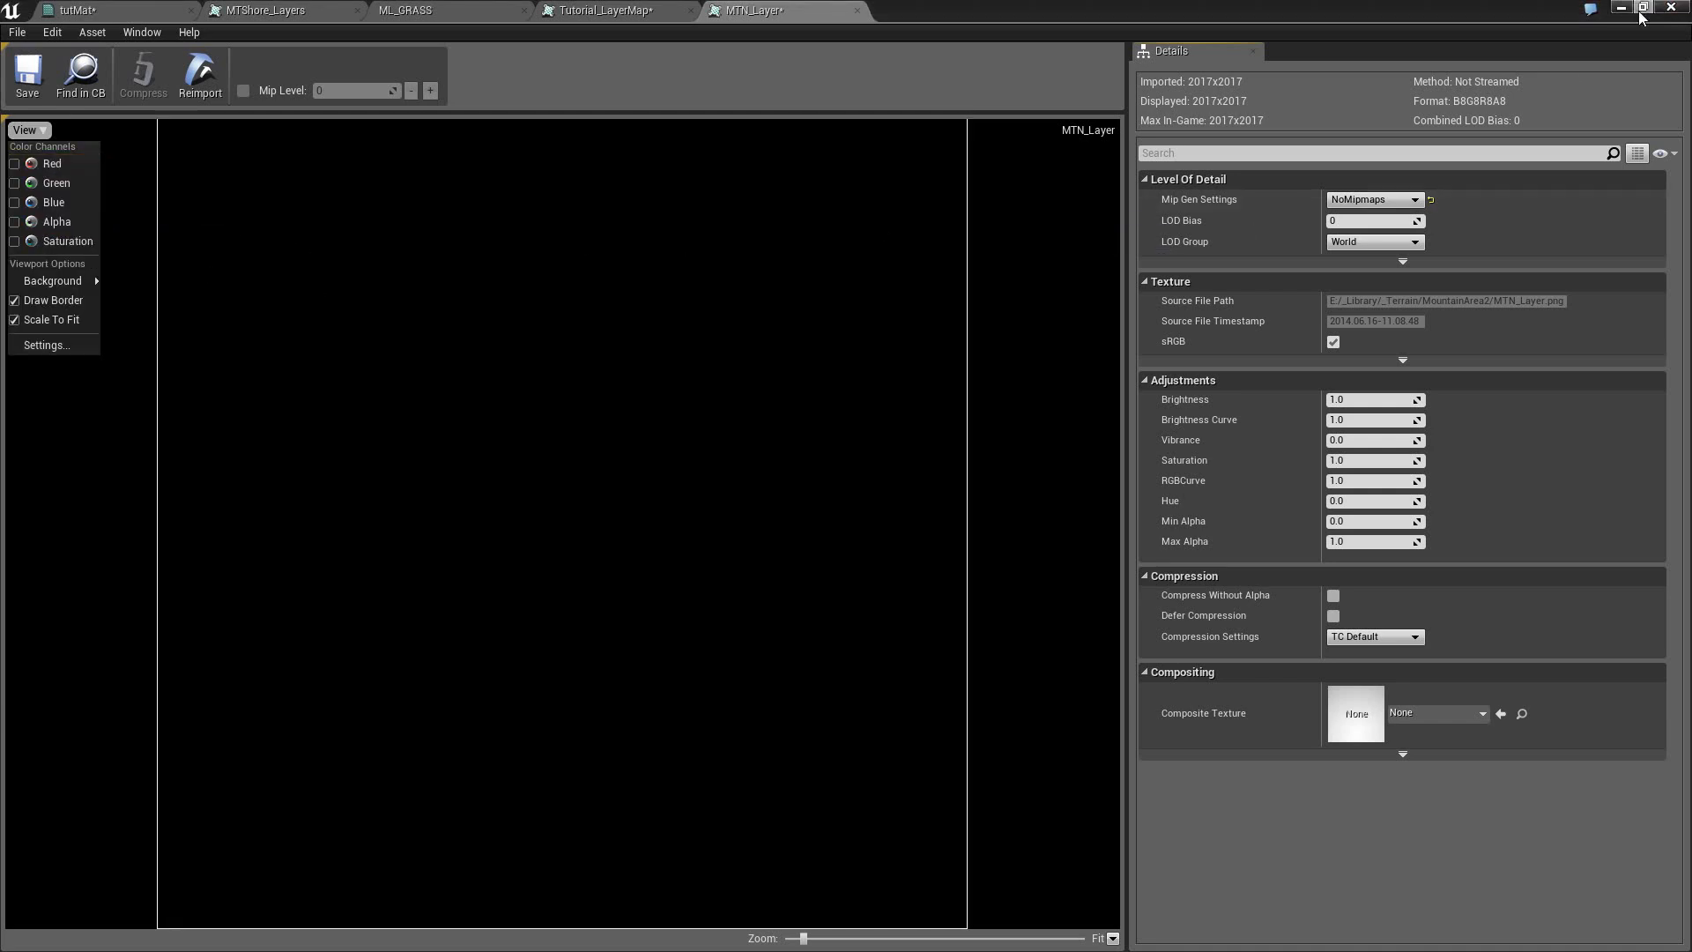
left_click(663, 12)
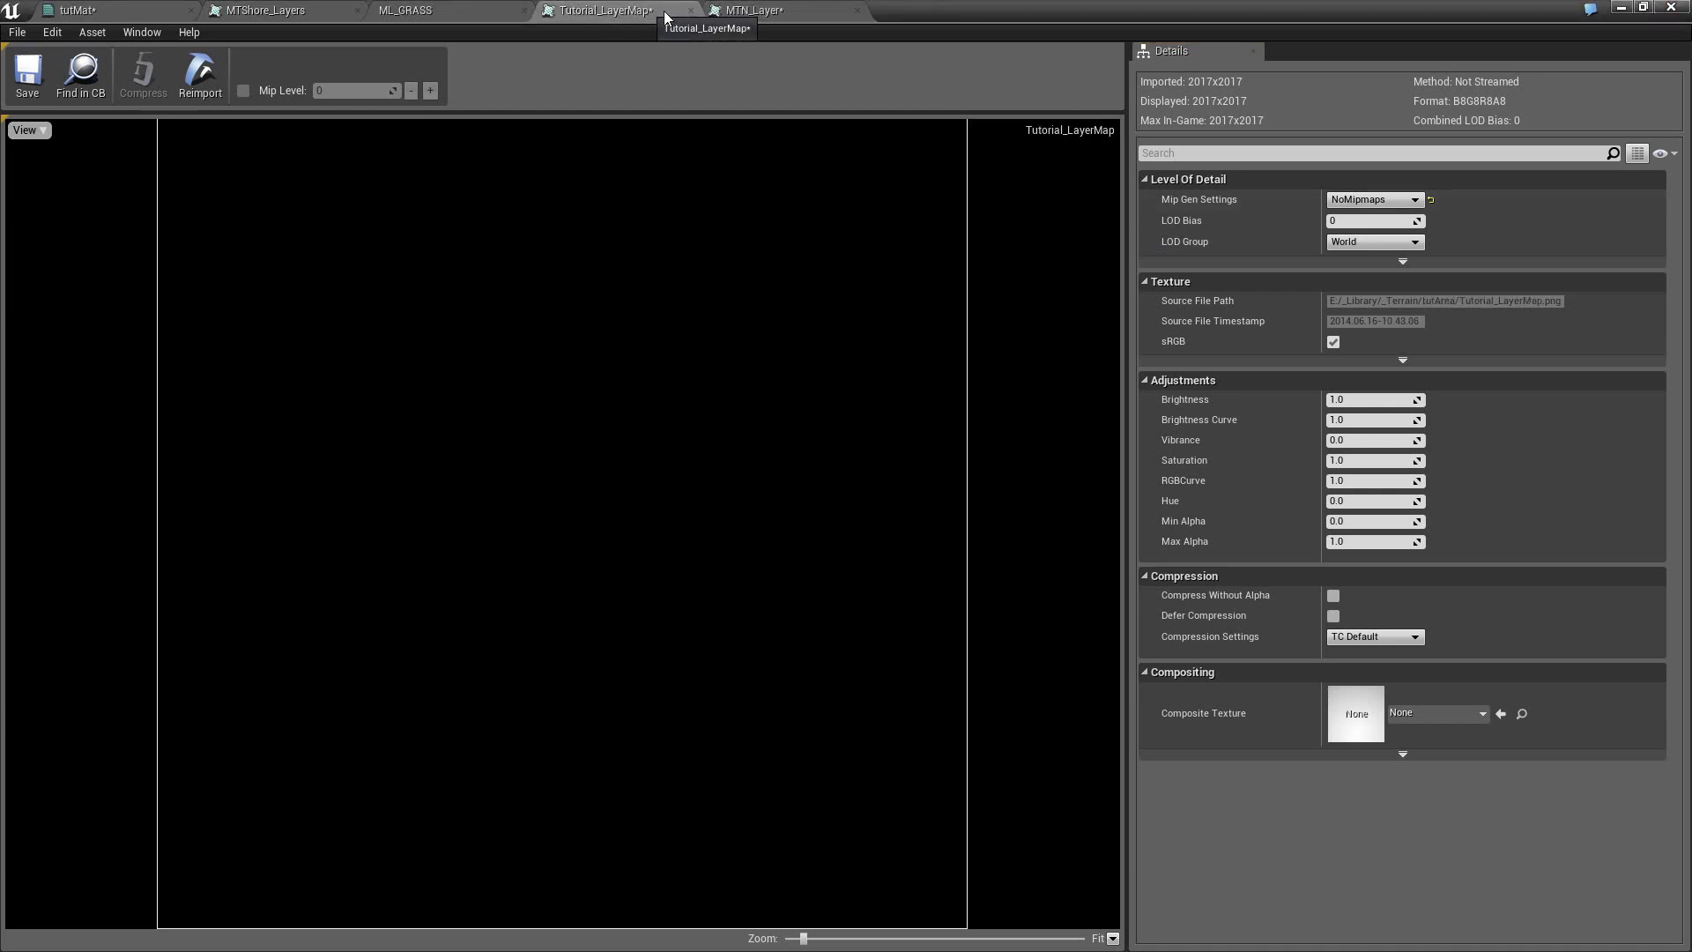
left_click(292, 10)
left_click(415, 10)
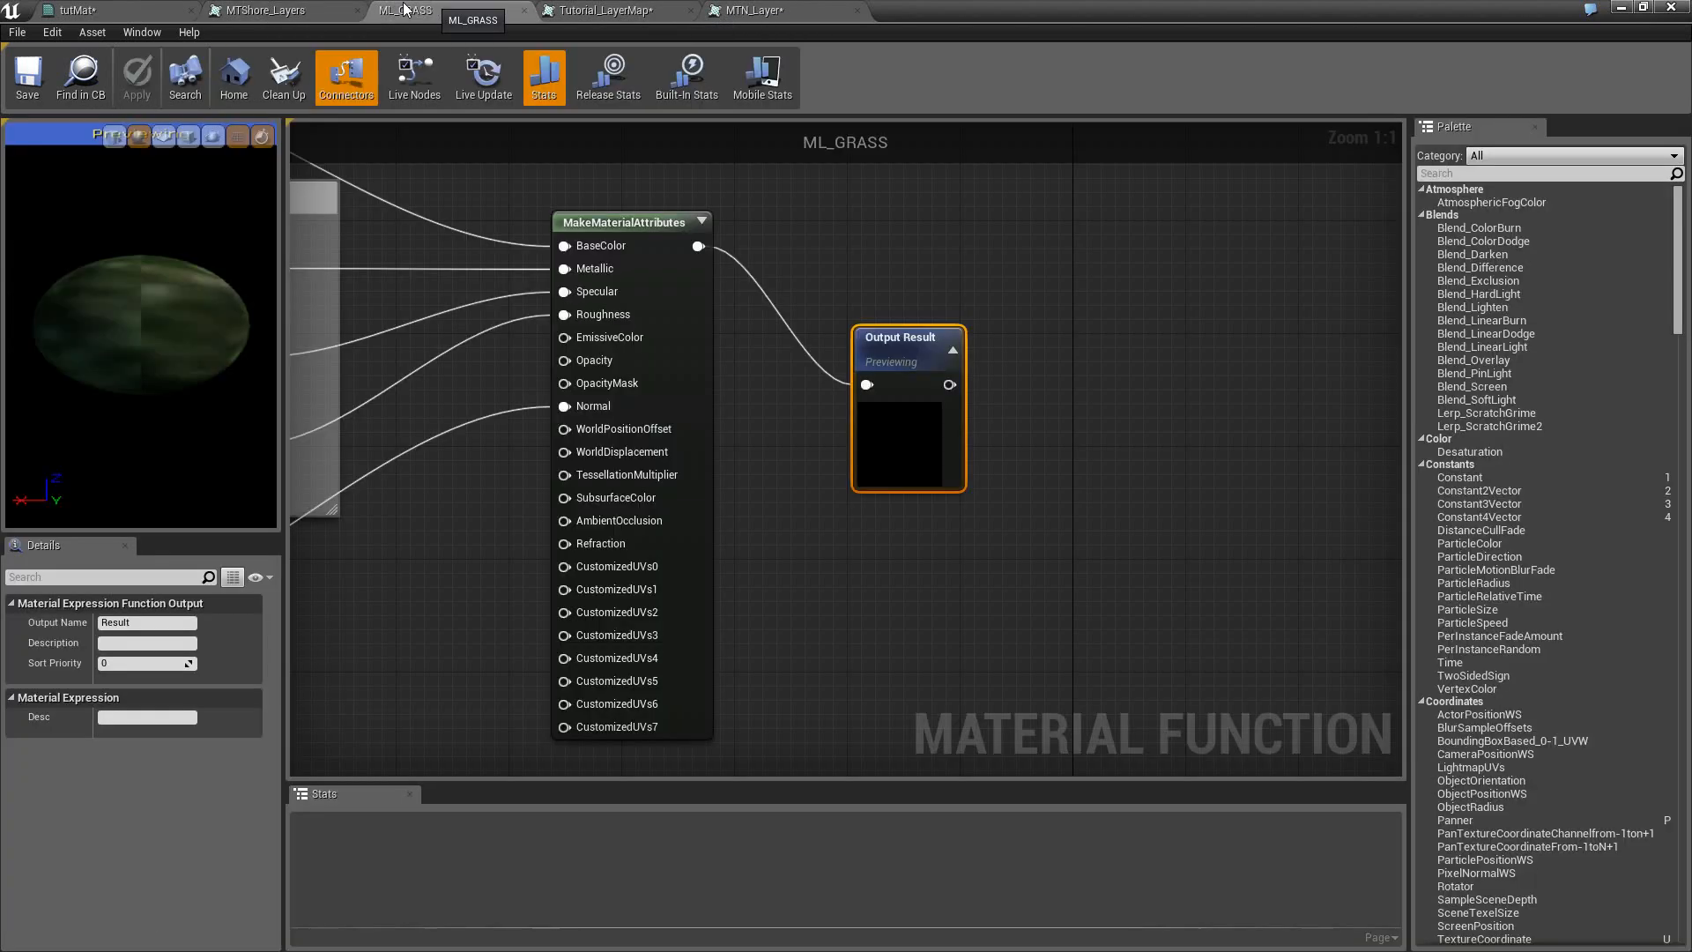
left_click(92, 15)
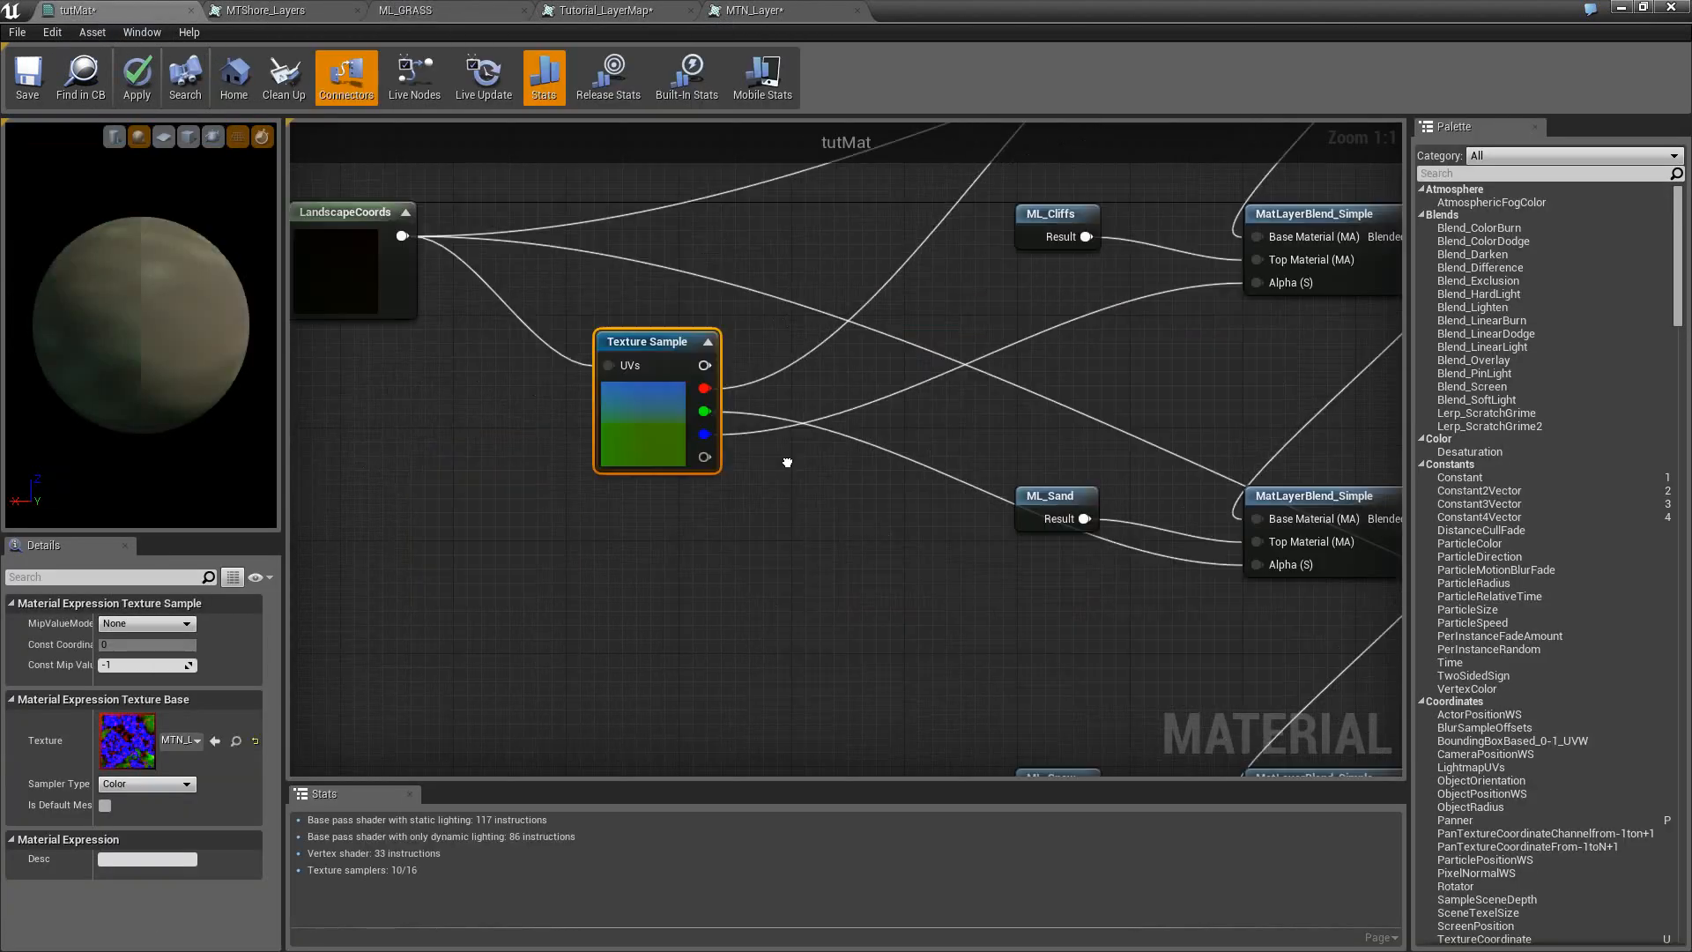
Connect the layer mask Texture Sample's alpha output to the Alpha input of the ML_Snow MatLayerBlend_Simple node.
right_click_drag(865, 356, 653, 555)
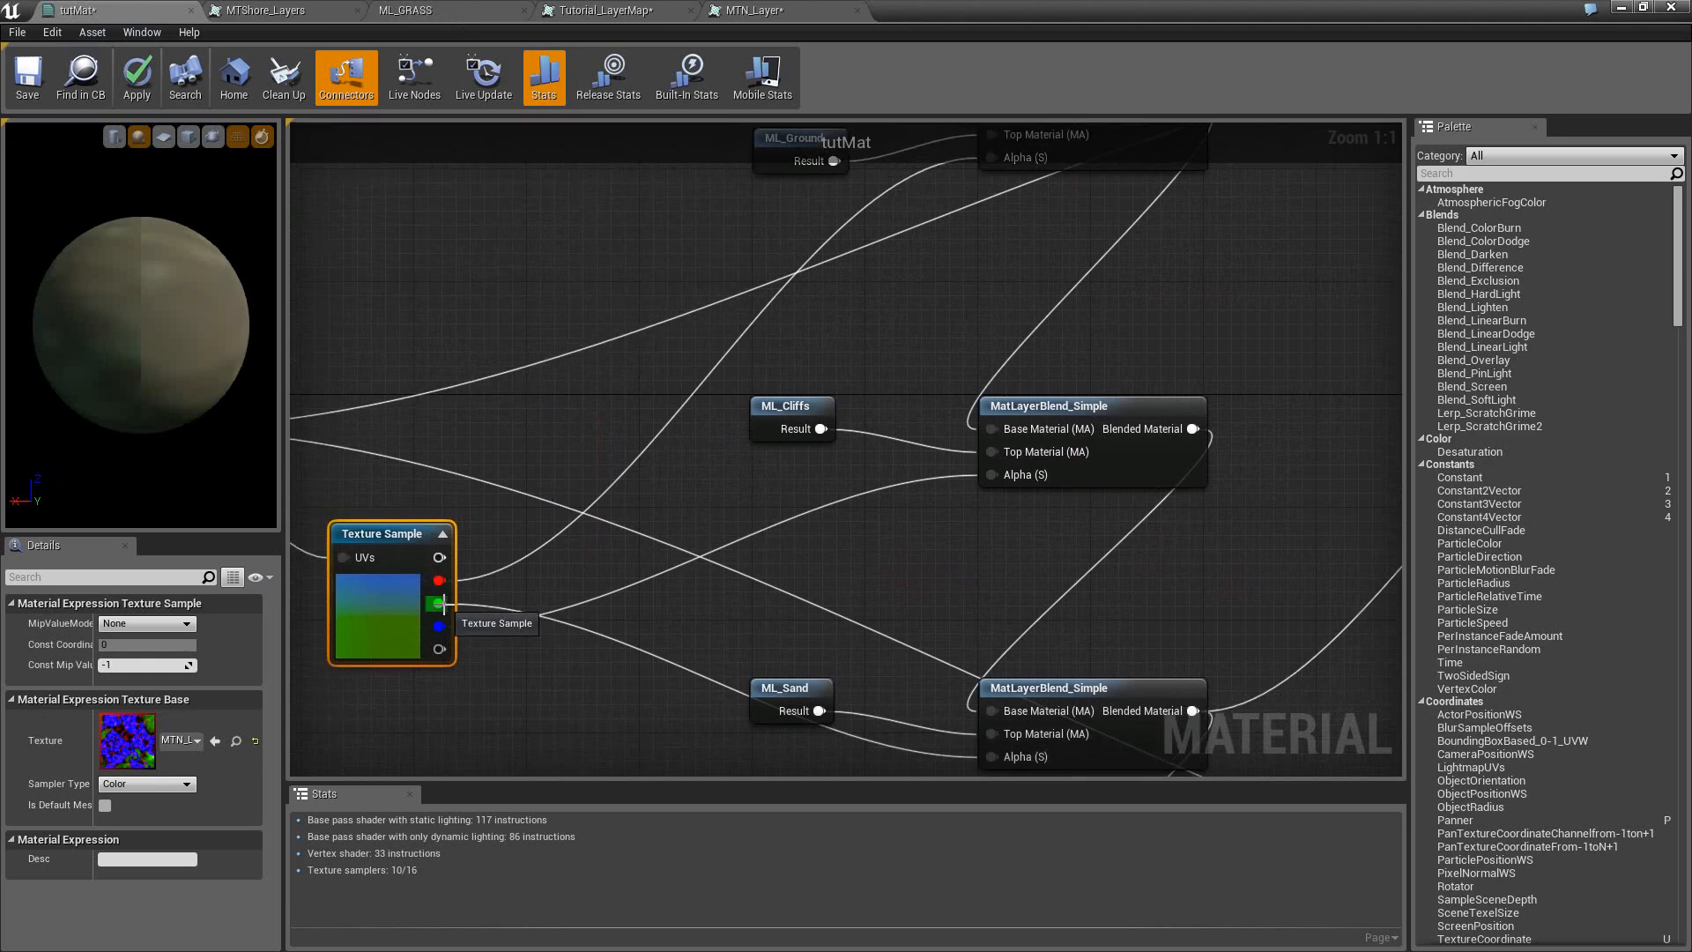
right_click_drag(595, 620, 670, 304)
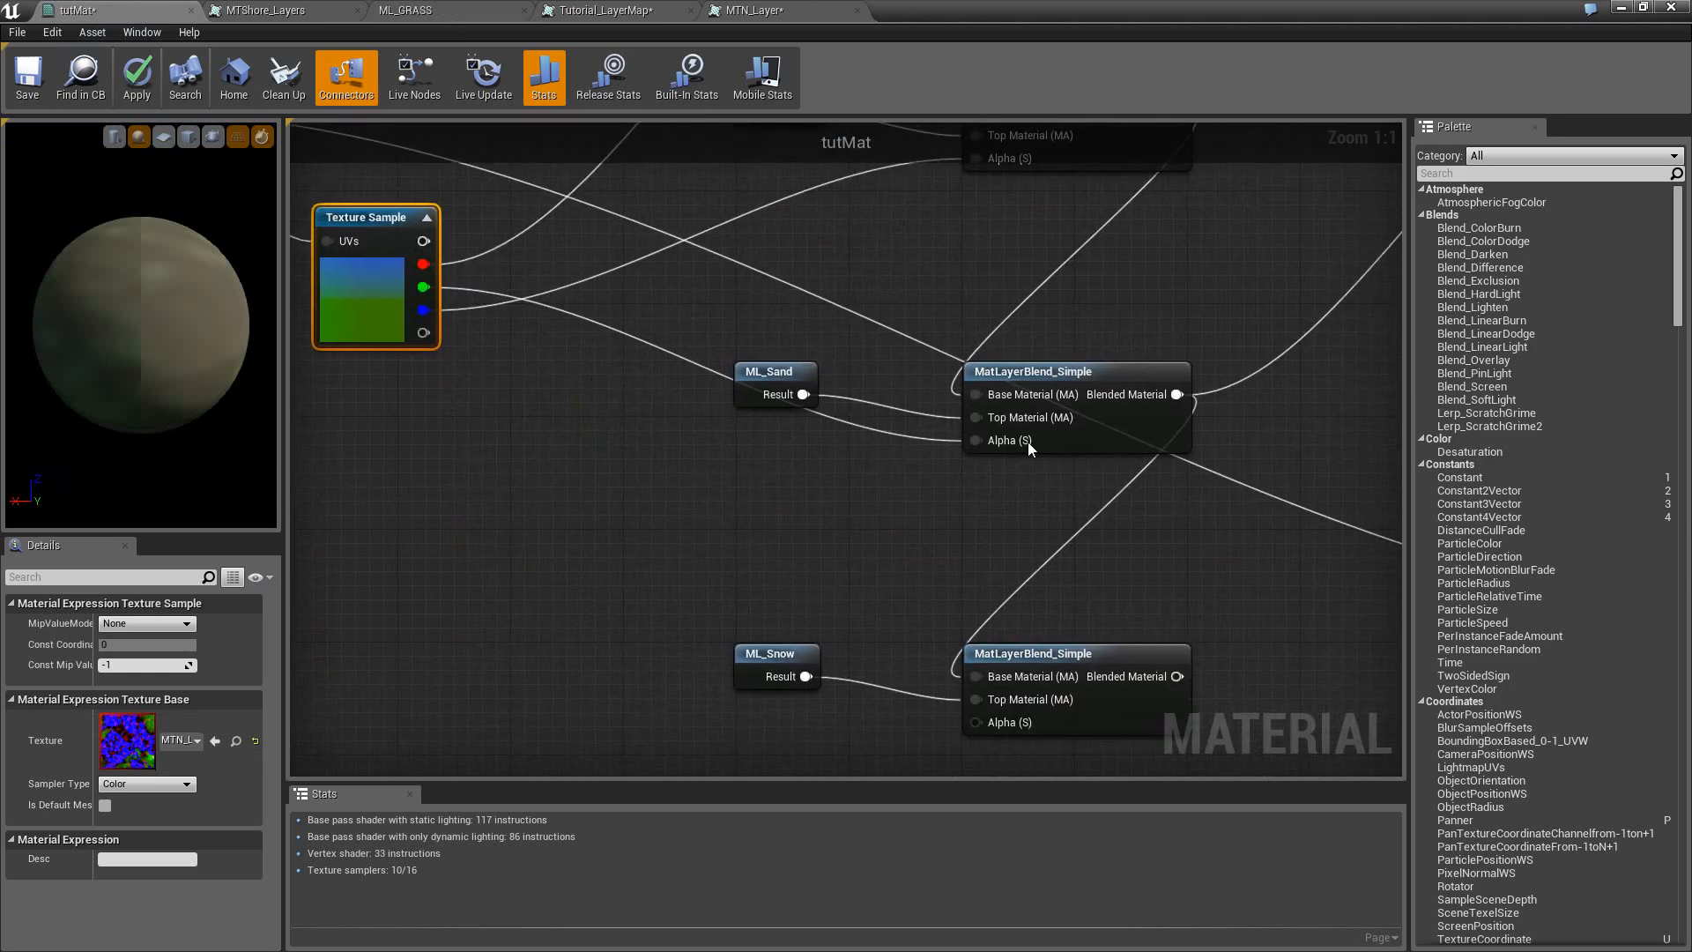
left_click_drag(424, 334, 977, 723)
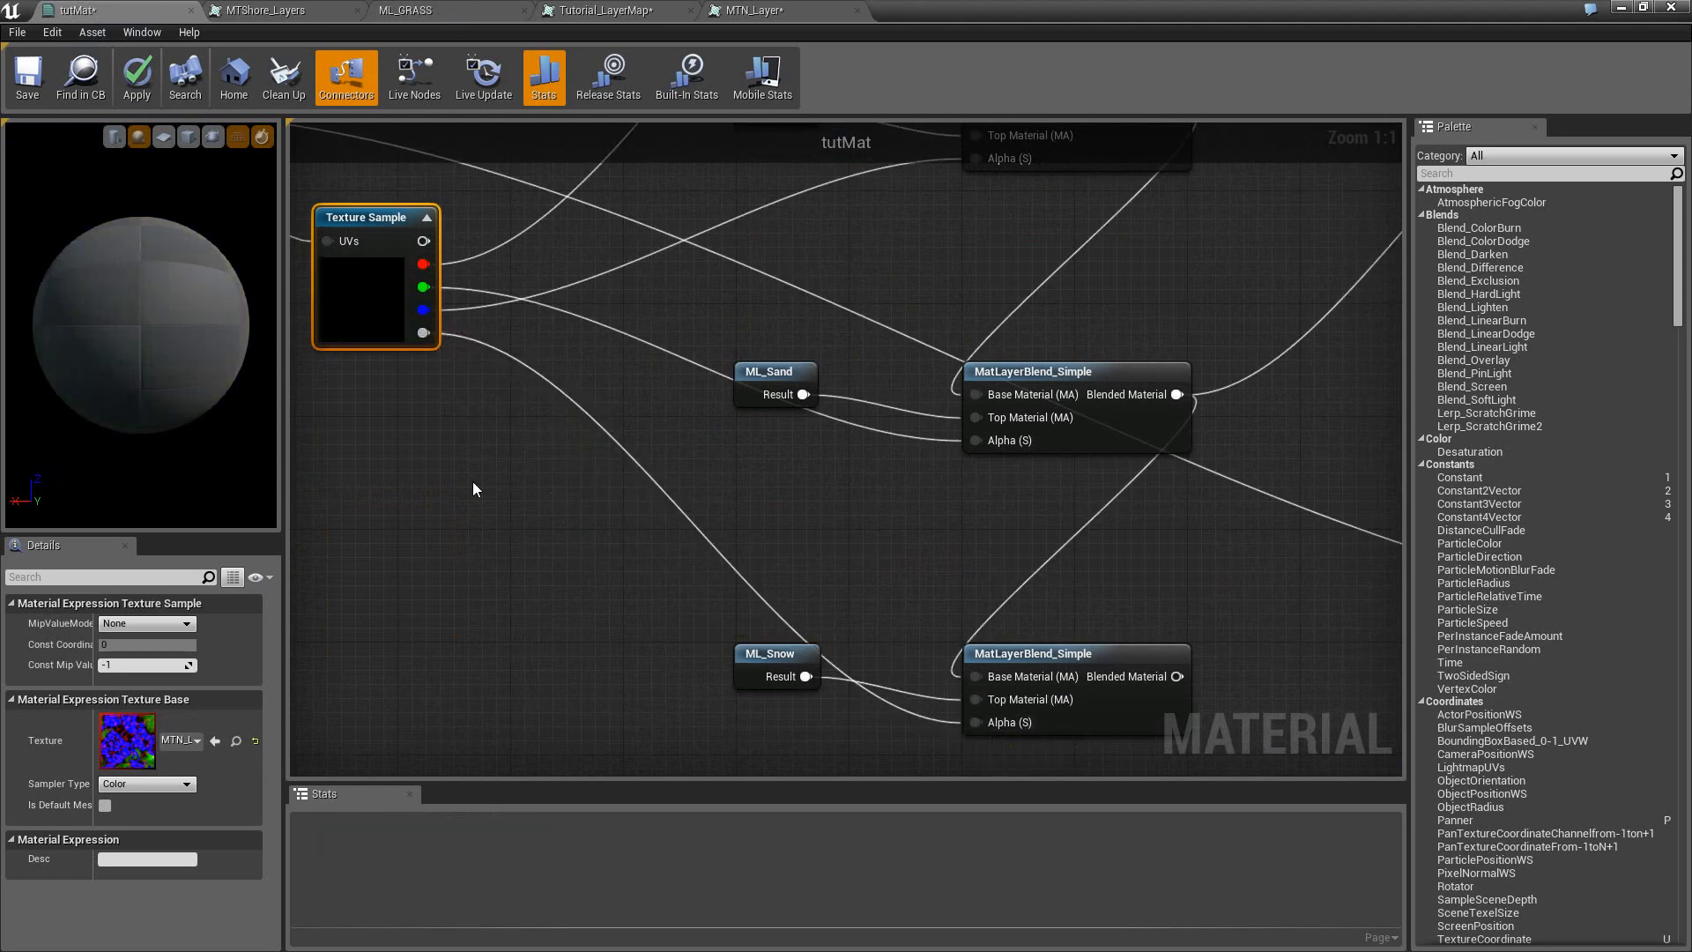
Connect the Blended Material output of the ML_Snow blend to the Attr input of BreakMaterialAttributes.
right_click_drag(756, 522, 495, 456)
scroll(921, 390, "down", 3)
right_click_drag(942, 421, 670, 468)
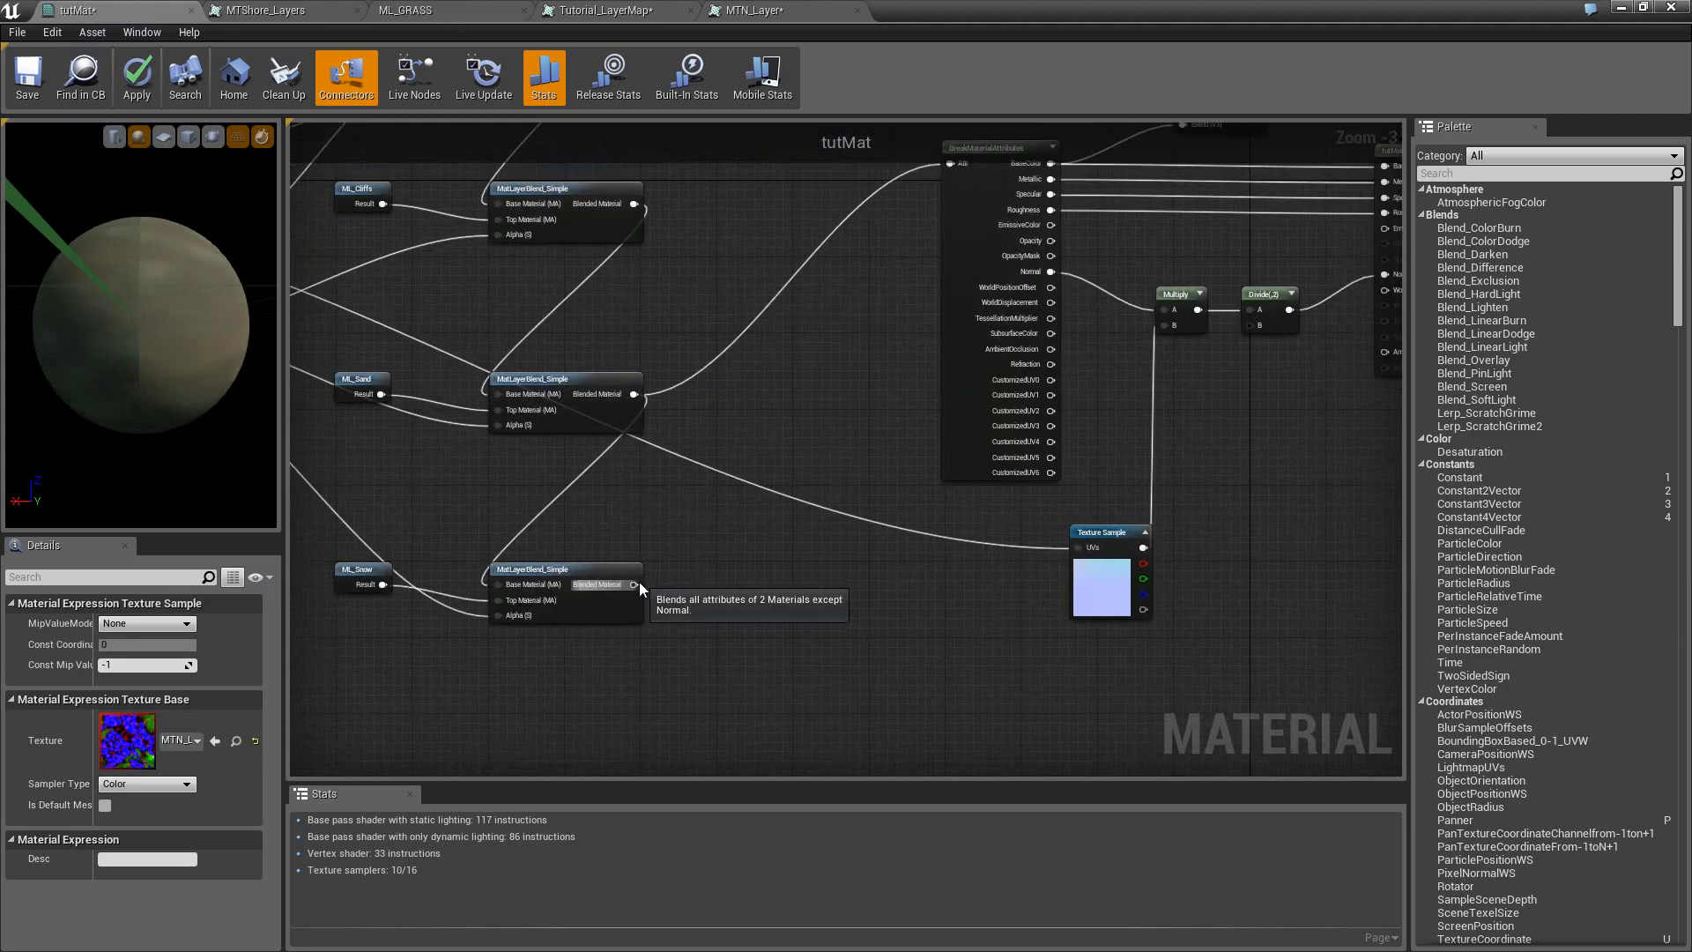
left_click_drag(639, 582, 954, 167)
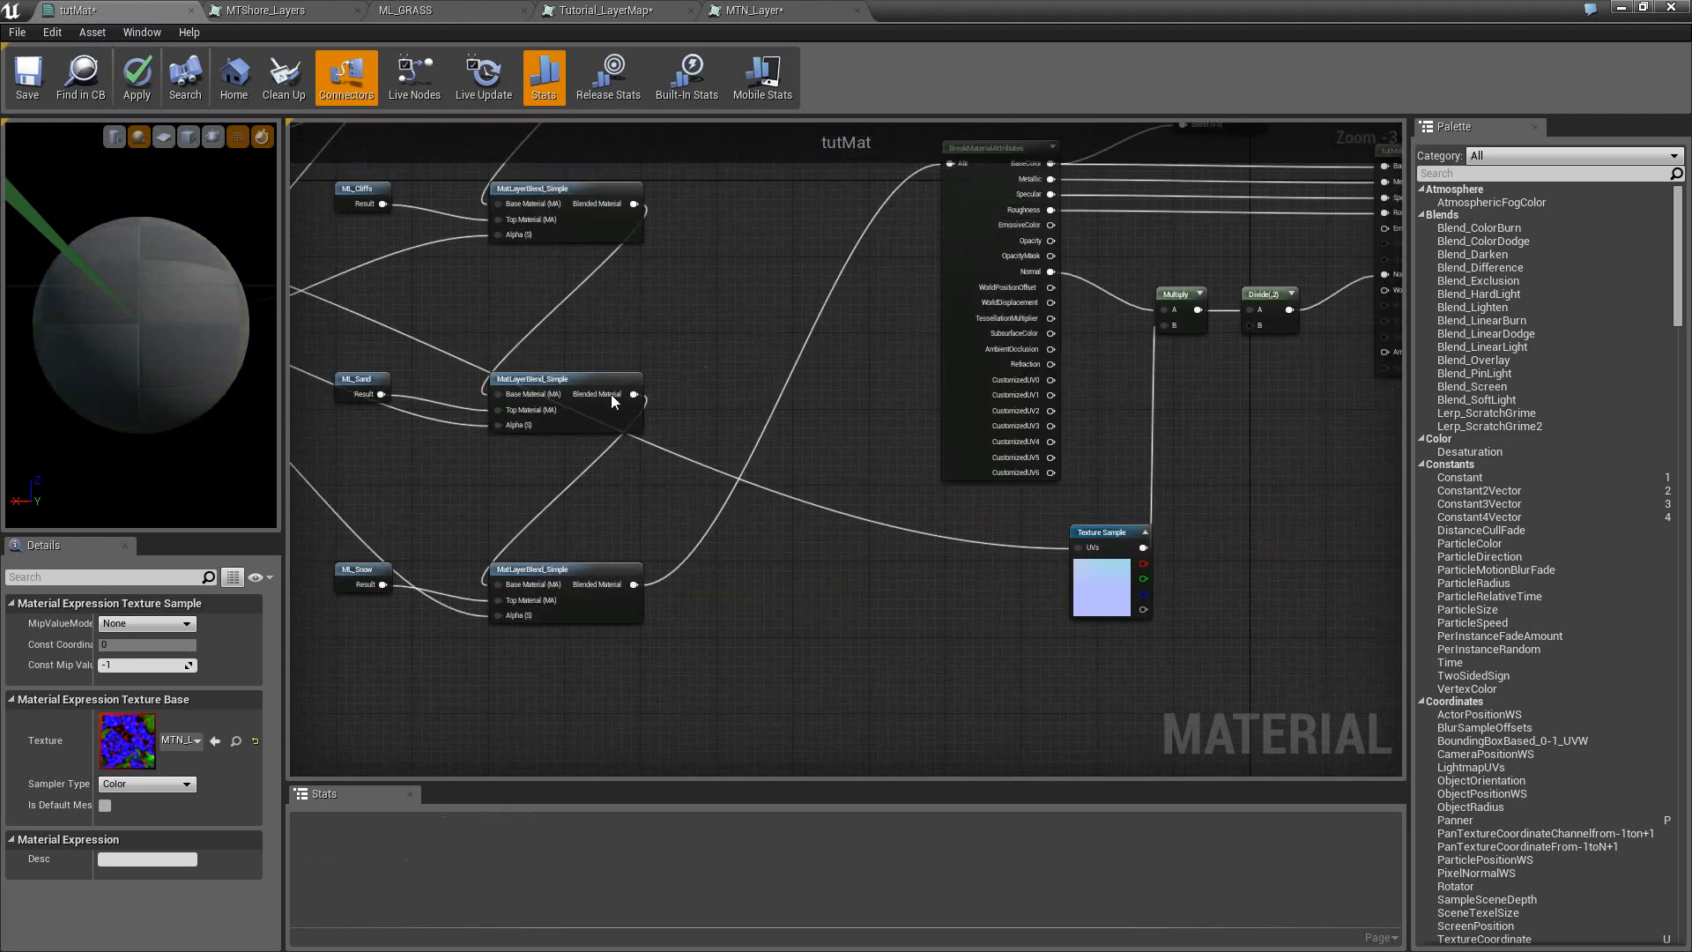
right_click_drag(495, 510, 890, 579)
scroll(437, 388, "up", 3)
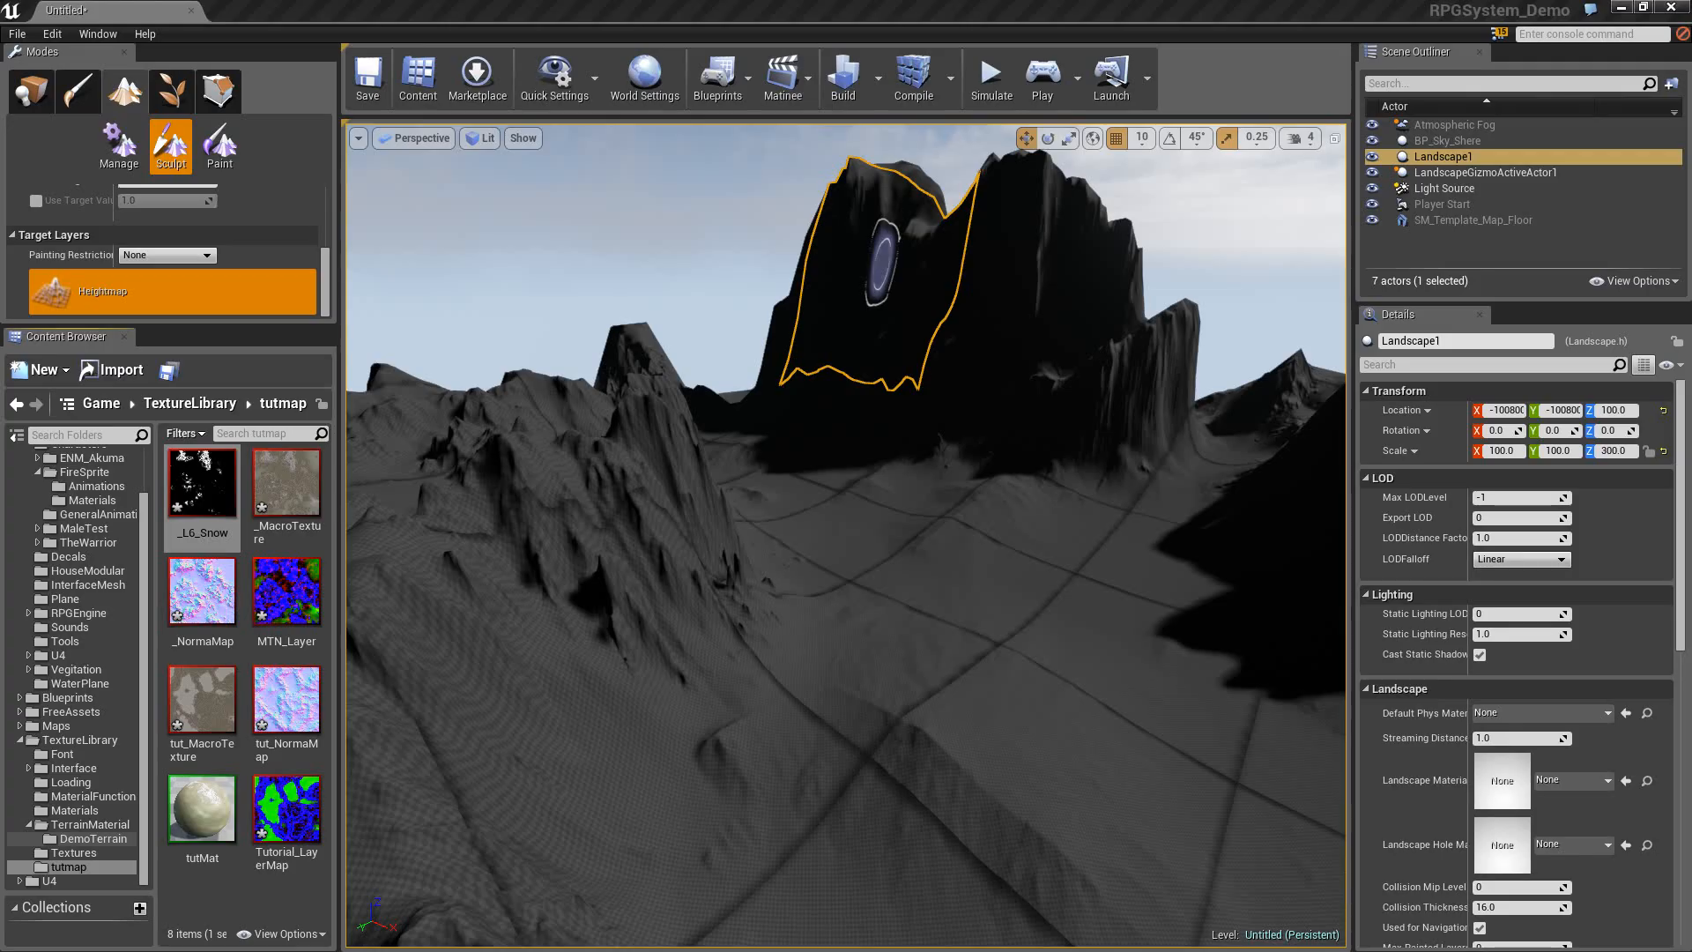
Open the imported _L6_Snow texture to inspect the snow mask, then minimize its editor window.
right_click_drag(1040, 759, 992, 651)
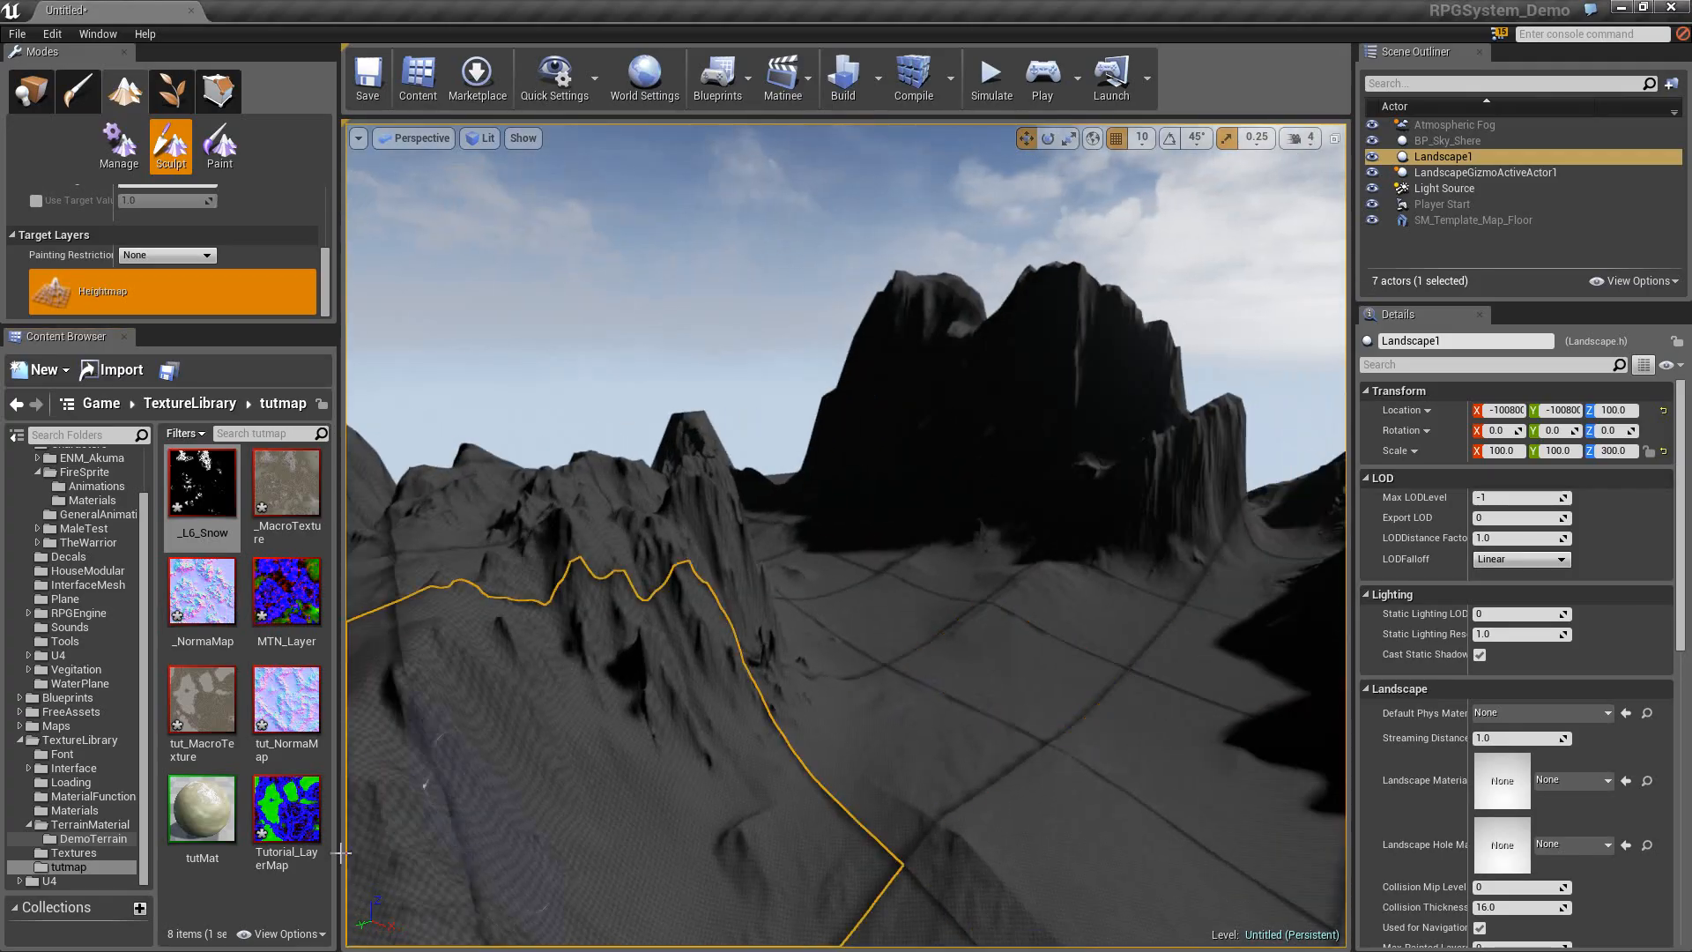
left_click(220, 476)
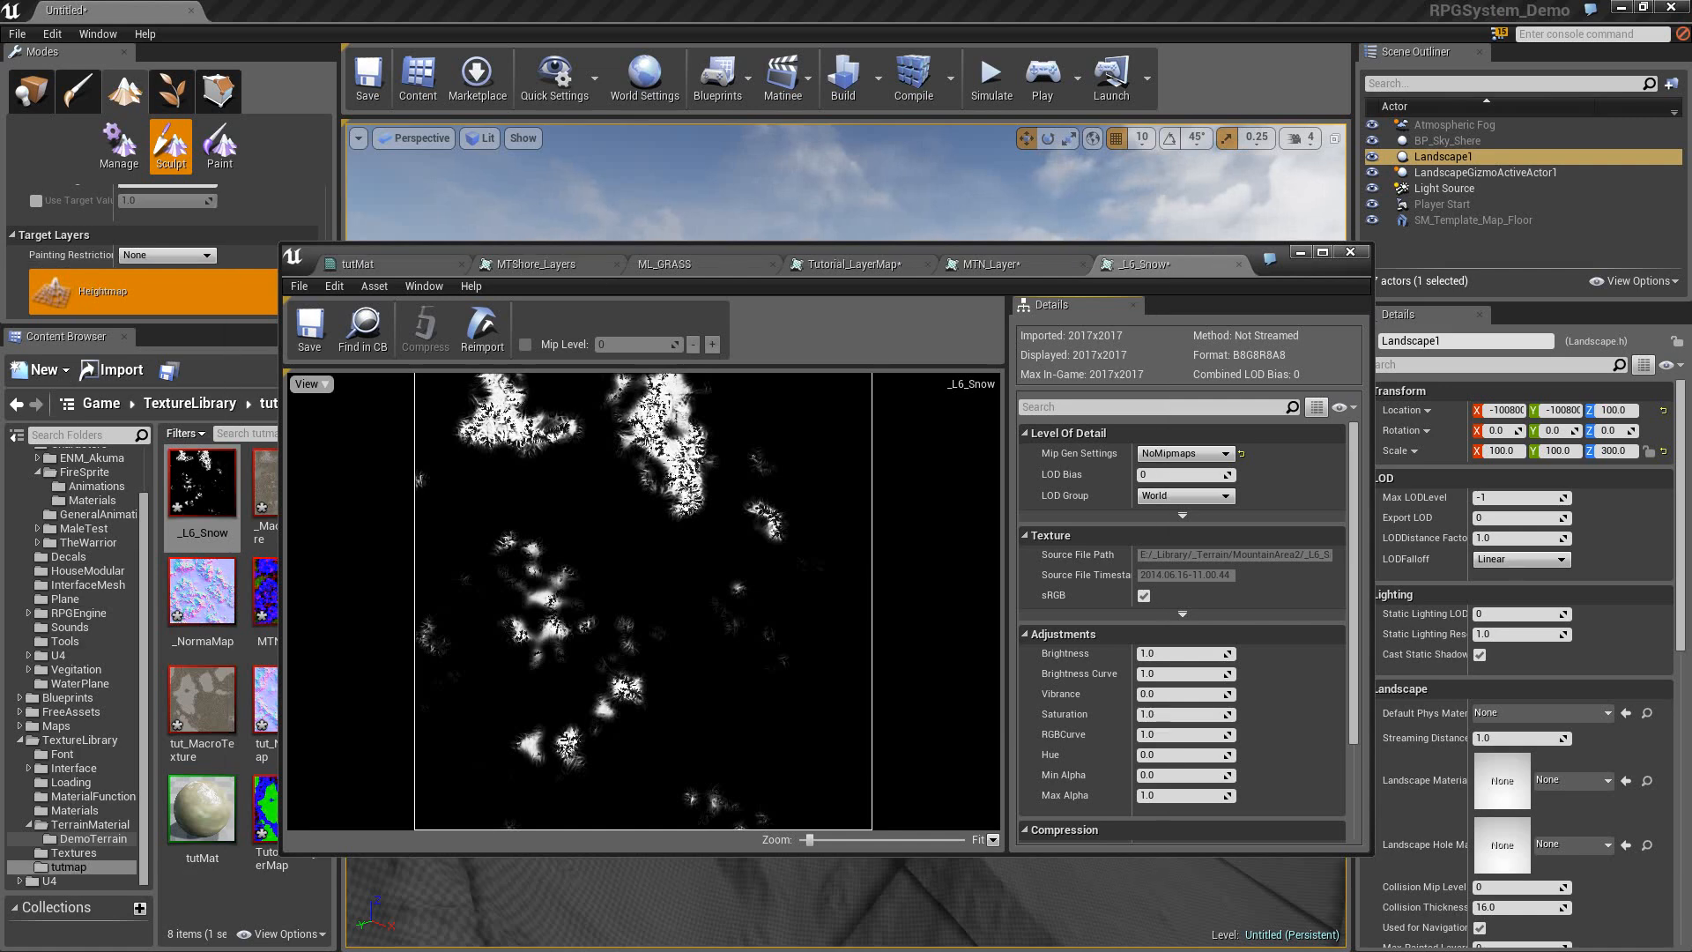
left_click(1300, 252)
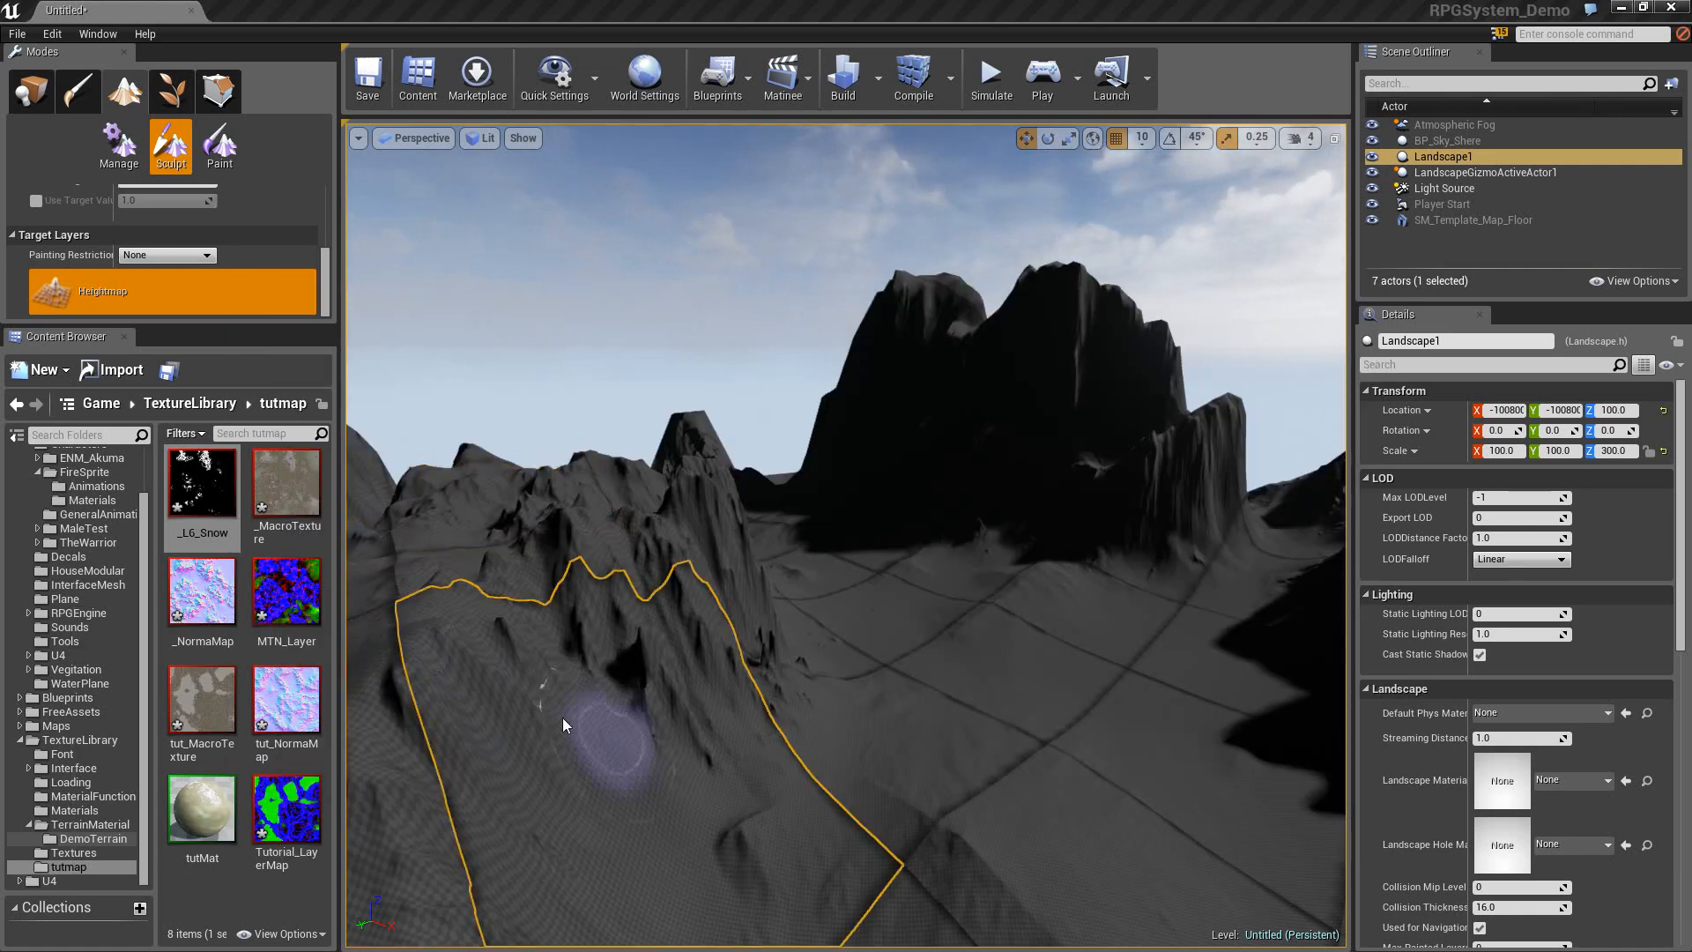
Apply the tutMat material to Landscape1 and inspect the textured terrain up close.
right_click_drag(706, 605, 842, 624)
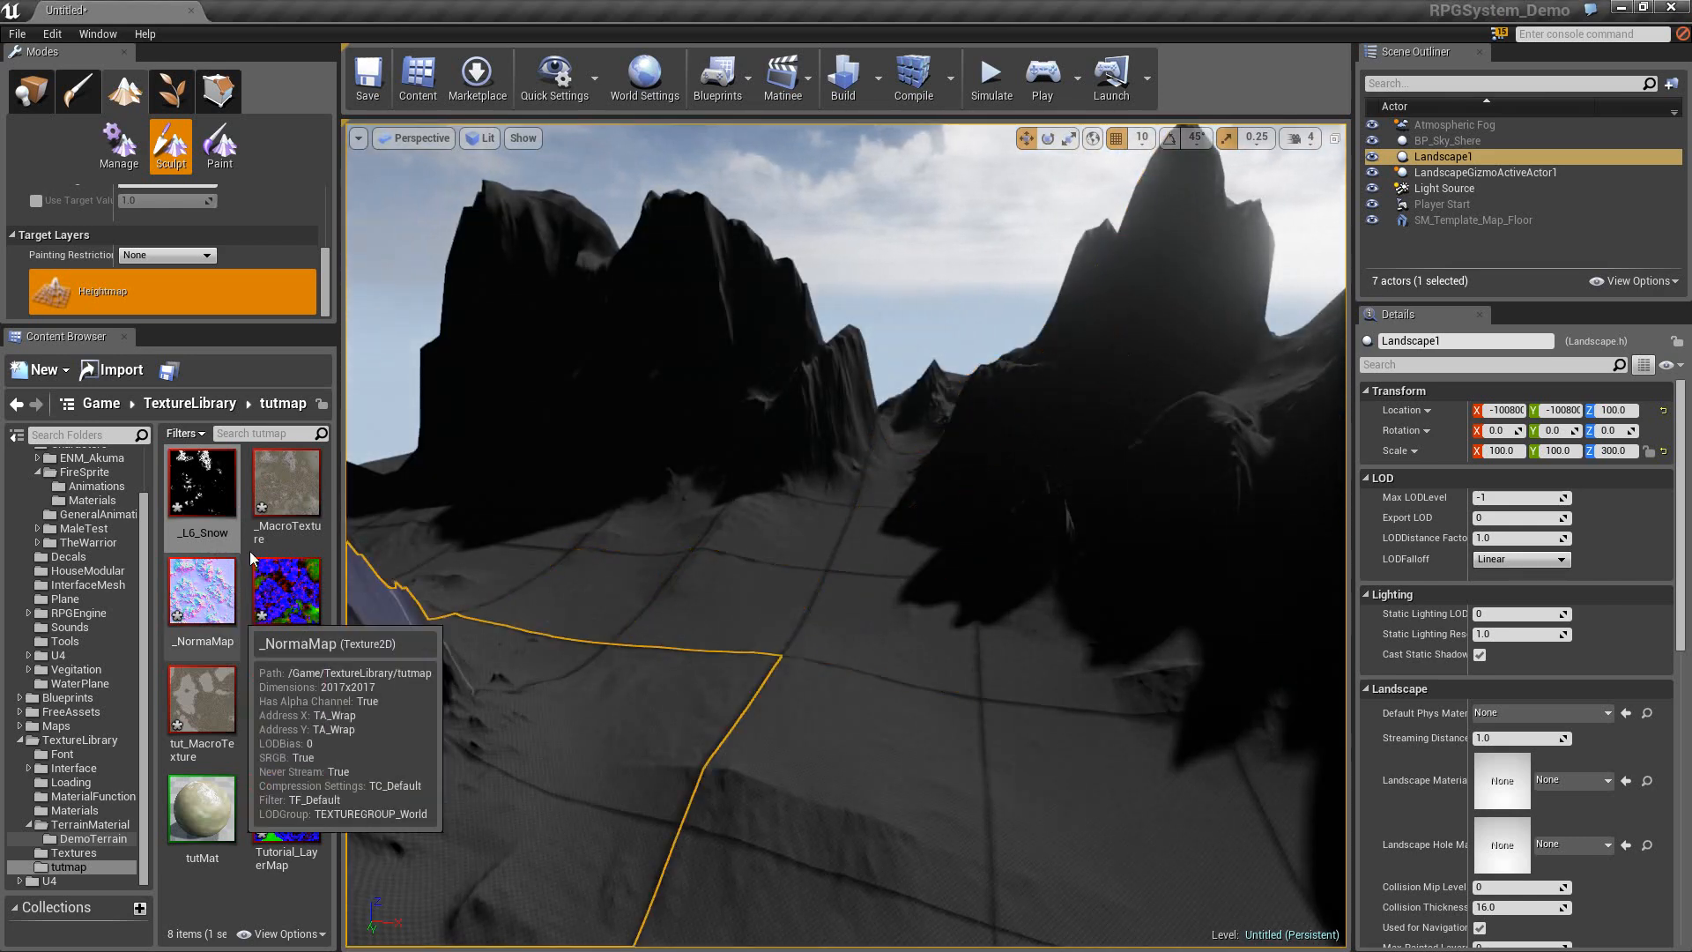
left_click_drag(202, 808, 864, 705)
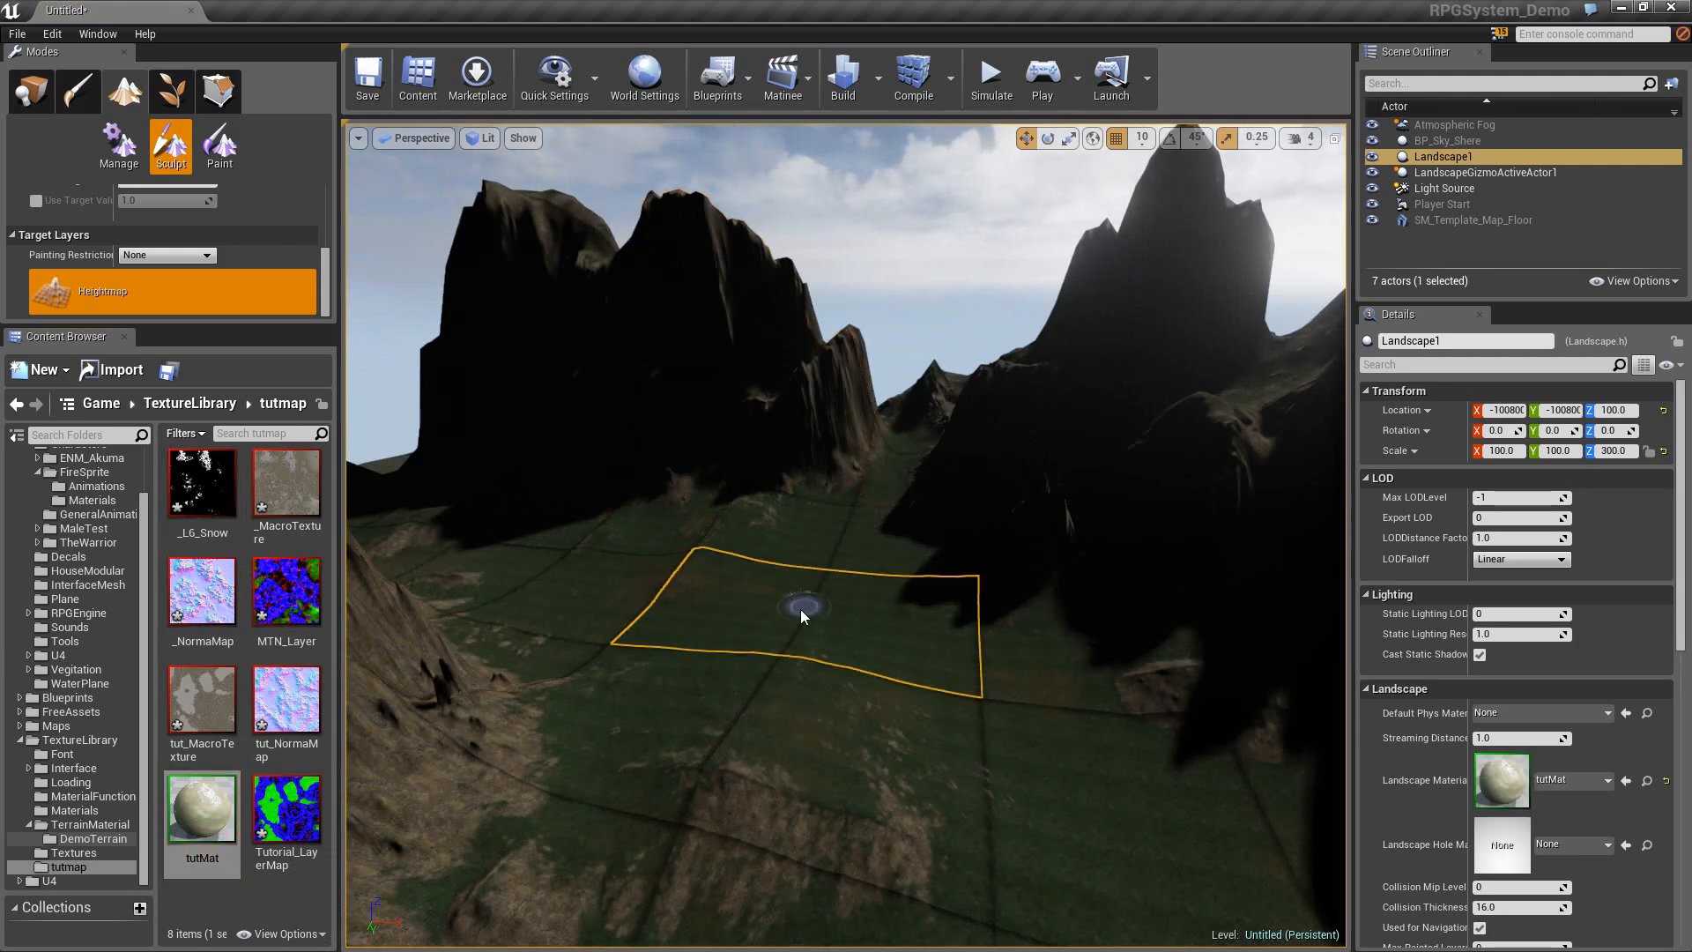
mouse_move(801, 609)
right_mouse_down()
mouse_move(520, 683)
mouse_move(652, 714)
mouse_move(696, 600)
mouse_move(776, 679)
mouse_move(864, 626)
mouse_move(802, 723)
mouse_move(740, 705)
mouse_move(652, 608)
mouse_move(706, 688)
mouse_move(679, 740)
mouse_move(714, 767)
mouse_move(741, 670)
mouse_move(758, 697)
mouse_move(733, 709)
right_mouse_up()
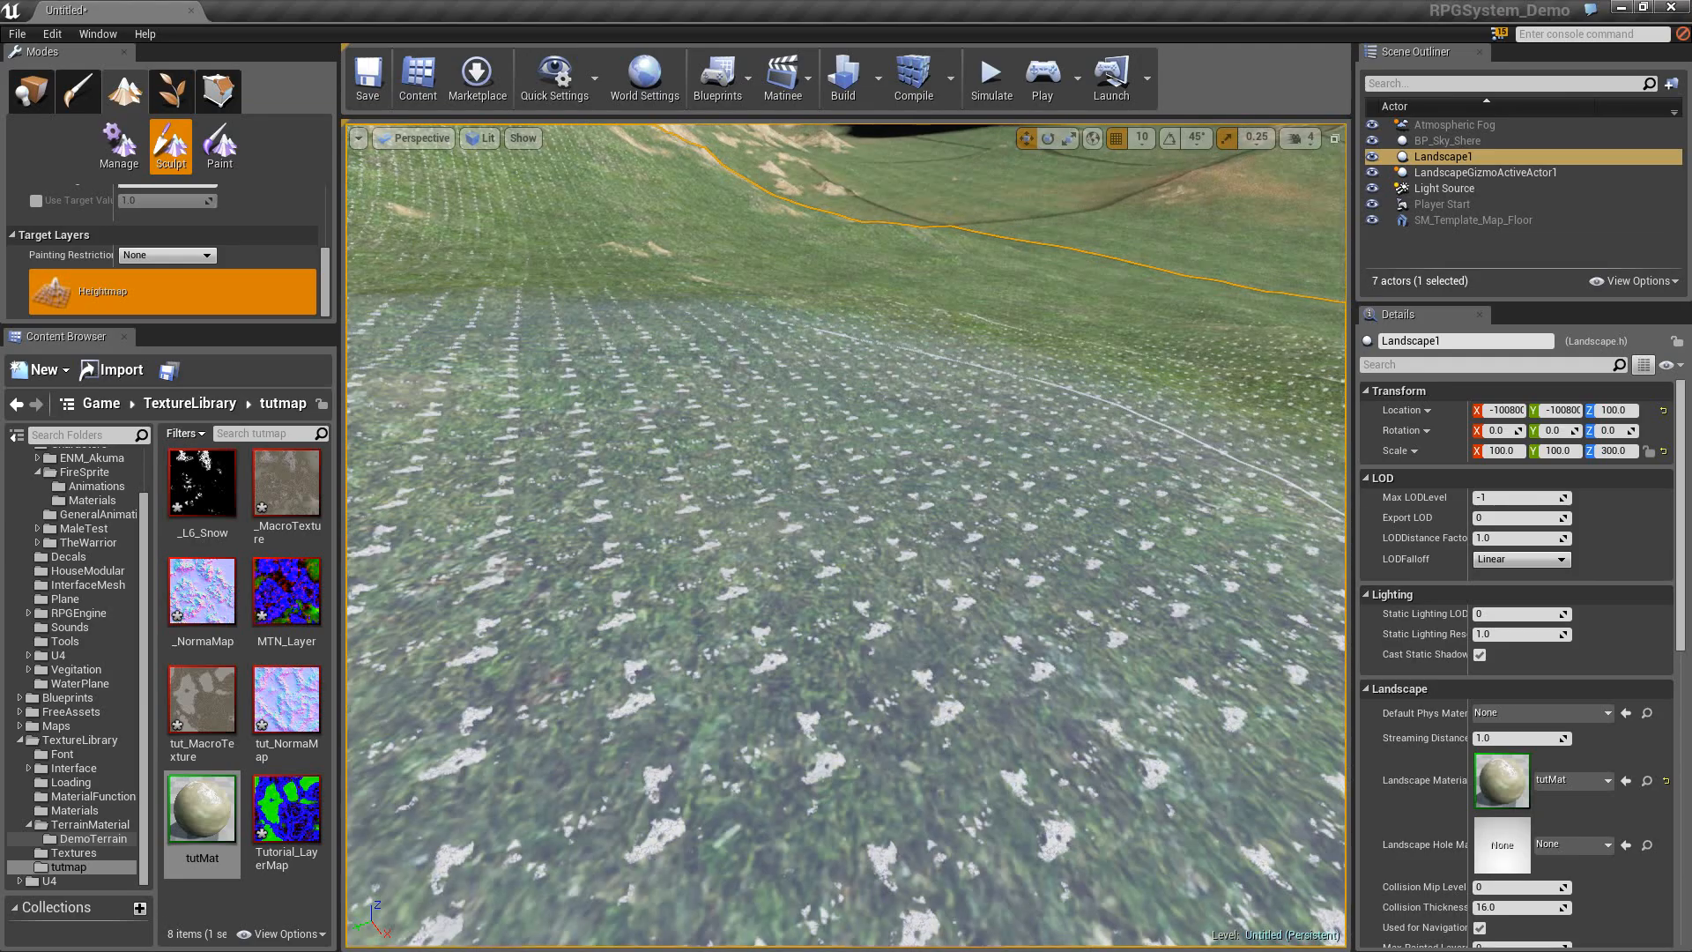
Open the MTN_Layer texture and bring the tutMat material editor window back in front of it.
double_click(287, 591)
left_click_drag(655, 8, 654, 10)
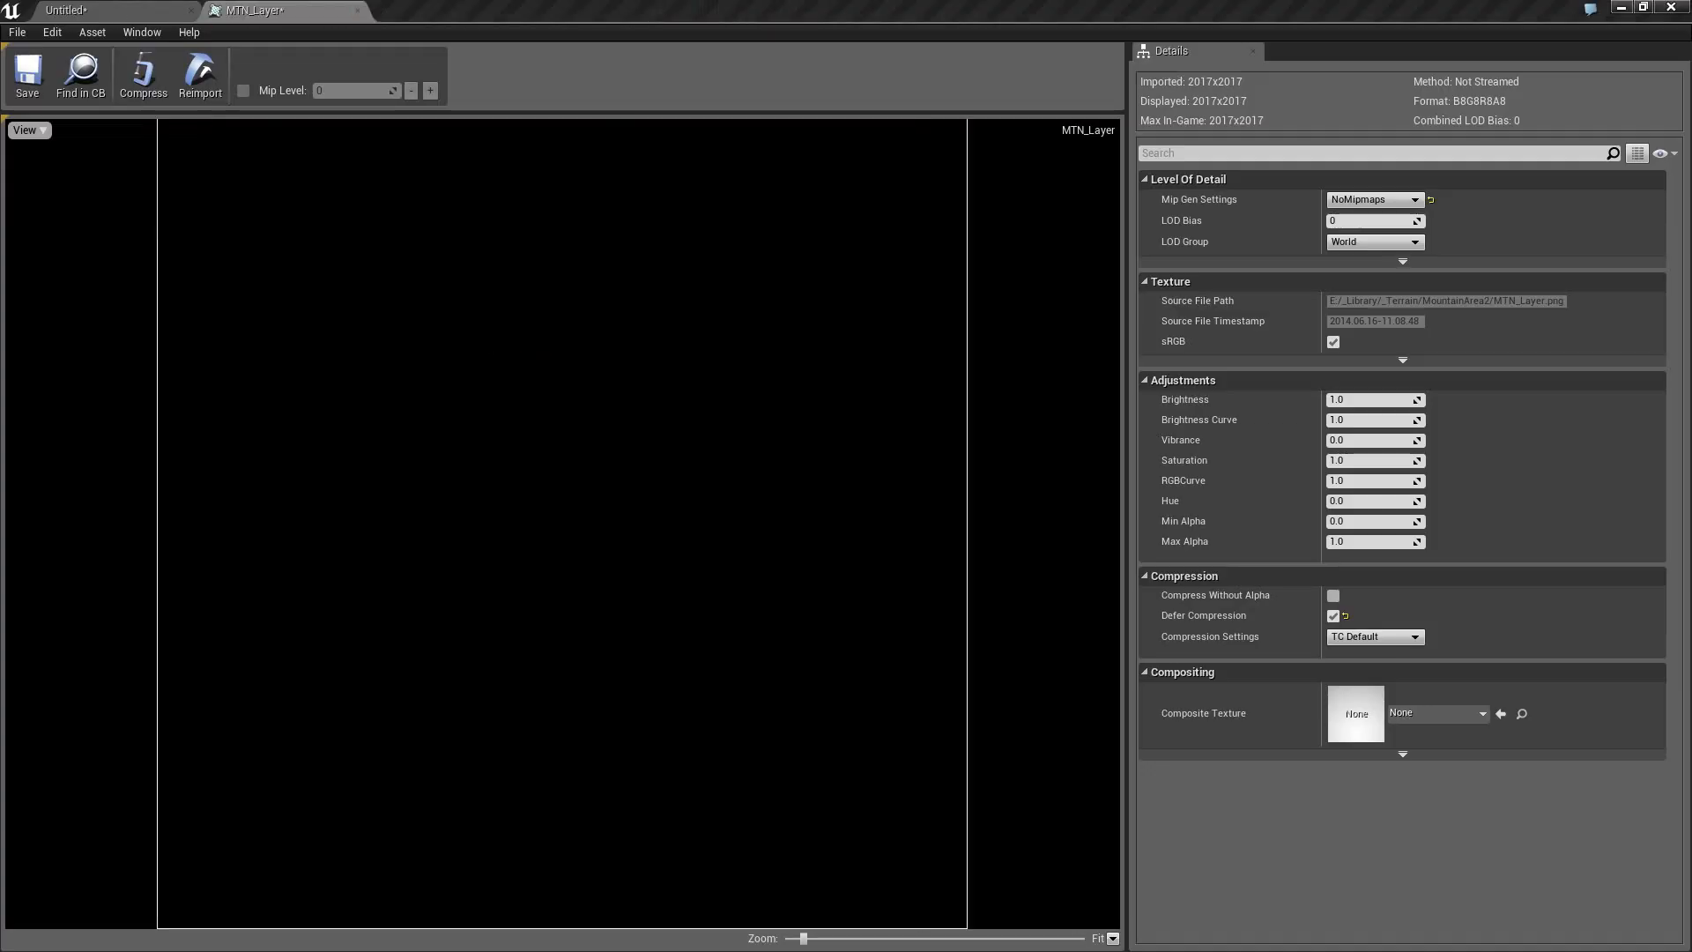
left_click_drag(0, 106, 1183, 153)
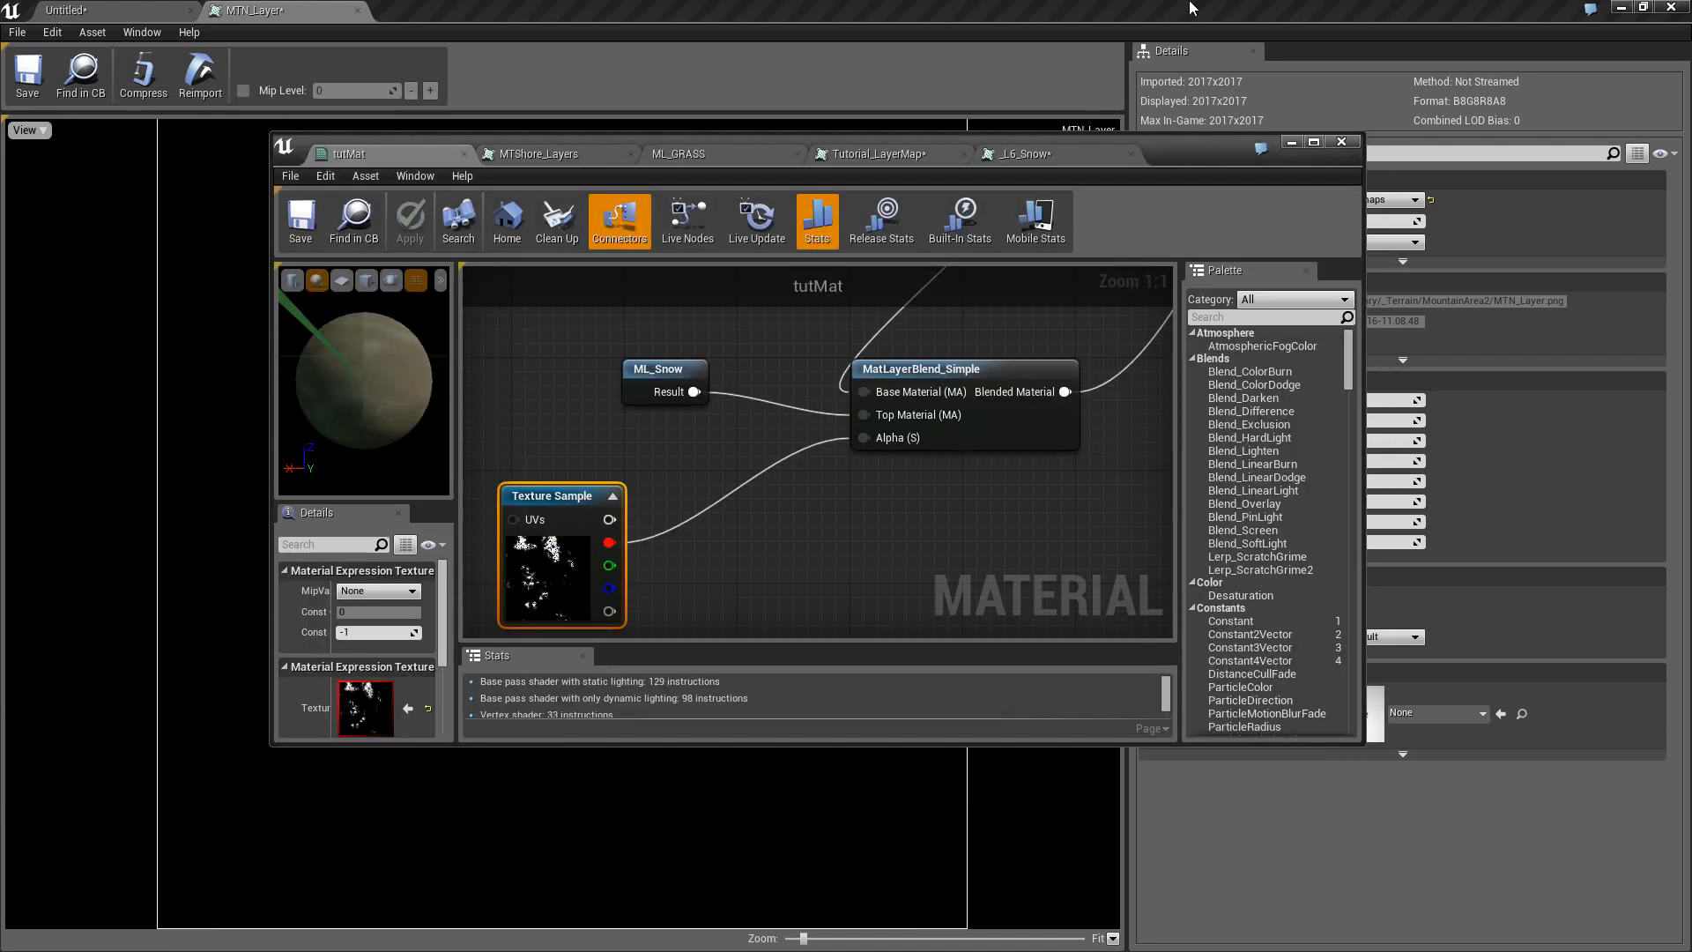
Wire the coordinates output from farther up the tutMat graph into the snow mask Texture Sample's UVs input and apply the material changes.
left_click(1673, 10)
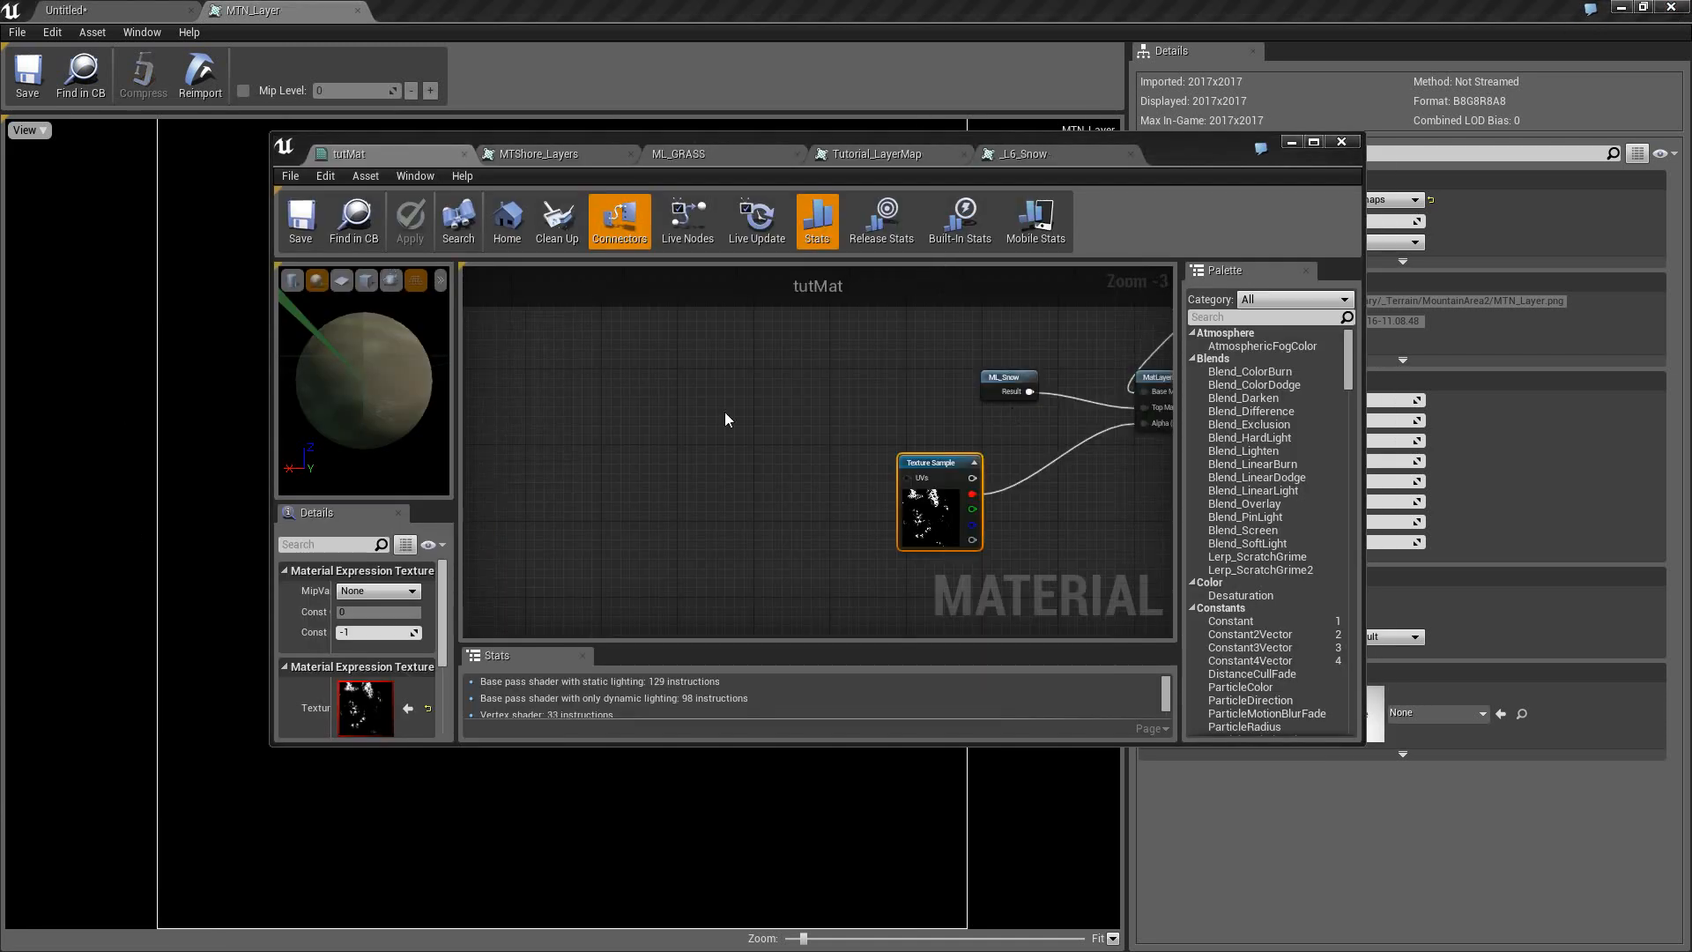
right_click_drag(728, 419, 892, 574)
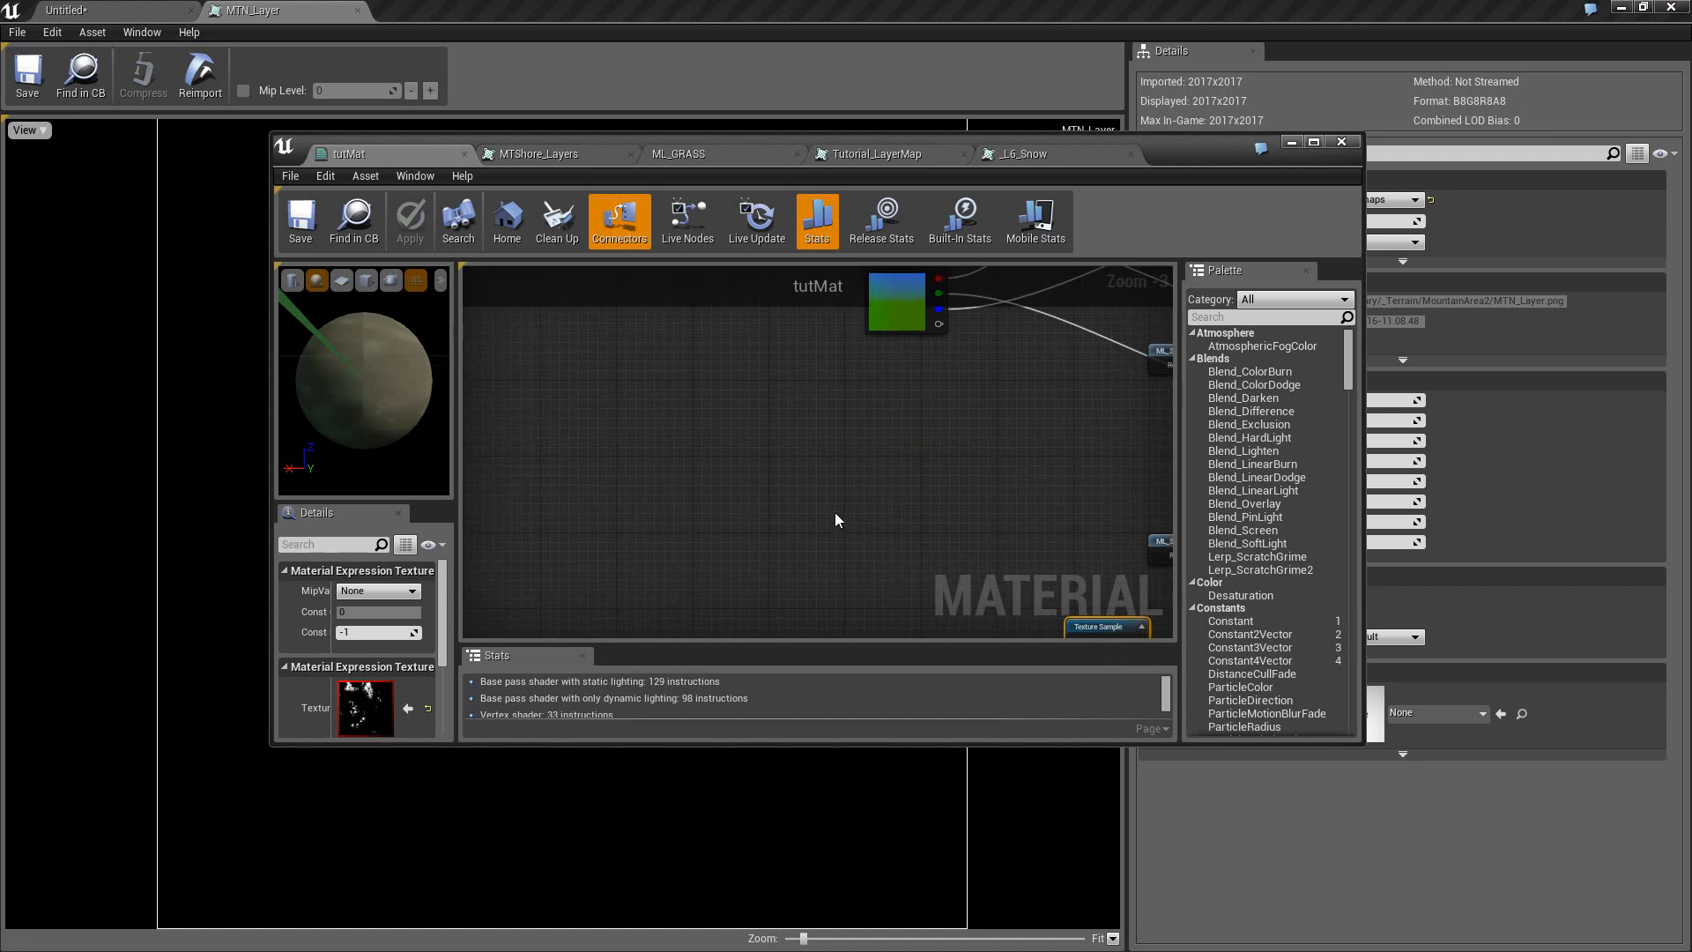
scroll(838, 511, "down", 2)
left_click_drag(780, 324, 954, 412)
scroll(985, 605, "up", 3)
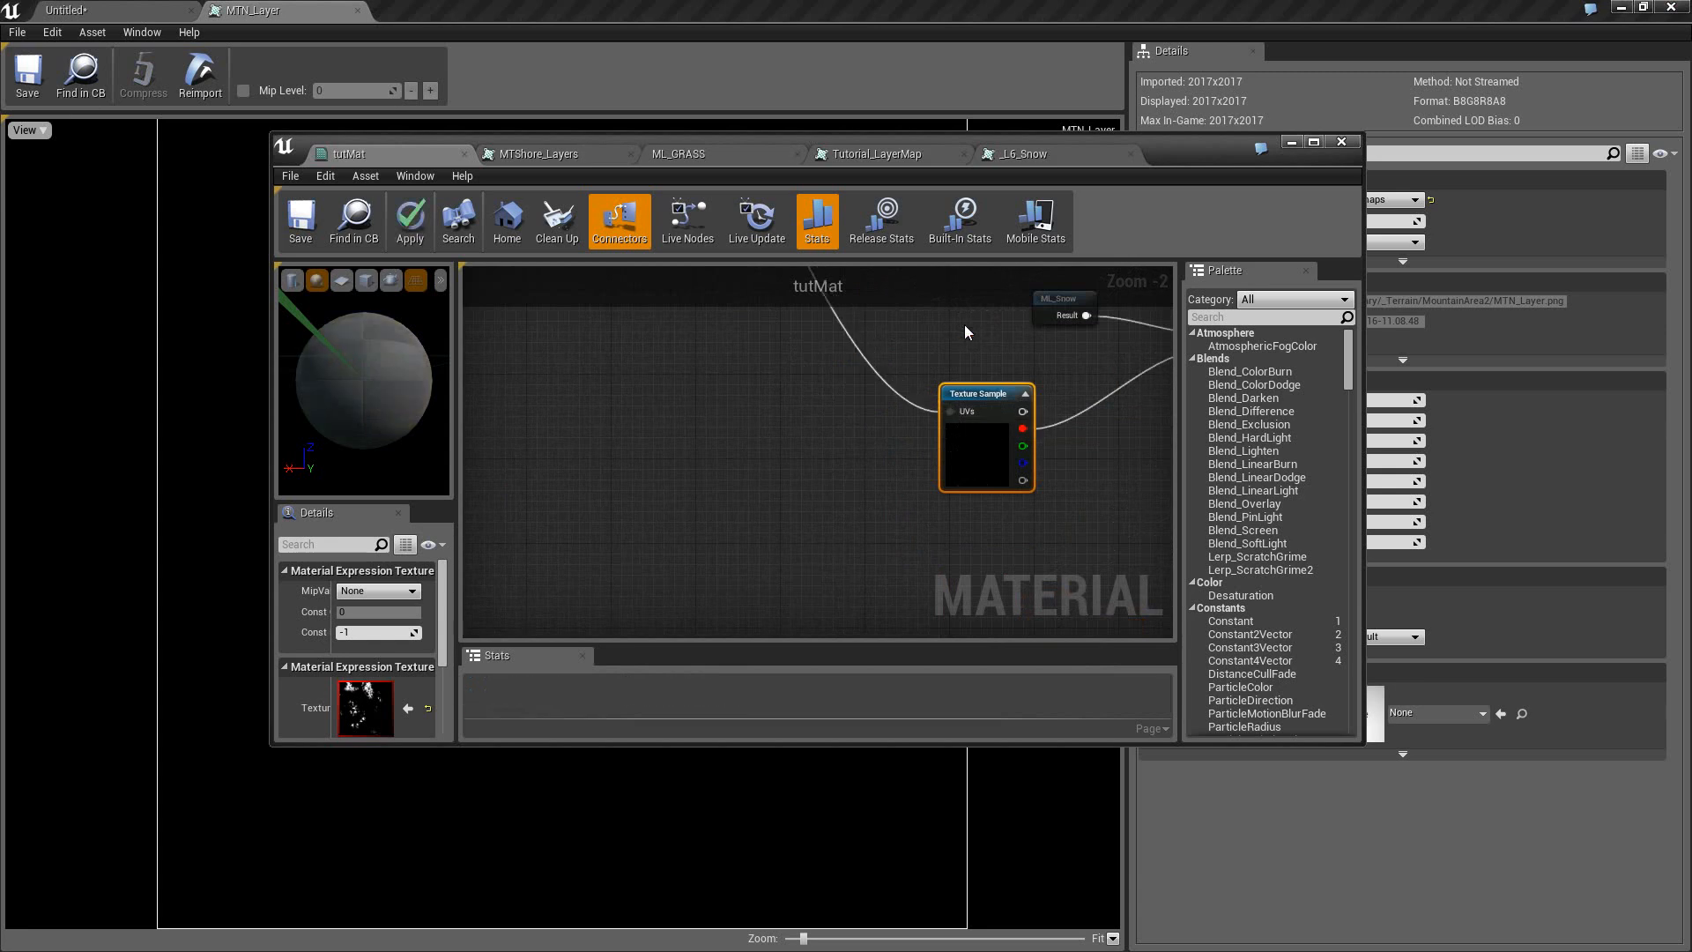
right_click_drag(965, 324, 718, 434)
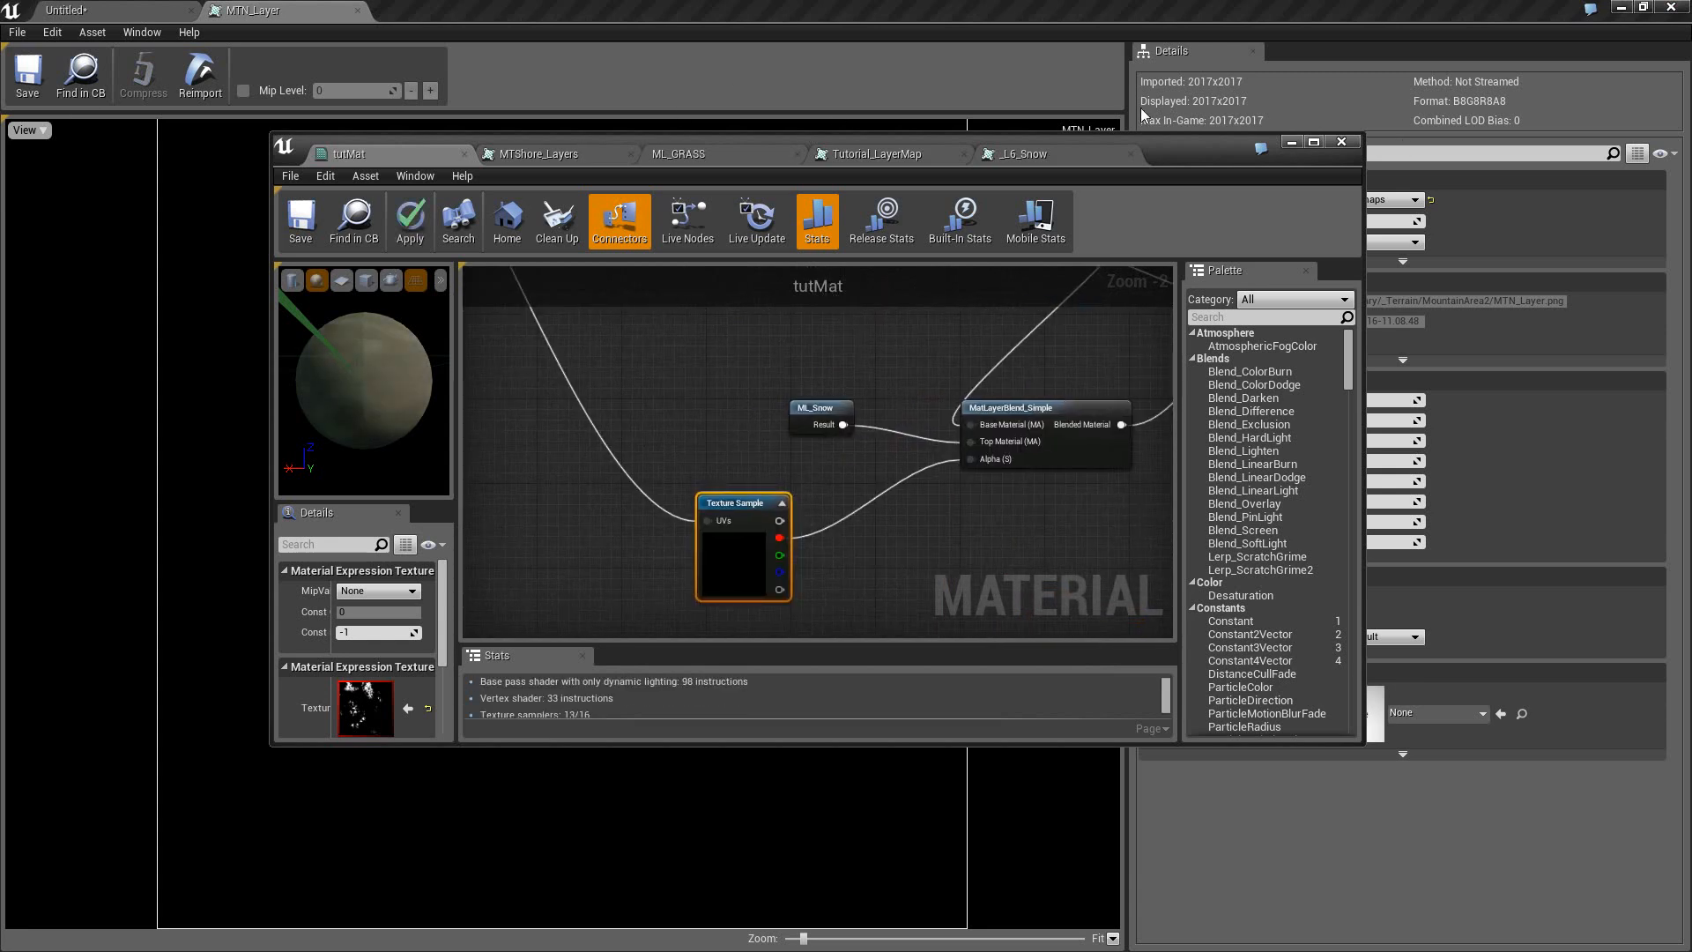
left_click(409, 221)
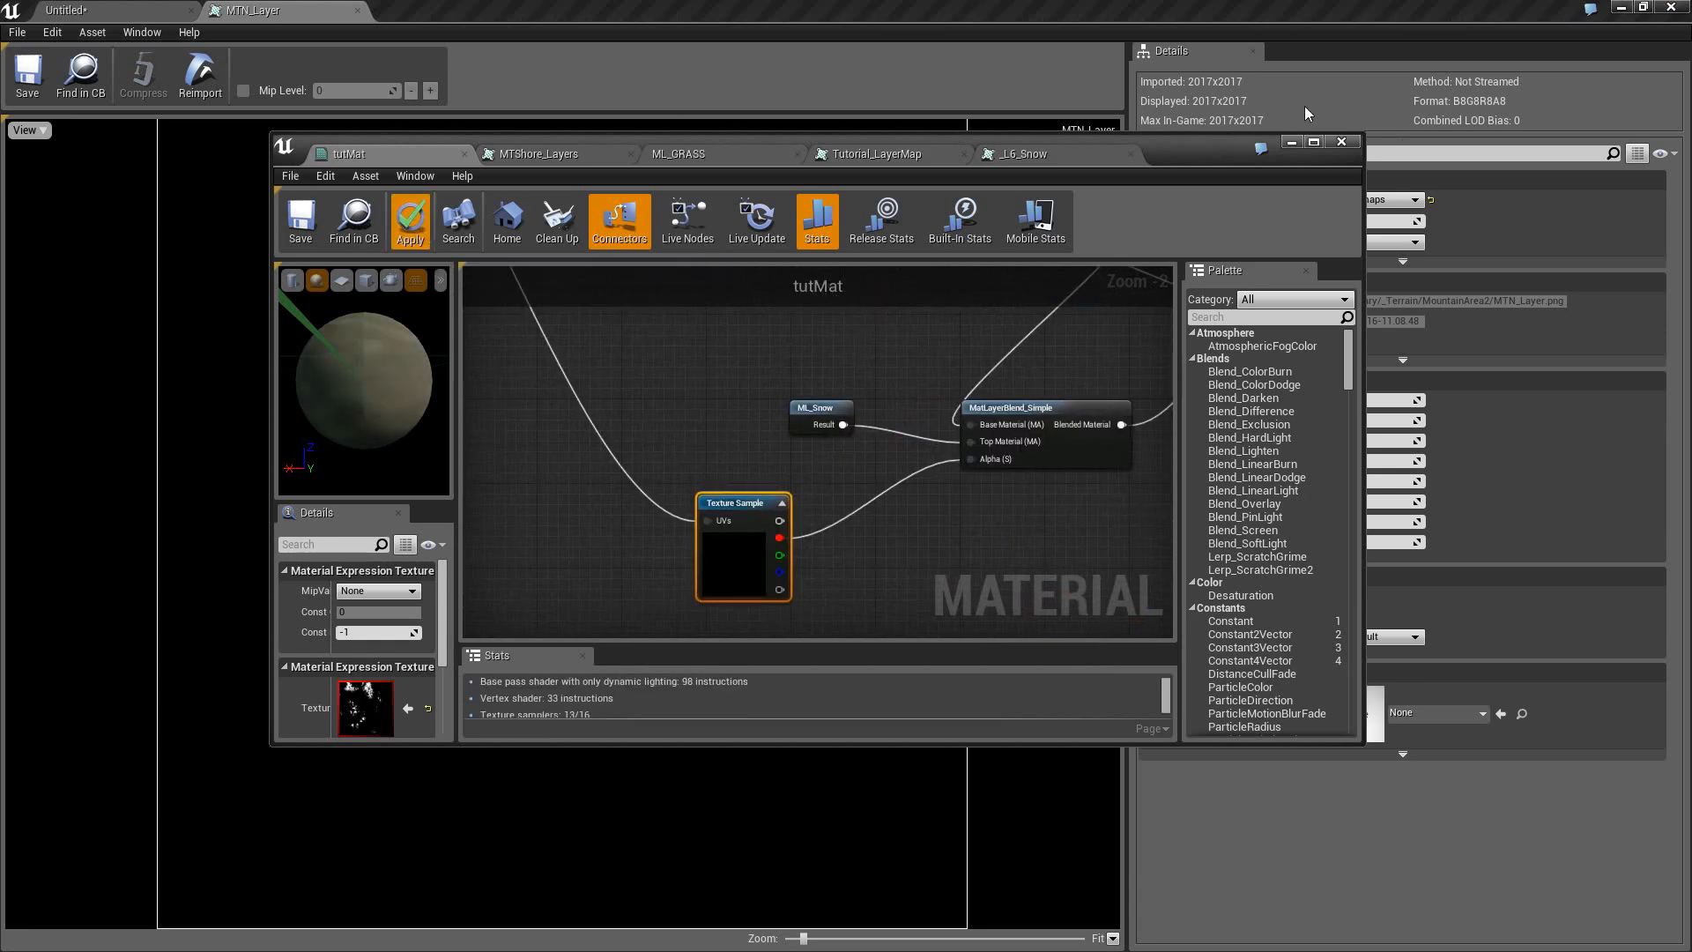
Return to the untitled level in the level editor and switch from landscape sculpting to Place mode.
left_click(1622, 10)
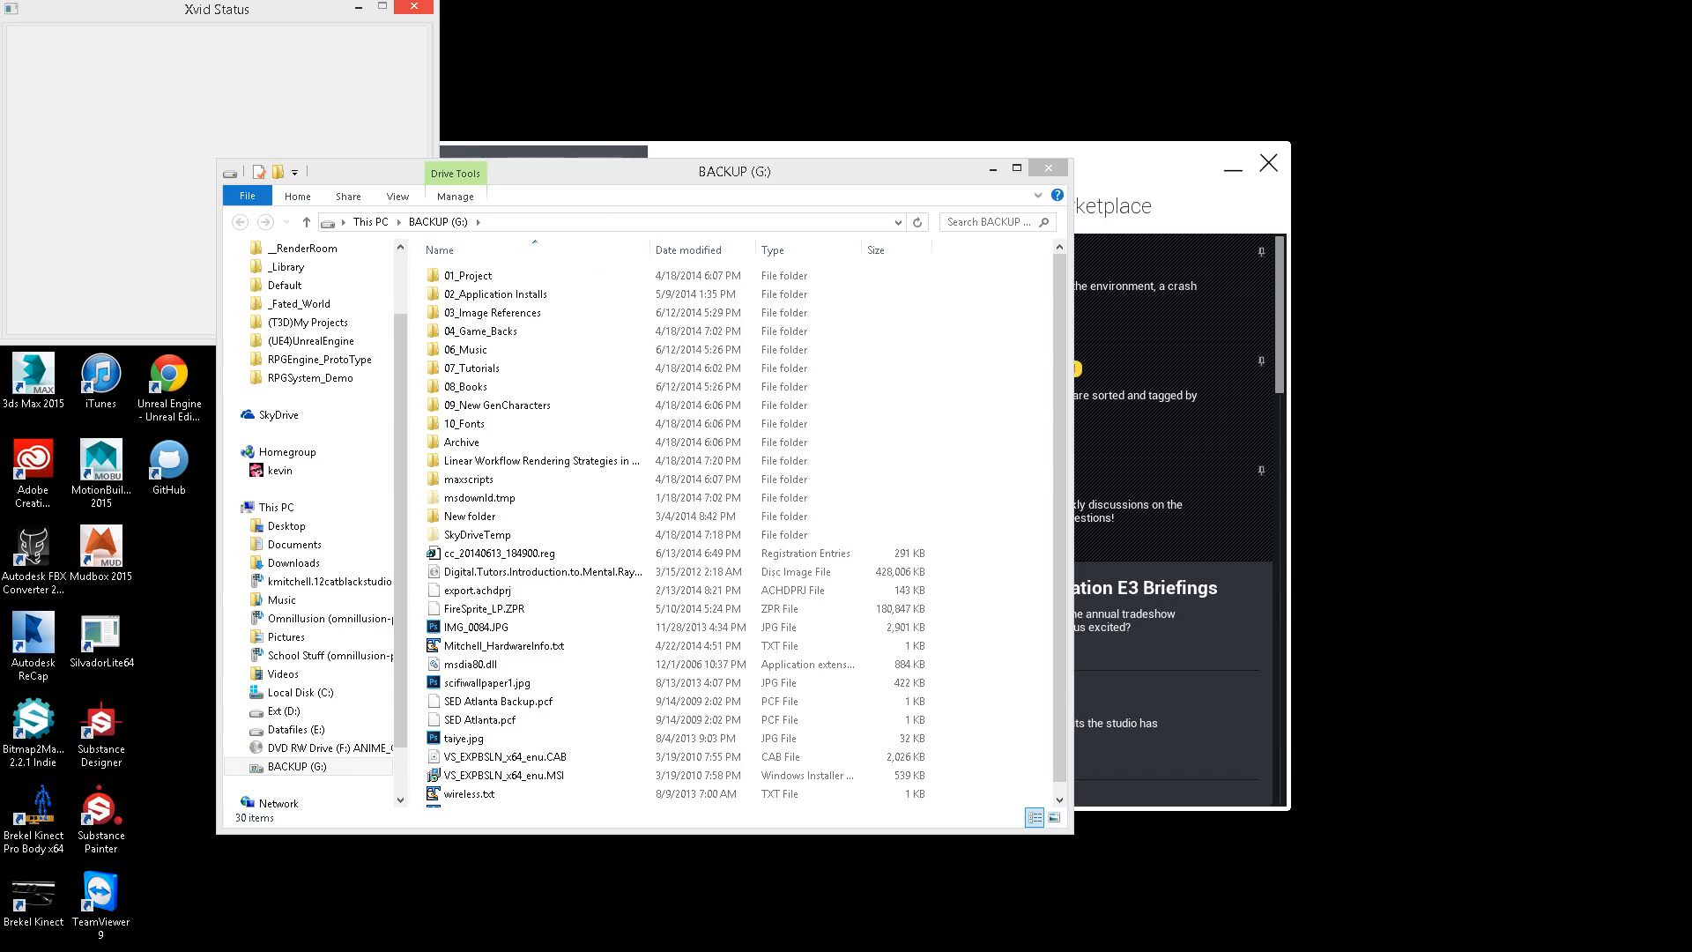
key("alt+Tab")
left_click(131, 15)
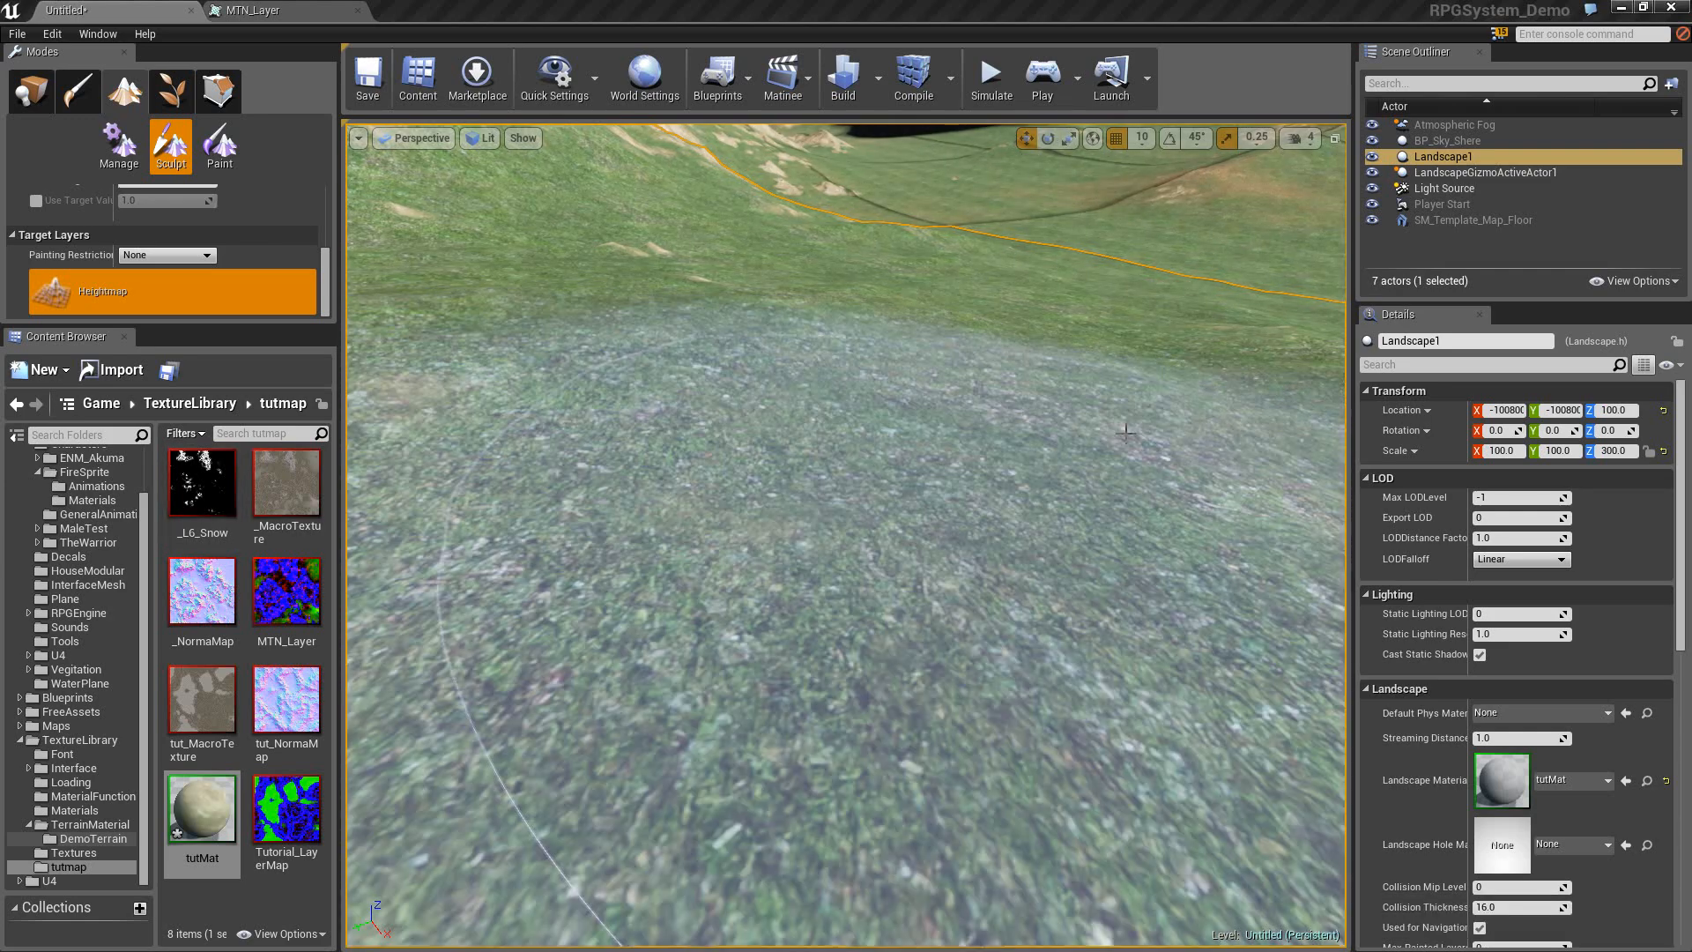
left_click(30, 97)
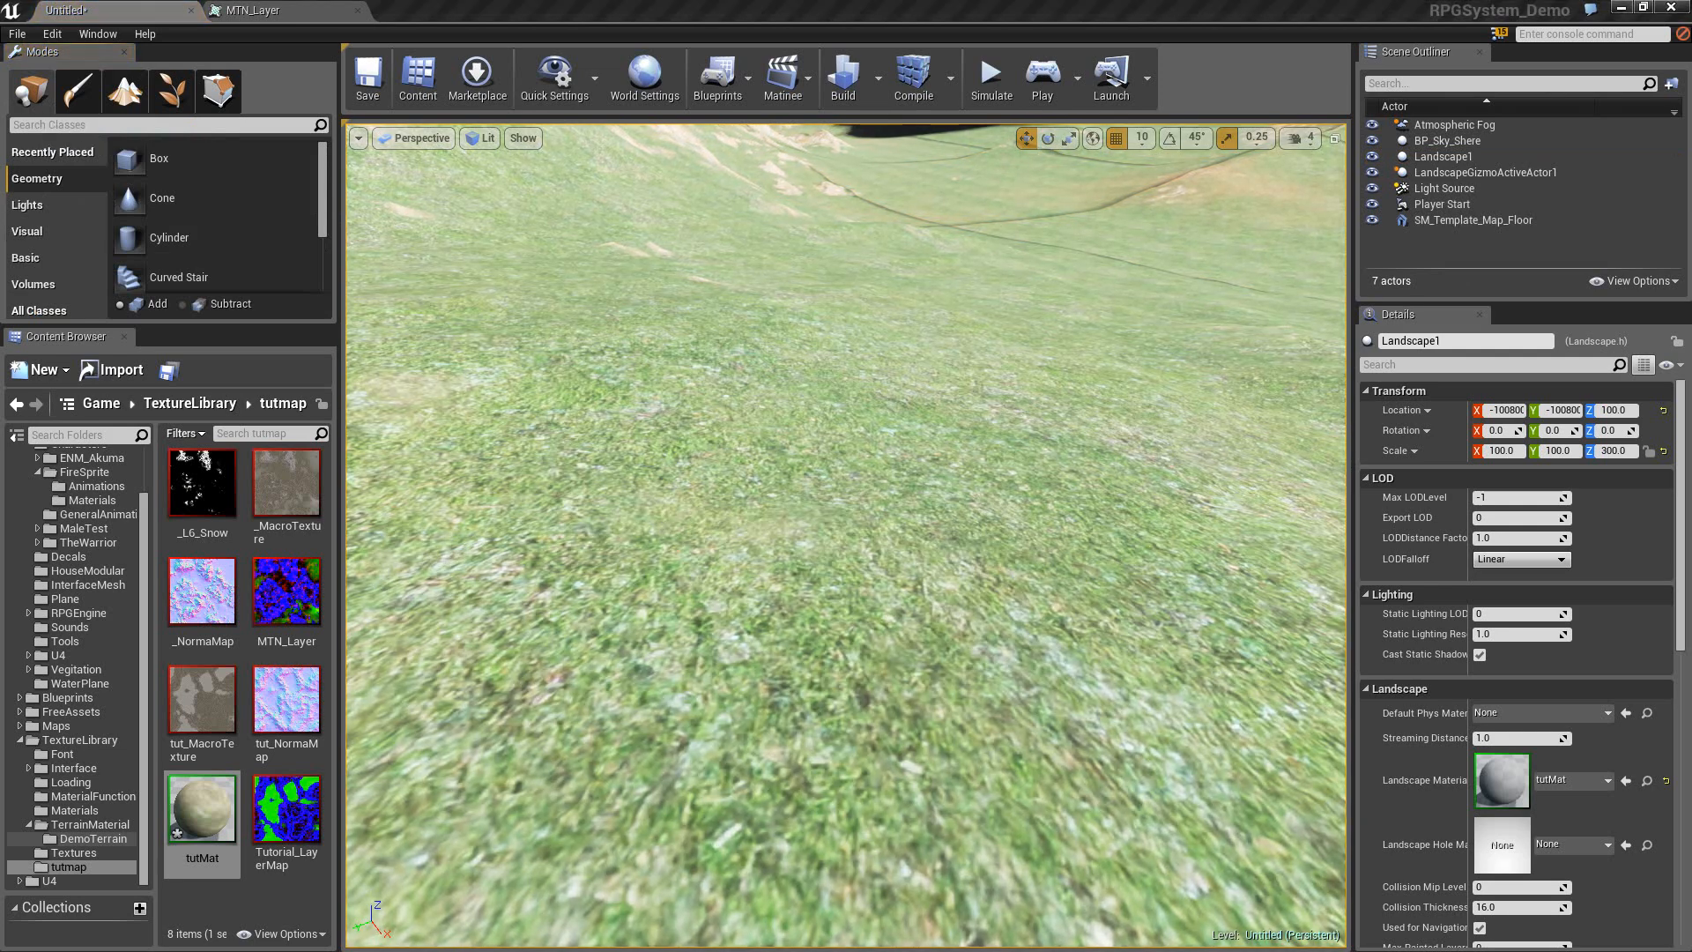
Examine how tutMat covers Landscape1's grass, cliffs and sandy valley from several viewpoints.
right_click(1013, 595)
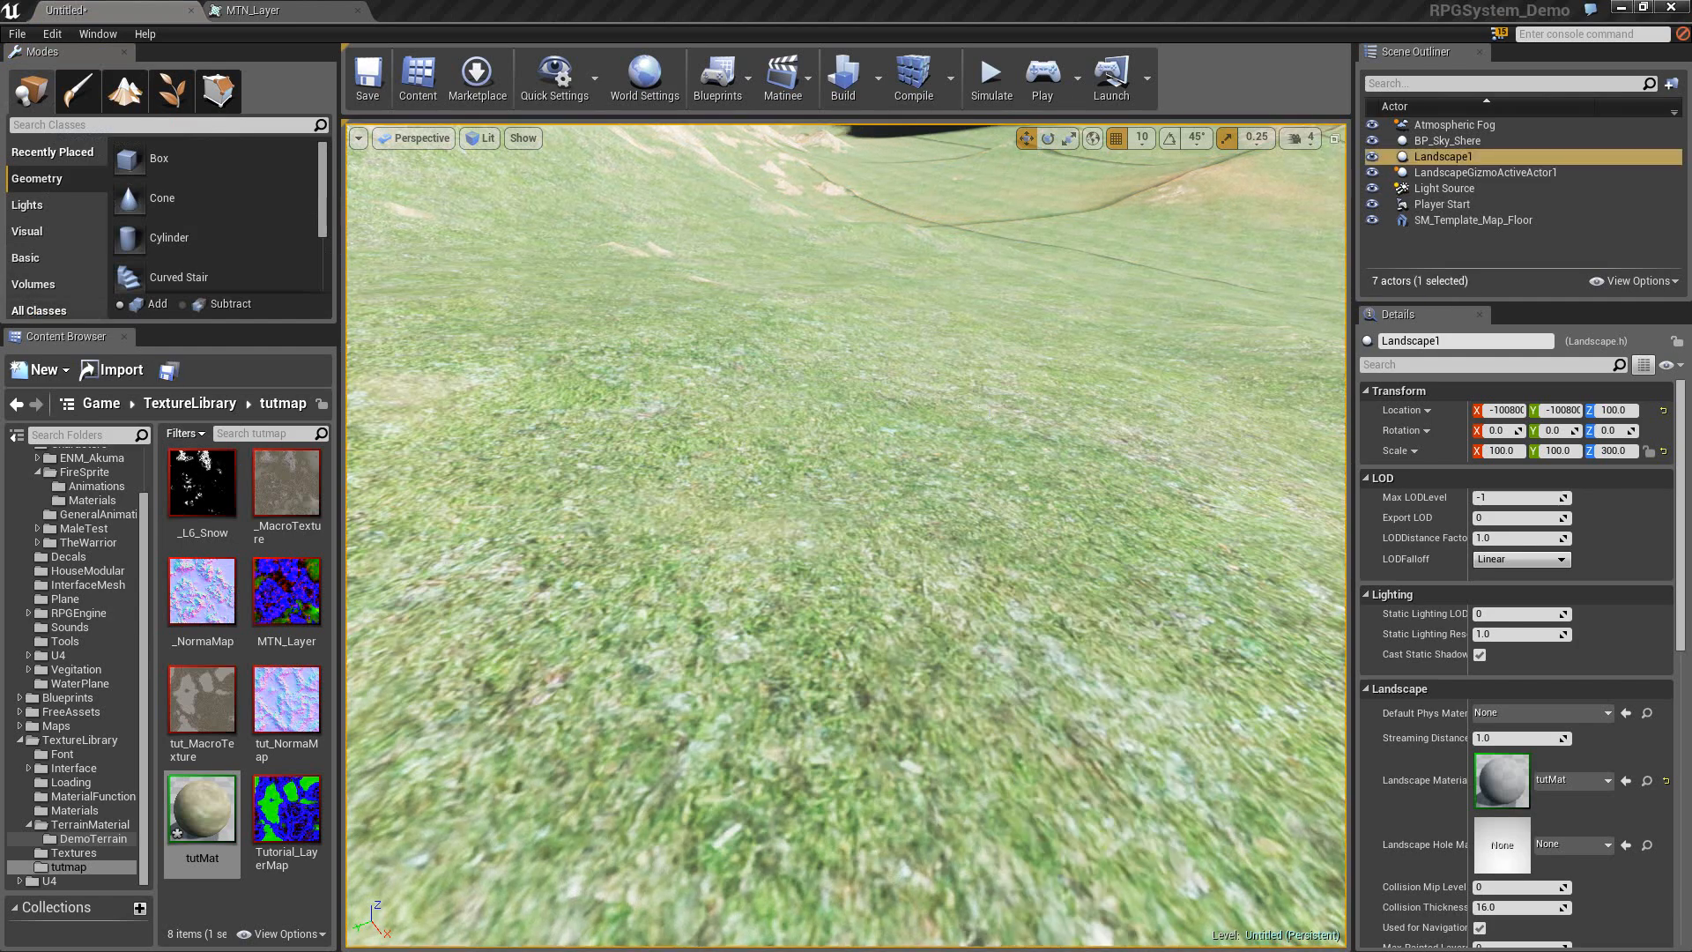
right_click_drag(846, 536, 860, 577)
key("s")
key("s")
key("w")
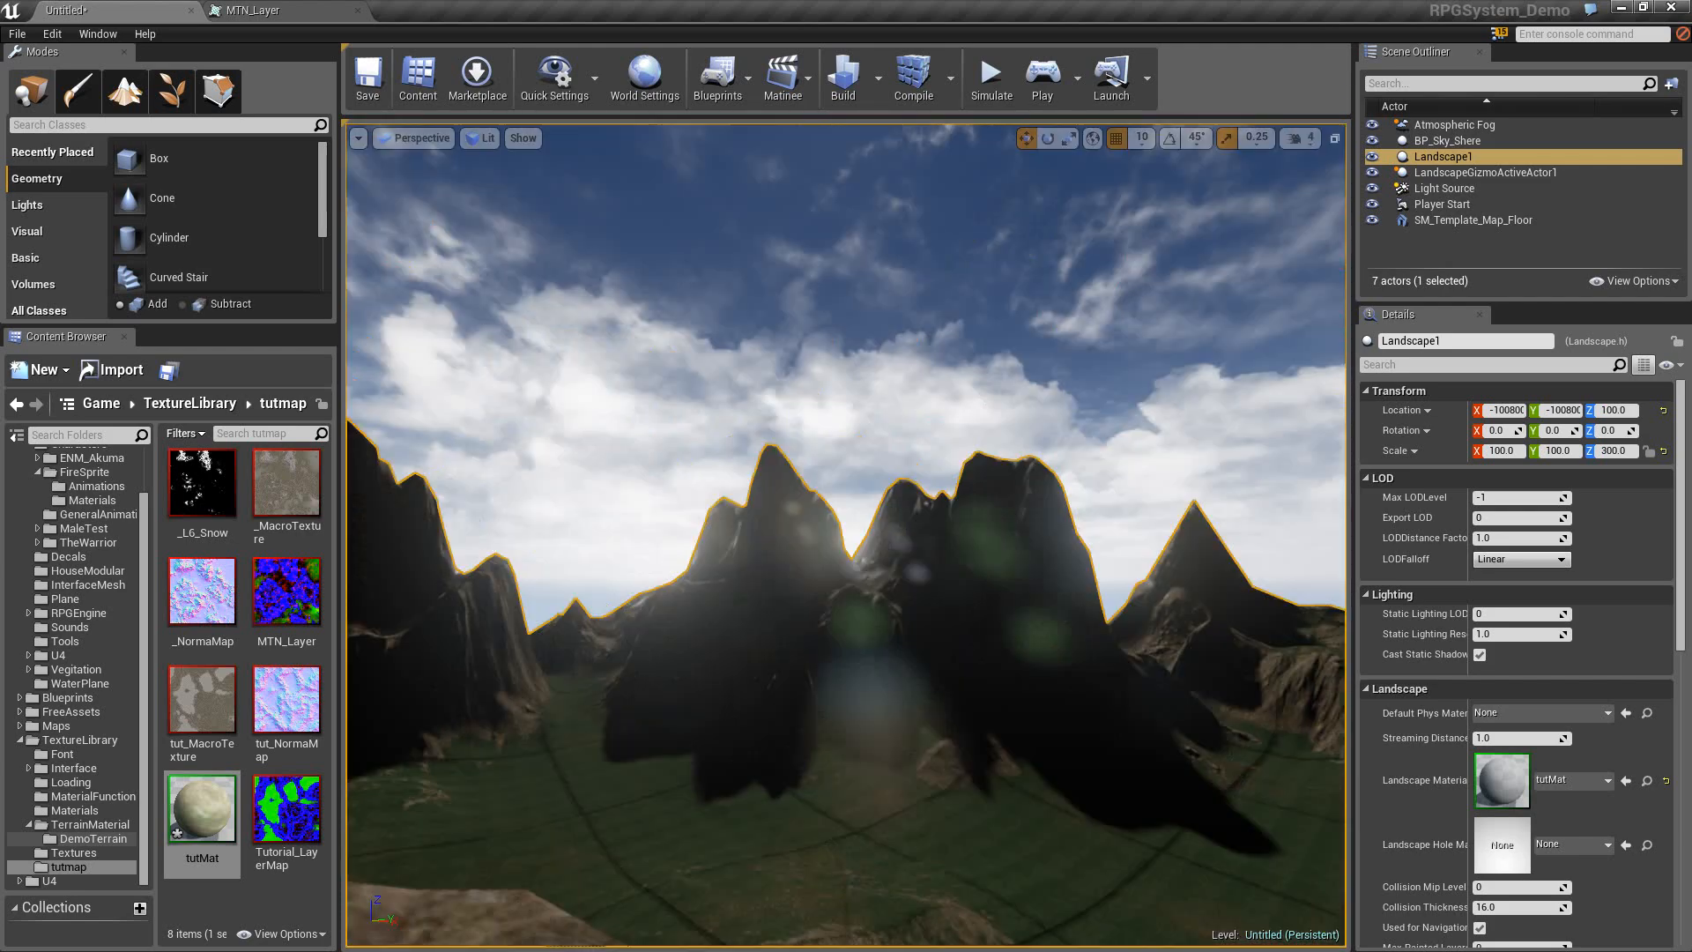
right_click_drag(846, 535, 1137, 608)
mouse_move(1031, 410)
right_mouse_down()
mouse_move(1080, 405)
mouse_move(1033, 407)
right_mouse_up()
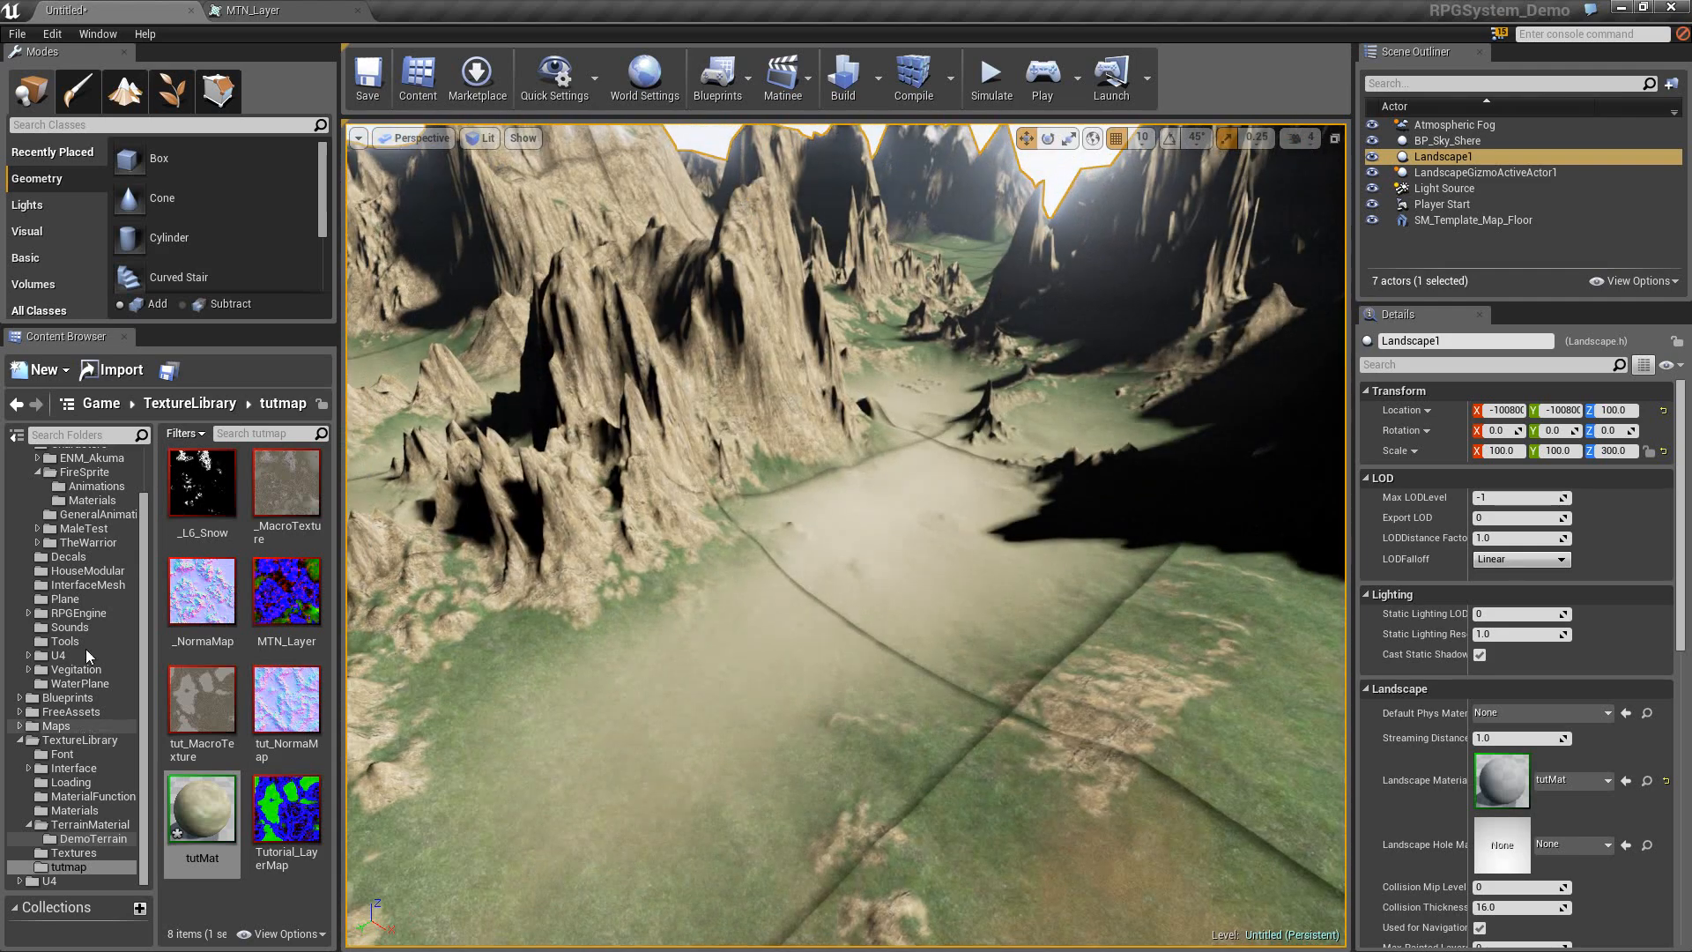
Place the WaterPlane static mesh from the Assets/Plane folder in the sandy valley and set its scale to 500 on all axes.
left_click(88, 684)
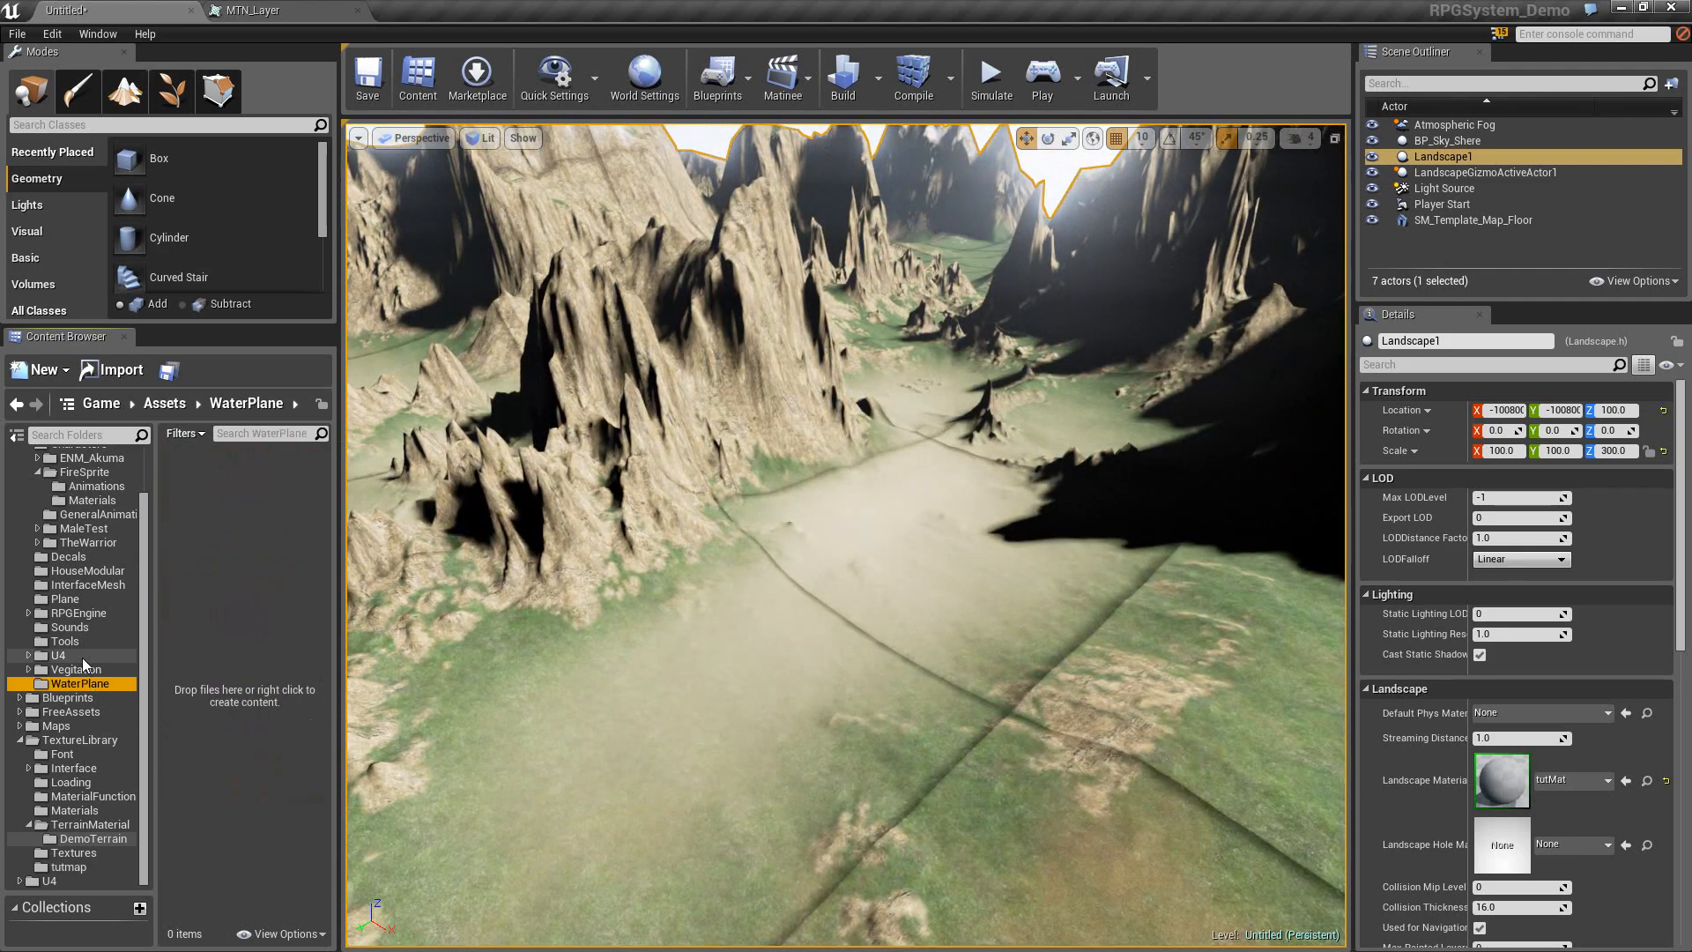
left_click(67, 600)
left_click(275, 484)
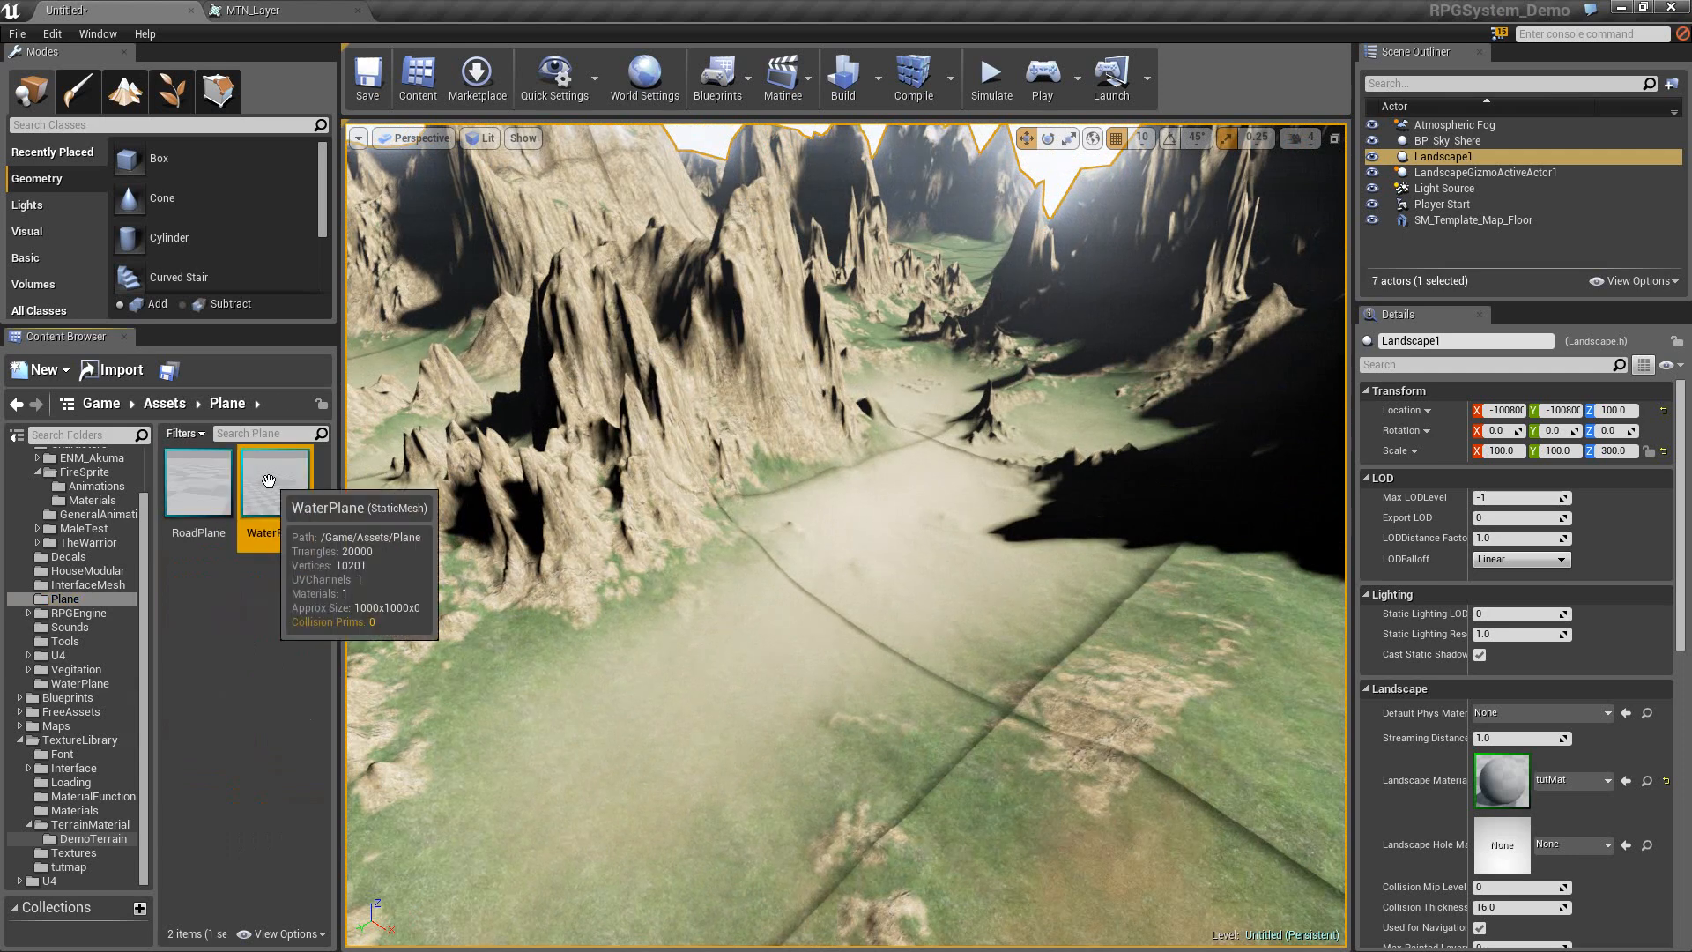
left_click_drag(275, 487, 907, 595)
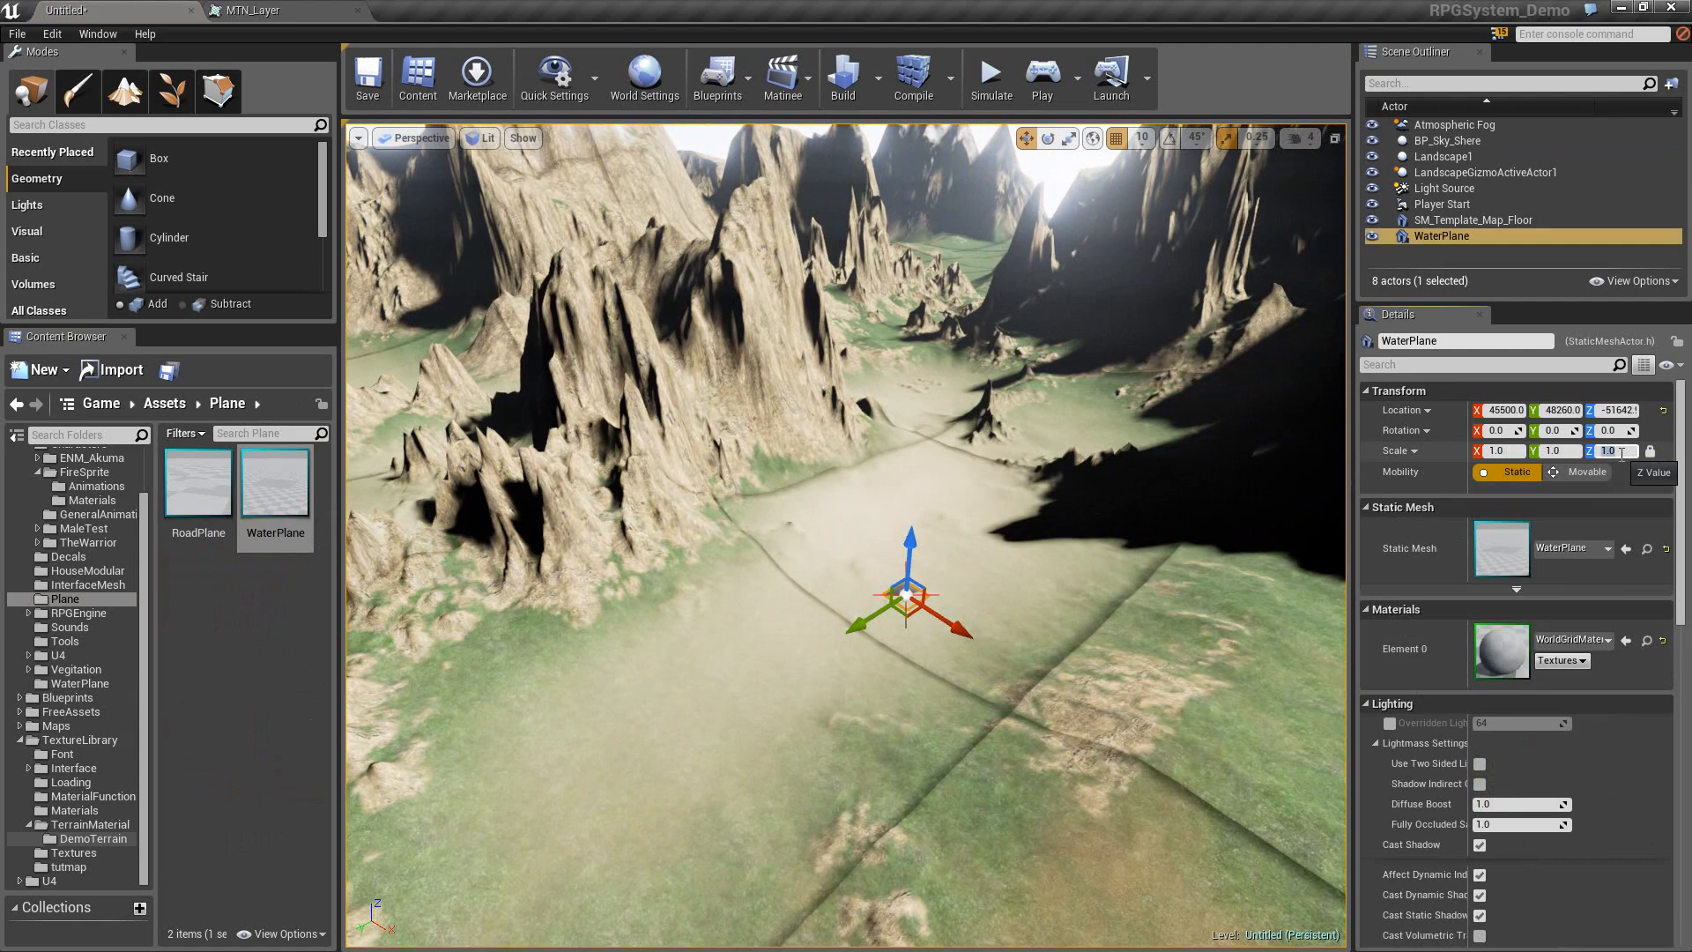
key("Return")
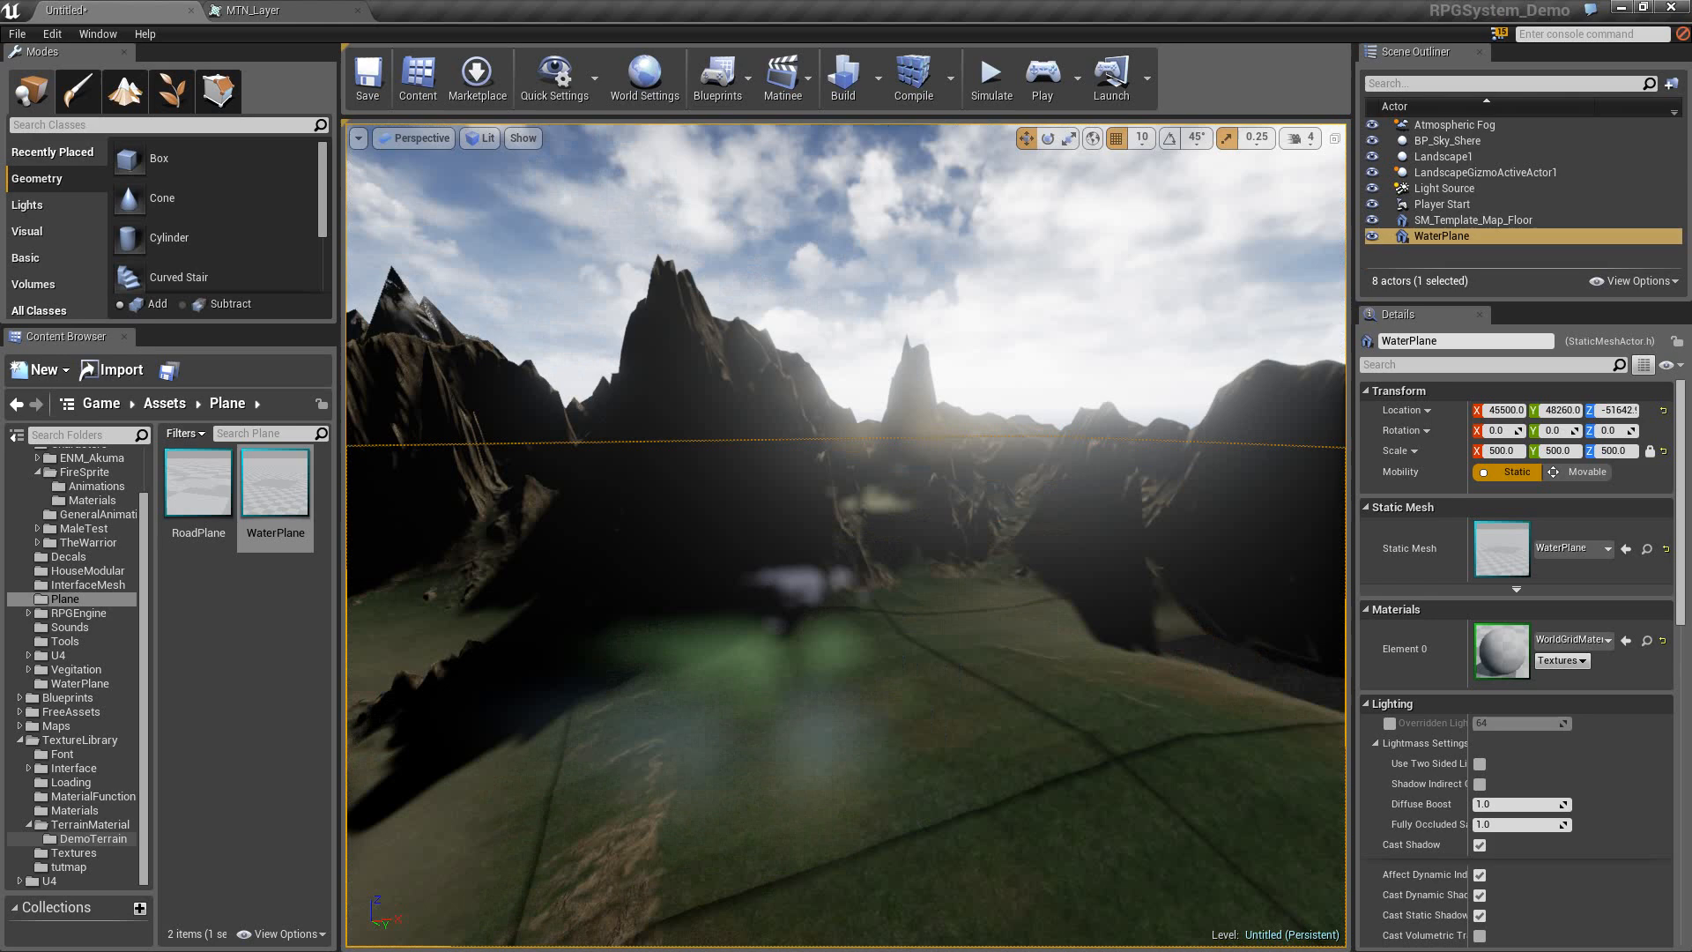
Adjust the WaterPlane's height to a Z location of about -51562 so it fills the valley basin, checking the shoreline.
right_click_drag(773, 762, 573, 762)
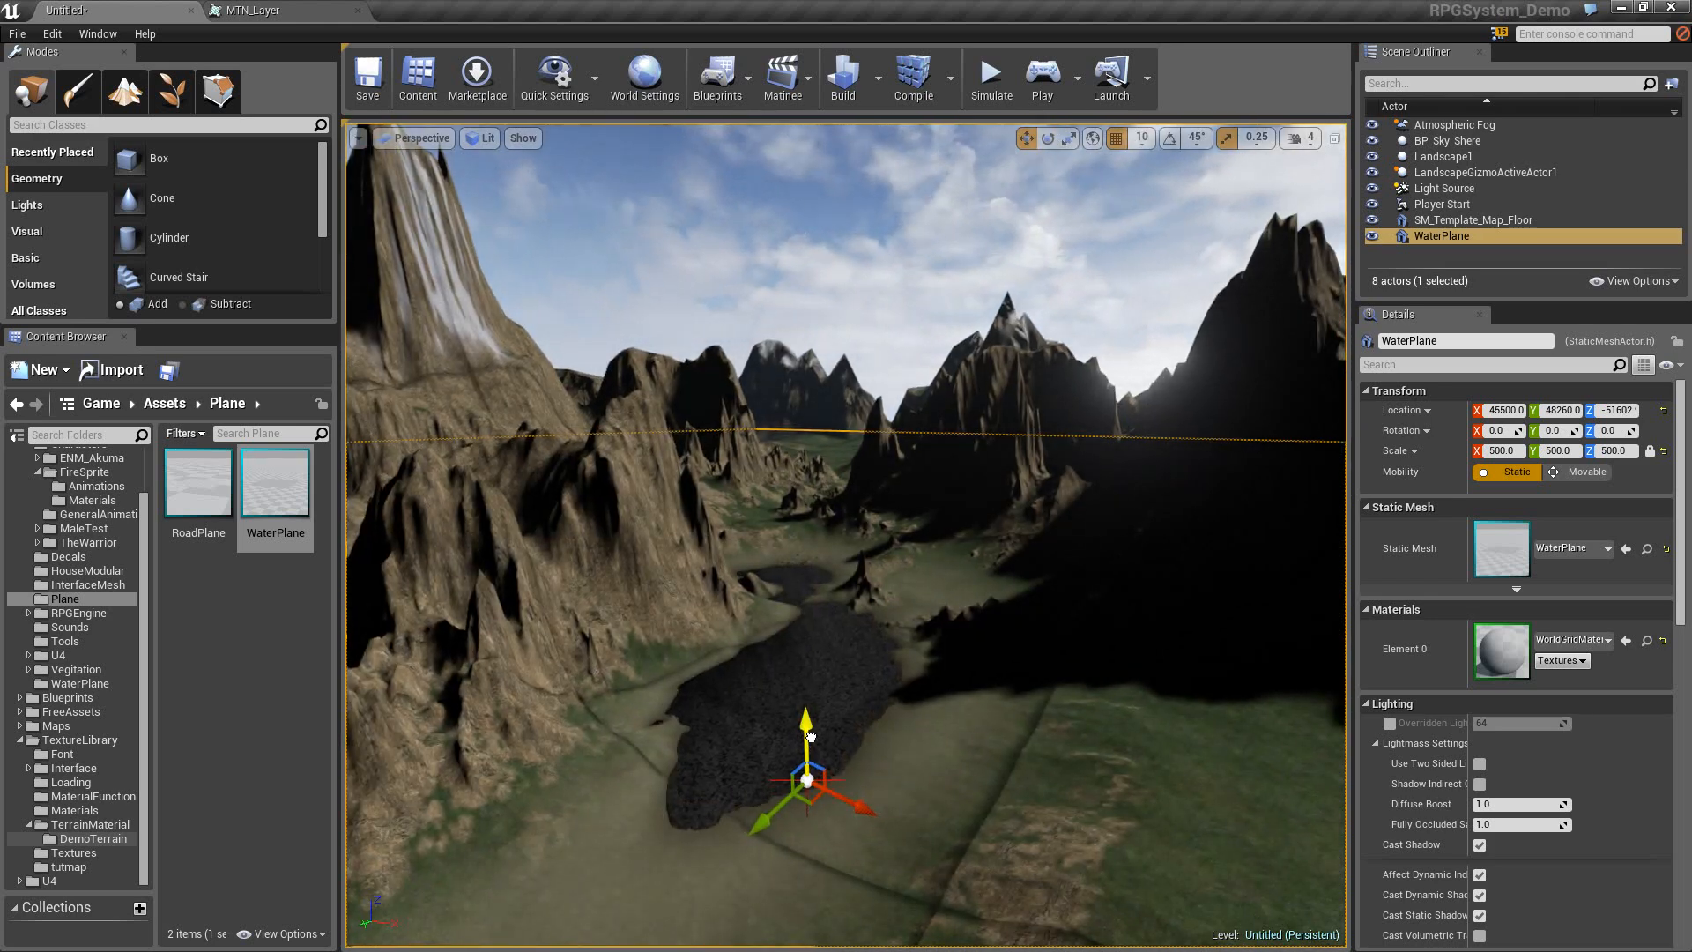
left_click_drag(811, 736, 816, 733)
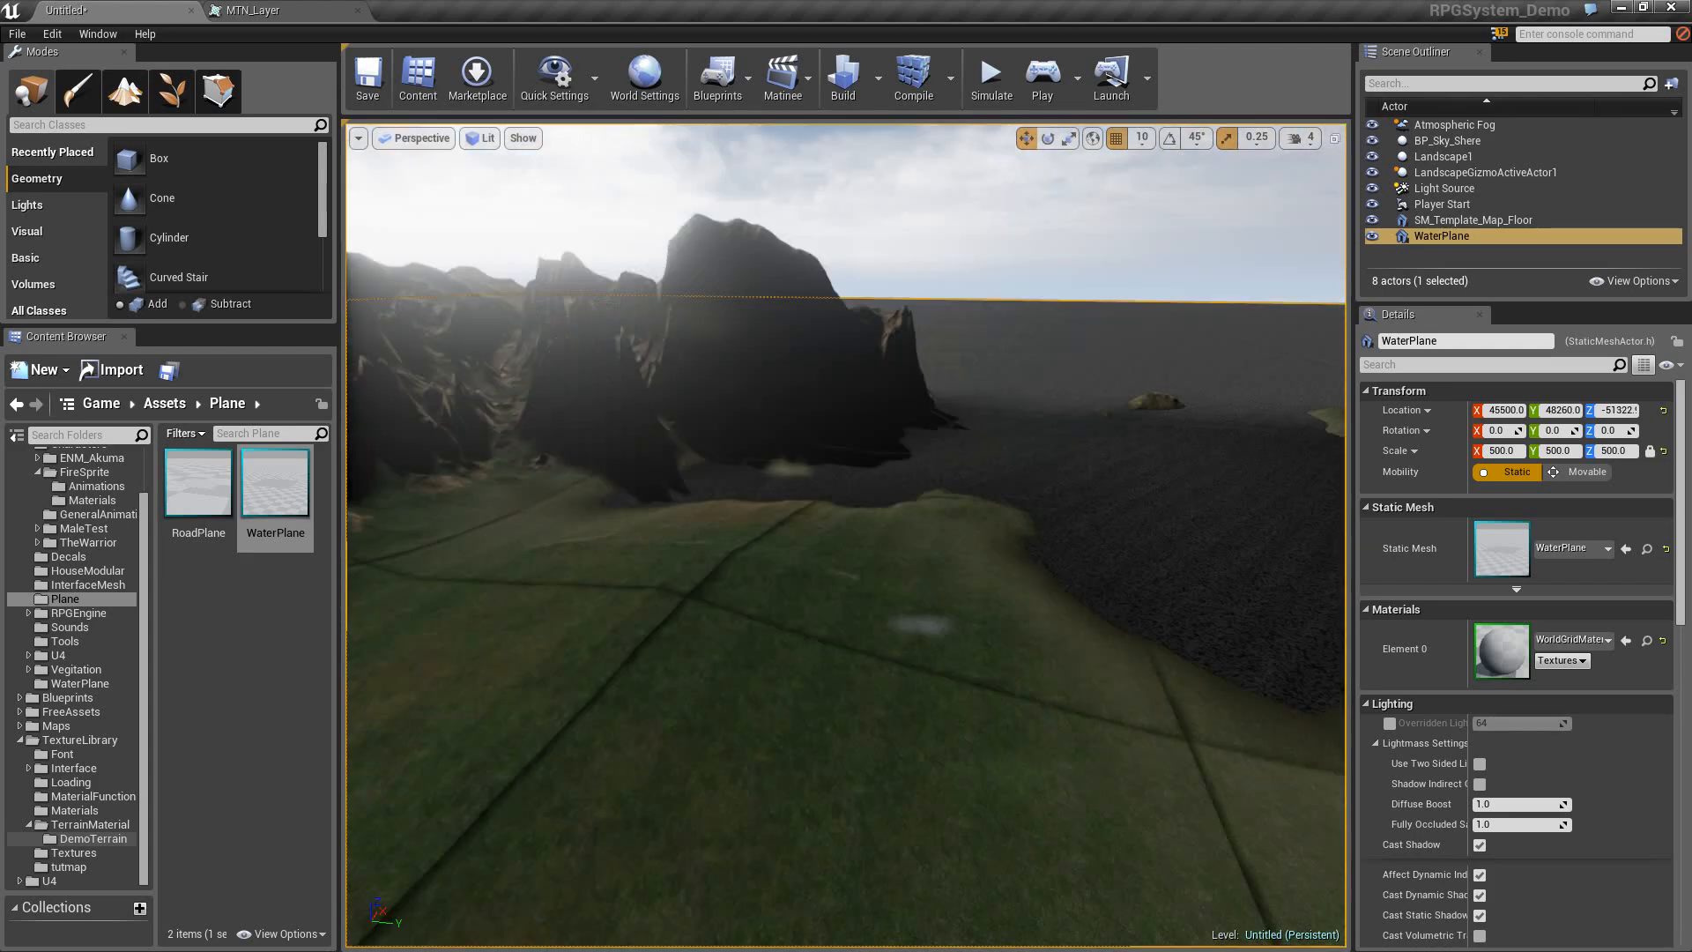
right_click_drag(817, 729, 904, 684)
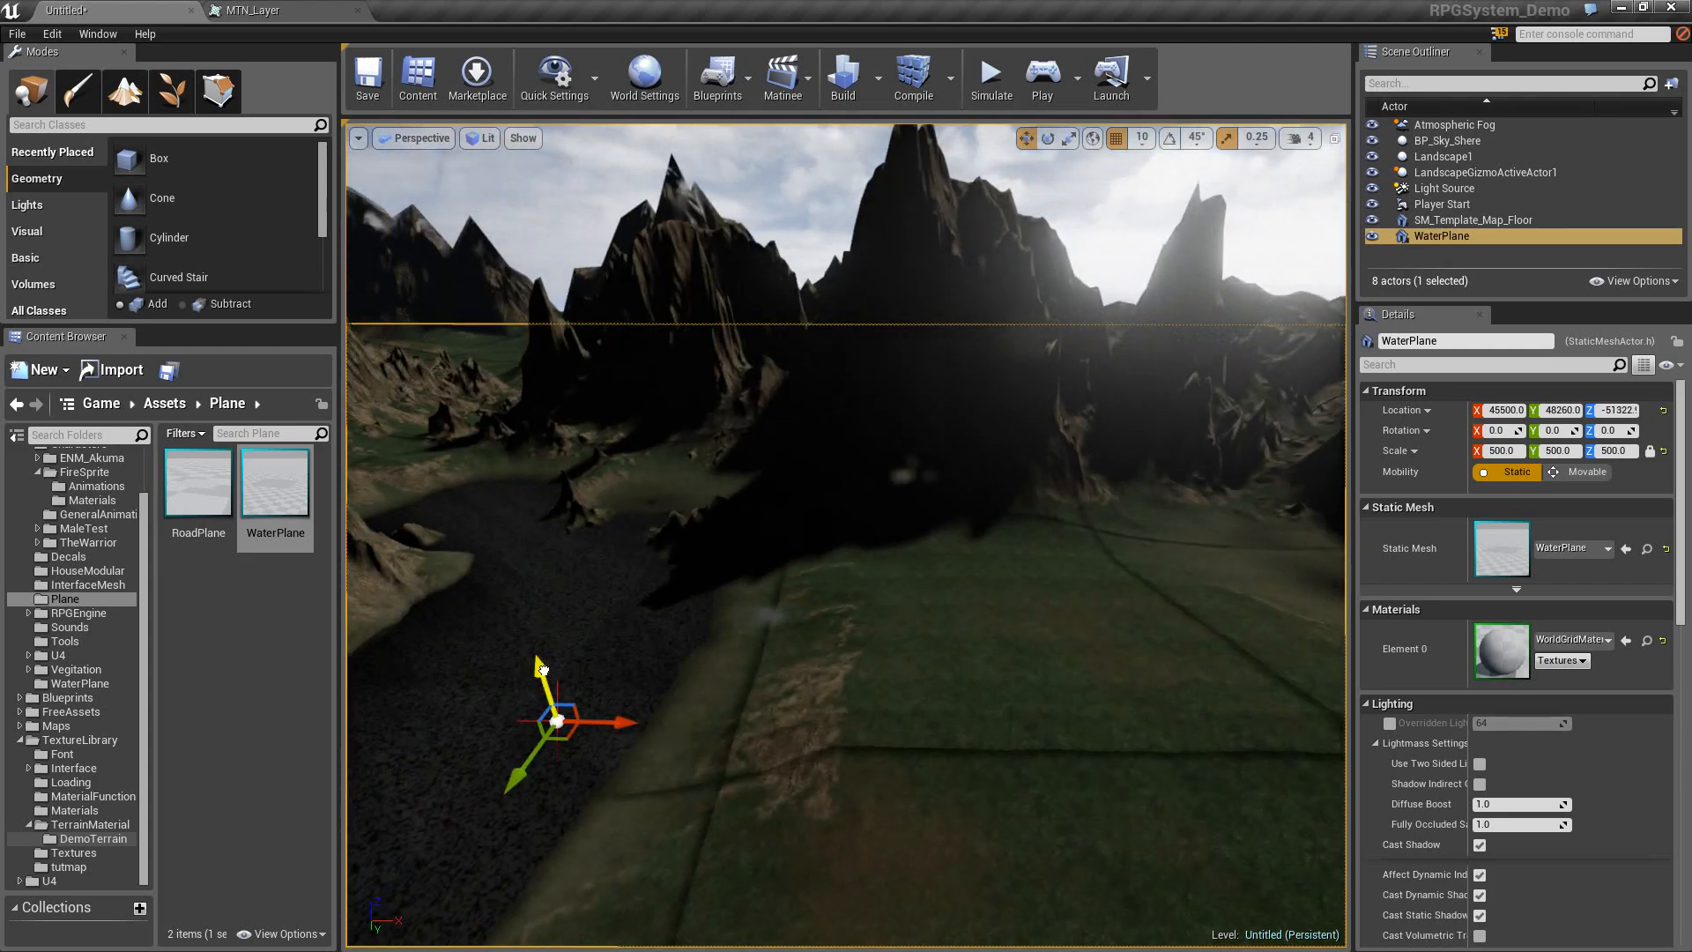
left_click_drag(543, 670, 545, 677)
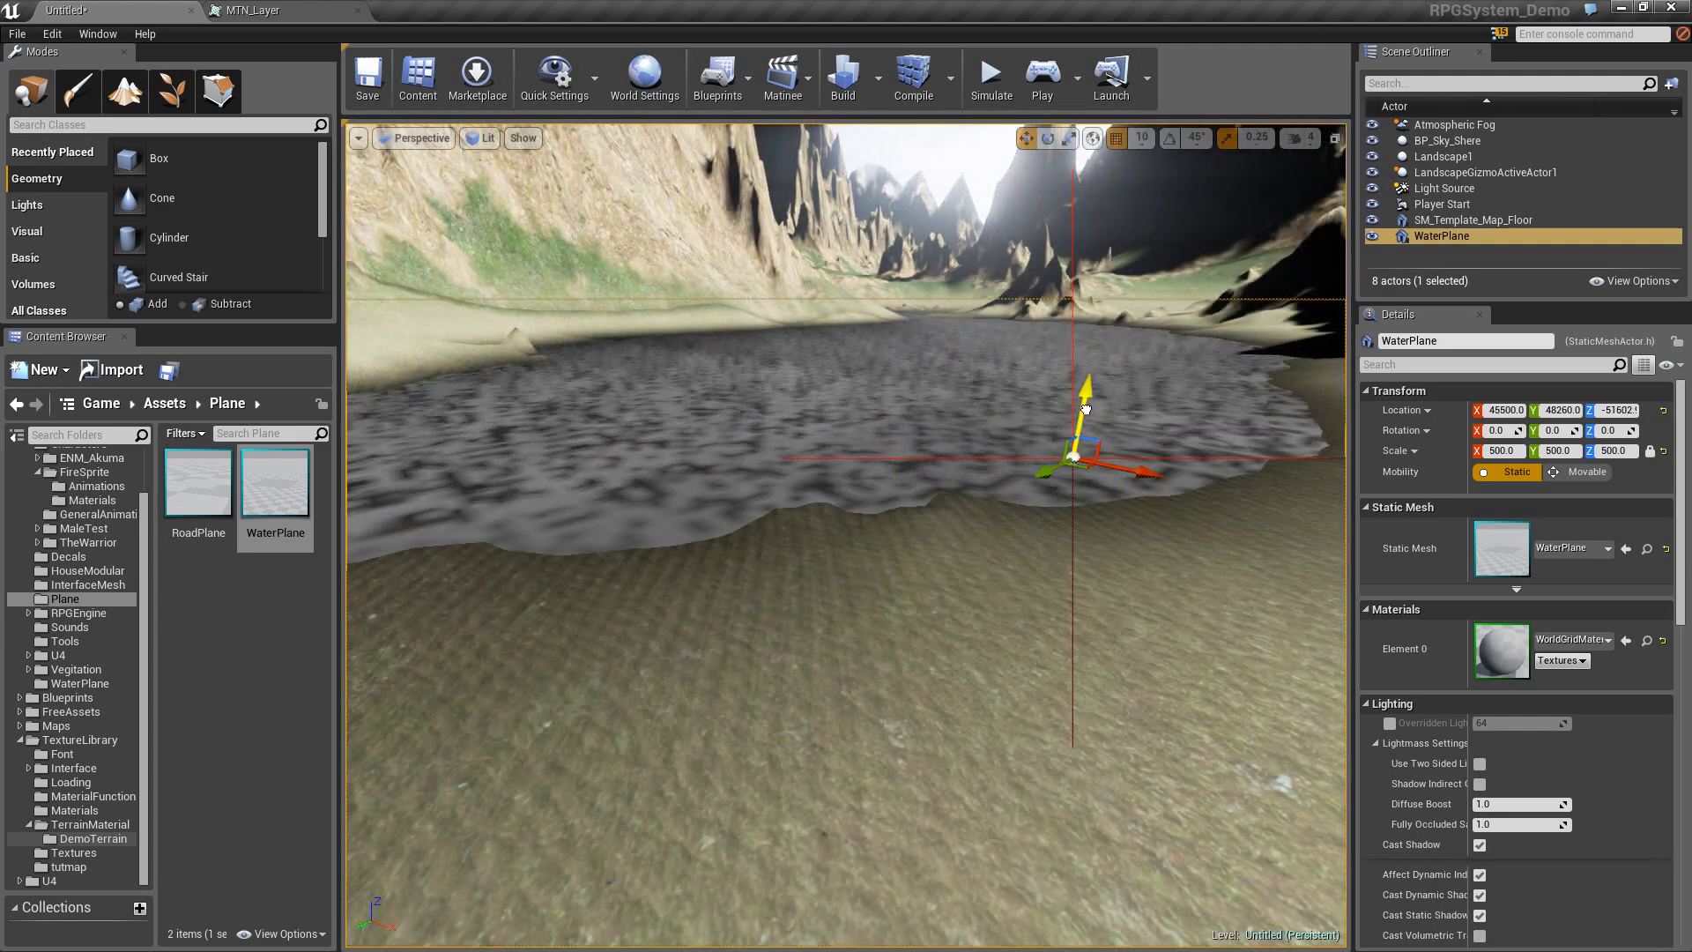
right_click_drag(846, 535, 961, 561)
mouse_move(1037, 483)
right_mouse_down()
mouse_move(1080, 480)
mouse_move(1036, 483)
right_mouse_up()
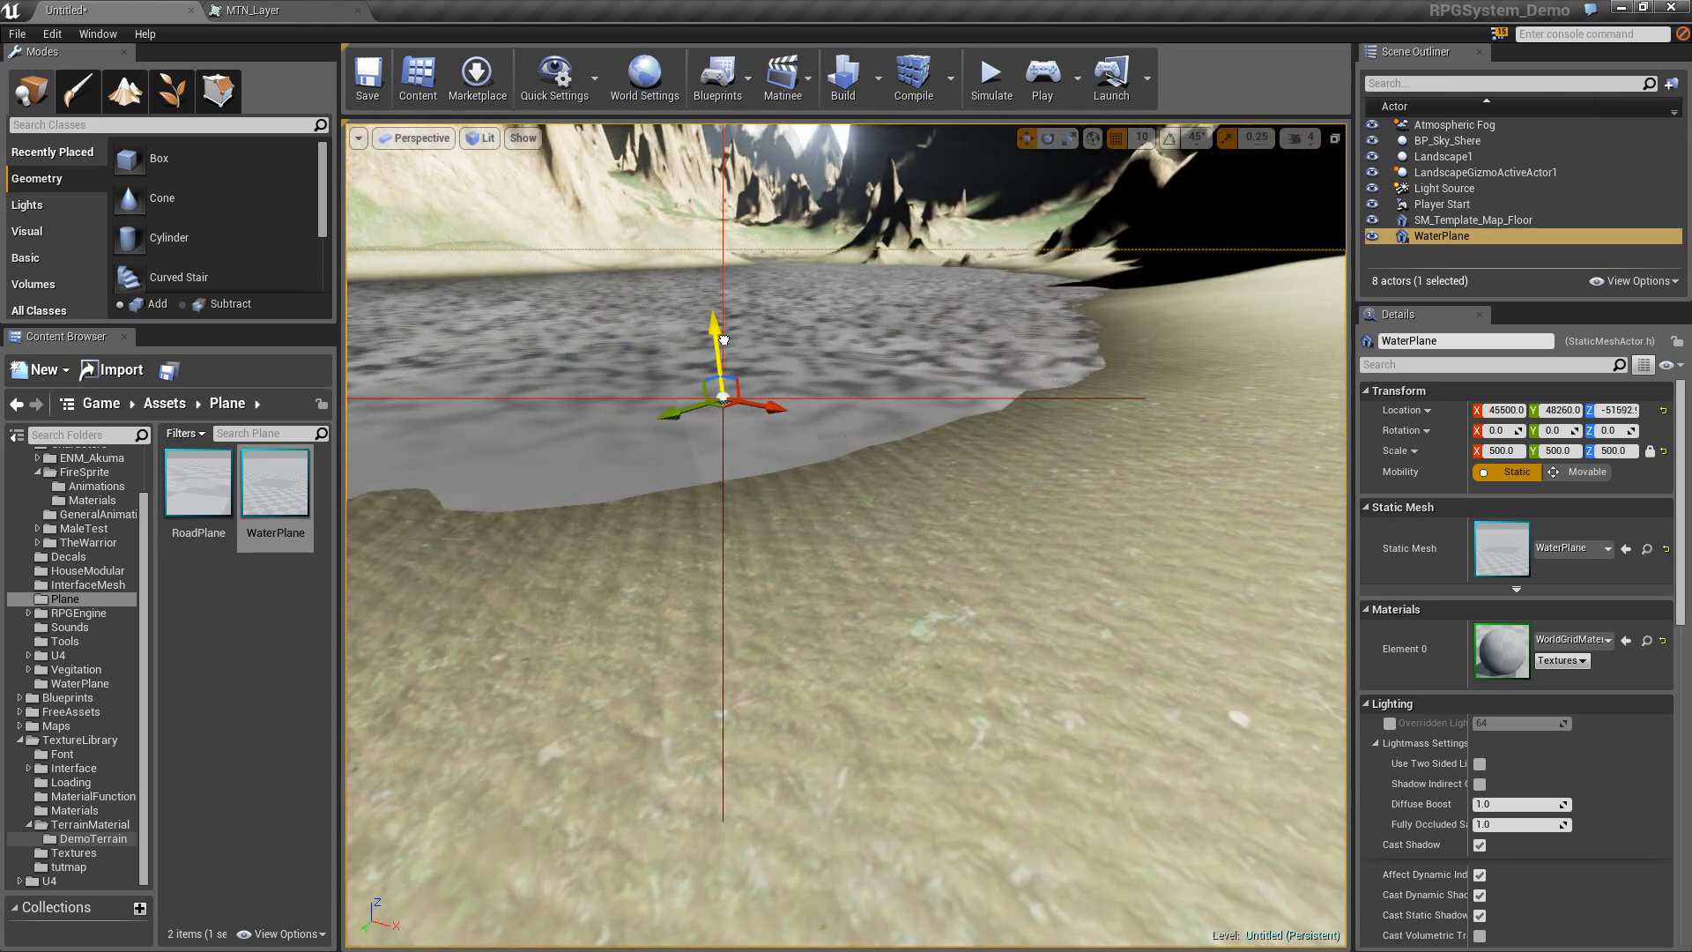
right_click_drag(1037, 483, 1242, 466)
mouse_move(661, 332)
right_mouse_down()
mouse_move(705, 255)
mouse_move(661, 332)
right_mouse_up()
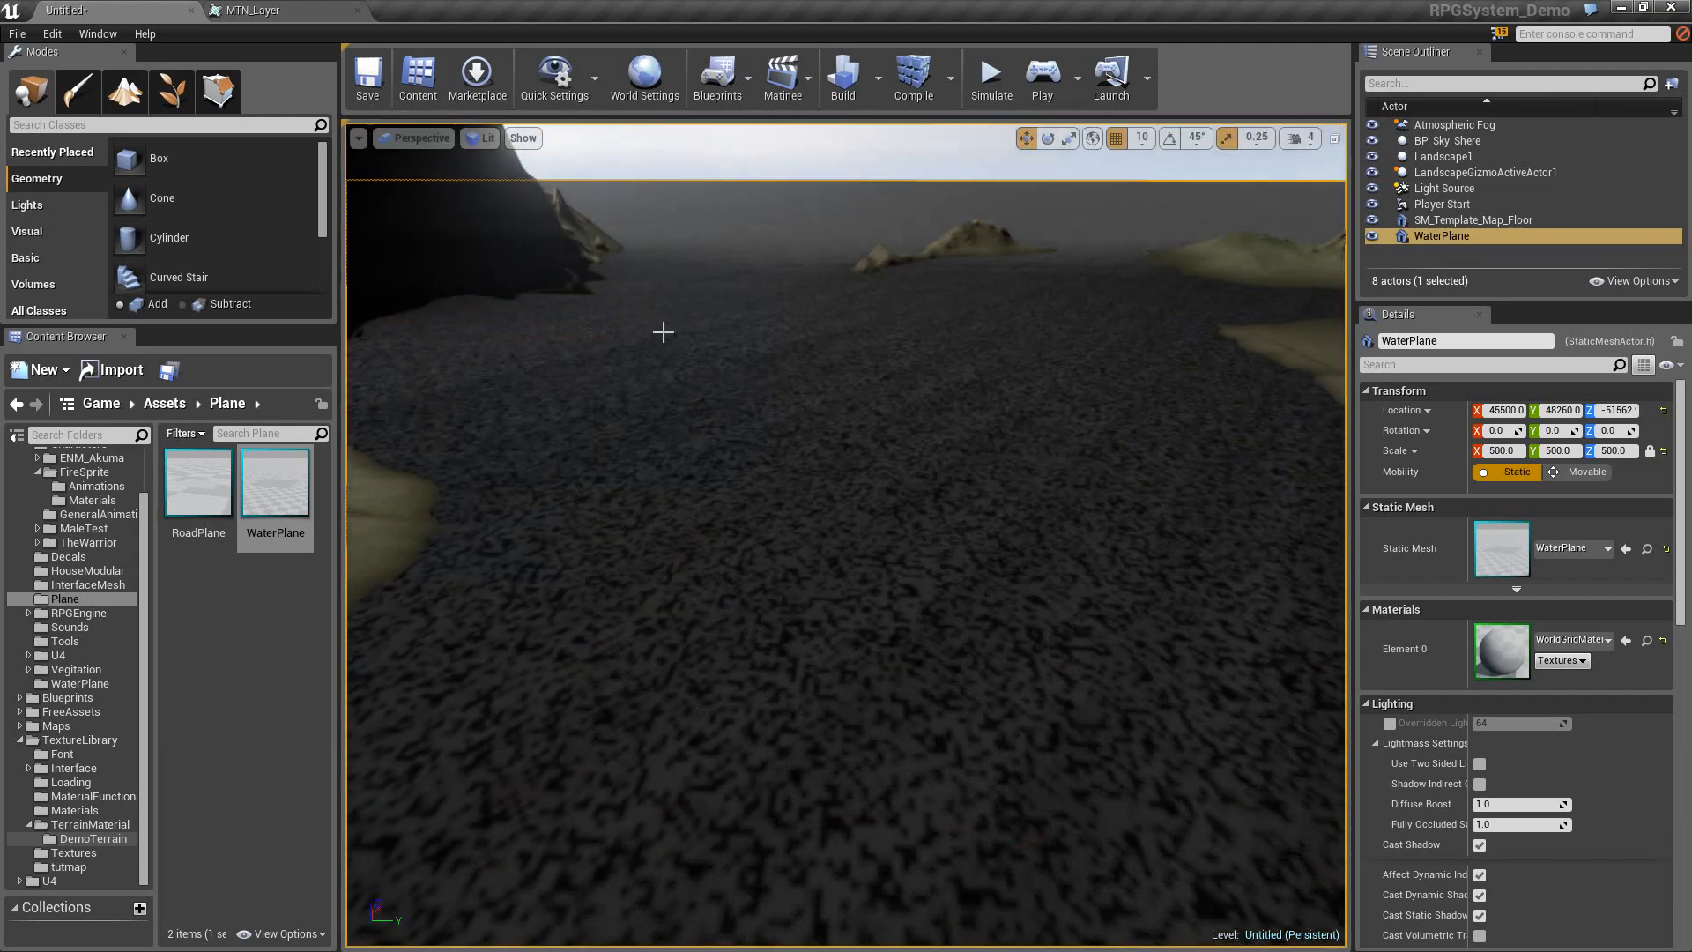
Assign the Water material to the WaterPlane's Element 0 slot.
left_click(88, 542)
scroll(95, 555, "up", 2)
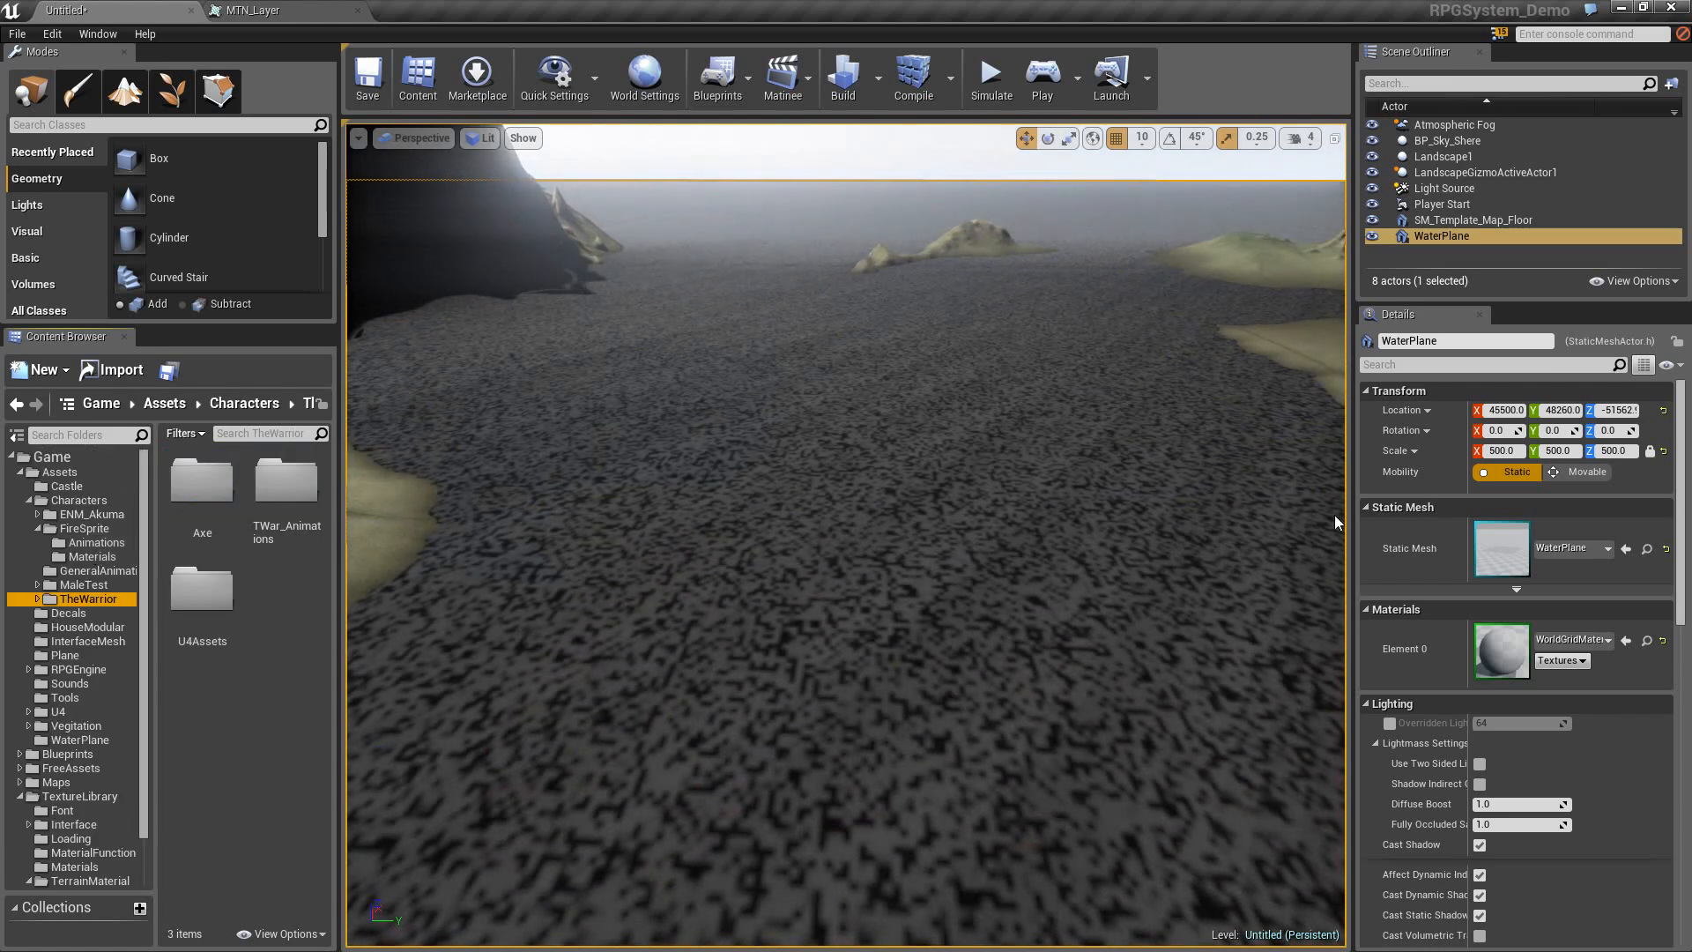
left_click(1560, 639)
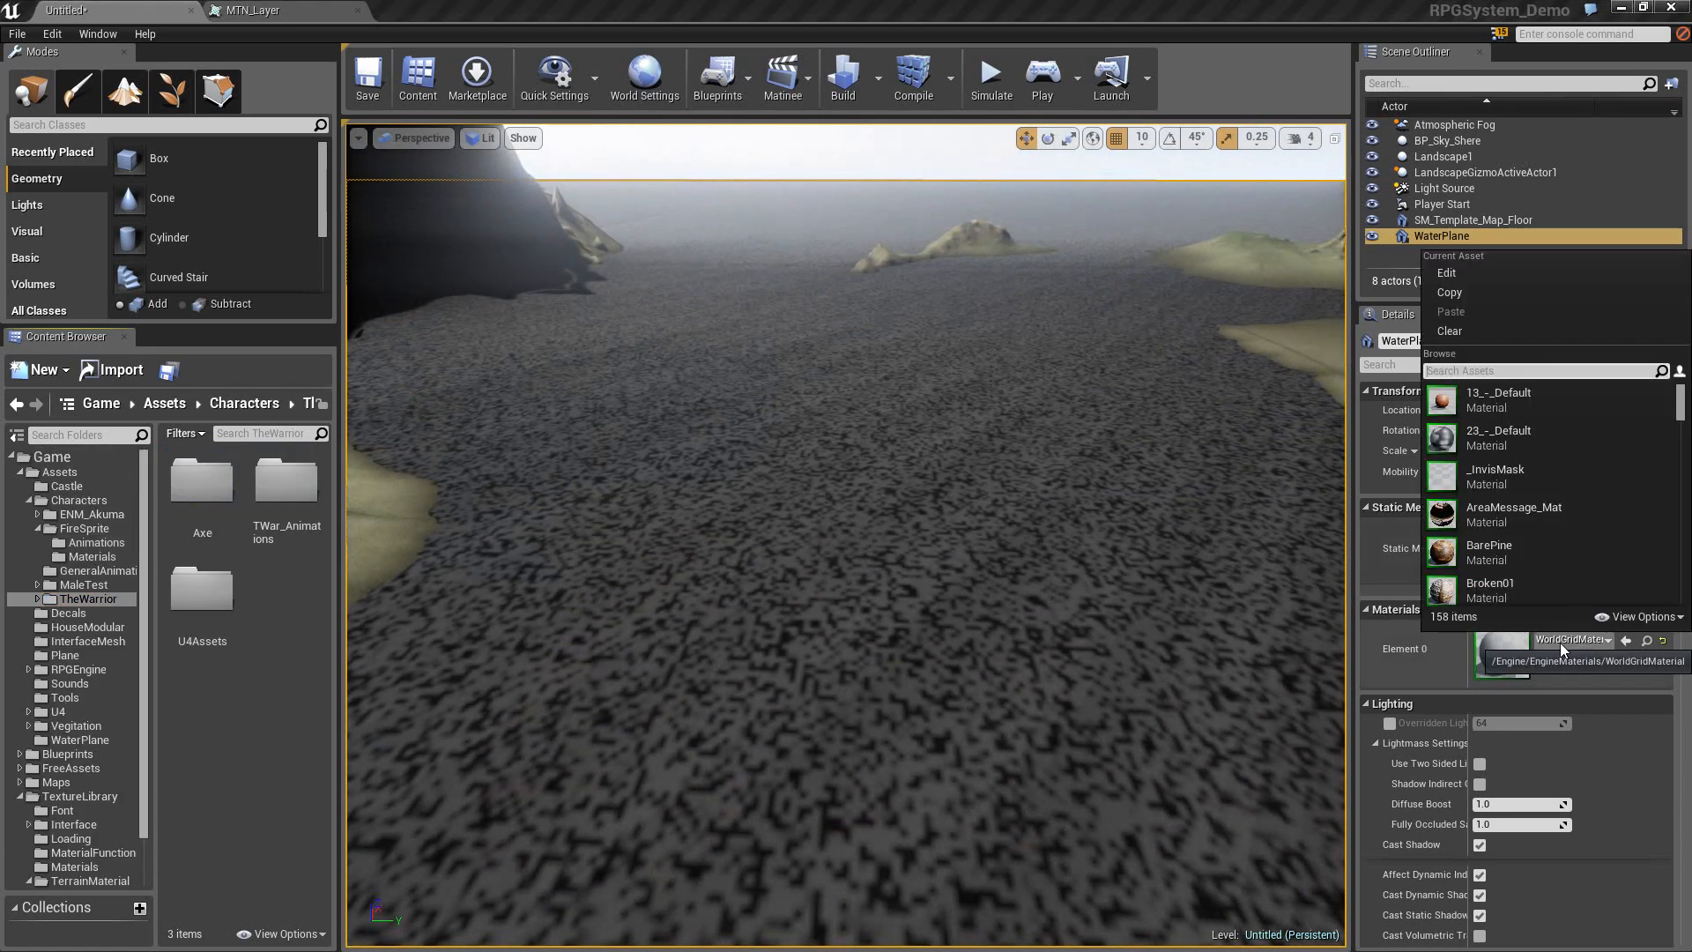
type("water")
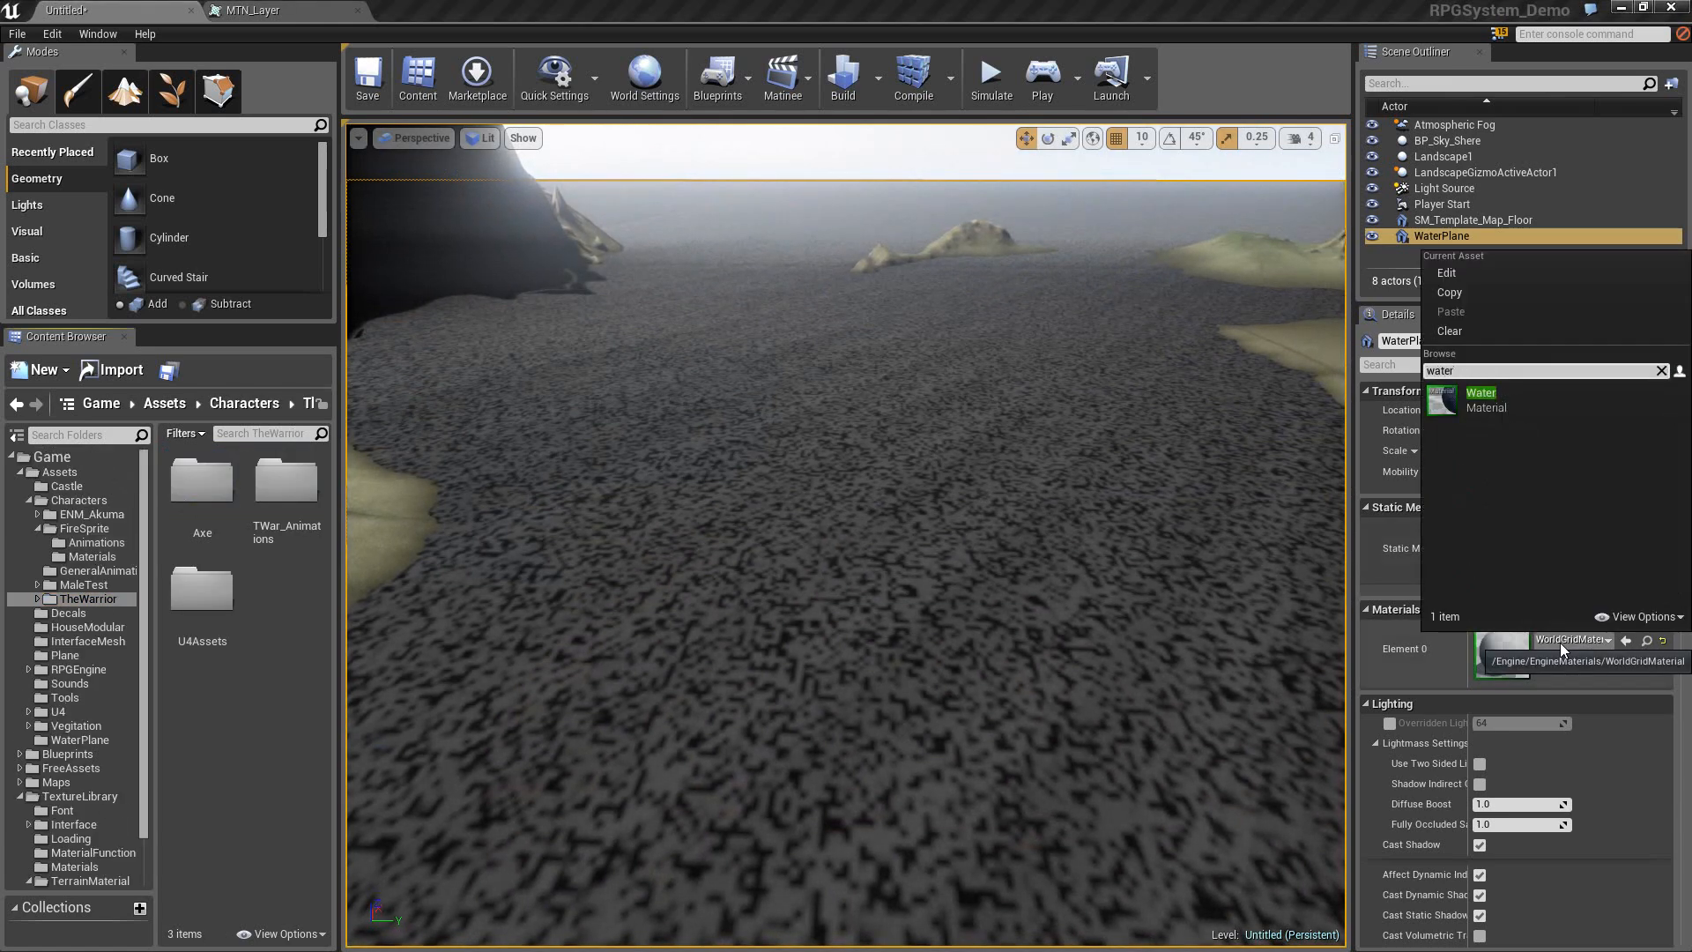
key("Return")
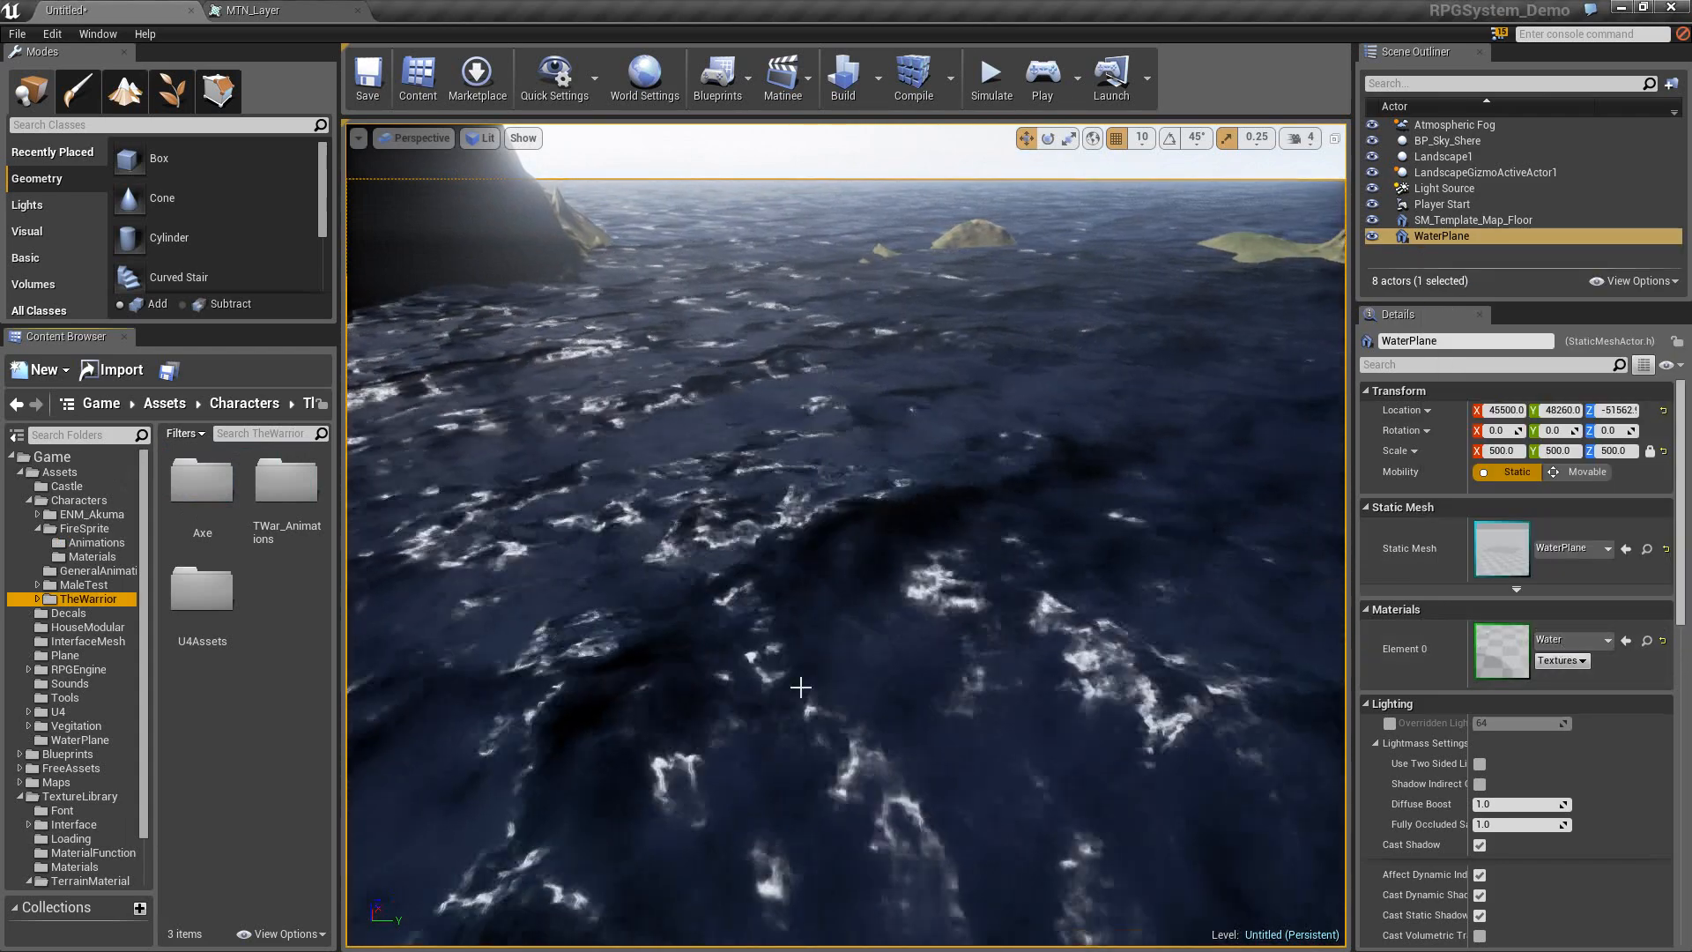
Examine the water surface and its surroundings in the level.
right_click_drag(801, 688, 410, 587)
key("w")
key("d")
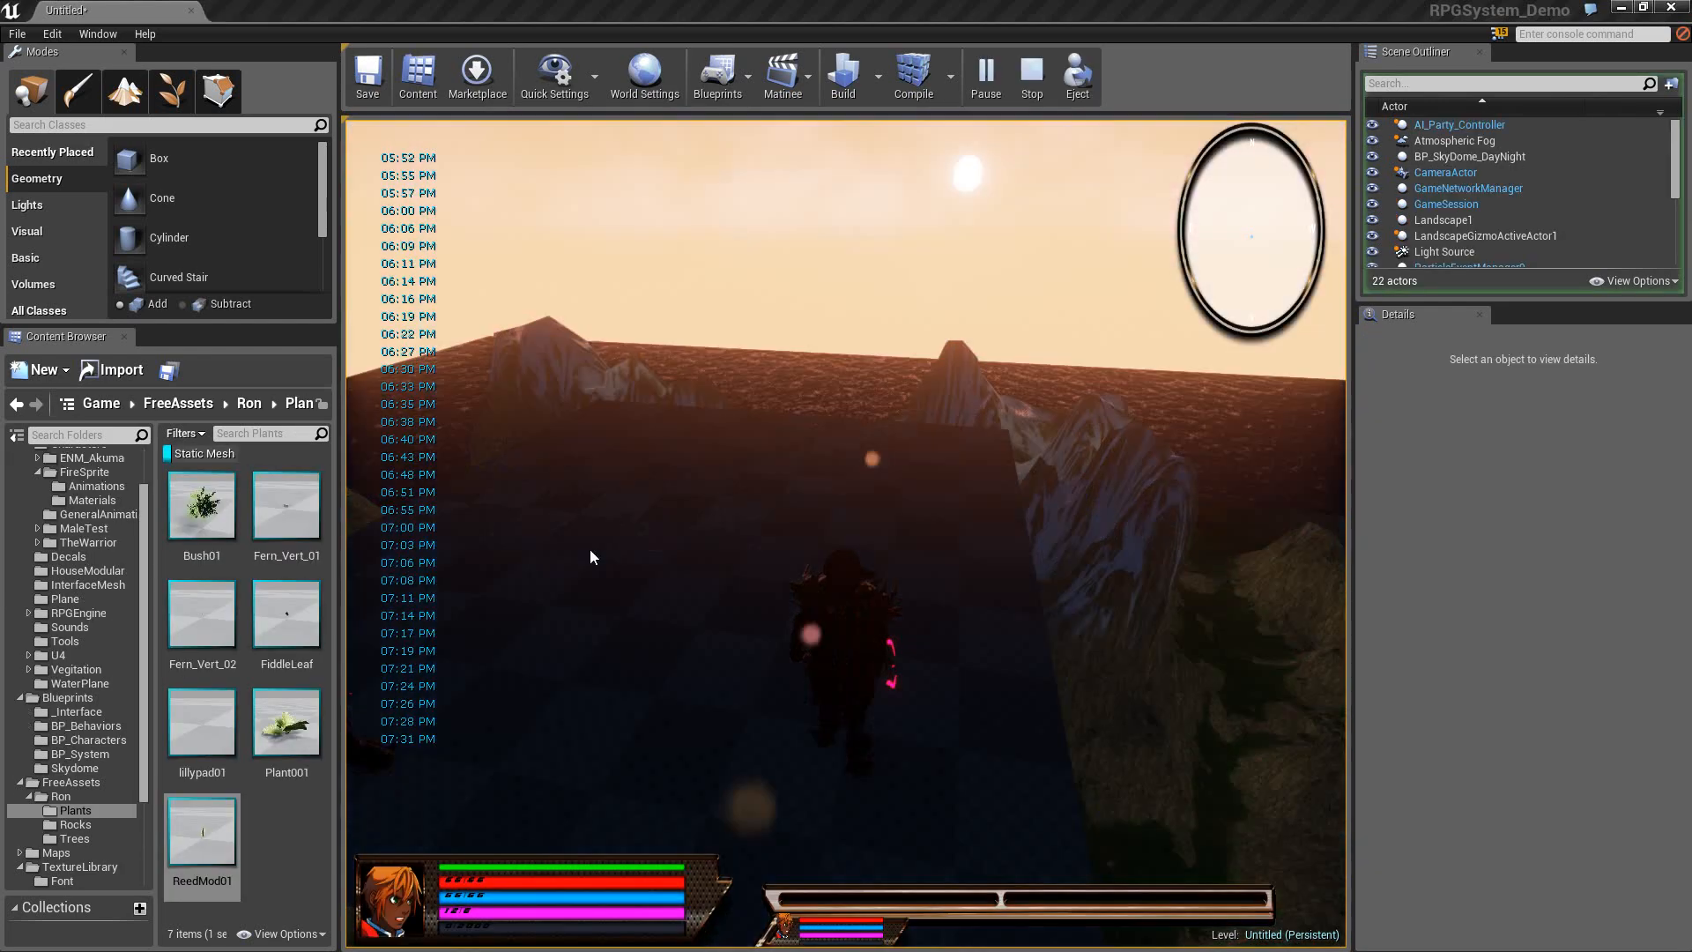
Take control of the character to explore the terrain in the running play session, and end the session.
left_click(591, 557)
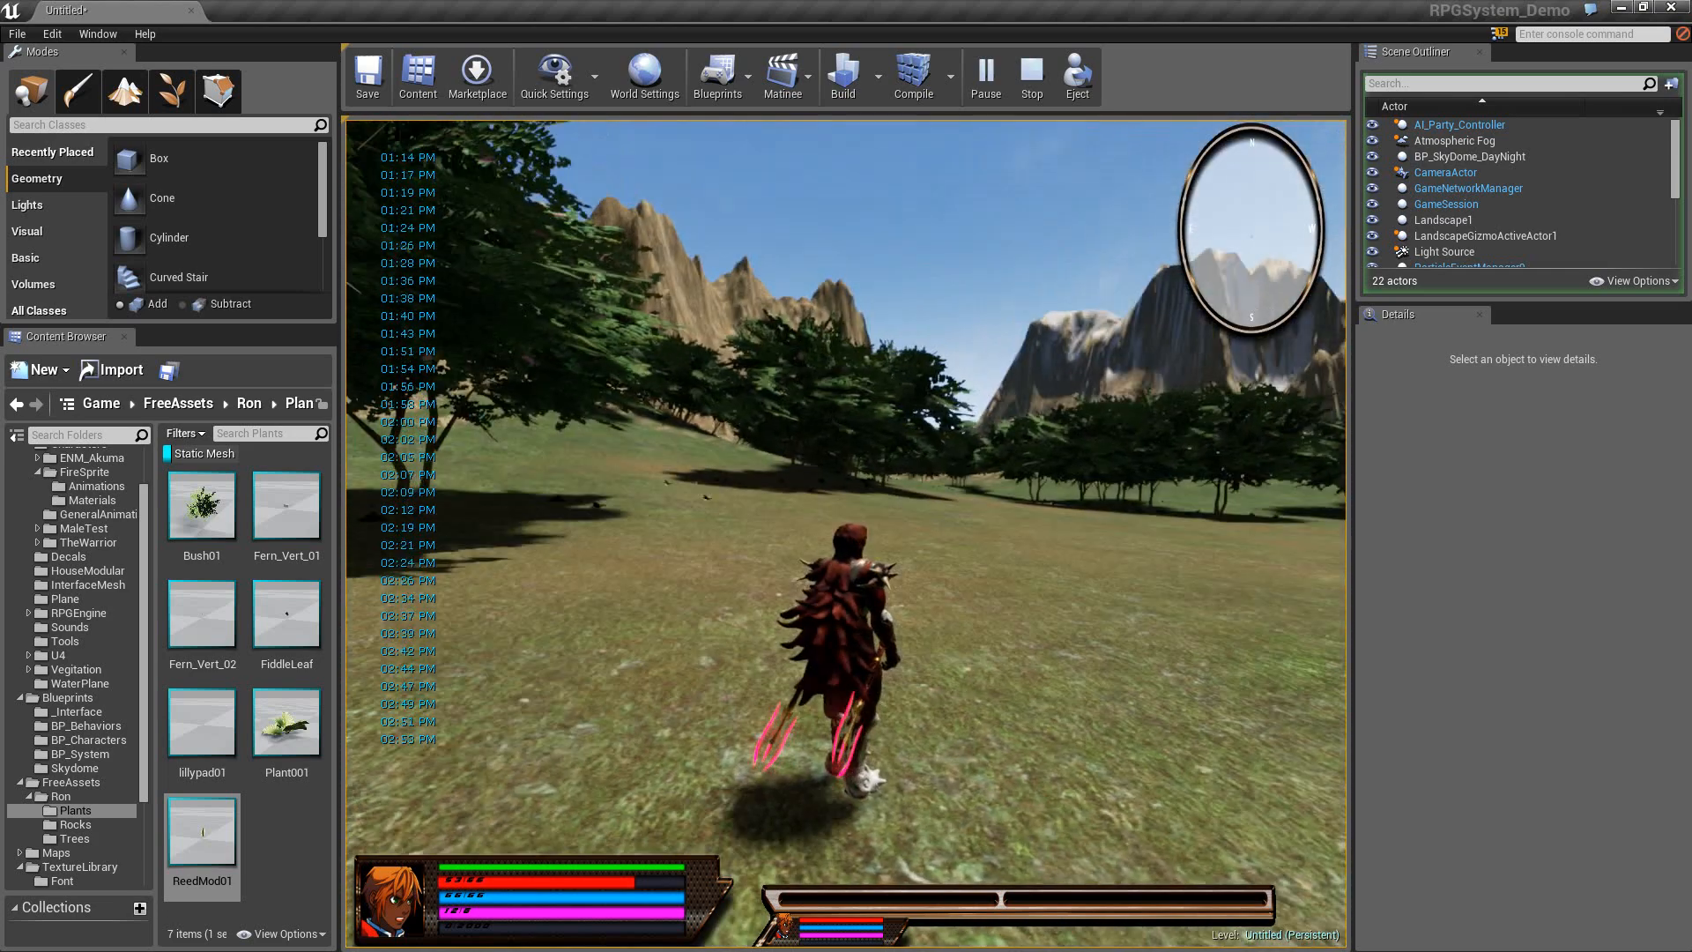
key("Escape")
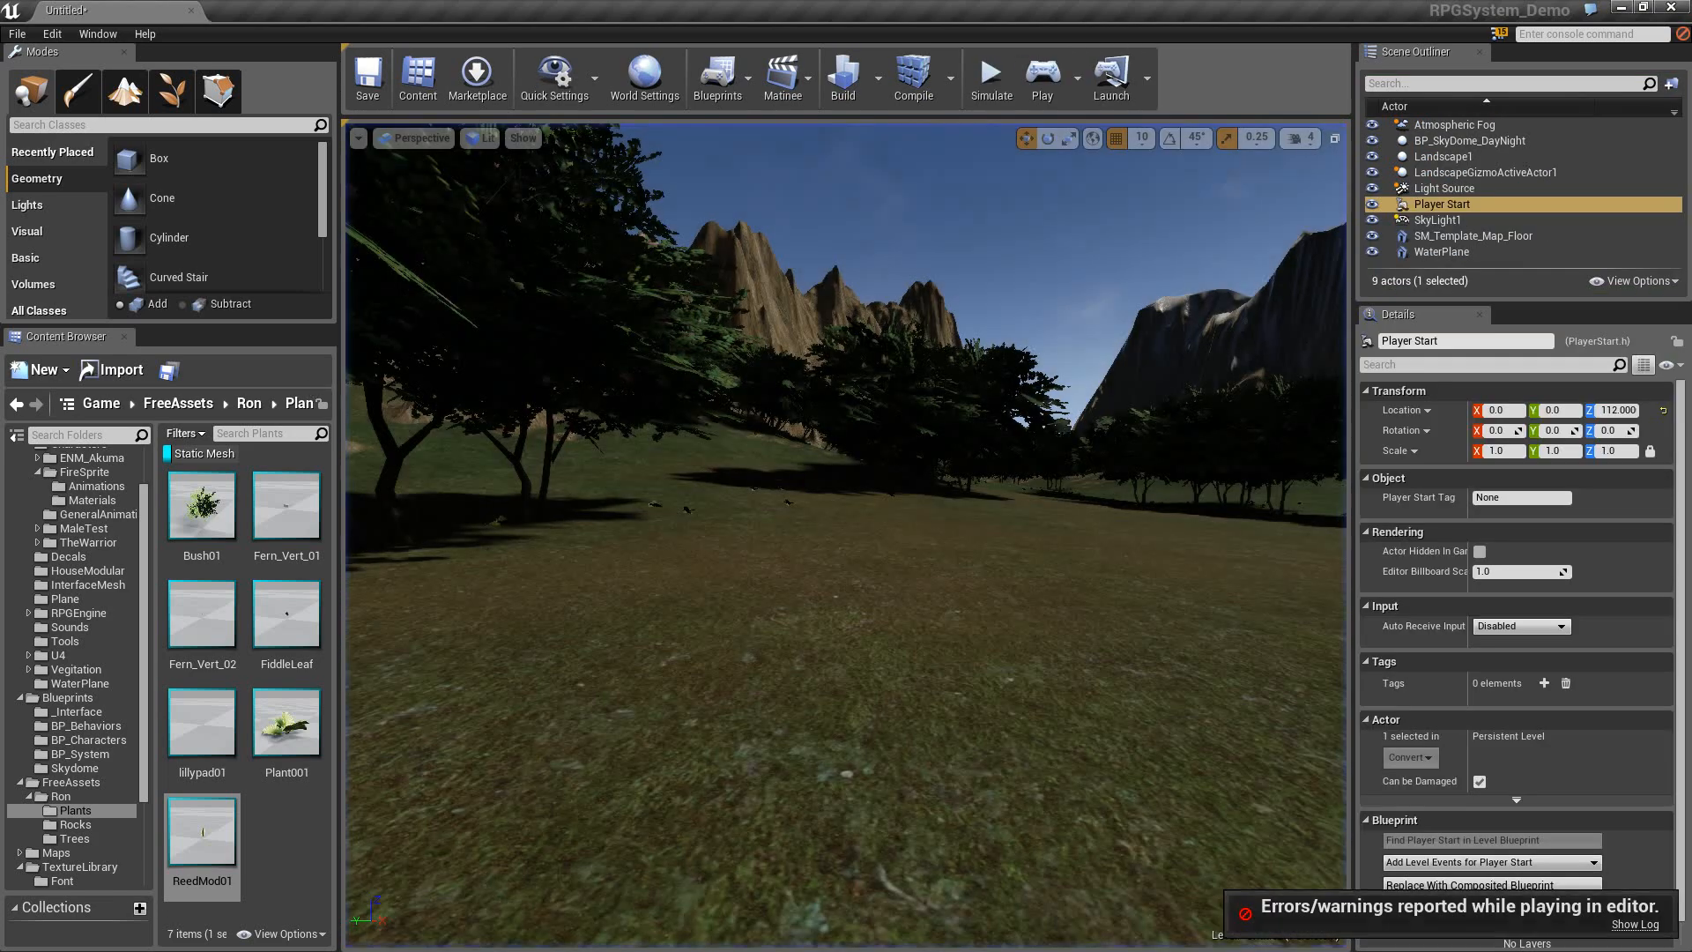